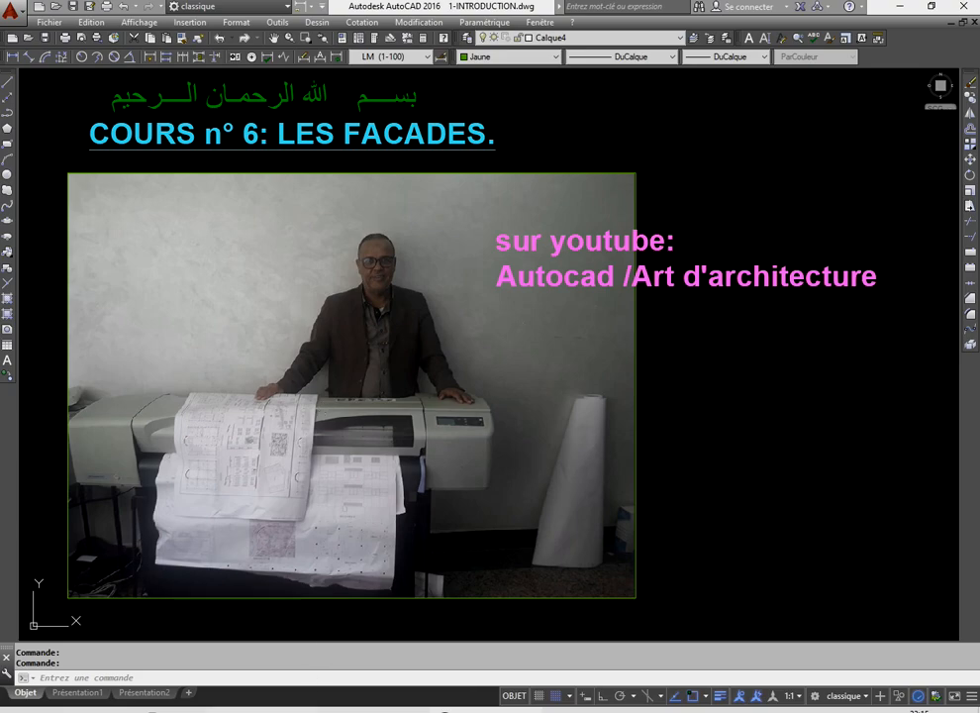
- Switch to the façade drawing and examine the stacked floor plans above section COUPE AA
mouse_move(316, 710)
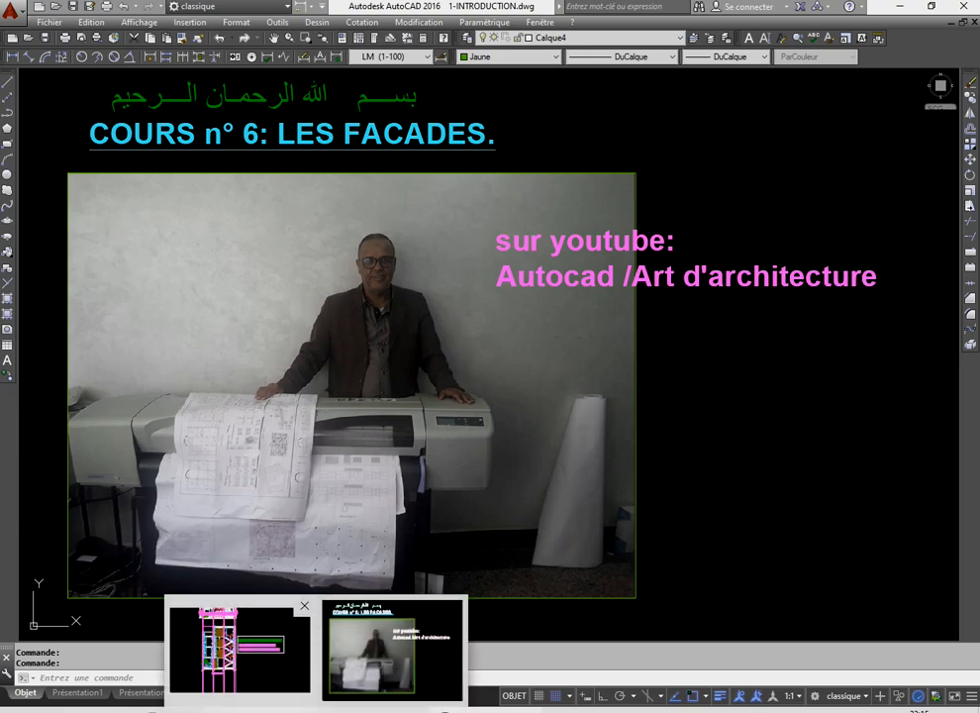
click(289, 677)
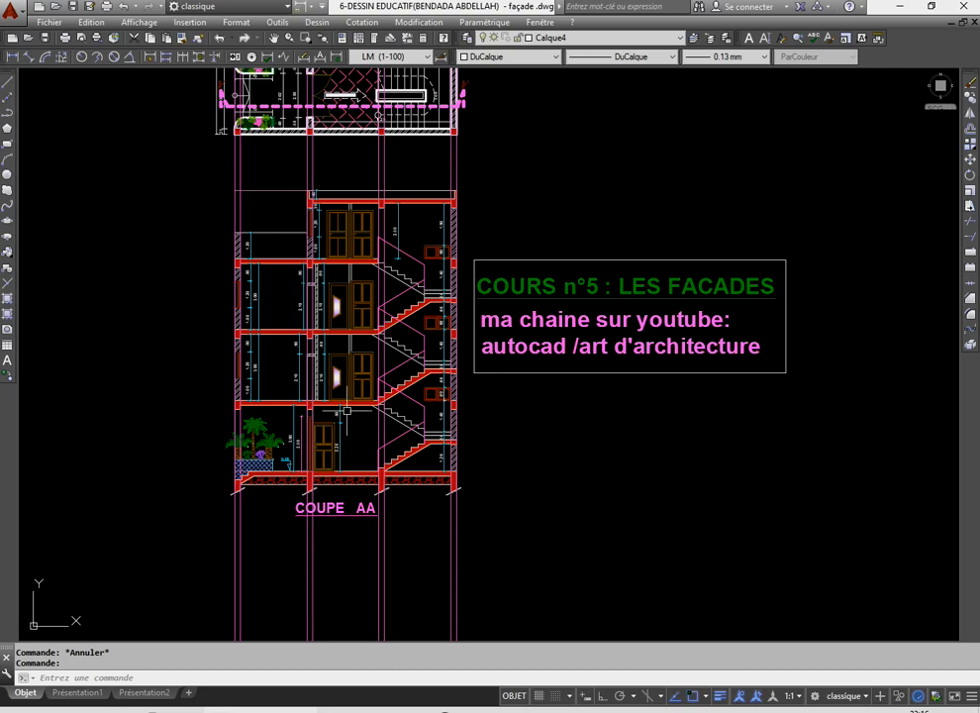
scroll(408, 290, down, 6)
scroll(360, 132, up, 4)
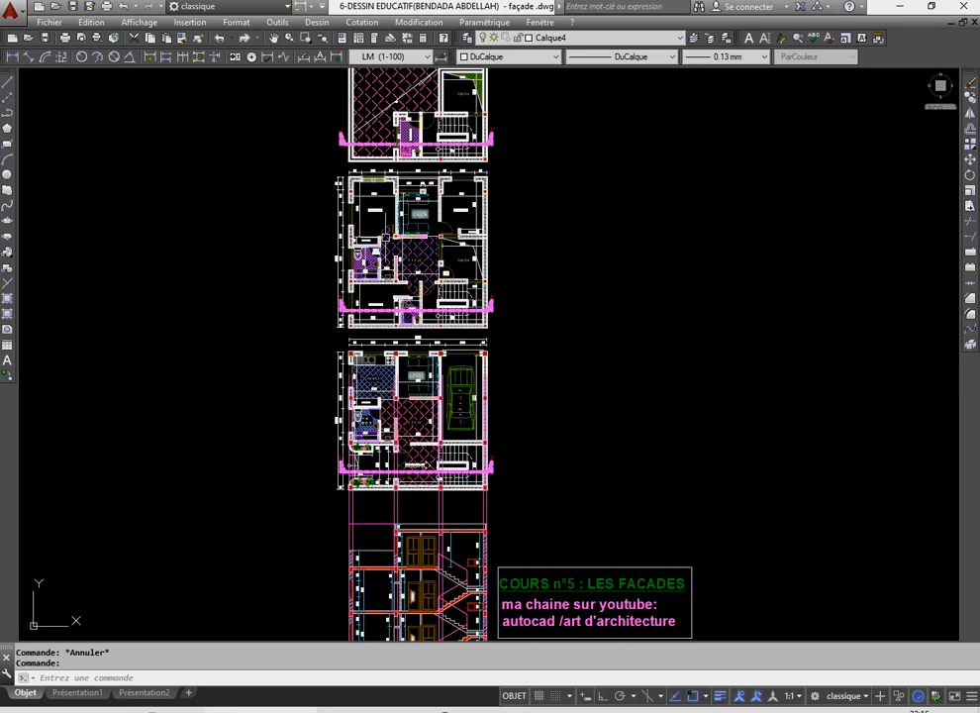
scroll(373, 376, down, 6)
scroll(378, 375, up, 8)
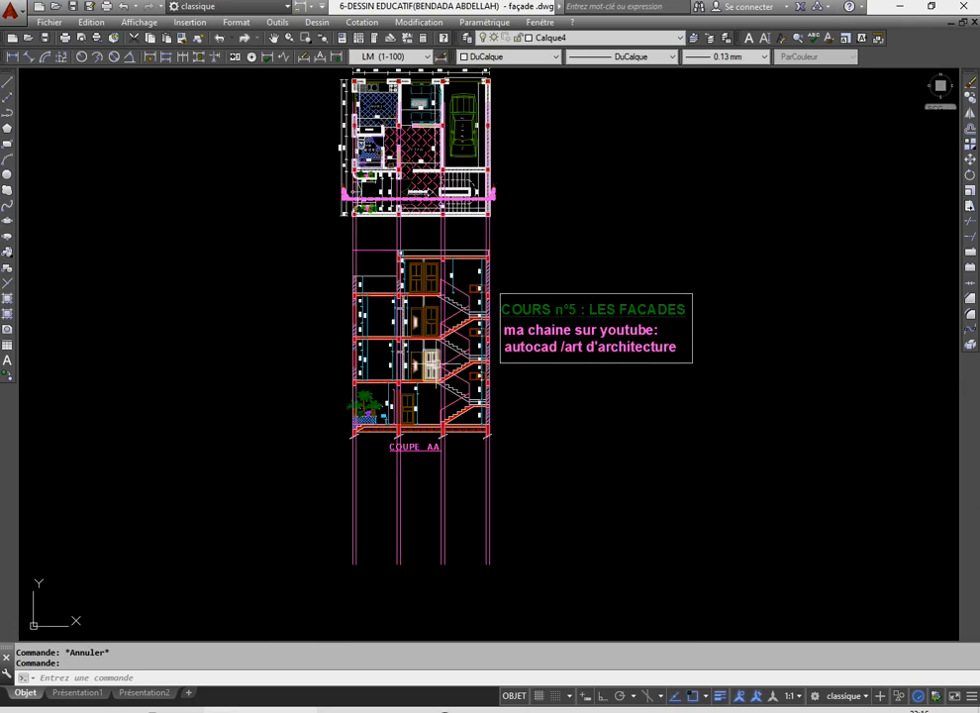
scroll(411, 337, down, 5)
scroll(411, 336, up, 3)
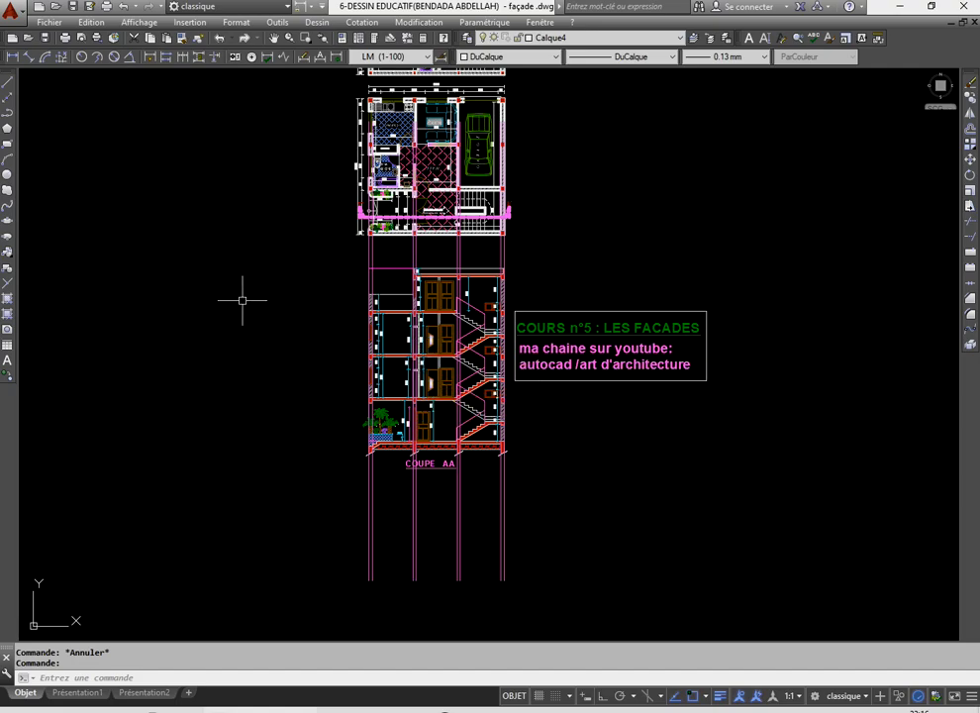
- Copy the REZ DE CHAUSSEE, 1er et 2me ETAGE and TERRASSE plans from the course row to the empty area beside the stacked plans
scroll(416, 331, down, 10)
scroll(53, 335, up, 4)
scroll(53, 335, up, 2)
scroll(271, 301, up, 5)
scroll(153, 329, down, 4)
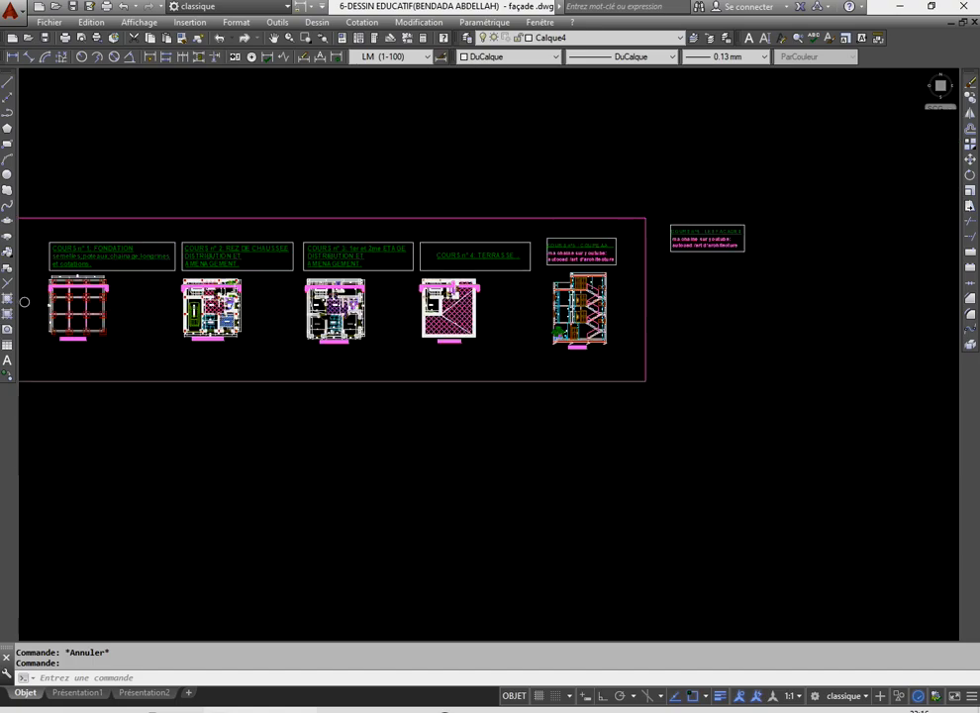
scroll(218, 304, up, 2)
click(130, 256)
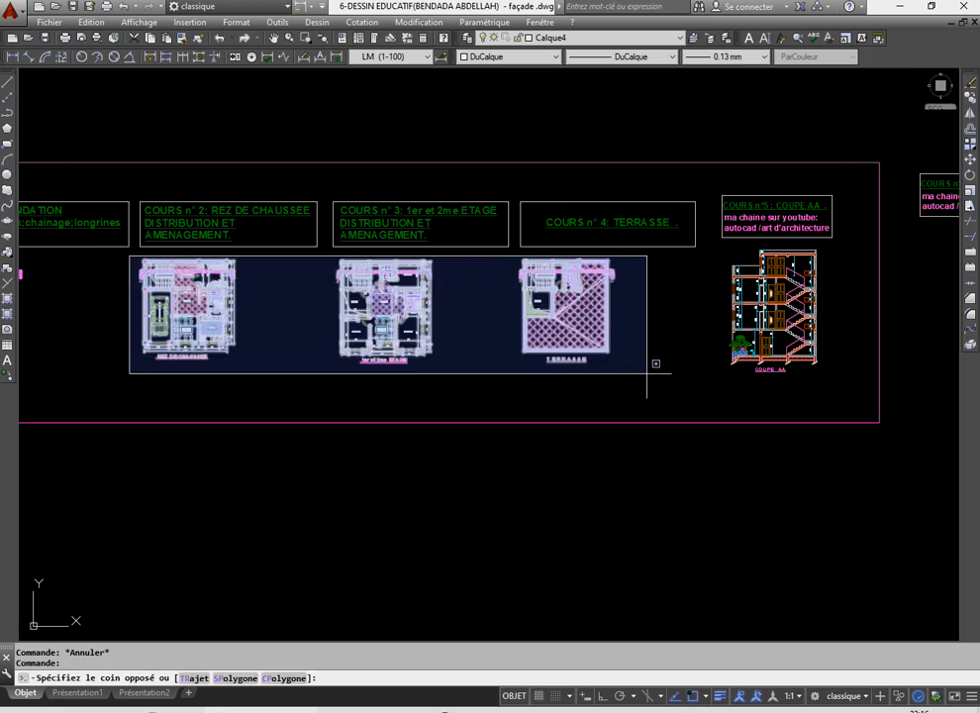
click(647, 373)
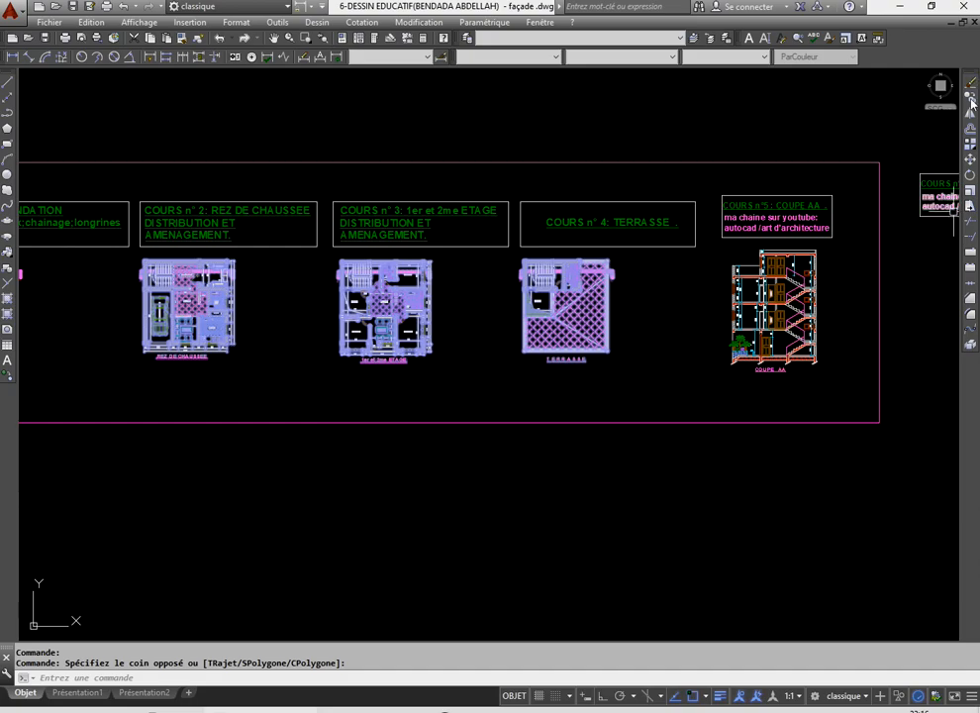
scroll(396, 327, up, 6)
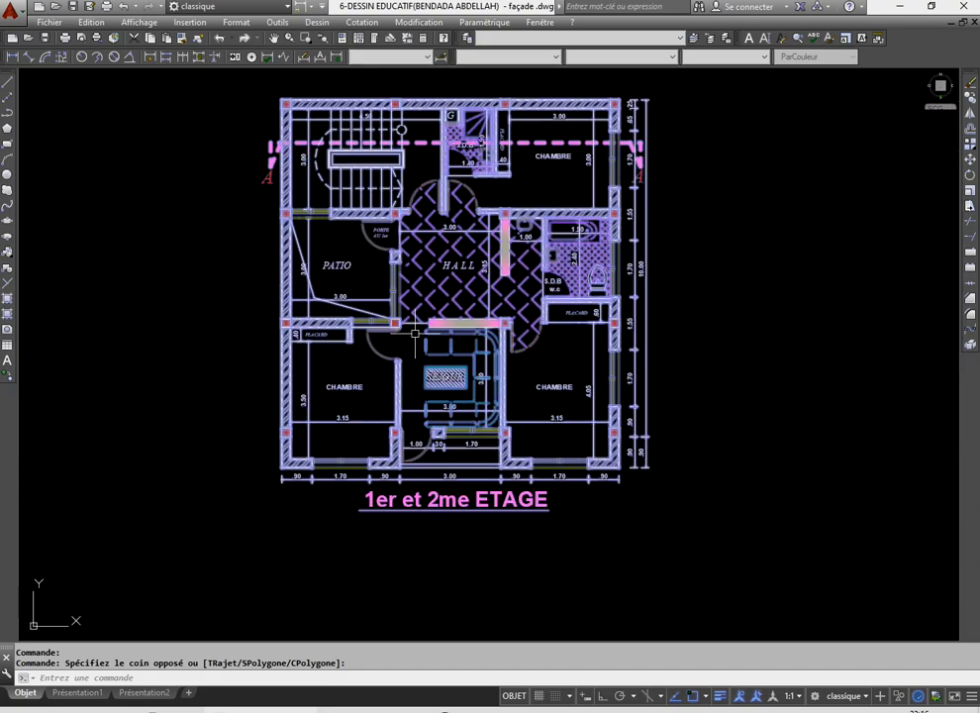
scroll(589, 475, down, 6)
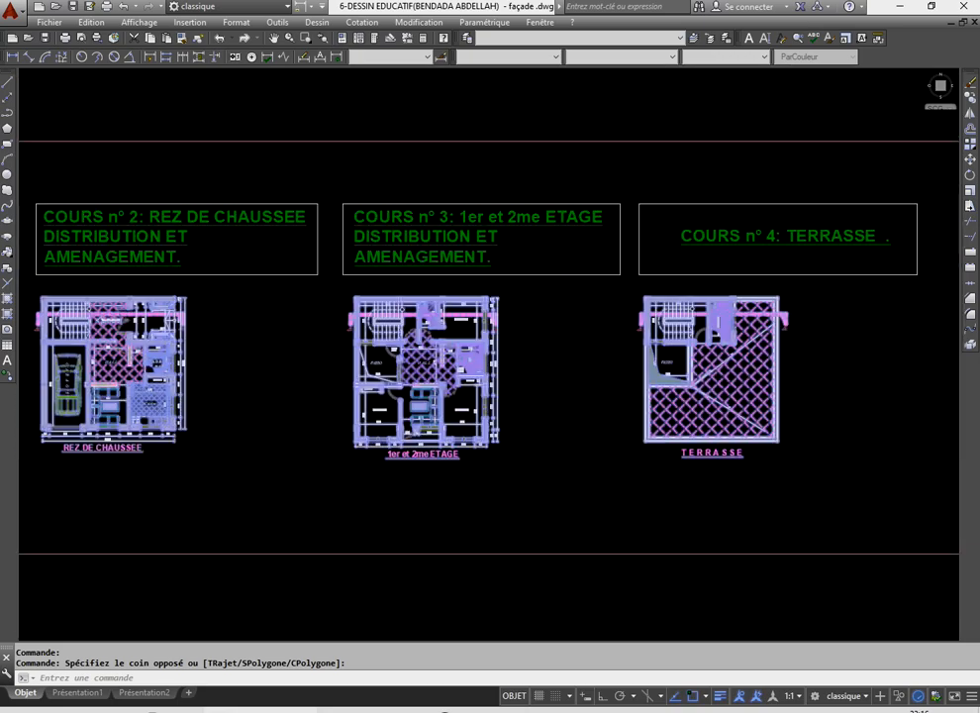
click(970, 99)
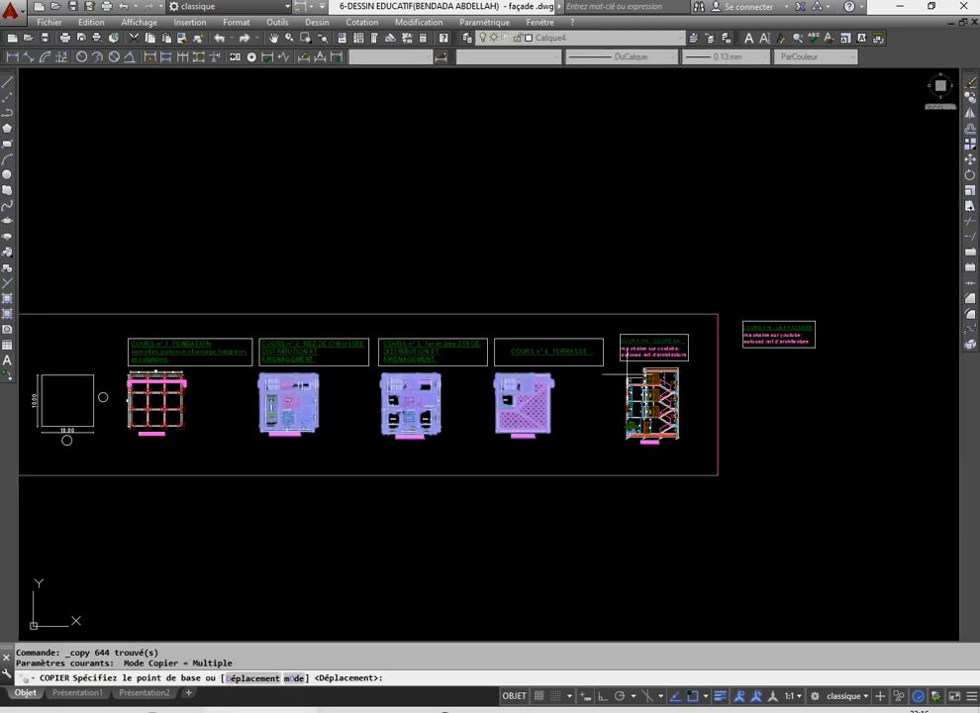
scroll(259, 380, up, 6)
scroll(226, 343, up, 3)
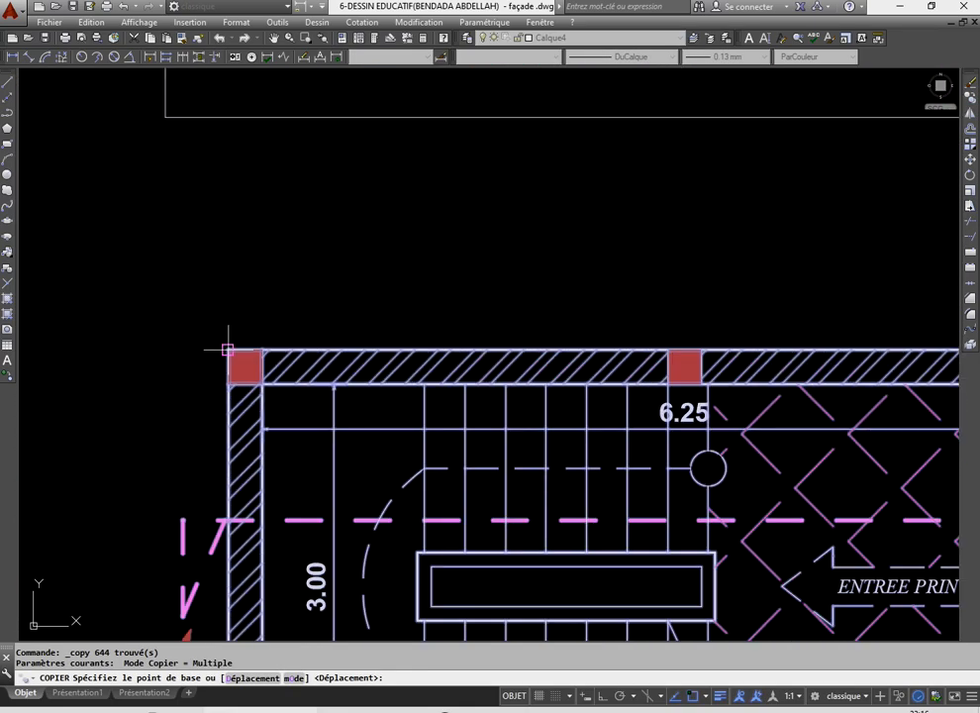
click(230, 339)
scroll(223, 336, down, 8)
scroll(214, 325, down, 6)
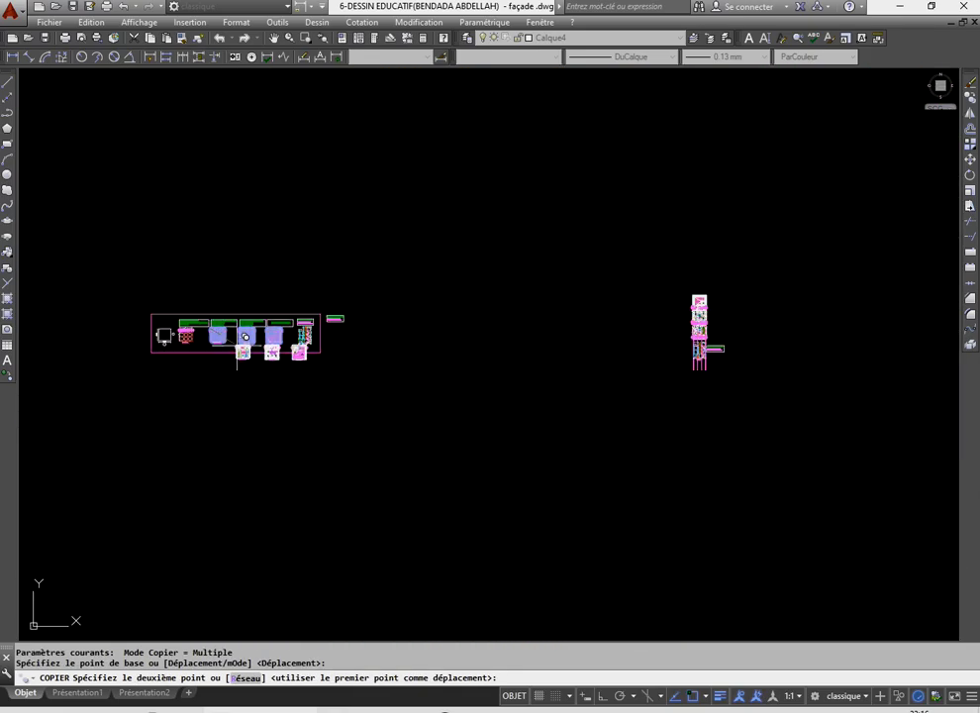
scroll(166, 333, up, 10)
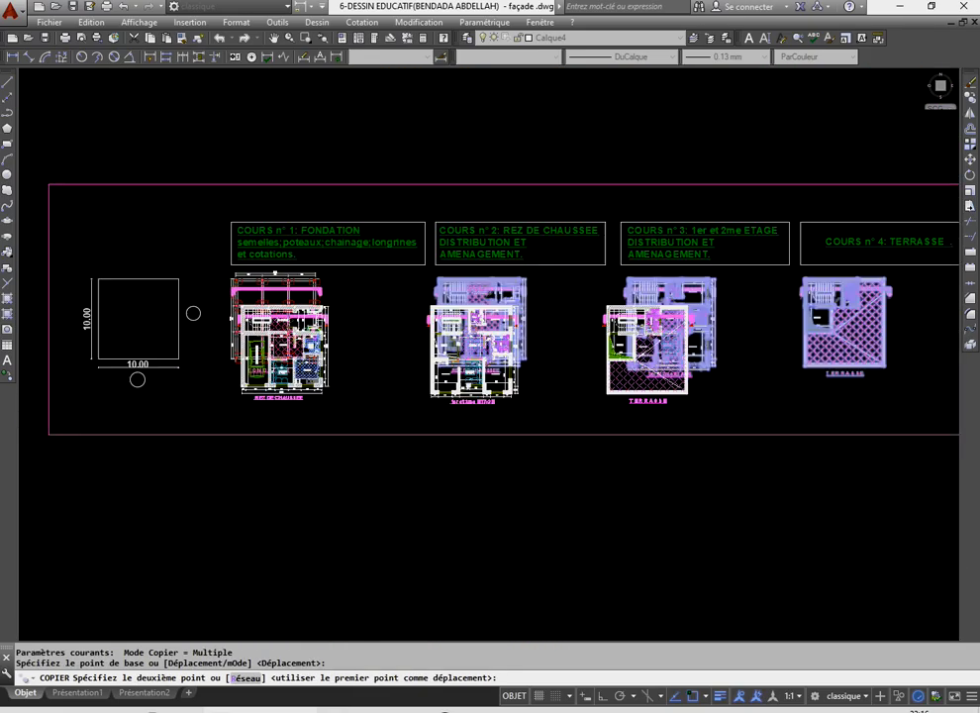
scroll(280, 178, down, 10)
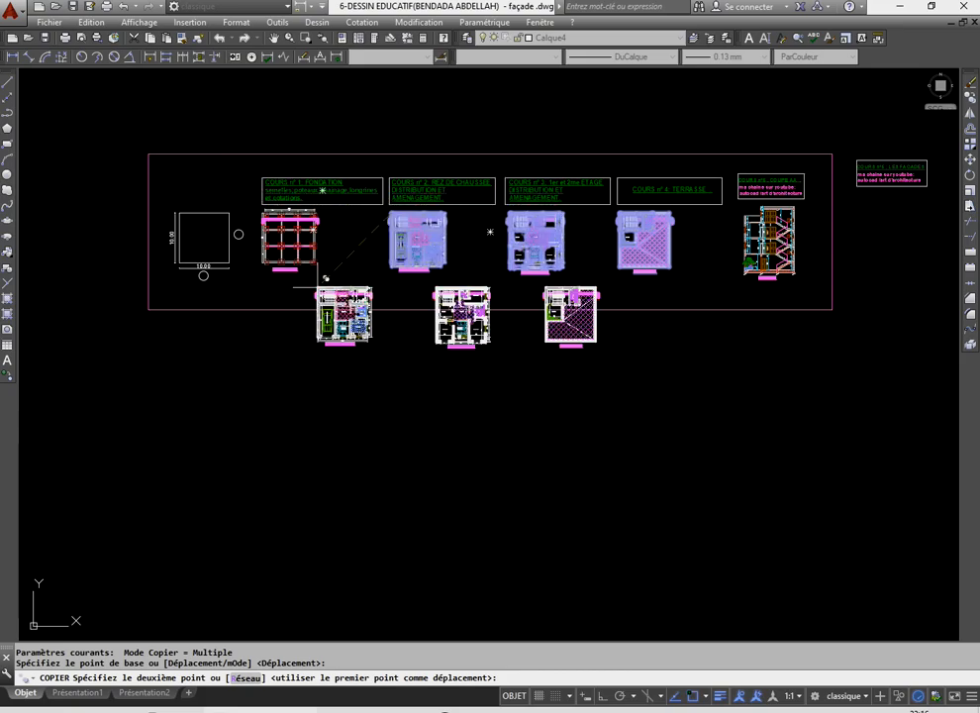
scroll(251, 260, down, 4)
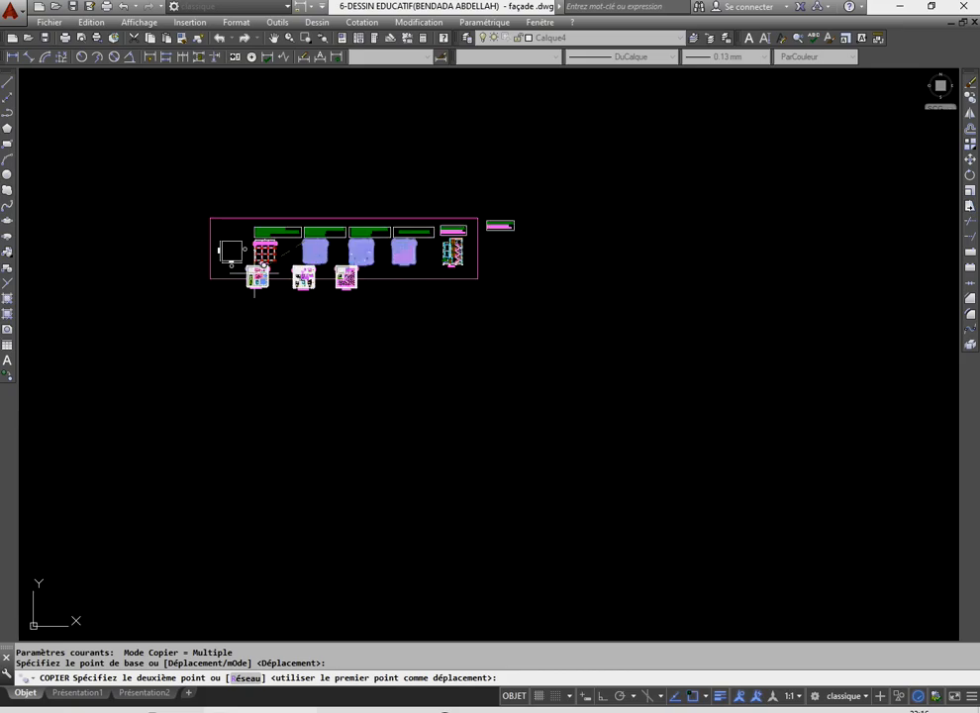
scroll(346, 280, down, 4)
scroll(598, 243, up, 6)
scroll(511, 276, up, 4)
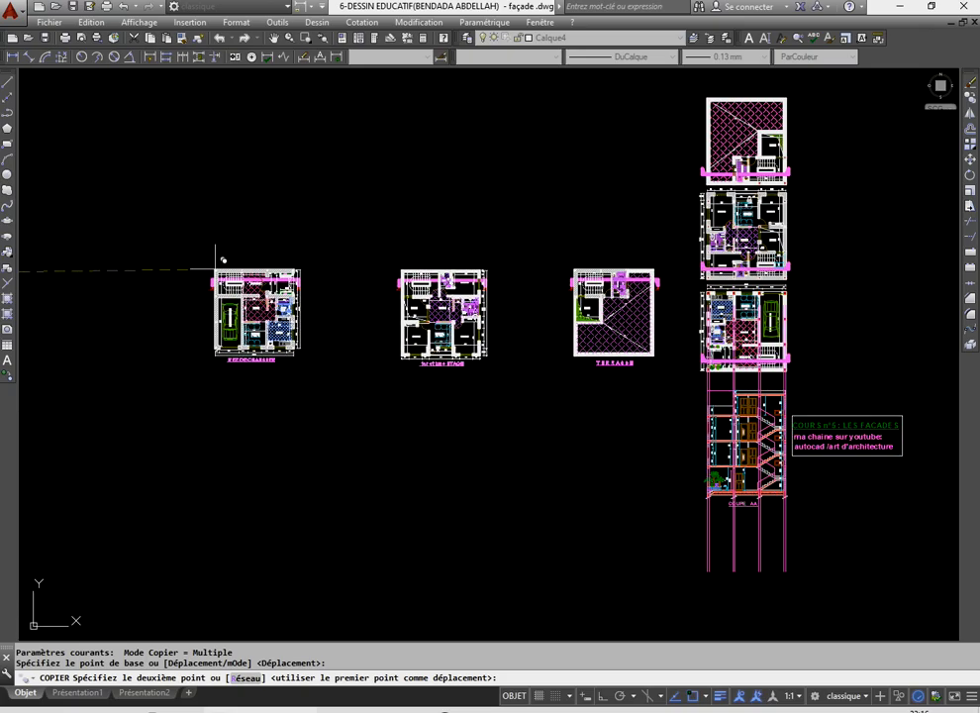
click(301, 342)
- Place a second copy of the three plans in line with the first copied set and finish copying
scroll(309, 265, down, 4)
scroll(297, 264, up, 4)
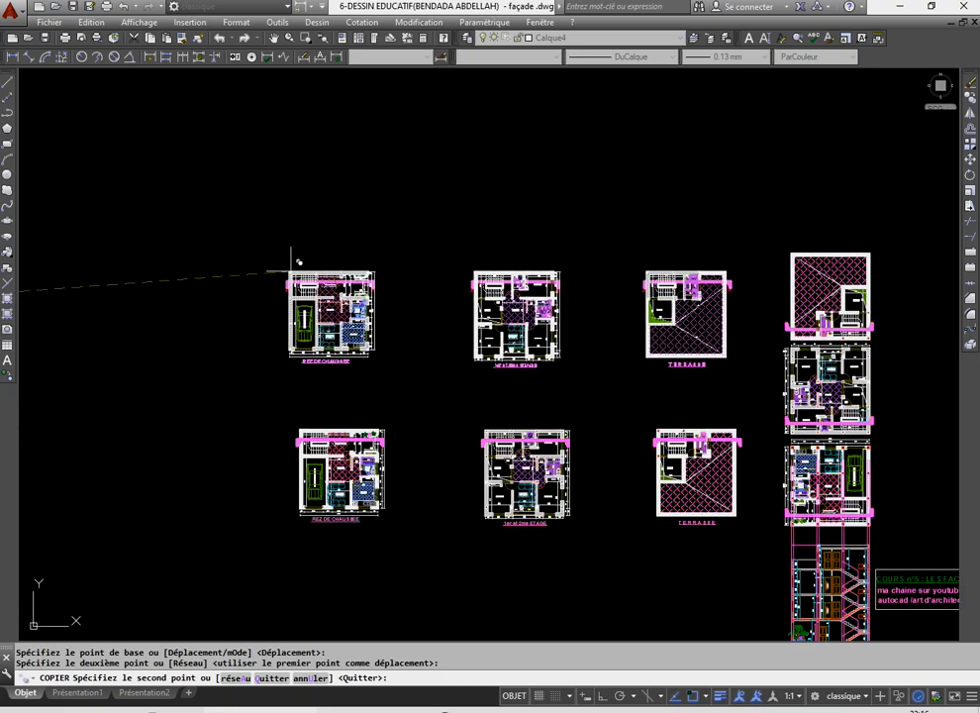
scroll(326, 267, down, 4)
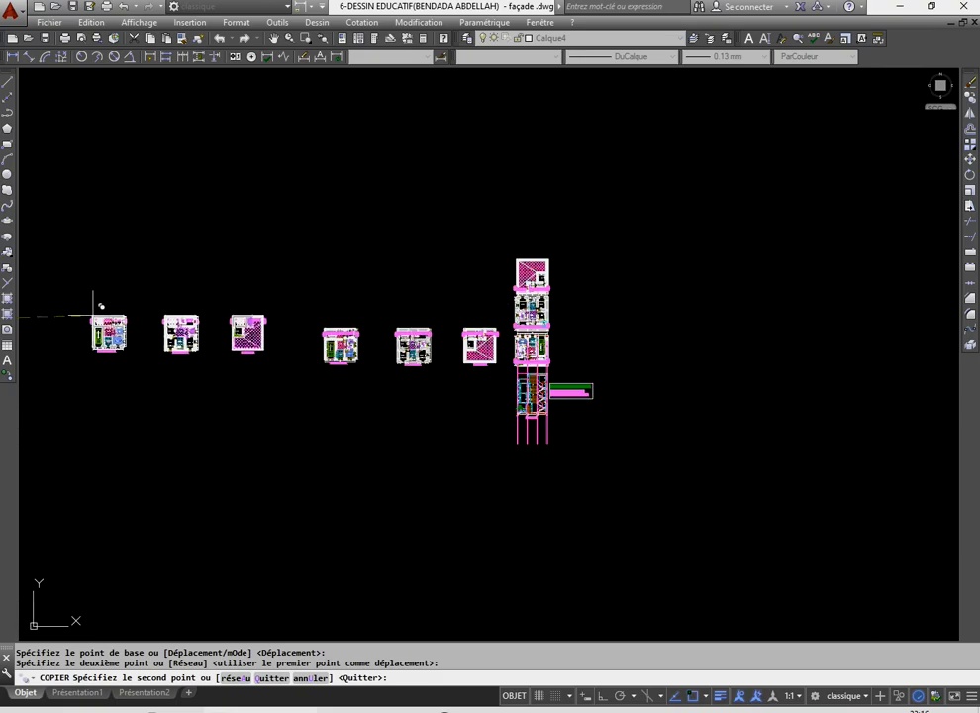
click(117, 327)
right_click(166, 221)
click(176, 229)
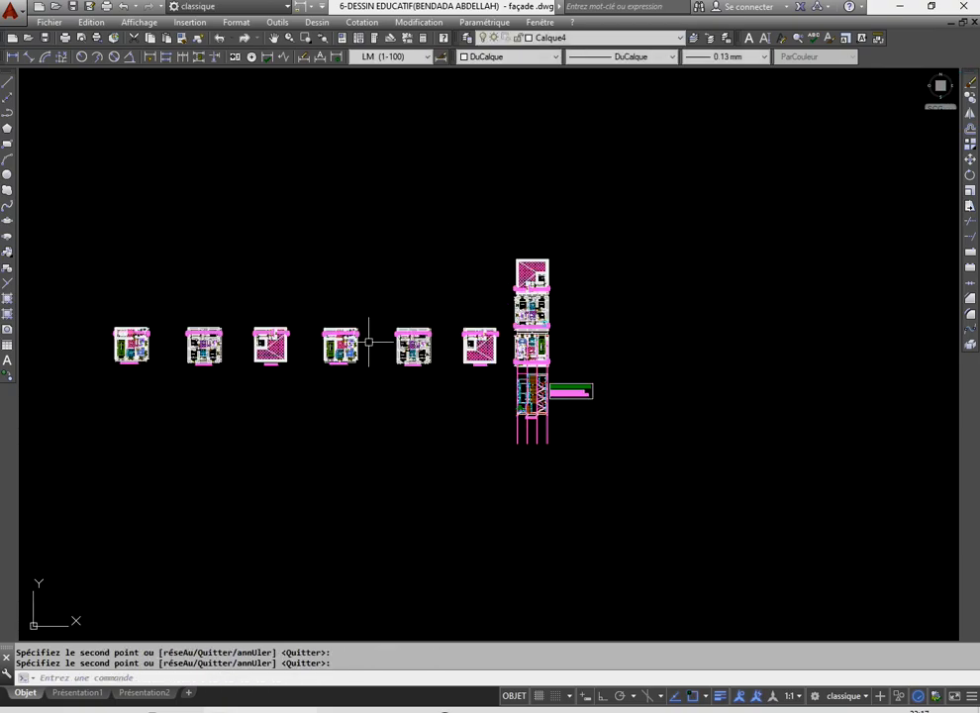
- Draw a vertical guide line with ortho on, from the lower-left corner of the TERRASSE copy nearest the stacked plans to well above it
click(7, 87)
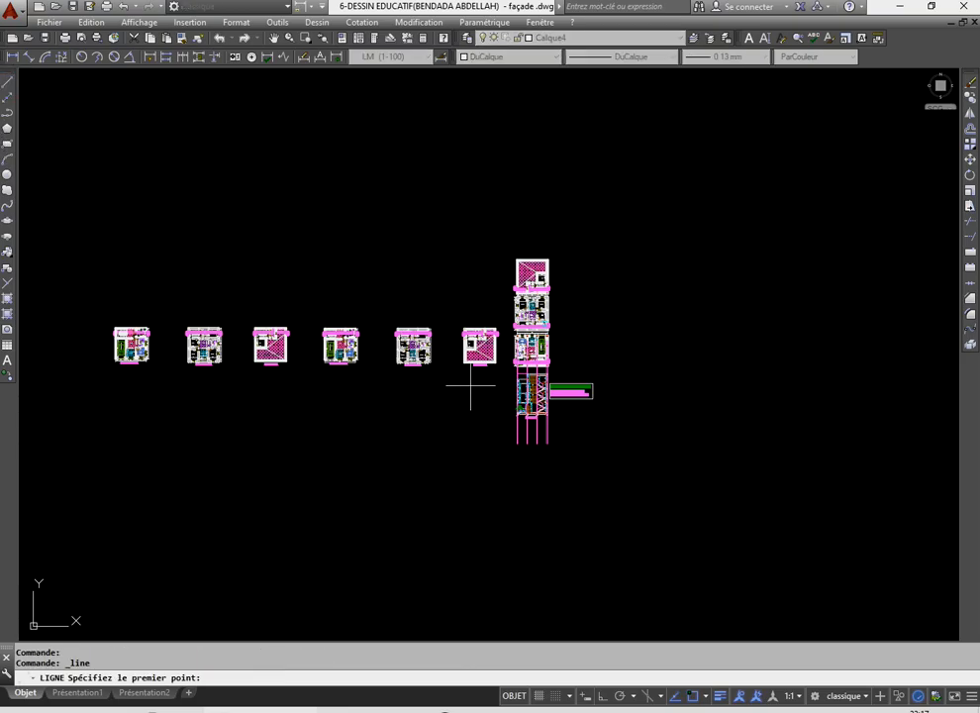
scroll(465, 376, up, 6)
scroll(460, 389, down, 6)
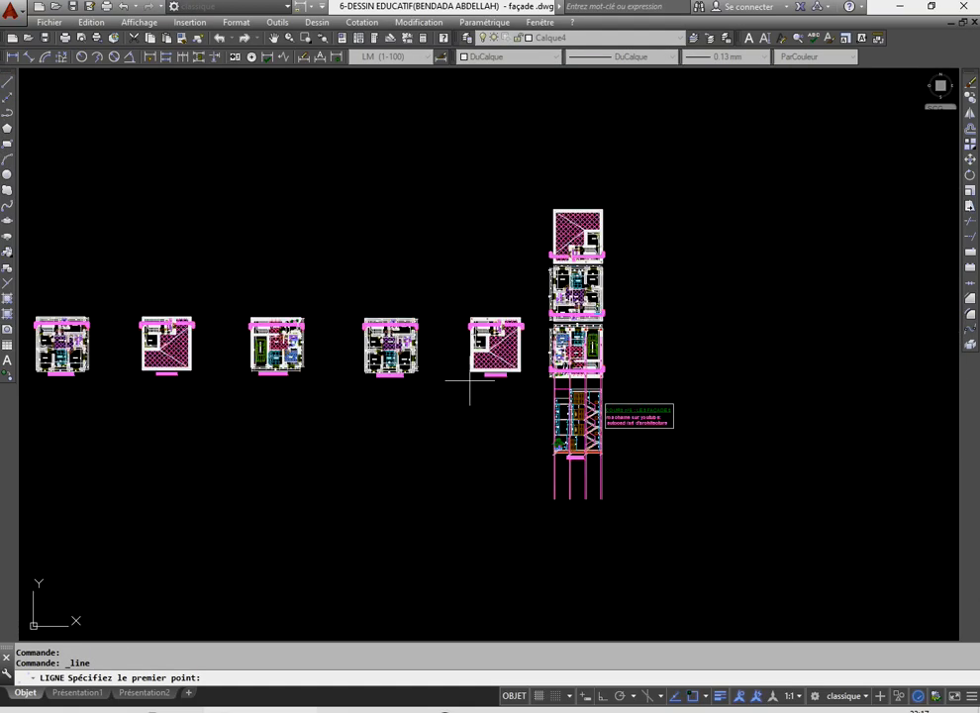
scroll(469, 378, up, 6)
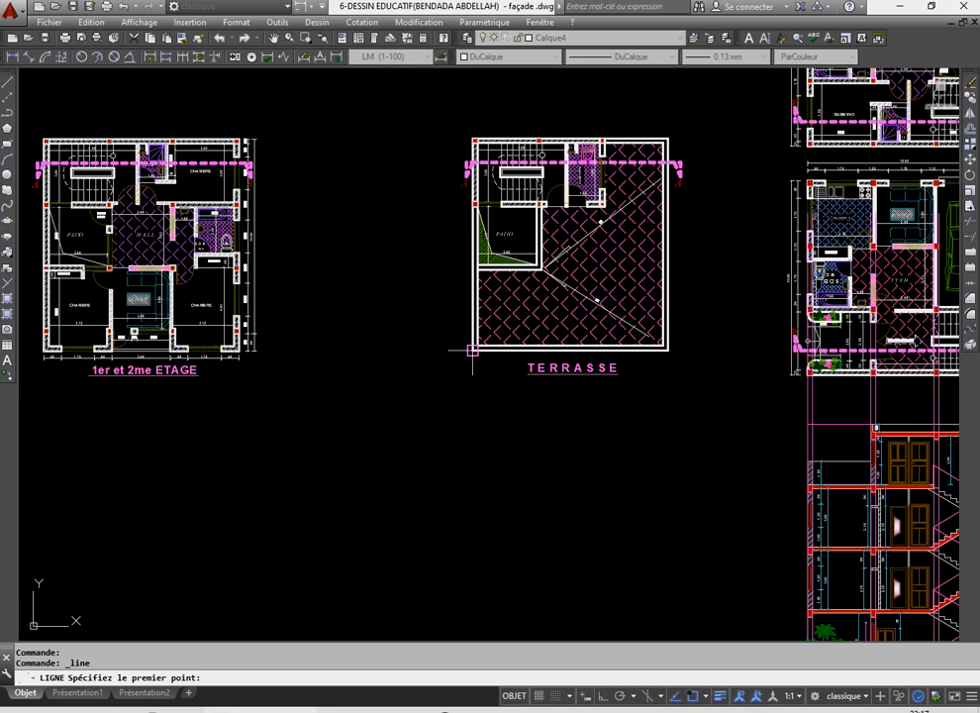
click(472, 350)
scroll(470, 376, down, 6)
key(F8)
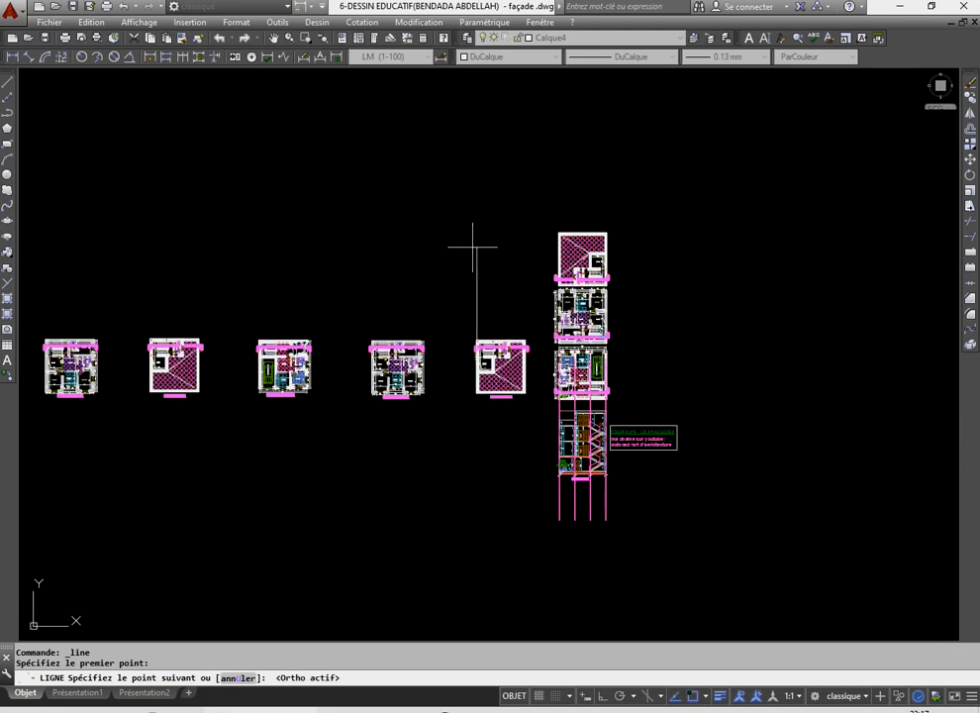
click(478, 151)
right_click(438, 188)
click(456, 195)
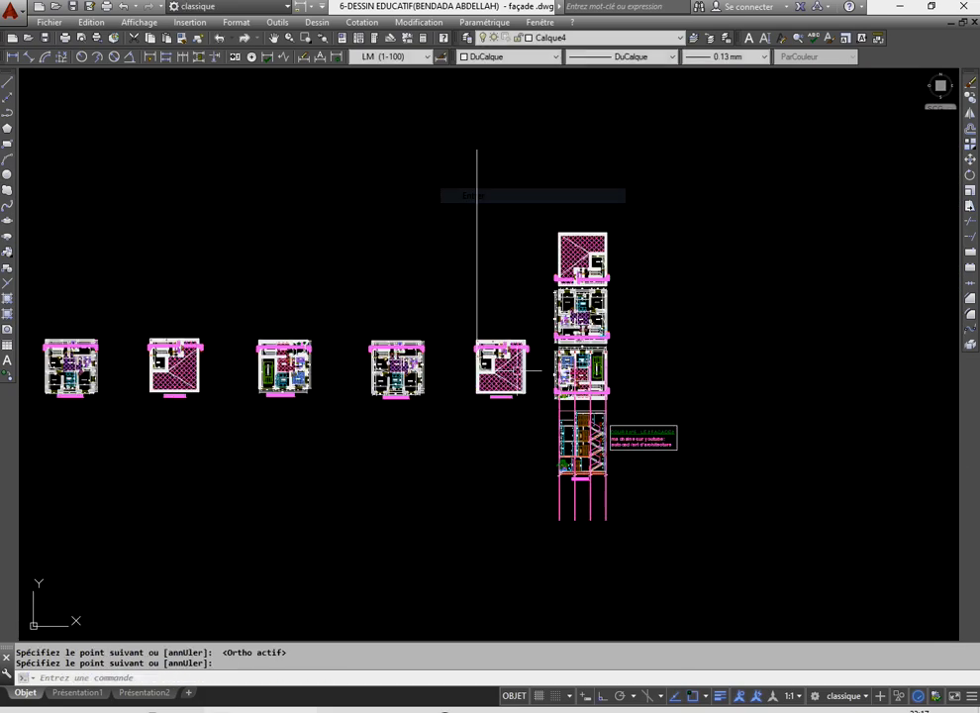
- Move the TERRASSE plan by its lower-left corner straight up along the vertical guide line
scroll(507, 356, up, 4)
click(389, 302)
click(599, 514)
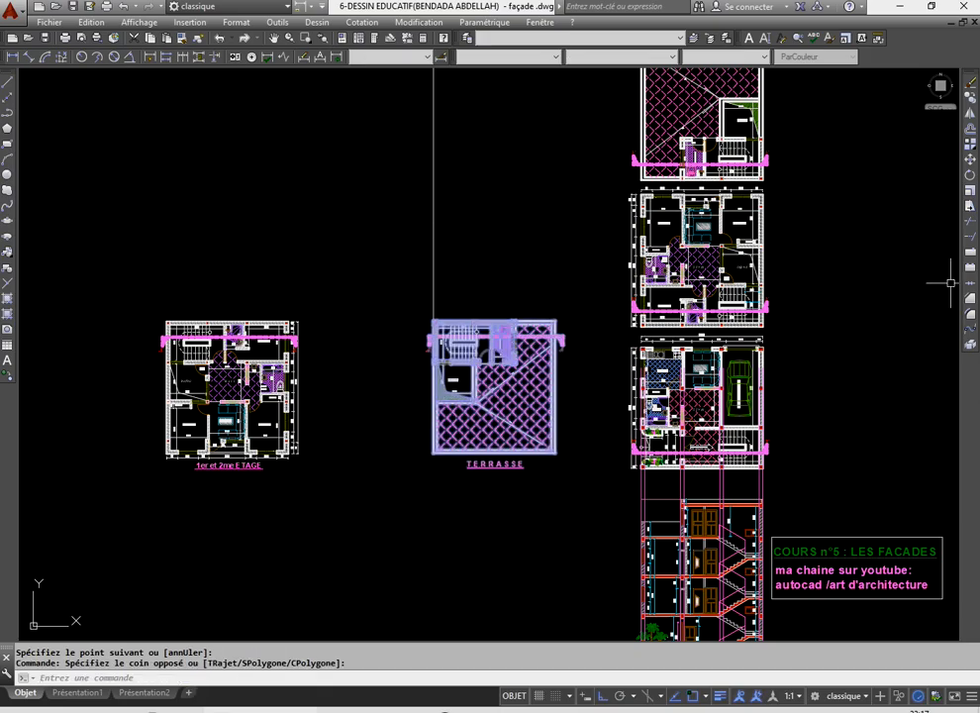
click(970, 160)
scroll(406, 462, up, 5)
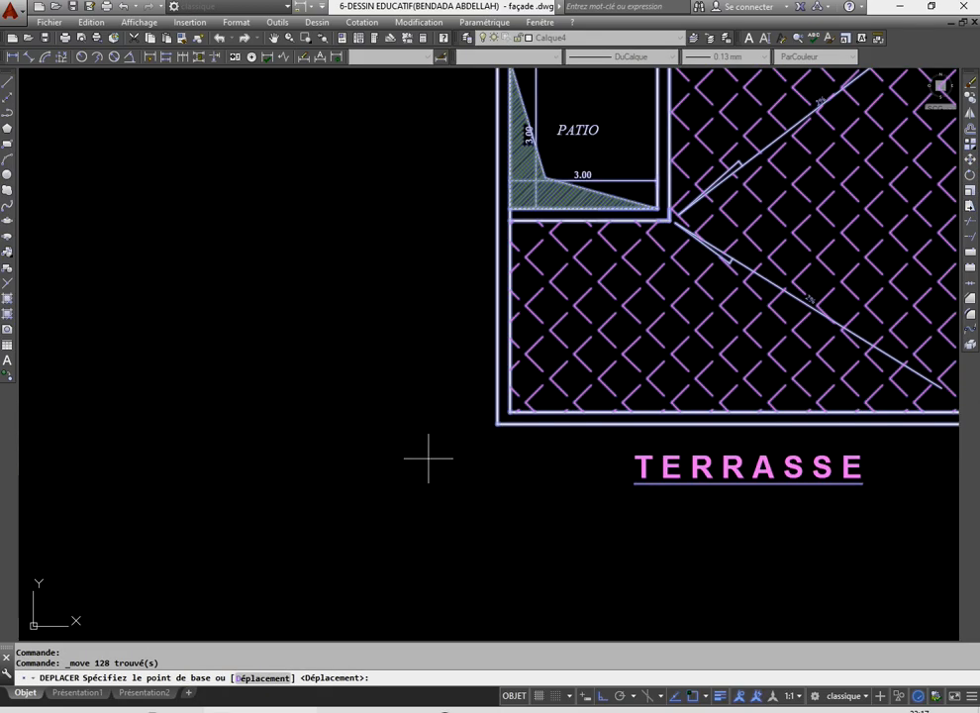
click(497, 424)
scroll(497, 425, down, 8)
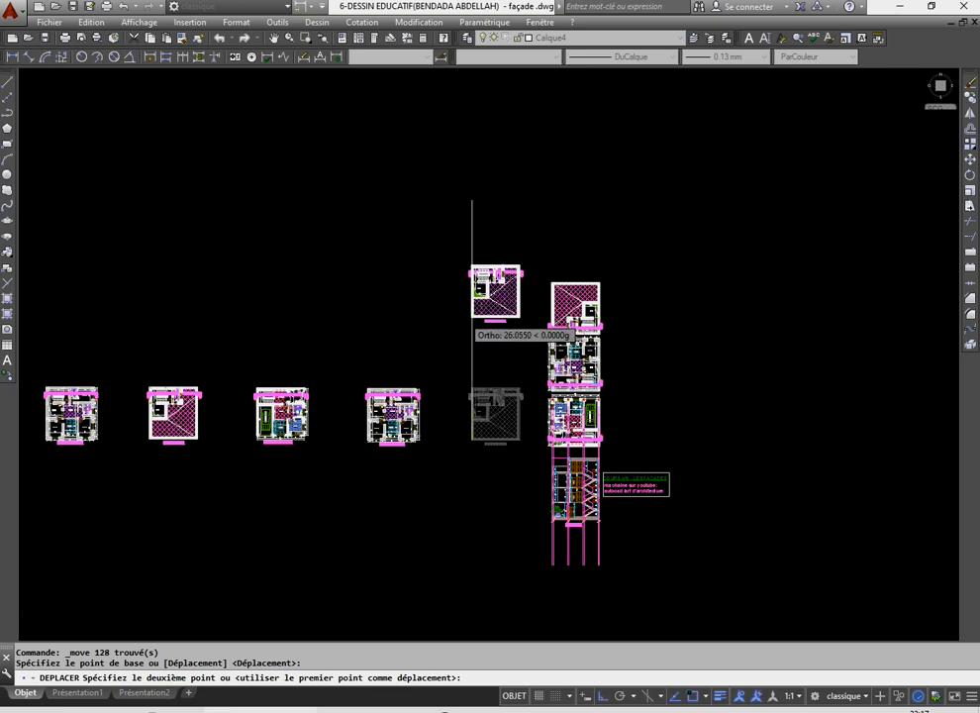
scroll(487, 257, up, 4)
click(479, 237)
scroll(477, 284, down, 4)
- Move the neighbouring 1er et 2me ETAGE plan by its lower-left corner onto the guide line directly below the TERRASSE plan, with ortho off
scroll(414, 362, up, 5)
scroll(405, 306, up, 2)
click(324, 206)
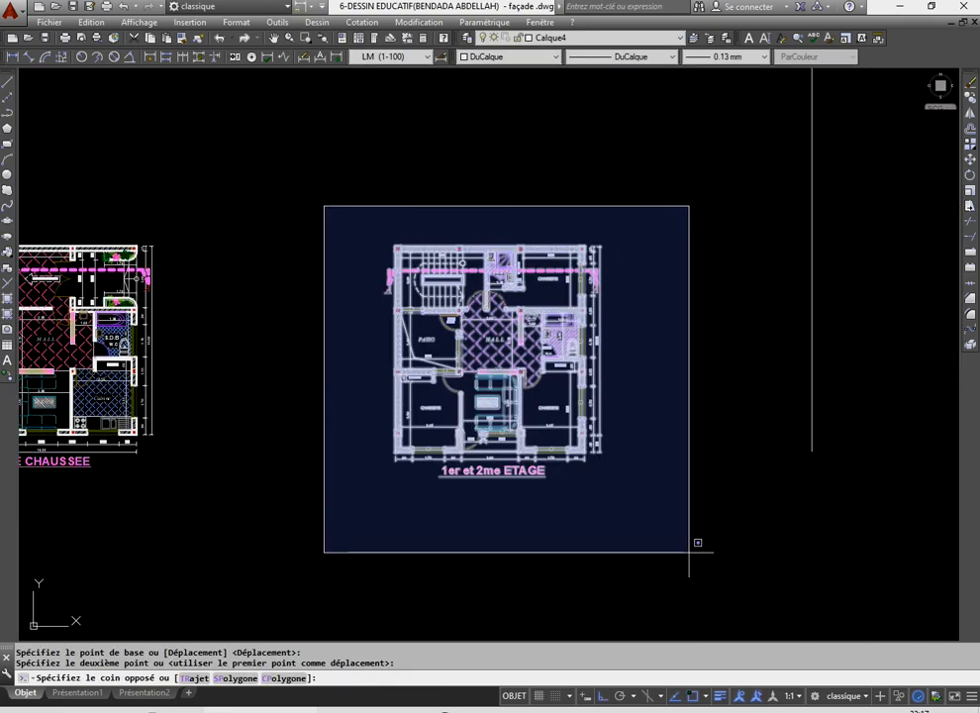
click(691, 546)
click(969, 158)
scroll(396, 462, up, 8)
click(355, 377)
scroll(356, 378, down, 10)
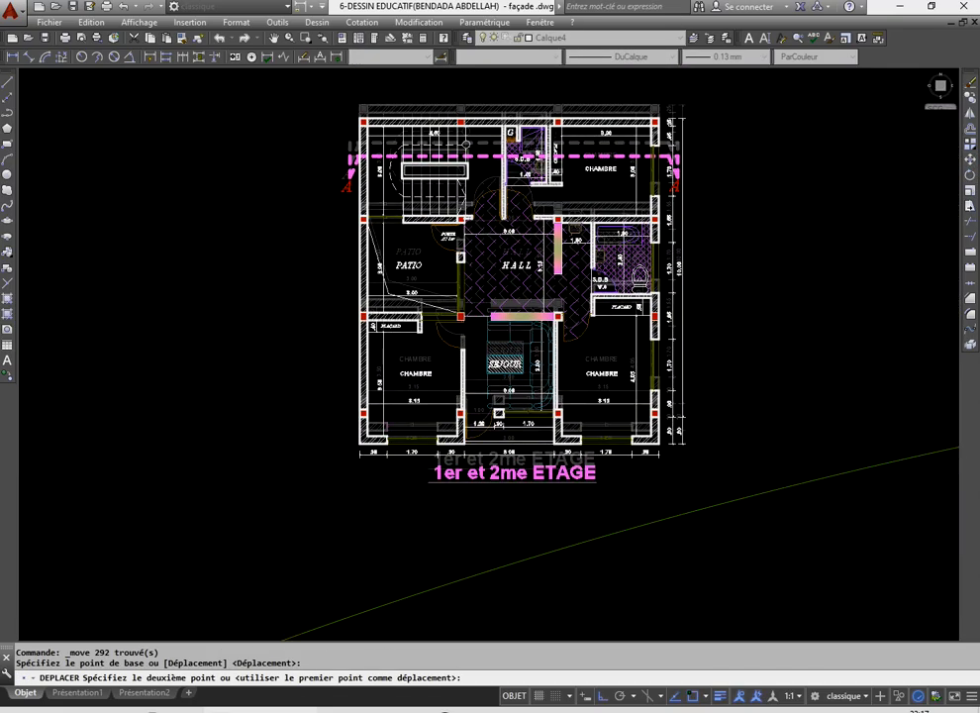
scroll(555, 396, down, 2)
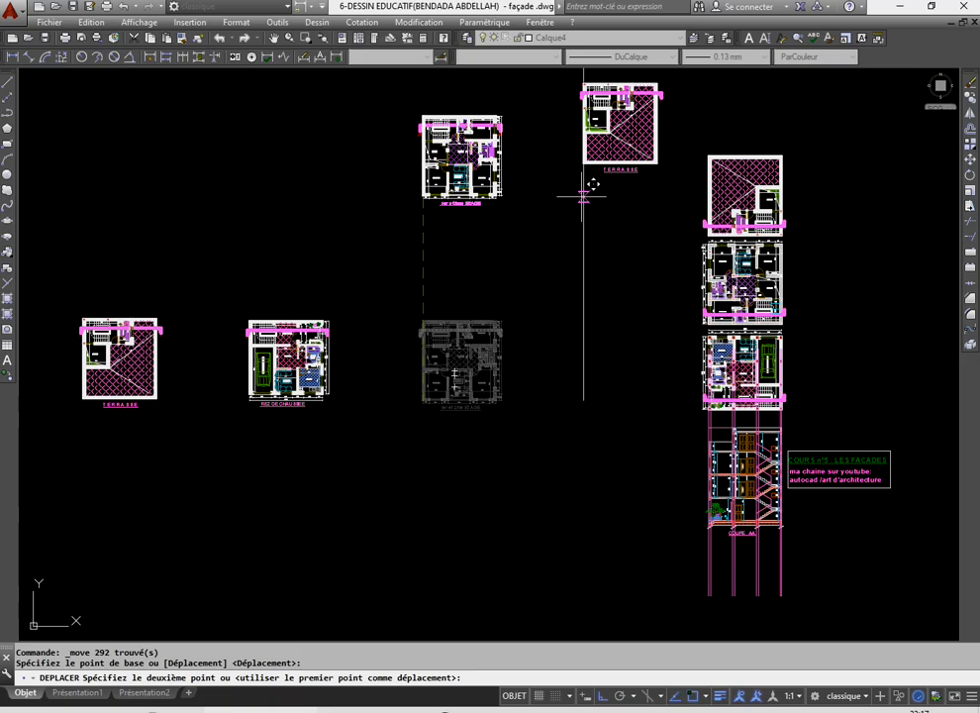
scroll(584, 158, up, 7)
key(F8)
scroll(602, 269, up, 2)
scroll(523, 248, down, 4)
scroll(557, 308, up, 2)
scroll(520, 363, down, 2)
scroll(520, 360, down, 2)
scroll(539, 305, up, 2)
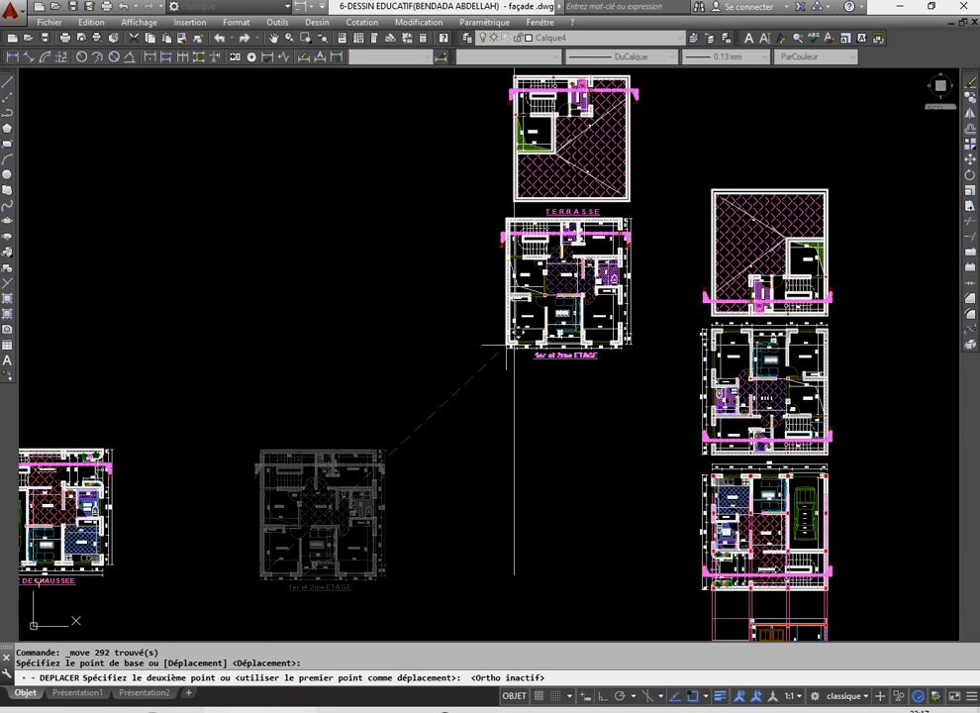
click(513, 351)
scroll(510, 352, down, 6)
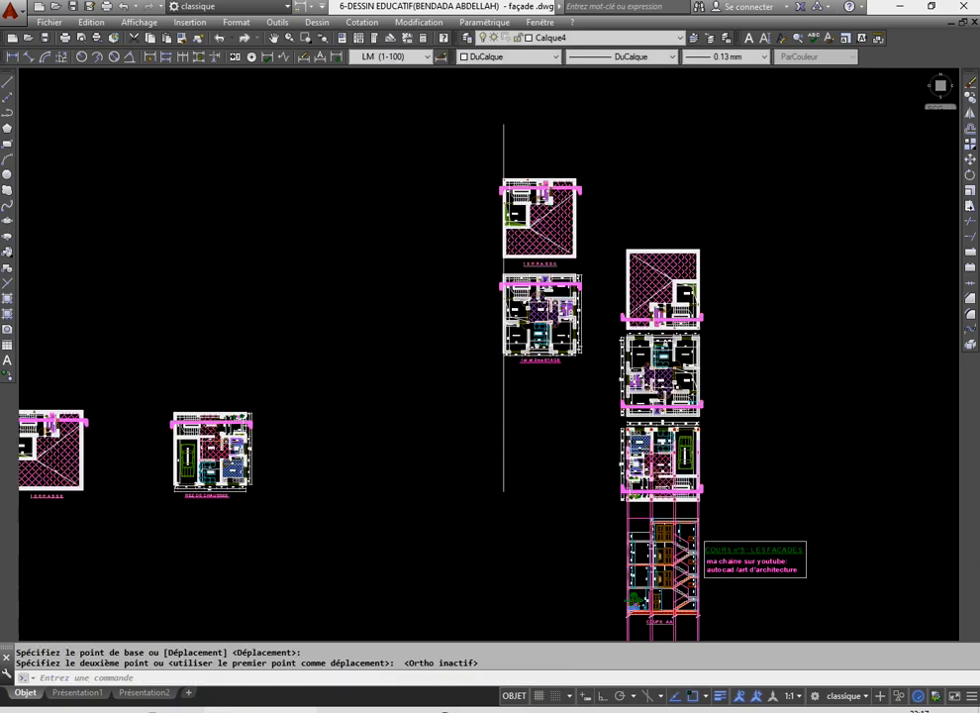
- Move the adjacent REZ DE CHAUSSEE plan by its lower-left corner onto the guide line directly below the 1er et 2me ETAGE plan
scroll(357, 394, up, 8)
click(380, 266)
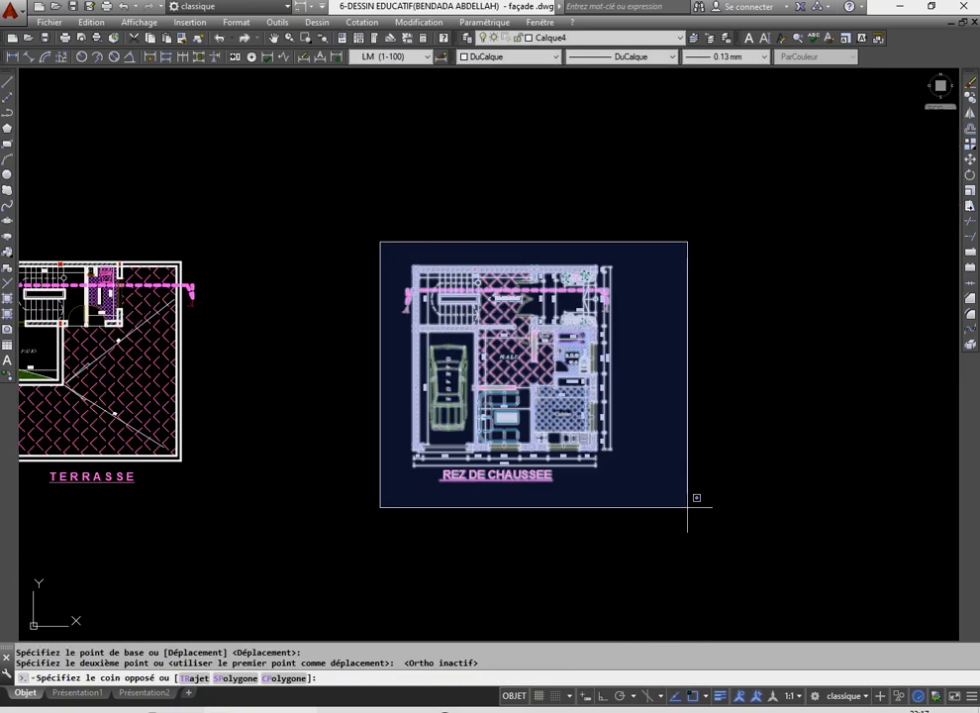
click(696, 548)
click(971, 159)
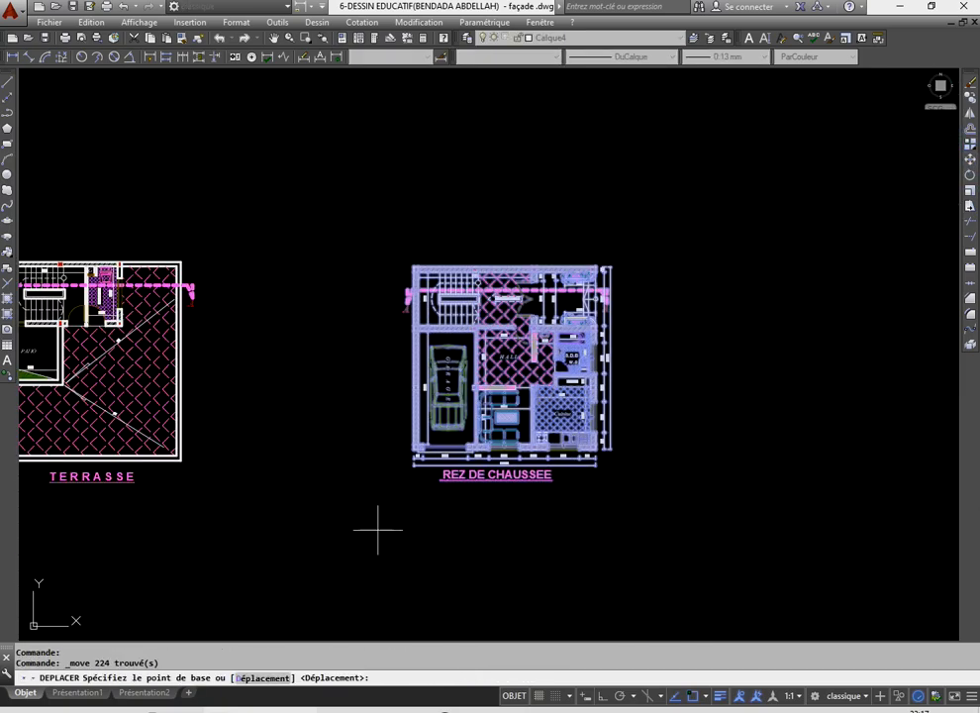
scroll(391, 450, up, 6)
click(495, 394)
scroll(384, 416, down, 6)
scroll(478, 379, up, 6)
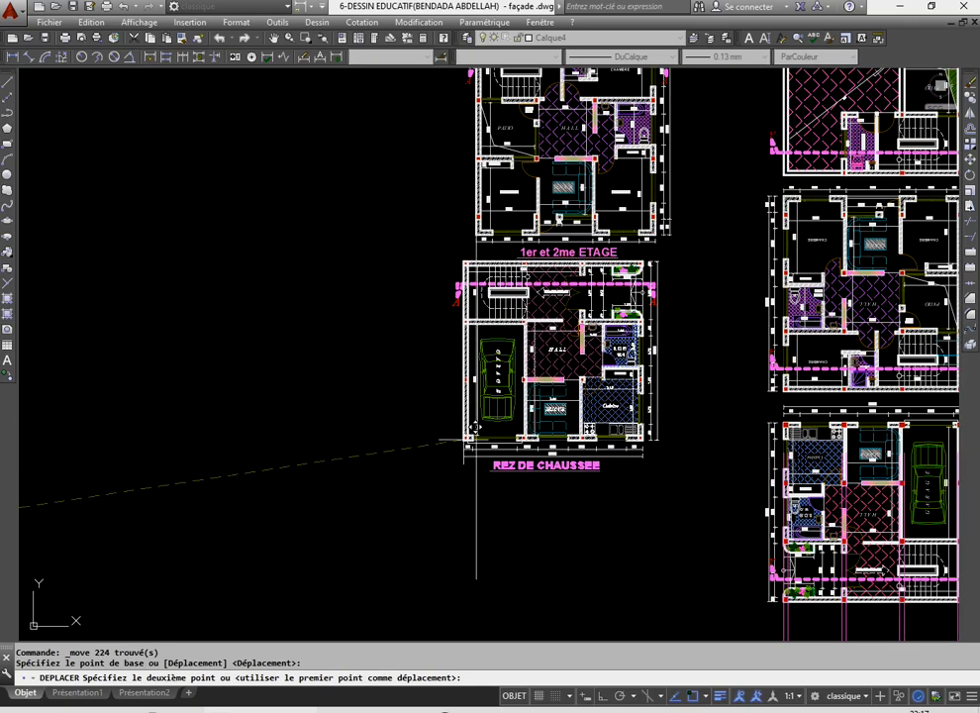
click(479, 443)
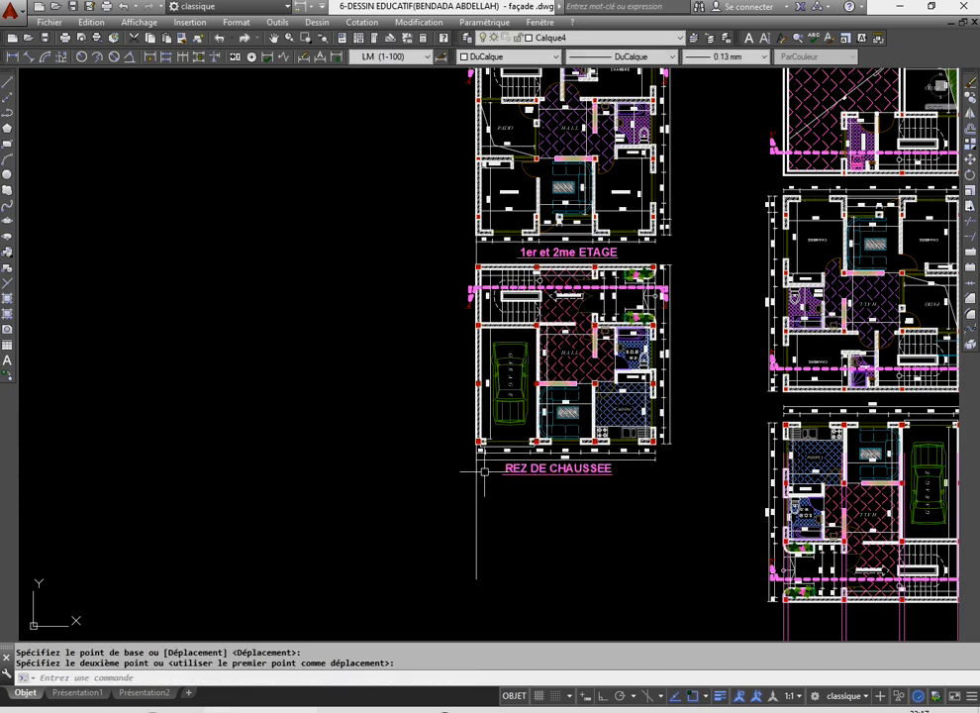
scroll(477, 426, down, 5)
scroll(499, 416, up, 4)
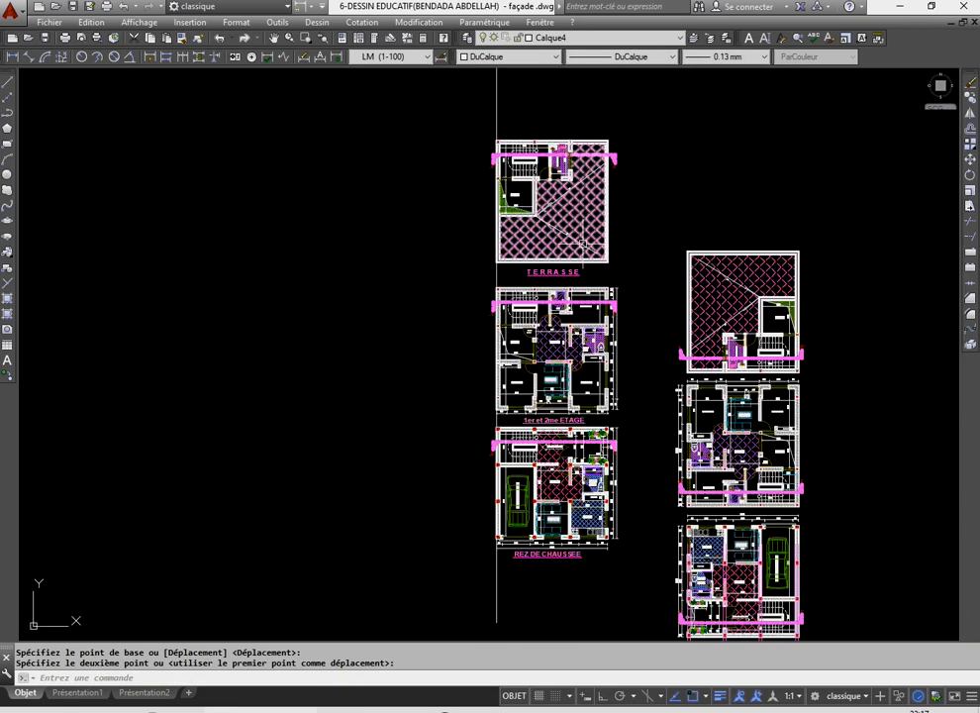
scroll(594, 541, up, 2)
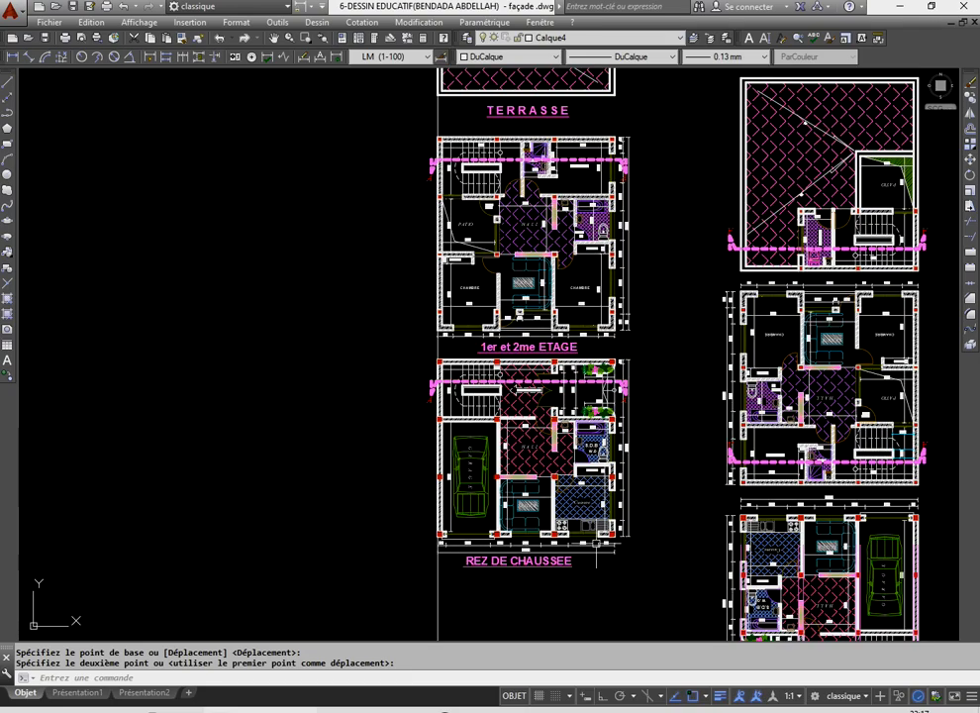
scroll(598, 543, down, 2)
scroll(598, 543, up, 2)
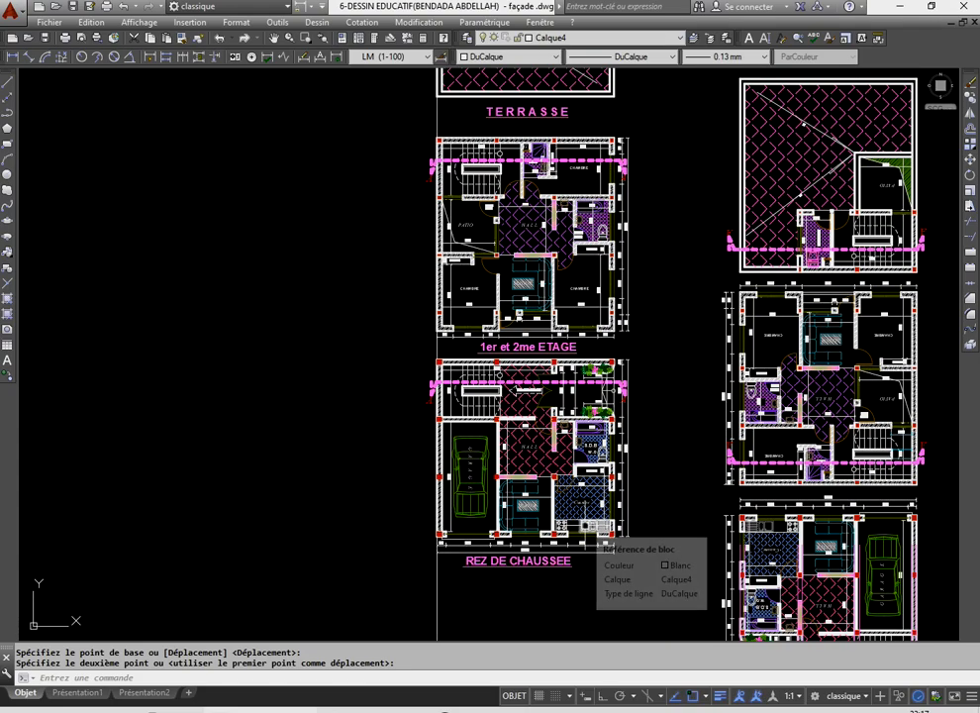
- Draw a second vertical guide line with ortho on, in the empty space between the remaining row of plans and the stacked plans
scroll(598, 543, down, 8)
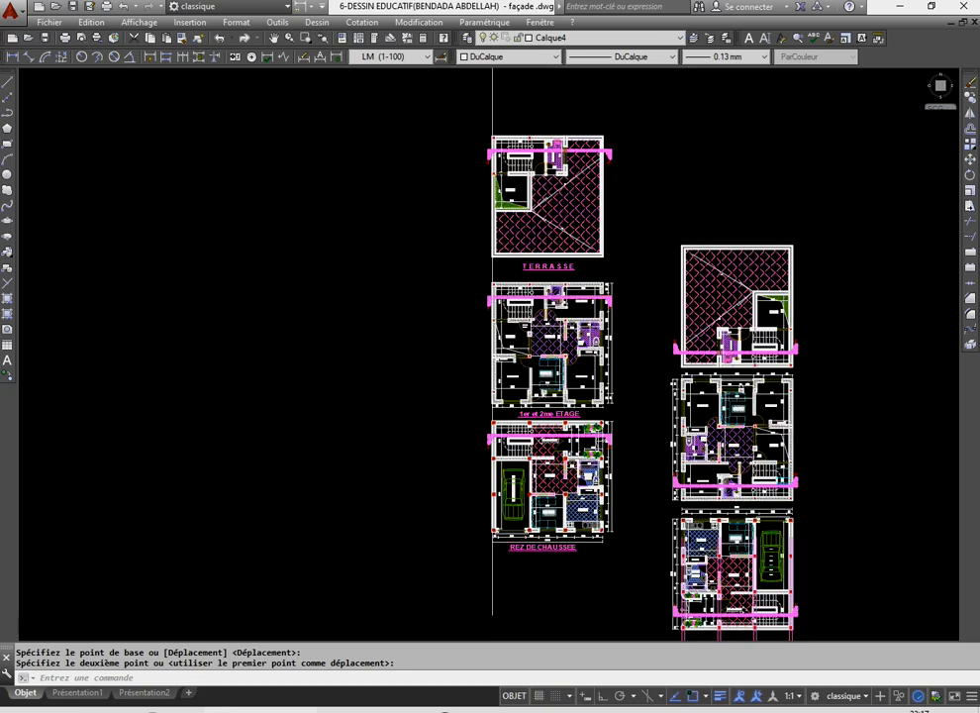
scroll(332, 552, up, 2)
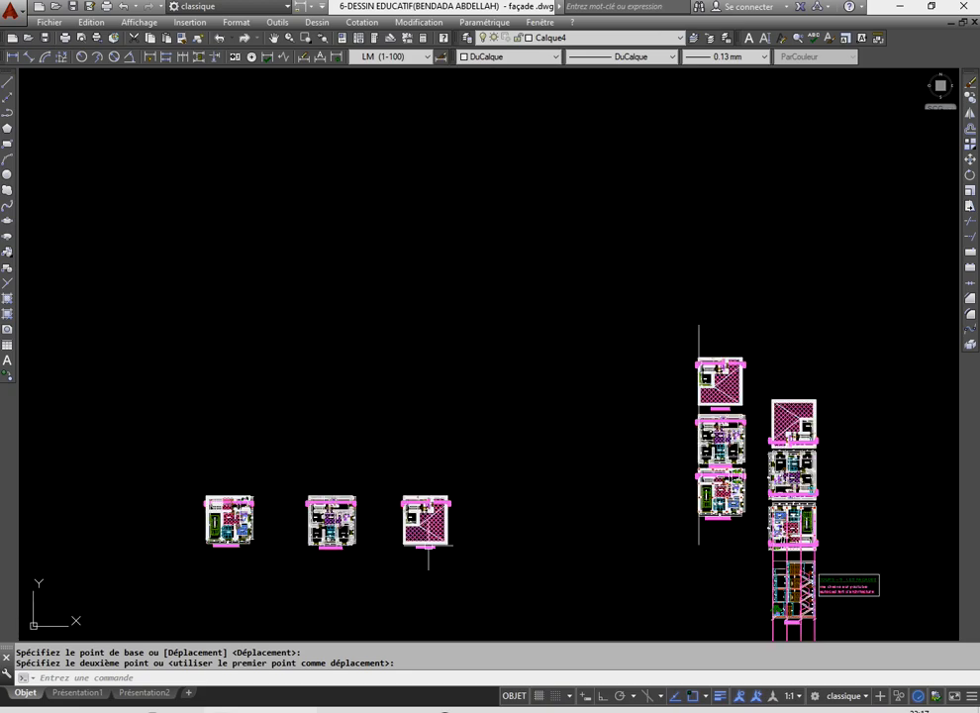
click(12, 87)
scroll(615, 545, up, 2)
click(561, 549)
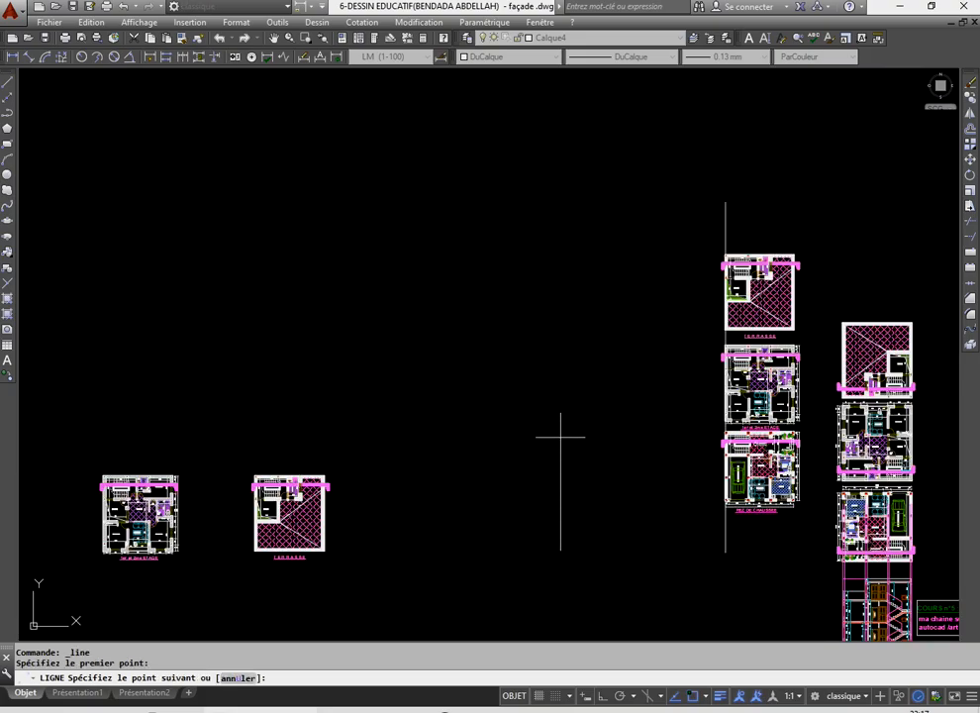
key(F8)
click(560, 203)
right_click(405, 206)
click(431, 216)
- Examine the remaining row of three plan copies and their position relative to the second guide line
scroll(472, 298, down, 2)
scroll(473, 297, down, 2)
scroll(387, 406, up, 8)
scroll(414, 421, down, 4)
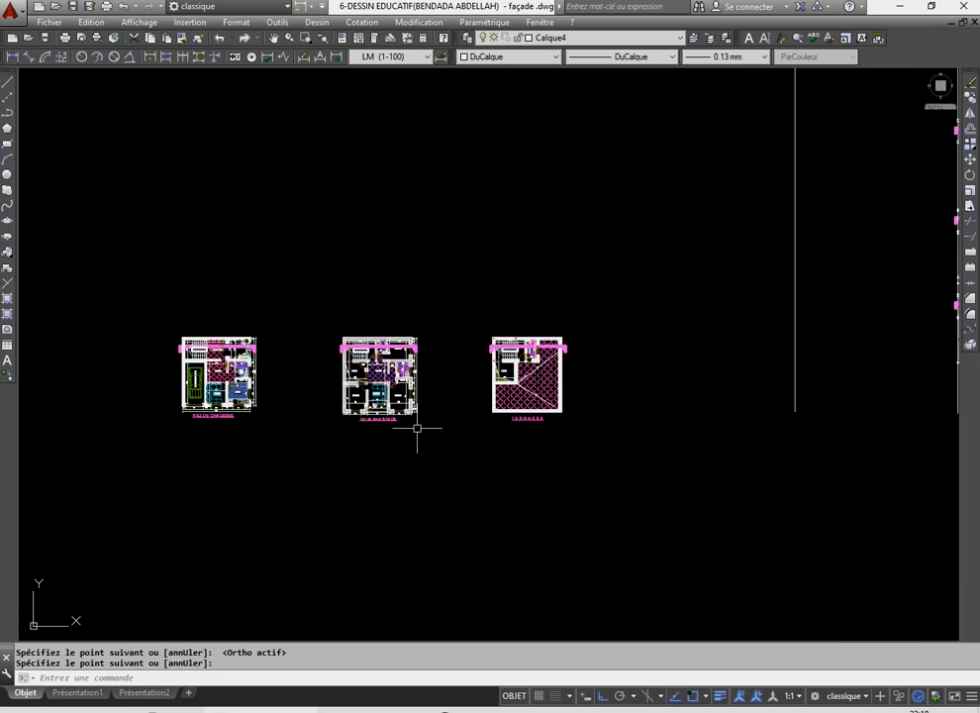
scroll(414, 421, up, 4)
scroll(416, 416, down, 4)
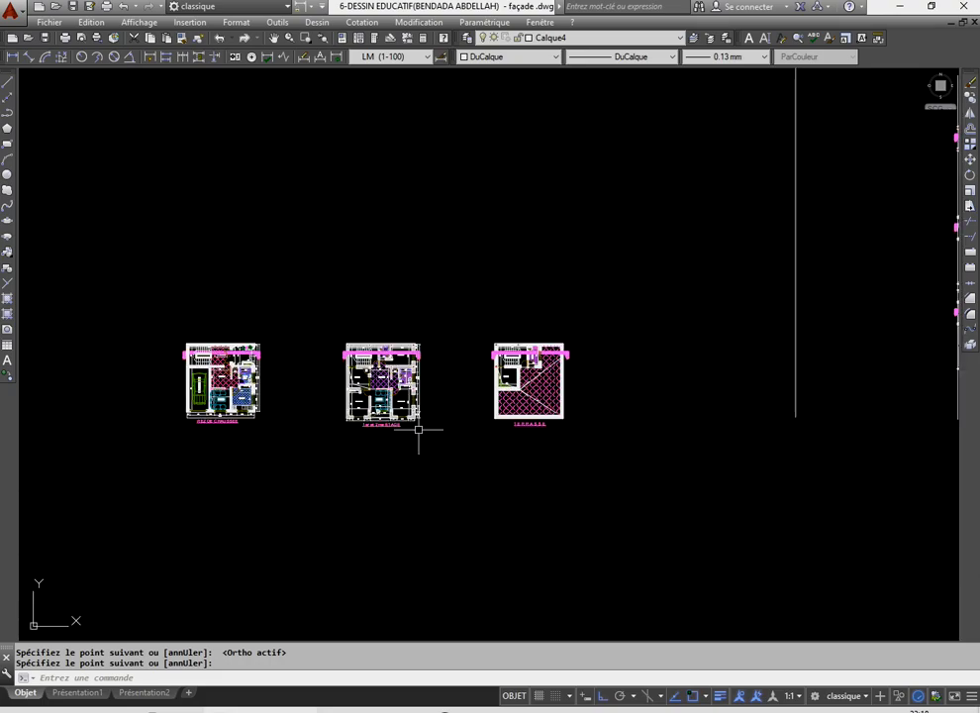
scroll(416, 416, up, 4)
scroll(411, 411, down, 6)
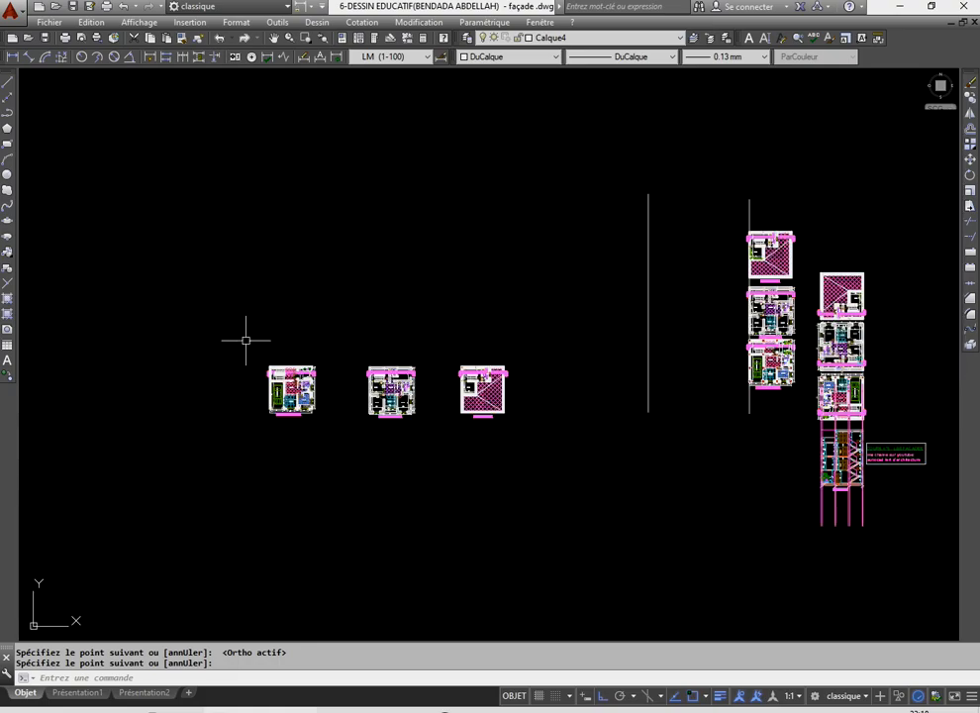
click(212, 304)
click(543, 502)
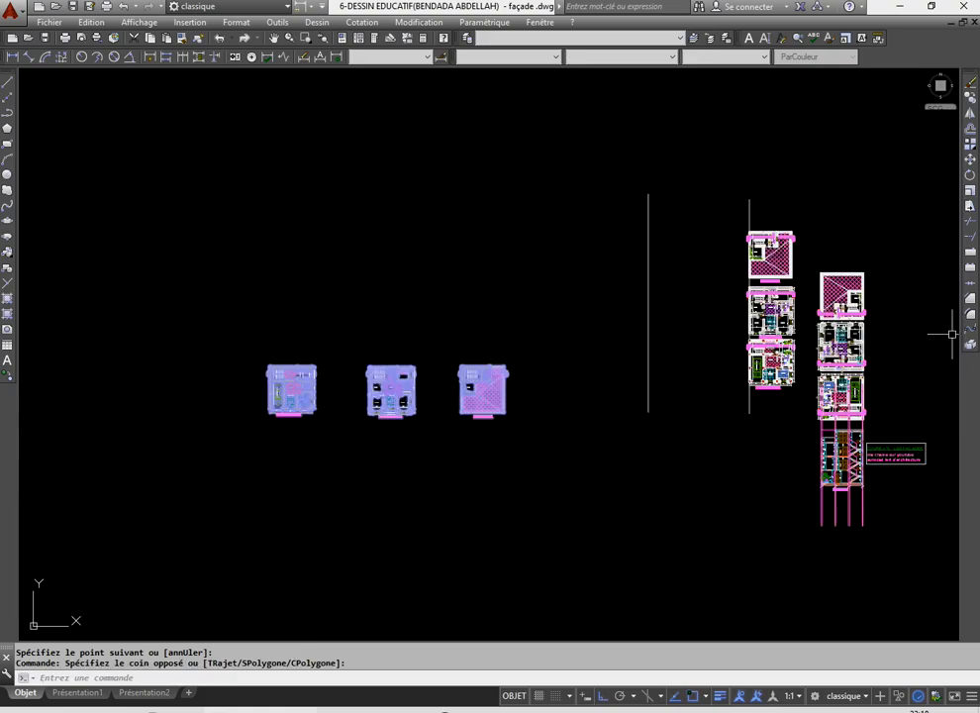
click(969, 207)
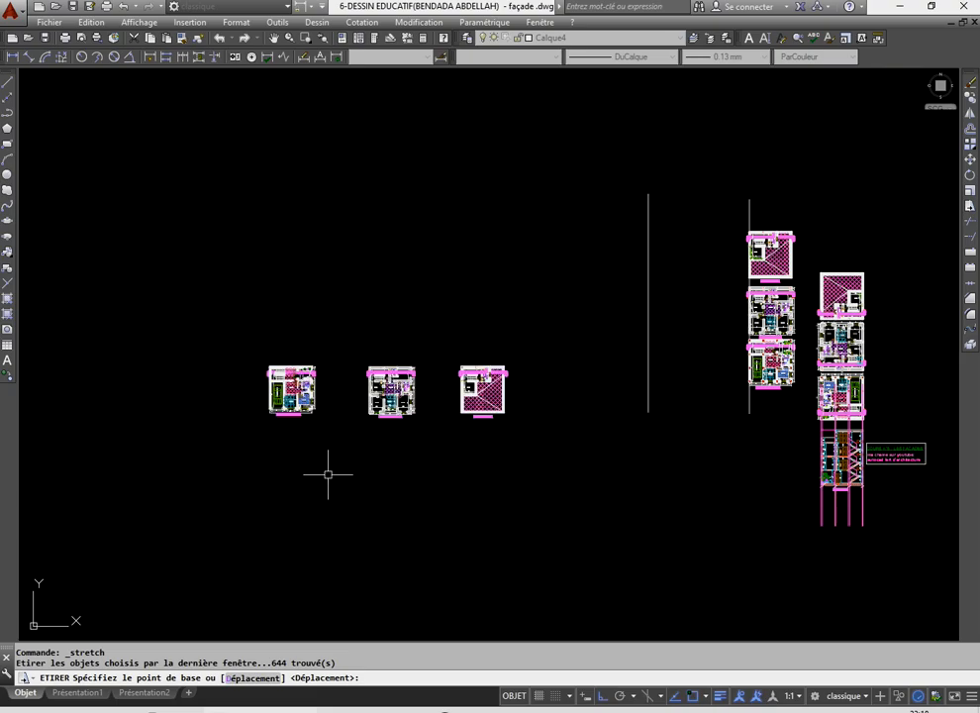
key(Escape)
- Rotate the remaining row of three plans clockwise by 100 grads about the upper-right corner of REZ DE CHAUSSEE
click(245, 326)
click(569, 467)
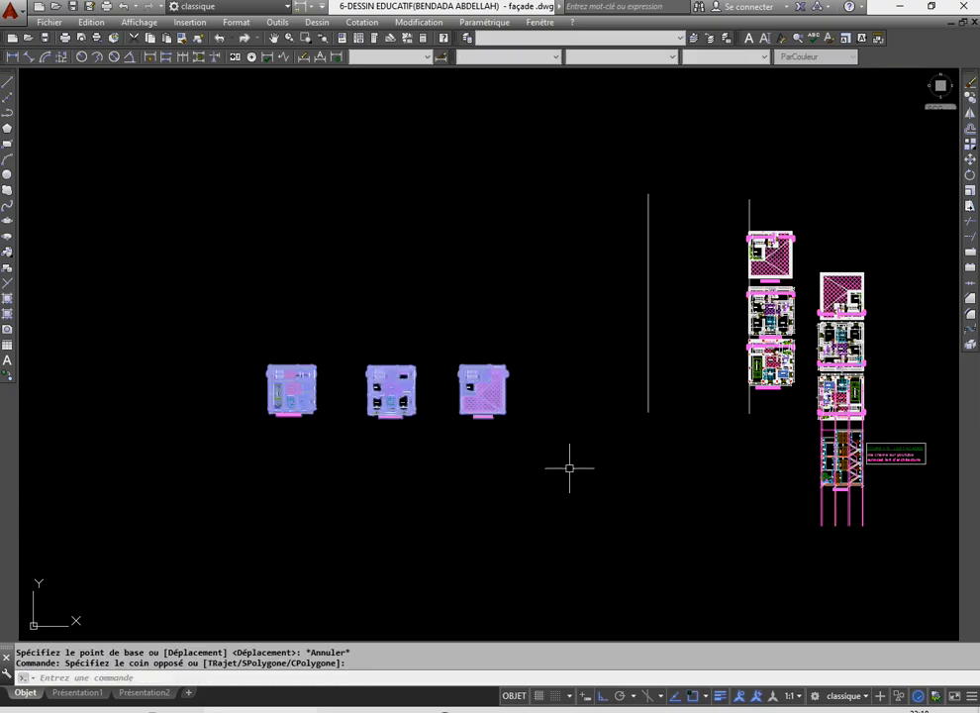
click(972, 176)
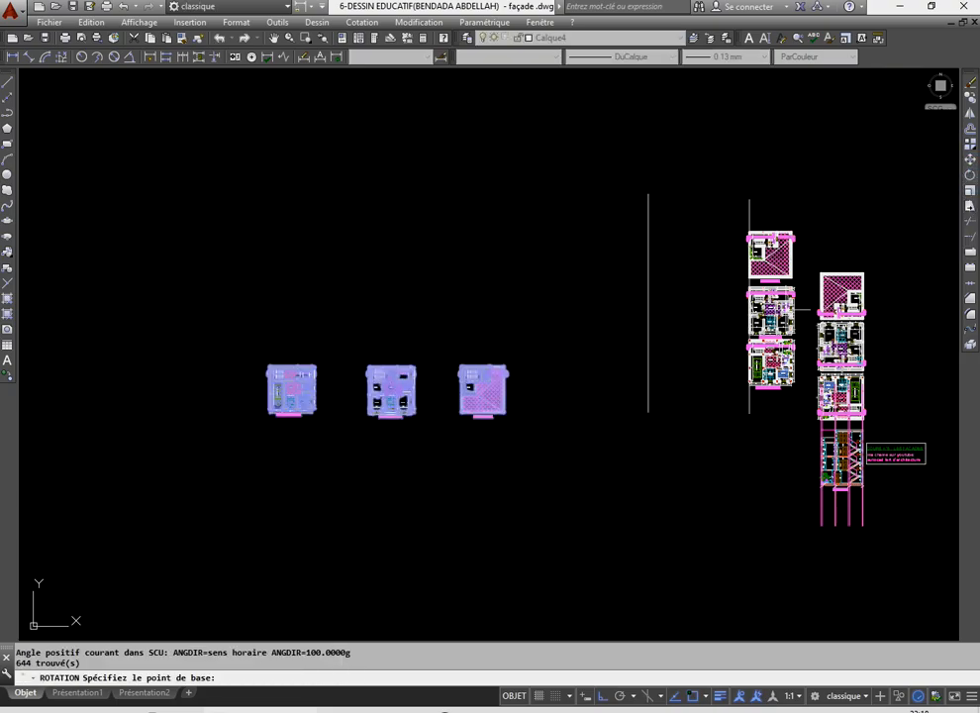
scroll(312, 420, up, 8)
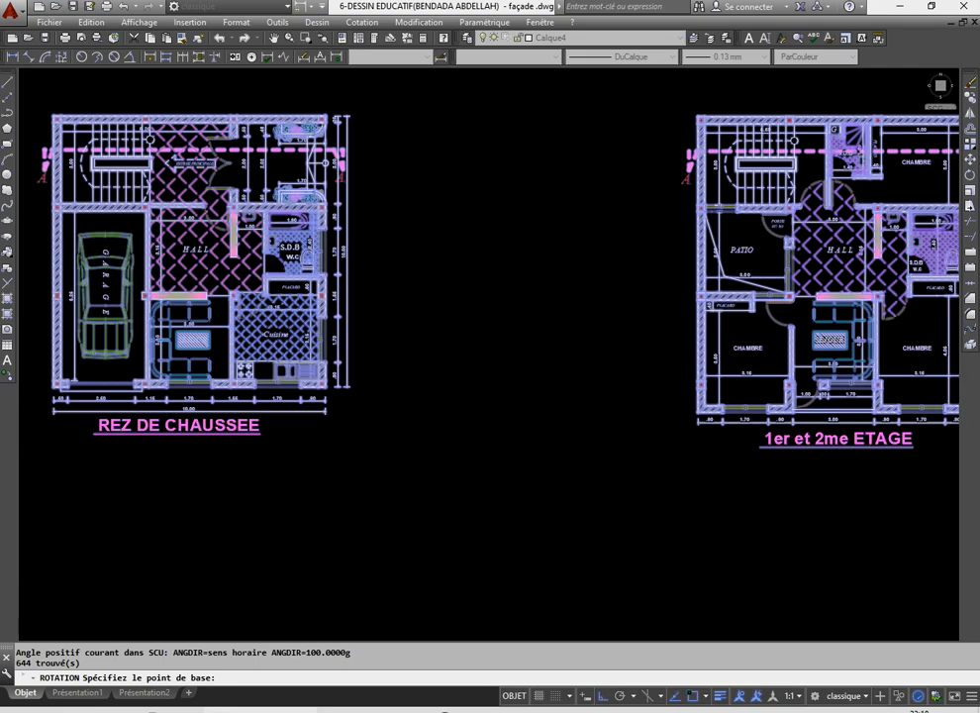
scroll(360, 382, down, 4)
scroll(331, 279, up, 10)
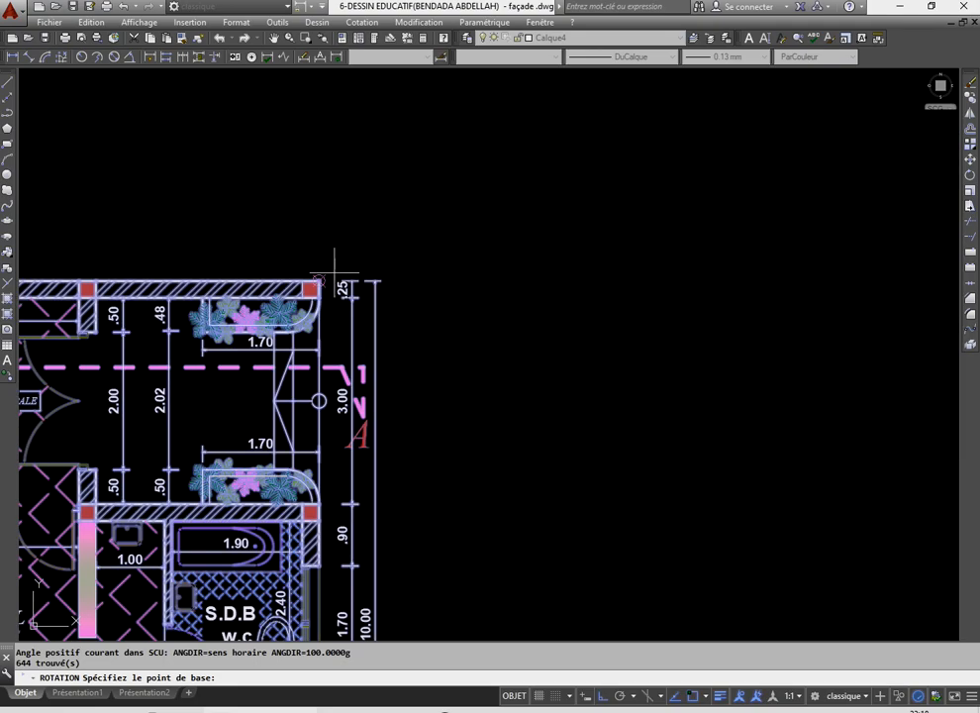
click(295, 292)
scroll(394, 308, down, 7)
scroll(394, 308, down, 3)
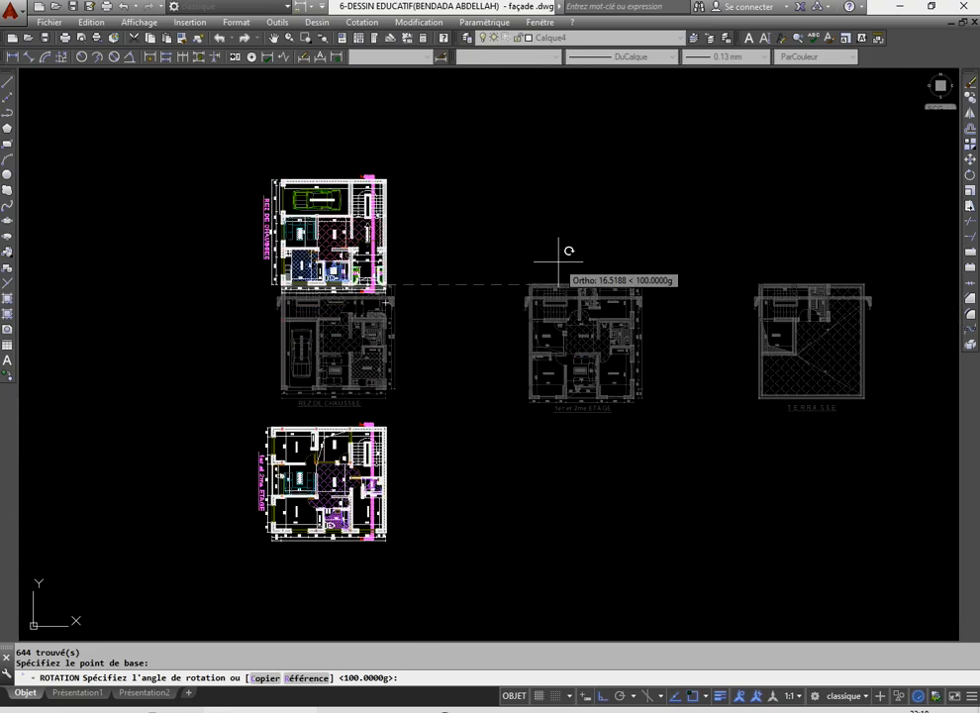
click(688, 272)
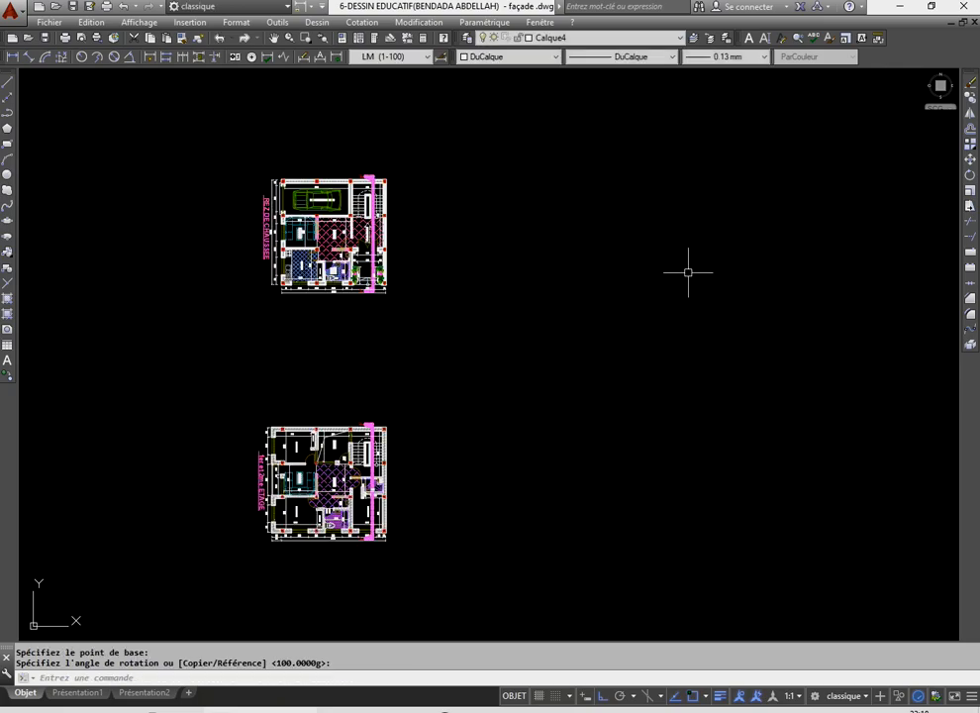
- Examine the three rotated plans and their spacing from one another
scroll(312, 268, up, 5)
scroll(455, 423, down, 10)
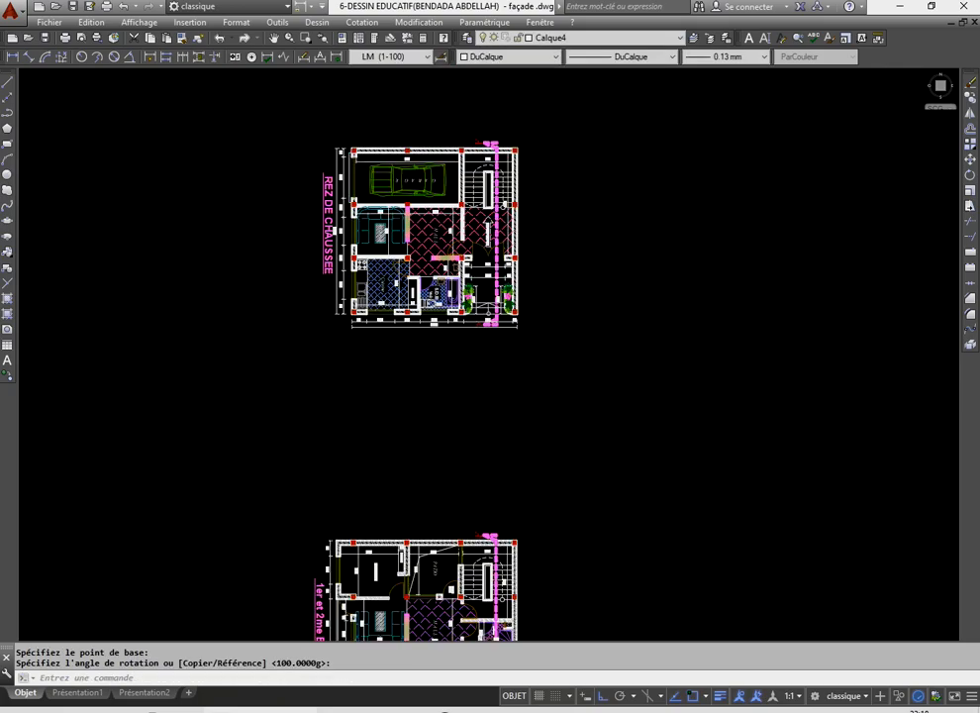
scroll(456, 423, up, 6)
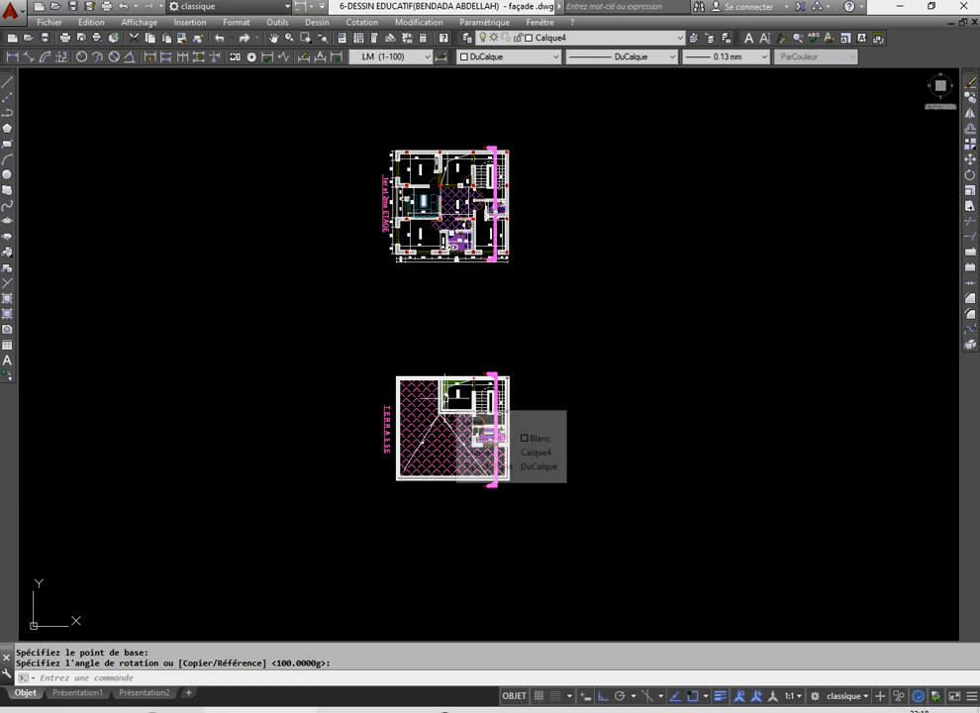
scroll(500, 406, down, 6)
scroll(465, 359, up, 4)
scroll(340, 216, down, 4)
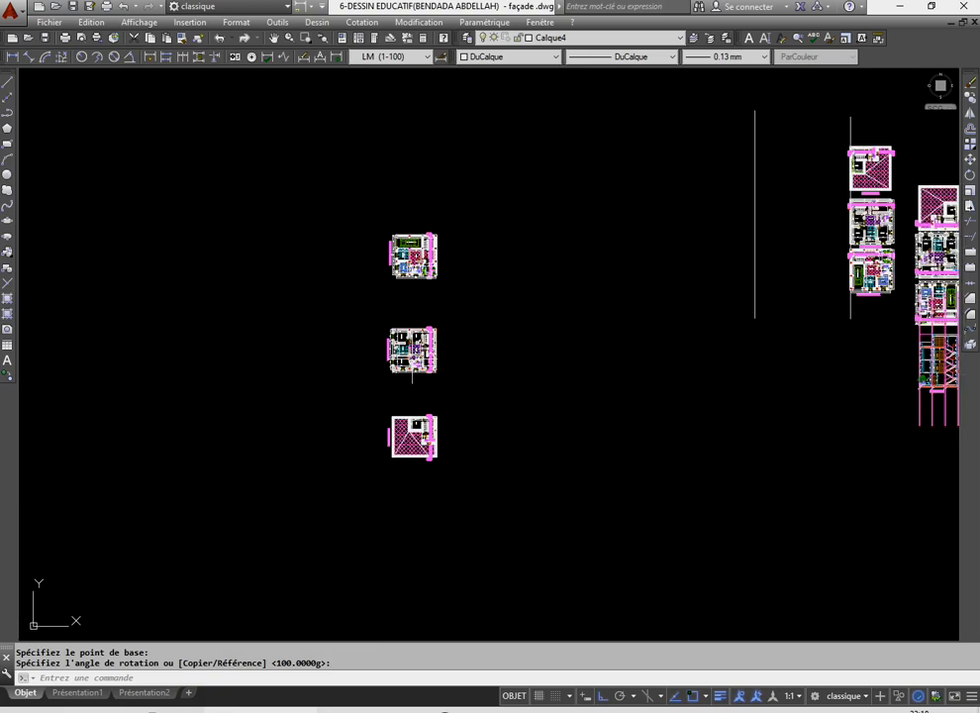
scroll(420, 401, up, 2)
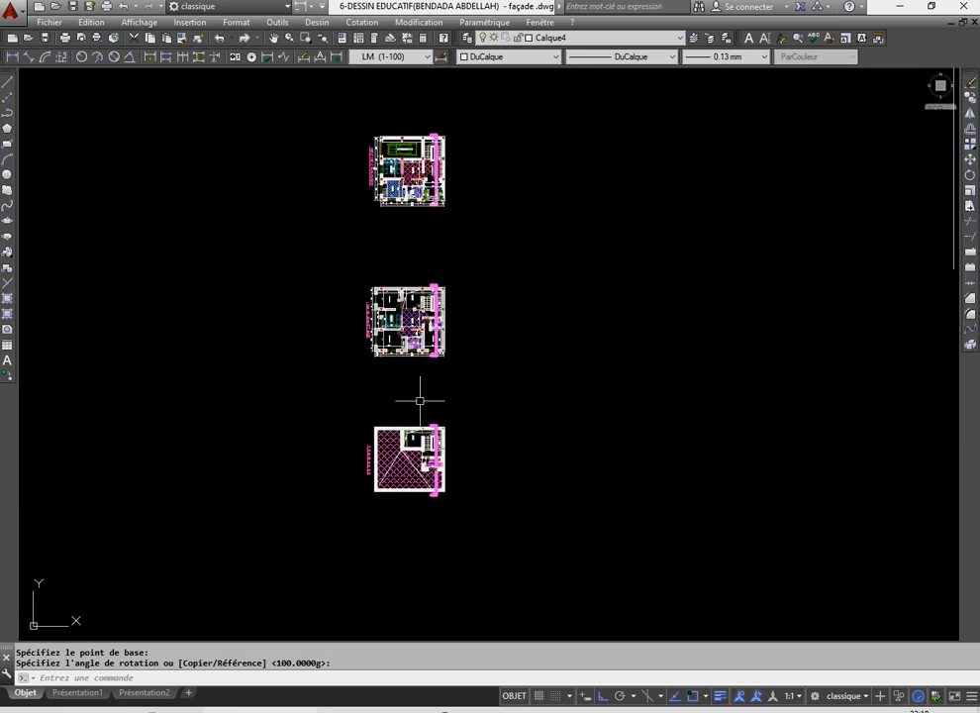
scroll(405, 372, down, 2)
- Move the rotated REZ DE CHAUSSEE plan by its lower-right corner onto the second guide line near its lower end, with ortho off
scroll(411, 263, up, 4)
click(255, 320)
click(598, 607)
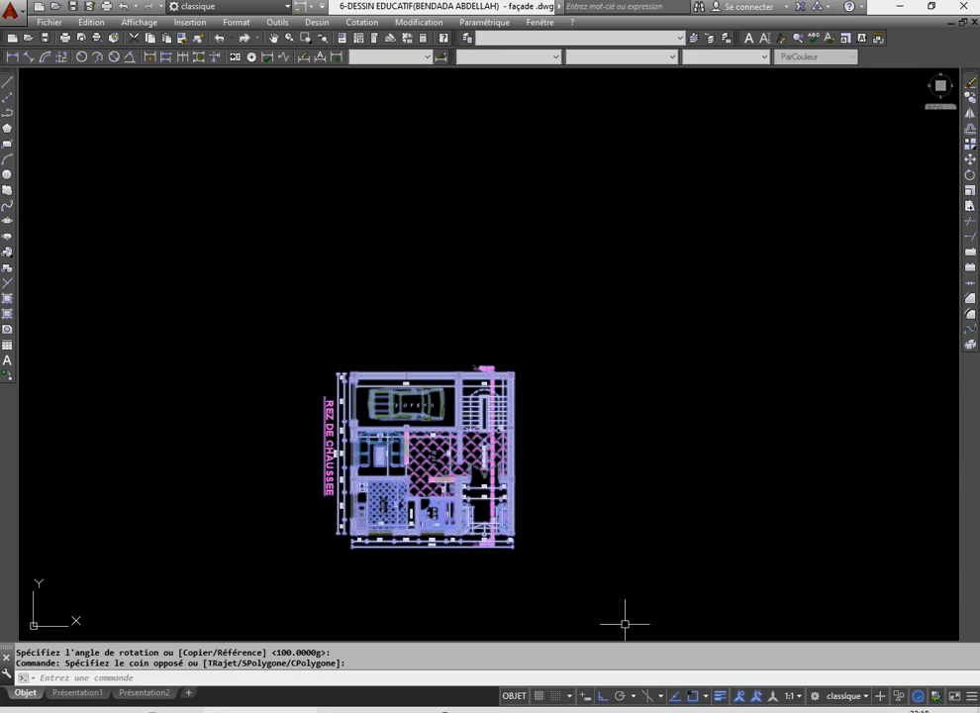
click(971, 161)
scroll(498, 538, up, 5)
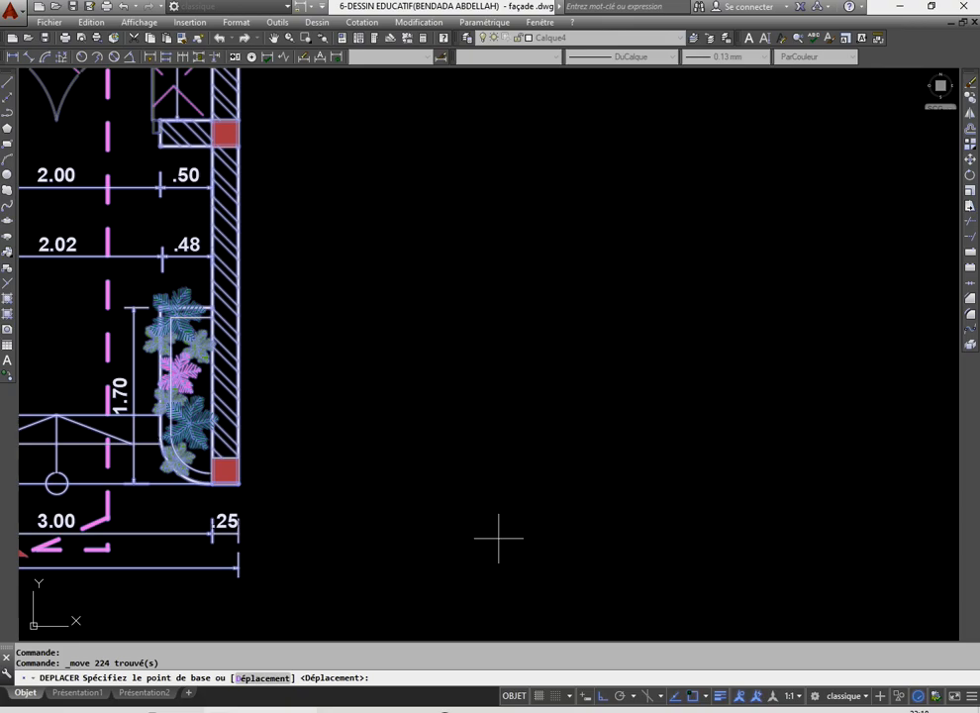
scroll(393, 530, up, 2)
click(305, 532)
scroll(335, 498, down, 10)
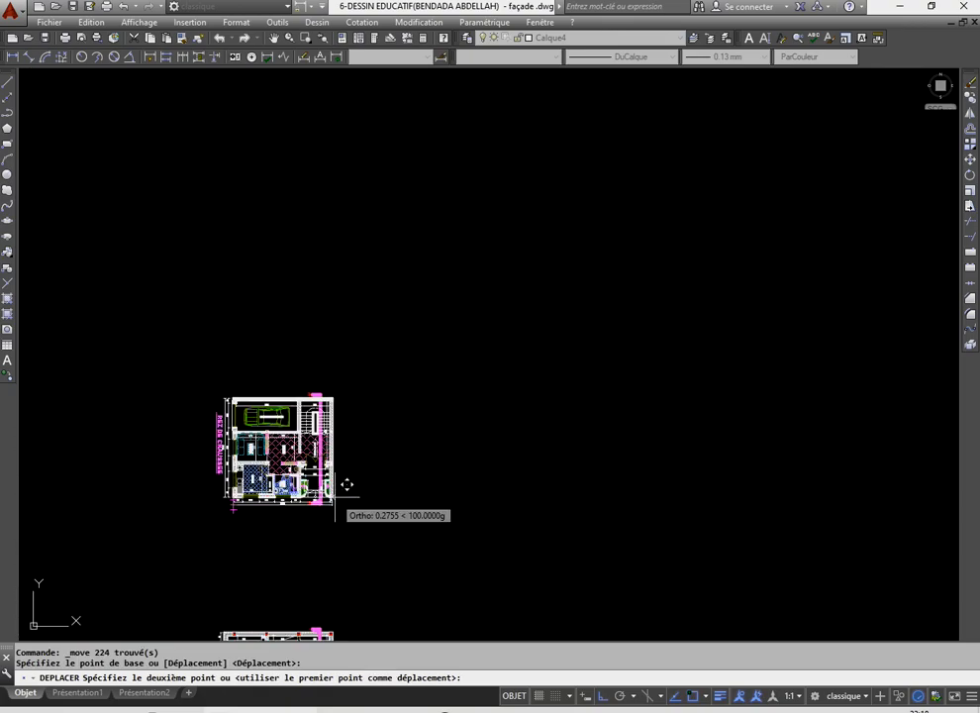
key(F8)
scroll(452, 462, down, 4)
scroll(678, 471, up, 6)
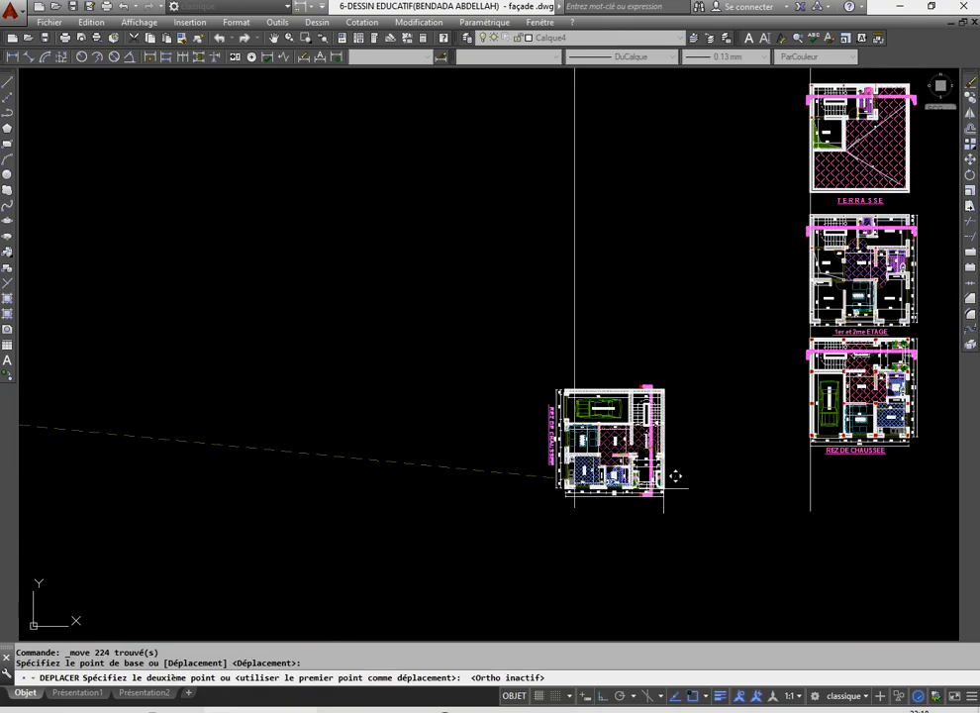
click(542, 452)
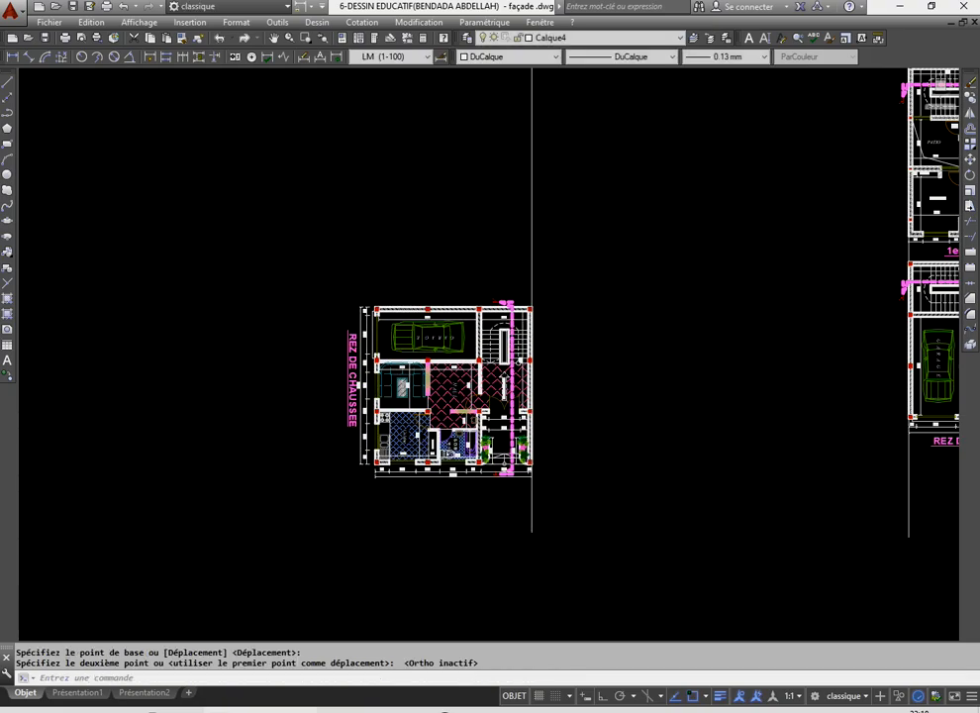
- Move the rotated 1er et 2me ETAGE plan by its lower-right corner onto the second guide line, just above REZ DE CHAUSSEE
scroll(586, 470, down, 6)
scroll(481, 536, down, 5)
scroll(389, 508, up, 14)
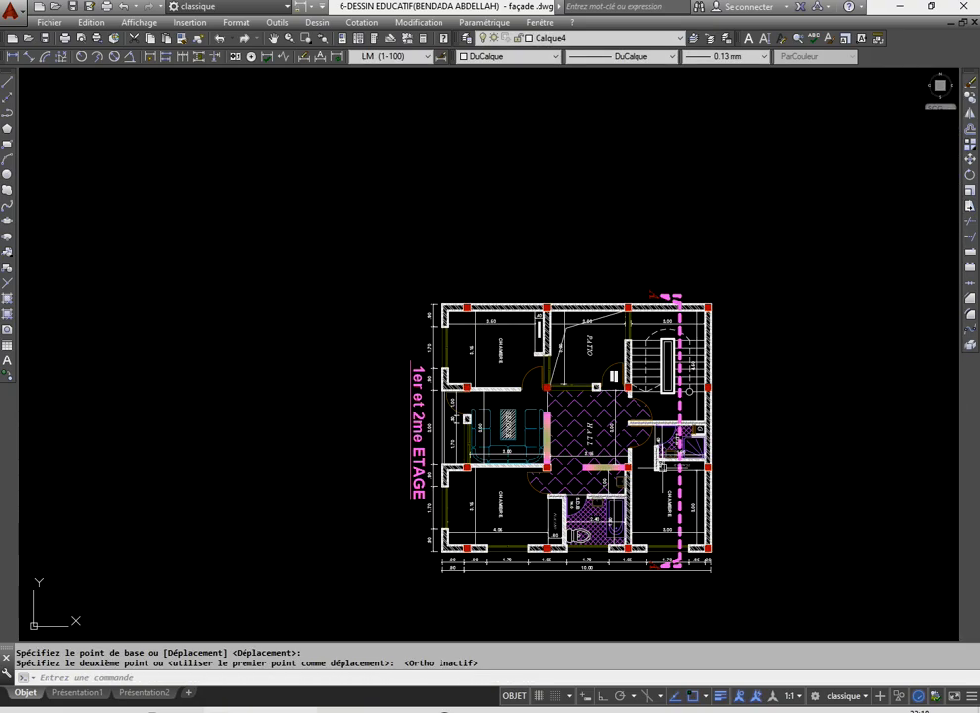
click(367, 265)
click(810, 613)
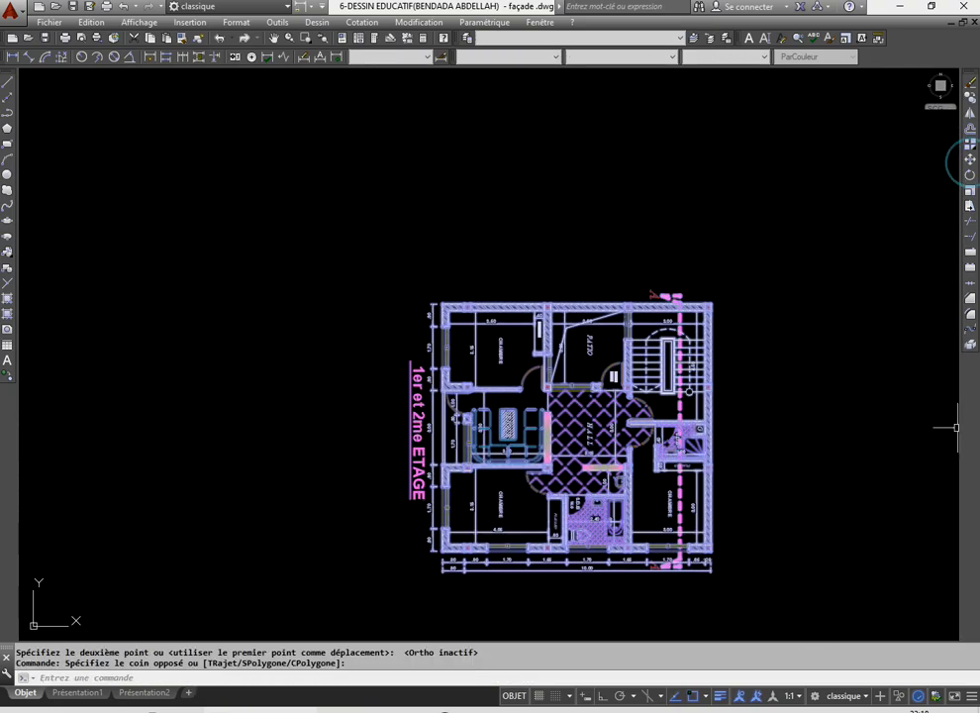
click(971, 159)
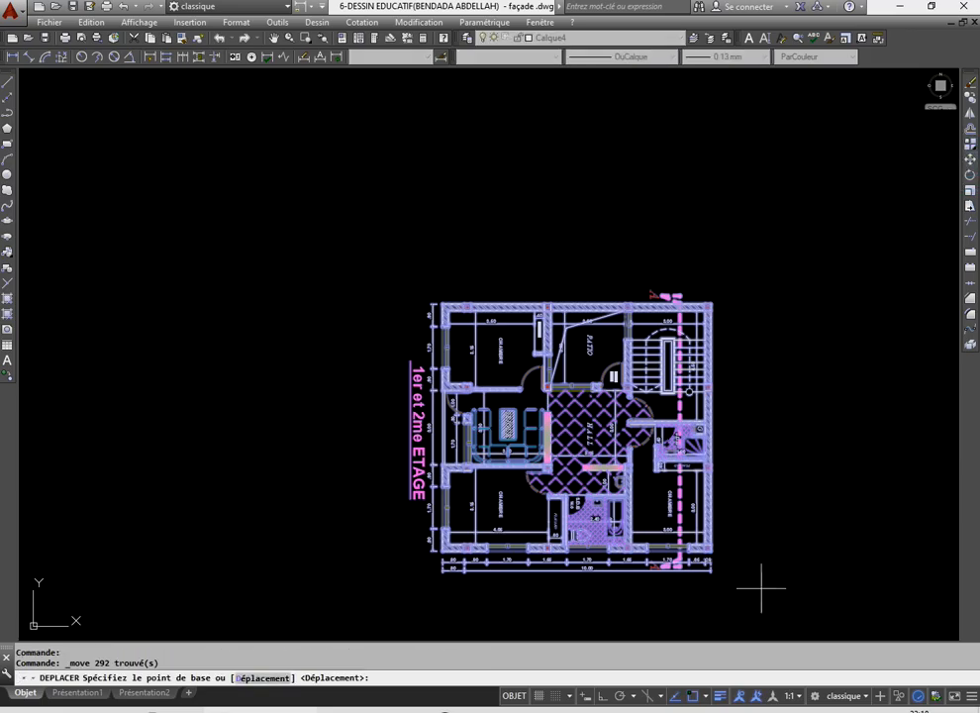
scroll(696, 394, up, 8)
click(698, 397)
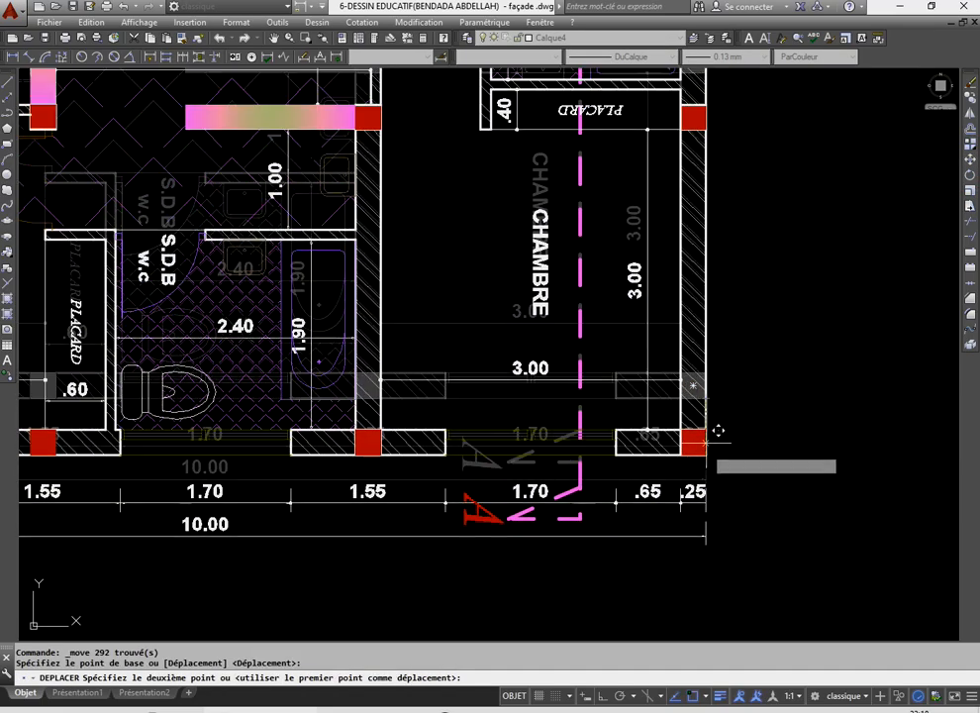
scroll(698, 406, down, 6)
scroll(485, 445, down, 6)
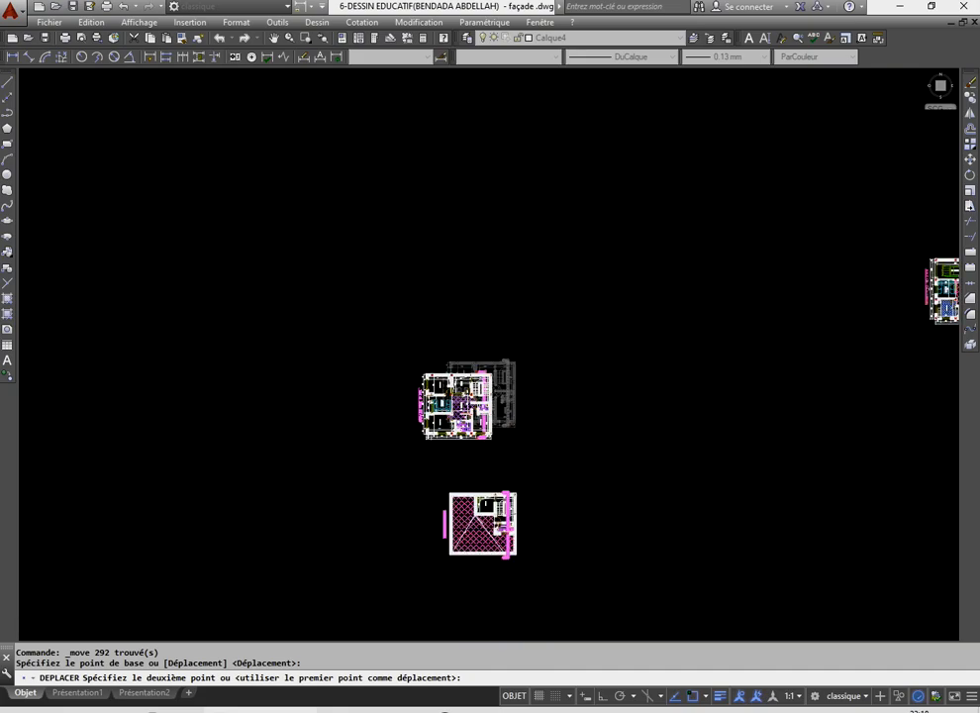
scroll(449, 511, up, 5)
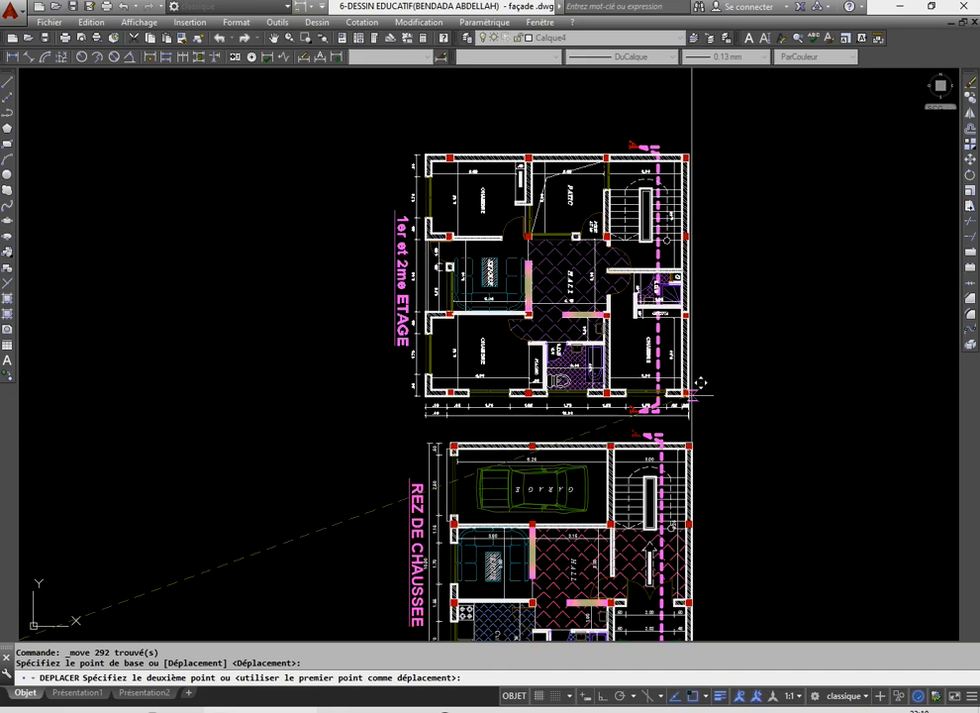
click(695, 382)
- Move the rotated TERRASSE plan by its lower-right corner onto the second guide line, above the 1er et 2me ETAGE plan
scroll(643, 451, down, 10)
scroll(533, 493, up, 10)
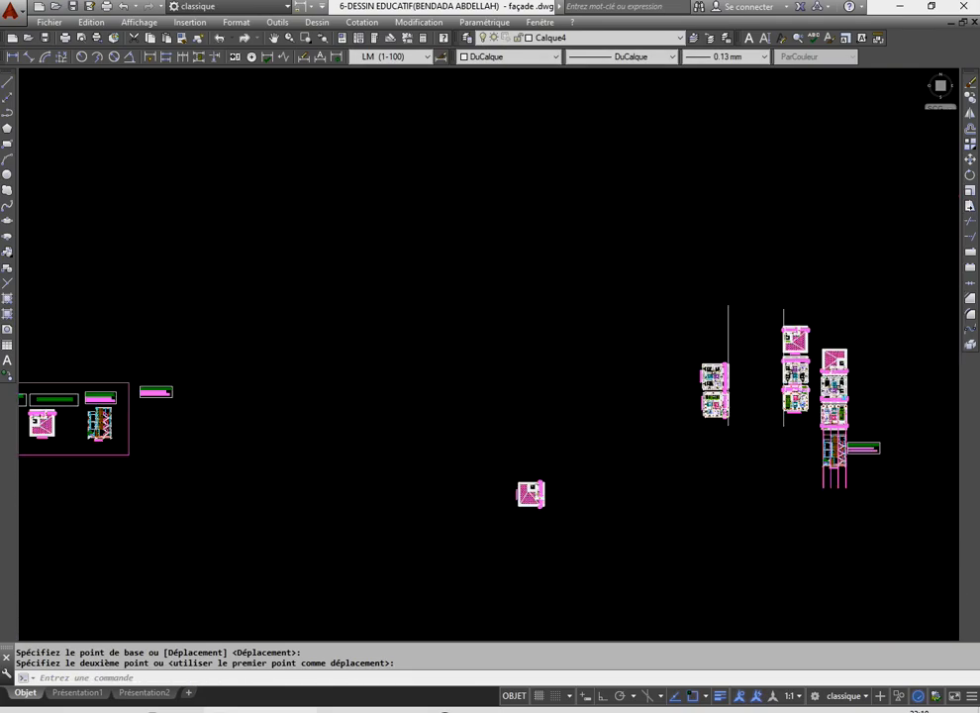
click(429, 384)
click(644, 592)
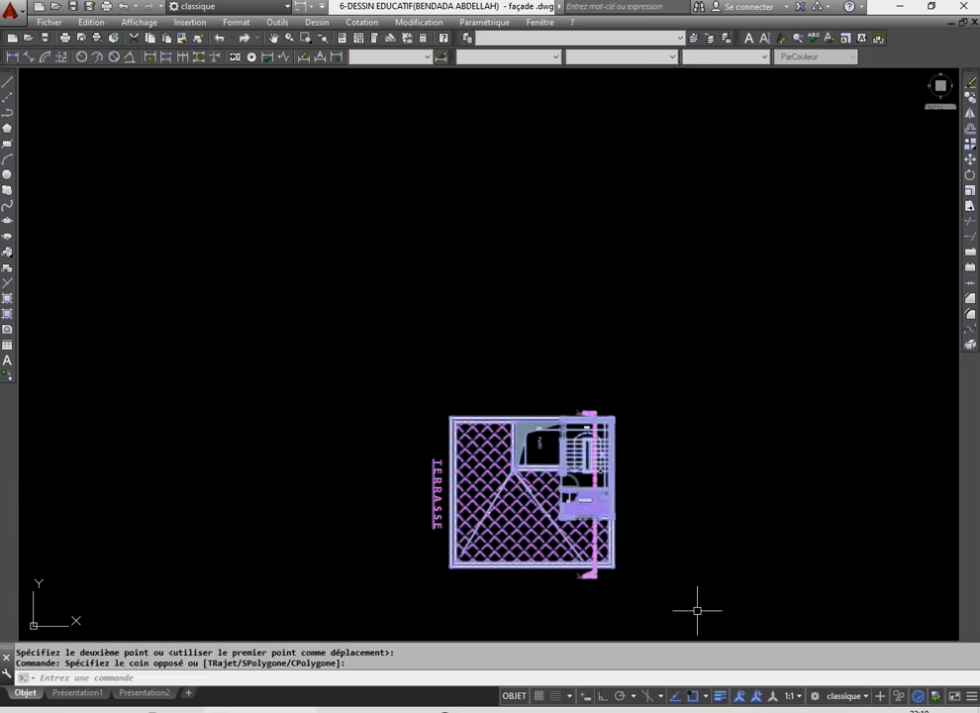
click(972, 160)
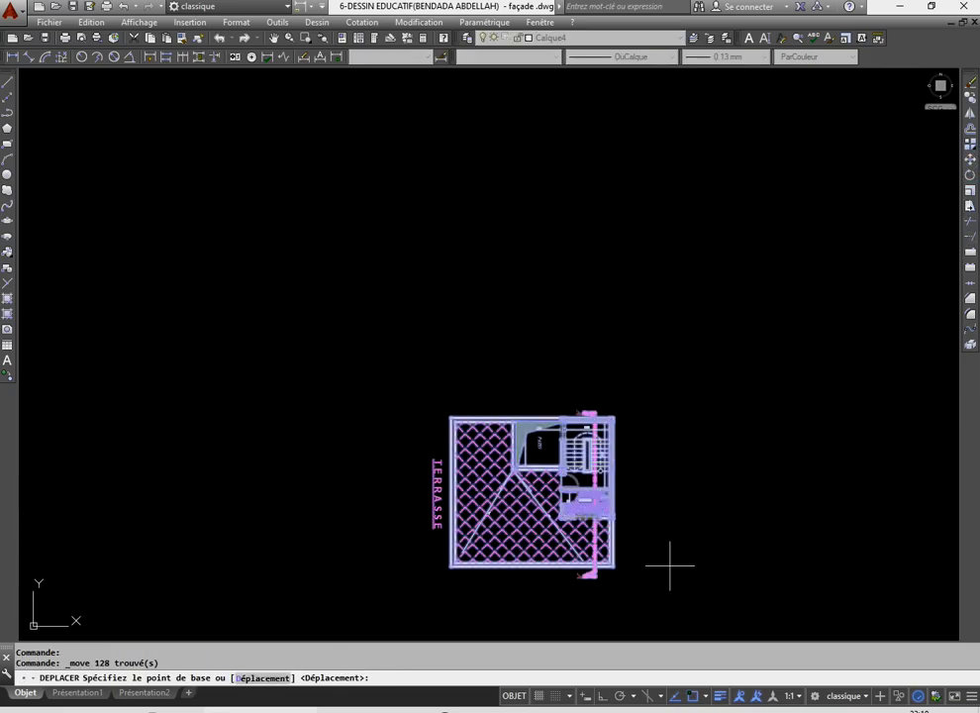
scroll(626, 580, up, 5)
click(540, 499)
scroll(700, 466, down, 10)
scroll(674, 436, up, 3)
scroll(675, 435, down, 2)
scroll(674, 436, up, 2)
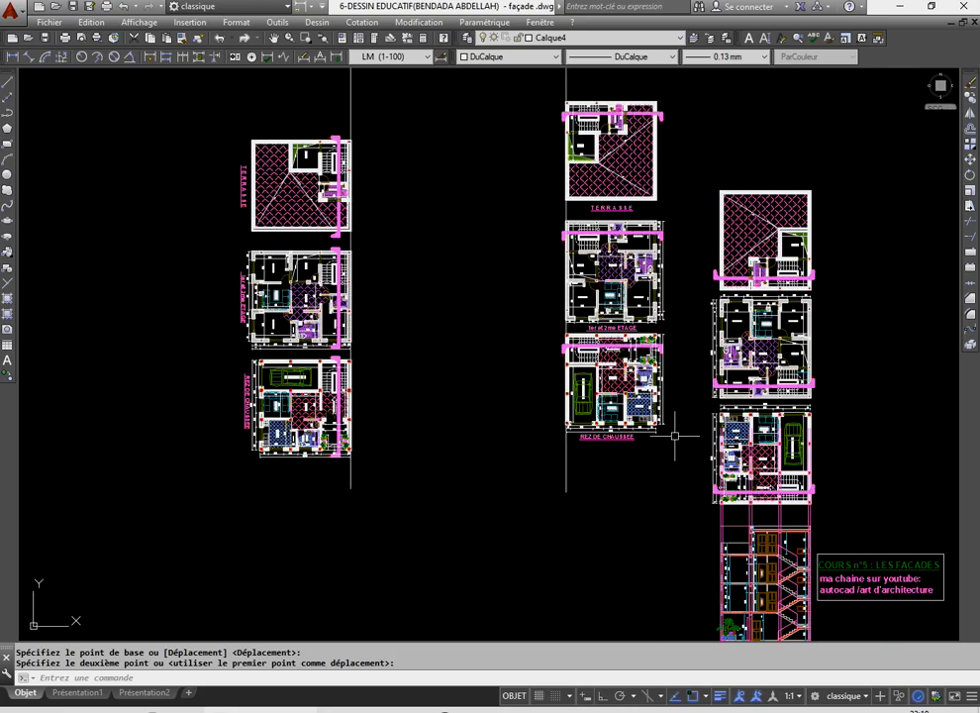
- Examine the upright and rotated plan stacks, including the entrance side of the rotated REZ DE CHAUSSEE
scroll(524, 315, up, 2)
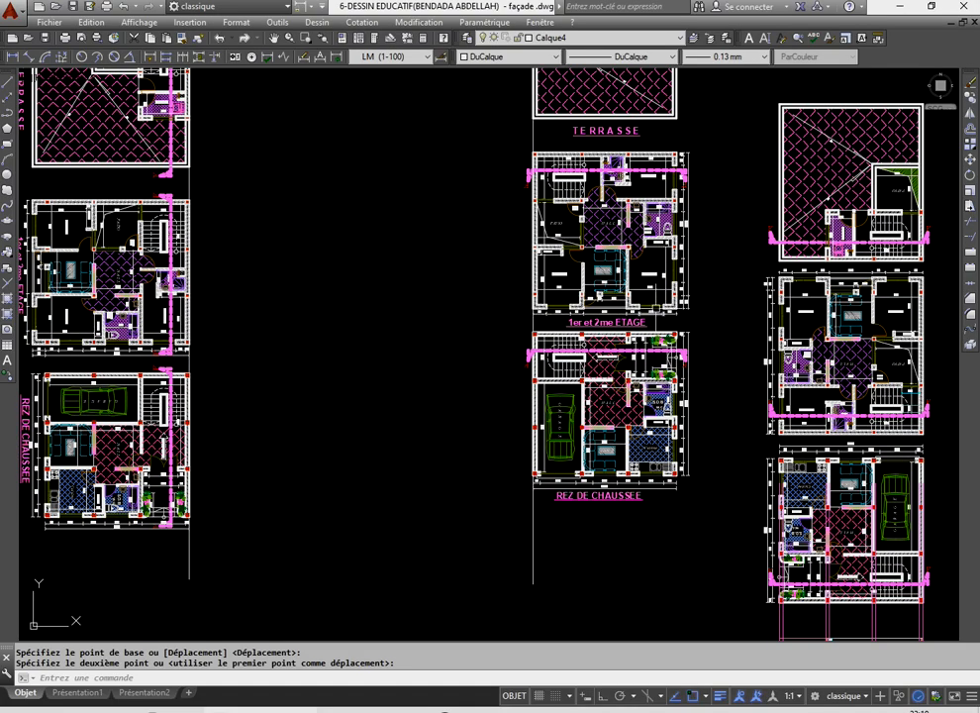
scroll(652, 310, up, 2)
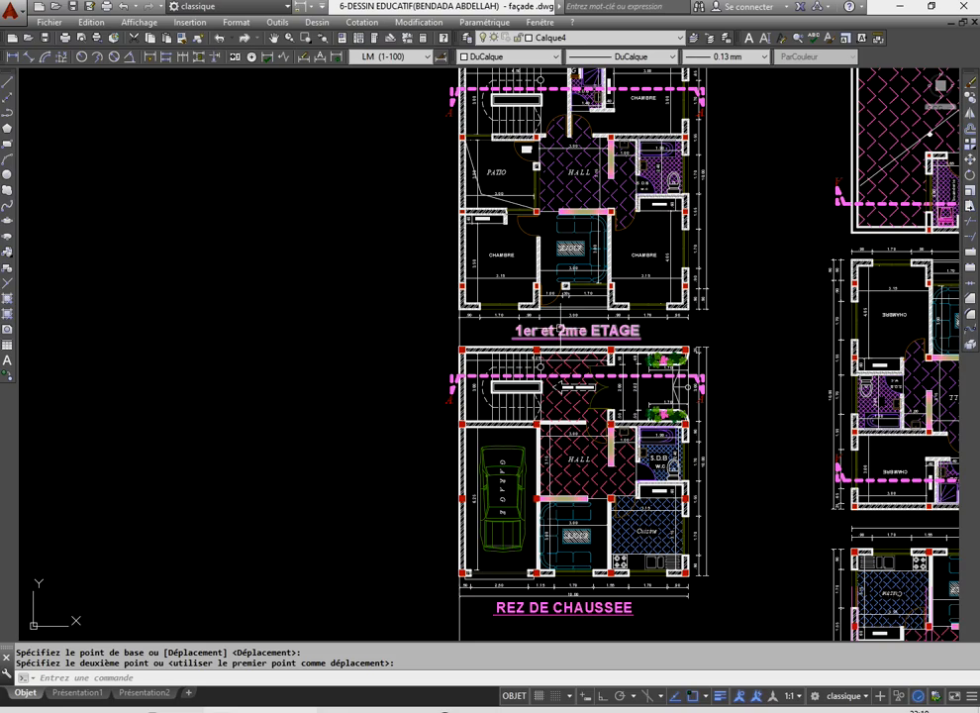
scroll(561, 330, down, 4)
scroll(454, 413, up, 2)
scroll(453, 413, down, 5)
scroll(454, 412, up, 6)
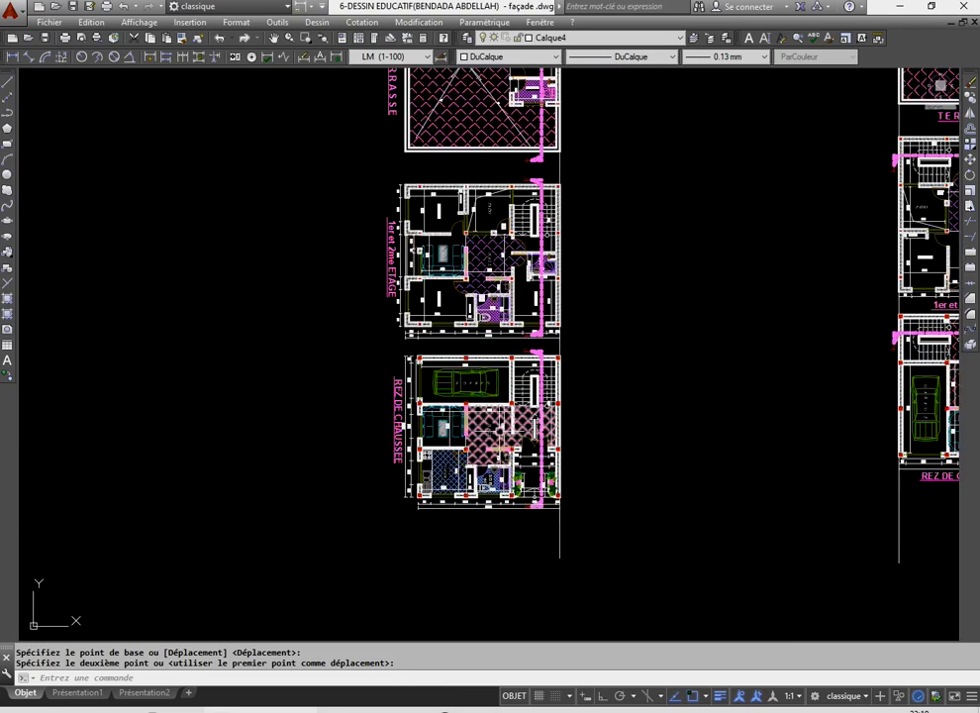
scroll(515, 327, up, 2)
scroll(554, 436, down, 4)
scroll(580, 452, up, 8)
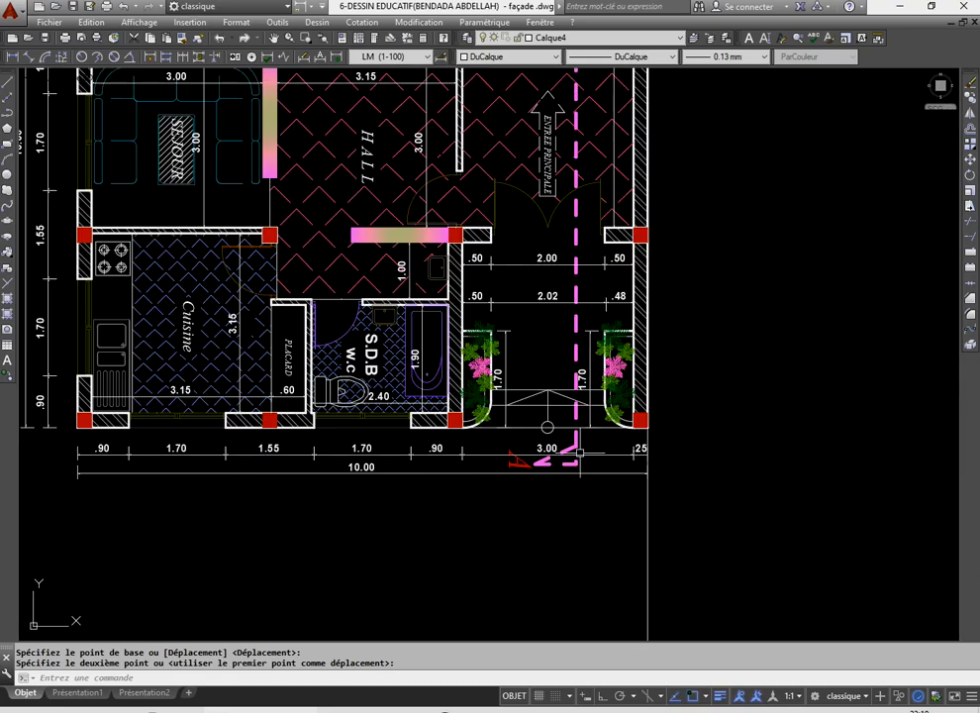
scroll(535, 451, down, 4)
scroll(531, 448, up, 2)
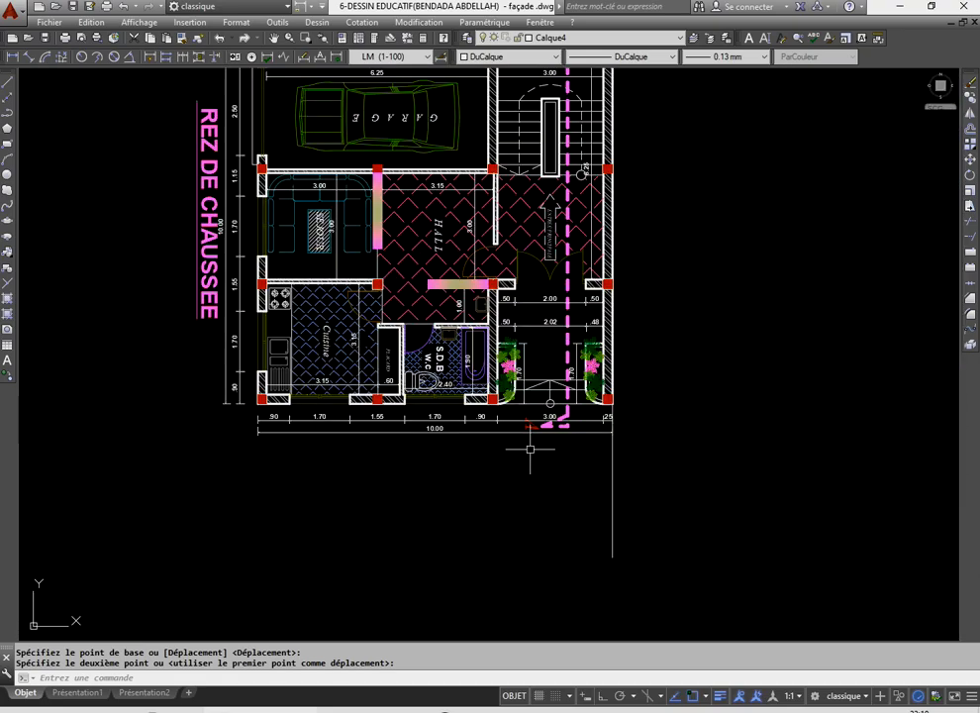
scroll(530, 449, down, 6)
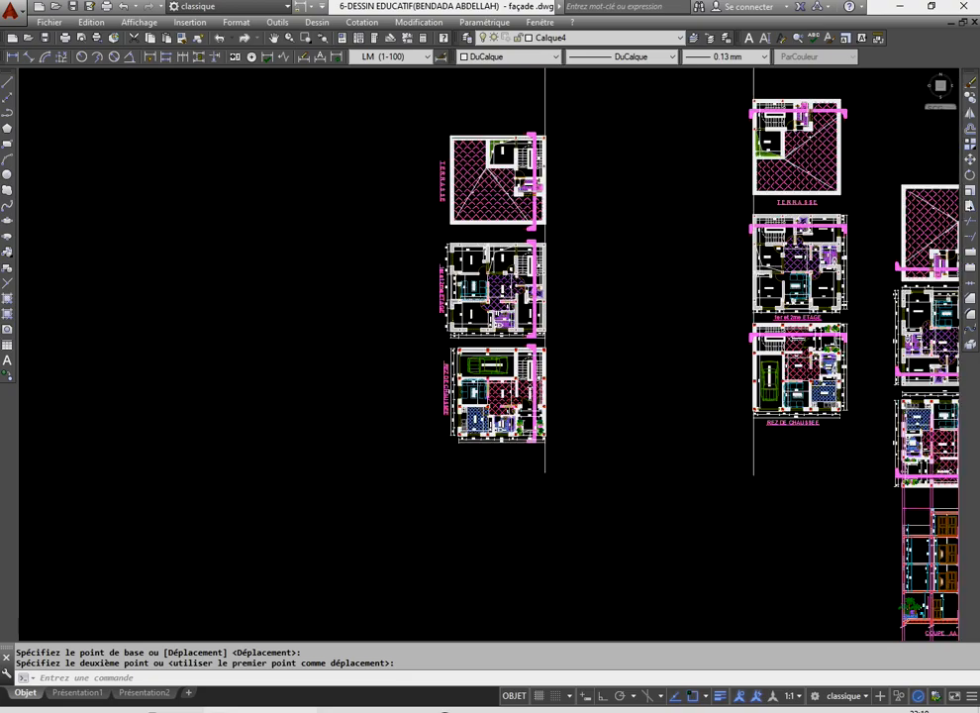
- Draw a horizontal line with ortho on from the 0.00 floor level of section COUPE AA leftward past both plan stacks
click(7, 83)
scroll(721, 510, up, 7)
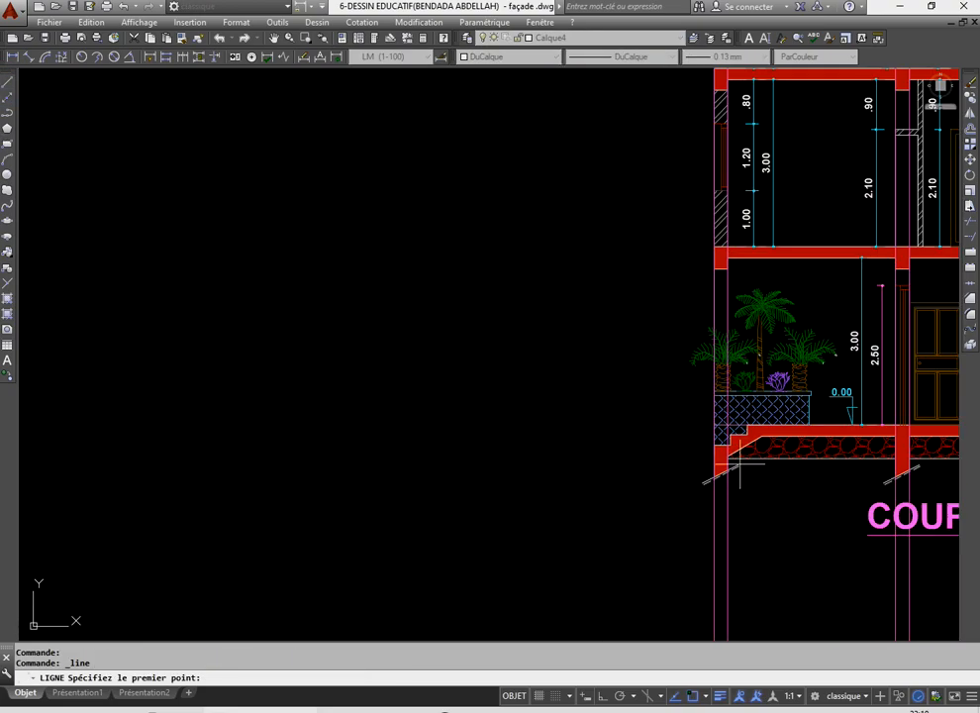
scroll(736, 476, up, 6)
click(646, 427)
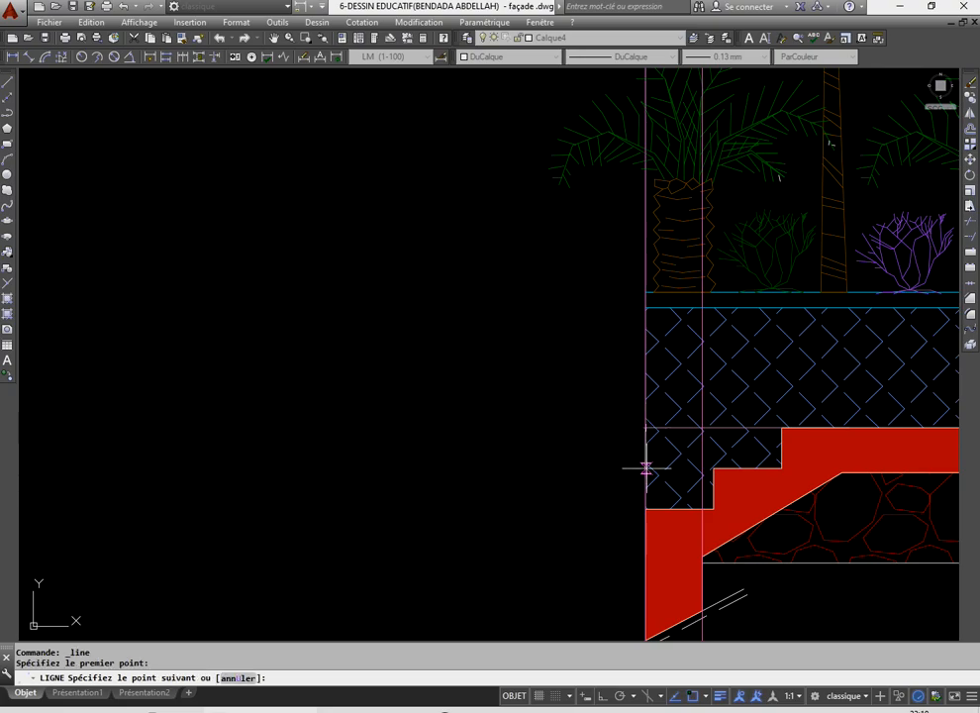
scroll(655, 456, down, 5)
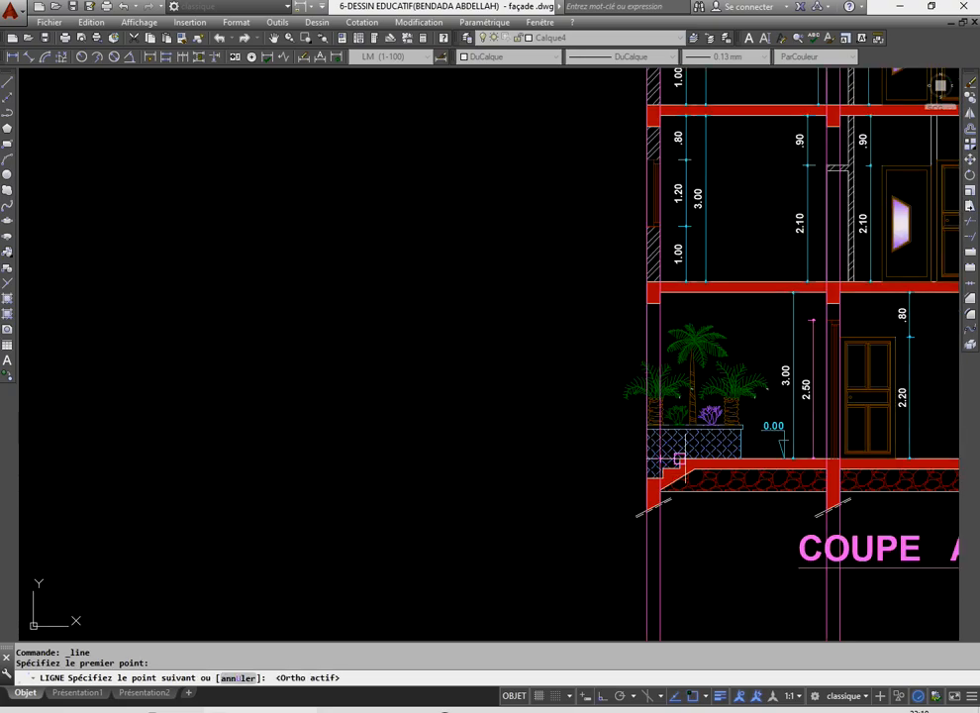
scroll(799, 453, up, 6)
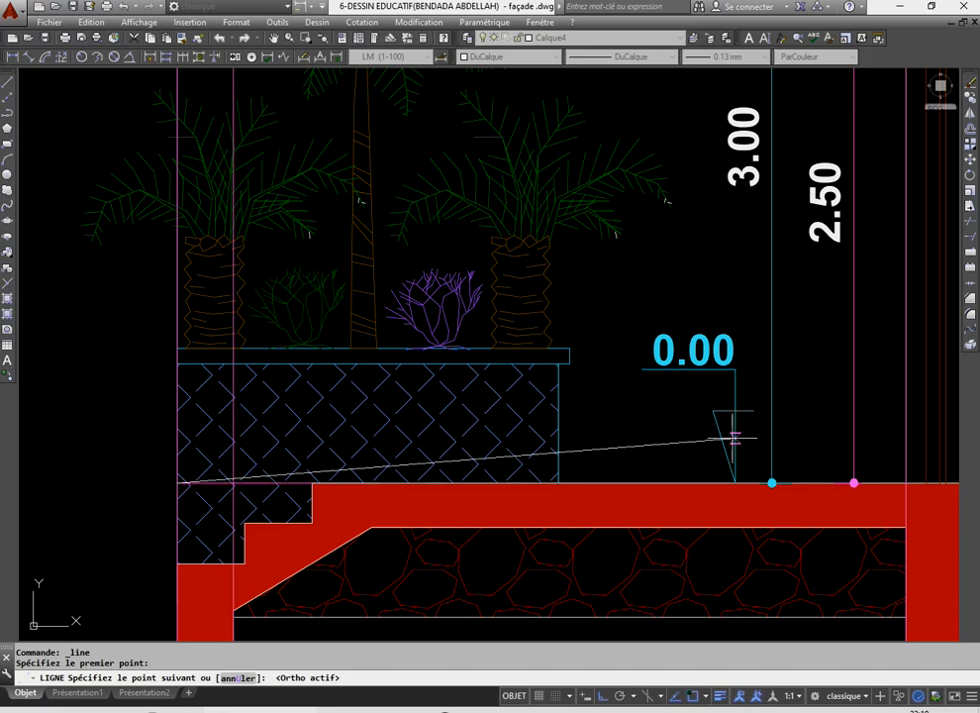
scroll(733, 438, down, 5)
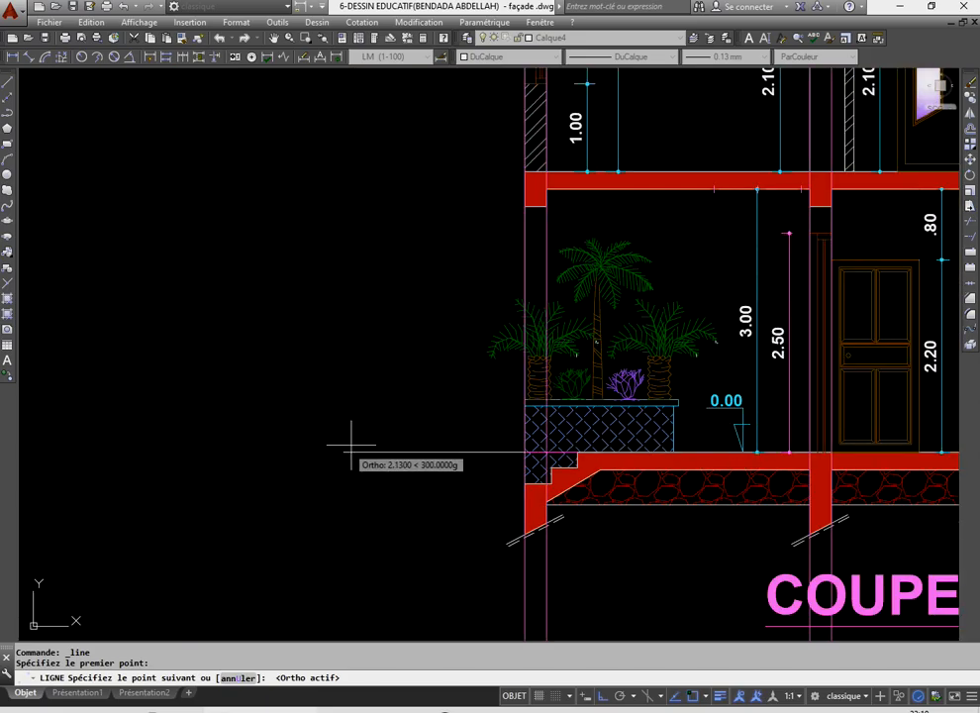
scroll(350, 450, down, 3)
scroll(466, 453, down, 3)
scroll(400, 481, down, 2)
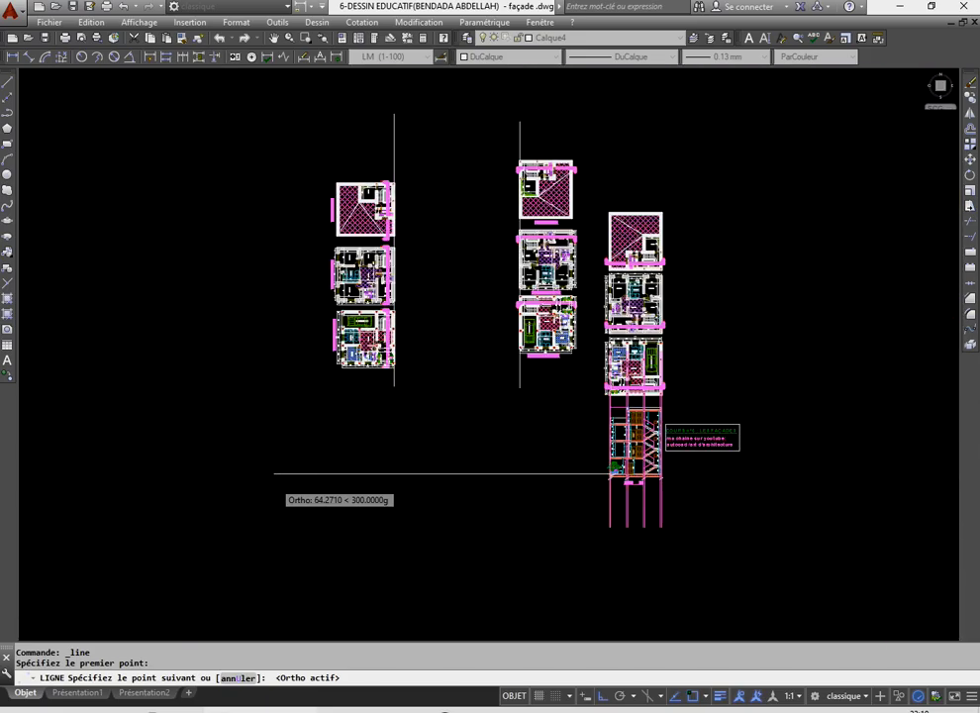
scroll(270, 473, up, 2)
click(267, 471)
key(Return)
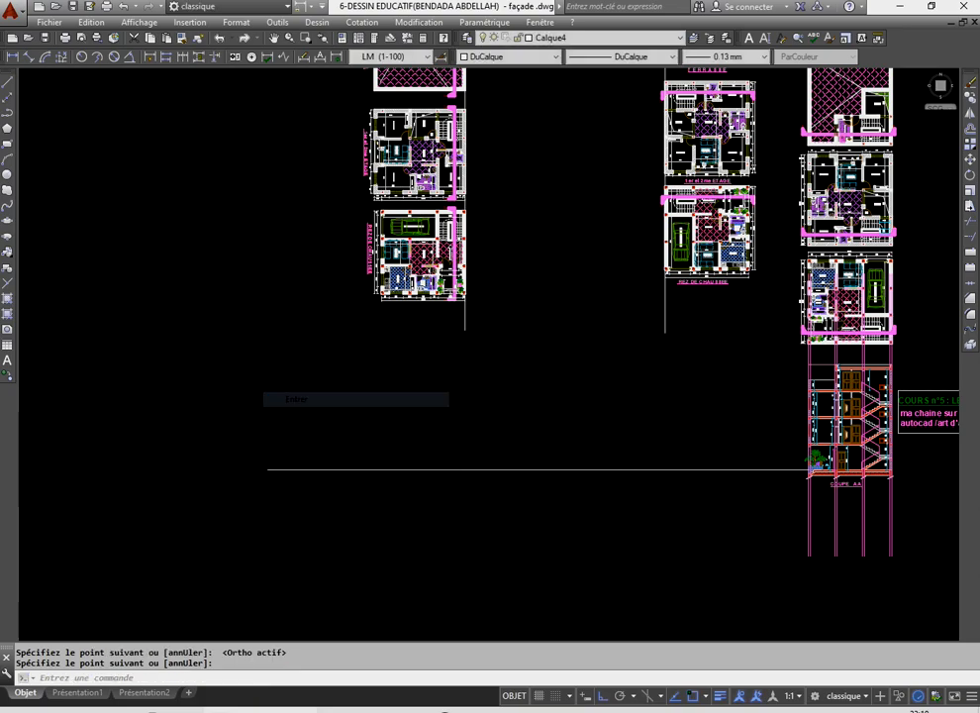
- Move the rotated plan stack with its guide line to about 3.16 left of the upright stack, bottoms aligned, with ortho off
scroll(446, 535, down, 5)
scroll(475, 533, up, 3)
click(219, 219)
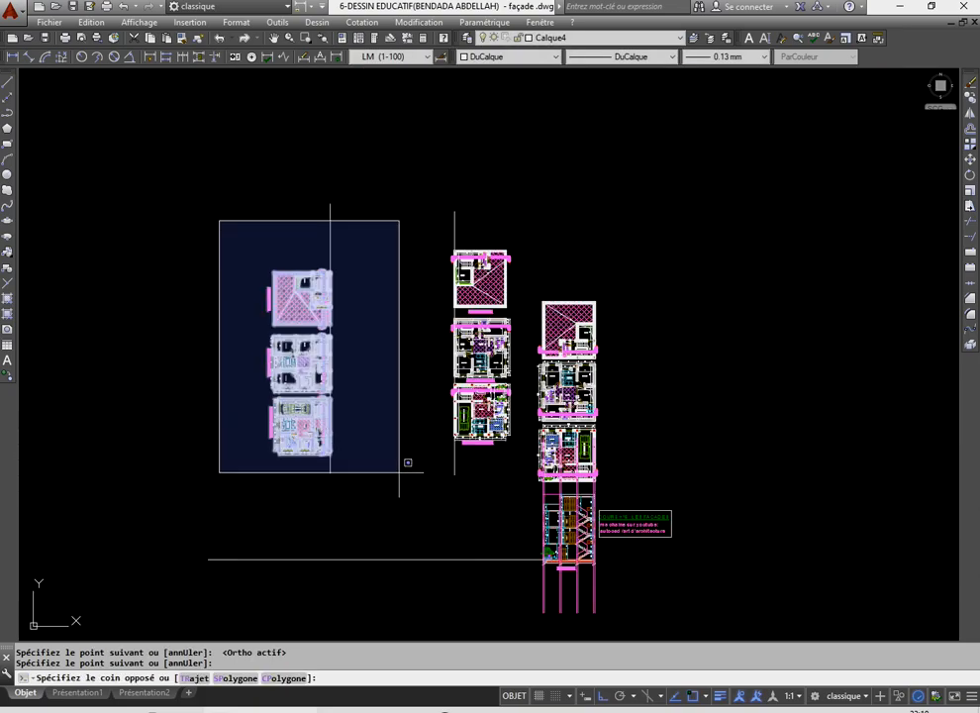
click(400, 471)
click(393, 495)
click(252, 158)
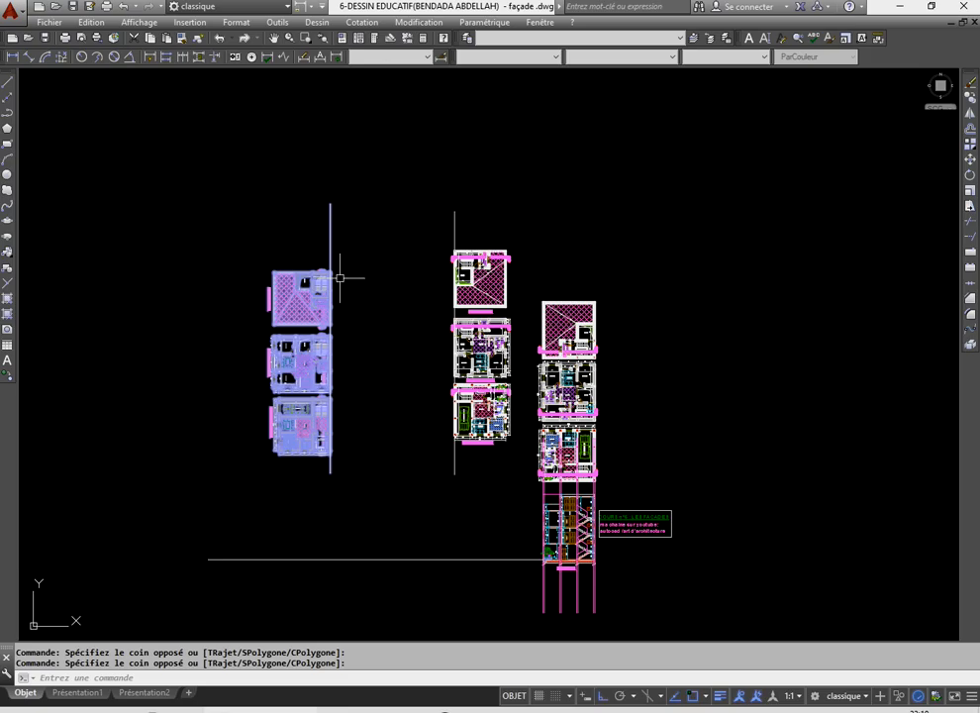
click(969, 159)
scroll(372, 449, up, 10)
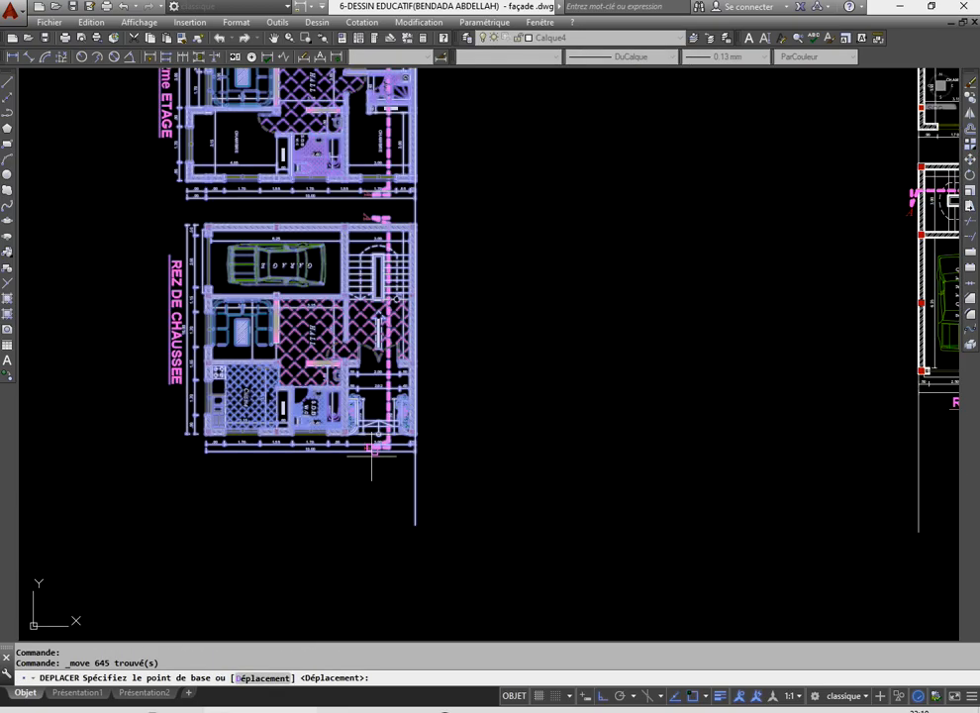
click(480, 400)
scroll(465, 386, down, 6)
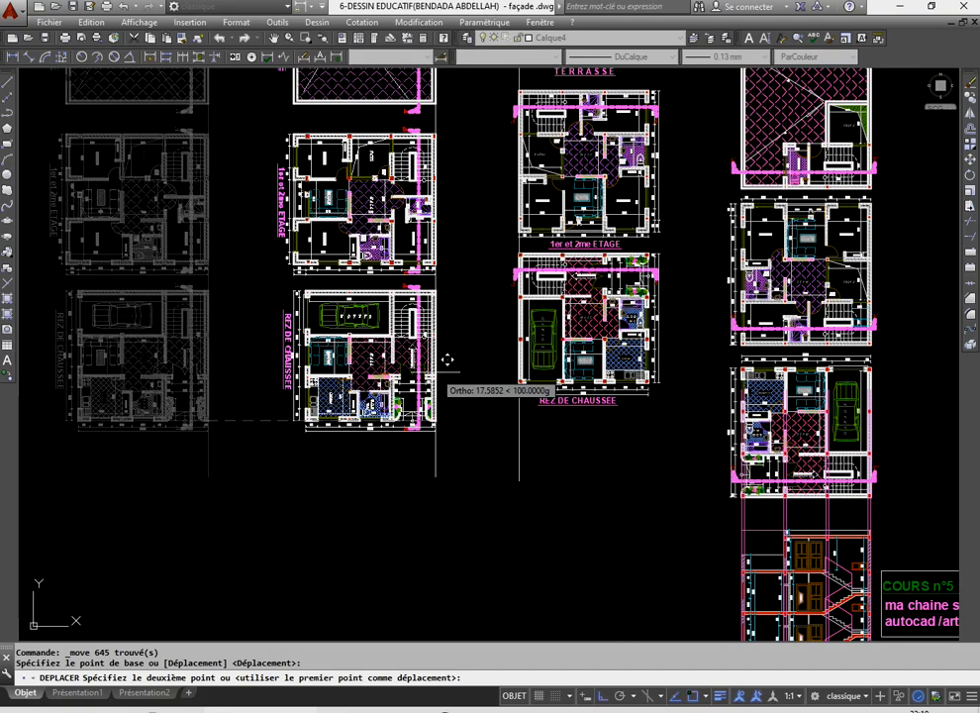
key(F8)
scroll(514, 405, up, 5)
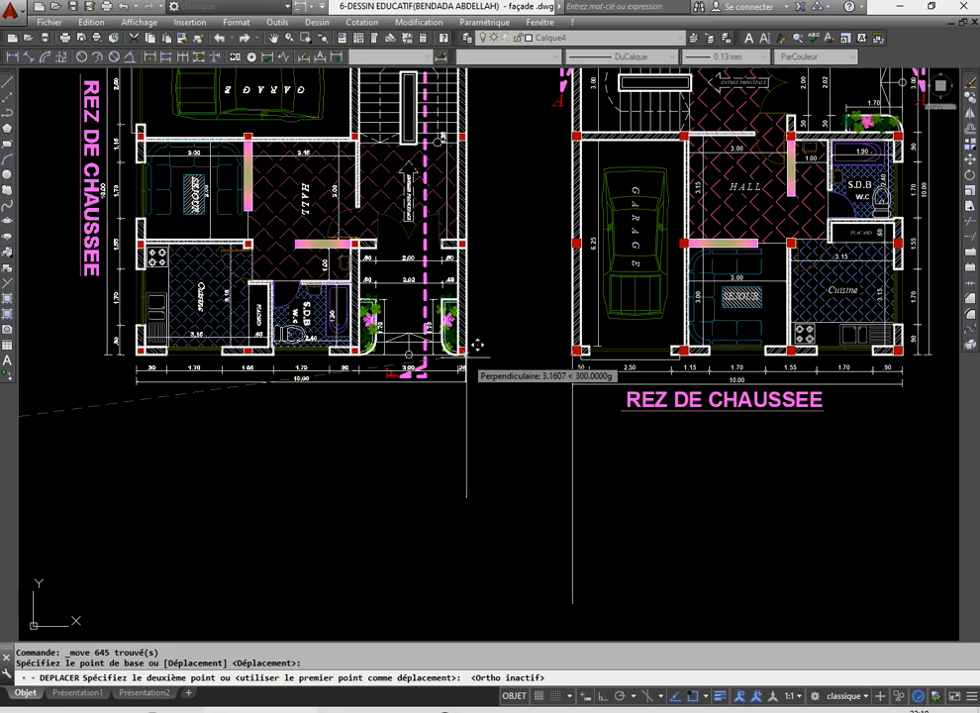
click(473, 345)
- Erase the two vertical guide lines running along the rotated and upright plan stacks
scroll(465, 456, down, 6)
scroll(480, 485, up, 4)
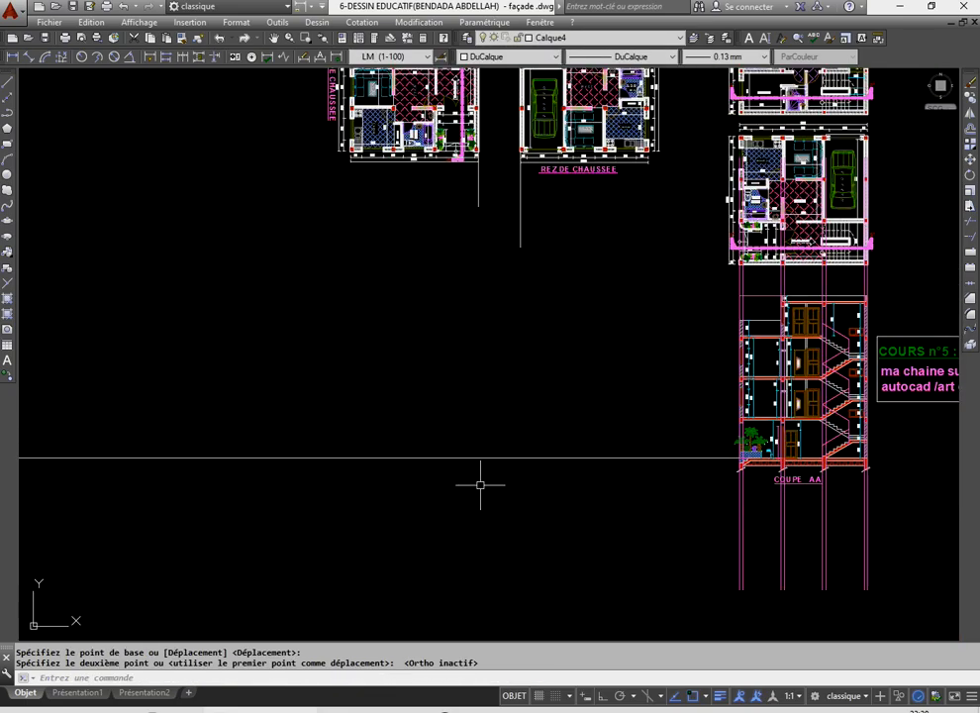
scroll(700, 460, up, 2)
scroll(627, 466, down, 3)
scroll(593, 435, up, 1)
scroll(593, 435, down, 1)
middle_drag(600, 298, 592, 373)
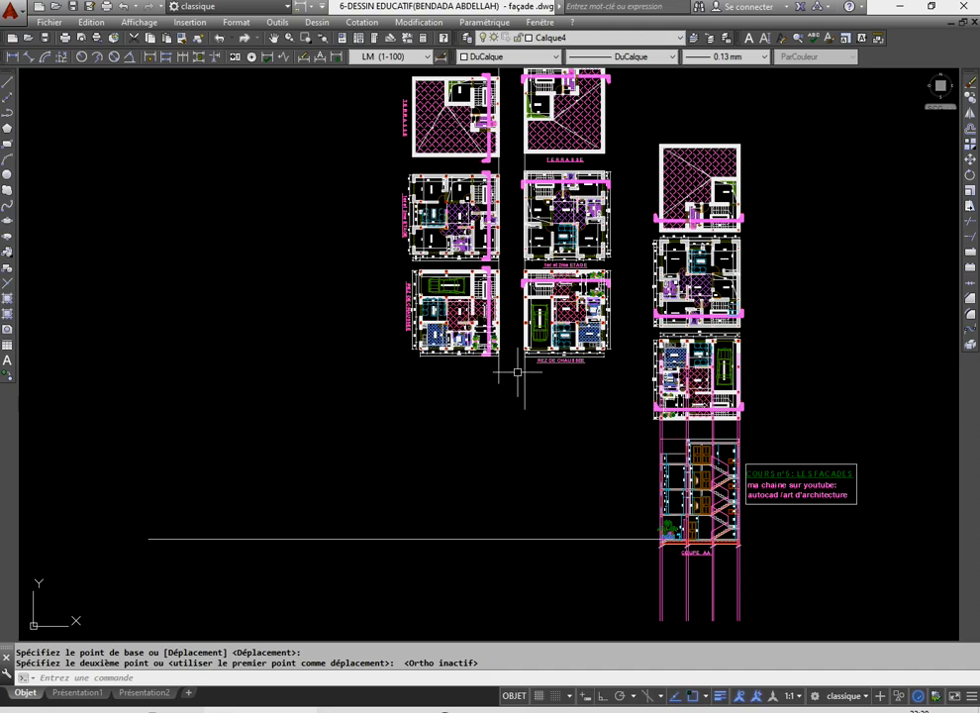
click(557, 407)
click(455, 361)
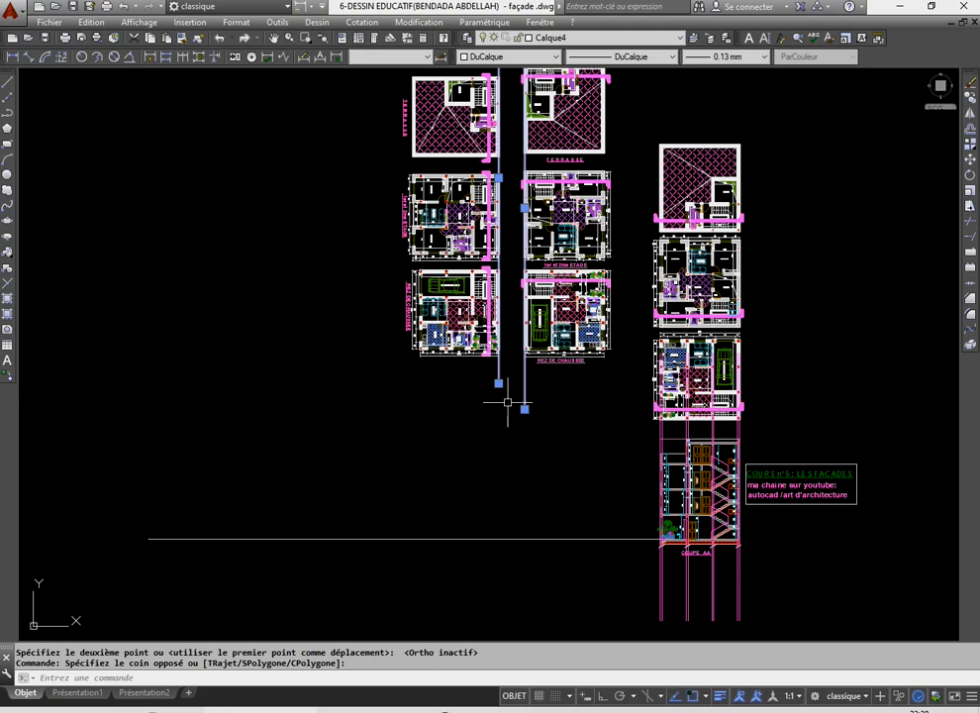
scroll(508, 402, up, 5)
key(Delete)
scroll(499, 442, down, 5)
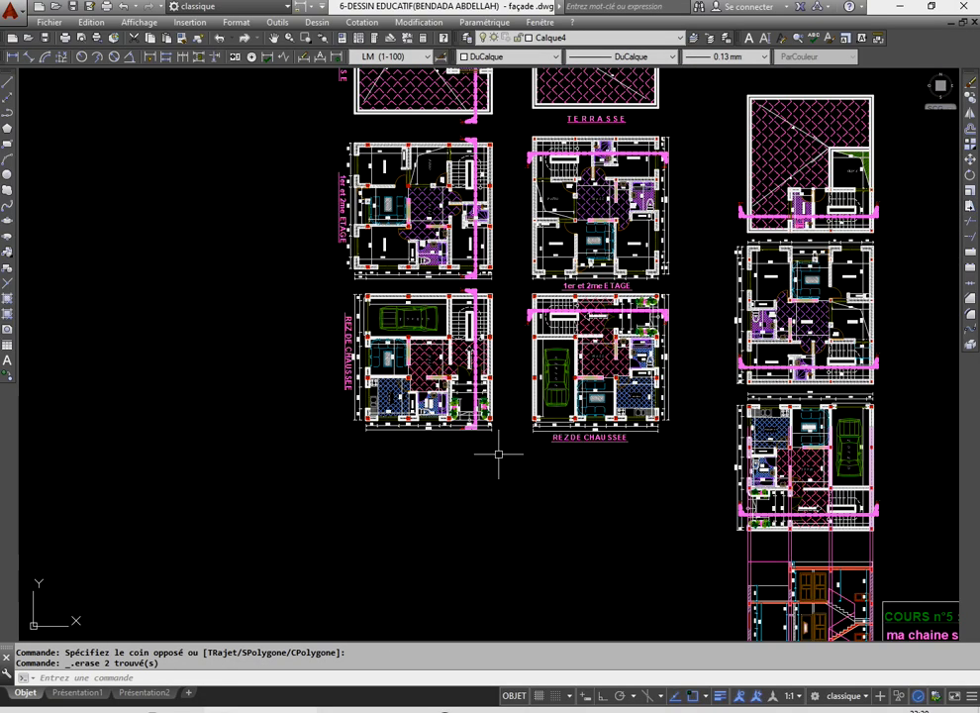
scroll(525, 396, up, 2)
scroll(544, 488, down, 2)
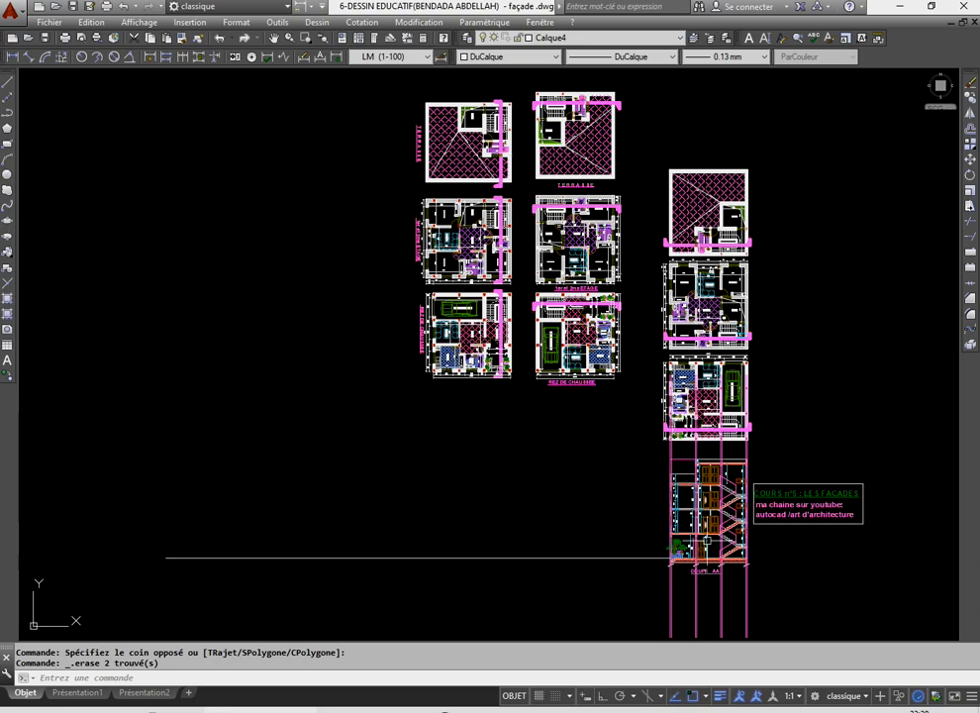
scroll(704, 486, up, 4)
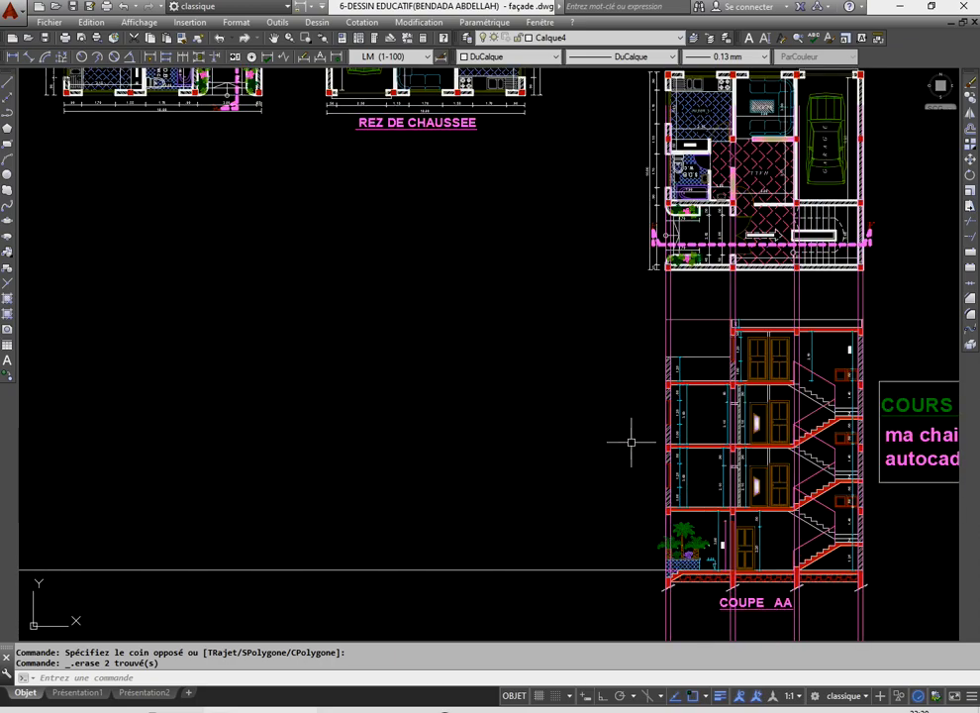
scroll(631, 442, down, 4)
scroll(509, 453, up, 2)
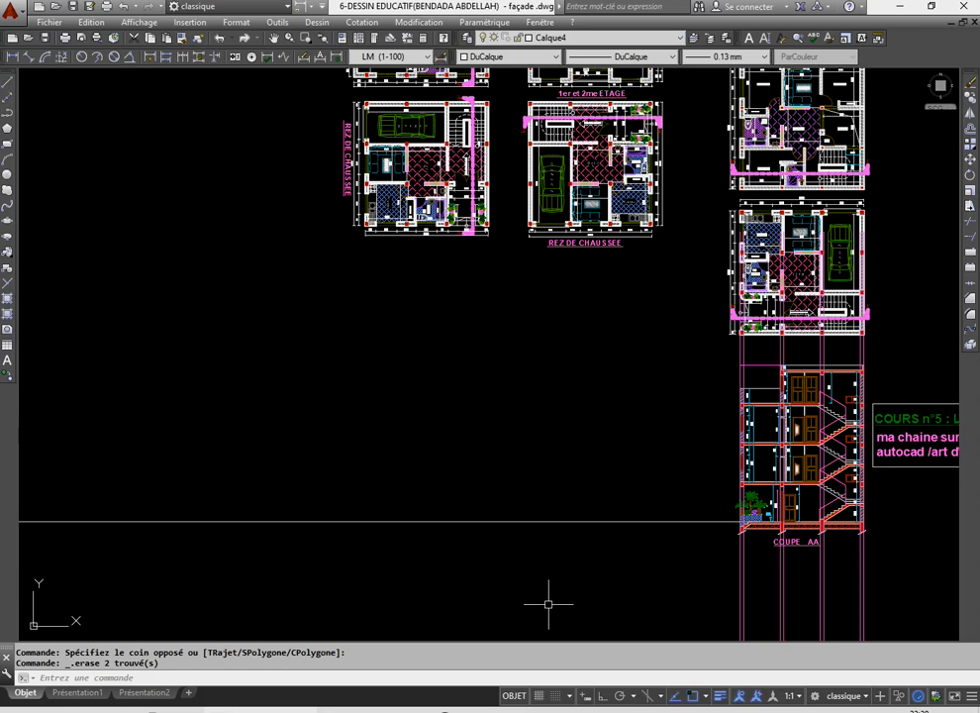
- Copy the horizontal ground line from the 0.00 level of COUPE AA up to the top of the 1.20 terrace parapet
scroll(713, 537, up, 3)
click(713, 525)
click(665, 455)
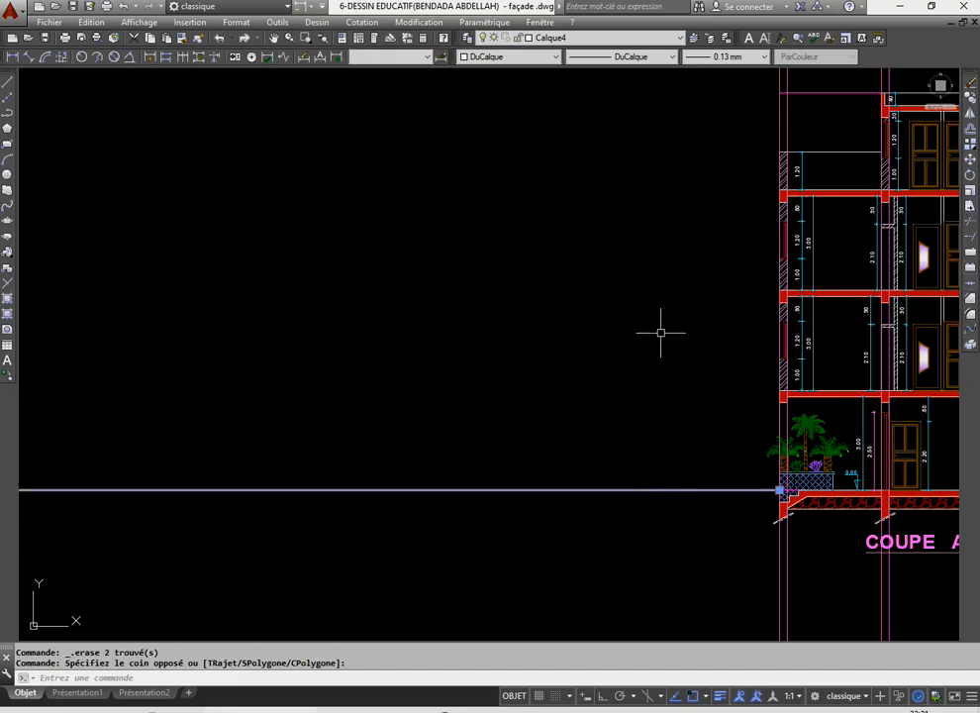
click(972, 100)
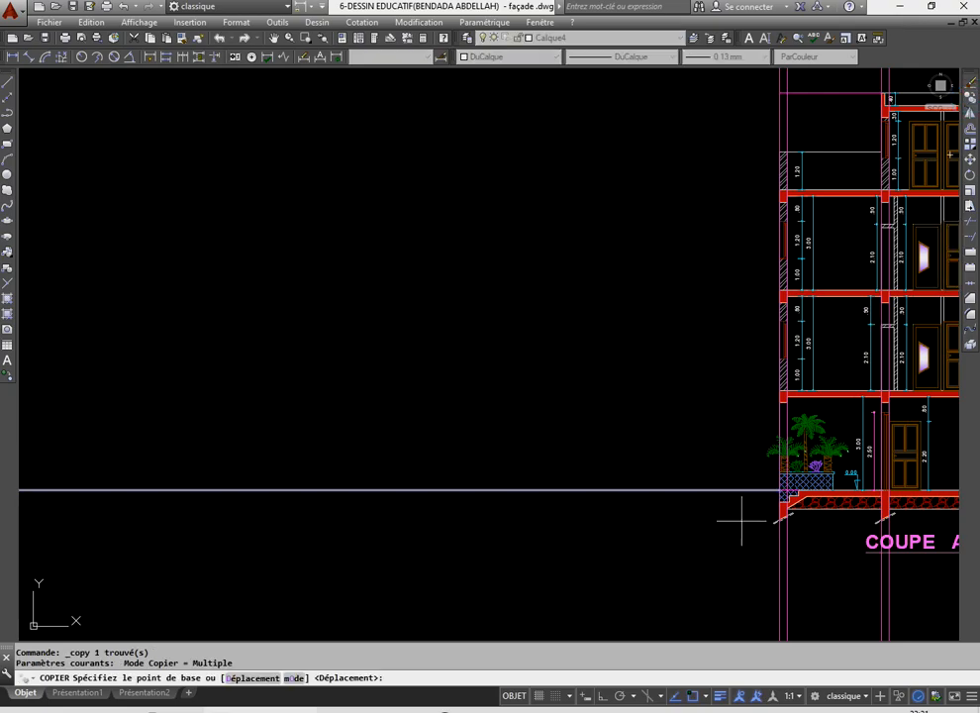
scroll(747, 515, up, 5)
click(850, 446)
scroll(750, 444, down, 8)
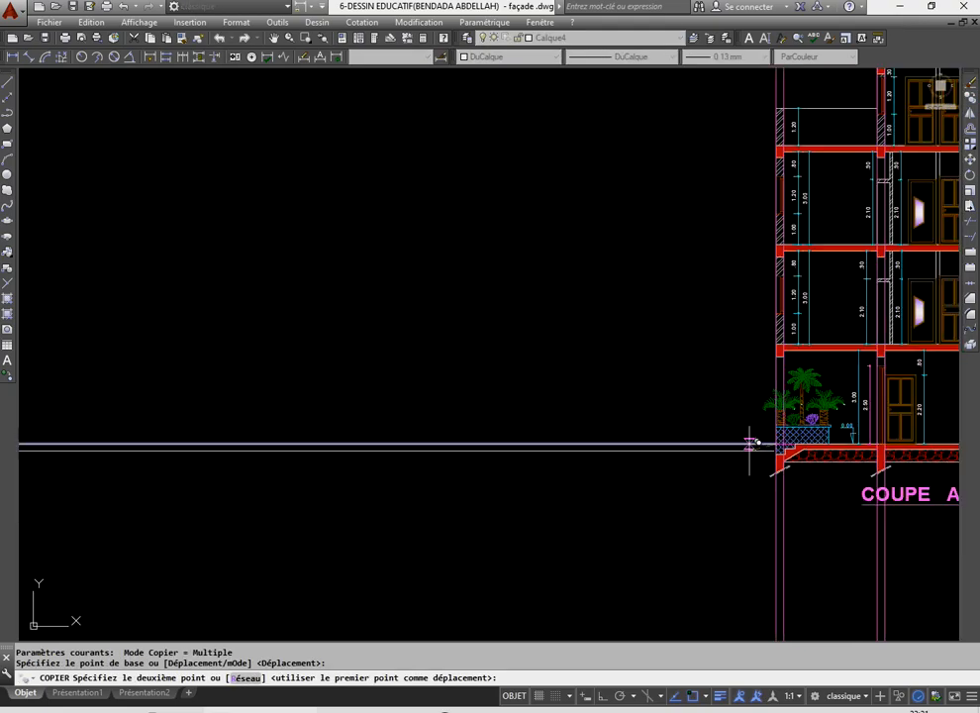
scroll(722, 445, up, 4)
scroll(728, 418, up, 4)
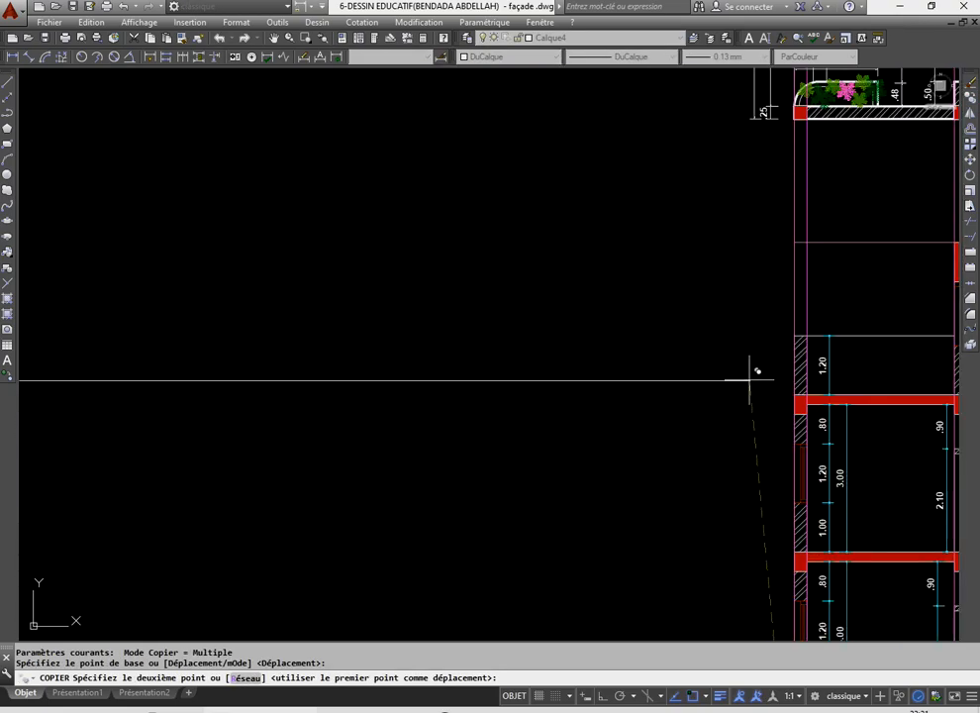
scroll(753, 377, down, 2)
scroll(788, 499, up, 4)
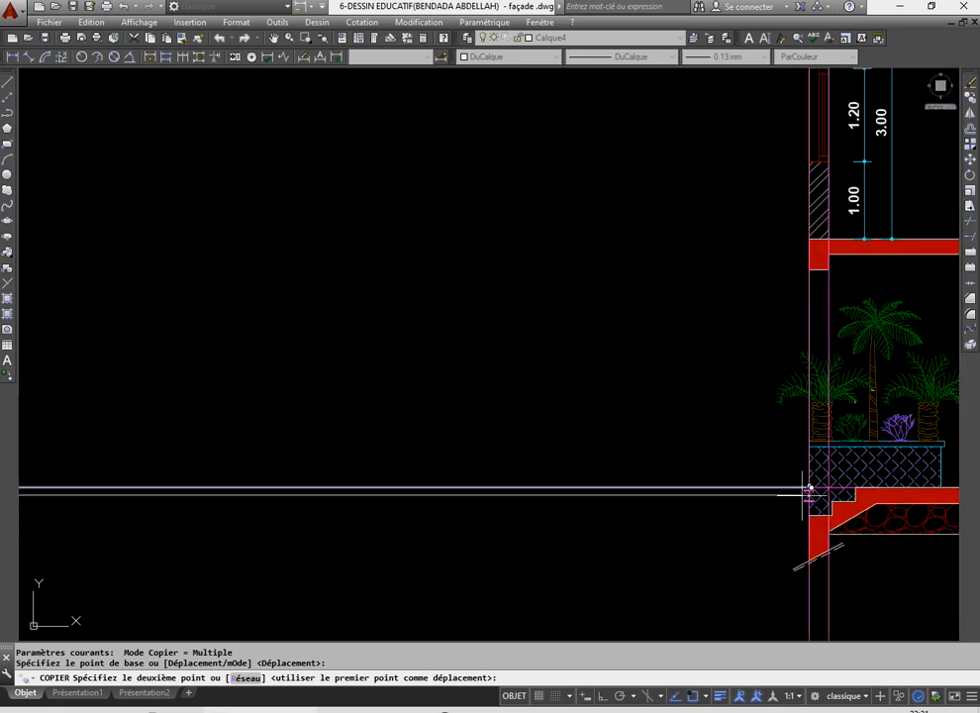
scroll(755, 510, down, 5)
scroll(755, 317, up, 5)
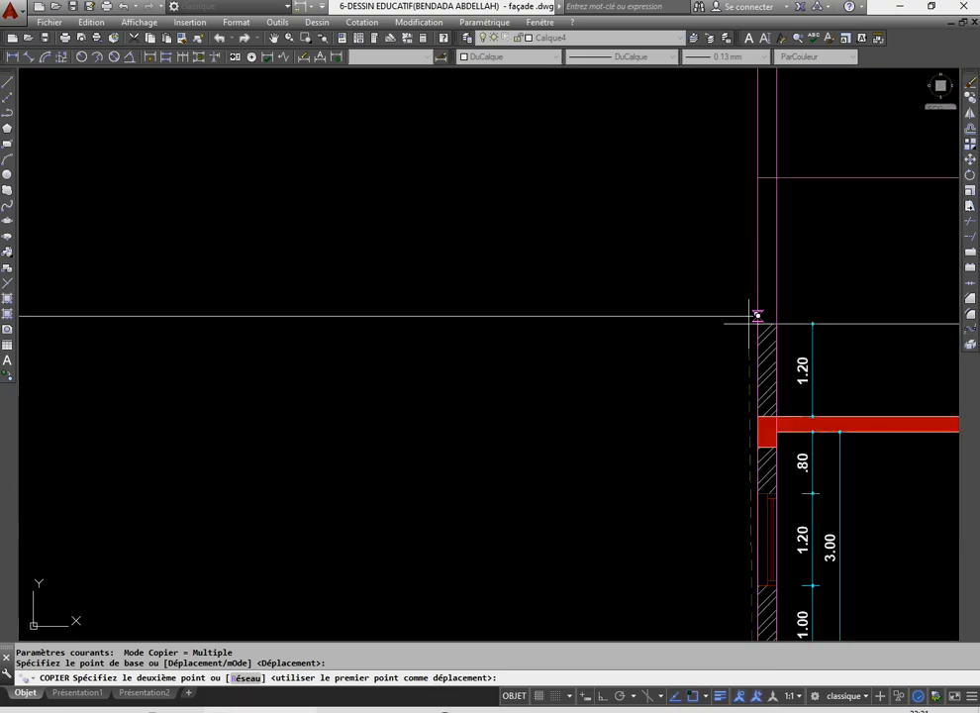
click(762, 322)
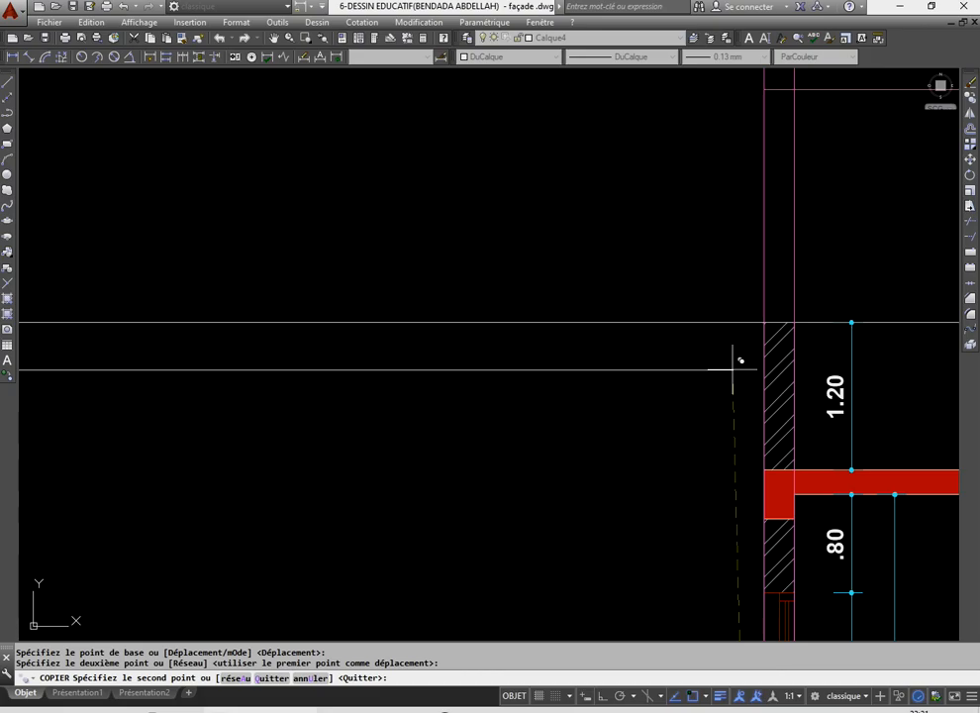
- Place a second copy of the ground line at the topmost roof level of COUPE AA and finish copying
scroll(732, 369, down, 3)
click(492, 291)
right_click(492, 291)
click(527, 306)
scroll(572, 333, down, 2)
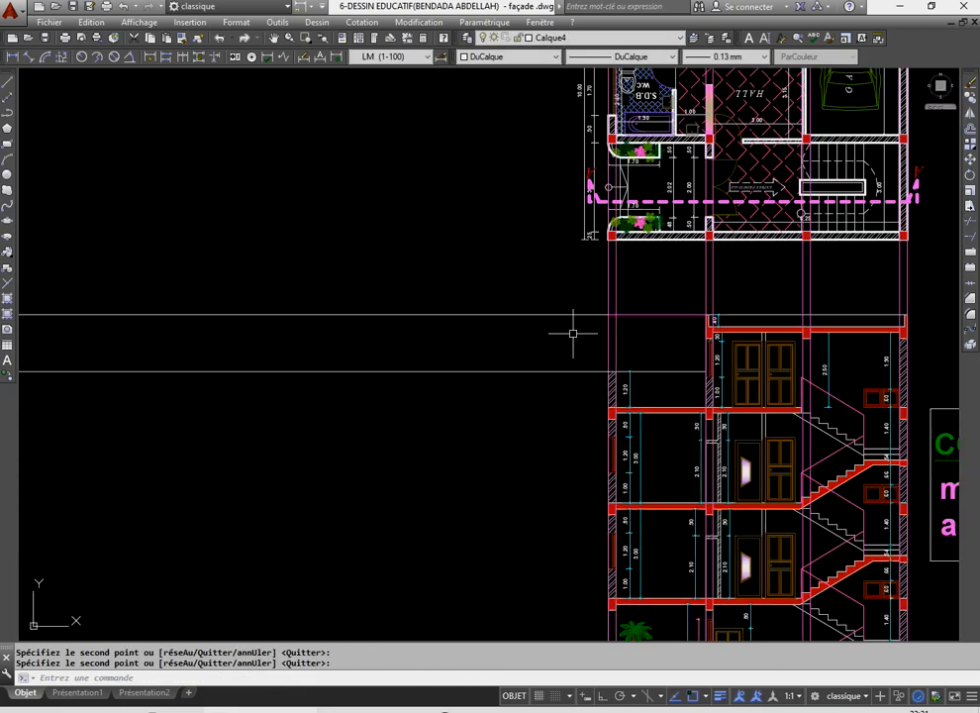
scroll(643, 337, up, 2)
scroll(766, 416, down, 2)
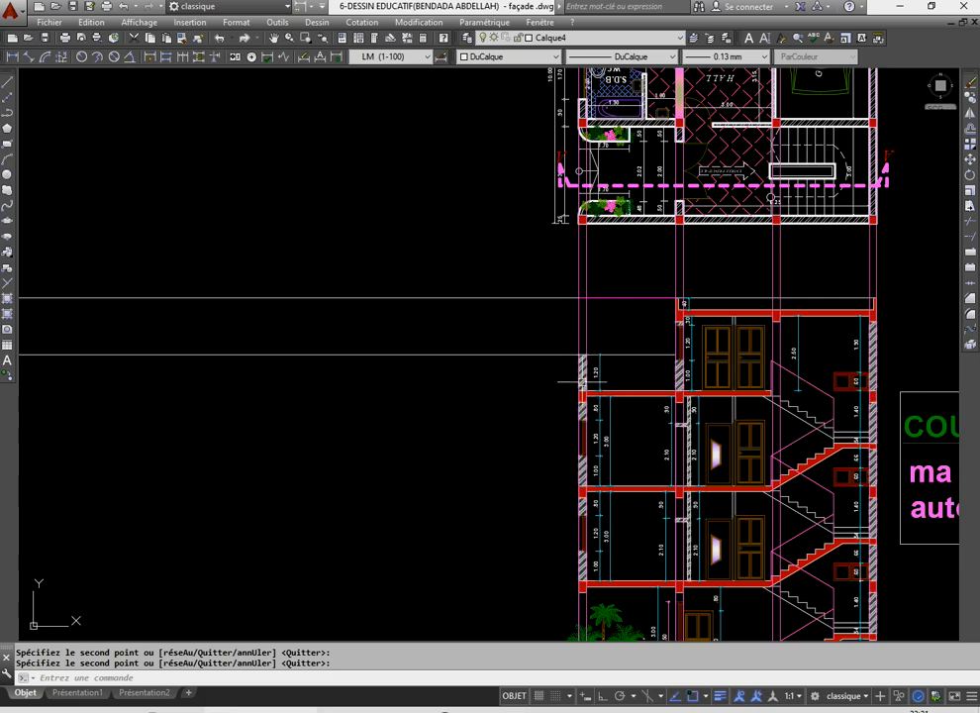
scroll(574, 381, down, 6)
scroll(540, 377, up, 4)
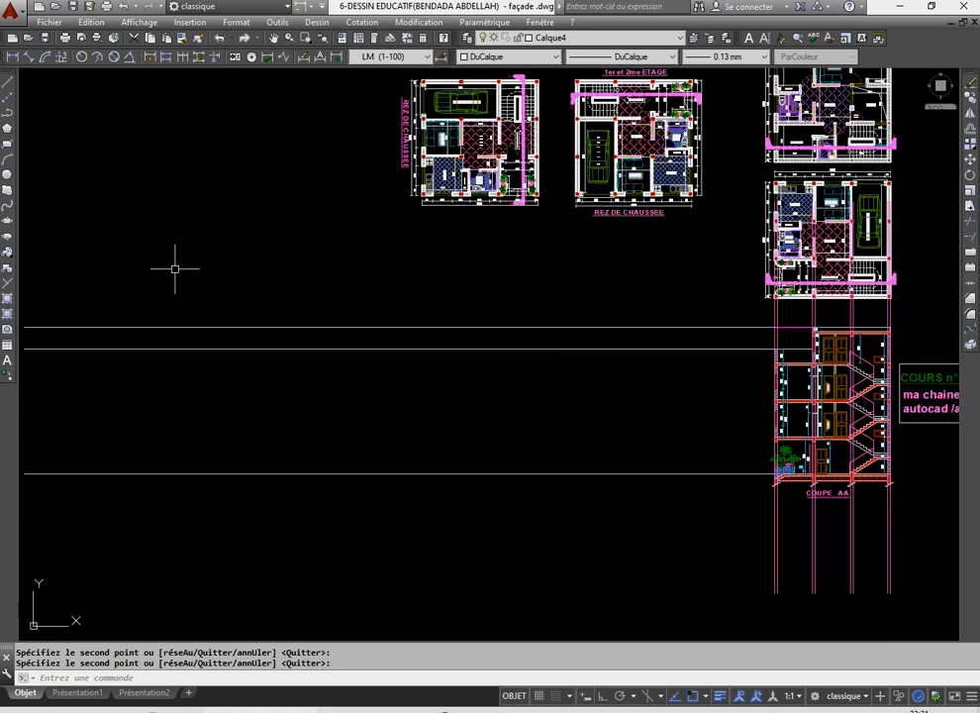
- Draw a vertical line with ortho on from the lower-right corner of the upright REZ DE CHAUSSEE down past the ground line
click(10, 85)
scroll(614, 233, up, 8)
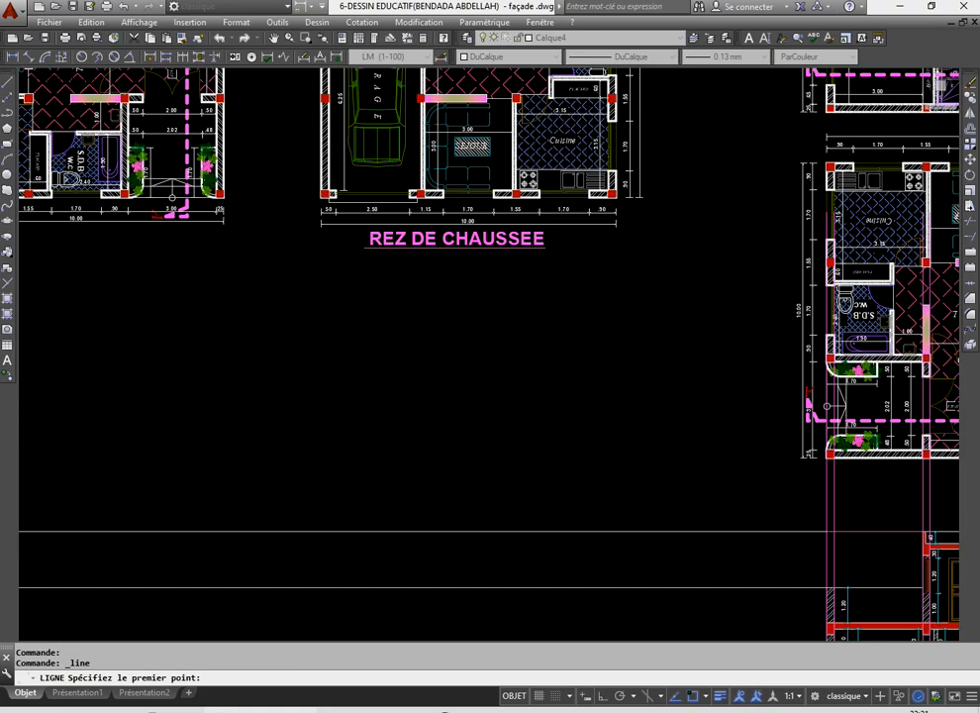
click(559, 249)
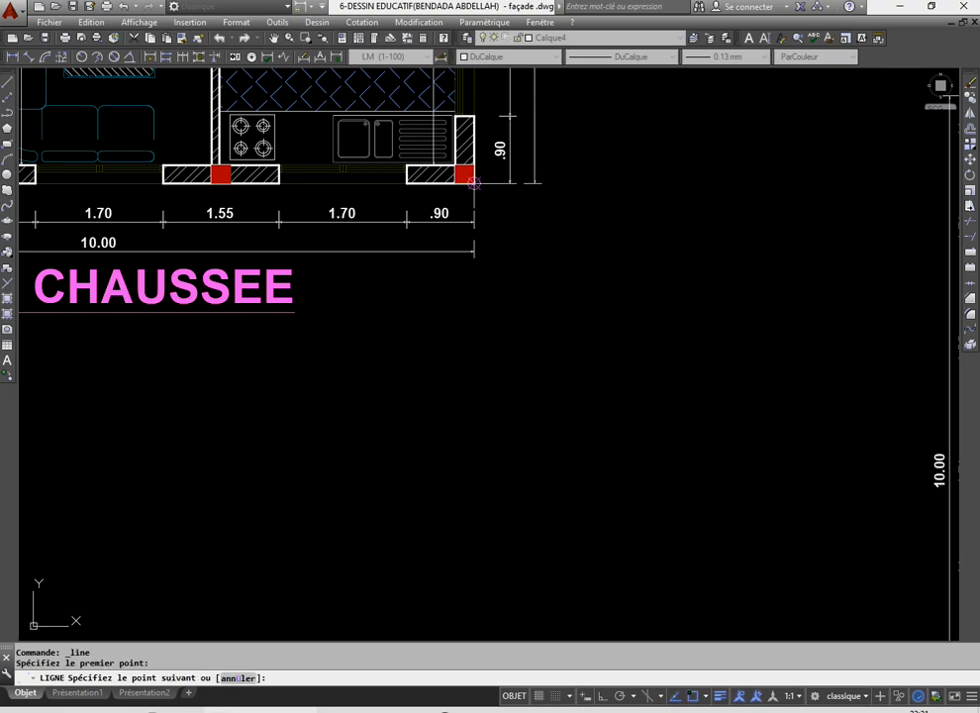
scroll(515, 253, down, 6)
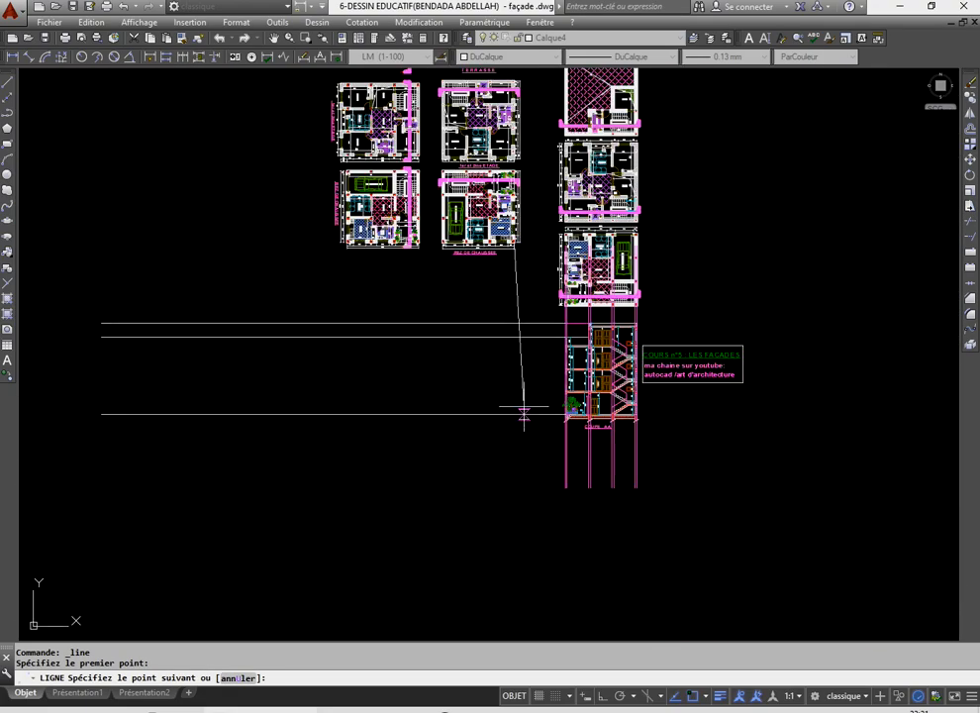
key(F8)
right_click(456, 267)
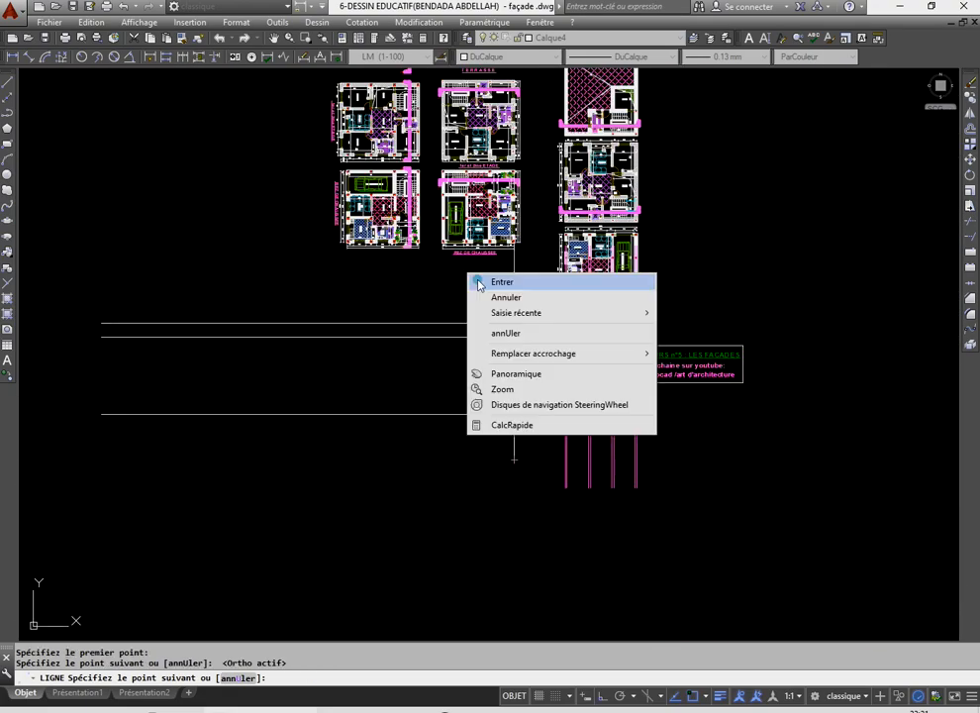
click(477, 280)
- Copy the vertical line from its upper end to the lower-left outer corner of the upright REZ DE CHAUSSEE
scroll(465, 252, up, 6)
click(870, 362)
click(822, 361)
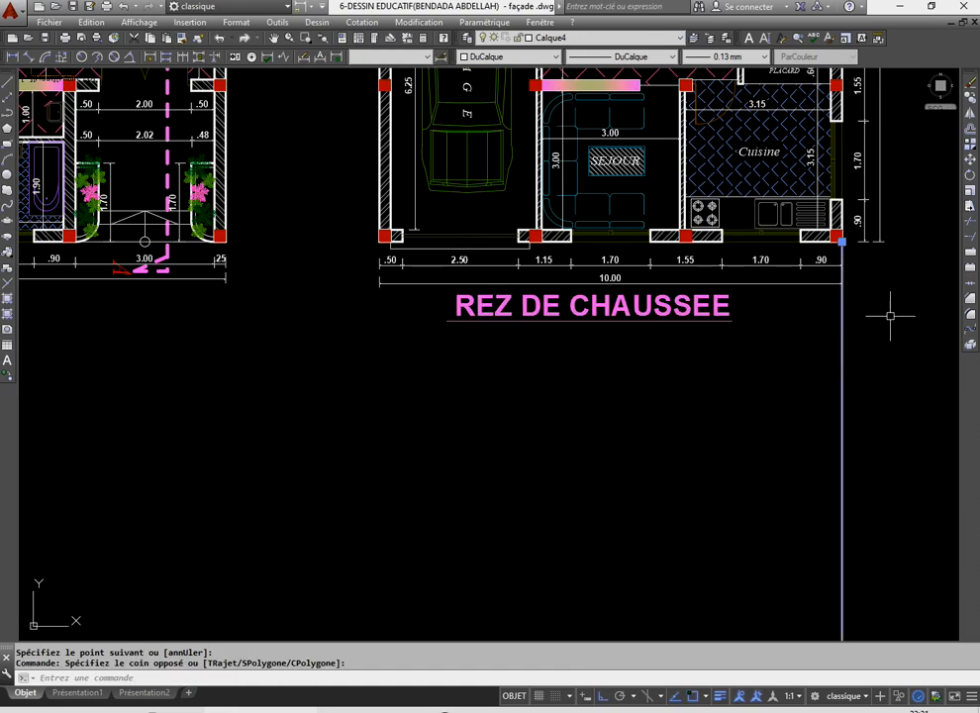
click(971, 97)
scroll(874, 226, up, 4)
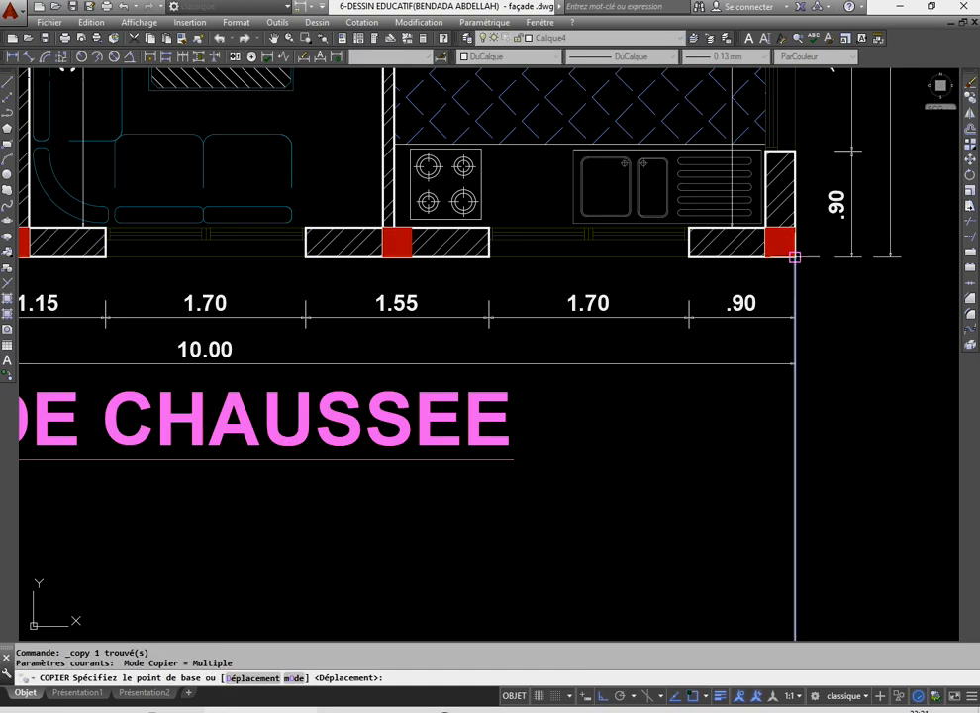
click(794, 257)
scroll(761, 243, down, 5)
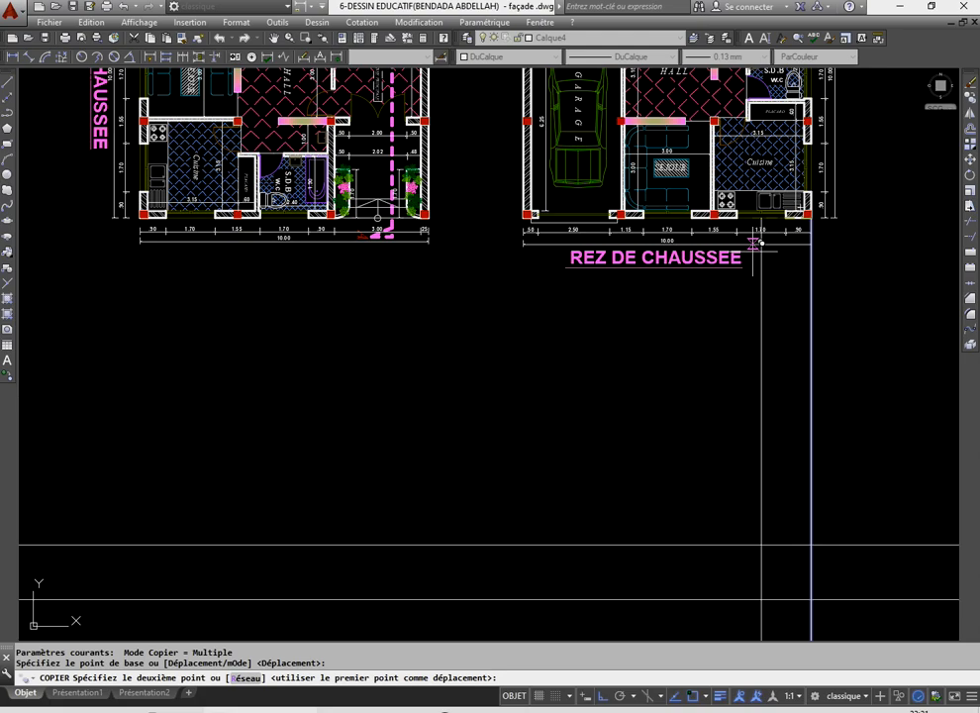
scroll(513, 216, up, 6)
click(547, 306)
scroll(535, 309, down, 8)
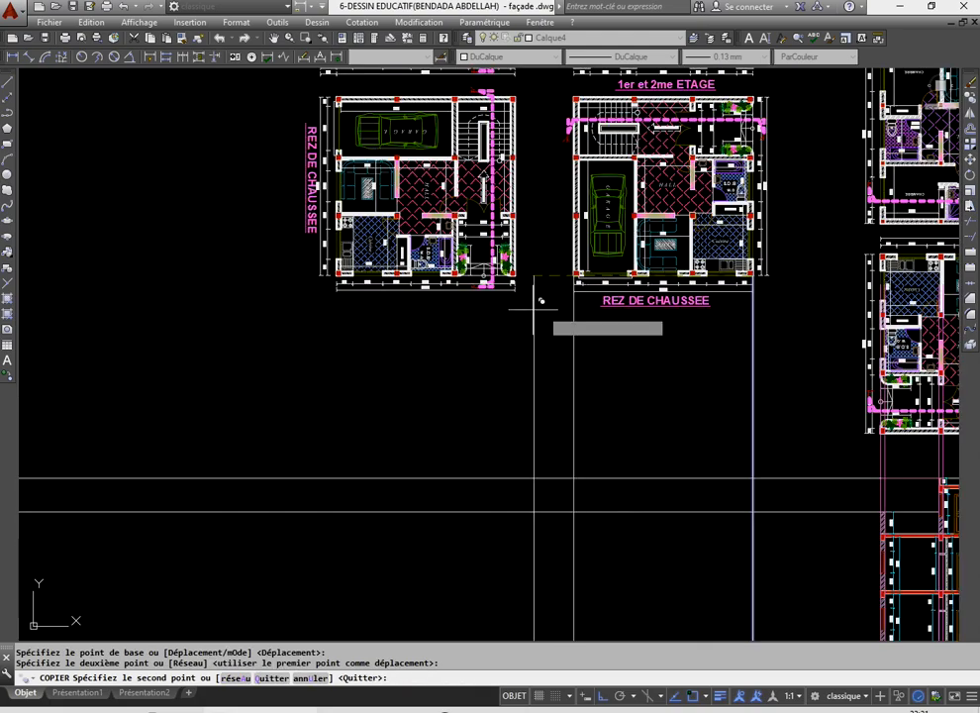
- Place further copies of the vertical line at the lower-right and lower-left outer corners of the rotated REZ DE CHAUSSEE
scroll(539, 302, up, 6)
click(601, 190)
scroll(601, 190, down, 6)
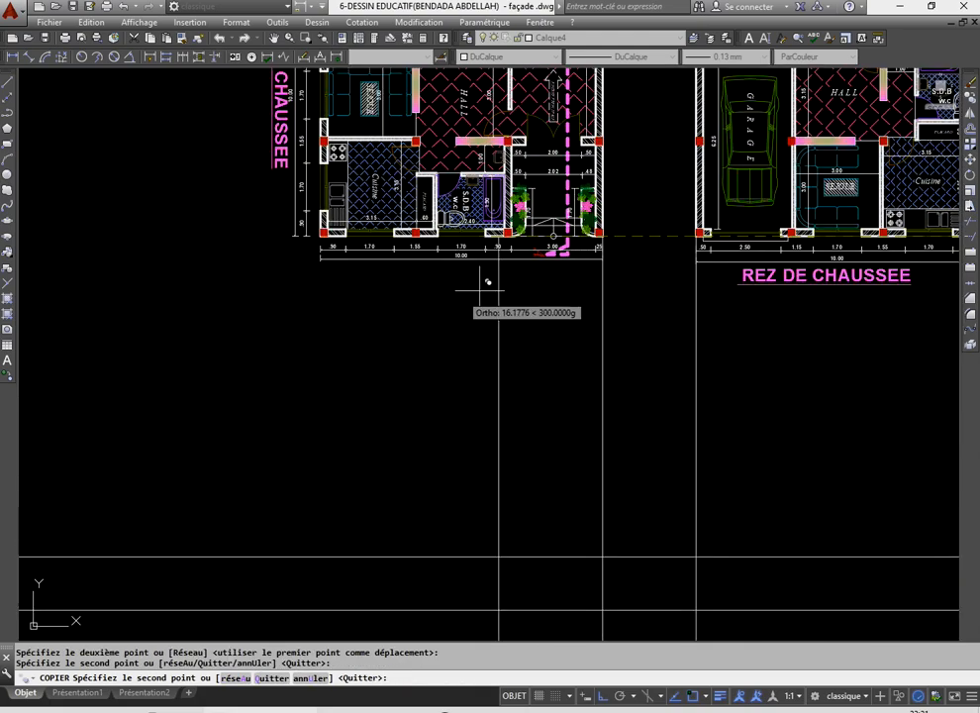
scroll(321, 250, up, 6)
click(324, 210)
scroll(447, 324, down, 8)
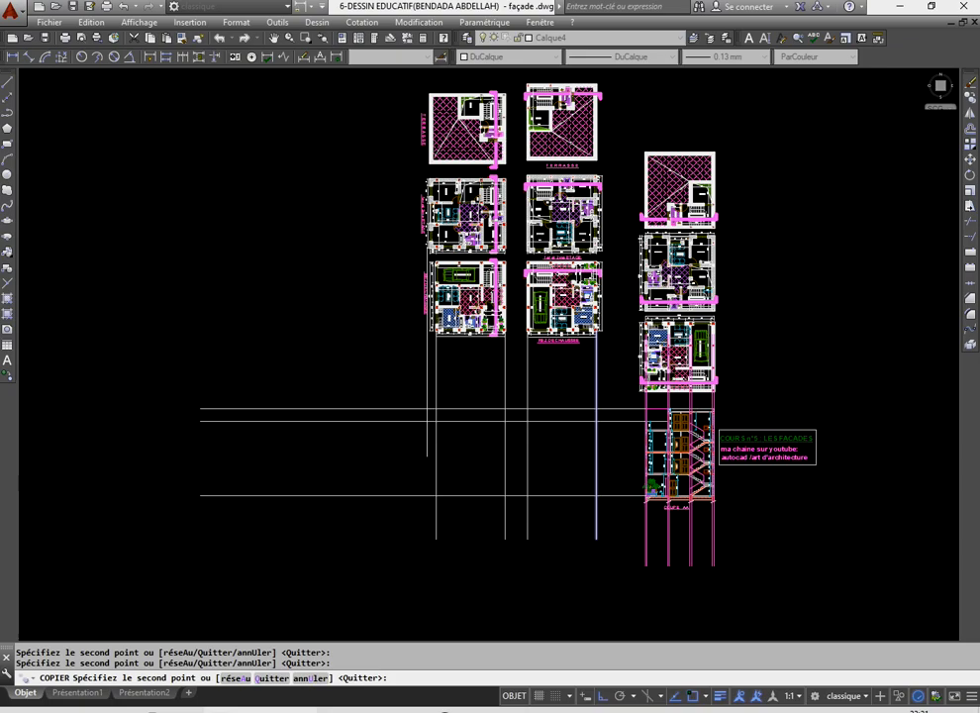
- Place a last copy of the vertical line at the lower-left outer corner of the rotated 1er et 2me ETAGE plan
scroll(429, 269, up, 8)
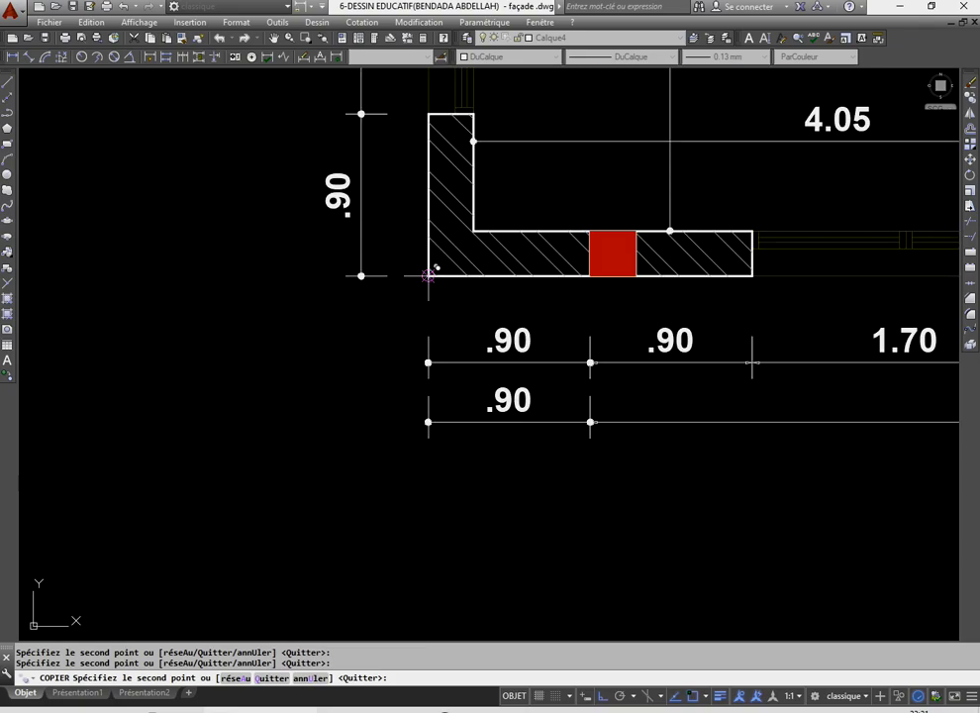
right_click(302, 270)
click(334, 275)
scroll(389, 291, down, 10)
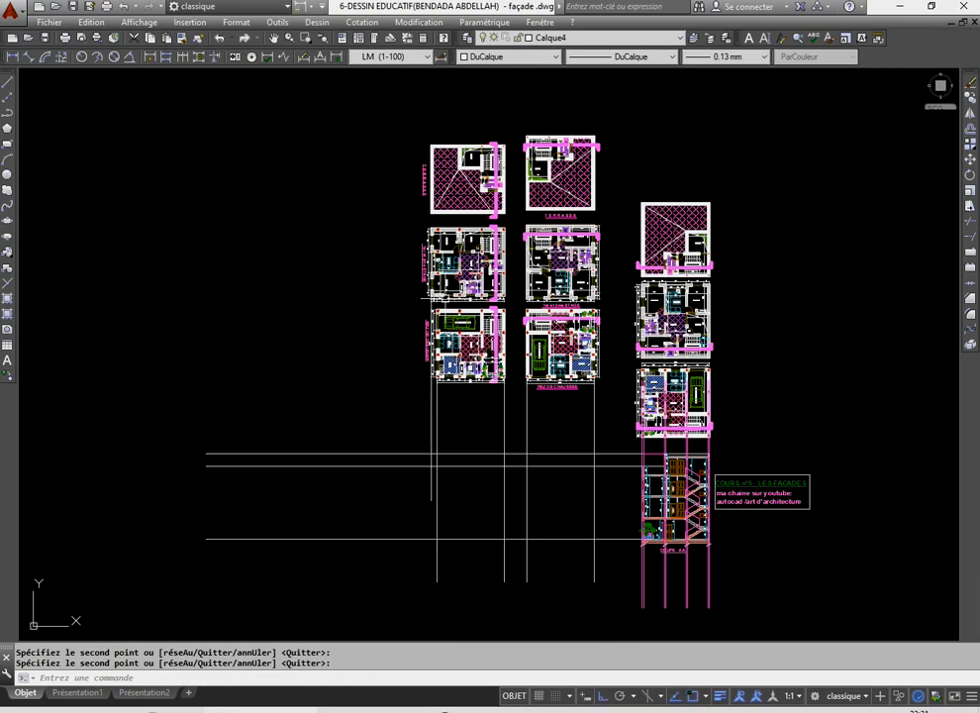
- Stretch the lower end of the rotated upper-floor plan's projection line down past the ground line
scroll(452, 404, up, 4)
click(431, 296)
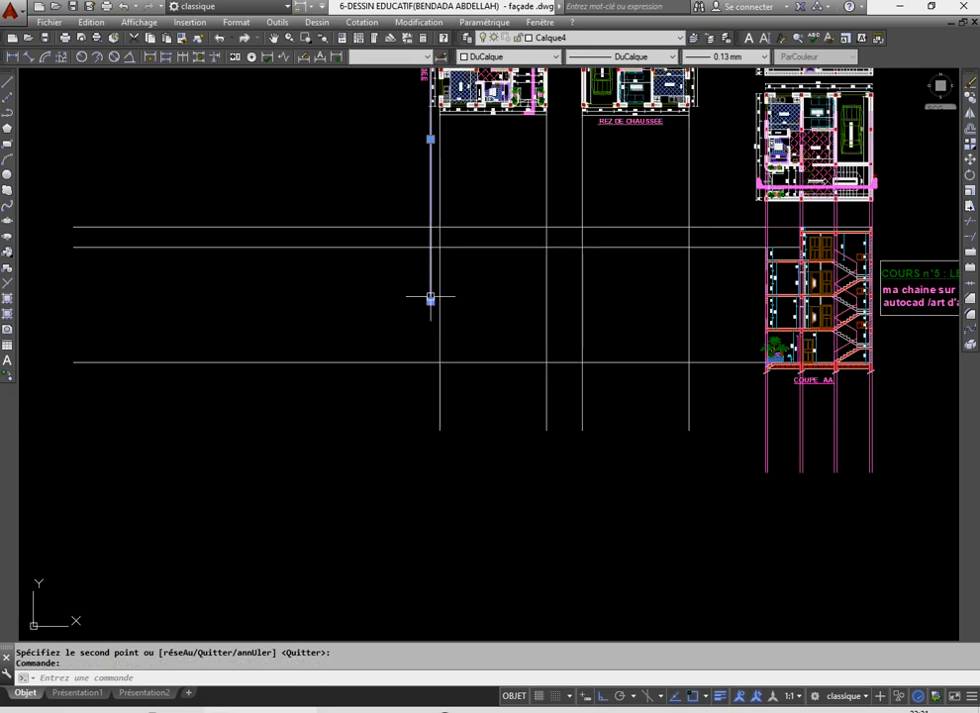
click(431, 301)
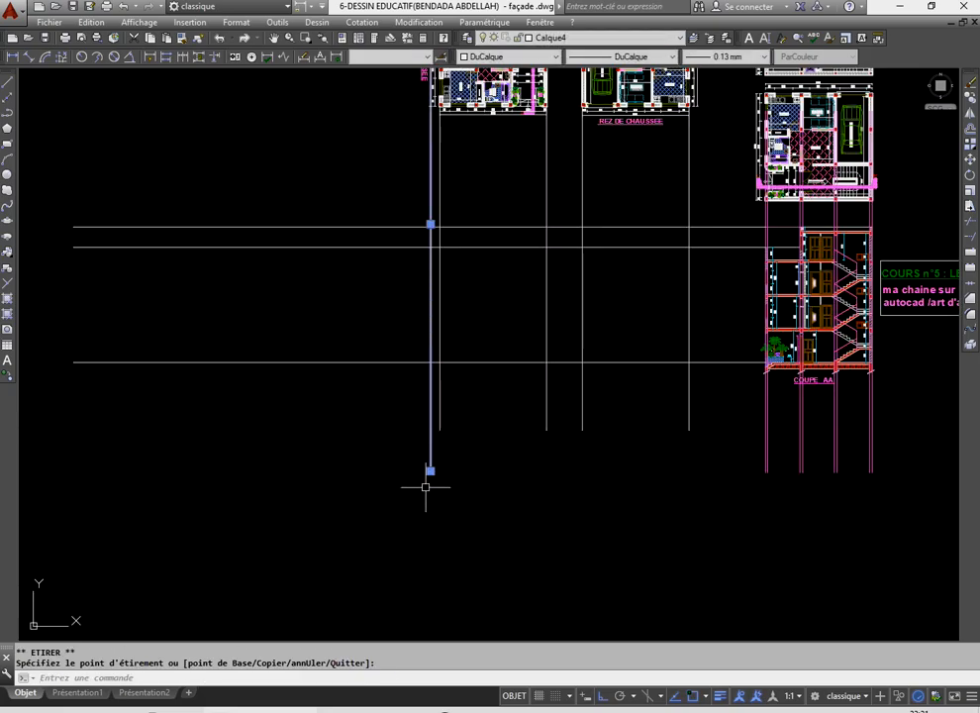
key(Escape)
scroll(460, 476, down, 5)
scroll(480, 458, up, 5)
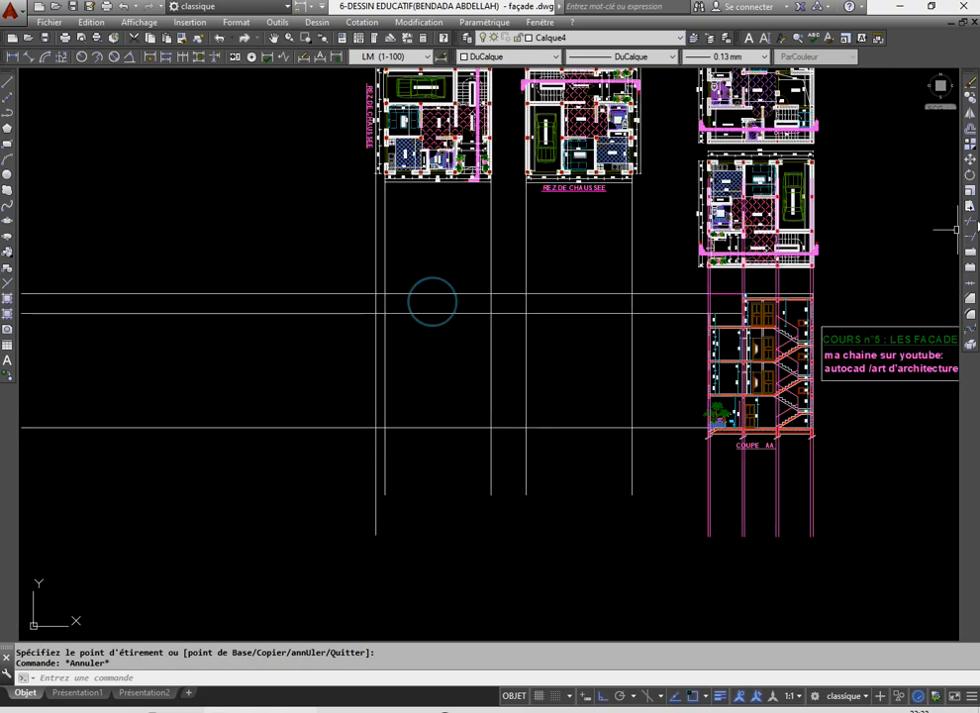
- Trim the level lines beyond the outermost vertical lines and the vertical lines below the ground line
click(971, 224)
right_click(697, 398)
click(668, 456)
click(664, 285)
click(660, 474)
click(328, 452)
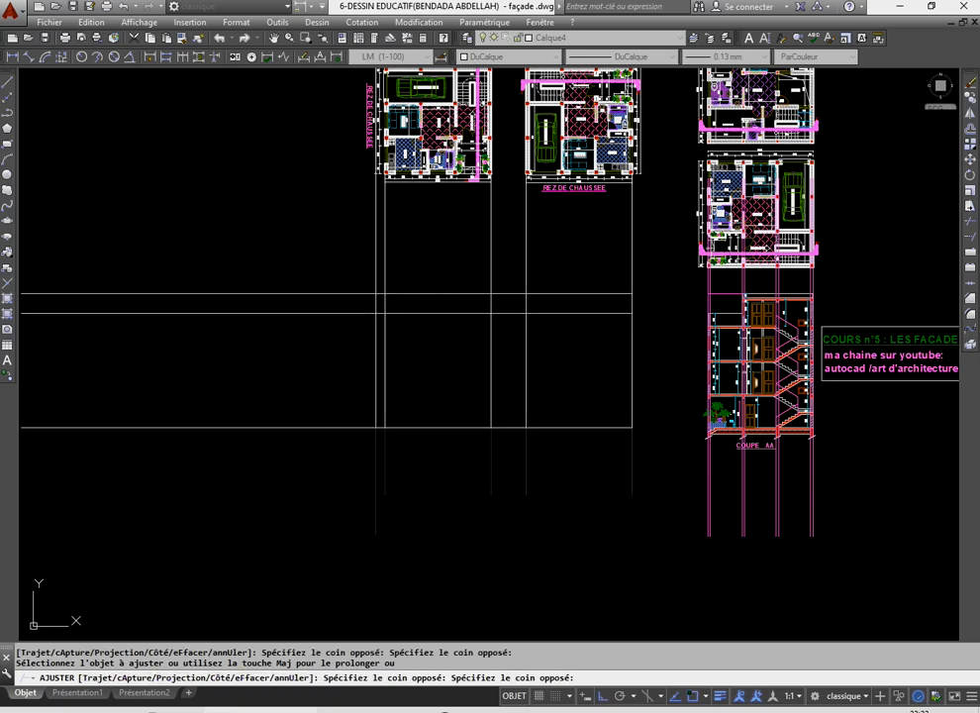
click(328, 451)
click(274, 212)
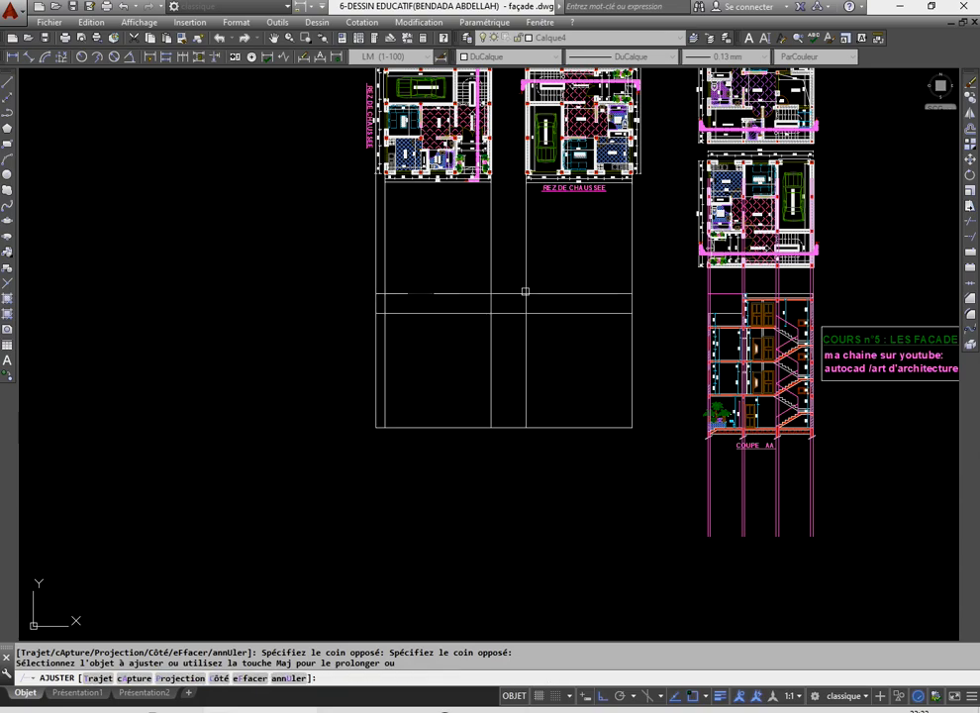
- Trim the vertical lines above the topmost level line and erase the leftover segments between the façade outlines and the plans
click(654, 263)
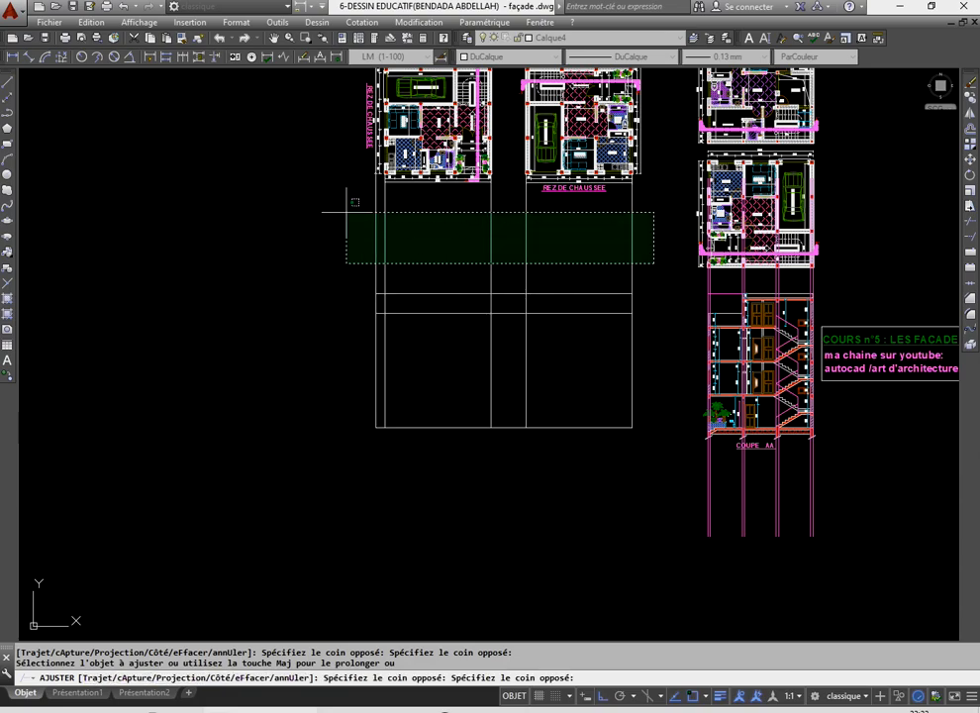
click(345, 212)
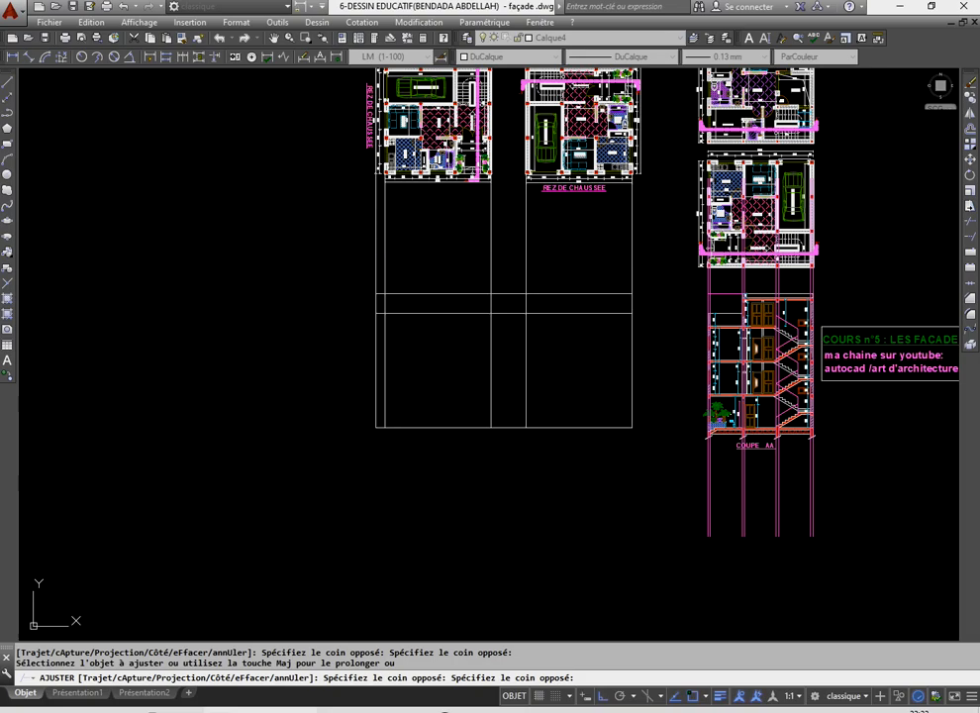
click(345, 210)
right_click(292, 181)
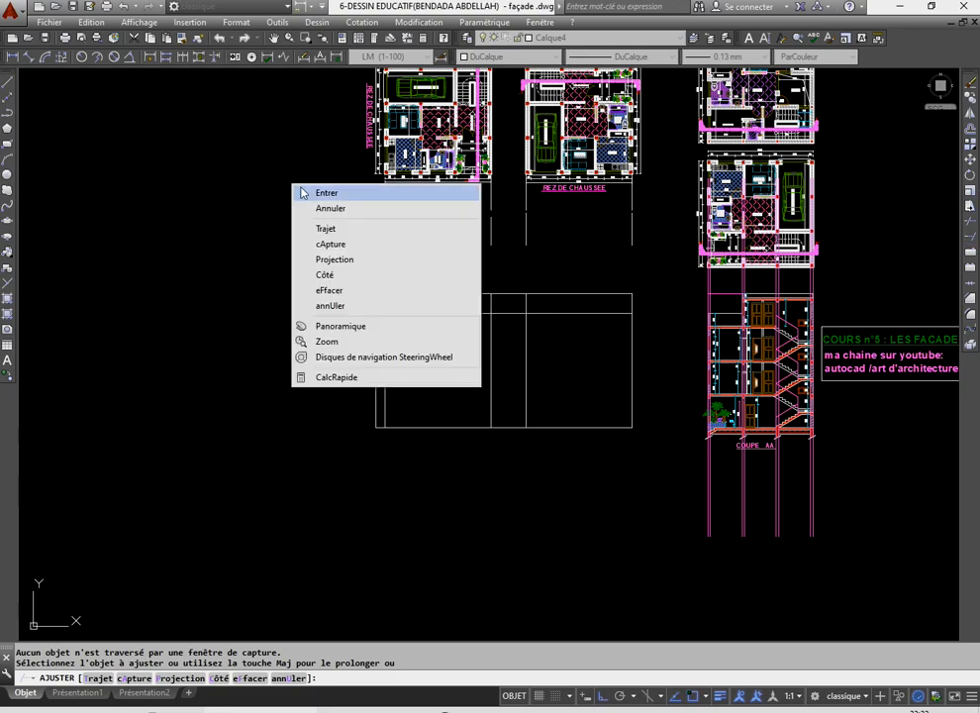
click(297, 192)
click(652, 260)
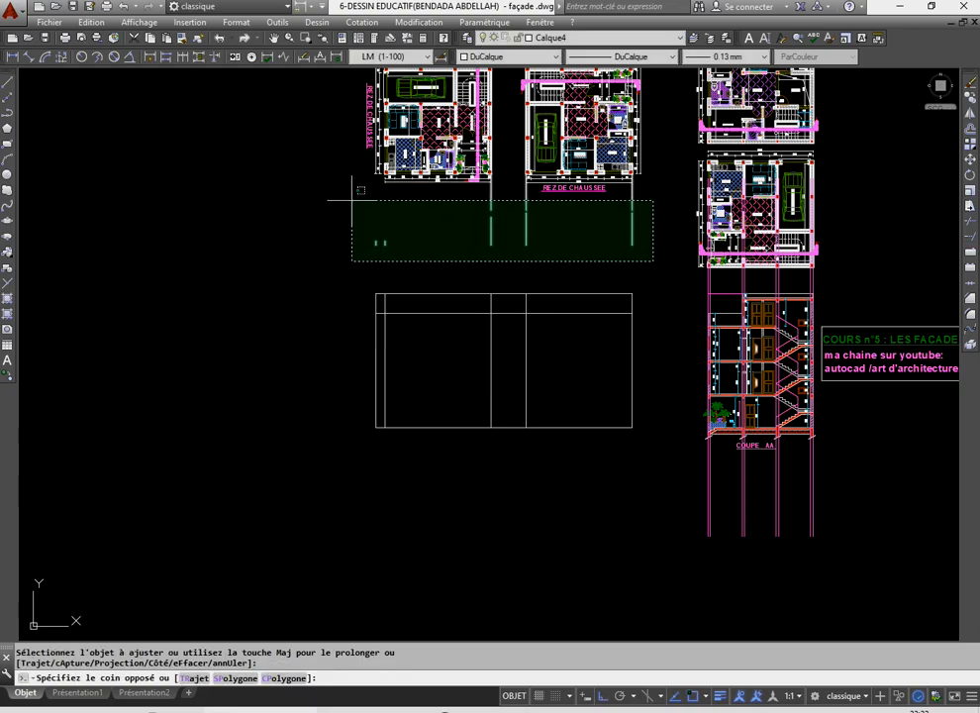
click(351, 202)
key(Delete)
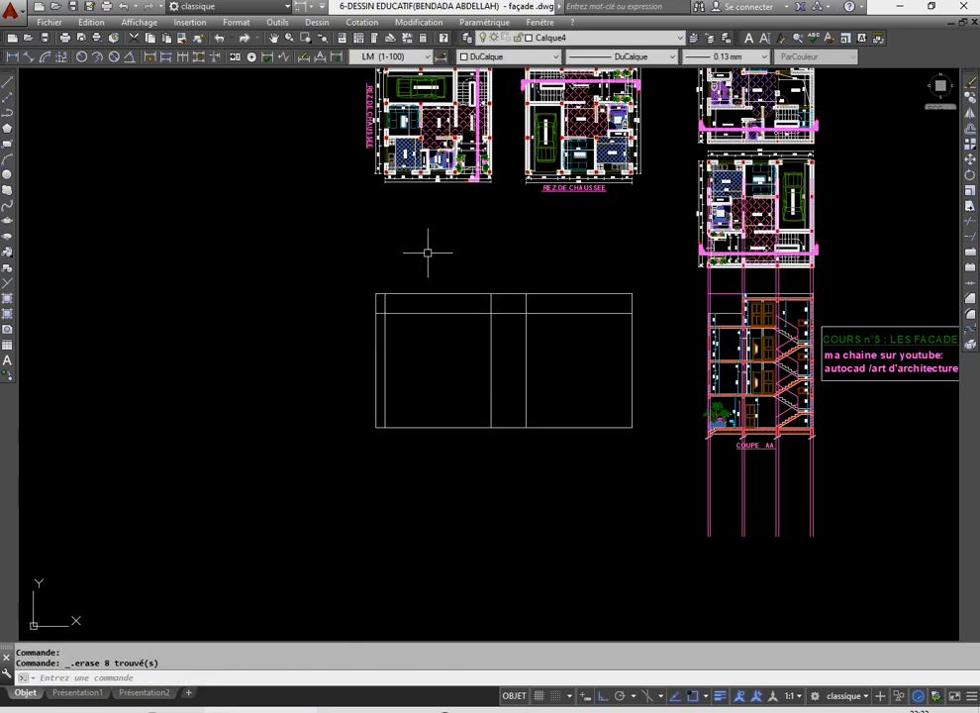
- Draw a vertical line from the buanderie's lower-right outer corner on the upright TERRASSE plan down to the façade's second-highest level line
click(5, 83)
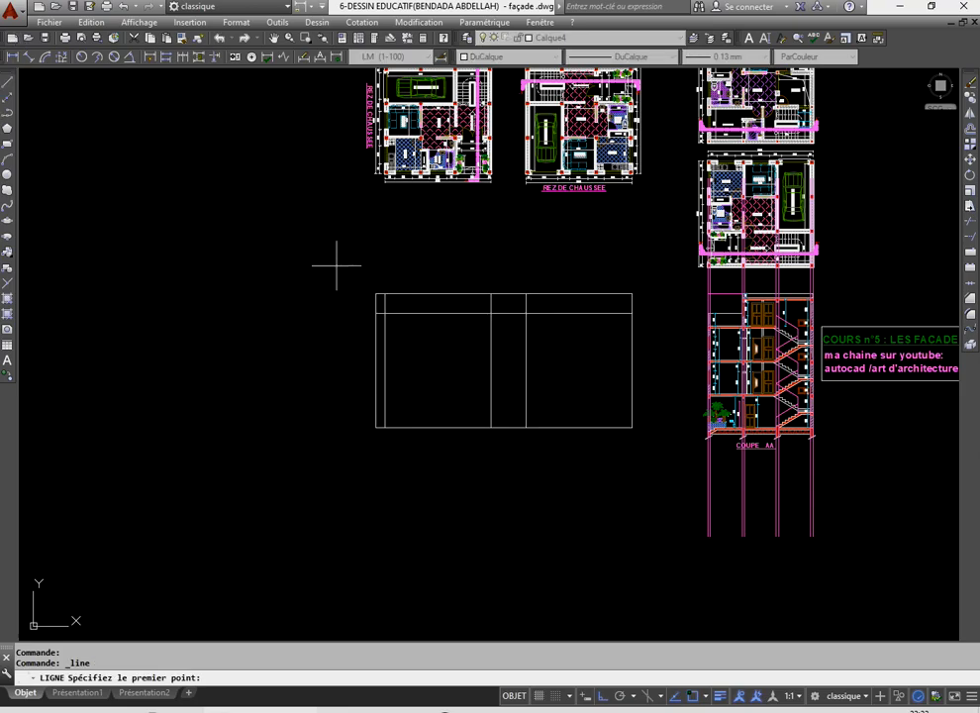
scroll(387, 269, down, 4)
scroll(386, 272, up, 8)
scroll(303, 122, down, 4)
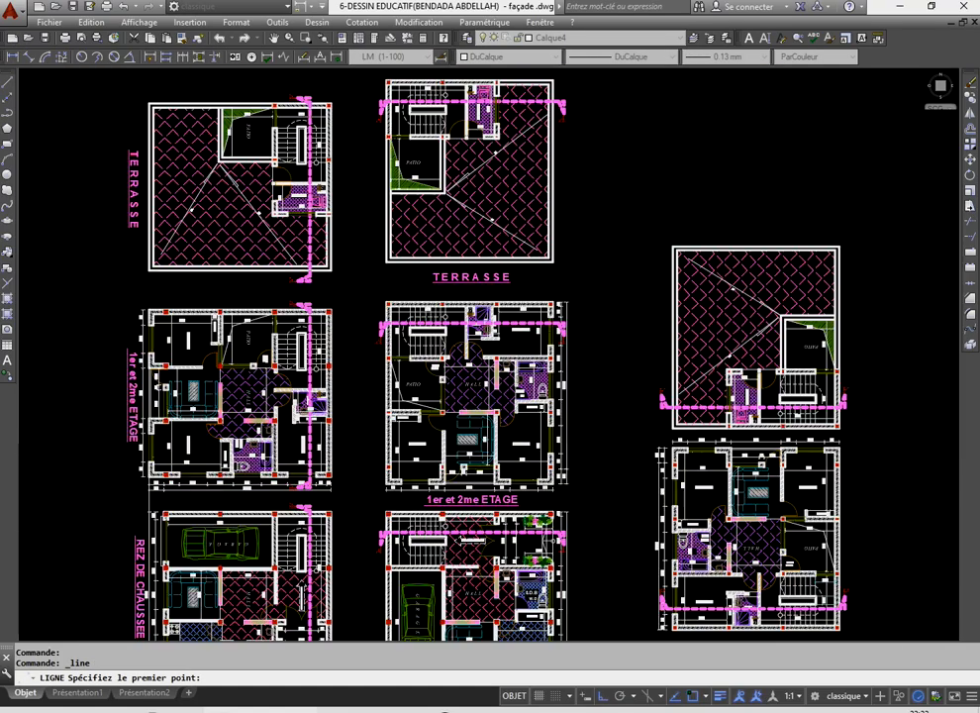
scroll(297, 129, up, 4)
scroll(313, 200, up, 4)
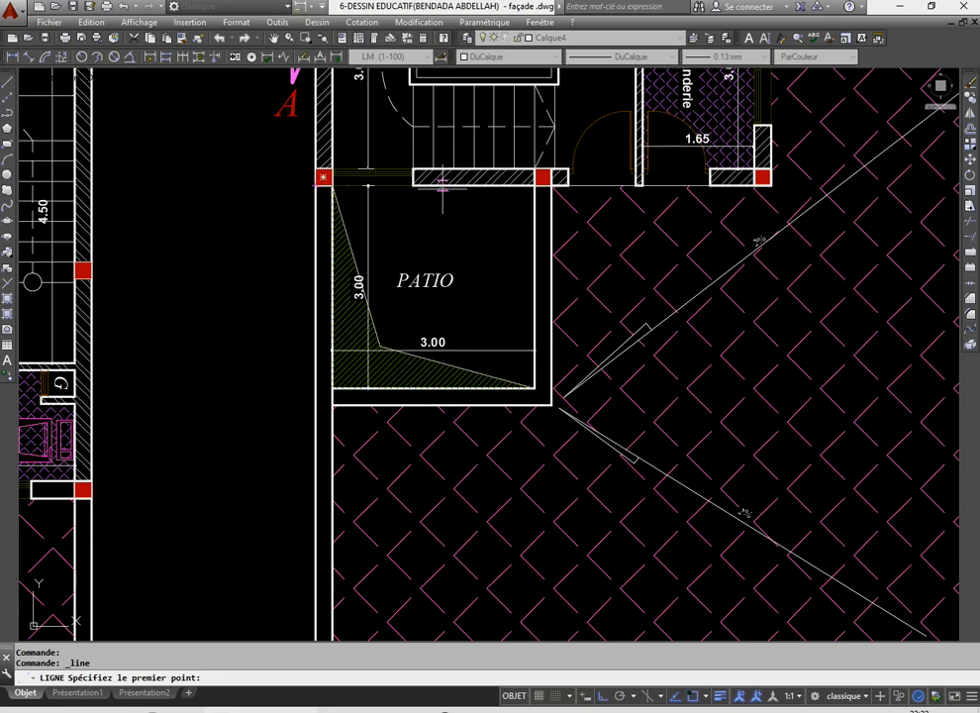
scroll(432, 345, down, 3)
scroll(506, 405, up, 1)
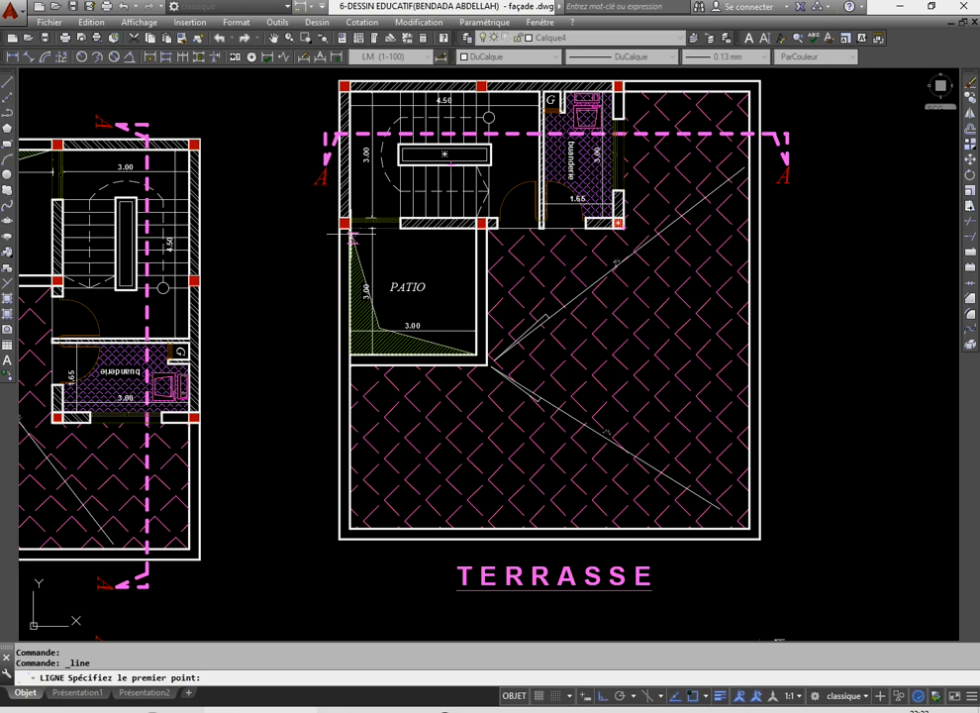
scroll(345, 222, up, 4)
scroll(345, 223, down, 5)
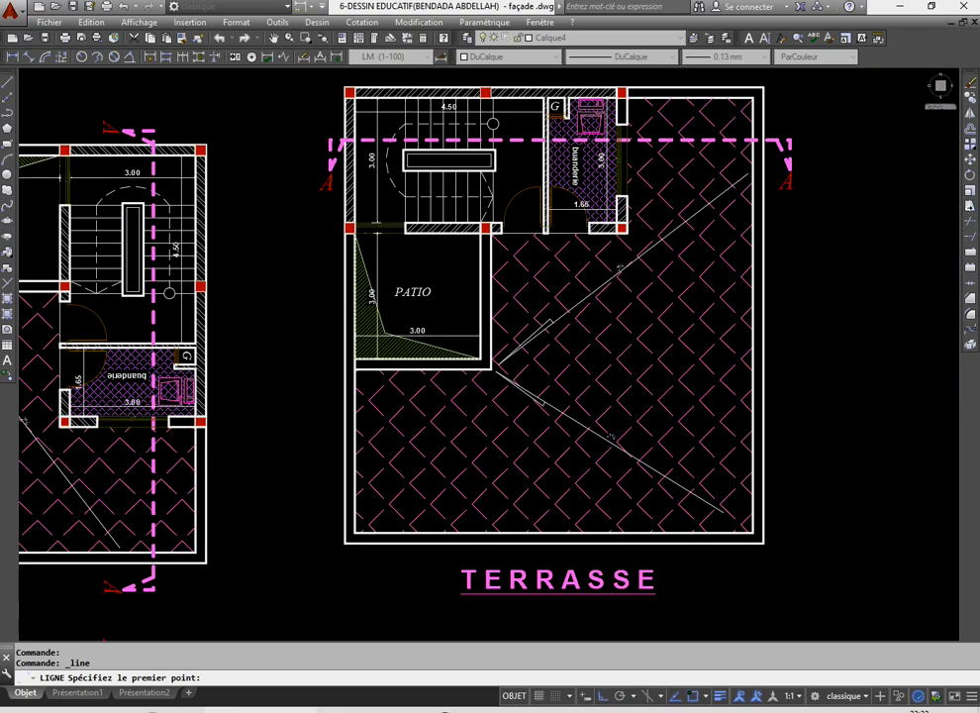
scroll(543, 238, up, 5)
click(536, 220)
scroll(525, 258, down, 6)
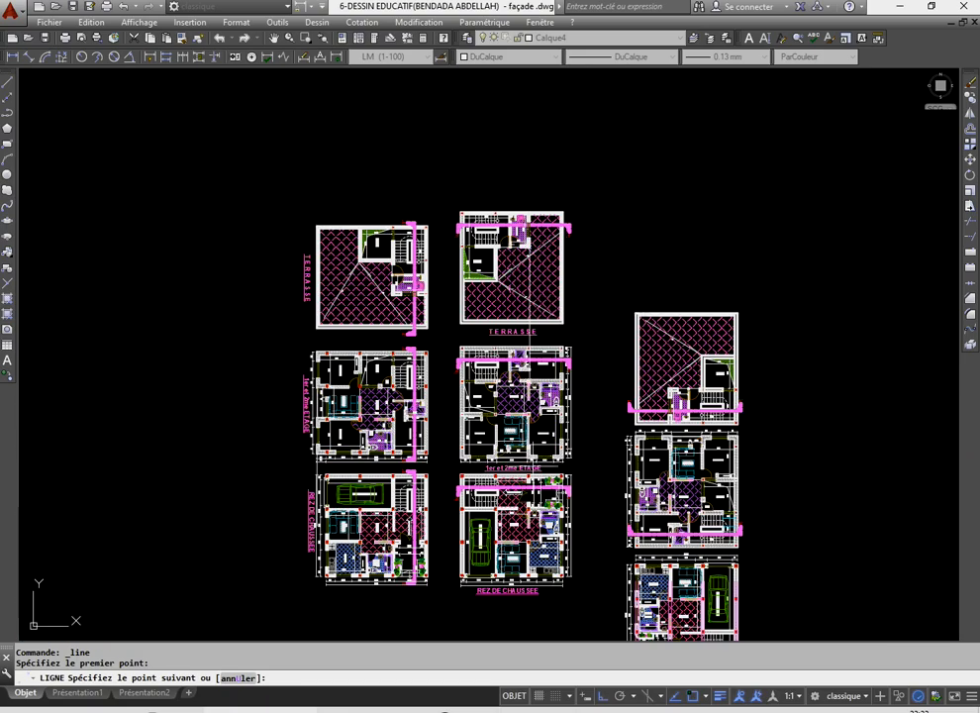
scroll(524, 416, down, 4)
scroll(520, 503, up, 6)
key(F8)
scroll(528, 552, up, 4)
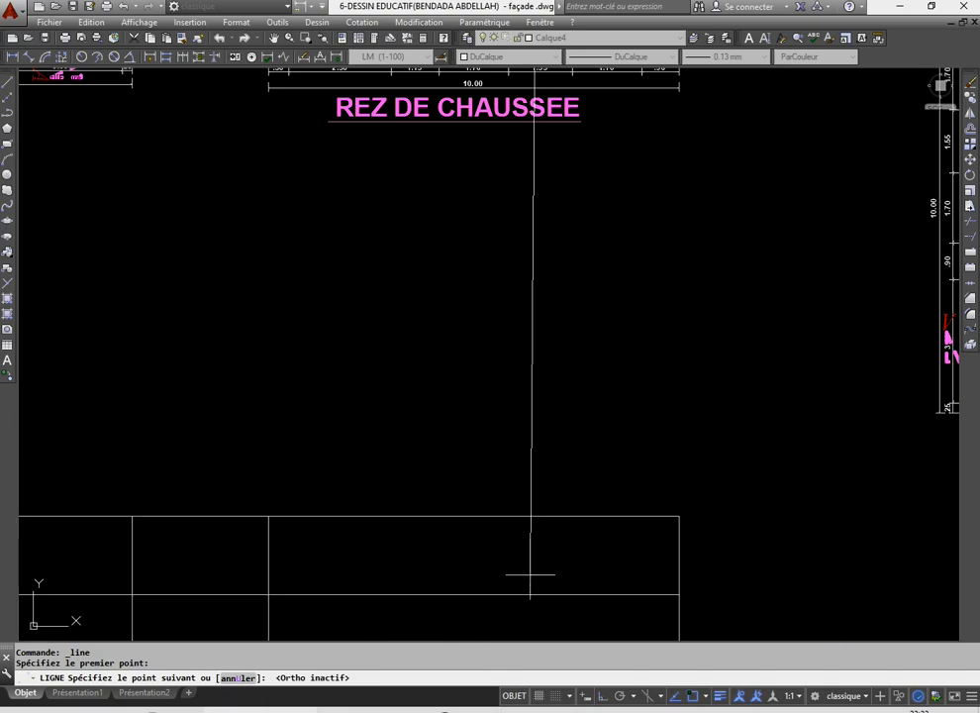
key(F8)
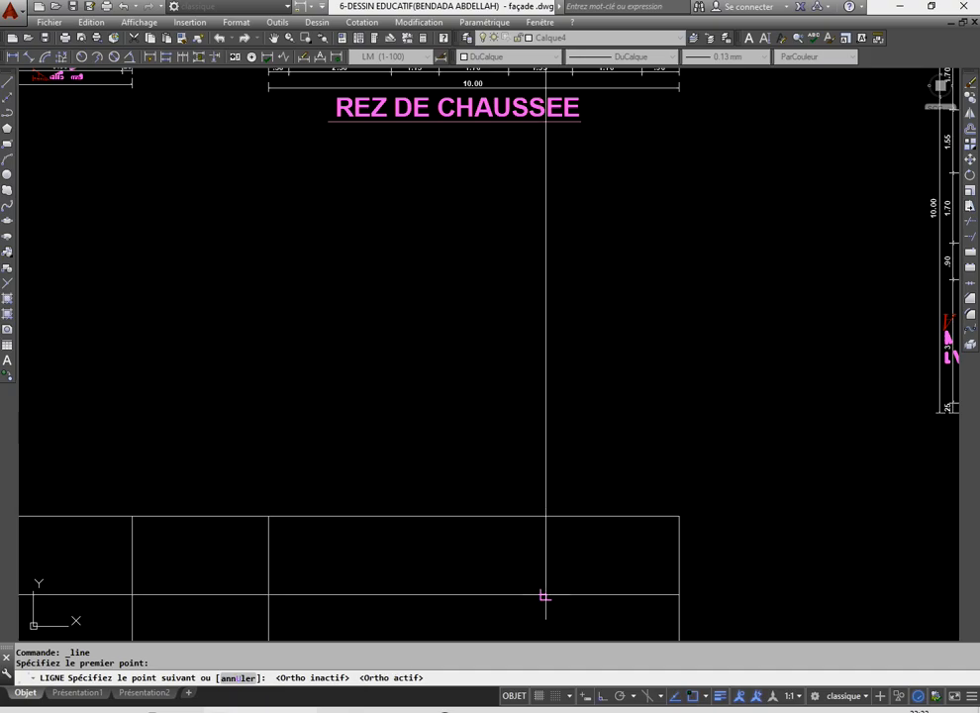
click(545, 595)
right_click(477, 394)
click(485, 404)
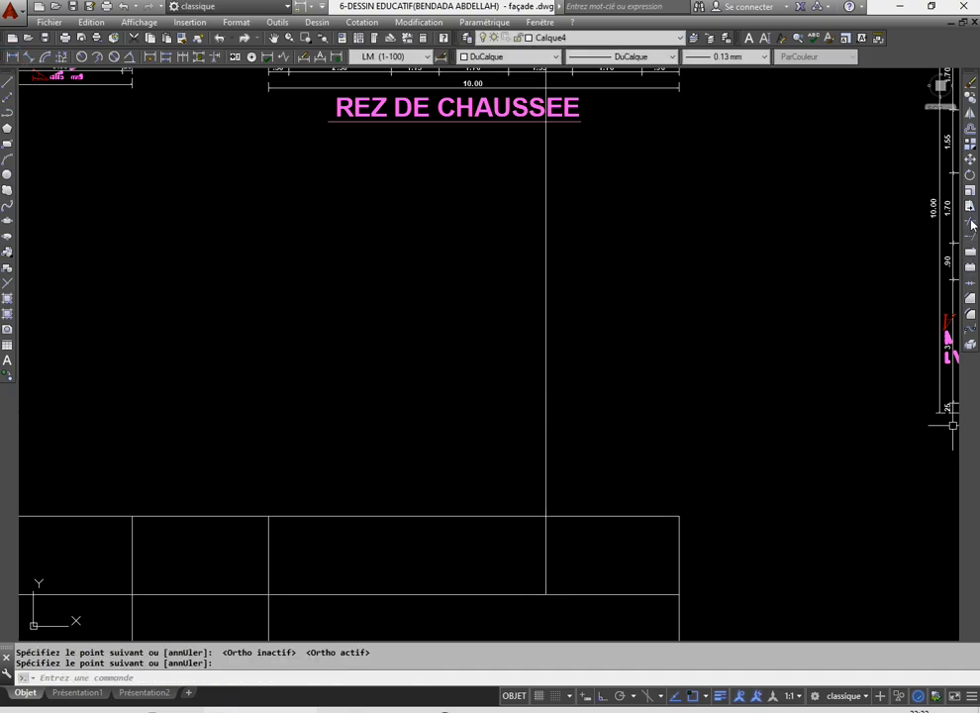
- Trim the buanderie projection line above the top level, and cut back the outline beyond it above the second-highest level
click(972, 222)
key(Return)
scroll(517, 586, up, 4)
click(651, 352)
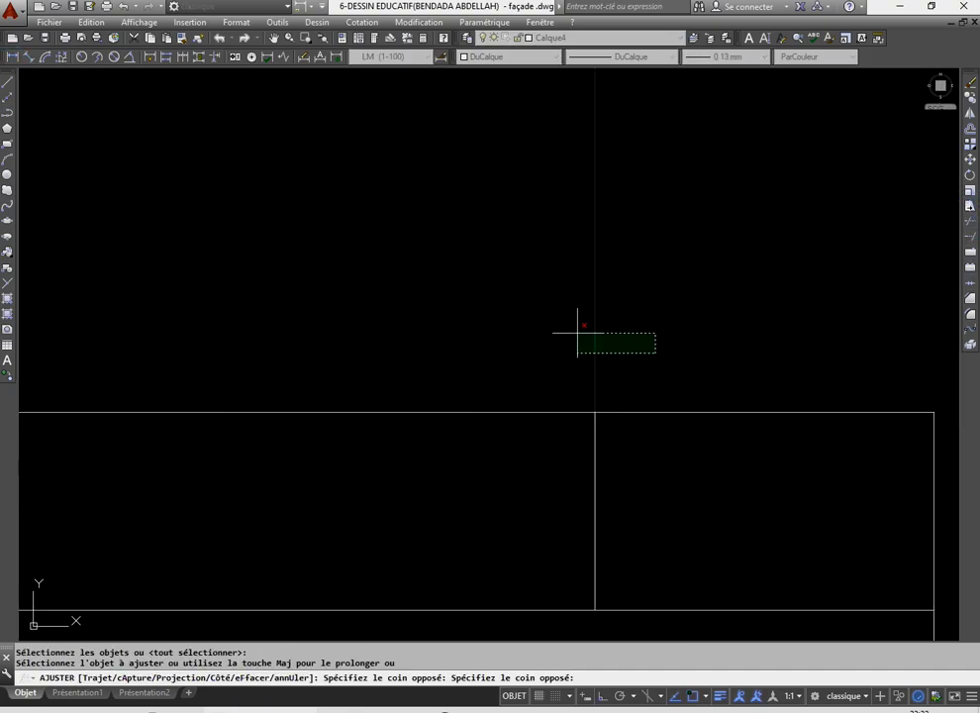
click(577, 330)
click(690, 376)
click(707, 414)
scroll(599, 357, down, 2)
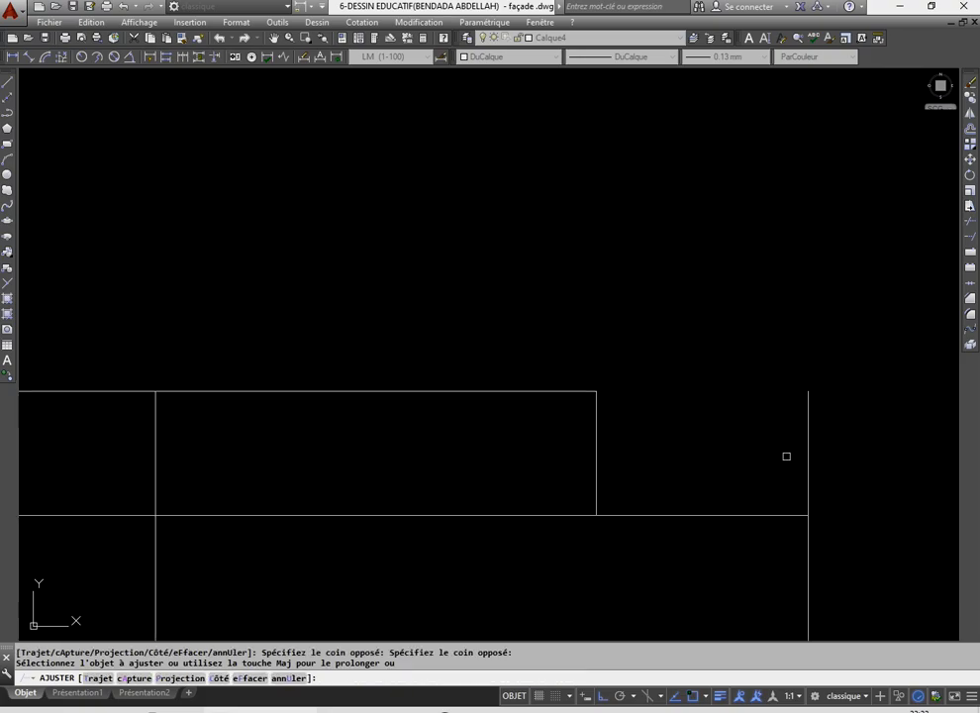
scroll(792, 437, down, 3)
middle_drag(574, 421, 651, 402)
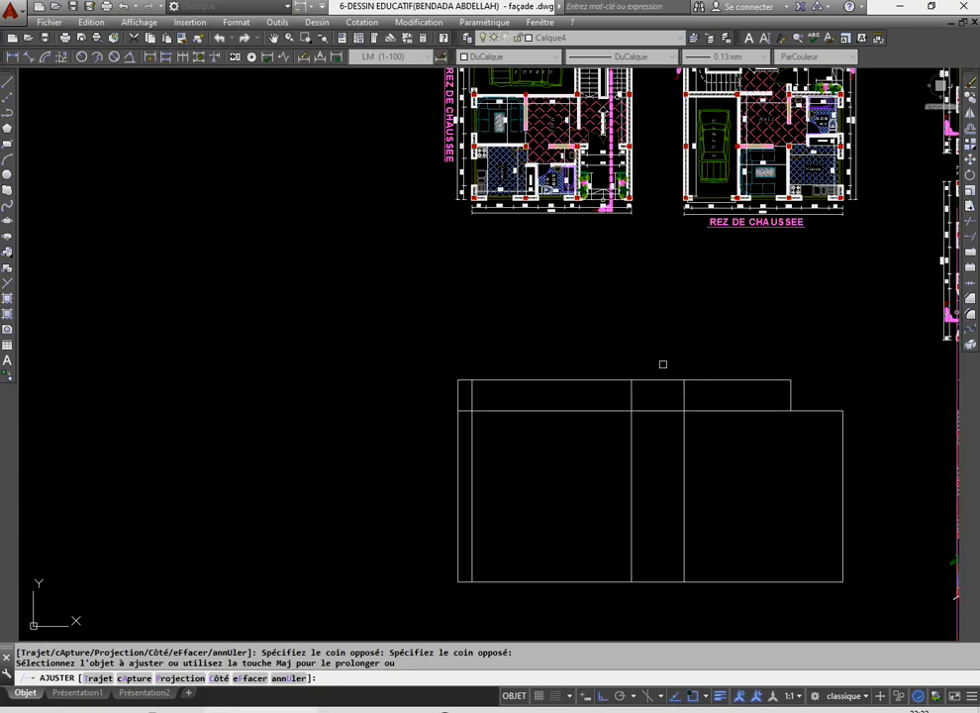
- Trim the level and ground line segments between the two façades to separate their outlines
click(663, 364)
click(660, 601)
click(793, 390)
right_click(433, 299)
click(459, 309)
scroll(459, 382, down, 4)
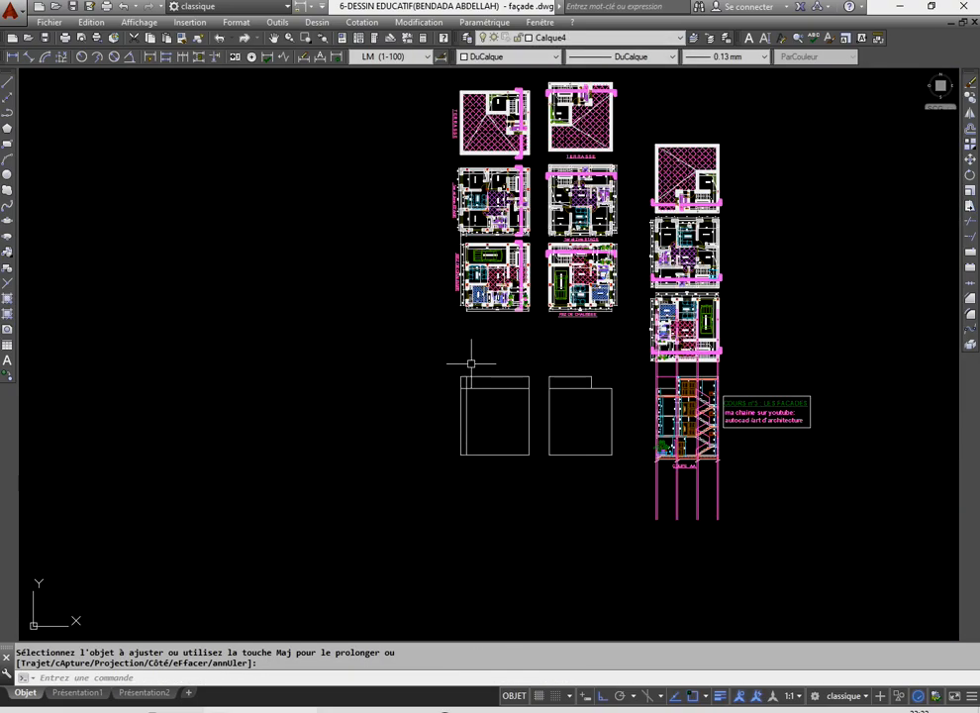
- Draw a vertical line from the buanderie's lower-left outer corner on the rotated TERRASSE plan down to its façade's second-highest level line
click(9, 83)
scroll(492, 68, up, 2)
scroll(516, 176, up, 6)
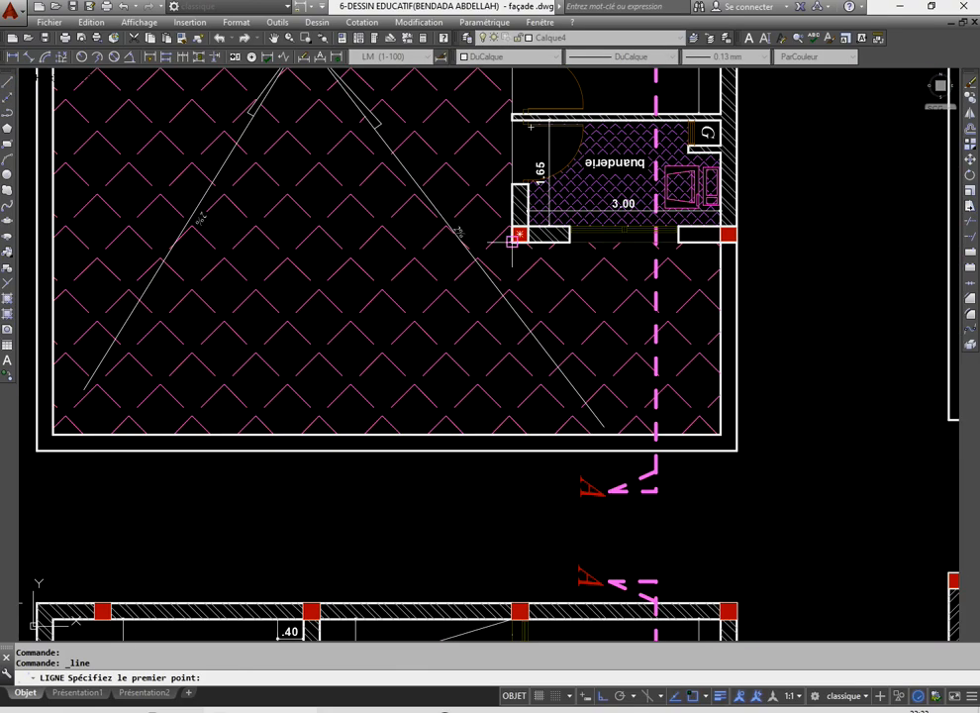
click(512, 241)
click(729, 234)
scroll(512, 283, down, 8)
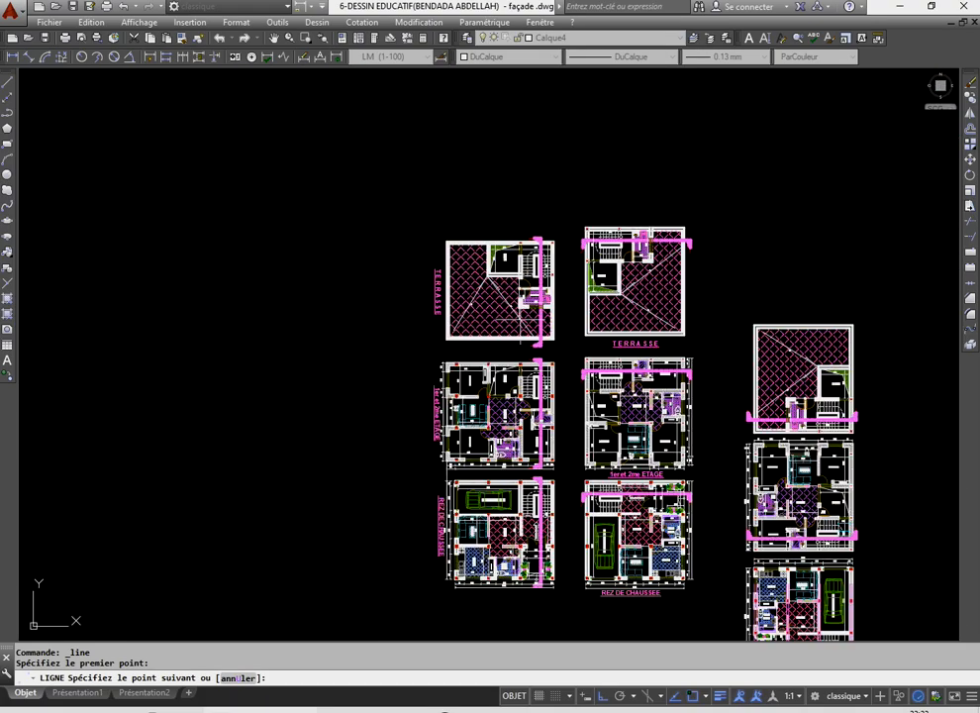
scroll(526, 475, up, 10)
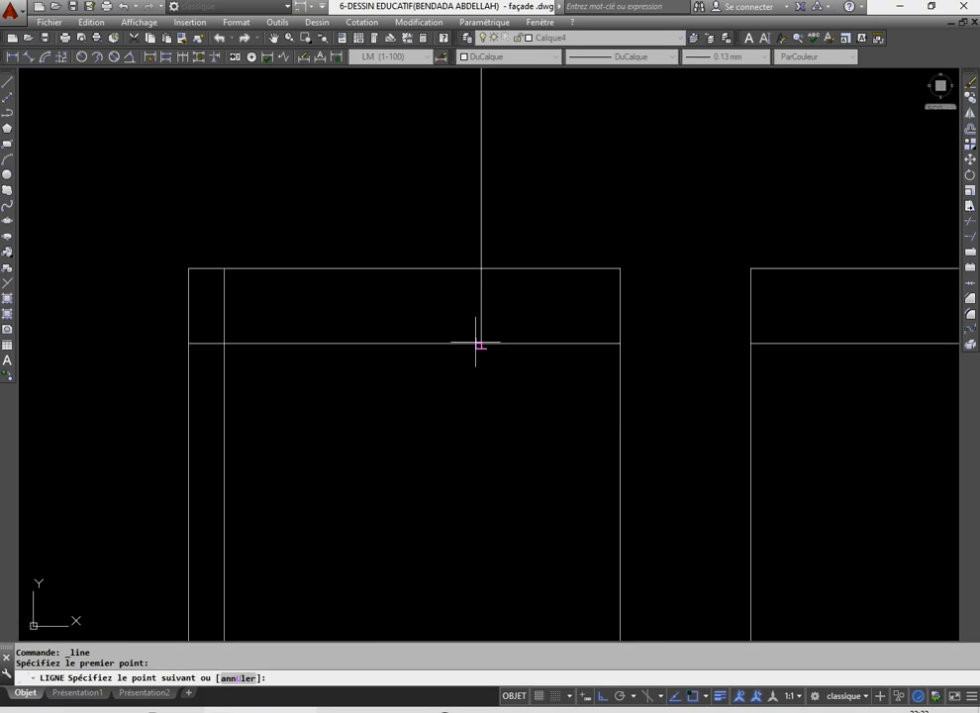
click(481, 344)
right_click(437, 363)
click(451, 372)
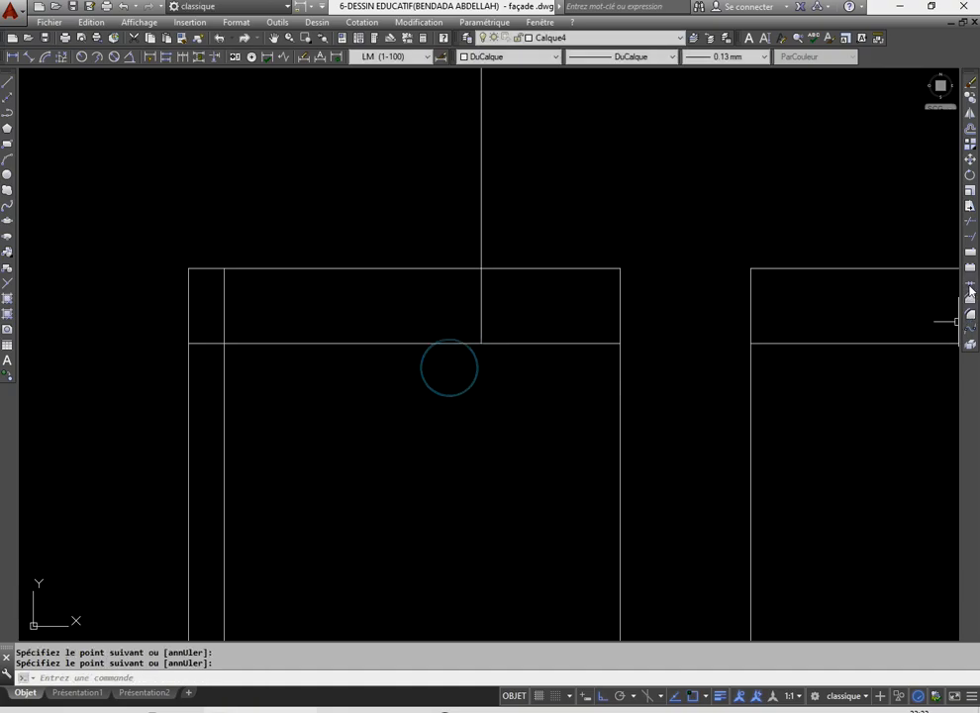
- Trim the top level line beside the buanderie projection and both left verticals above the second-highest level on the rotated plans' façade
click(970, 224)
right_click(346, 324)
click(326, 280)
click(302, 259)
click(253, 310)
click(218, 295)
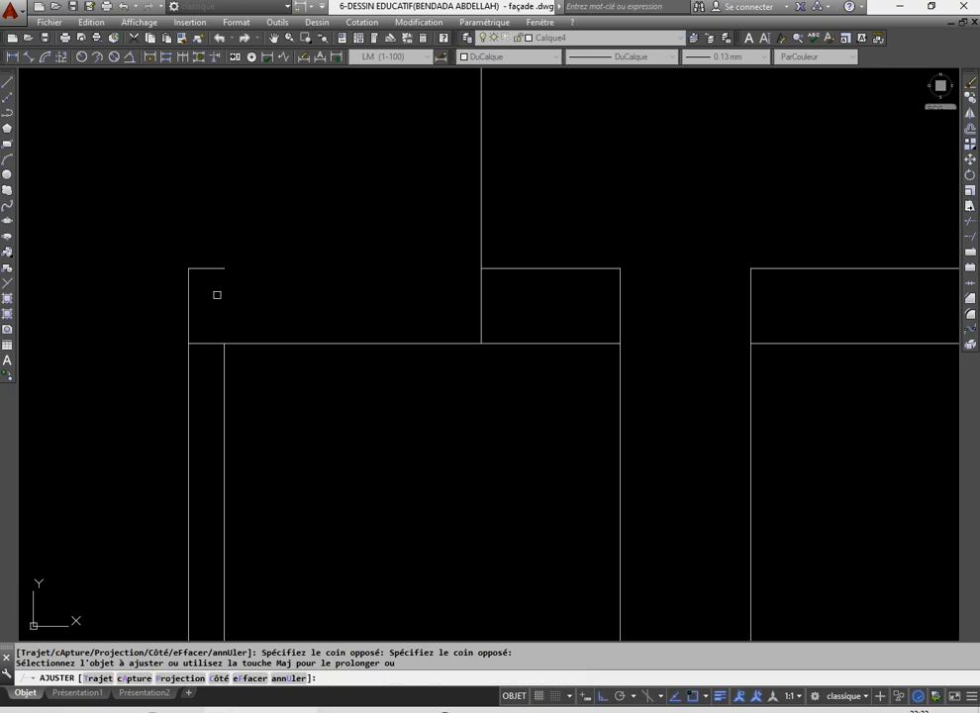
click(209, 293)
click(175, 286)
click(210, 342)
scroll(316, 293, down, 2)
middle_drag(273, 439, 298, 348)
right_click(307, 325)
click(315, 333)
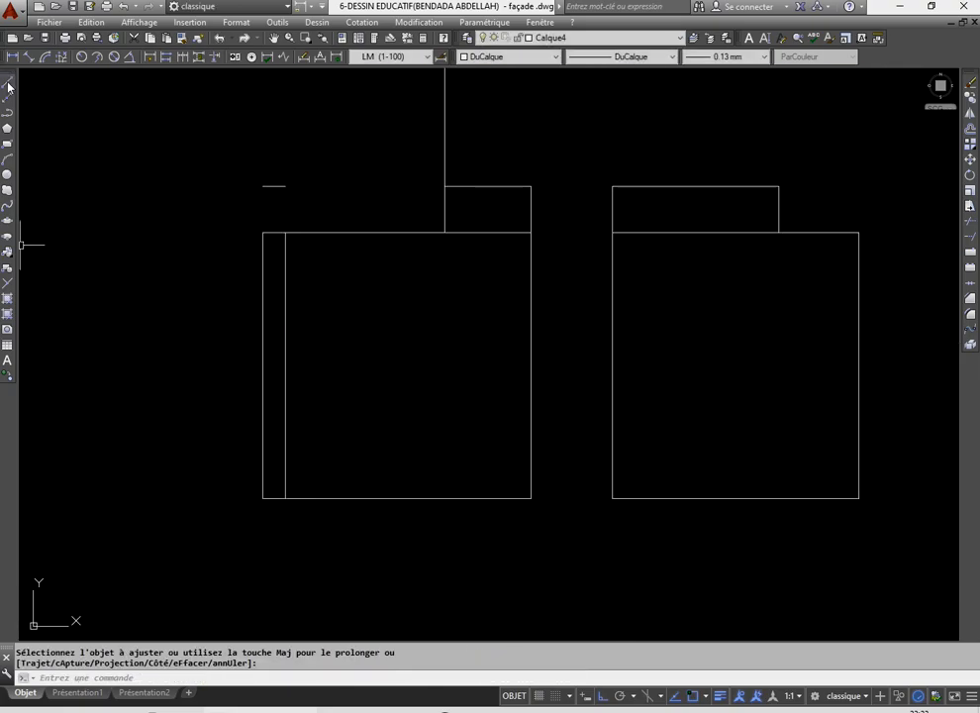
- Draw a horizontal line from the underside of the first-floor beam in COUPE AA to the outer left edge of the rotated plans' façade
click(8, 82)
scroll(268, 275, up, 4)
scroll(252, 278, down, 5)
scroll(297, 291, up, 3)
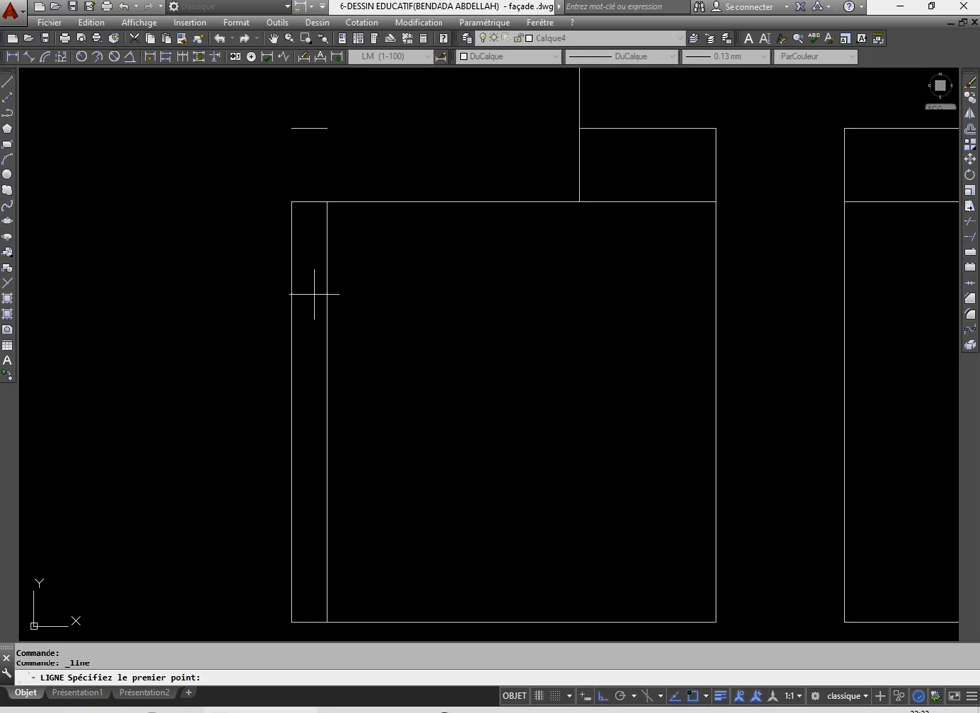
scroll(314, 294, down, 4)
scroll(297, 327, up, 4)
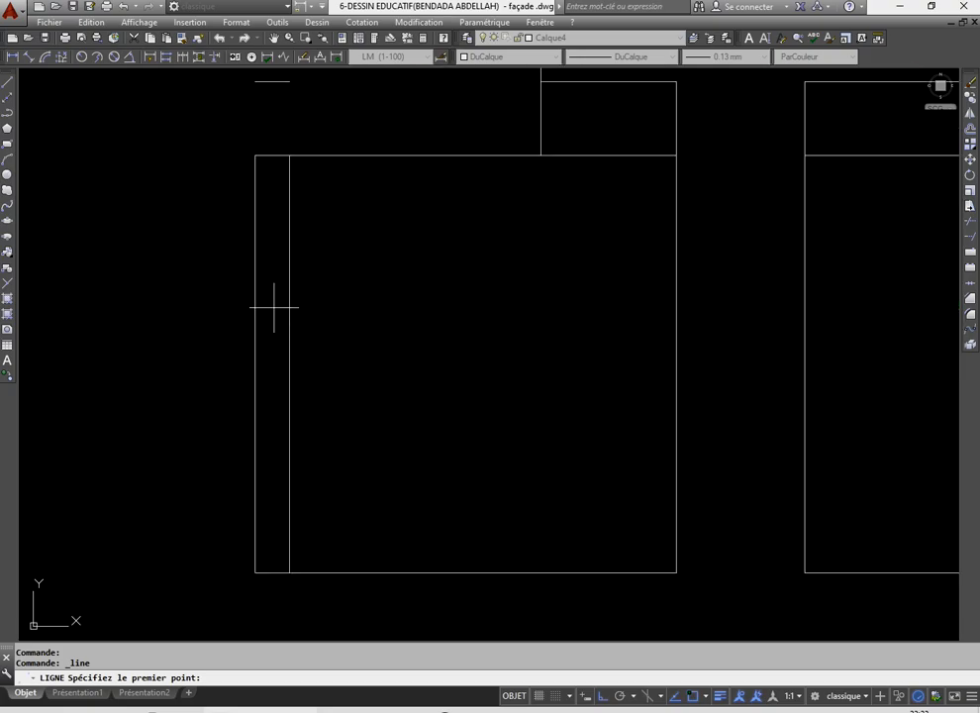
scroll(289, 319, down, 2)
scroll(551, 394, down, 2)
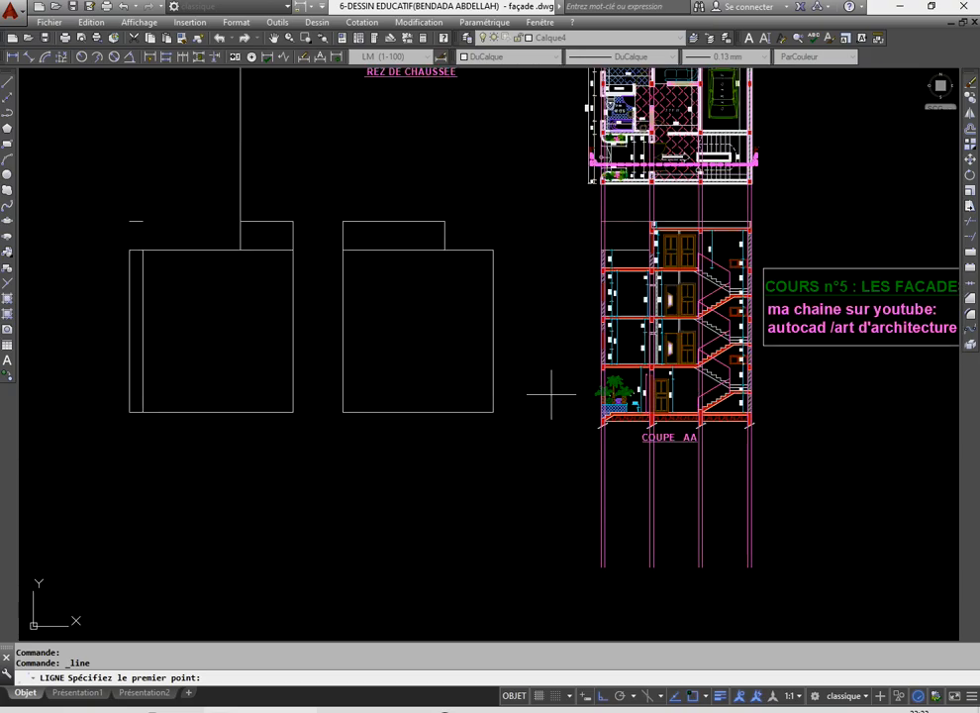
scroll(612, 386, up, 6)
click(554, 327)
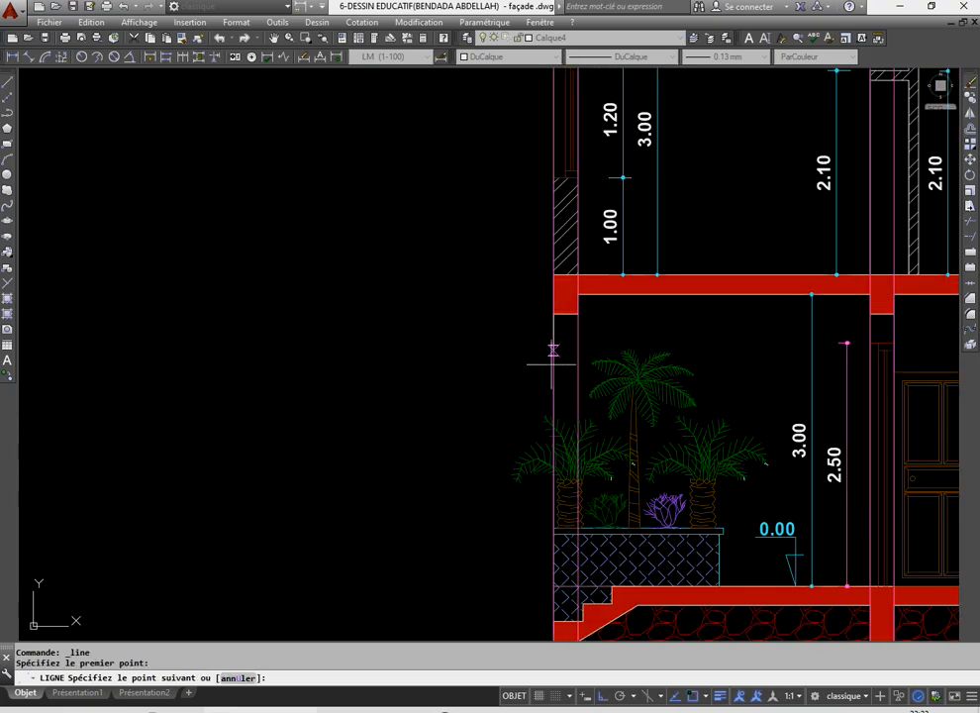
scroll(238, 357, down, 5)
scroll(338, 368, up, 4)
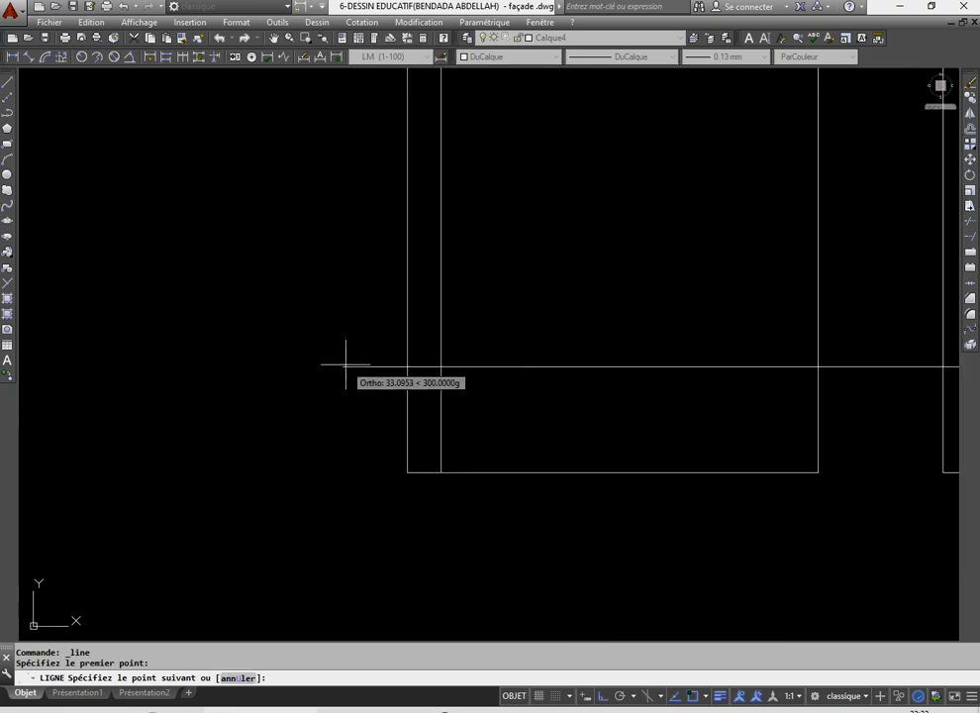
click(407, 367)
right_click(262, 322)
click(269, 328)
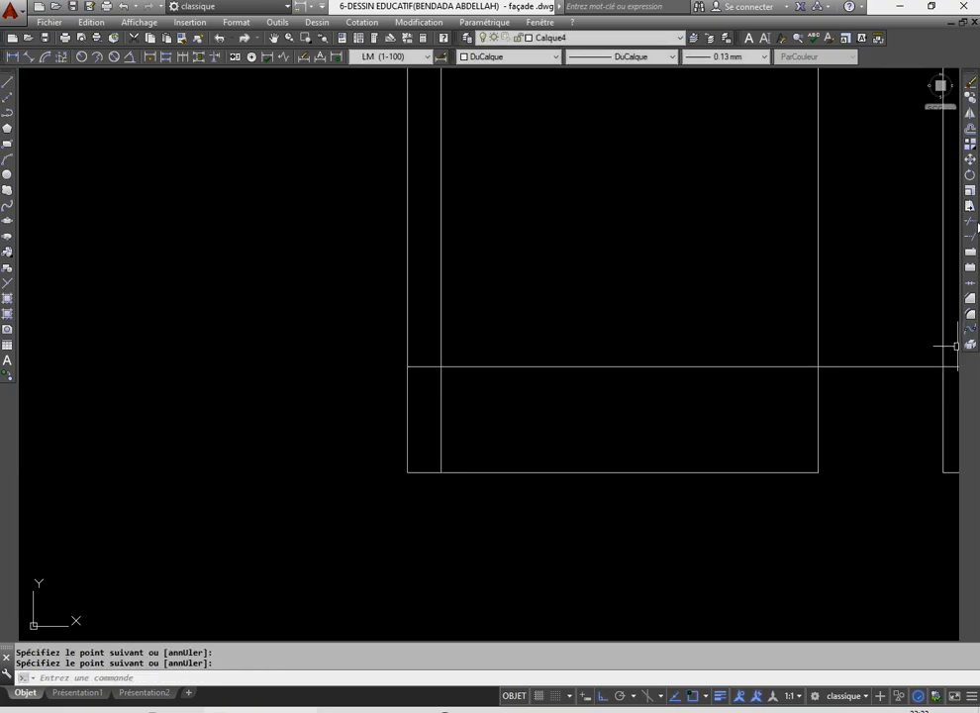
- Trim the outer vertical and ground line below the beam line, and the inner vertical above it, to form the façade's overhang
click(971, 225)
right_click(503, 458)
click(425, 428)
click(388, 397)
click(400, 424)
click(426, 472)
scroll(427, 366, down, 5)
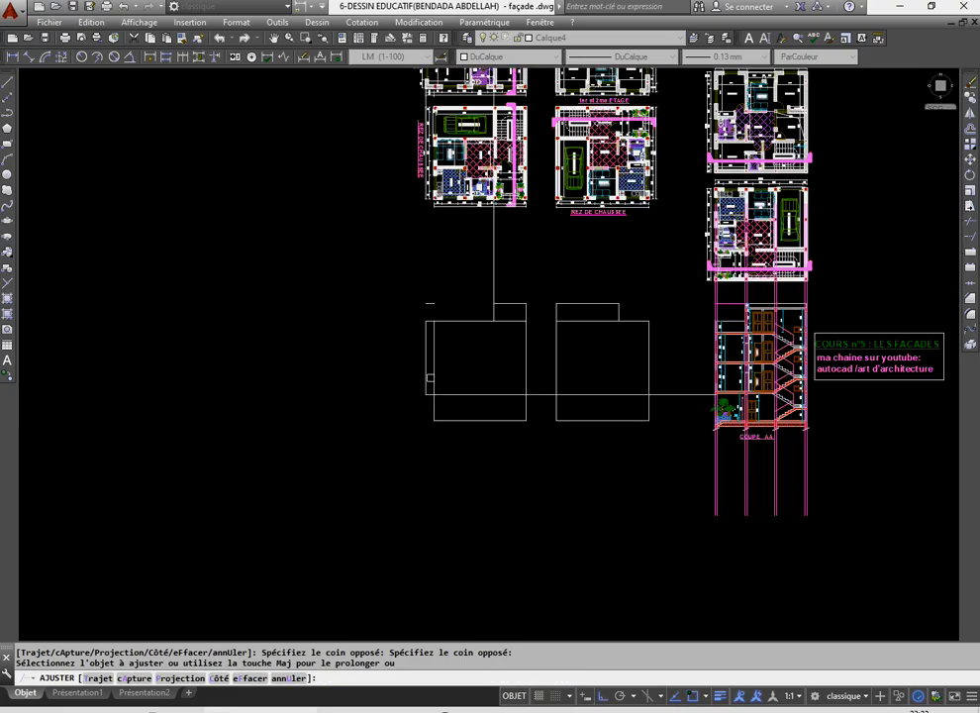
scroll(430, 363, up, 2)
click(437, 370)
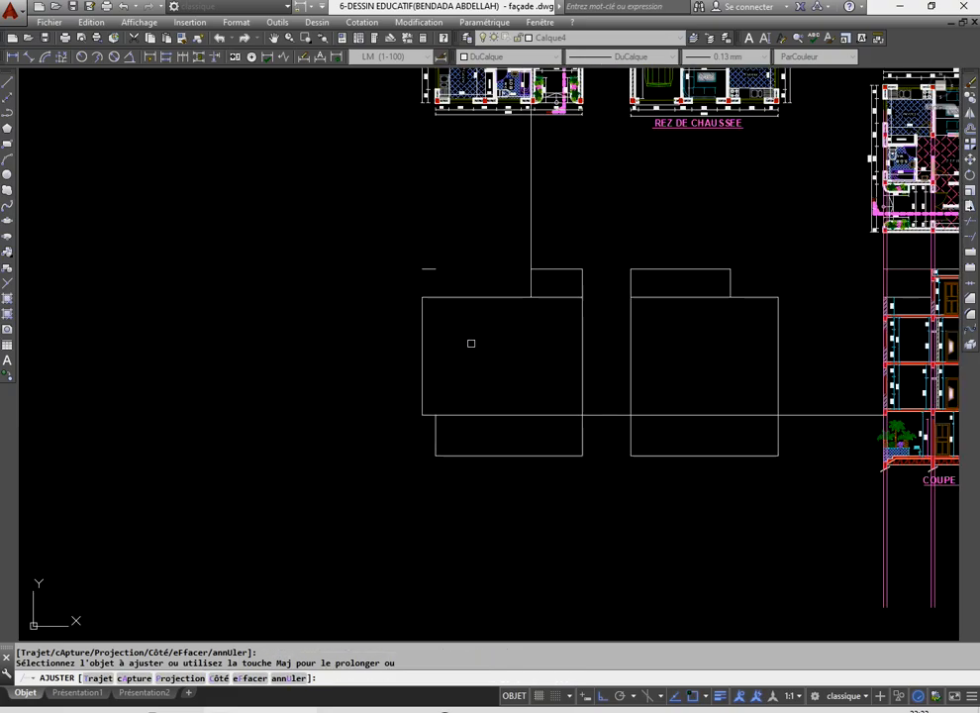
- Remove the leftover top-level segment and the projection line above the rotated plans' façade
right_click(475, 251)
click(503, 260)
click(419, 267)
click(390, 261)
key(Delete)
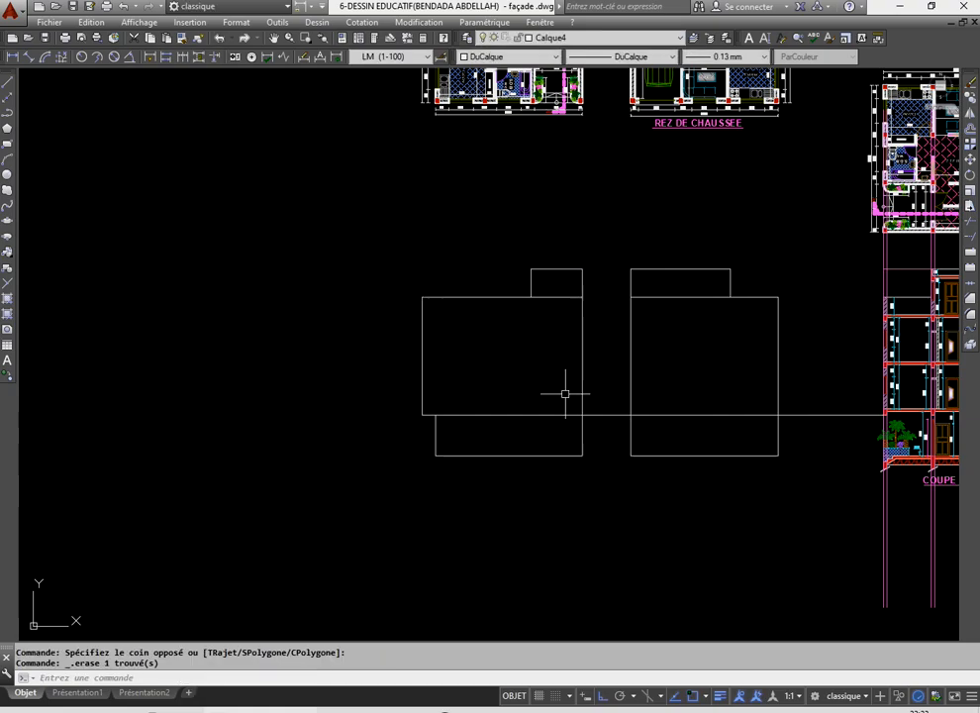
- Trim the beam line across and between both façades, leaving only its short segment under the overhang
click(969, 228)
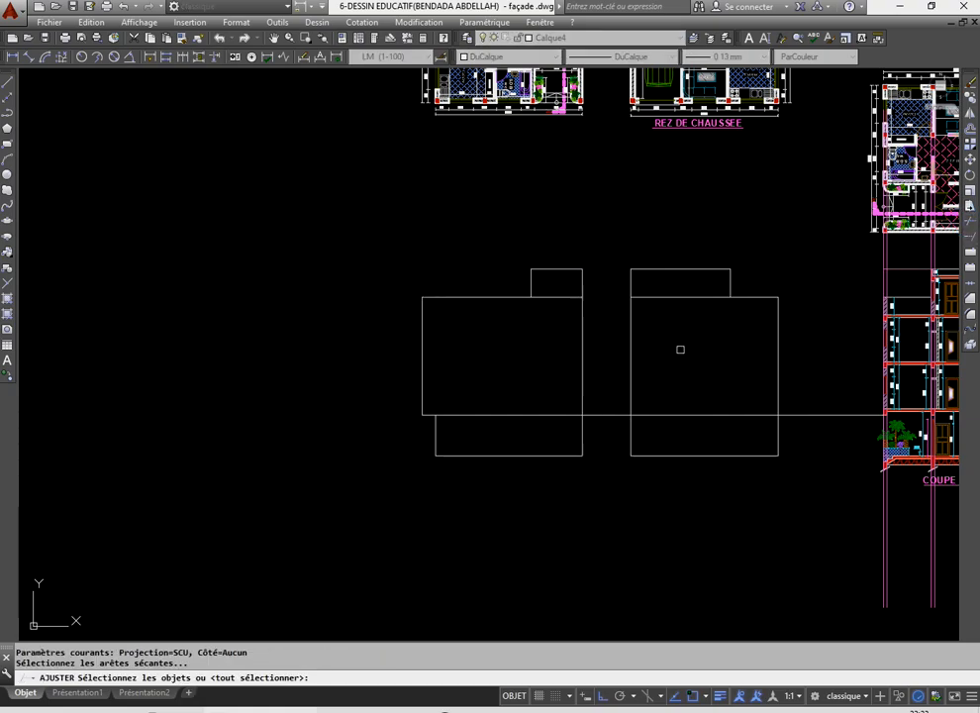
right_click(681, 351)
scroll(680, 351, down, 5)
scroll(733, 401, up, 5)
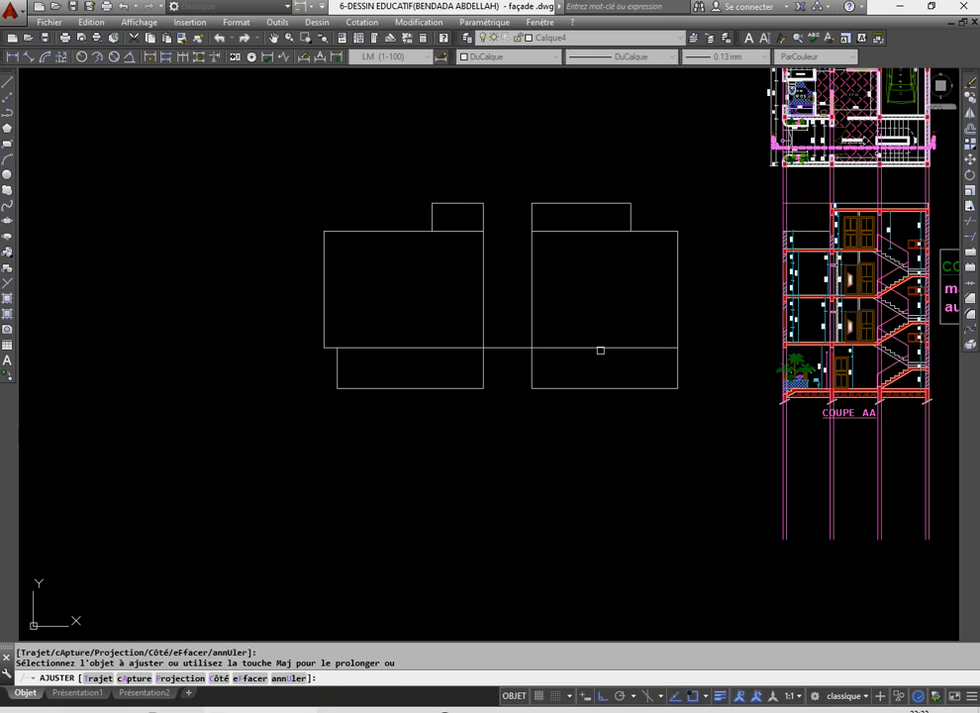
click(508, 341)
click(411, 355)
right_click(411, 292)
click(438, 308)
middle_drag(474, 283, 486, 374)
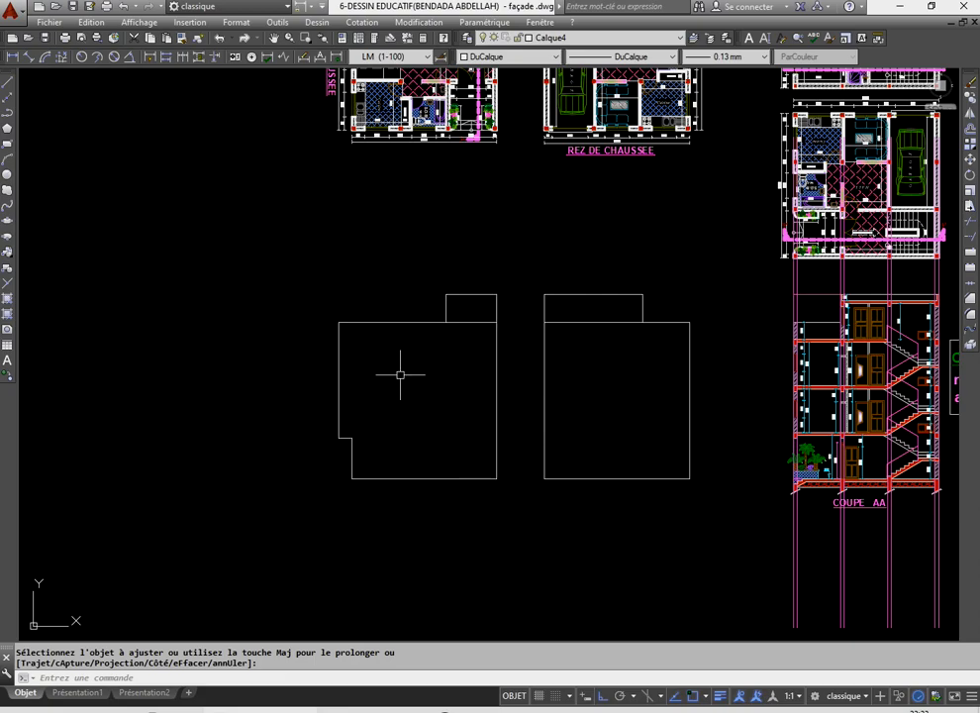
- Compare the overhanging corner of the rotated 1er et 2me ETAGE plan with the REZ DE CHAUSSEE plan and the façade outlines
scroll(628, 466, down, 5)
scroll(448, 431, up, 4)
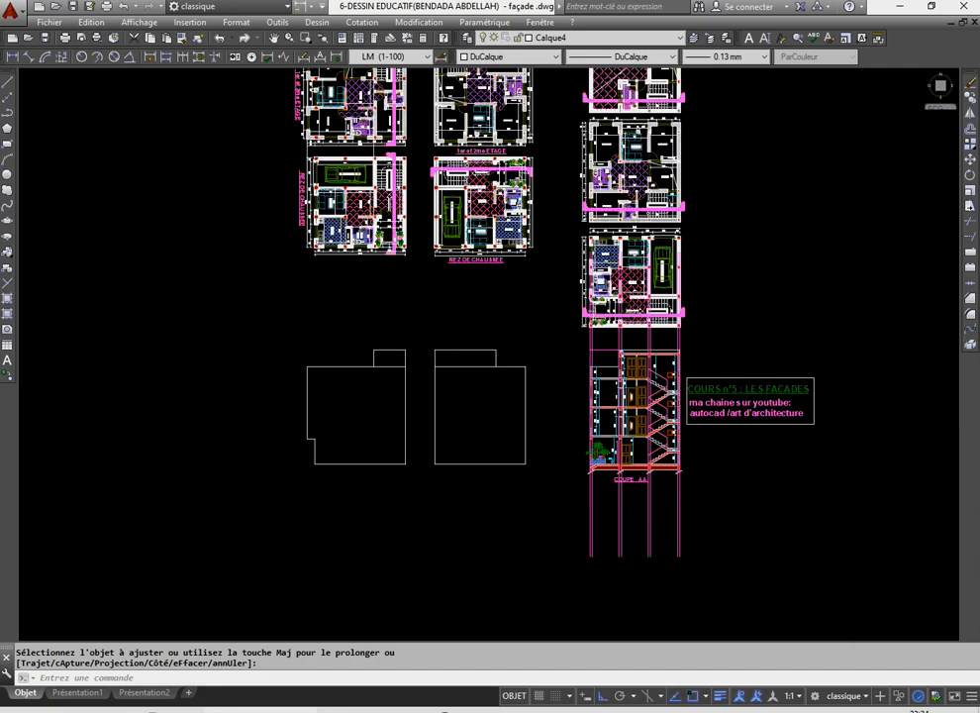
scroll(416, 366, down, 3)
scroll(367, 210, up, 4)
scroll(368, 210, down, 1)
scroll(472, 208, up, 1)
scroll(473, 376, up, 3)
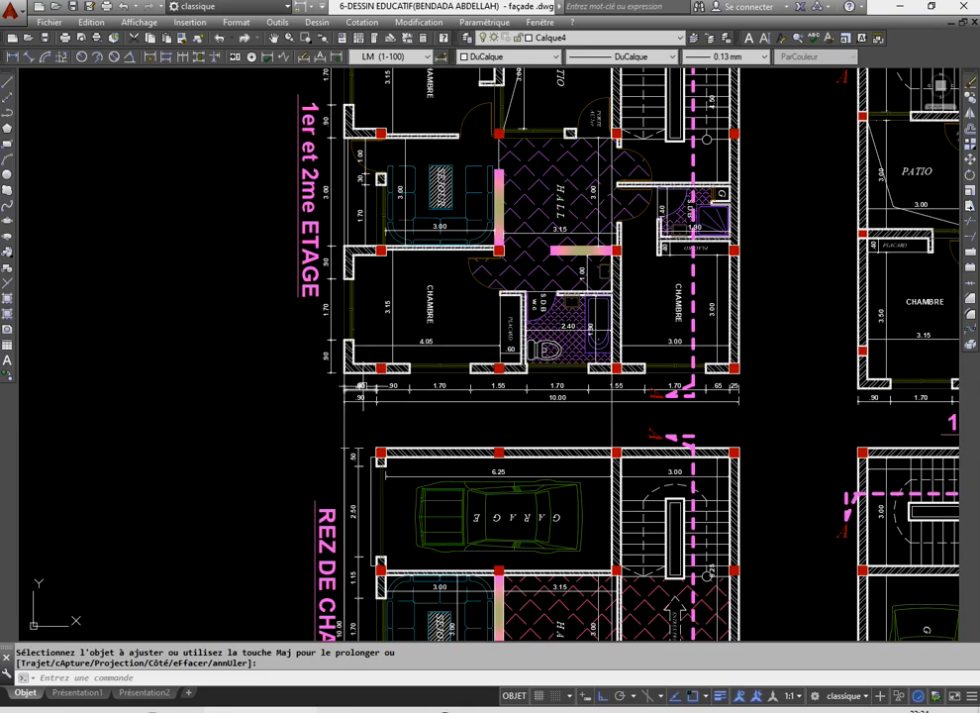
scroll(338, 385, down, 2)
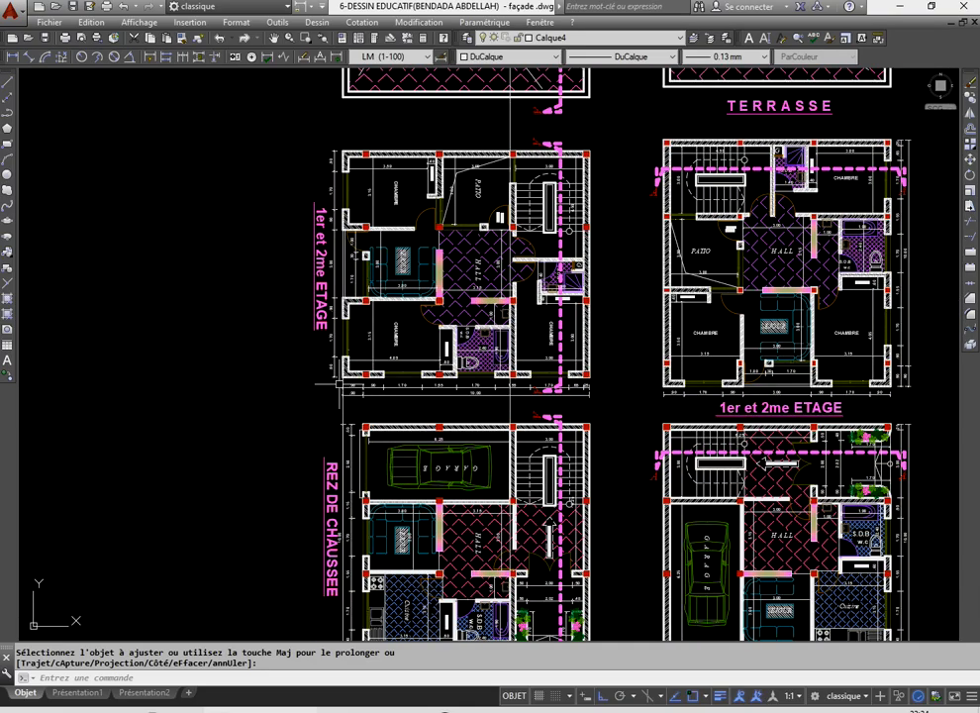
scroll(339, 385, down, 2)
scroll(505, 390, up, 3)
scroll(422, 339, down, 6)
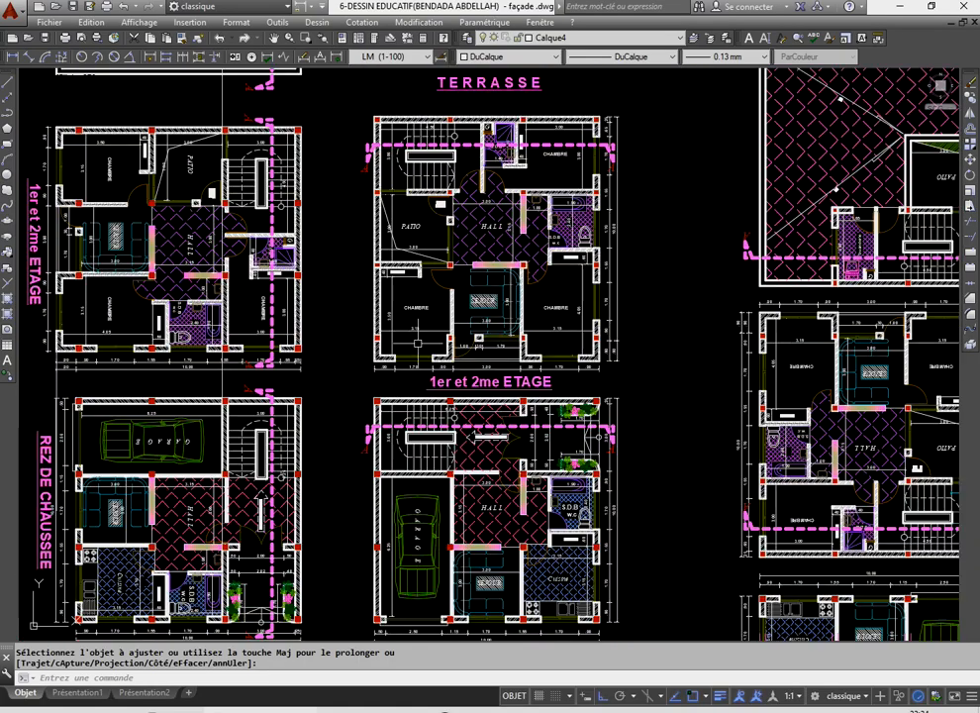
- Draw a horizontal line from the underside of the first-floor beam in COUPE AA to the far edge of the upright plans' façade
scroll(468, 450, up, 3)
click(8, 85)
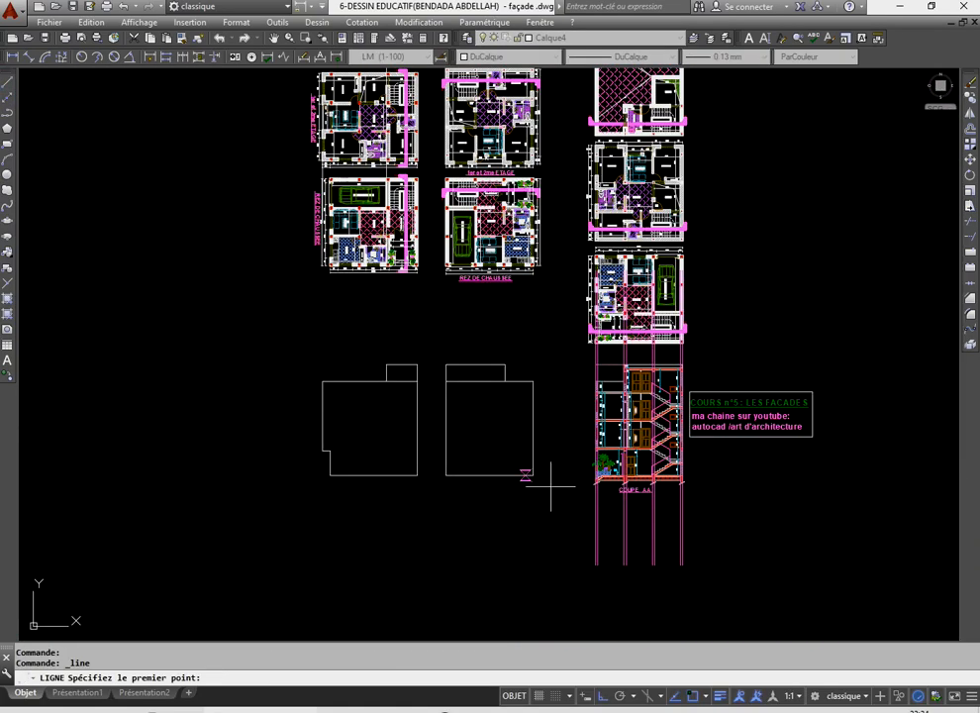
scroll(570, 483, up, 5)
click(566, 394)
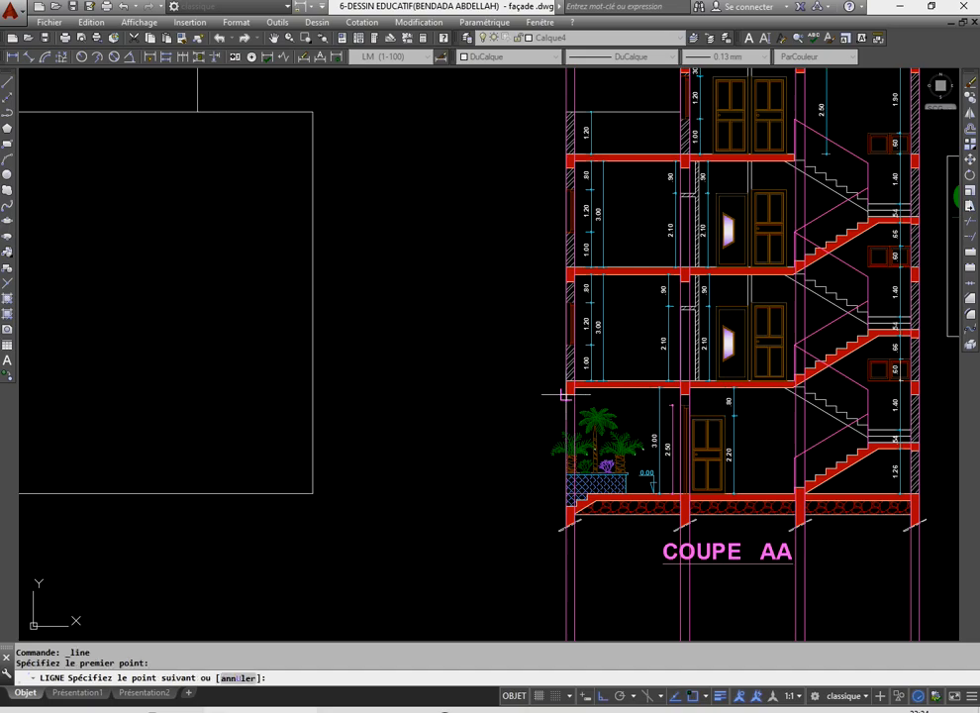
scroll(564, 396, down, 4)
scroll(570, 401, up, 8)
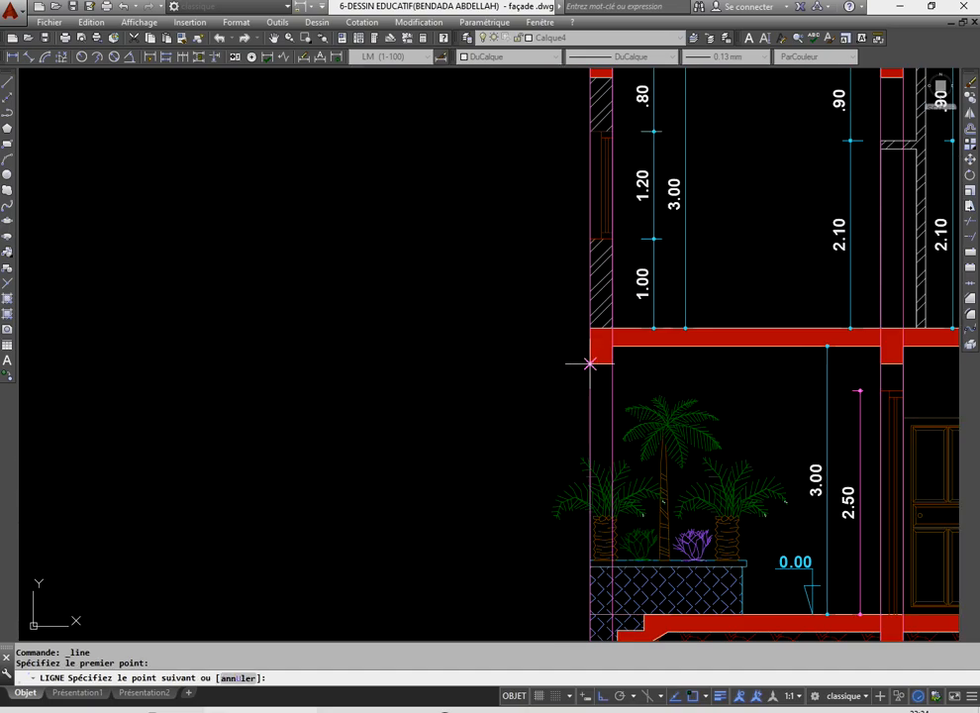
scroll(664, 386, down, 4)
click(279, 373)
right_click(400, 302)
click(407, 308)
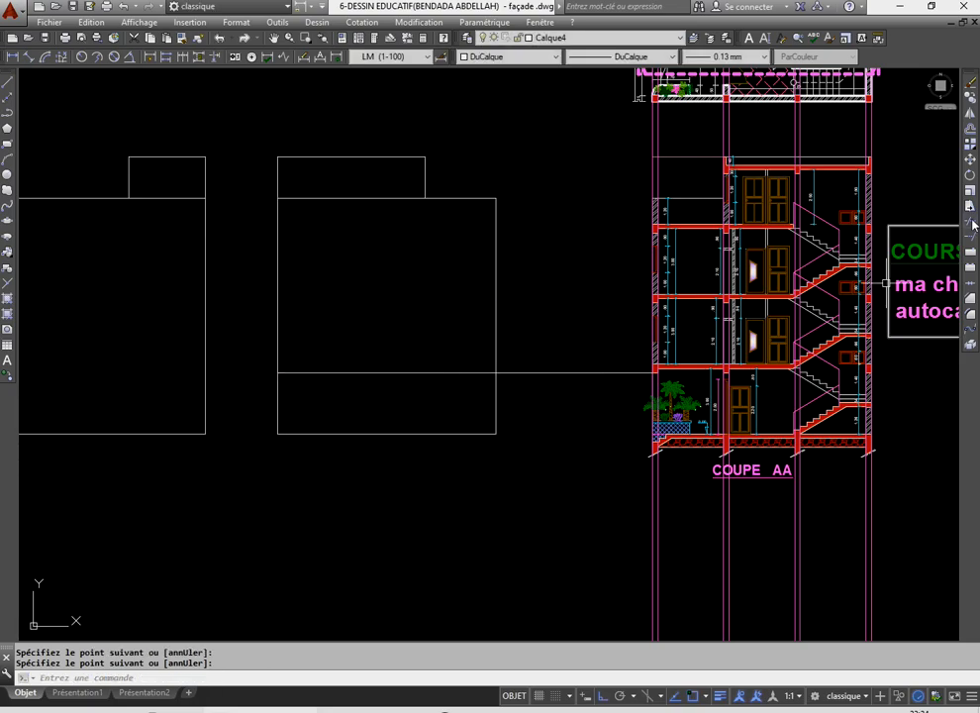
- Trim the beam line between the upright plans' façade and COUPE AA
click(972, 222)
right_click(616, 405)
click(596, 405)
click(569, 345)
key(Return)
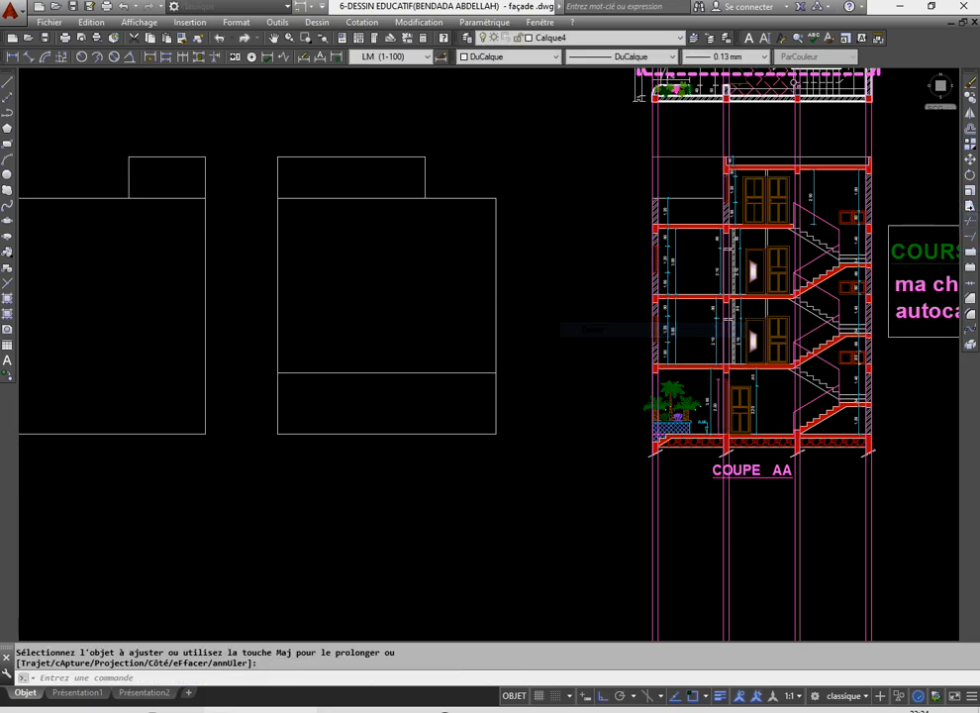
- Compare both façade outlines with the floor plans above them and COUPE AA
scroll(699, 418, down, 2)
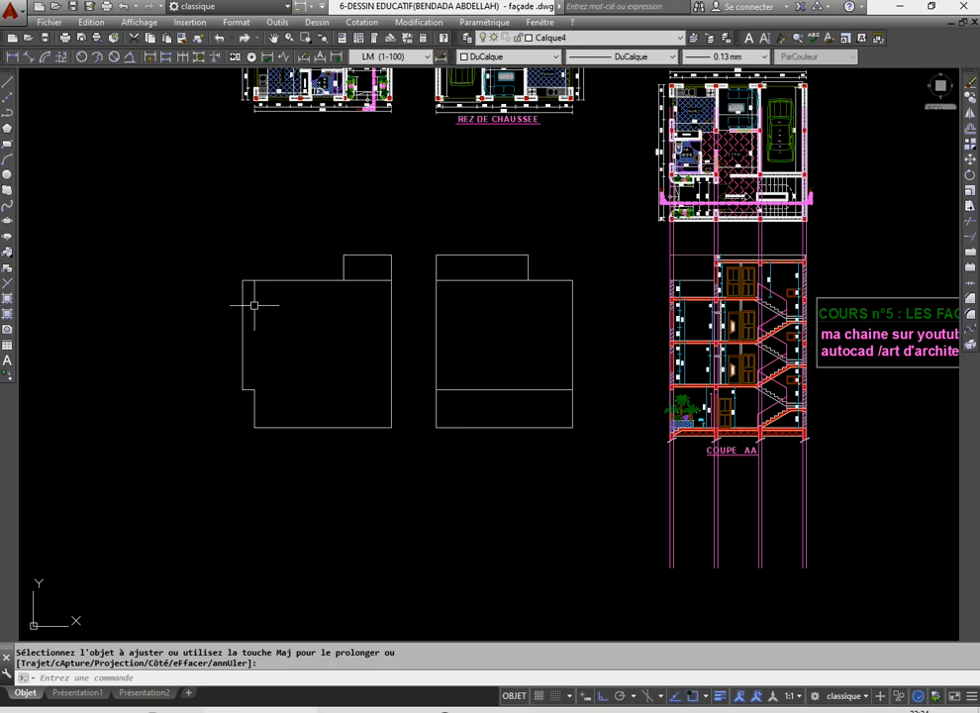
scroll(391, 336, down, 5)
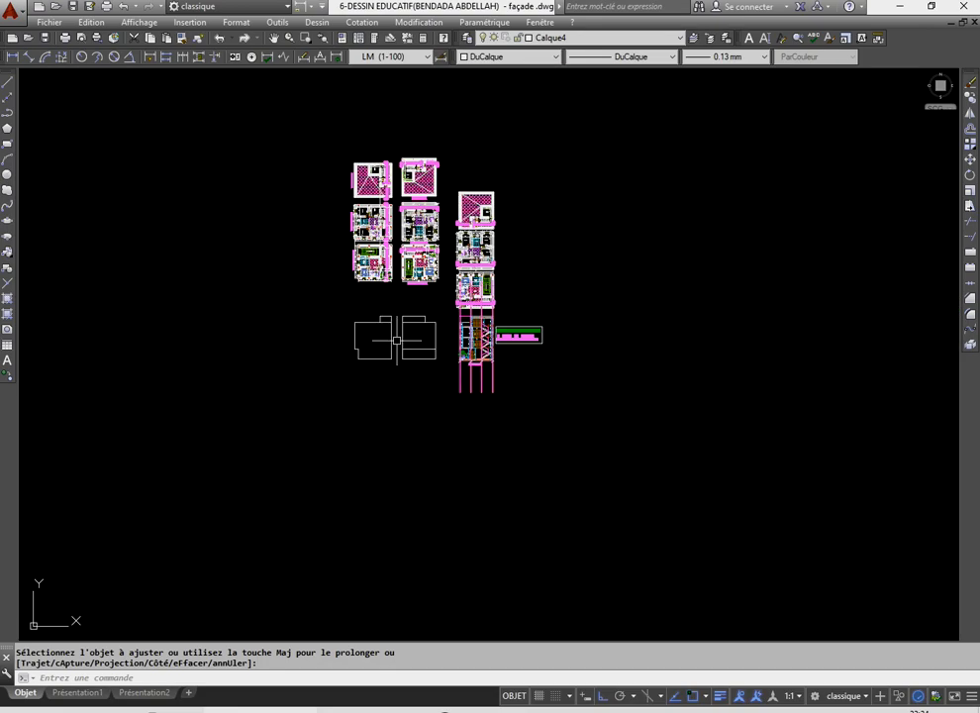
scroll(412, 406, up, 4)
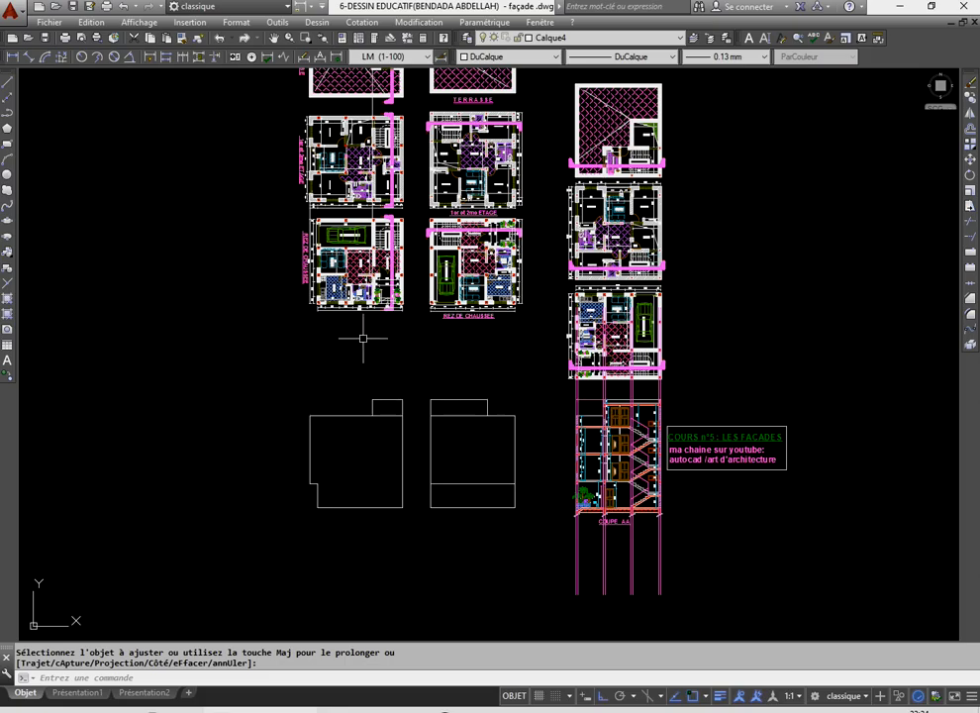
scroll(359, 339, up, 4)
scroll(431, 290, down, 4)
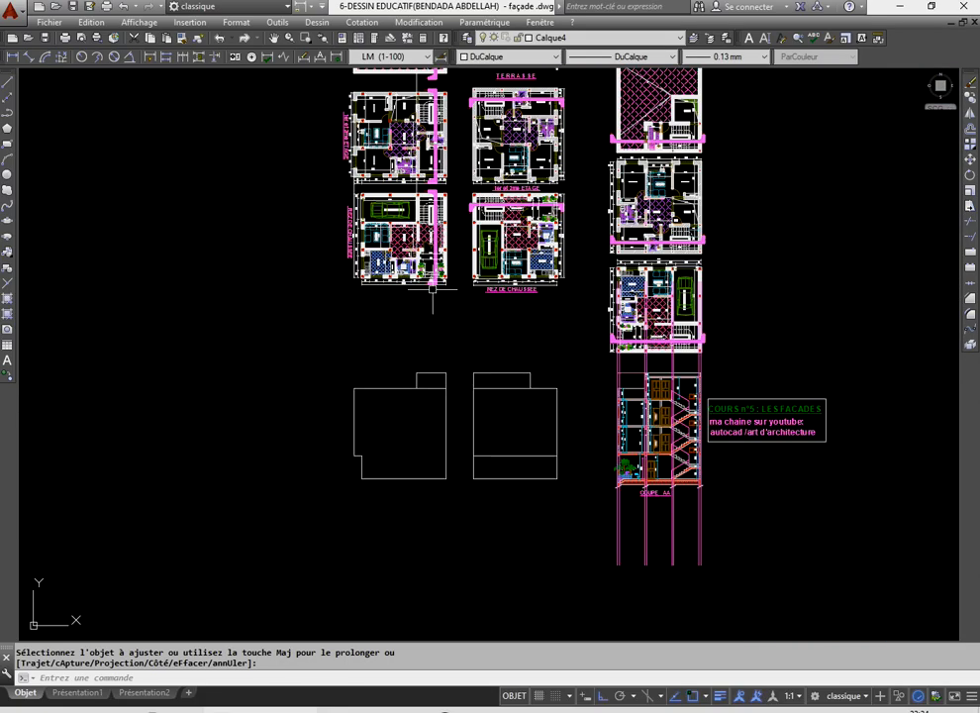
scroll(432, 290, down, 2)
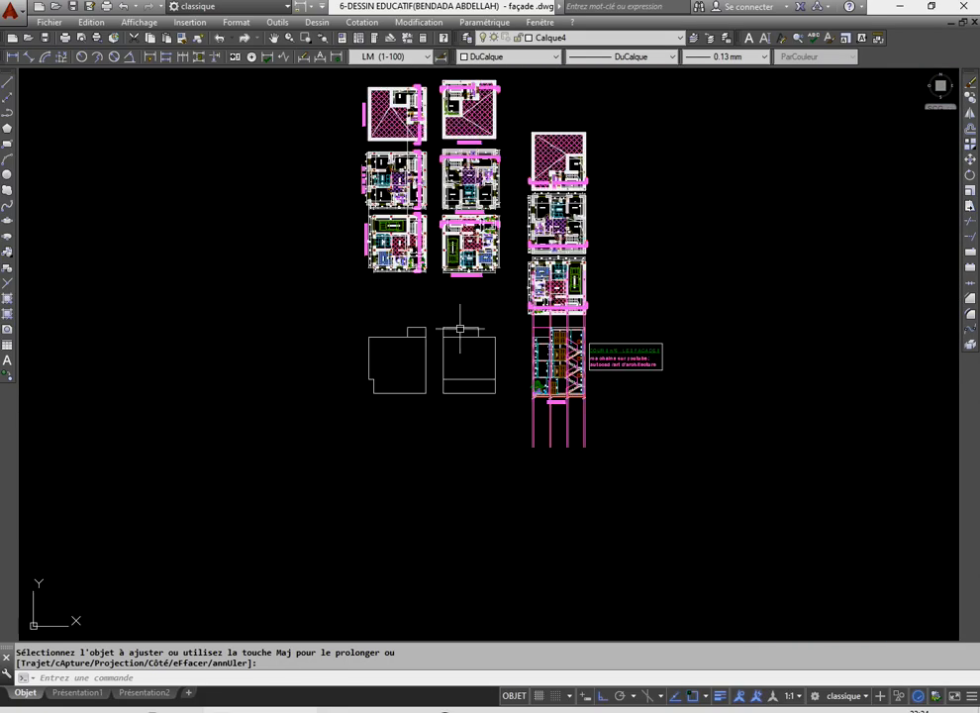
- Draw a vertical projection line from the outer jamb of the corner bedroom window in the upright 1er et 2me ETAGE plan to below the façade
click(8, 85)
scroll(391, 238, up, 8)
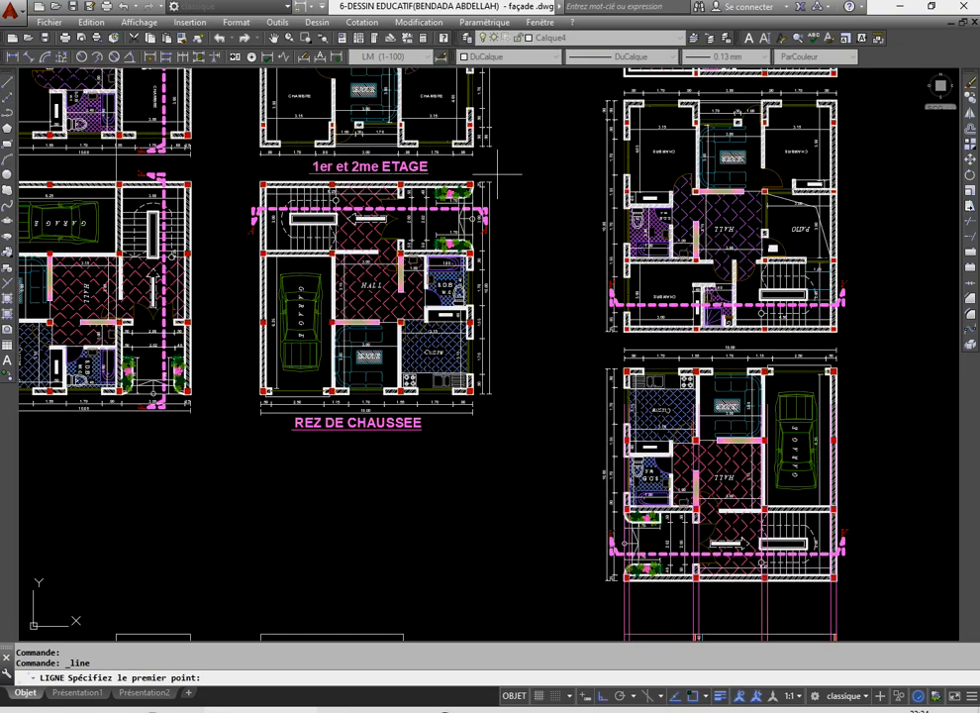
scroll(446, 144, up, 4)
click(485, 156)
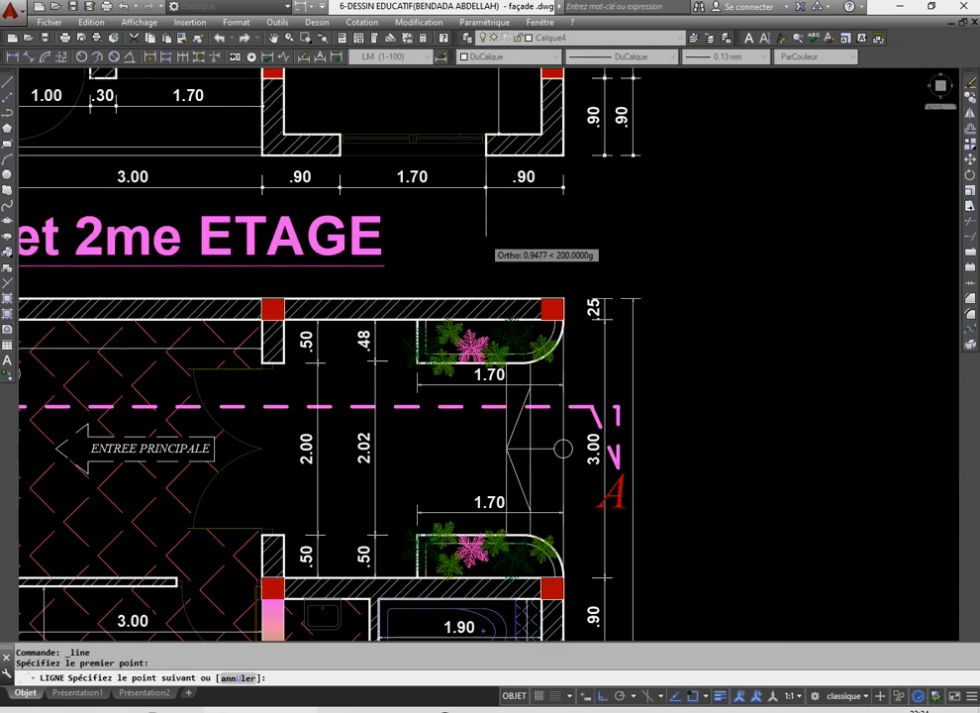
scroll(476, 297, down, 6)
scroll(465, 351, up, 4)
scroll(493, 295, up, 4)
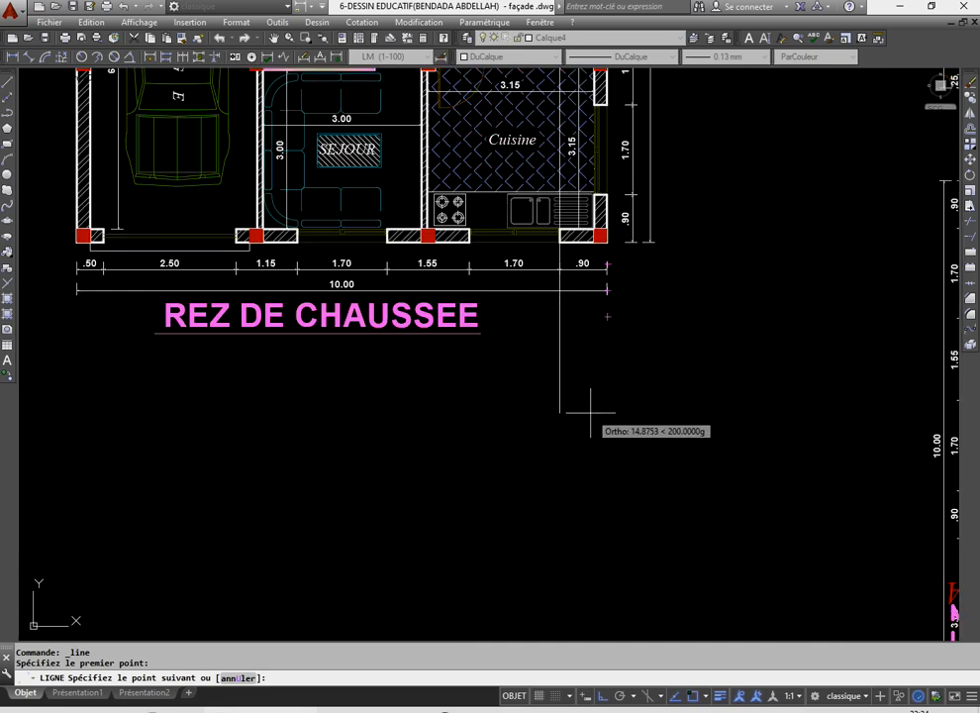
scroll(511, 252, down, 4)
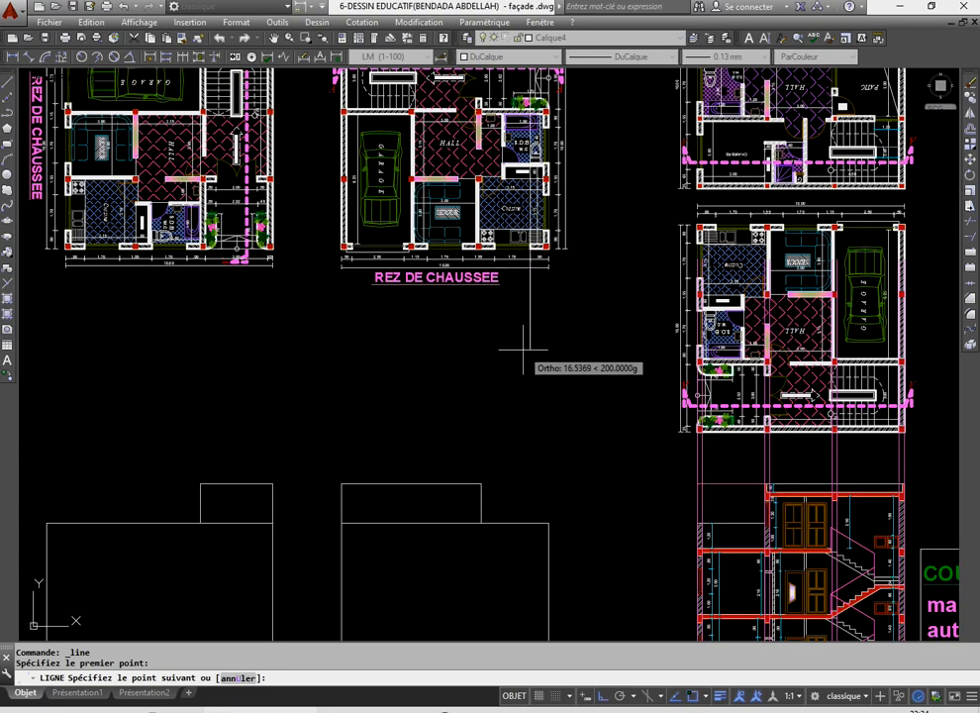
key(F8)
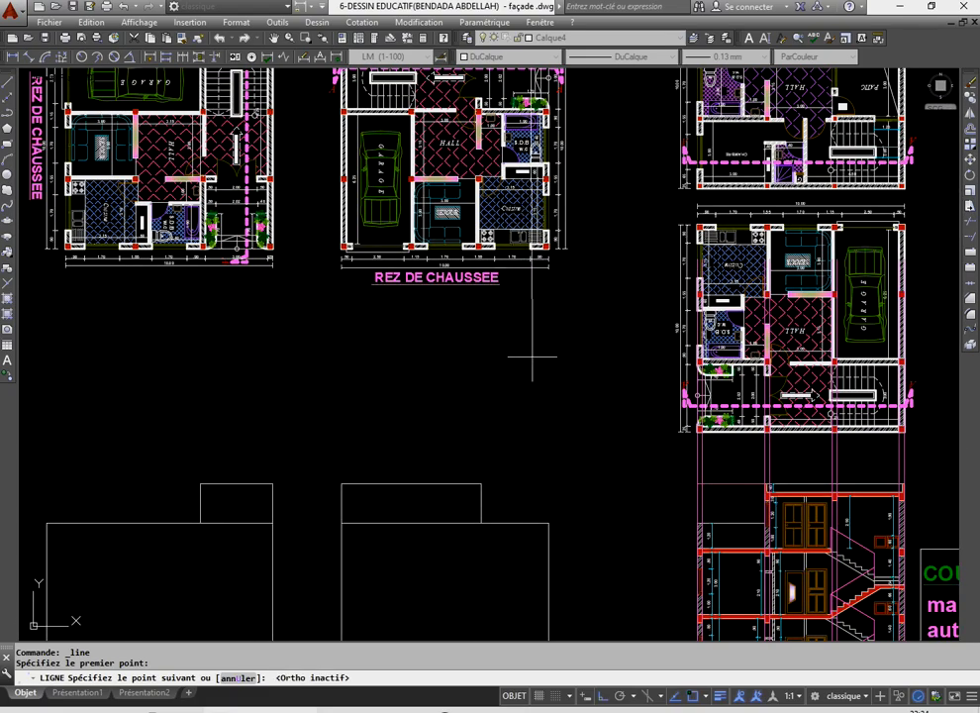
key(F8)
scroll(531, 358, down, 6)
scroll(528, 476, up, 6)
click(552, 468)
right_click(488, 350)
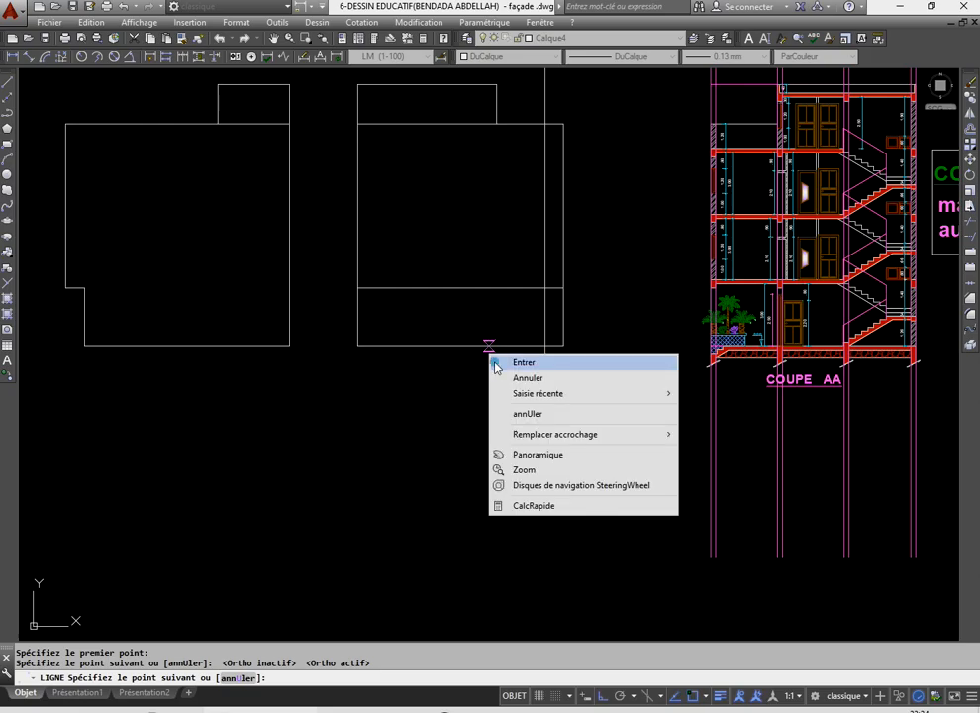
click(515, 363)
- Copy the vertical projection line from the bedroom window's outer jamb to its inner jamb
scroll(518, 454, down, 6)
scroll(537, 357, up, 6)
click(536, 336)
click(483, 300)
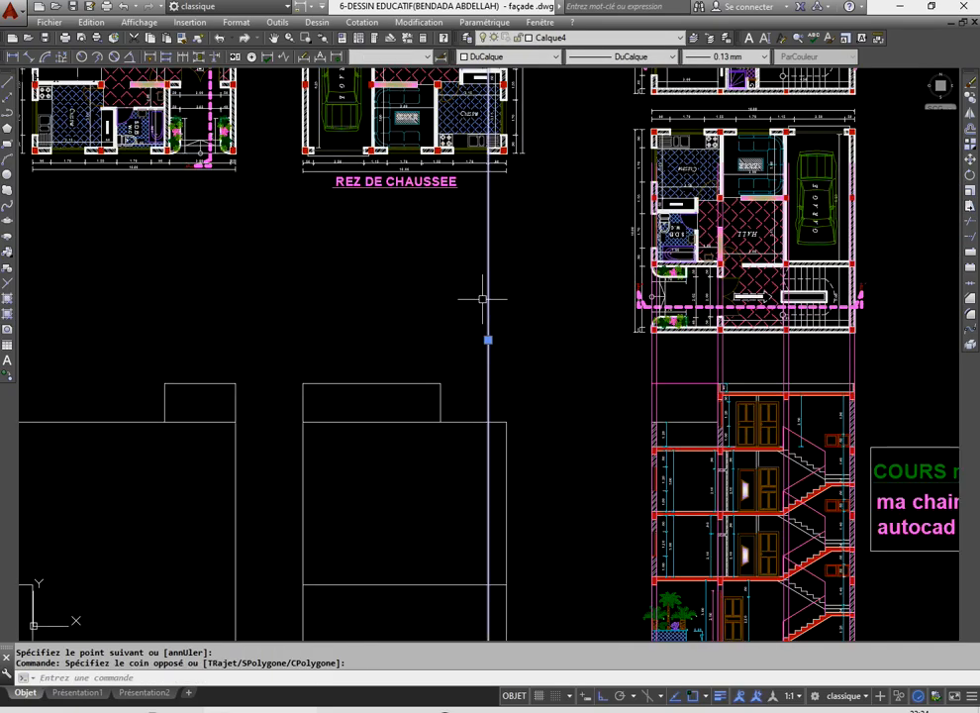
click(971, 99)
scroll(494, 337, down, 3)
scroll(494, 337, up, 8)
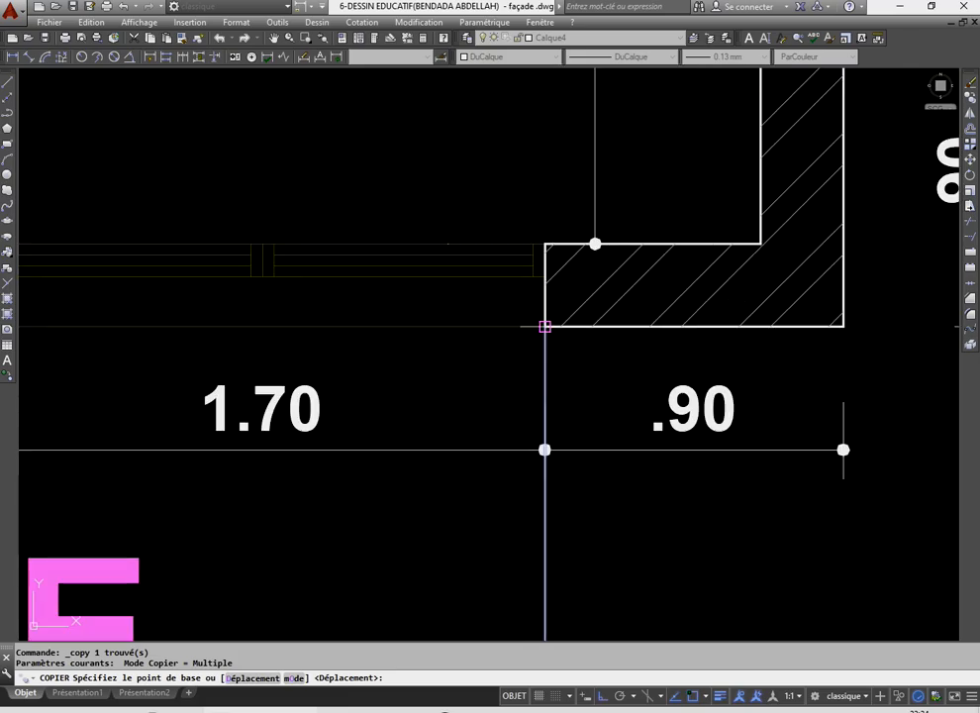
click(545, 326)
scroll(606, 252, down, 4)
scroll(420, 266, up, 4)
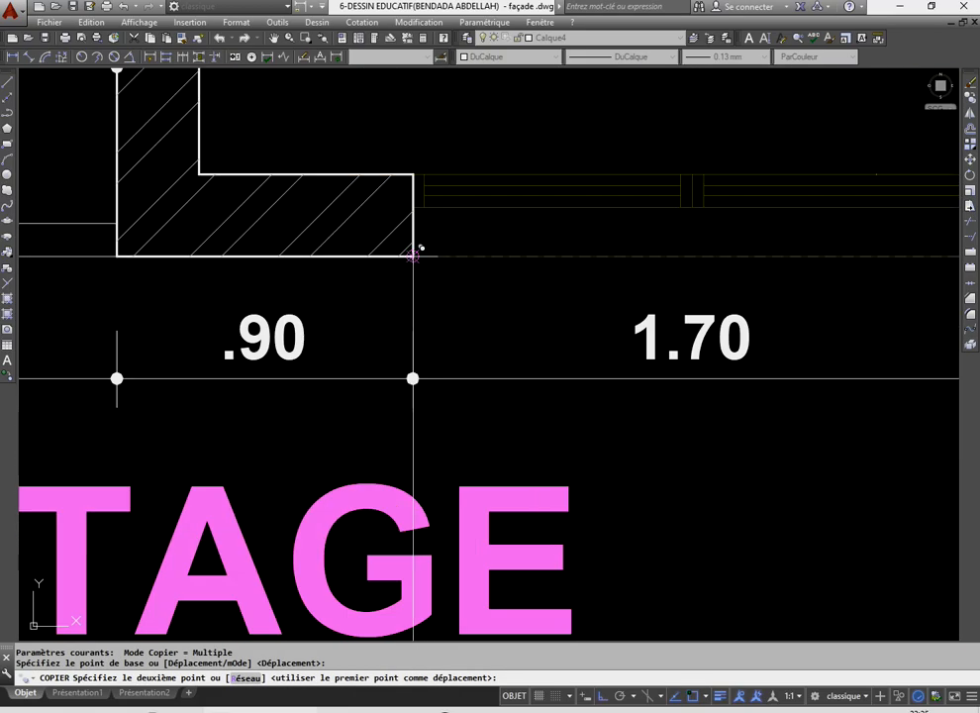
click(413, 255)
key(Return)
- Draw a horizontal line from the sill of the second-floor window in COUPE AA across the window's projection lines on the façade
scroll(482, 265, down, 5)
scroll(478, 255, up, 8)
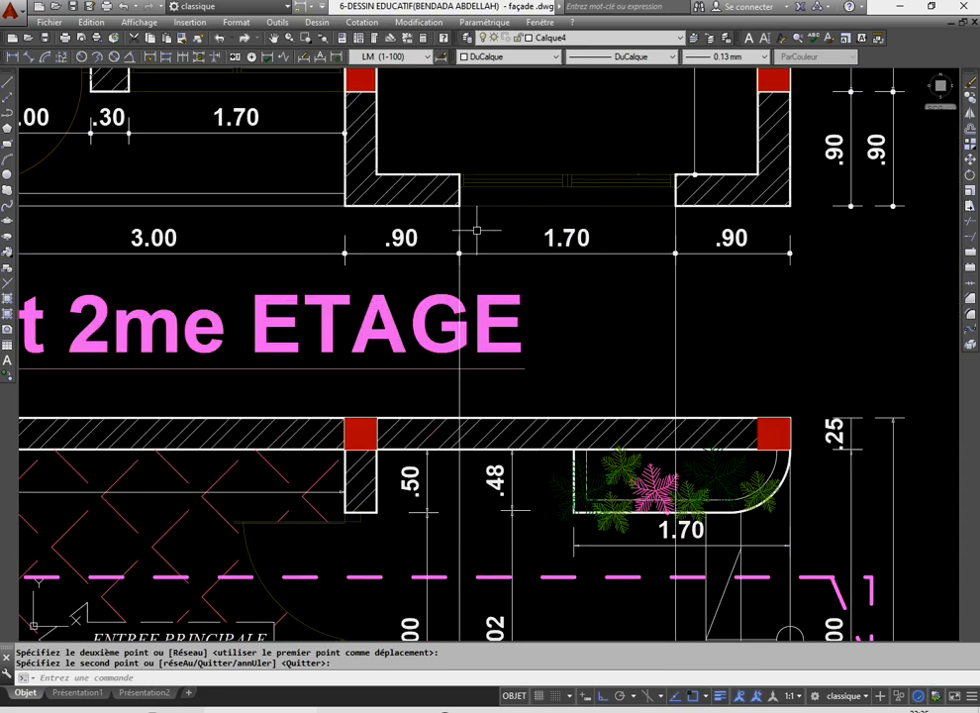
scroll(581, 250, down, 10)
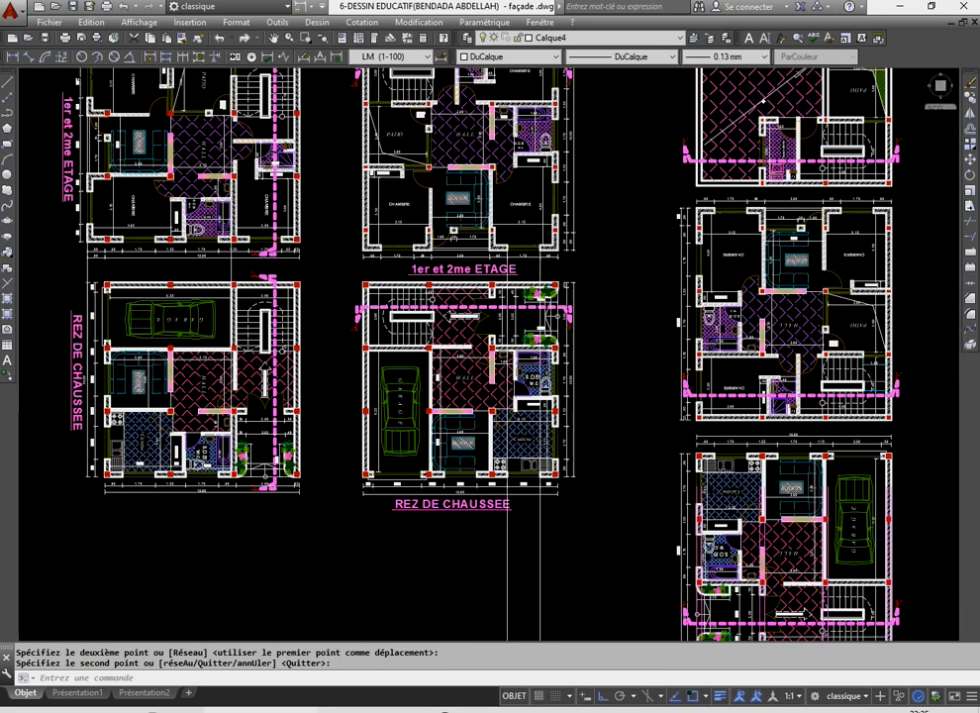
scroll(503, 406, up, 4)
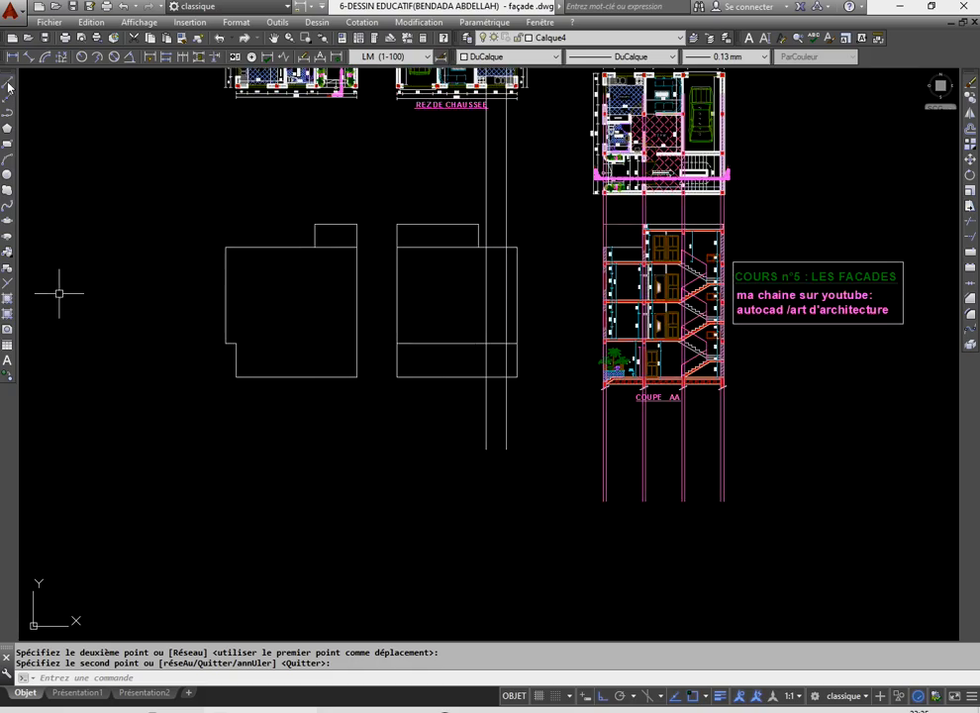
click(8, 83)
scroll(517, 354, up, 5)
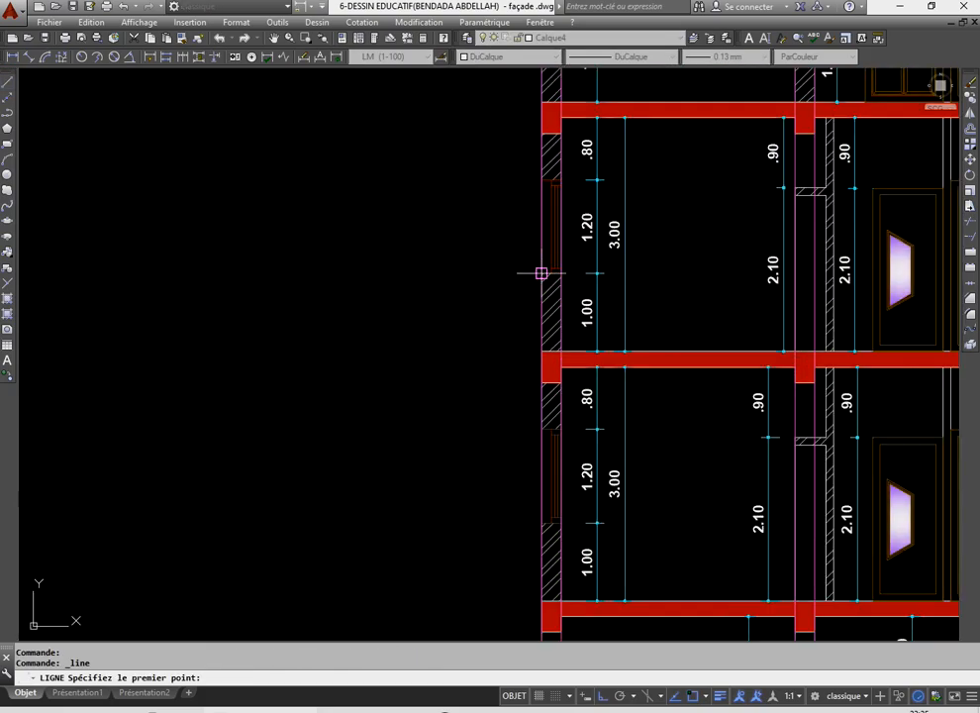
click(542, 272)
scroll(543, 277, down, 5)
right_click(336, 253)
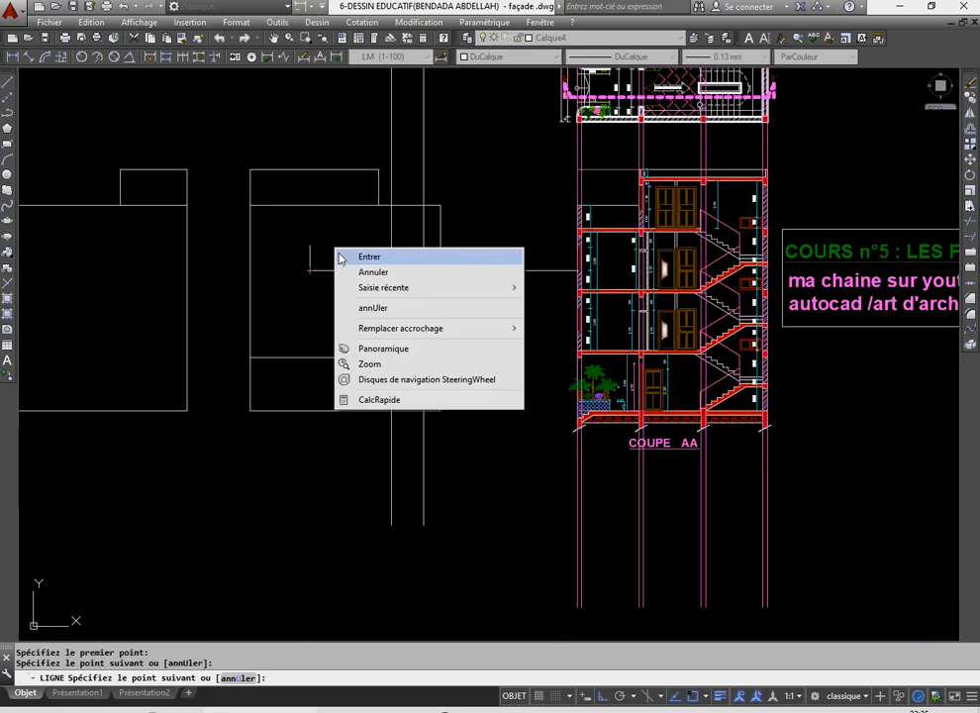
click(340, 258)
- Draw a horizontal line from the head of the second-floor window in COUPE AA across the window's projection lines on the façade
right_click(456, 176)
click(469, 187)
scroll(580, 254, up, 6)
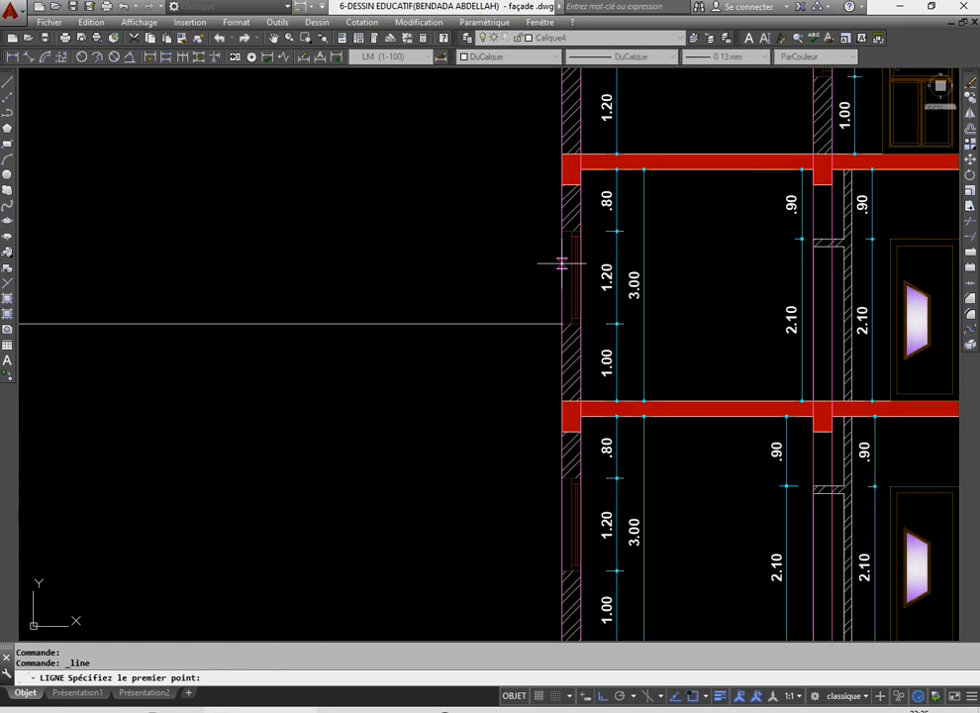
click(560, 277)
scroll(560, 278, down, 2)
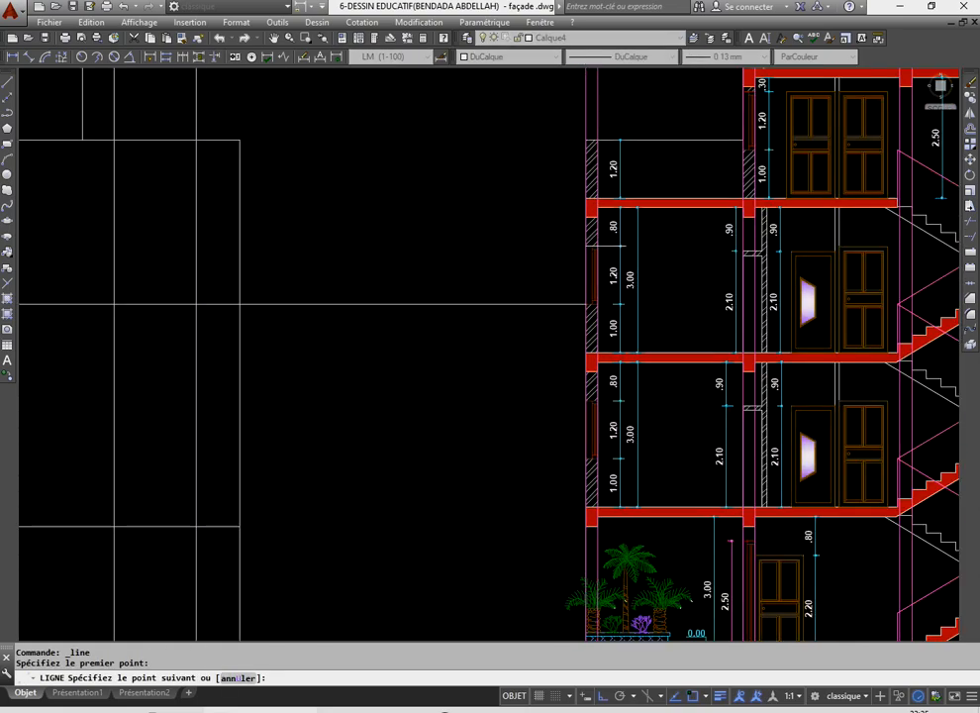
scroll(261, 215, up, 2)
right_click(260, 215)
click(306, 225)
scroll(409, 319, down, 3)
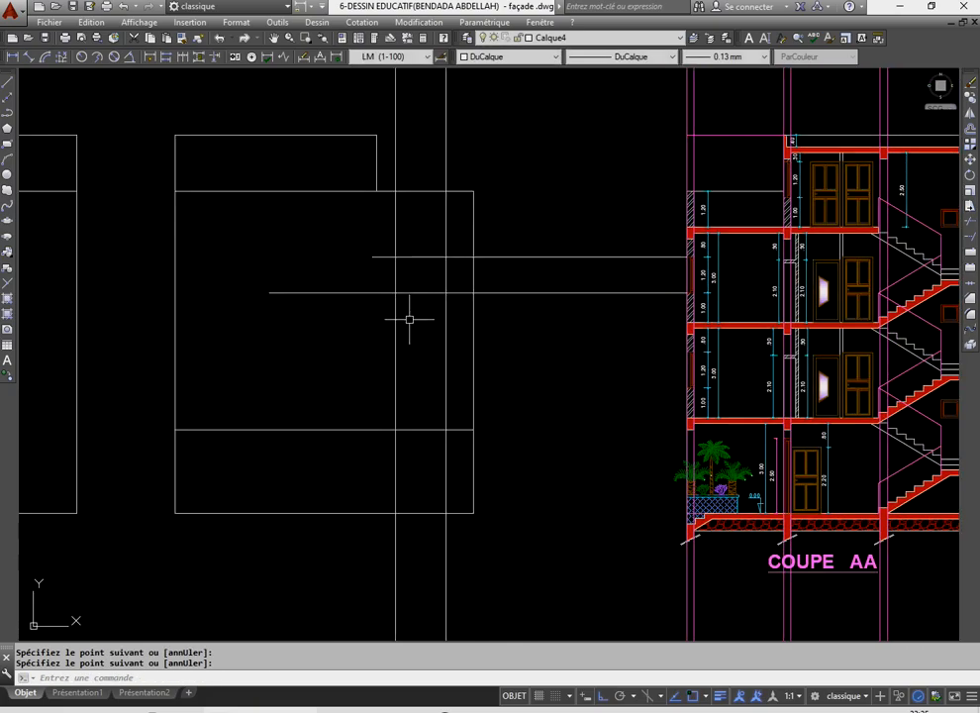
- Draw the second-floor window as a rectangle between the crossing projection lines and set its colour to Magenta
click(7, 144)
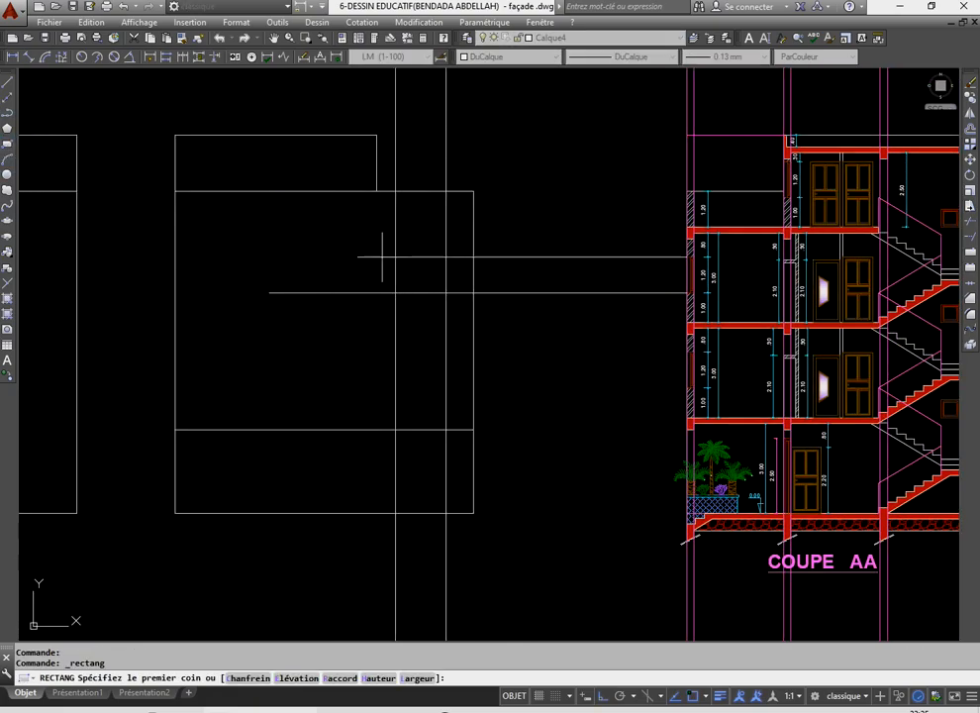
scroll(382, 255, up, 3)
click(378, 153)
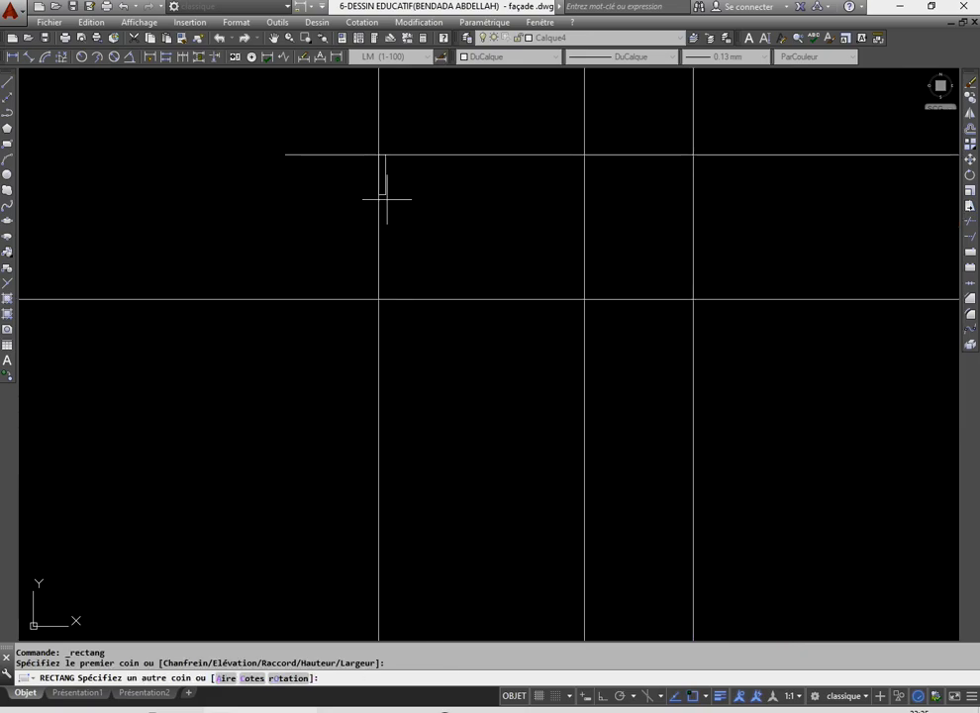
click(584, 299)
click(355, 139)
click(633, 372)
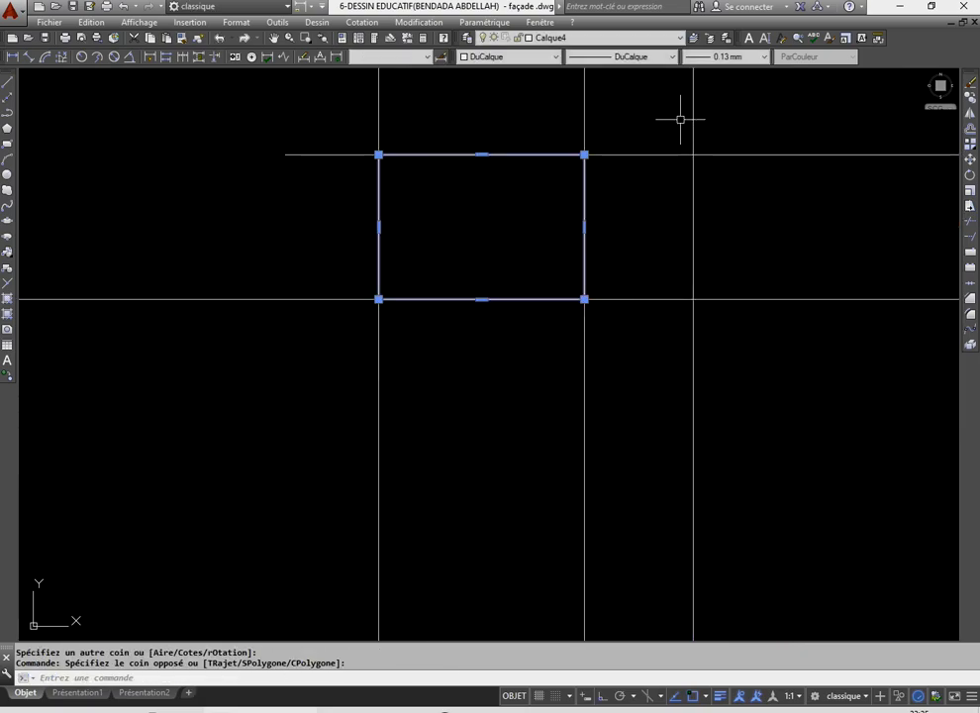
click(508, 56)
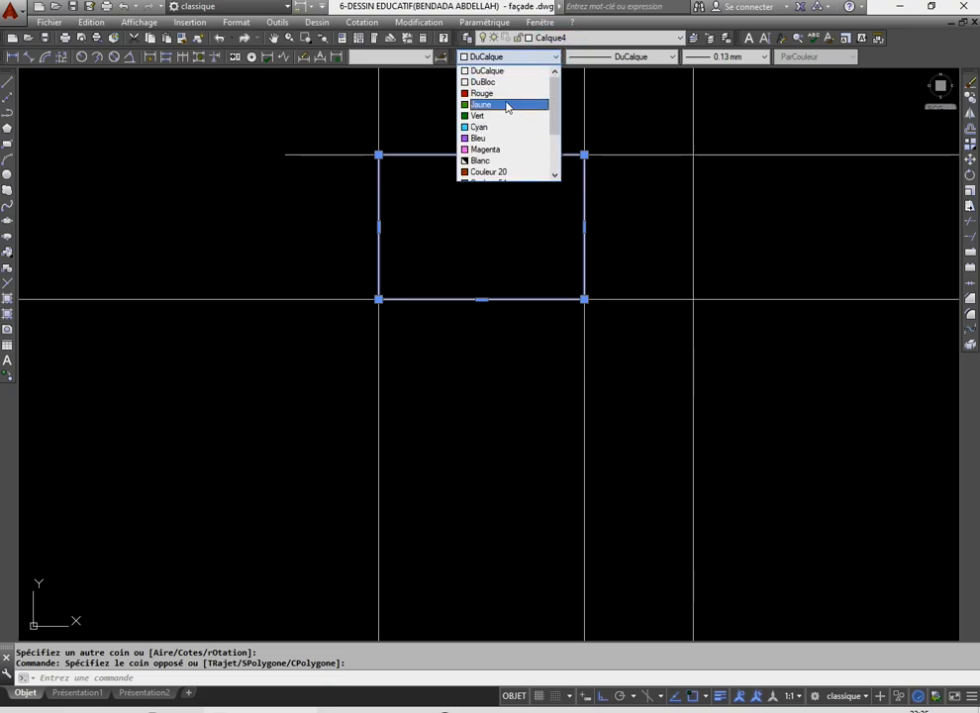
click(486, 149)
key(Escape)
- Examine the façade window's position against the floor plans and COUPE AA
scroll(494, 252, down, 2)
scroll(499, 269, down, 4)
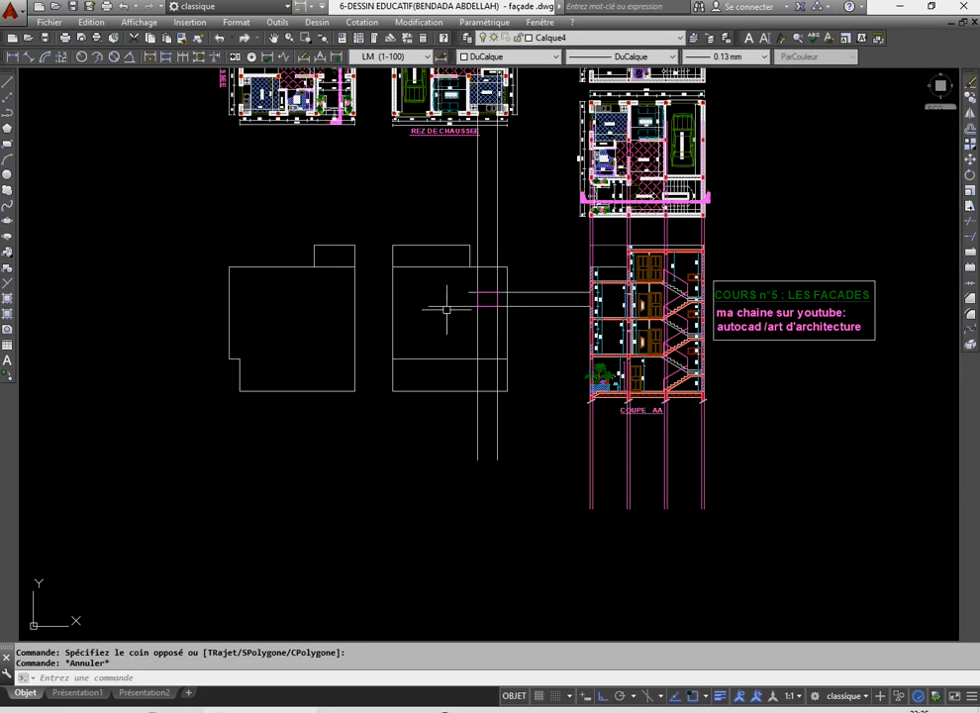
scroll(451, 295, up, 2)
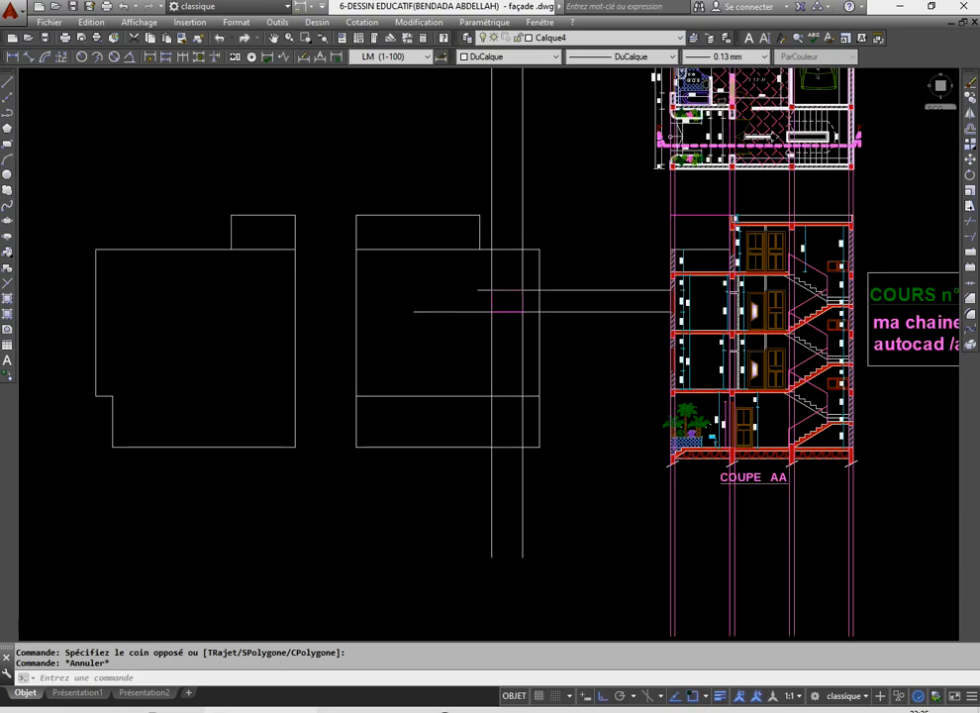
scroll(527, 300, down, 2)
scroll(551, 364, up, 2)
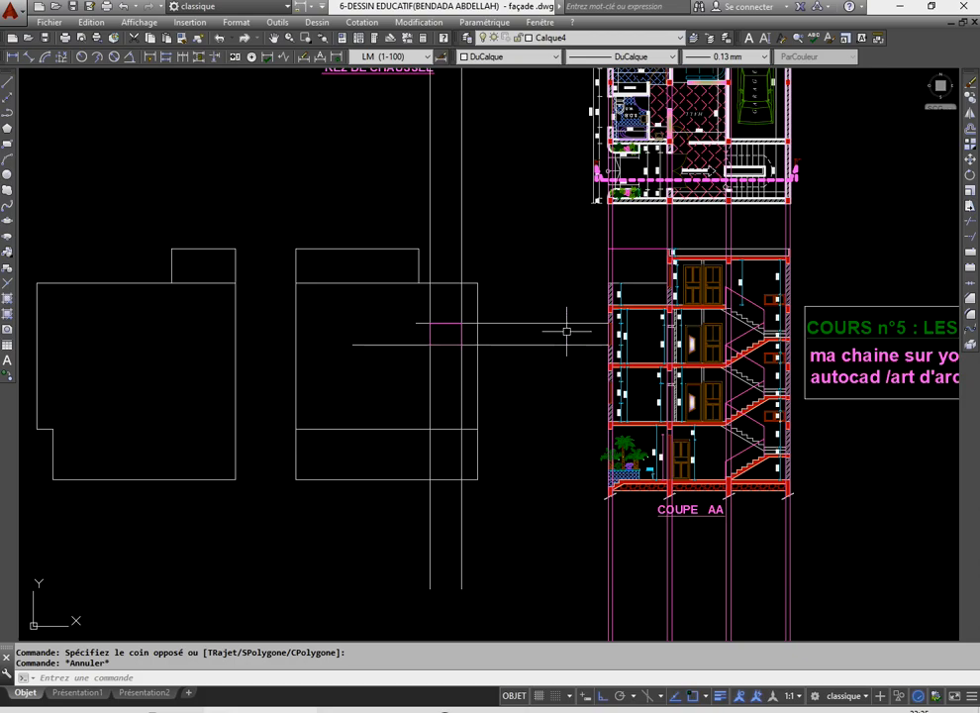
scroll(485, 307, down, 4)
scroll(477, 295, up, 2)
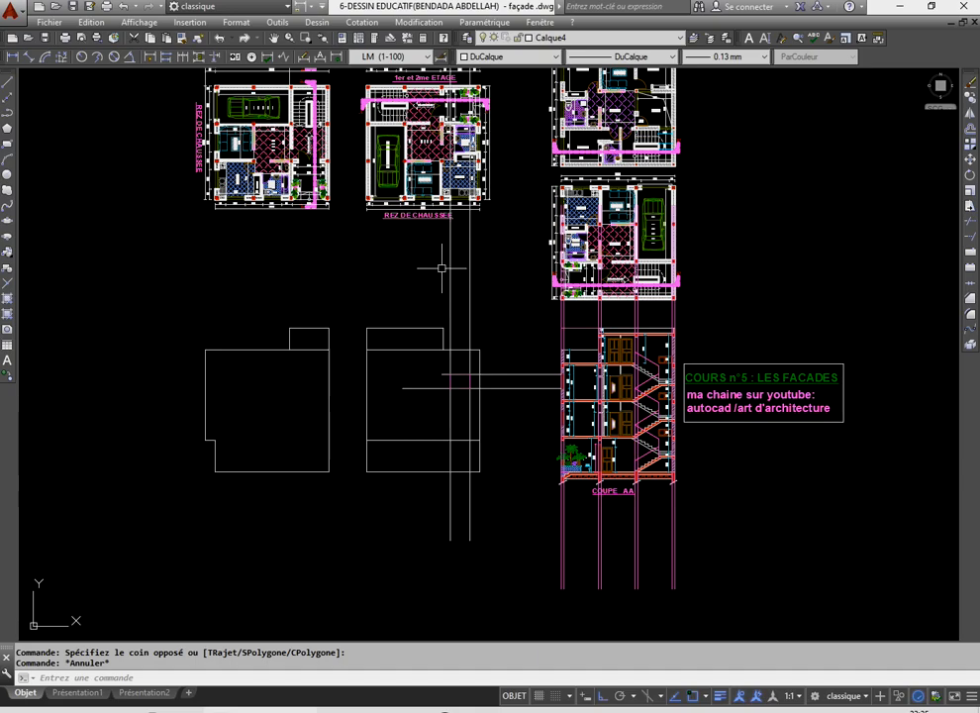
- Delete the window's two vertical and two horizontal projection lines crossing the façade
scroll(461, 385, up, 6)
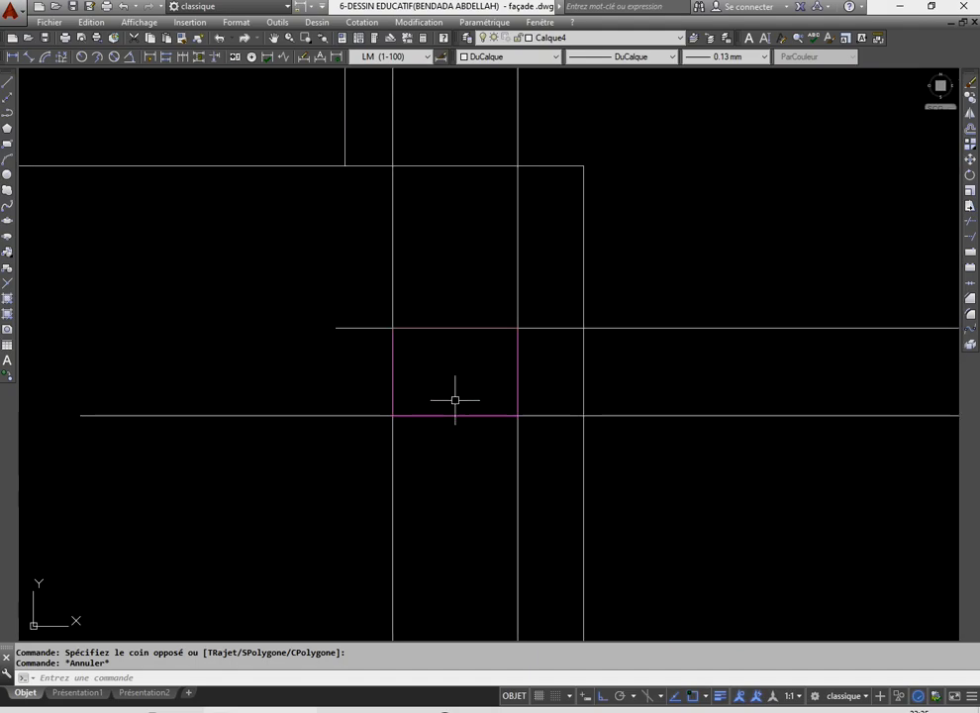
scroll(433, 409, down, 5)
click(525, 409)
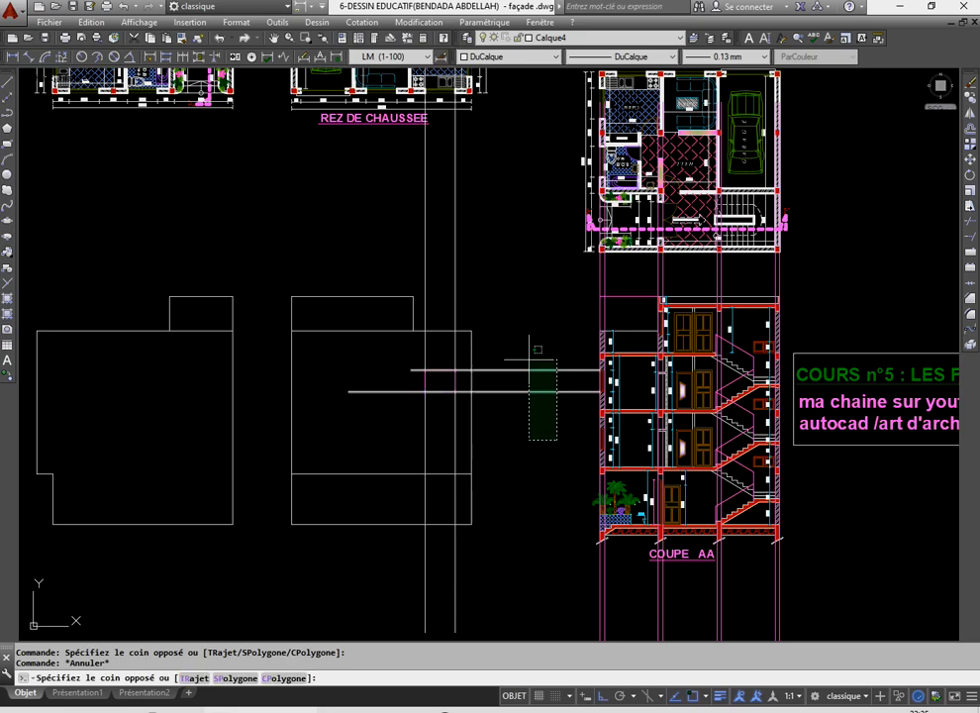
click(507, 291)
click(503, 262)
click(400, 212)
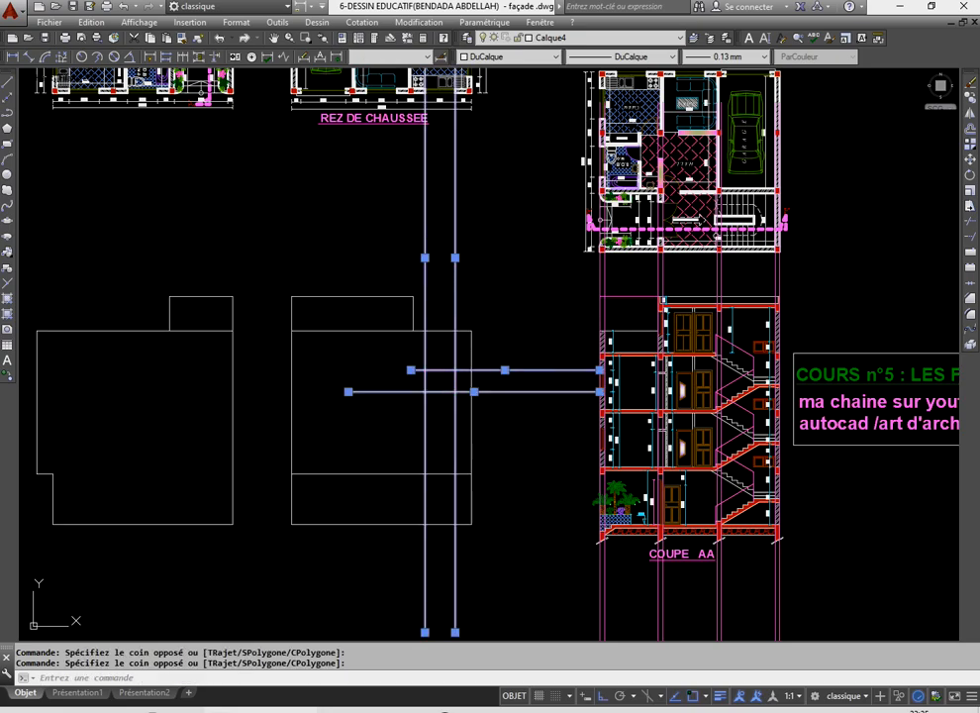
key(Delete)
- Copy the façade's second-floor window to the opposite bedroom's opening, using the two windows' matching jamb corners in the 1er et 2me ETAGE plan as reference points
scroll(409, 395, up, 3)
click(481, 384)
click(418, 329)
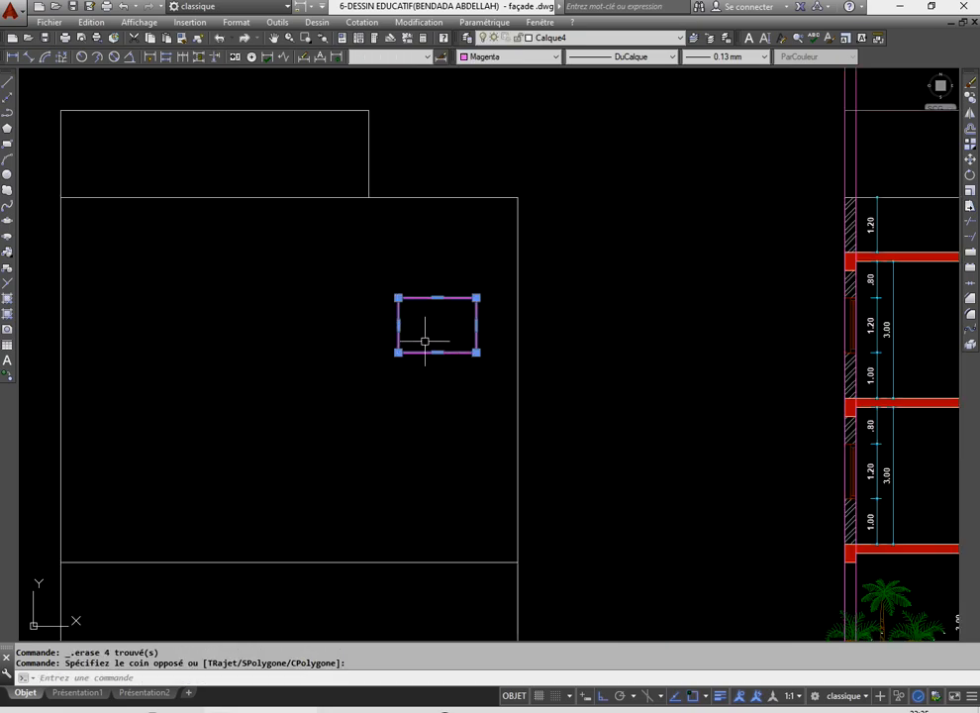
click(971, 100)
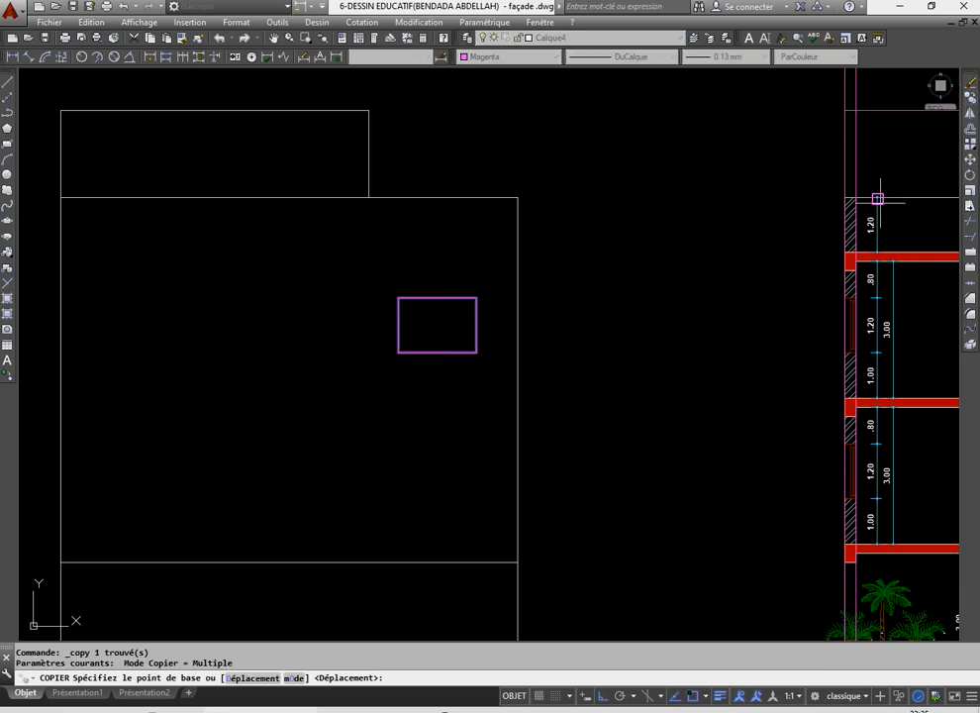
scroll(480, 367, down, 10)
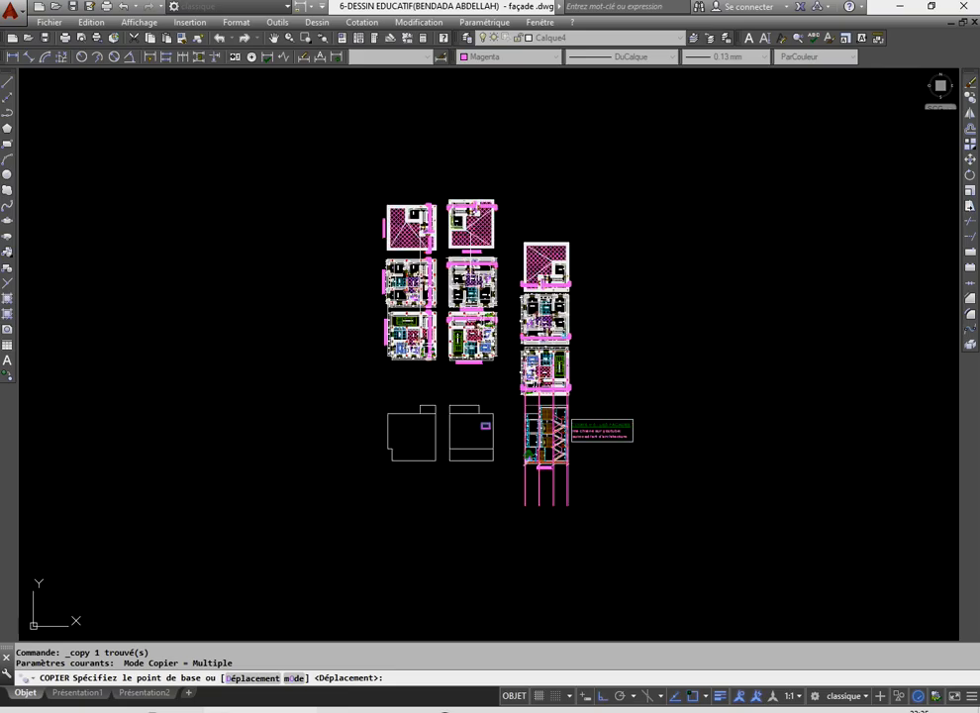
scroll(500, 332, up, 10)
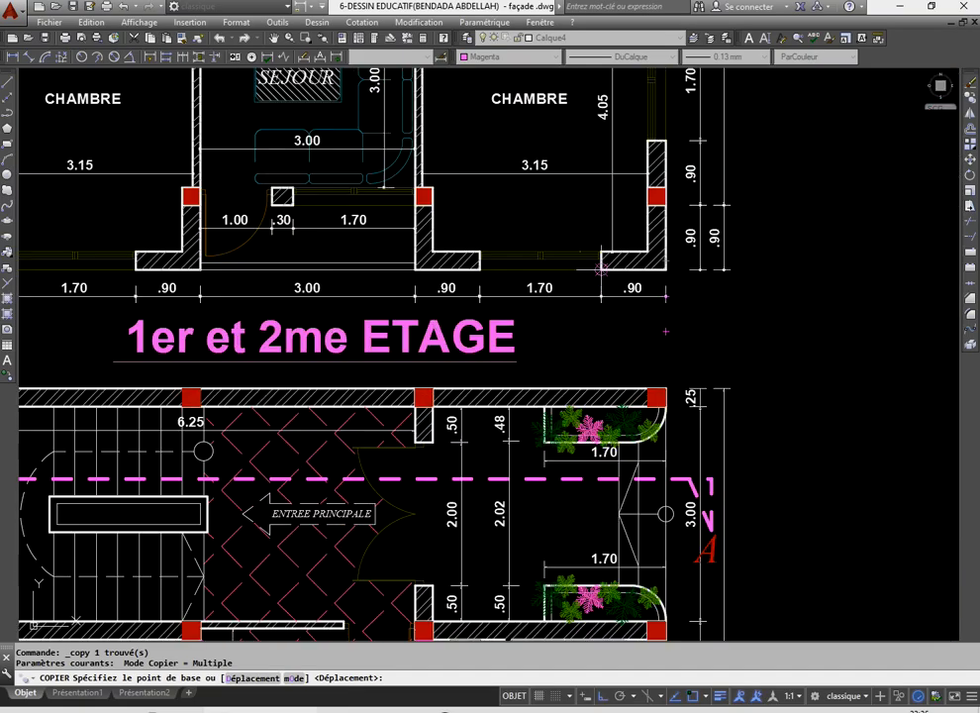
click(601, 268)
scroll(601, 269, down, 6)
scroll(474, 281, up, 6)
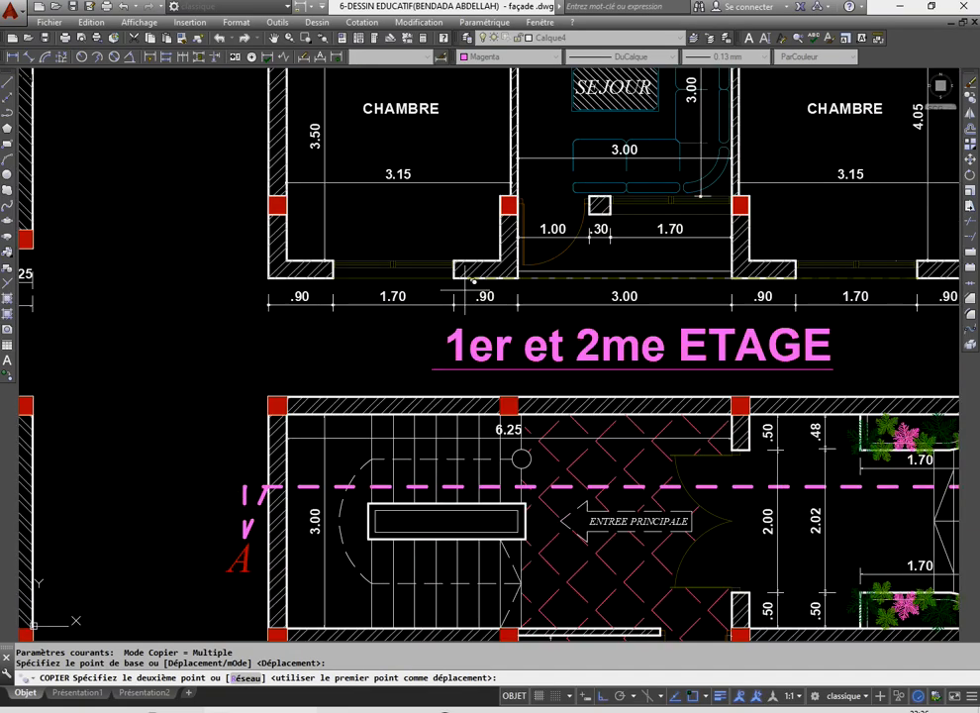
right_click(407, 206)
click(418, 217)
- Copy both second-floor façade windows down to the first floor, using the window head corners of the two storeys in COUPE AA as reference points
scroll(418, 216, down, 10)
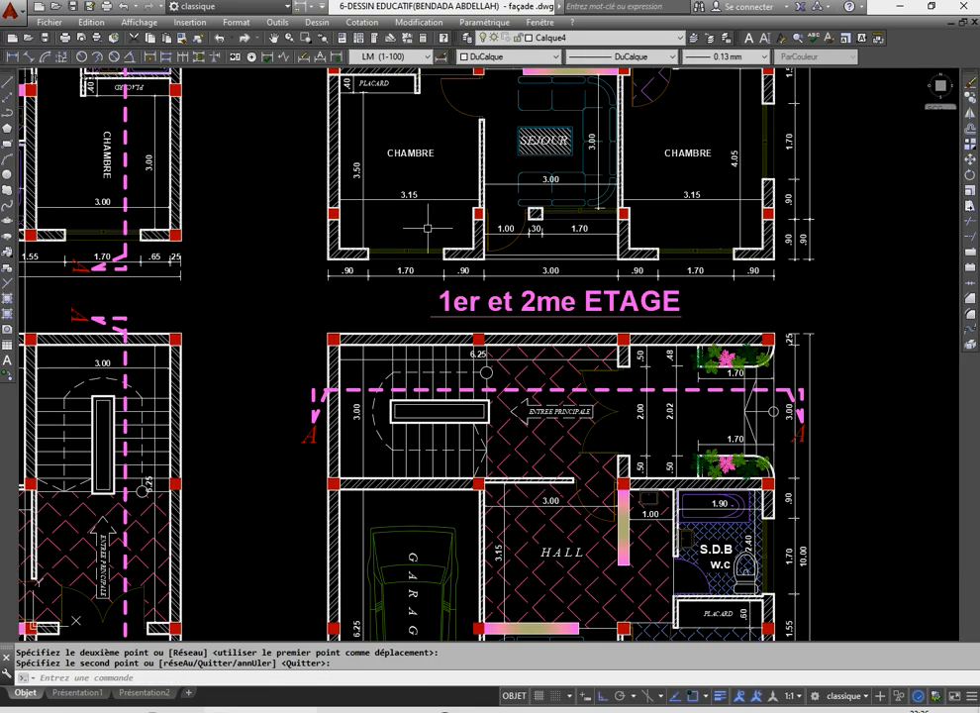
scroll(462, 447, up, 6)
scroll(453, 305, down, 4)
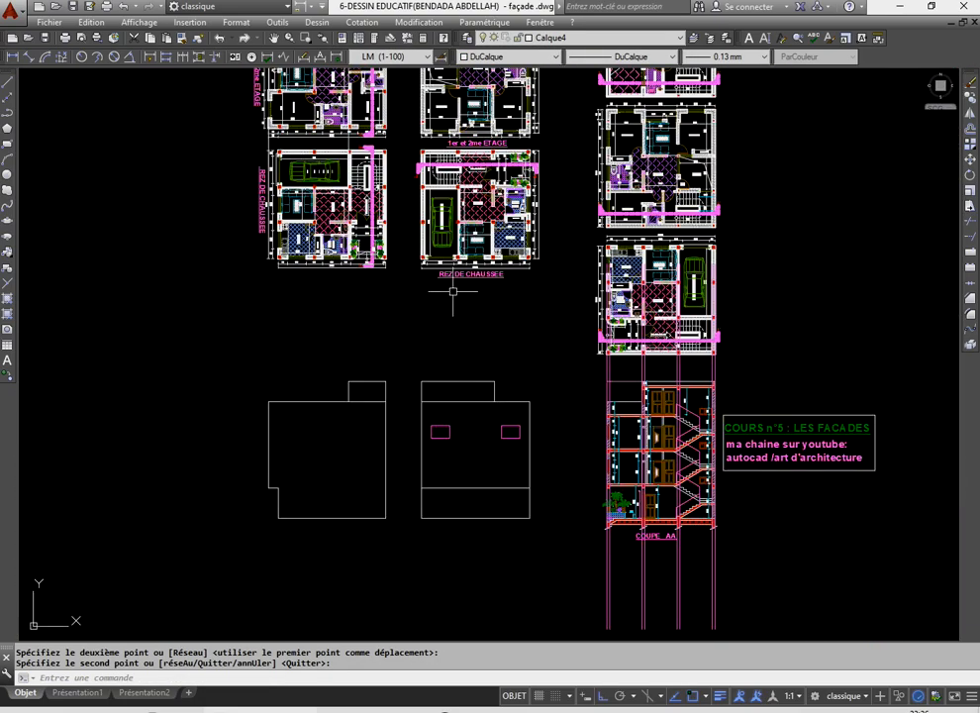
scroll(468, 86, up, 4)
scroll(481, 180, down, 6)
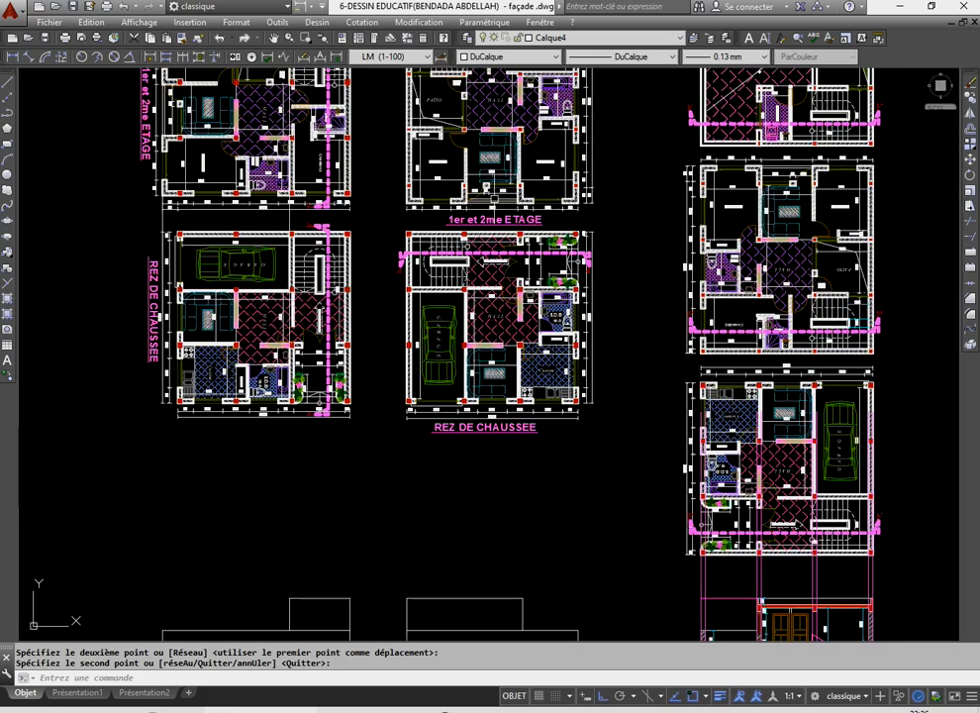
scroll(483, 391, up, 6)
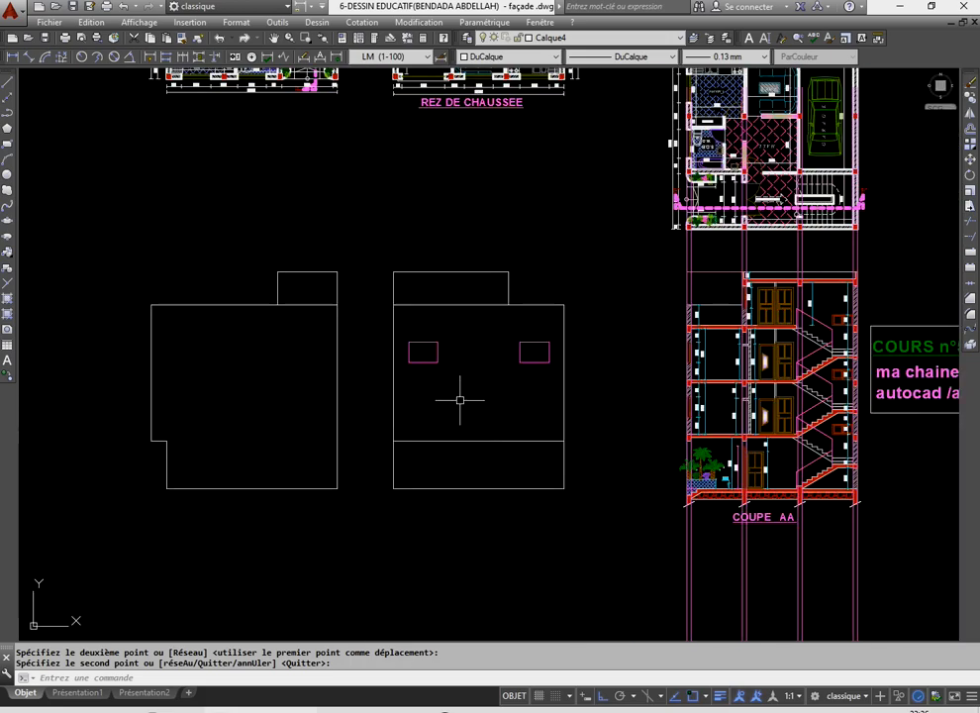
click(379, 308)
click(640, 397)
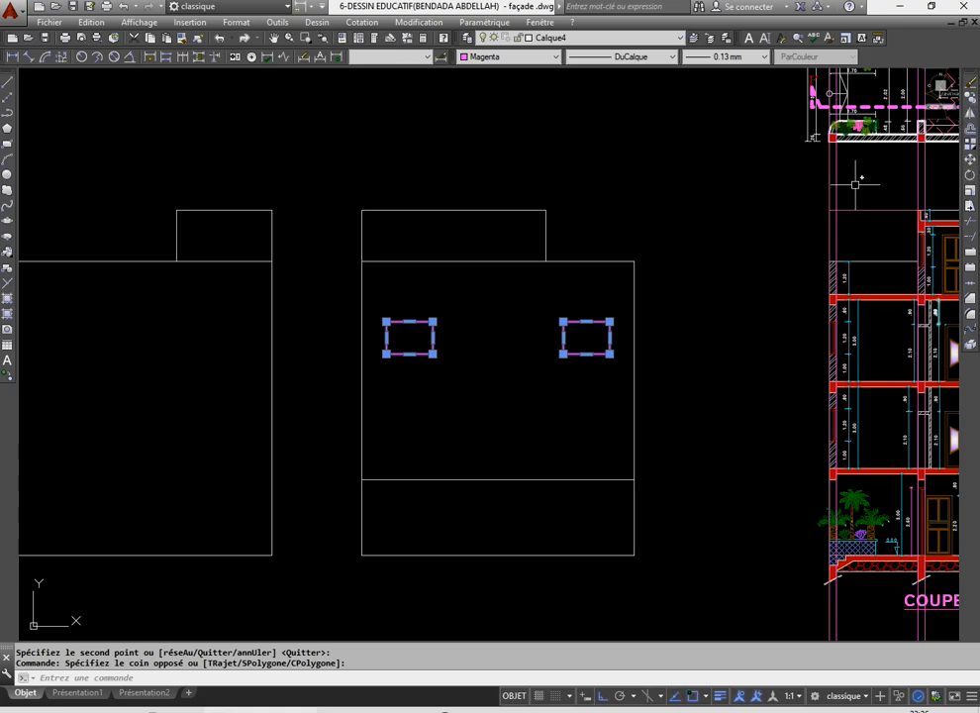
click(971, 97)
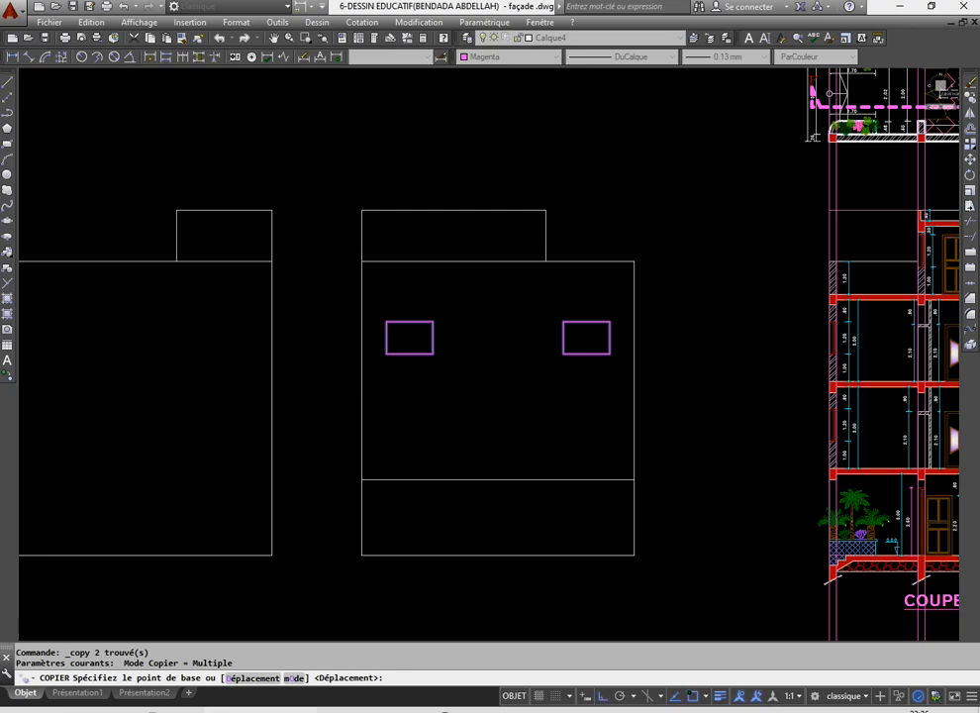
scroll(864, 369, up, 4)
click(799, 246)
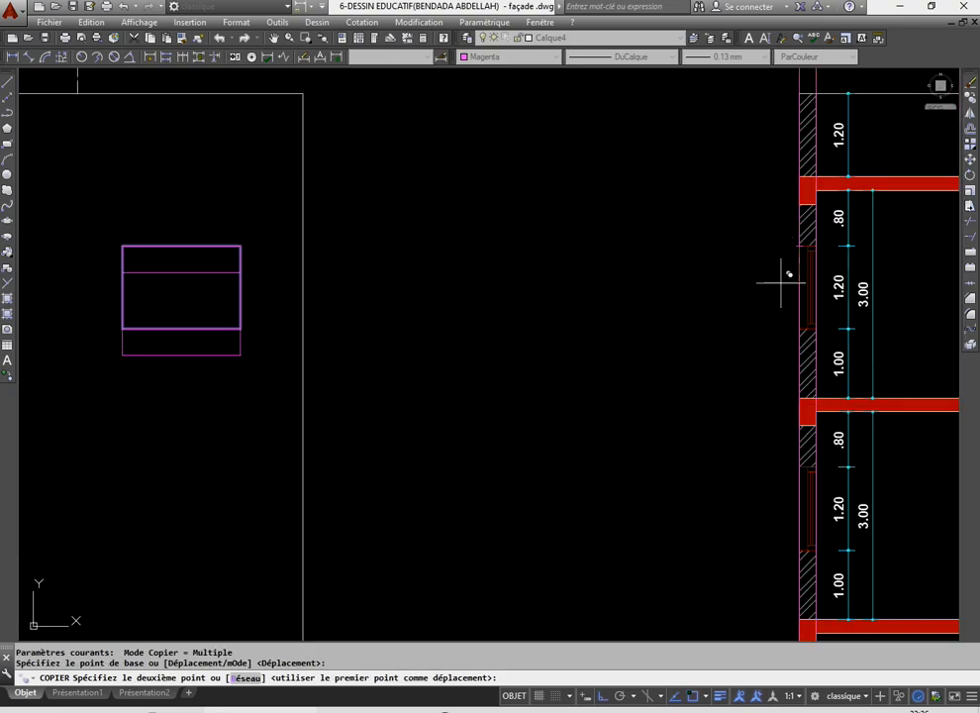
click(799, 467)
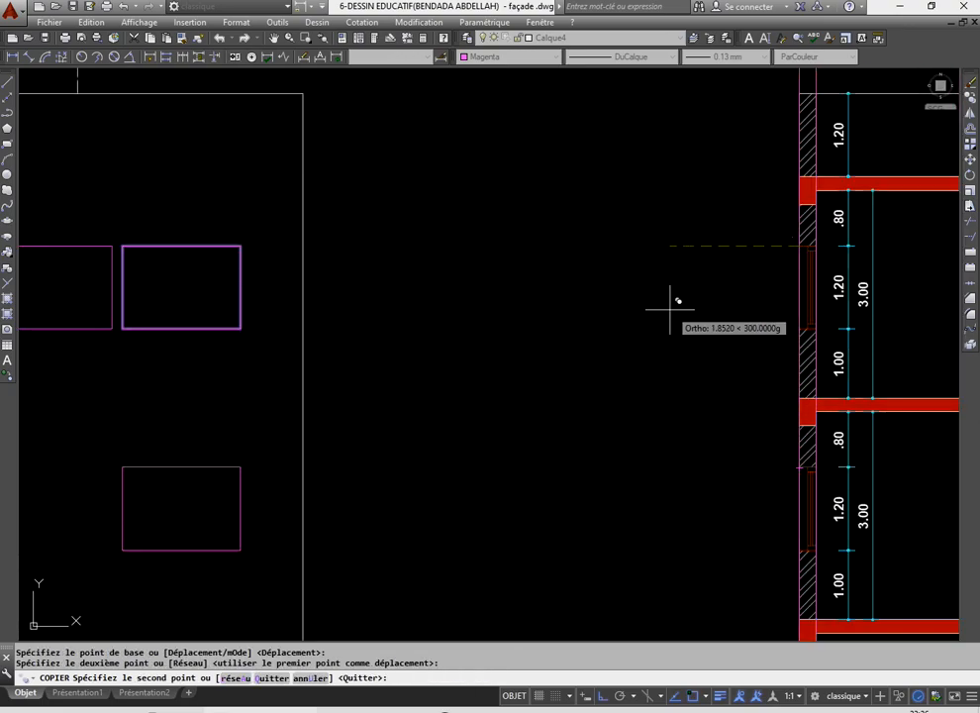
right_click(667, 313)
- Examine the openings along the REZ DE CHAUSSEE plan's façade wall against the façade drawn so far
scroll(667, 317, down, 3)
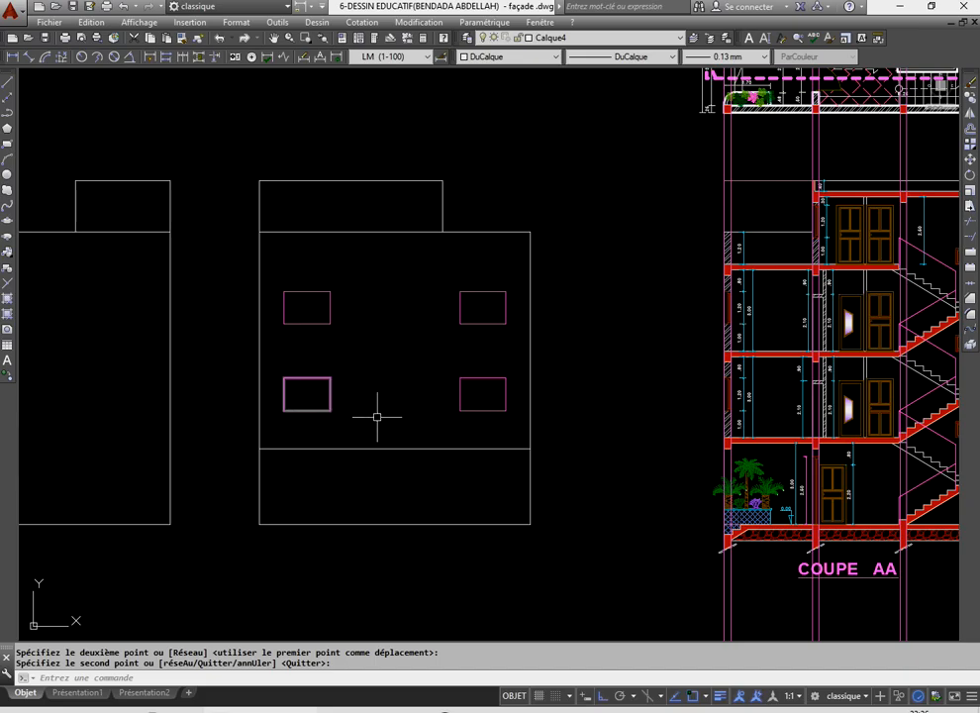
scroll(485, 416, down, 5)
scroll(378, 389, up, 3)
scroll(379, 389, down, 4)
scroll(452, 405, up, 3)
scroll(466, 402, down, 2)
scroll(432, 272, up, 6)
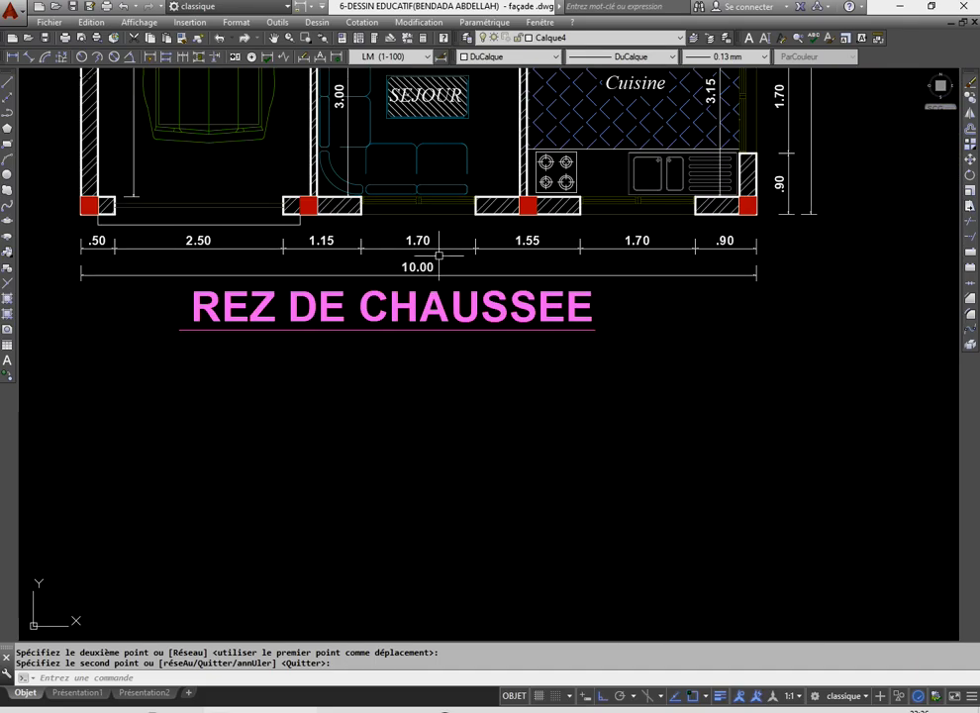
scroll(463, 326, down, 5)
click(7, 79)
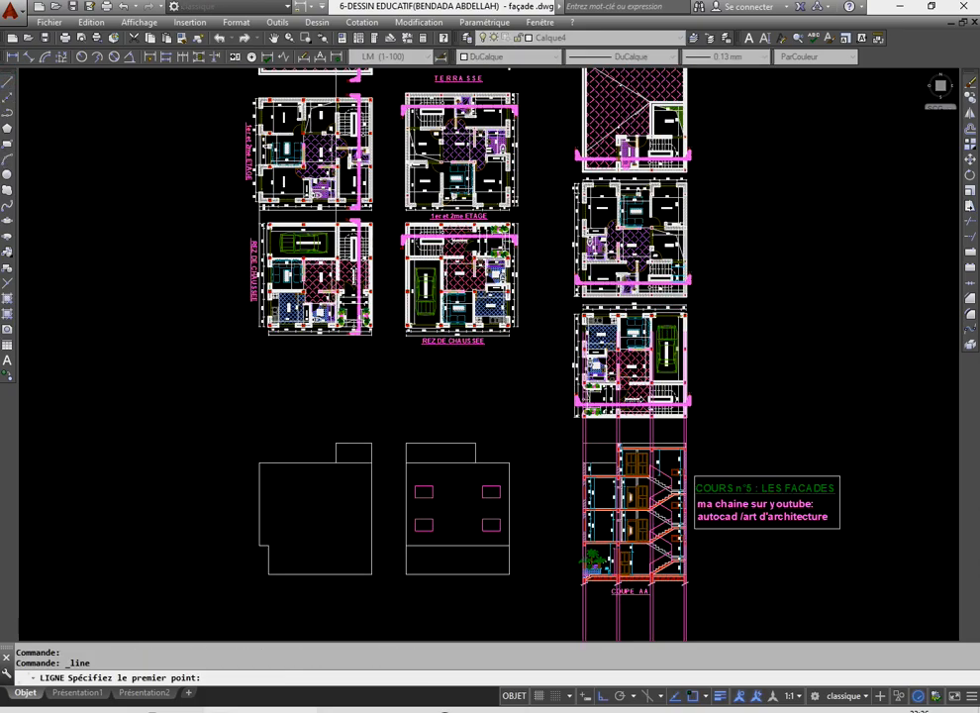
scroll(483, 206, up, 8)
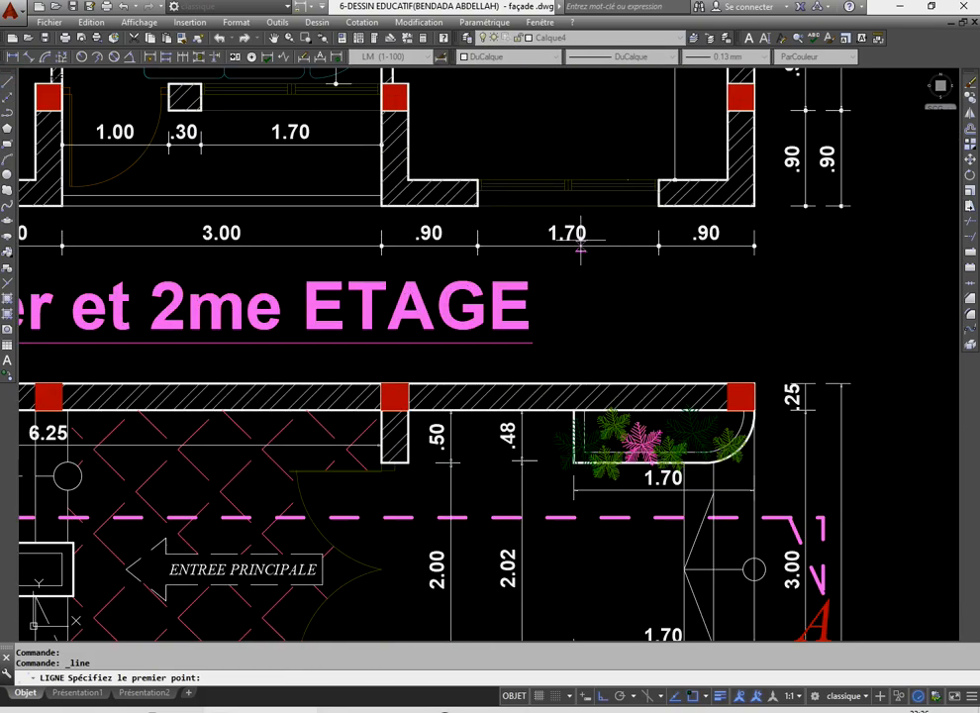
scroll(659, 205, down, 4)
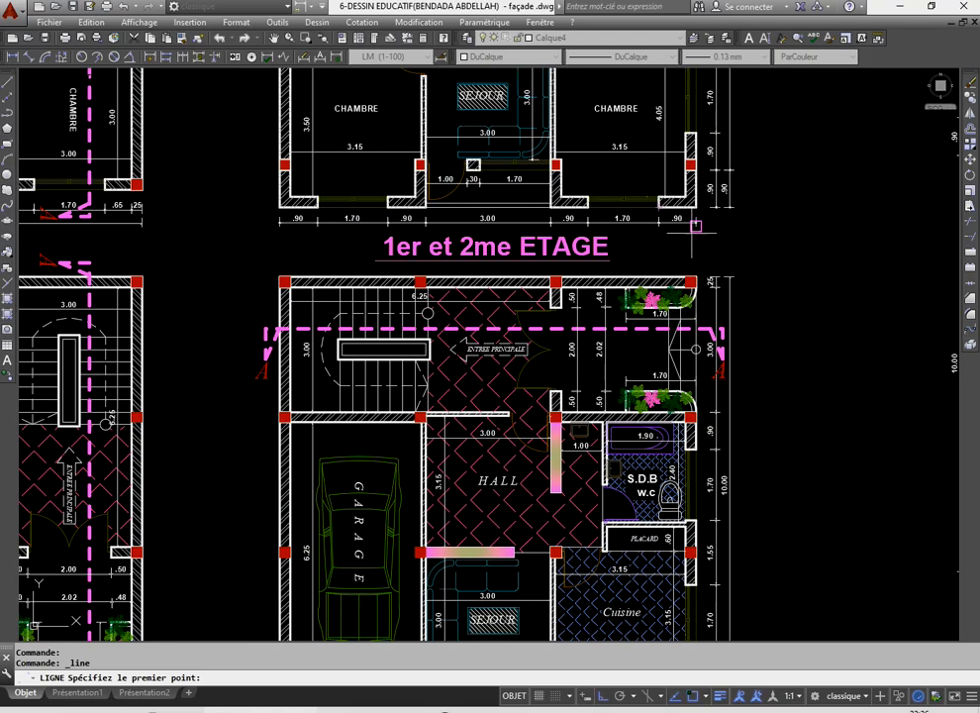
scroll(581, 436, down, 2)
scroll(579, 347, up, 6)
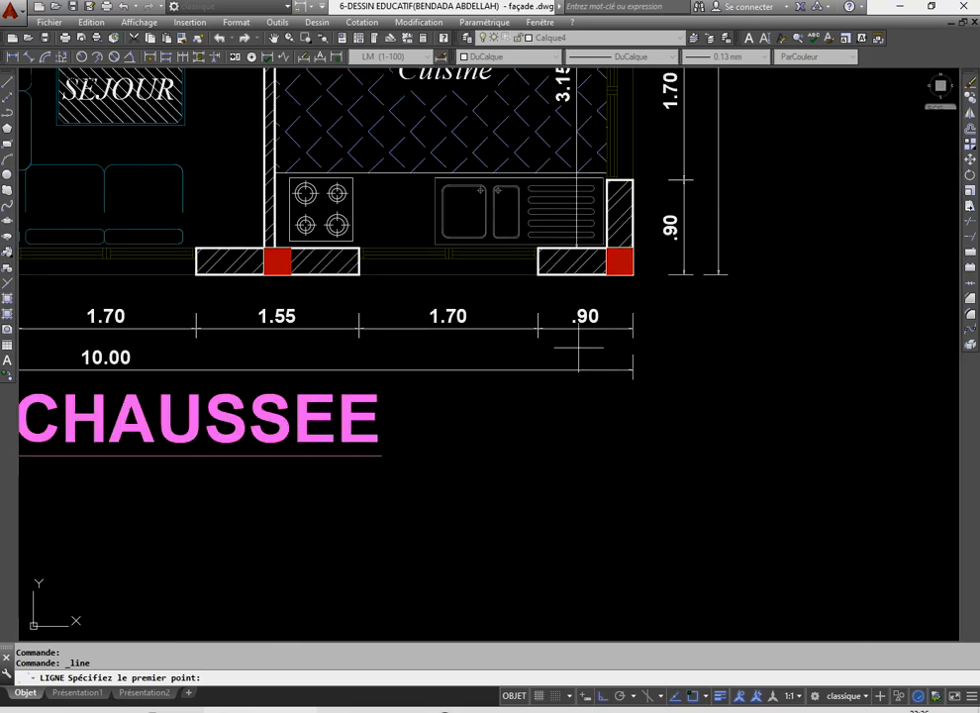
key(Escape)
- Compare the kitchen window's position in the REZ DE CHAUSSEE plan with the bedroom window above it in the 1er et 2me ETAGE plan
scroll(532, 344, down, 8)
scroll(504, 316, up, 2)
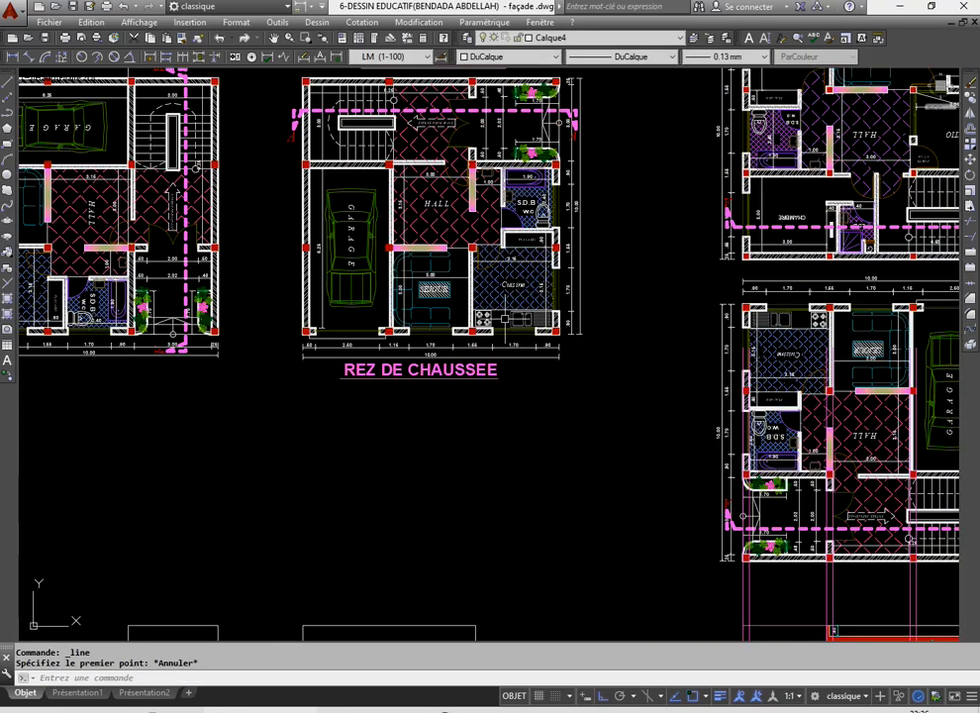
scroll(519, 286, down, 4)
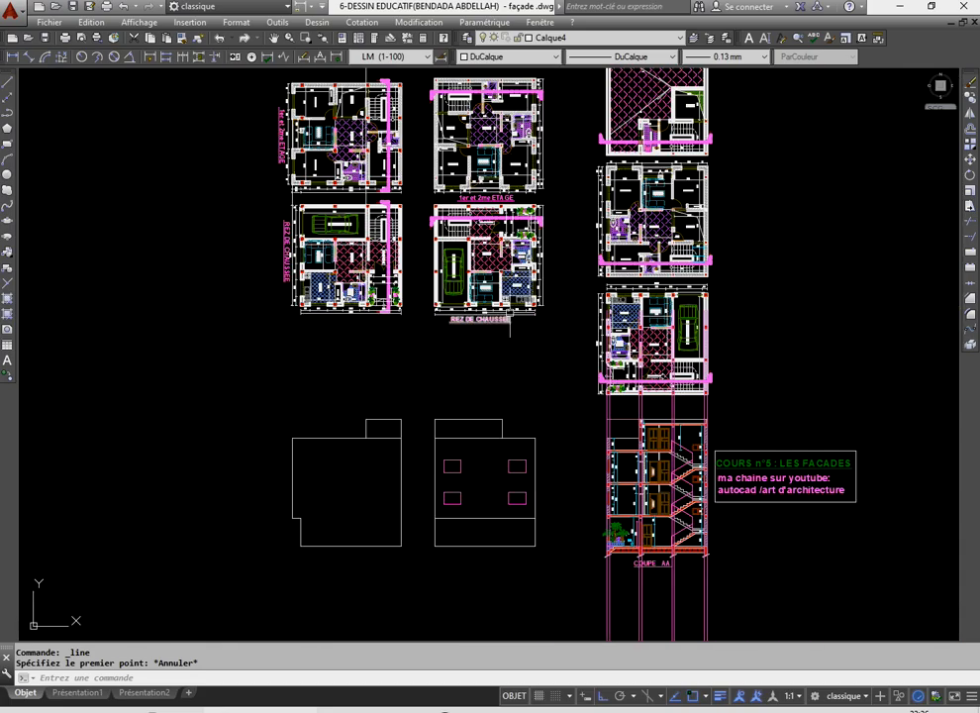
scroll(399, 216, up, 2)
scroll(399, 216, up, 3)
scroll(399, 208, down, 3)
scroll(403, 173, up, 2)
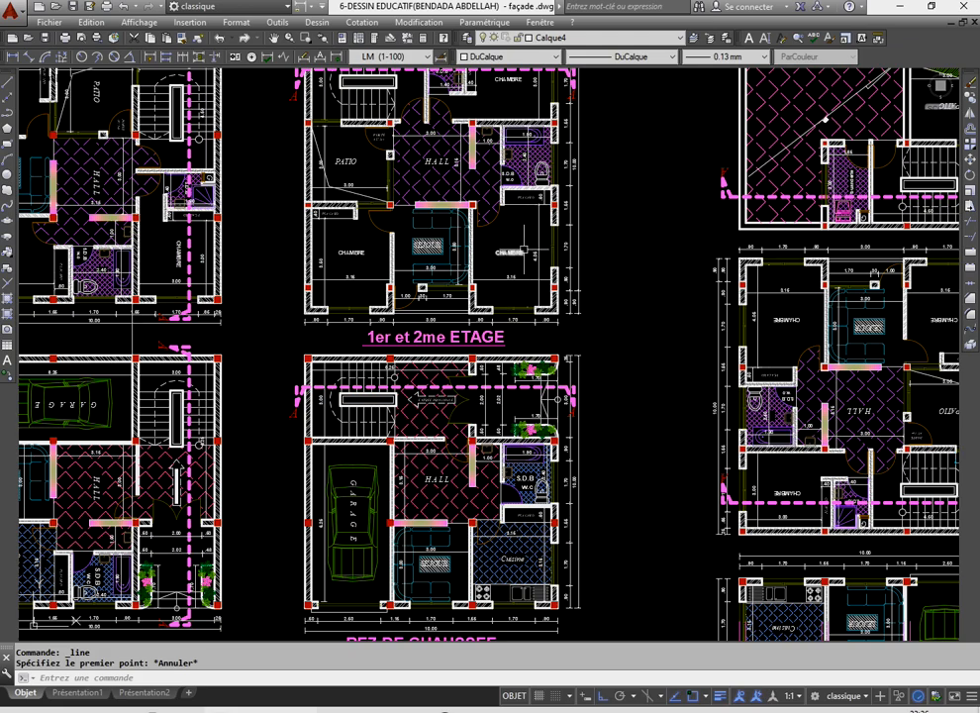
scroll(388, 203, down, 6)
scroll(499, 405, up, 6)
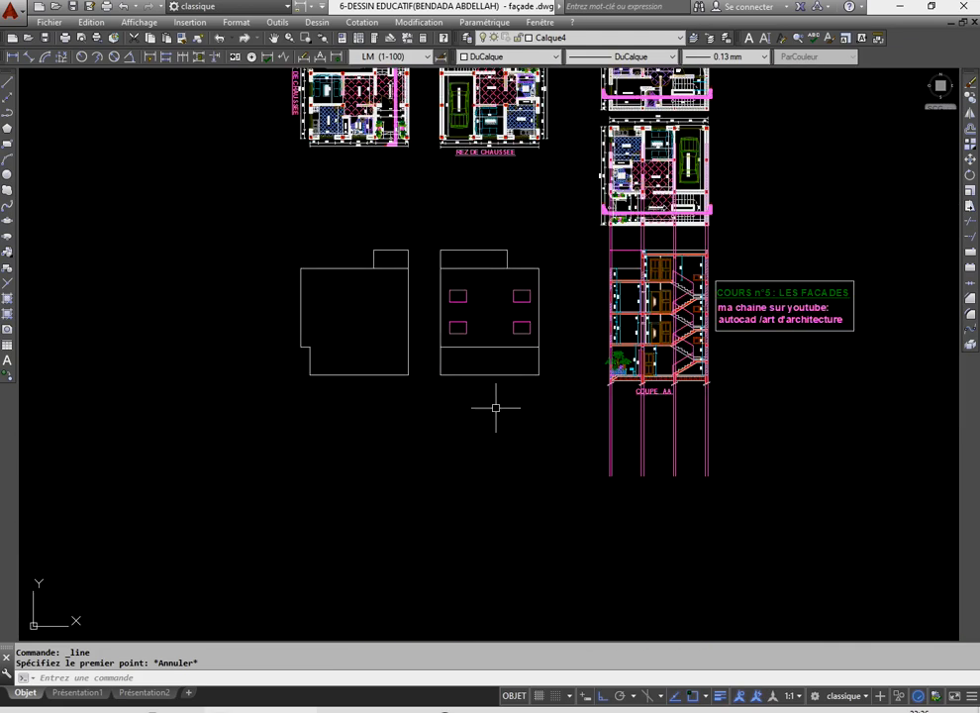
- Copy the first-floor window on the kitchen side down to the ground floor, using the offset between the two windows above
click(503, 262)
click(595, 317)
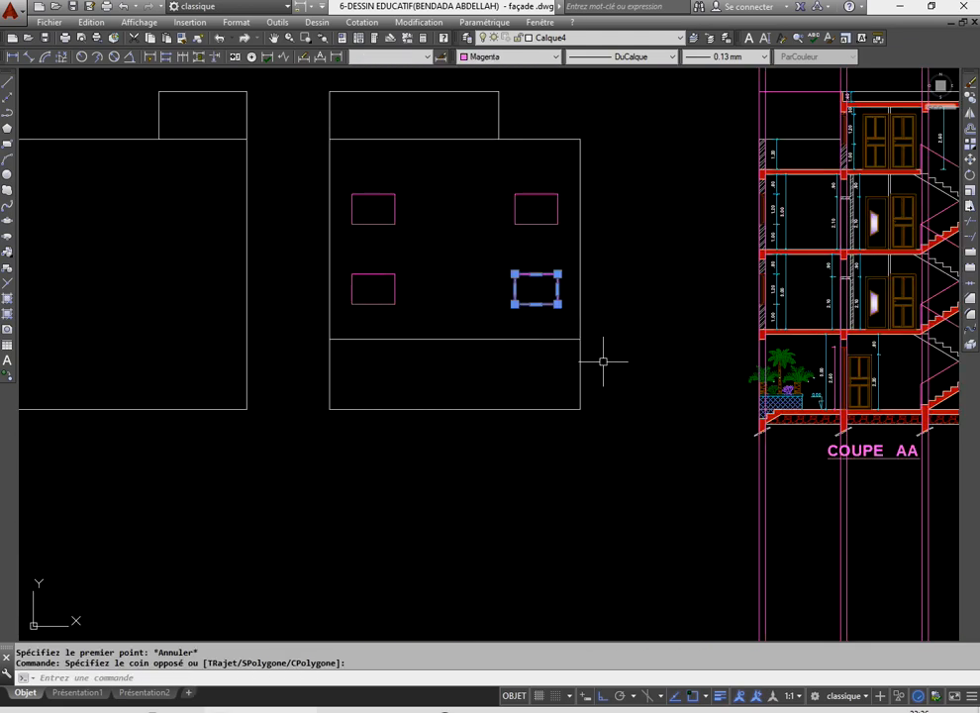
click(970, 98)
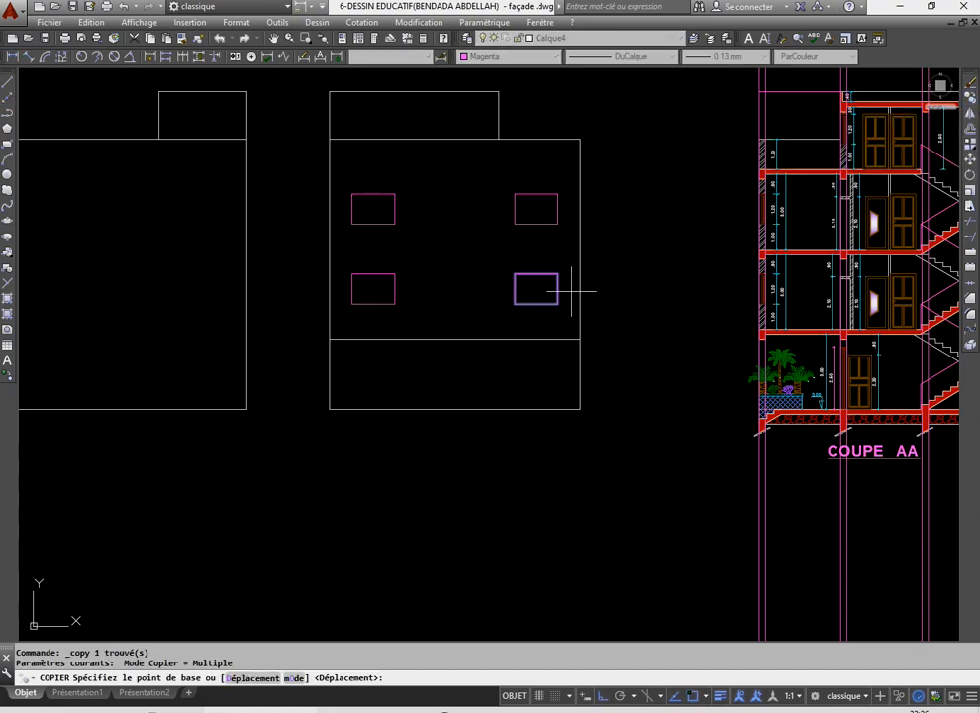
click(560, 202)
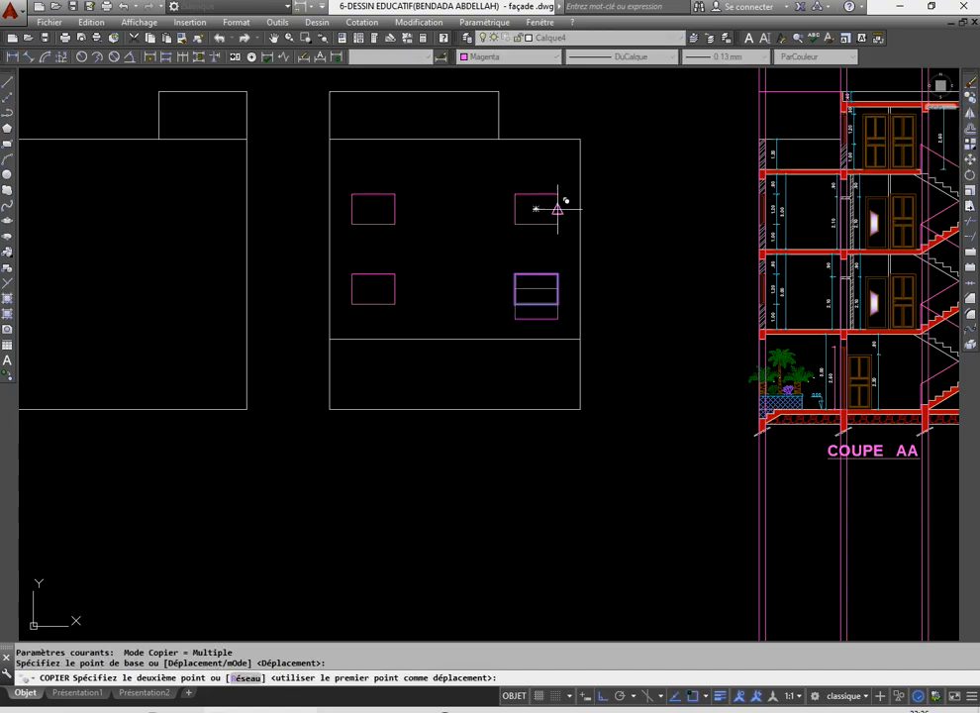
click(558, 275)
right_click(466, 228)
click(500, 233)
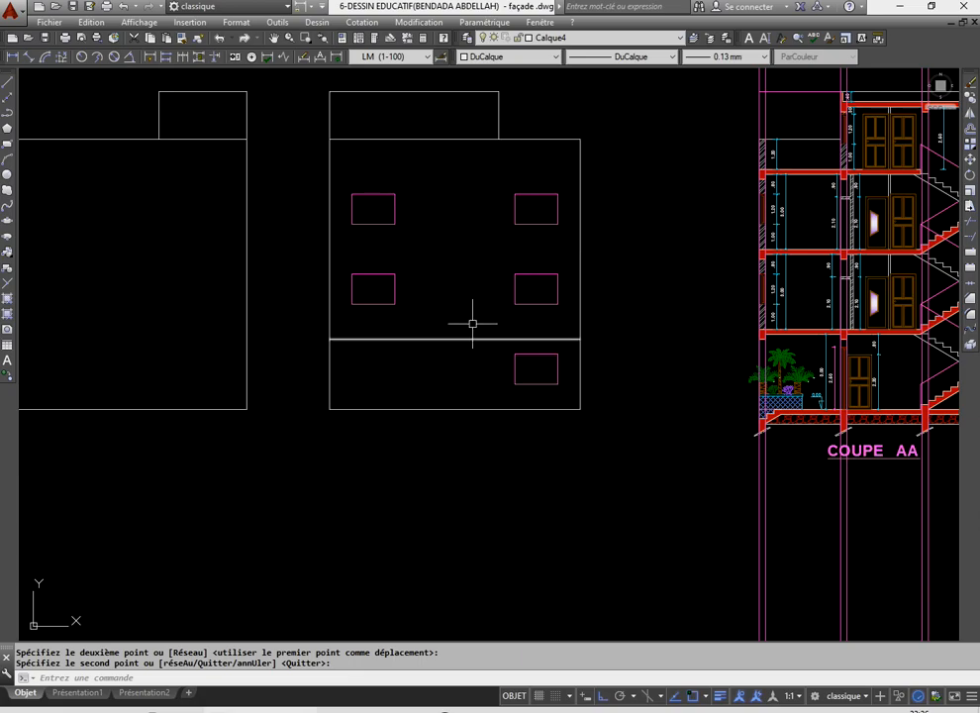
- Examine the ground-floor part of the façade against COUPE AA and the garage opening in the REZ DE CHAUSSEE plan
scroll(483, 323, down, 5)
scroll(507, 368, up, 6)
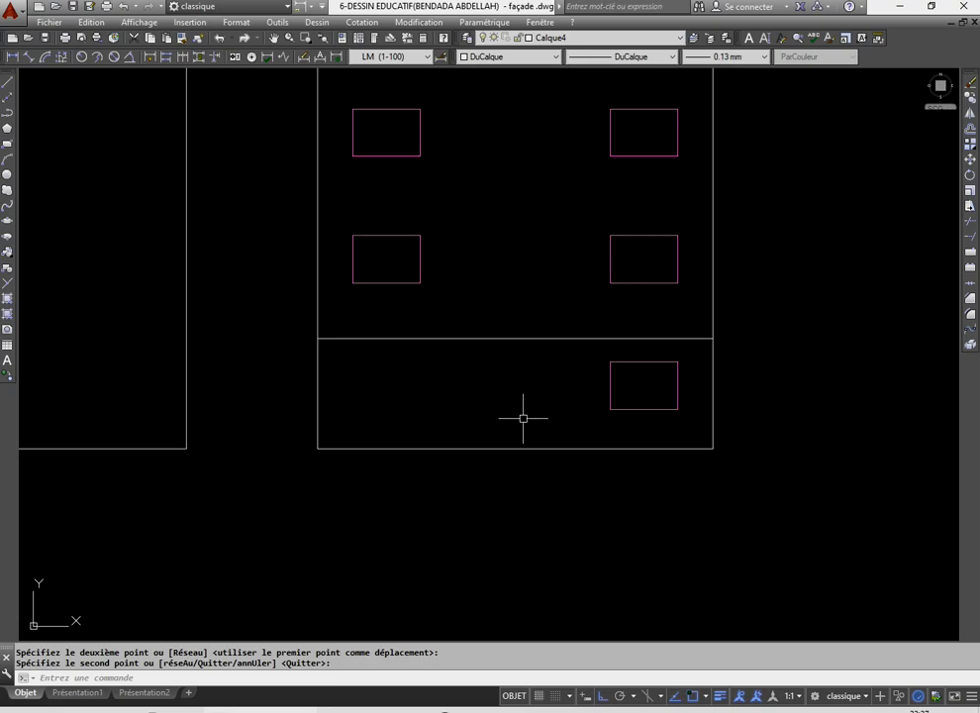
scroll(470, 415, down, 4)
scroll(635, 427, up, 2)
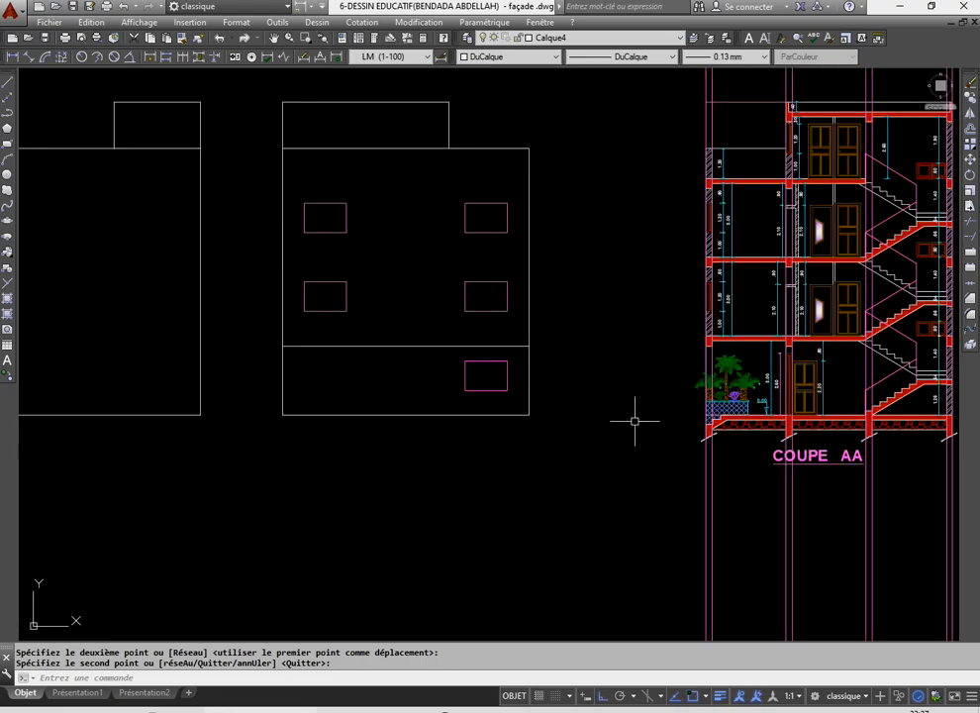
scroll(554, 401, down, 4)
scroll(490, 396, up, 4)
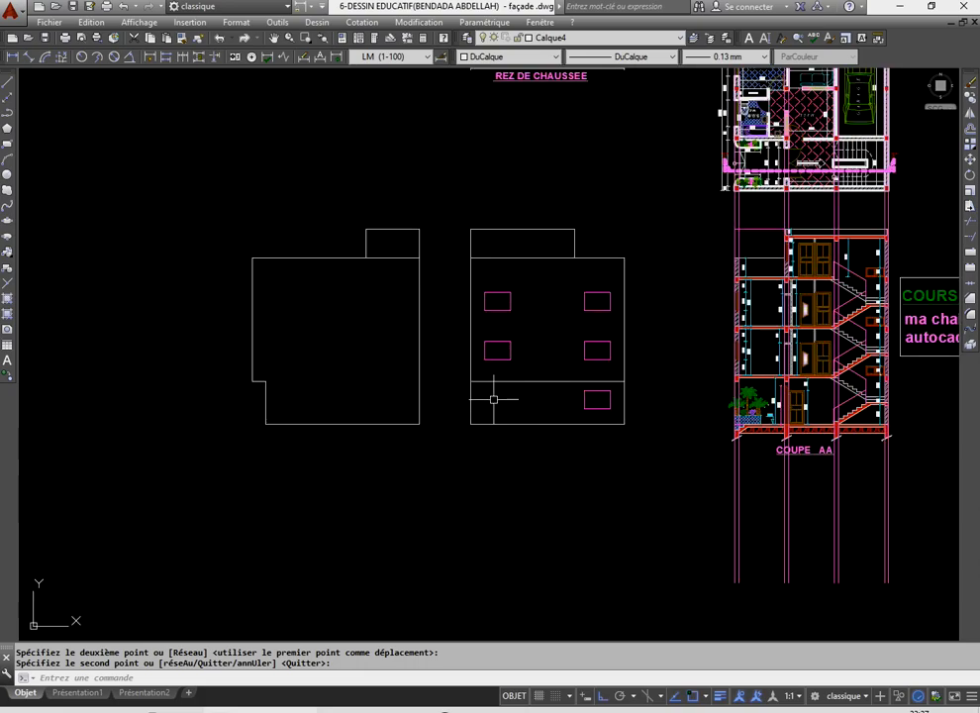
scroll(486, 400, down, 4)
scroll(491, 148, up, 4)
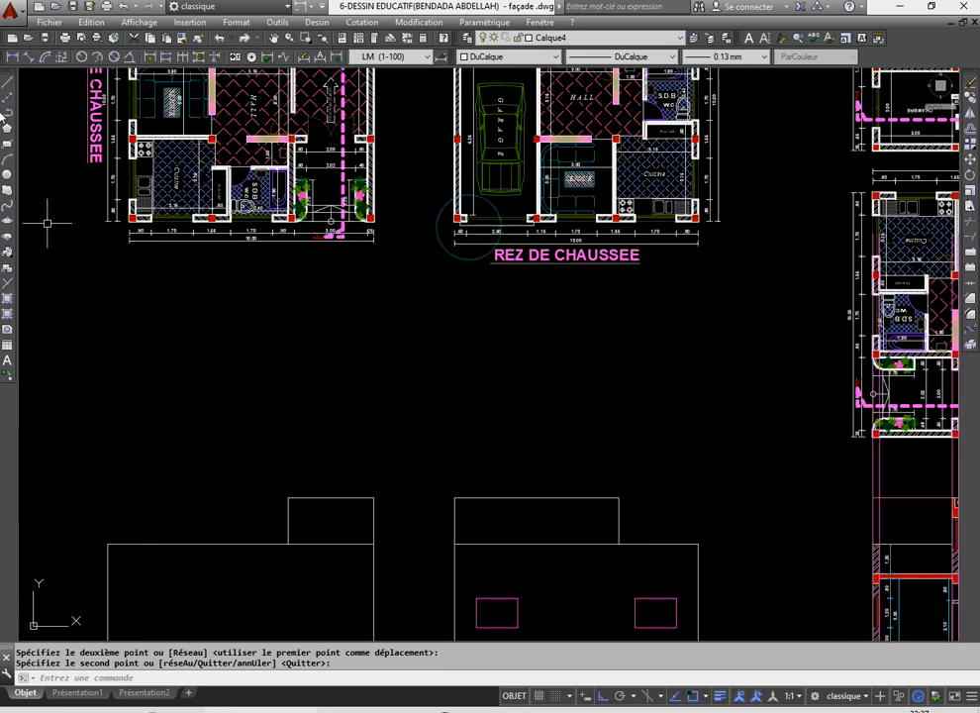
- Draw a vertical projection line from the garage opening's jamb on the SEJOUR side in the REZ DE CHAUSSEE plan down past the façade
click(8, 80)
scroll(554, 239, up, 4)
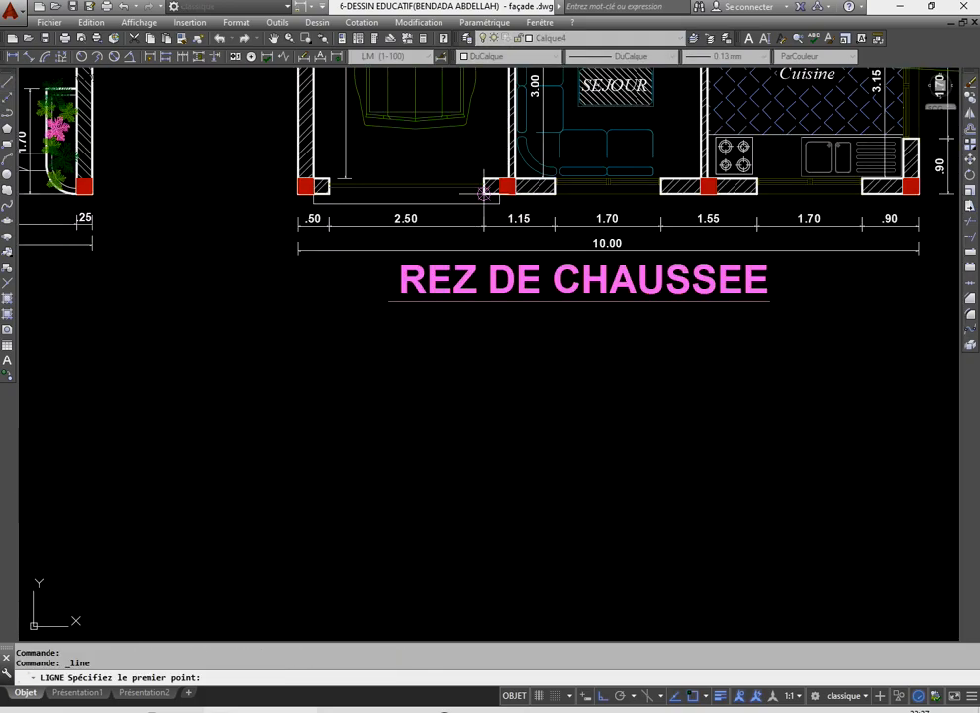
click(484, 193)
scroll(479, 213, down, 4)
scroll(482, 231, down, 4)
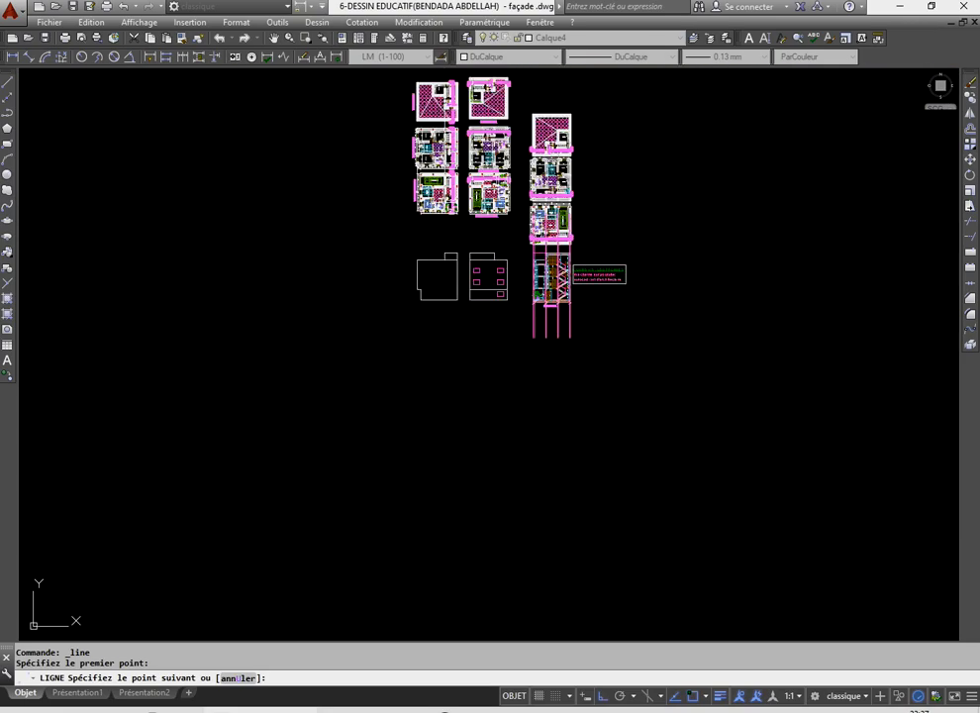
click(477, 337)
right_click(477, 336)
click(500, 334)
- Copy the vertical projection line to the opposite jamb of the 2.50 garage opening, using the wall corners as reference points
scroll(490, 297, up, 2)
scroll(482, 189, up, 4)
click(503, 334)
click(411, 358)
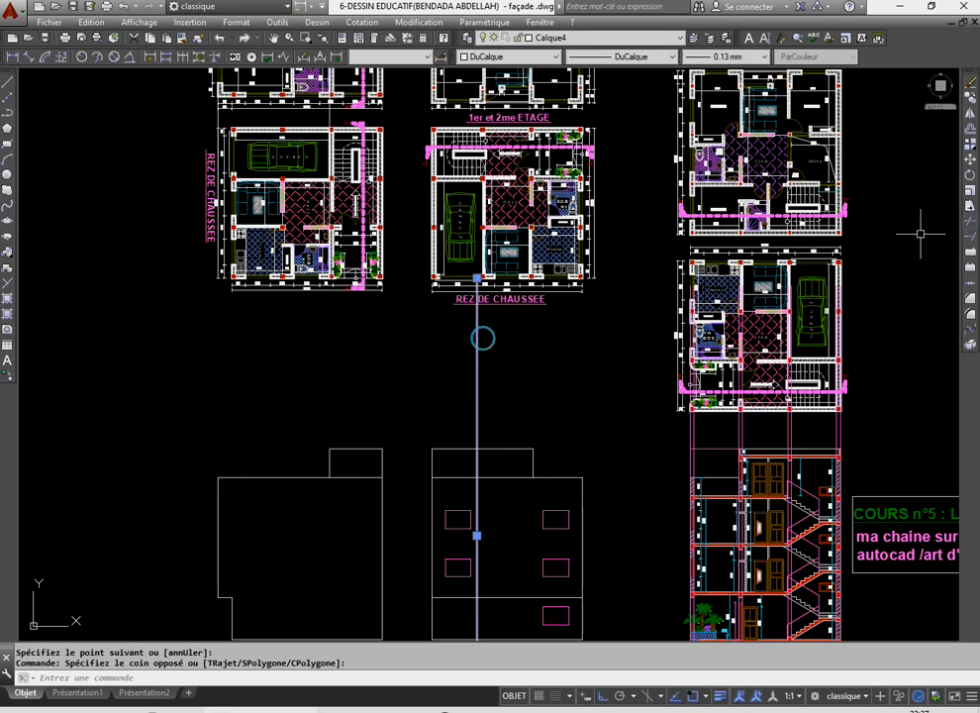
click(974, 99)
scroll(594, 257, up, 5)
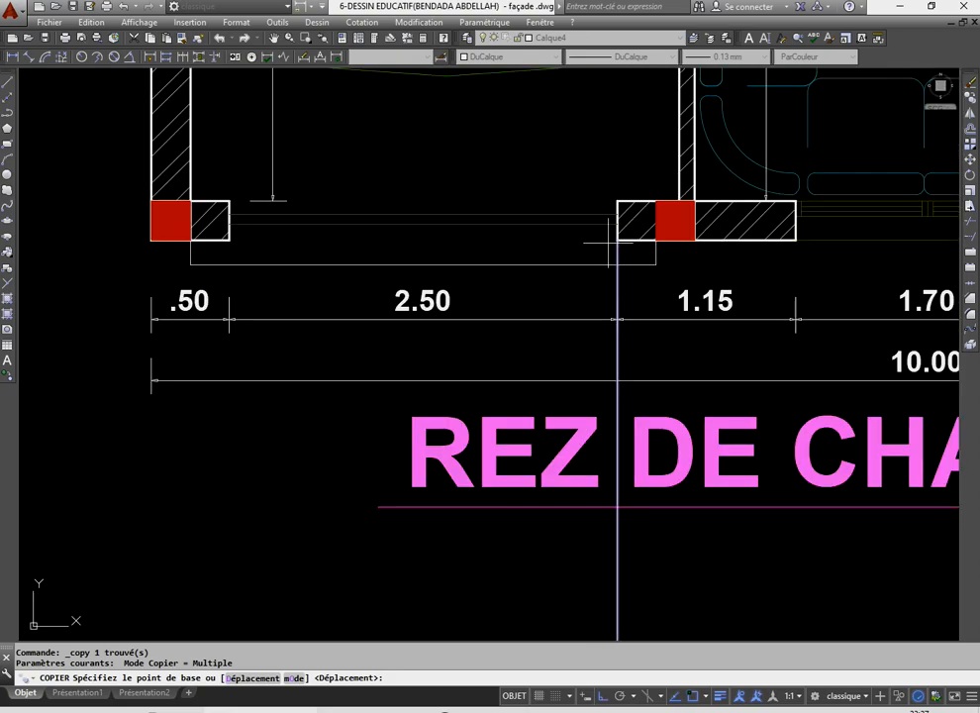
click(617, 239)
click(229, 239)
right_click(383, 234)
click(383, 235)
- Examine the ground-floor beam and height dimensions in COUPE AA to determine the garage opening's height on the façade
scroll(426, 445, down, 8)
scroll(422, 465, up, 4)
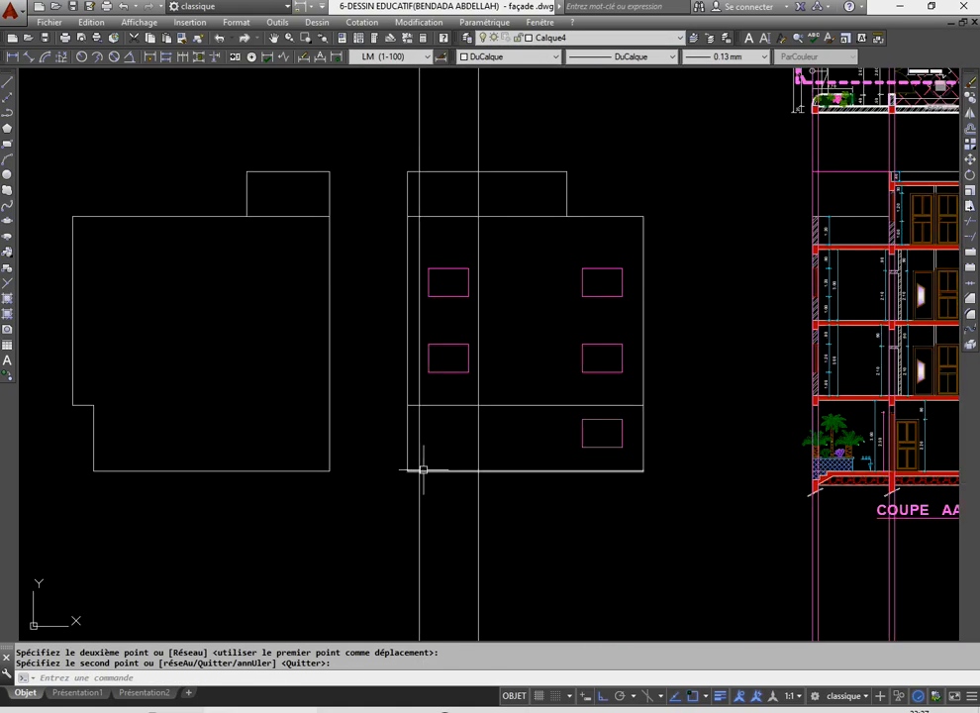
scroll(484, 361, down, 4)
scroll(501, 385, up, 4)
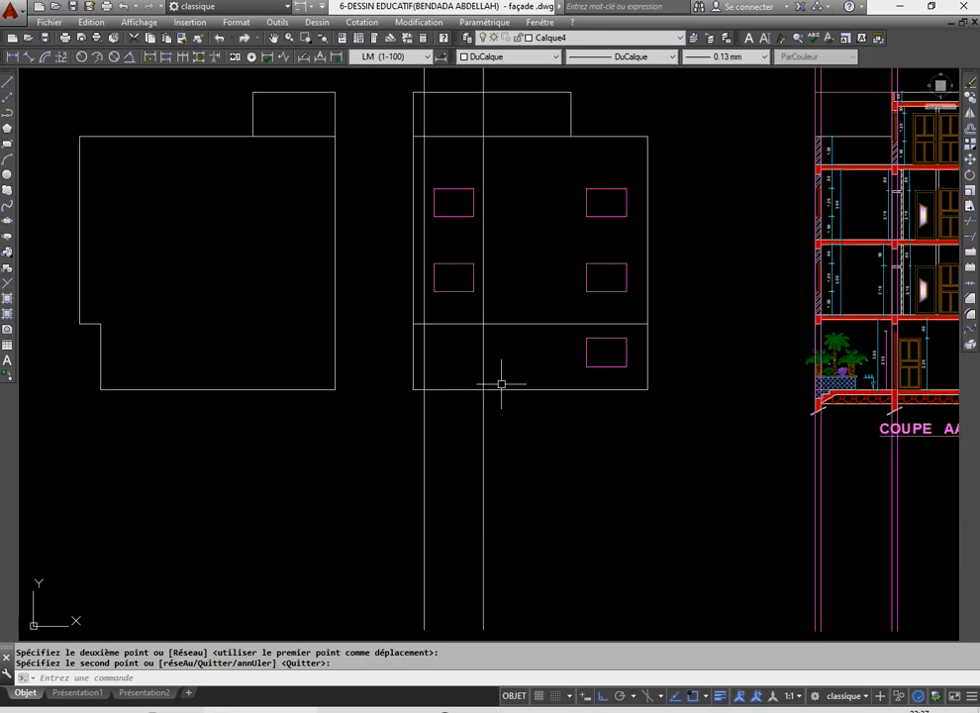
scroll(633, 376, down, 3)
scroll(646, 420, up, 6)
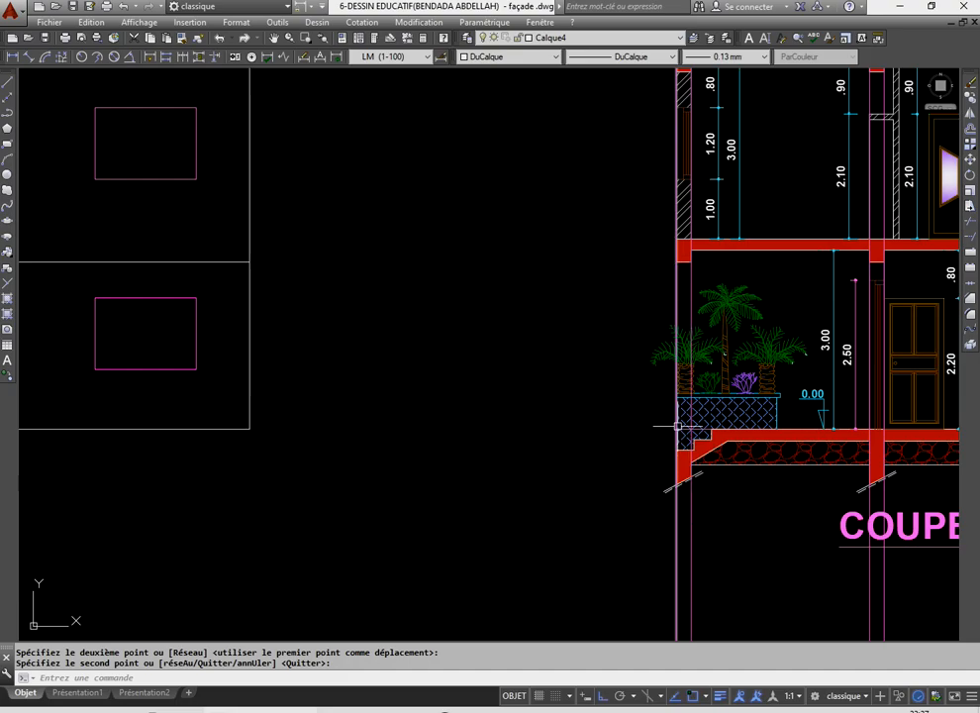
scroll(677, 247, up, 2)
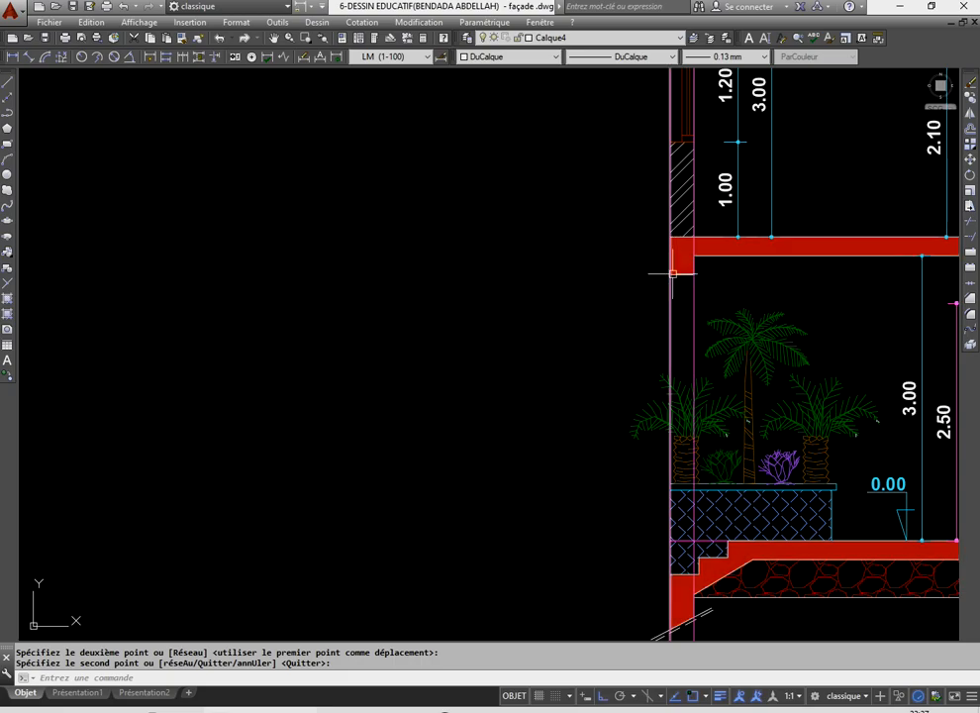
scroll(714, 327, down, 2)
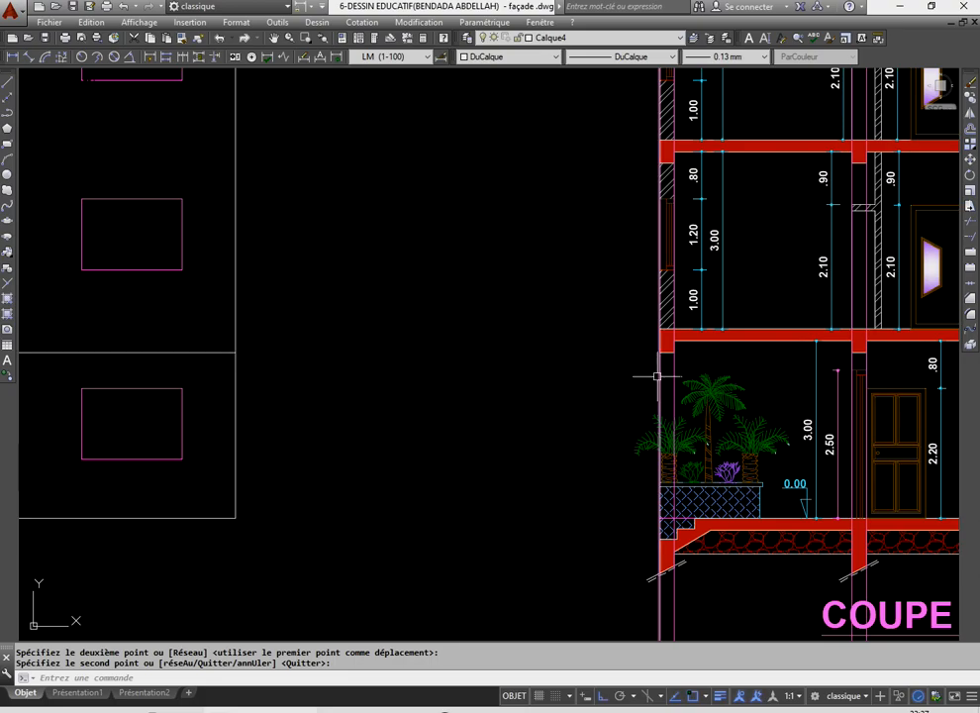
scroll(655, 374, up, 2)
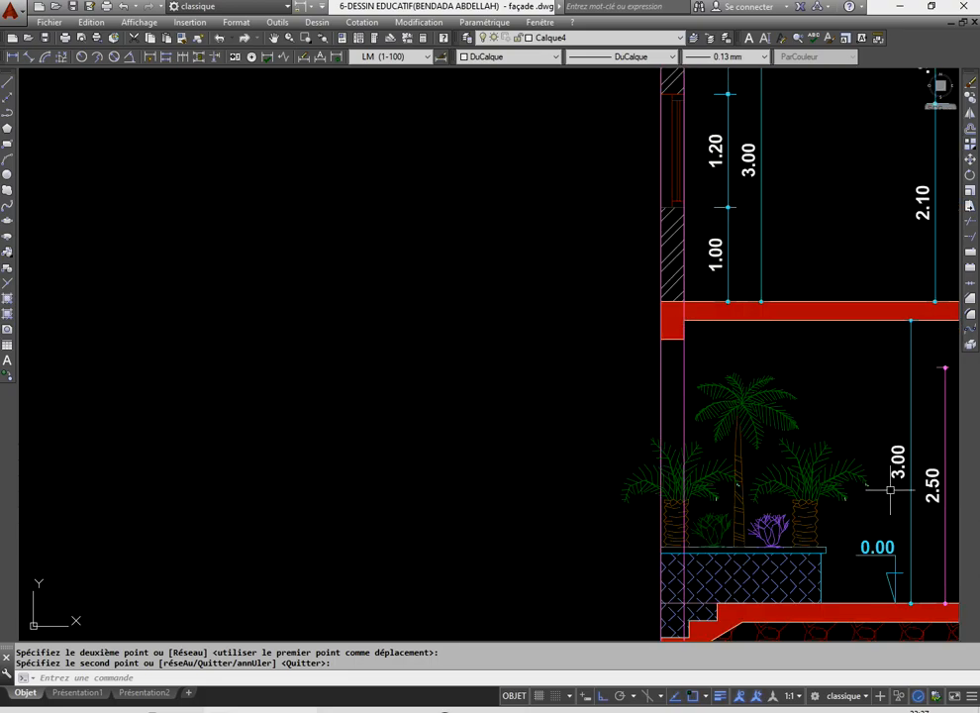
scroll(847, 433, down, 5)
scroll(475, 505, up, 4)
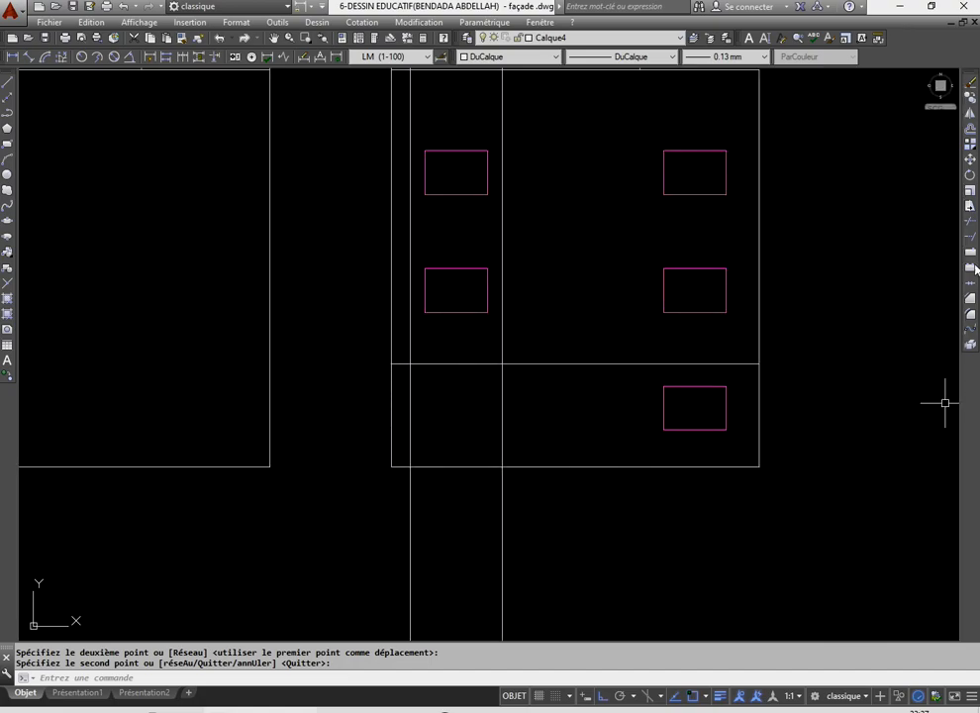
- Trim both garage projection lines above the ground-floor beam line and below the ground line of the façade
click(971, 223)
key(Return)
click(502, 349)
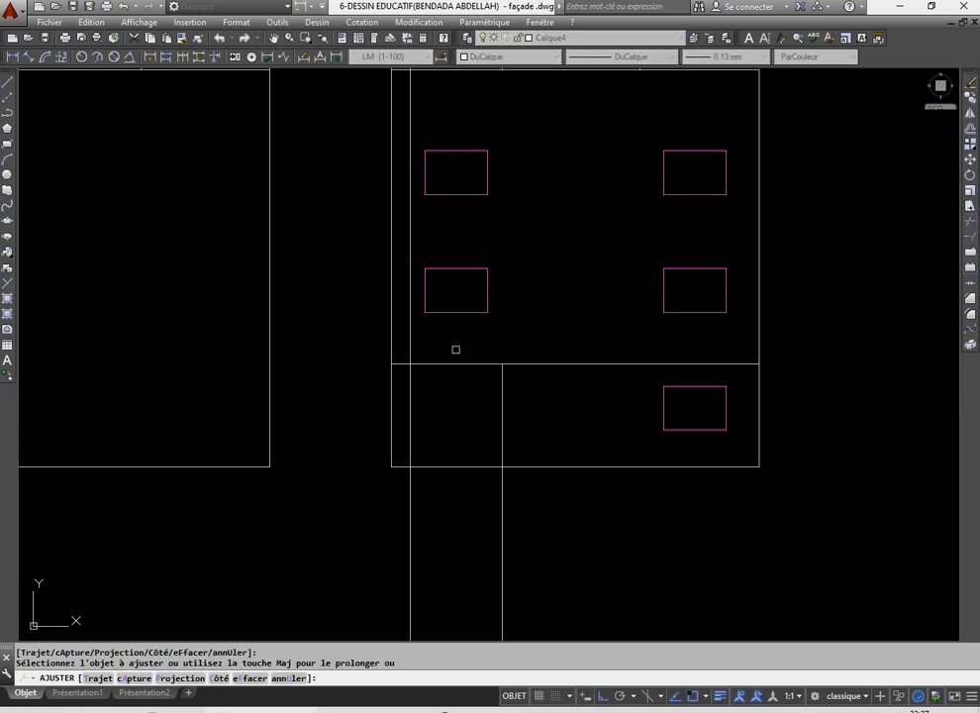
click(411, 337)
click(434, 522)
click(384, 503)
click(543, 512)
click(424, 506)
key(Return)
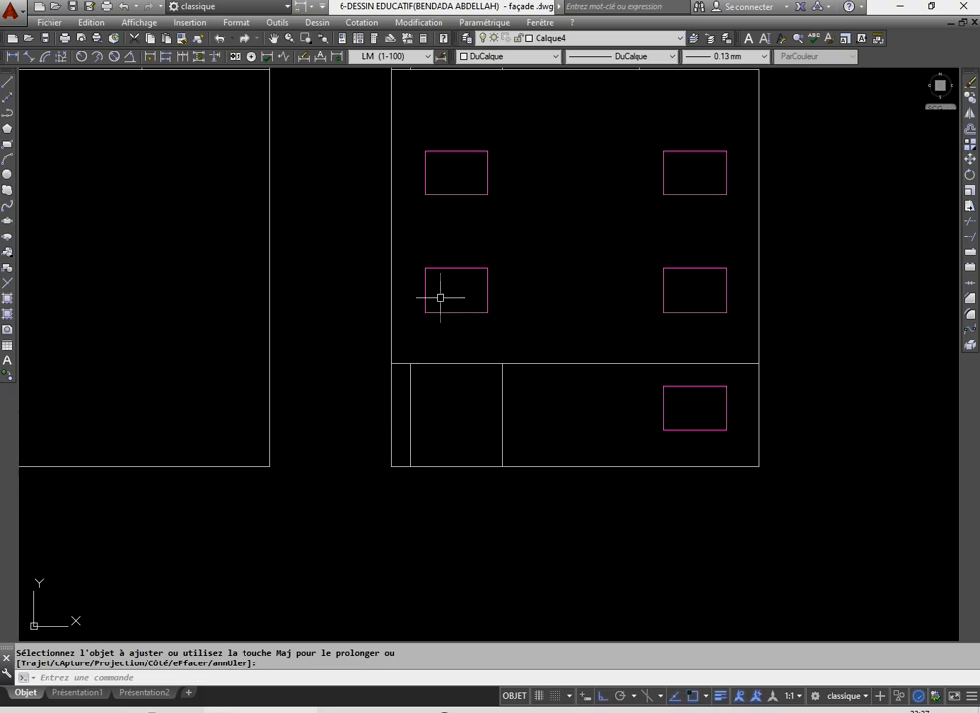
- Match the properties of the first-floor window onto the two garage opening lines
click(379, 479)
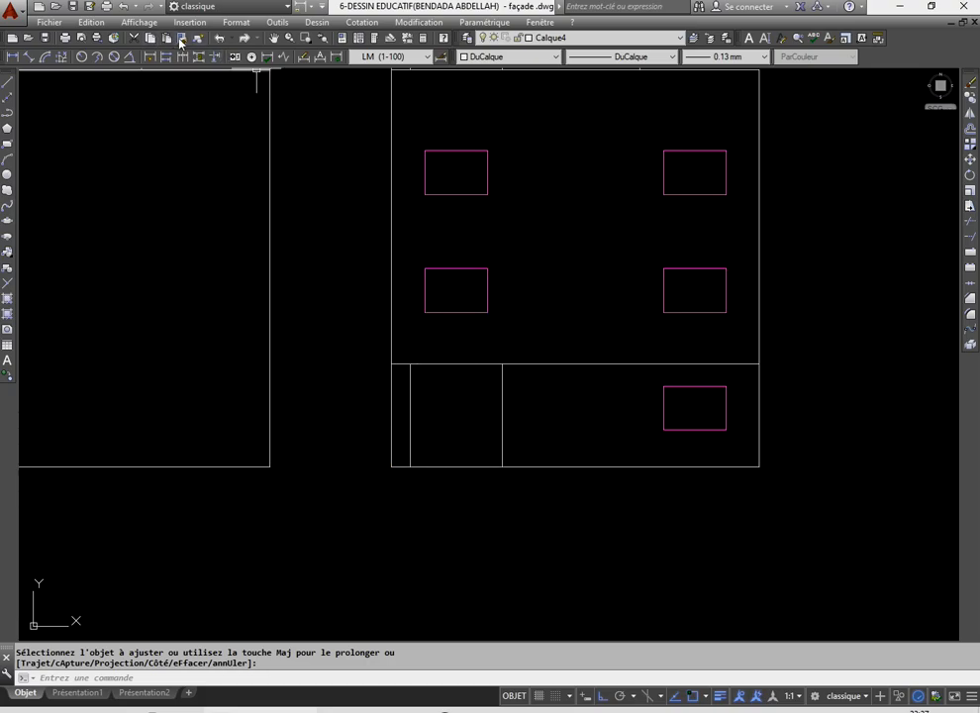
click(179, 42)
click(456, 269)
click(345, 330)
click(572, 494)
right_click(554, 315)
click(570, 325)
- Draw a vertical projection line from the kitchen-side wall corner of the 3.00 balcony recess in the 1er et 2me ETAGE plan down onto the façade
scroll(482, 413, down, 5)
scroll(486, 418, up, 6)
scroll(499, 405, down, 6)
click(563, 325)
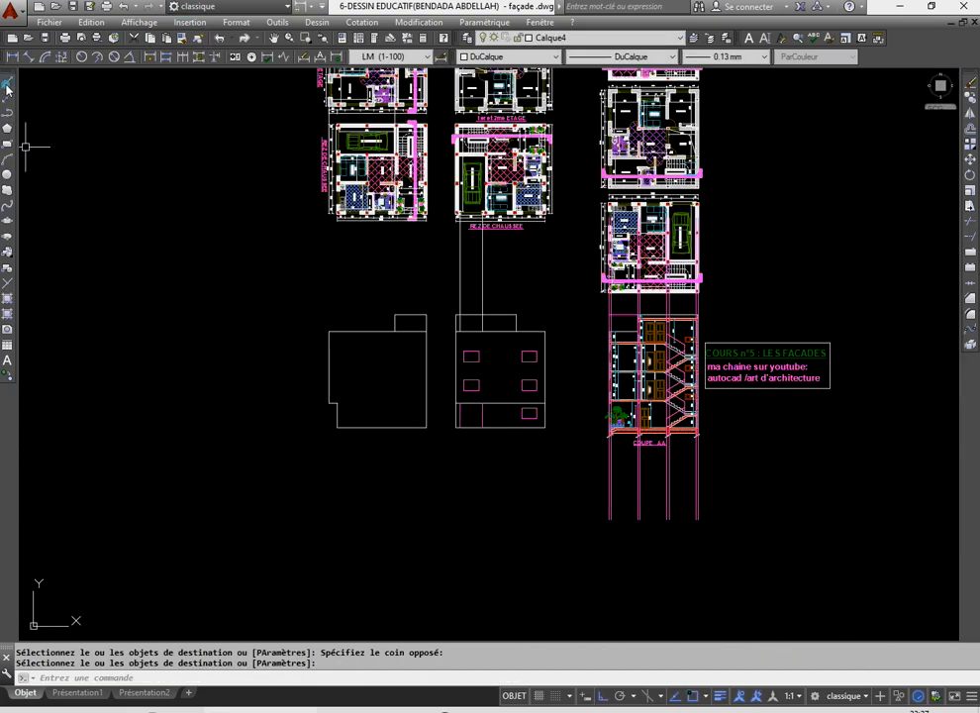
click(8, 83)
scroll(511, 237, down, 2)
scroll(511, 237, up, 8)
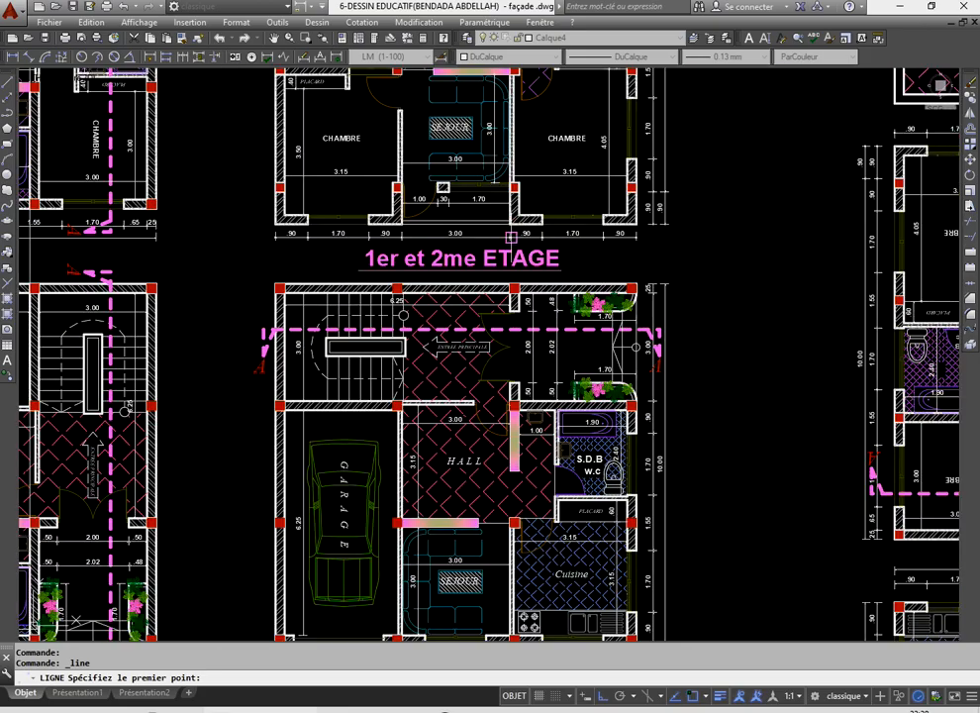
scroll(511, 236, up, 4)
click(504, 212)
scroll(496, 264, down, 10)
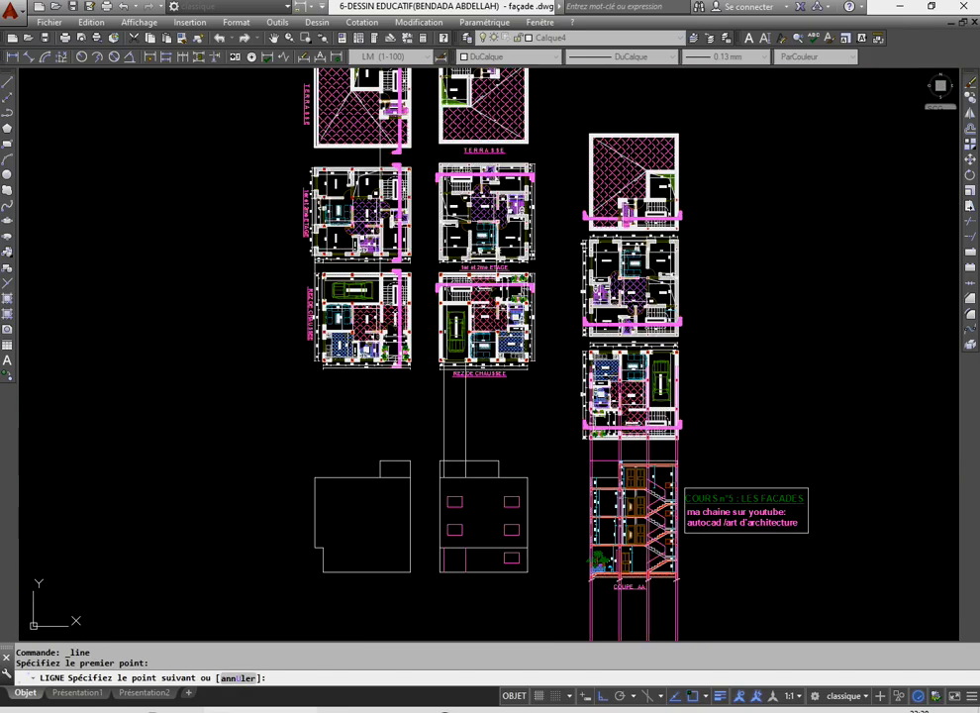
scroll(478, 516, up, 5)
click(500, 573)
right_click(499, 416)
click(525, 424)
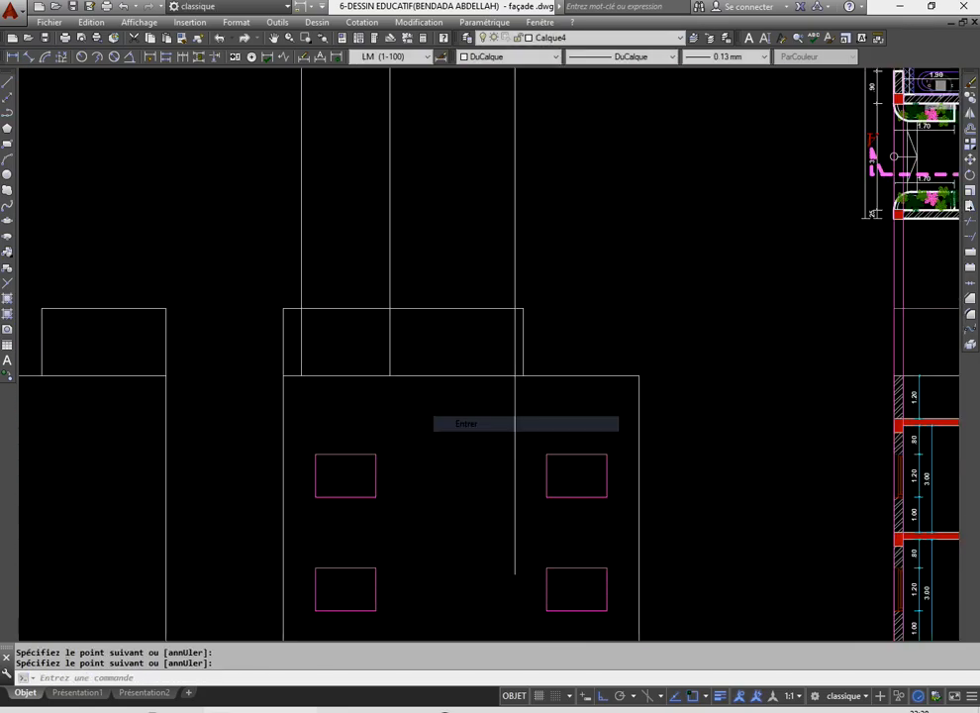
scroll(459, 424, down, 5)
scroll(478, 324, up, 5)
click(517, 337)
click(436, 315)
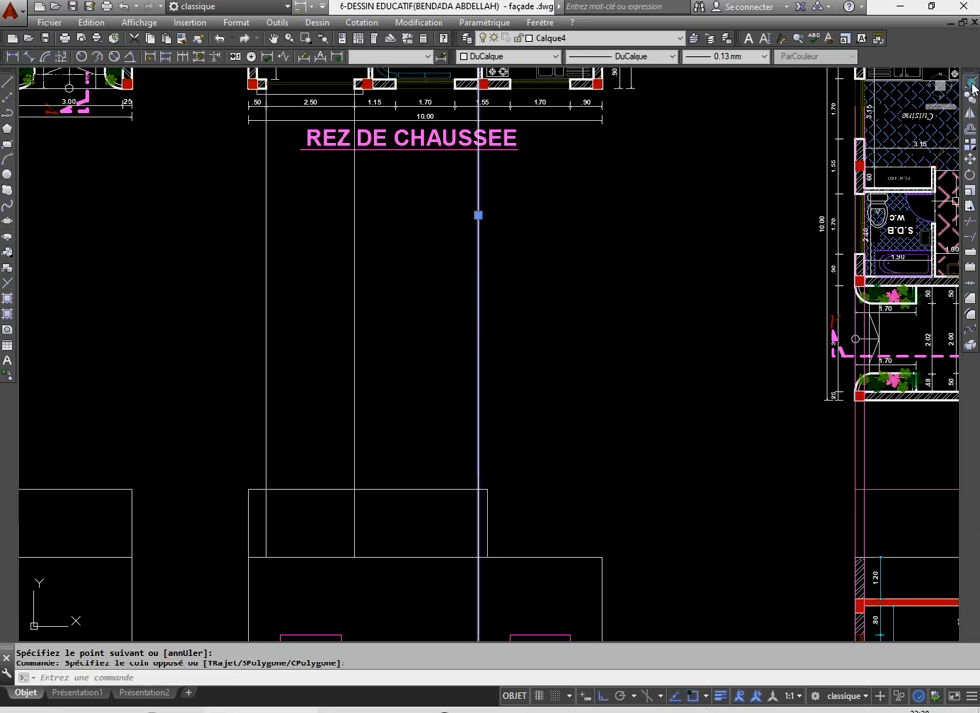
click(973, 86)
scroll(581, 346, down, 5)
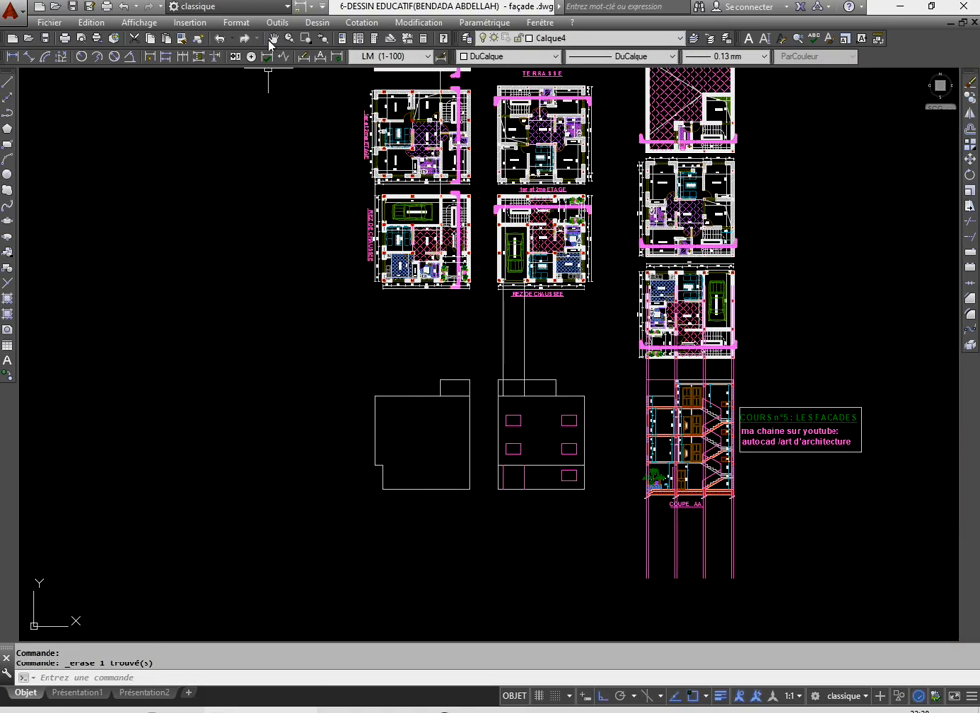
click(221, 40)
click(221, 41)
- Erase the two leftover garage projection lines between the REZ DE CHAUSSEE plan and the façade
click(387, 338)
click(150, 259)
key(Delete)
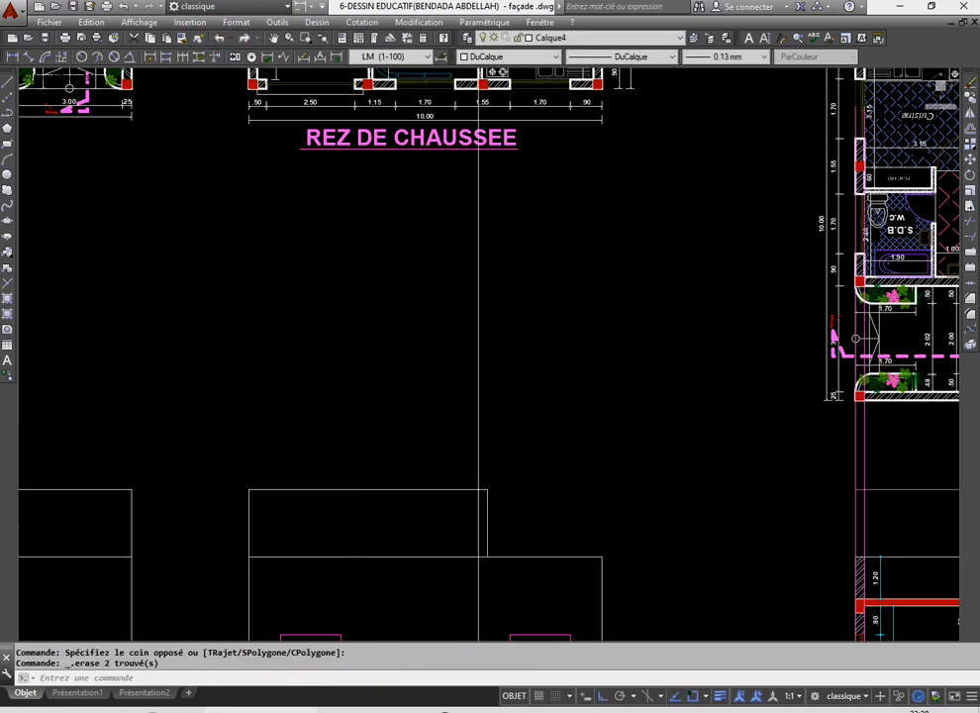
- Copy the balcony projection line to the opposite wall corner of the 3.00 recess in the 1er et 2me ETAGE plan
scroll(426, 495, down, 5)
scroll(431, 514, up, 4)
click(351, 519)
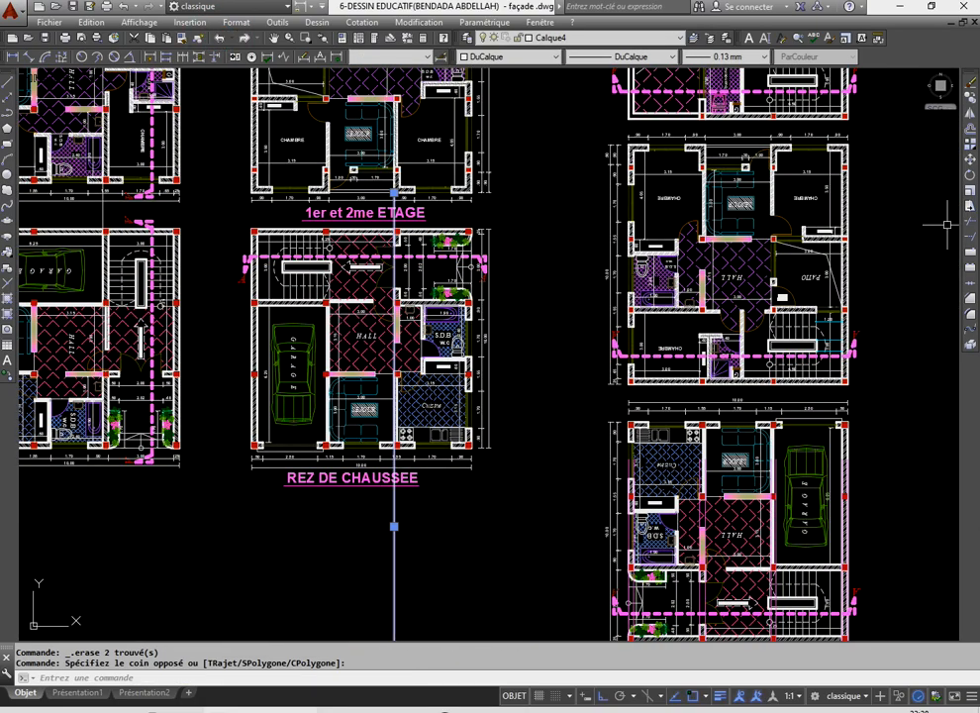
click(970, 97)
scroll(357, 212, up, 4)
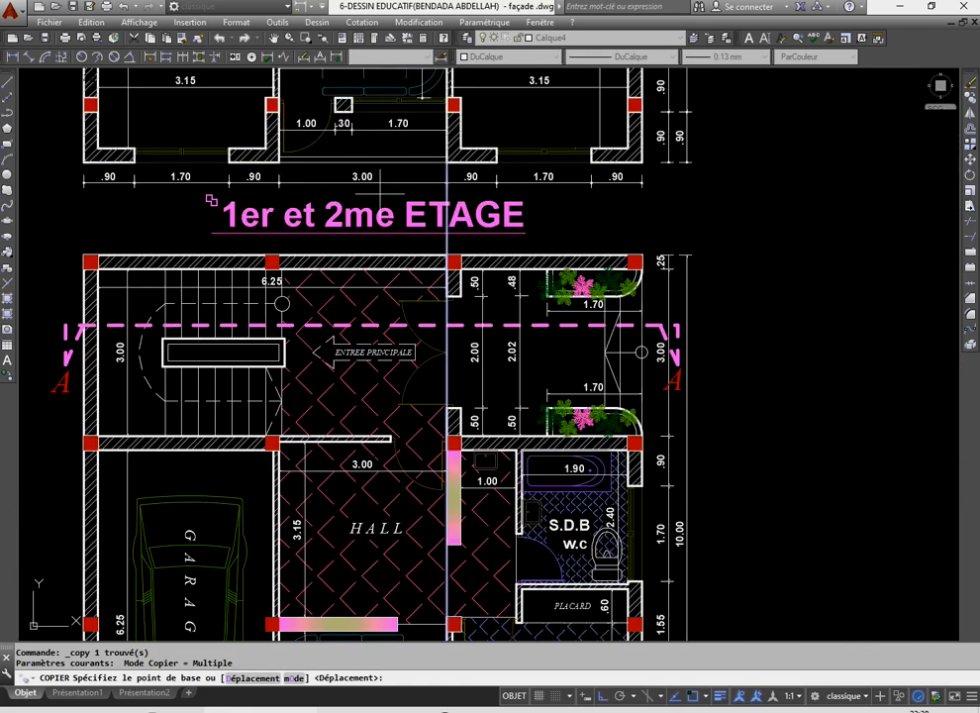
click(448, 162)
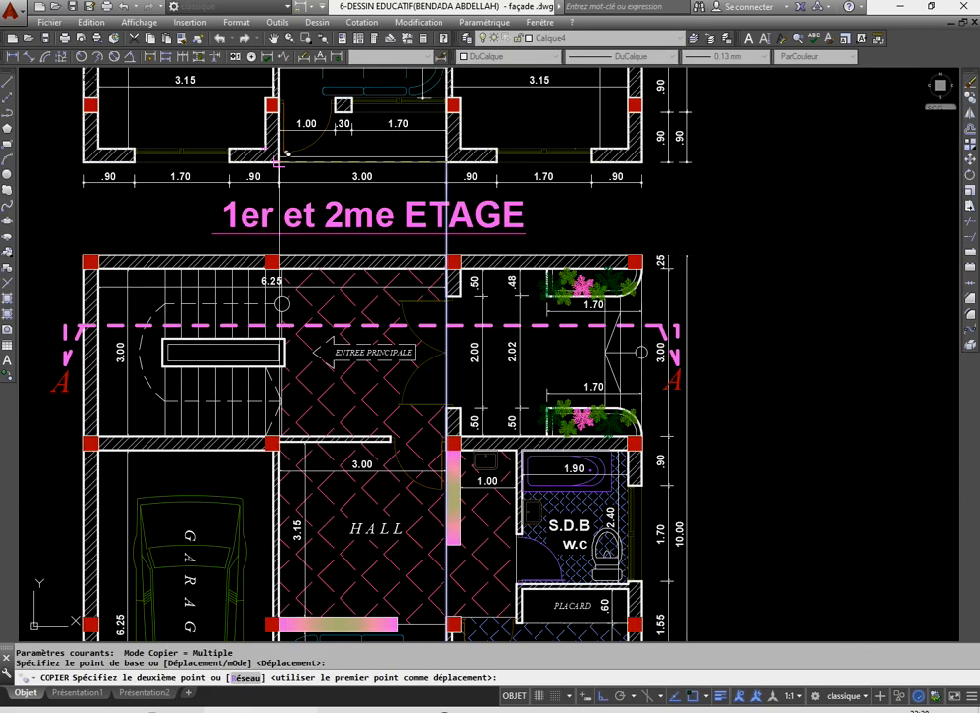
click(282, 161)
key(Return)
- Draw a horizontal line from the top of the second-floor slab in COUPE AA to the far balcony projection line on the façade
scroll(324, 165, up, 2)
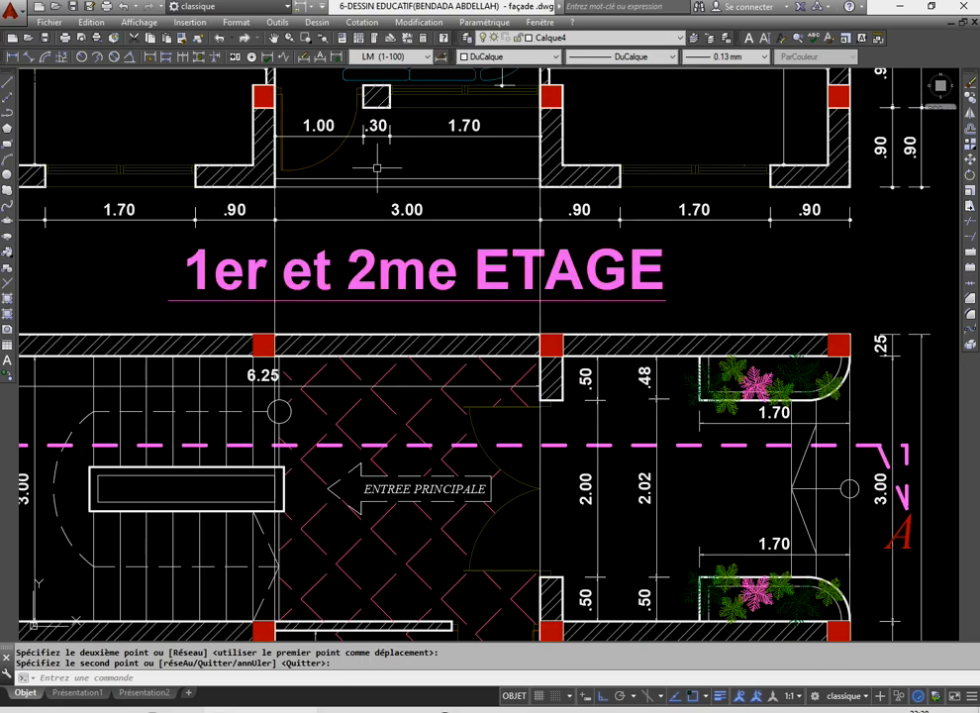
scroll(377, 169, down, 8)
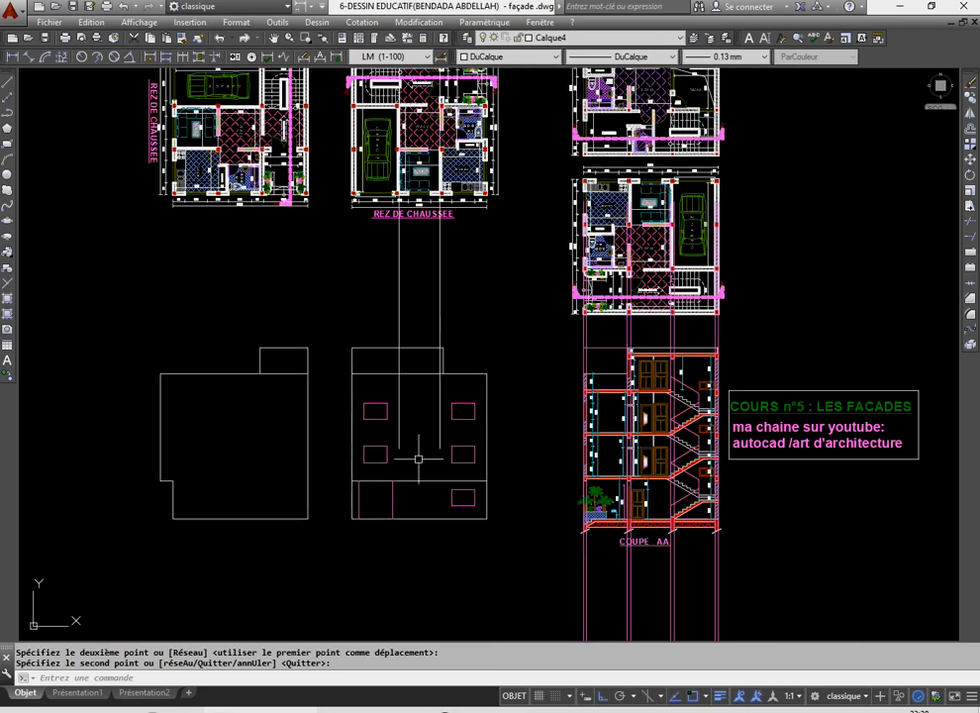
click(8, 85)
scroll(575, 460, up, 2)
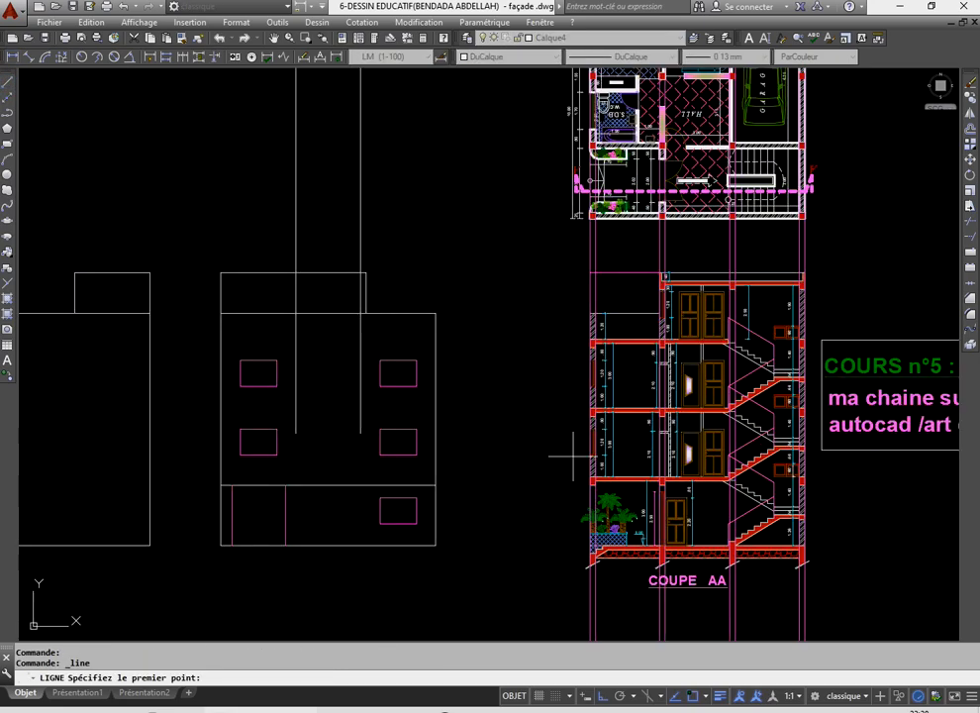
scroll(572, 458, up, 5)
click(602, 373)
scroll(624, 382, down, 6)
scroll(339, 389, up, 5)
click(367, 313)
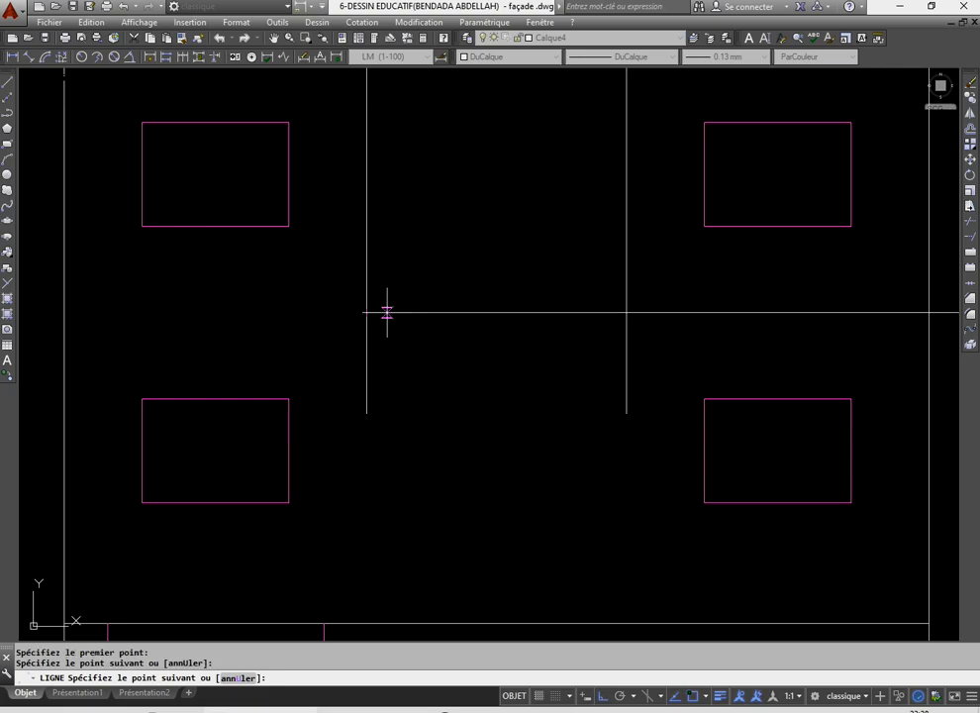
key(Return)
- Copy the second-floor level line up to the underside of the edge beam above the second floor in COUPE AA
scroll(392, 327, down, 4)
click(730, 363)
click(696, 306)
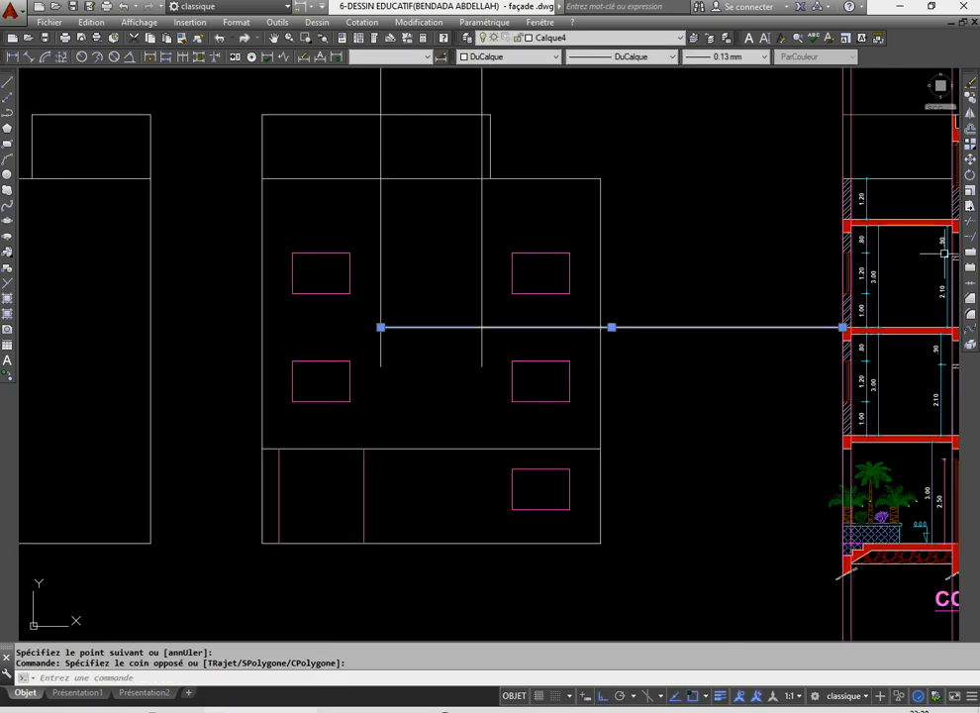
click(971, 97)
scroll(584, 335, down, 5)
scroll(584, 335, up, 7)
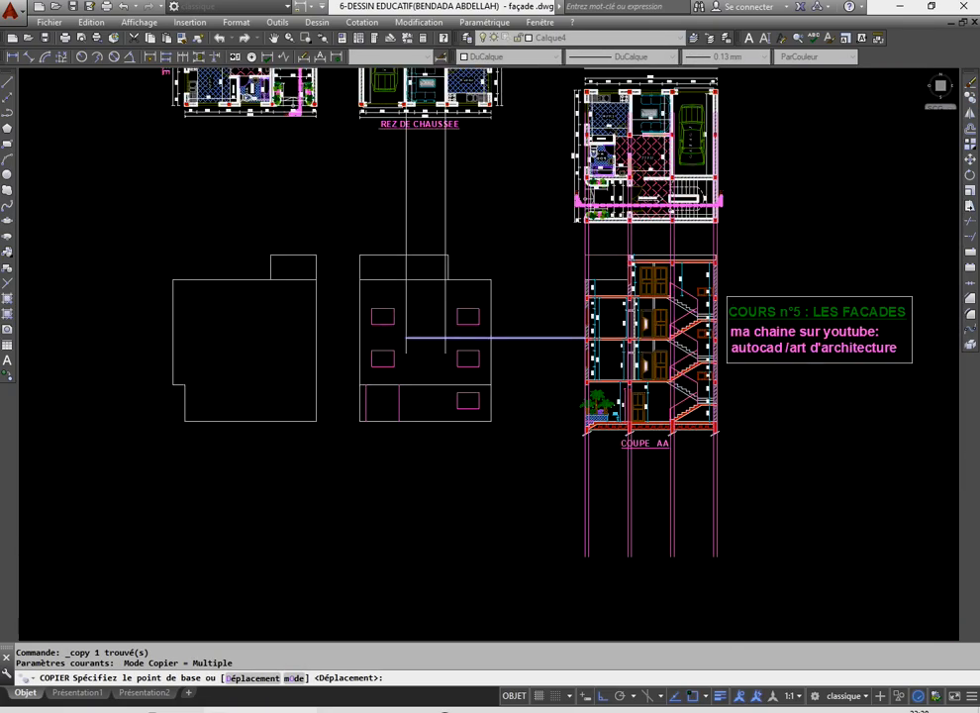
click(624, 315)
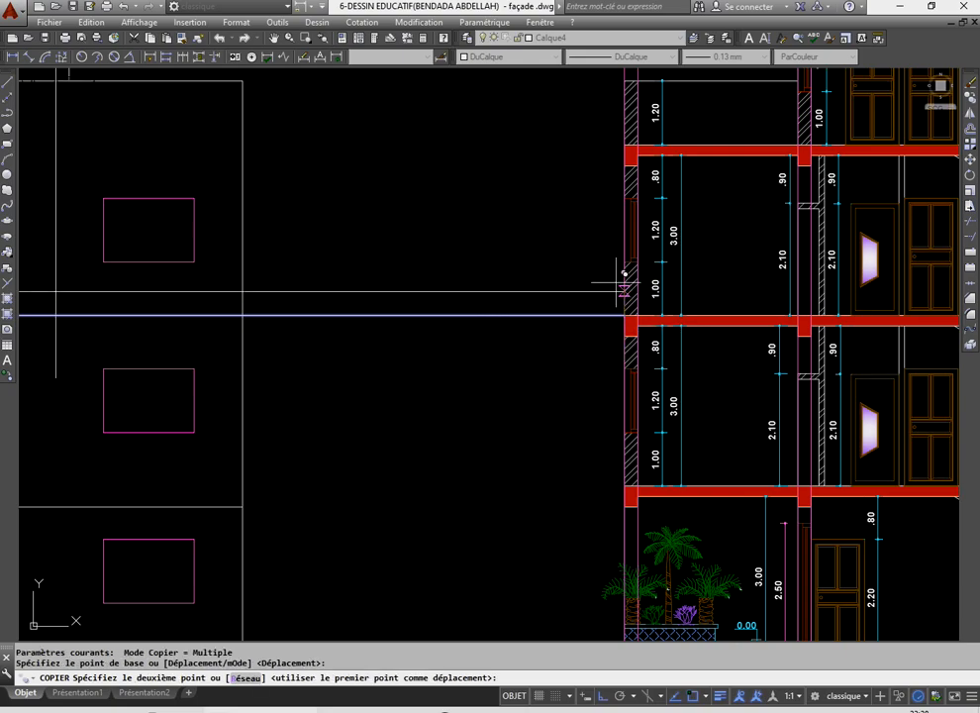
scroll(630, 168, up, 5)
click(632, 122)
right_click(536, 157)
click(546, 163)
scroll(398, 310, down, 5)
scroll(447, 305, up, 4)
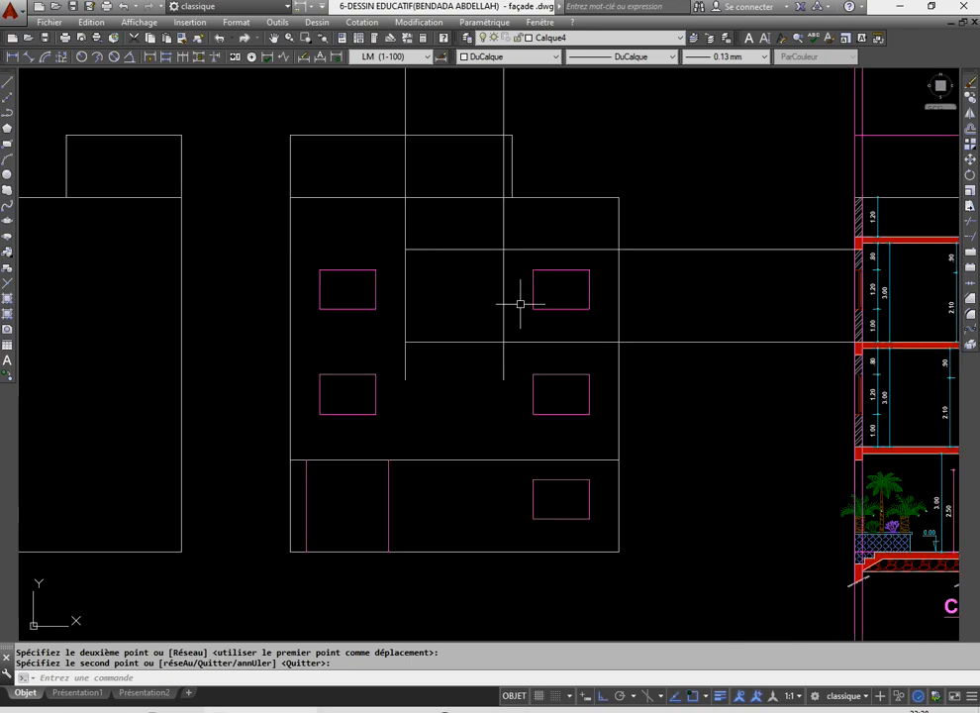
- Trim the two level lines outside the façade and the line ends extending past the balcony recess's lower edge
click(971, 226)
right_click(683, 389)
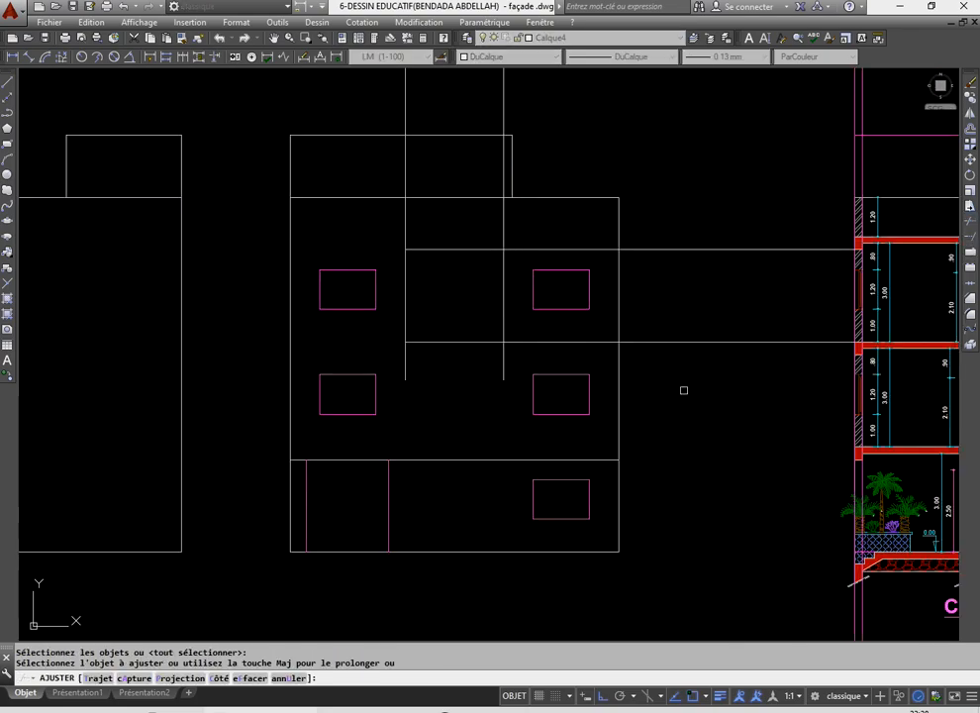
click(700, 385)
click(678, 238)
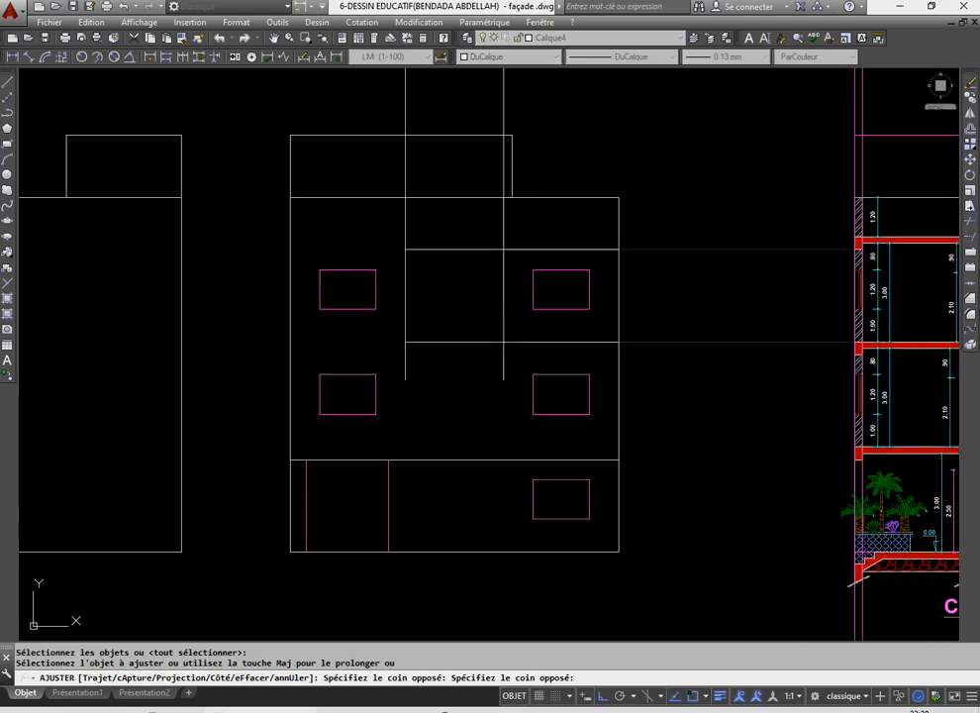
click(571, 337)
click(521, 359)
click(392, 364)
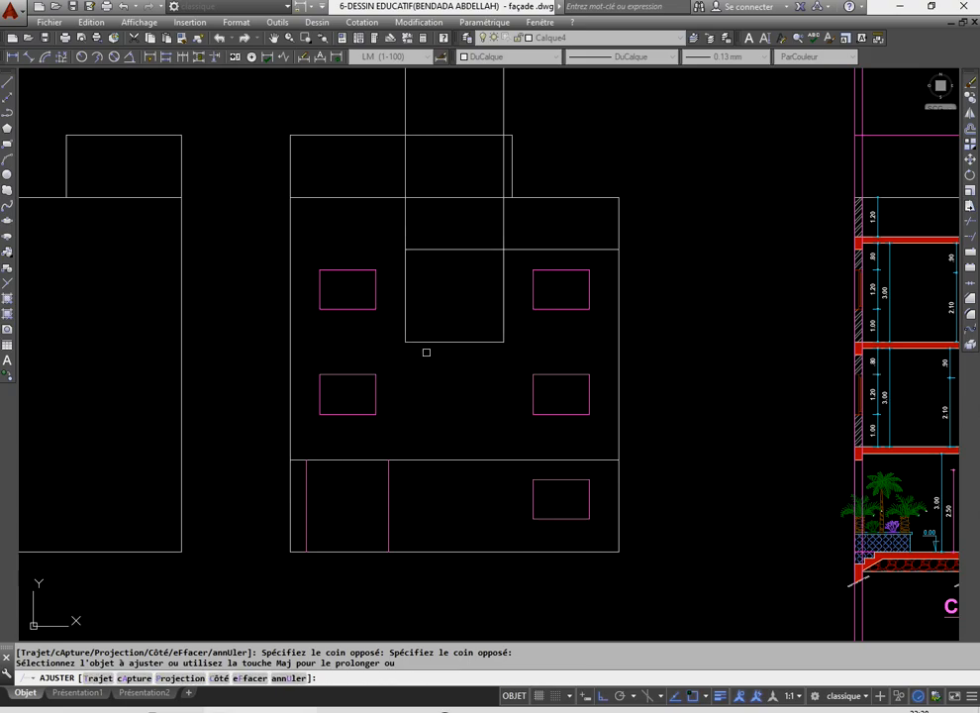
- Trim the remaining line ends above and beside the balcony recess's upper edge to leave a closed rectangle
click(432, 343)
click(530, 235)
click(512, 269)
scroll(499, 230, up, 8)
scroll(531, 272, up, 4)
click(579, 287)
click(505, 276)
scroll(560, 281, down, 8)
scroll(293, 310, up, 9)
scroll(374, 346, up, 2)
click(464, 349)
click(374, 326)
right_click(344, 260)
click(374, 267)
scroll(433, 349, down, 3)
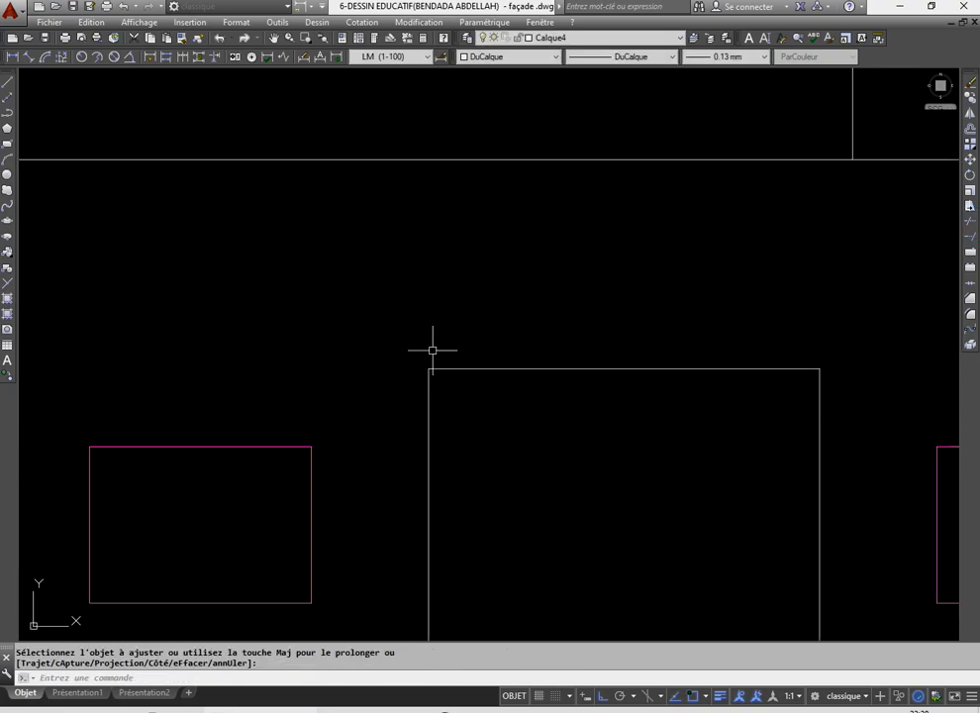
scroll(433, 350, down, 9)
scroll(468, 393, up, 5)
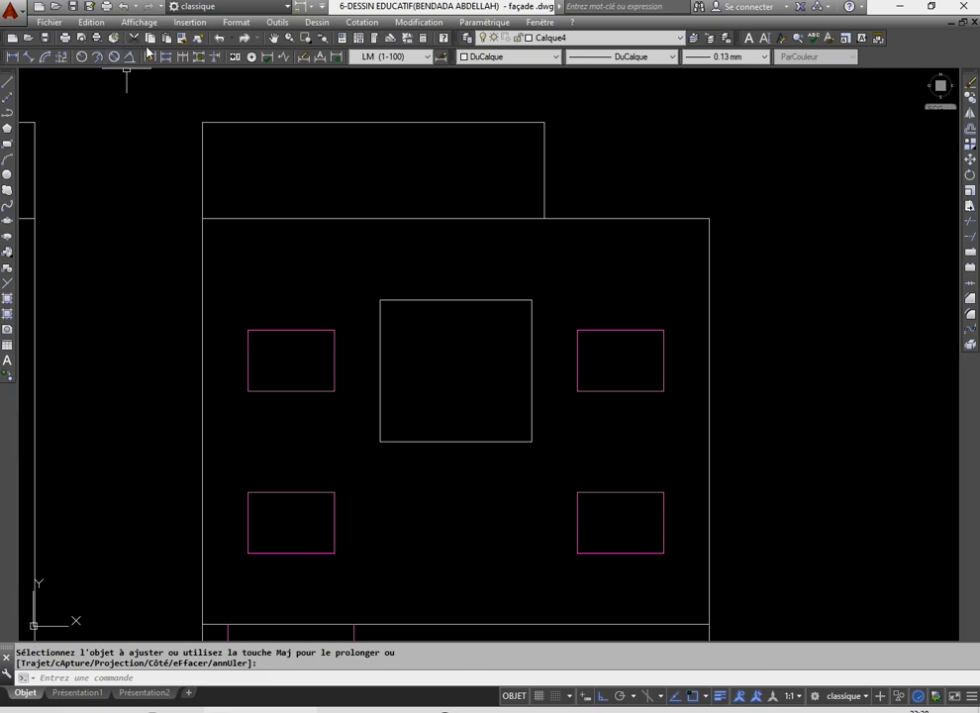
- Match the four lines of the balcony recess to the magenta properties of the adjacent second-floor window
click(183, 44)
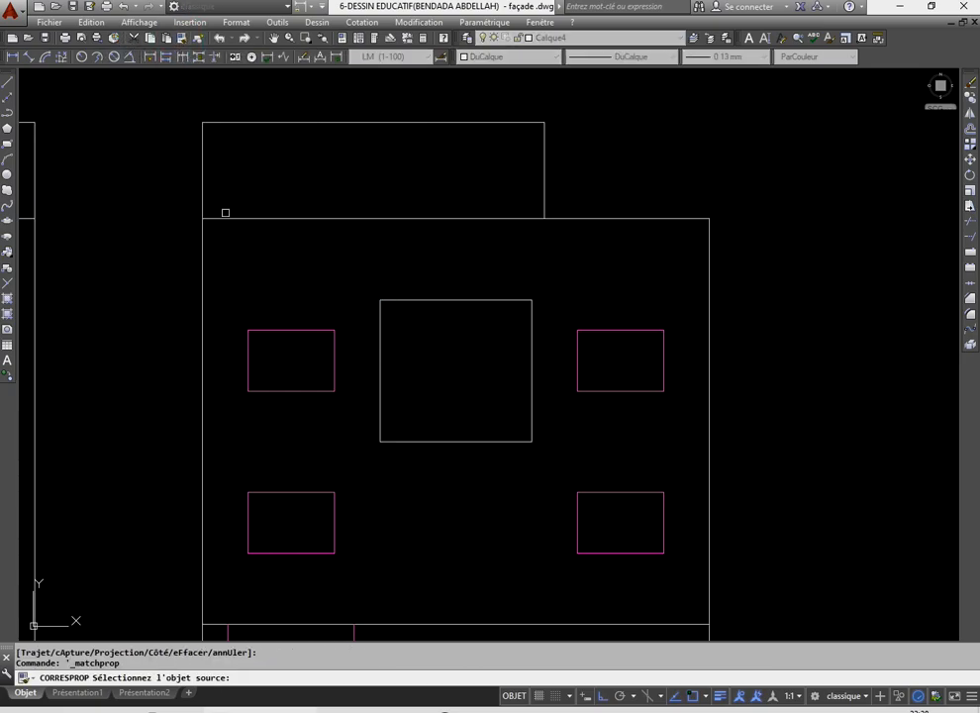
click(275, 329)
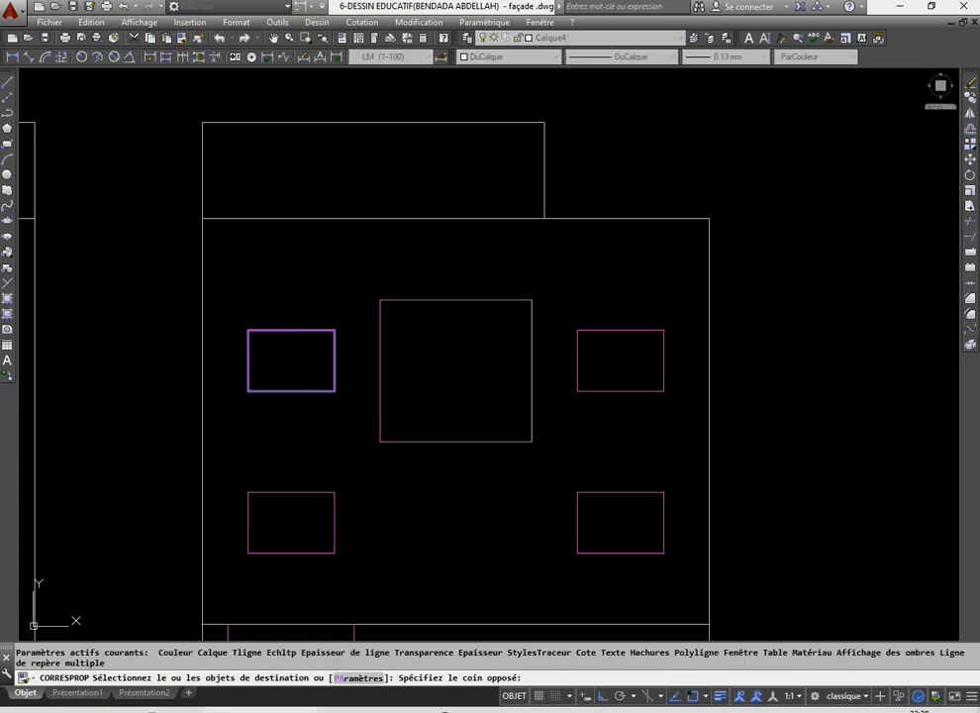
click(364, 279)
right_click(475, 356)
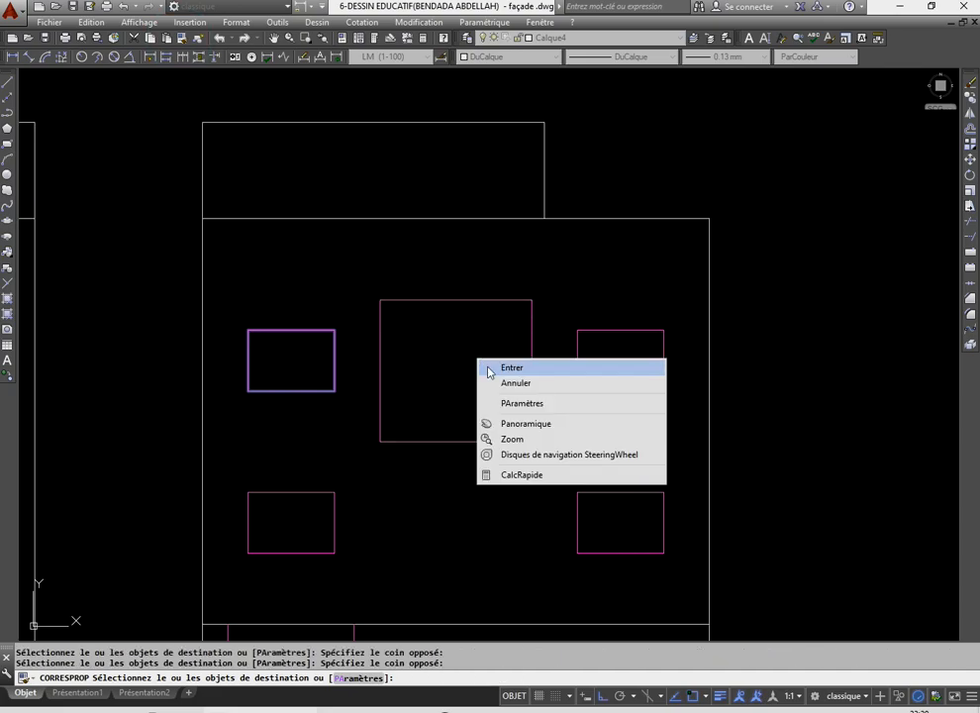
click(486, 366)
scroll(487, 365, down, 6)
scroll(474, 405, up, 4)
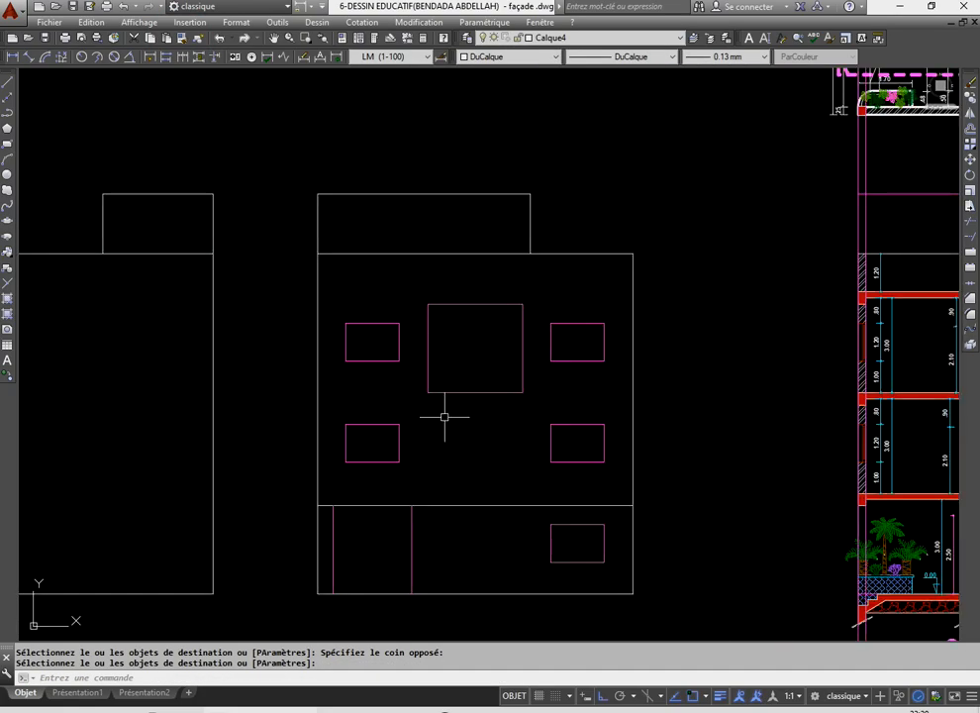
- Copy the balcony recess rectangle down to the first floor, using corresponding window corners as base and destination points
scroll(481, 458, down, 6)
scroll(517, 447, up, 6)
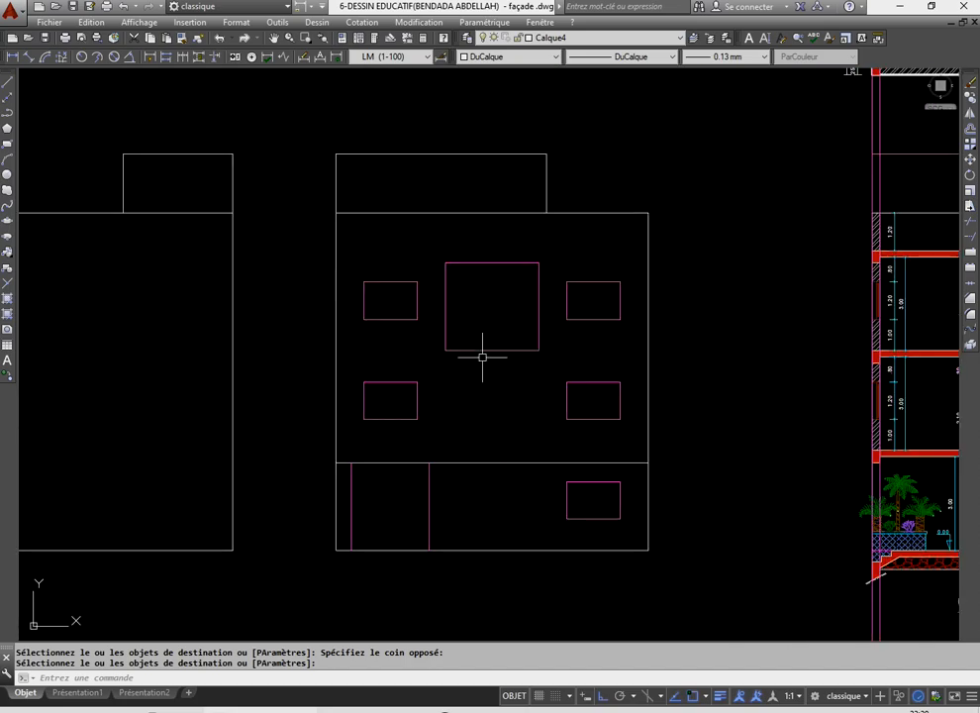
click(439, 237)
click(549, 388)
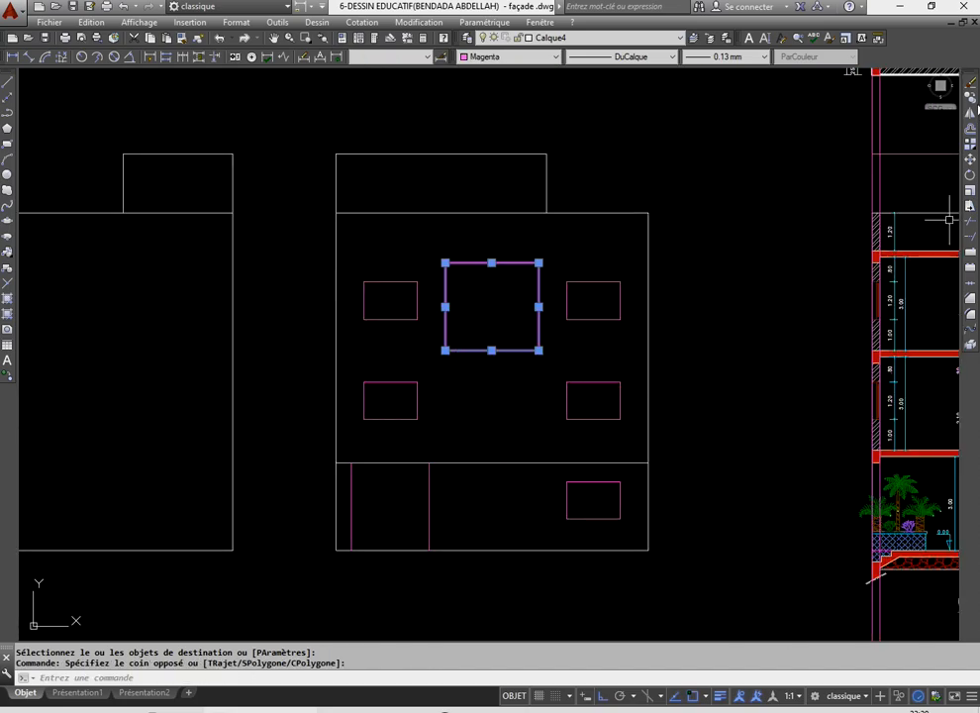
click(971, 98)
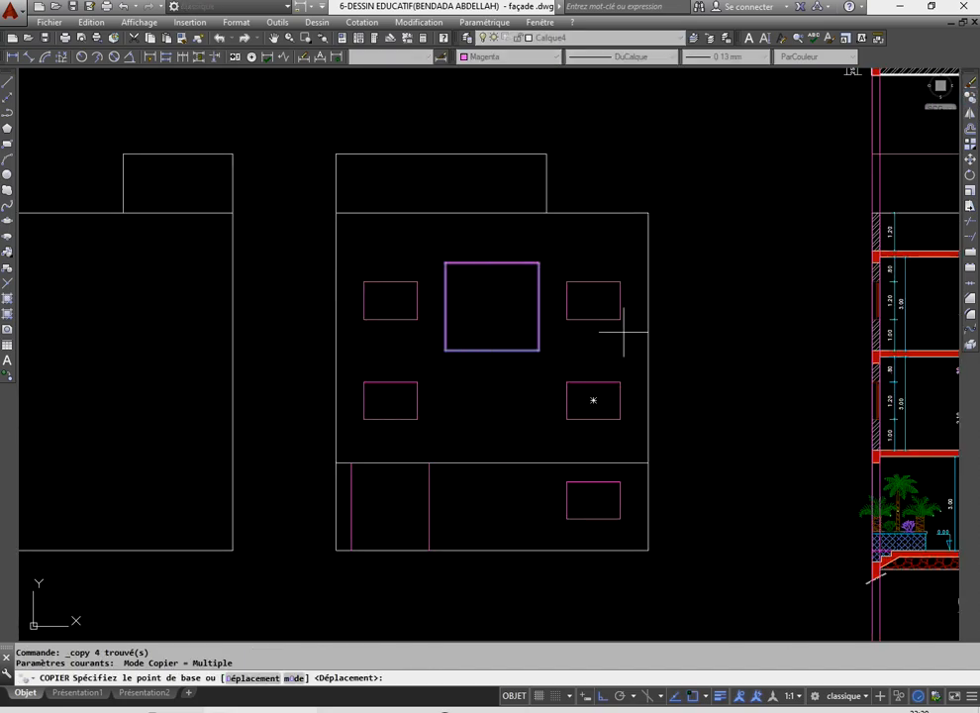
click(620, 281)
click(620, 382)
right_click(512, 306)
click(510, 306)
right_click(505, 288)
click(509, 296)
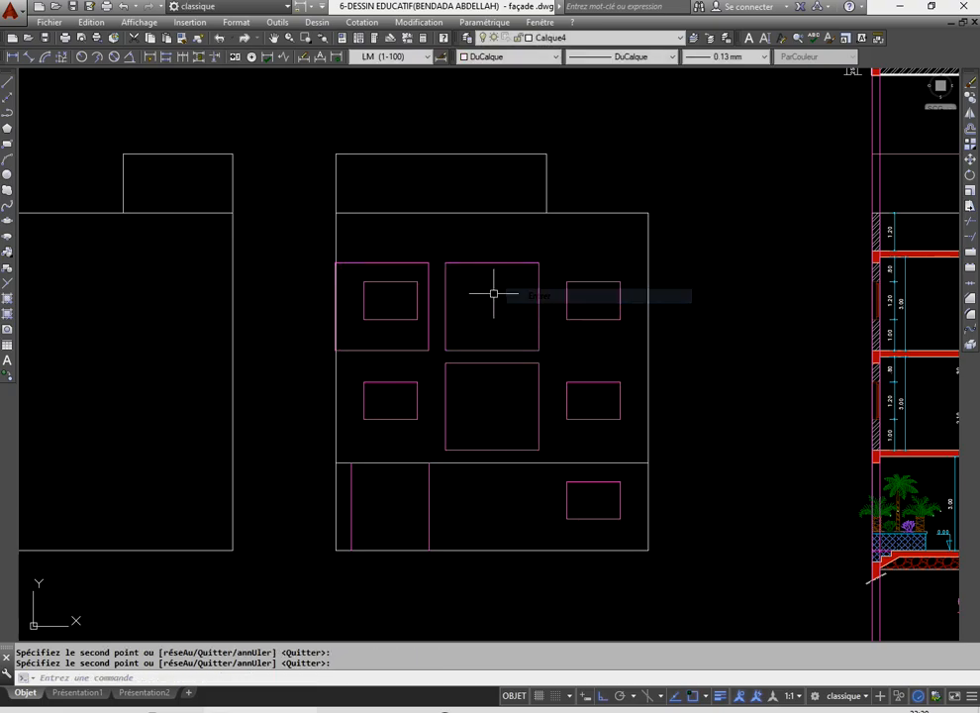
- Erase the stray copy of the balcony rectangle surrounding the second-floor window above the garage
click(311, 245)
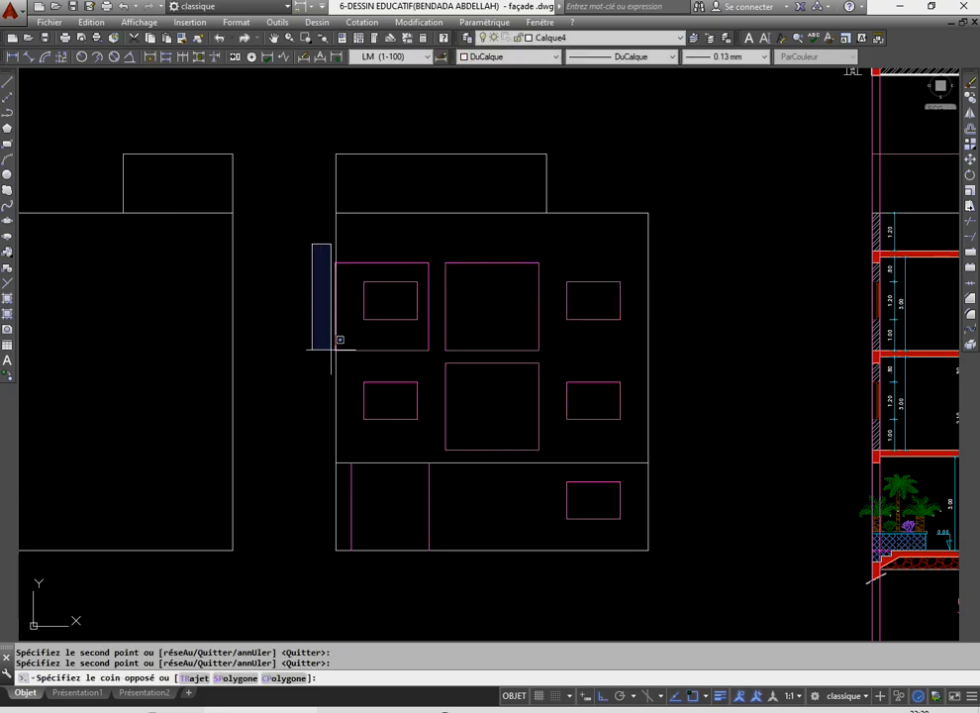
click(343, 363)
click(313, 340)
click(442, 364)
click(437, 364)
click(338, 267)
click(288, 254)
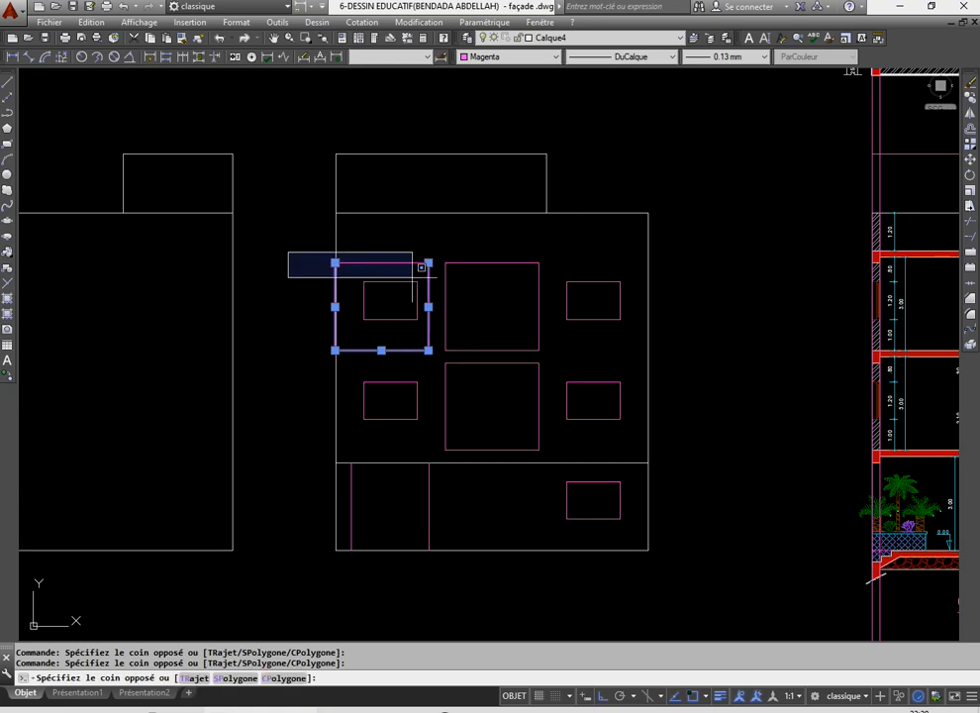
click(436, 263)
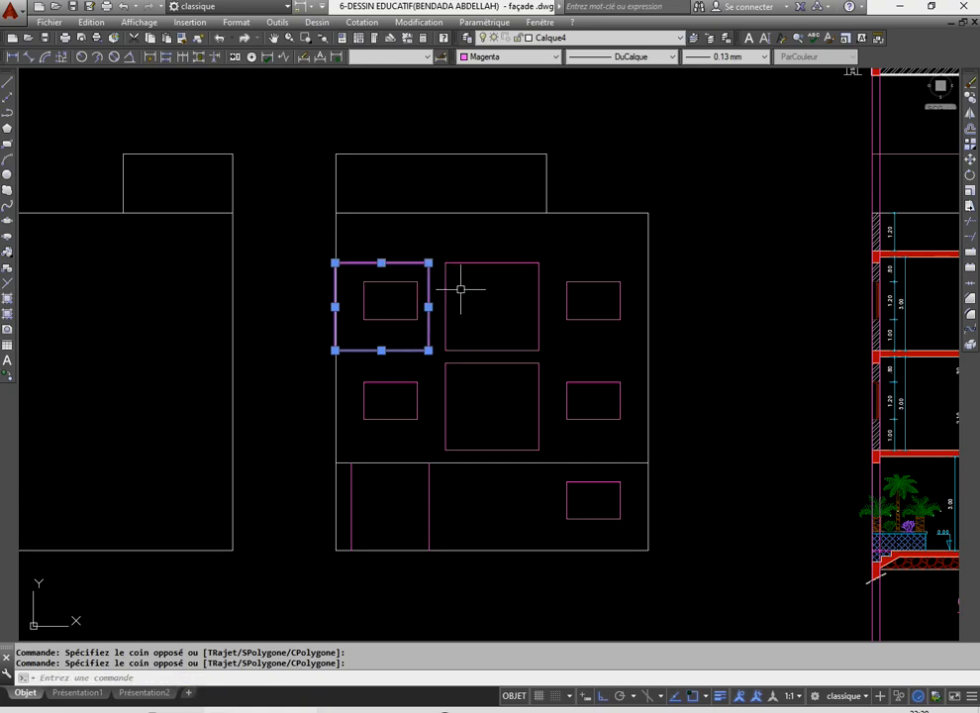
key(Delete)
- Examine the REZ DE CHAUSSEE and 1er et 2me ETAGE plans for the séjour window's position relative to the façade
scroll(483, 339, down, 5)
scroll(445, 358, up, 2)
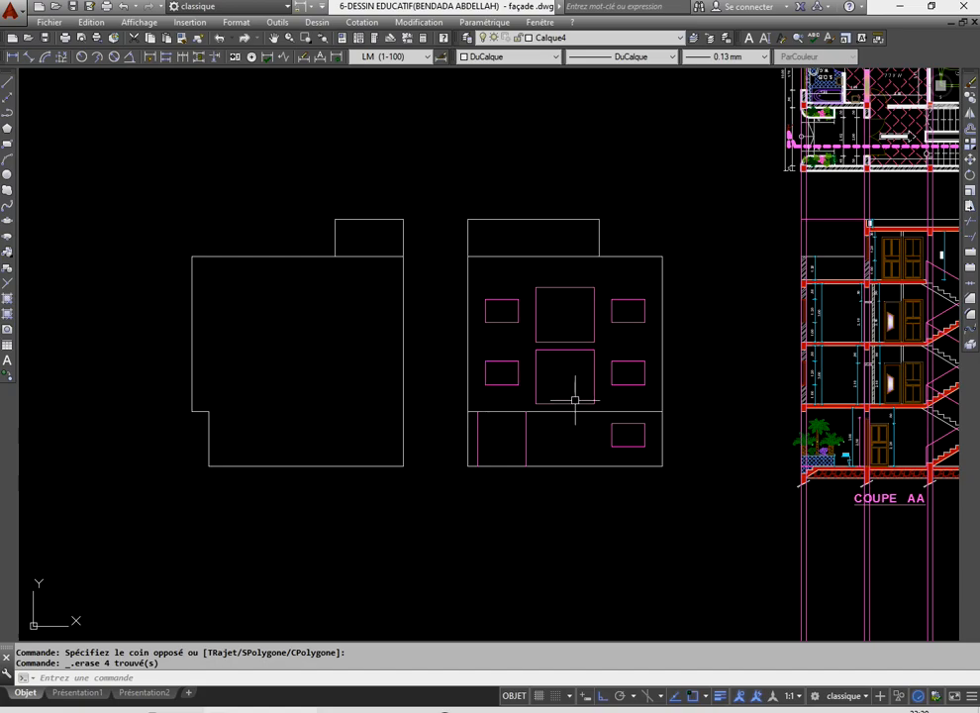
scroll(576, 453, up, 2)
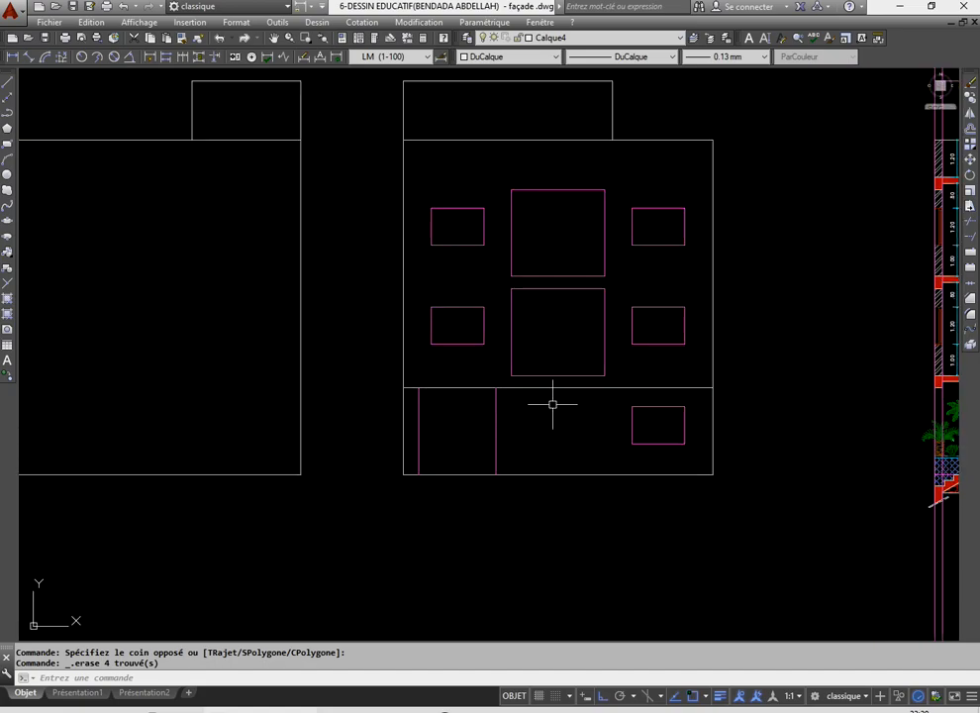
scroll(552, 404, down, 6)
scroll(553, 289, up, 10)
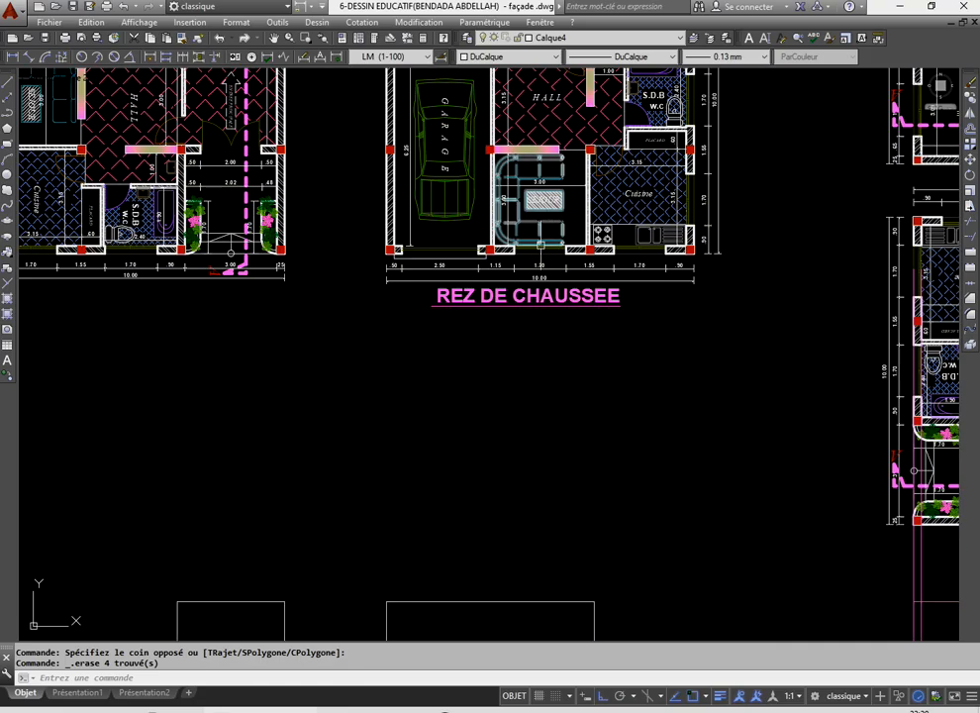
scroll(531, 297, down, 8)
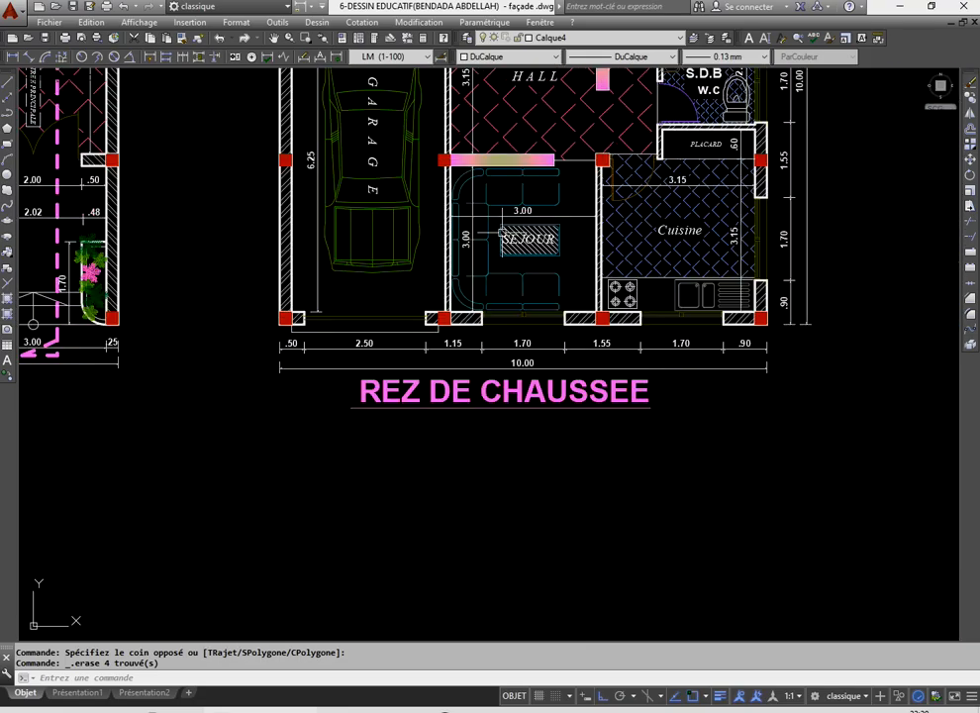
scroll(543, 223, up, 6)
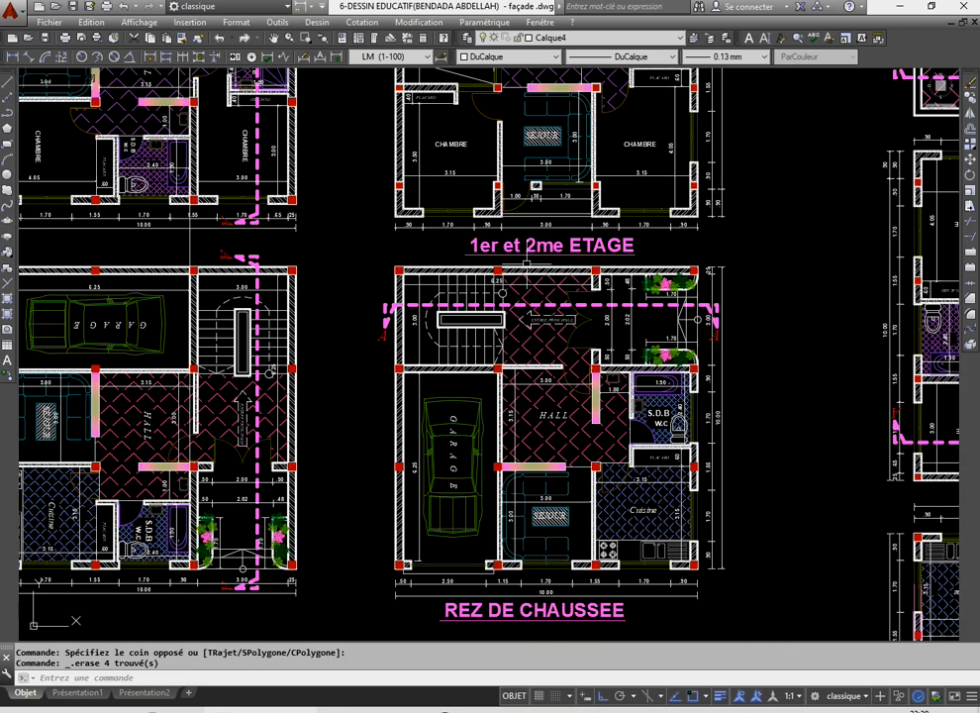
scroll(546, 226, down, 8)
scroll(488, 340, up, 7)
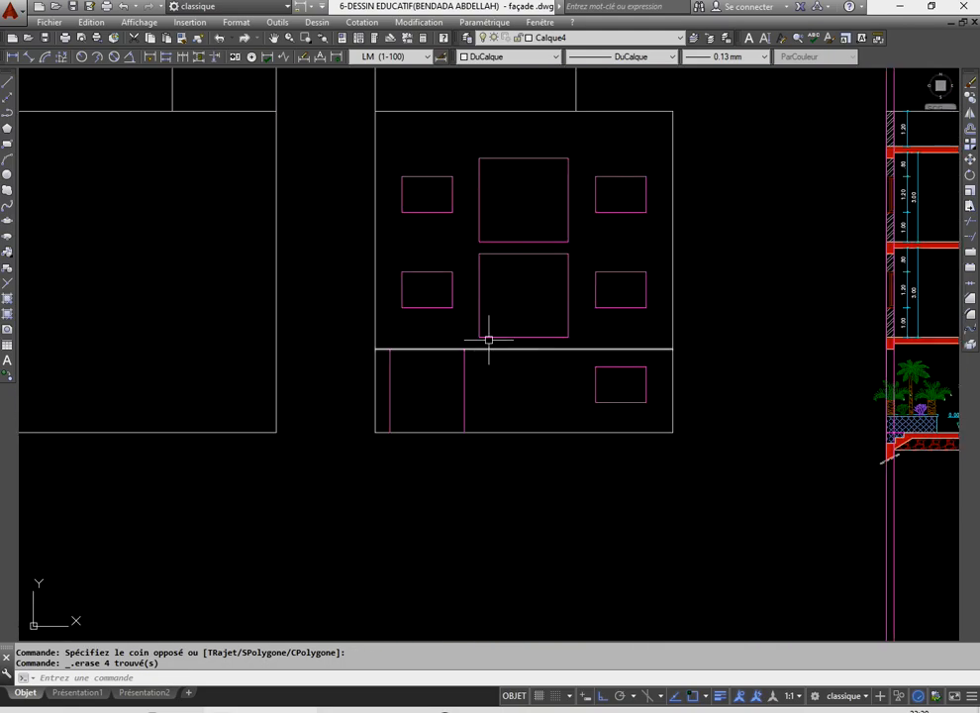
- Copy the first-floor window above the garage from its top midpoint to the midpoint of the first-floor balcony recess's lower edge
click(443, 277)
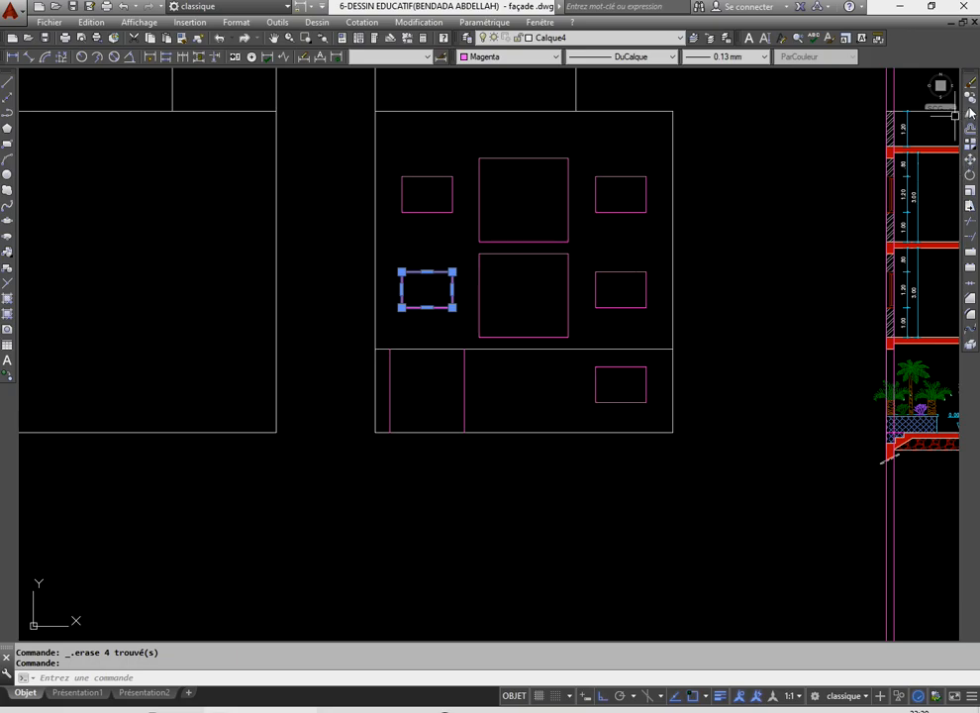
click(971, 102)
scroll(530, 311, up, 2)
click(361, 235)
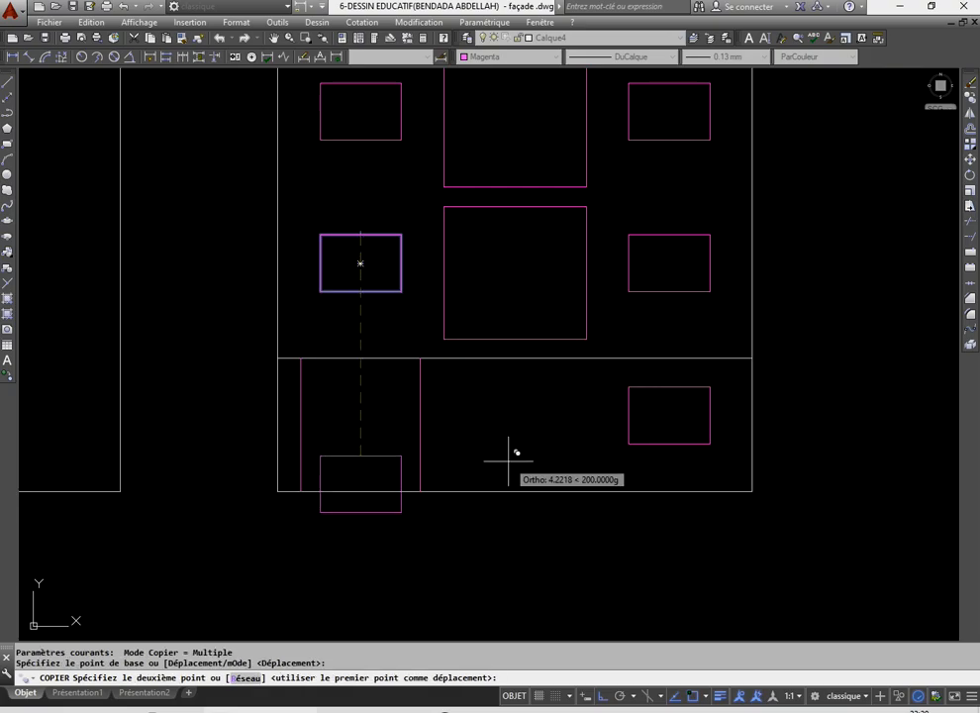
click(514, 340)
right_click(494, 281)
click(530, 290)
click(505, 290)
- Move the copied séjour window straight down until its top aligns with the top of the existing ground-floor window
click(551, 419)
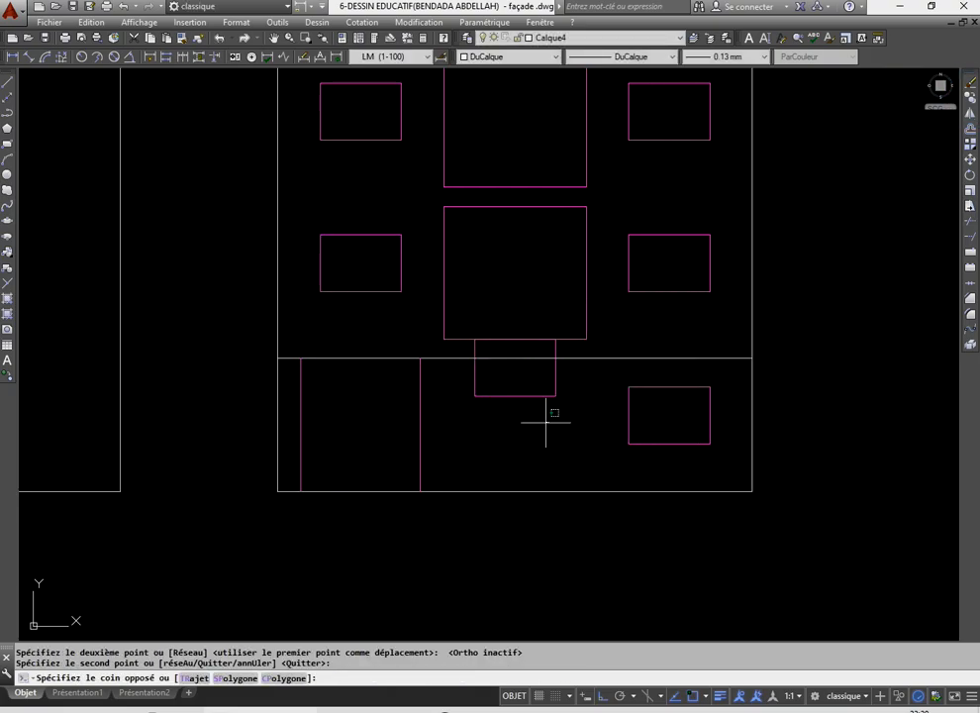
click(508, 394)
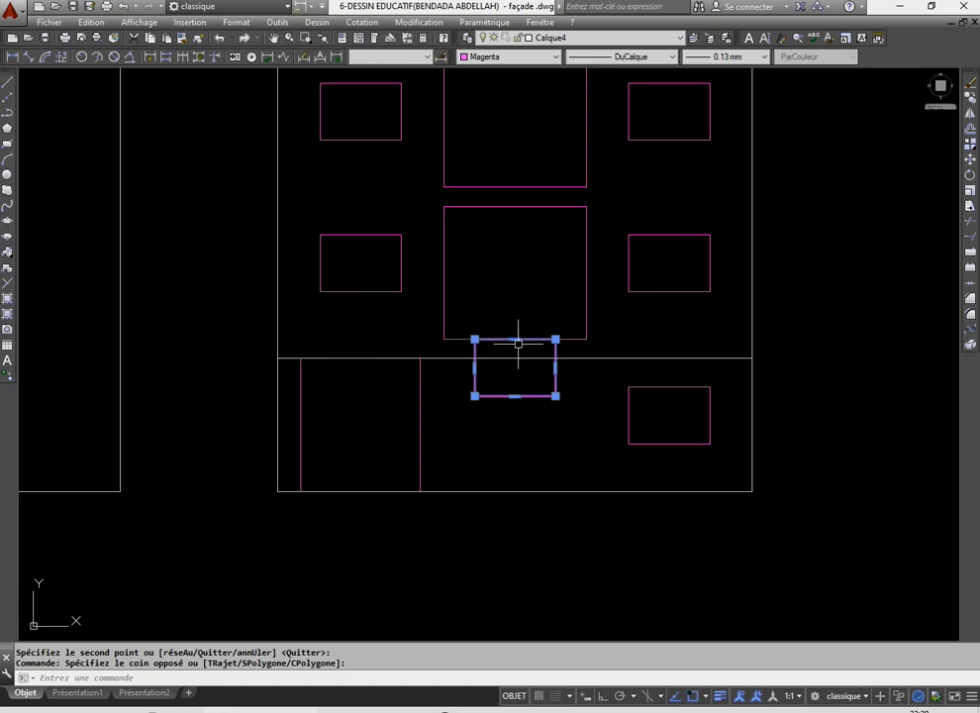
click(970, 159)
scroll(570, 367, up, 2)
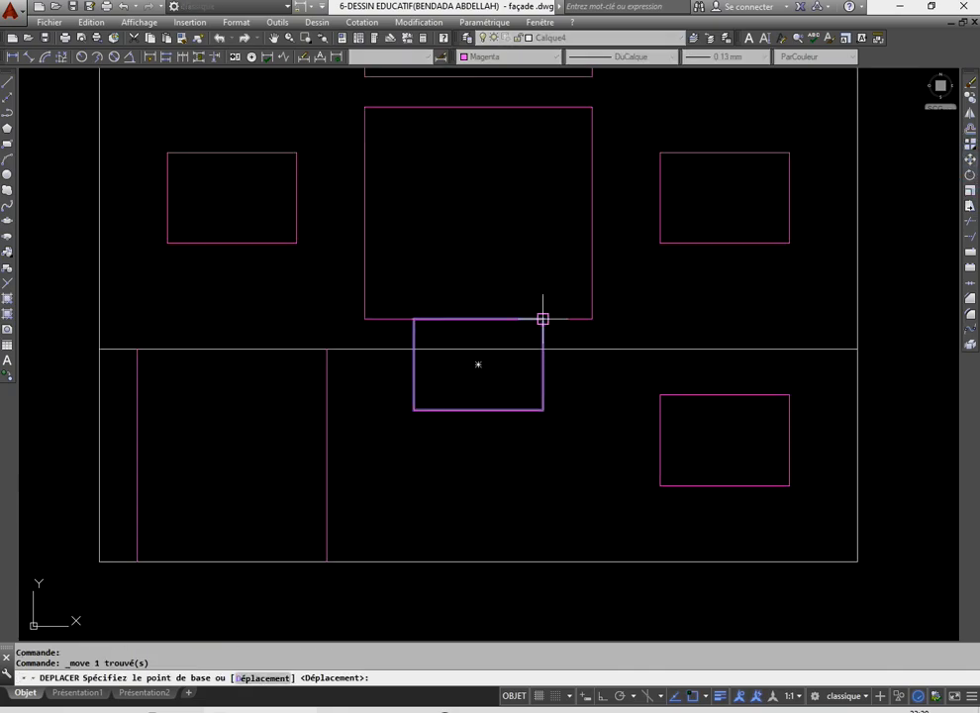
click(542, 319)
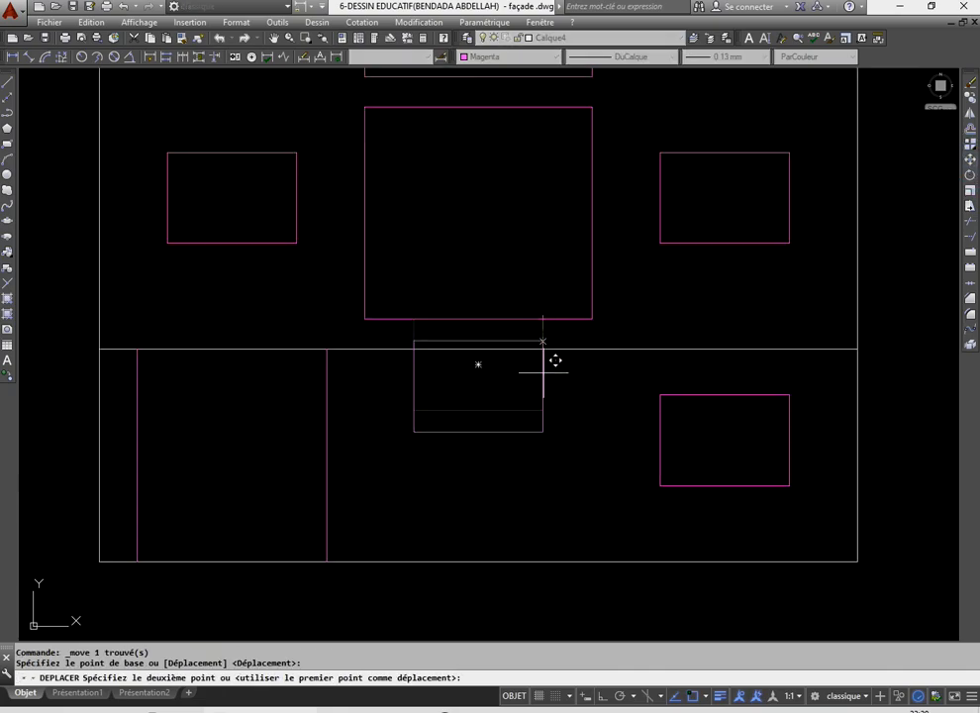
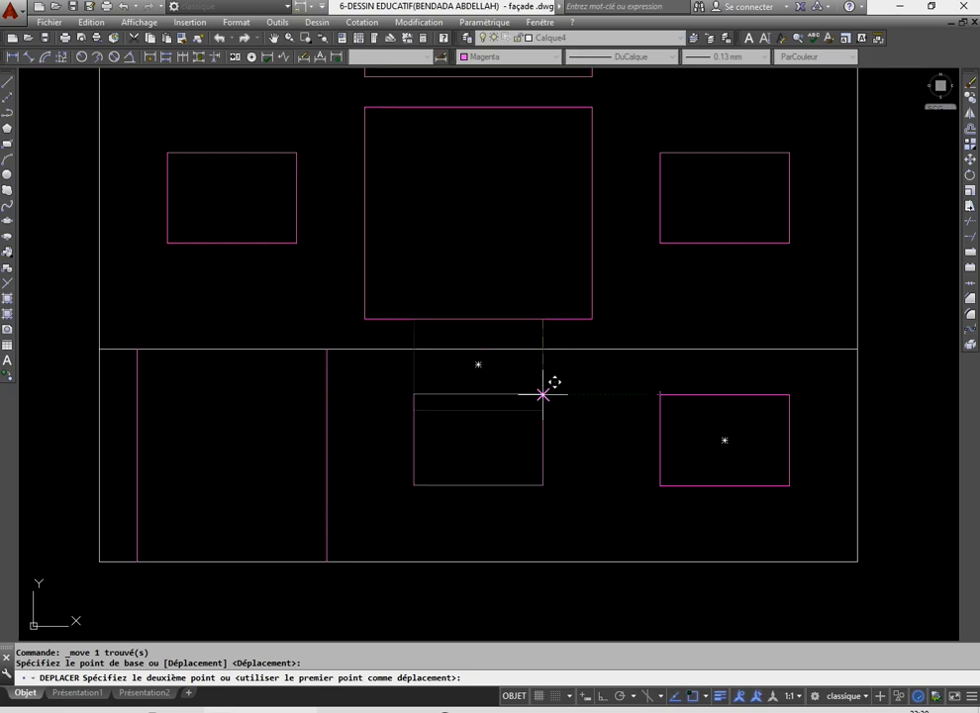
click(542, 395)
scroll(570, 485, down, 4)
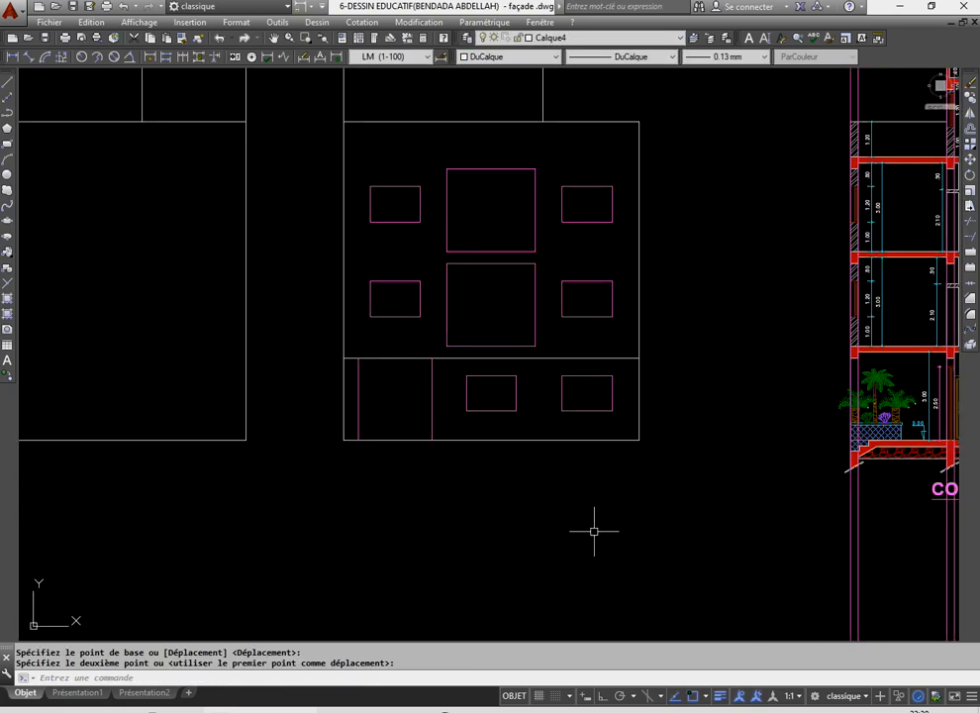
- Examine the object snap modes in the drawing settings
right_click(676, 699)
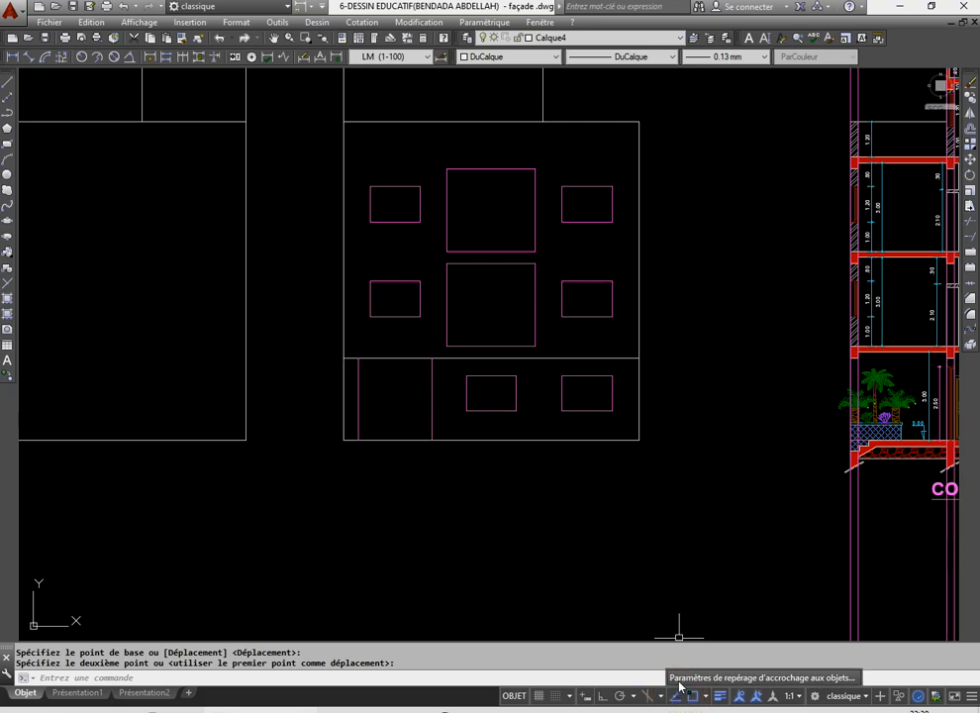
click(679, 681)
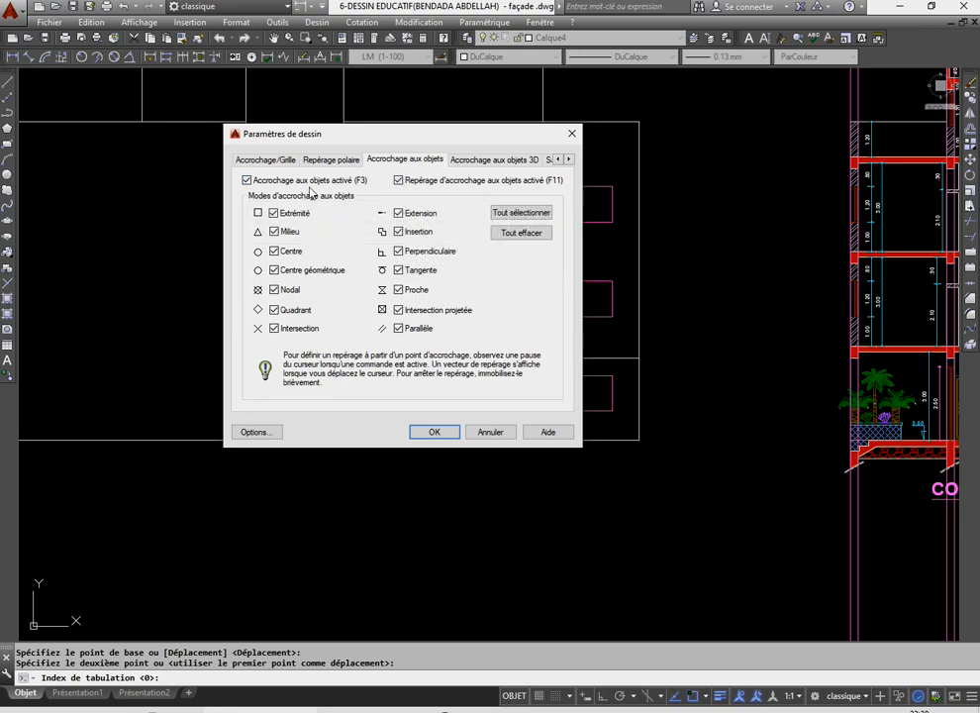
click(426, 432)
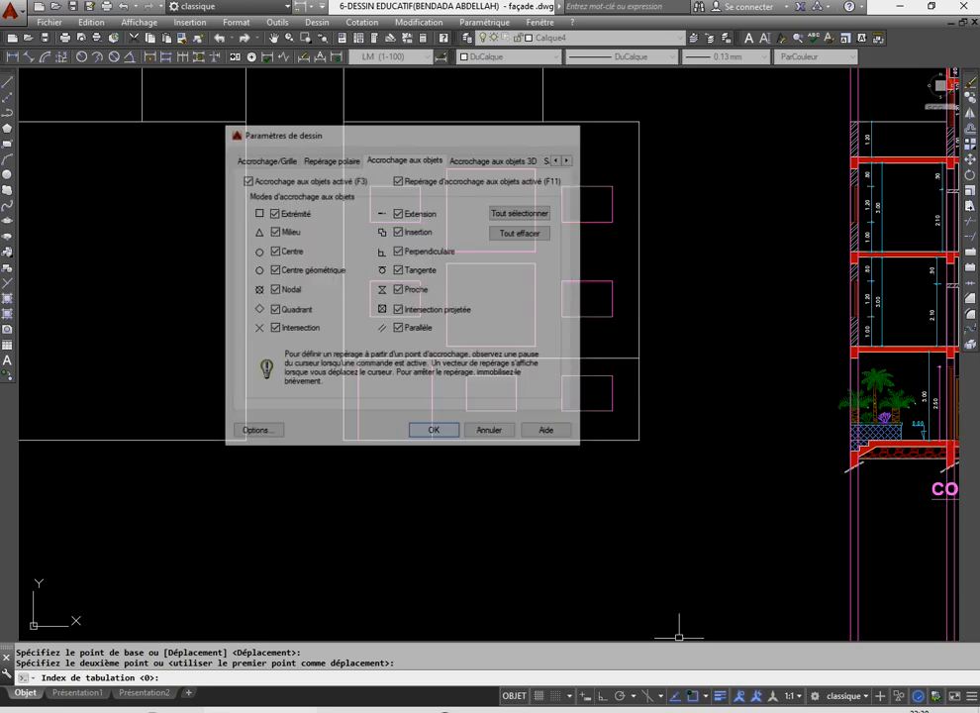
- Draw an orthogonal vertical line from the right corner of the right-hand chambre window in the rotated 1er et 2me ETAGE plan down past the side façade
scroll(492, 507, down, 5)
scroll(474, 432, up, 2)
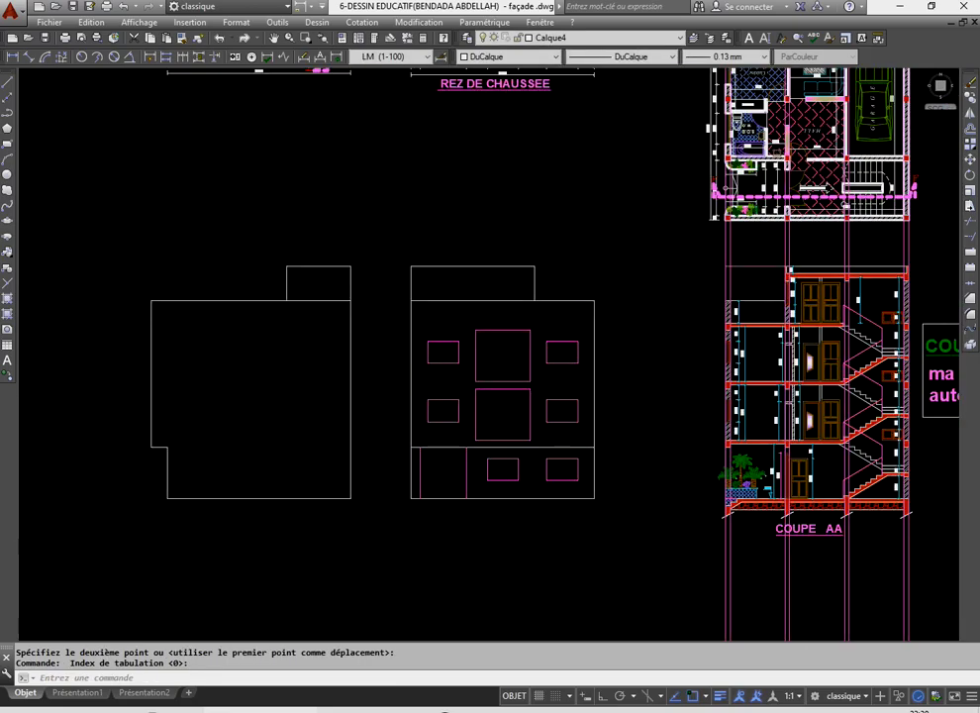
scroll(485, 434, down, 2)
scroll(367, 385, up, 2)
scroll(427, 353, down, 2)
scroll(445, 165, up, 2)
scroll(426, 238, down, 5)
click(6, 85)
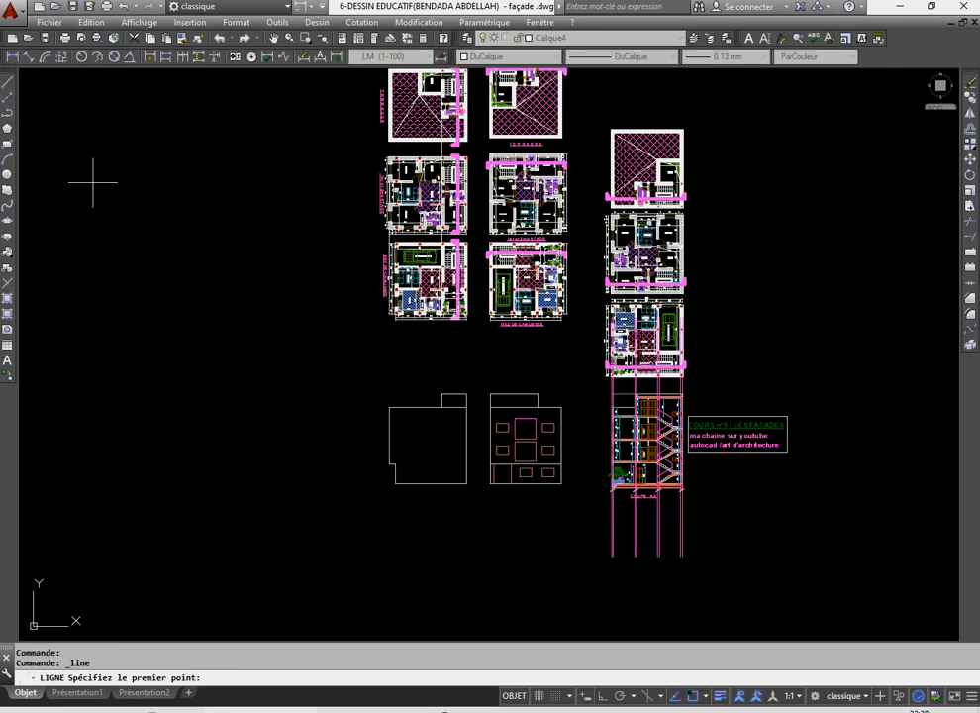
scroll(485, 92, up, 6)
scroll(474, 222, down, 4)
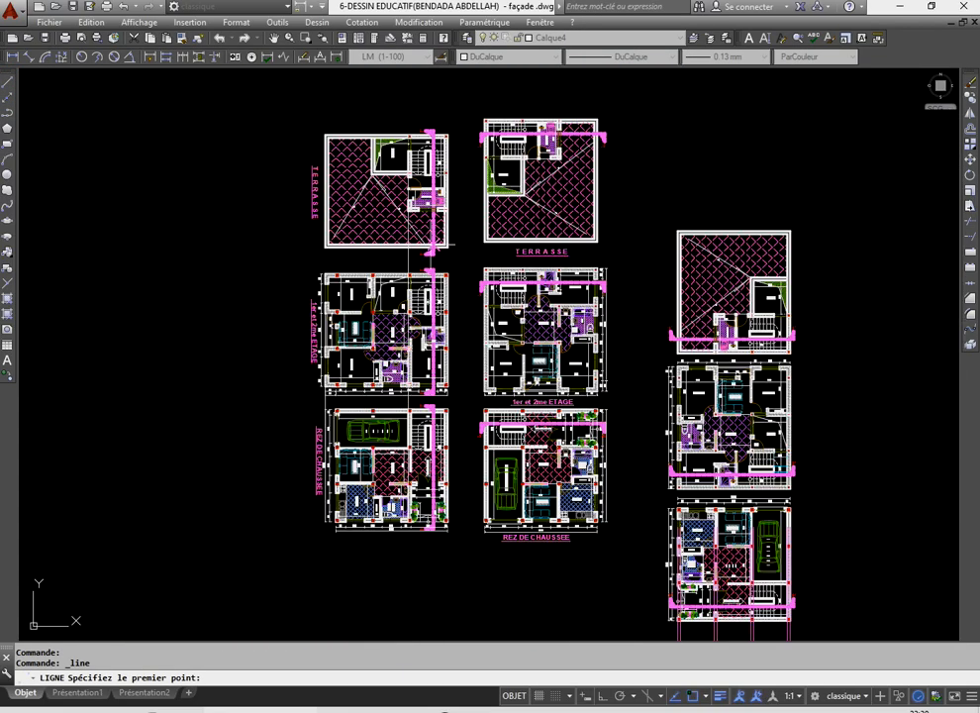
scroll(426, 523, up, 4)
scroll(411, 171, up, 6)
scroll(495, 269, down, 4)
scroll(504, 260, up, 4)
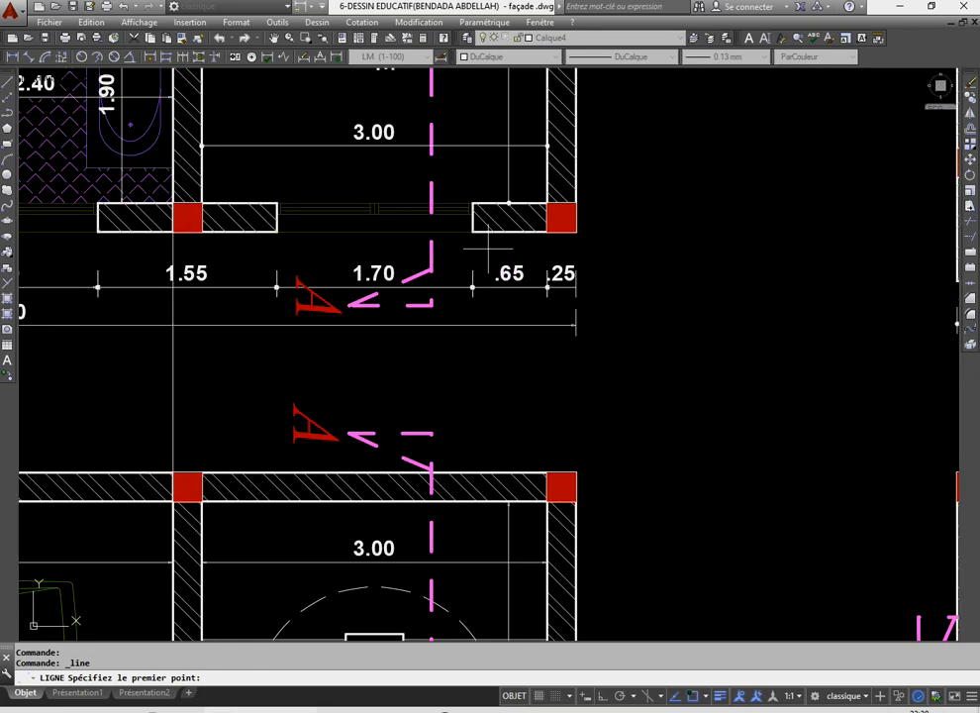
click(473, 232)
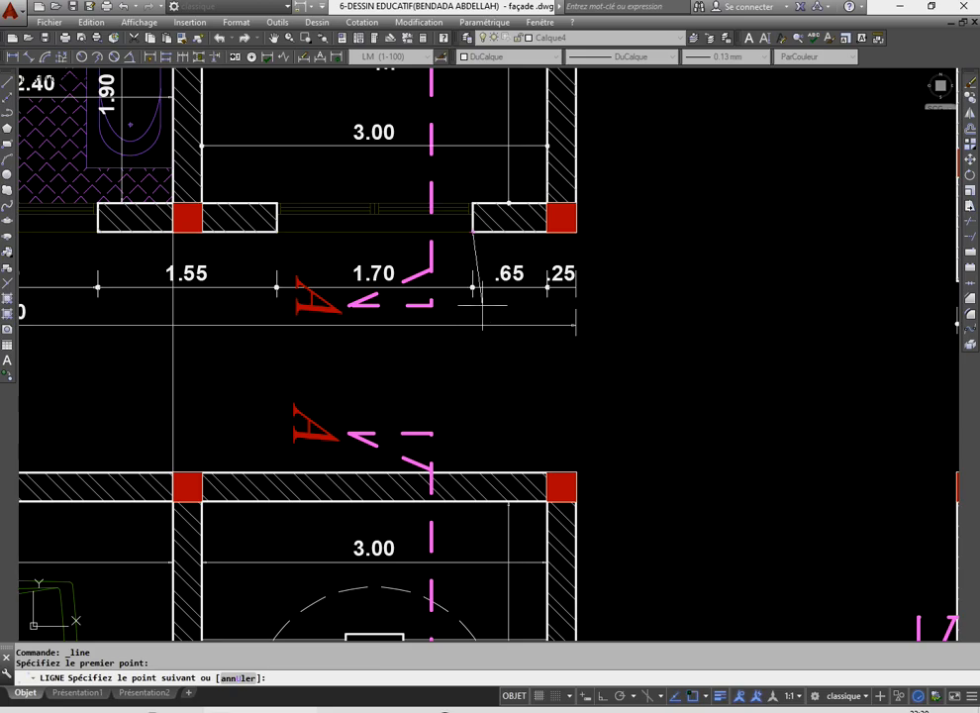
key(F8)
scroll(444, 465, down, 8)
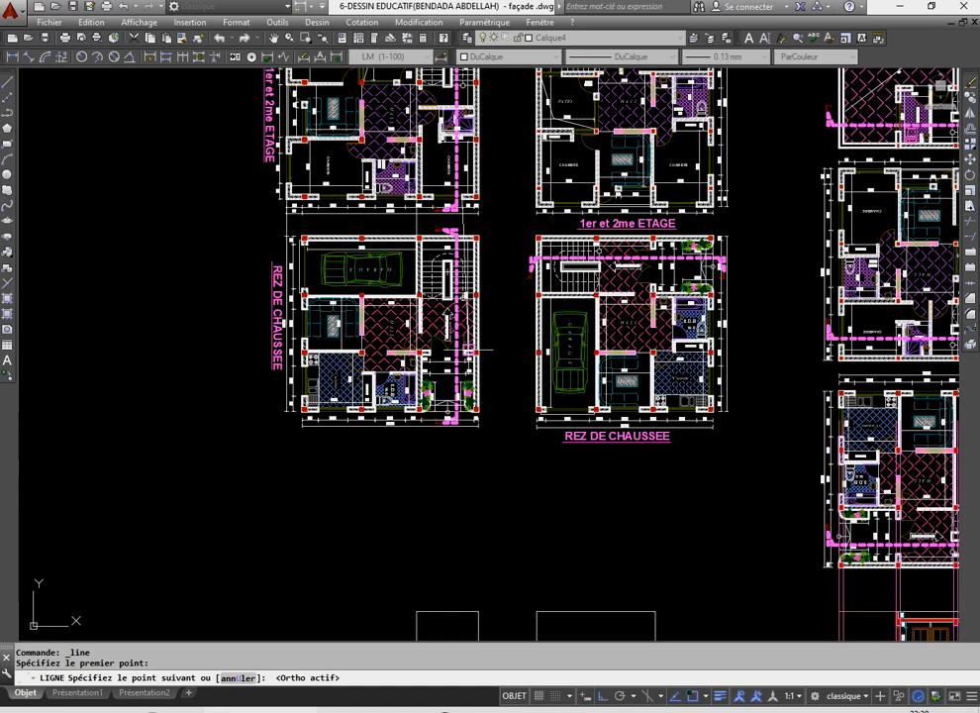
scroll(437, 490, down, 2)
scroll(446, 515, up, 2)
right_click(411, 450)
click(411, 451)
scroll(425, 476, up, 2)
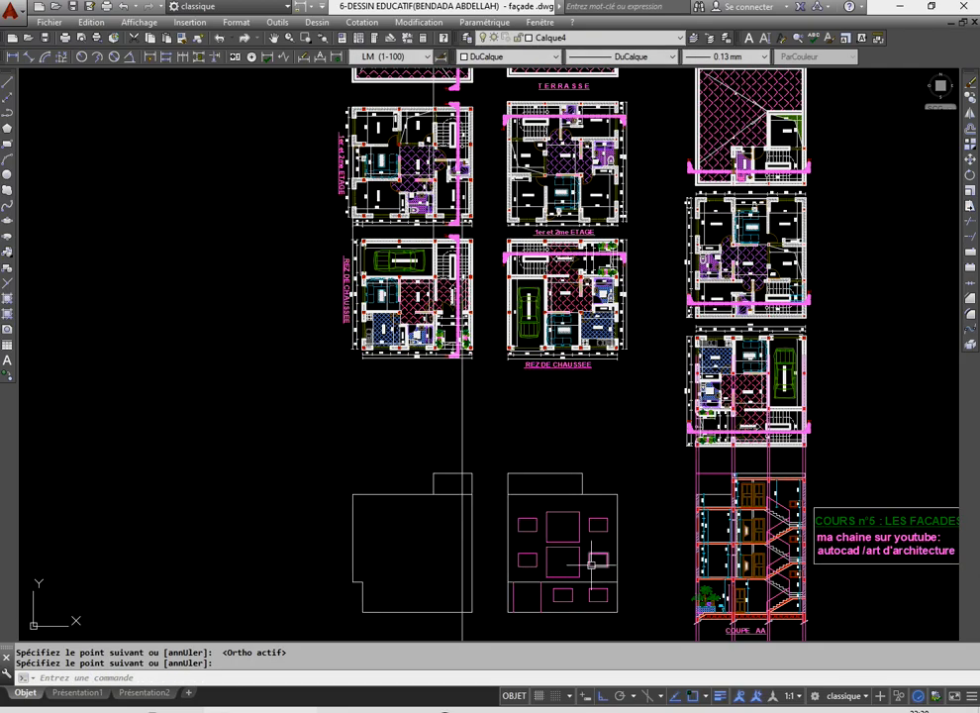
- Examine the vertical projection line between the chambre window in the rotated upper-floor plan and the side façade
scroll(454, 208, up, 4)
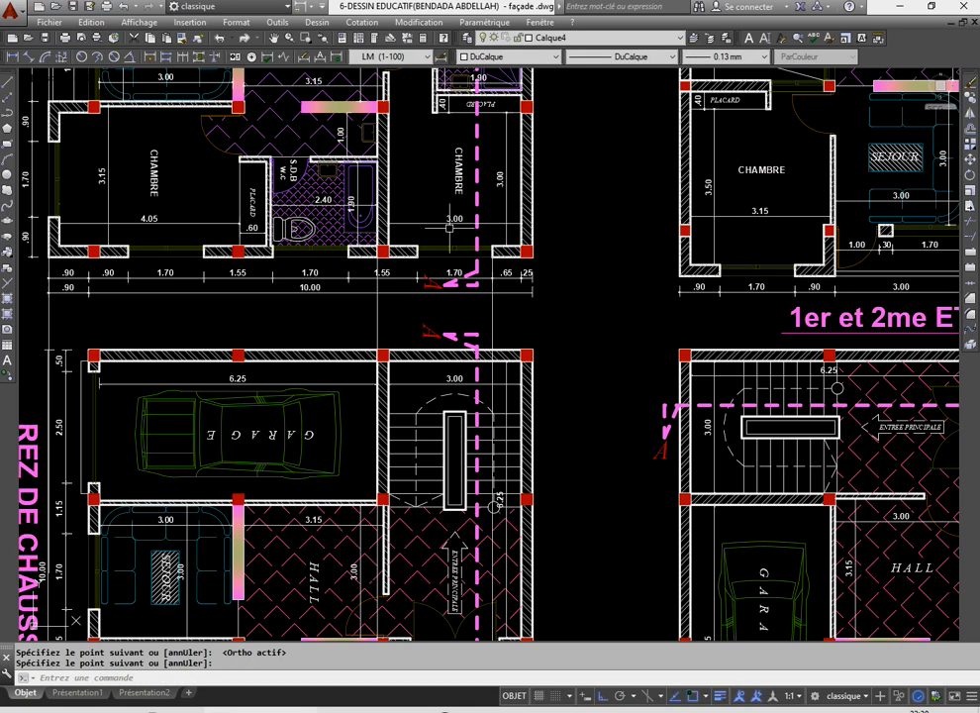
scroll(450, 241, down, 2)
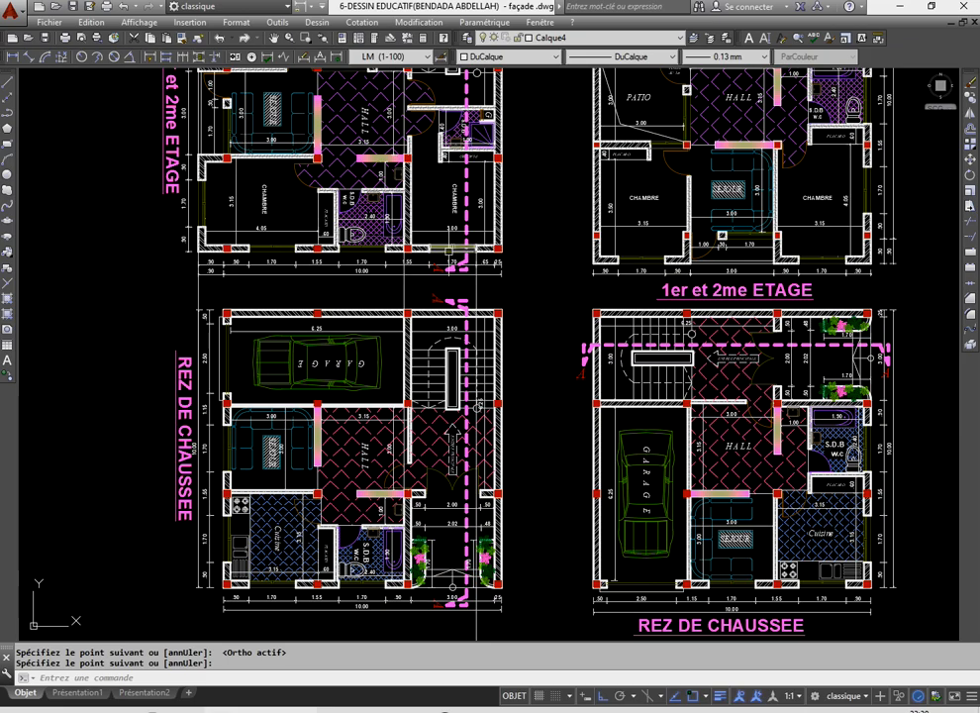
scroll(448, 248, up, 2)
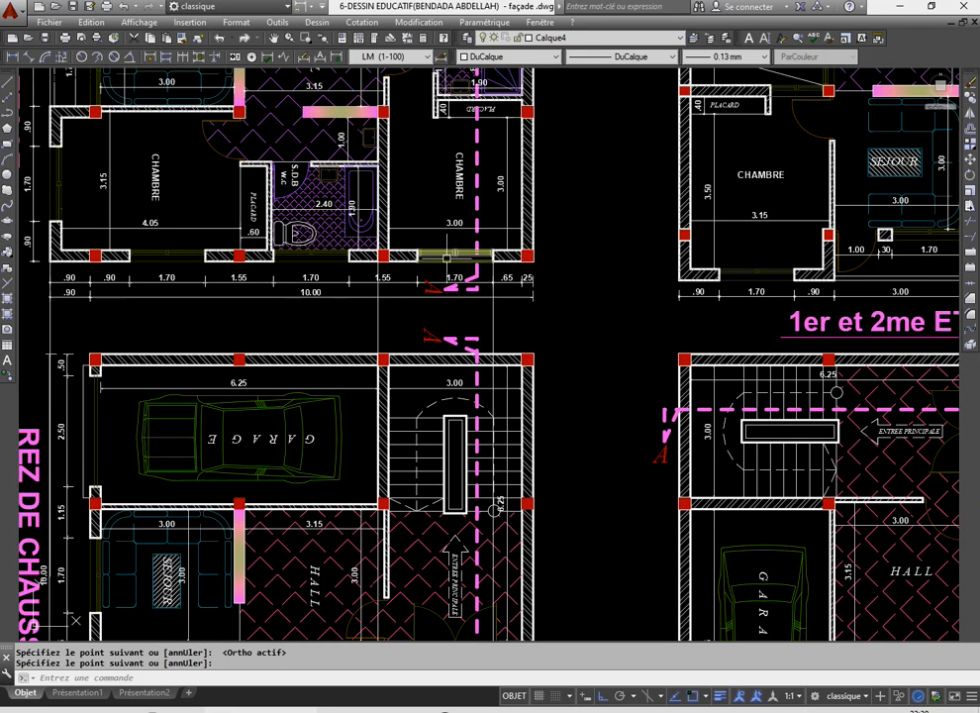
scroll(448, 259, down, 3)
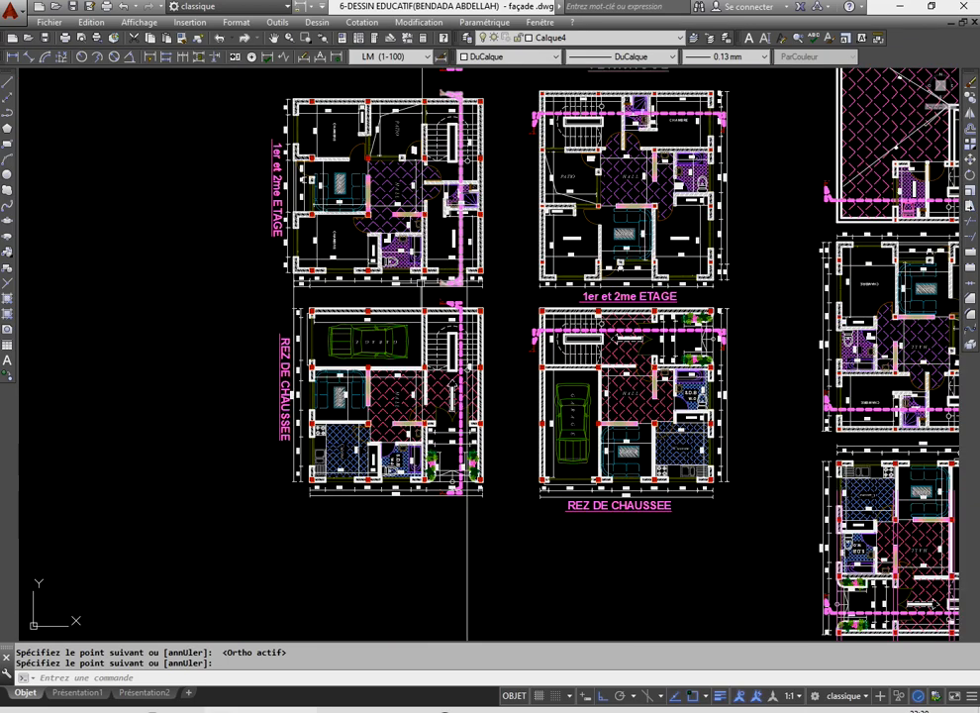
scroll(279, 147, up, 2)
scroll(287, 247, down, 4)
scroll(451, 319, down, 4)
scroll(468, 416, up, 4)
scroll(445, 448, up, 3)
scroll(453, 428, down, 3)
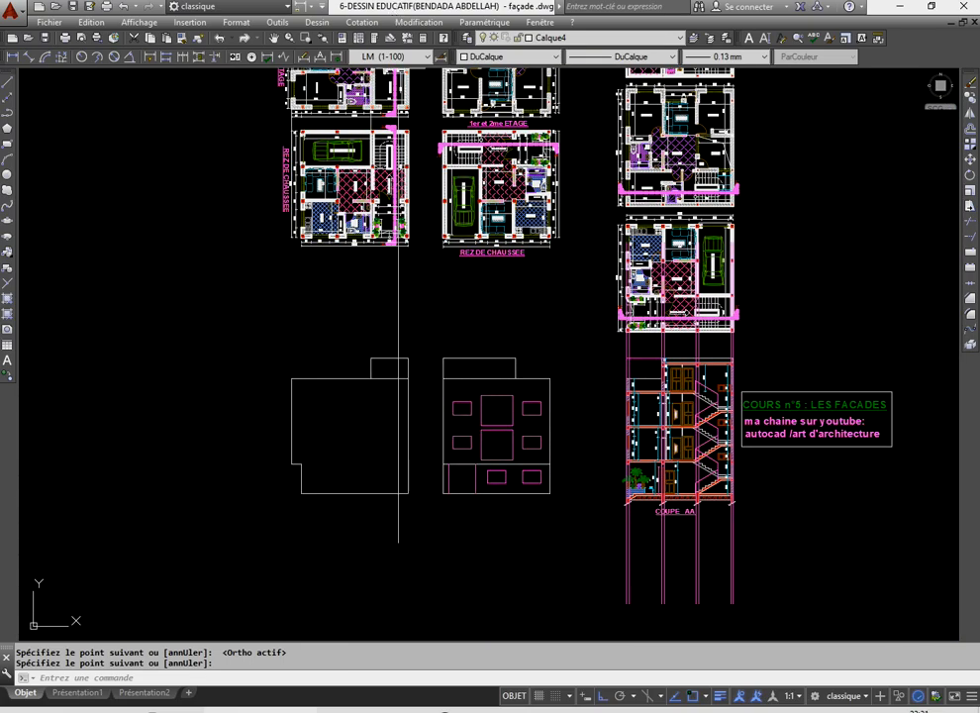
scroll(401, 262, up, 4)
scroll(403, 257, up, 2)
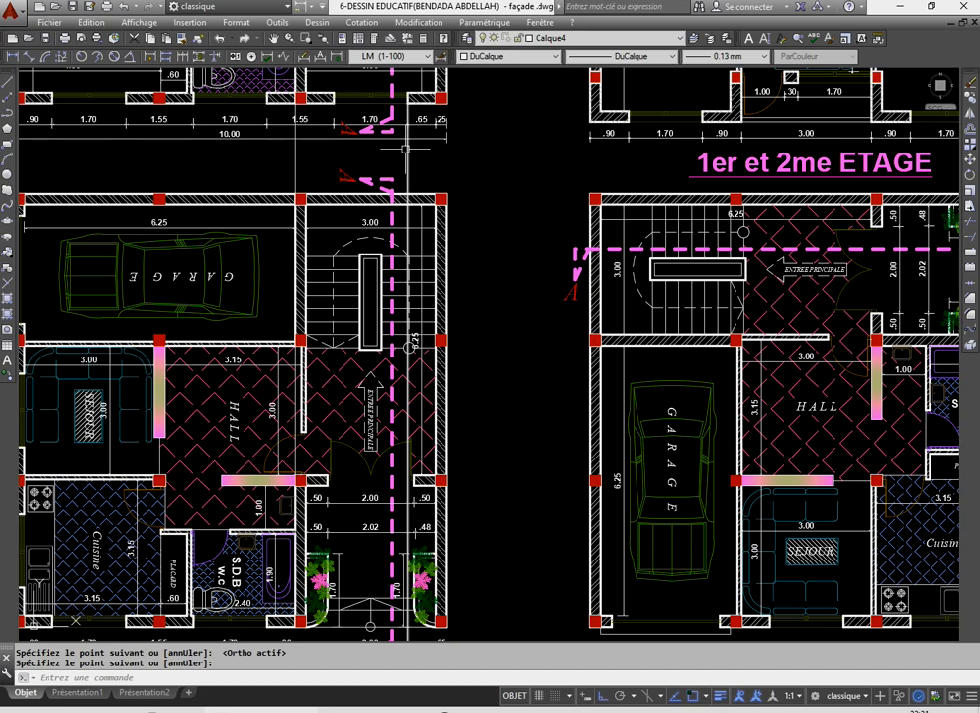
scroll(405, 148, down, 5)
scroll(475, 318, down, 3)
scroll(490, 361, up, 4)
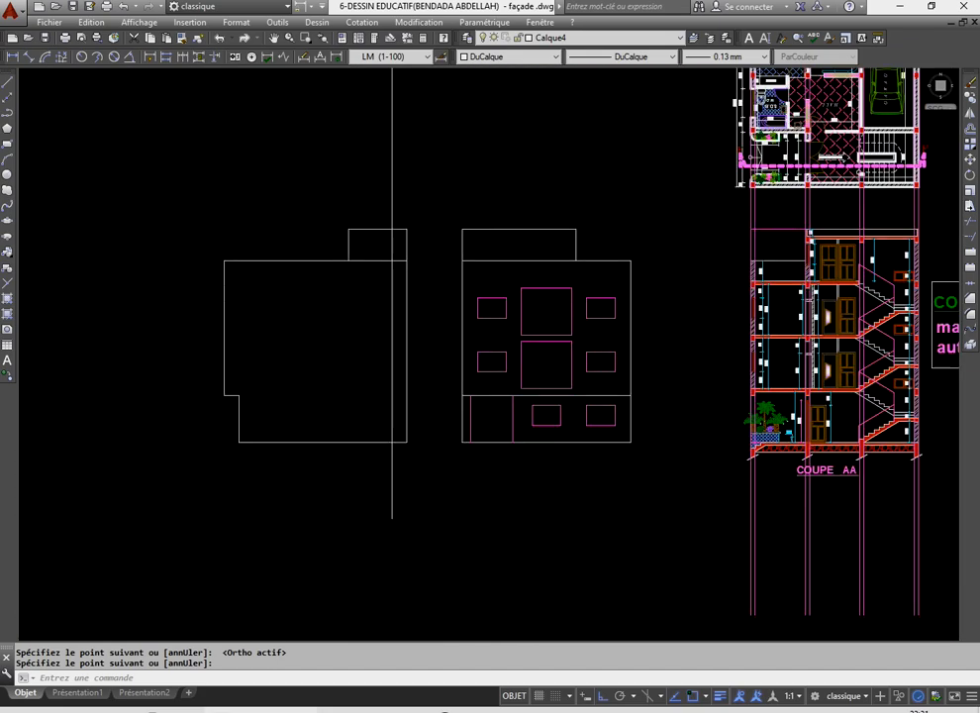
- Copy the two upper-floor windows above the garage onto the side façade, aligning their top right corner with the projection line
scroll(464, 268, up, 2)
click(490, 360)
click(475, 290)
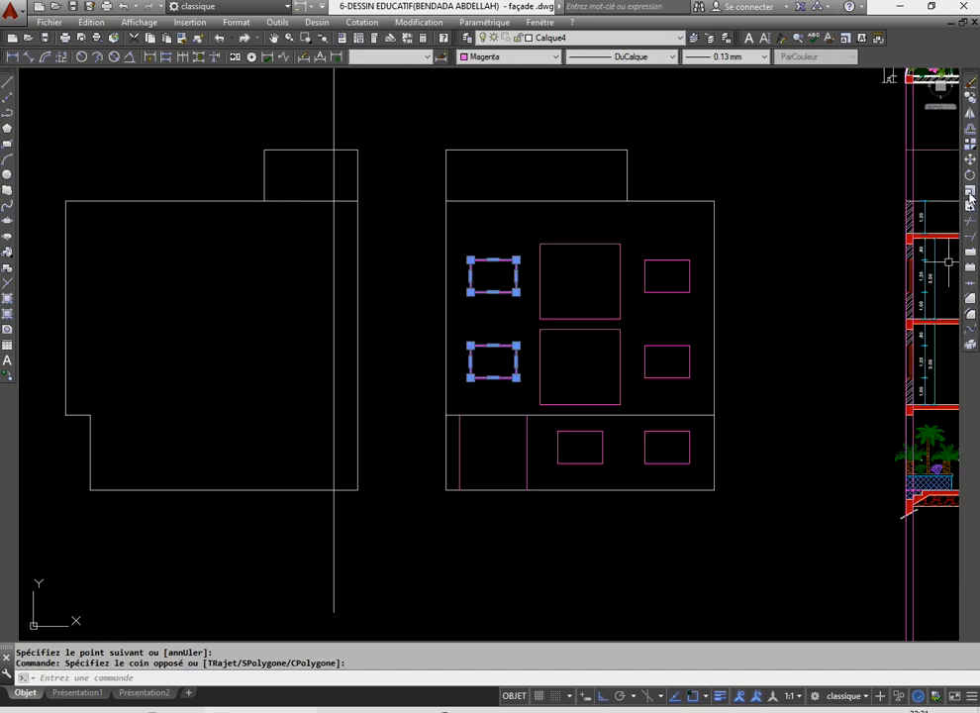
click(971, 99)
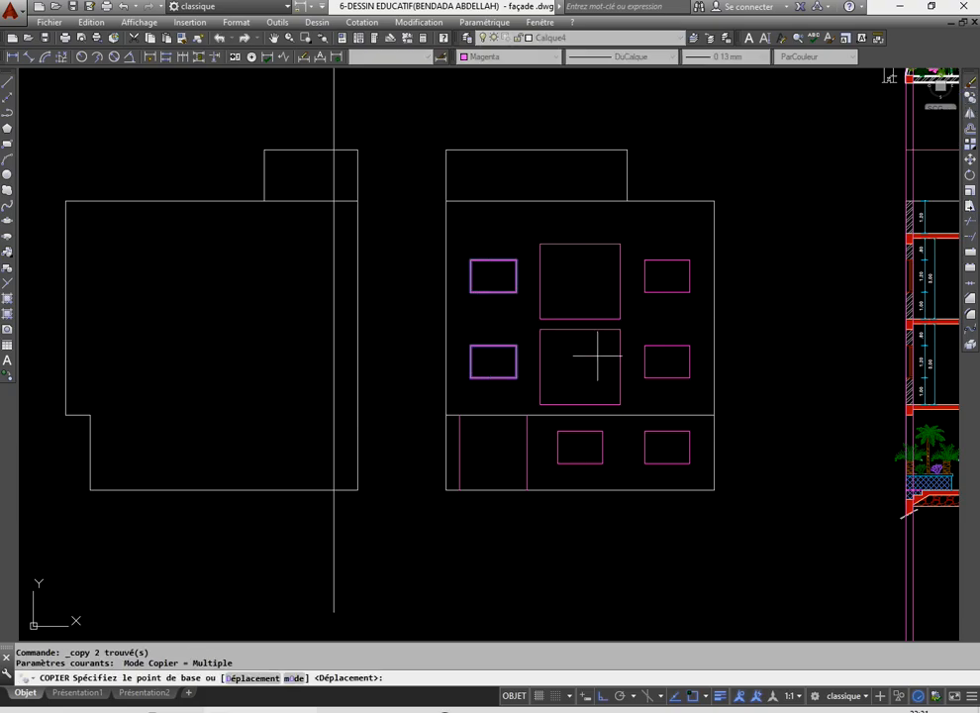
click(516, 260)
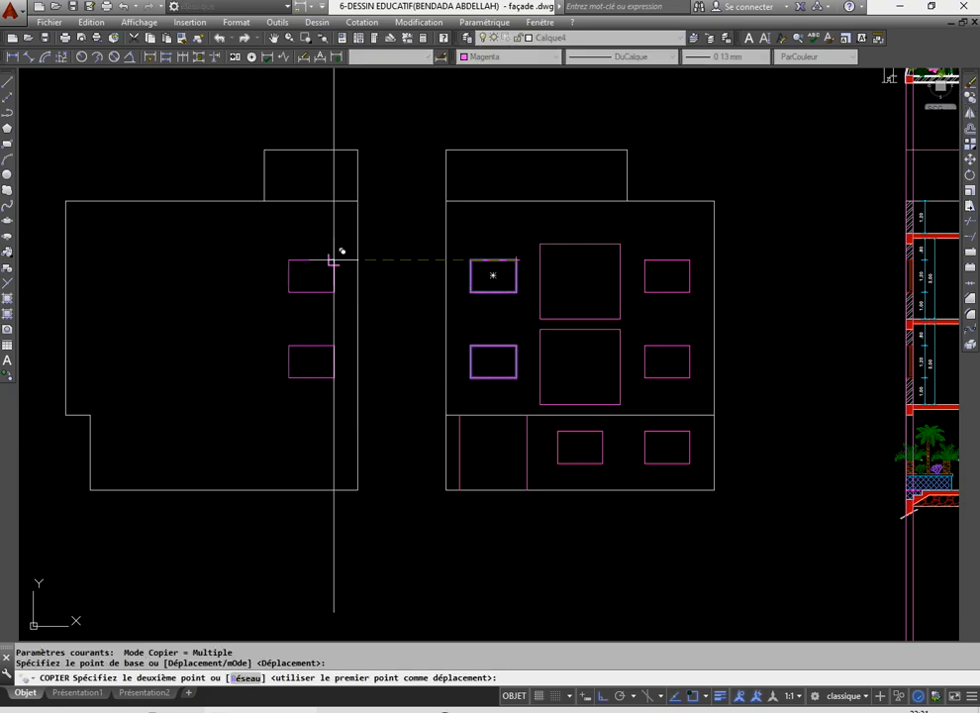
click(332, 259)
key(Return)
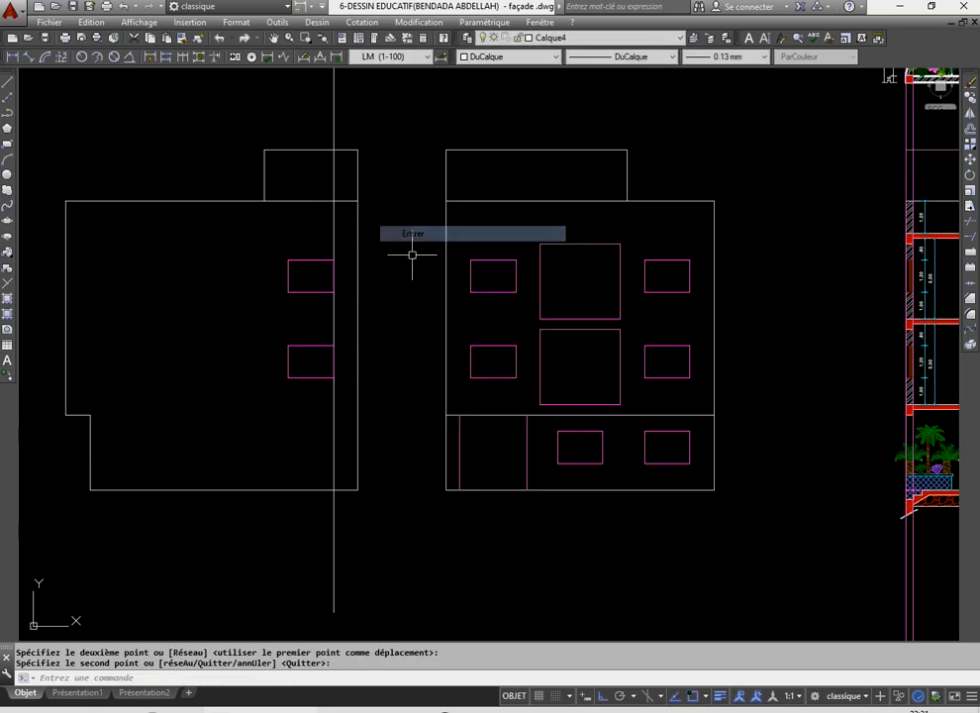
- Examine the rotated REZ DE CHAUSSEE and 1er et 2me ETAGE plans for the positions of the side façade's other windows
scroll(400, 327, down, 6)
scroll(382, 296, up, 4)
scroll(382, 297, down, 2)
middle_drag(382, 297, 424, 515)
scroll(403, 184, up, 6)
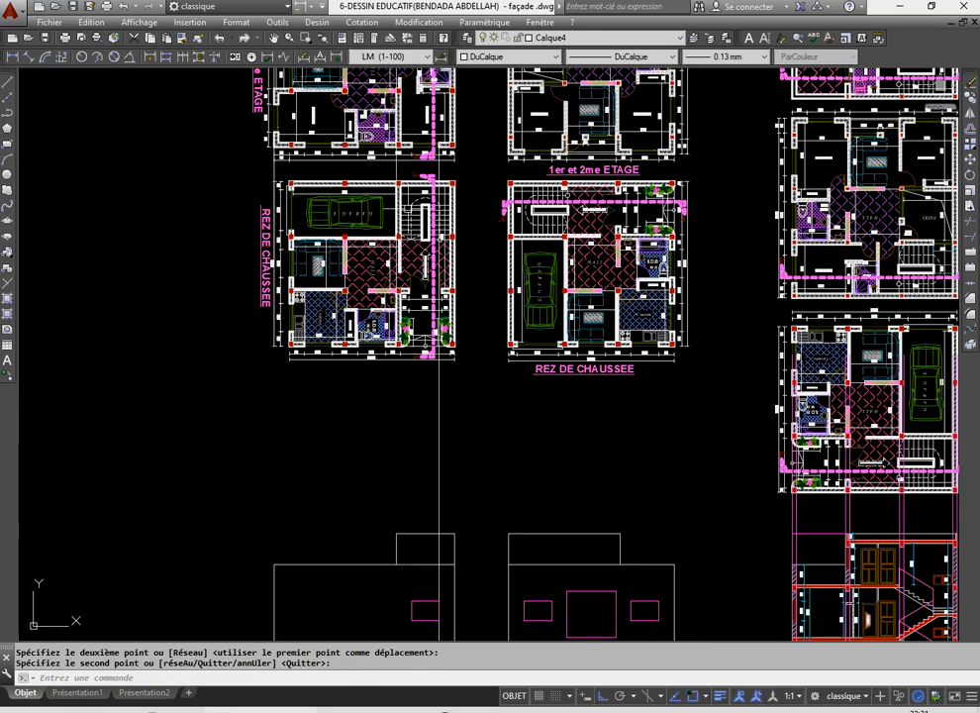
middle_drag(455, 634, 425, 396)
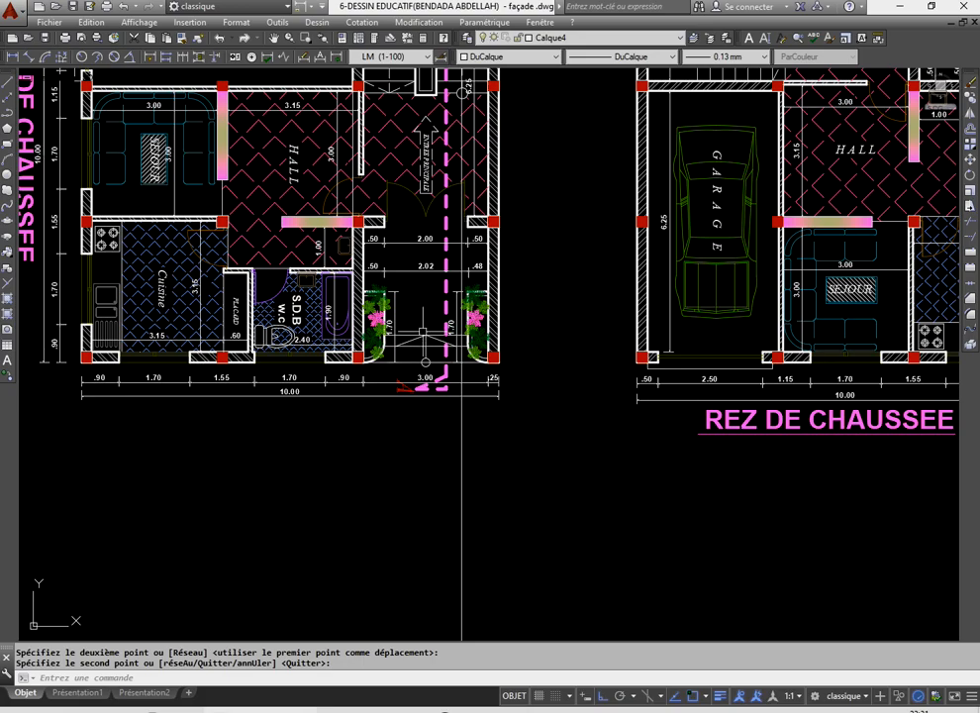
scroll(463, 342, down, 3)
scroll(463, 327, up, 4)
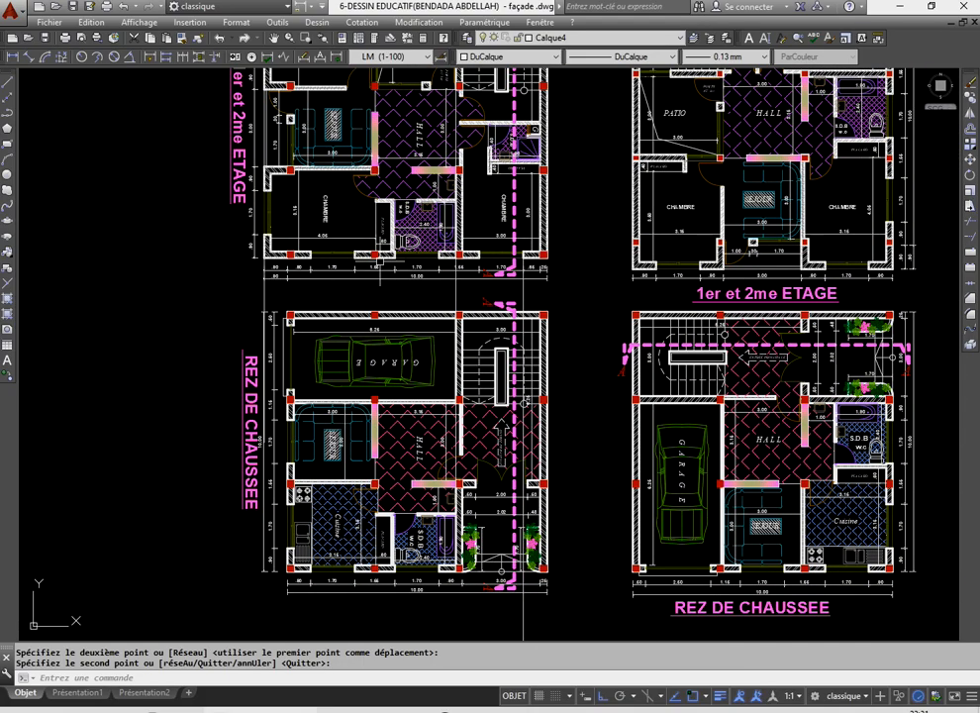
scroll(455, 297, down, 2)
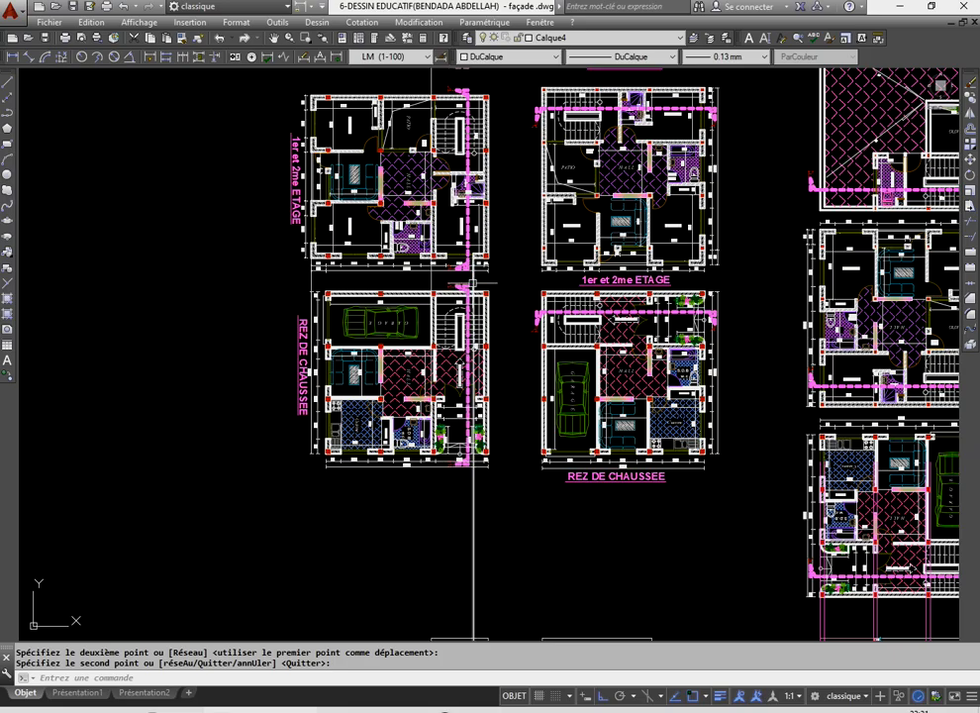
scroll(456, 297, down, 2)
scroll(436, 282, up, 4)
scroll(437, 282, down, 4)
scroll(436, 283, up, 2)
scroll(438, 282, up, 5)
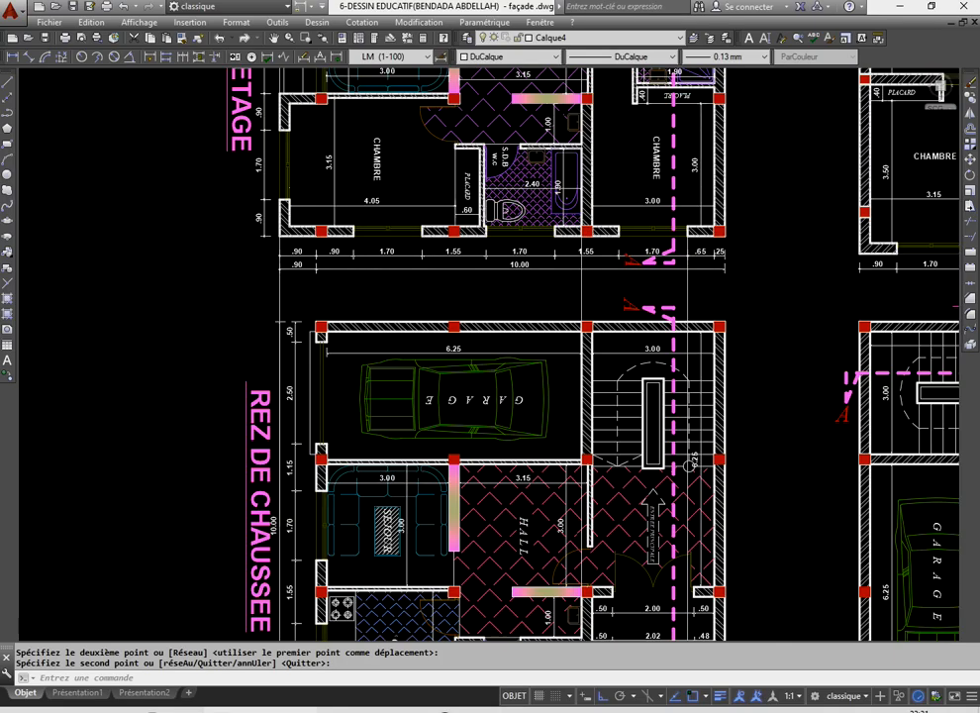
scroll(688, 466, down, 5)
scroll(461, 438, up, 4)
- Copy both side-façade windows from the chambre window's right corner to its left corner and to the right corners of the S.D.B and other chambre windows
click(436, 378)
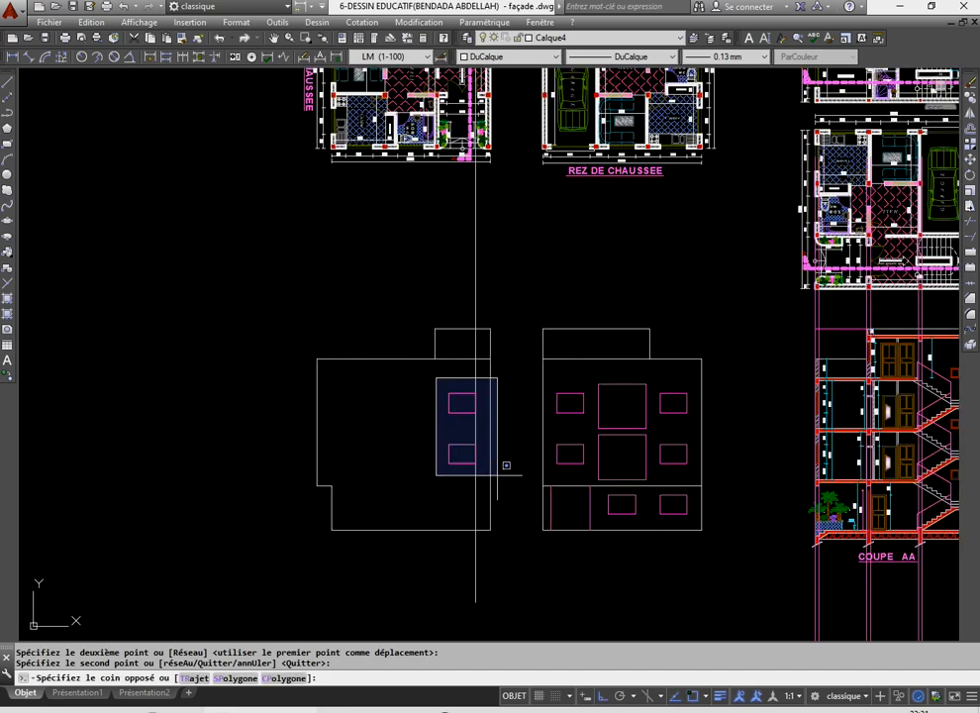
click(493, 468)
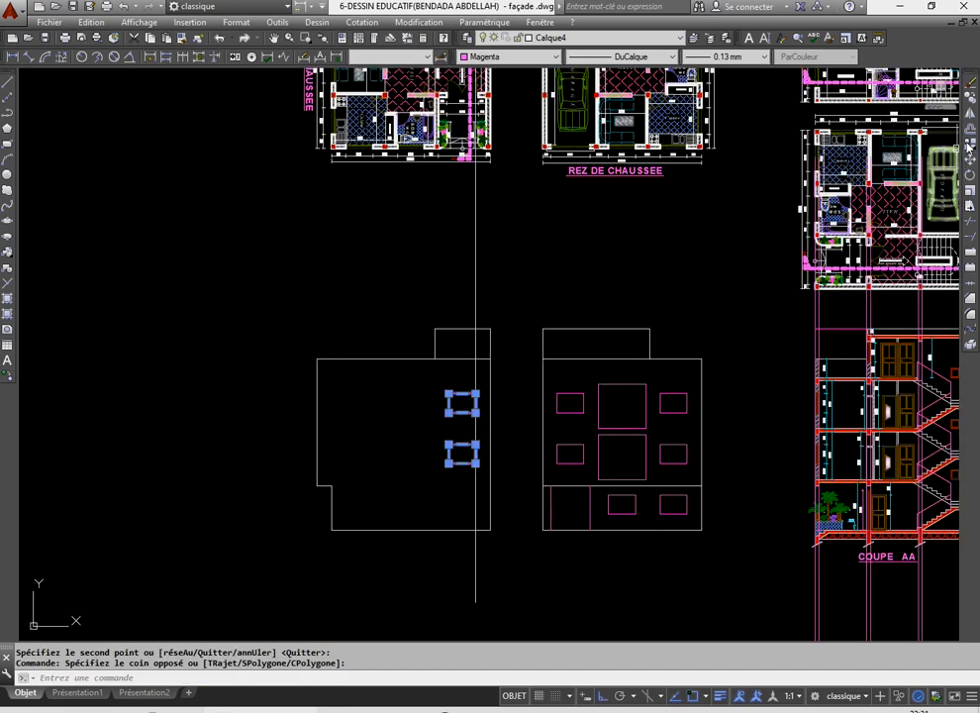
click(967, 101)
scroll(551, 303, down, 4)
scroll(517, 163, up, 8)
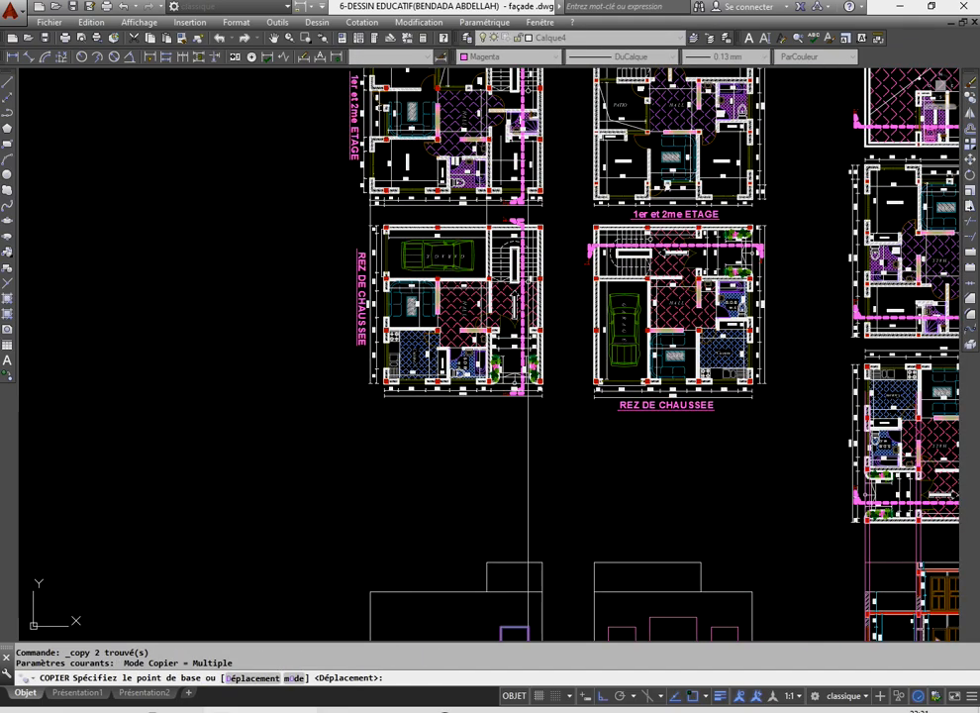
scroll(580, 247, up, 4)
click(555, 196)
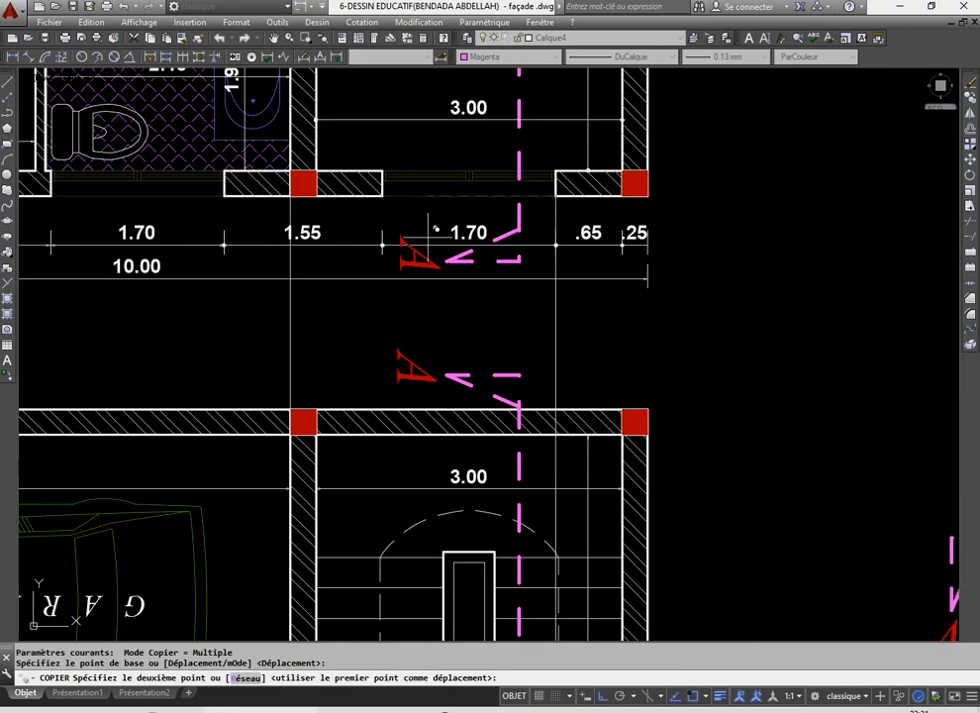
click(382, 196)
scroll(396, 198, down, 4)
scroll(358, 216, up, 4)
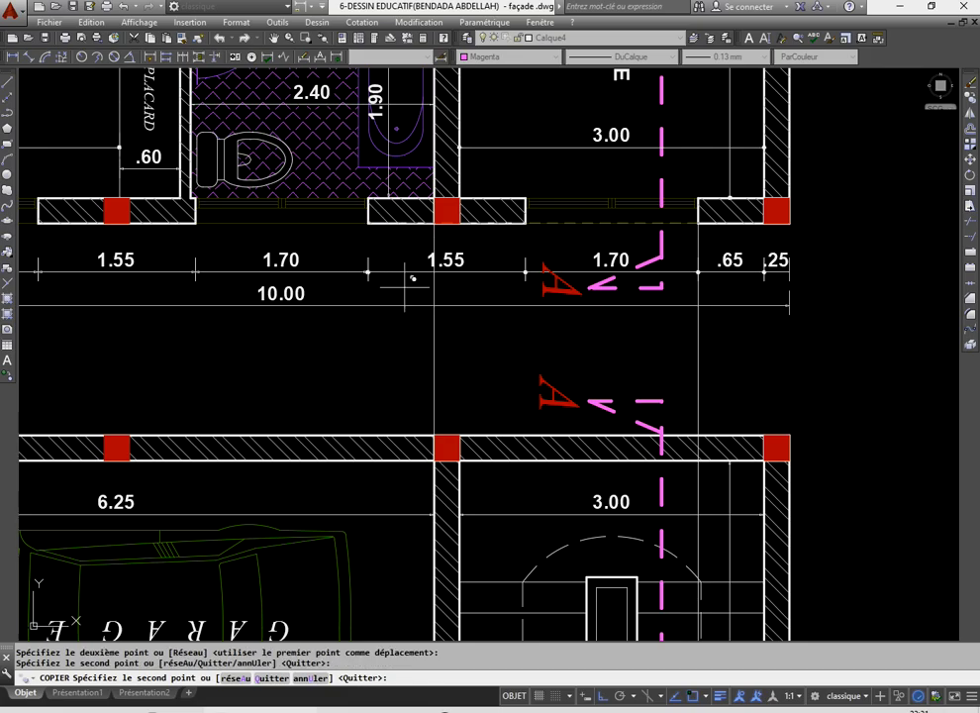
scroll(373, 267, down, 4)
scroll(327, 277, up, 3)
click(292, 243)
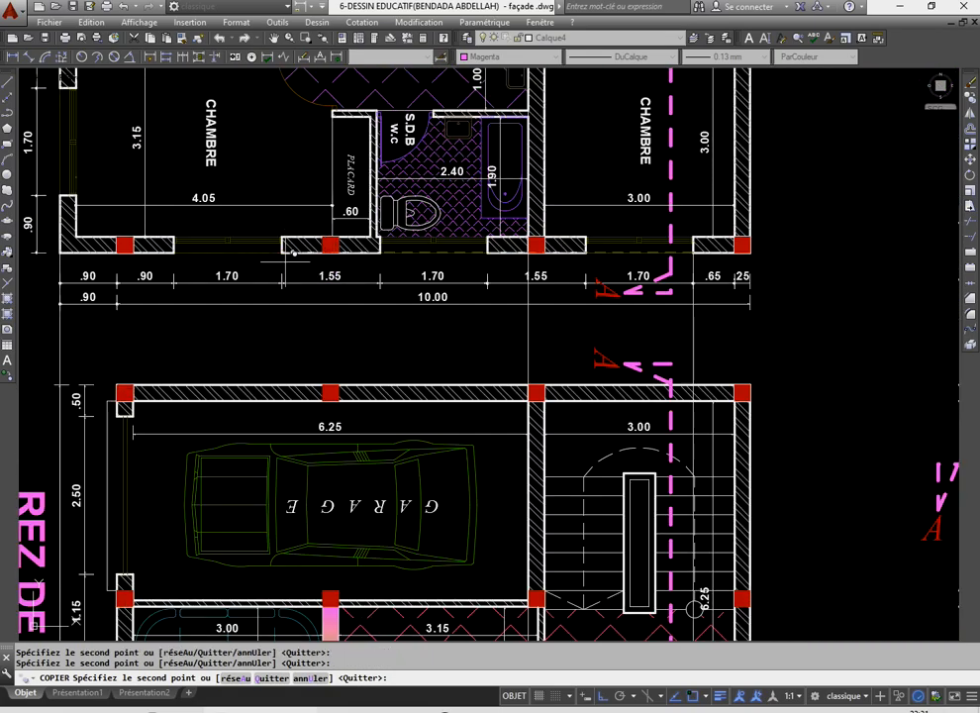
right_click(594, 259)
click(599, 264)
- Erase the two stray overlapping window copies adjoining the rightmost windows on the side façade's upper floors
scroll(599, 264, down, 6)
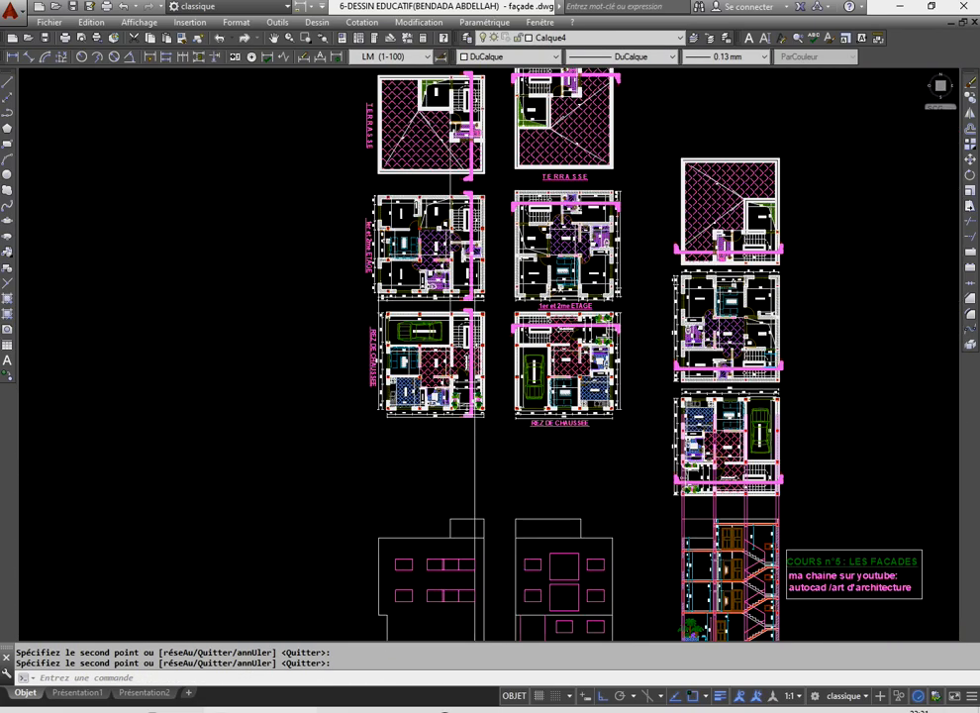
scroll(437, 416, up, 6)
click(465, 332)
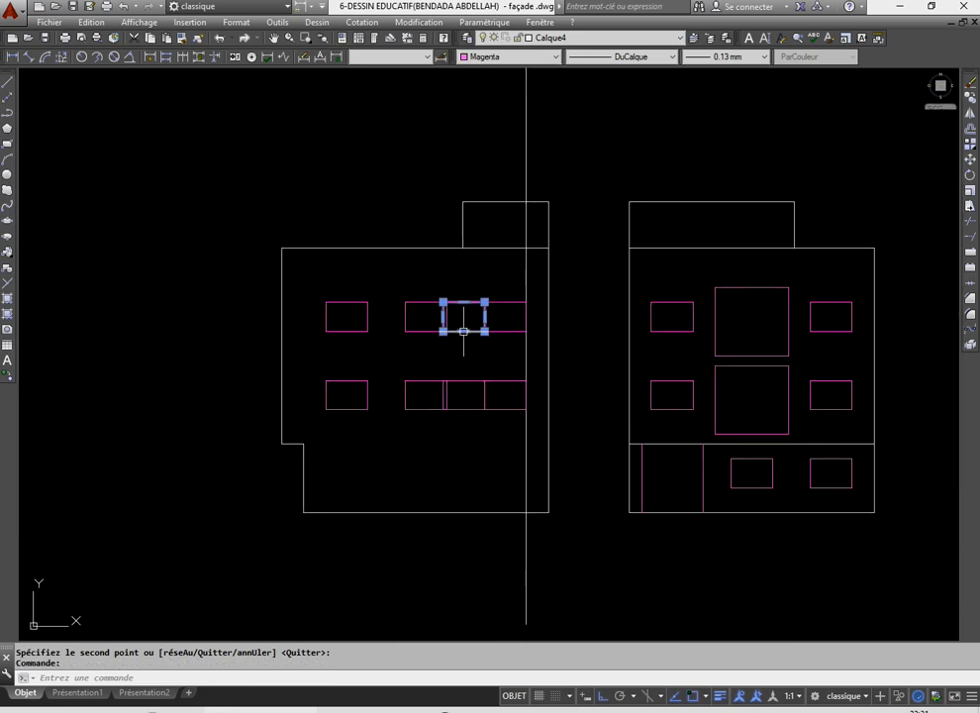
click(461, 381)
mouse_move(463, 380)
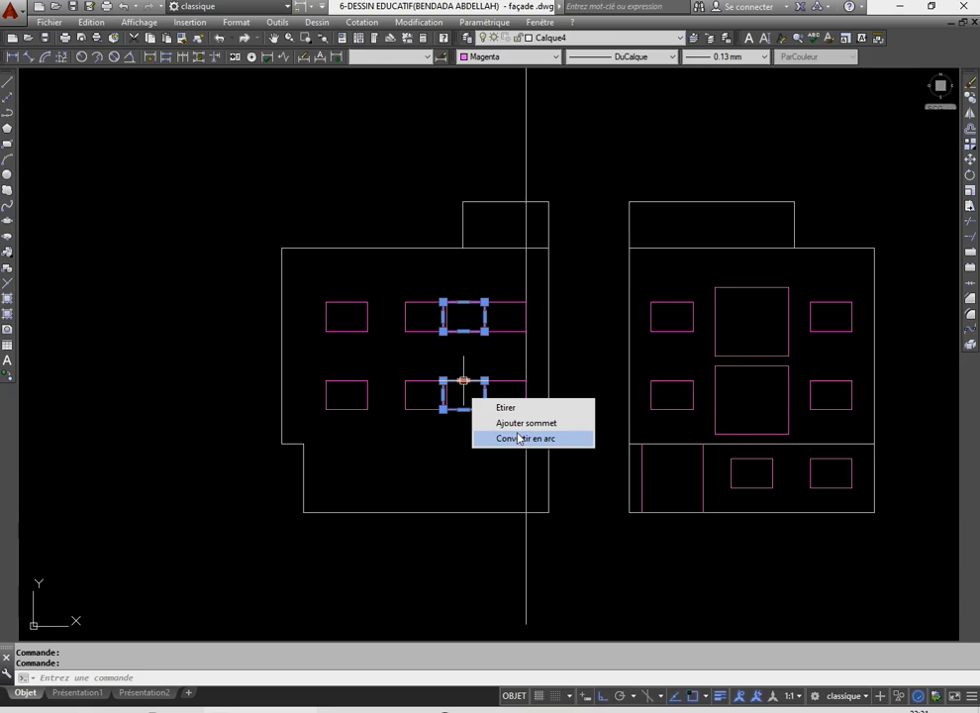
key(Delete)
- Copy the vertical projection line from the right chambre window's corner to the right corners of the S.D.B and left chambre windows in plan
scroll(466, 444, down, 4)
scroll(486, 240, up, 4)
click(540, 302)
click(467, 341)
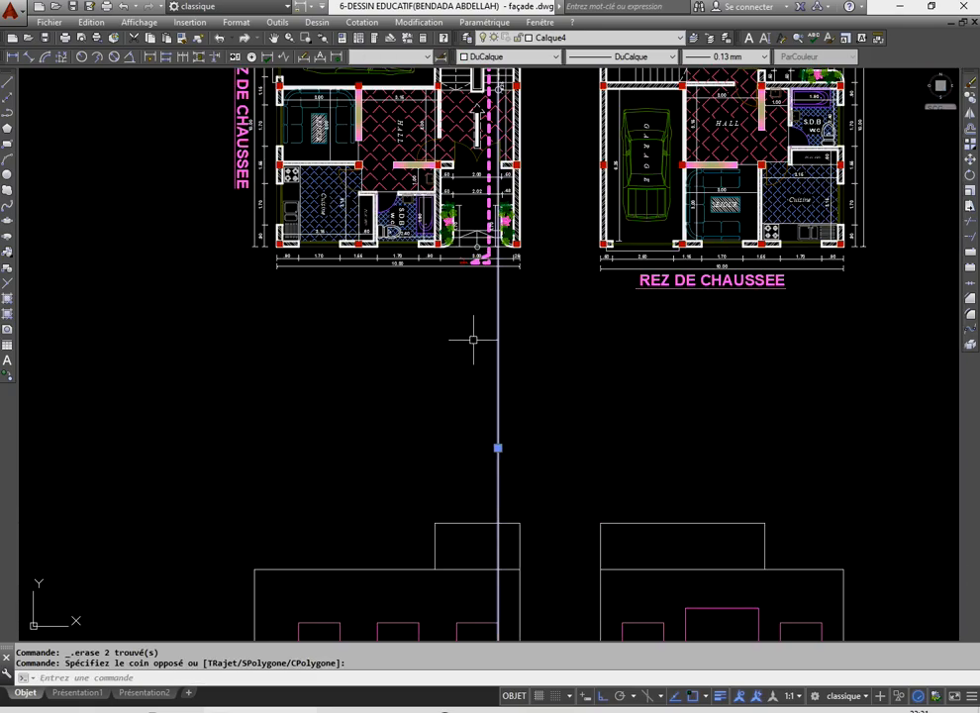
click(971, 100)
scroll(592, 456, down, 3)
scroll(530, 176, up, 1)
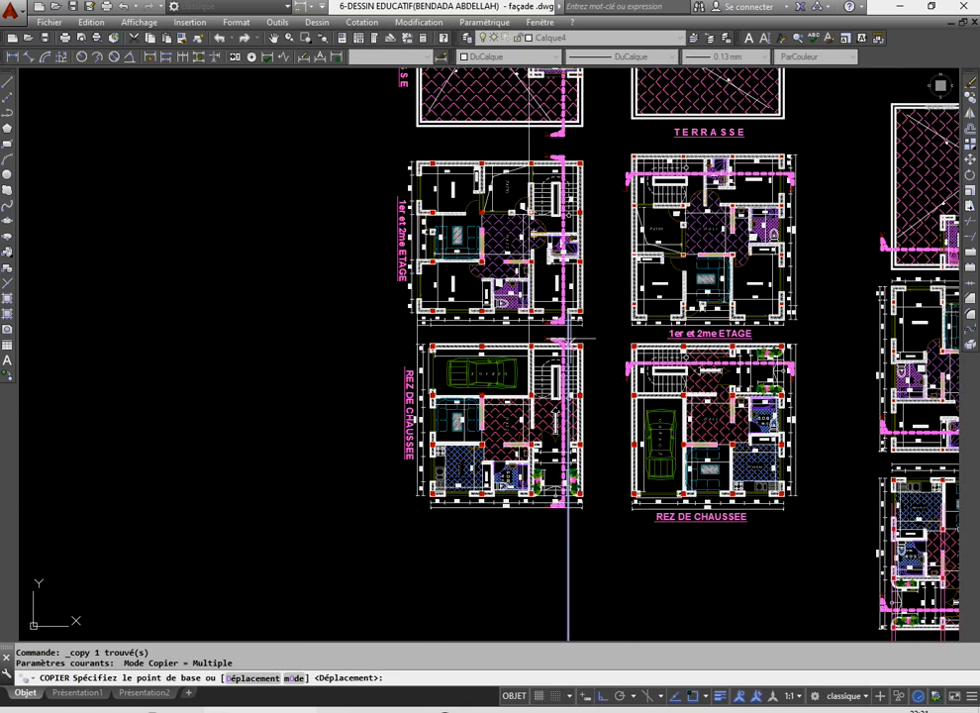
scroll(574, 335, up, 4)
scroll(555, 302, up, 4)
click(593, 256)
scroll(616, 275, down, 4)
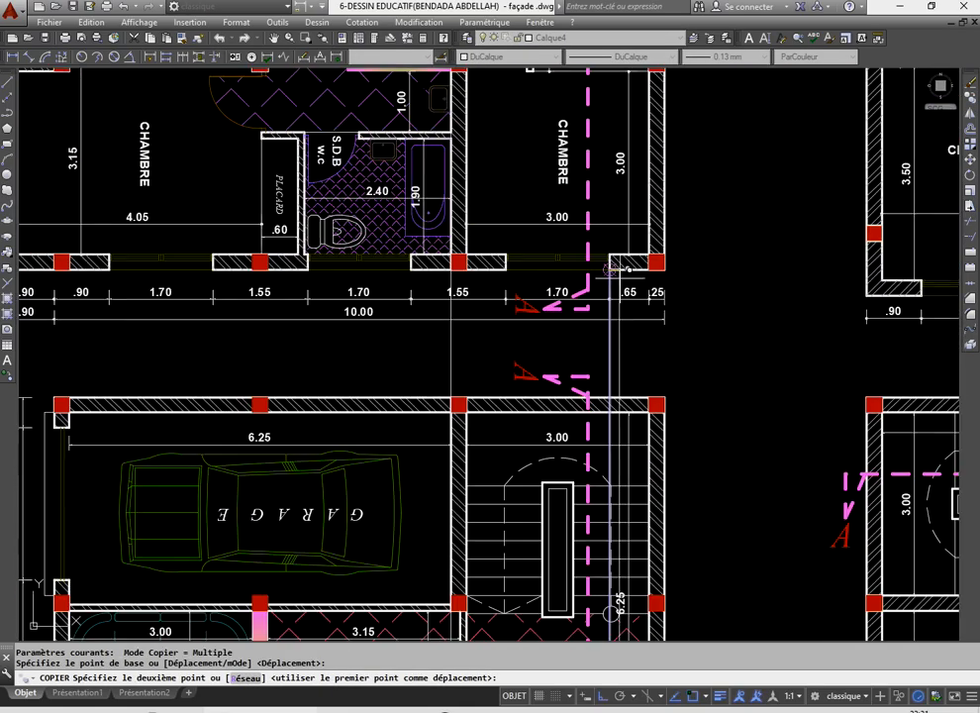
scroll(96, 291, up, 2)
click(275, 362)
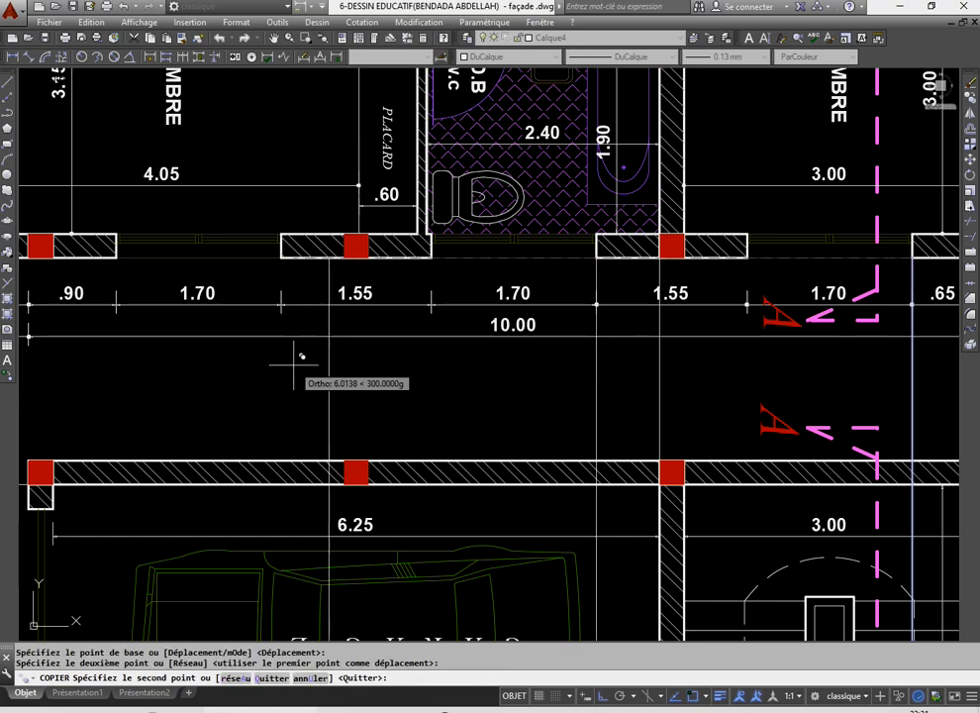
key(Return)
scroll(349, 289, down, 5)
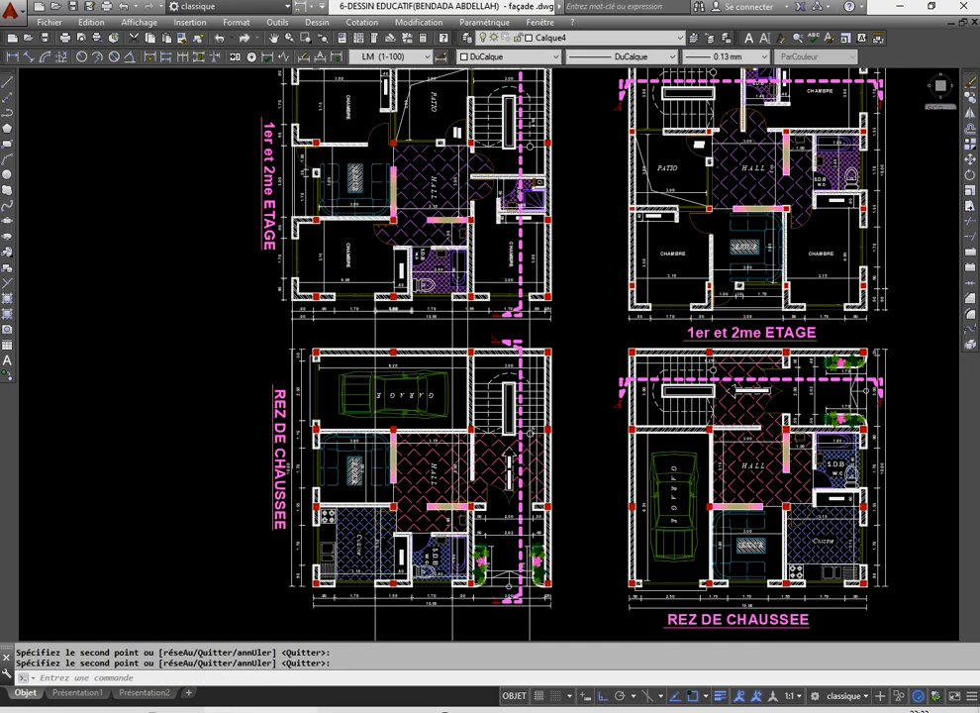
- Delete the three vertical projection lines running from the floor plans down to the façade with the stepped outline
scroll(432, 260, down, 5)
scroll(420, 511, up, 5)
click(596, 142)
click(356, 140)
key(Delete)
scroll(451, 351, down, 2)
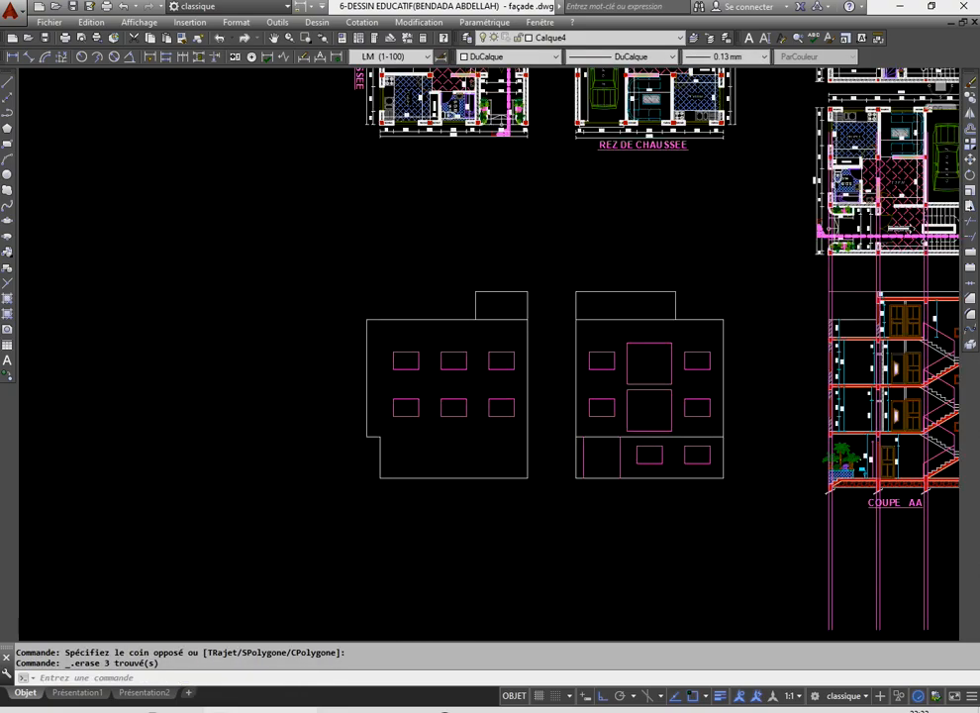
scroll(452, 396, up, 3)
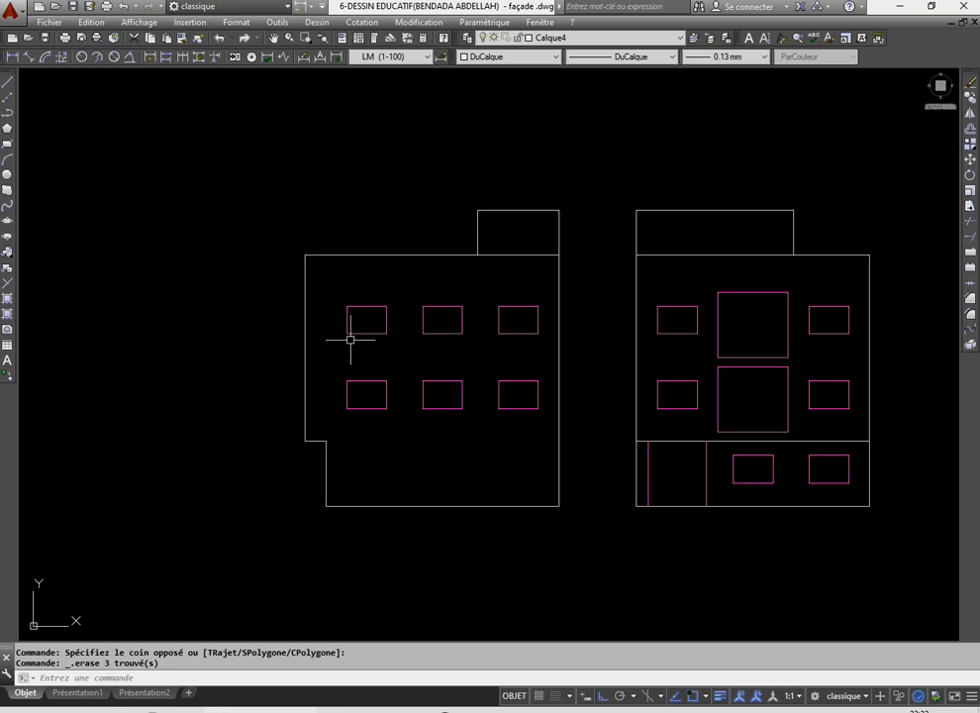
- Copy the two first-floor windows nearest the overhang down to the ground floor of the stepped façade, aligned with the other façade's ground-floor windows
scroll(351, 339, down, 3)
scroll(400, 328, up, 5)
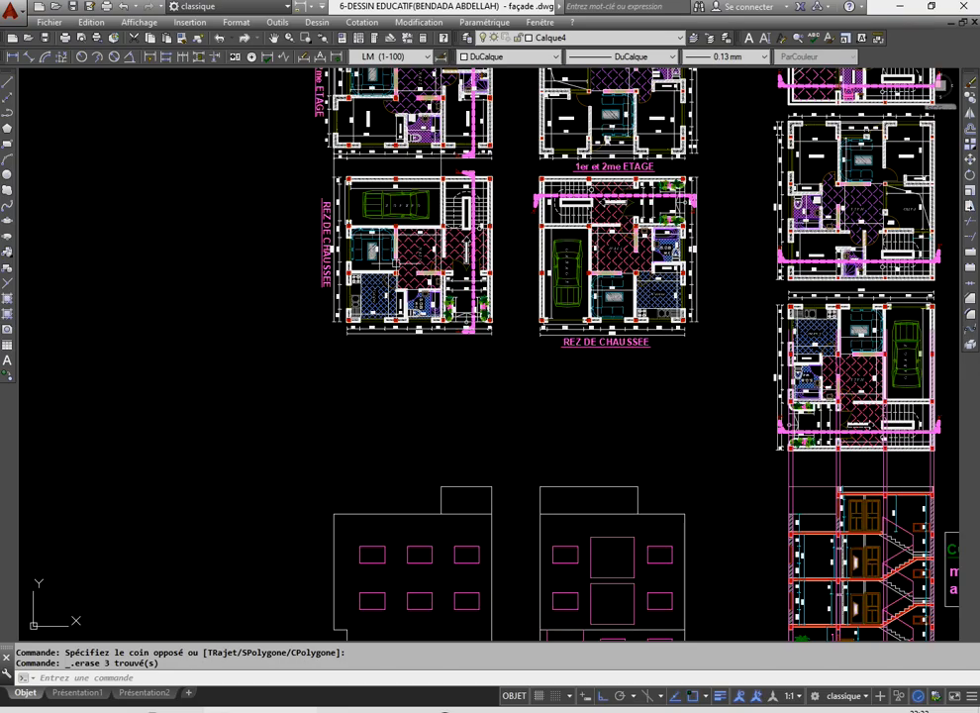
scroll(397, 327, down, 3)
scroll(602, 273, up, 3)
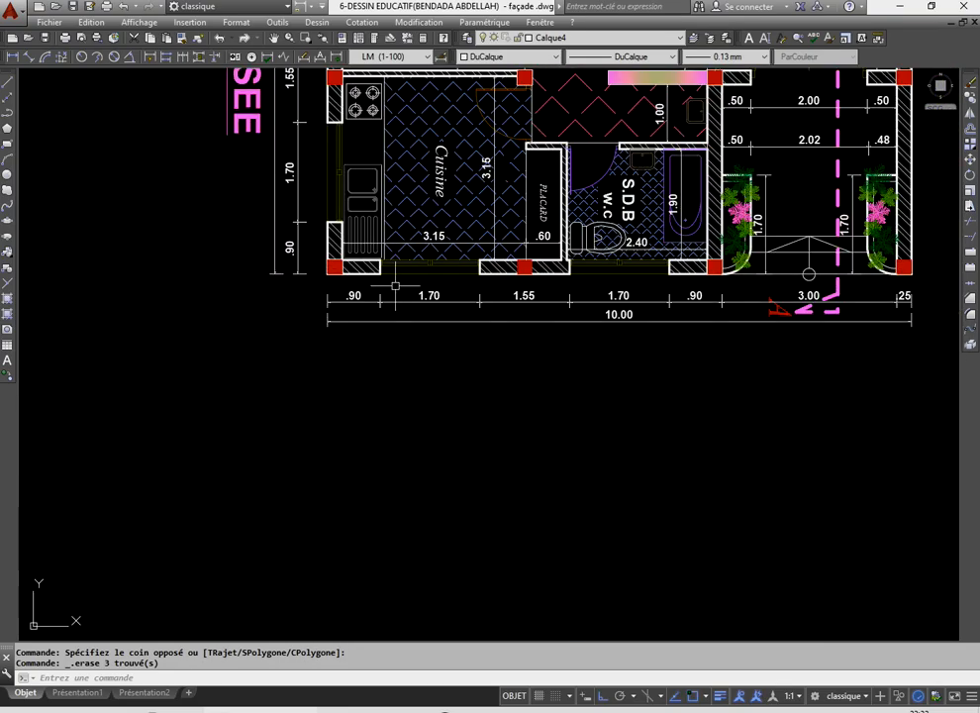
scroll(602, 273, down, 4)
scroll(416, 327, up, 4)
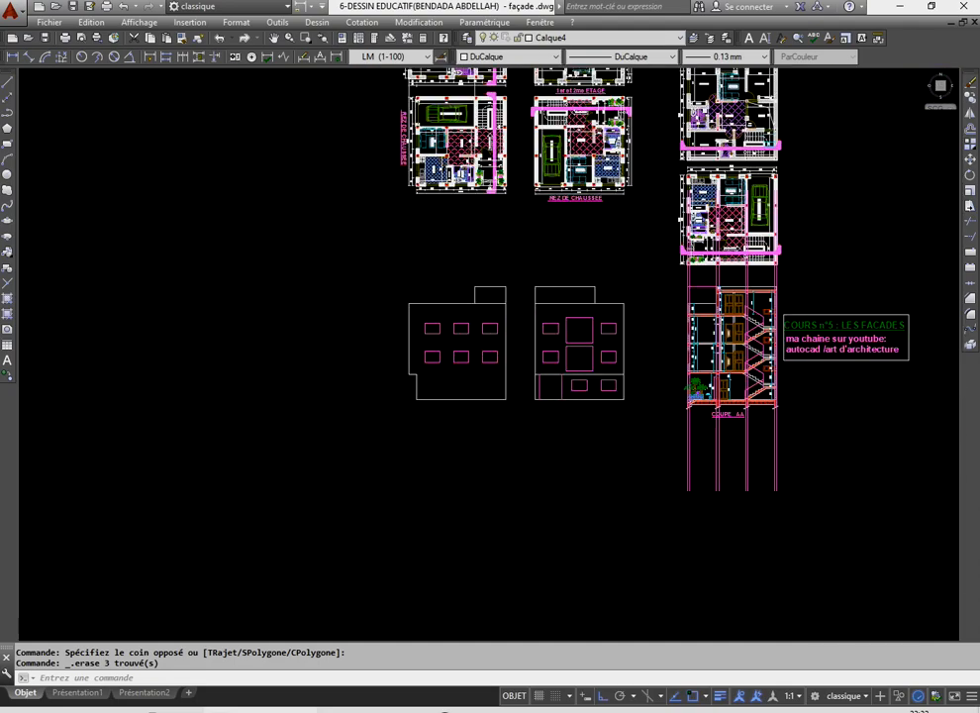
click(365, 307)
click(517, 367)
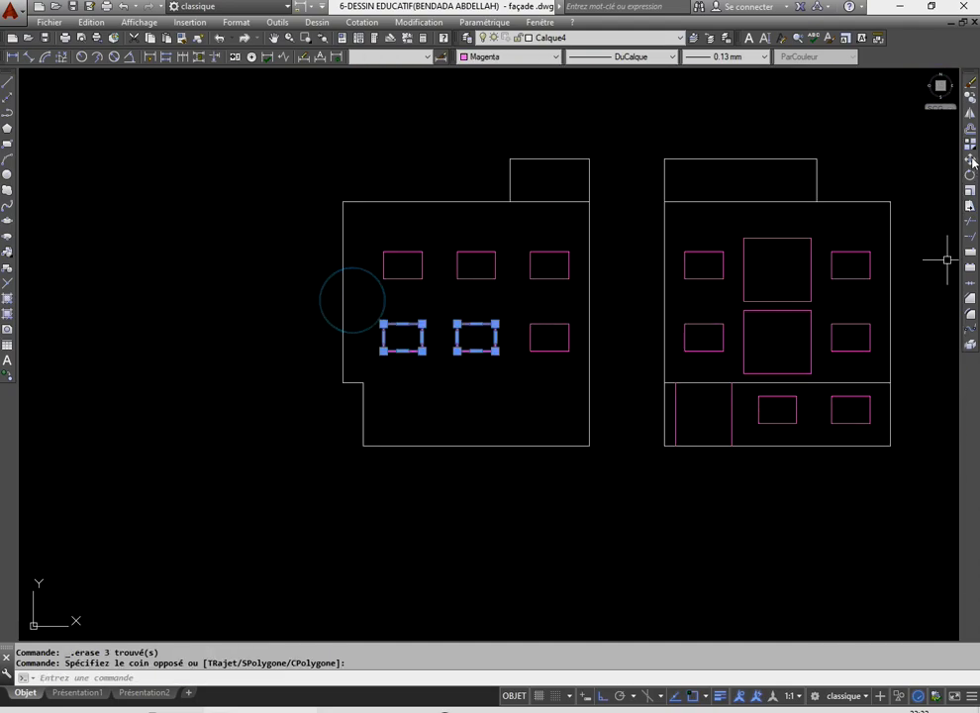
click(971, 97)
scroll(486, 272, up, 2)
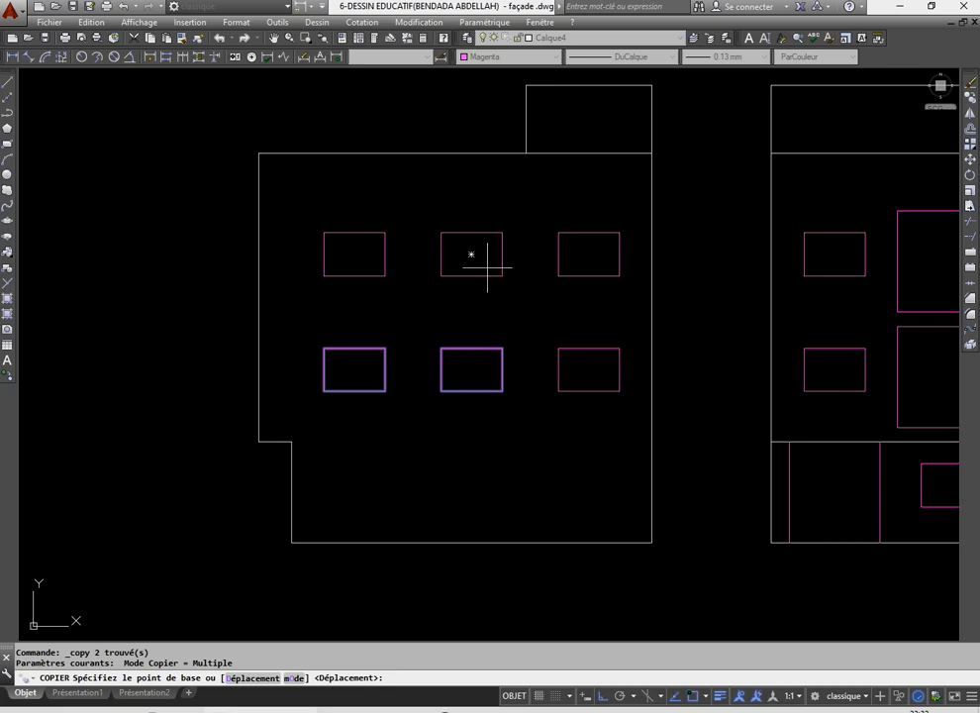
click(502, 348)
key(Return)
scroll(428, 327, down, 4)
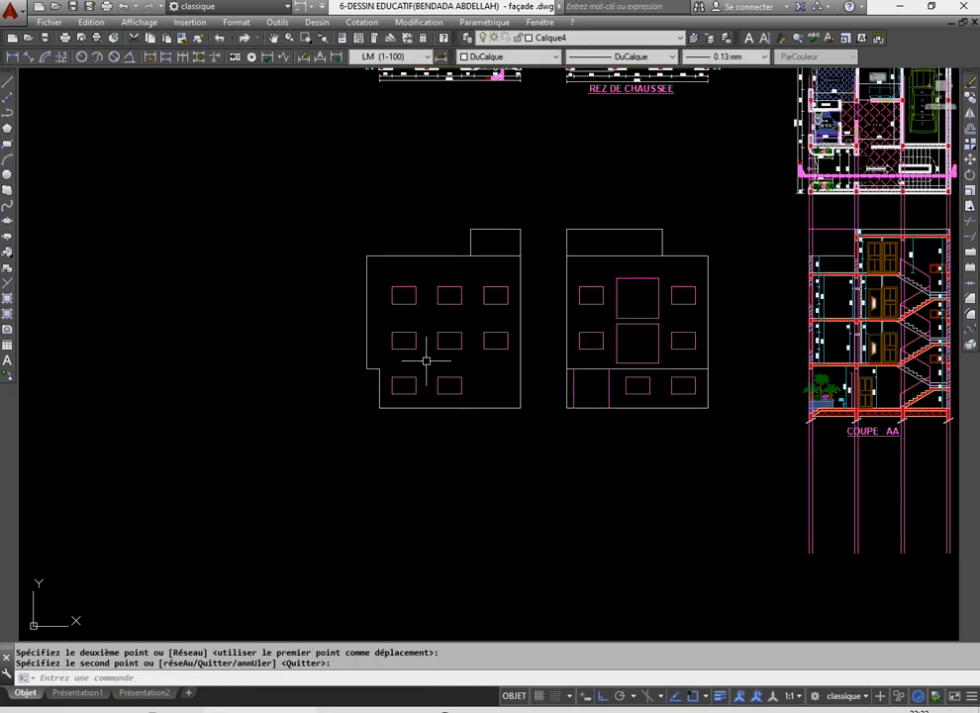
- Draw a vertical projection line from the inner corner of the entrance's outer column on the rotated ground-floor plan to below the stepped façade
click(6, 84)
scroll(502, 339, down, 4)
scroll(500, 295, up, 7)
scroll(533, 283, up, 4)
scroll(644, 254, up, 5)
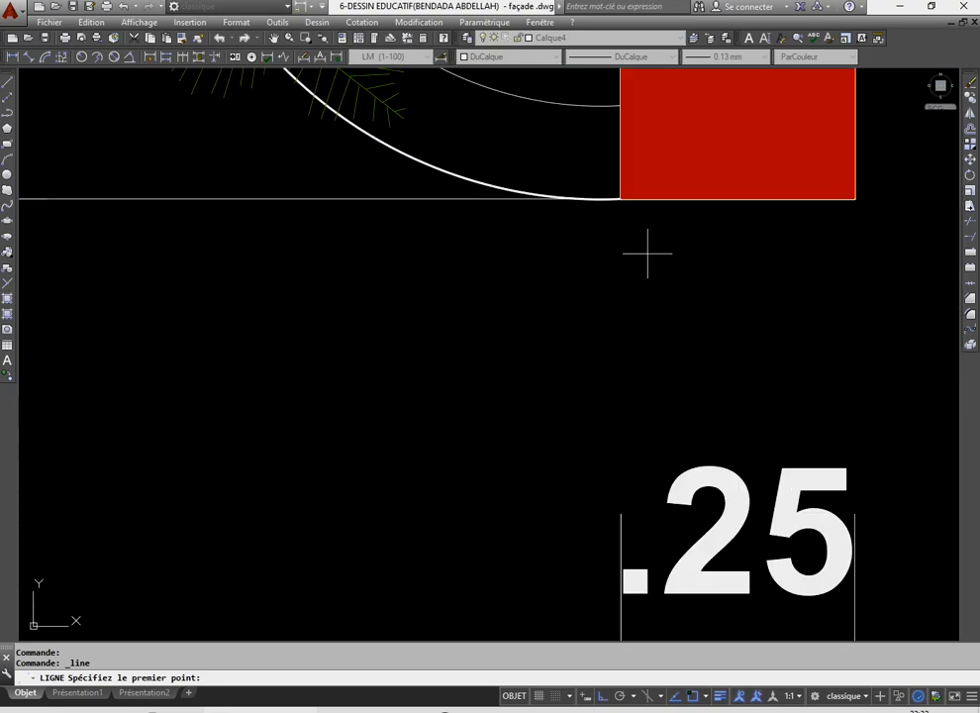
click(621, 199)
scroll(604, 411, down, 8)
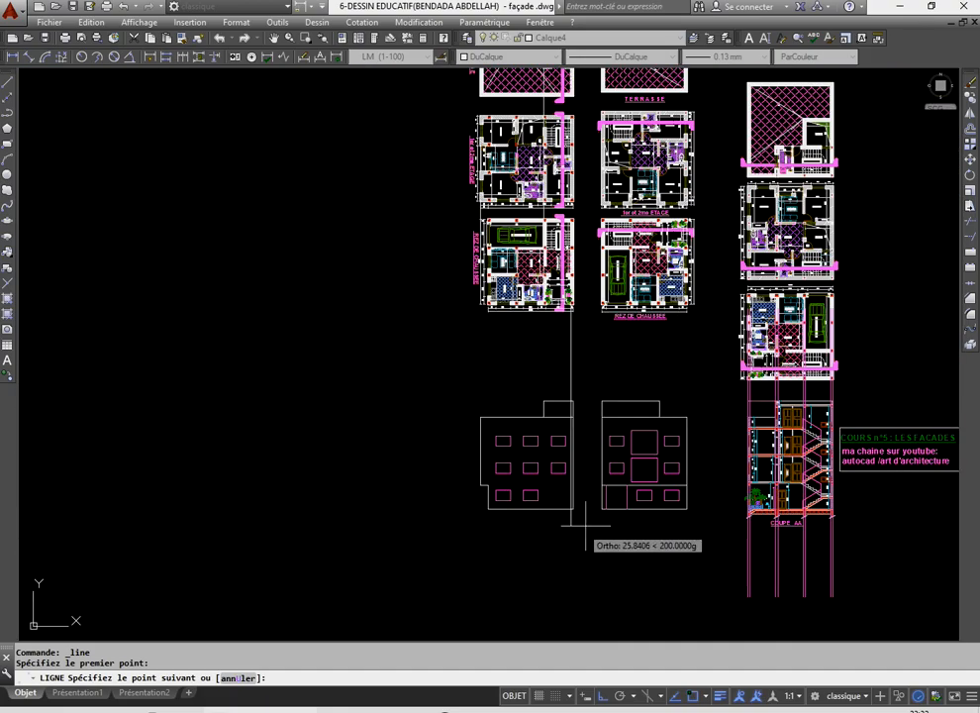
scroll(586, 528, up, 4)
click(584, 514)
right_click(541, 390)
click(569, 400)
- Copy the vertical projection line to the column corner on the opposite side of the 3.00 entrance opening
scroll(571, 357, down, 4)
scroll(581, 295, up, 4)
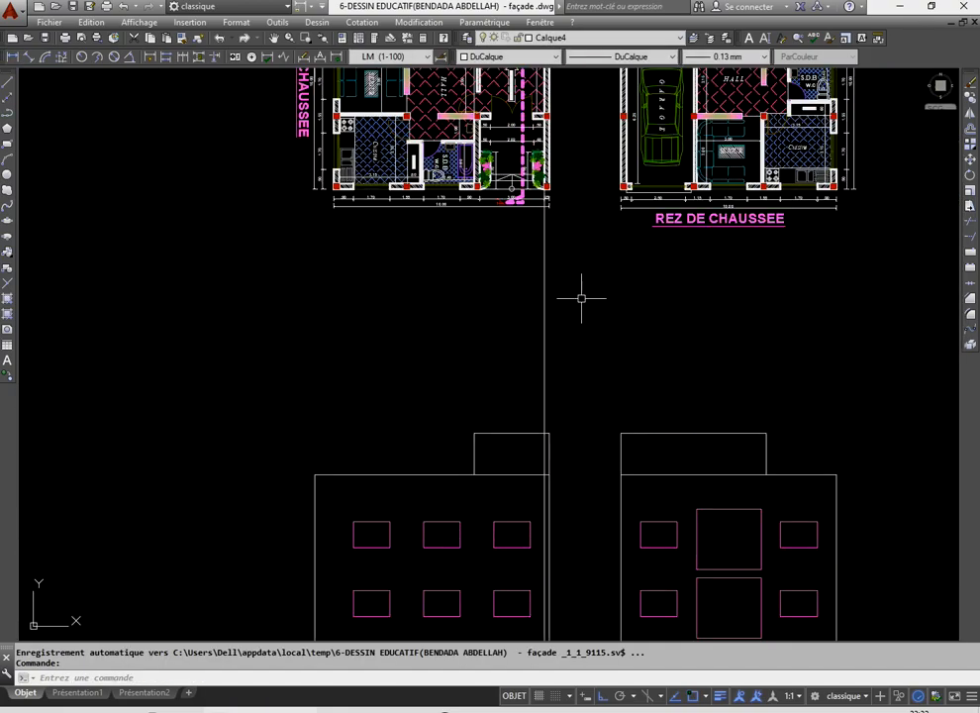
click(581, 296)
click(569, 317)
click(635, 266)
click(501, 256)
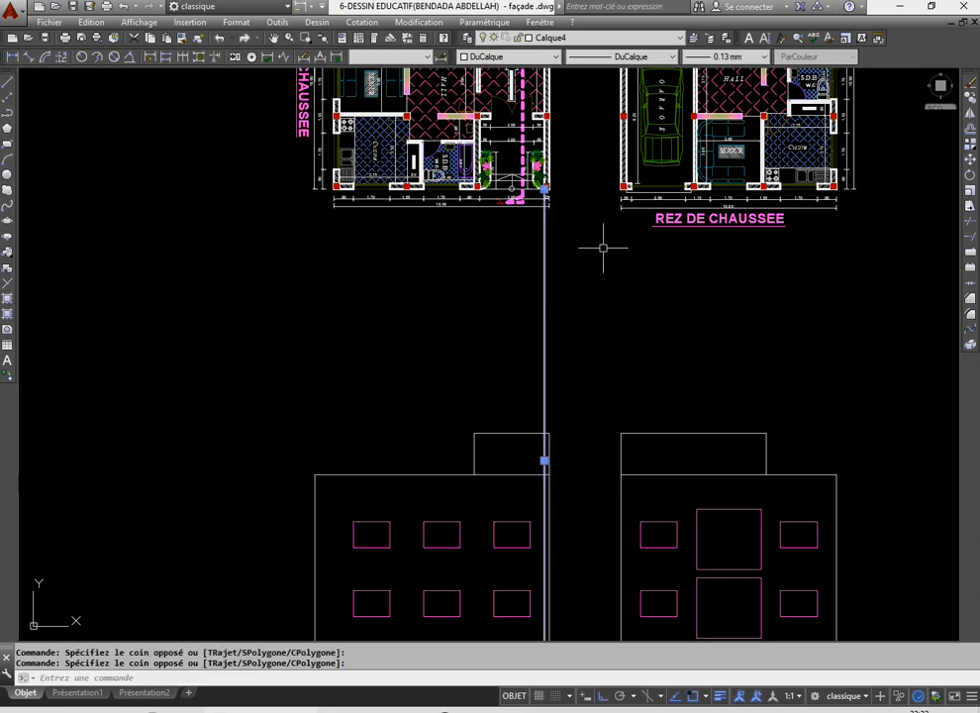
click(971, 95)
scroll(639, 247, up, 5)
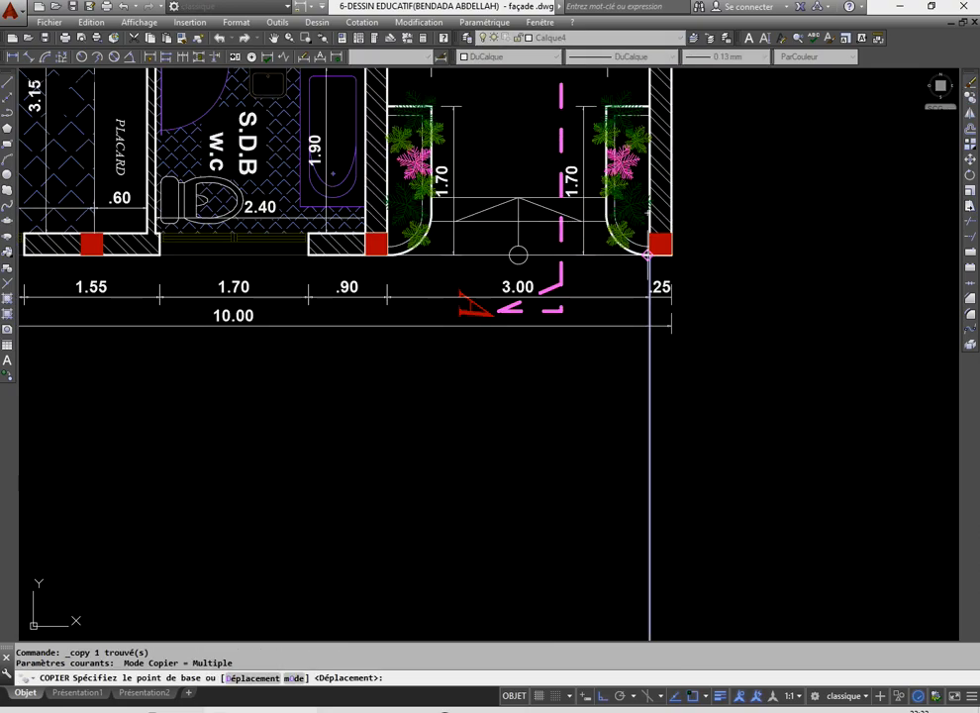
scroll(648, 256, up, 5)
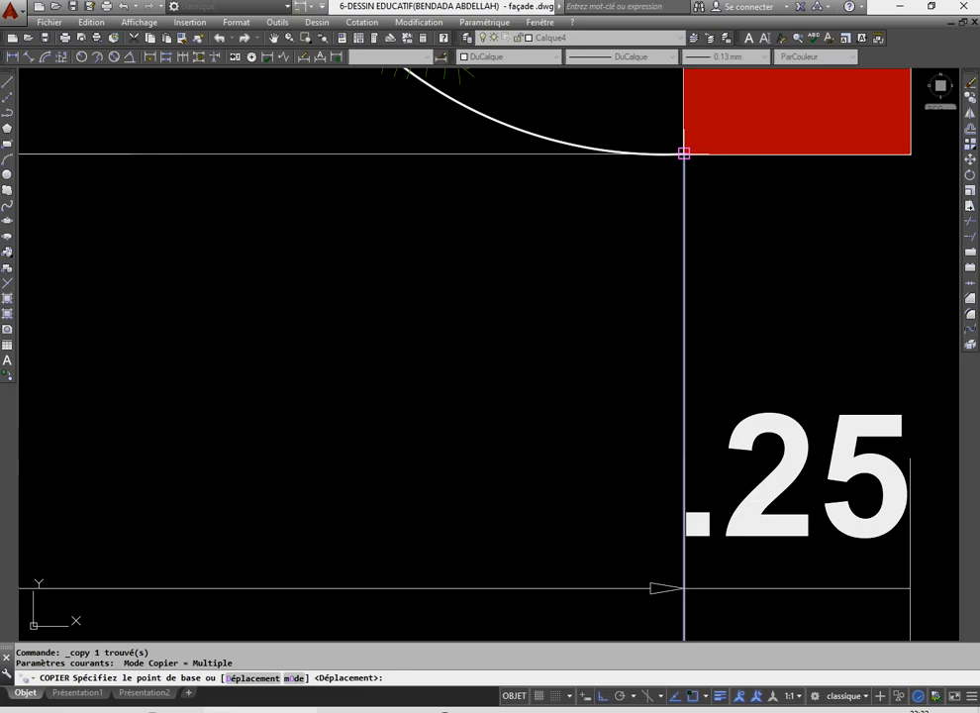
click(649, 255)
scroll(697, 259, down, 5)
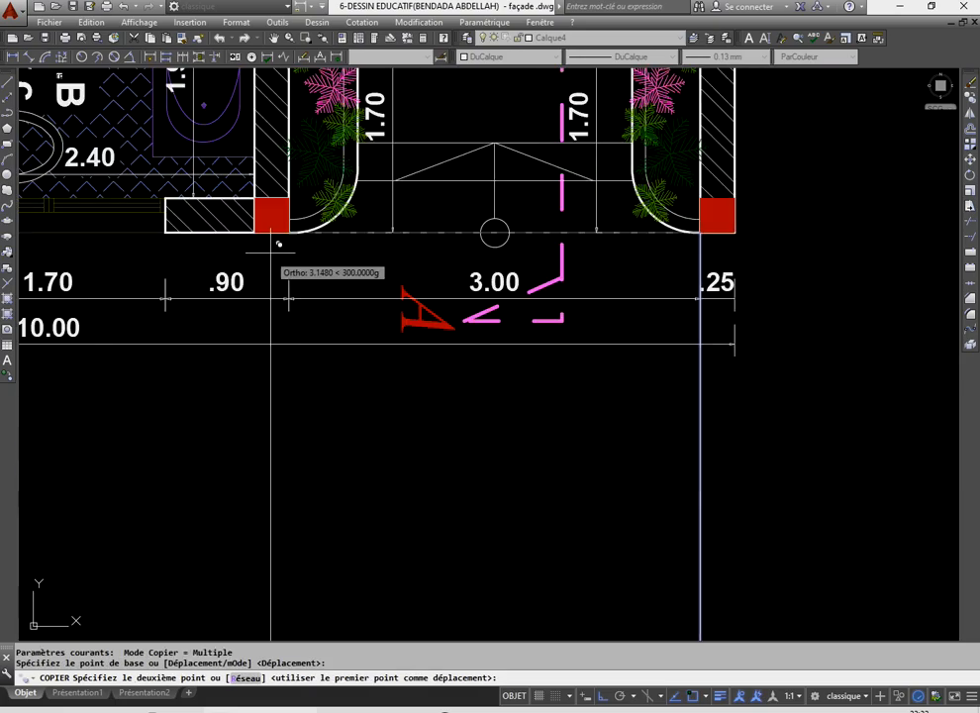
click(350, 282)
key(Return)
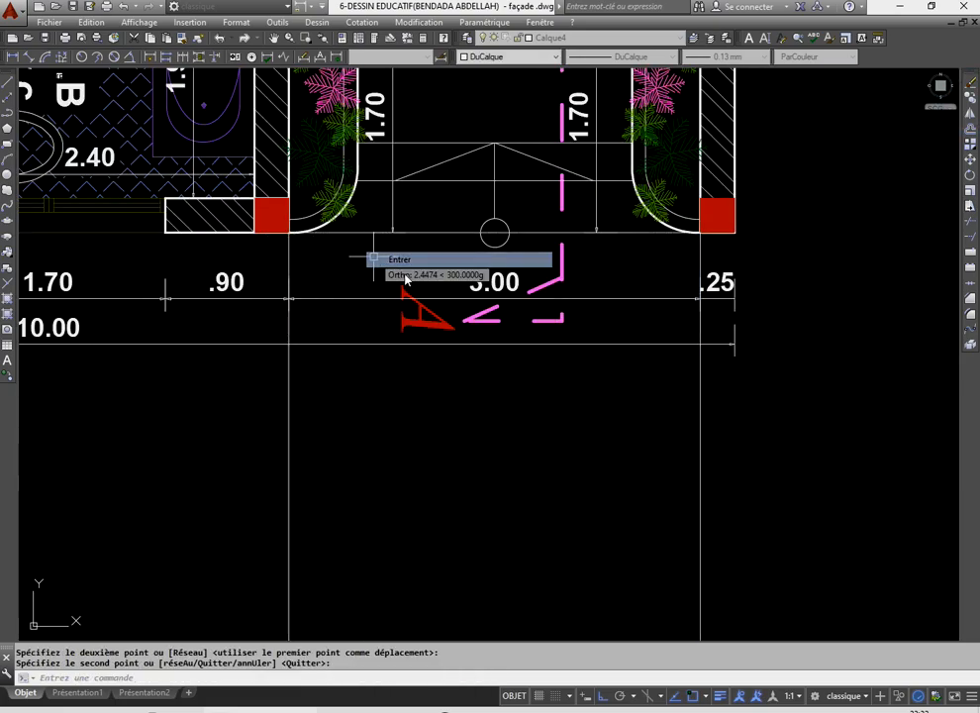
- Draw a horizontal line between the two projection lines, aligned with the top of the ground floor on the façades
scroll(439, 495, down, 10)
scroll(437, 453, up, 5)
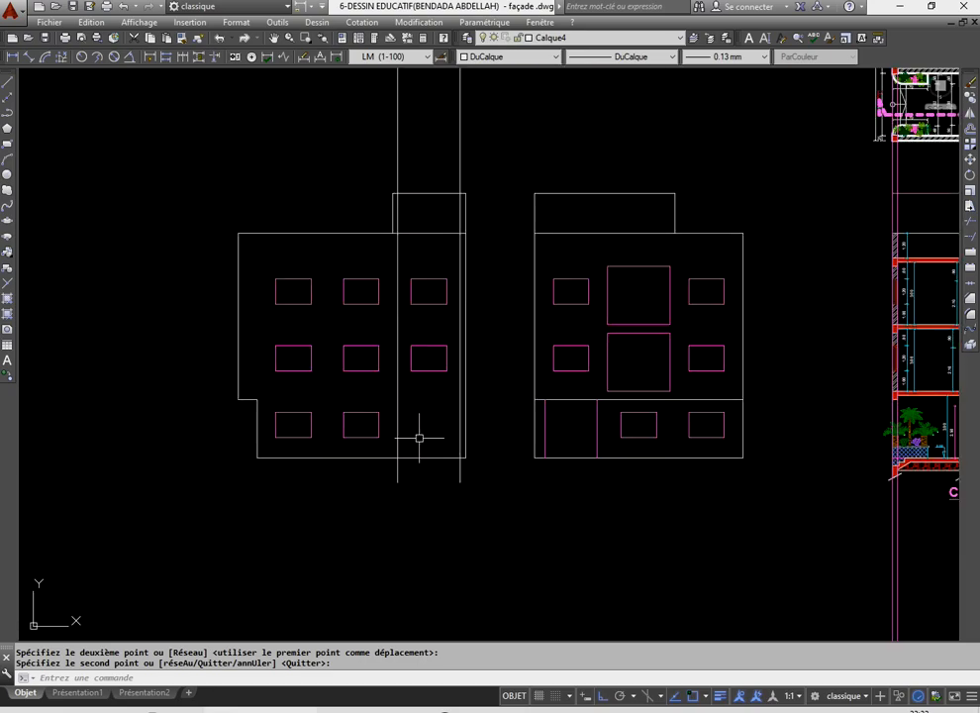
click(7, 81)
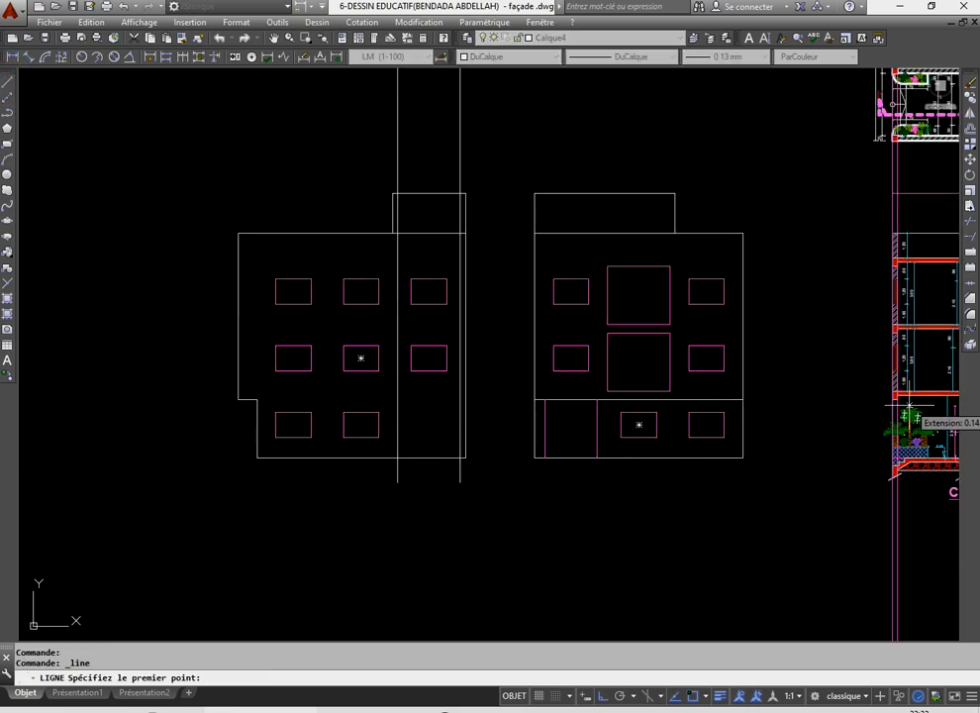
scroll(899, 462, up, 5)
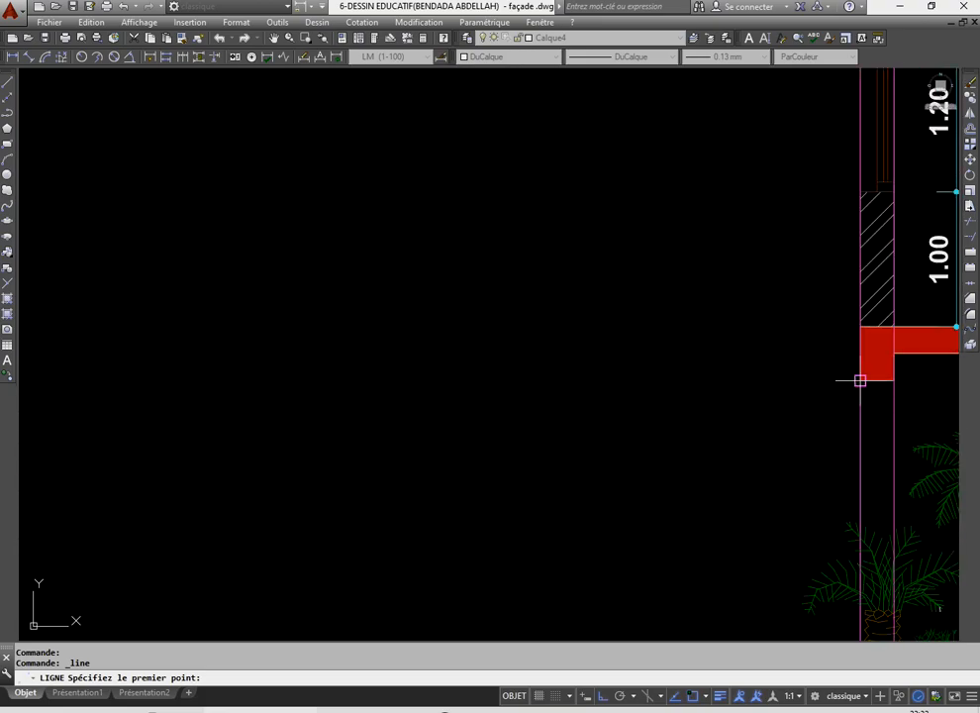
scroll(586, 438, down, 4)
scroll(416, 406, down, 2)
scroll(480, 317, up, 8)
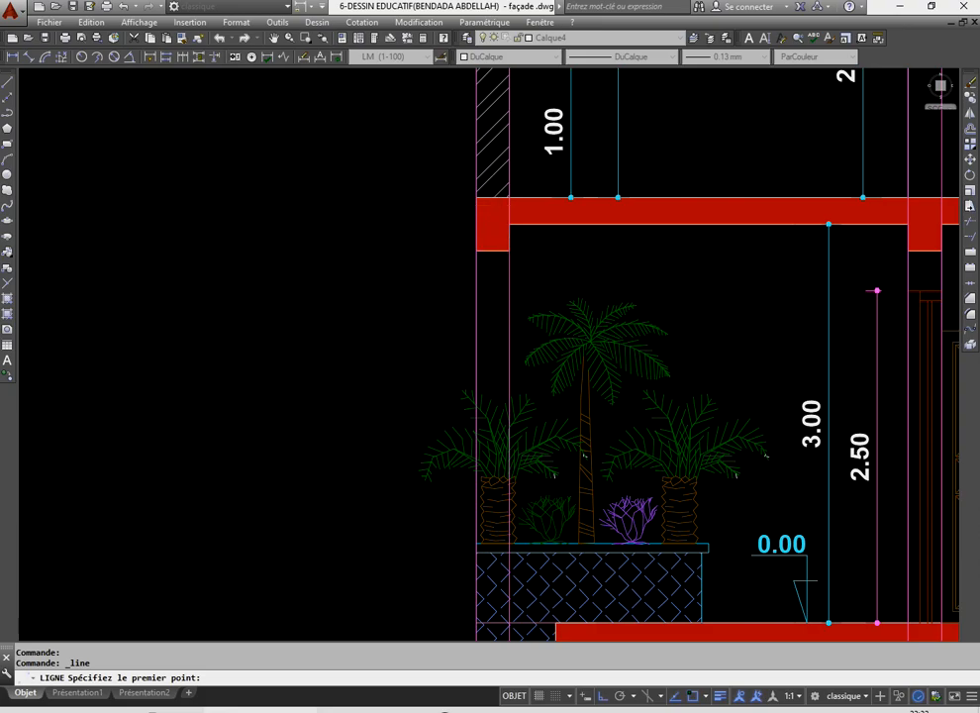
scroll(591, 336, down, 6)
scroll(328, 346, up, 7)
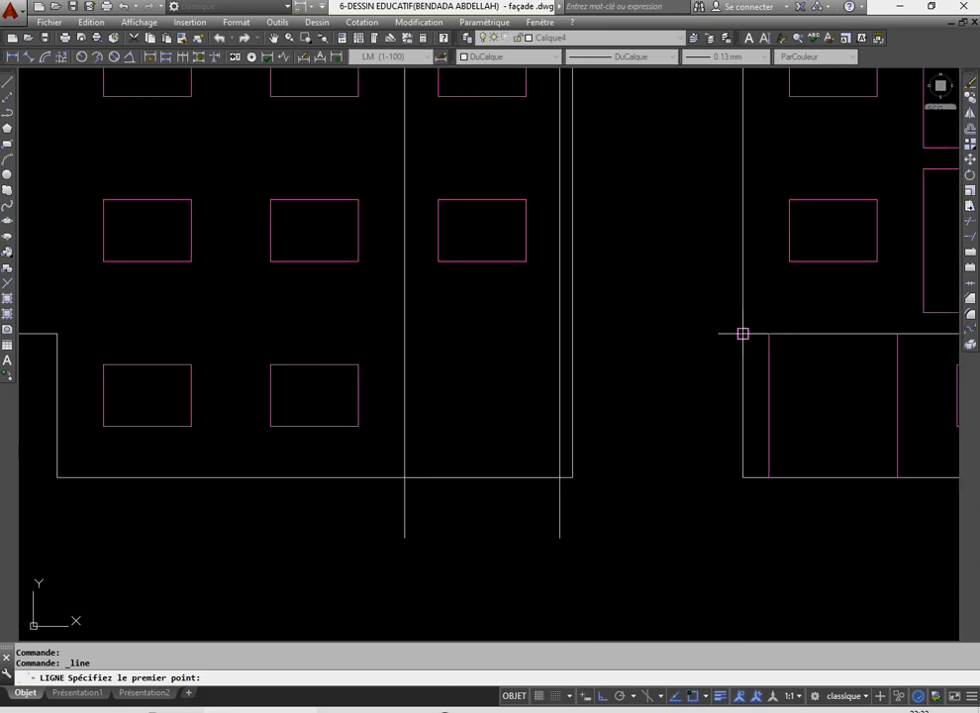
click(560, 334)
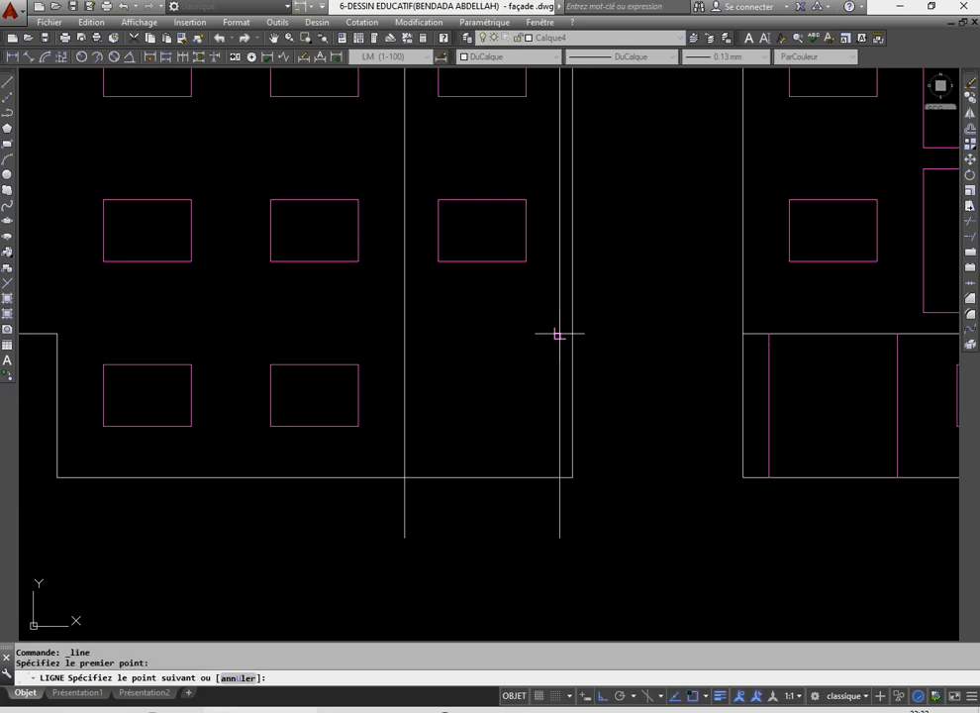
click(405, 334)
right_click(429, 289)
click(460, 300)
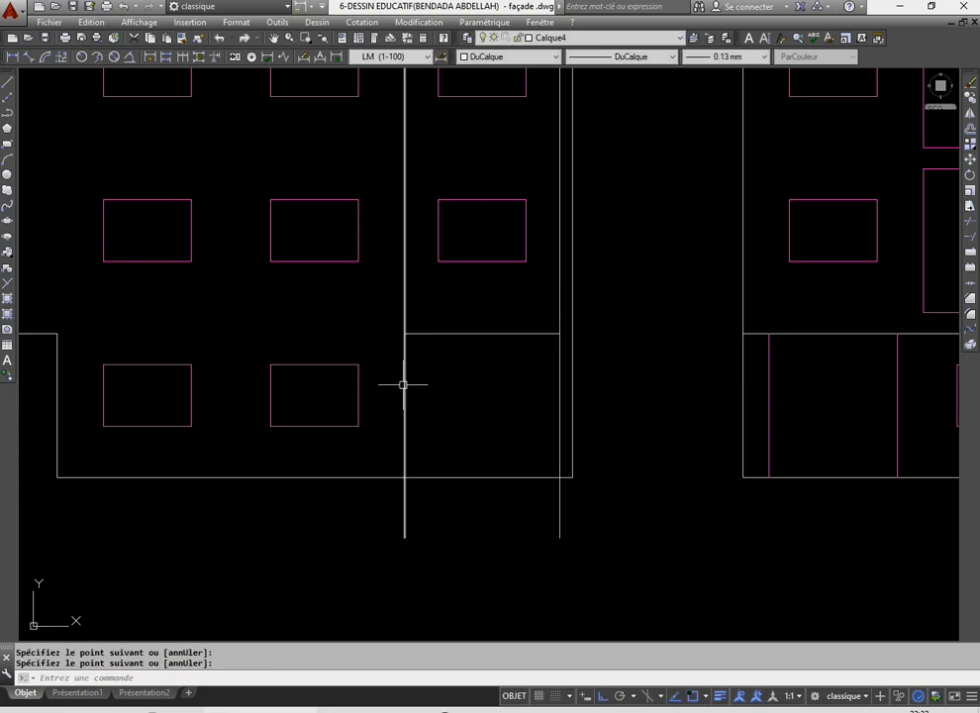
- Trim the two projection lines above the horizontal line and below the façade's ground line to form the entrance opening
click(969, 222)
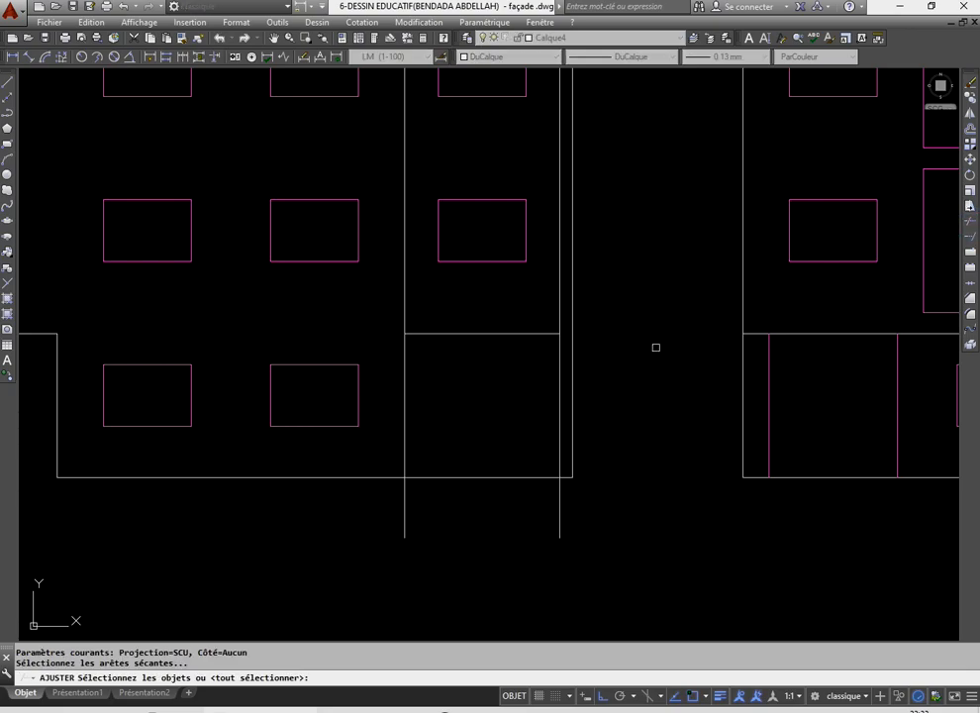
right_click(657, 347)
click(561, 297)
click(407, 297)
click(446, 519)
click(397, 505)
click(490, 518)
click(573, 503)
right_click(474, 369)
click(485, 380)
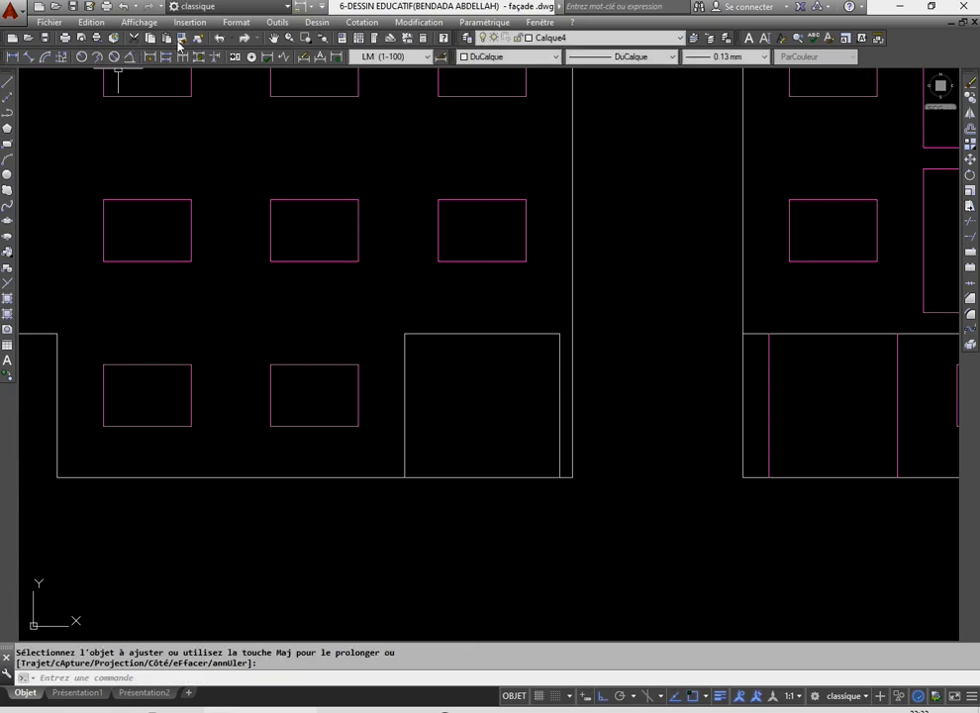
- Match the entrance opening's lines to the magenta properties of a façade window
click(139, 38)
scroll(400, 305, down, 5)
scroll(401, 305, up, 4)
click(391, 282)
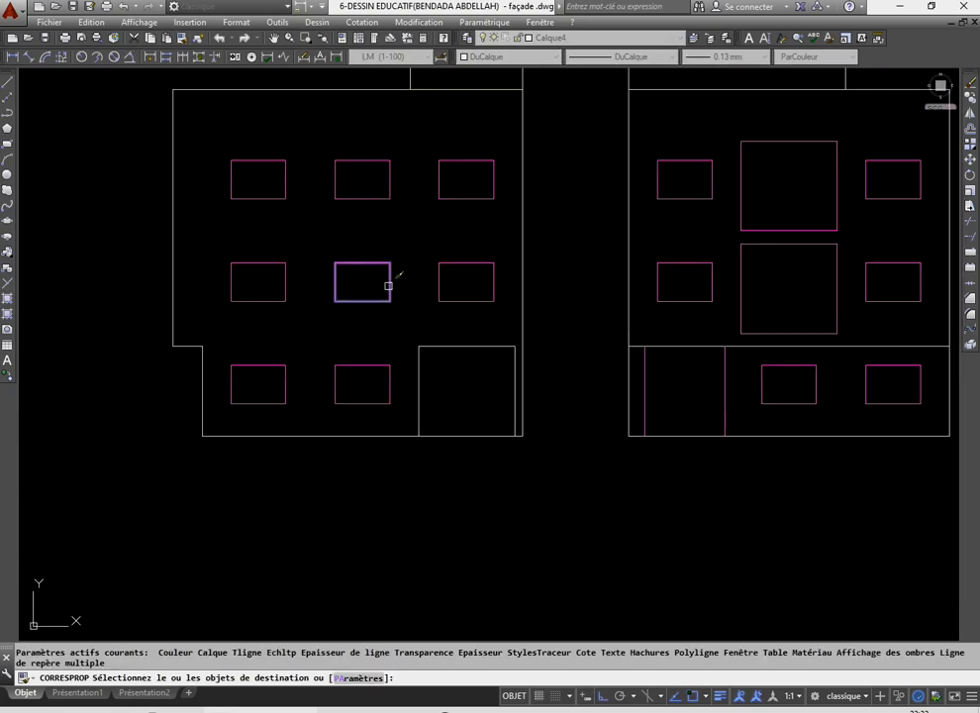
click(403, 316)
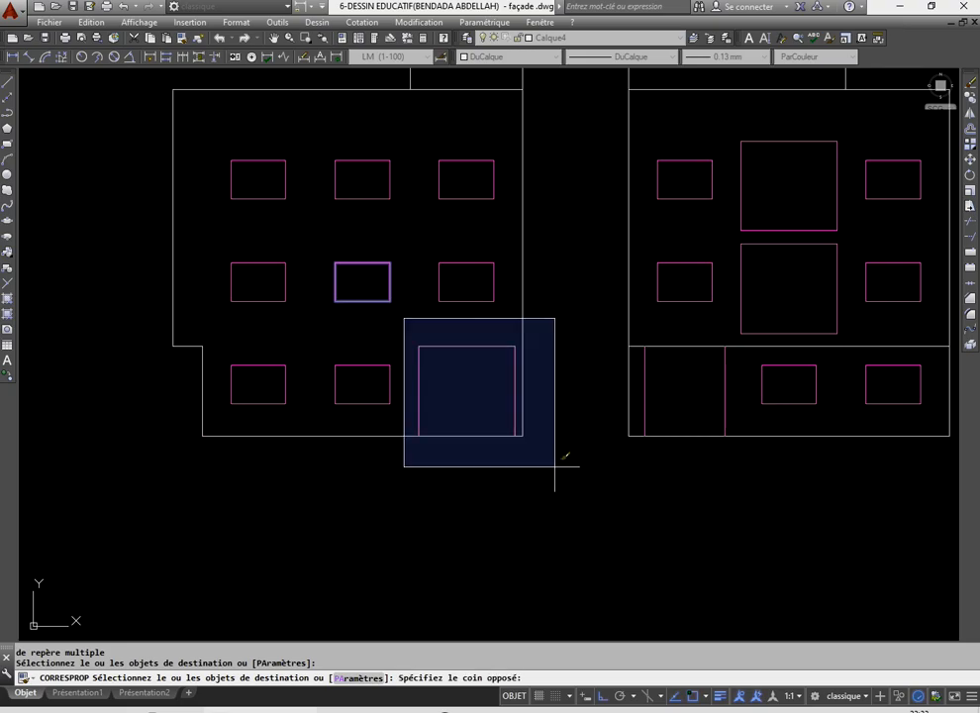
click(552, 465)
scroll(452, 404, down, 2)
scroll(450, 402, down, 2)
scroll(447, 404, up, 4)
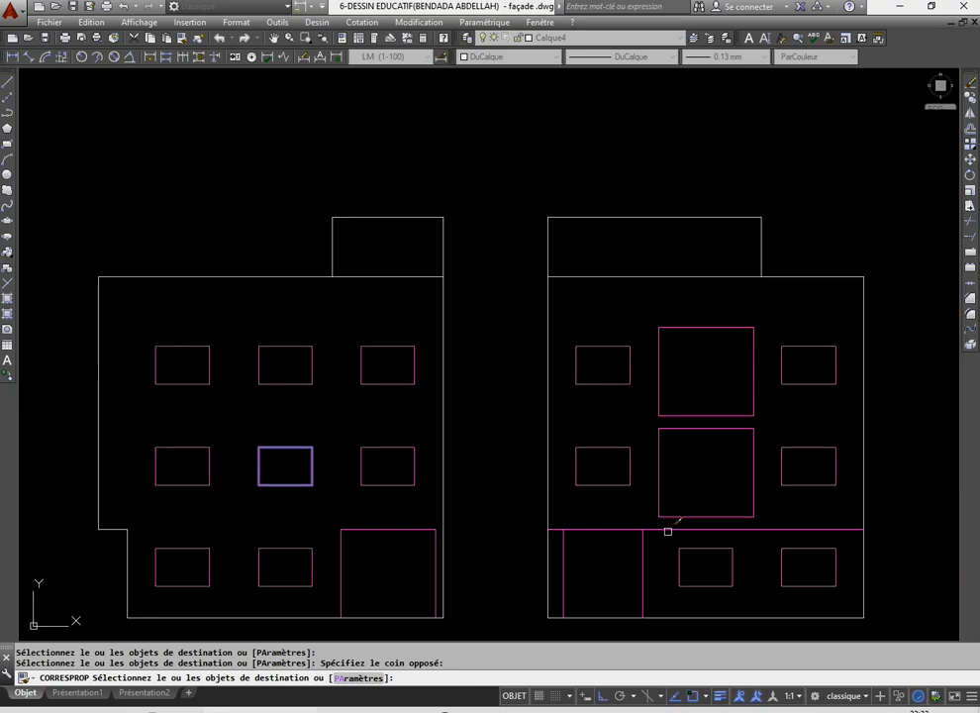
right_click(485, 335)
click(506, 340)
- Examine both façades and the overhang between the upper-floor and ground-floor plans on the garage side
scroll(451, 400, down, 3)
scroll(429, 423, up, 2)
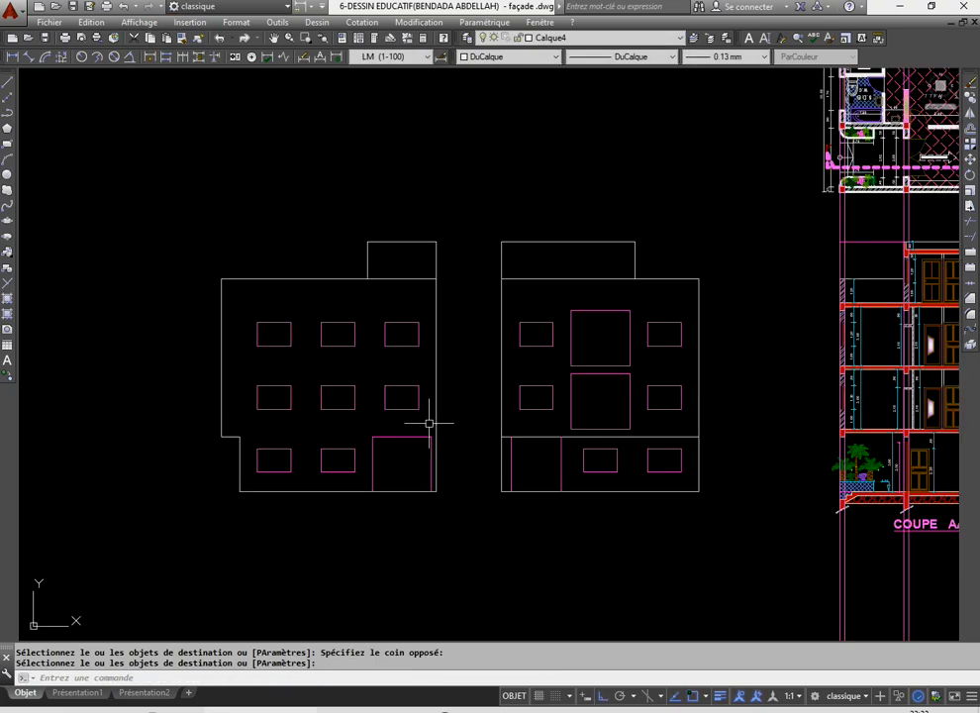
scroll(429, 423, up, 1)
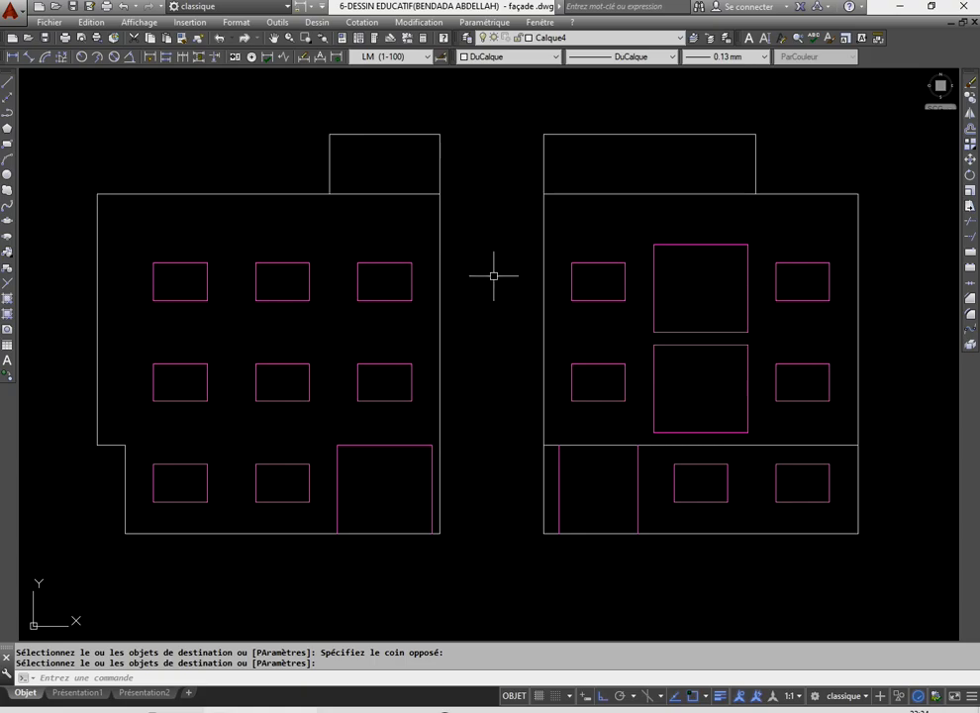
scroll(488, 263, down, 8)
scroll(489, 346, up, 10)
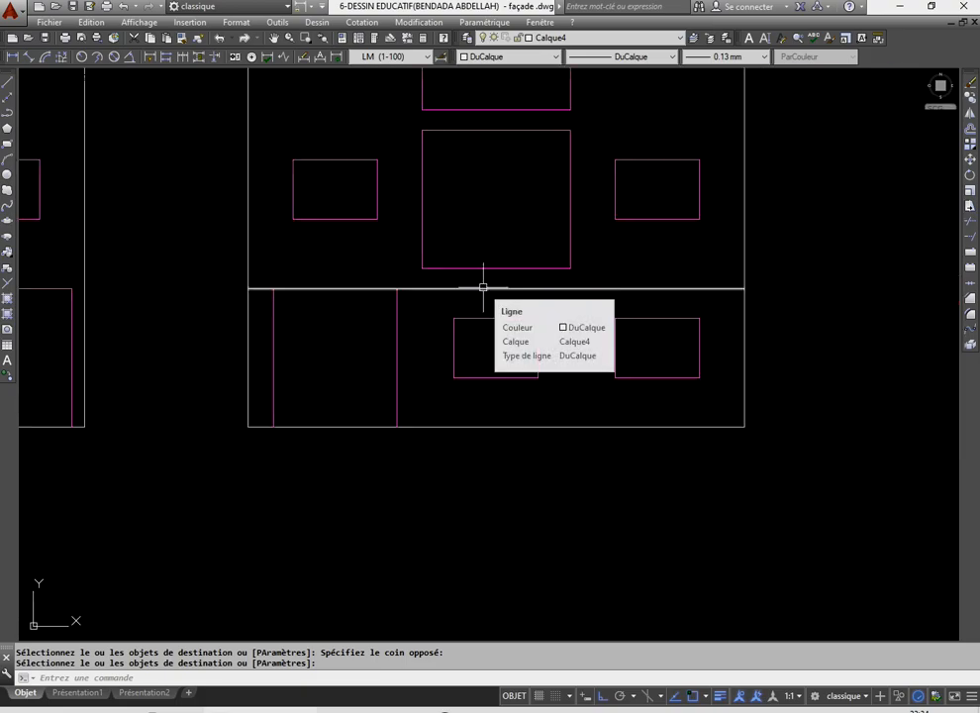
scroll(484, 287, down, 2)
scroll(492, 253, up, 2)
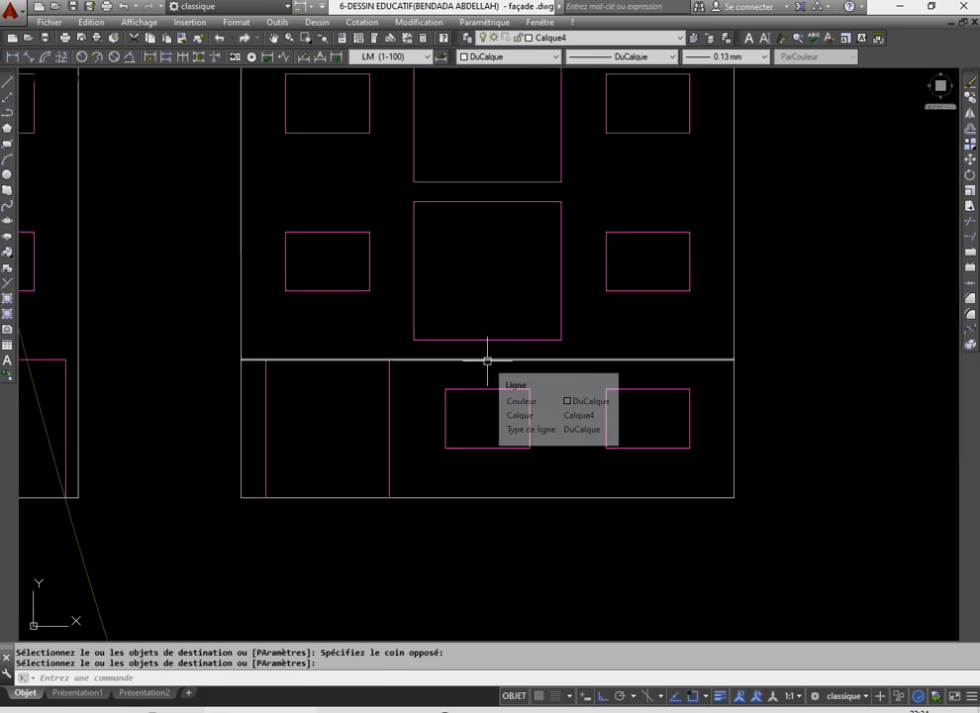
scroll(514, 362, down, 5)
scroll(485, 242, up, 6)
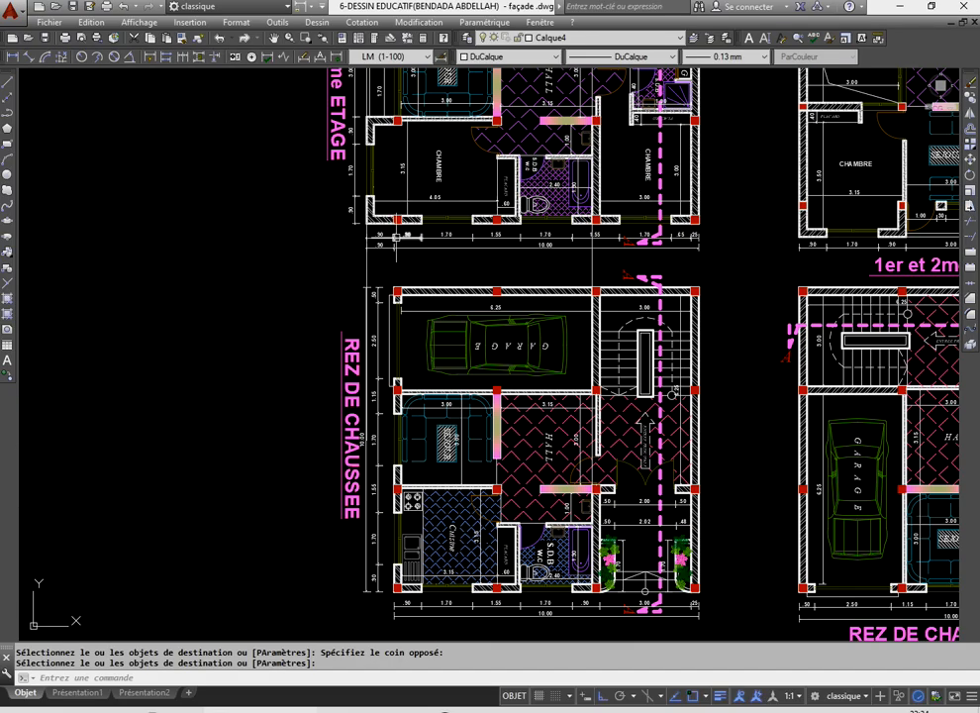
scroll(401, 236, up, 4)
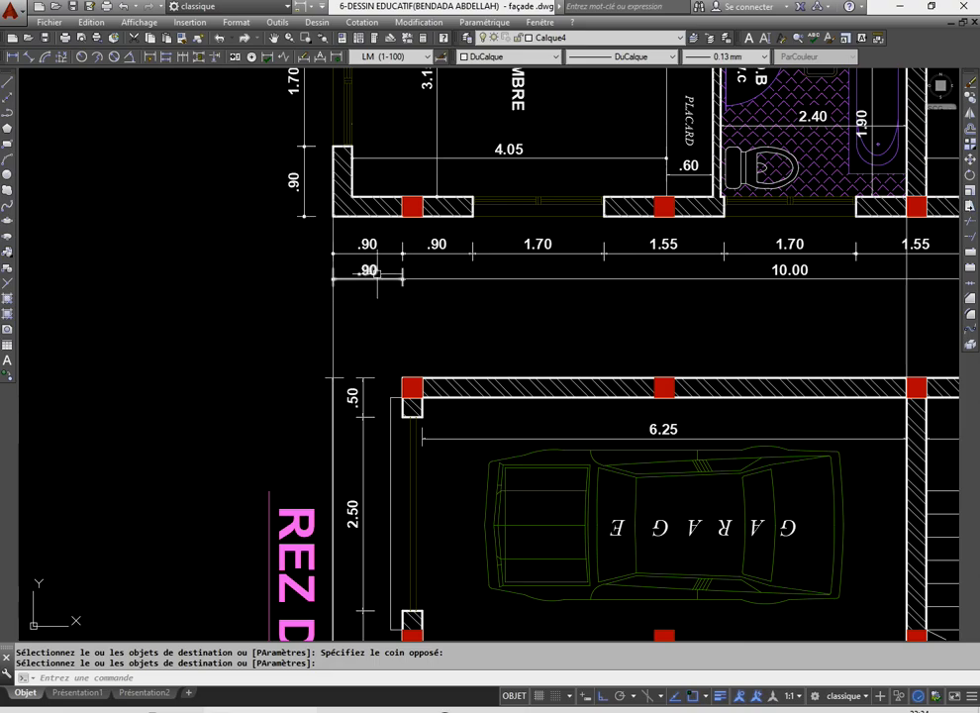
scroll(377, 270, down, 8)
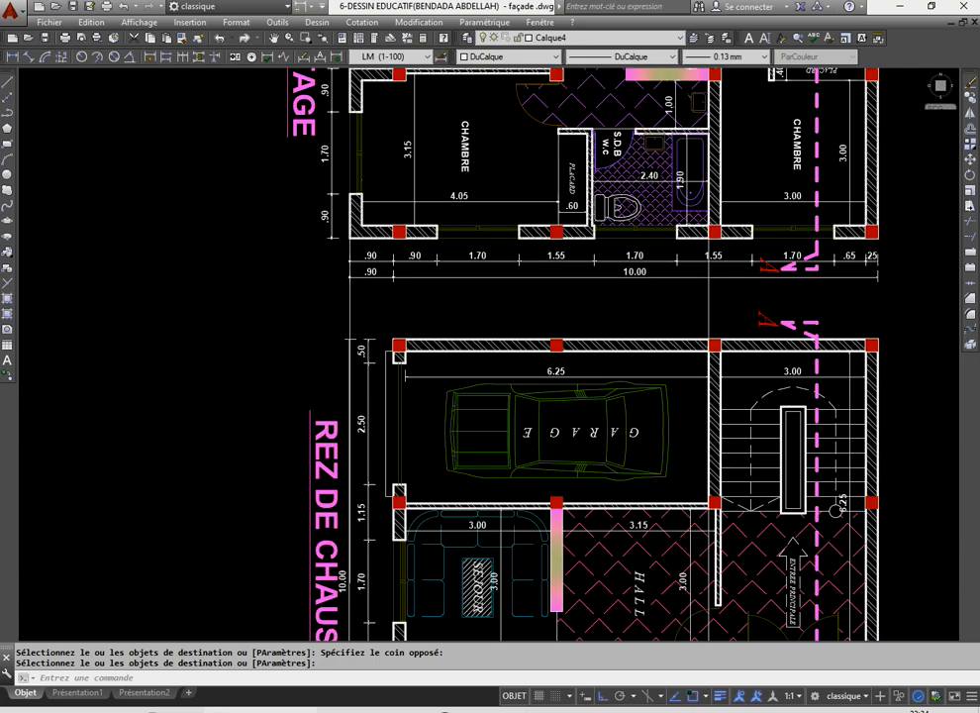
- Examine the layout of the windows, balcony openings and entrance on both façades
scroll(369, 269, down, 3)
scroll(436, 400, up, 8)
scroll(522, 376, down, 2)
scroll(521, 375, up, 2)
scroll(523, 394, down, 2)
scroll(400, 378, up, 2)
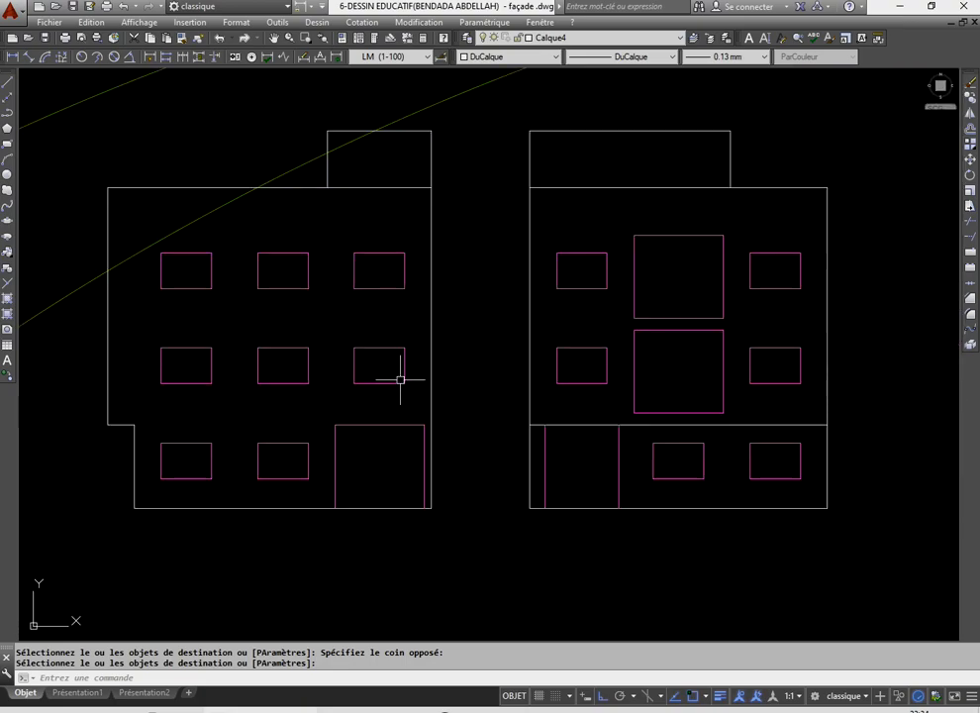
scroll(466, 391, down, 4)
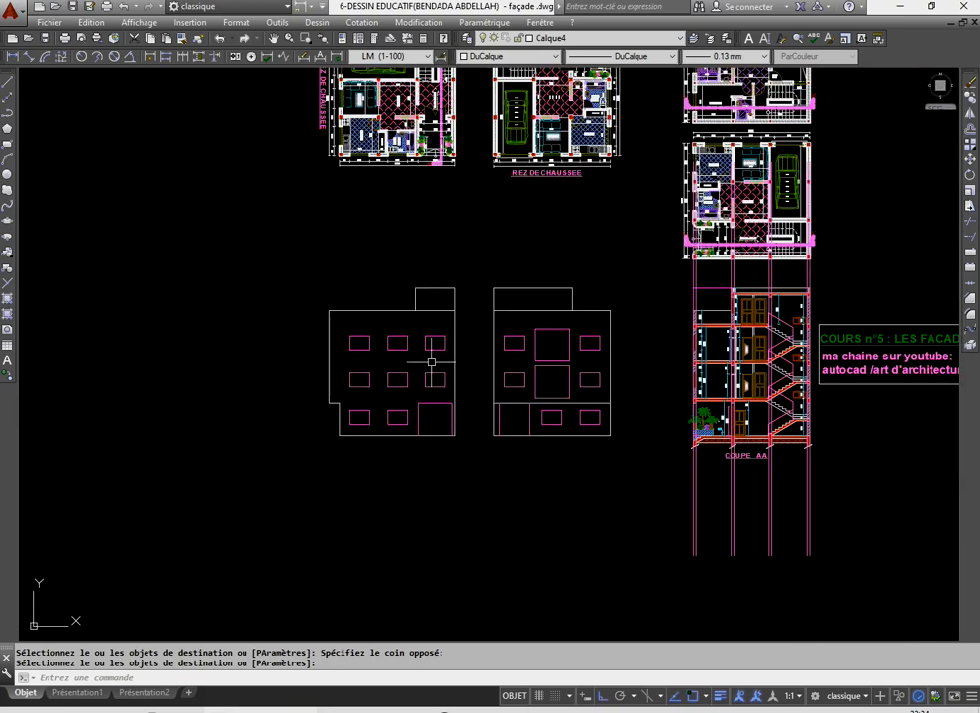
scroll(455, 297, down, 4)
- Delete the cars from the garages of the two ground-floor plans above the façades
scroll(486, 187, up, 7)
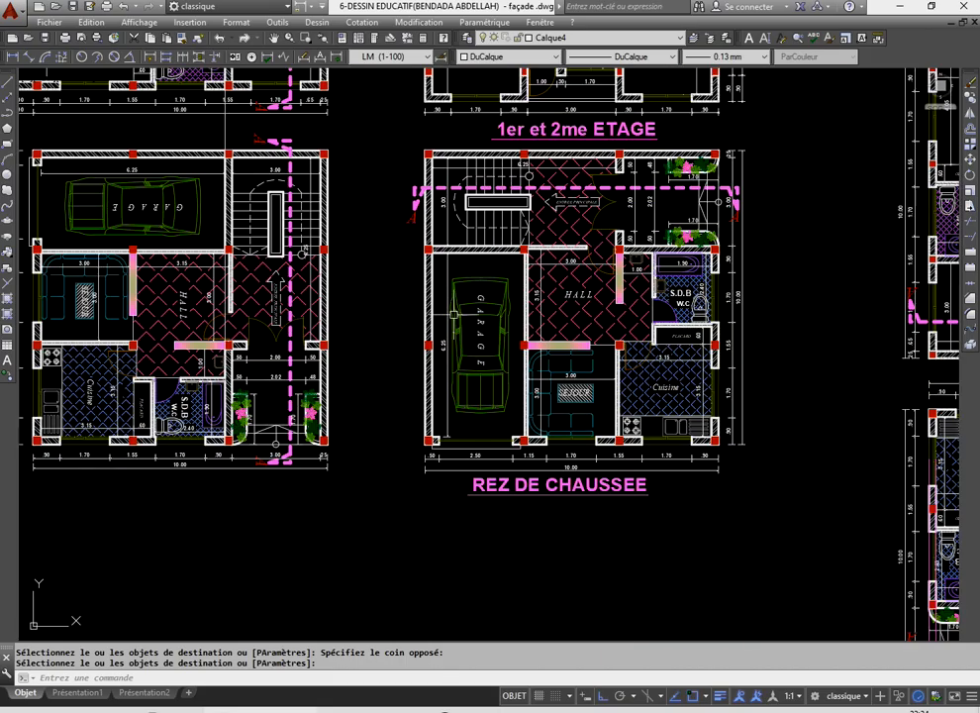
click(497, 318)
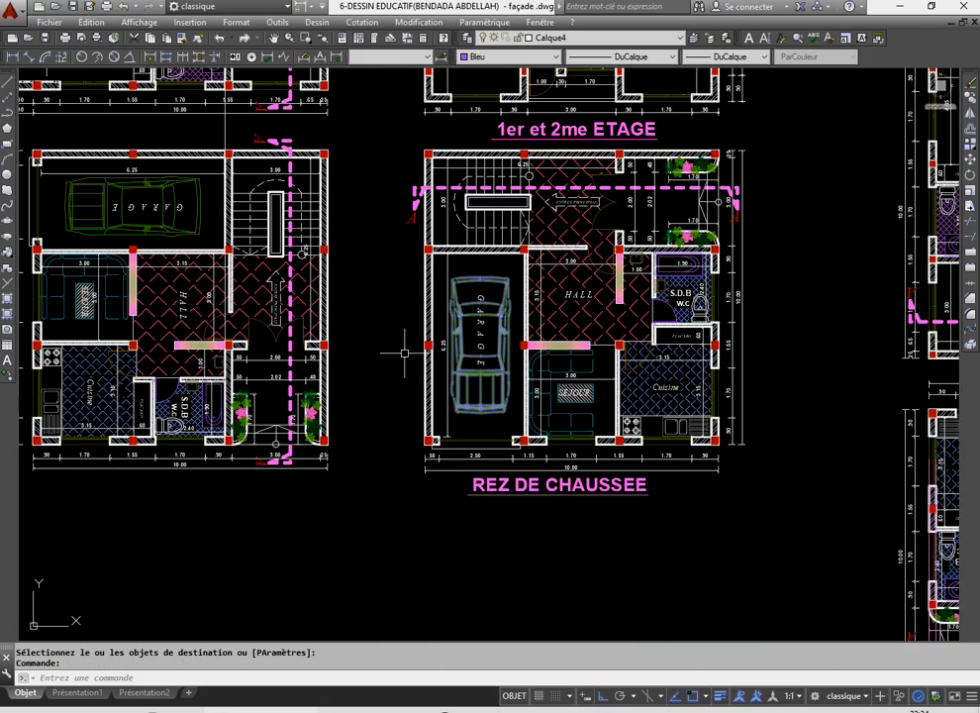
click(168, 189)
key(Delete)
scroll(361, 339, down, 5)
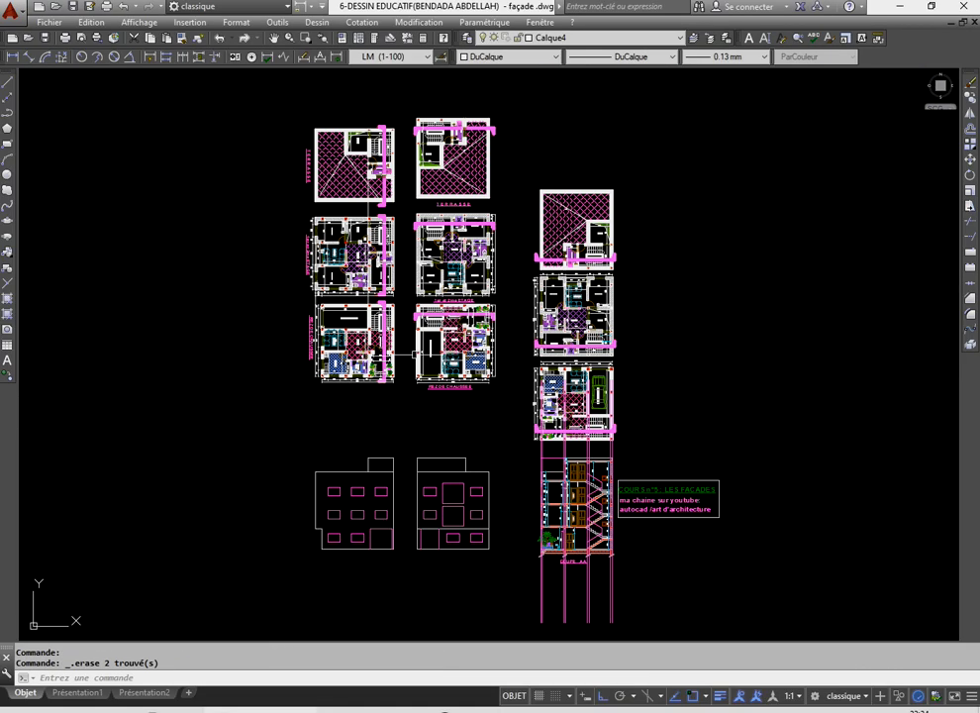
- Draw a vertical line along the outer edge of the right façade's end windows, from the first-floor window's bottom corner to the second-floor window's top corner
scroll(411, 406, down, 3)
scroll(411, 451, up, 3)
scroll(414, 427, up, 6)
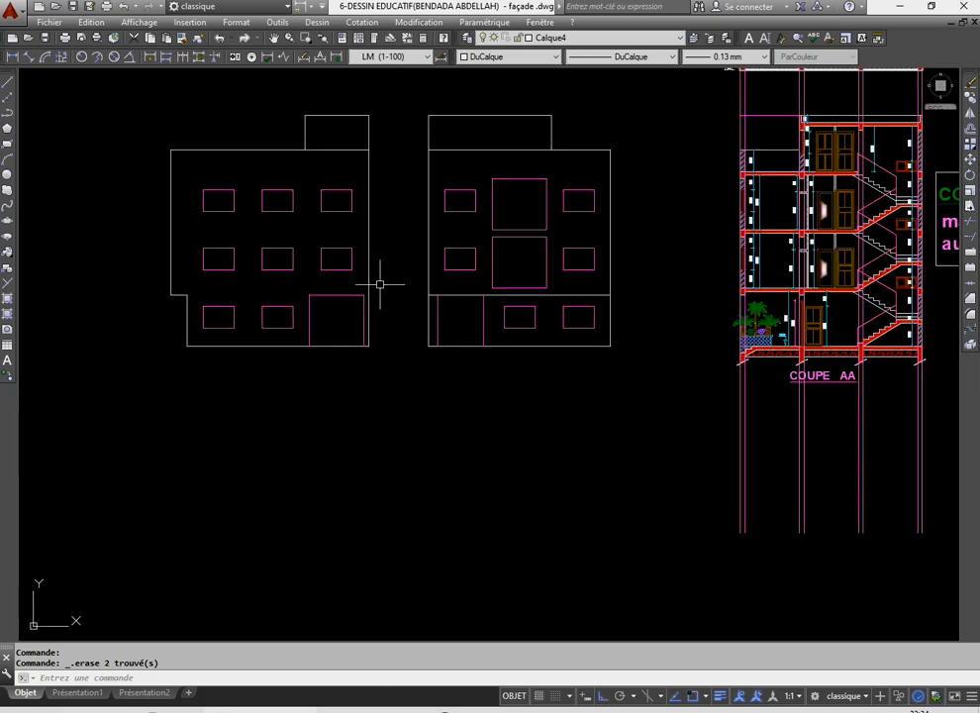
scroll(381, 285, down, 3)
scroll(389, 242, up, 3)
scroll(385, 259, up, 2)
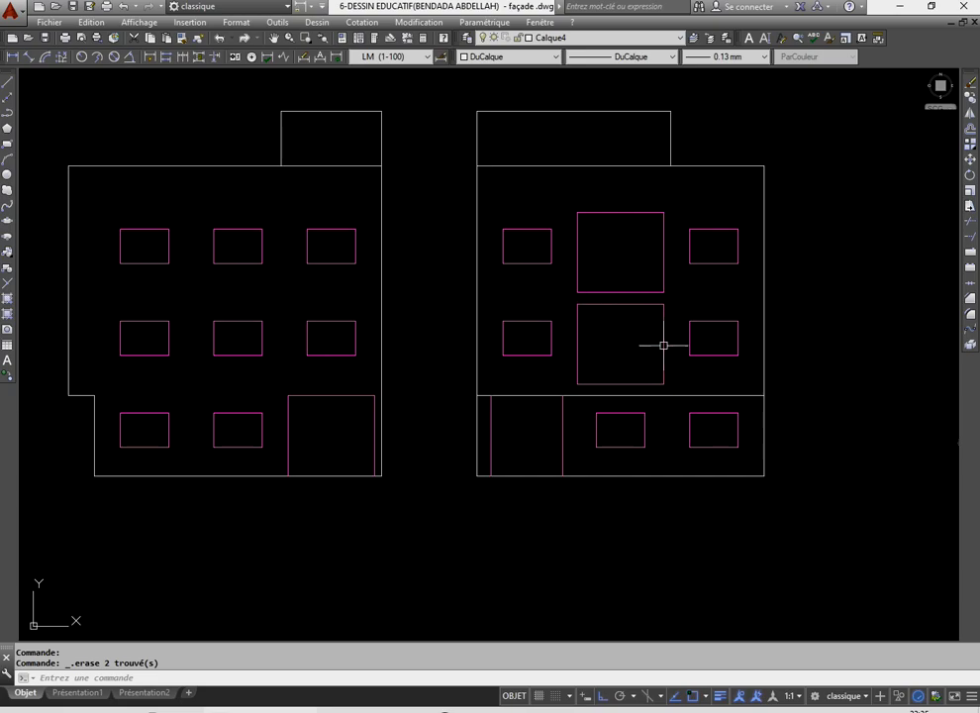
click(7, 83)
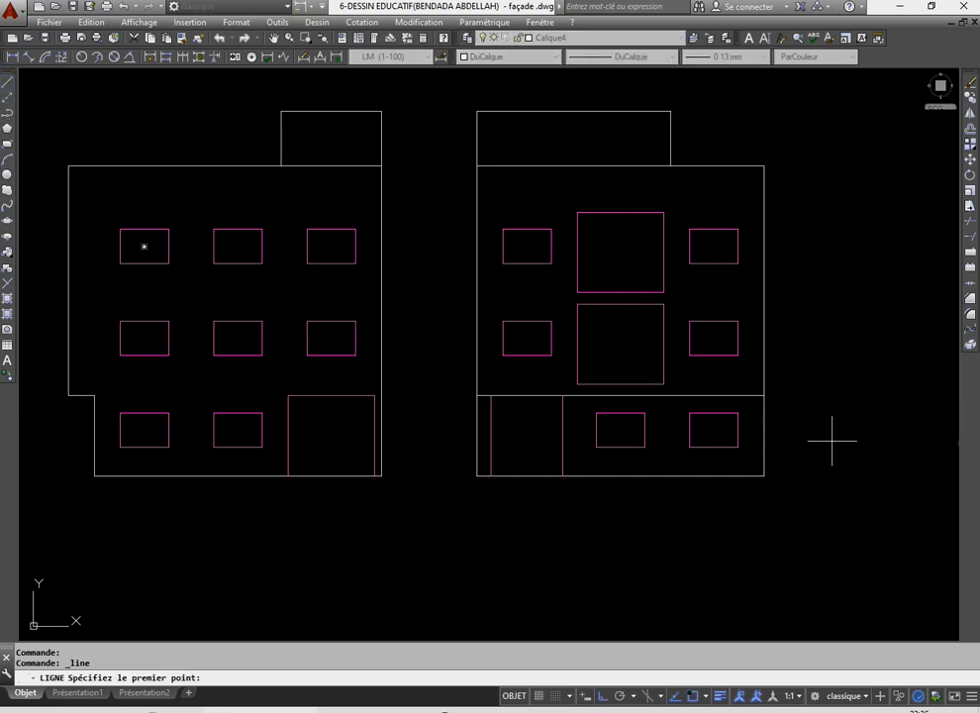
scroll(751, 457, up, 4)
click(718, 429)
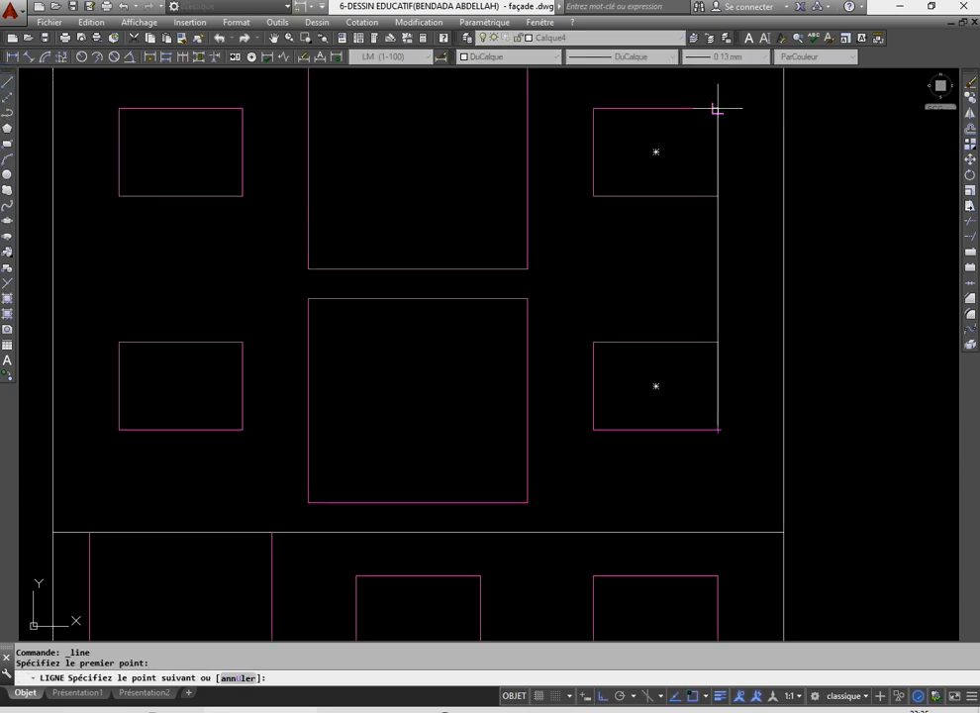
click(699, 141)
right_click(649, 152)
click(674, 161)
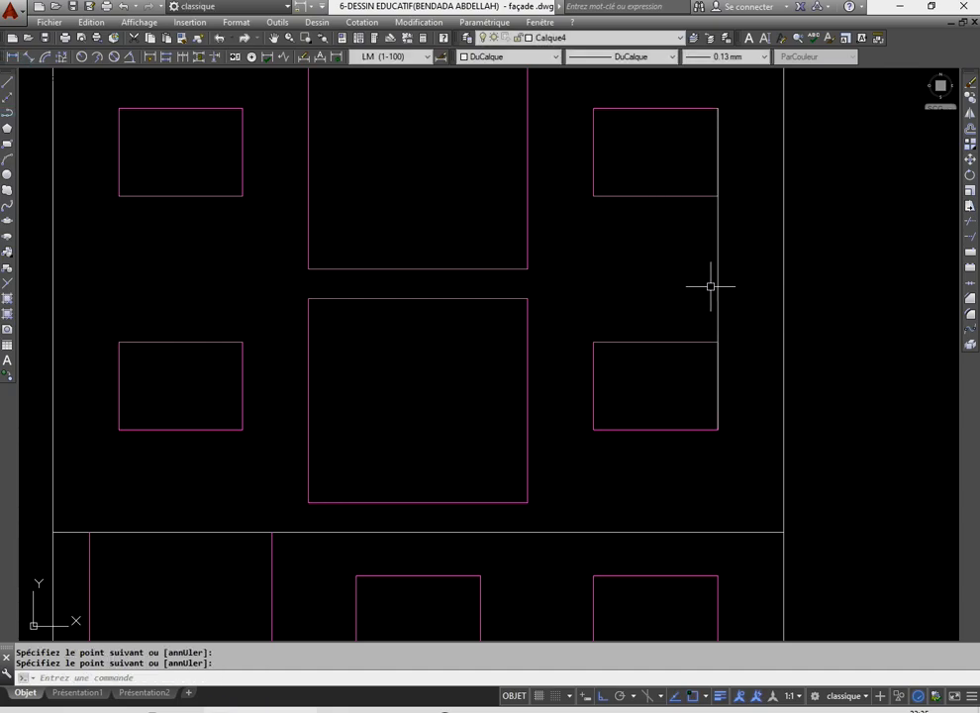
- Offset the vertical line 0.2 outward, away from the end windows of the right façade
scroll(703, 287, down, 4)
scroll(691, 295, up, 4)
scroll(687, 292, down, 4)
scroll(684, 301, up, 2)
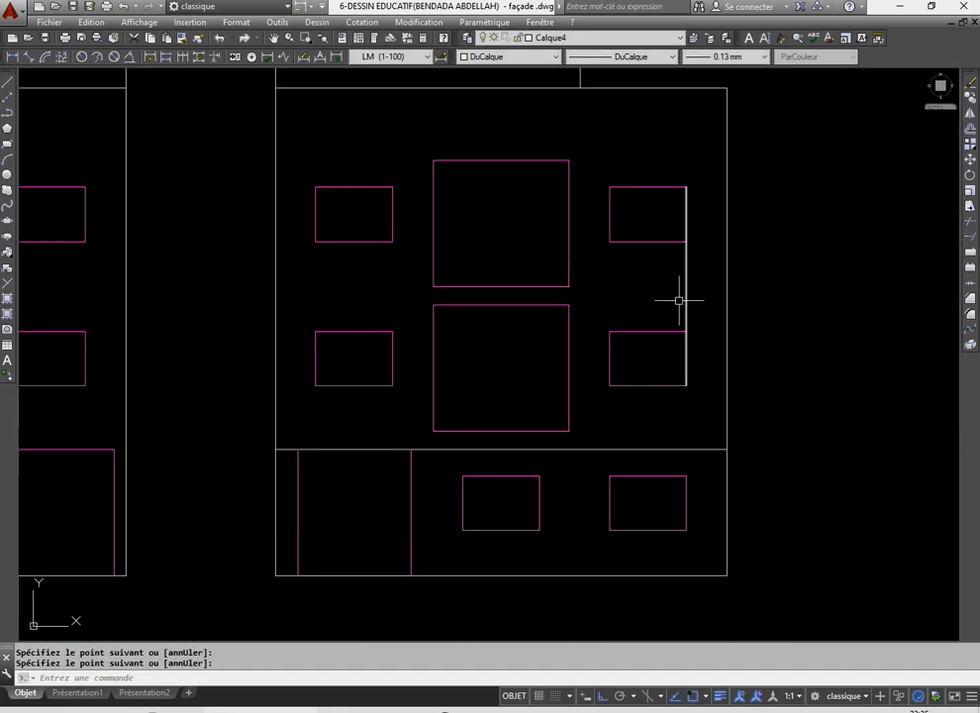
click(970, 129)
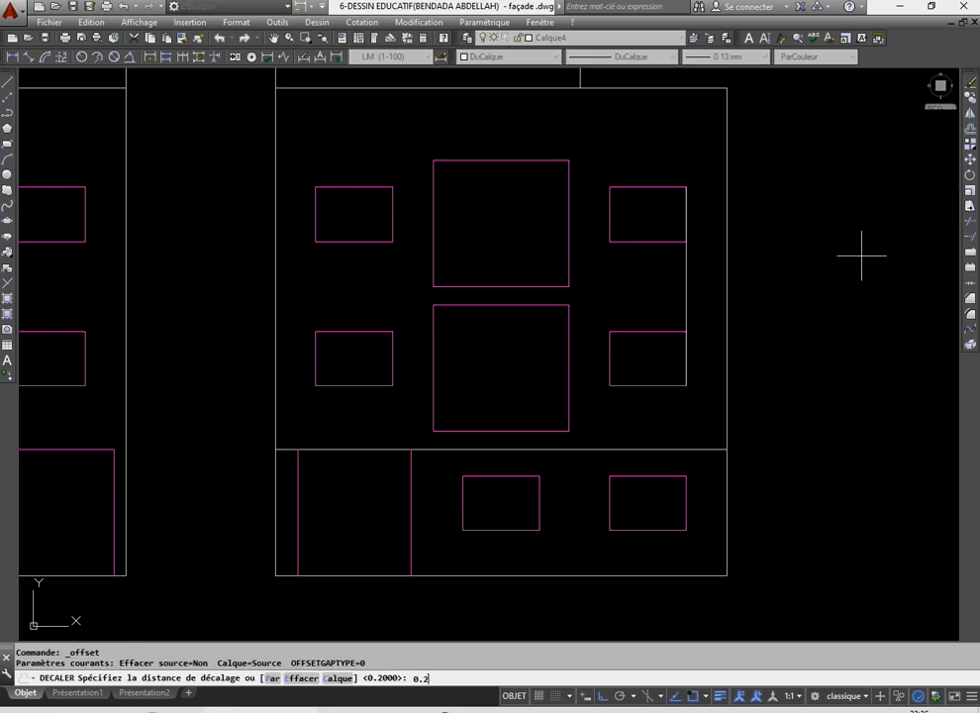
key(Return)
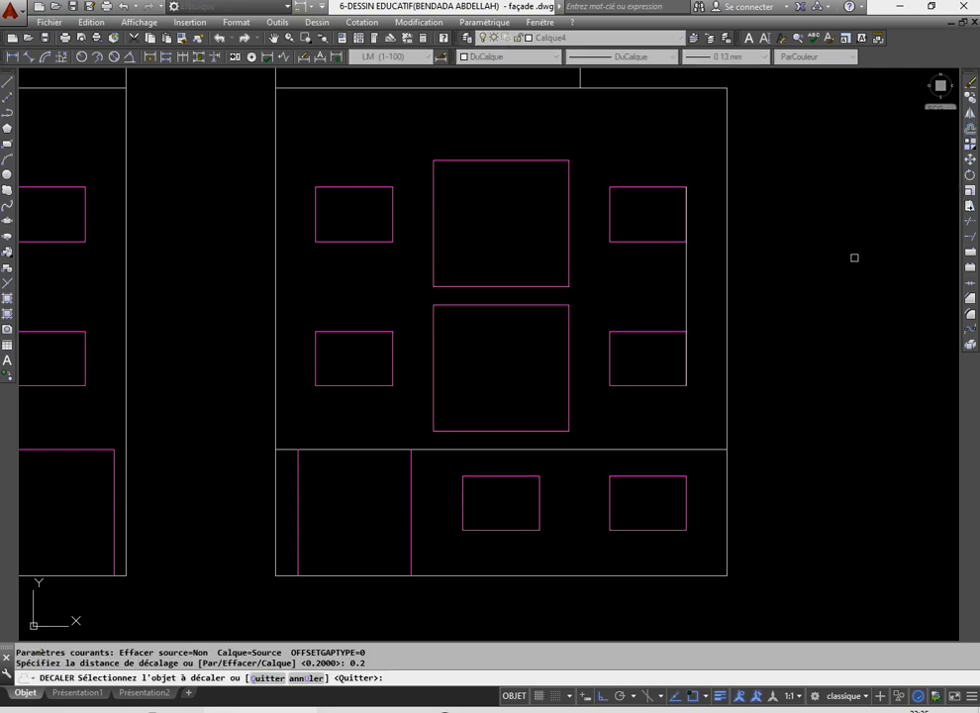
click(685, 279)
click(806, 297)
right_click(760, 294)
click(764, 292)
scroll(643, 325, down, 4)
scroll(644, 324, up, 6)
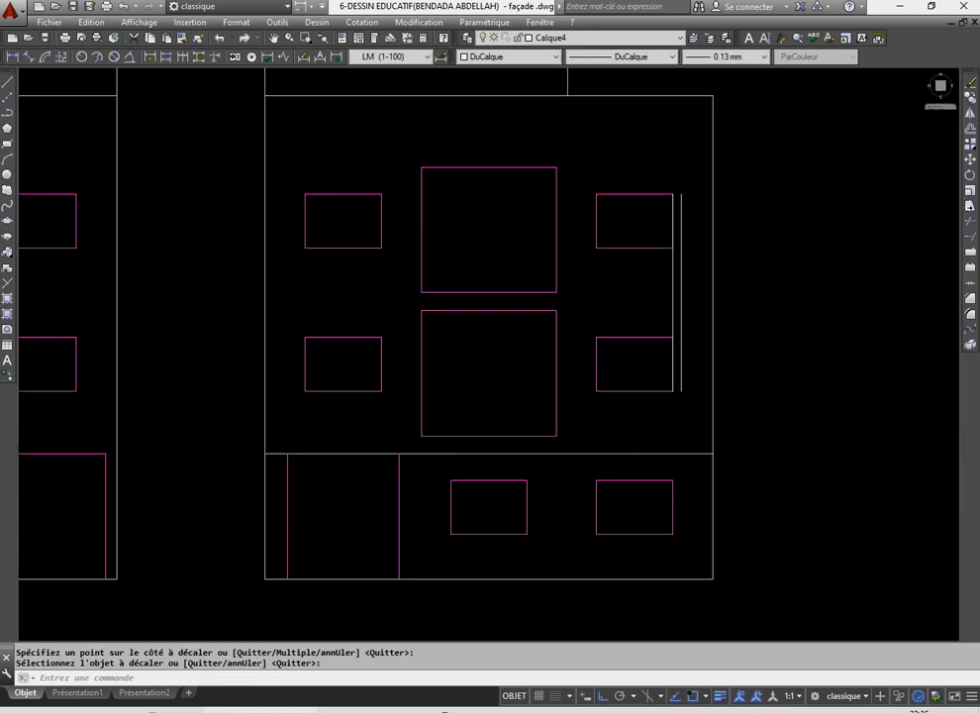
- Copy the pair of vertical lines to the inner edge of the same upper-floor windows
scroll(642, 324, down, 4)
scroll(639, 323, up, 4)
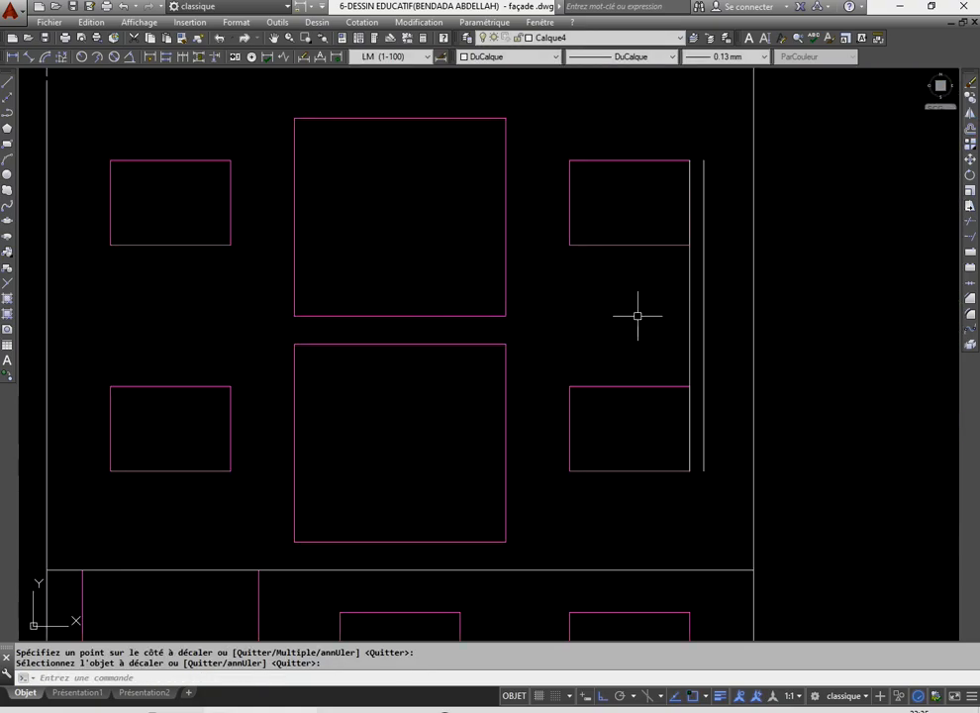
scroll(636, 321, down, 4)
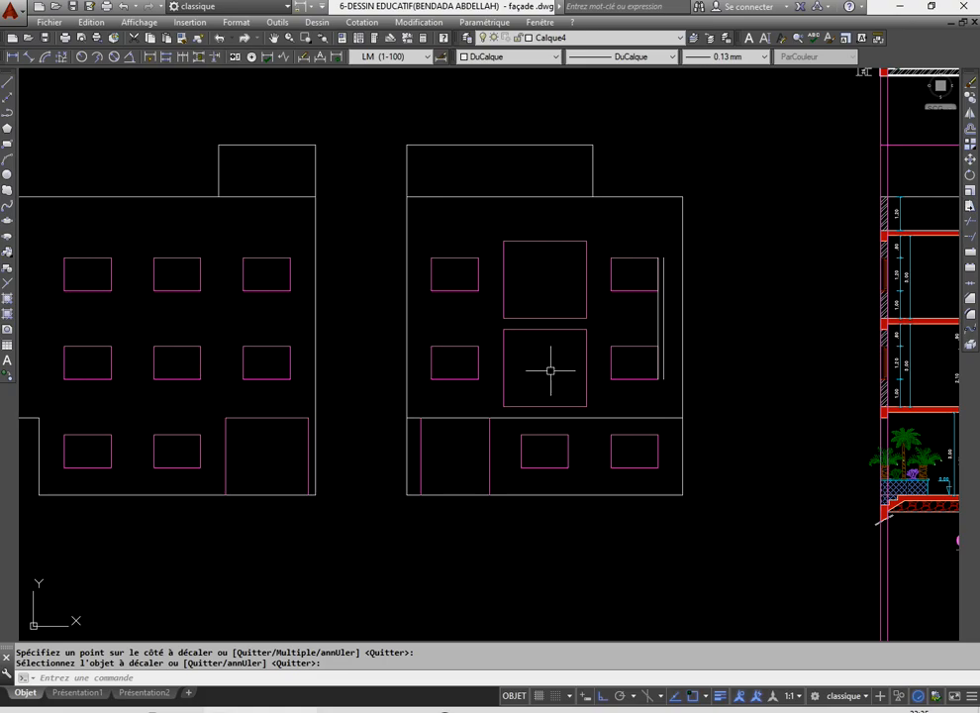
scroll(564, 282, up, 2)
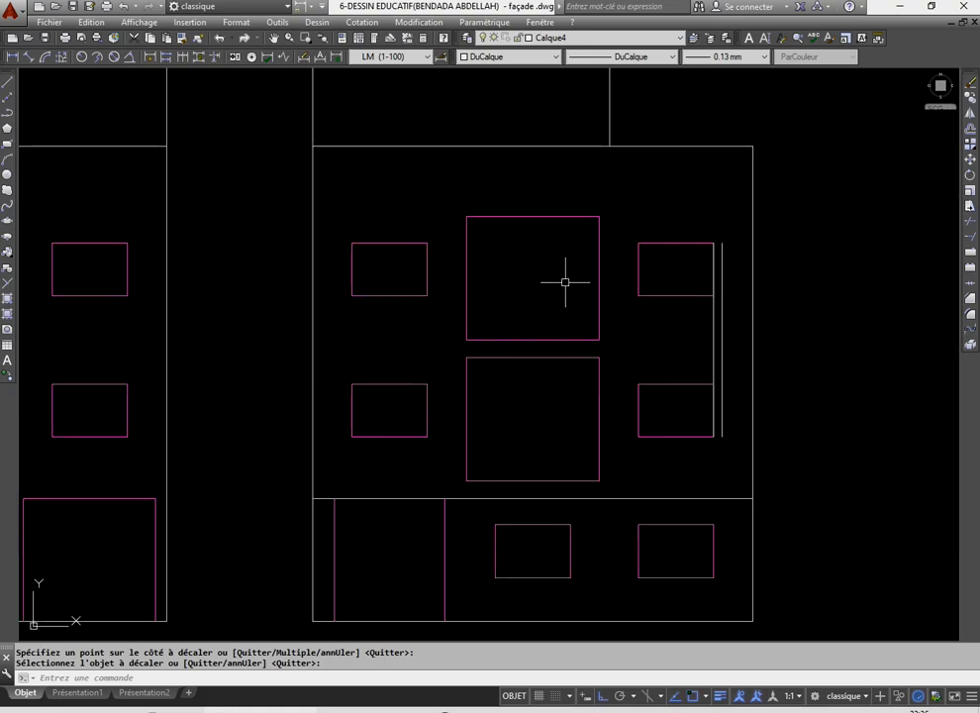
click(737, 317)
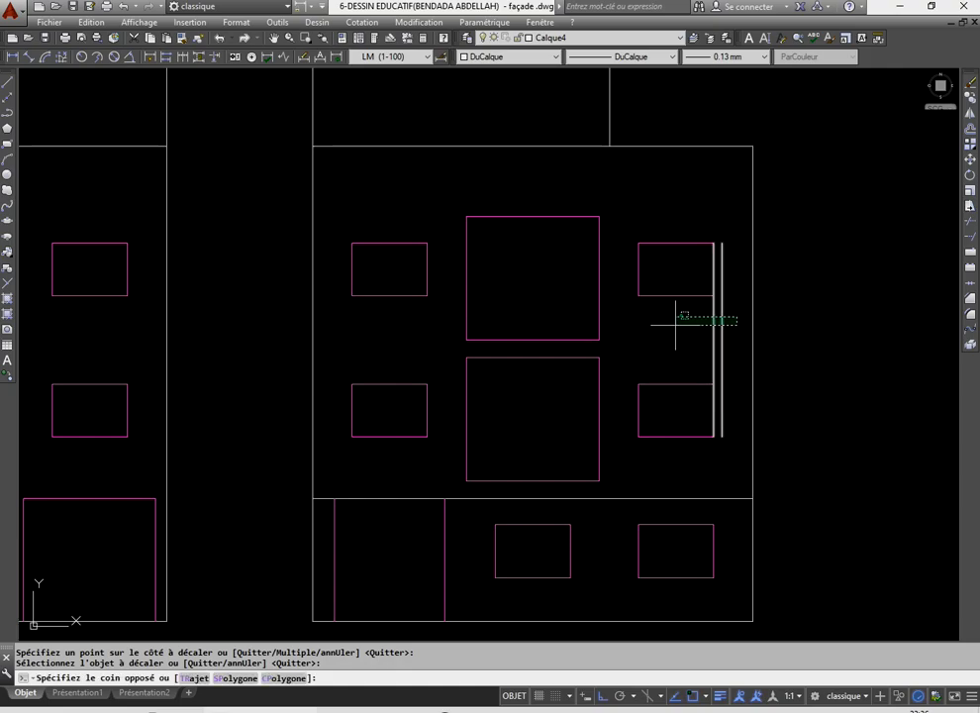
click(675, 324)
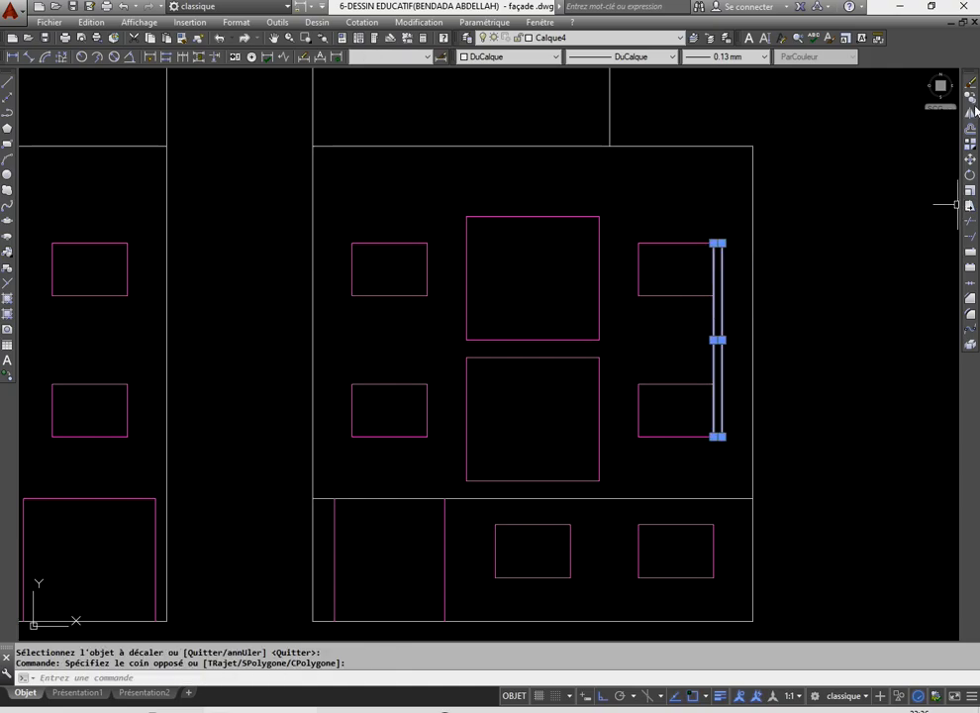
click(971, 98)
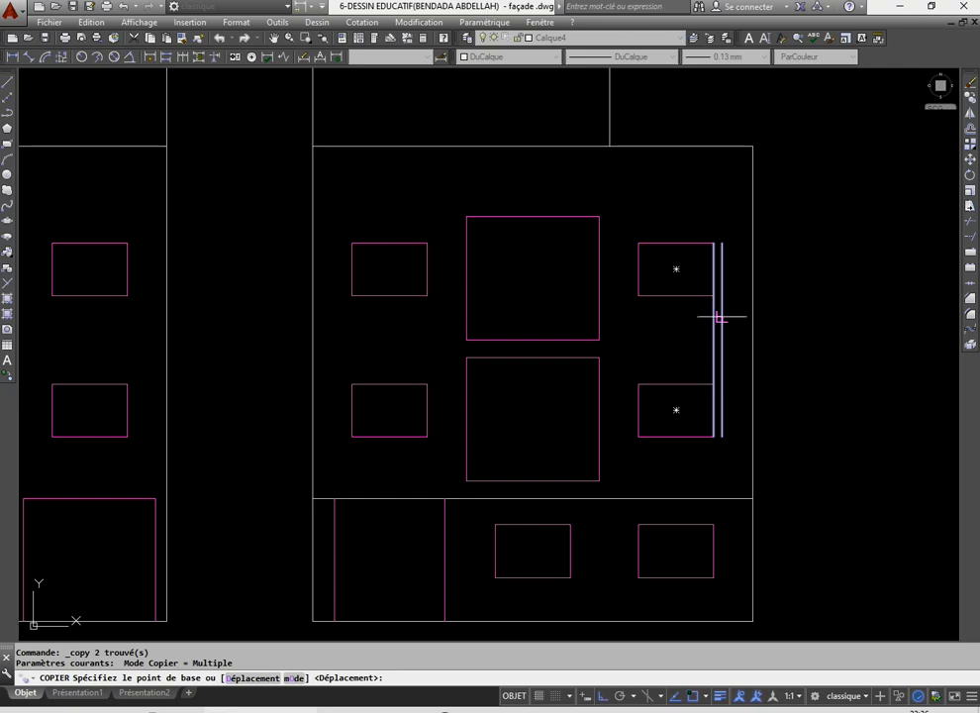
scroll(718, 282, up, 4)
click(700, 292)
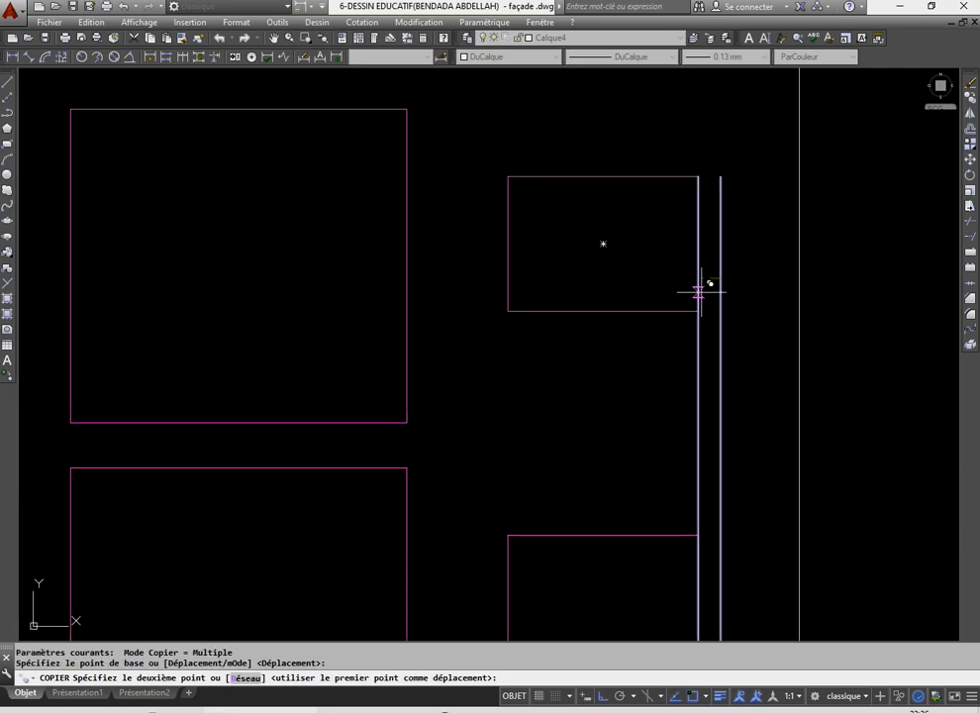
click(507, 278)
key(Return)
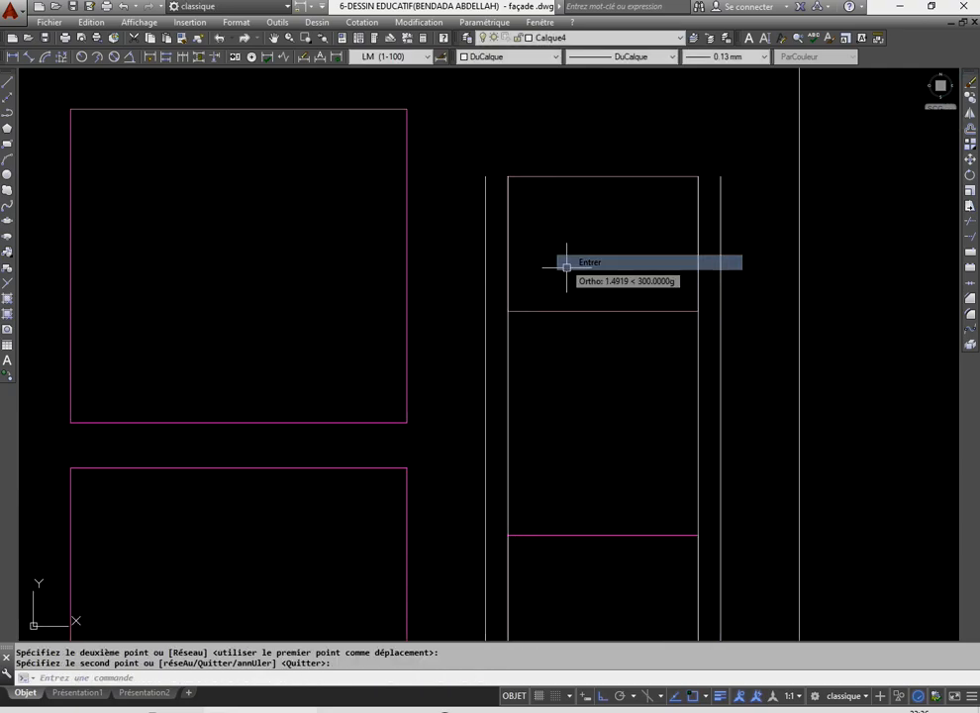
- Extend the four vertical lines beside the windows up to the façade's roof line and down to the line above the ground floor
scroll(561, 373, down, 4)
scroll(552, 371, up, 2)
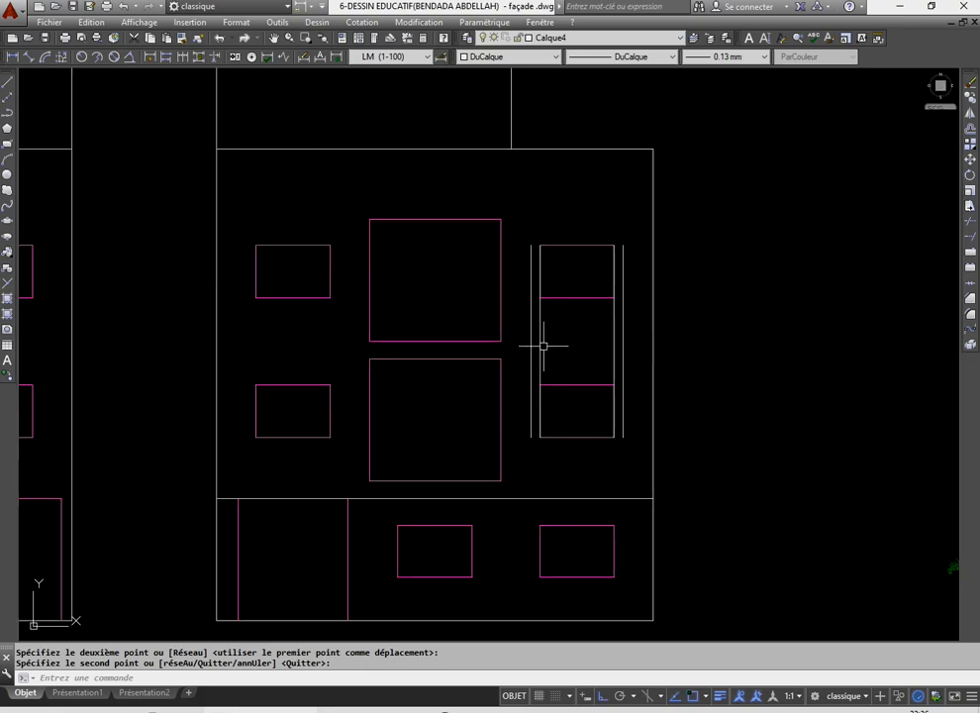
click(970, 244)
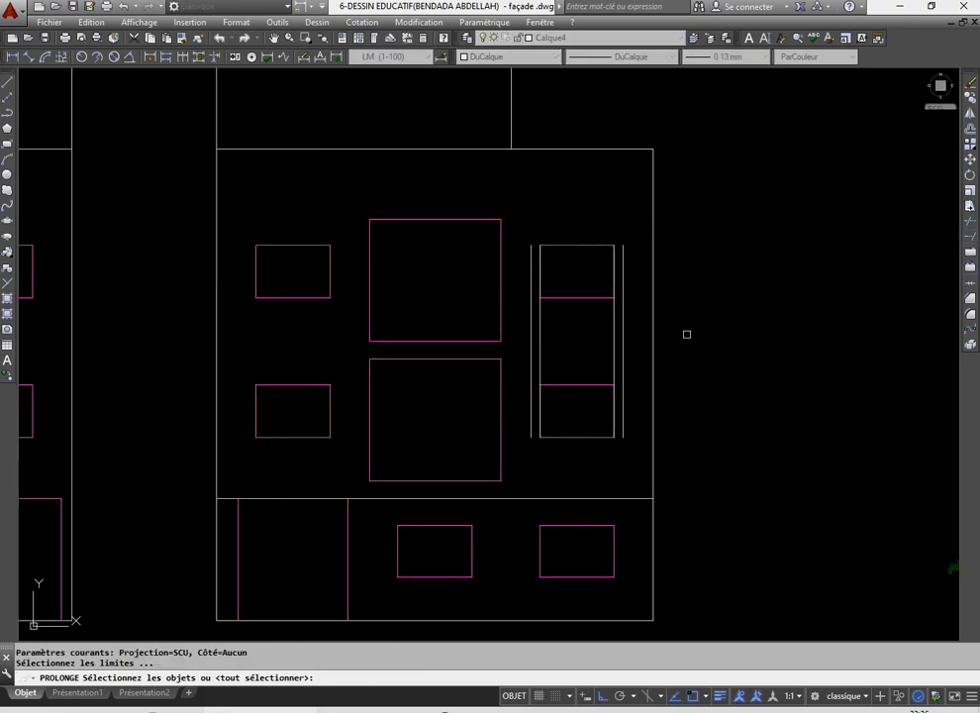
key(Return)
click(617, 269)
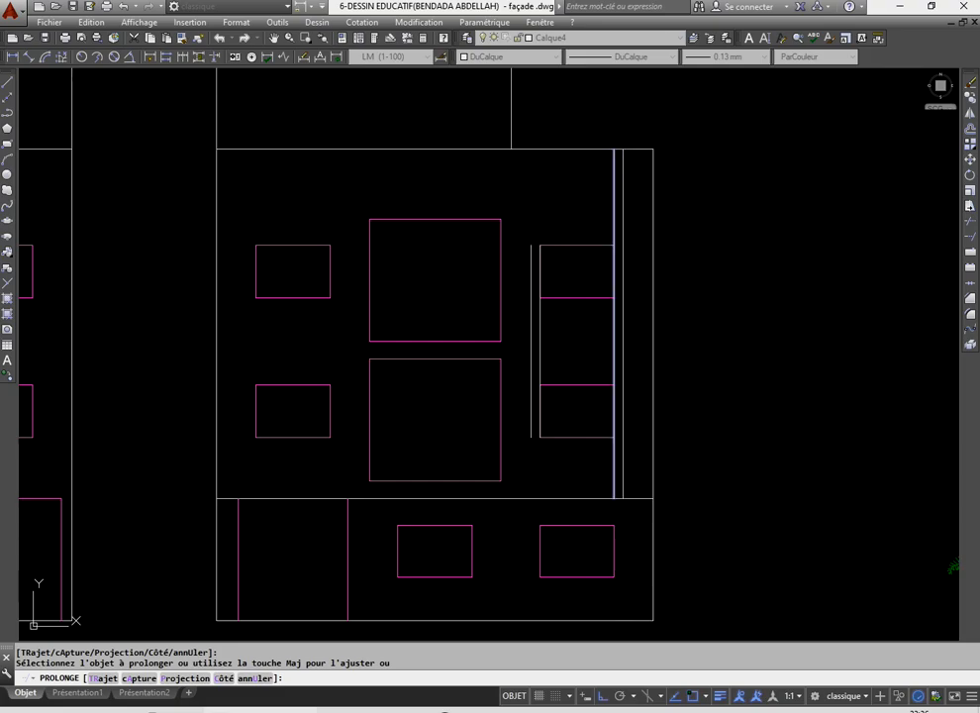
click(612, 426)
click(533, 427)
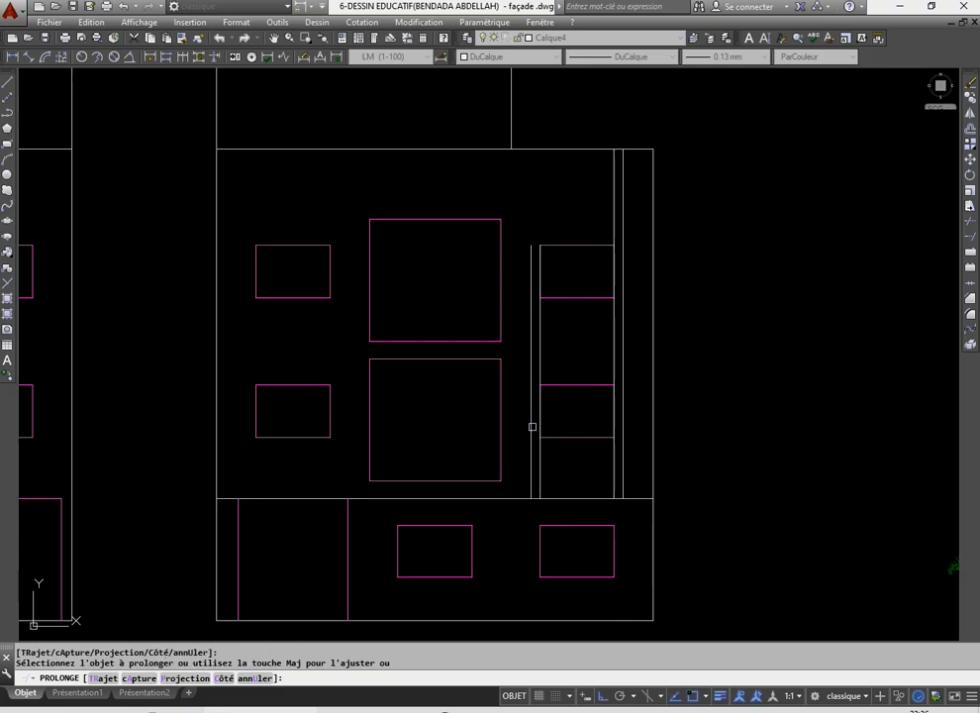
click(532, 260)
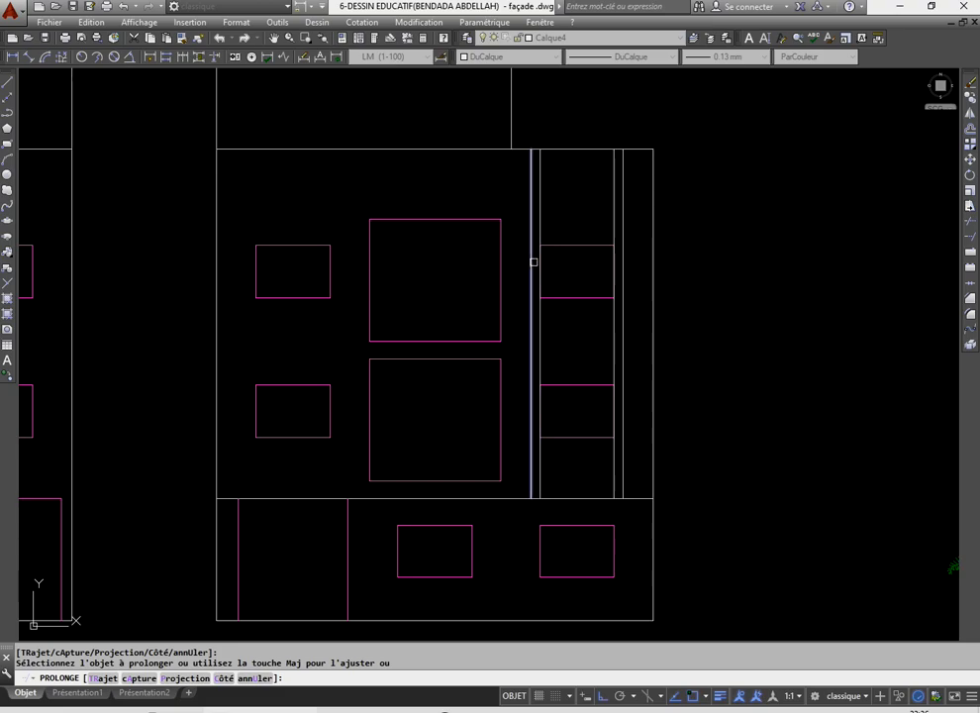
right_click(528, 227)
click(555, 230)
scroll(524, 275, down, 5)
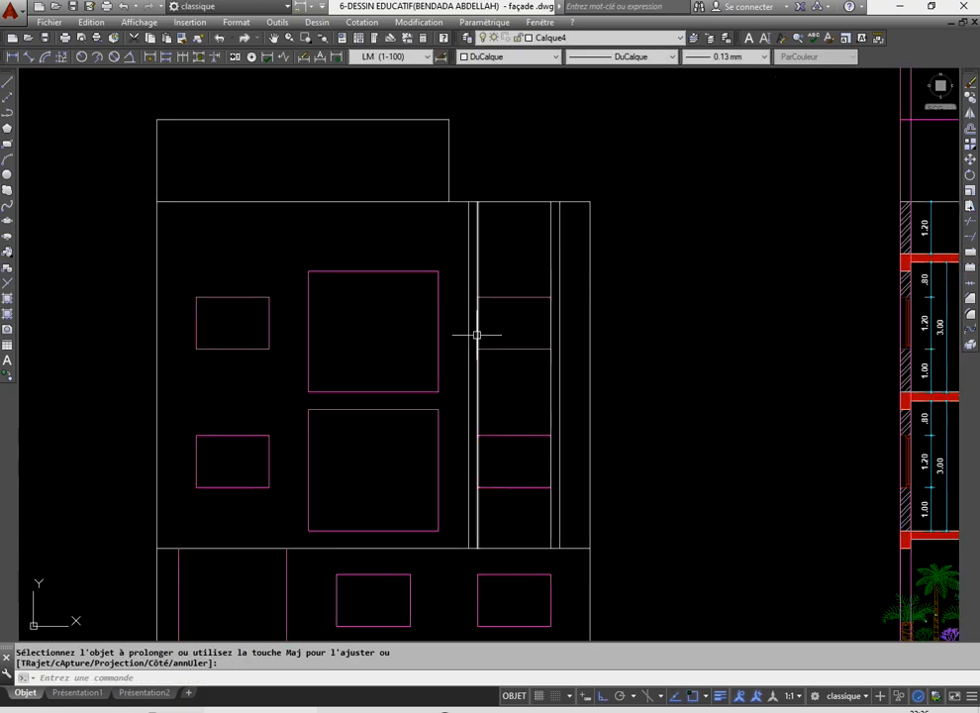
- Look over the block library and the other drawings placed away from the façades
scroll(508, 317, up, 5)
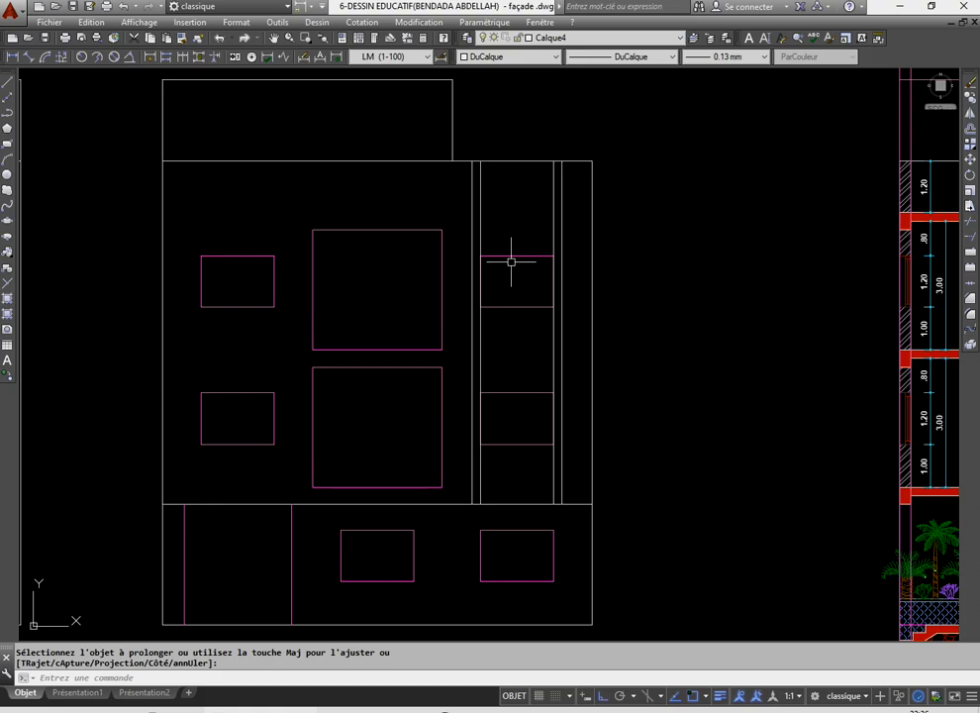
scroll(509, 277, up, 2)
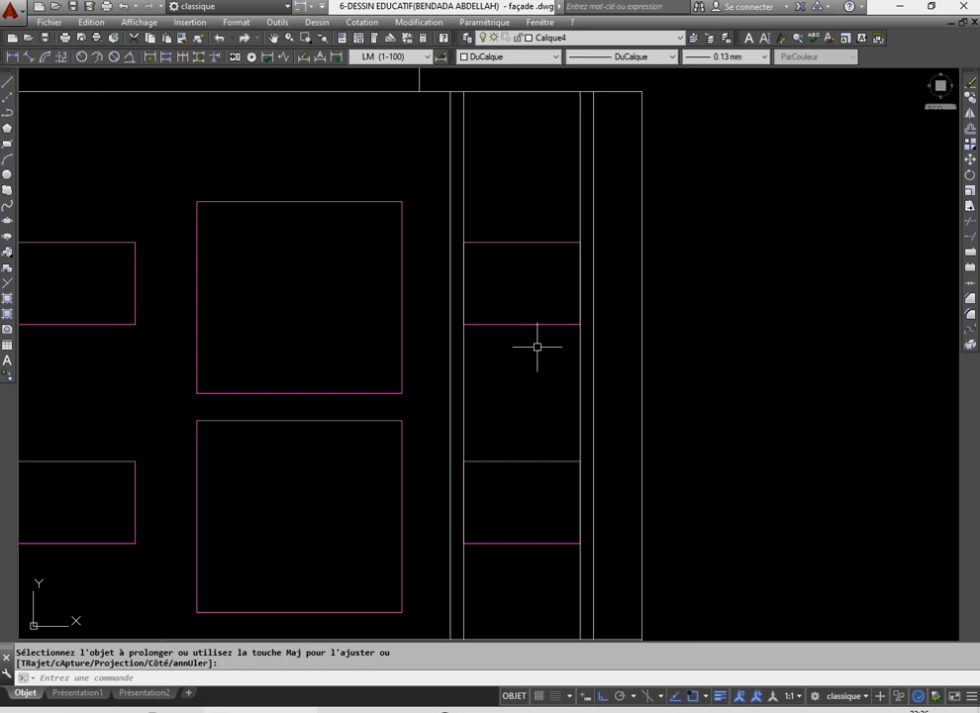
scroll(536, 346, down, 10)
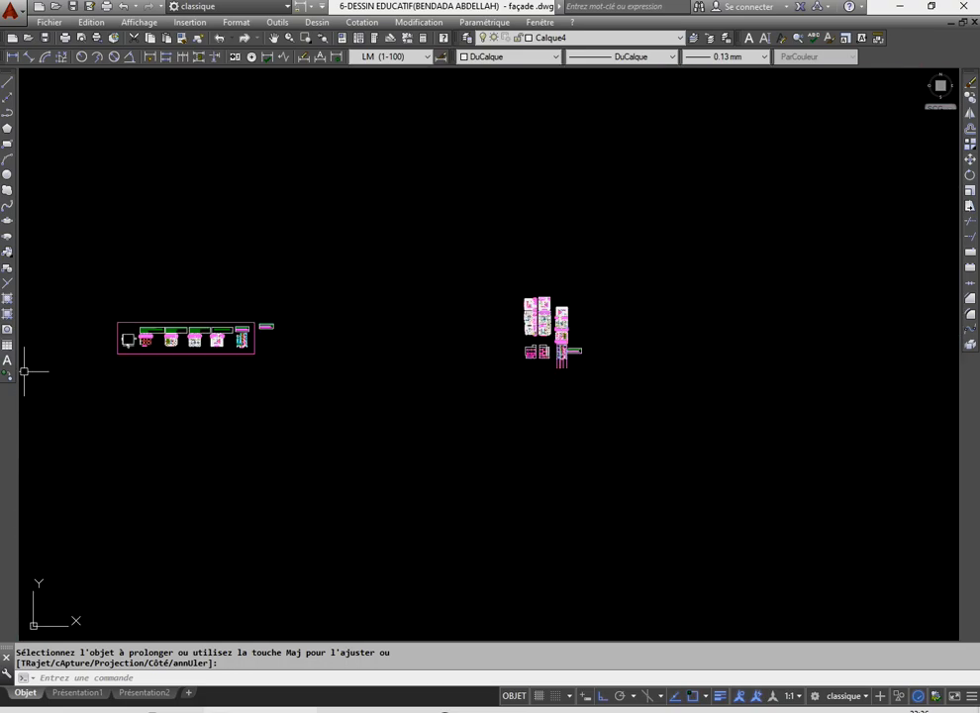
scroll(474, 380, down, 4)
scroll(210, 359, up, 6)
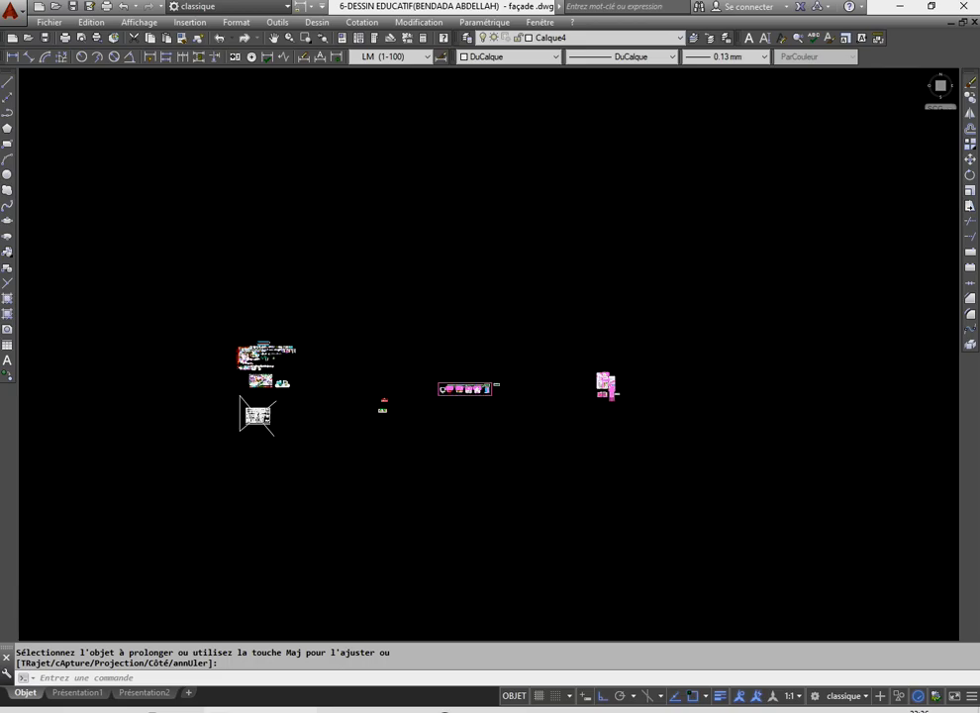
scroll(302, 346, up, 5)
scroll(214, 335, down, 3)
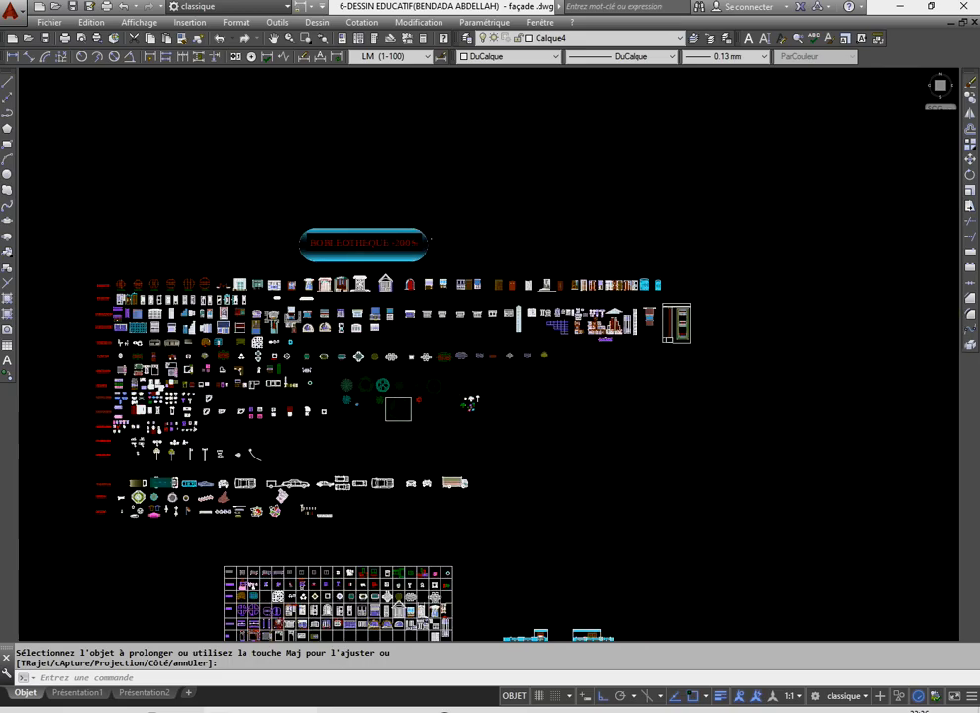
scroll(211, 326, down, 3)
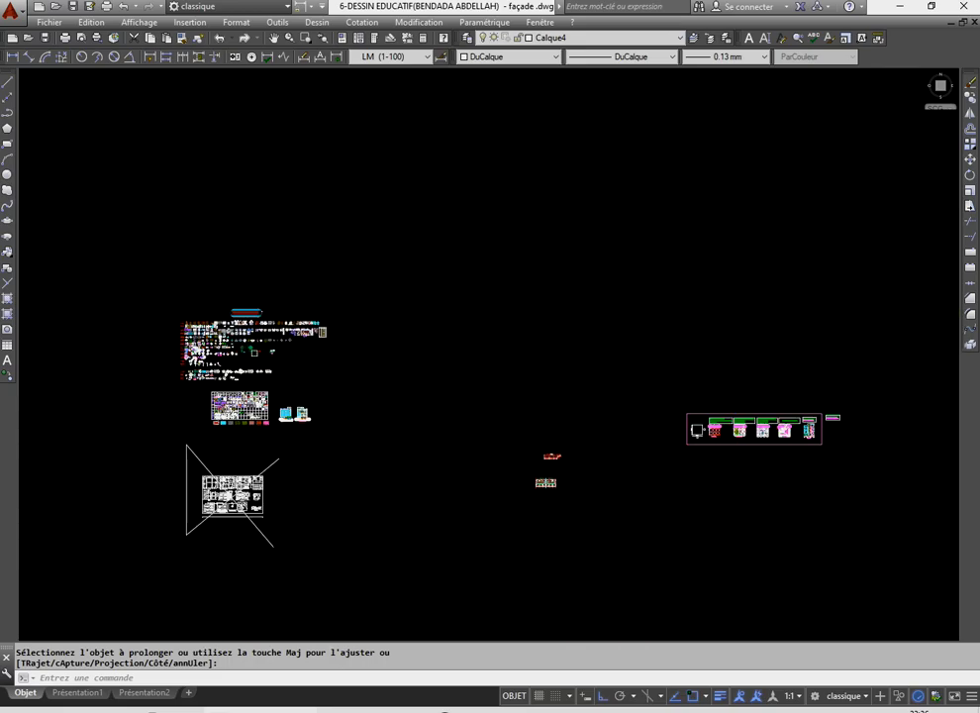
scroll(203, 340, down, 3)
- Copy the small upper-floor window rectangle at the end of the façade to the empty space beside the building
scroll(643, 382, up, 12)
scroll(391, 359, up, 4)
click(389, 345)
click(378, 296)
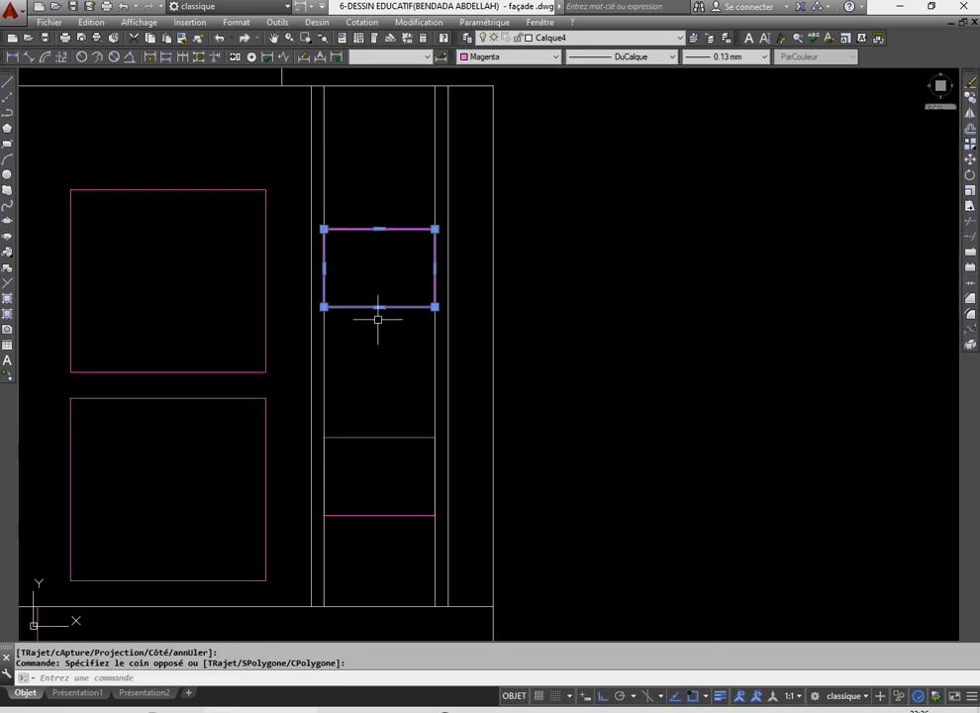
click(969, 97)
click(350, 285)
right_click(563, 238)
click(586, 249)
scroll(548, 278, down, 5)
scroll(536, 300, up, 8)
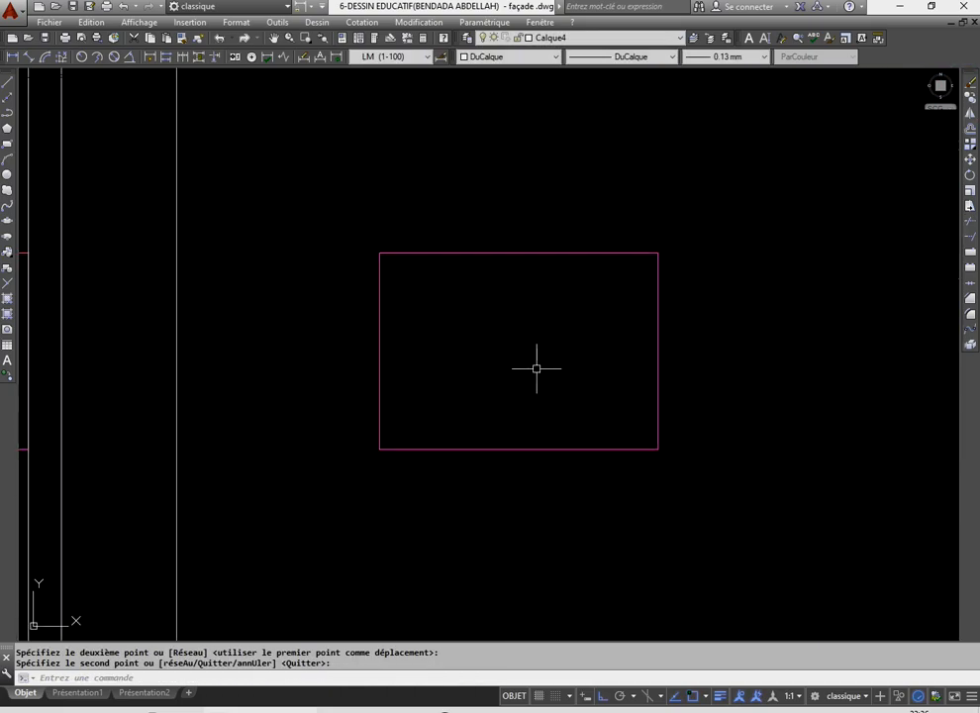
- Draw a horizontal line across the copied window rectangle, joining the midpoints of its two vertical sides
click(7, 85)
click(379, 350)
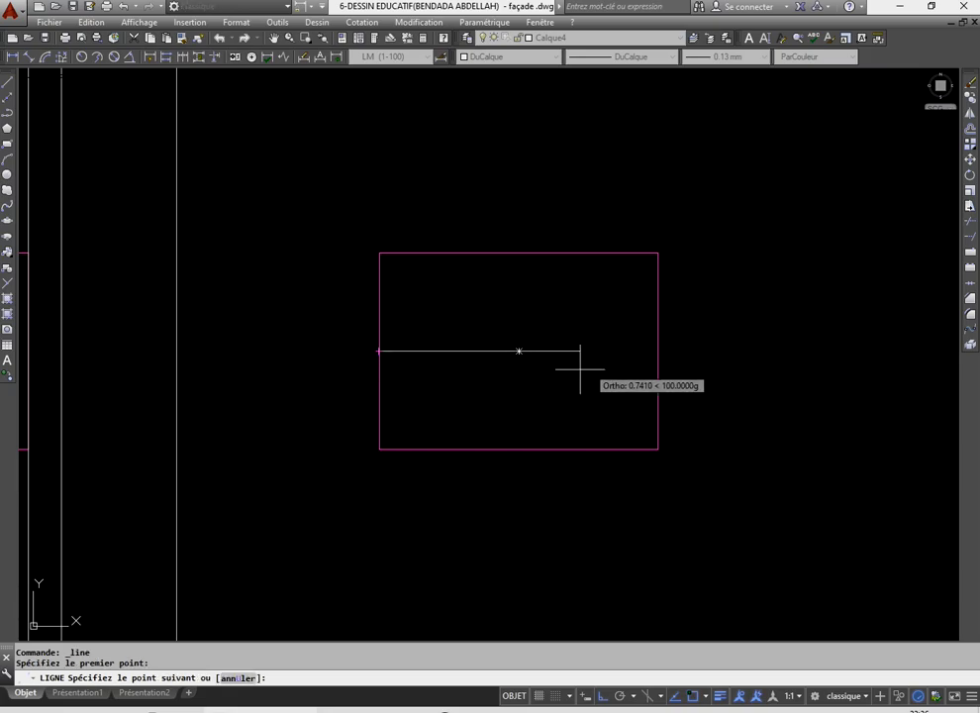
click(657, 351)
right_click(567, 337)
click(576, 345)
- Copy the window's horizontal midline a short distance upward to form a narrow crossbar
click(554, 396)
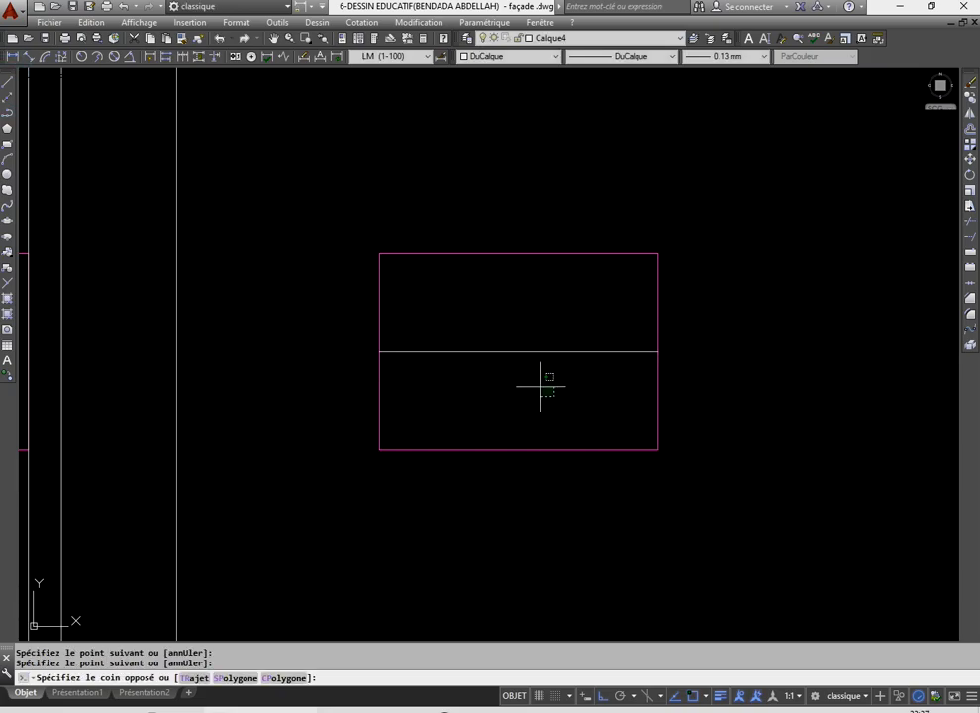
click(506, 331)
click(971, 97)
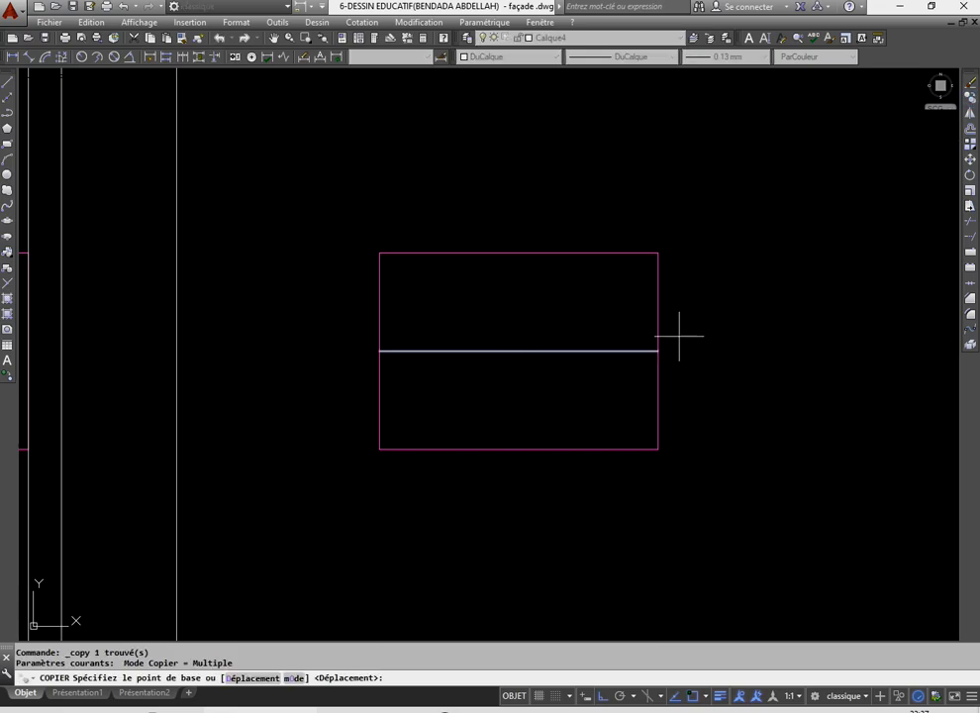
scroll(658, 351, up, 2)
click(659, 351)
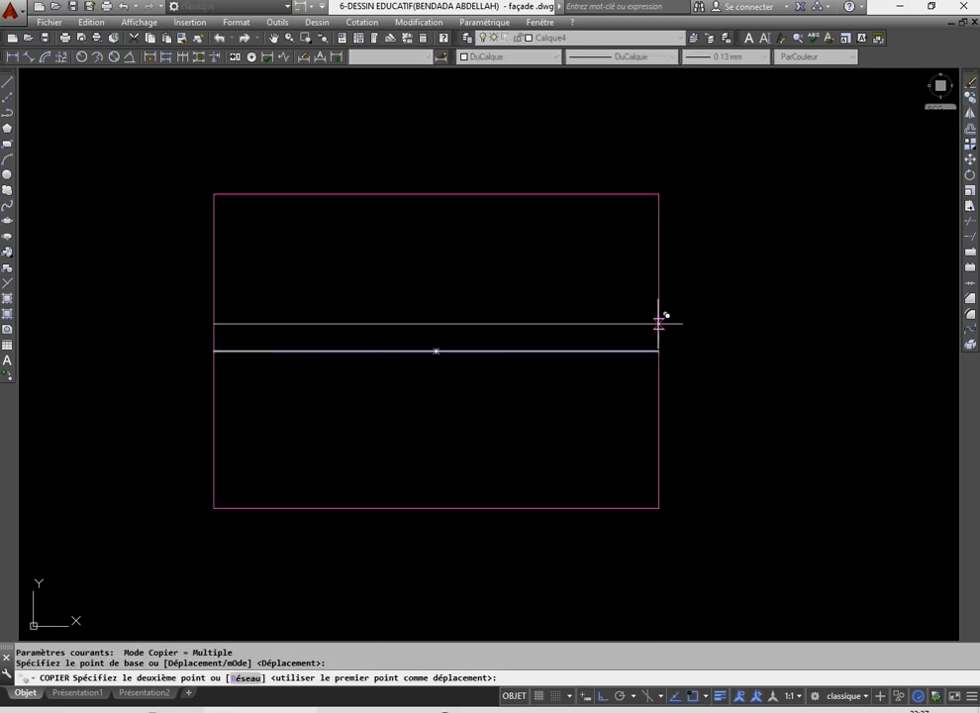
click(659, 324)
key(Return)
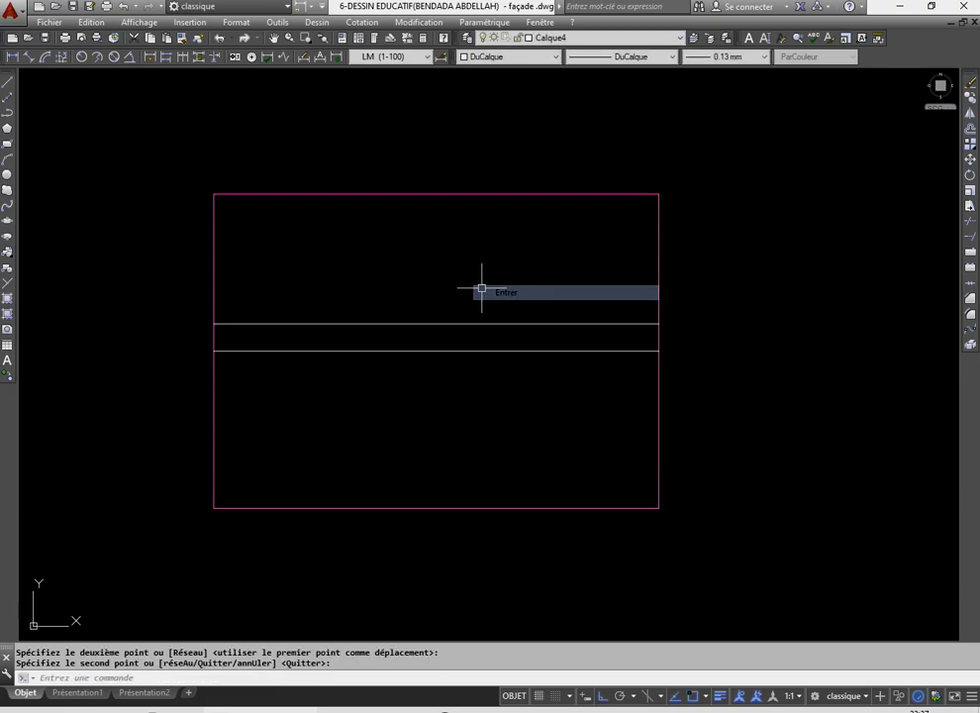
- Draw a short horizontal line about 0.15 long inside the crossbar, near its left end
click(5, 86)
scroll(255, 358, up, 4)
click(251, 306)
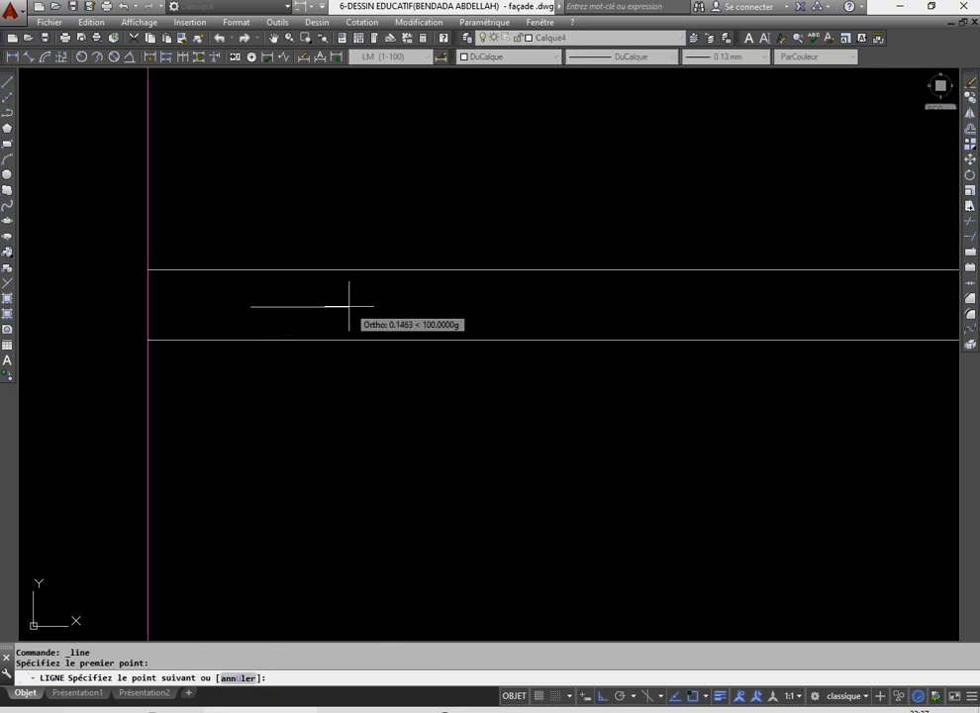
click(348, 306)
right_click(264, 292)
click(288, 299)
scroll(307, 308, down, 4)
scroll(302, 310, up, 2)
- Draw a vertical line downward from the midpoint of the crossbar's lower line, ending above the window's bottom edge
click(264, 254)
click(349, 357)
scroll(465, 383, down, 2)
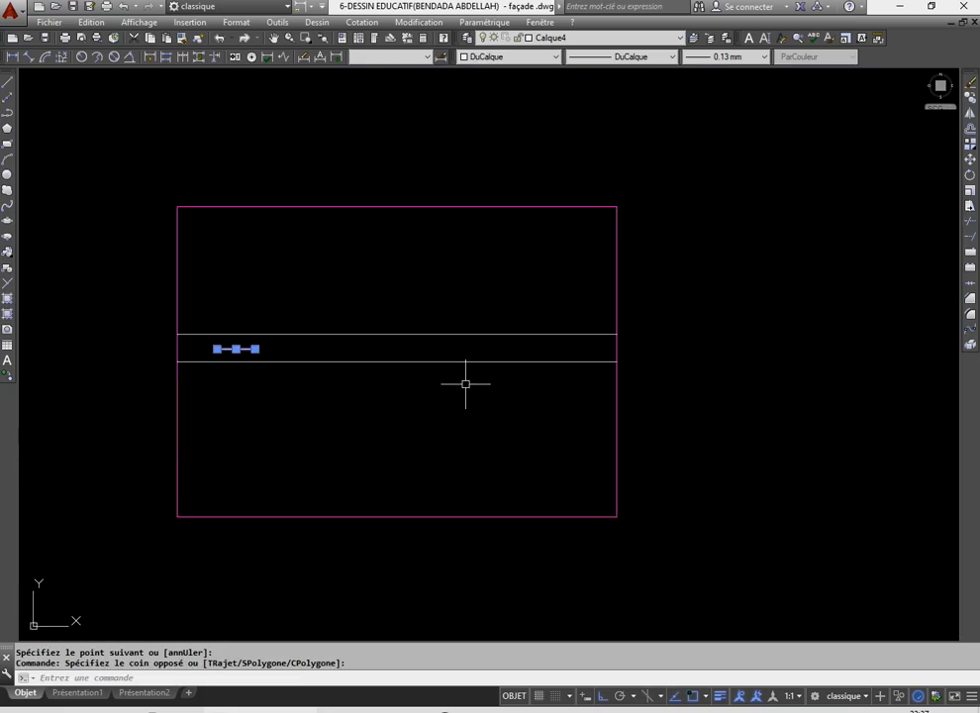
click(9, 84)
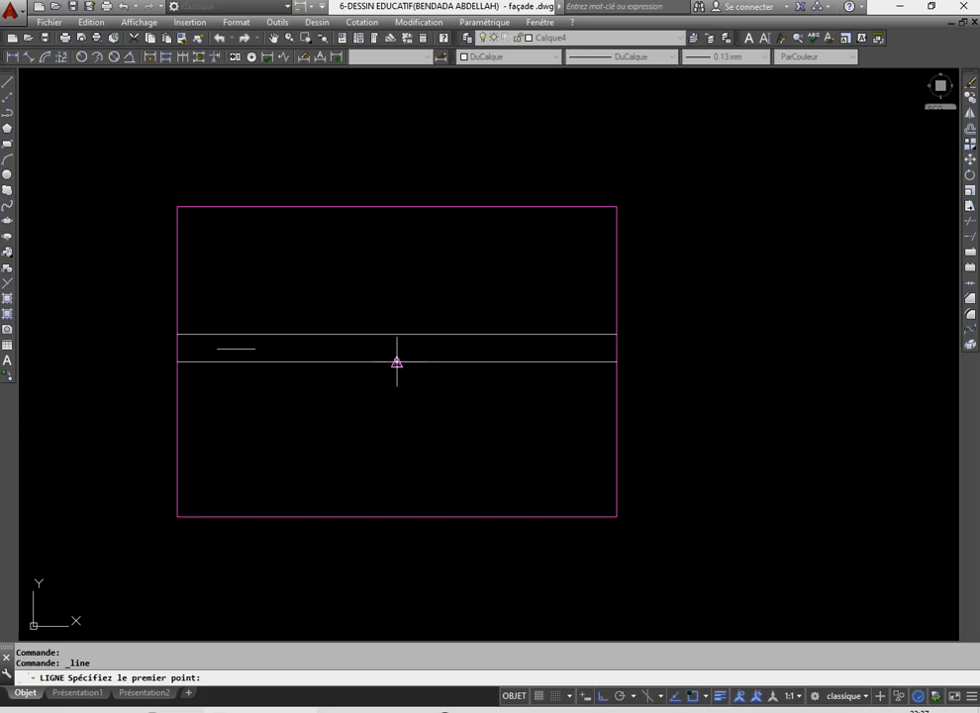
click(397, 362)
click(392, 485)
right_click(372, 404)
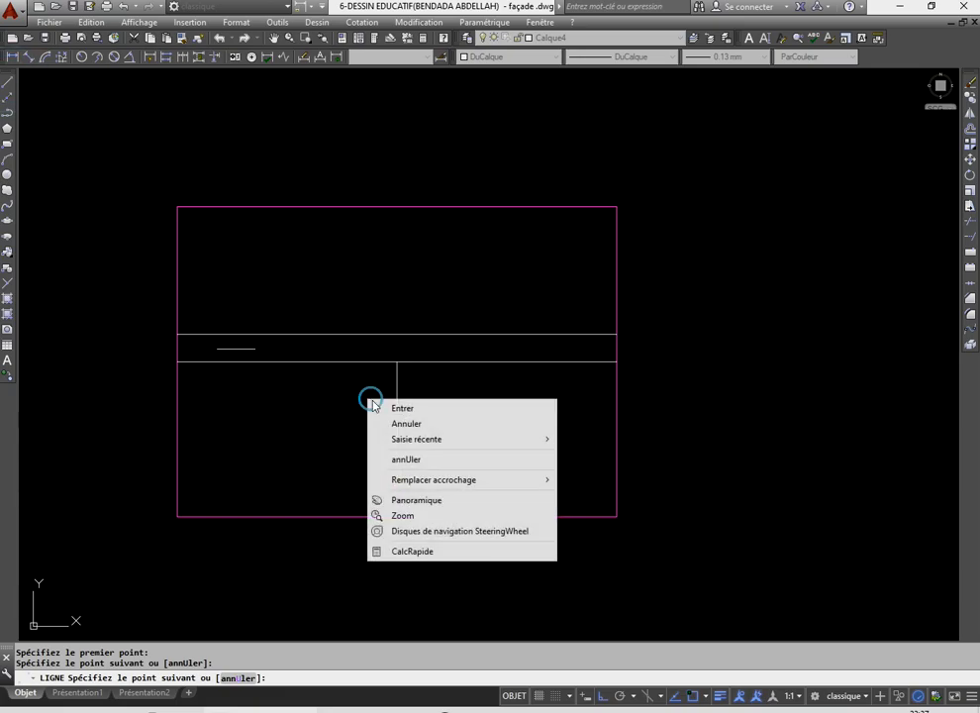
click(375, 406)
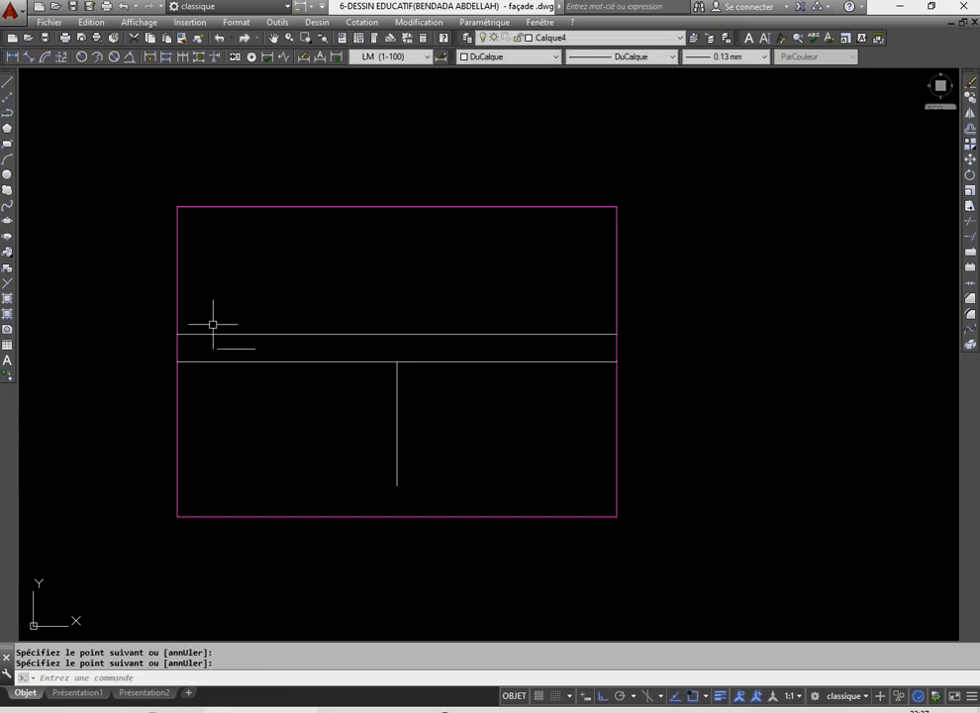
- Erase the vertical line below the crossbar
key(Escape)
click(397, 473)
click(348, 459)
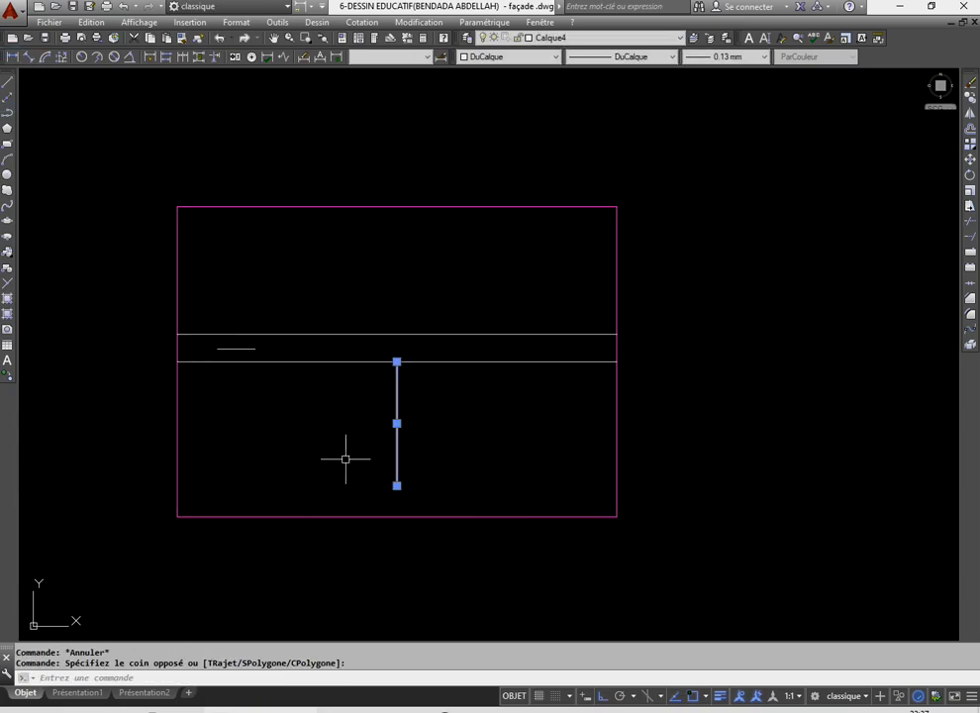
key(Delete)
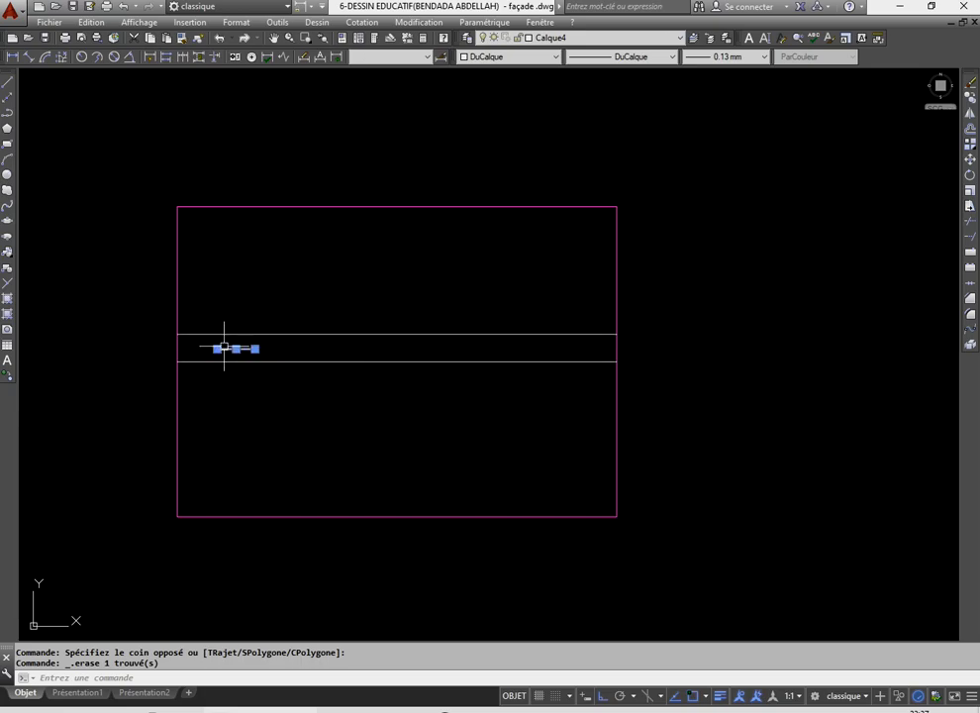
- Mirror the short crossbar line about the window's vertical centre axis, keeping the original
click(204, 317)
click(287, 390)
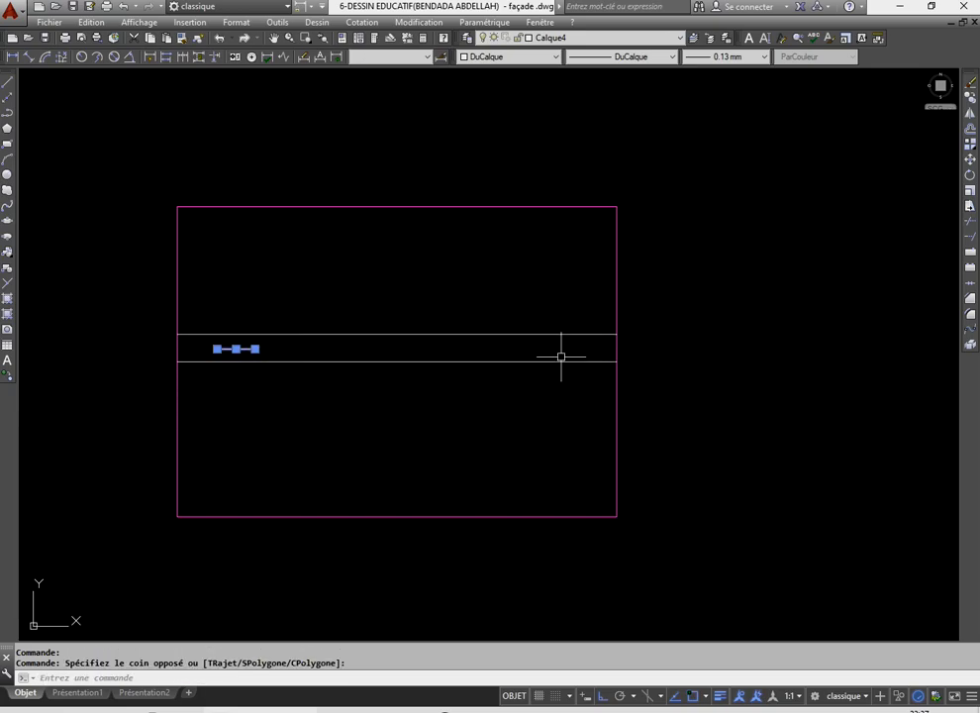
click(971, 113)
click(397, 361)
click(394, 436)
right_click(367, 381)
- Copy the crossbar's upper line upward twice to form a closely spaced pair of slat lines above the crossbar
click(411, 345)
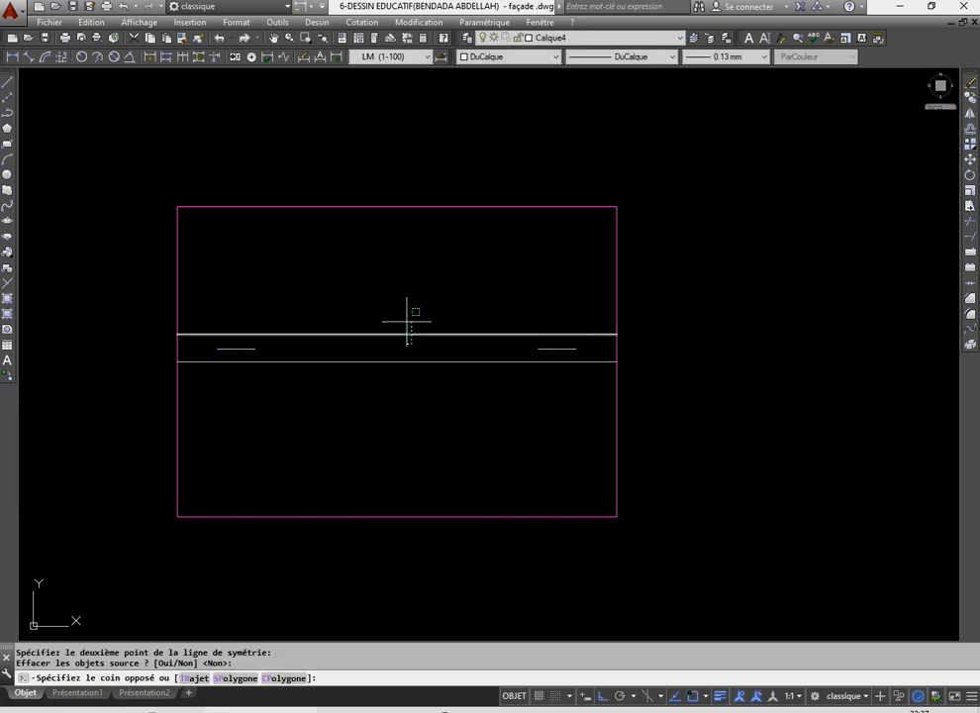
click(408, 323)
click(971, 99)
scroll(616, 336, up, 4)
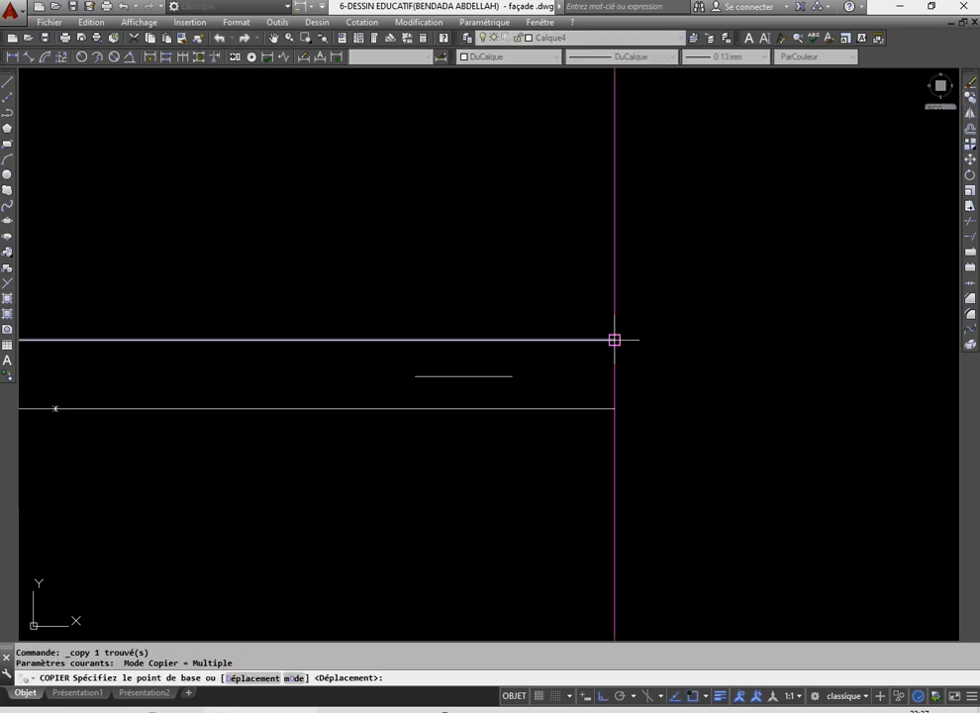
click(615, 340)
click(615, 286)
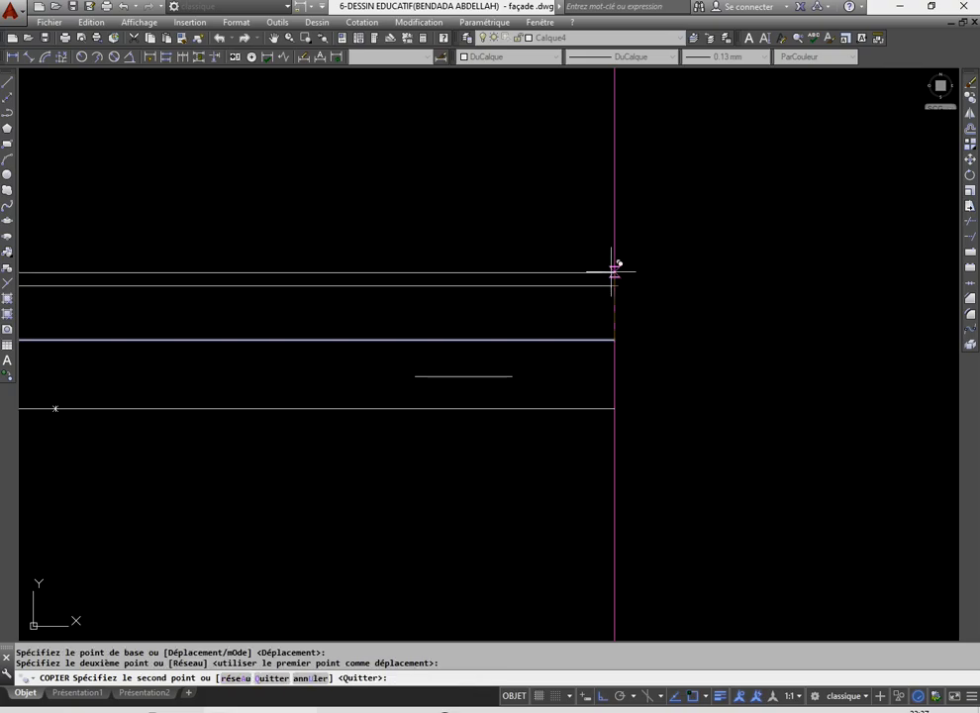
click(615, 271)
right_click(521, 244)
scroll(606, 322, down, 4)
scroll(510, 301, up, 3)
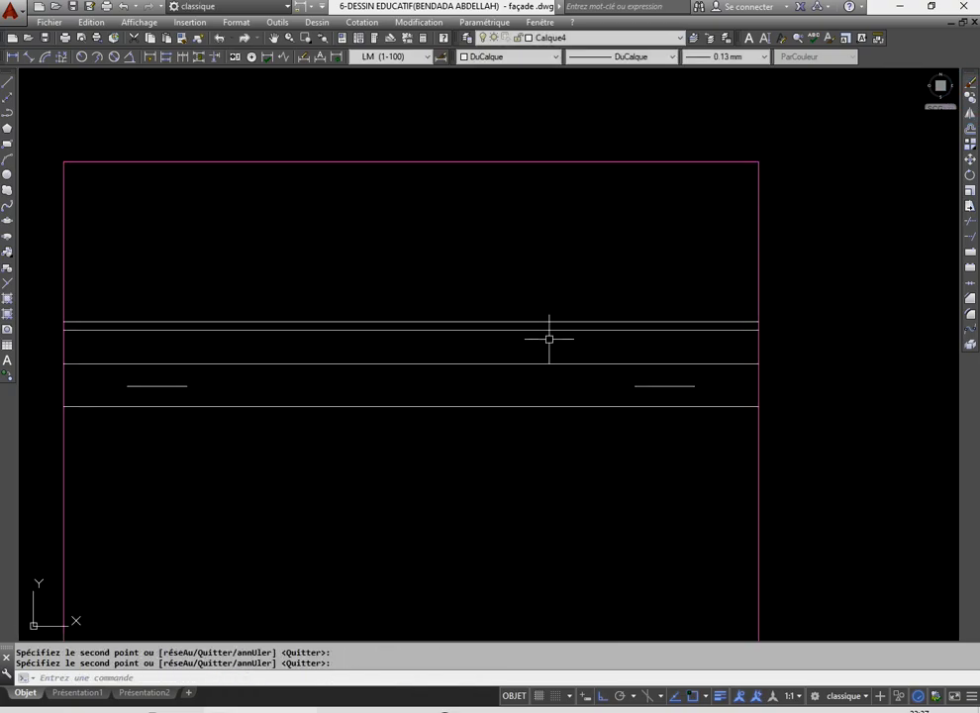
- Copy the pair of slat lines upward three times at equal spacing inside the window's upper half
click(549, 340)
click(535, 303)
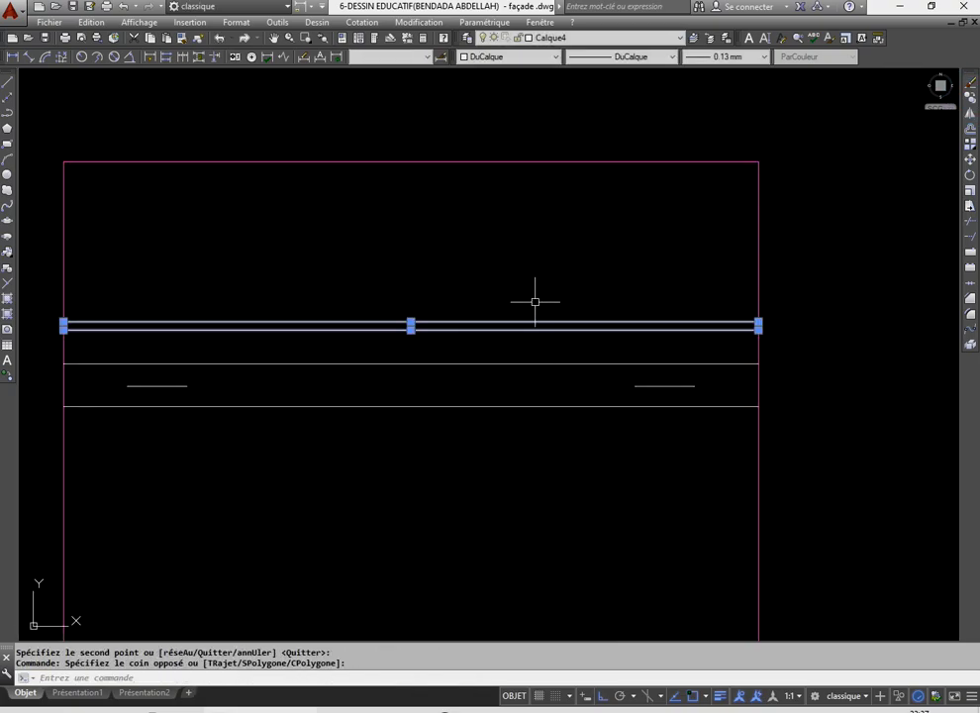
click(971, 99)
scroll(751, 359, up, 3)
click(769, 373)
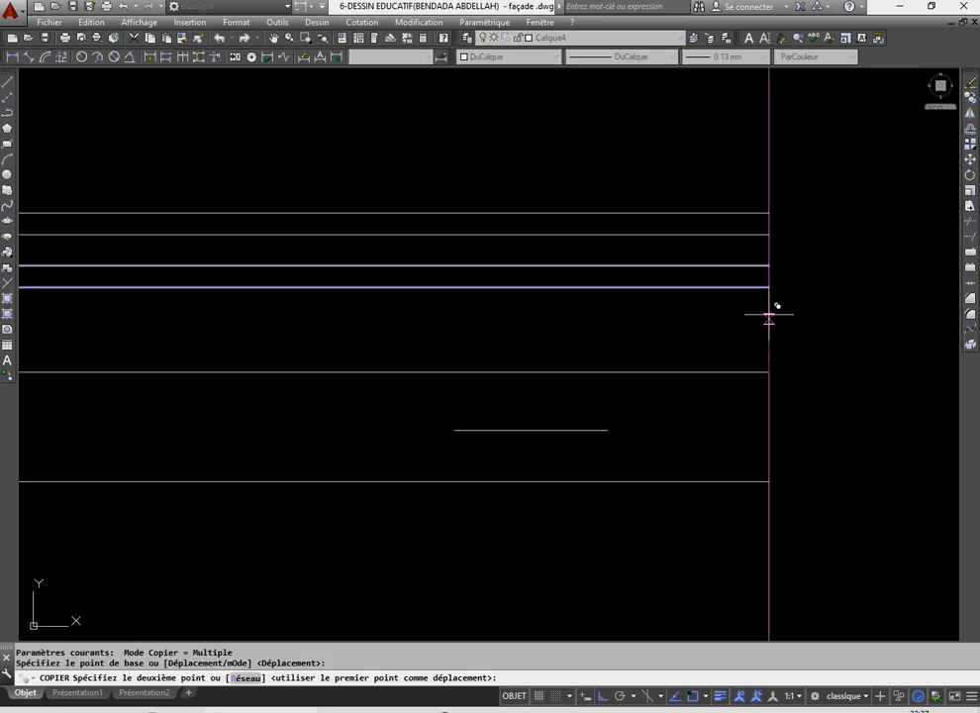
click(769, 287)
click(769, 202)
middle_drag(740, 246, 718, 273)
key(Return)
scroll(471, 281, down, 4)
scroll(508, 232, up, 2)
- Copy the topmost pair of slat lines up once more at the same spacing, just below the window's top edge
click(508, 232)
click(503, 194)
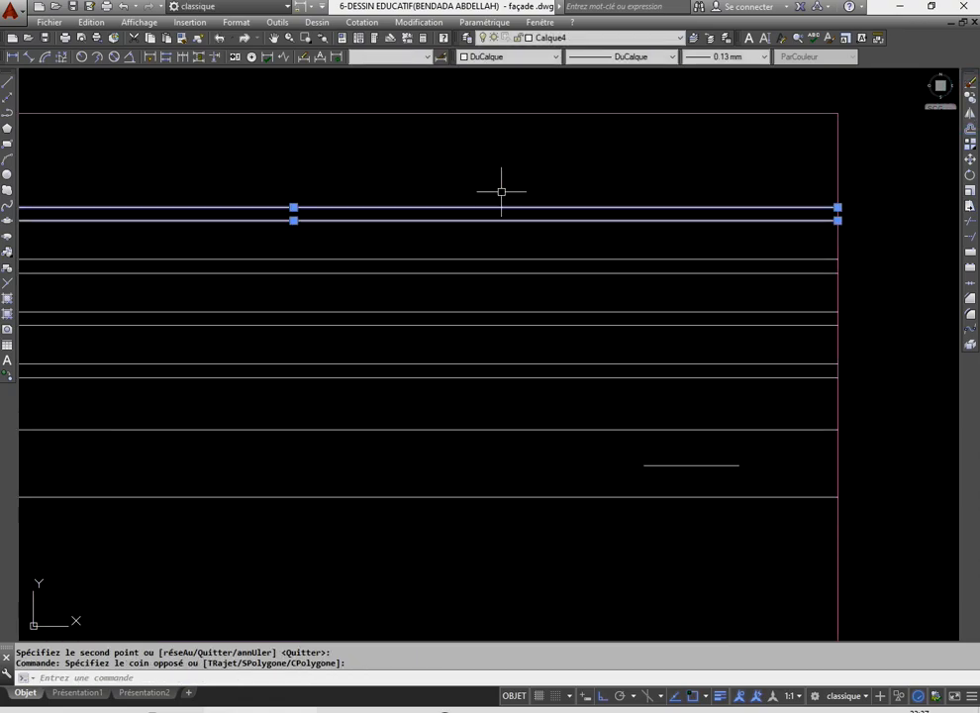
click(972, 99)
scroll(842, 262, up, 5)
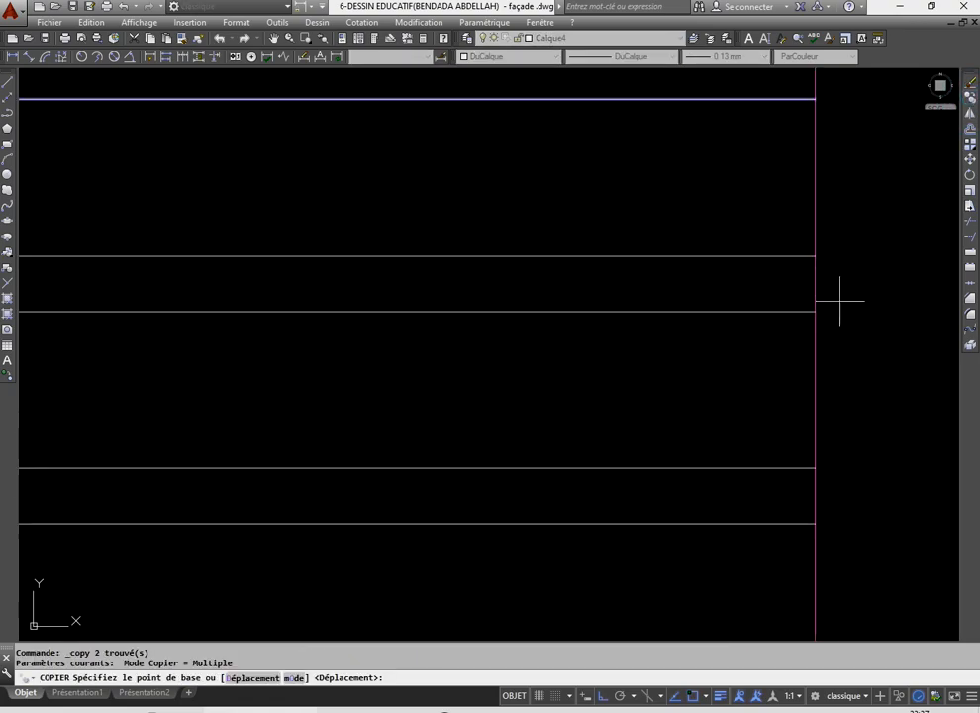
click(815, 312)
scroll(765, 410, down, 2)
click(796, 216)
right_click(611, 182)
click(645, 189)
scroll(626, 247, down, 4)
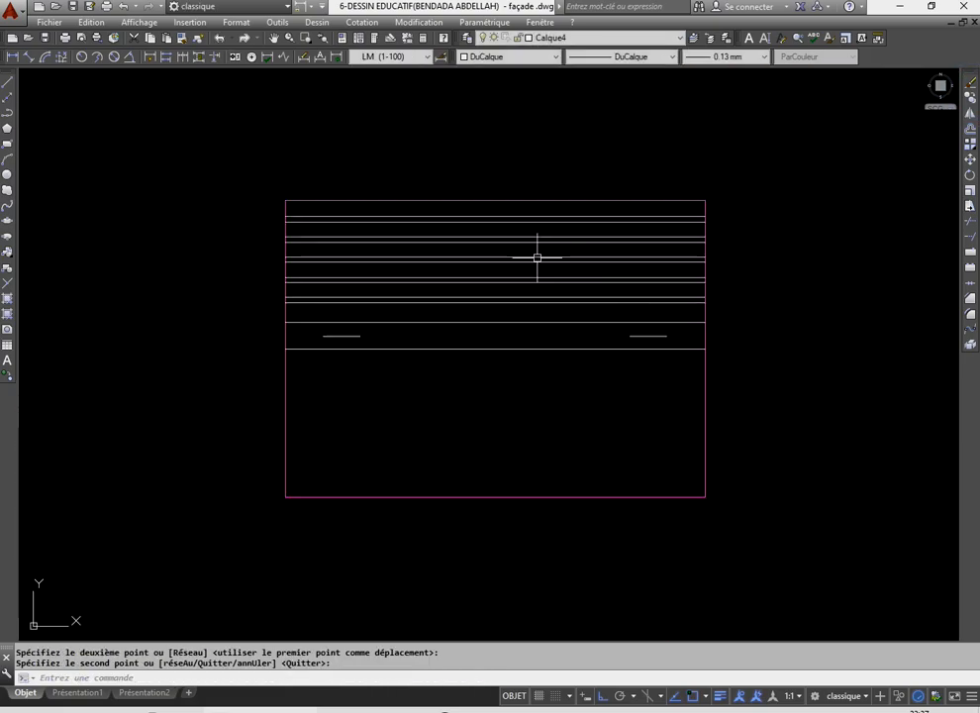
scroll(540, 347, up, 2)
scroll(475, 371, down, 4)
scroll(520, 421, up, 2)
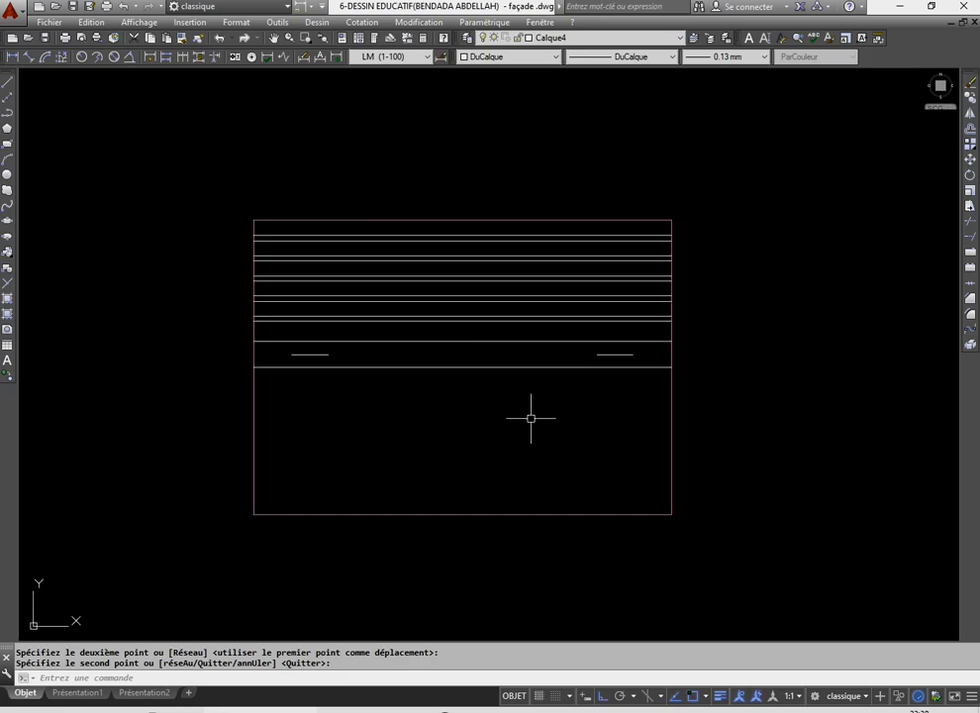
scroll(535, 443, up, 2)
scroll(467, 300, down, 4)
scroll(461, 444, up, 4)
scroll(448, 406, down, 4)
scroll(449, 400, up, 4)
scroll(450, 401, down, 2)
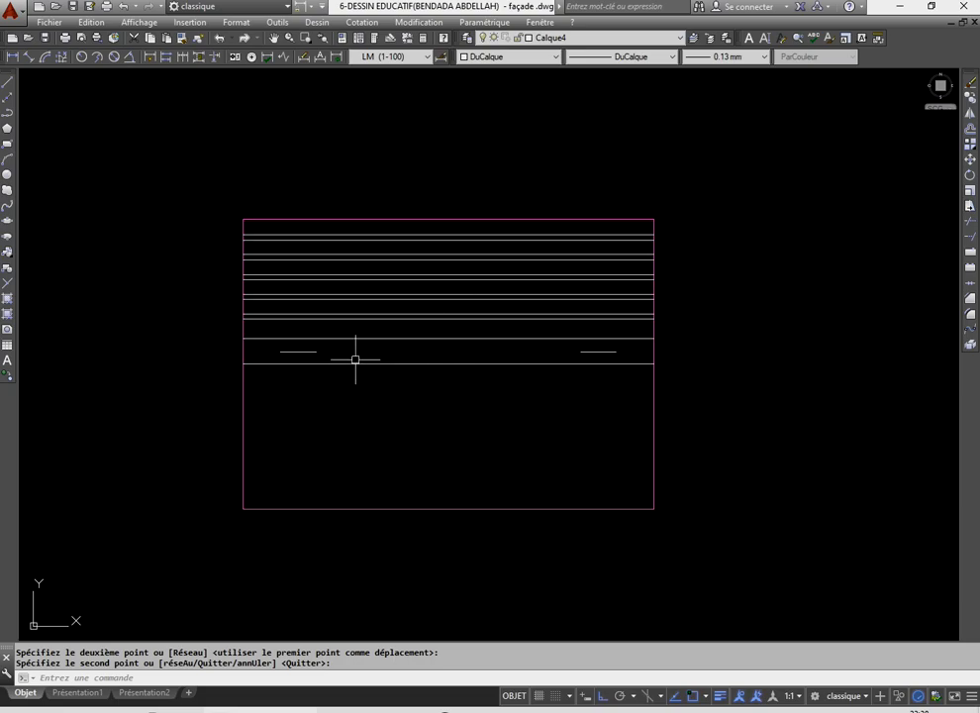
- Copy the left short crossbar line to the middle of the crossbar, aligned with the window's centre
click(315, 354)
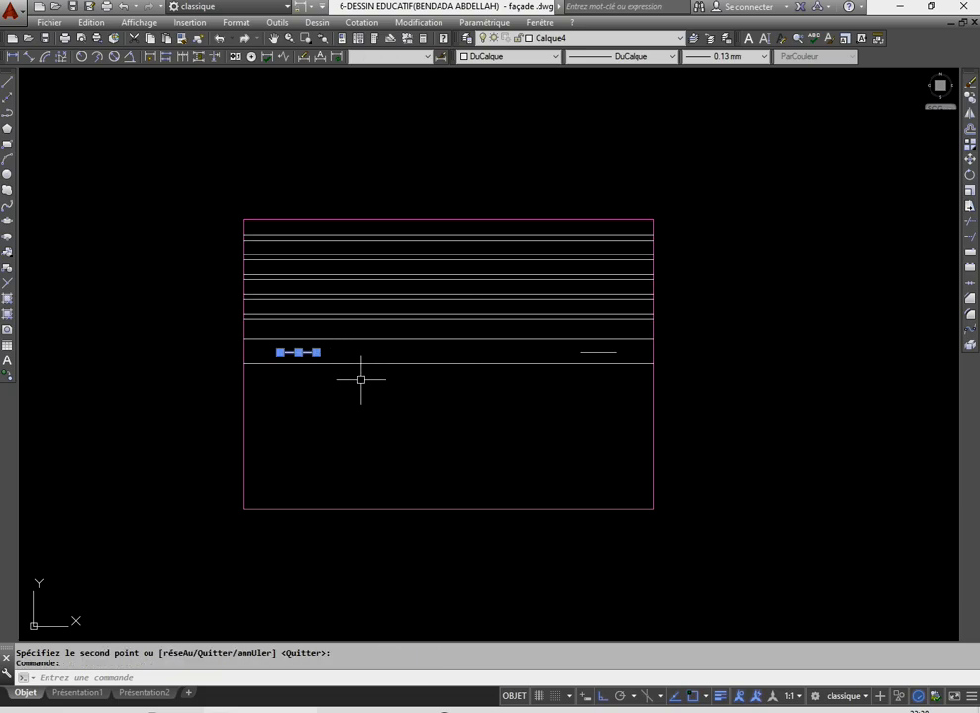
click(970, 97)
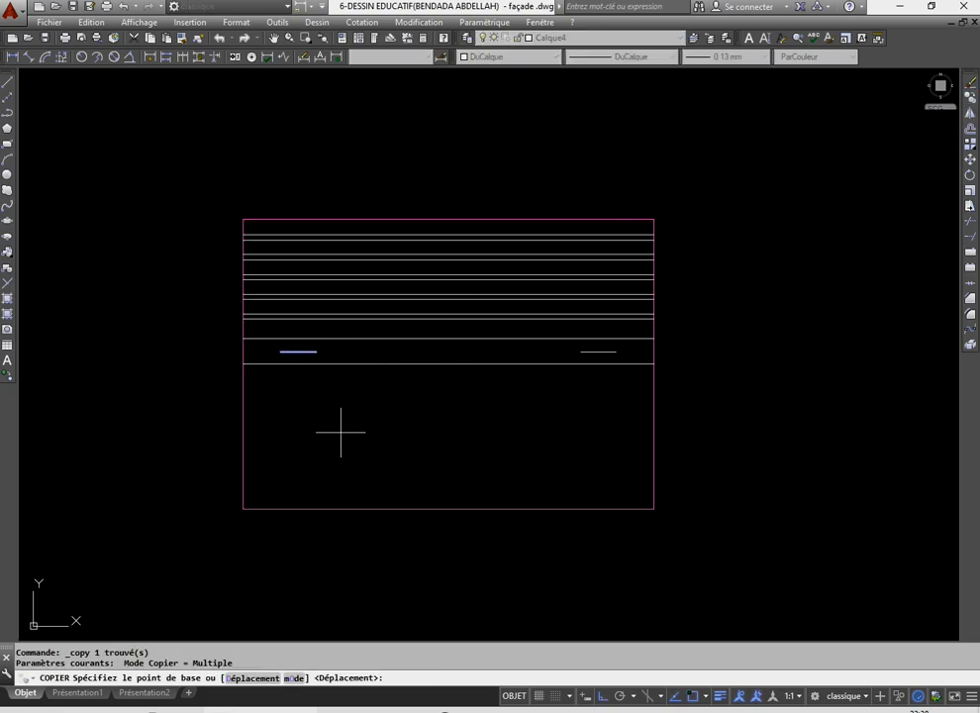
scroll(340, 432, up, 2)
click(274, 317)
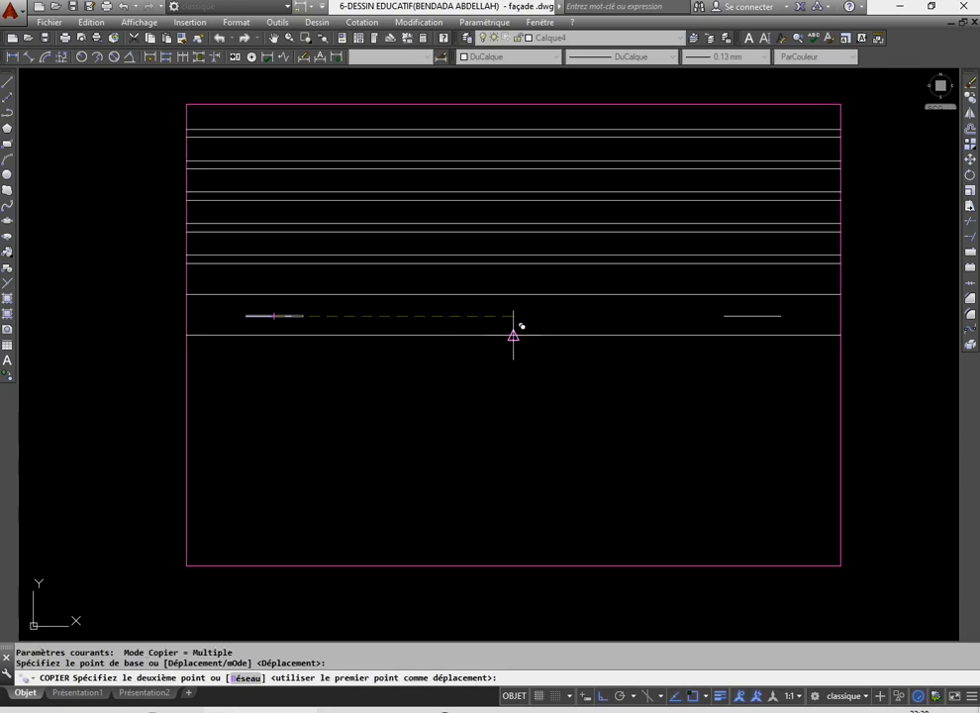
click(513, 316)
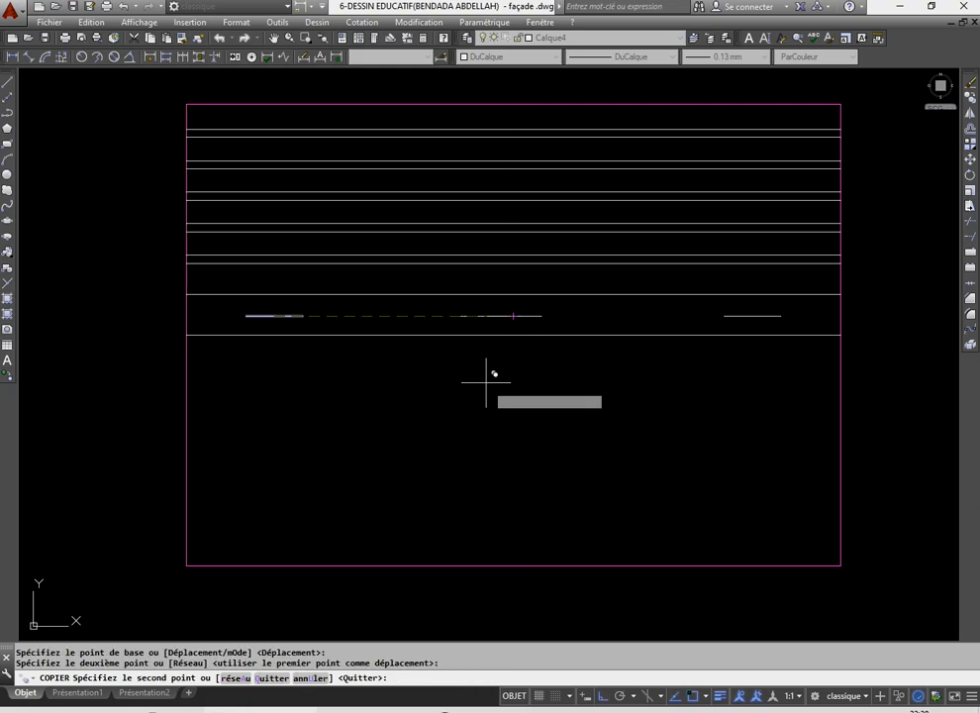
key(Return)
scroll(472, 406, down, 2)
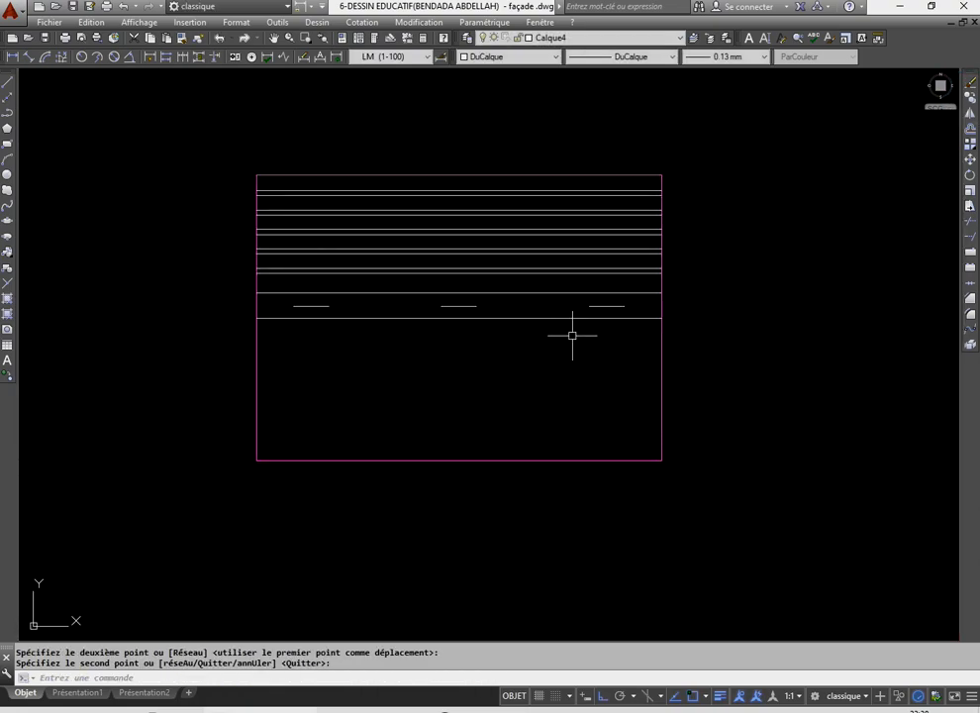
- Set the colour of the window outline and all its slat and crossbar lines to Couleur 20
click(641, 337)
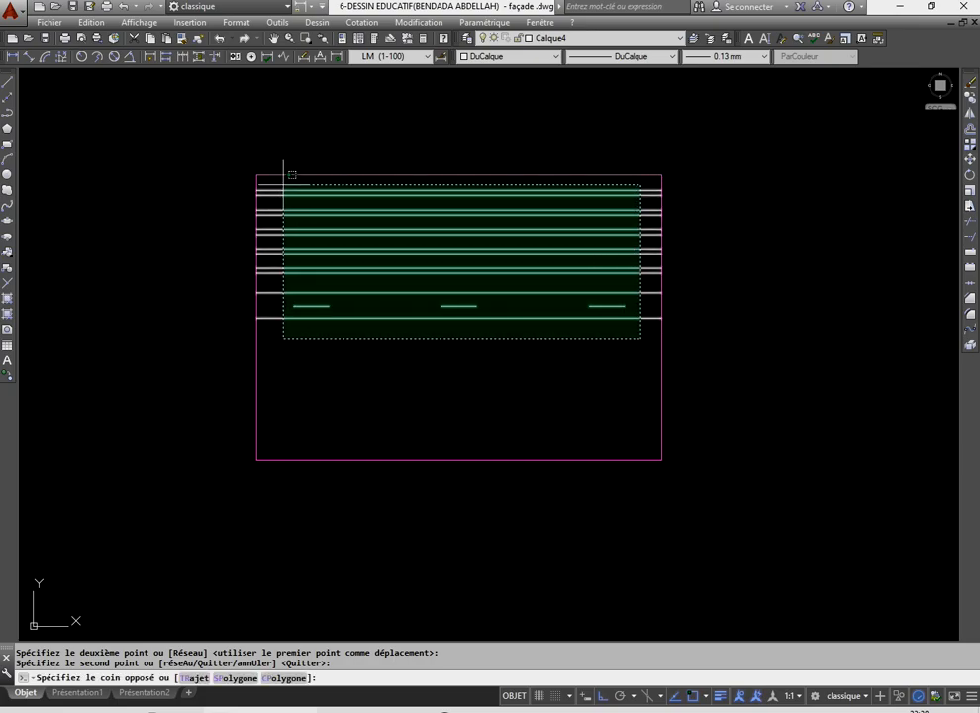
click(256, 176)
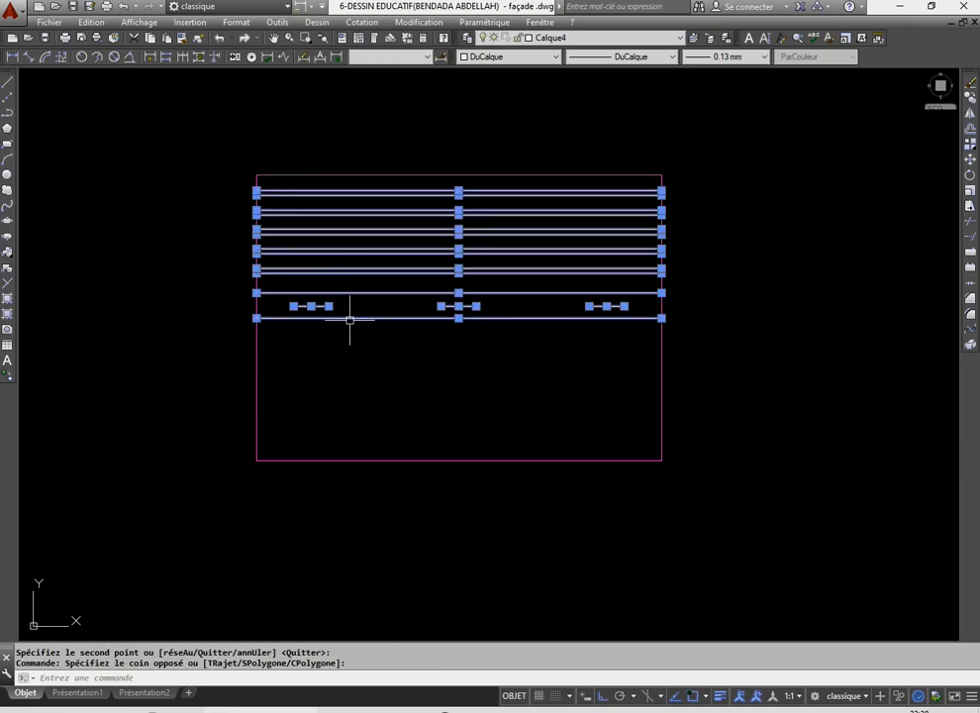
click(217, 121)
click(718, 508)
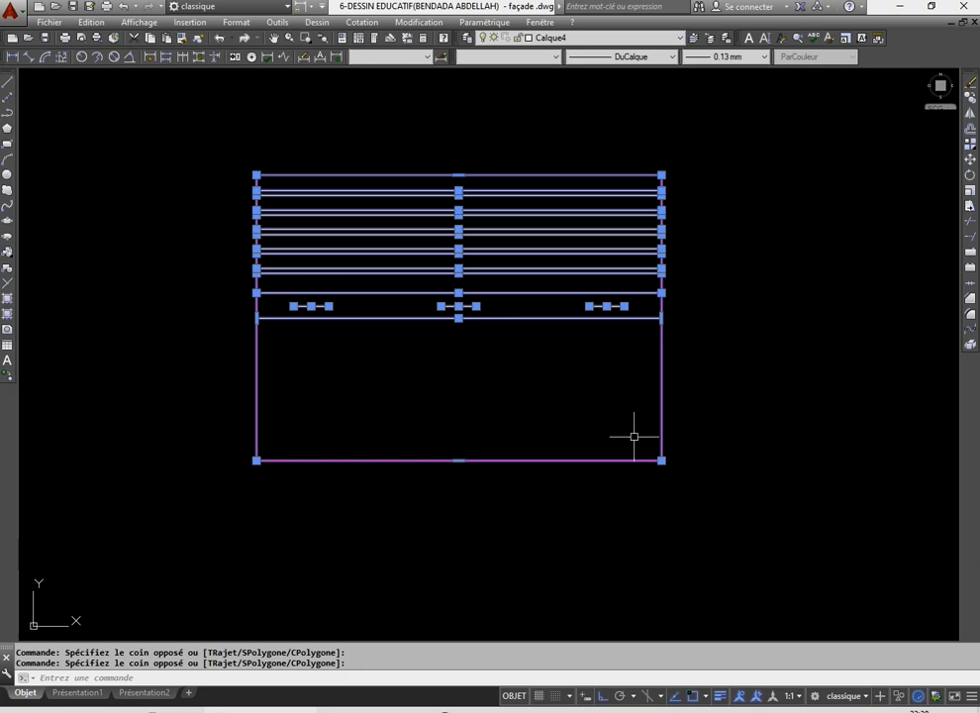
click(555, 57)
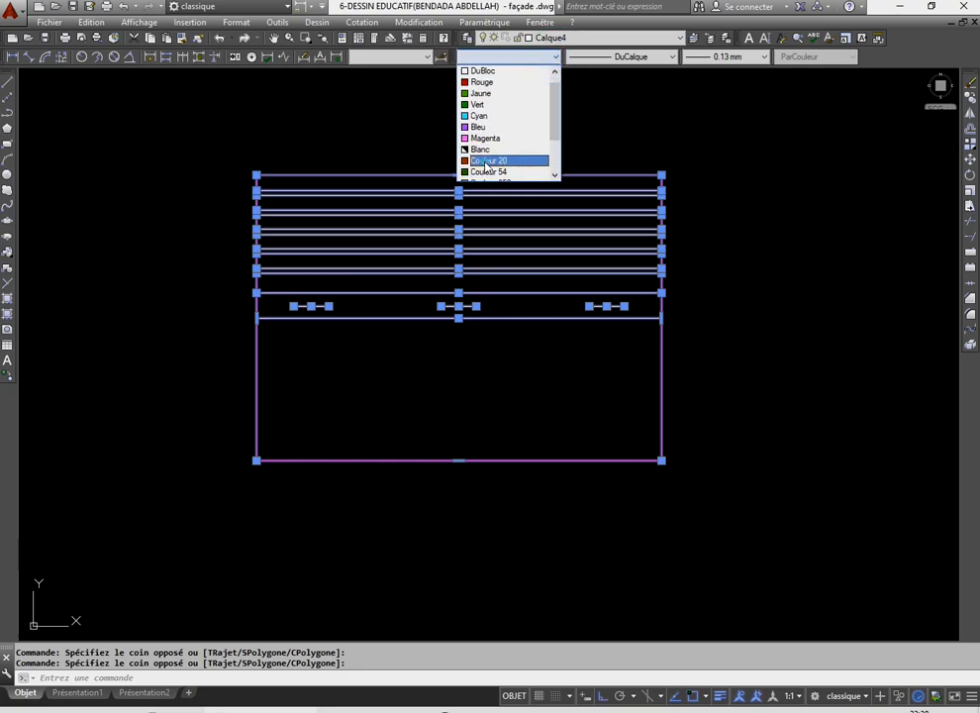
click(483, 160)
key(Escape)
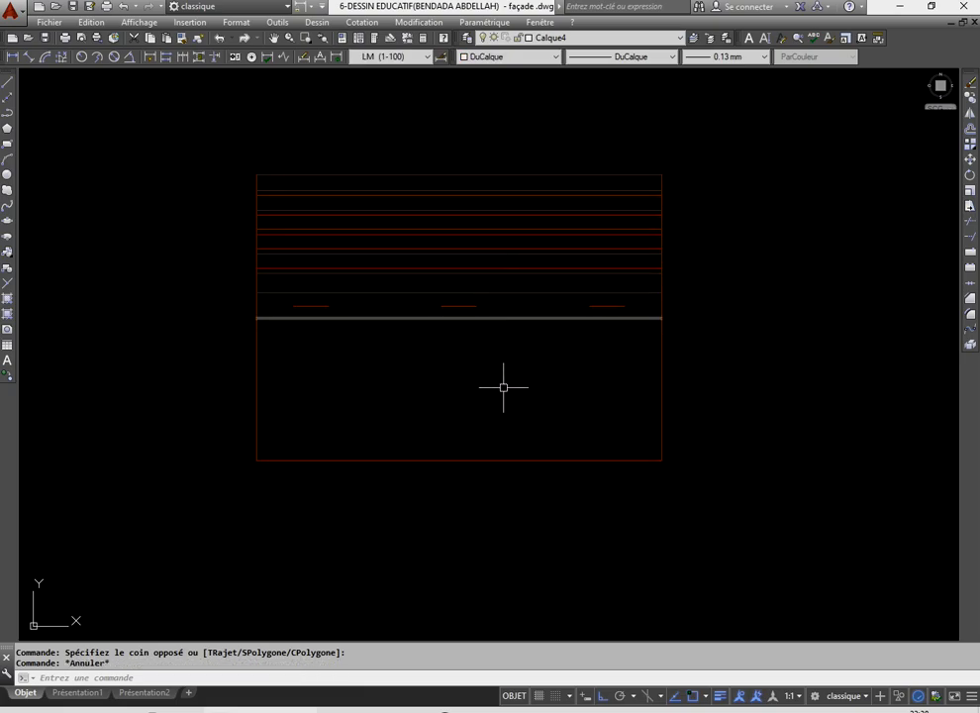
- Copy the window's outer rectangle horizontally to the empty space on the right of the slatted window
click(596, 380)
click(634, 408)
click(632, 388)
click(673, 421)
click(746, 425)
click(651, 385)
click(971, 99)
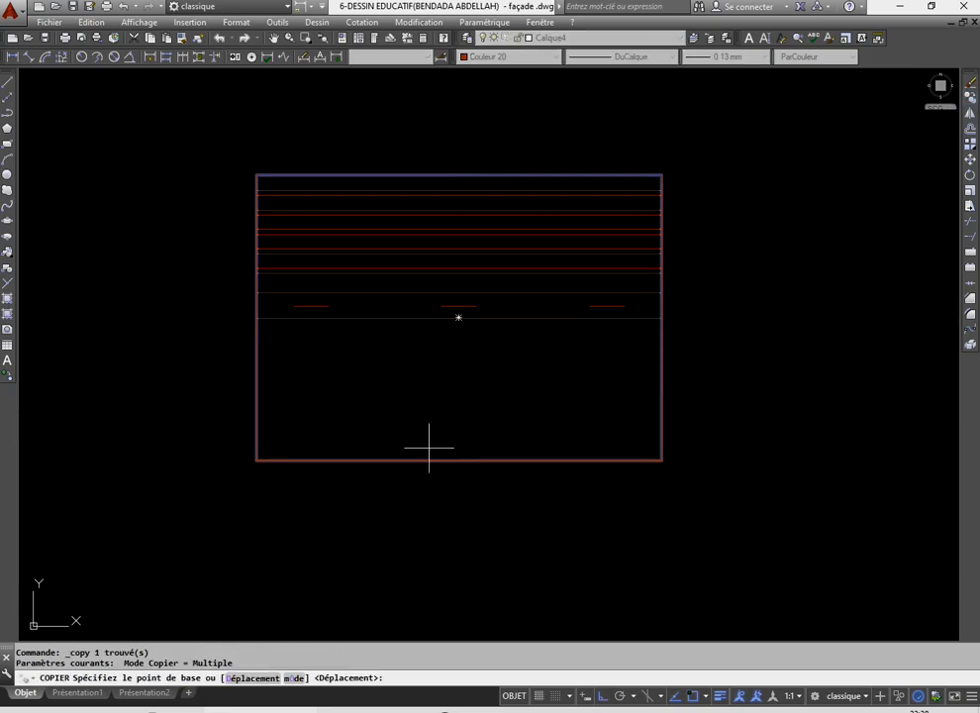
click(424, 381)
scroll(426, 295, down, 5)
scroll(565, 317, up, 2)
click(579, 312)
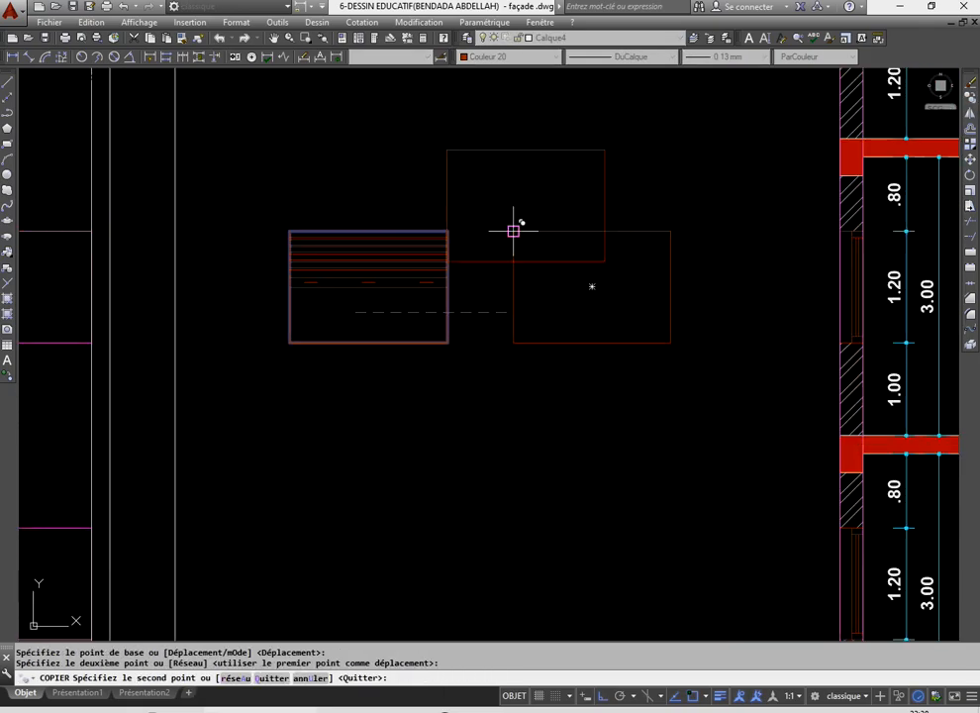
key(Return)
- Offset the copied window rectangle 0.06 inward to form an inner frame
scroll(532, 273, up, 2)
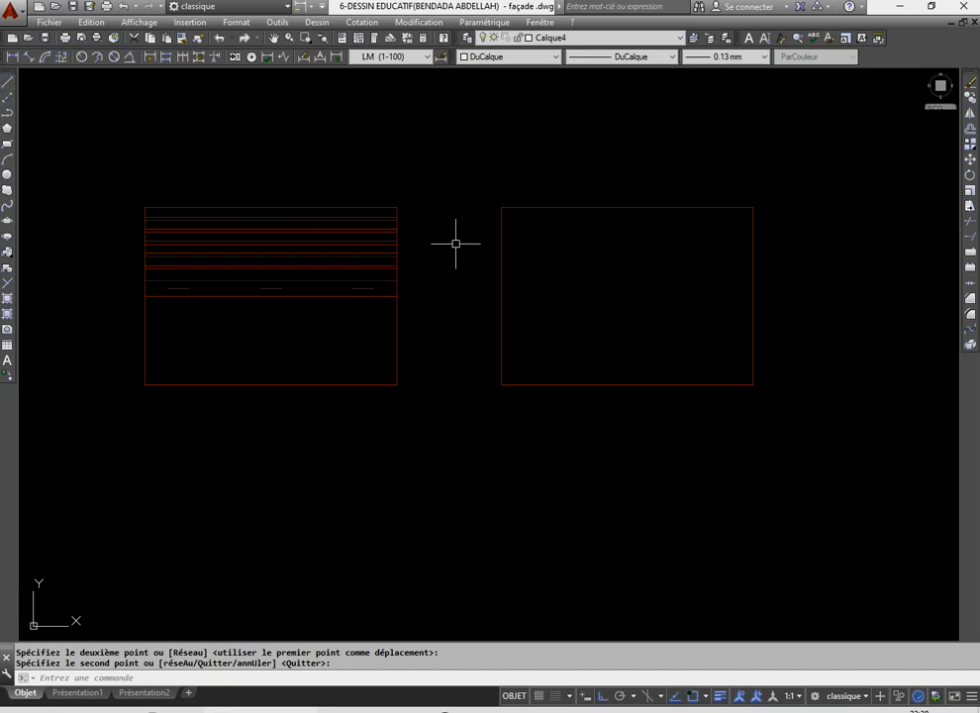
click(967, 136)
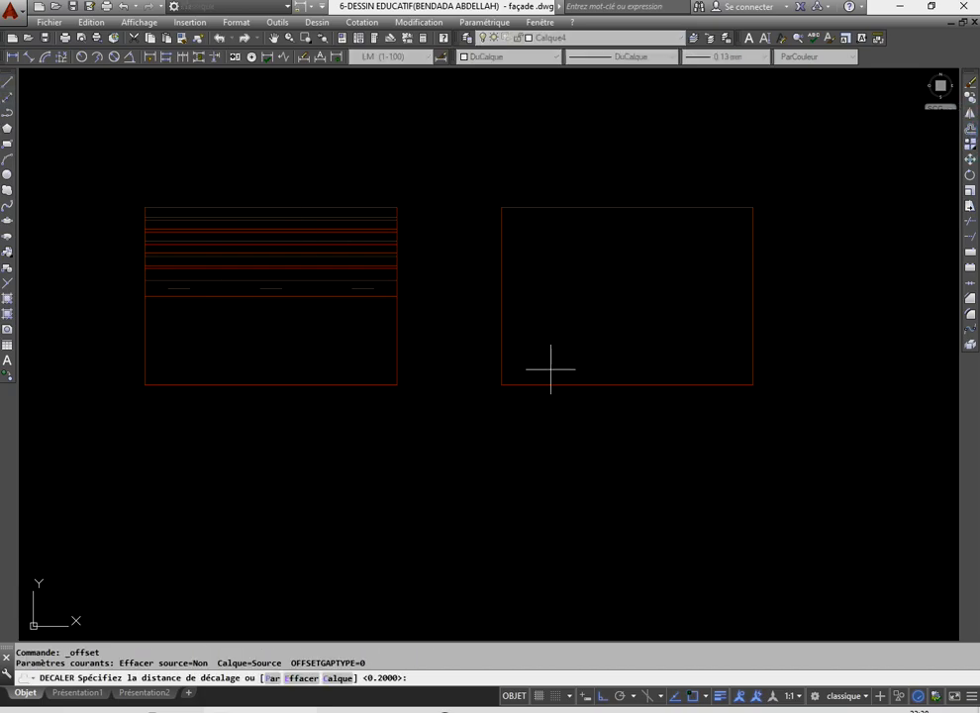
text(0.06)
key(Return)
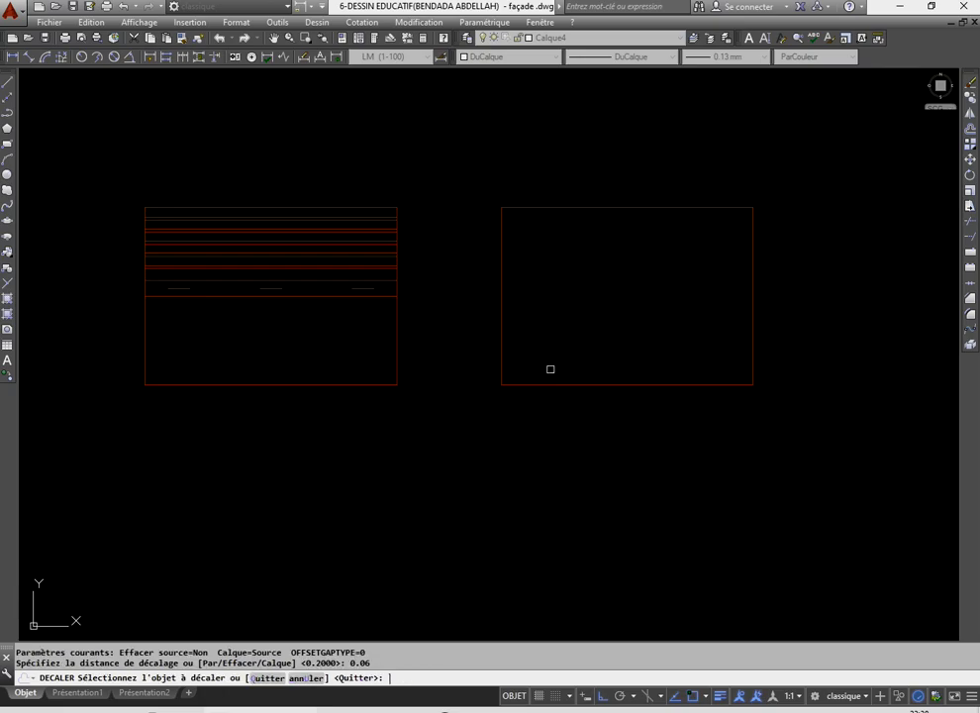
click(619, 207)
click(617, 280)
right_click(541, 259)
click(556, 260)
- Draw a vertical centre line from the midpoint of the inner frame's top edge to the outer frame's bottom edge
click(7, 83)
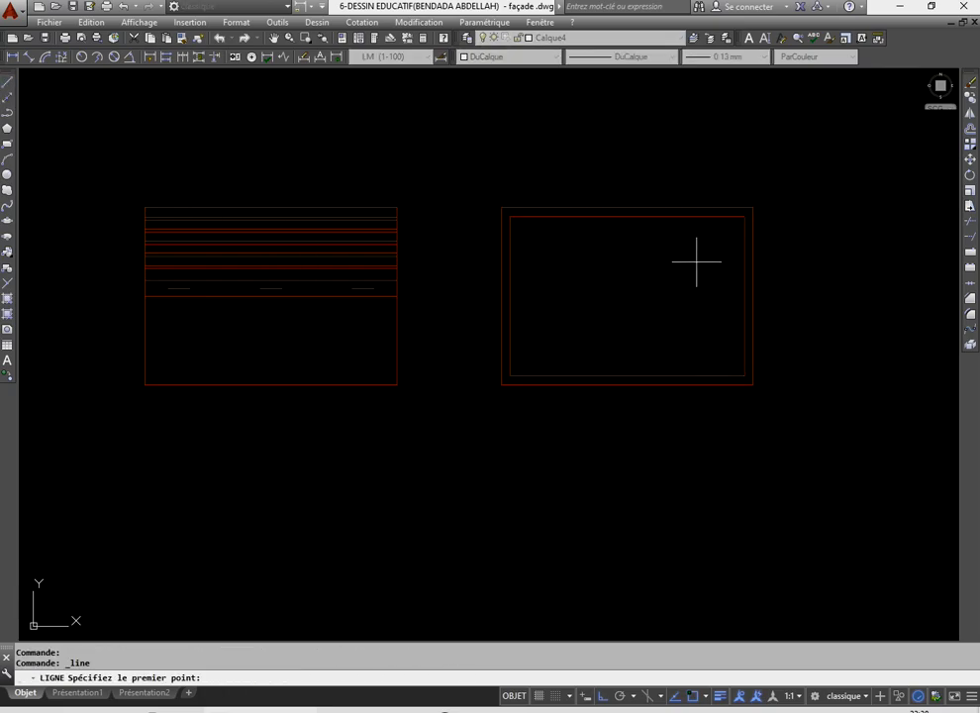
click(627, 216)
click(627, 384)
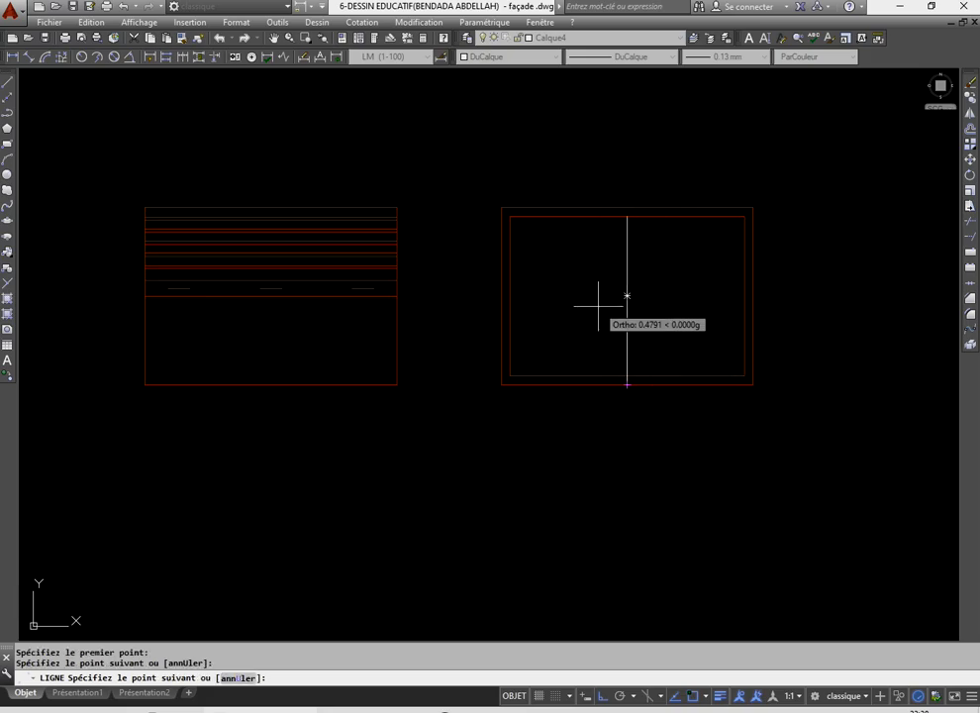
right_click(604, 319)
click(644, 320)
- Offset the vertical centre line 0.03 to both sides
click(970, 131)
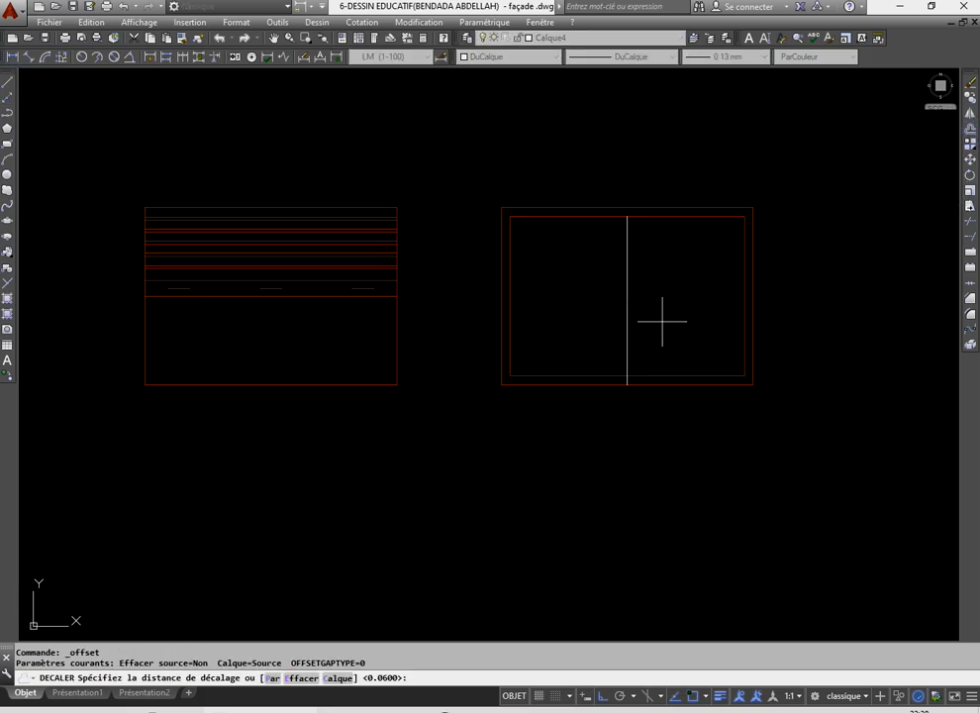
text(0.03)
key(Return)
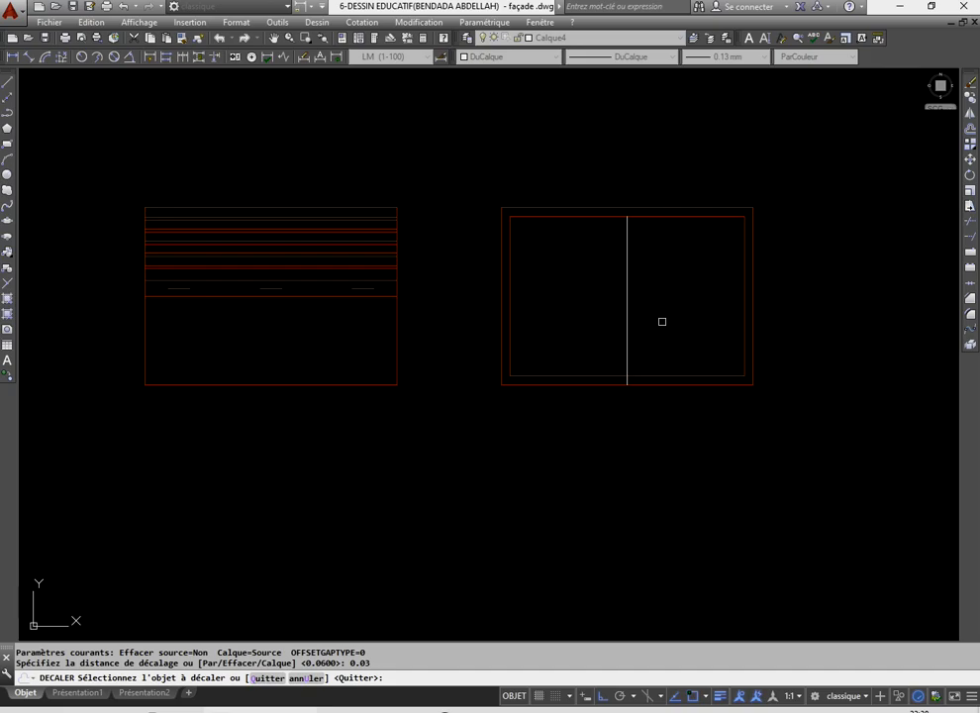
click(629, 298)
click(693, 335)
click(625, 326)
click(557, 315)
key(Return)
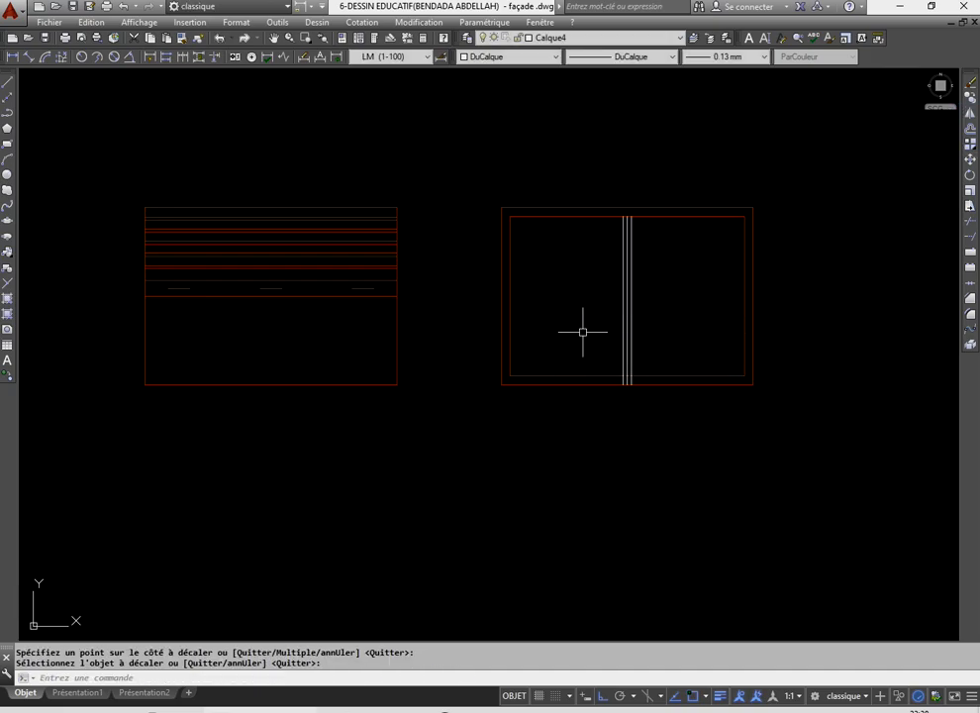
- Delete the centre line between the two offset lines and undo the deletion
scroll(630, 374, up, 4)
click(621, 378)
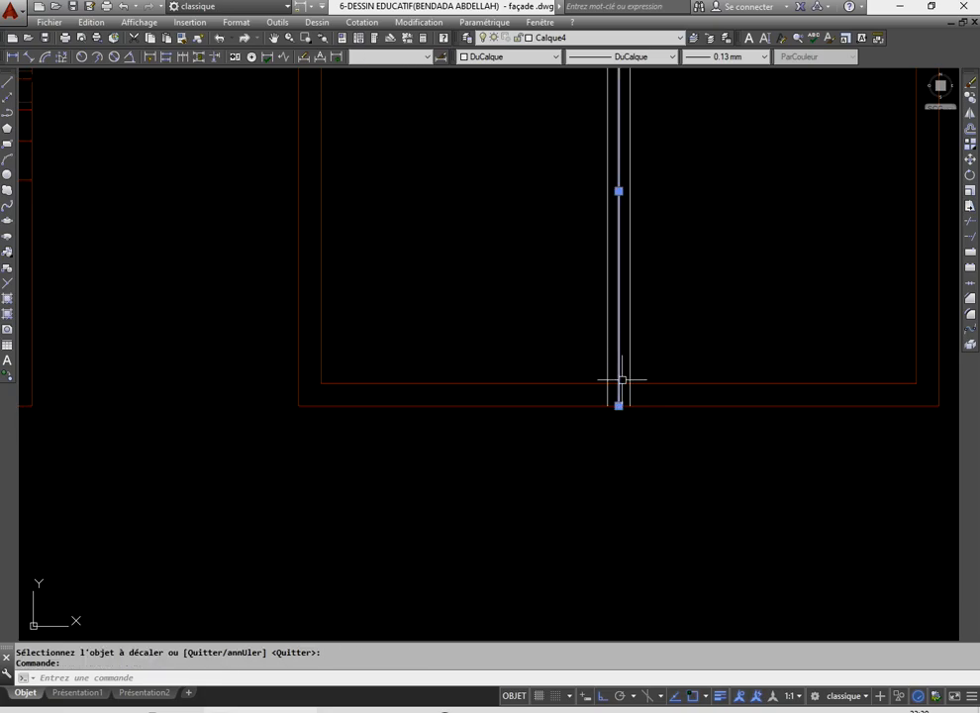
key(Delete)
scroll(626, 391, down, 4)
scroll(630, 416, up, 2)
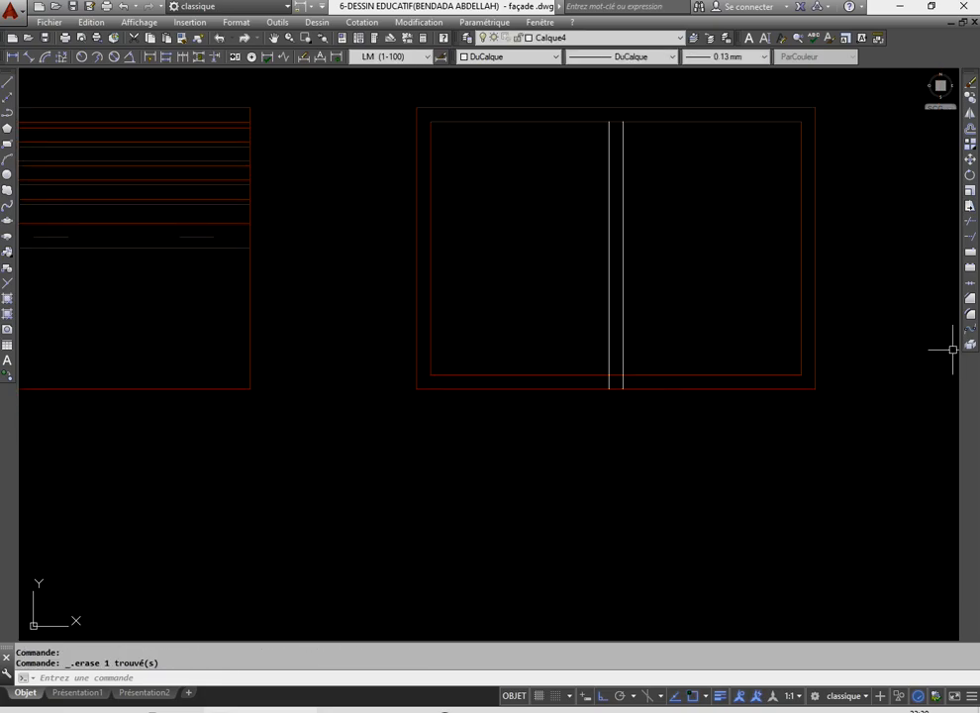
click(218, 38)
click(218, 38)
scroll(436, 427, down, 2)
scroll(535, 449, up, 2)
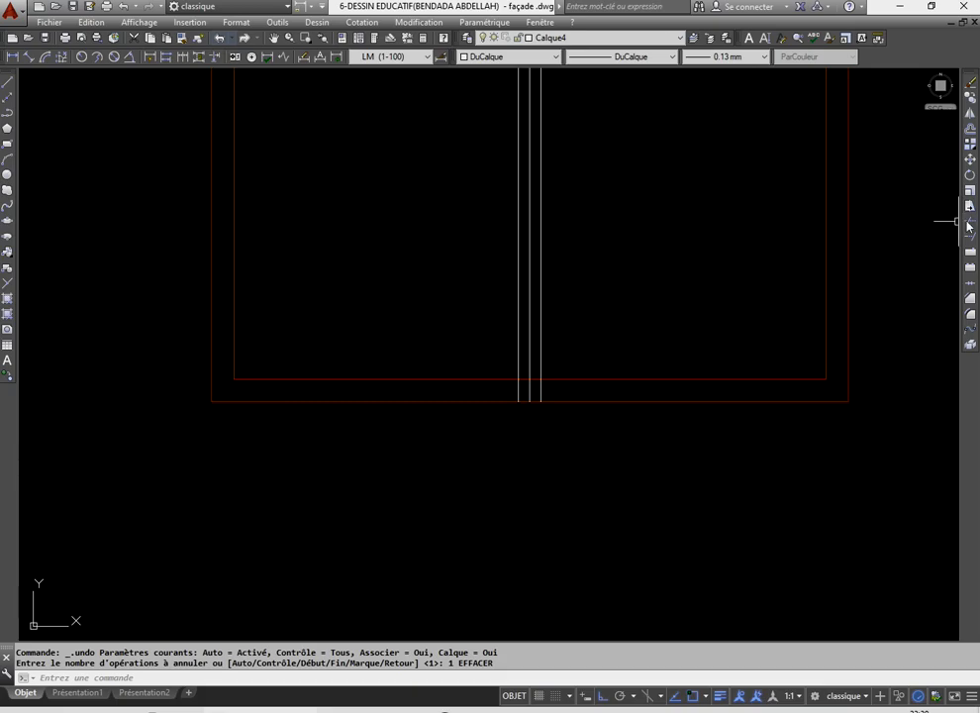
- Trim the two offset lines below the inner frame and remove the frame's bottom edge between them
click(970, 220)
key(Return)
scroll(509, 401, up, 4)
click(689, 360)
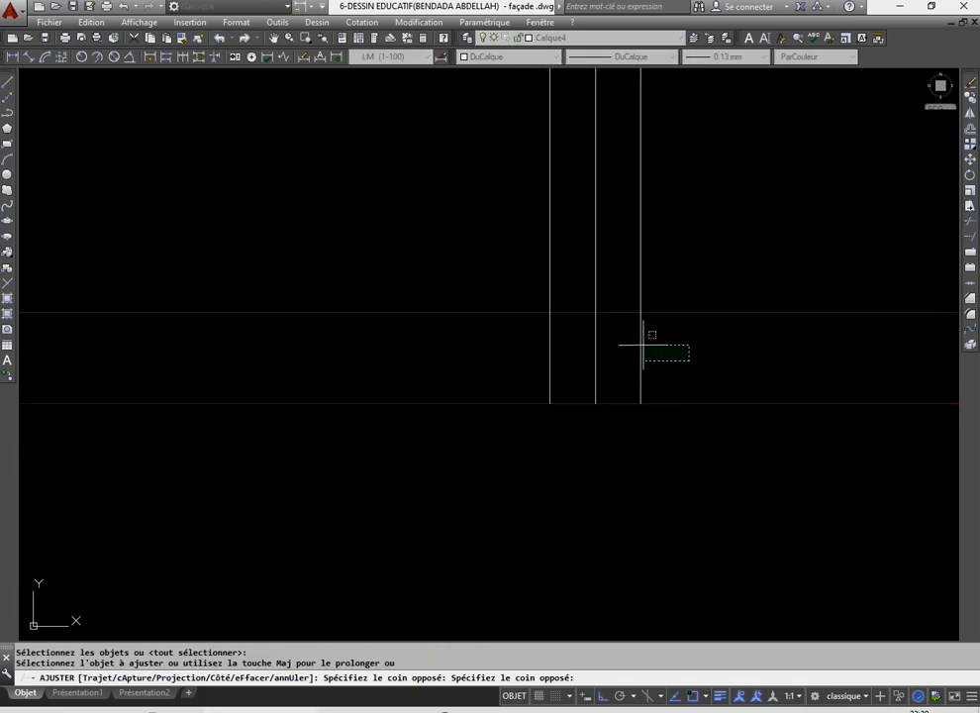
click(619, 340)
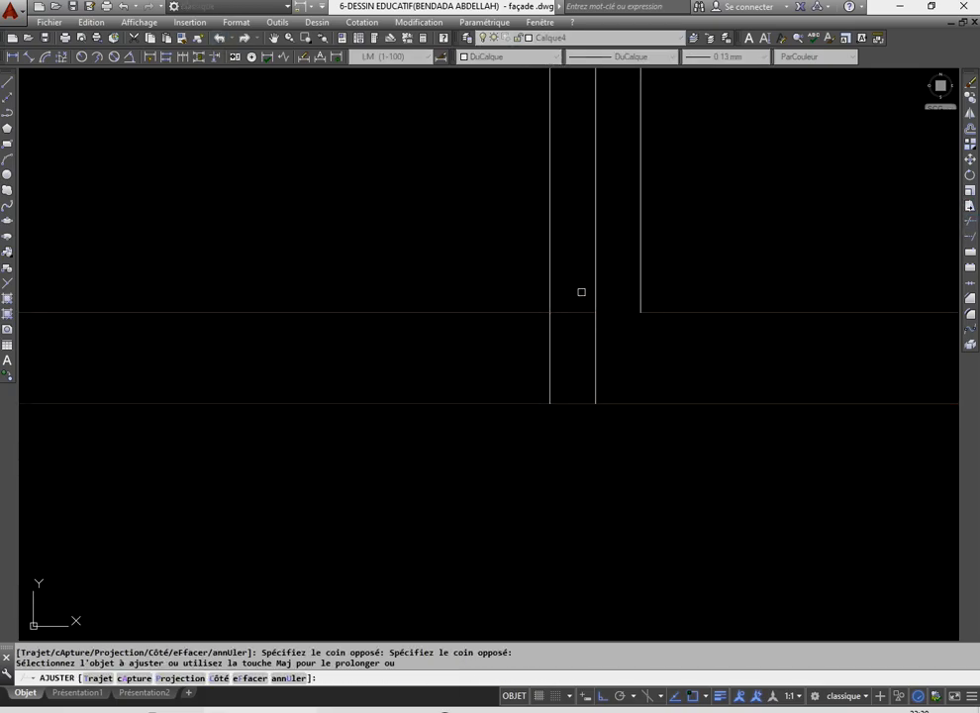
click(550, 358)
scroll(485, 355, down, 4)
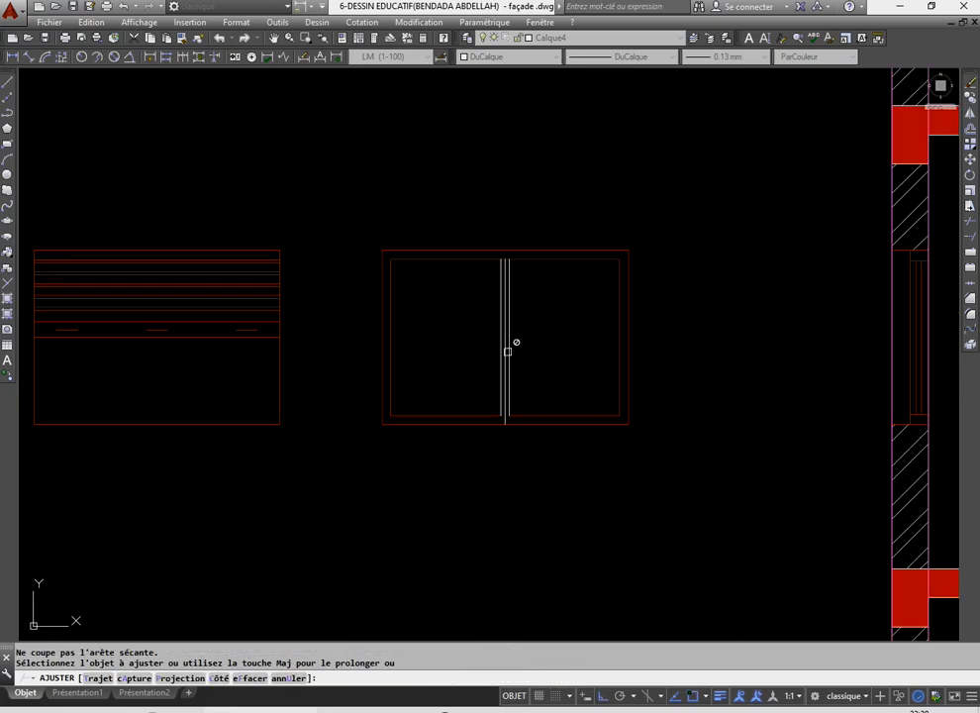
right_click(439, 319)
click(458, 327)
- Offset the inner frame 0.03 inward to add an innermost frame
scroll(470, 332, down, 4)
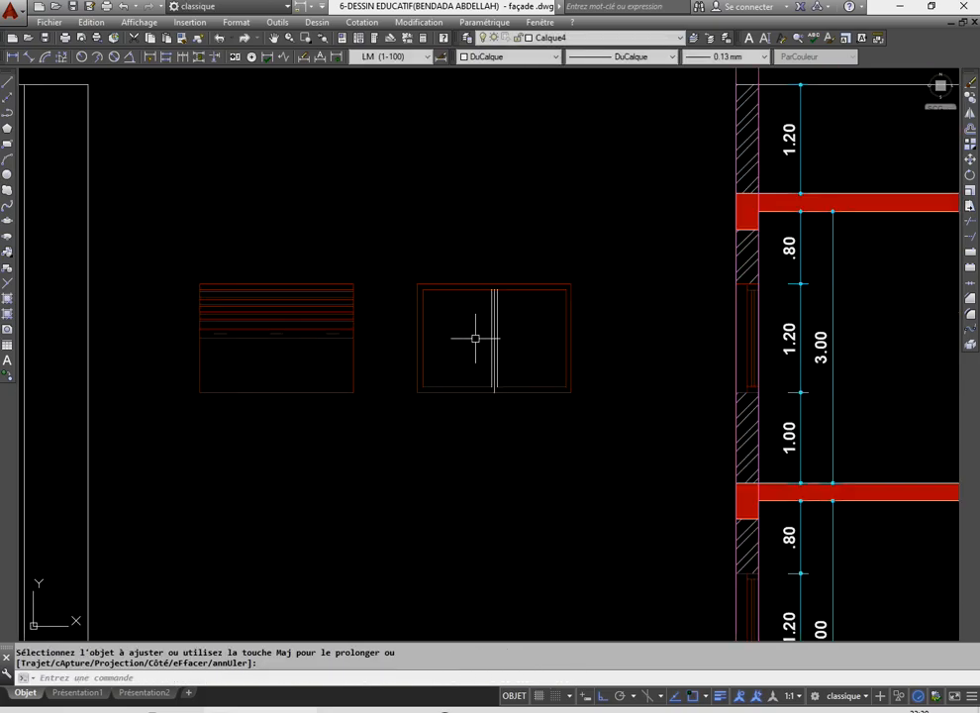
scroll(477, 340, up, 4)
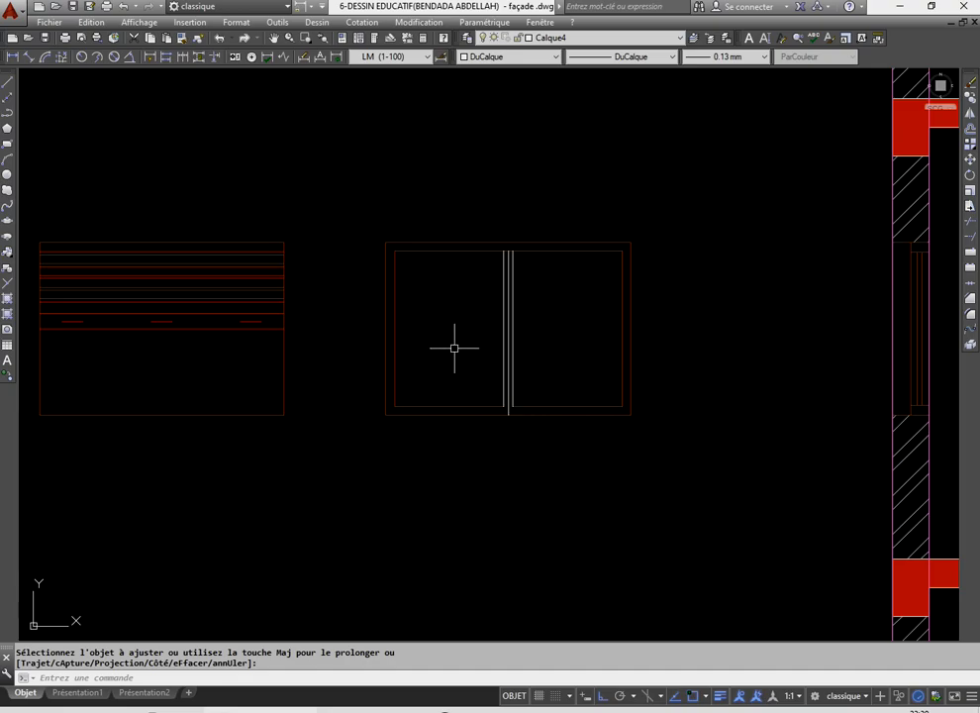
click(970, 142)
text(0.03)
key(Return)
click(562, 406)
click(562, 381)
right_click(542, 284)
click(552, 295)
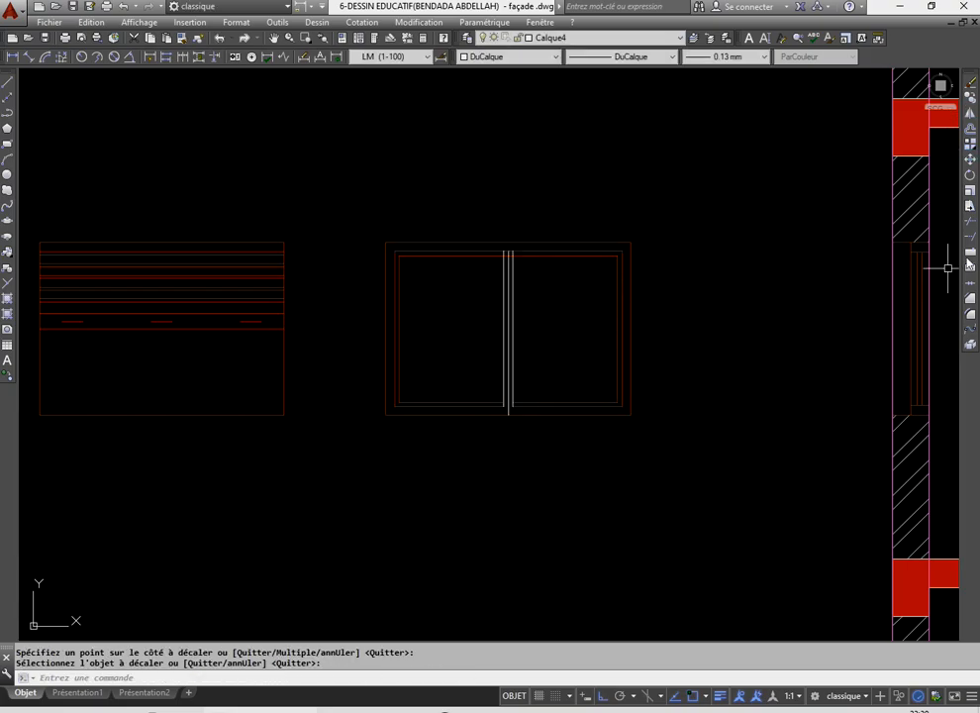
- Trim the lower ends of the two lines beside the centre line back to the innermost frame's bottom edge
click(968, 220)
right_click(487, 435)
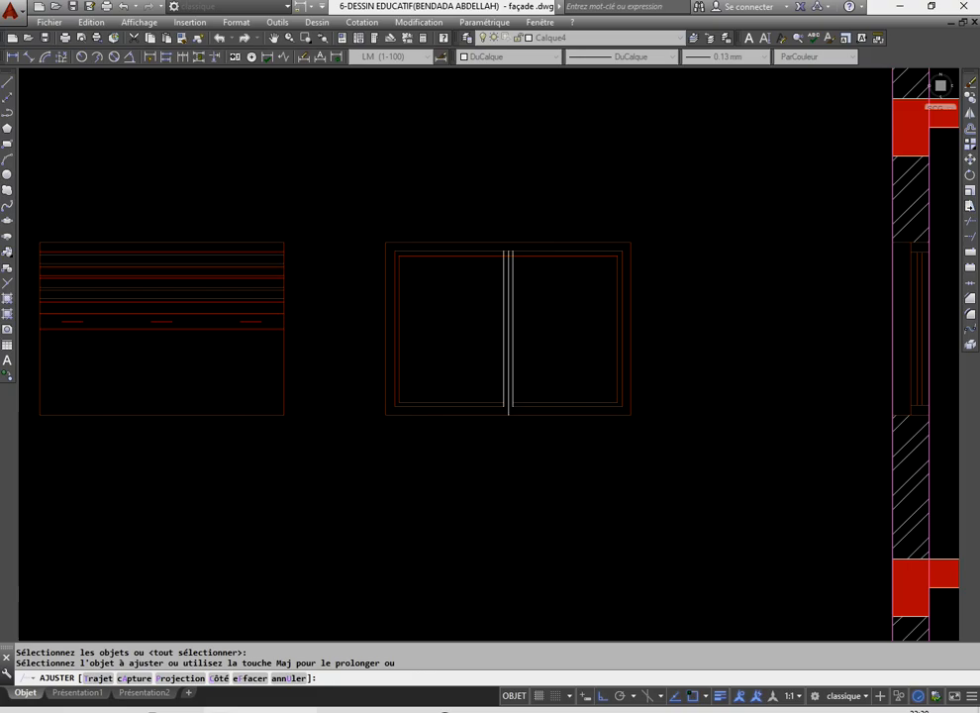
scroll(490, 419, up, 4)
scroll(535, 371, up, 2)
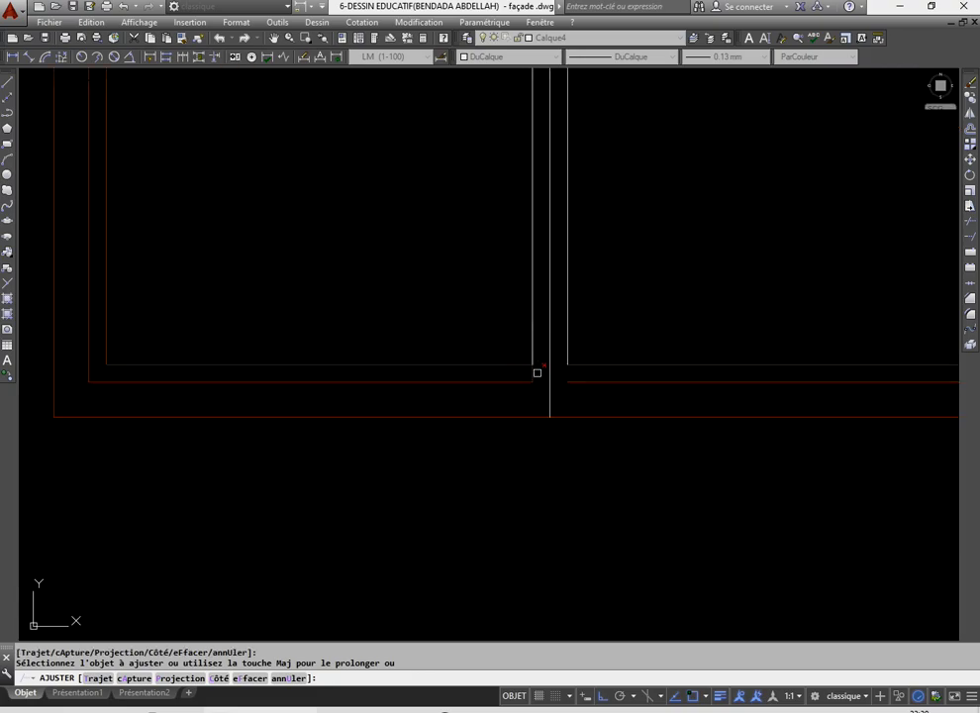
scroll(531, 374, down, 6)
scroll(492, 405, up, 2)
right_click(420, 285)
click(436, 297)
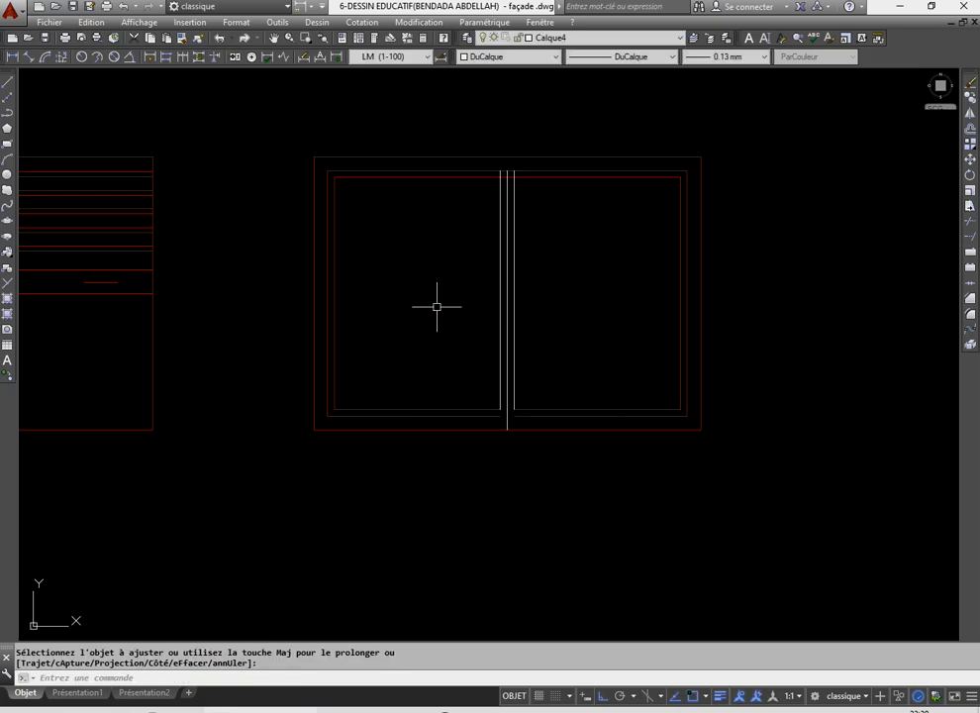
- Stretch the left end of the middle frame's broken bottom edge to its right end, closing the gap
scroll(503, 436, up, 4)
click(477, 397)
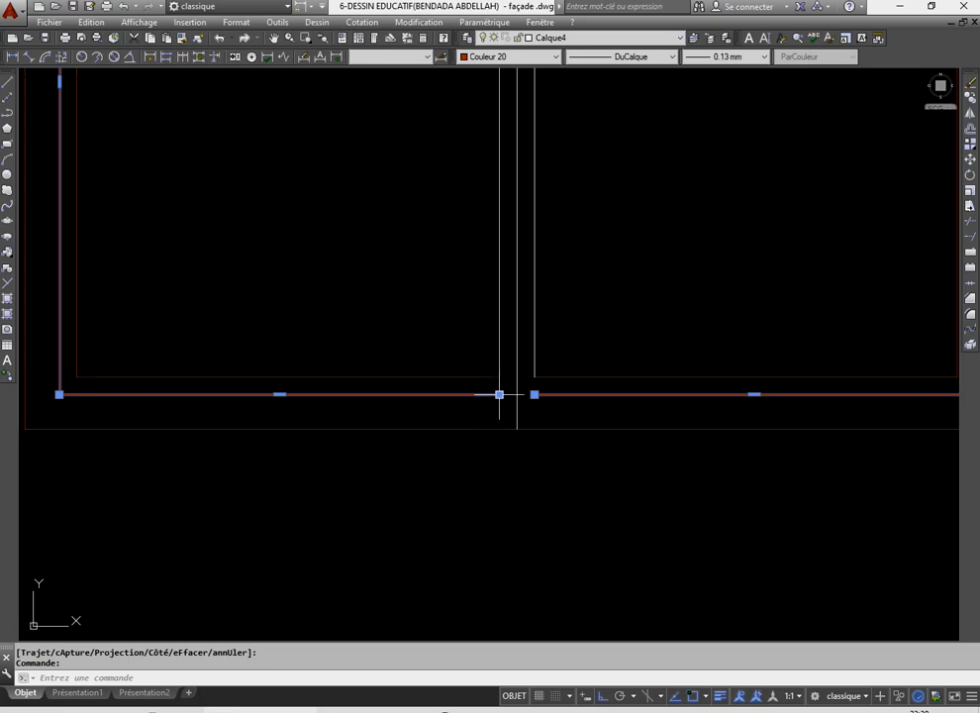
click(500, 395)
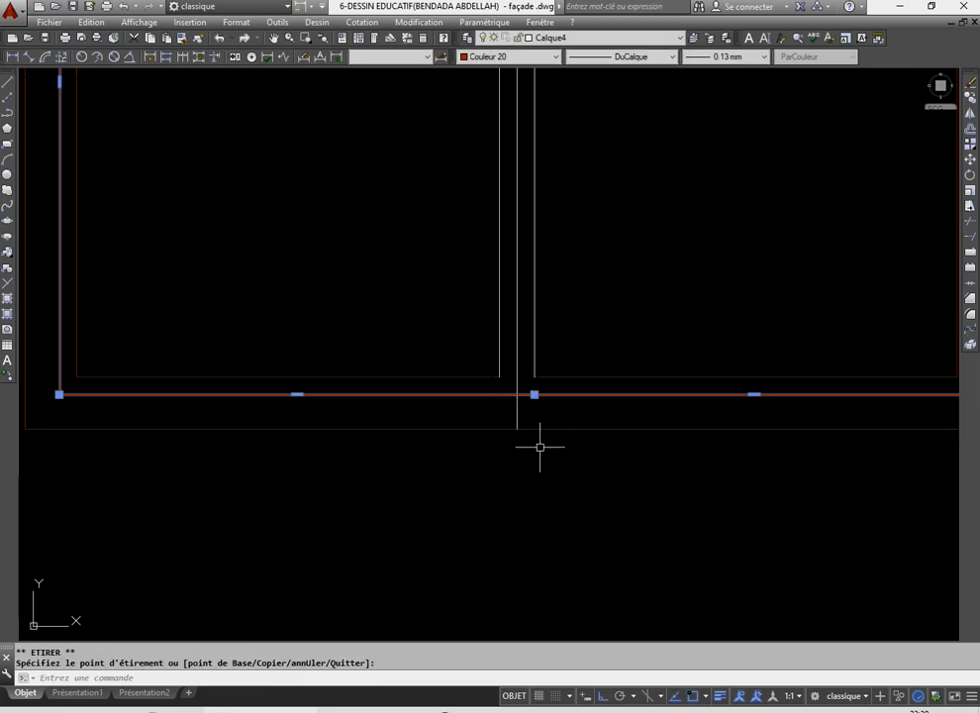
key(Escape)
- Copy the slatted window's lower crossbar line by its midpoint to the centre of the framed window
scroll(485, 435, down, 4)
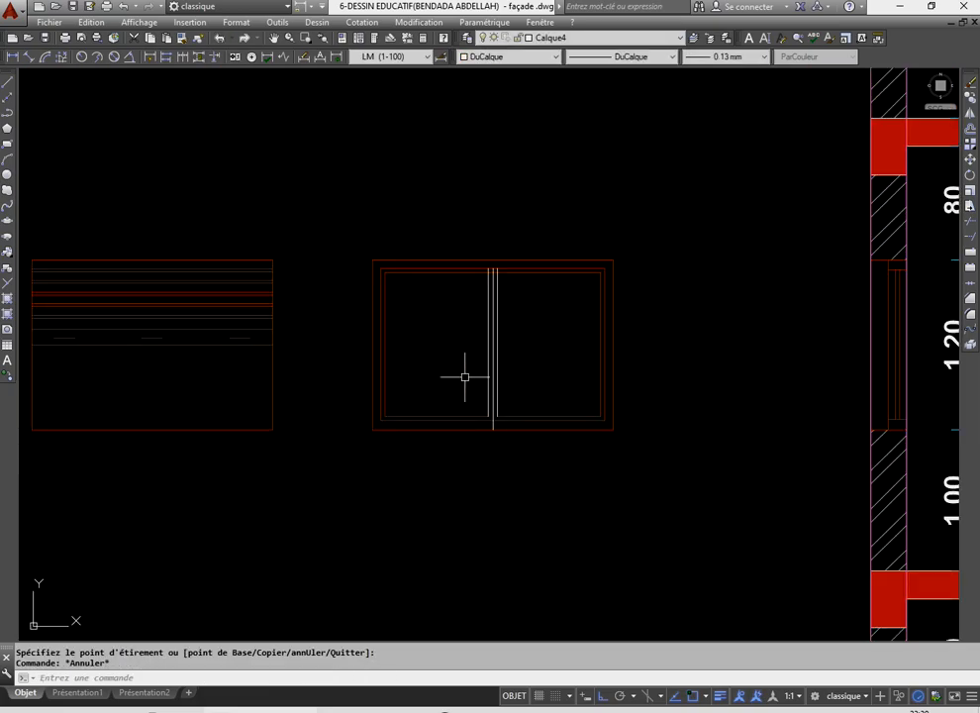
scroll(465, 376, up, 2)
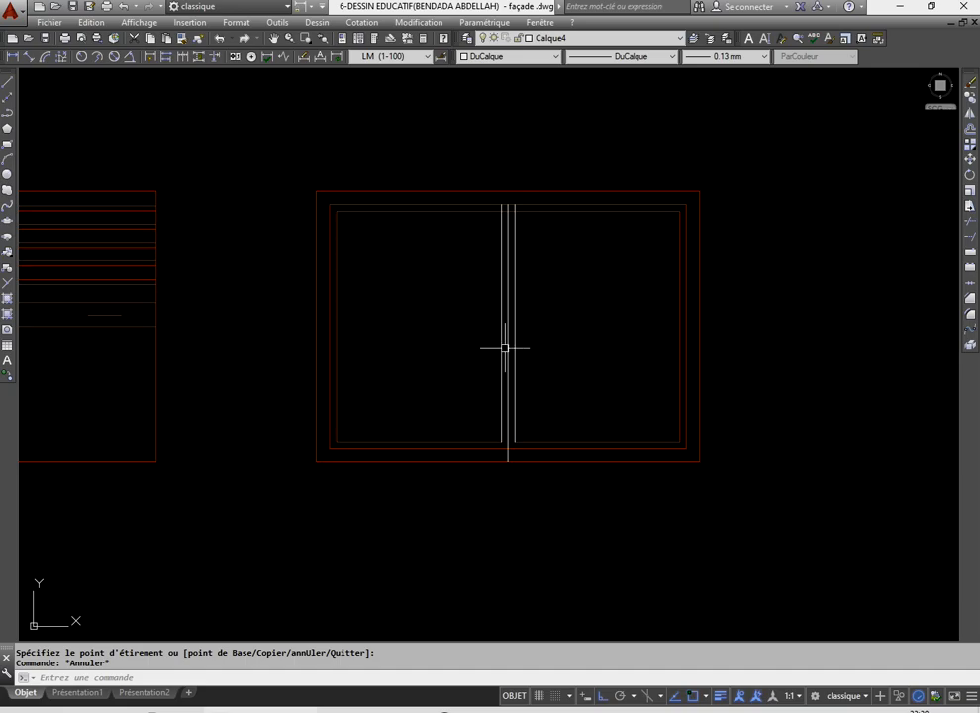
scroll(503, 349, down, 4)
click(283, 333)
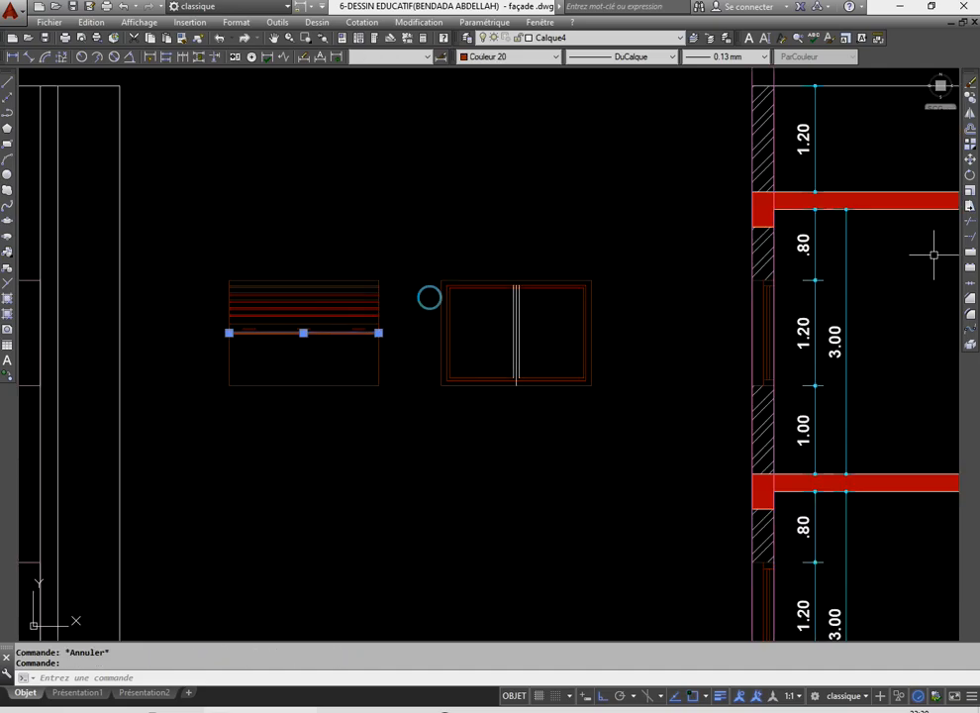
click(973, 98)
click(303, 333)
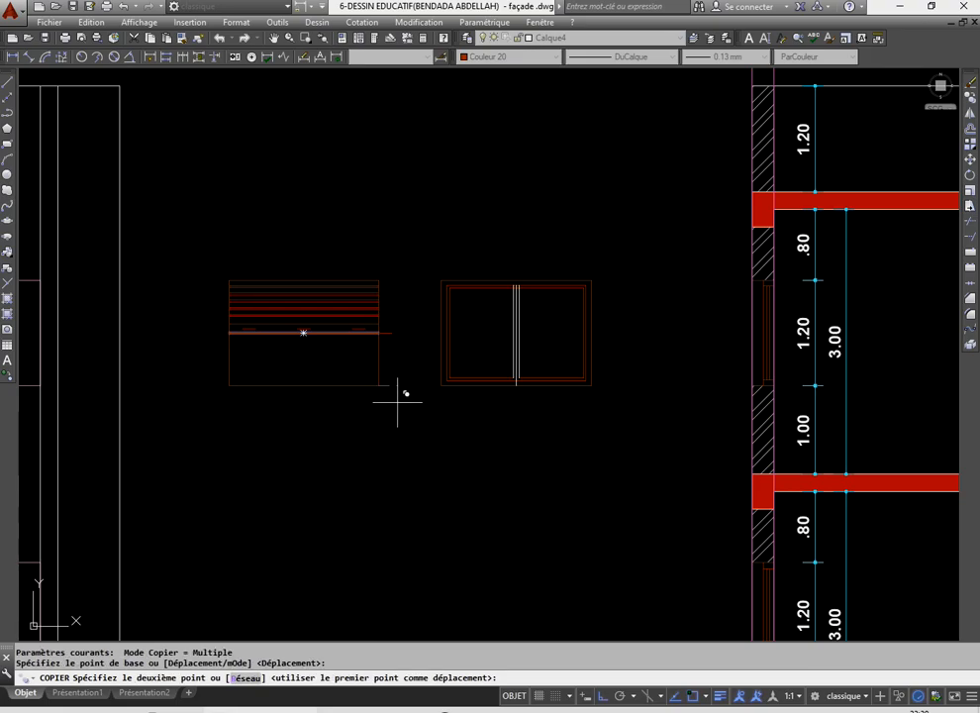
click(515, 333)
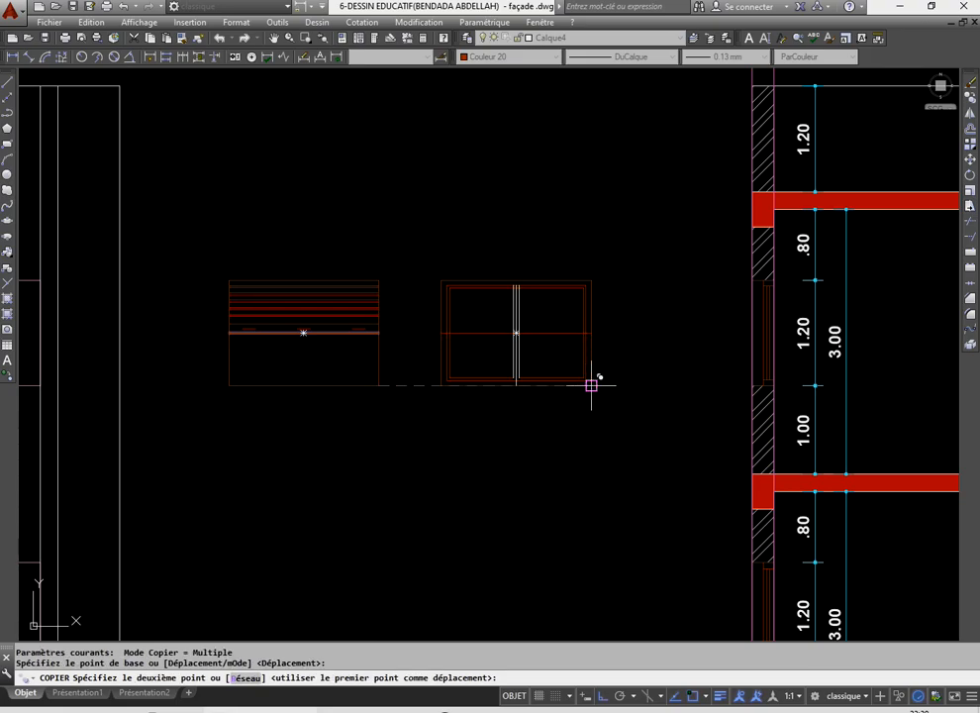
key(Escape)
- Trim the inner frames' vertical edges and the three centre lines above the framed window's horizontal crossbar
click(968, 222)
scroll(584, 329, up, 6)
click(605, 330)
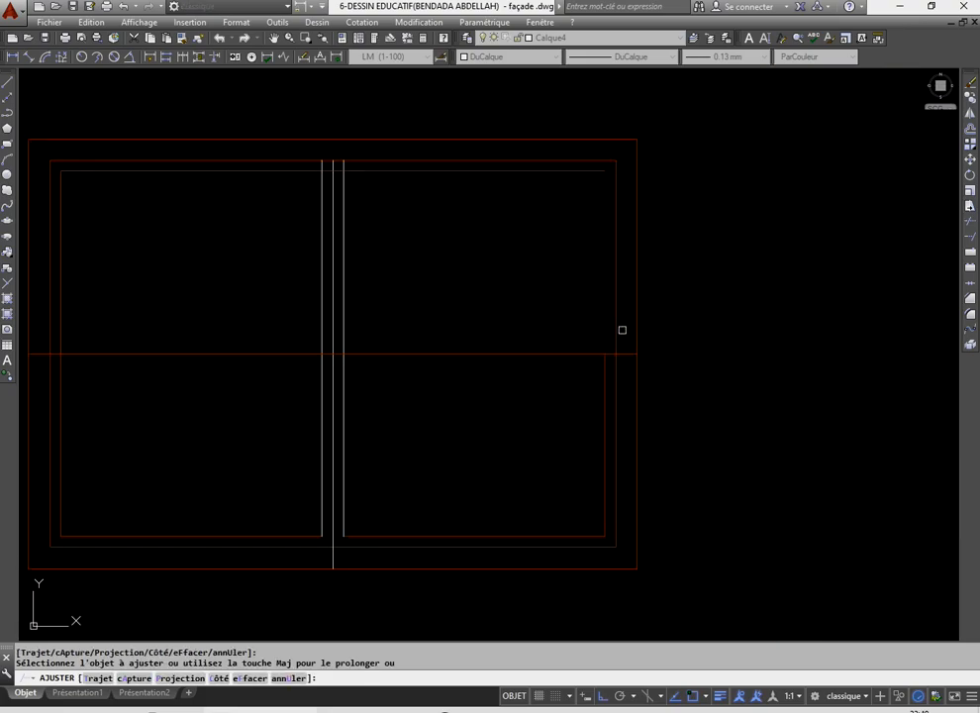
click(371, 325)
click(282, 291)
scroll(517, 304, down, 6)
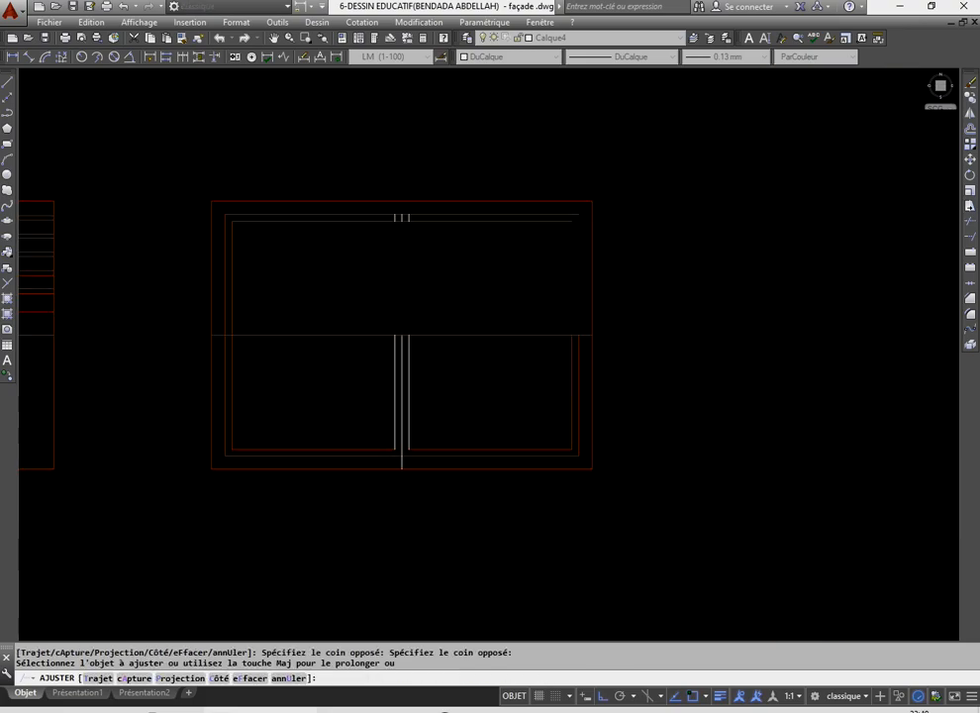
scroll(406, 314, up, 8)
click(429, 304)
click(376, 278)
scroll(382, 308, down, 5)
right_click(474, 257)
click(485, 280)
- Delete the leftover frame edges and short centre-line pieces in the upper half of the framed window
click(322, 147)
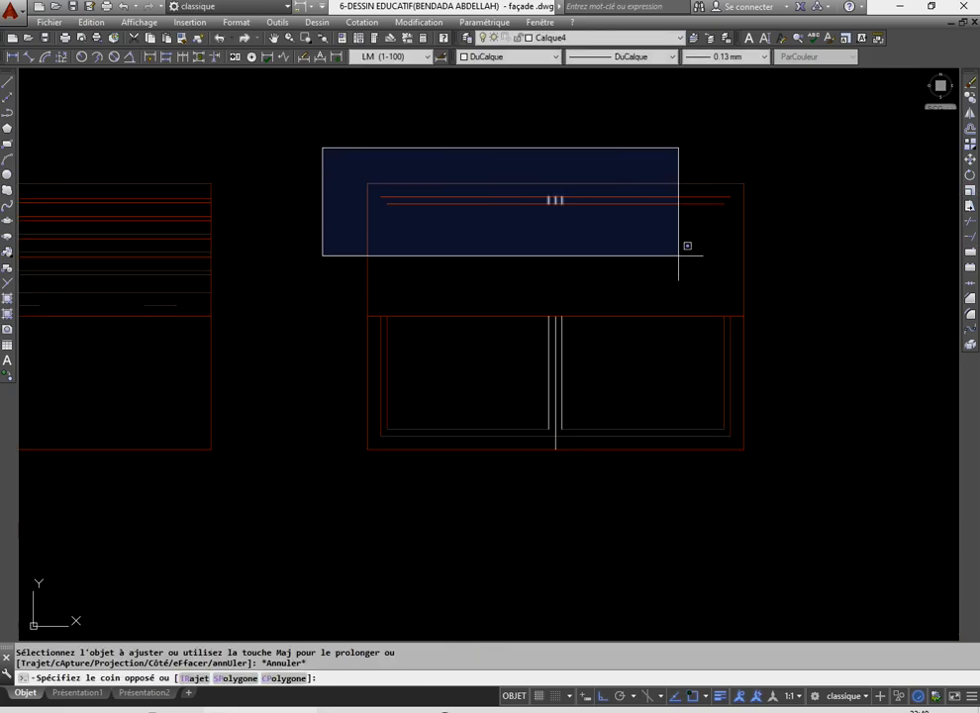
click(740, 257)
key(Delete)
- Copy the remaining lower frames, centre lines and crossbar by the window's lower corner into the slatted window's lower half
scroll(652, 317, down, 2)
scroll(545, 333, down, 2)
scroll(545, 333, up, 2)
scroll(542, 331, up, 2)
click(342, 264)
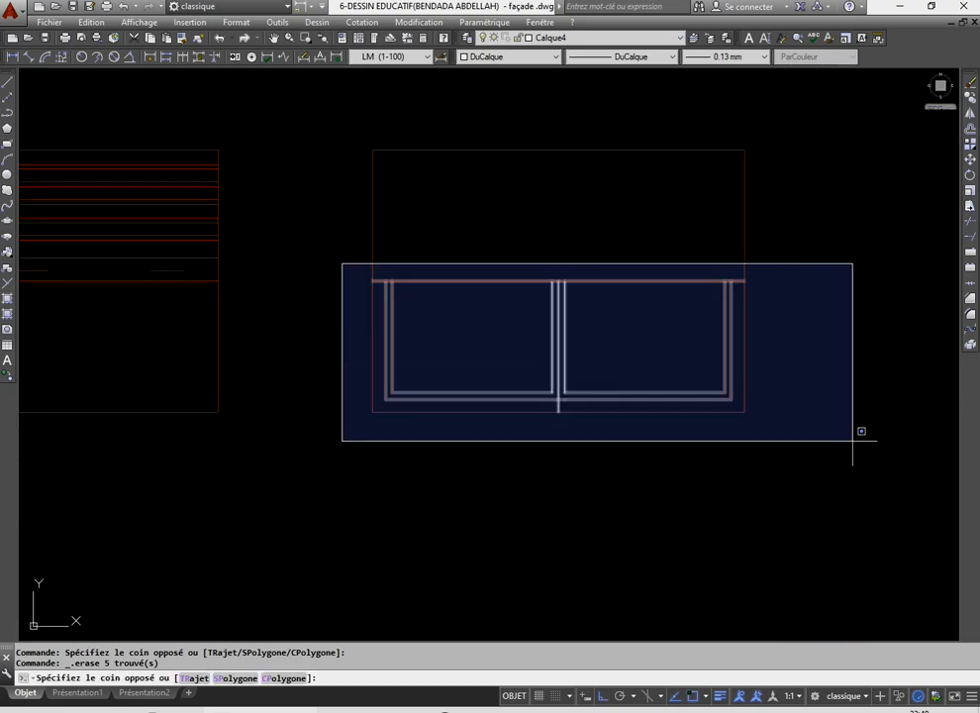
click(860, 430)
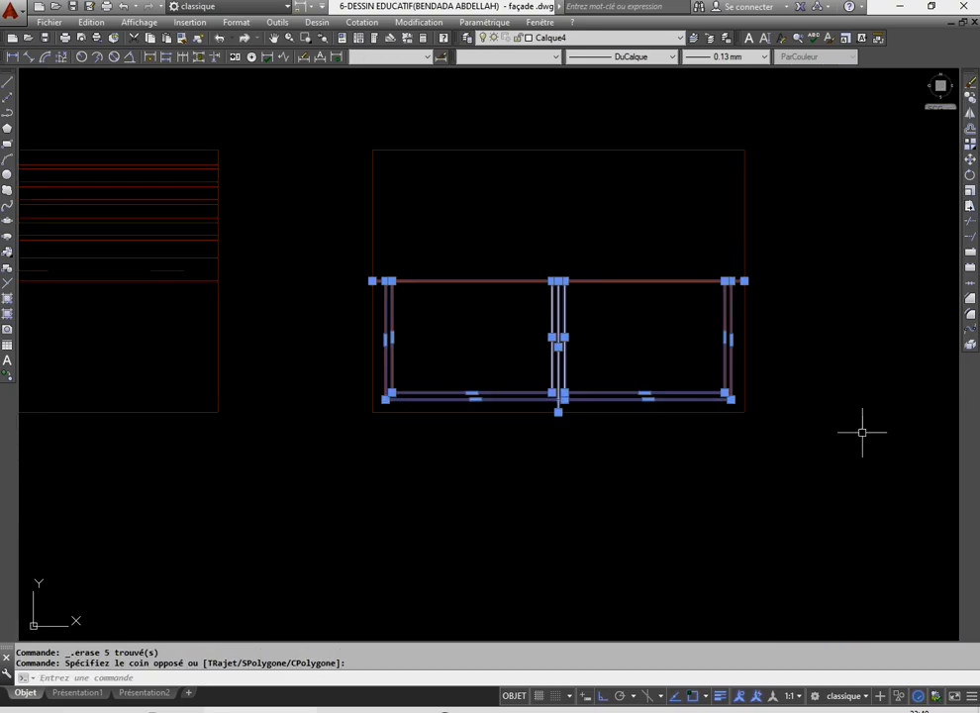
click(970, 100)
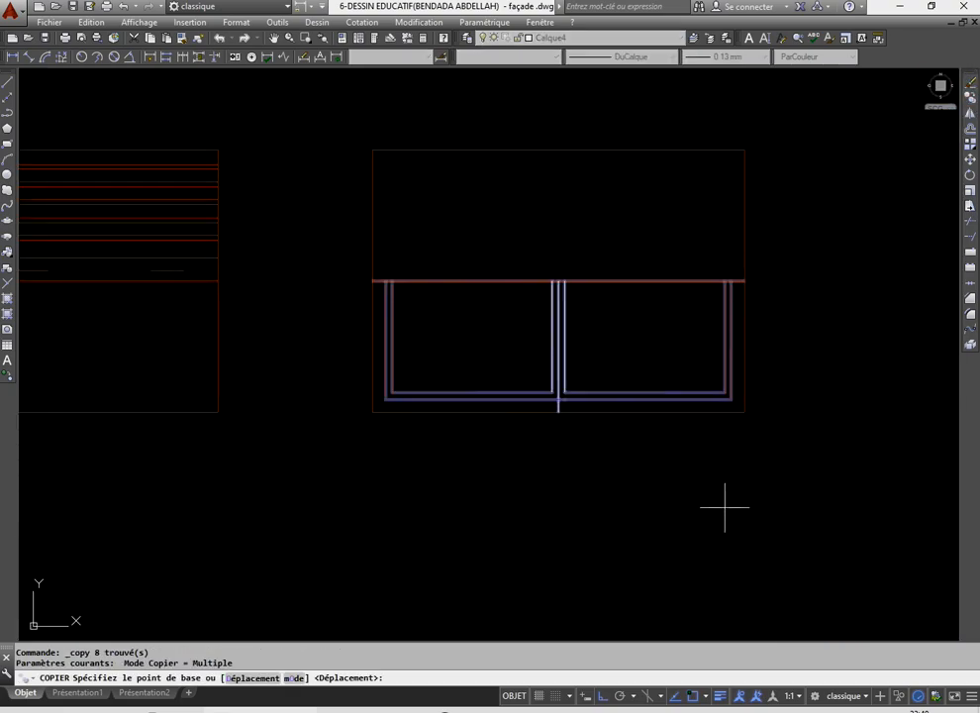
click(745, 412)
click(217, 410)
right_click(288, 308)
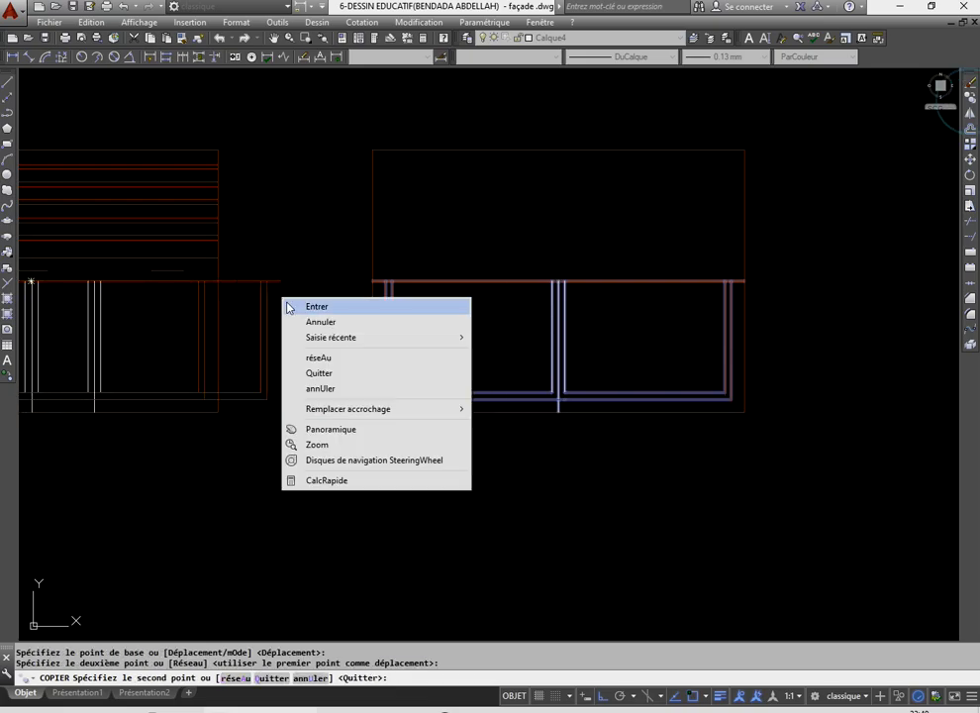
click(317, 307)
- Delete the original framed window beside the slatted one
click(345, 120)
click(744, 461)
key(Delete)
scroll(548, 432, down, 2)
middle_drag(548, 432, 762, 476)
scroll(466, 448, up, 2)
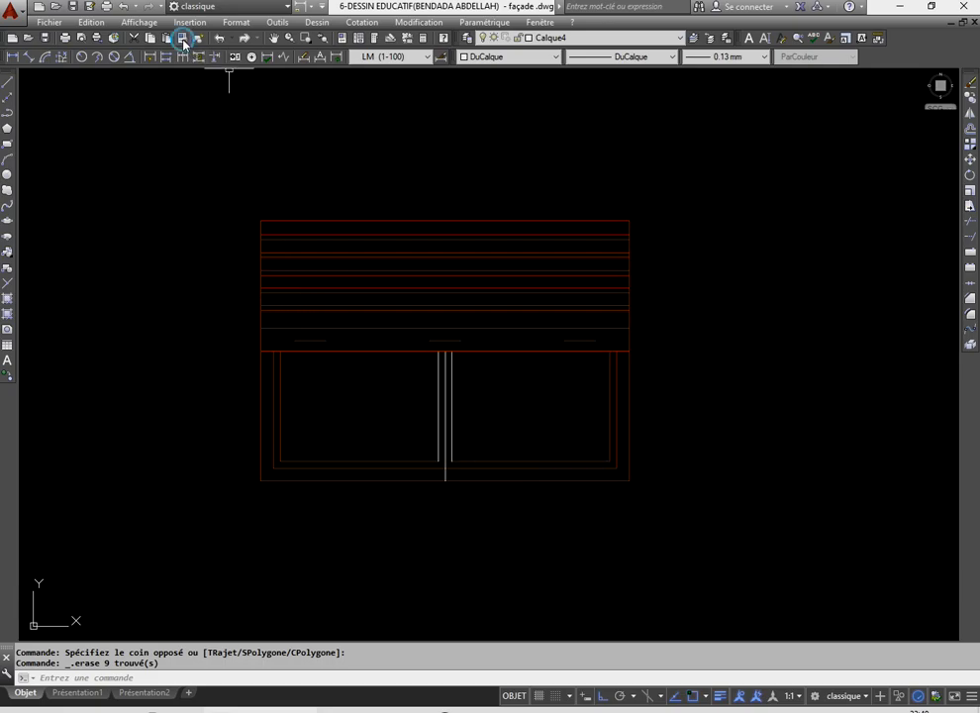
- Match the white centre lines' properties to those of a slat line, and save the drawing
click(183, 40)
click(488, 300)
click(484, 306)
click(502, 414)
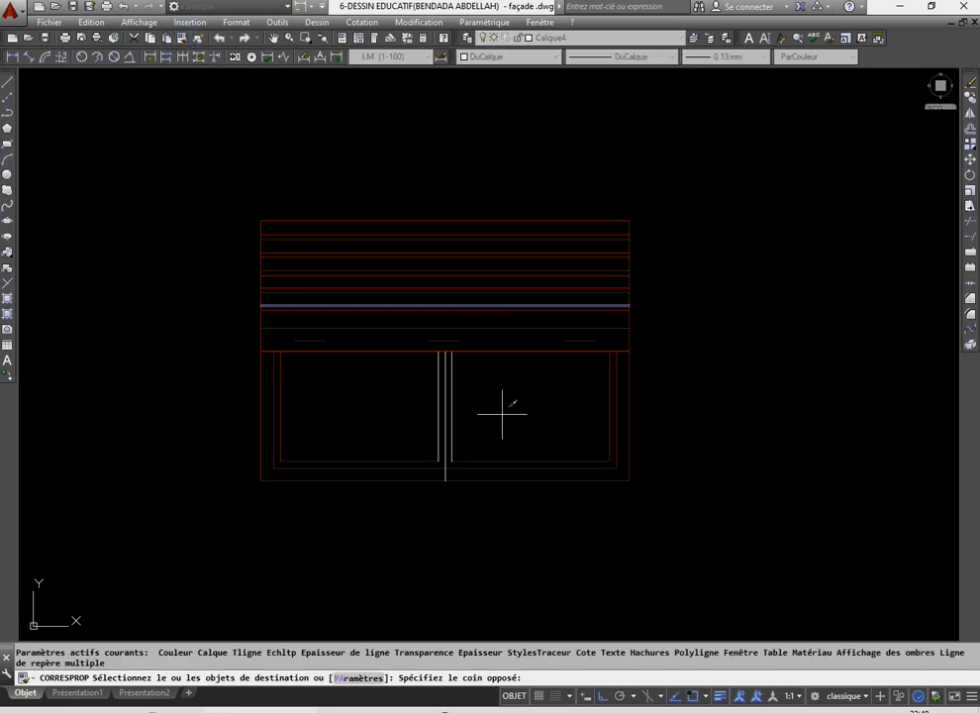
click(375, 372)
right_click(376, 368)
click(391, 373)
scroll(451, 386, down, 5)
scroll(464, 393, up, 7)
scroll(463, 393, down, 2)
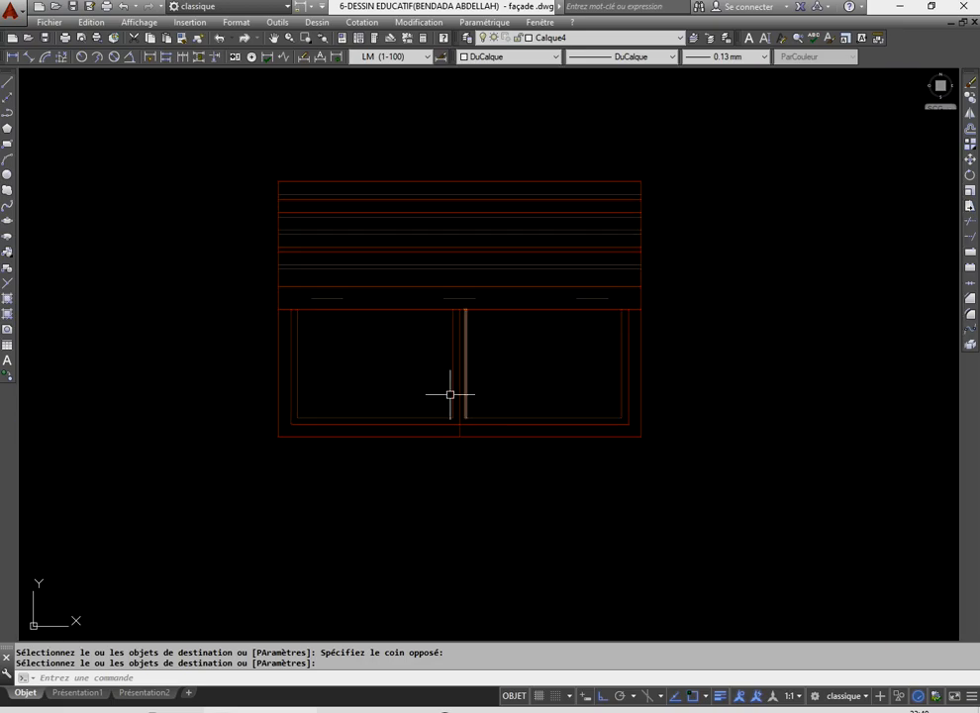
click(71, 12)
- Define the complete slatted window as the block "fenetre 170x120", redefining the existing block of that name
click(210, 145)
click(684, 478)
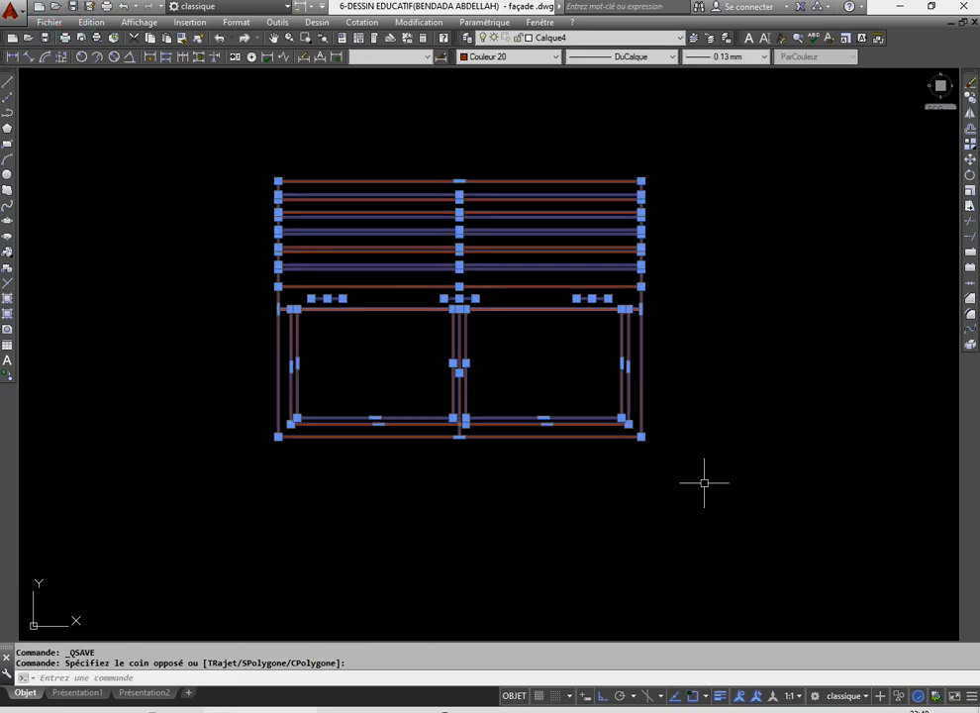
click(8, 272)
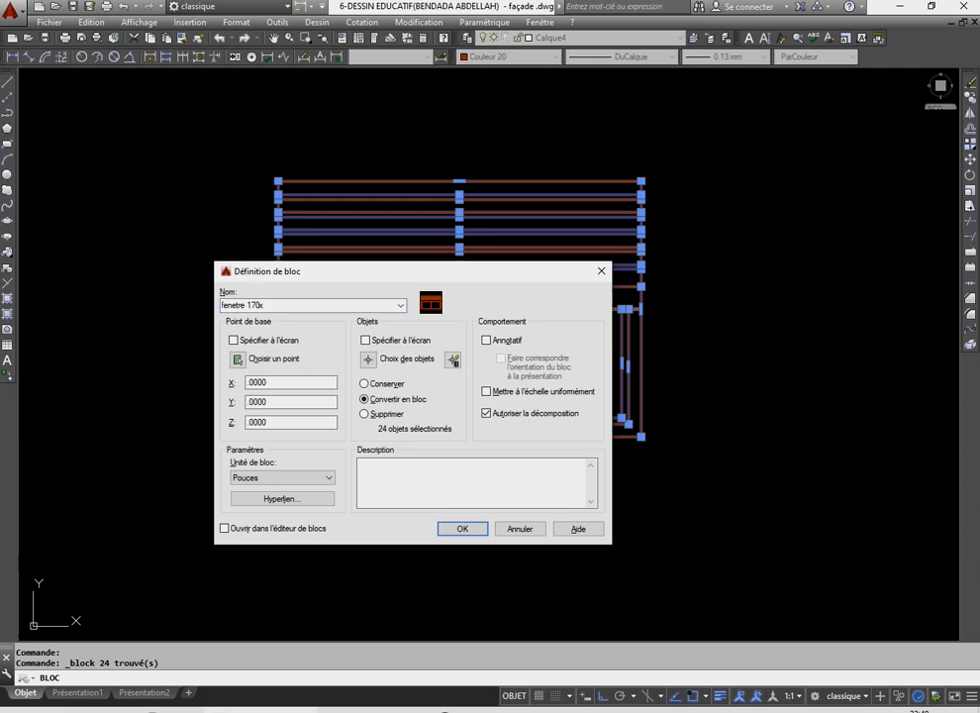
click(447, 536)
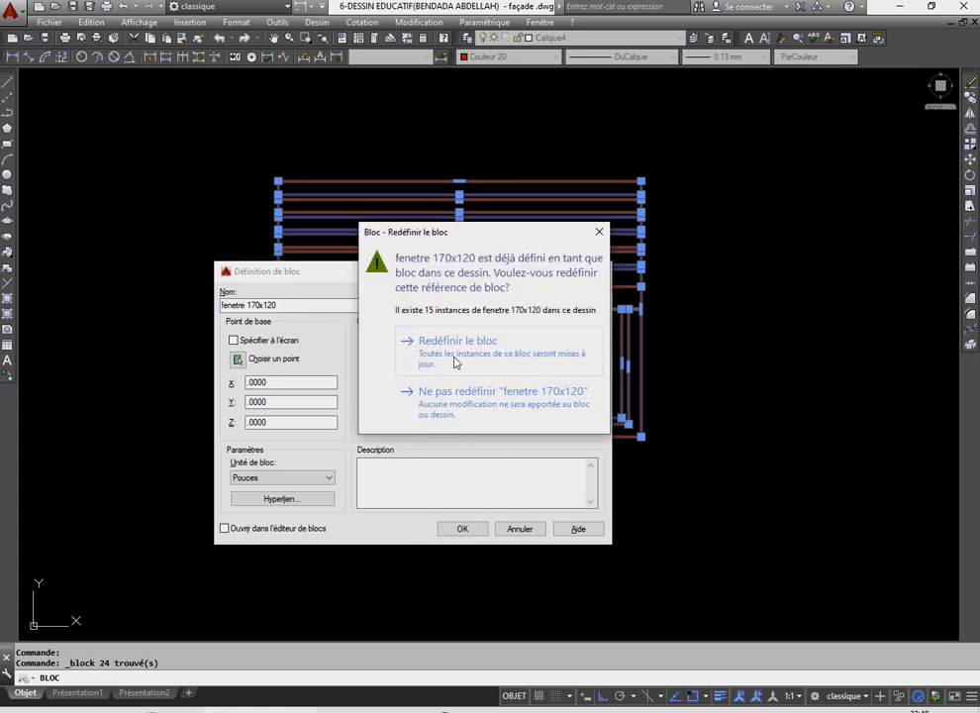
click(450, 346)
click(471, 347)
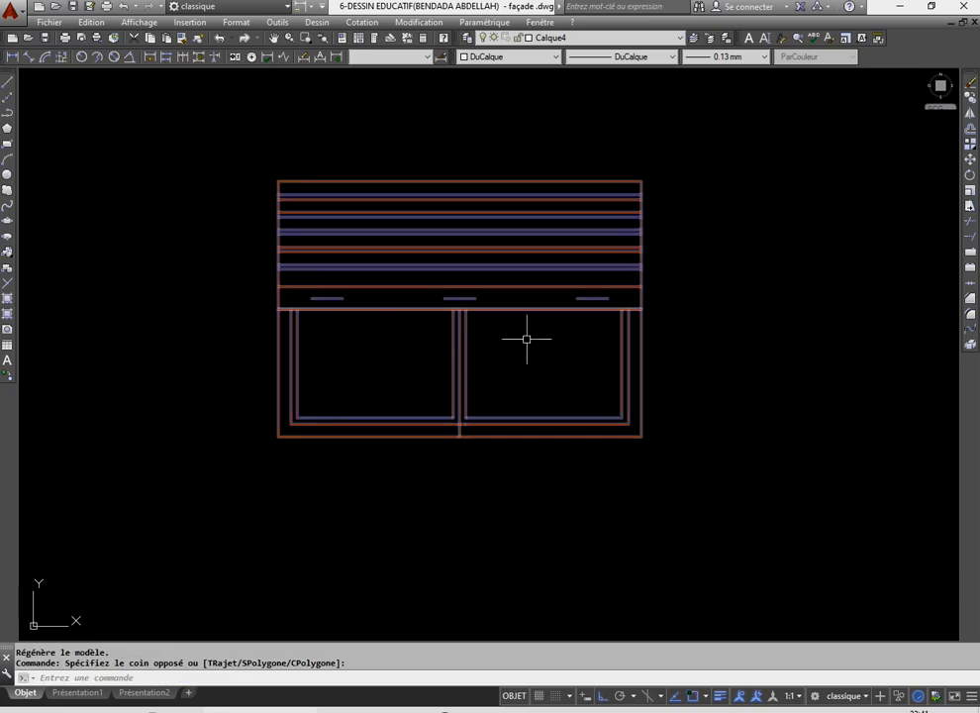
- Copy the window block into the two upper-floor openings between the façade's vertical bands
click(970, 98)
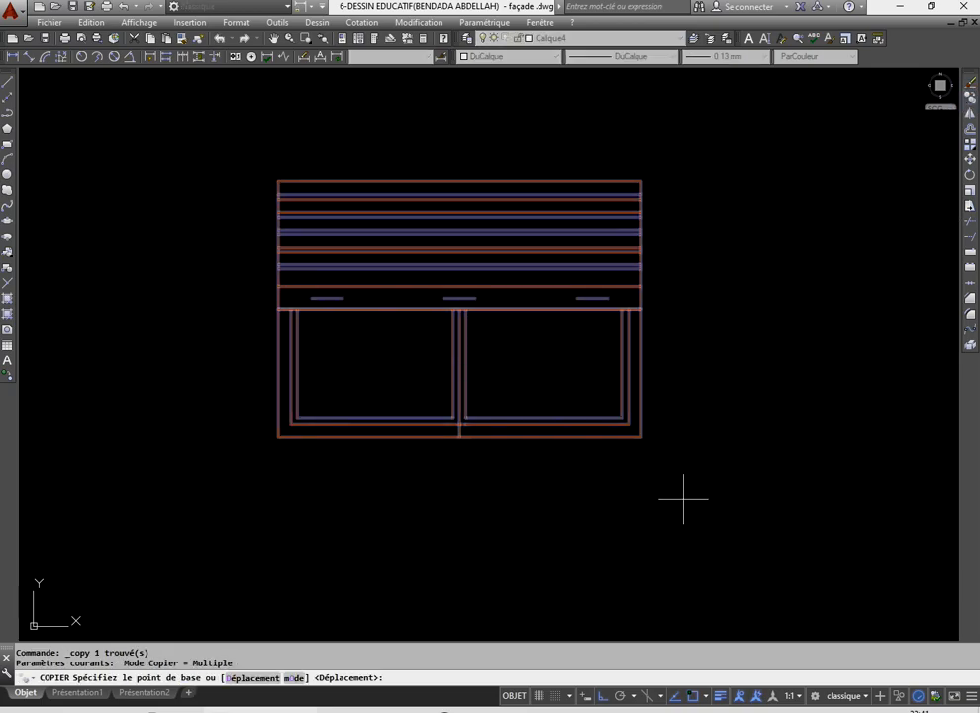
scroll(684, 499, up, 1)
click(617, 401)
scroll(706, 411, down, 6)
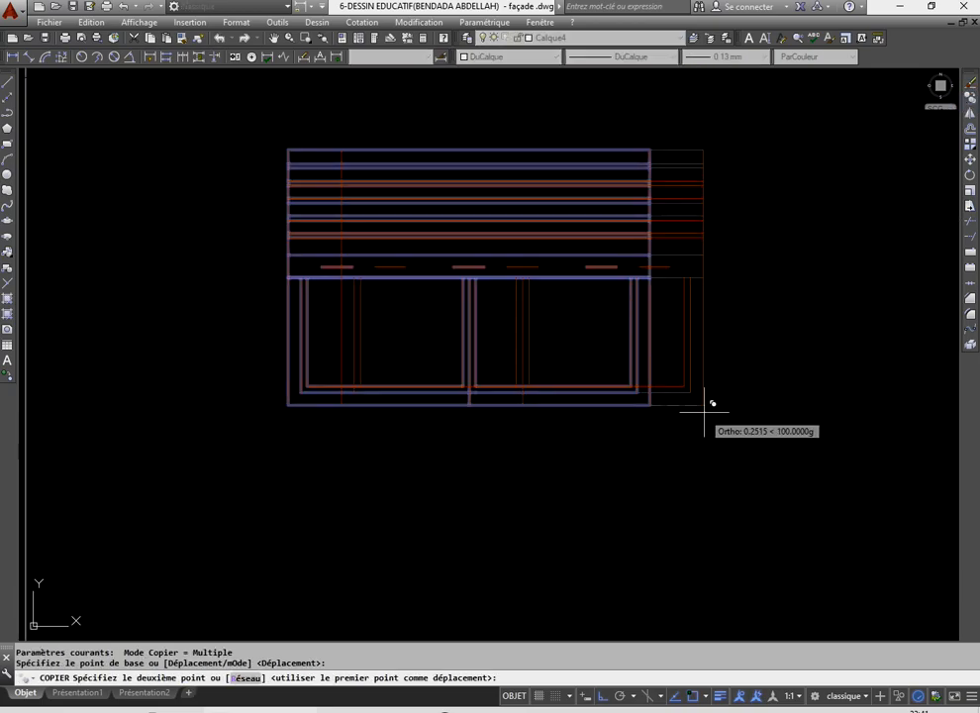
scroll(664, 380, up, 6)
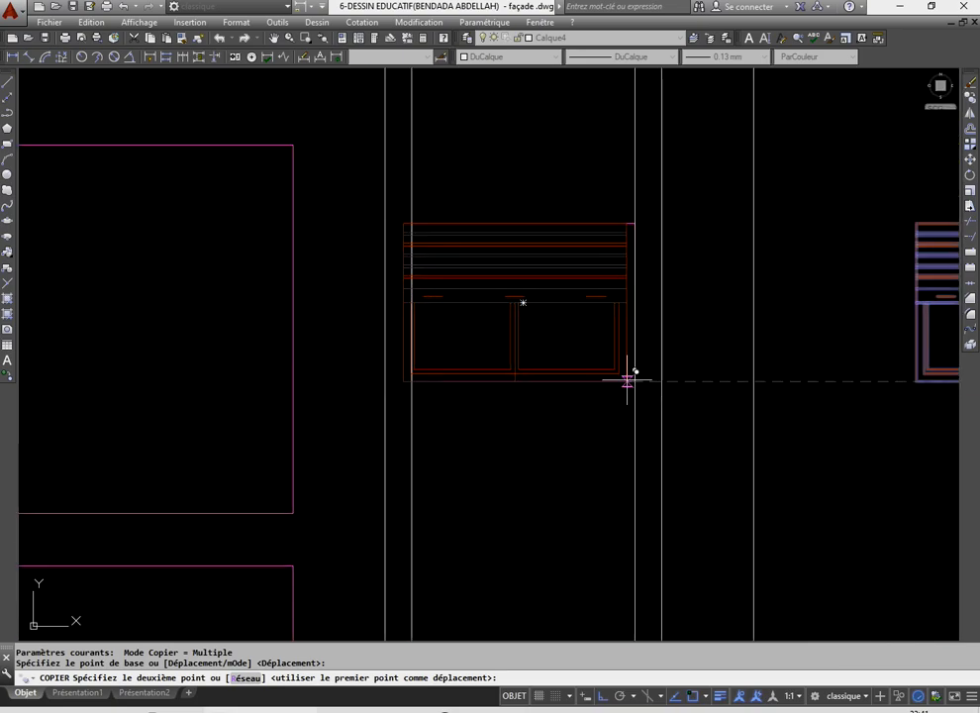
click(636, 380)
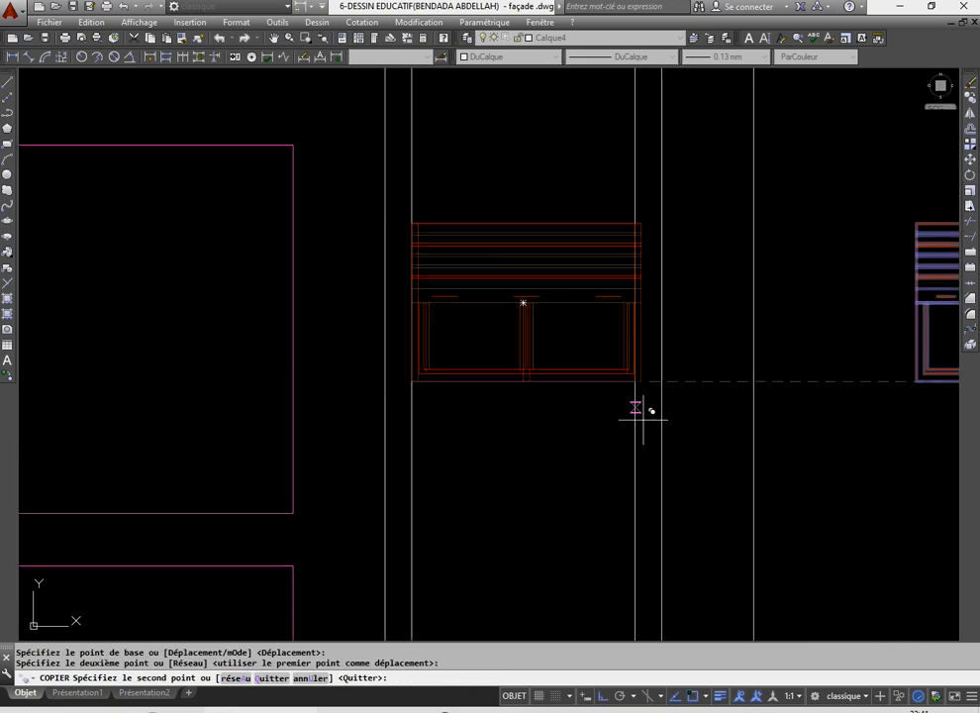
scroll(639, 408, down, 5)
right_click(662, 339)
click(694, 347)
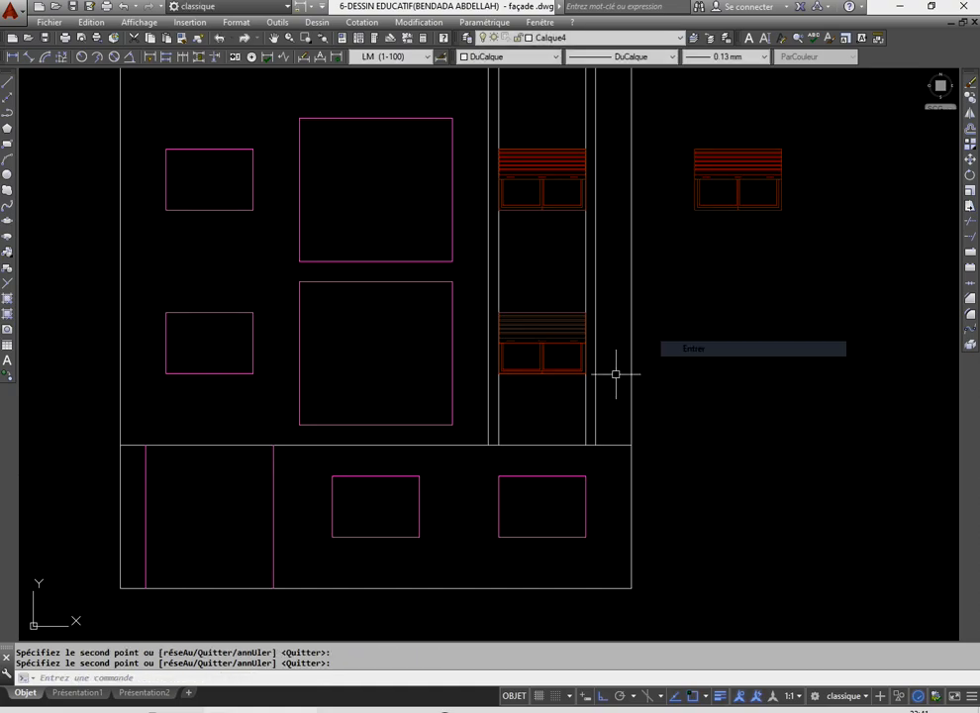
- Try to move the spare window block beside the façade, and undo the move
scroll(604, 381, down, 2)
scroll(634, 297, up, 2)
click(657, 191)
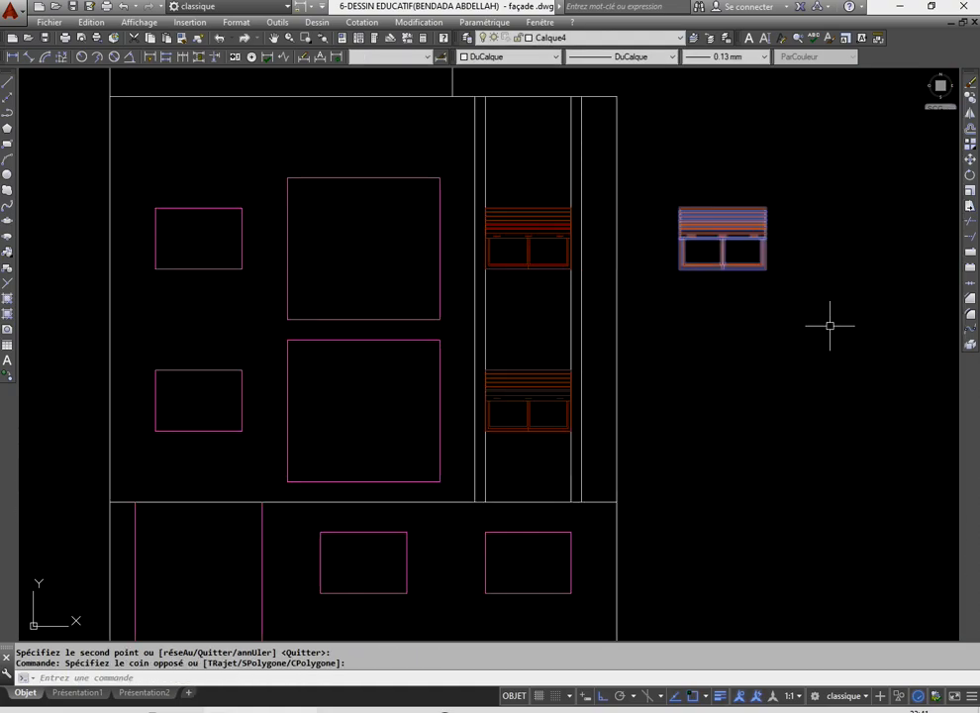
click(970, 160)
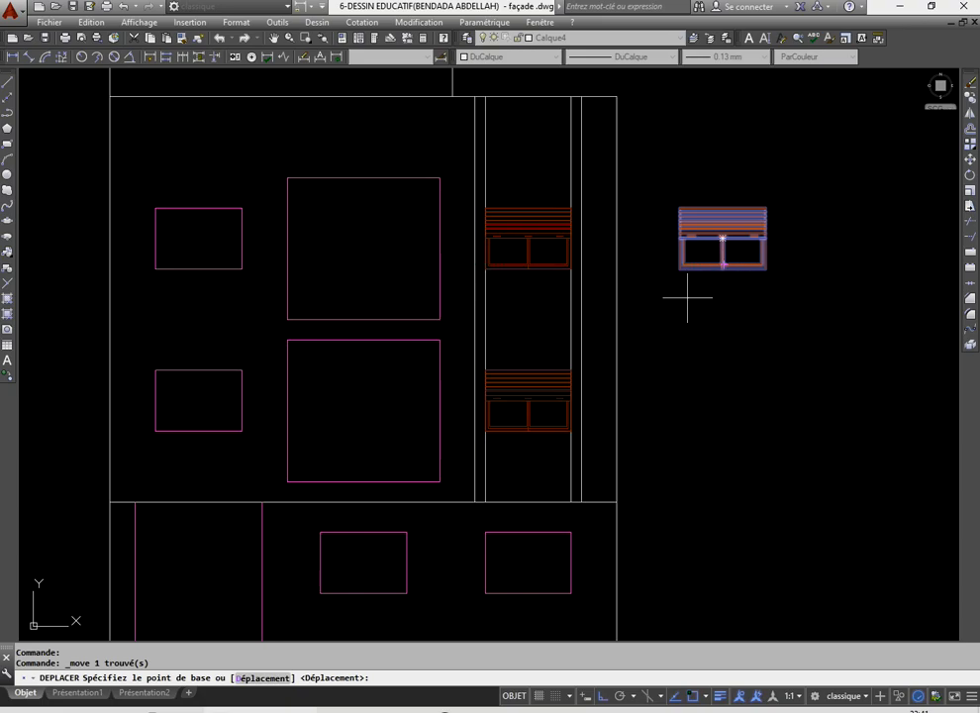
right_click(690, 192)
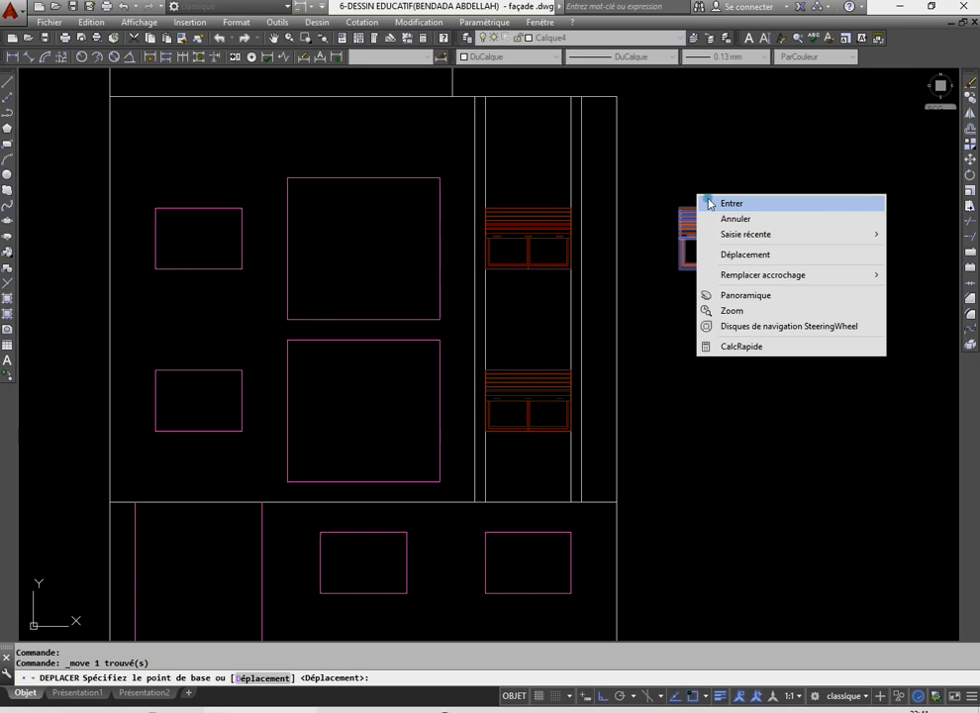
click(705, 203)
key(Return)
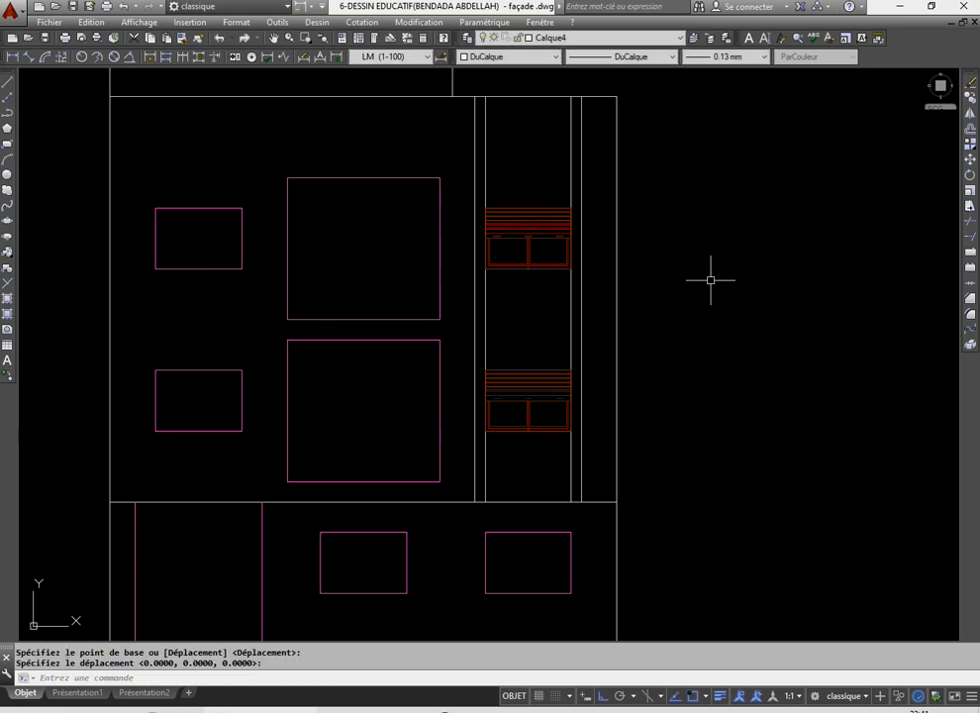
click(219, 38)
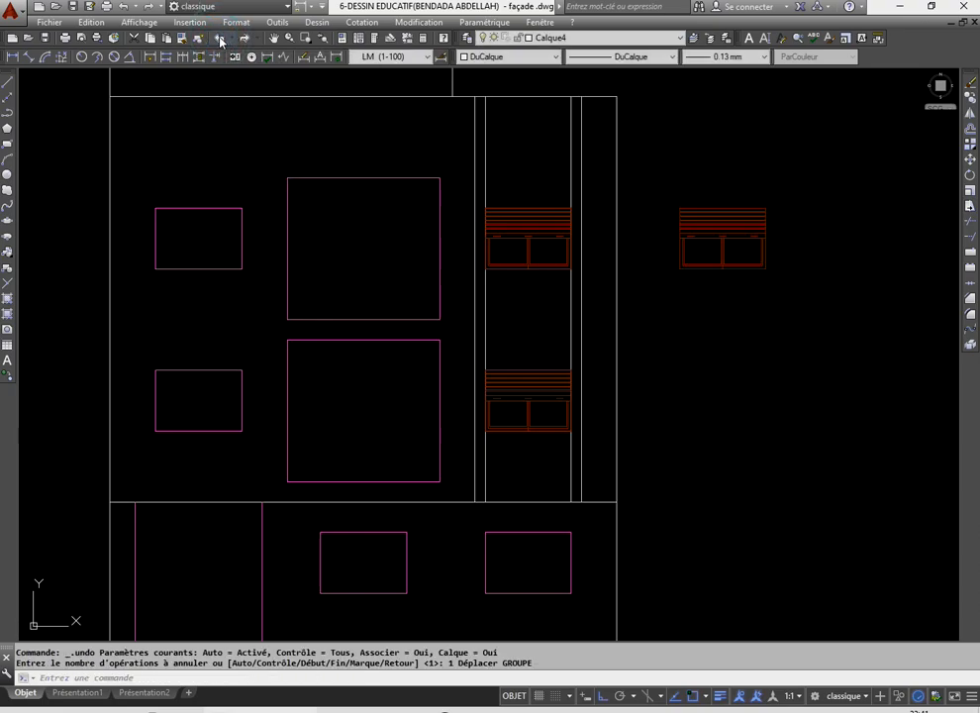
- Delete the spare window block beside the façade
click(779, 310)
click(692, 306)
key(Delete)
scroll(691, 306, down, 3)
scroll(558, 361, up, 4)
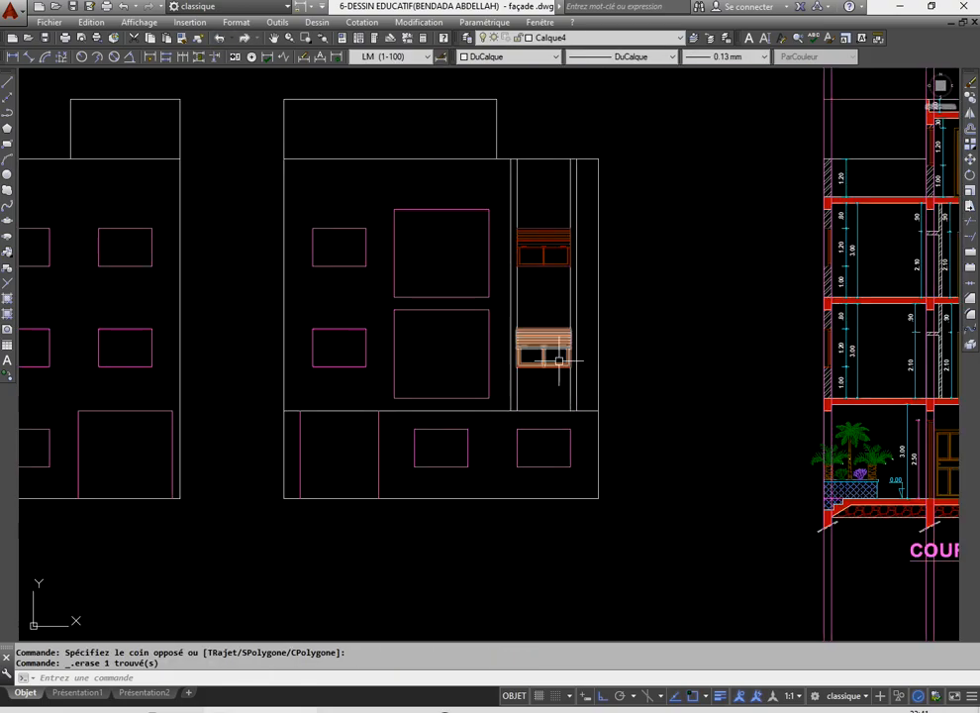
scroll(554, 353, down, 4)
scroll(505, 463, up, 5)
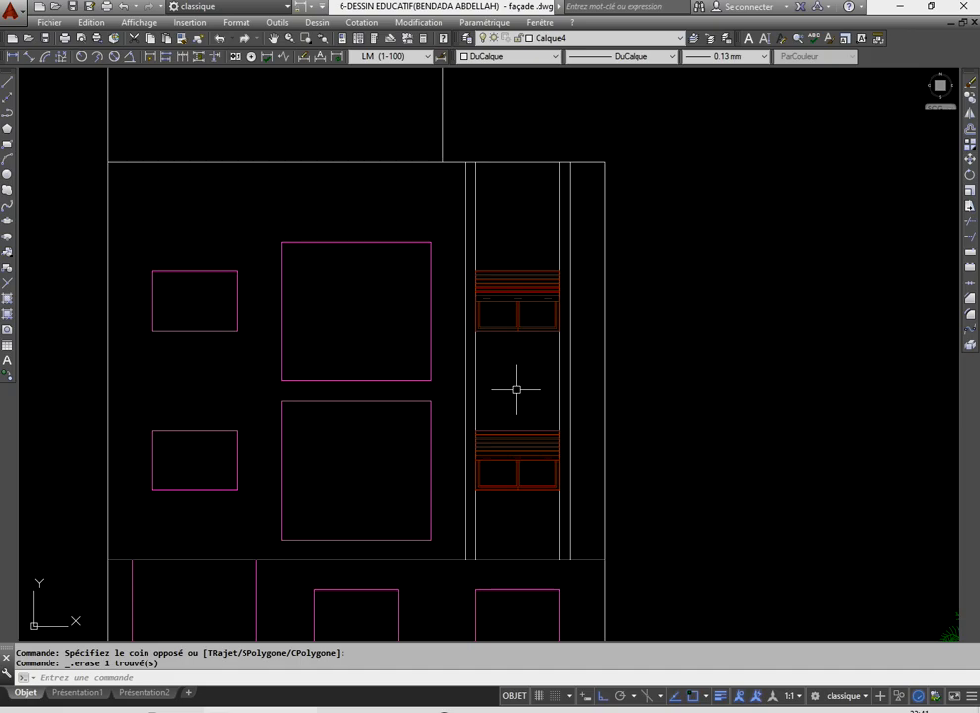
- Draw a horizontal line between the two inner band lines above the upper window
click(8, 84)
scroll(540, 213, up, 5)
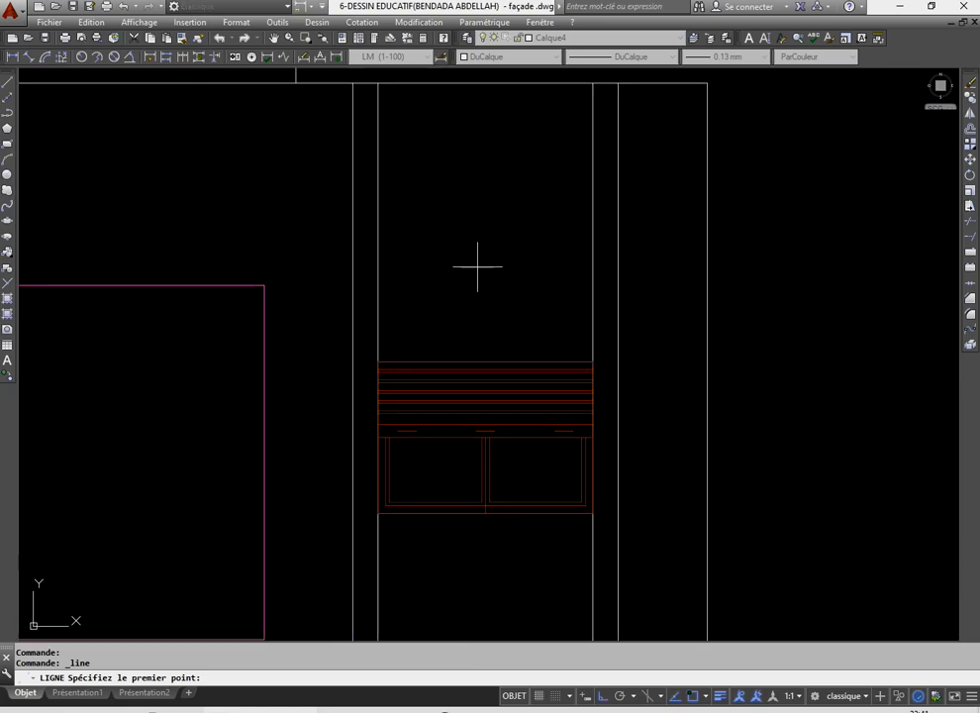
click(377, 290)
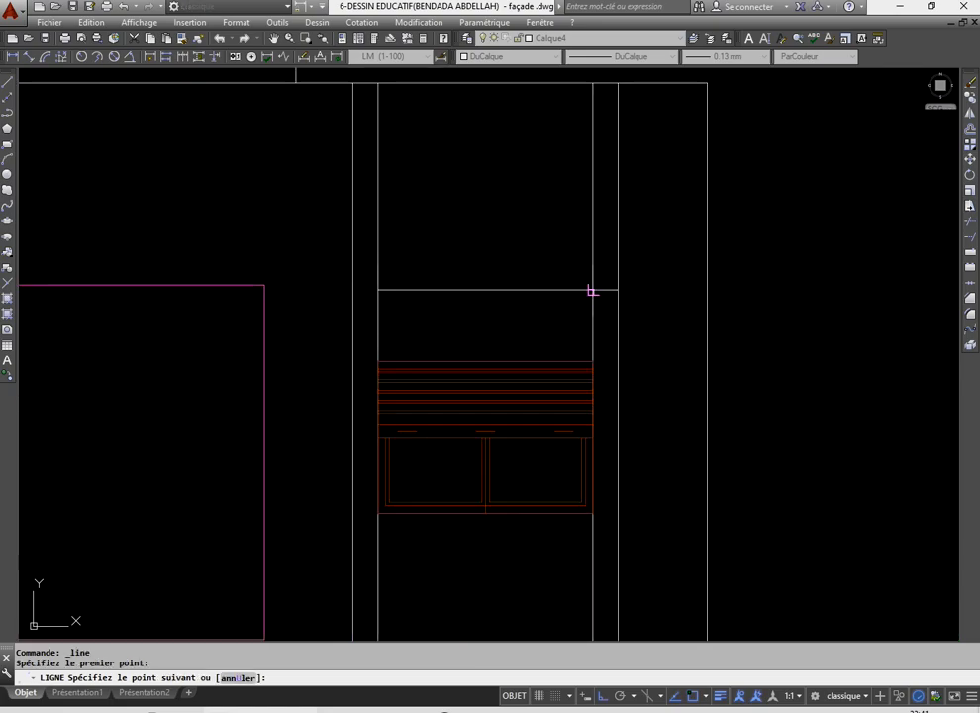
click(592, 289)
right_click(501, 250)
scroll(500, 250, down, 6)
- Draw a horizontal line between the two inner band lines below the lower window
right_click(496, 291)
click(508, 304)
scroll(493, 429, up, 4)
click(439, 441)
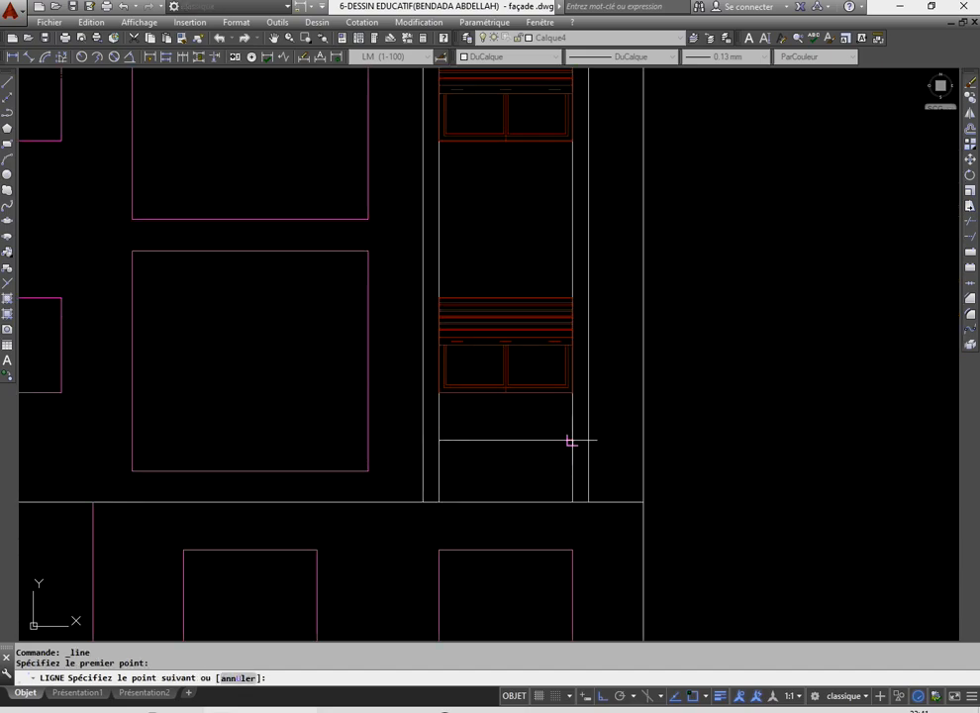
click(572, 441)
right_click(469, 420)
click(473, 426)
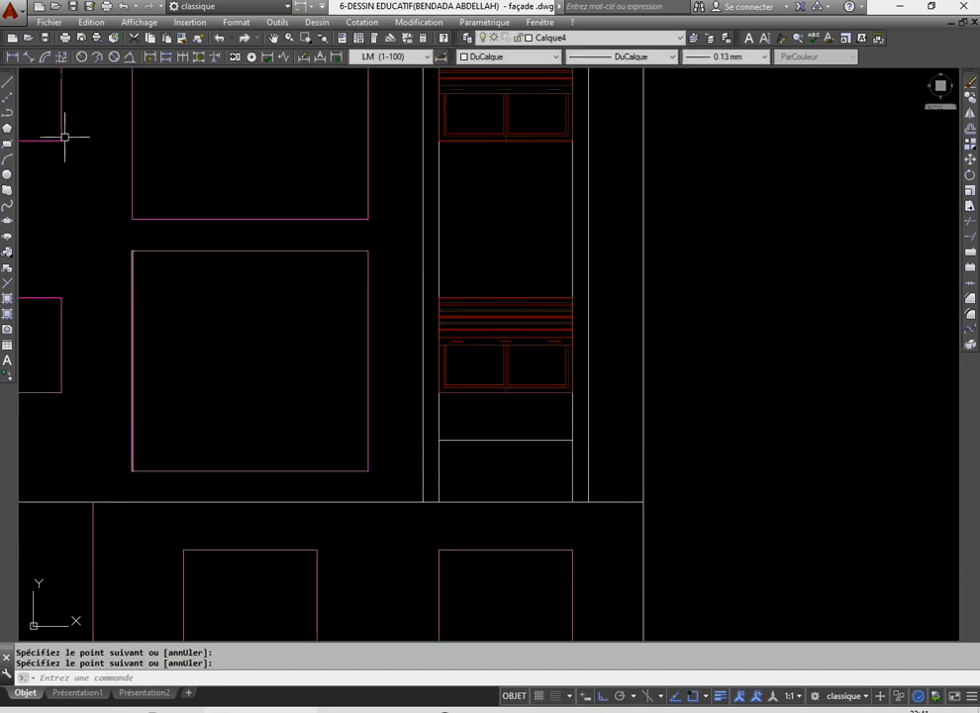
- Draw a vertical line from the midpoint of the lower horizontal line down to the floor line
click(9, 81)
click(506, 440)
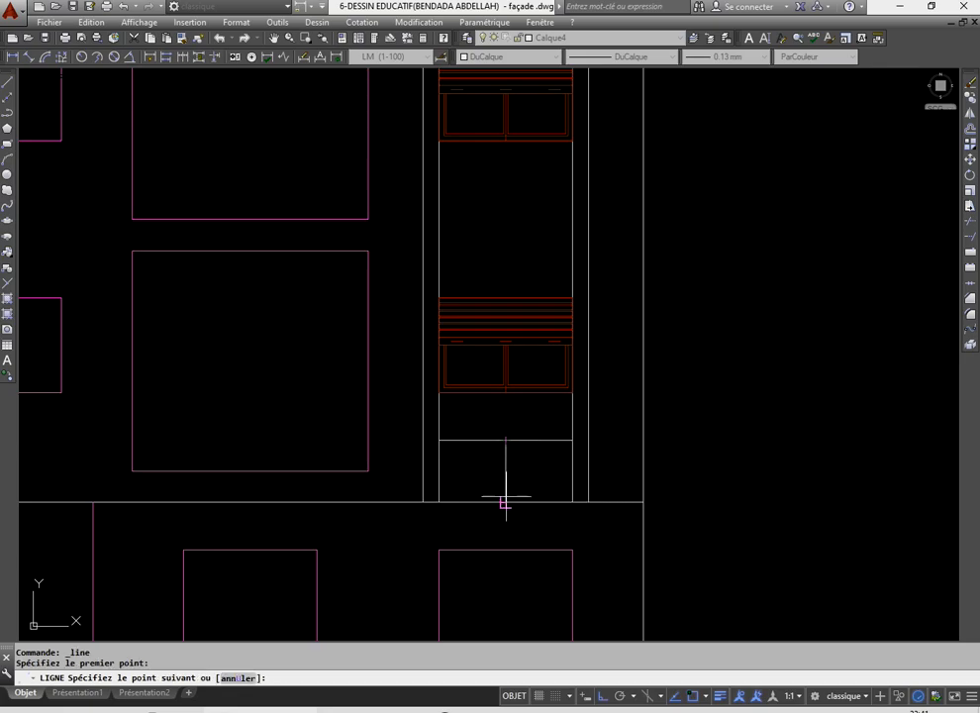
click(506, 502)
right_click(641, 301)
click(656, 308)
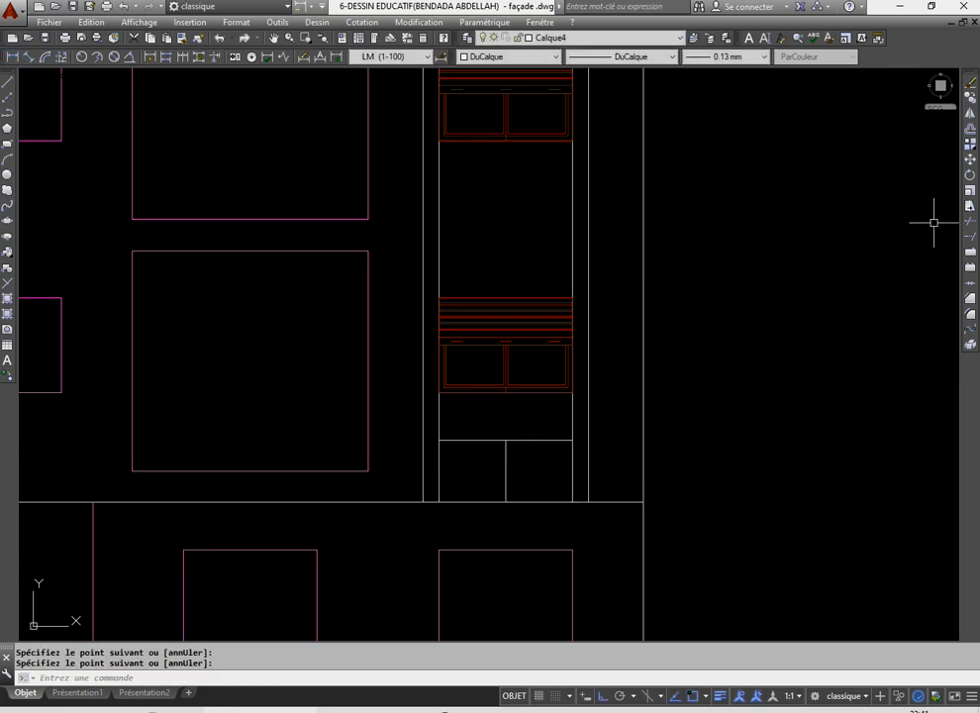
- Offset the vertical line below the lower window by 0.05 to both sides
click(972, 141)
key(Escape)
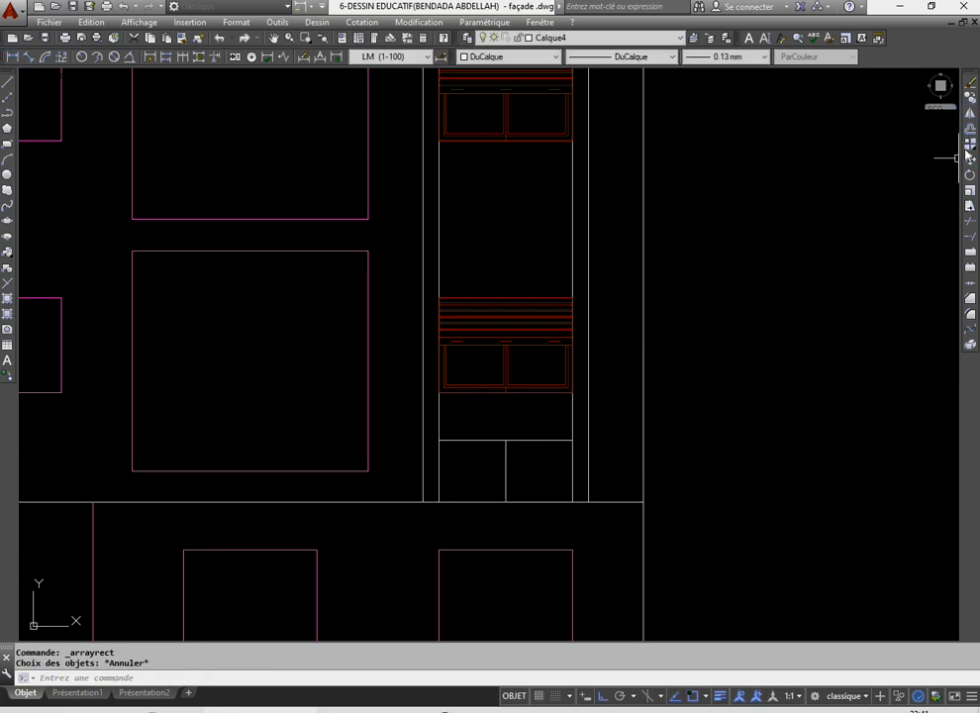
click(970, 130)
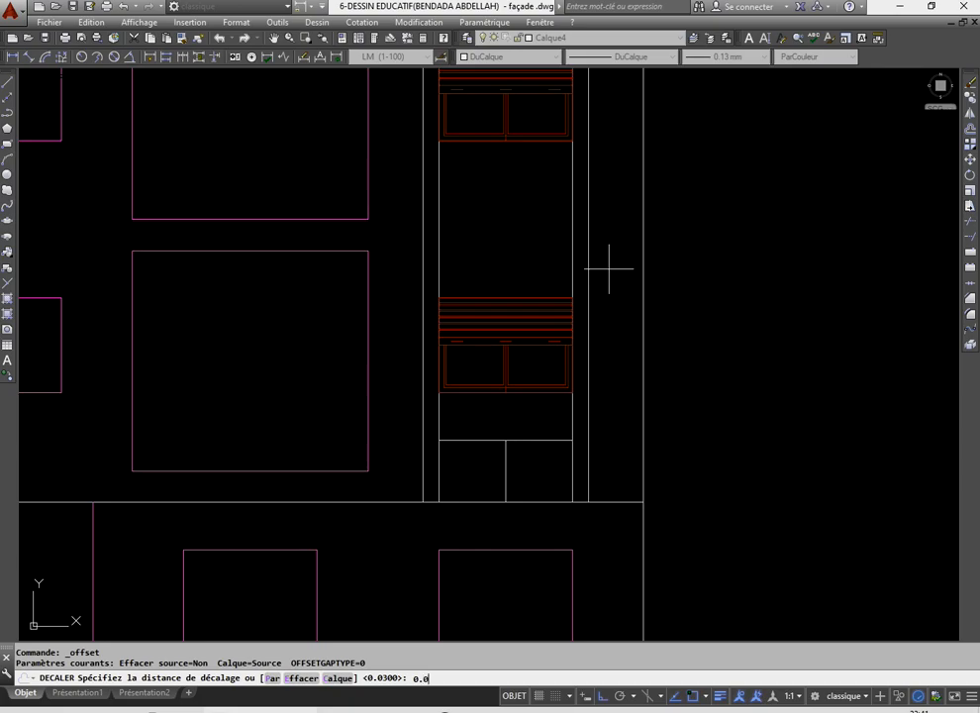
key(Return)
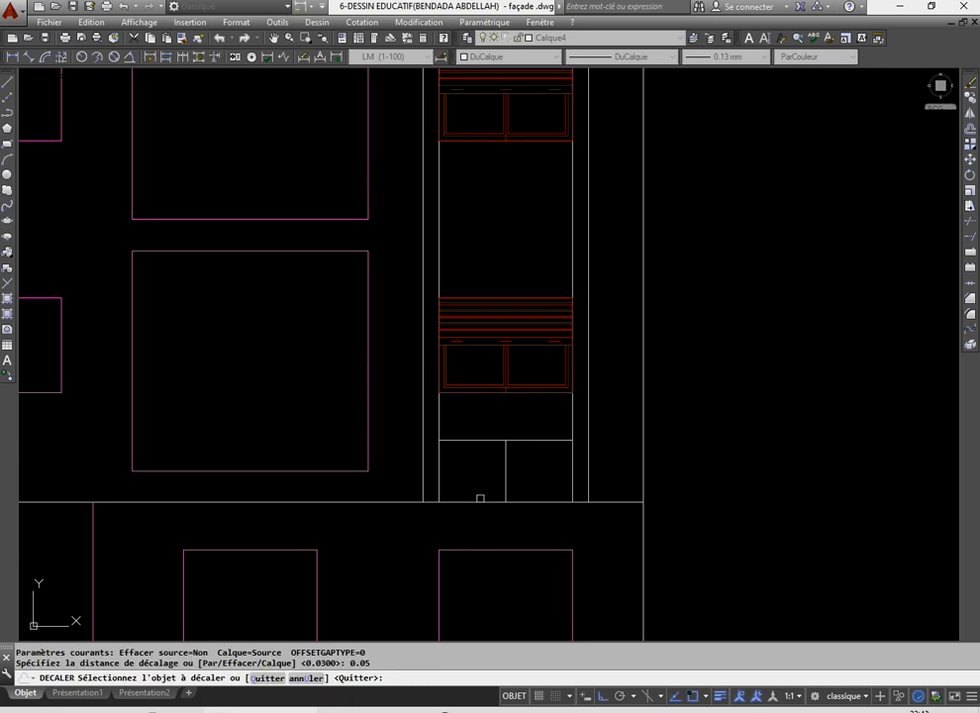
click(505, 471)
click(571, 463)
scroll(512, 487, up, 5)
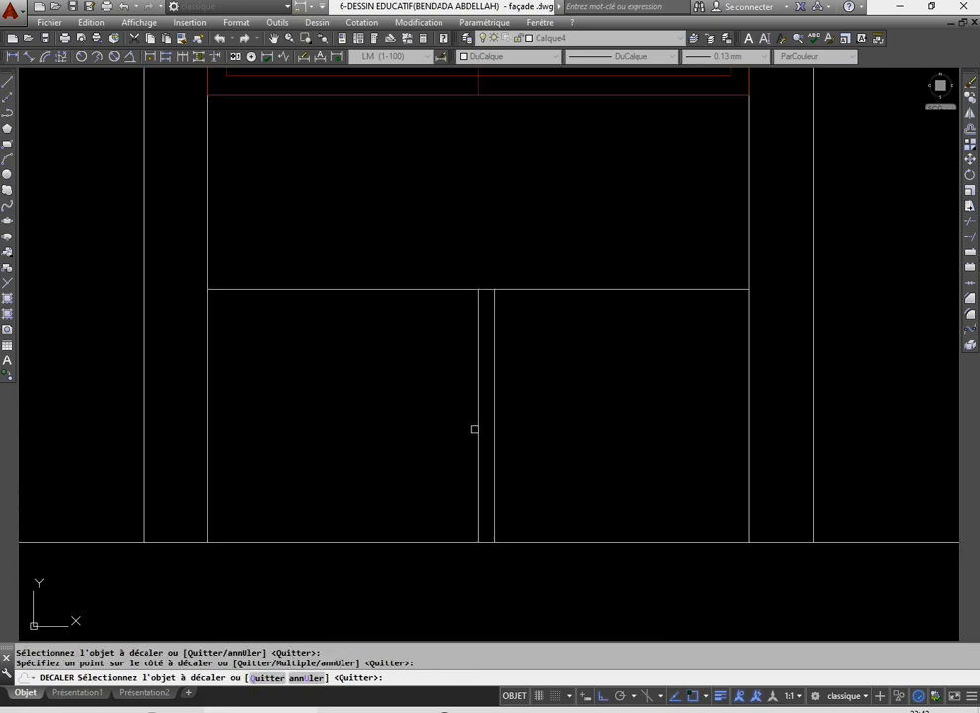
click(477, 418)
click(409, 411)
right_click(381, 372)
click(416, 382)
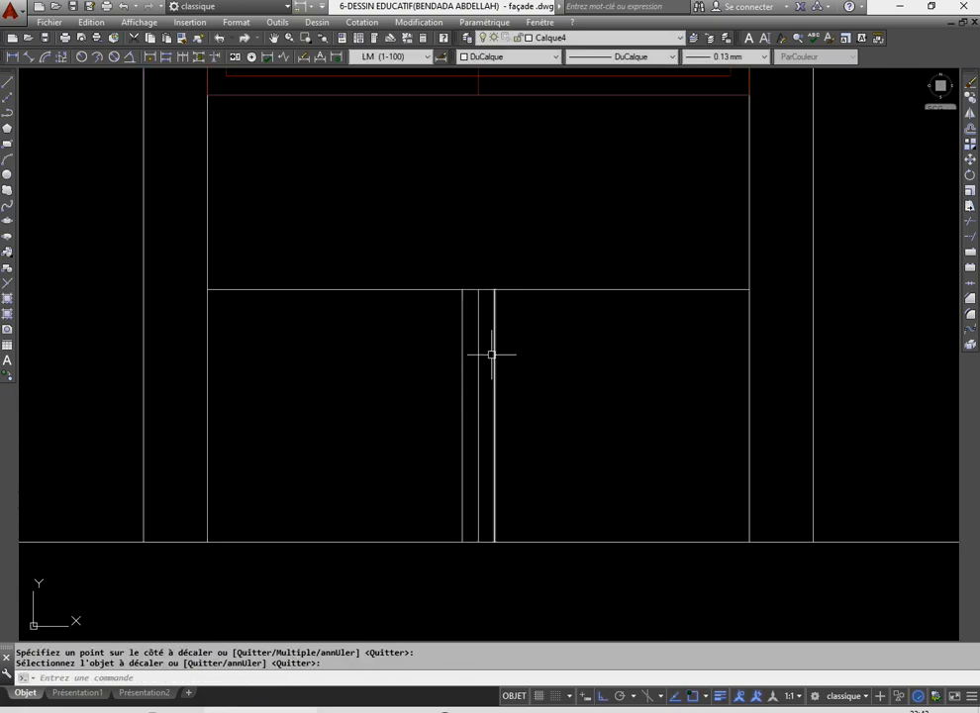
- Delete the original centre line between the two offset vertical lines
click(480, 355)
key(Delete)
scroll(477, 356, down, 4)
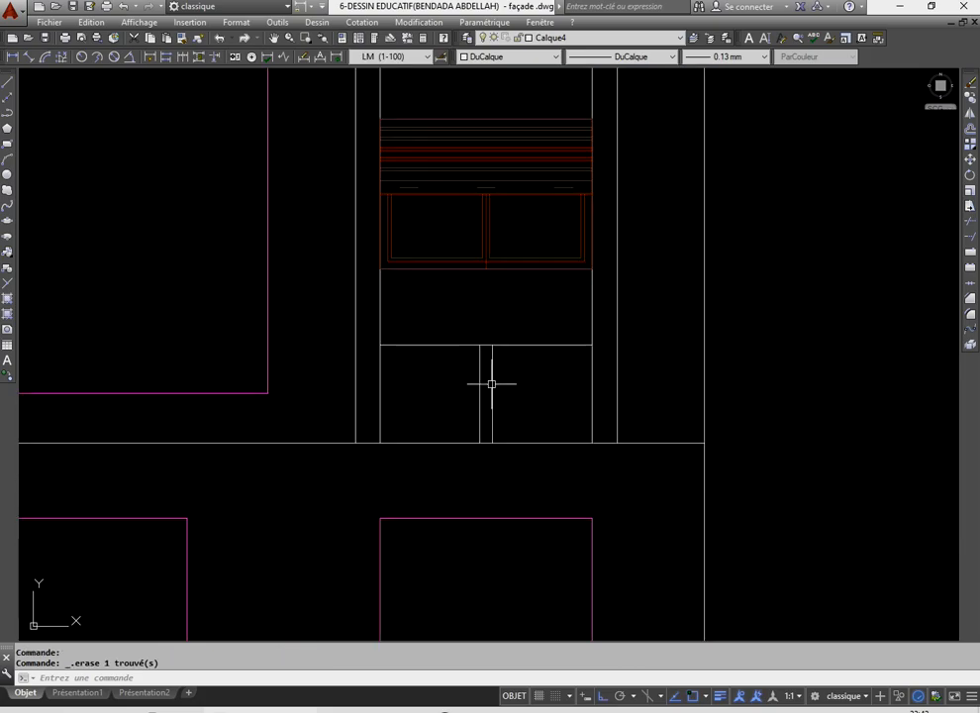
- Trim the lower horizontal line between the two verticals, and trim the inner band lines below it down to the floor line
click(971, 220)
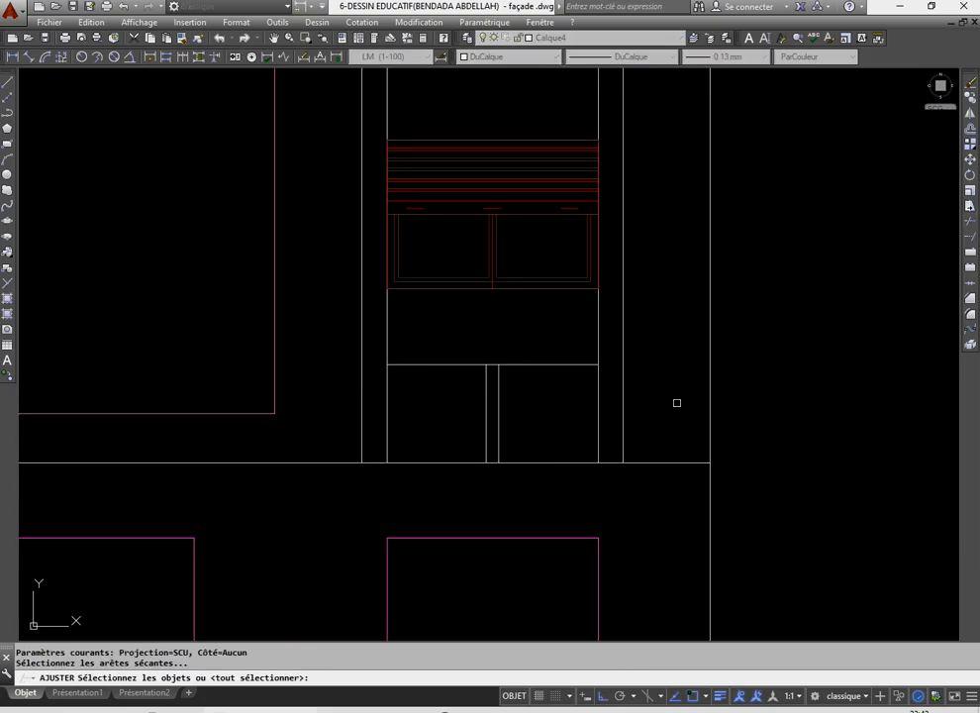
key(Return)
scroll(494, 365, up, 2)
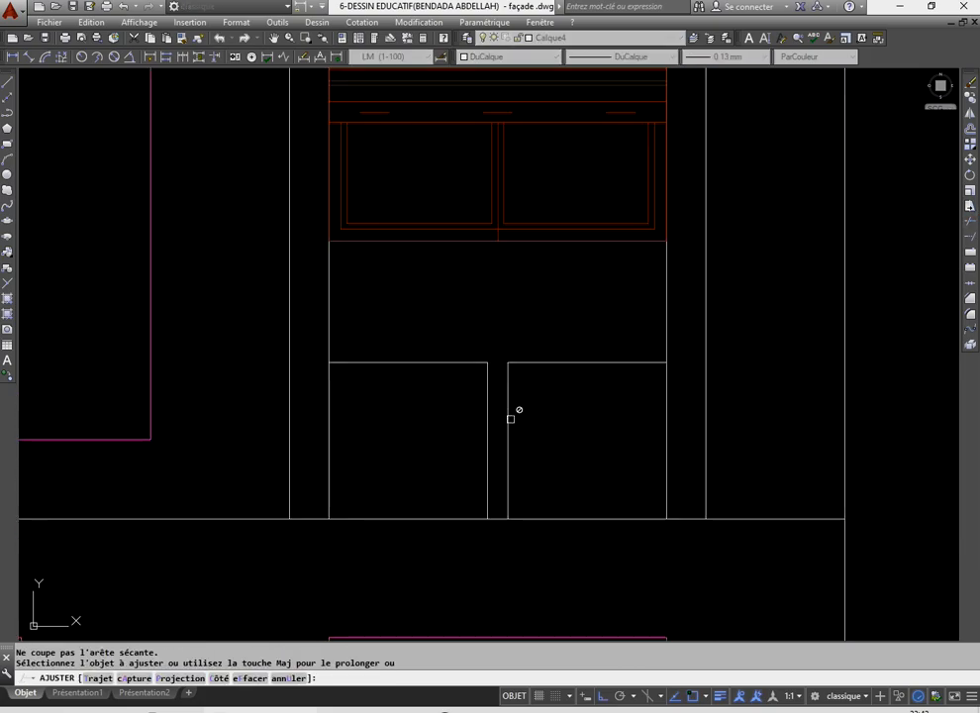
click(682, 446)
click(643, 425)
click(366, 442)
click(323, 413)
right_click(350, 396)
click(376, 405)
- Copy the pair of short vertical lines so that it stands centred on the horizontal line above the upper window
click(552, 438)
click(414, 424)
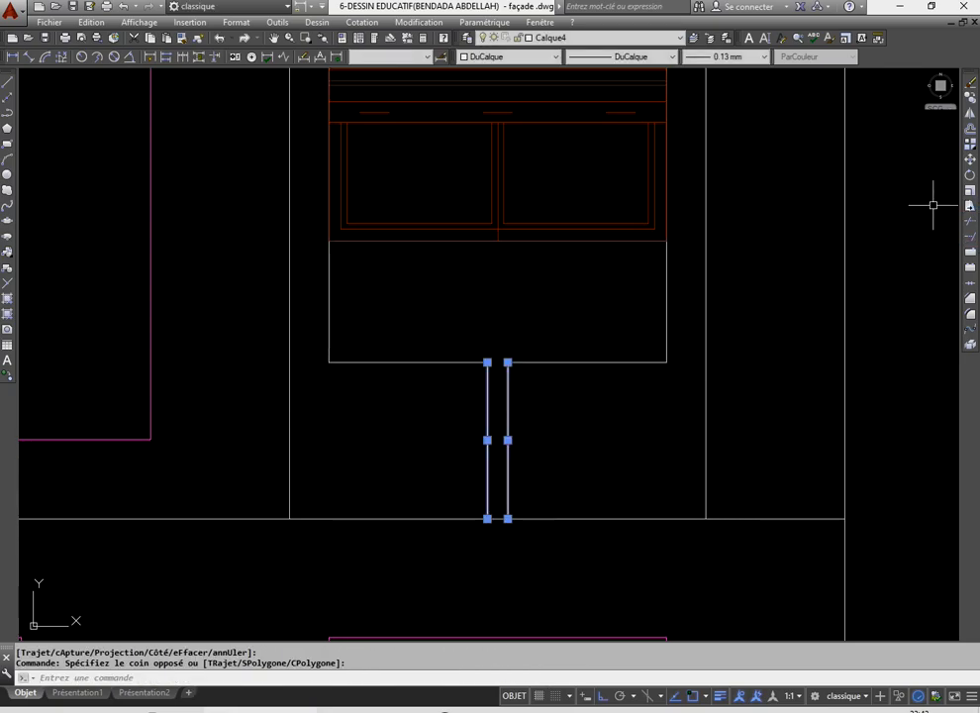
click(970, 97)
click(508, 519)
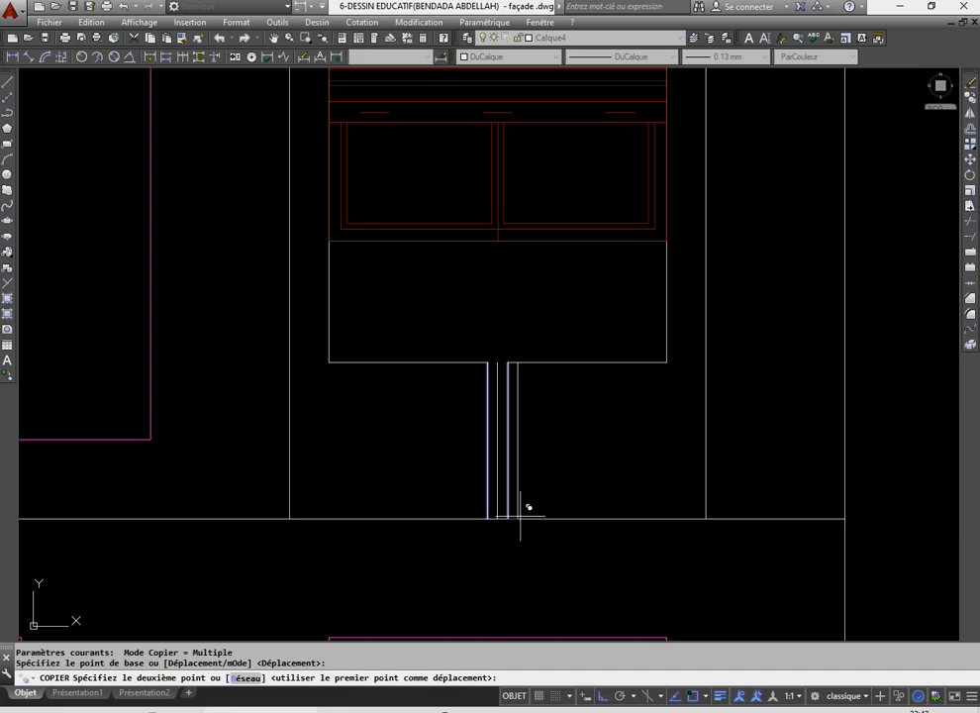
scroll(521, 516, down, 3)
scroll(505, 446, up, 5)
click(582, 526)
right_click(523, 341)
click(538, 350)
scroll(513, 392, up, 2)
scroll(515, 385, down, 6)
scroll(494, 355, up, 2)
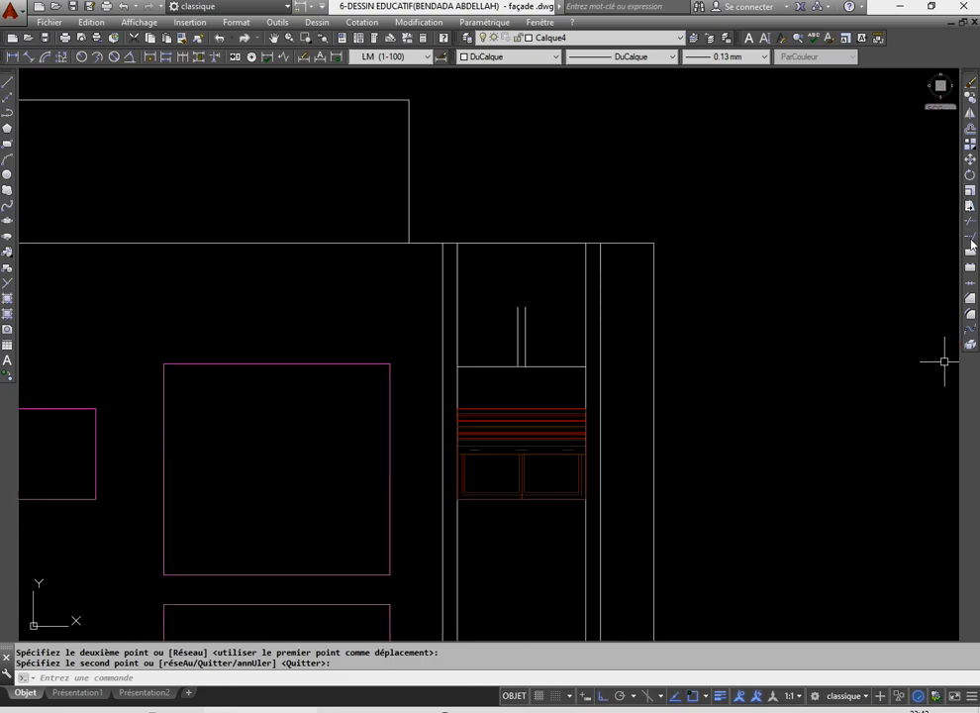
- Trim the upper horizontal line between the copied verticals and remove the inner band lines above it
click(968, 229)
click(508, 385)
scroll(508, 385, up, 3)
click(542, 353)
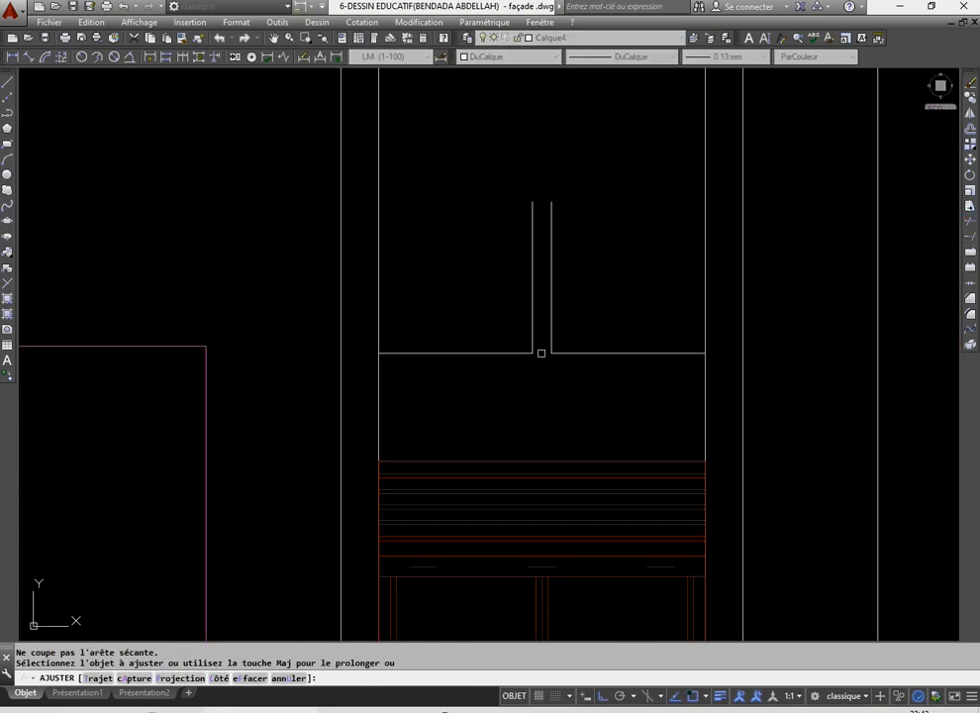
scroll(418, 249, down, 3)
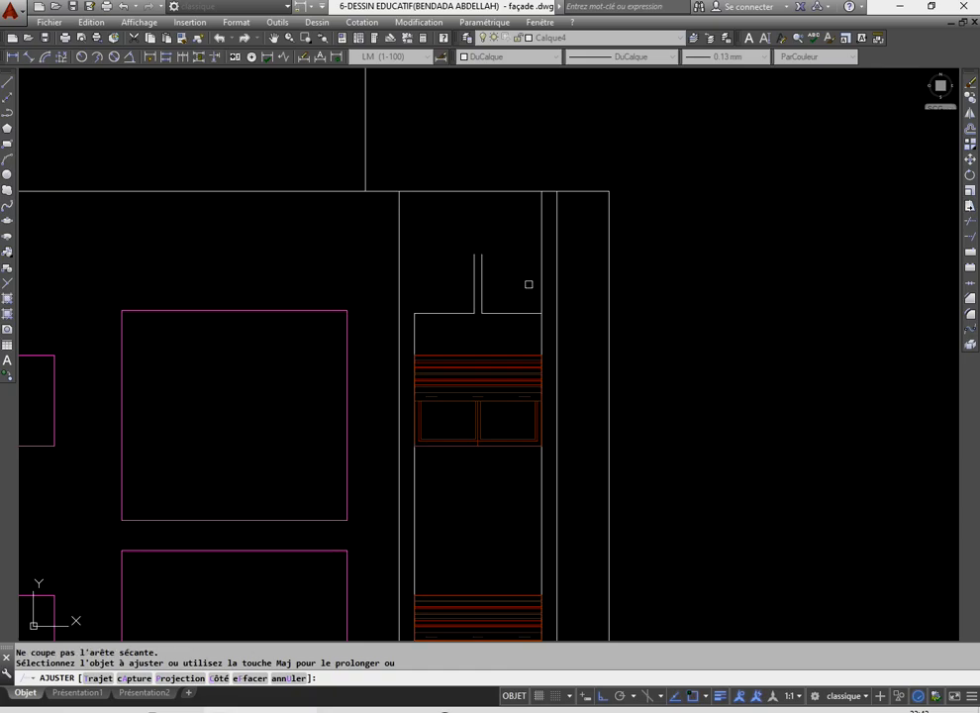
right_click(497, 243)
click(525, 253)
- Save the façade drawing
scroll(525, 254, down, 5)
scroll(580, 257, up, 7)
scroll(485, 234, up, 2)
scroll(465, 238, down, 2)
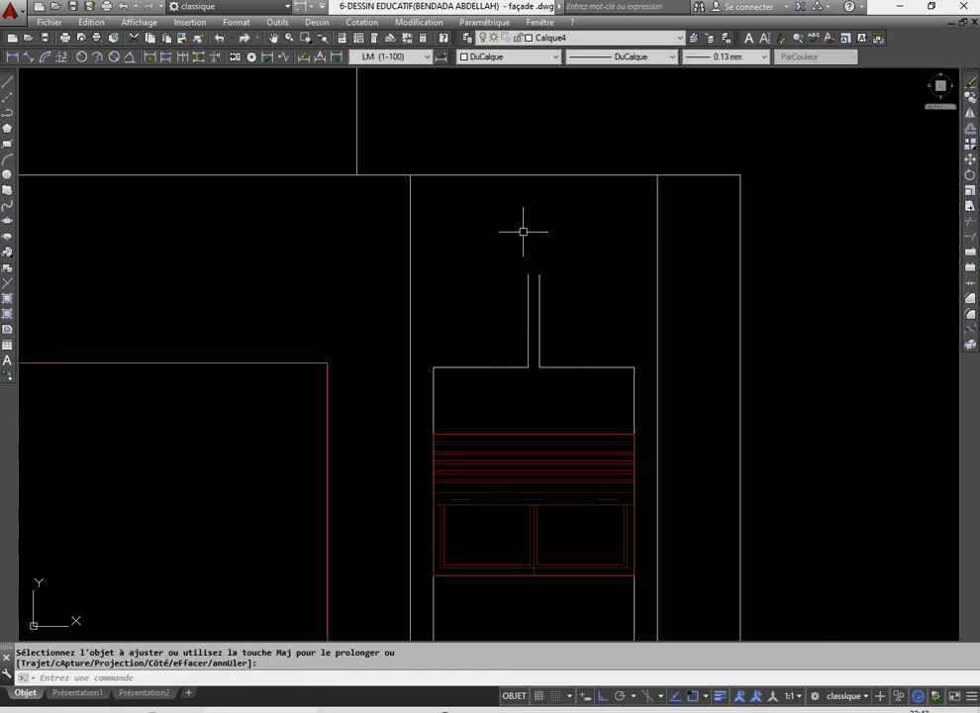
scroll(481, 210, down, 2)
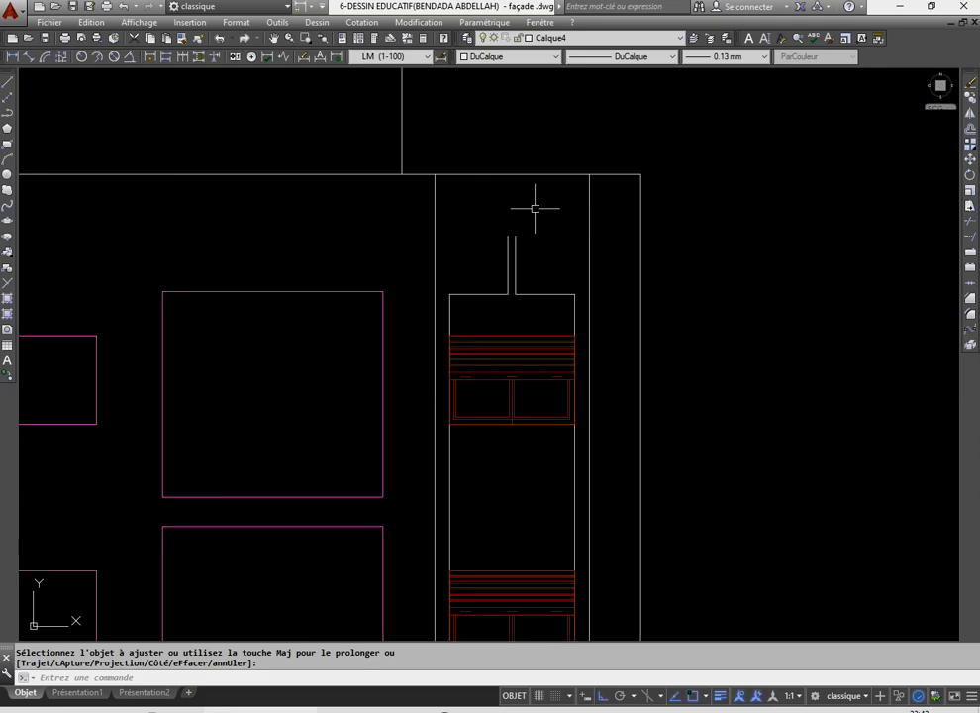
middle_drag(518, 206, 527, 214)
scroll(521, 212, up, 2)
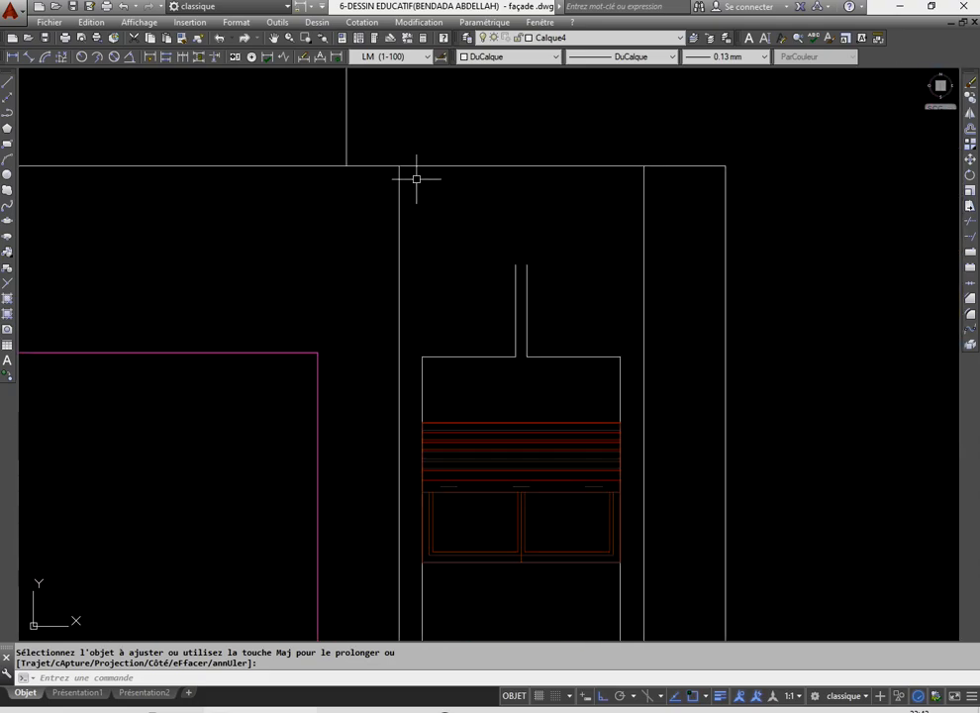
scroll(572, 196, down, 6)
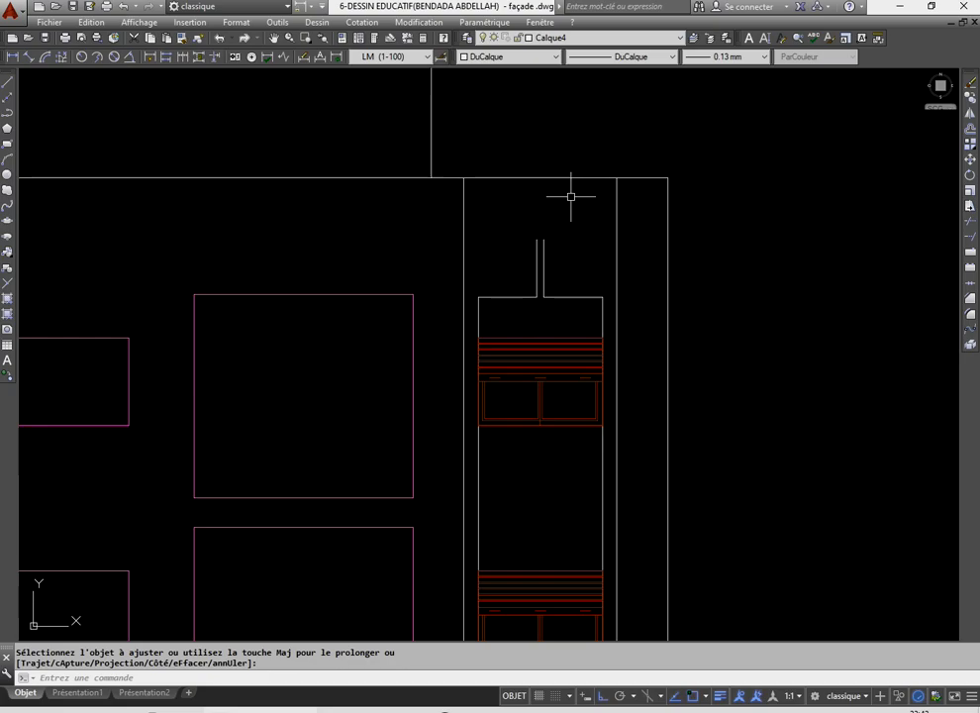
scroll(517, 328, up, 2)
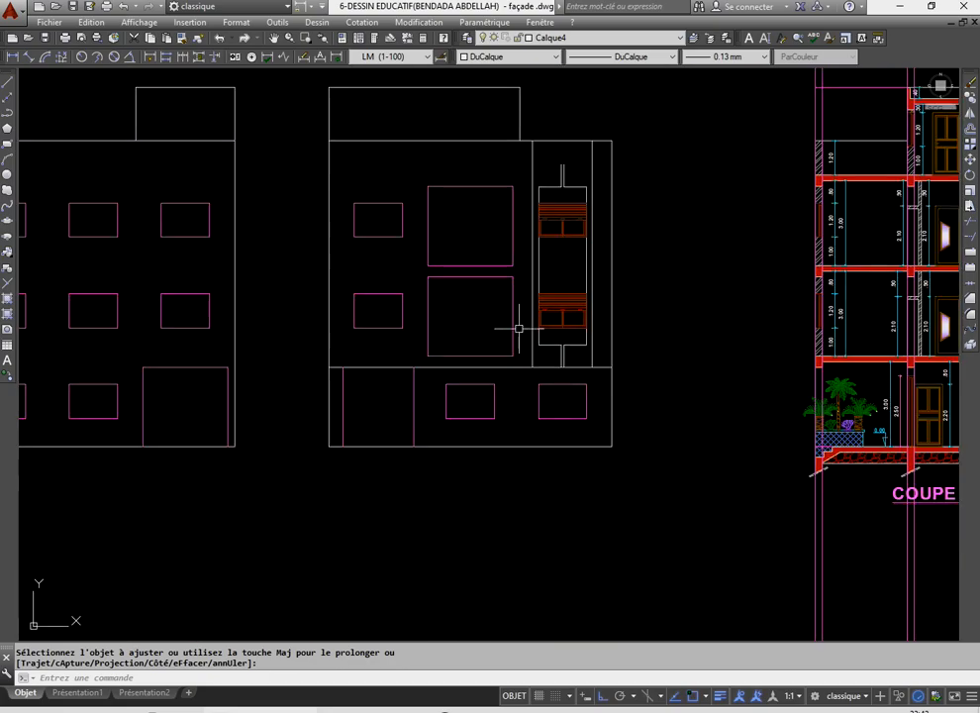
click(72, 8)
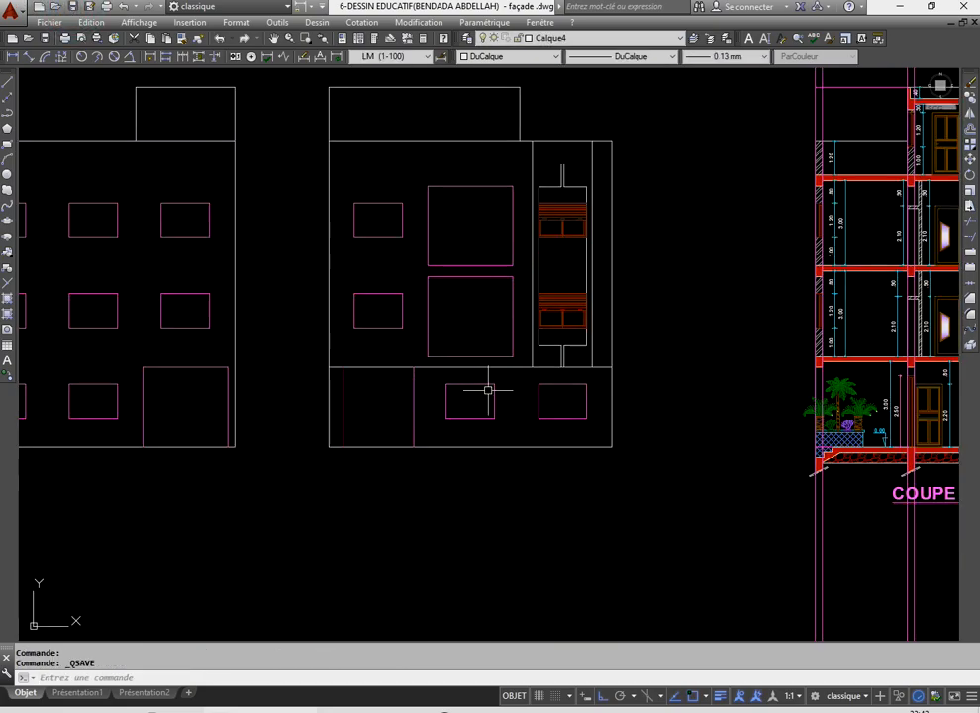
- Offset the bottom edge of the upper large opening upward by 1
scroll(455, 241, up, 2)
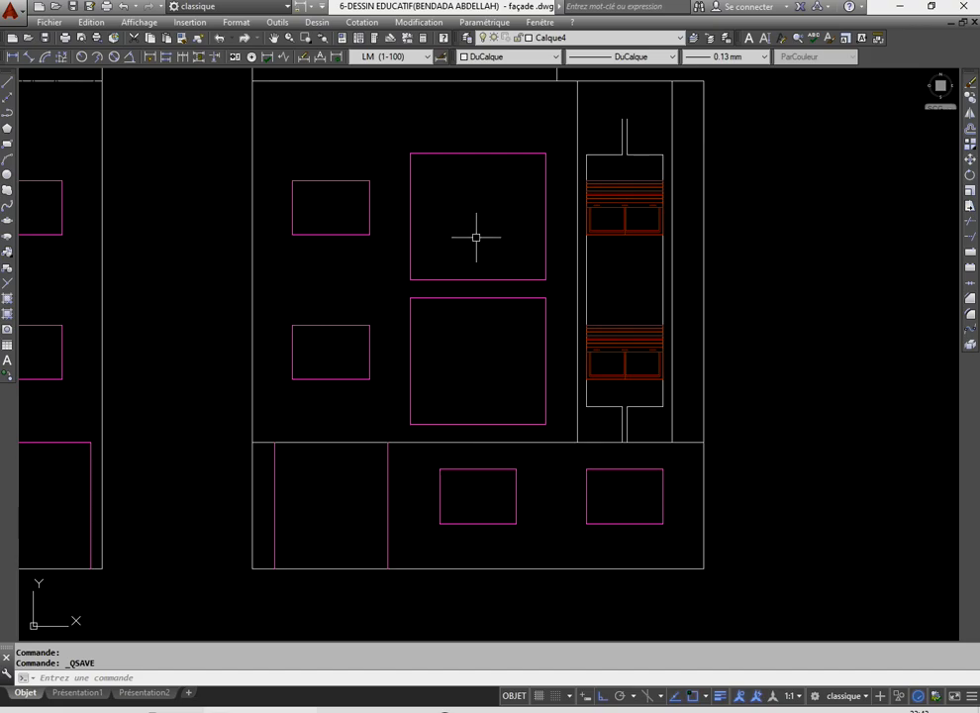
click(970, 128)
text(1)
key(Return)
click(521, 280)
click(476, 251)
right_click(473, 248)
click(488, 270)
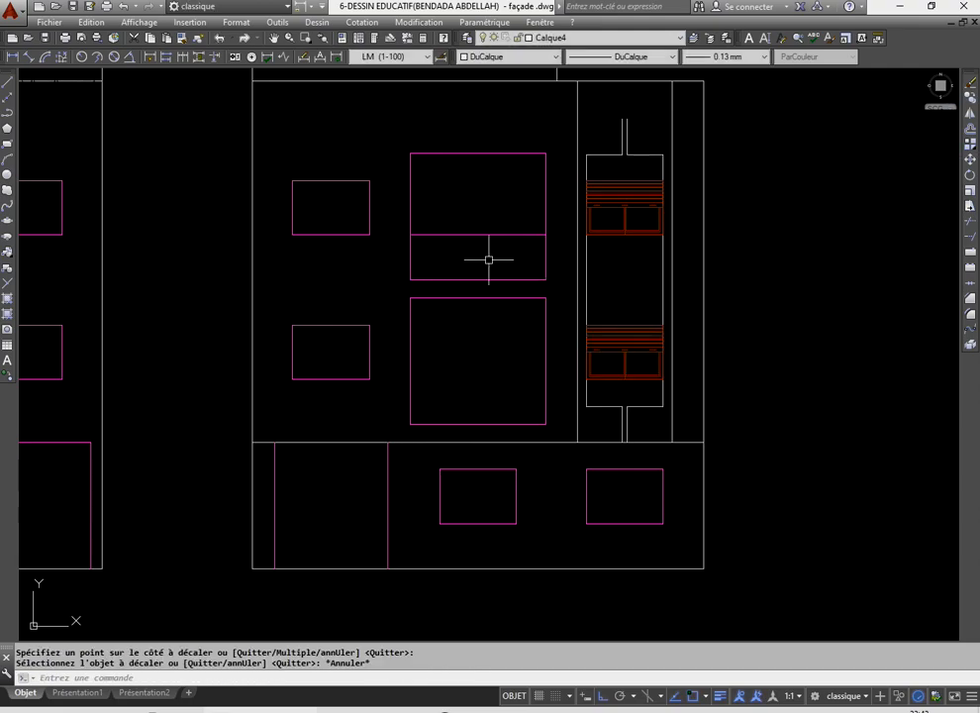
- Check the living room's balcony door and window layout on the first and second floor plan
scroll(478, 253, down, 2)
scroll(478, 253, up, 2)
scroll(481, 255, down, 8)
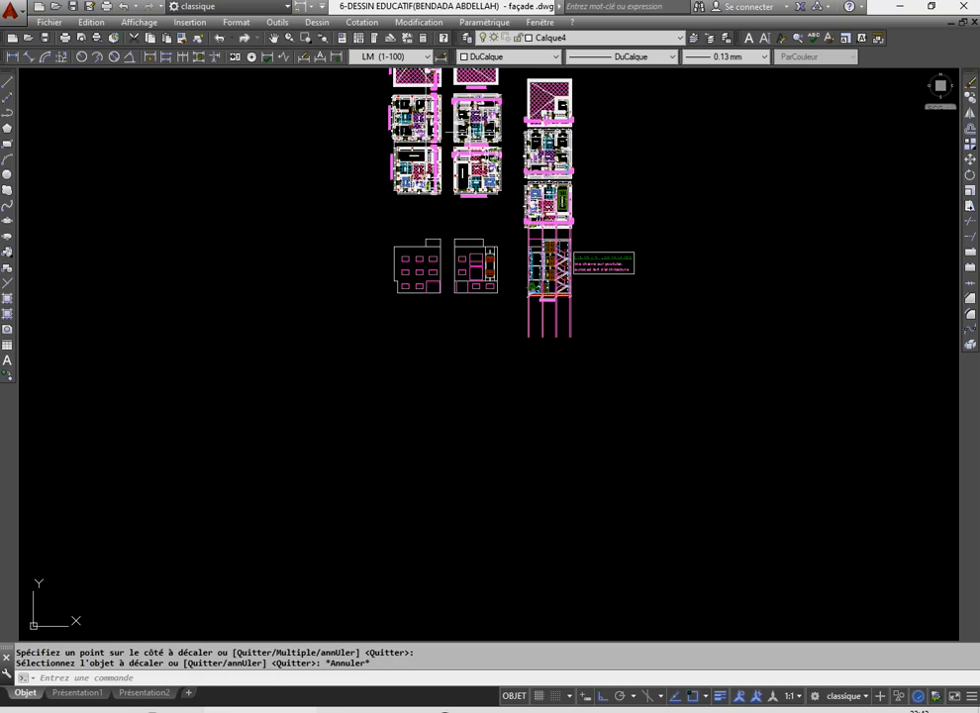
scroll(498, 266, up, 8)
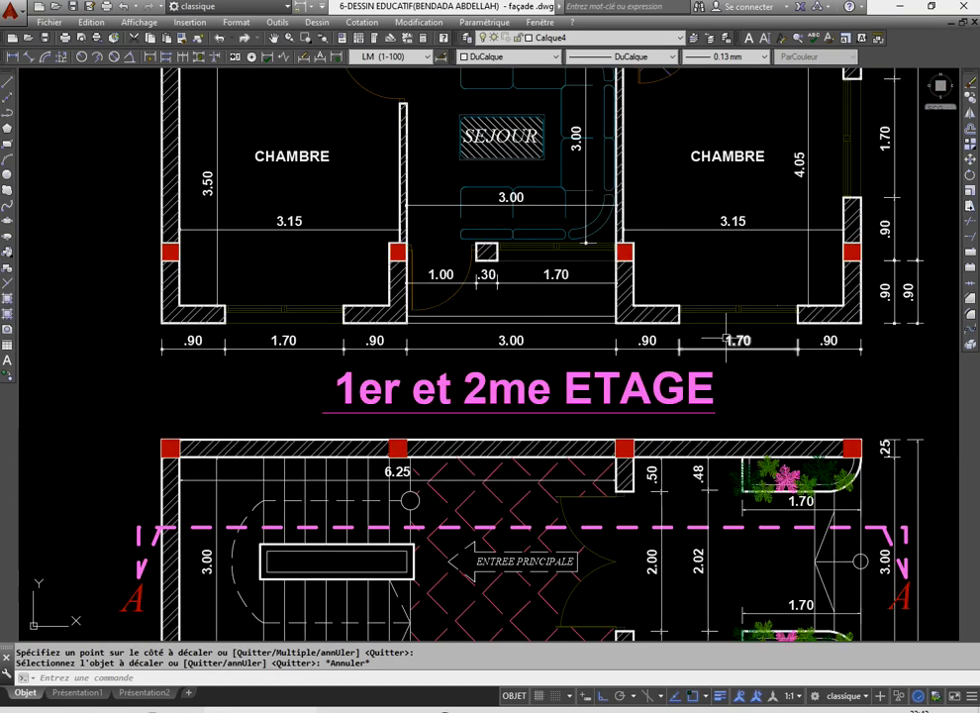
scroll(427, 276, down, 7)
scroll(462, 389, up, 4)
scroll(453, 403, up, 5)
- Copy the upper window block into the upper large opening, its lower right corner at the offset line's right end
key(Escape)
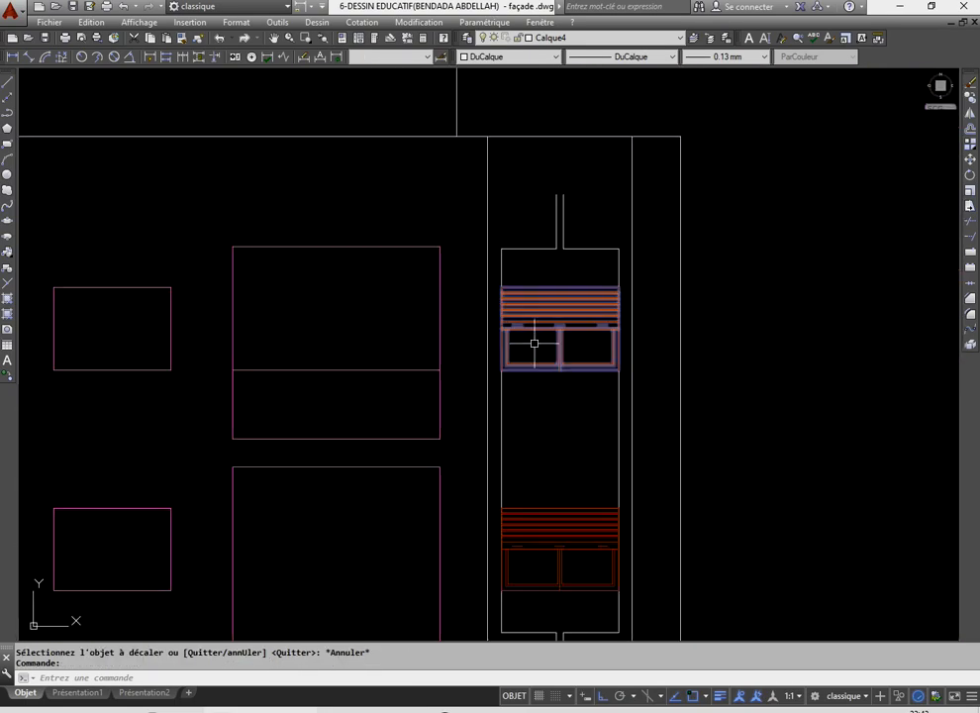
click(970, 106)
scroll(582, 427, up, 2)
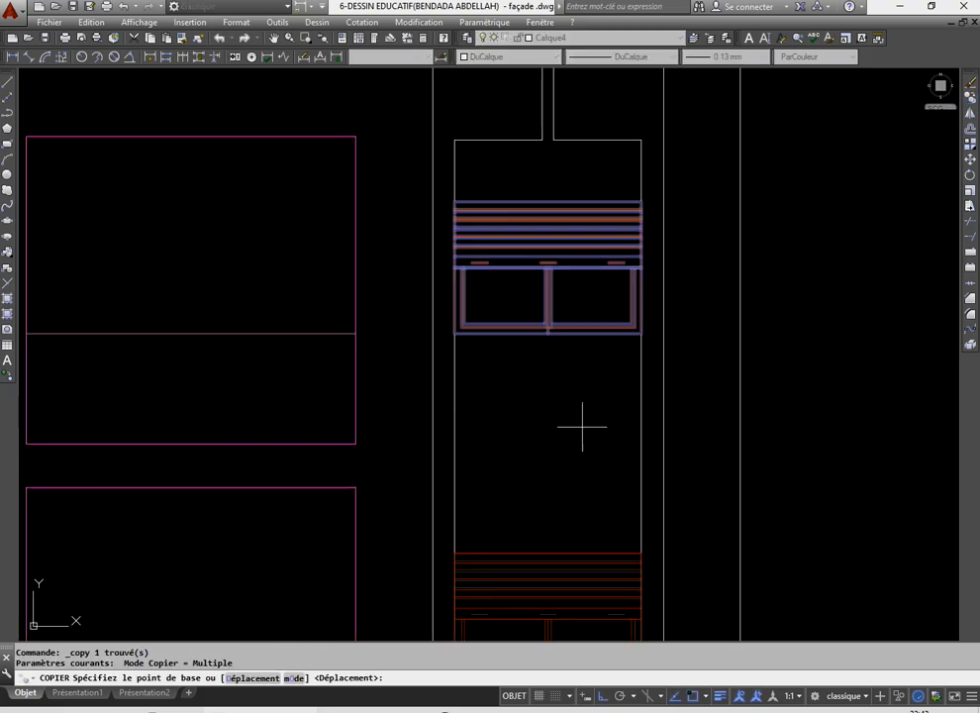
scroll(582, 427, up, 2)
click(676, 278)
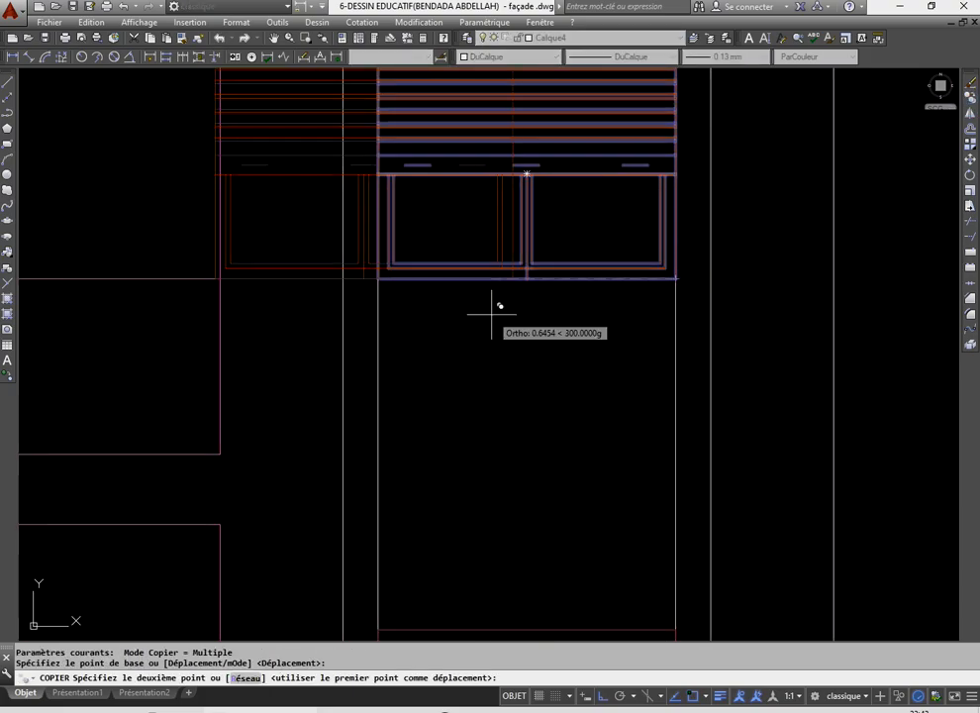
click(220, 279)
key(Escape)
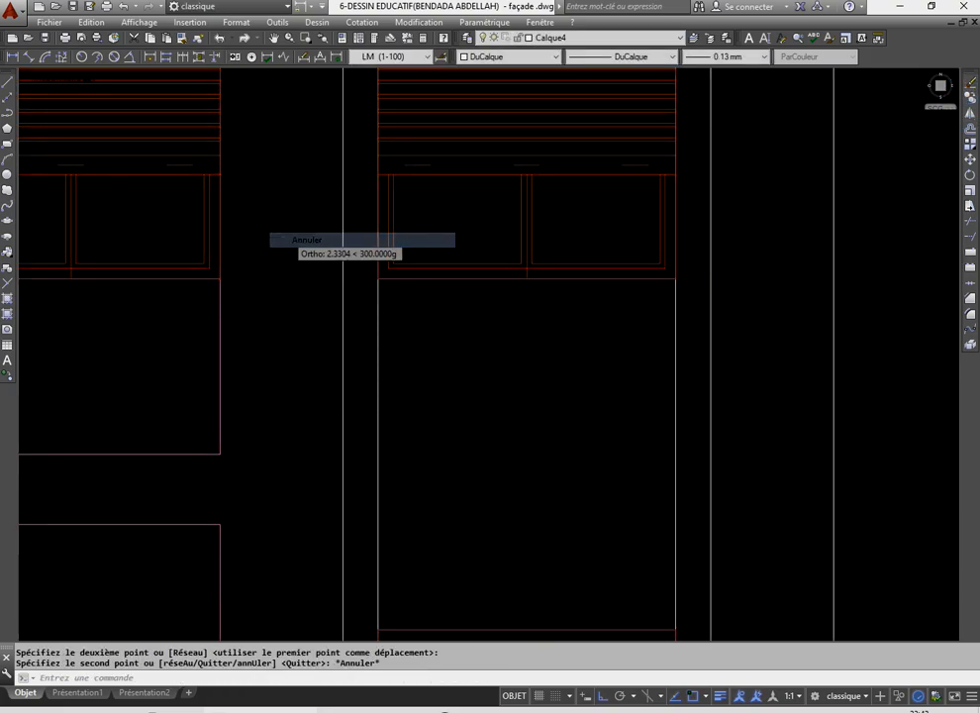
- Copy the panelled door block from section AA to the lower left corner of the upper large opening
scroll(292, 239, down, 10)
scroll(511, 312, up, 5)
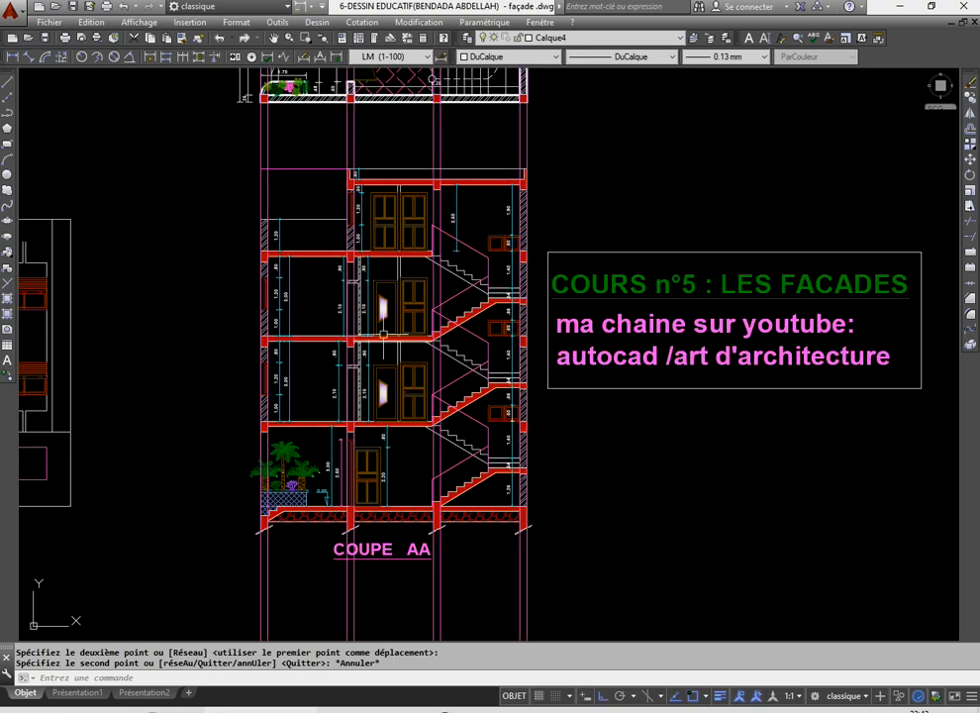
scroll(407, 302, up, 5)
click(409, 313)
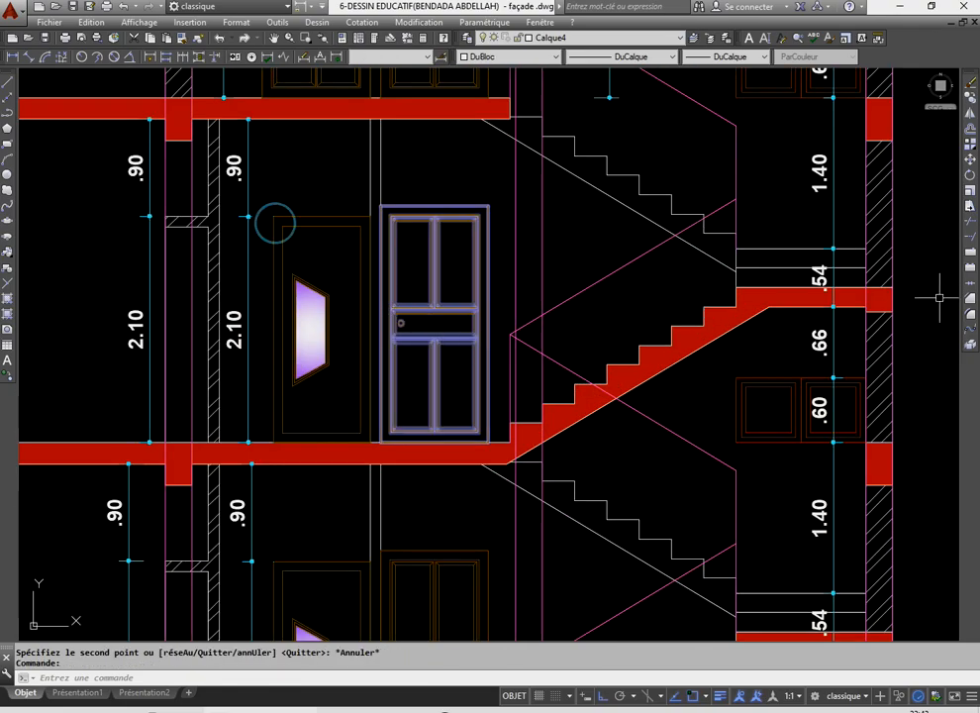
click(969, 98)
scroll(416, 459, up, 4)
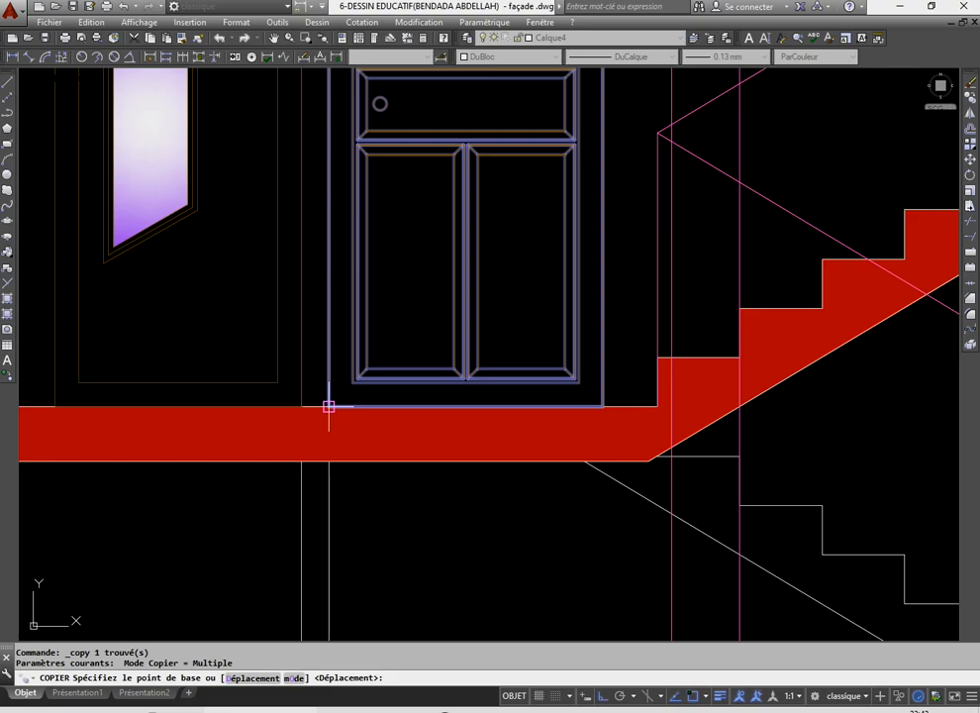
click(329, 406)
scroll(566, 343, down, 8)
scroll(459, 323, up, 6)
scroll(628, 281, up, 6)
click(594, 276)
right_click(542, 257)
click(554, 259)
scroll(554, 258, down, 4)
scroll(564, 278, up, 5)
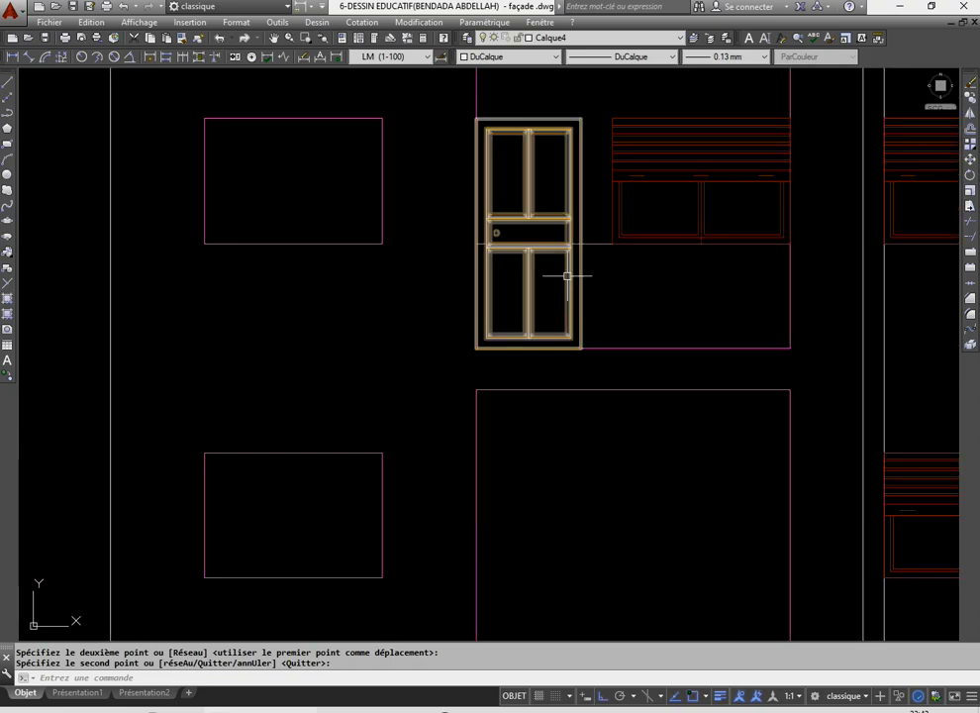
- Explode the copied panelled door block and trim its right-hand frame and panel lines at the horizontal offset line
click(567, 277)
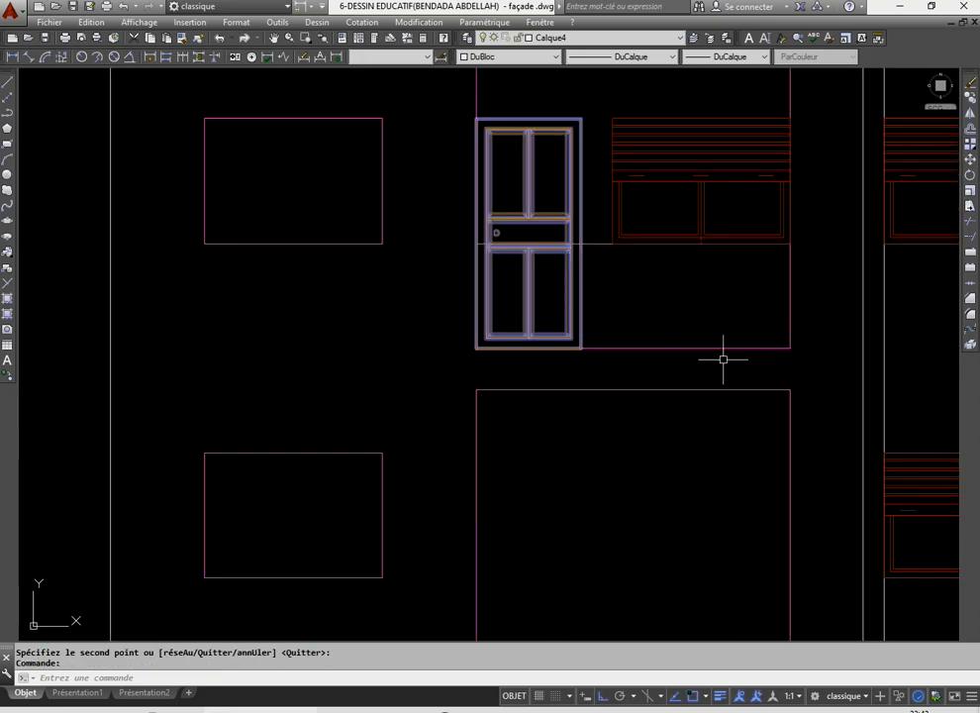
key(Escape)
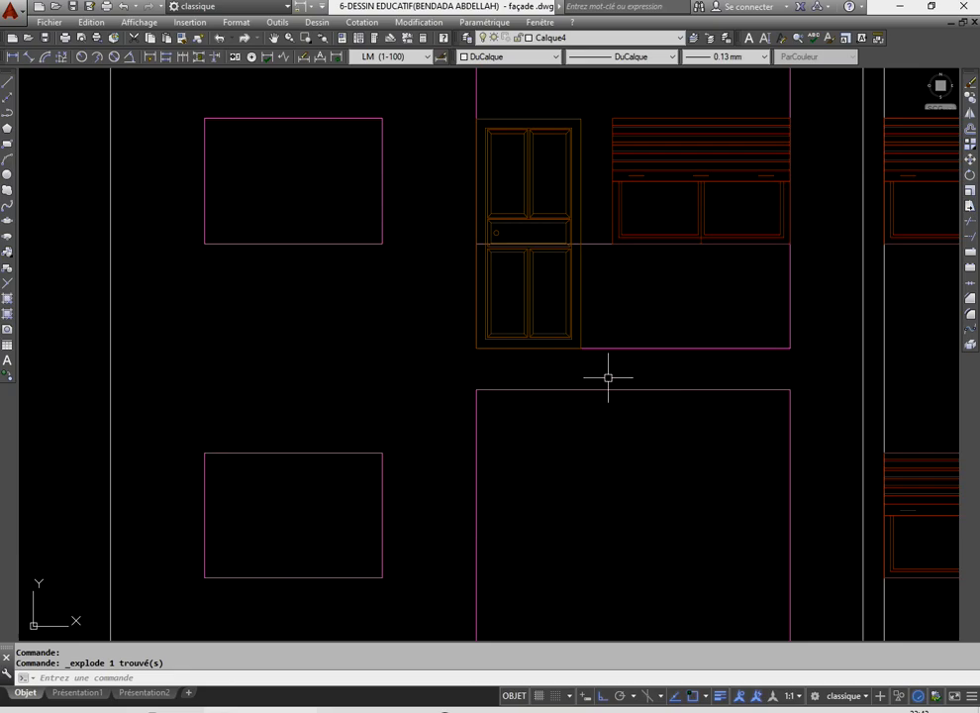
scroll(594, 297, up, 2)
click(970, 225)
key(Return)
click(536, 225)
scroll(538, 285, down, 3)
scroll(524, 230, up, 2)
scroll(539, 322, up, 2)
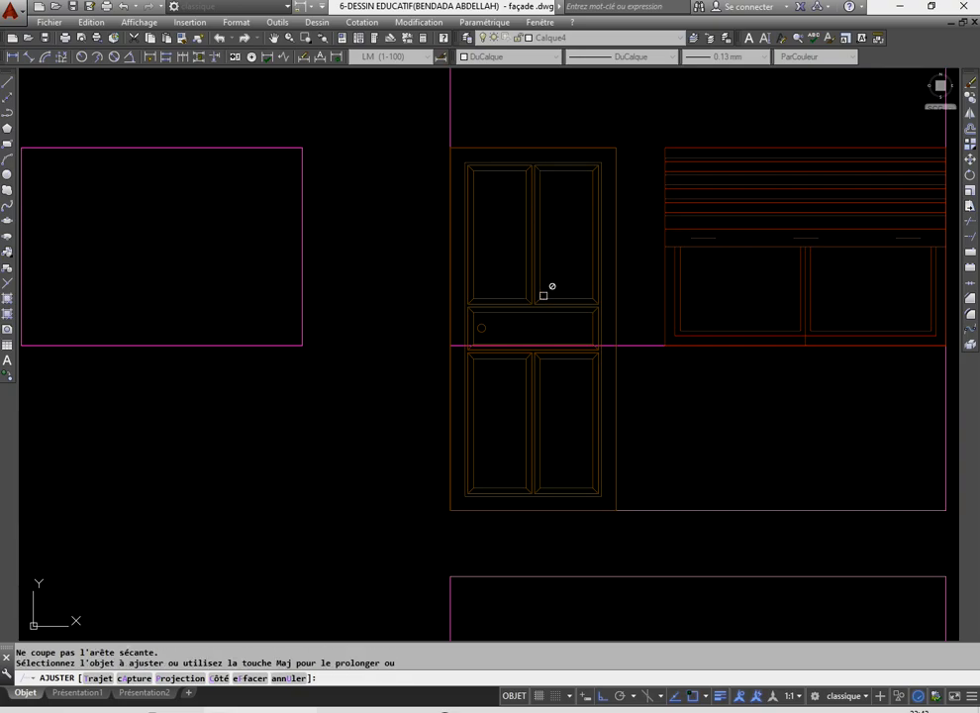
scroll(642, 372, up, 2)
click(639, 377)
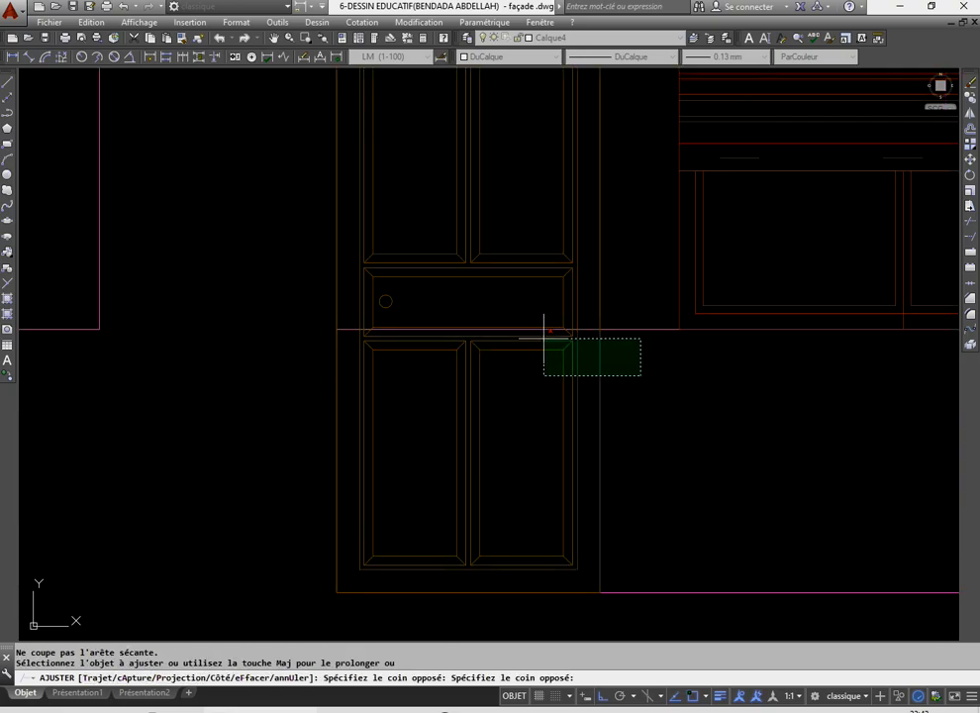
click(544, 335)
- Trim the door's left-hand frame and panel lines below the horizontal offset line
scroll(418, 344, up, 8)
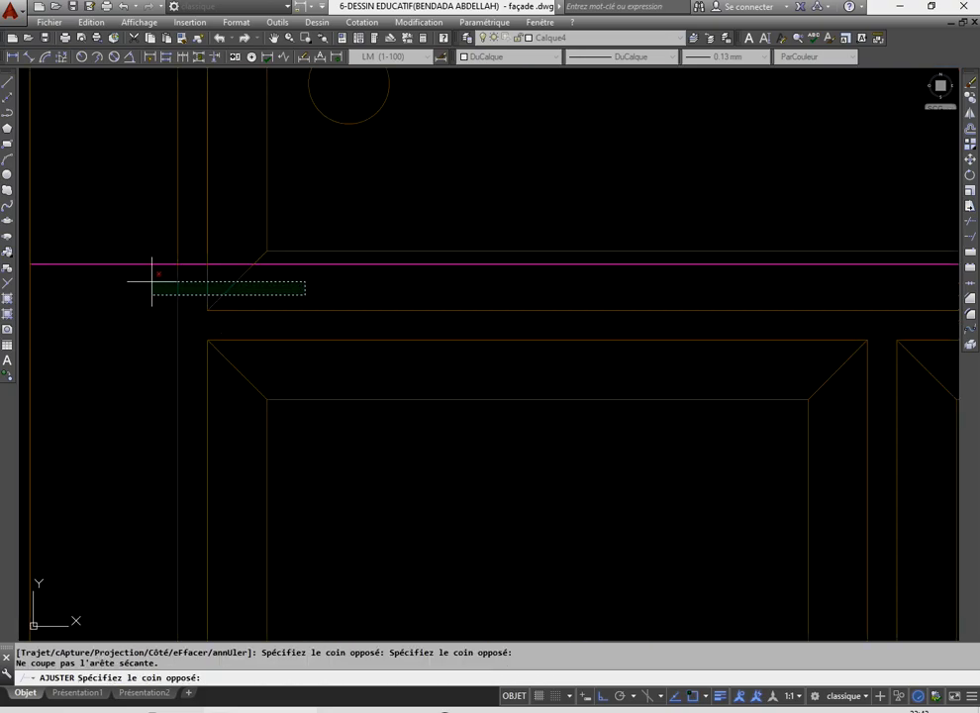
click(151, 282)
right_click(253, 295)
click(323, 302)
scroll(298, 292, down, 5)
- Erase the door's two lower panels and the remaining door lines below the offset line
click(279, 284)
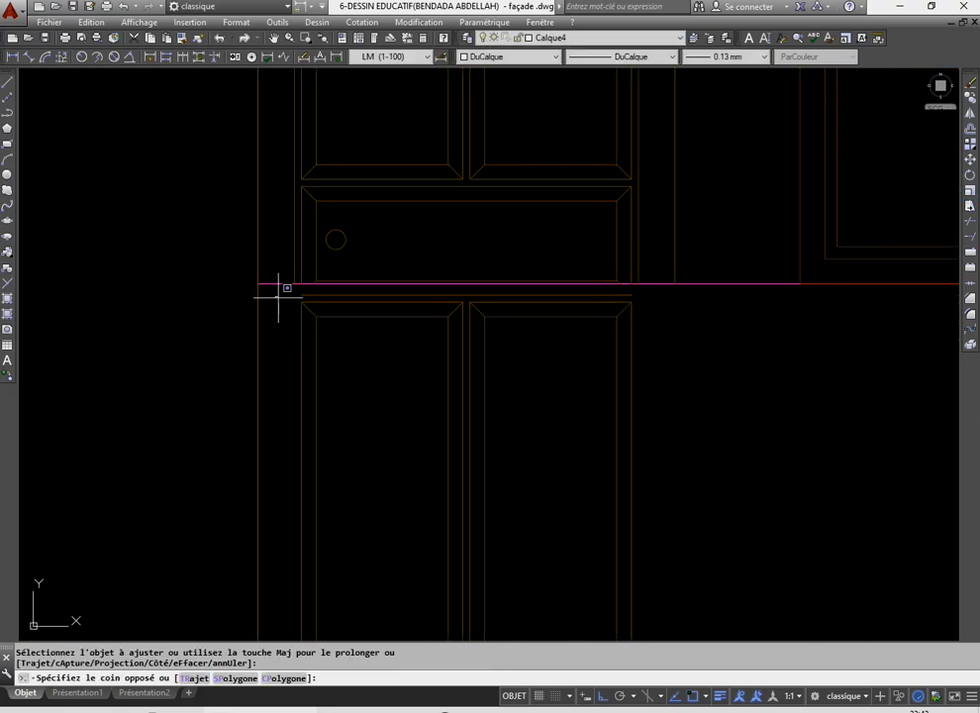
scroll(336, 342, down, 2)
click(557, 573)
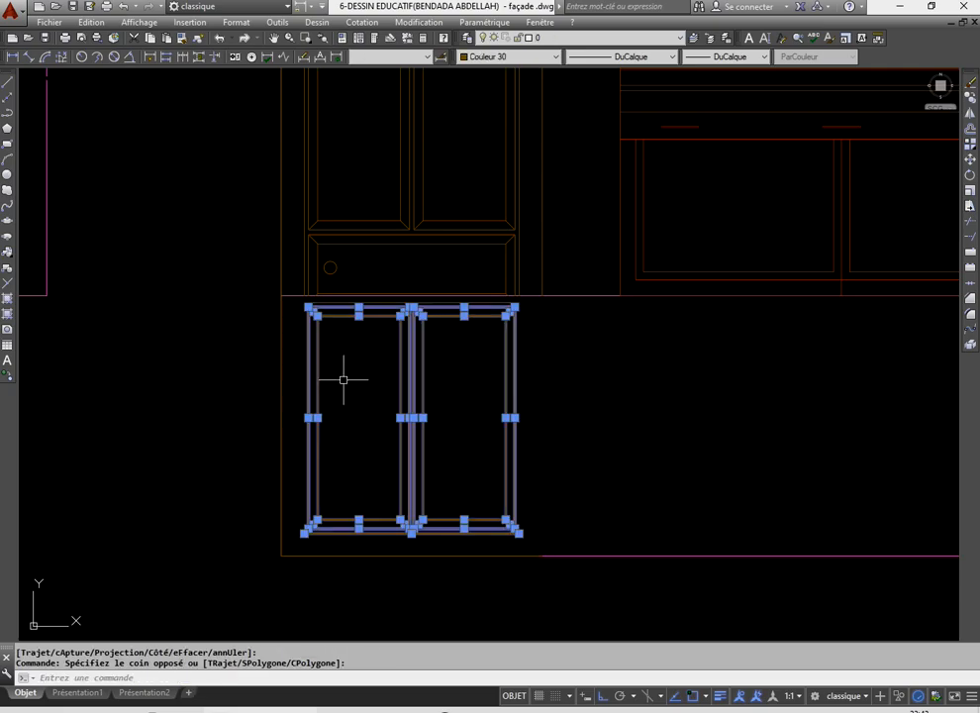
click(302, 297)
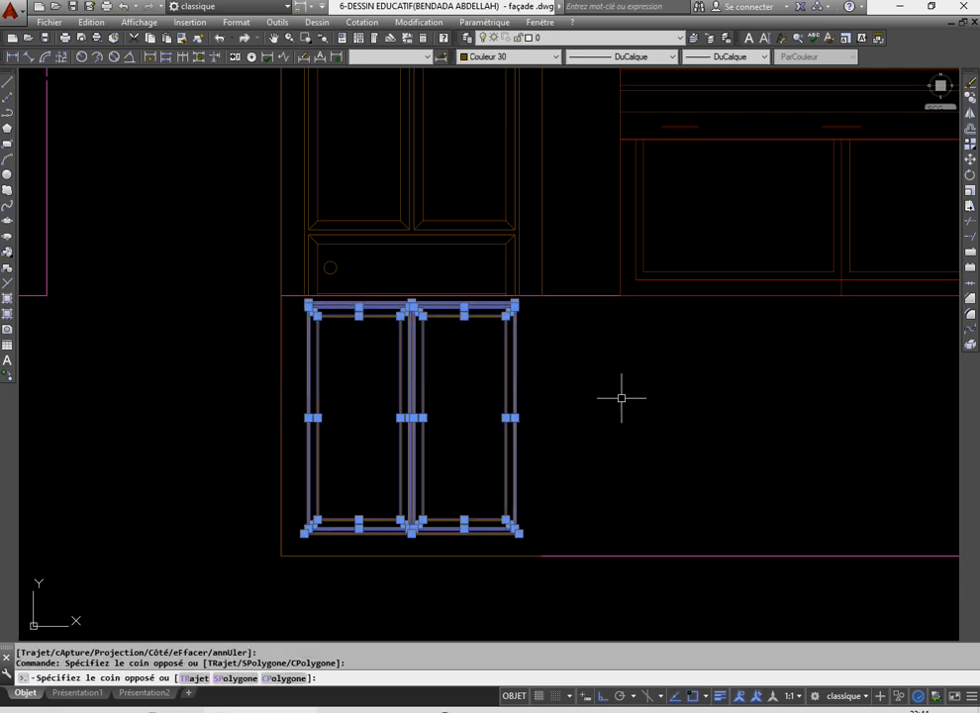
click(623, 396)
key(Delete)
scroll(594, 400, down, 4)
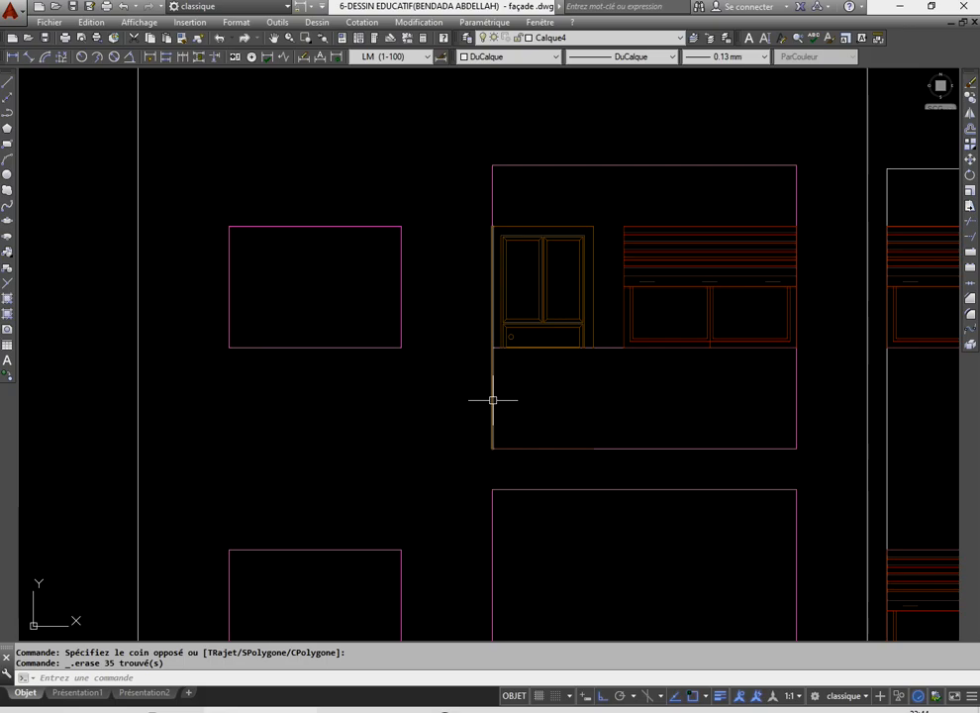
- Shorten the door's left outer frame edge so its lower end sits on the offset line
click(492, 420)
click(492, 449)
click(492, 347)
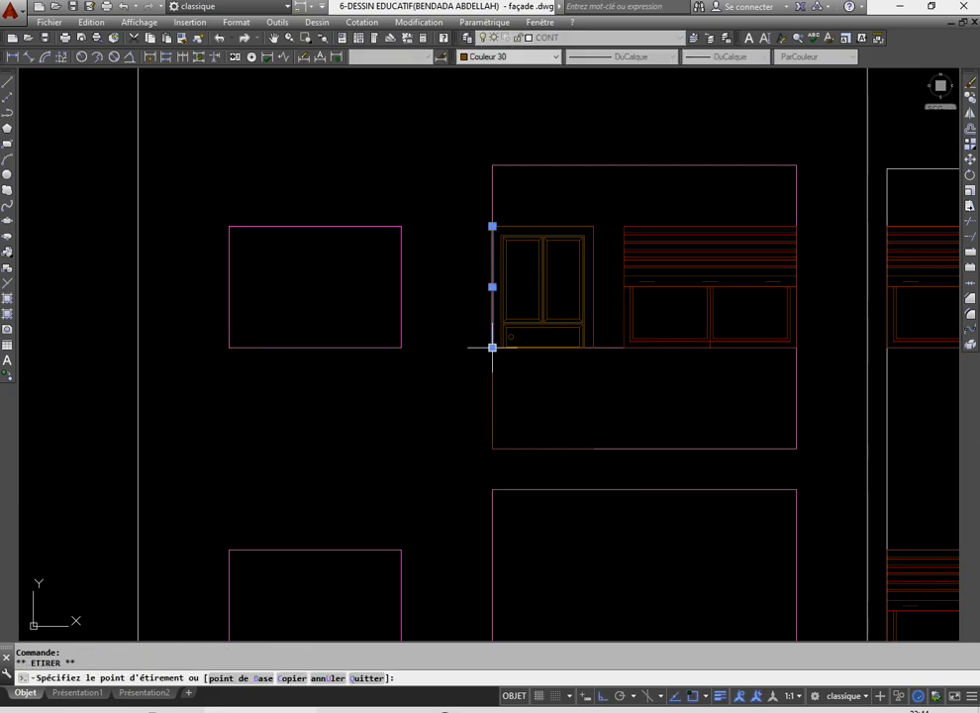
key(Escape)
- Erase the leftover door frame lines along the left and bottom edges of the upper large opening
click(492, 436)
key(Delete)
click(457, 434)
click(630, 461)
key(Delete)
scroll(630, 461, down, 3)
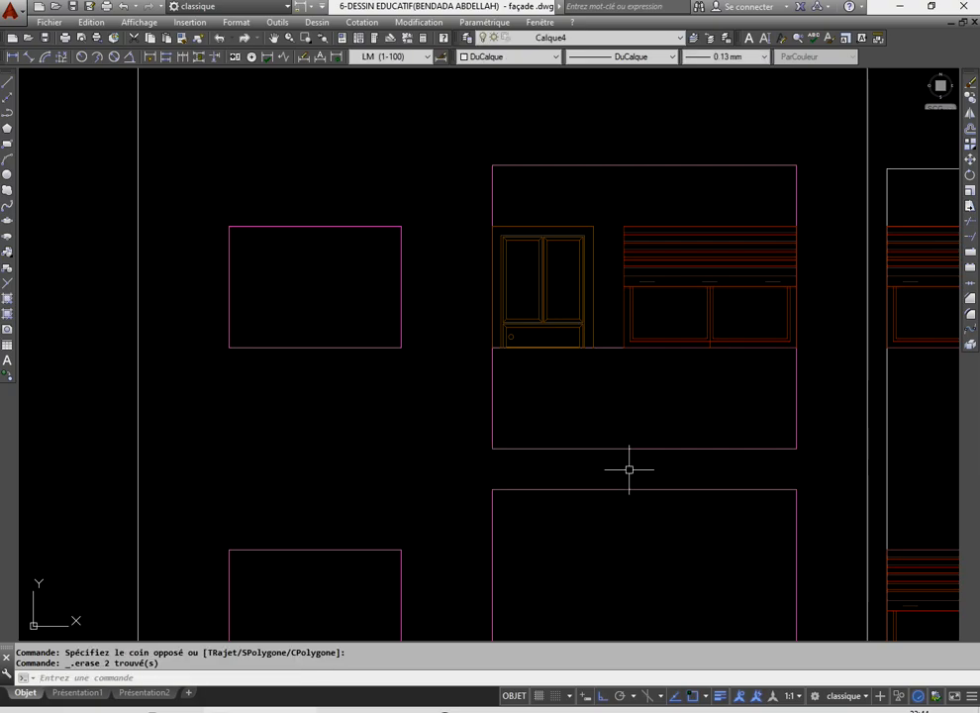
scroll(482, 434, up, 4)
scroll(414, 372, down, 4)
scroll(417, 370, up, 4)
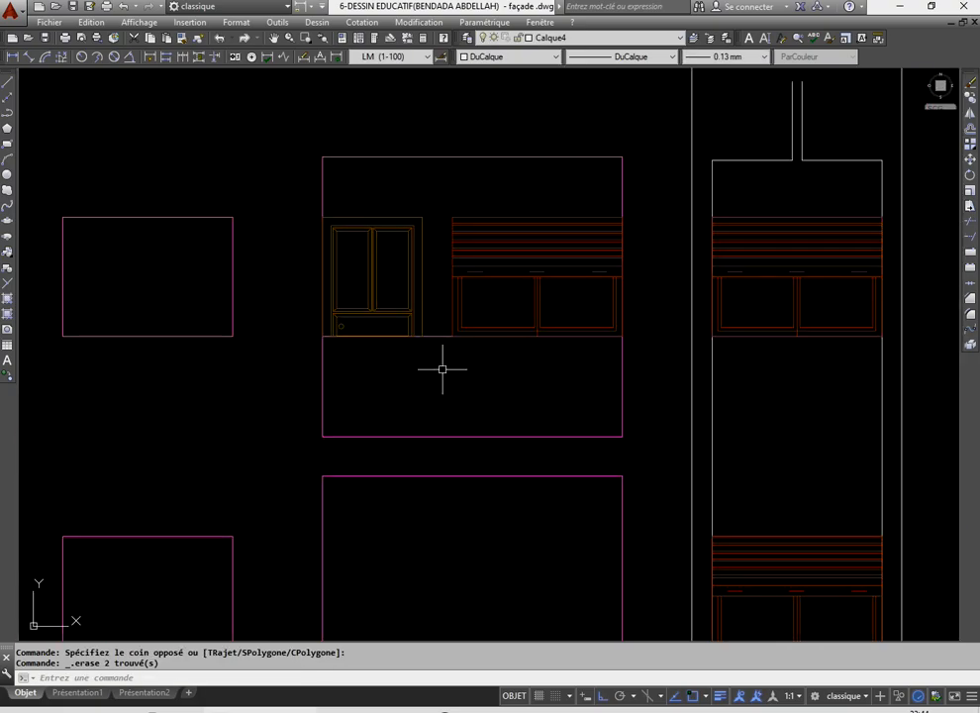
scroll(385, 387, down, 4)
scroll(386, 384, up, 4)
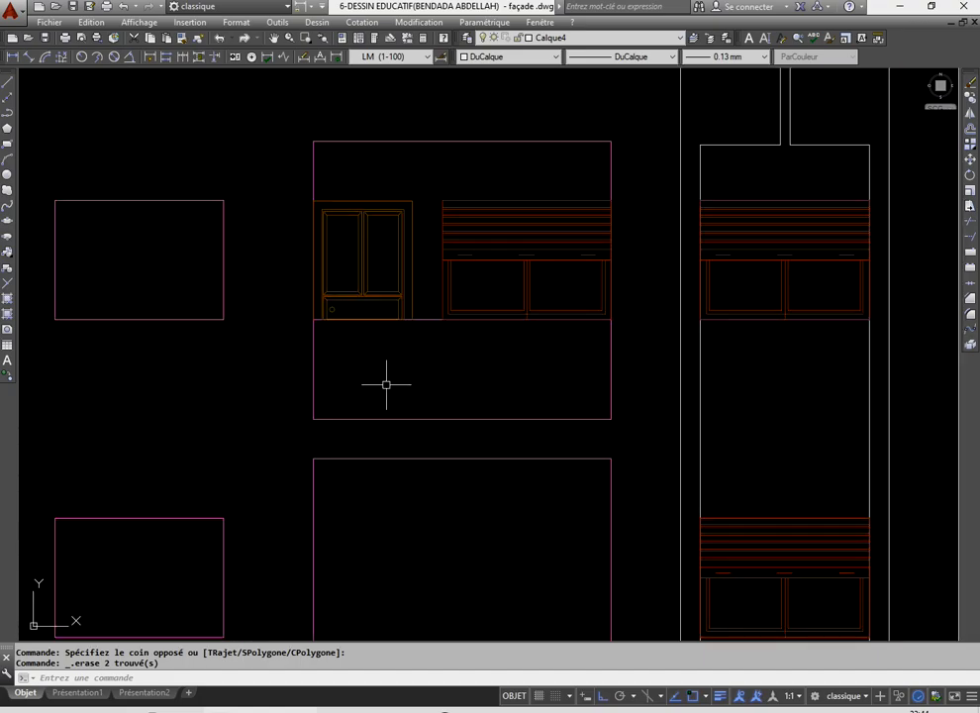
- Draw a horizontal line below the door and window, from the middle of the parapet's left edge toward its right side
click(7, 83)
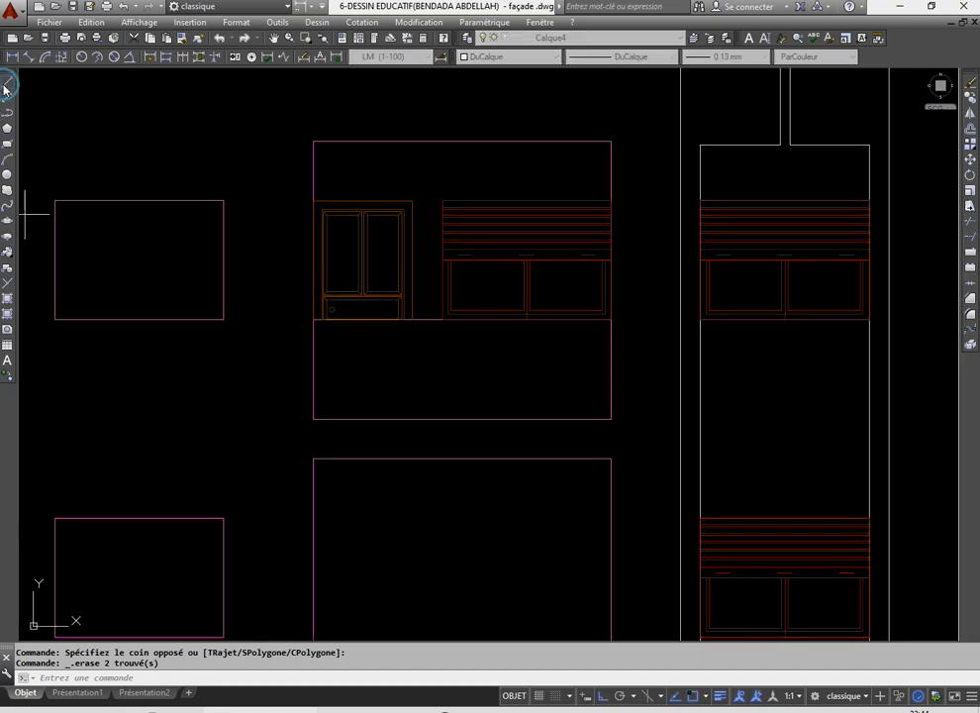
scroll(293, 347, up, 2)
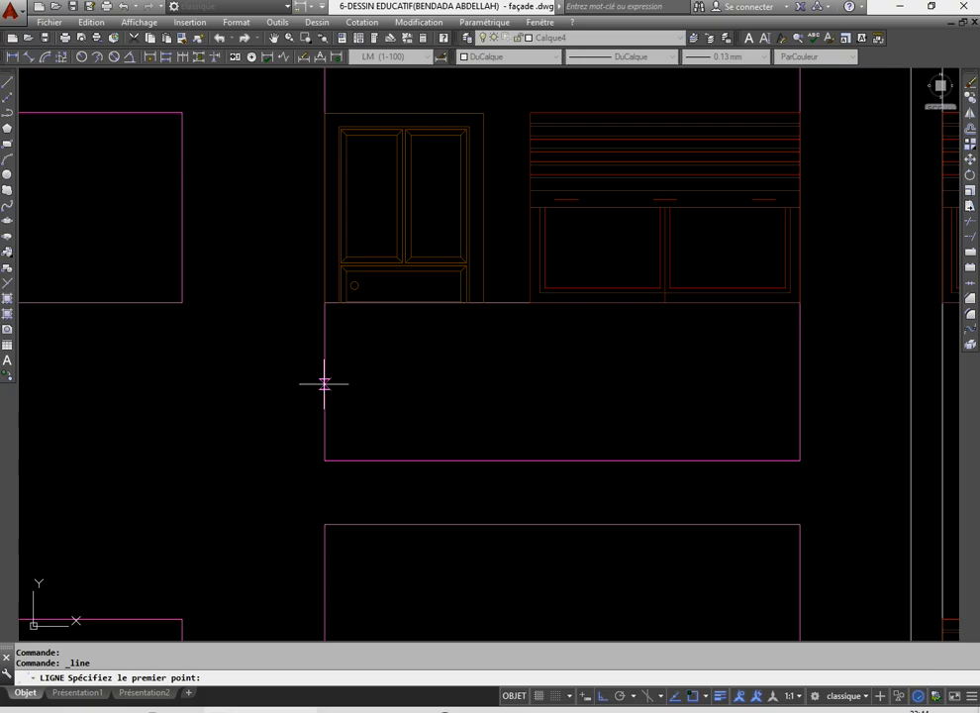
click(325, 383)
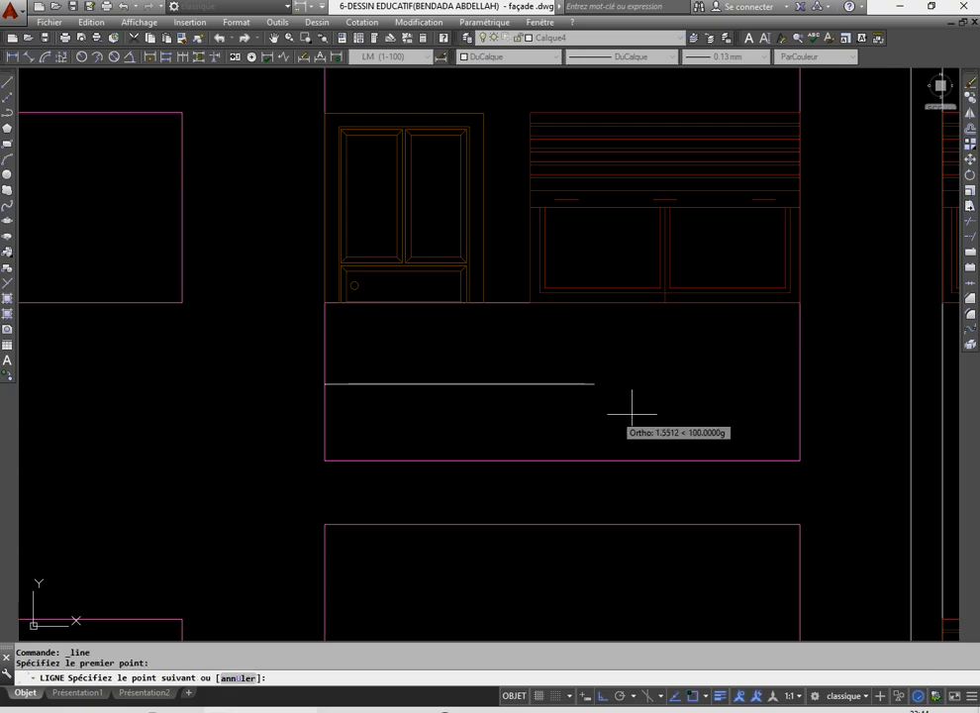
click(698, 389)
right_click(409, 321)
click(420, 333)
- Try to move the horizontal parapet line by its left end along the opening's left edge
click(376, 405)
click(360, 368)
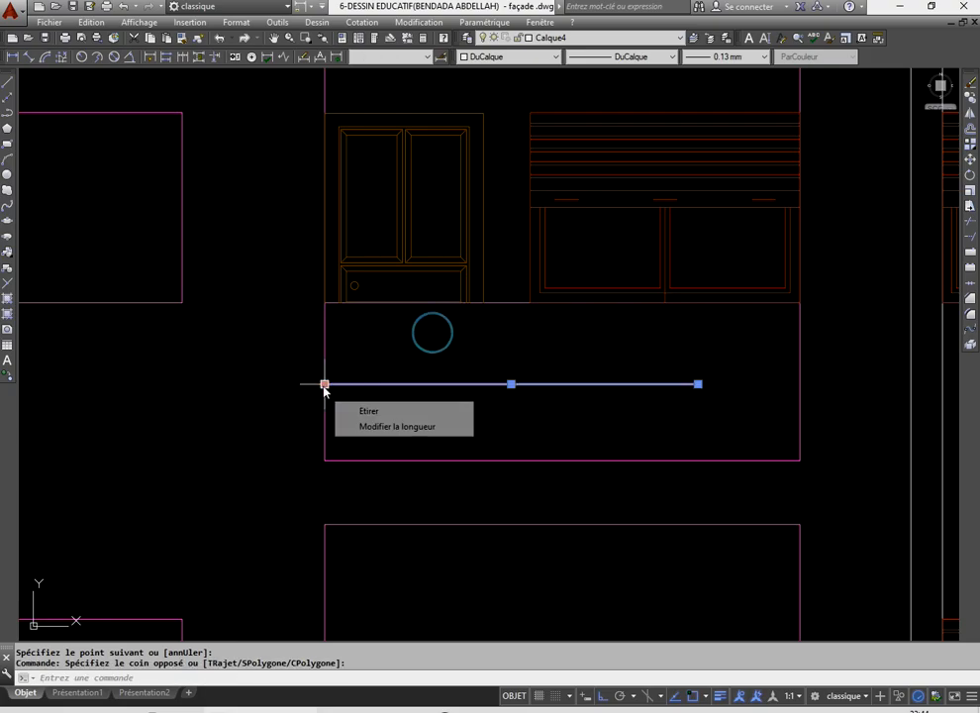
click(971, 160)
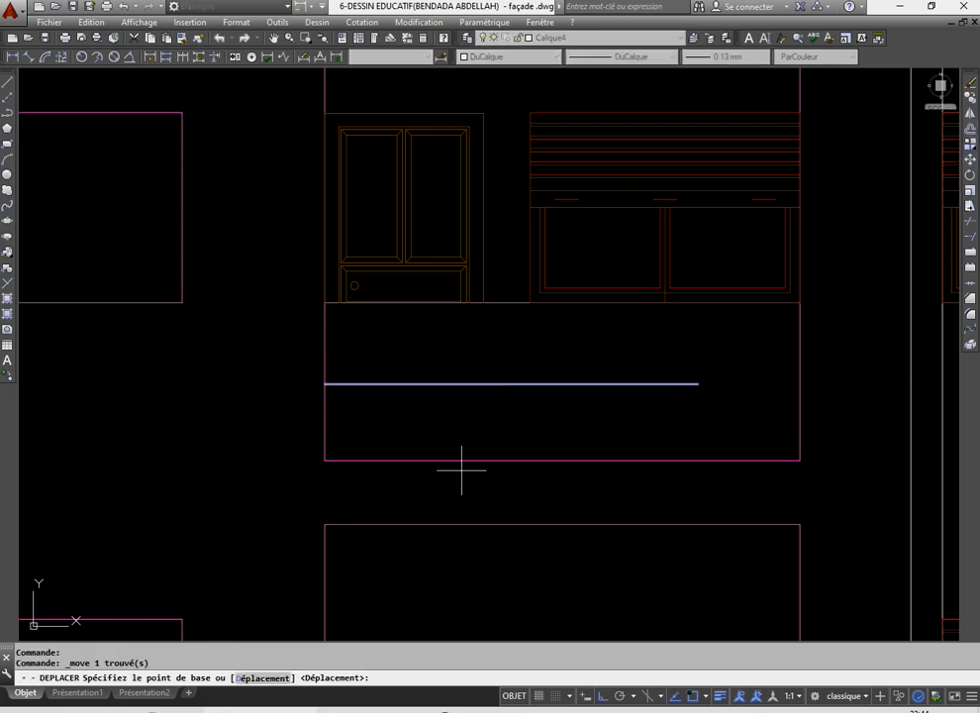
scroll(378, 265, up, 5)
click(378, 264)
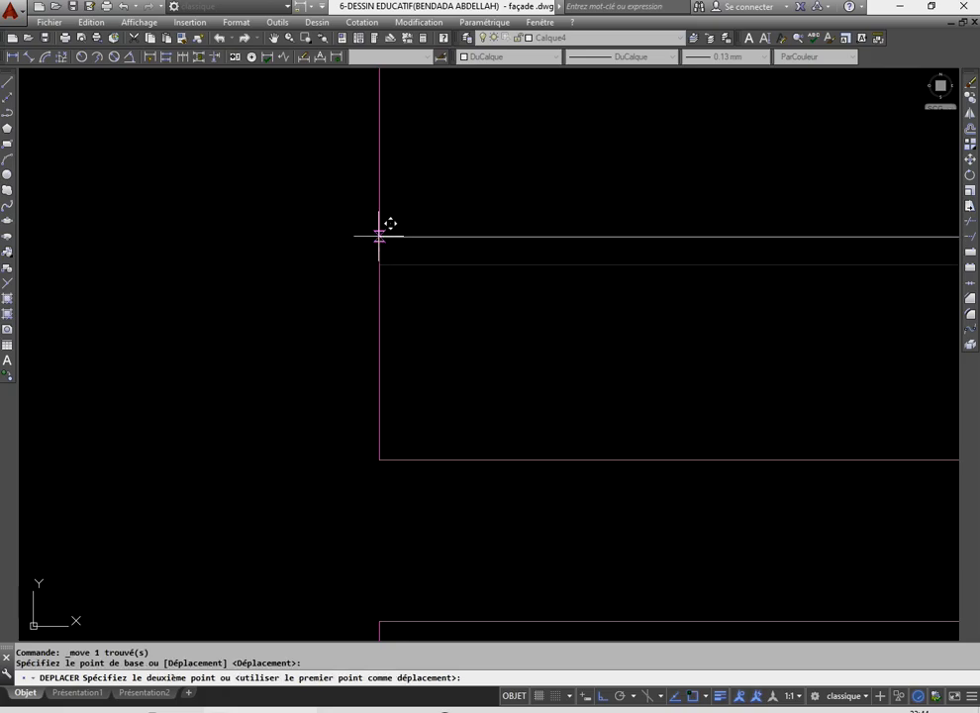
scroll(379, 254, down, 5)
scroll(376, 268, up, 2)
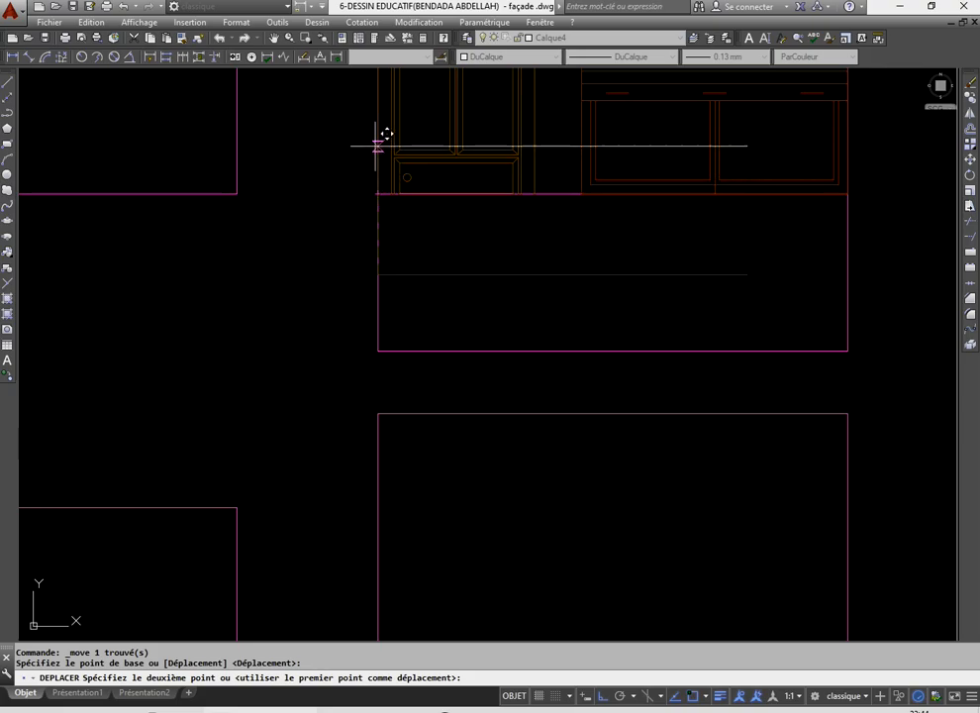
scroll(386, 297, up, 2)
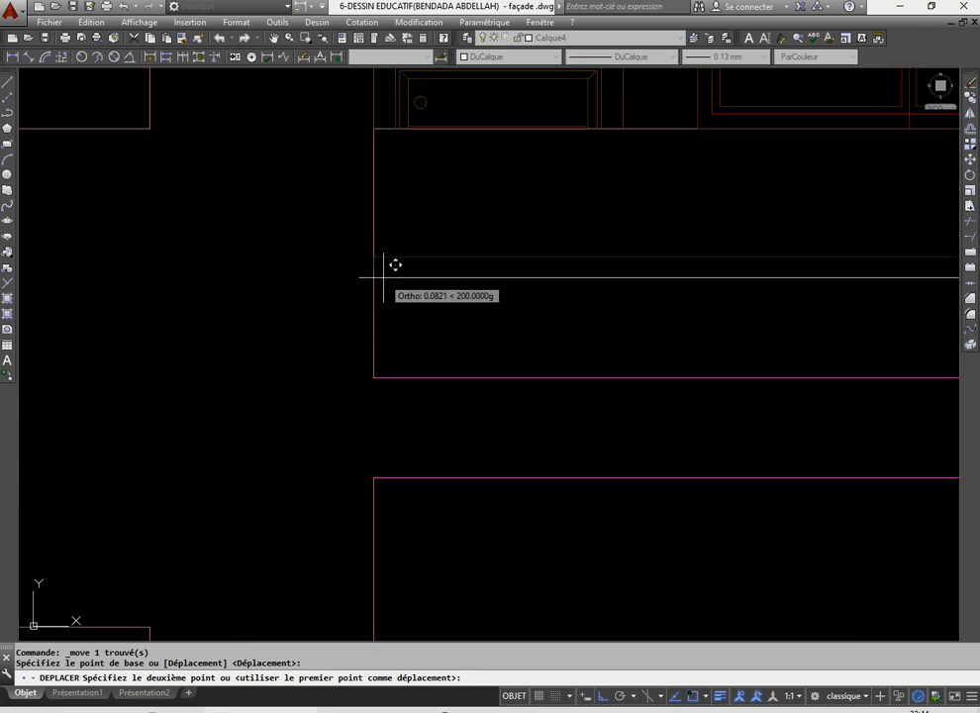
click(383, 258)
right_click(324, 248)
click(324, 248)
scroll(331, 264, down, 3)
key(Escape)
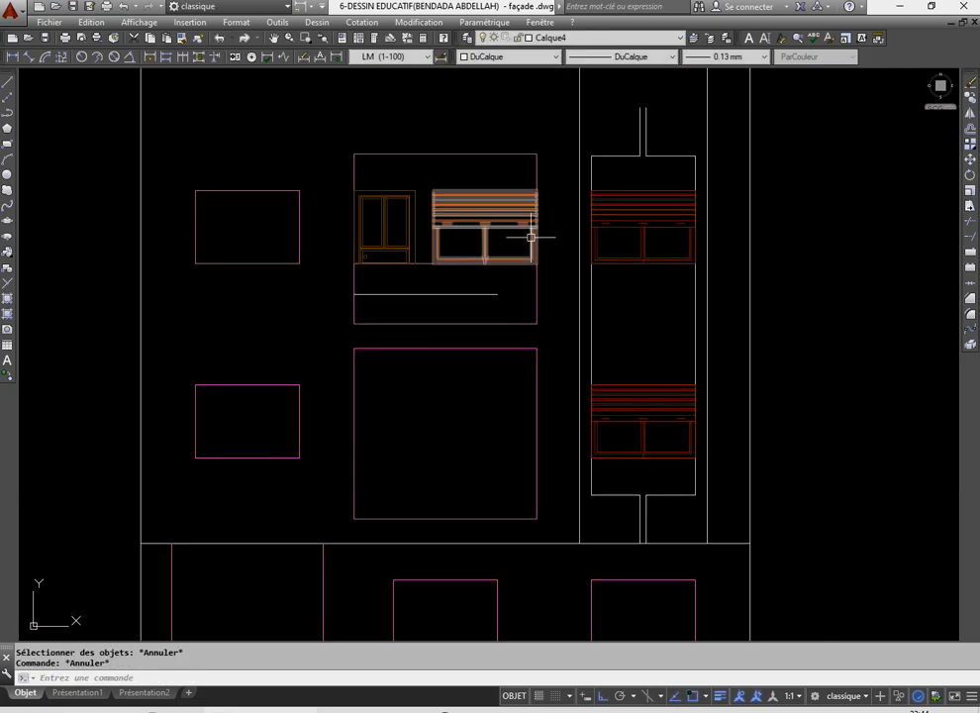
- Draw a three-point arc from the parapet line through the window's lower right corner, ending just beyond the opening's right edge
scroll(532, 238, up, 2)
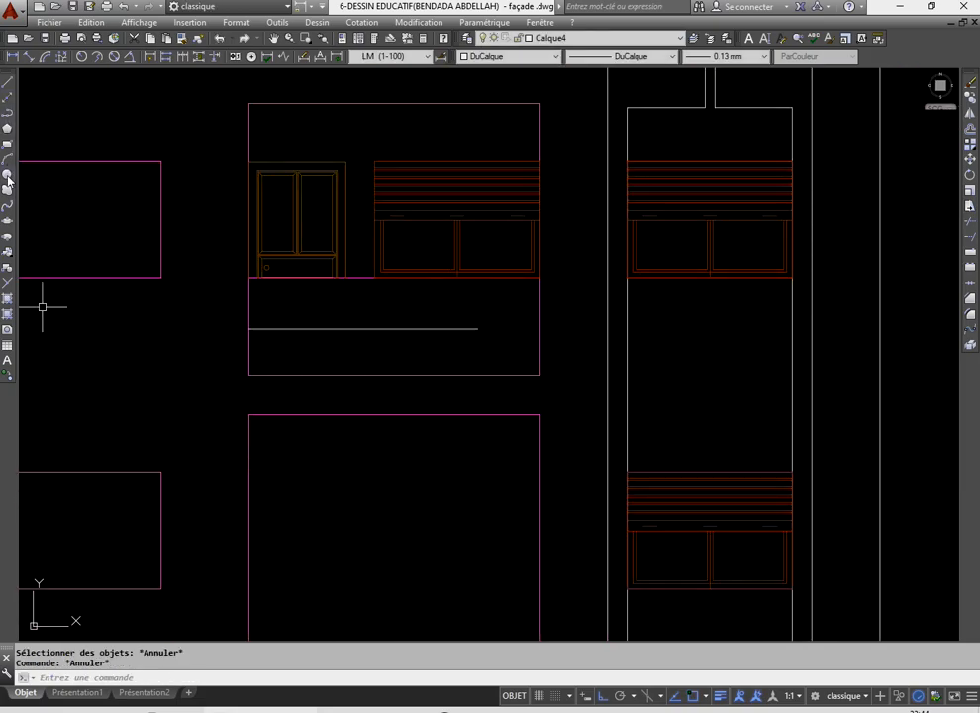
click(8, 161)
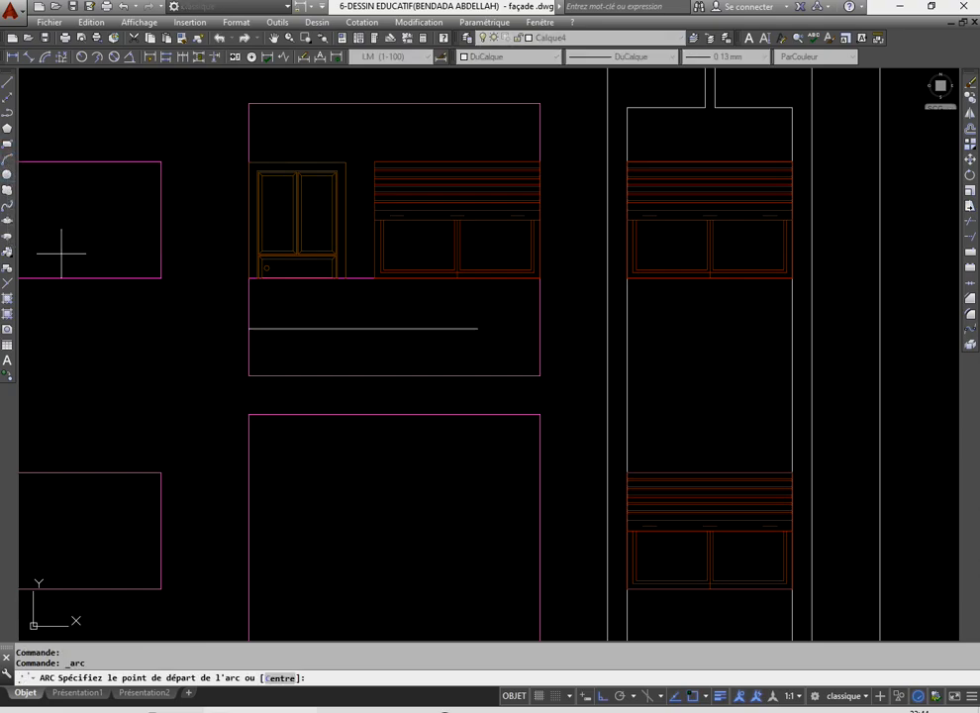
click(424, 328)
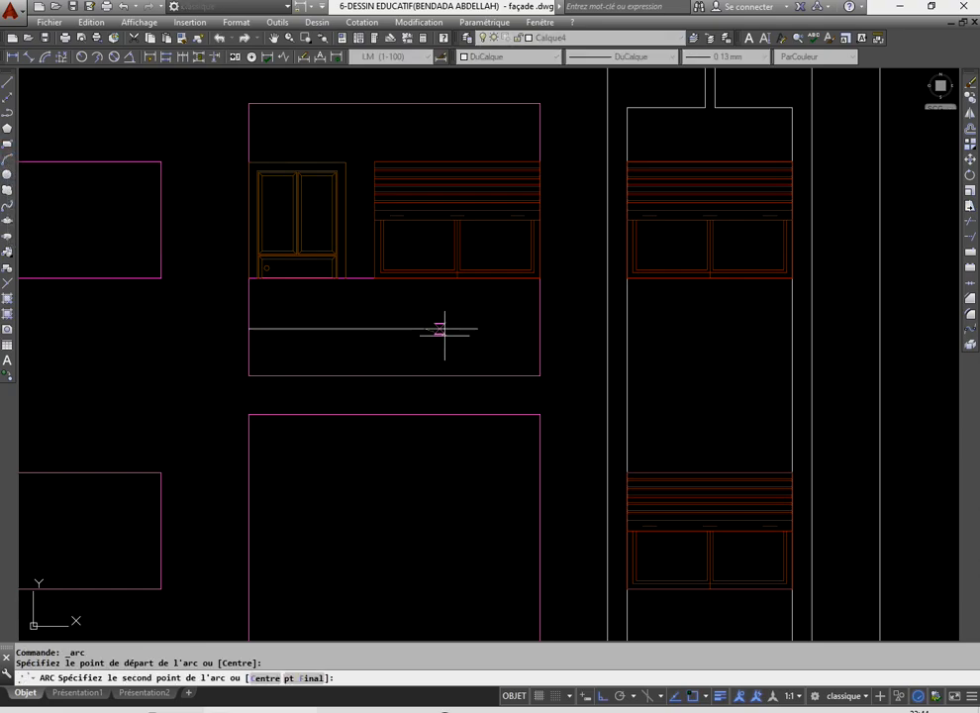
click(539, 278)
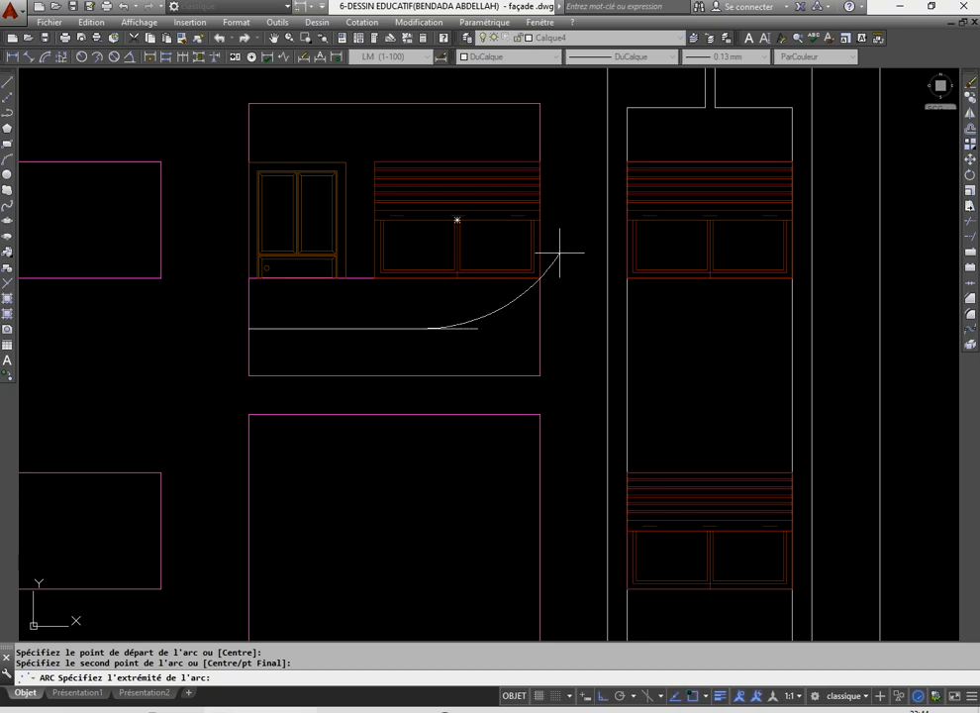
click(560, 250)
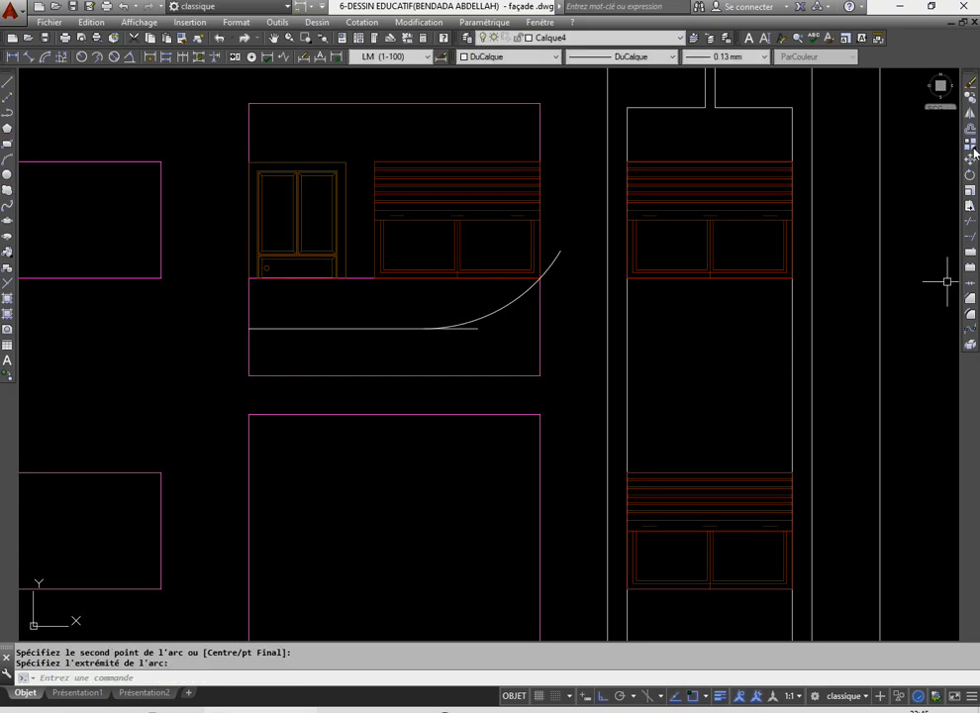
- Trim the arc beyond the window's lower right corner and the part of the horizontal line extending past the arc's start
click(968, 227)
right_click(468, 317)
click(532, 269)
click(449, 371)
scroll(450, 369, up, 4)
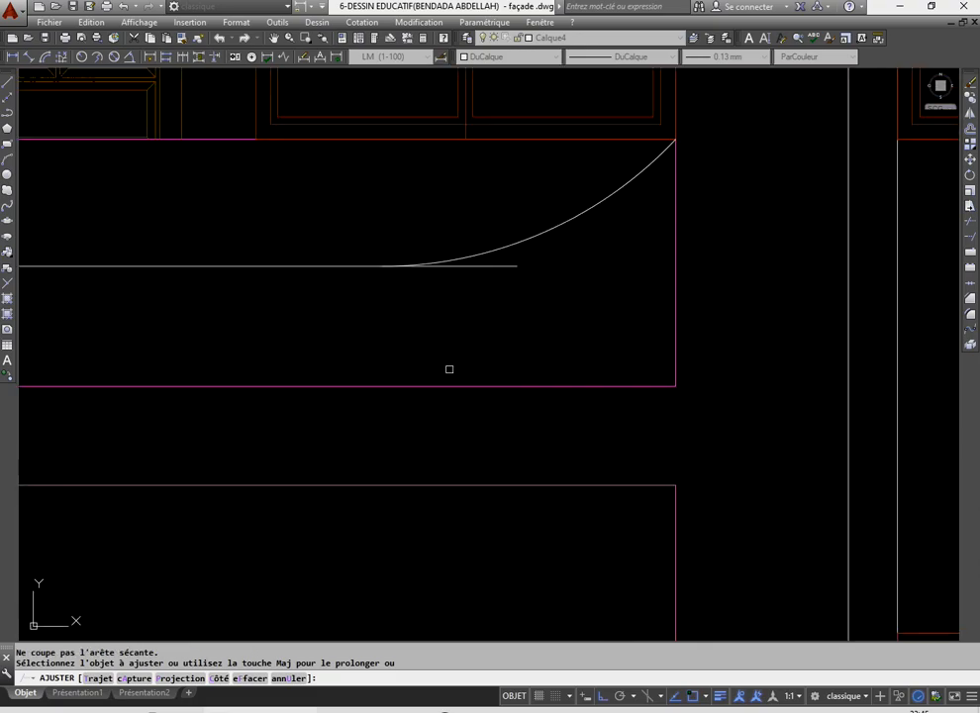
scroll(479, 264, down, 2)
right_click(438, 270)
click(462, 280)
- Copy the magenta offset line a short distance below itself to form a narrow band under the door and window
scroll(435, 278, down, 2)
scroll(427, 257, up, 2)
click(426, 247)
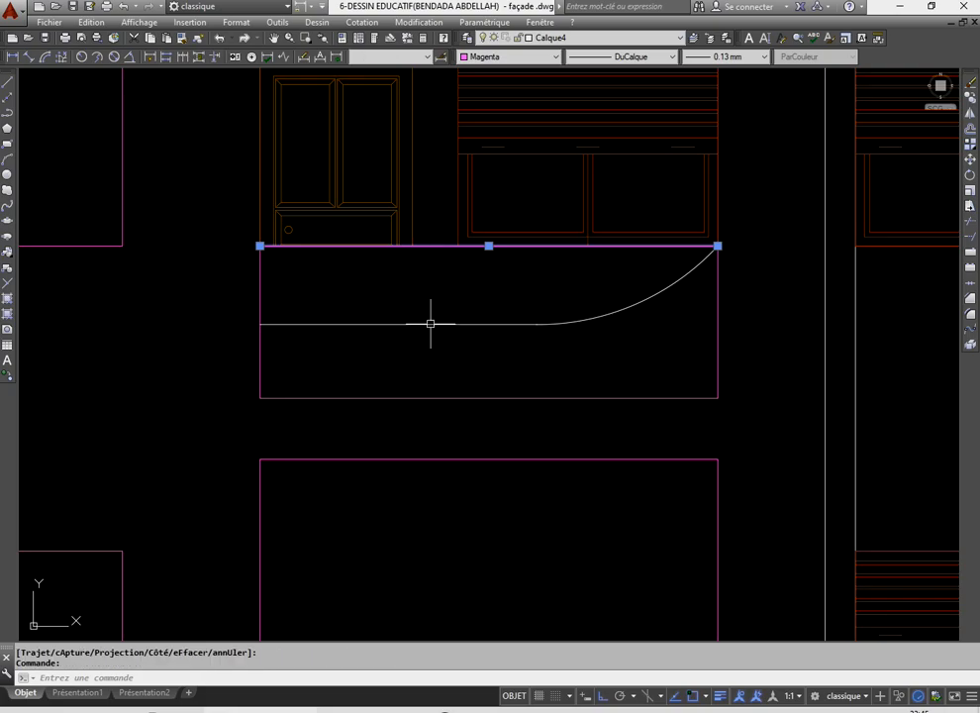
click(971, 98)
scroll(210, 237, up, 2)
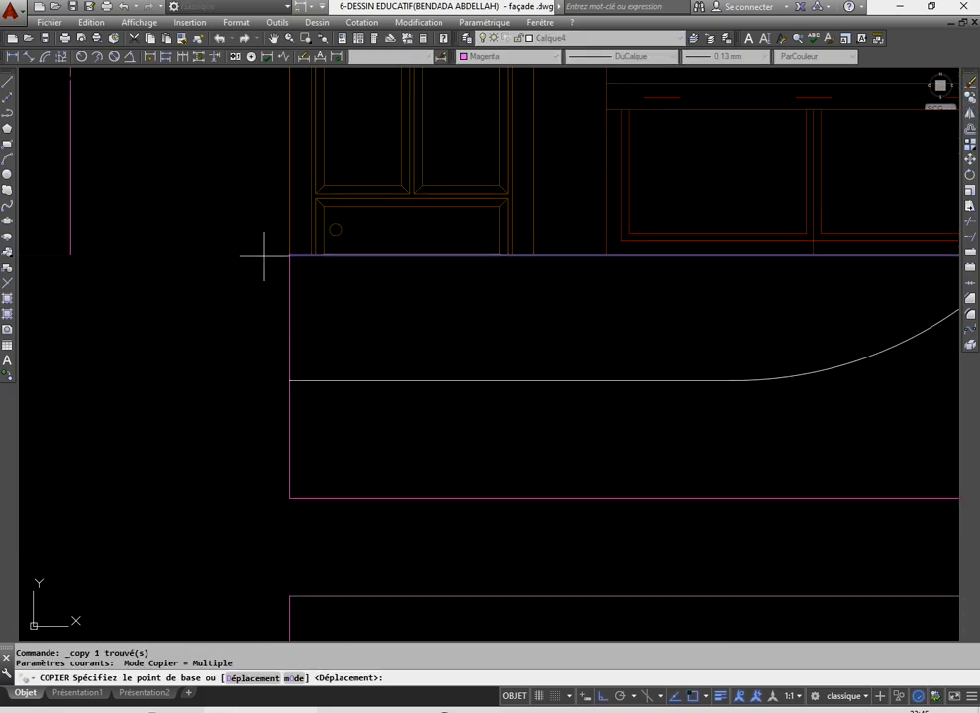
click(289, 256)
click(291, 270)
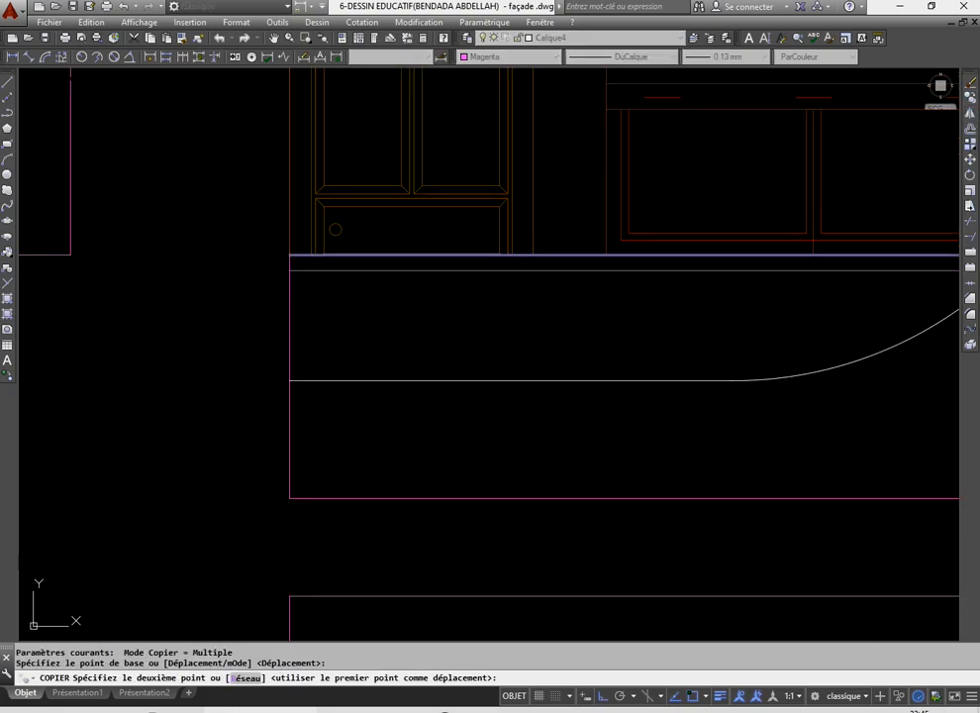
key(Return)
scroll(297, 256, down, 2)
- Copy the band's lower magenta line down to about halfway between it and the white horizontal line
click(392, 258)
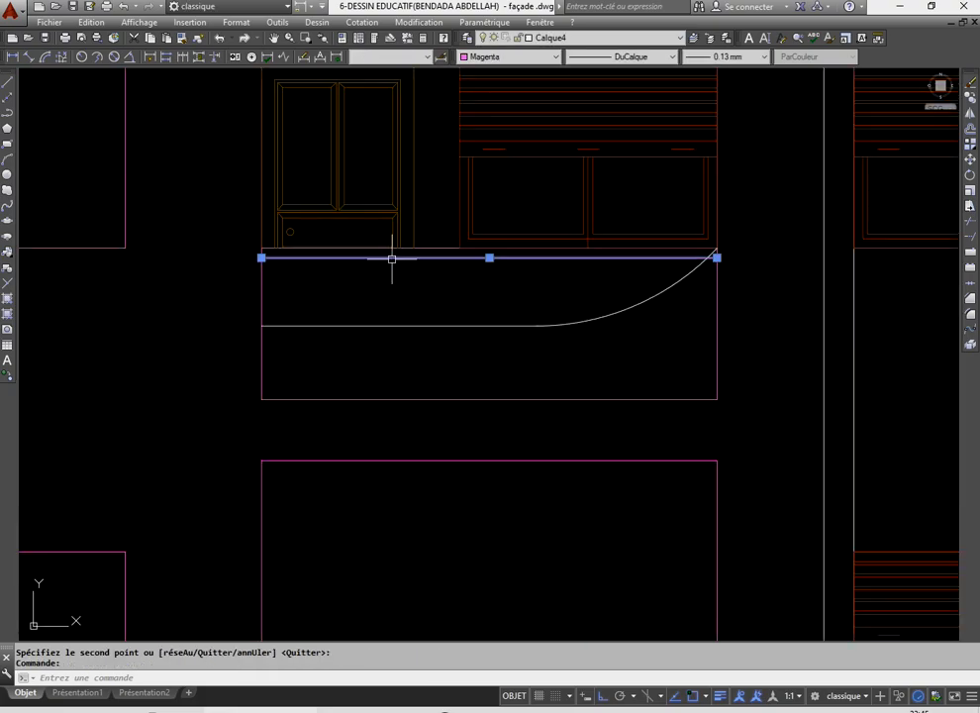
click(970, 98)
scroll(261, 269, up, 3)
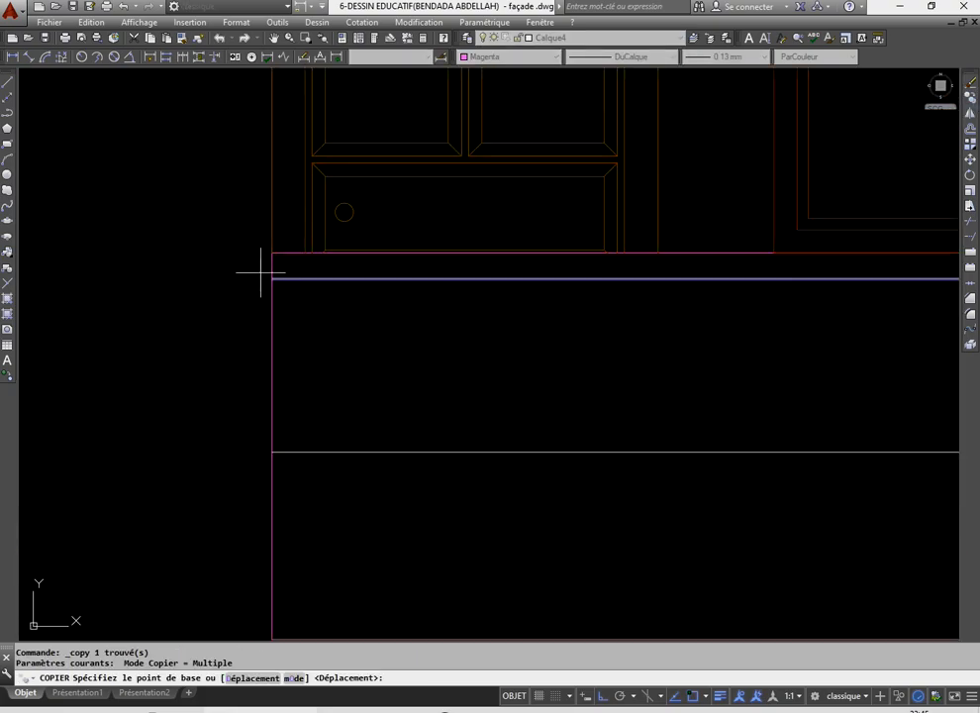
click(271, 279)
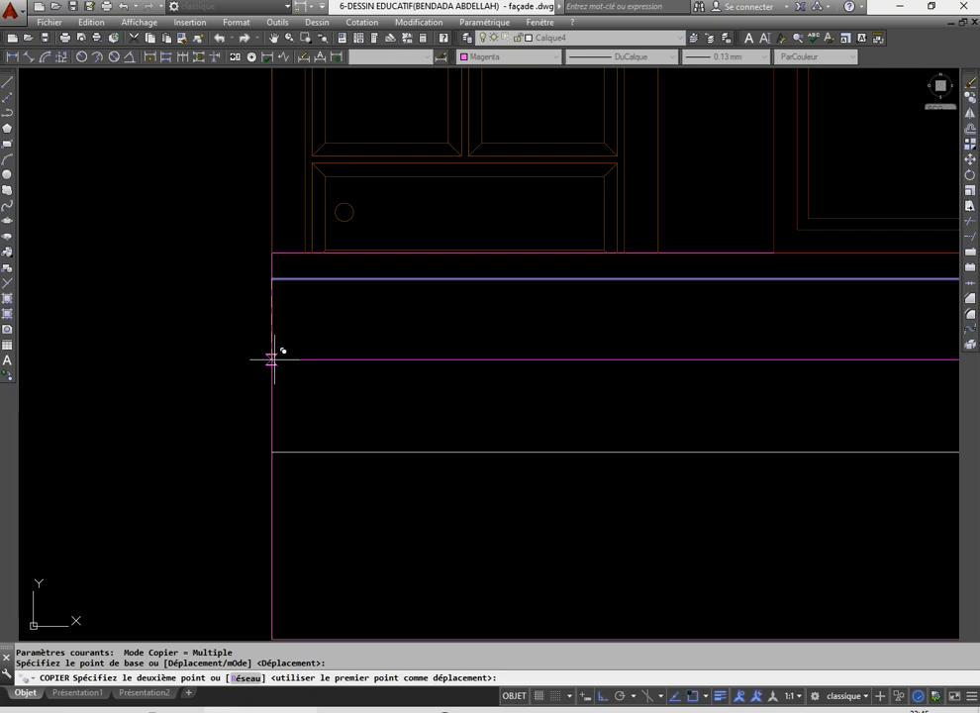
click(272, 359)
right_click(230, 322)
click(256, 326)
scroll(339, 346, down, 4)
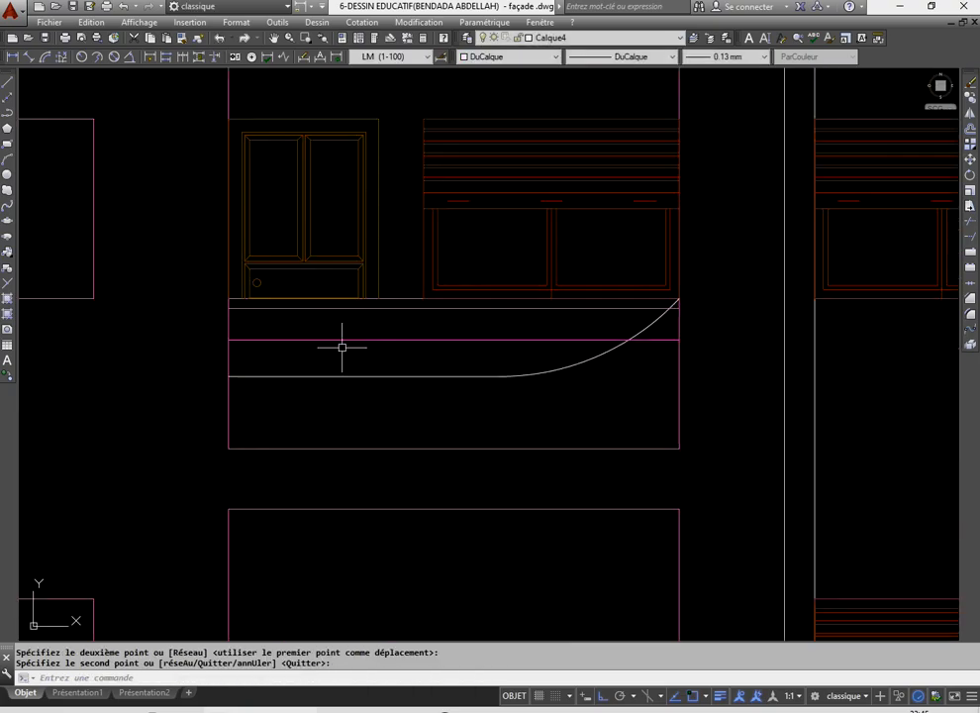
- Draw a vertical line near the parapet's left end, from the narrow band's lower line down to the white horizontal line
scroll(304, 369, up, 2)
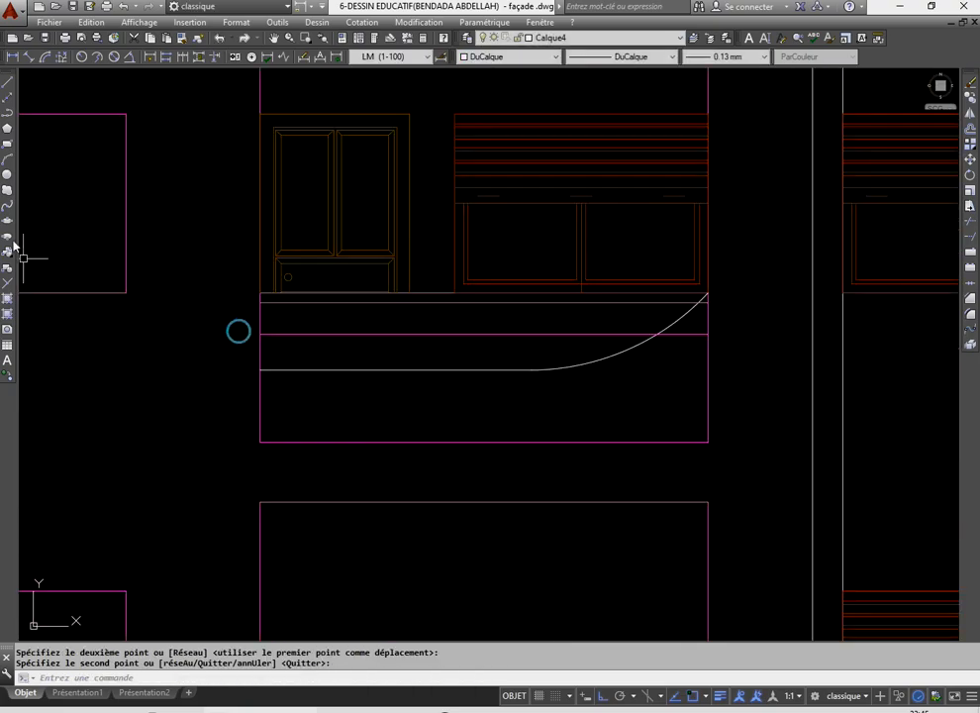
click(6, 84)
scroll(323, 394, up, 4)
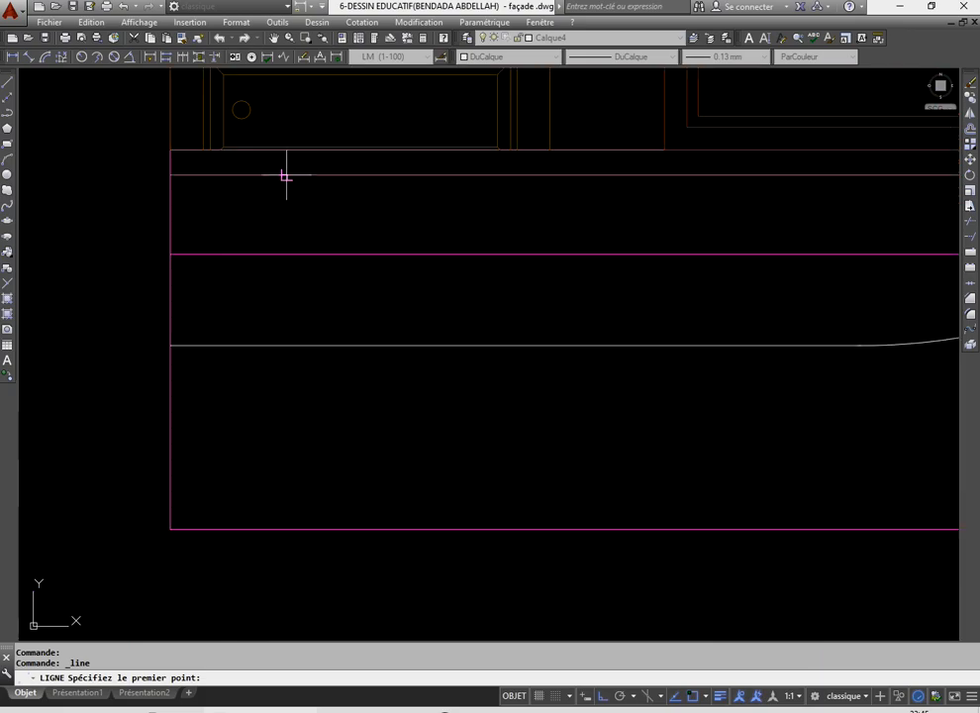
click(285, 176)
click(286, 346)
right_click(234, 220)
- Copy the vertical line seven times along the parapet, spacing each copy by its distance from the parapet's left edge
click(262, 228)
click(313, 219)
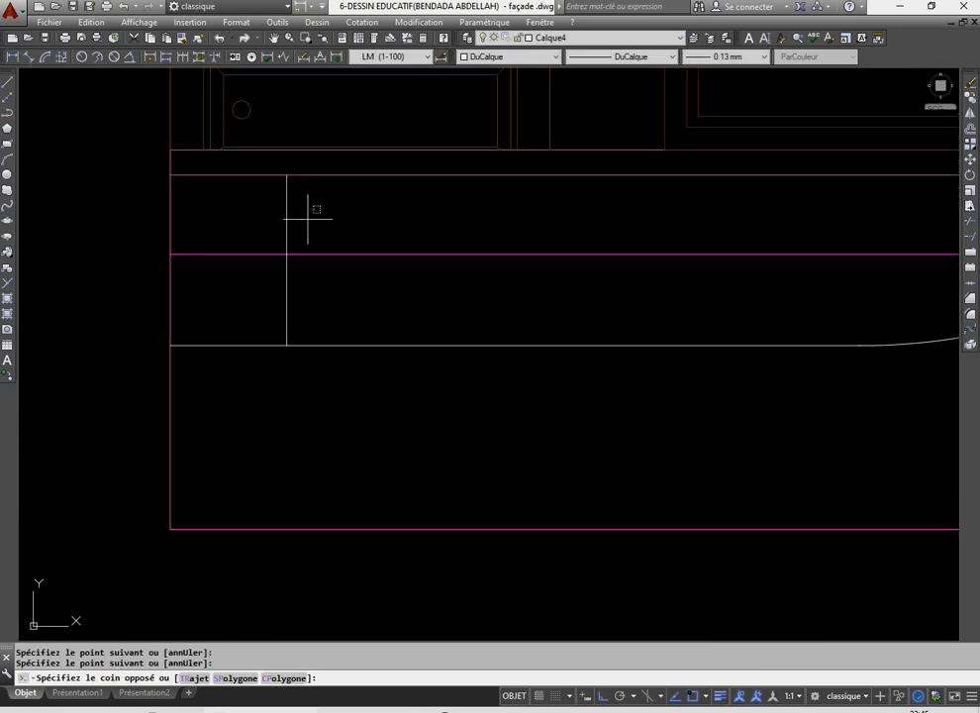
click(245, 232)
click(970, 98)
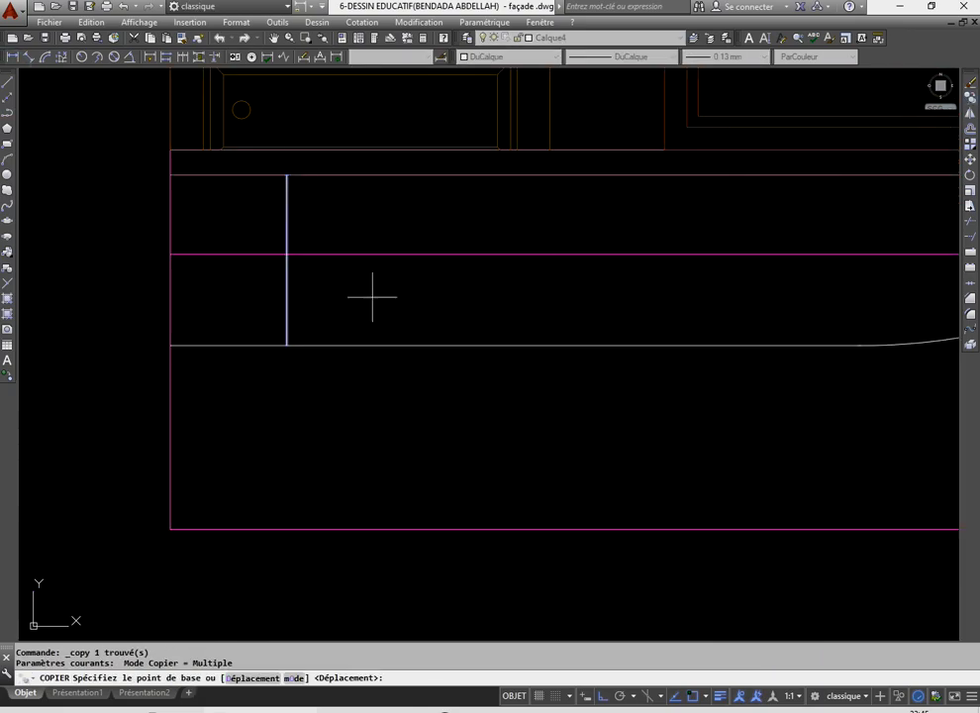
click(171, 176)
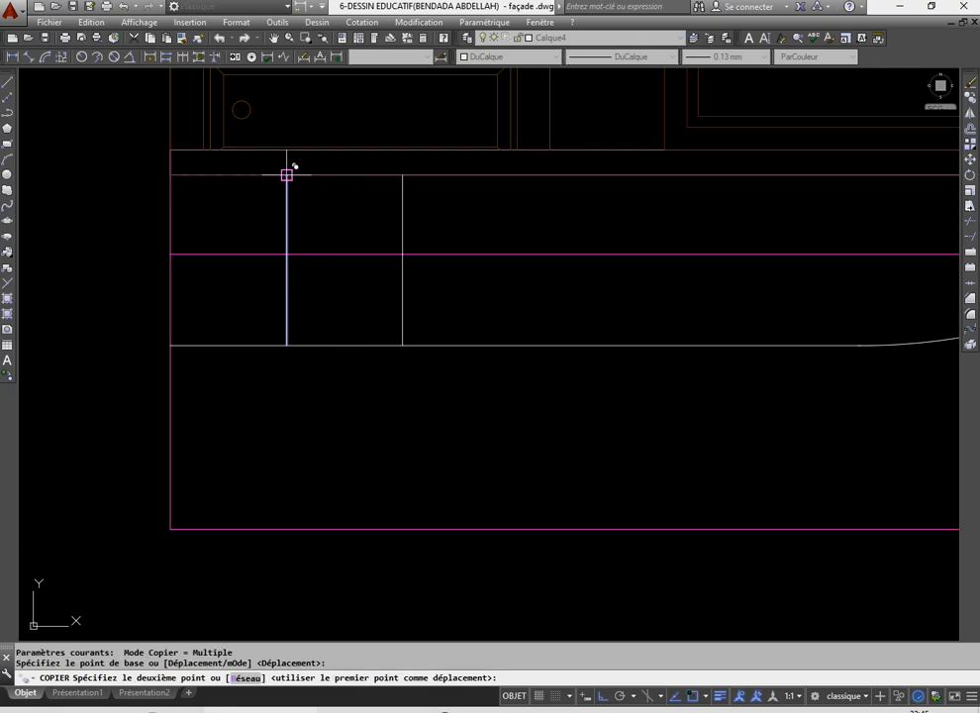
click(286, 175)
click(403, 175)
click(520, 175)
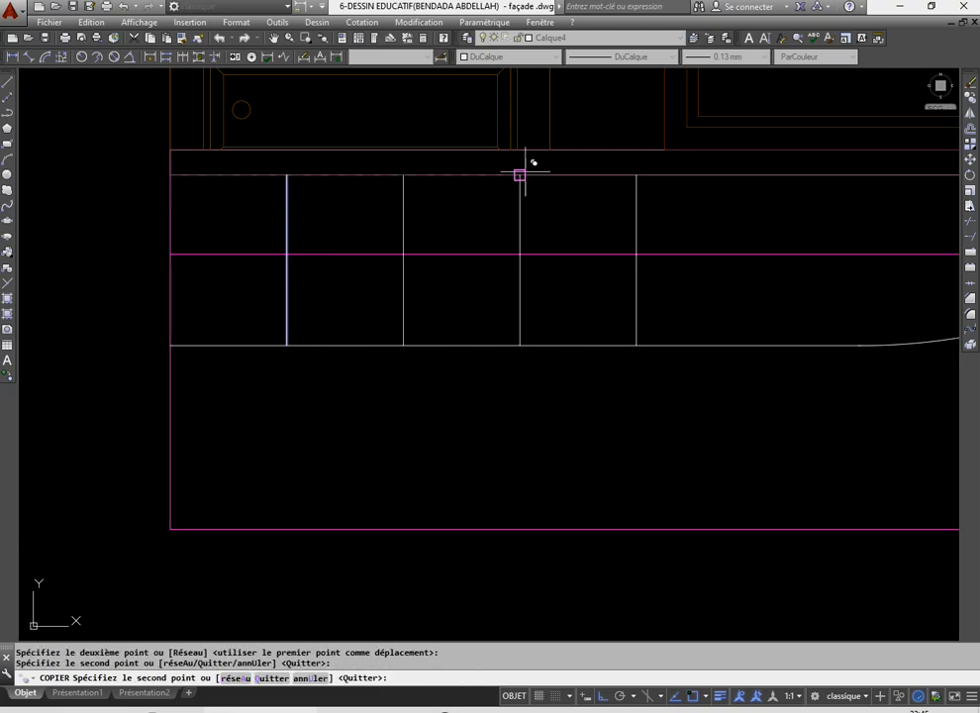
click(637, 176)
scroll(509, 222, down, 3)
scroll(601, 215, up, 3)
click(607, 198)
scroll(592, 230, down, 3)
scroll(634, 224, up, 3)
click(621, 209)
scroll(560, 236, down, 3)
scroll(605, 235, up, 3)
click(615, 213)
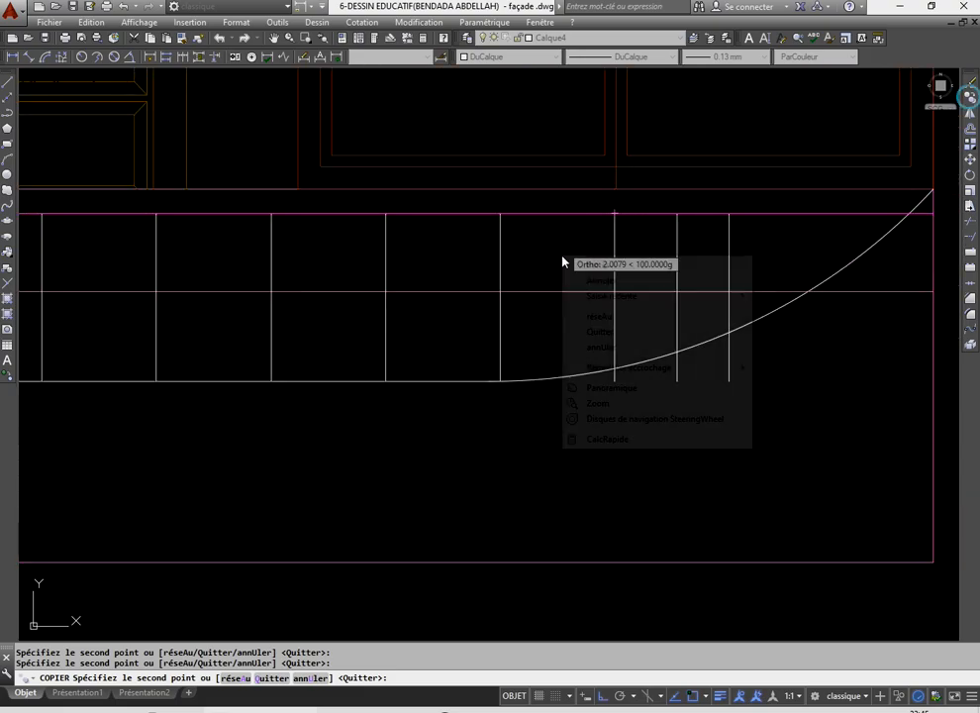
key(Return)
- Trim the arc's tip above the band's lower line, the middle line beyond the arc, and the vertical lines below the arc
scroll(536, 307, down, 4)
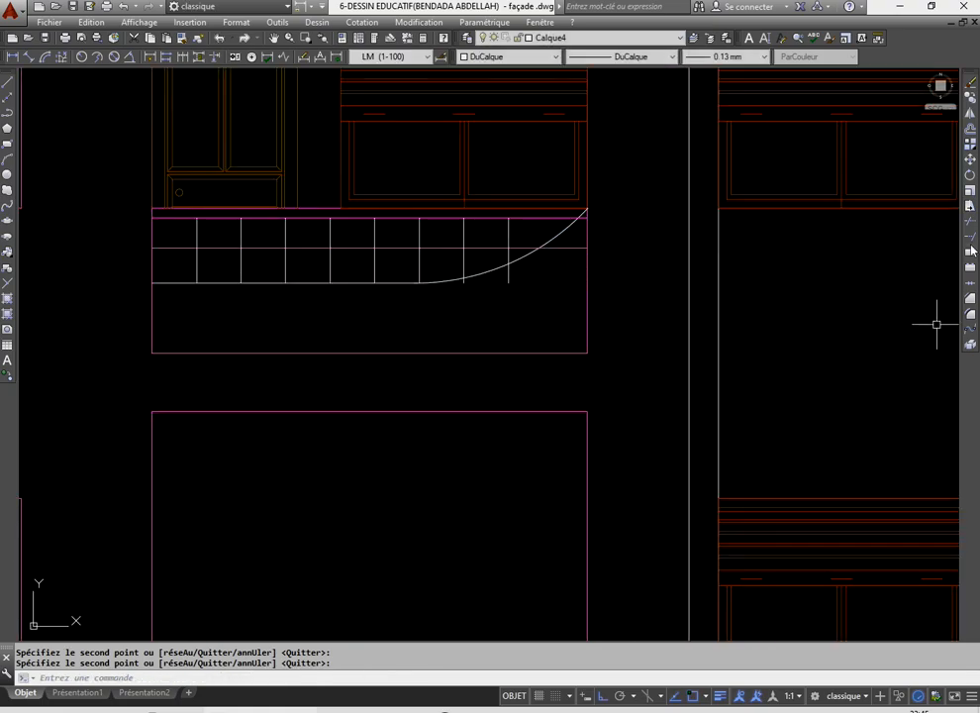
click(972, 221)
key(Return)
scroll(555, 208, up, 5)
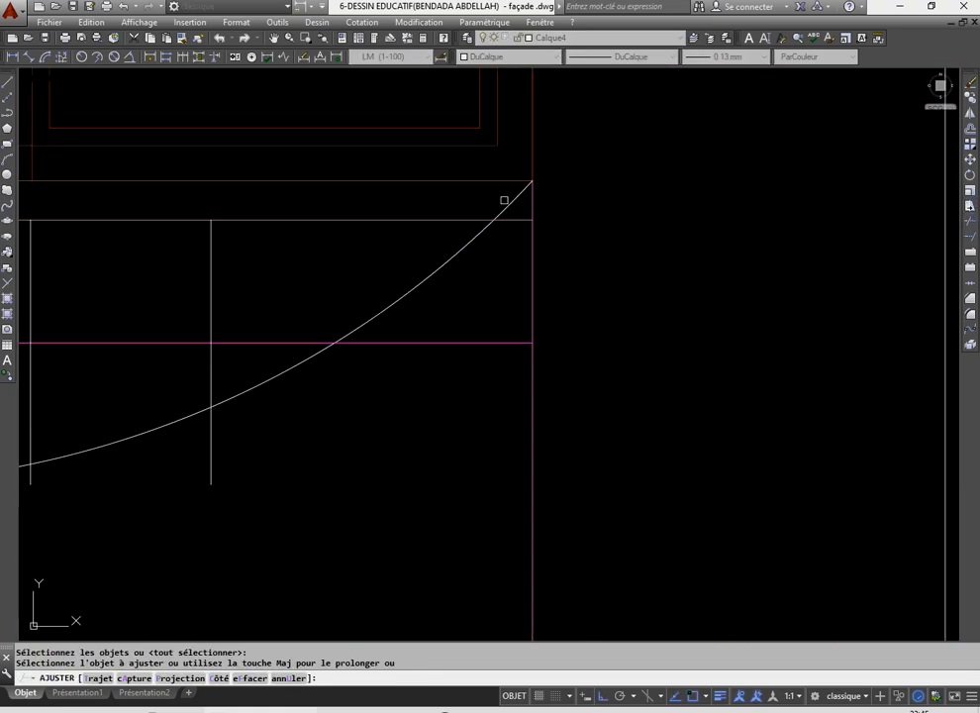
scroll(540, 233, down, 4)
click(520, 253)
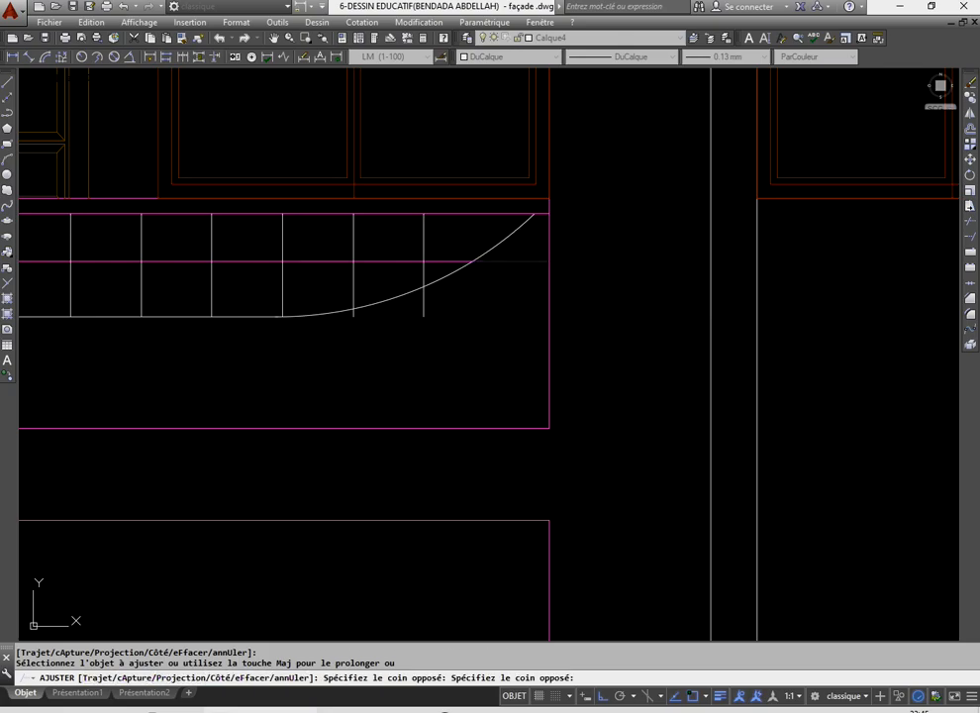
click(509, 285)
scroll(334, 309, up, 6)
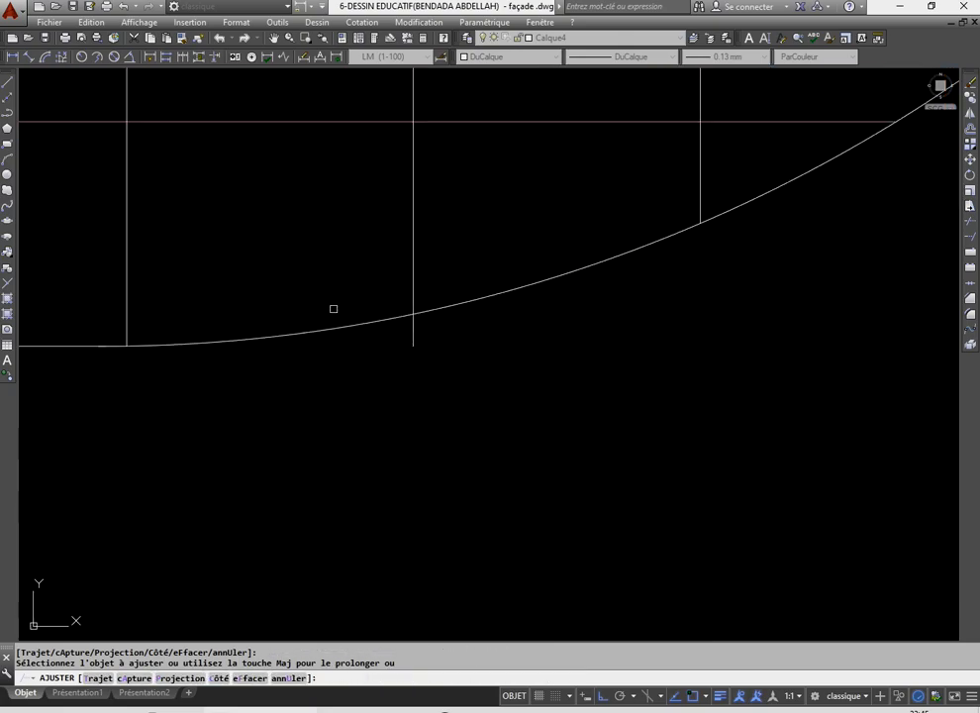
right_click(329, 203)
click(337, 210)
scroll(396, 257, down, 8)
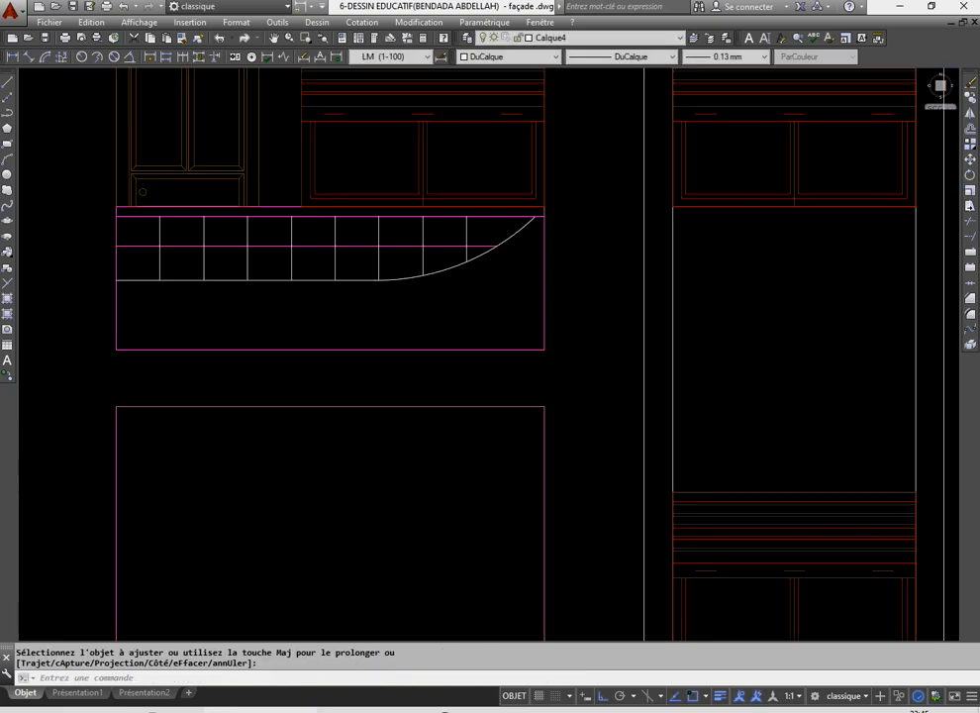
- Draw a small circle centred where the parapet's first vertical line crosses the middle horizontal line
scroll(382, 255, down, 5)
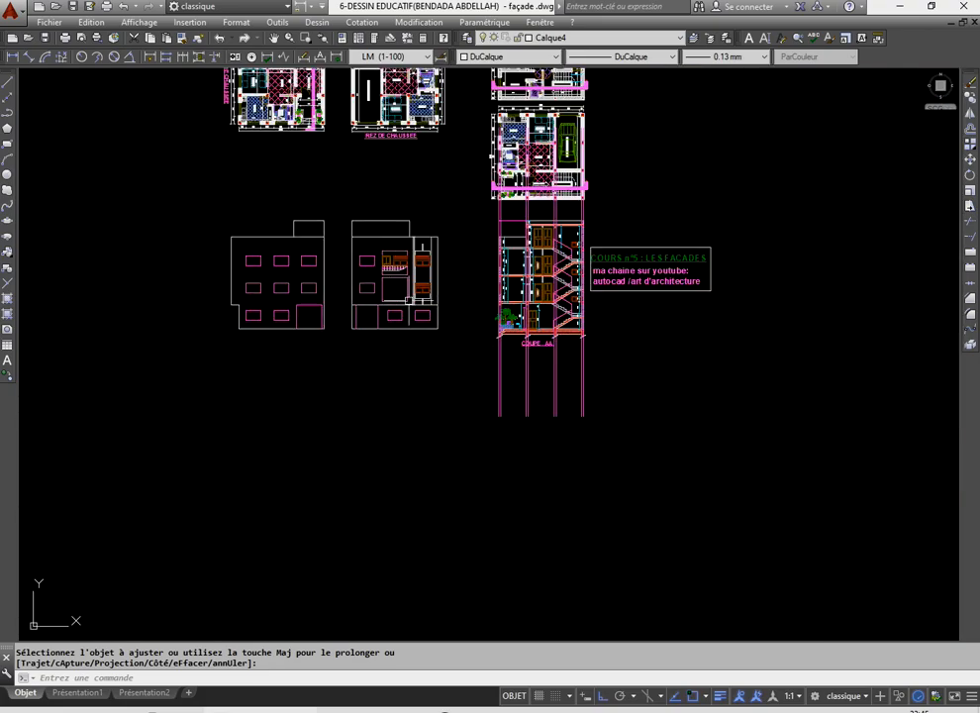
scroll(326, 233, up, 4)
scroll(326, 233, down, 2)
scroll(386, 275, up, 4)
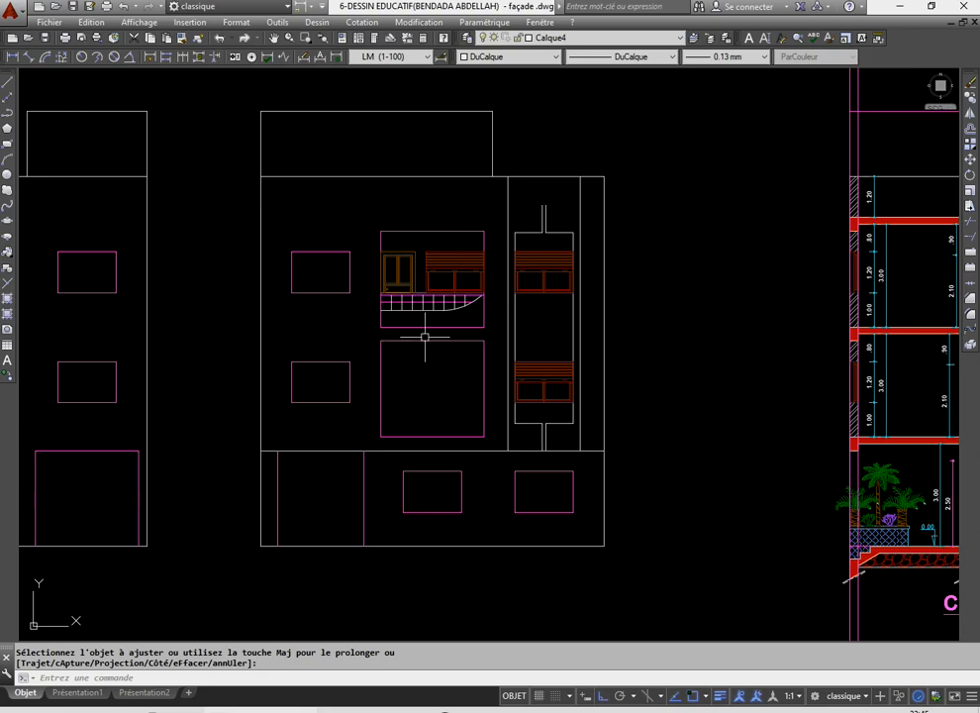
scroll(423, 317, up, 2)
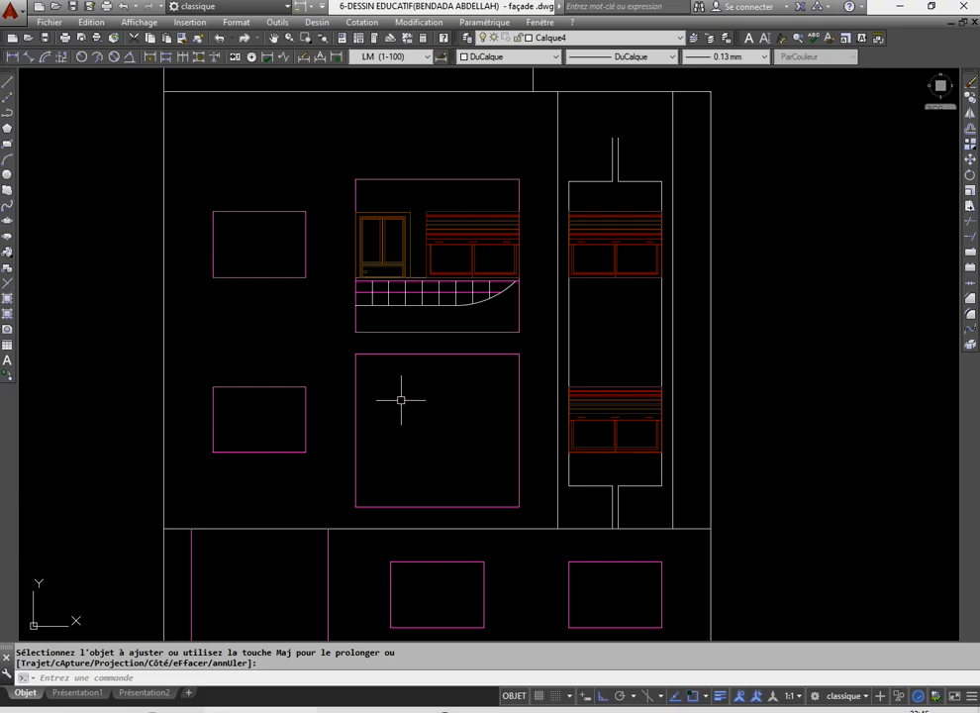
click(9, 176)
scroll(460, 323, up, 6)
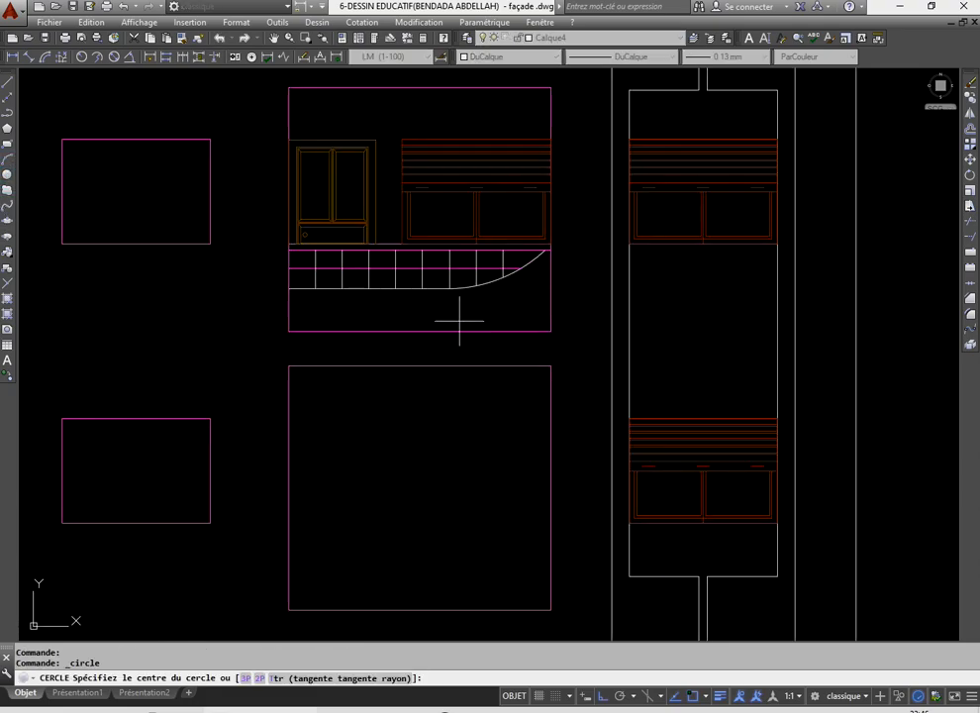
scroll(270, 232, up, 8)
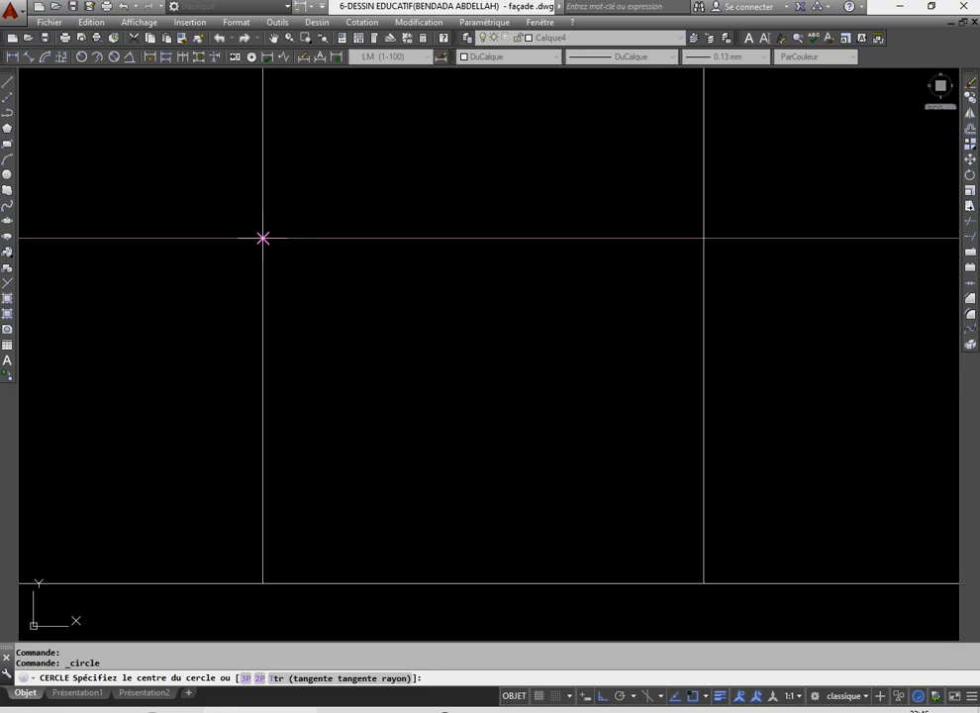
click(263, 237)
click(240, 311)
- Copy the circle from its centre onto the middle line's intersections with the seven other vertical lines
click(372, 341)
click(300, 280)
click(972, 111)
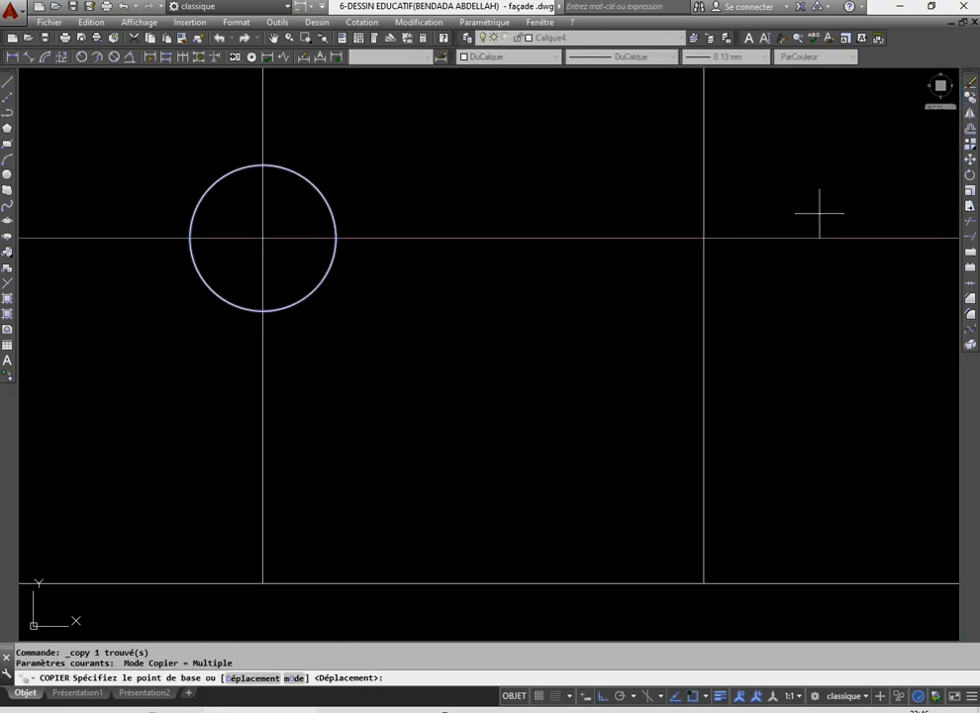
click(262, 238)
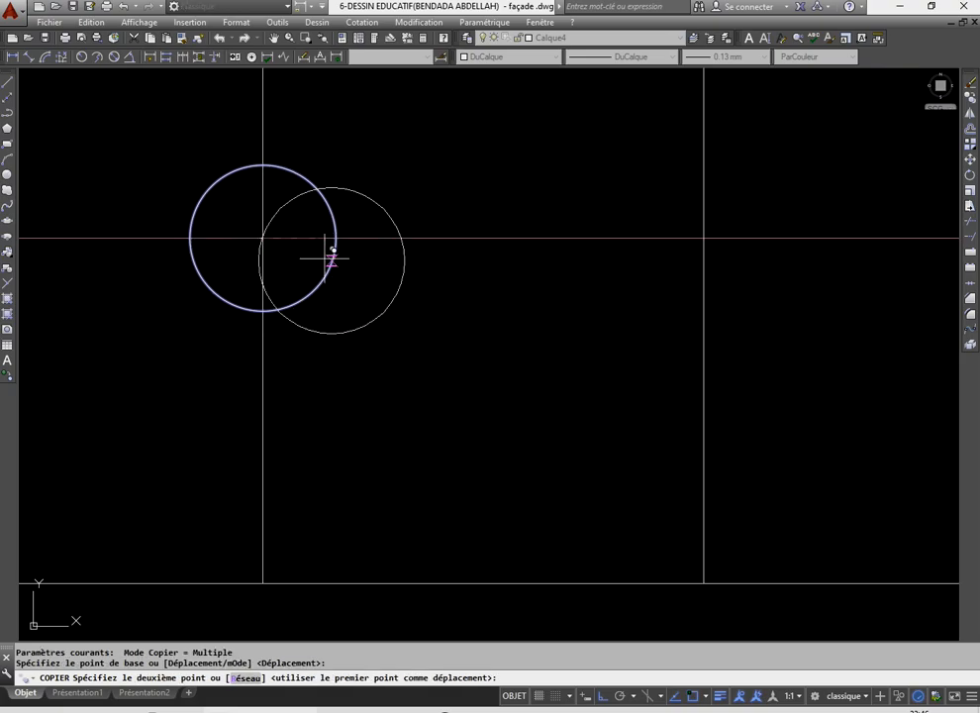
click(703, 240)
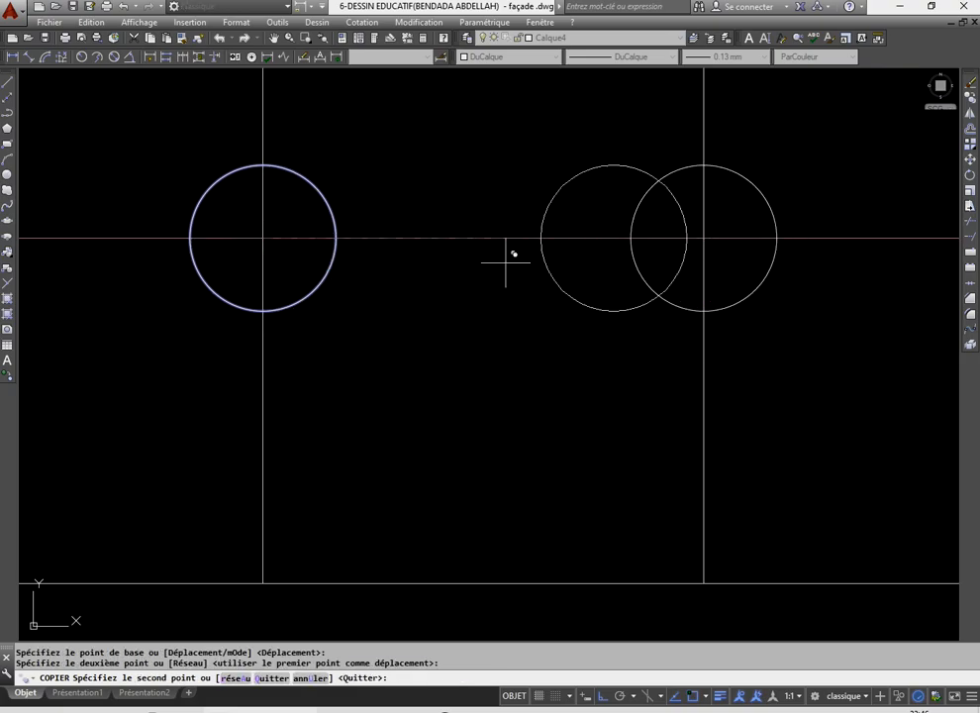
scroll(505, 263, down, 2)
click(553, 194)
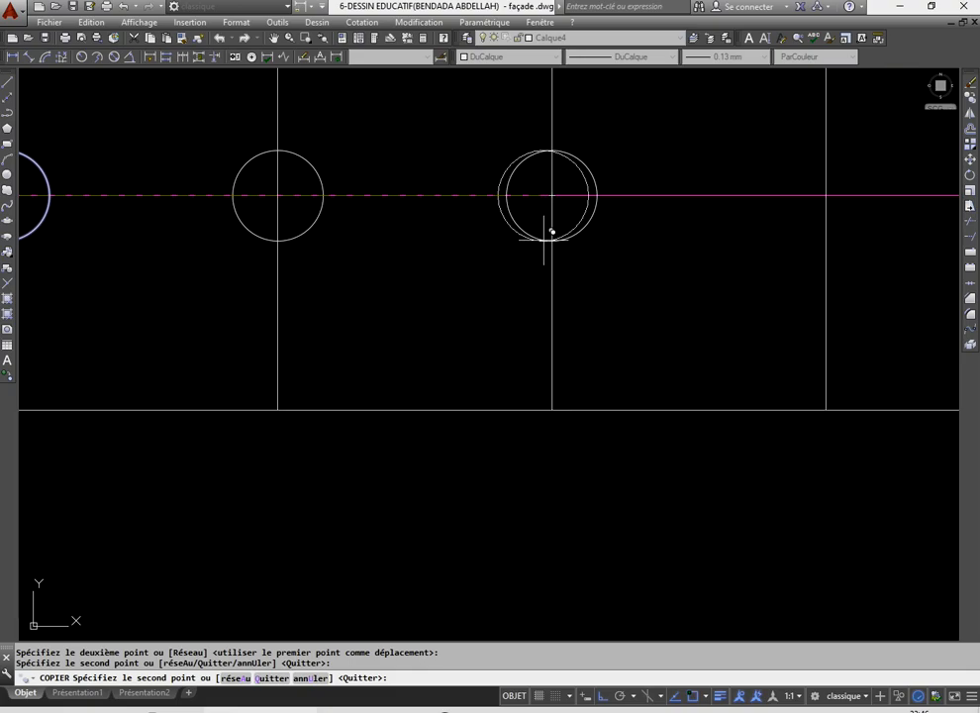
scroll(553, 231, down, 2)
click(505, 211)
click(670, 219)
scroll(515, 278, down, 4)
scroll(654, 258, up, 4)
click(663, 238)
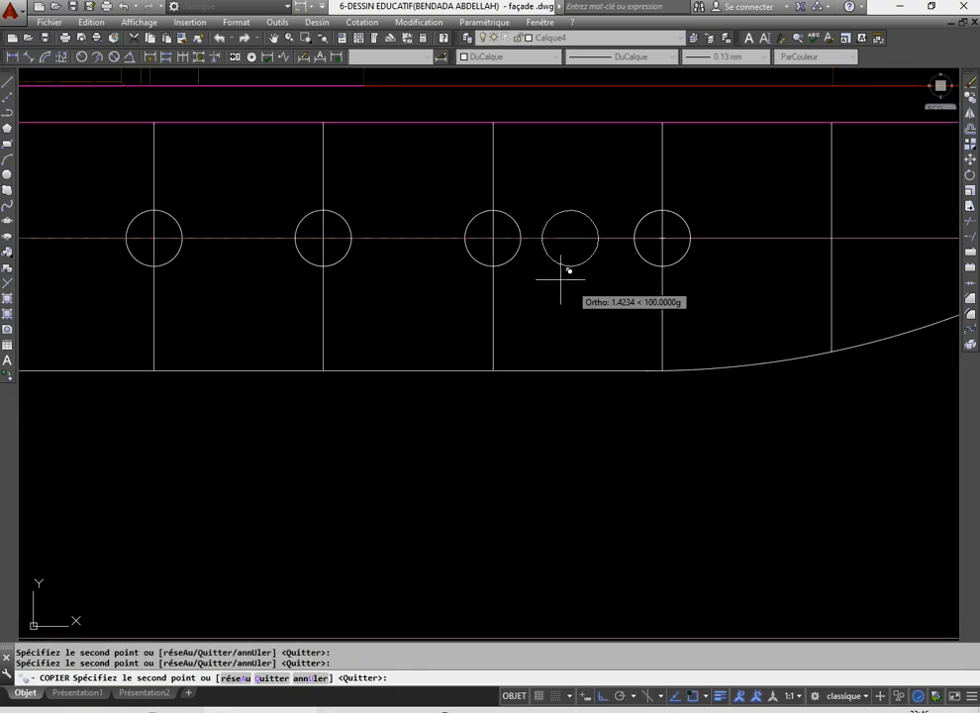
scroll(594, 269, down, 2)
click(623, 257)
click(730, 257)
key(Return)
- Set the colour of the parapet's circles, vertical lines and middle horizontal line to Cyan
scroll(494, 373, down, 5)
scroll(447, 347, up, 2)
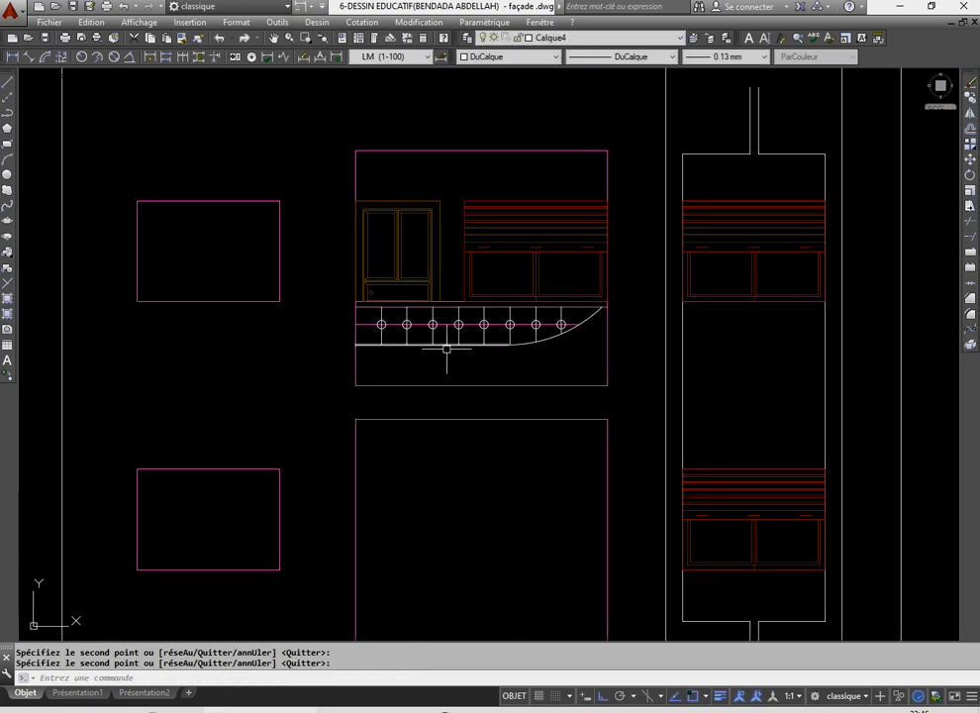
scroll(542, 331, up, 2)
scroll(571, 337, up, 3)
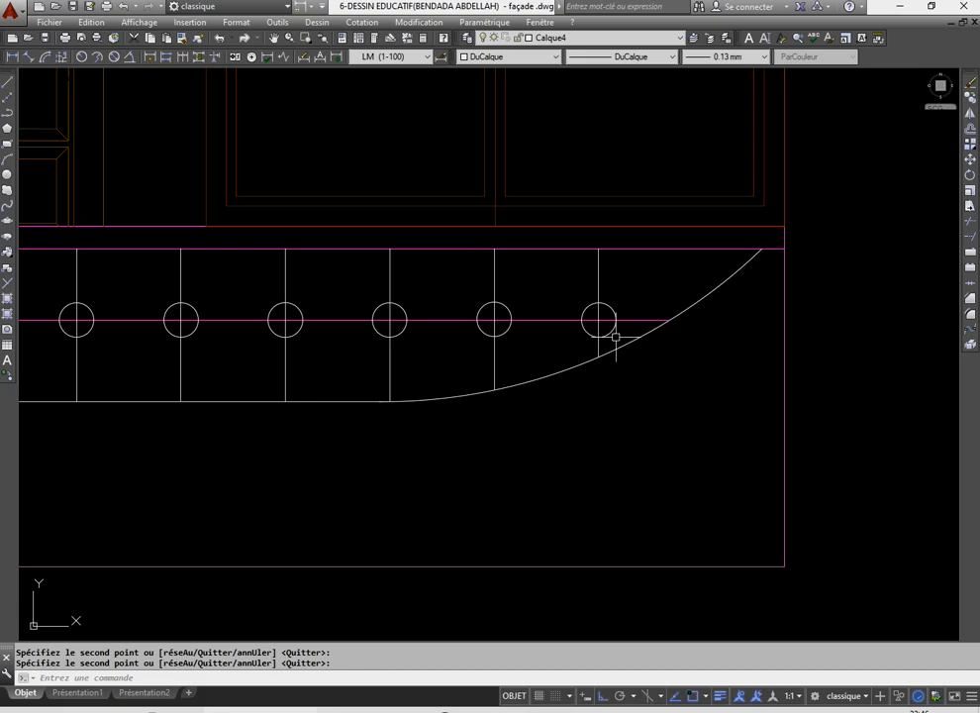
click(616, 337)
click(275, 277)
scroll(519, 335, down, 1)
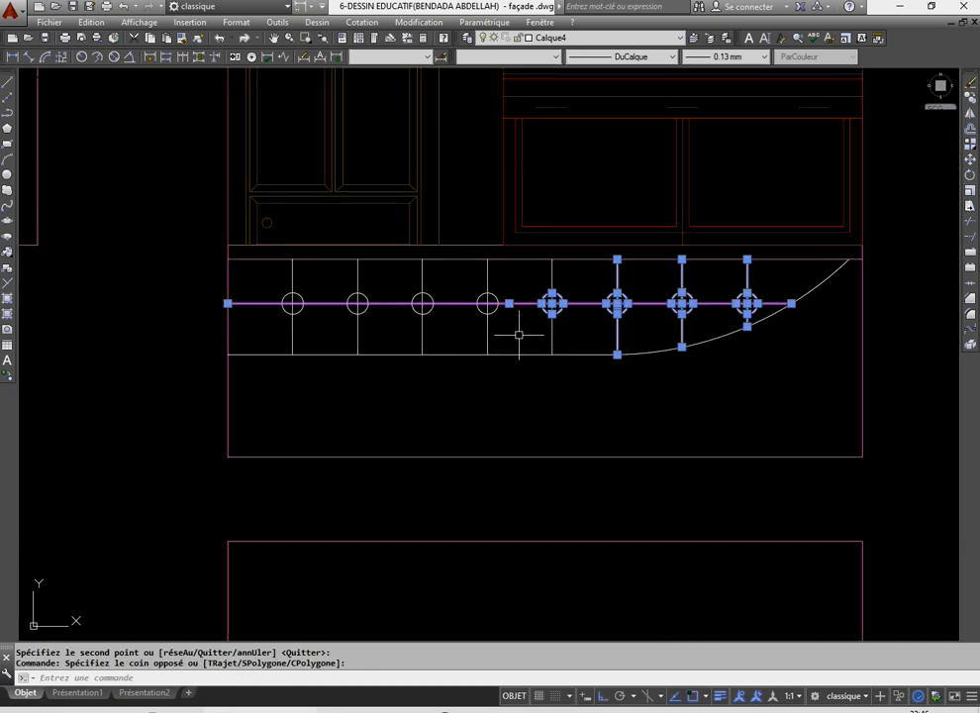
click(575, 335)
click(257, 290)
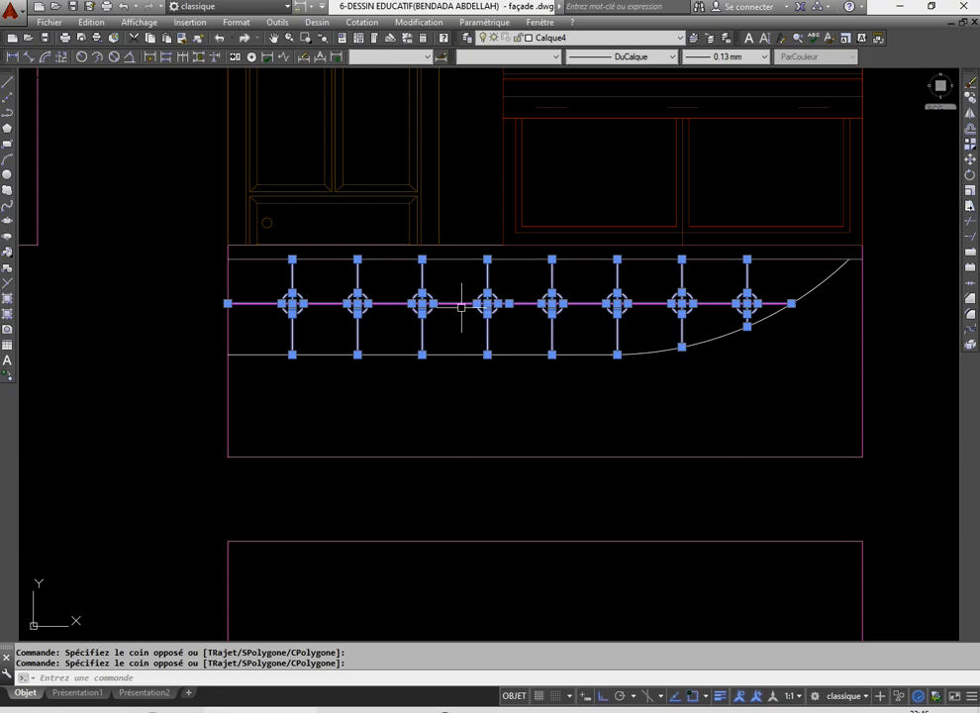
click(555, 57)
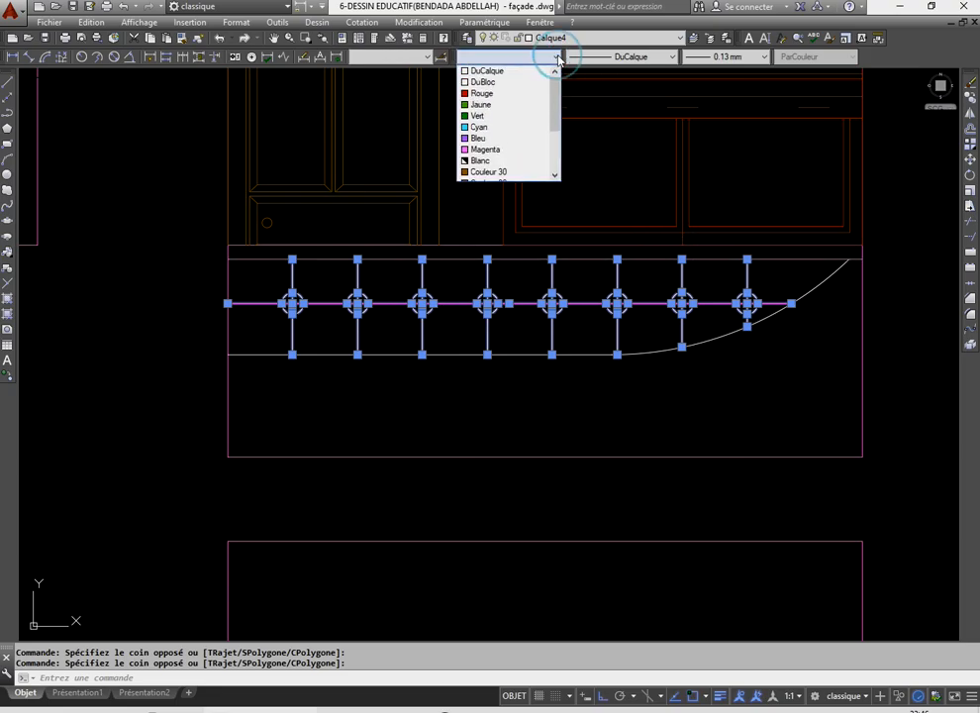
click(479, 128)
key(Escape)
- Save the façade drawing
scroll(423, 368, down, 5)
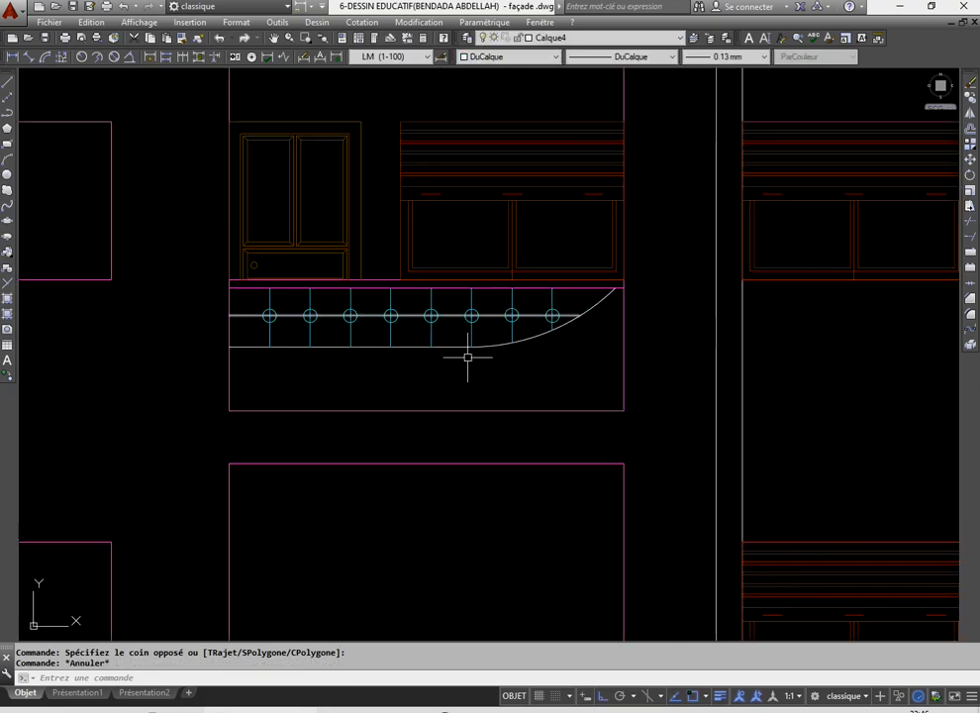
scroll(425, 333, up, 2)
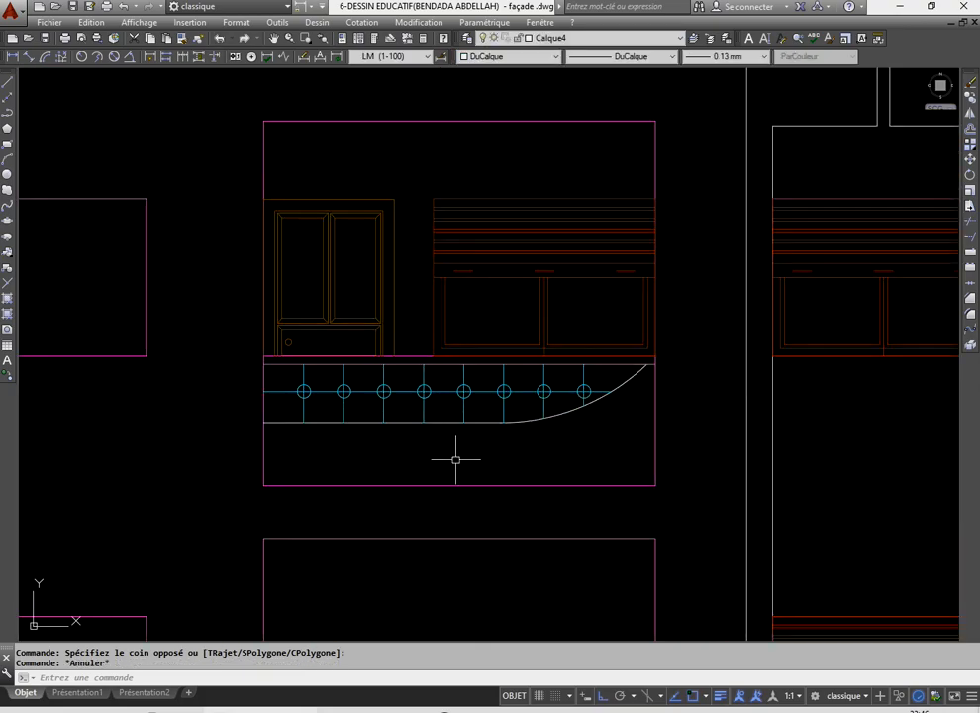
scroll(454, 432, down, 2)
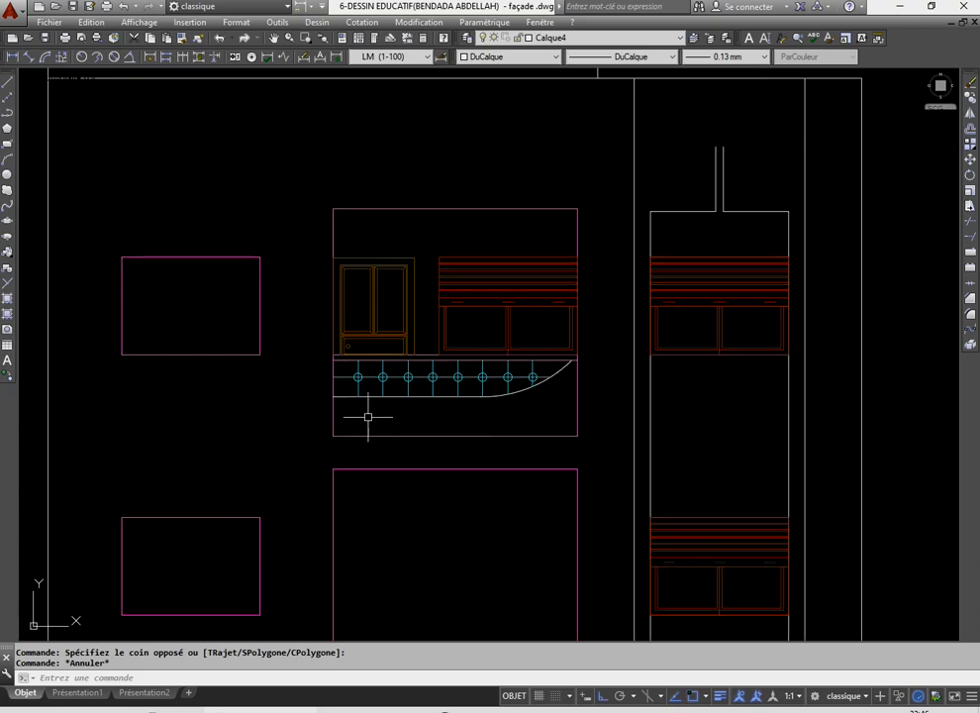
scroll(386, 386, down, 6)
scroll(386, 386, up, 4)
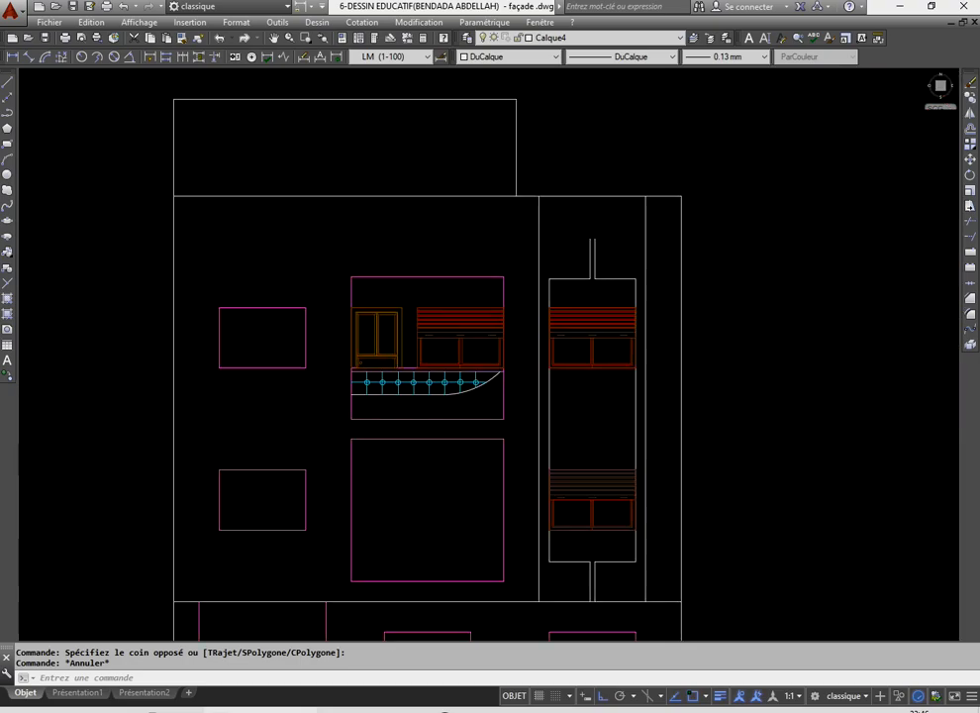
scroll(418, 406, up, 2)
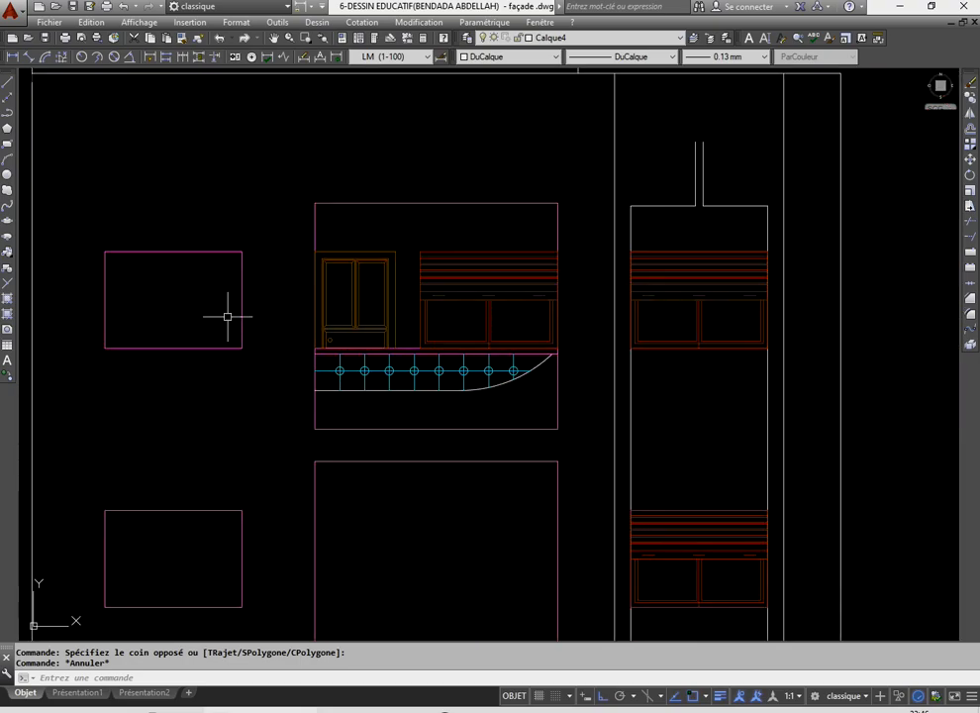
click(73, 6)
scroll(402, 312, down, 2)
scroll(403, 317, up, 2)
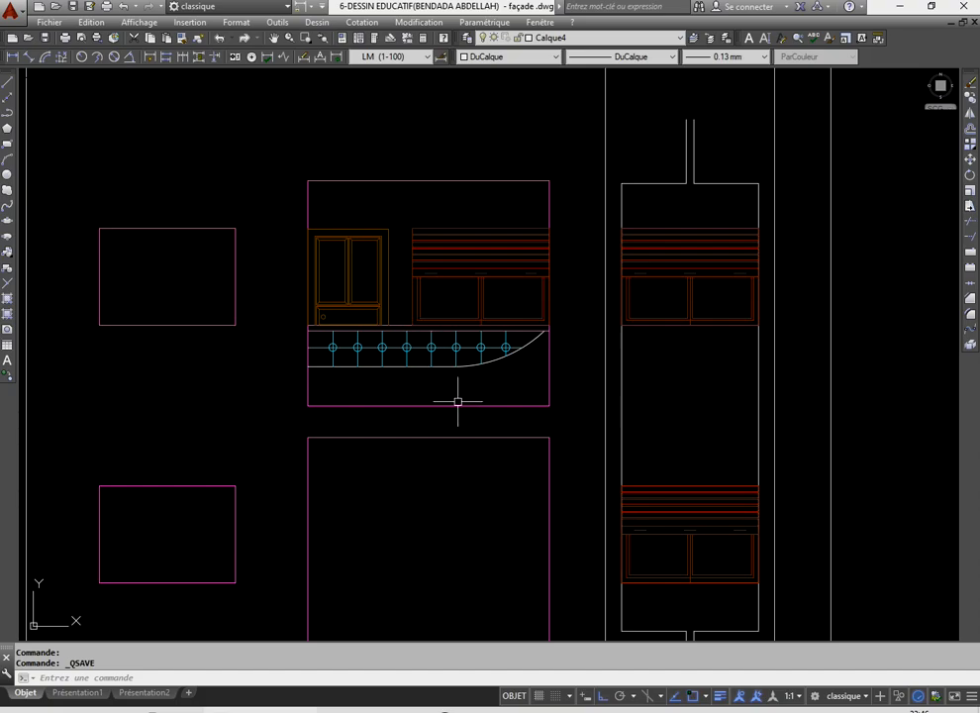
- Mirror the parapet's bottom line and curved arc about the opening's horizontal mid-axis, keeping the originals
scroll(526, 363, up, 2)
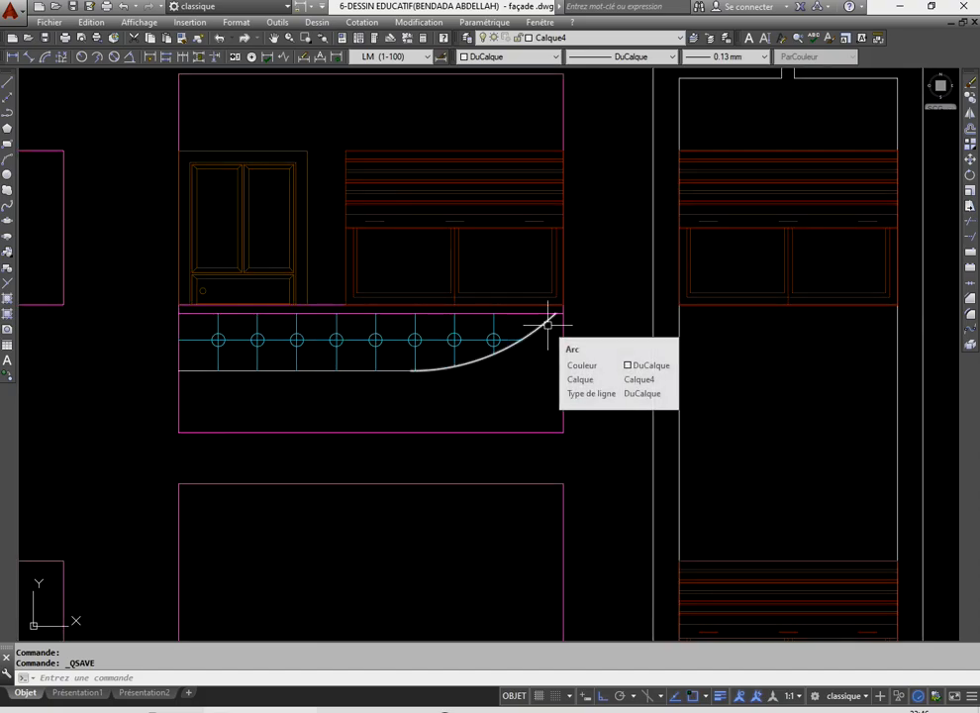
click(547, 324)
click(390, 370)
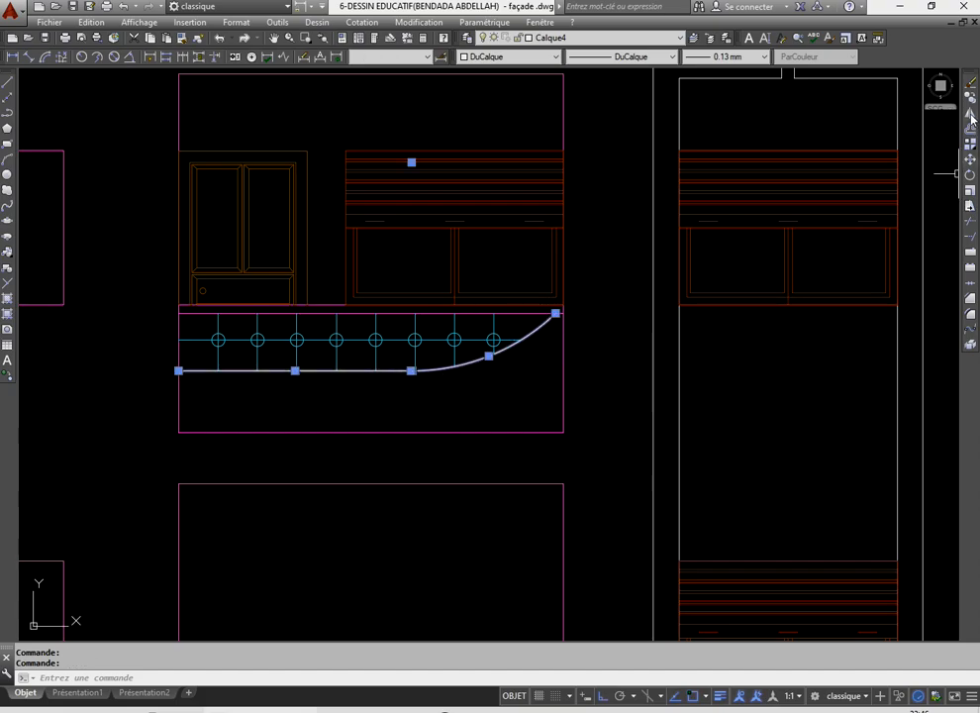
click(971, 112)
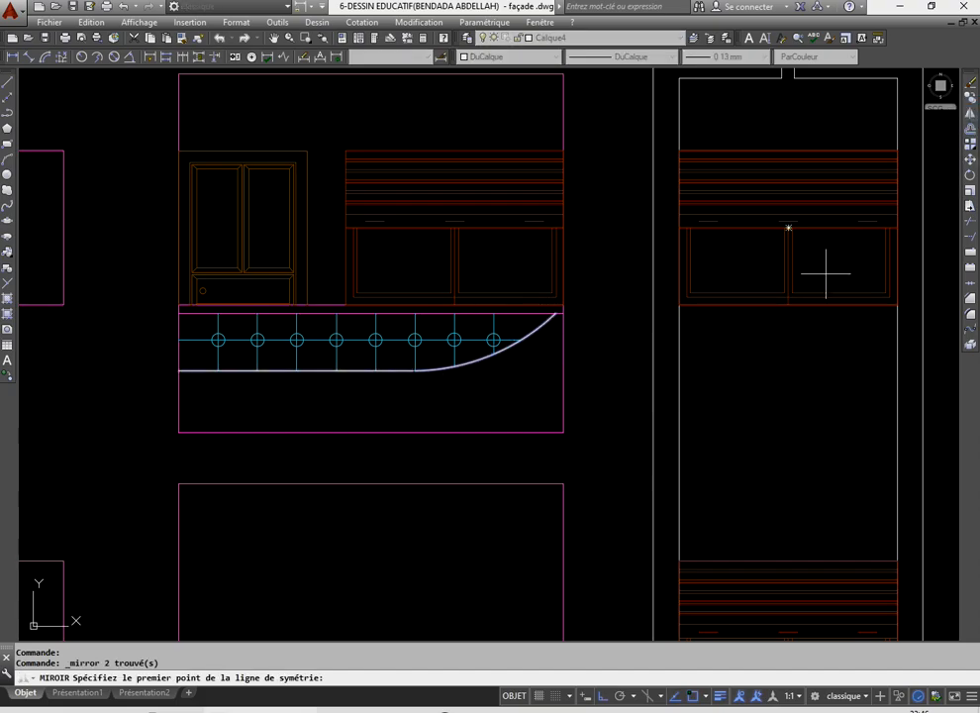
click(178, 254)
click(591, 255)
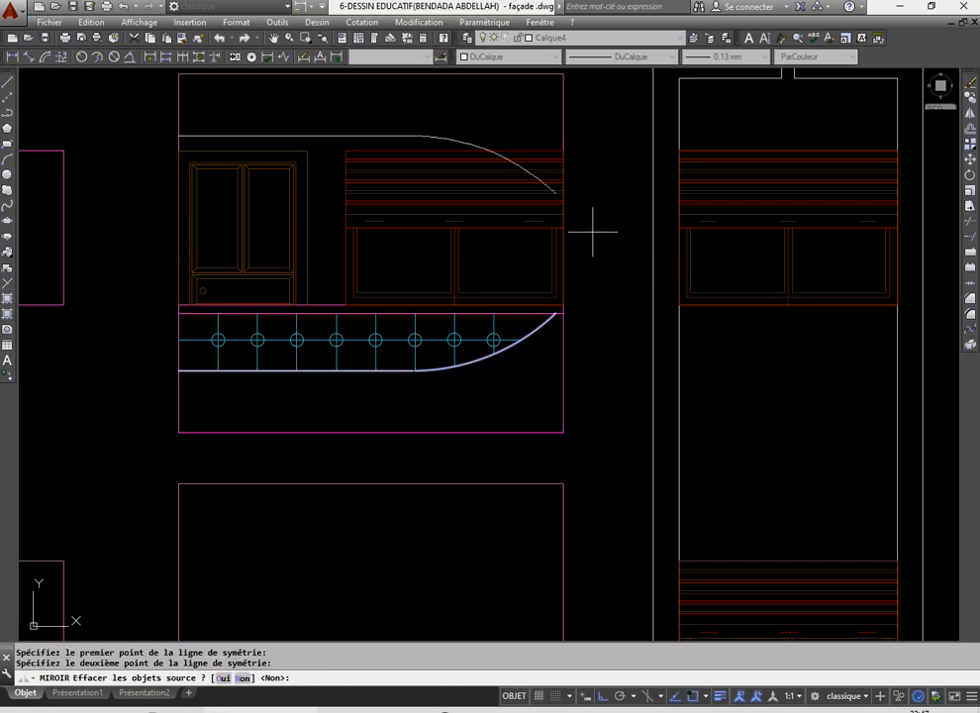
key(Return)
scroll(514, 284, down, 3)
scroll(516, 280, up, 2)
scroll(517, 286, down, 2)
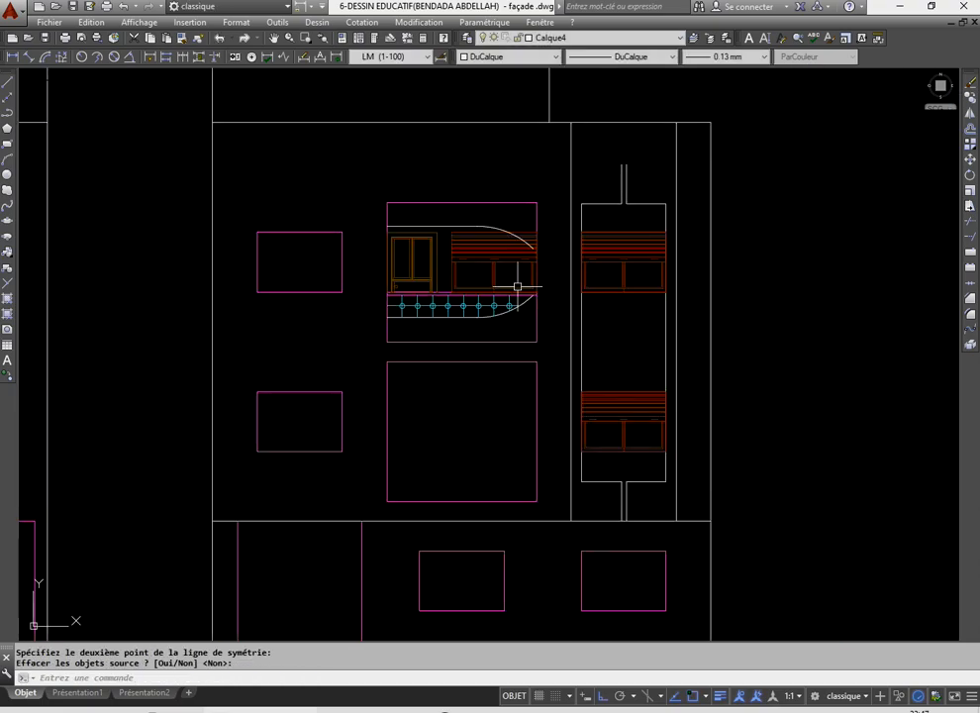
scroll(503, 279, up, 2)
middle_drag(418, 282, 411, 277)
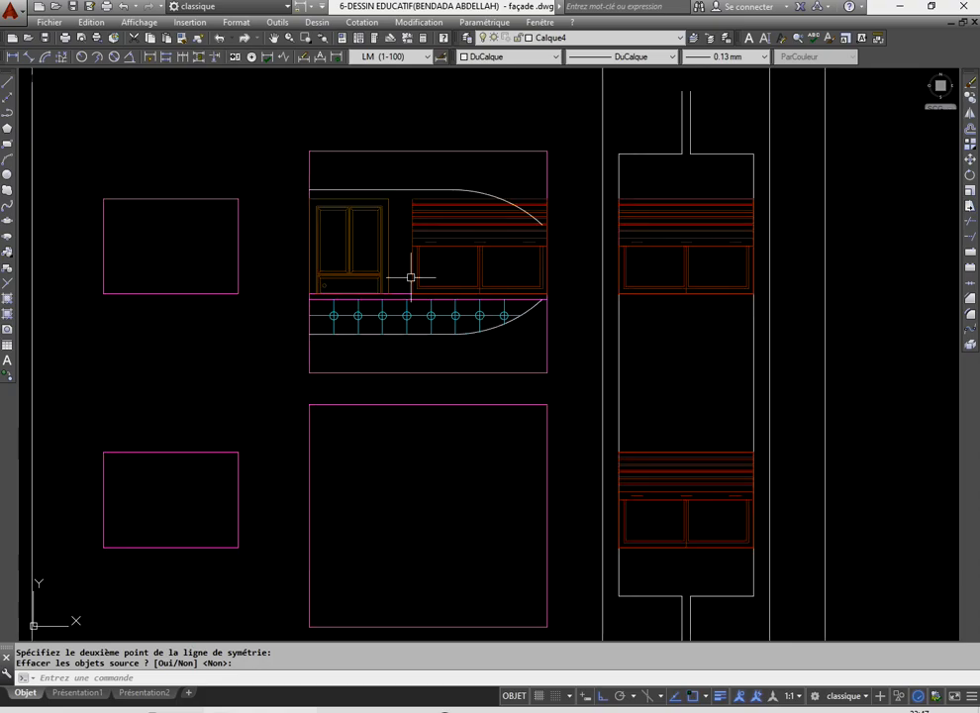
- Extend the lower arc and the mirrored upper arc to the opening's right vertical edge
scroll(411, 278, up, 2)
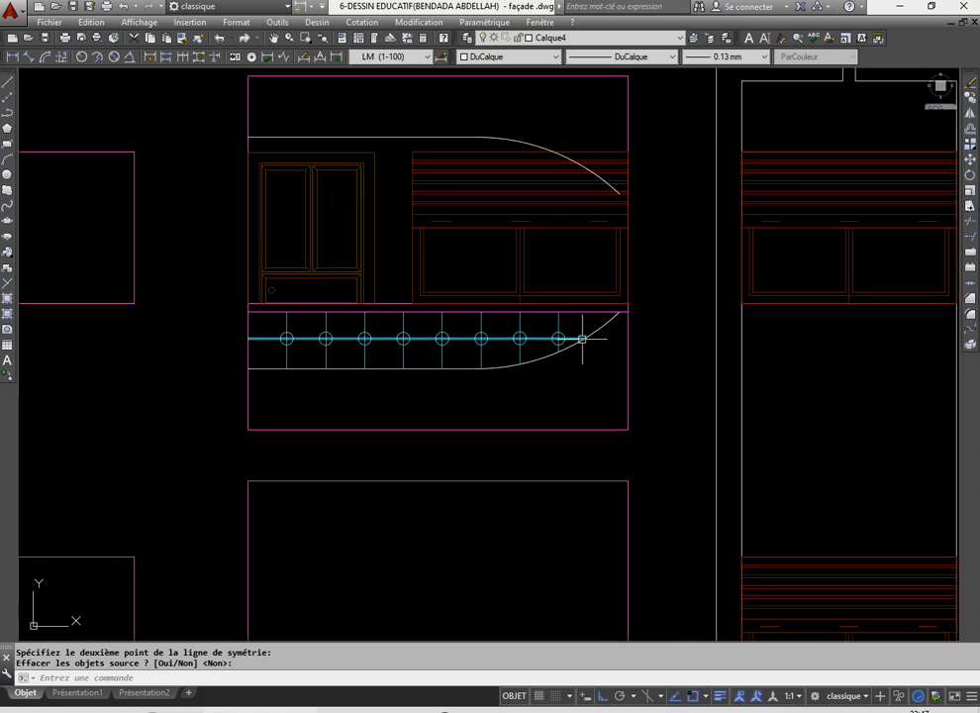
click(971, 236)
key(Return)
click(610, 316)
click(614, 188)
click(622, 196)
right_click(673, 242)
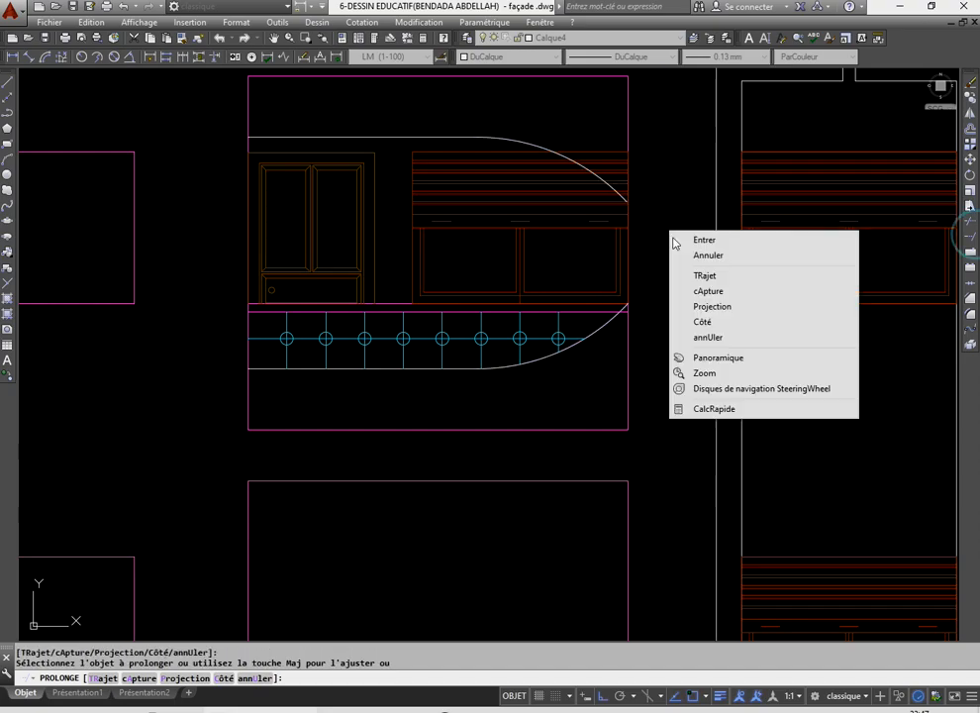
click(698, 240)
scroll(545, 295, down, 4)
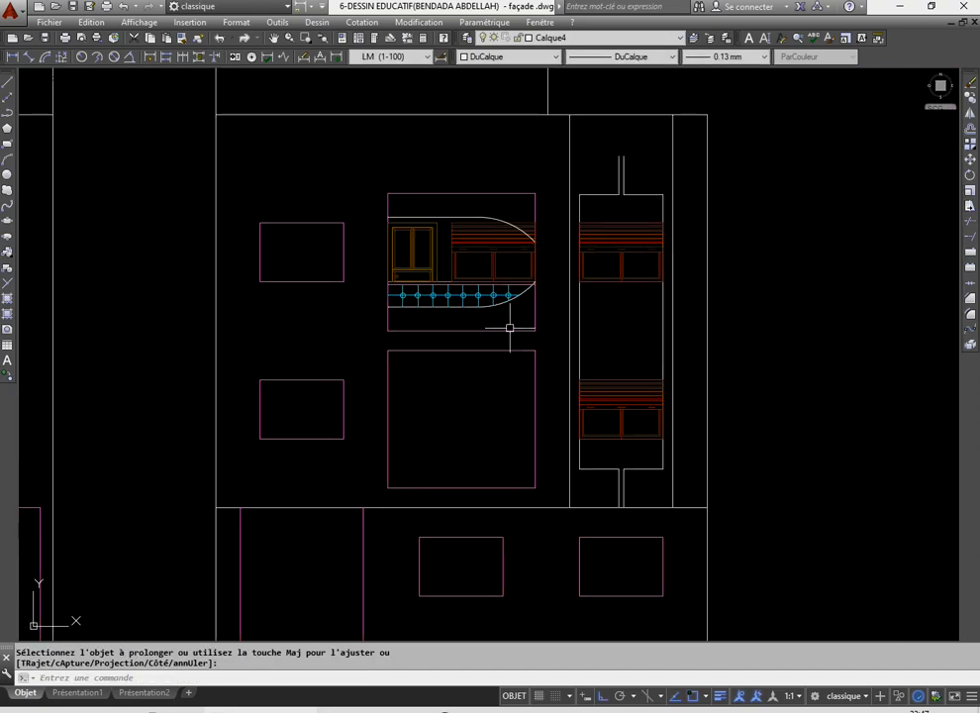
scroll(510, 327, up, 4)
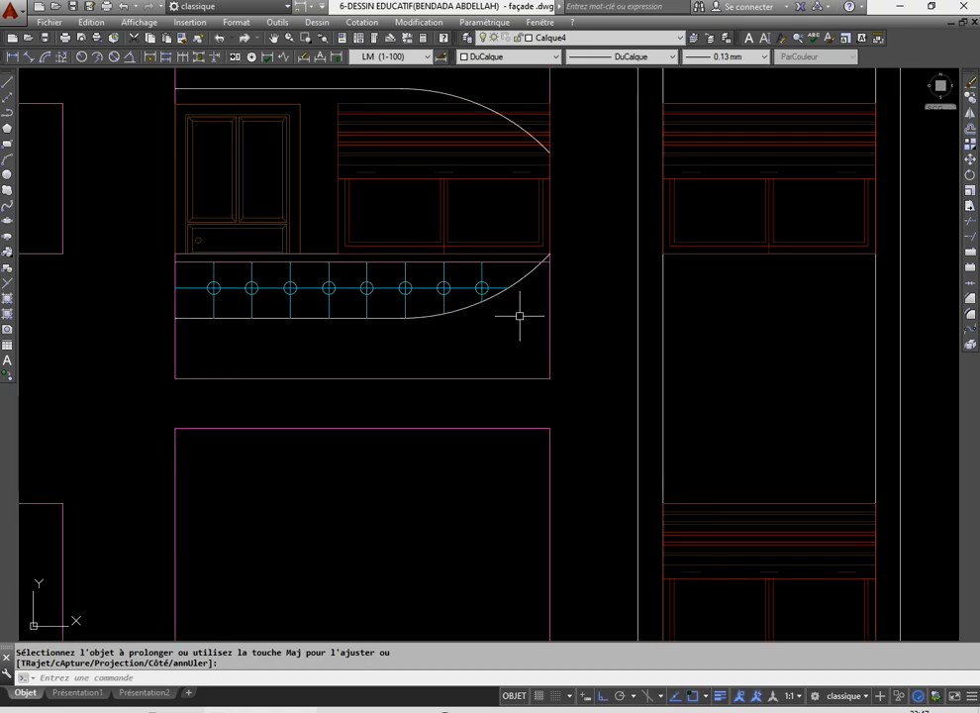
scroll(520, 317, down, 4)
scroll(164, 278, up, 2)
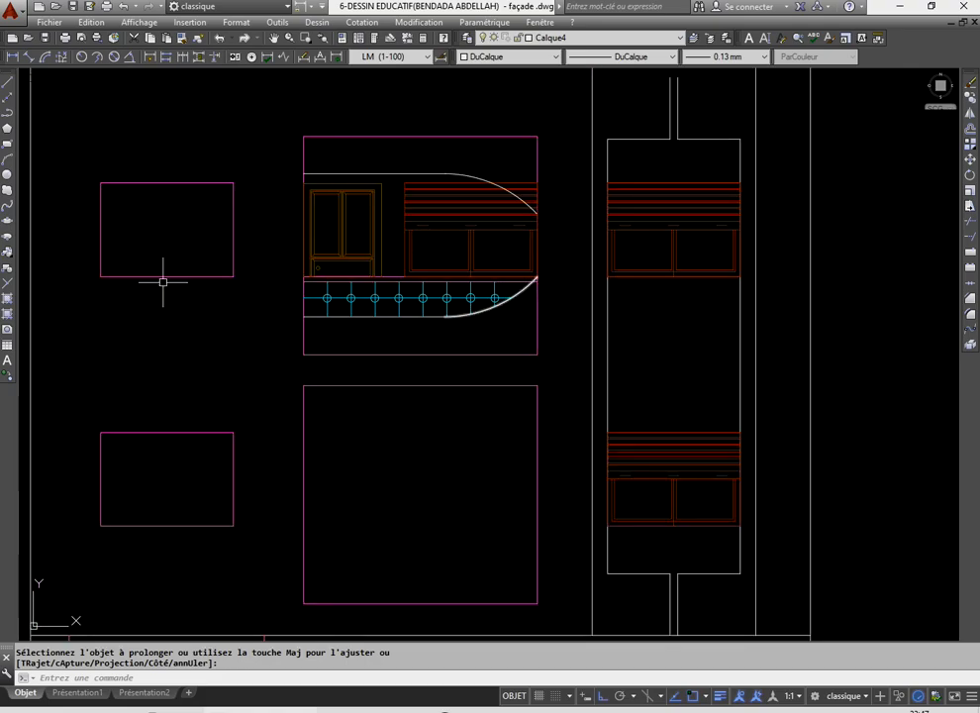
- Draw a vertical line over the opening's right edge, from its lower corner to its upper corner
click(8, 87)
click(537, 353)
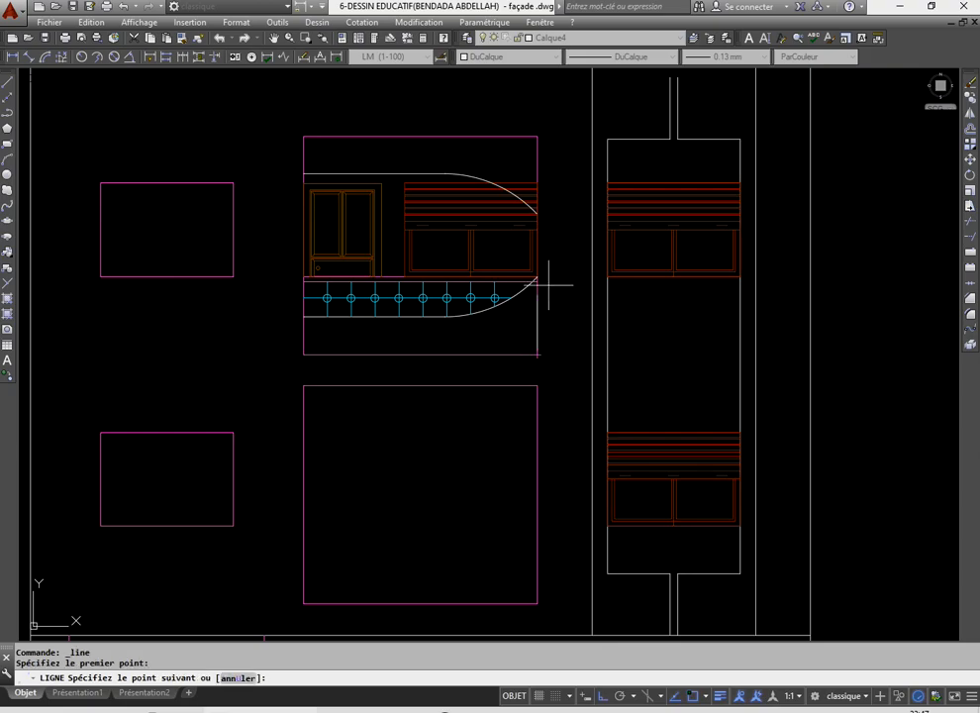
click(537, 135)
right_click(546, 143)
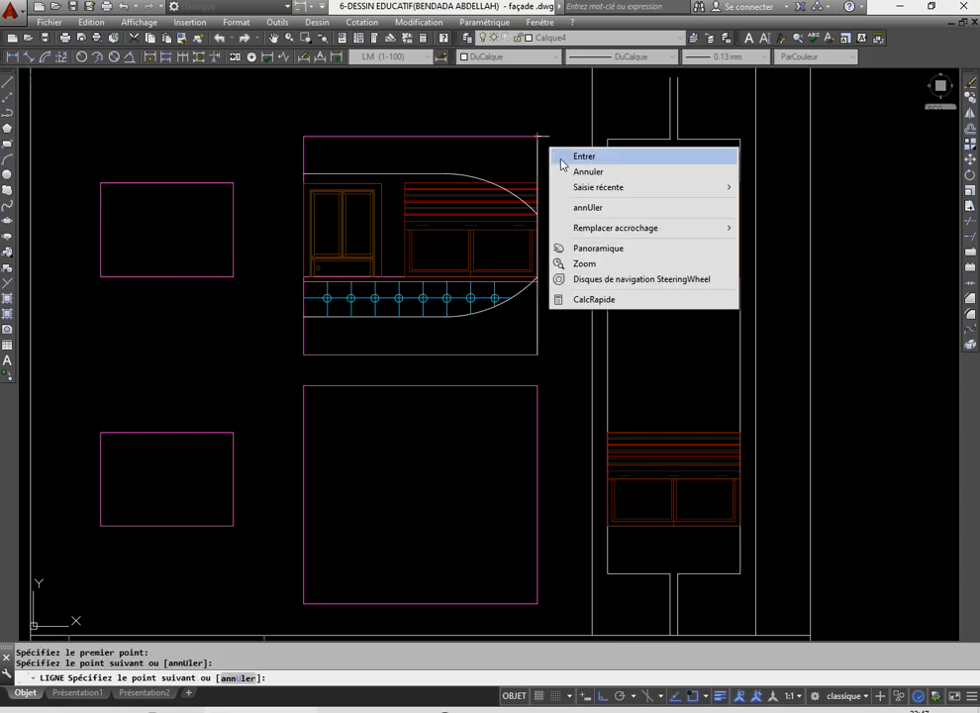
click(581, 158)
- Stretch the right ends of the upper and lower arcs to the midpoint of the new vertical line
click(522, 197)
scroll(536, 237, up, 4)
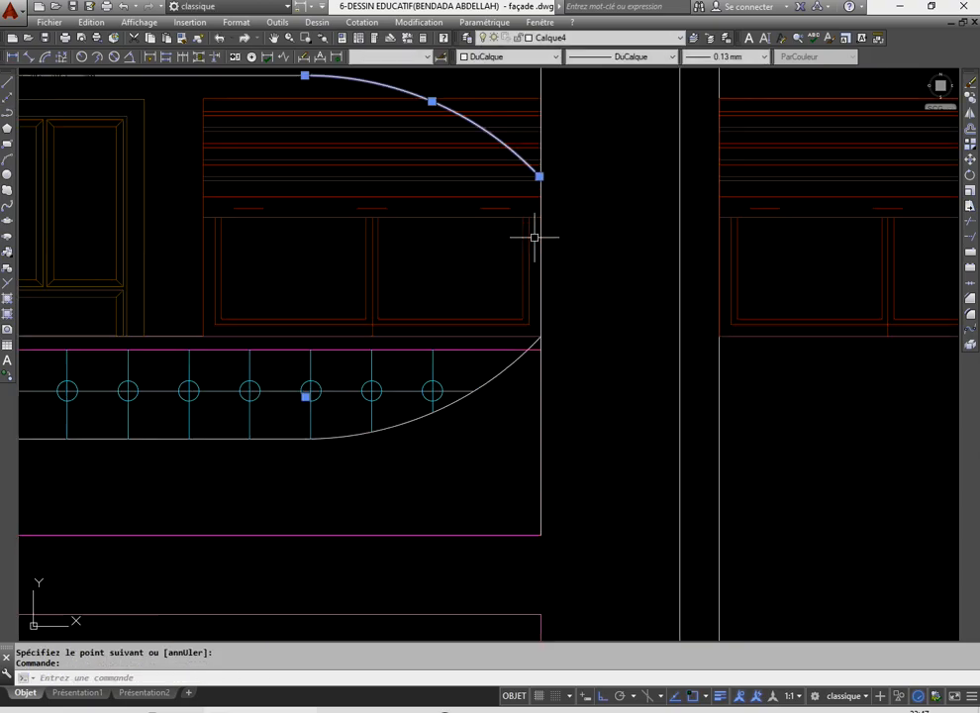
click(539, 176)
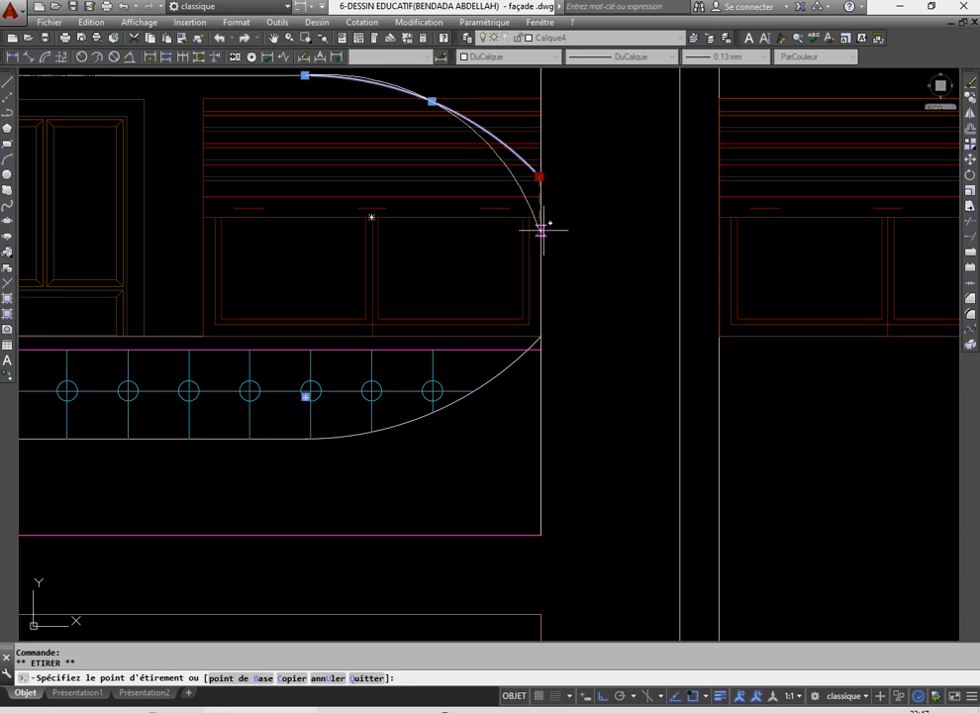
scroll(542, 241, down, 2)
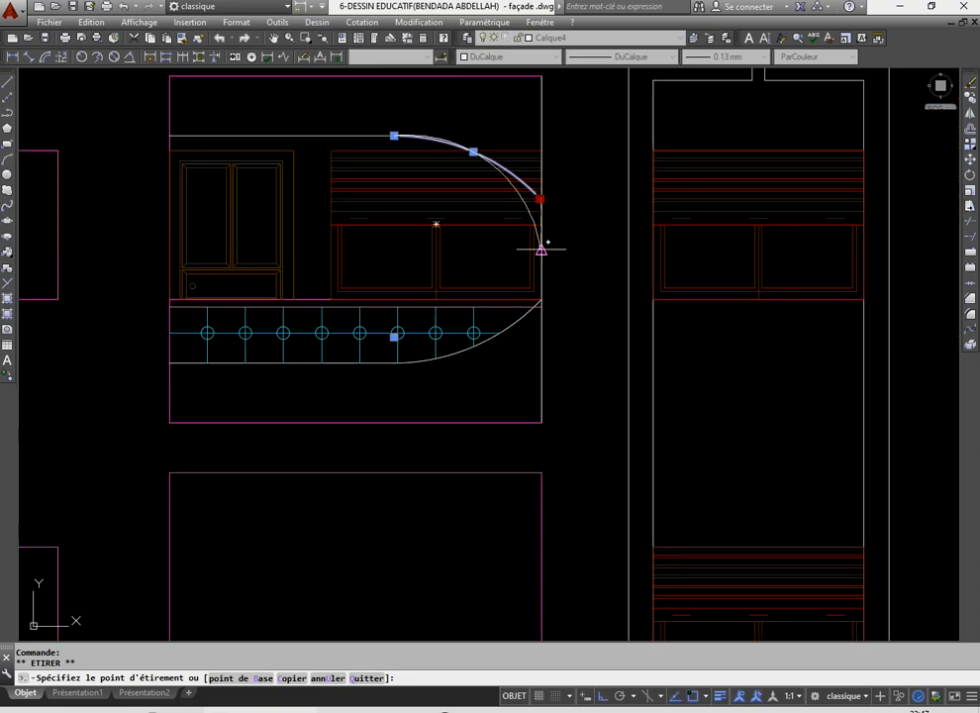
click(541, 248)
click(521, 321)
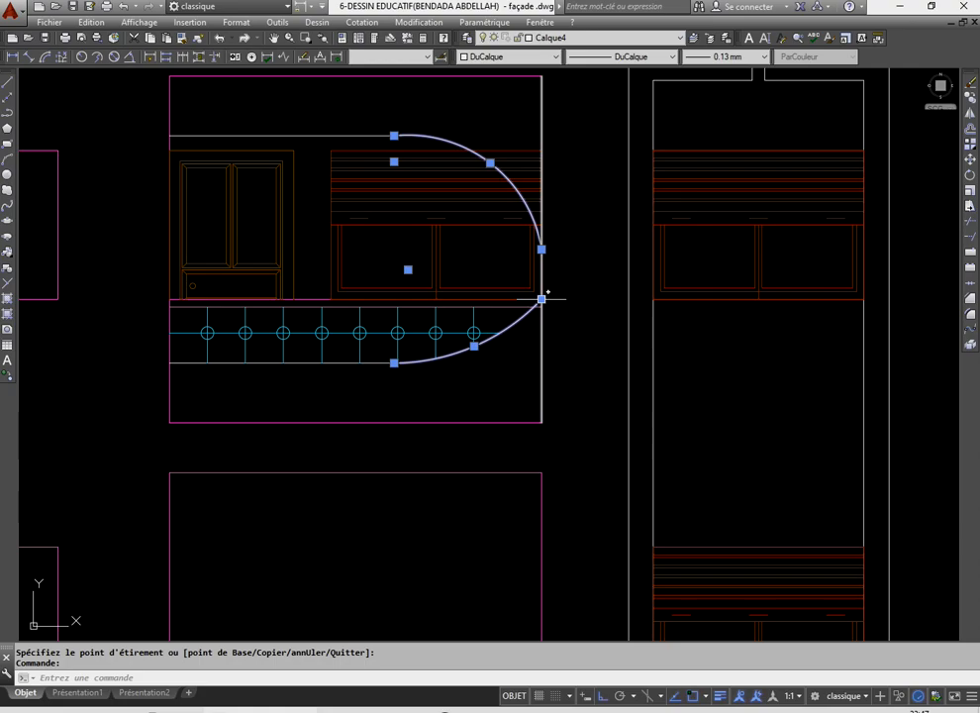
click(541, 299)
click(542, 249)
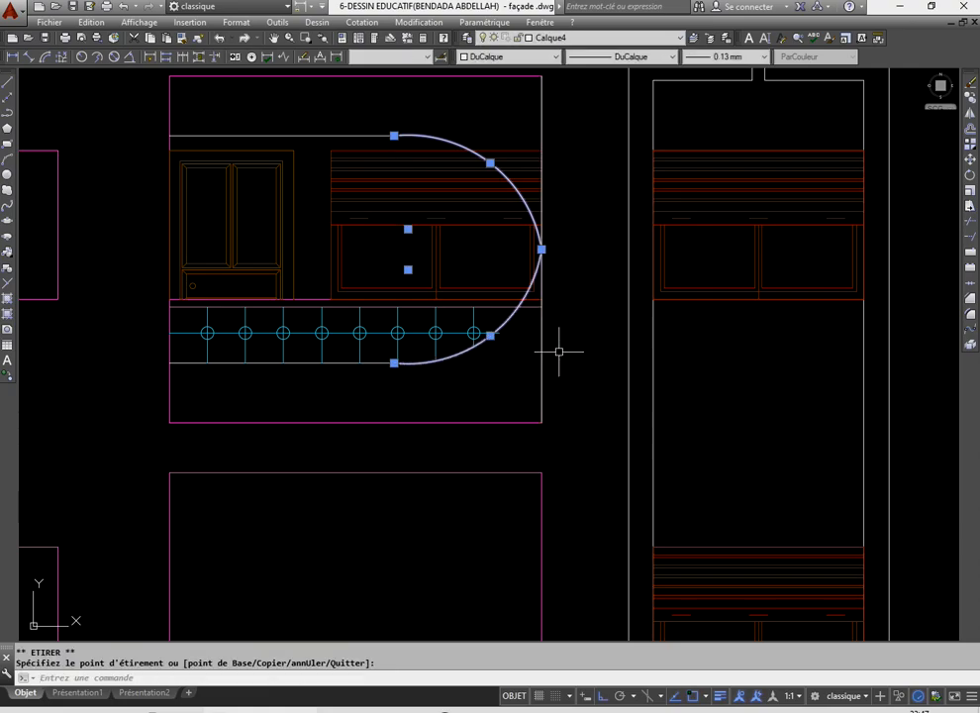
key(Escape)
scroll(534, 351, down, 5)
scroll(511, 251, up, 4)
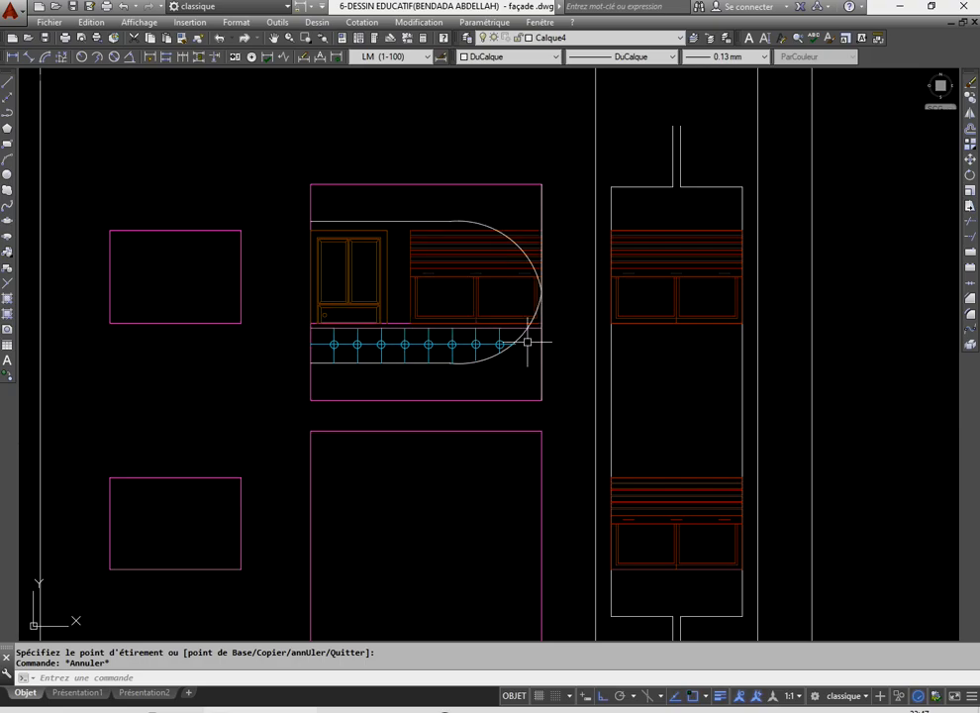
- Trim the end of the parapet's middle horizontal line that overshoots the lower arc
scroll(526, 344, up, 4)
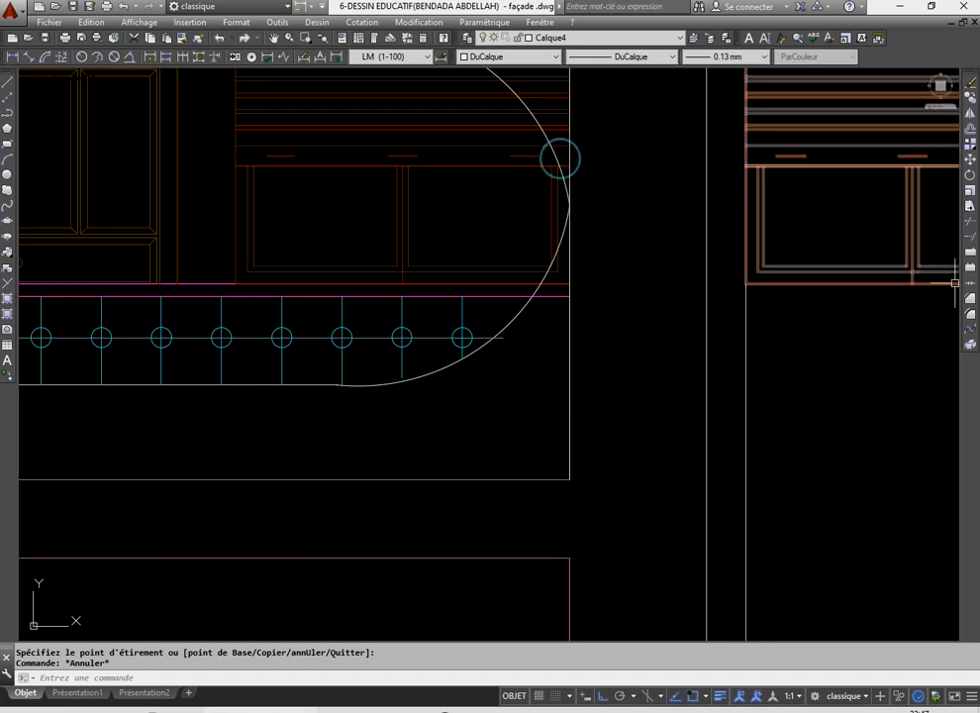
click(970, 220)
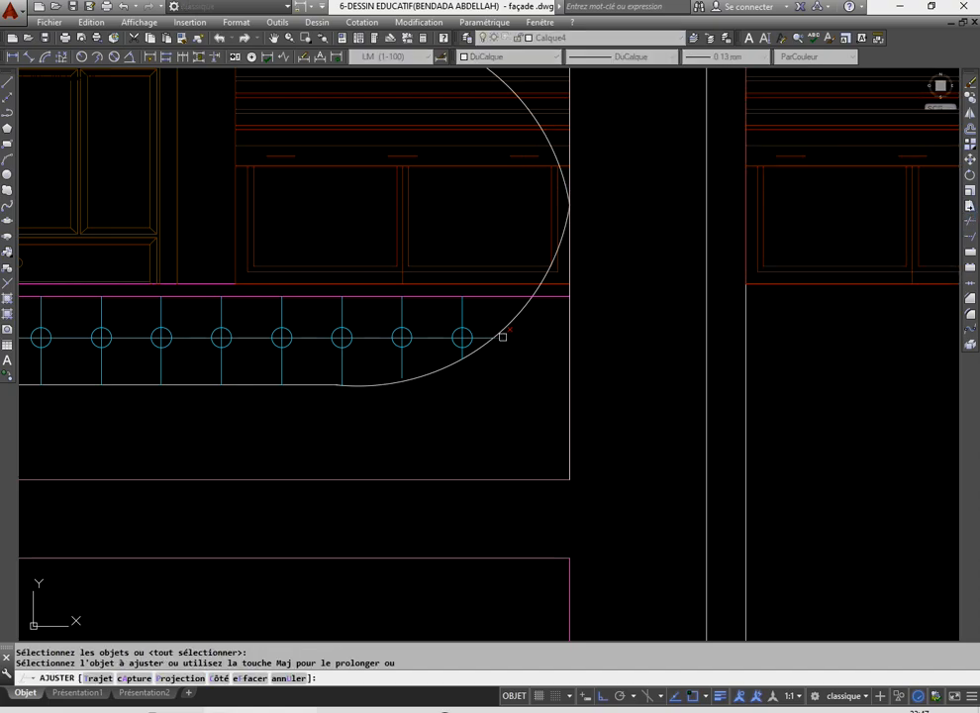
click(446, 368)
scroll(446, 367, down, 4)
right_click(445, 258)
click(453, 271)
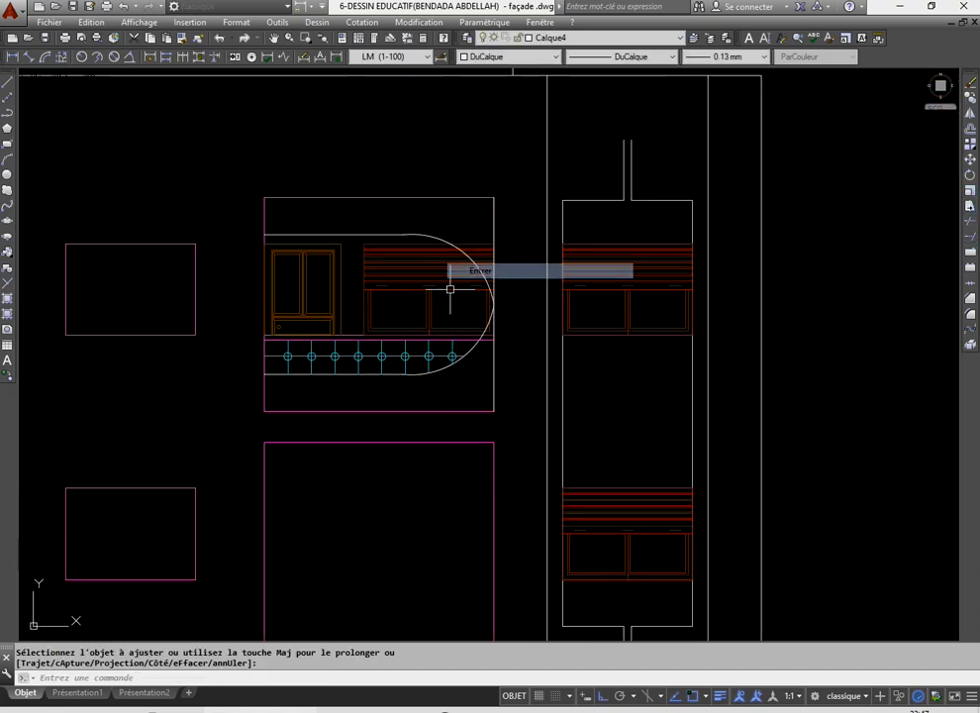
- Explode the balcony window block and trim its shutter lines outside the upper arc
click(433, 274)
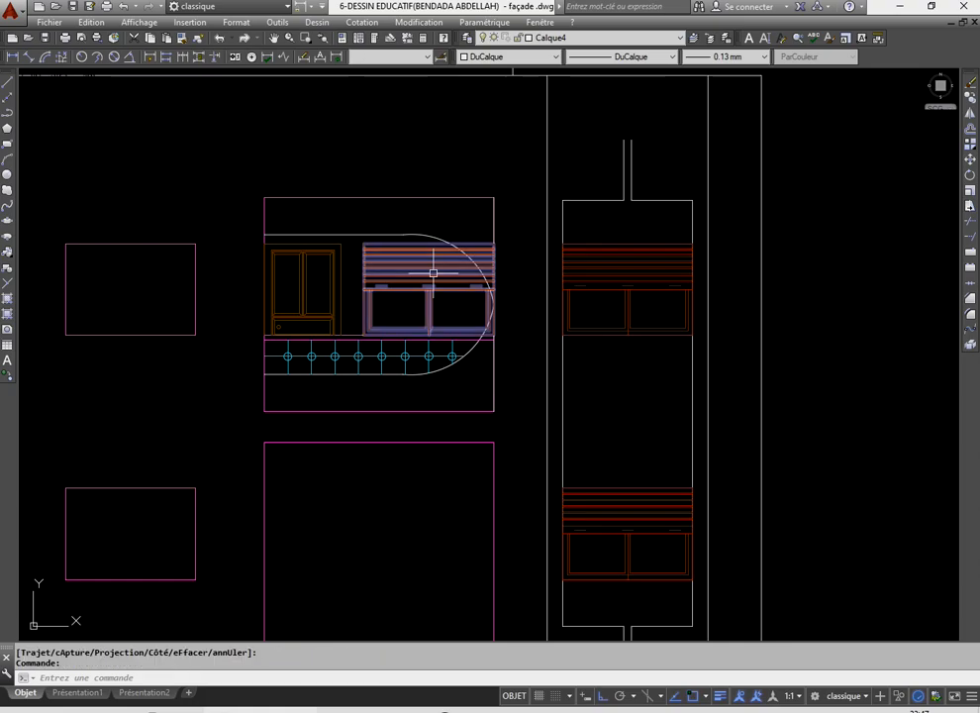
click(972, 345)
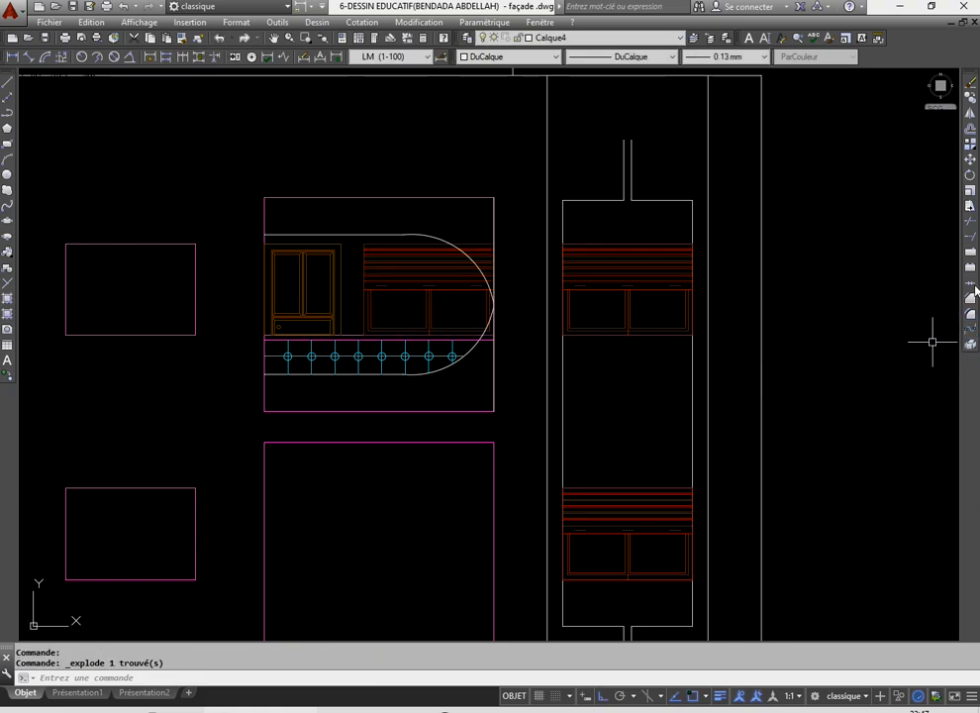
click(974, 222)
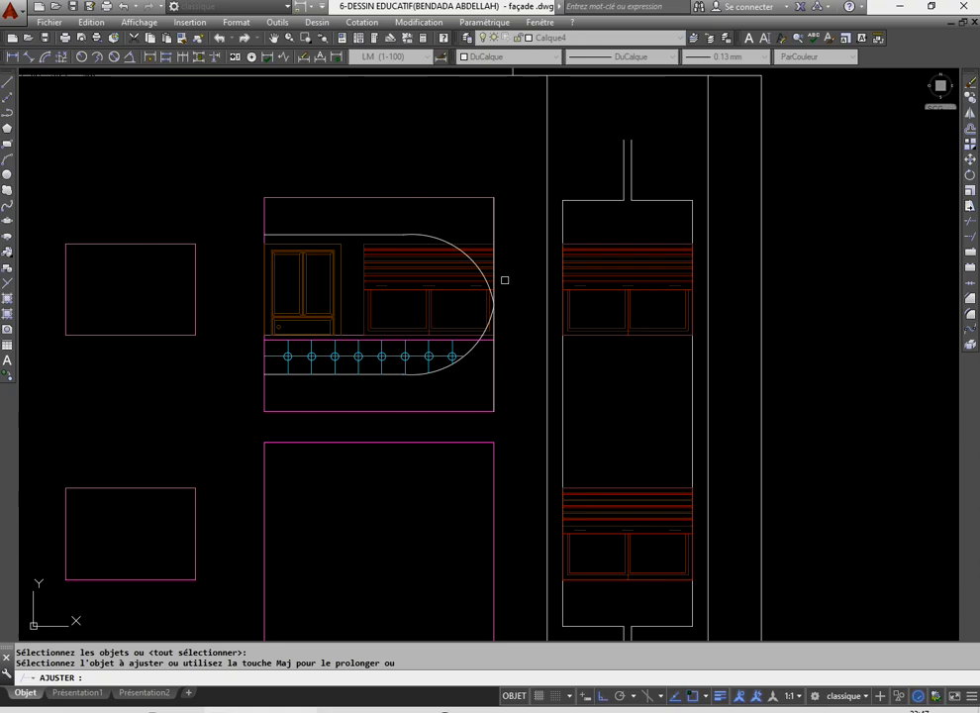
scroll(500, 282, up, 5)
click(516, 308)
click(489, 222)
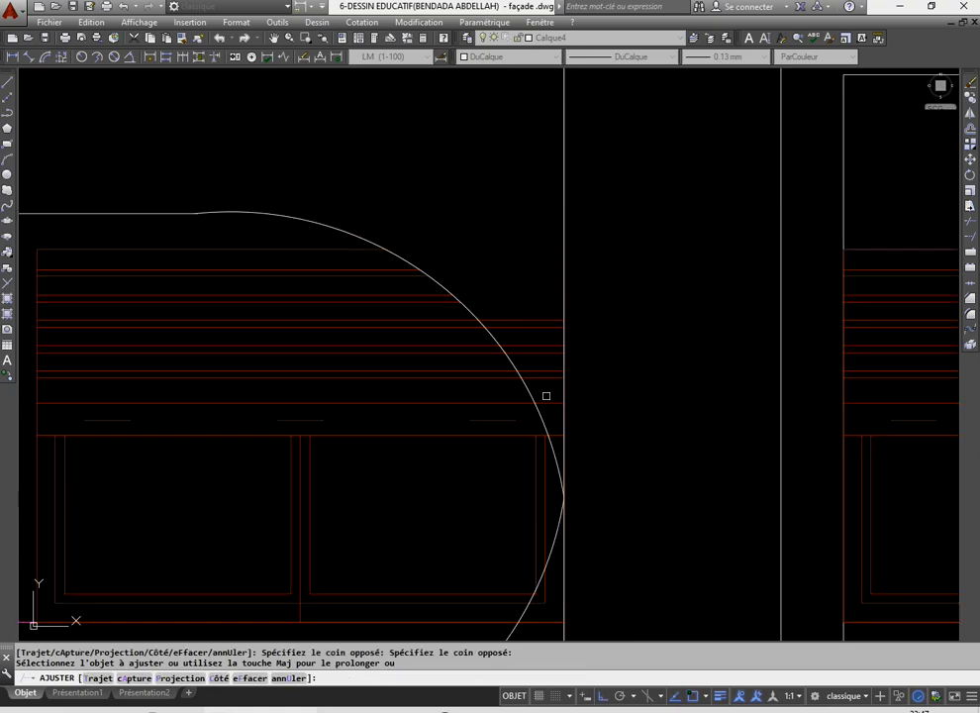
click(550, 386)
click(540, 315)
scroll(506, 262, down, 4)
scroll(528, 330, up, 4)
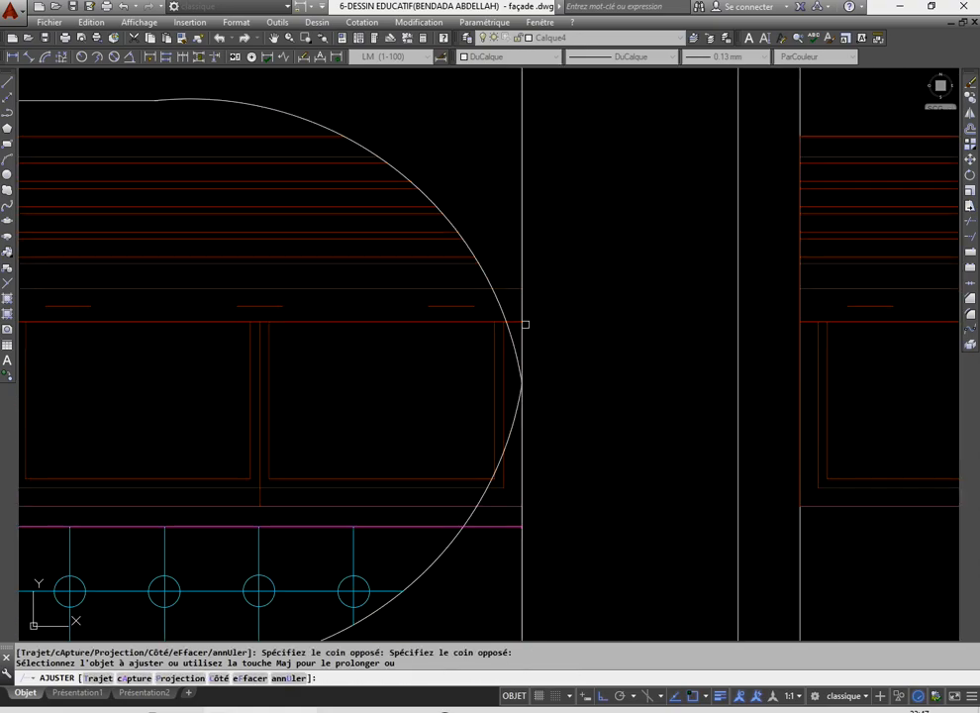
scroll(516, 315, up, 3)
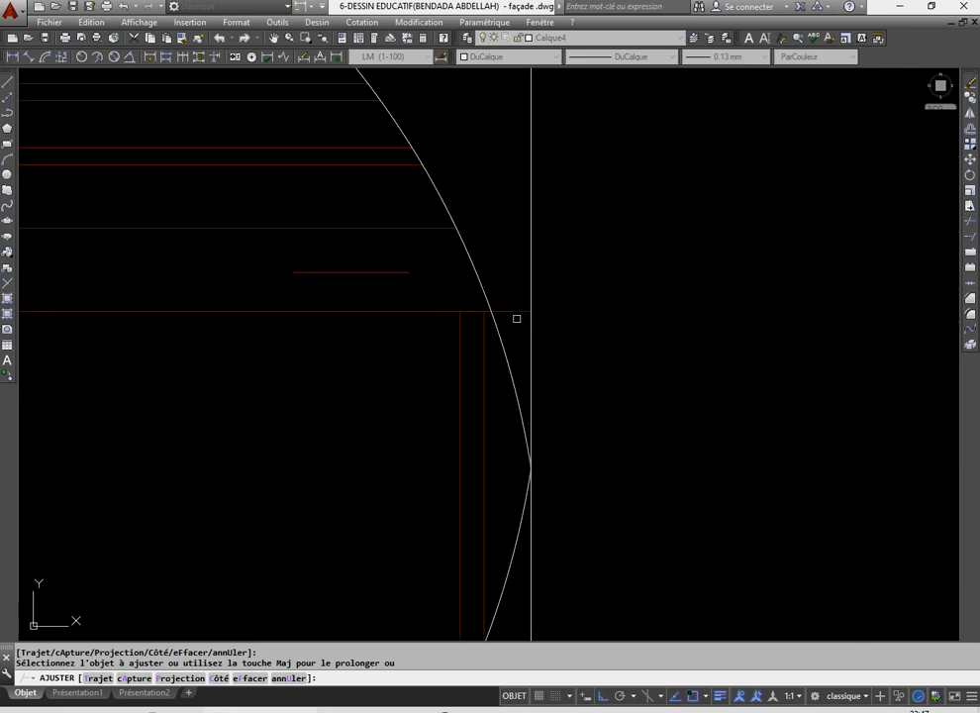
- Trim the window's frame and sill lines and the parapet's top line where they extend beyond the curve
scroll(509, 314, down, 3)
scroll(510, 459, up, 2)
click(517, 462)
click(503, 402)
scroll(505, 397, up, 4)
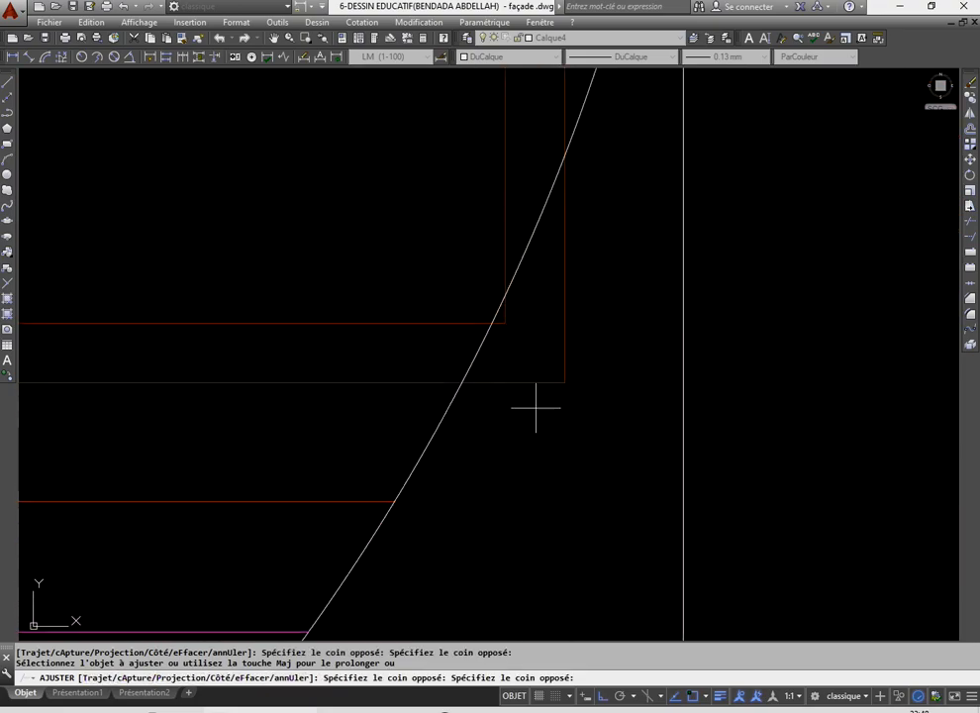
click(566, 353)
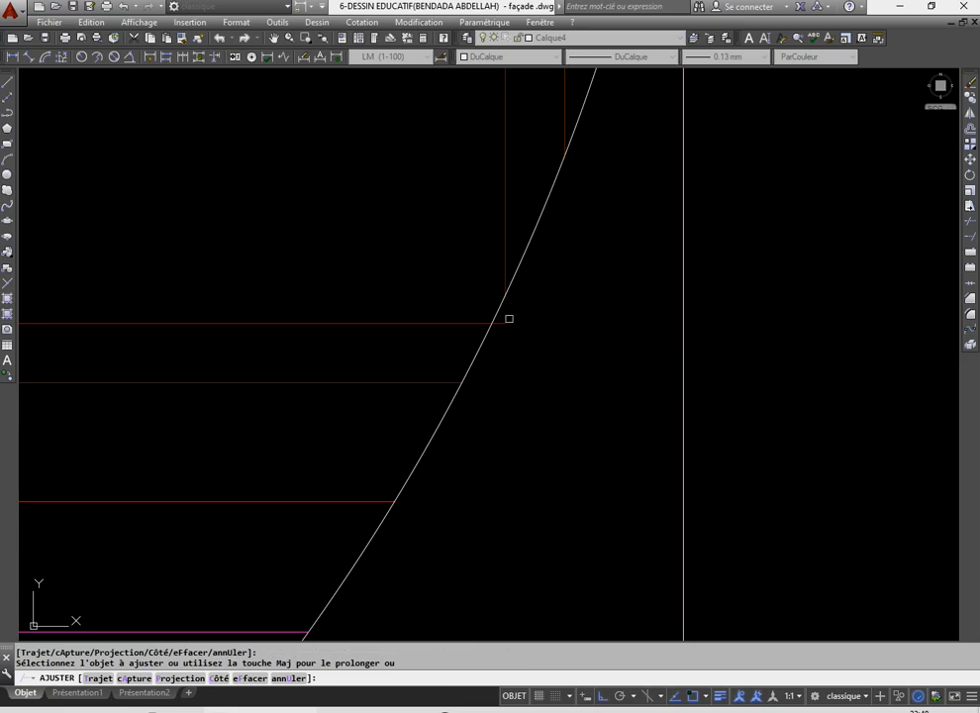
scroll(508, 379, down, 5)
click(497, 366)
scroll(496, 363, down, 3)
scroll(460, 365, up, 1)
right_click(396, 281)
click(414, 291)
scroll(404, 319, down, 3)
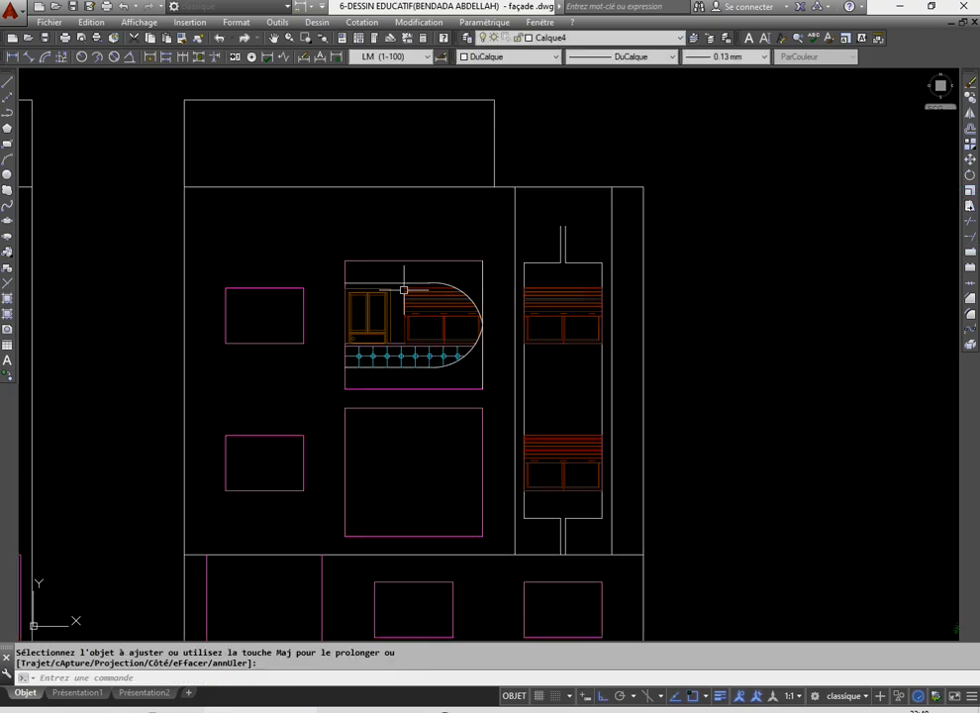
- Match the pink outlines of the two balcony frames to the properties of the white vertical line at the upper frame's edge
scroll(404, 318, up, 5)
scroll(402, 315, down, 5)
scroll(387, 380, up, 5)
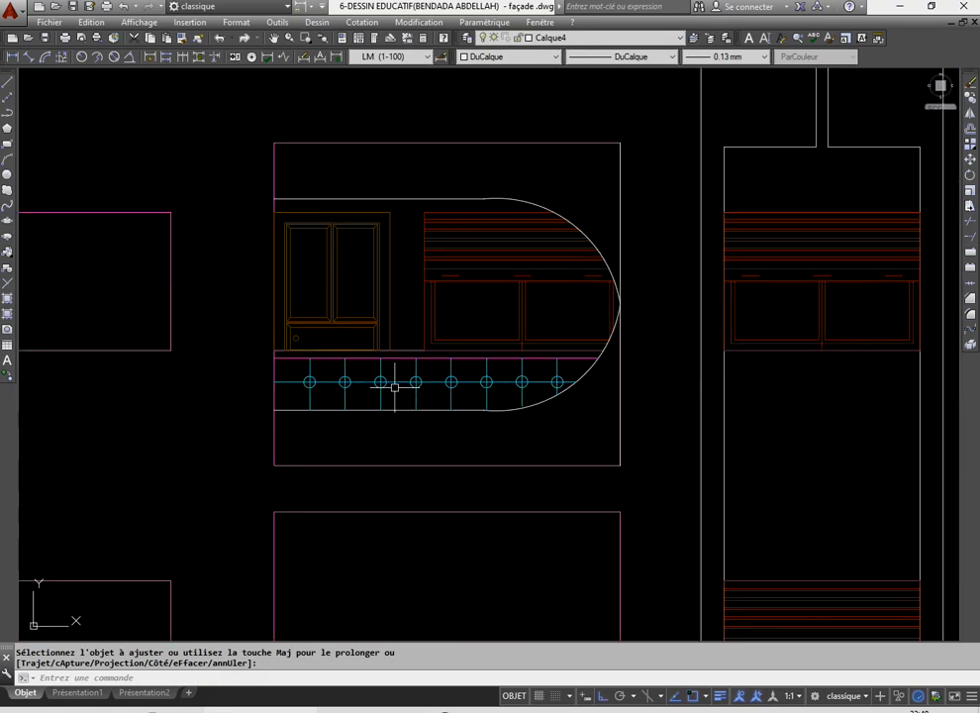
scroll(400, 378, down, 2)
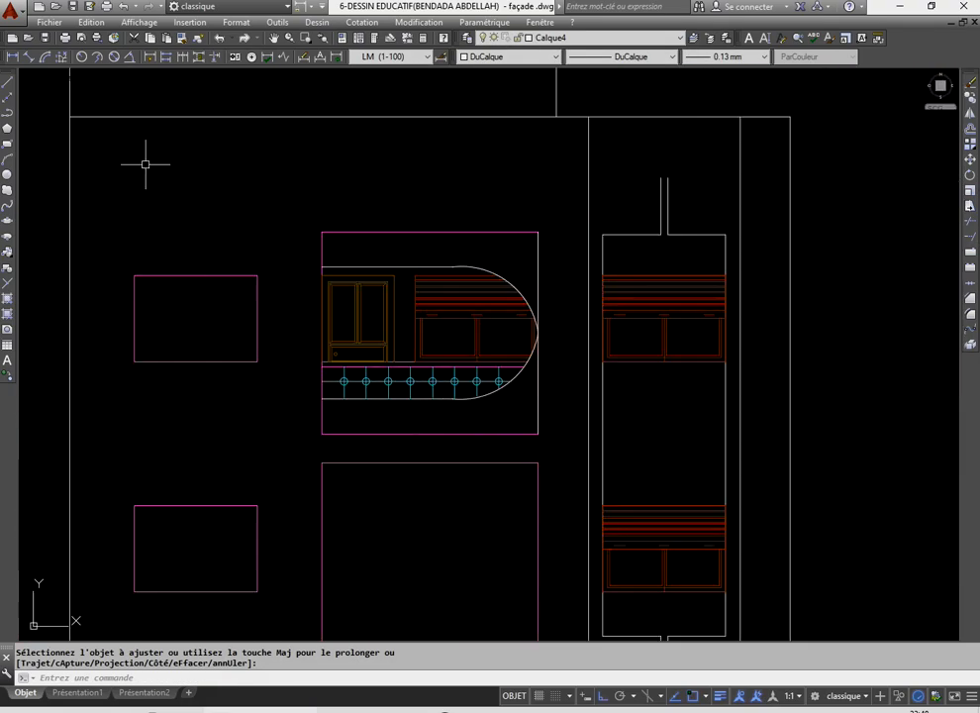
click(181, 39)
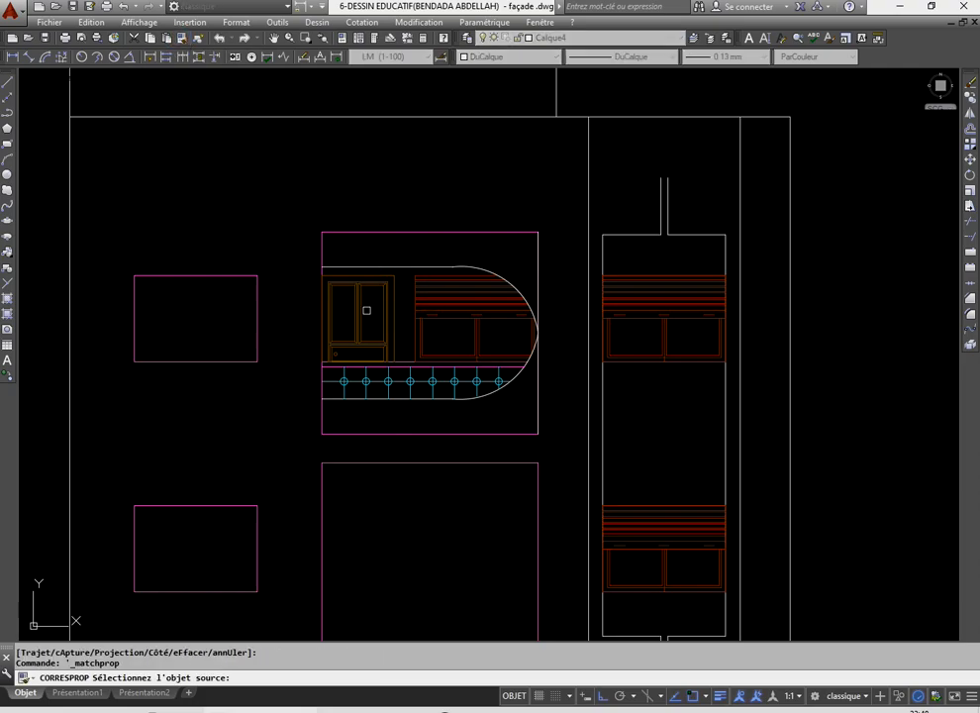
click(539, 413)
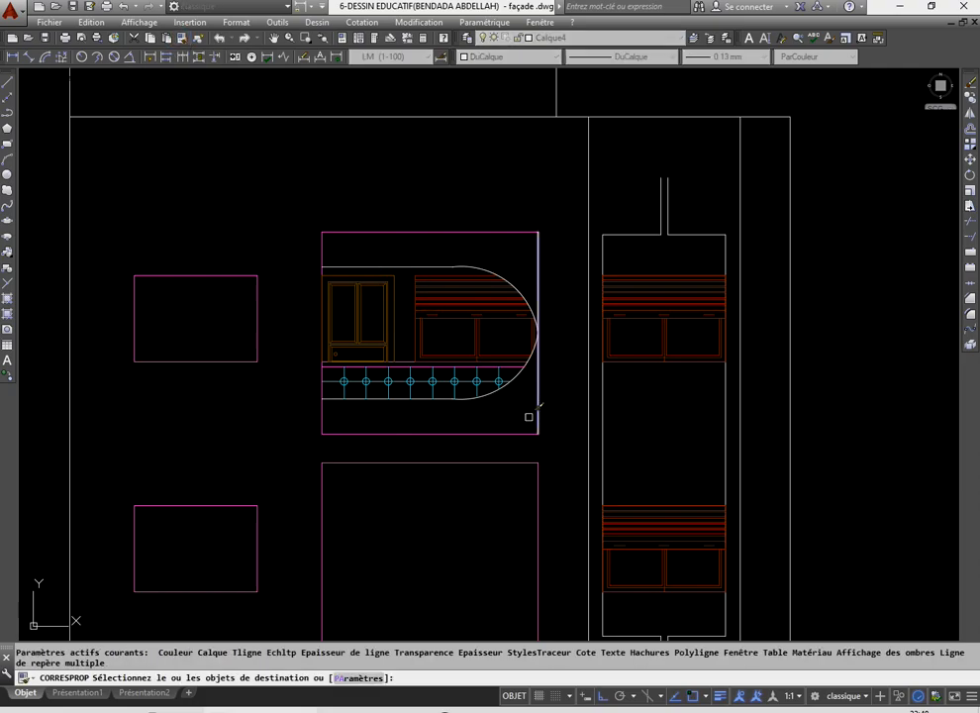
scroll(455, 371, down, 2)
click(521, 542)
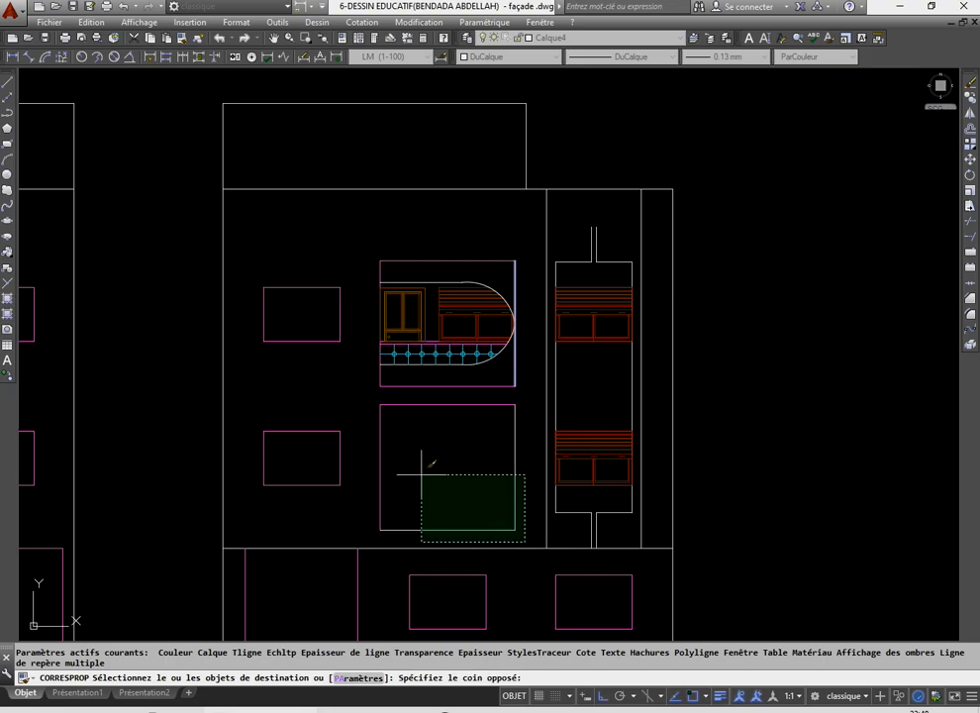
click(347, 378)
click(456, 267)
click(439, 244)
- Apply the same white line properties to the two left window outlines and save the drawing
click(353, 512)
click(263, 288)
scroll(392, 376, down, 3)
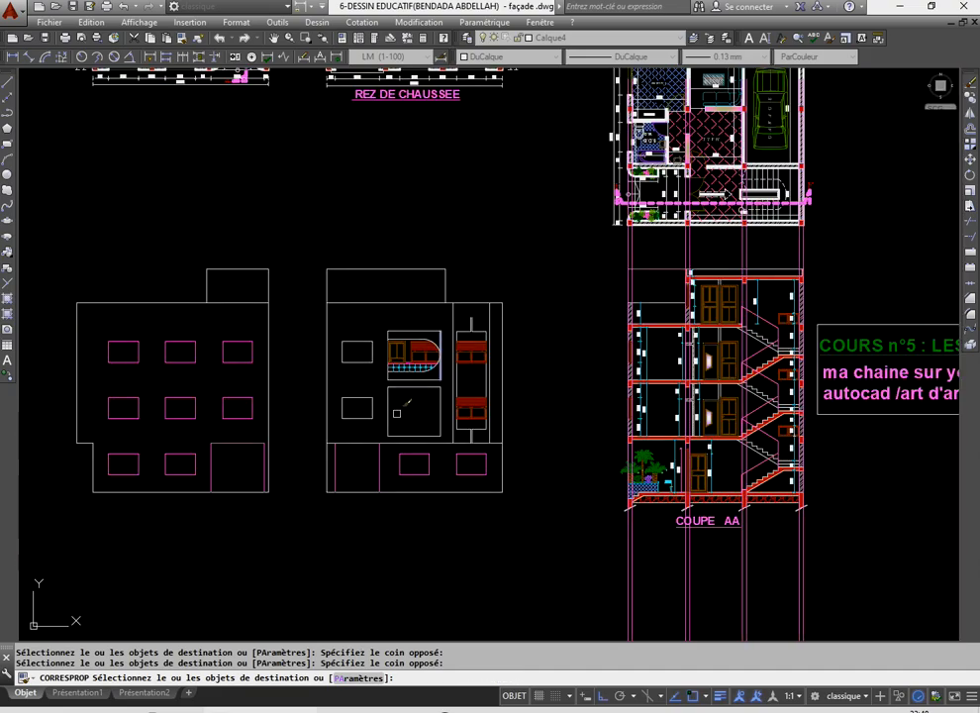
scroll(394, 400, up, 3)
right_click(344, 330)
click(302, 311)
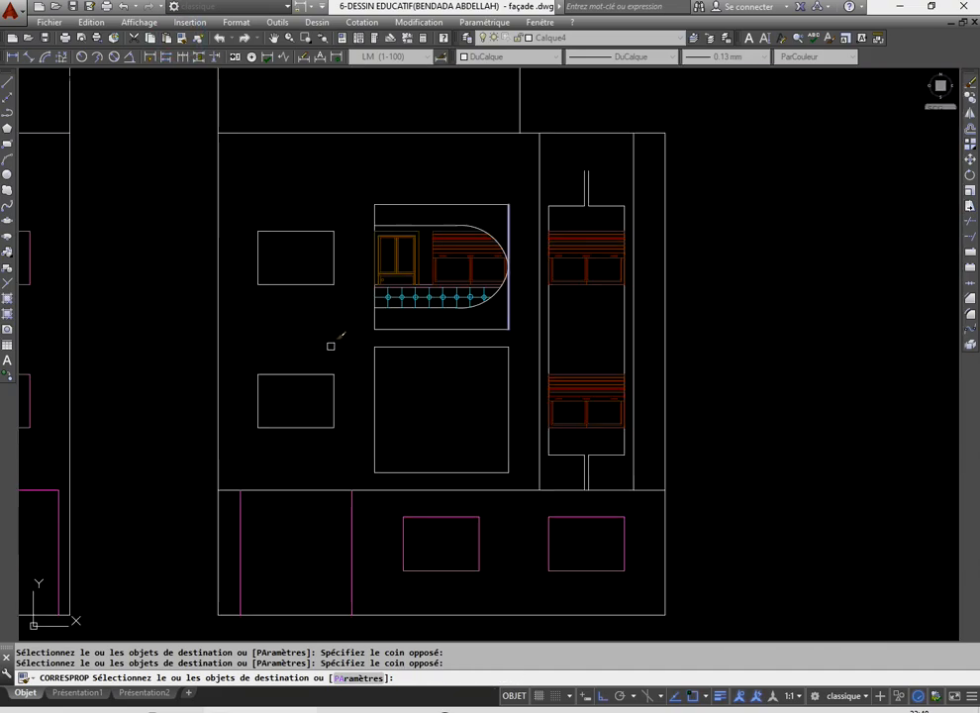
scroll(370, 330, up, 10)
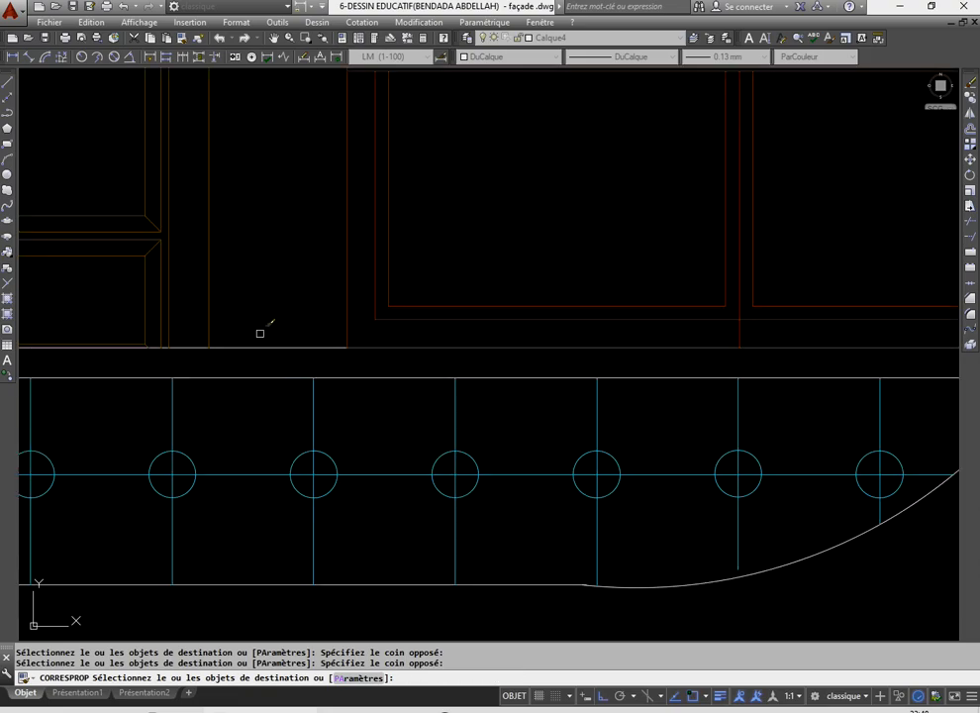
scroll(344, 322, down, 10)
scroll(353, 330, up, 2)
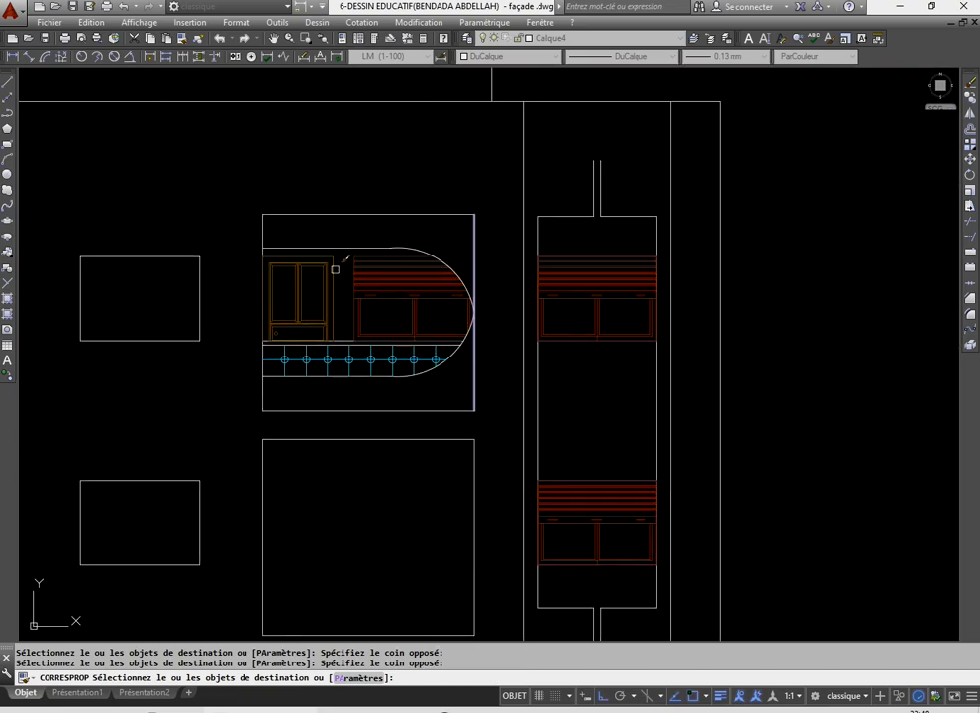
right_click(432, 222)
click(440, 231)
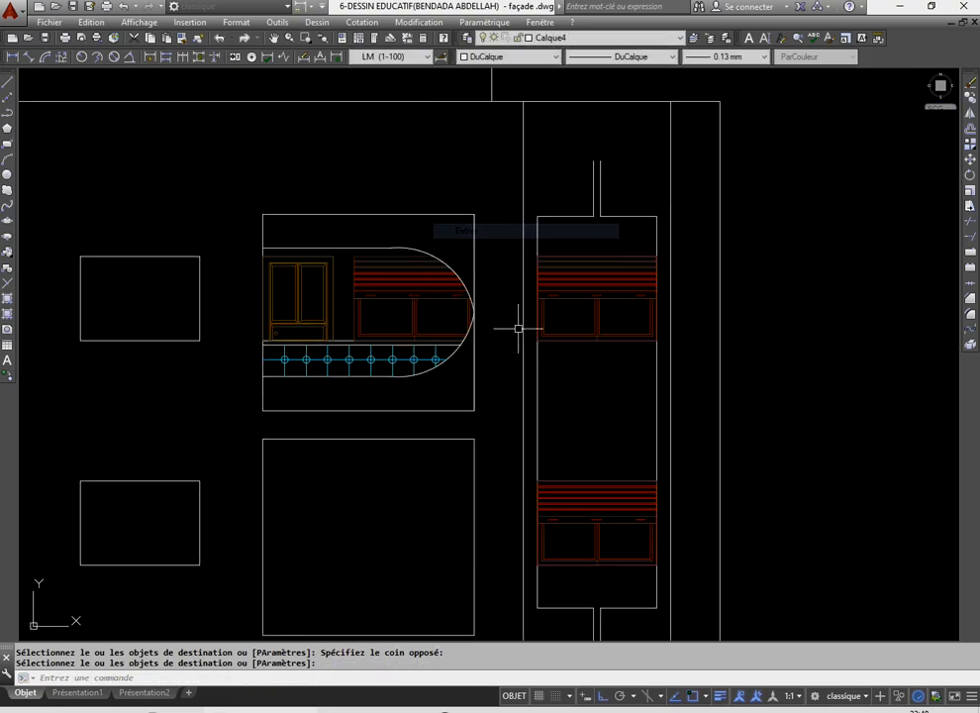
click(67, 8)
- Copy the vertical line left of the window strip to the left of the balcony frames, keeping the same offset from their edge
scroll(422, 262, down, 5)
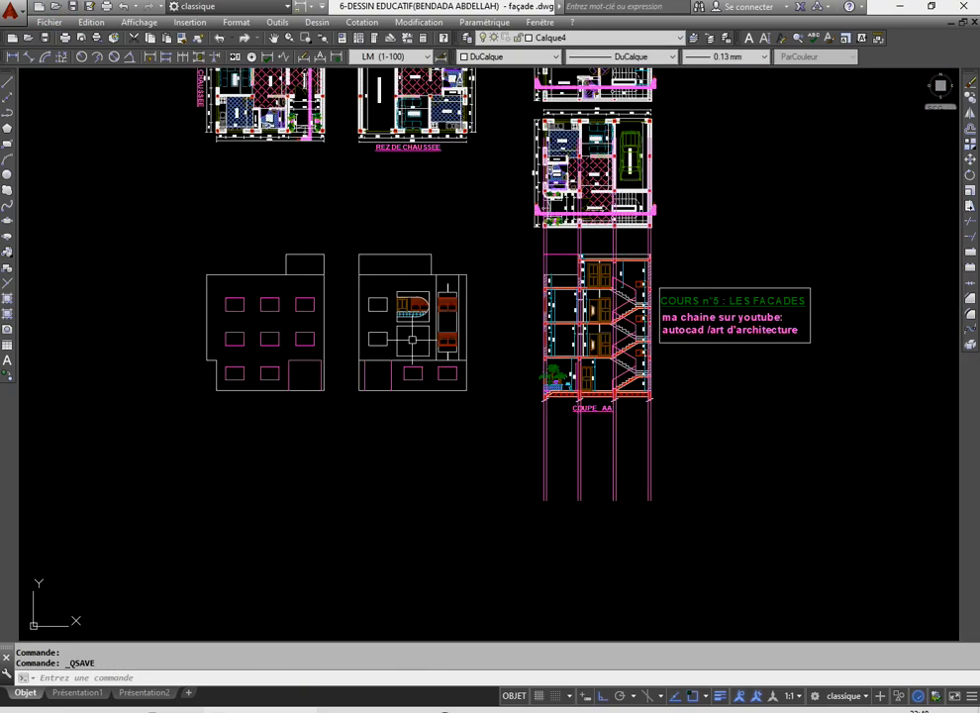
scroll(436, 374, up, 6)
scroll(437, 324, down, 2)
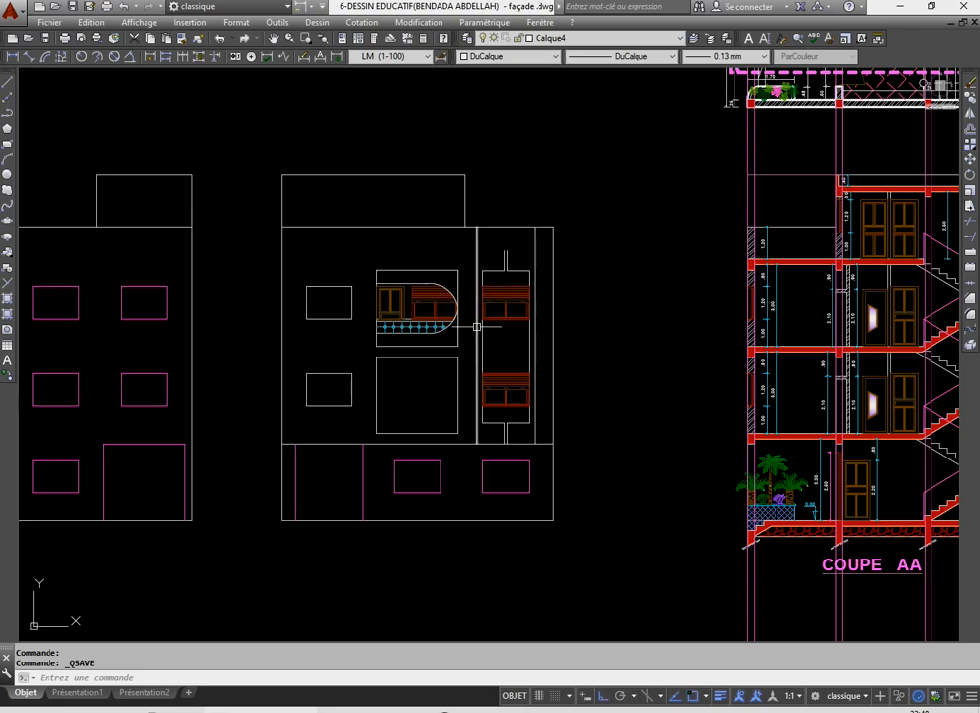
scroll(465, 335, up, 2)
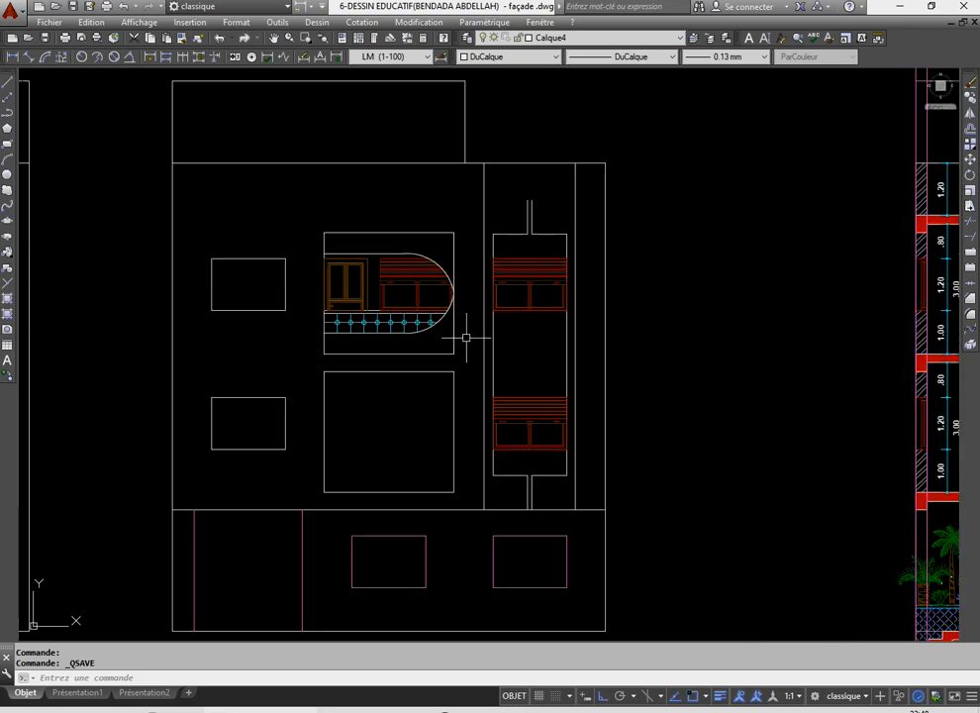
click(483, 400)
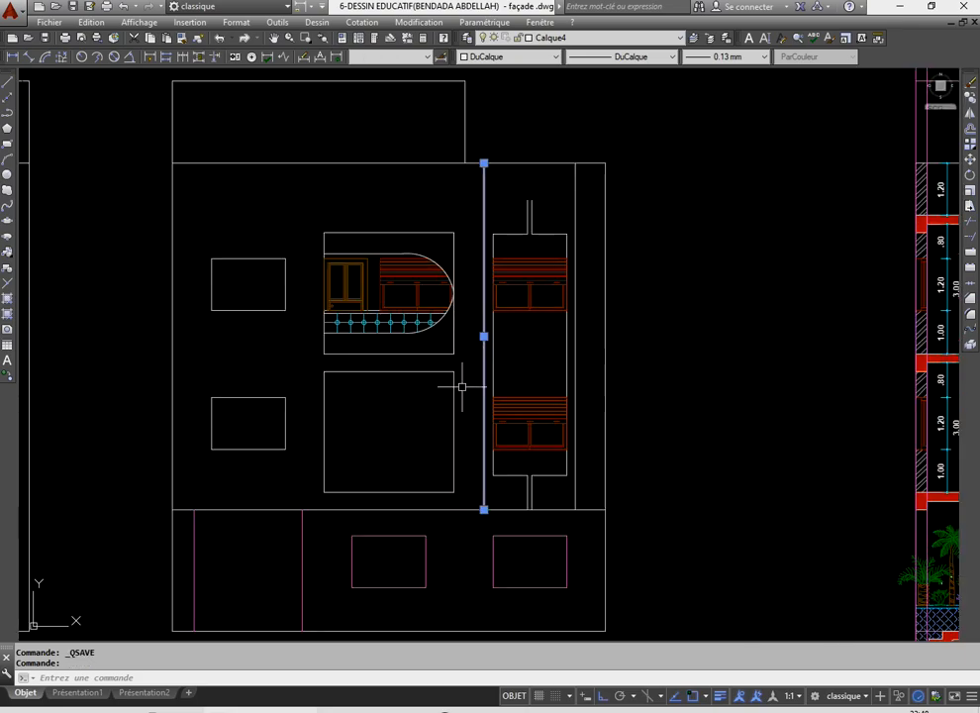
click(971, 98)
scroll(426, 365, up, 2)
click(533, 305)
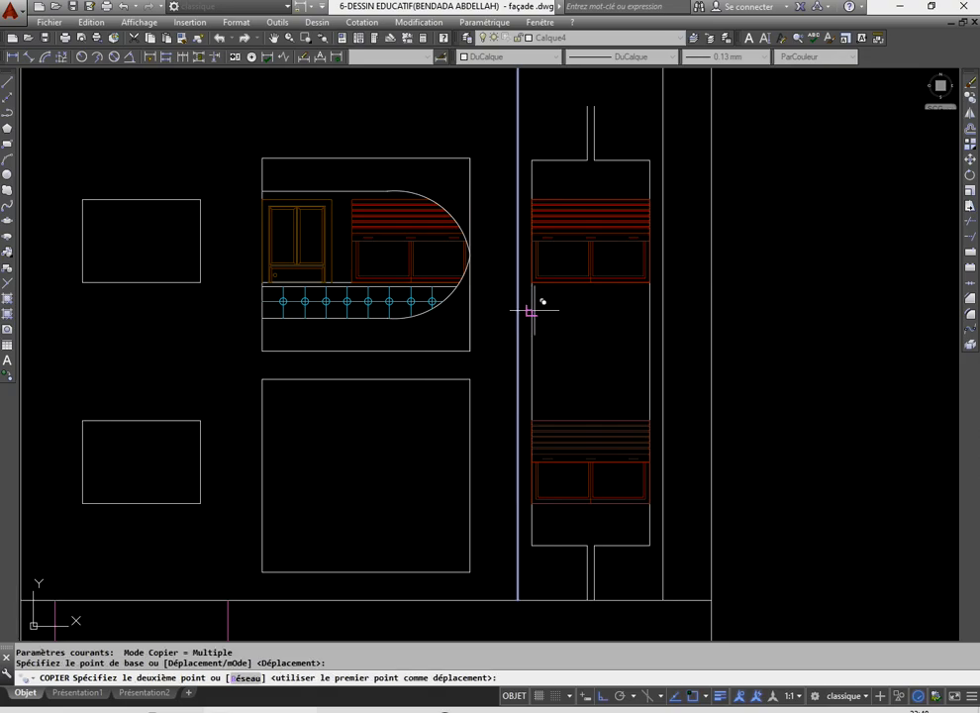
scroll(297, 327, up, 4)
click(308, 313)
right_click(260, 256)
click(273, 260)
scroll(305, 299, down, 2)
scroll(305, 299, down, 4)
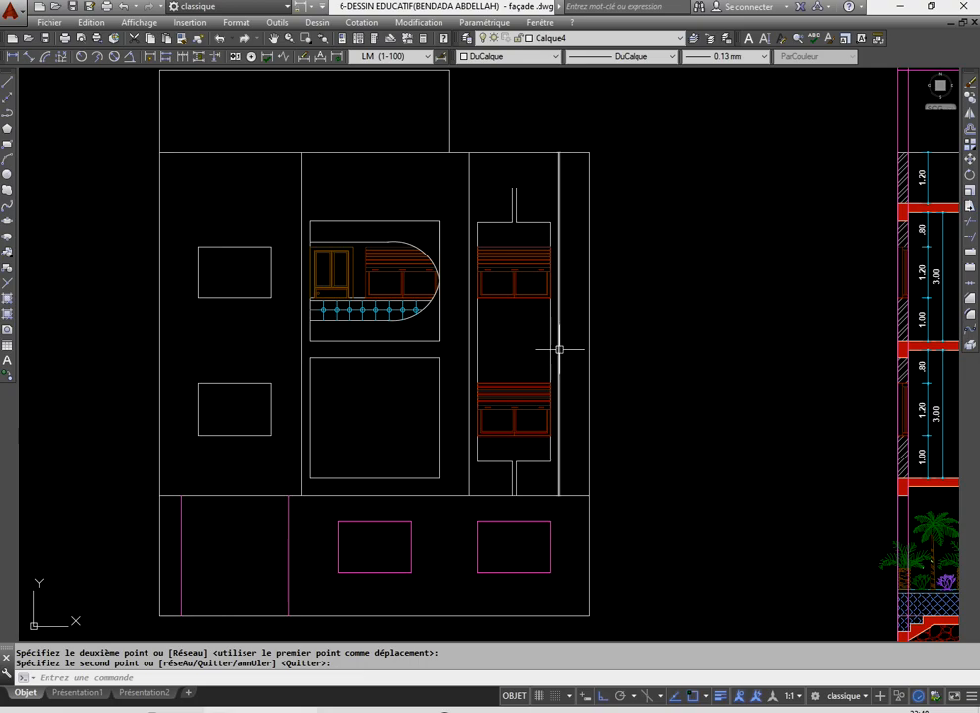
- Copy the vertical line right of the window strip to the right of the balcony frames, keeping the same offset from their edge
click(560, 401)
click(970, 97)
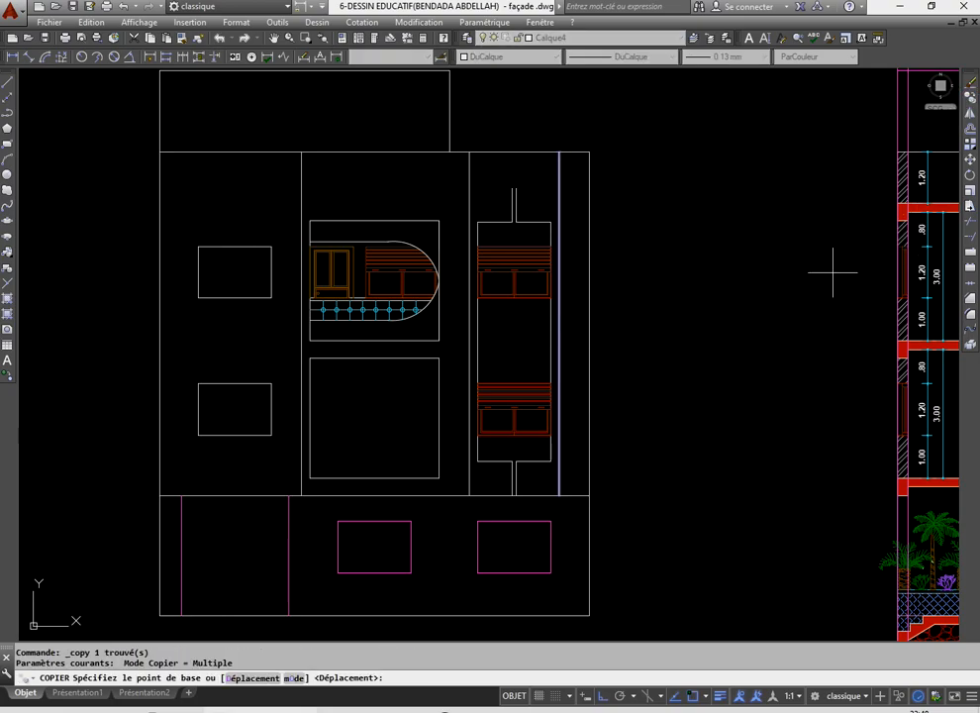
scroll(552, 328, up, 4)
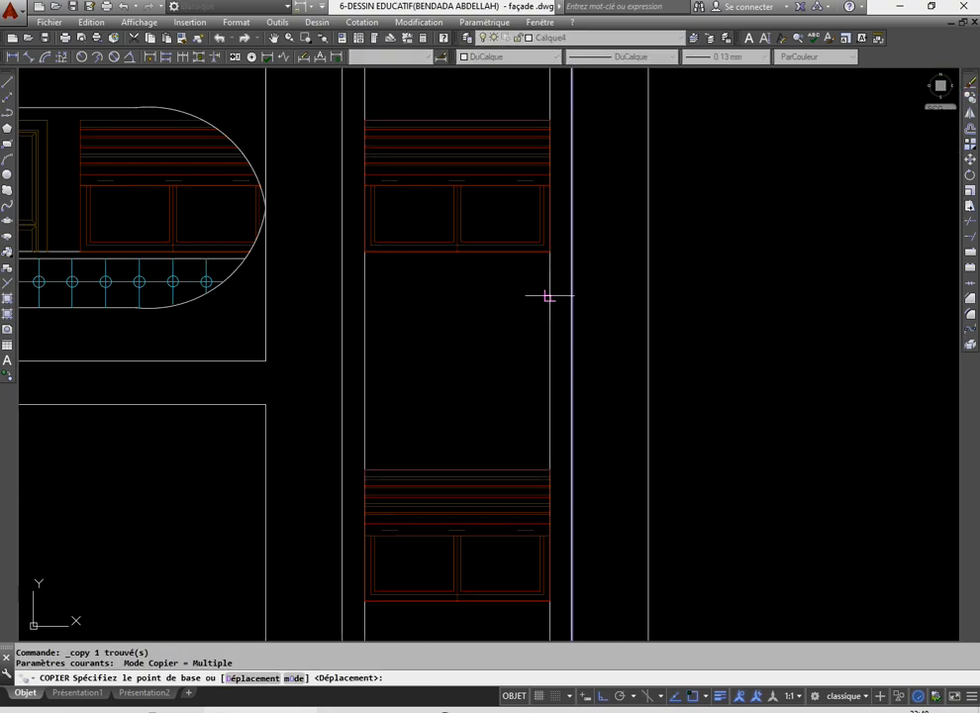
click(548, 296)
right_click(281, 234)
click(297, 262)
scroll(368, 311, down, 5)
scroll(369, 310, up, 5)
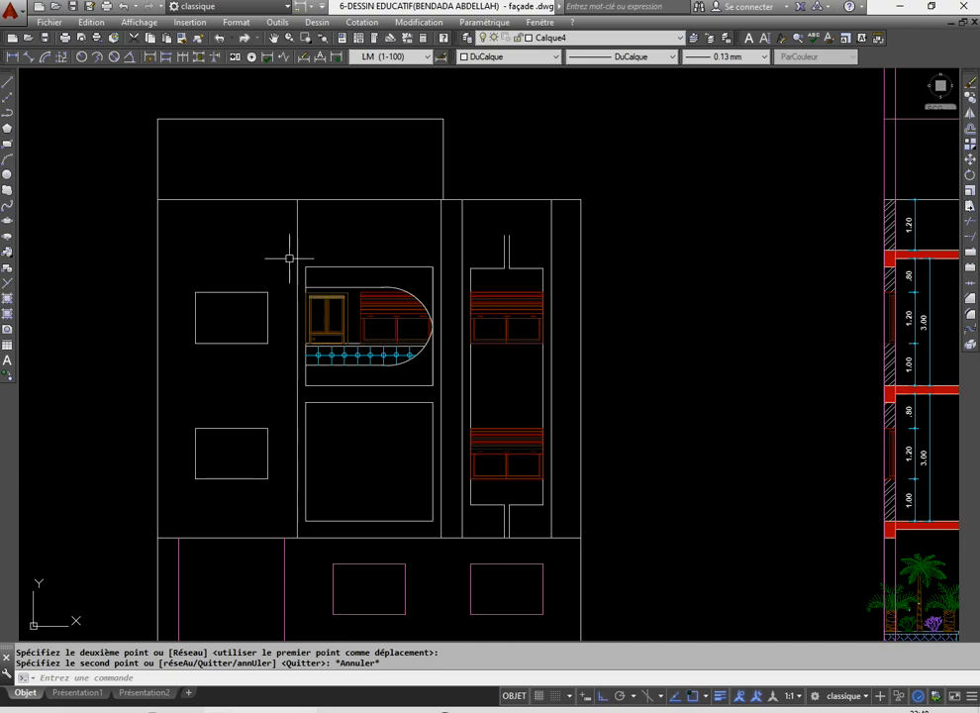
click(282, 246)
click(446, 387)
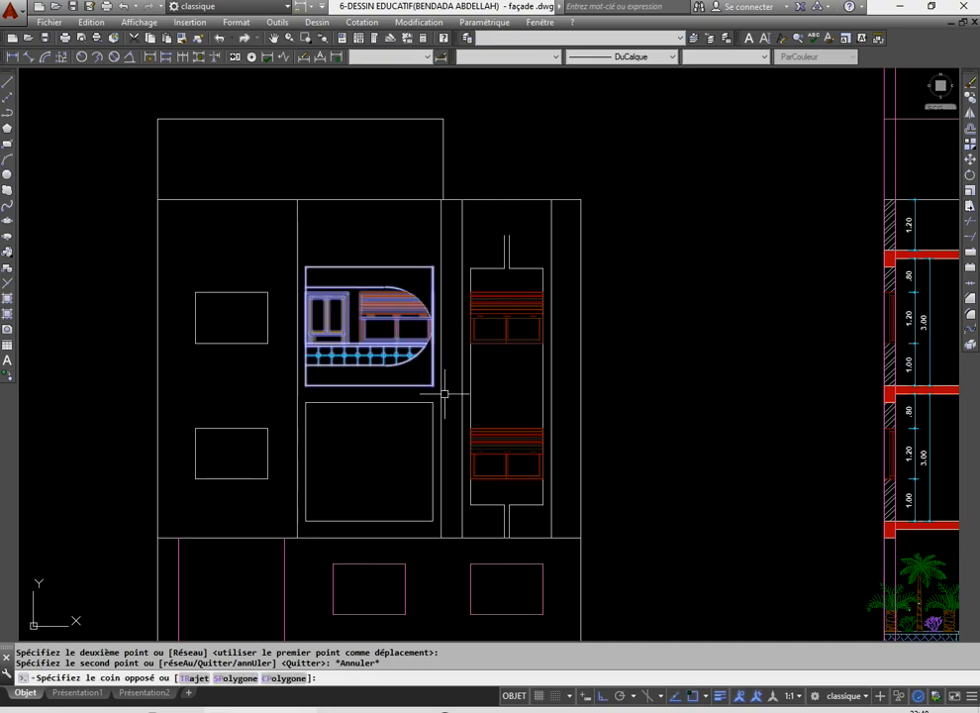
click(970, 98)
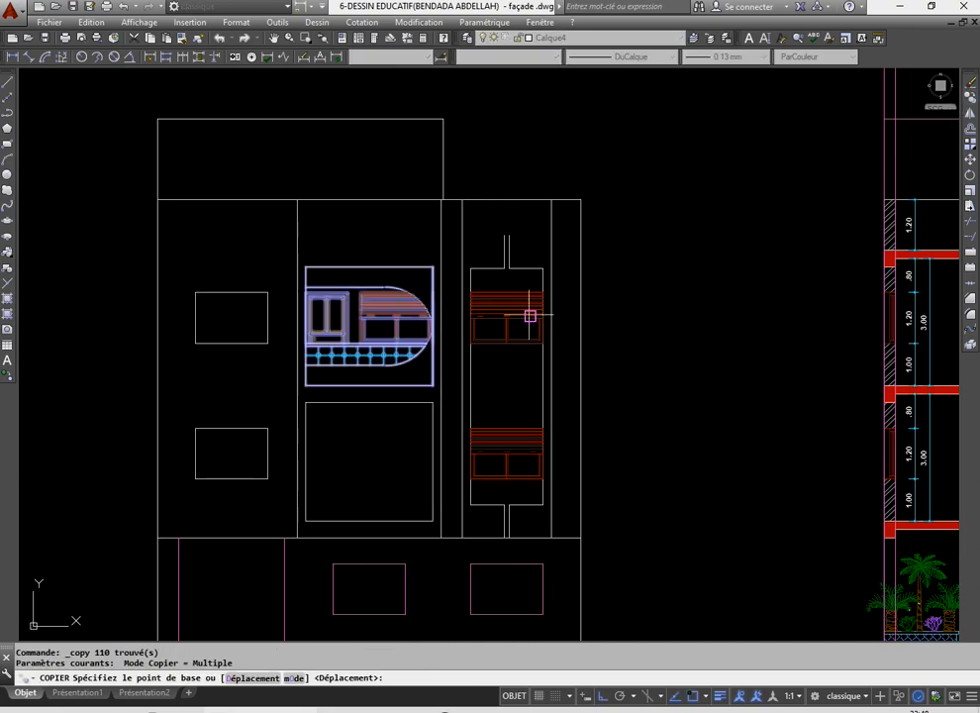
scroll(475, 308, up, 2)
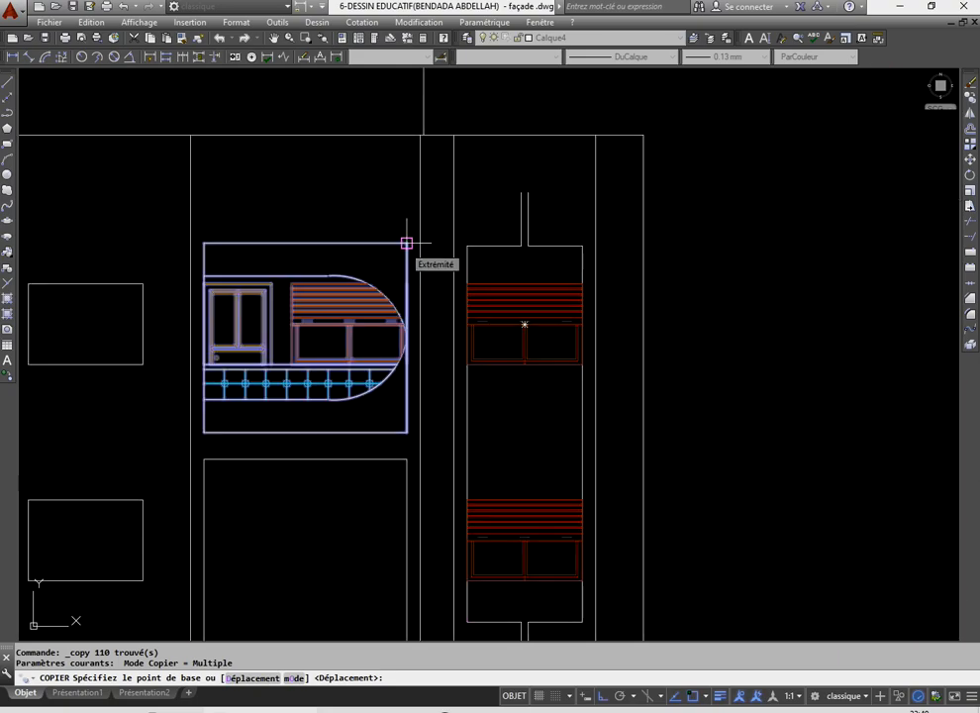
key(Escape)
- Copy the upper balcony's door, window, curves and railing into the lower frame, using the frames' upper-right corners as reference points
click(197, 267)
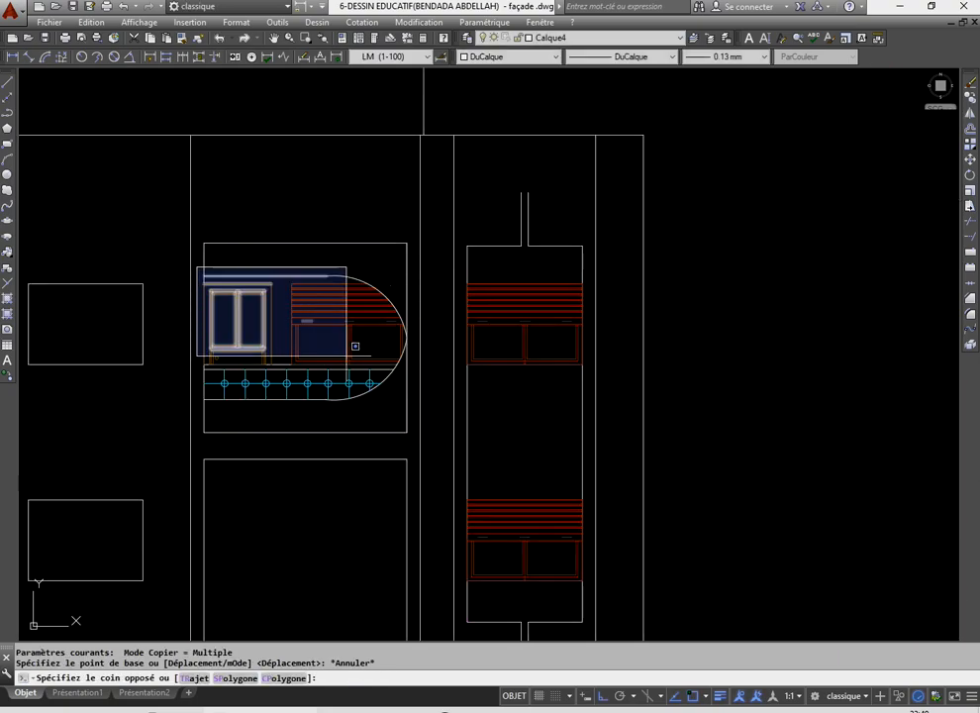
click(436, 407)
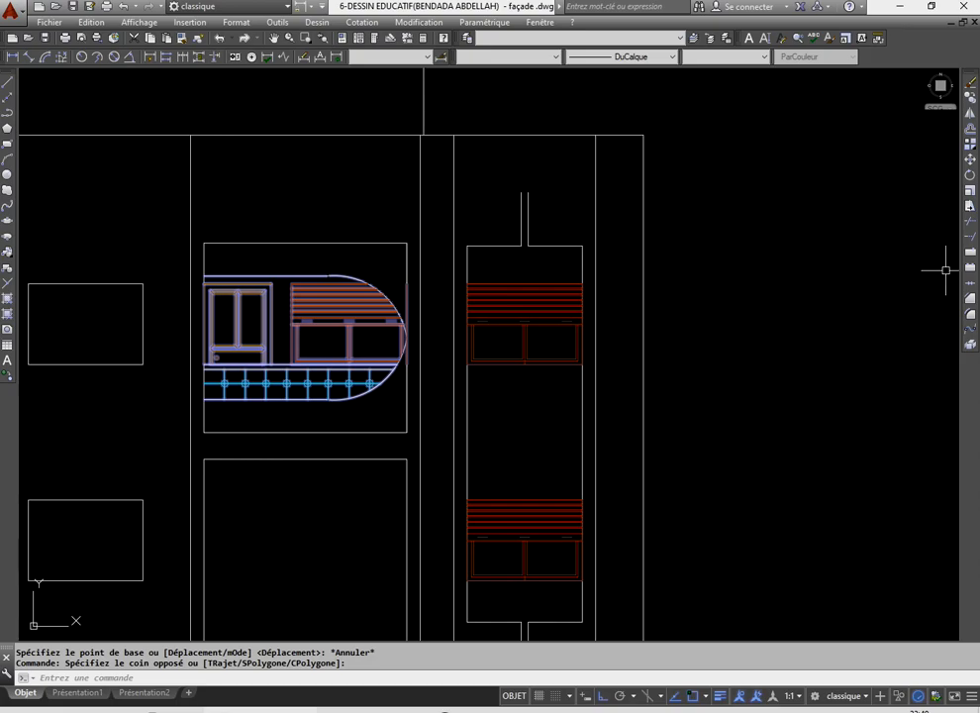
click(968, 98)
scroll(384, 279, up, 2)
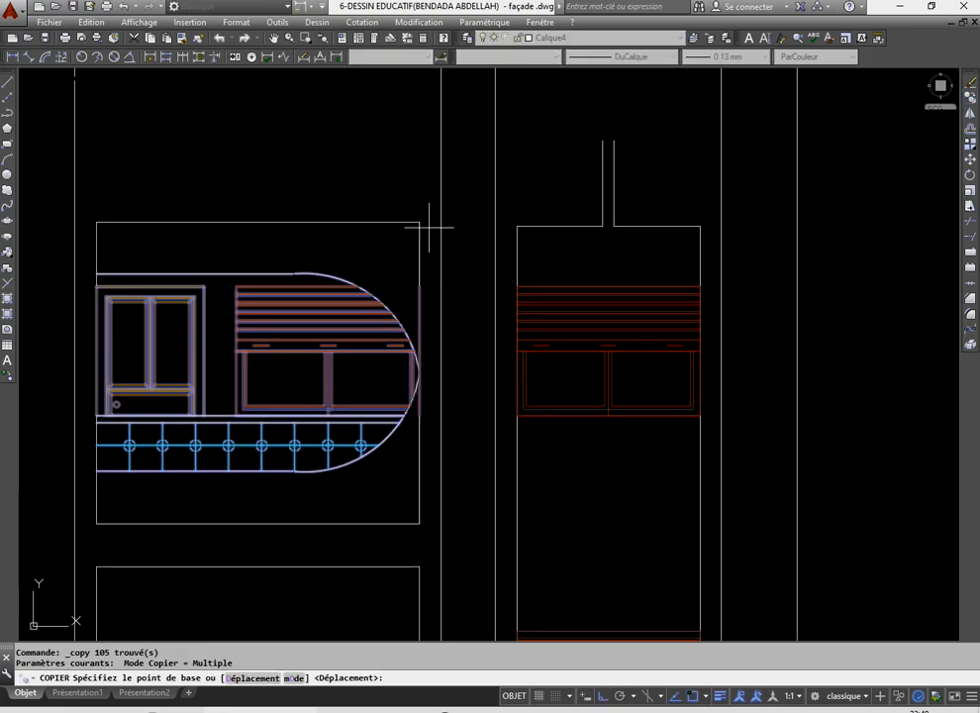
click(420, 222)
scroll(379, 220, down, 4)
scroll(386, 408, up, 2)
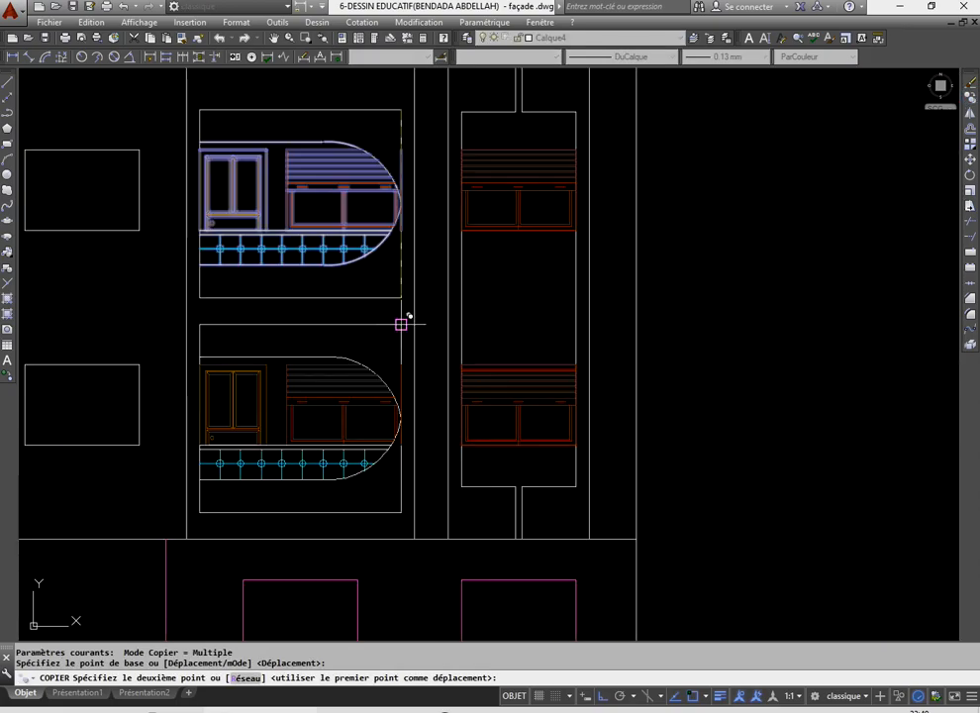
click(401, 323)
right_click(340, 330)
click(364, 337)
scroll(357, 346, down, 3)
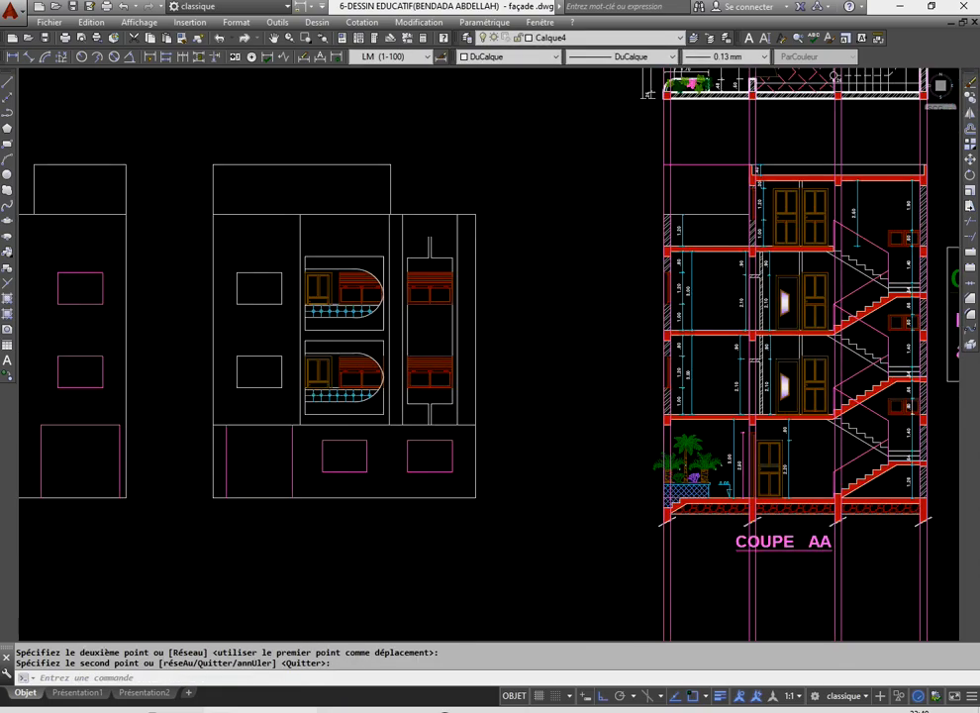
- Save the drawing
scroll(342, 374, up, 2)
scroll(363, 381, down, 4)
scroll(362, 374, up, 4)
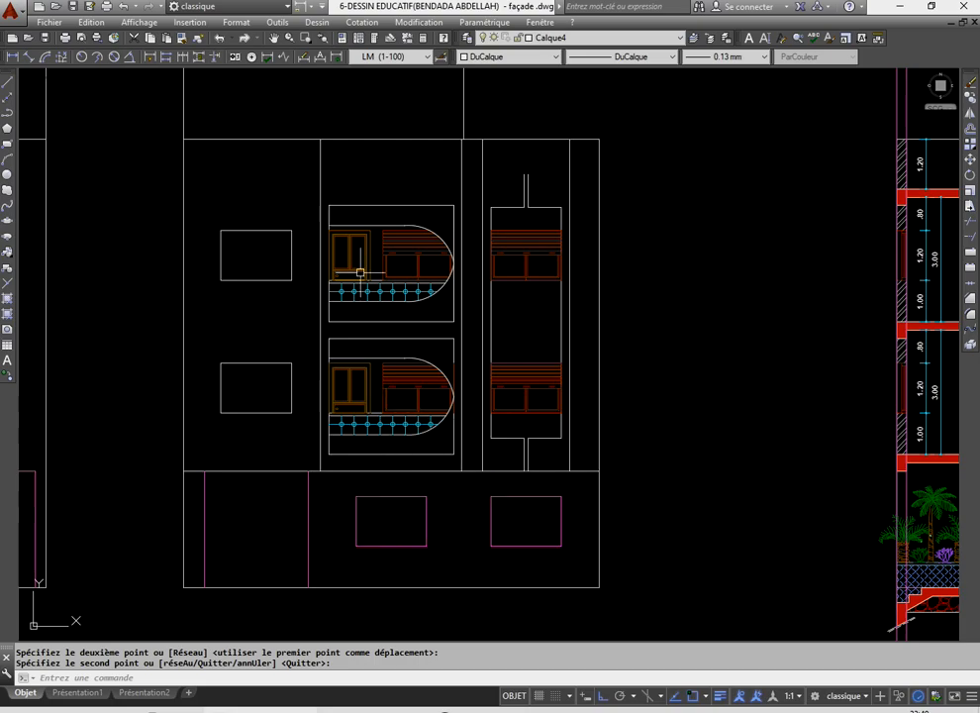
scroll(379, 162, down, 3)
scroll(372, 175, up, 3)
scroll(368, 194, down, 3)
scroll(363, 203, up, 2)
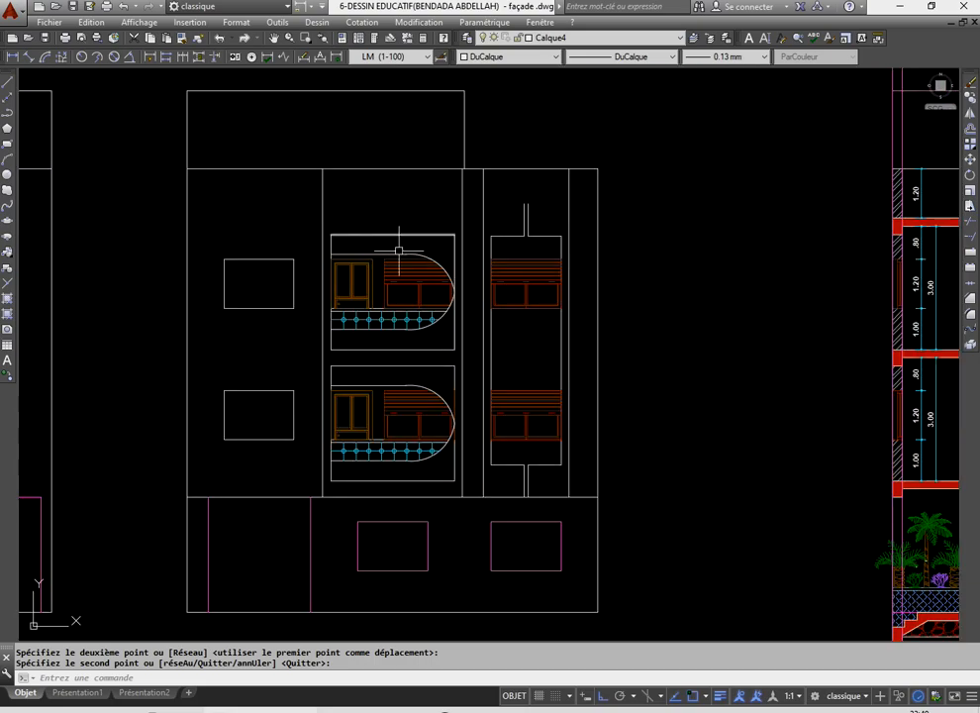
click(72, 11)
- Stretch the left and right vertical edges of the upper balcony frame up to the façade's top horizontal line
scroll(363, 207, up, 2)
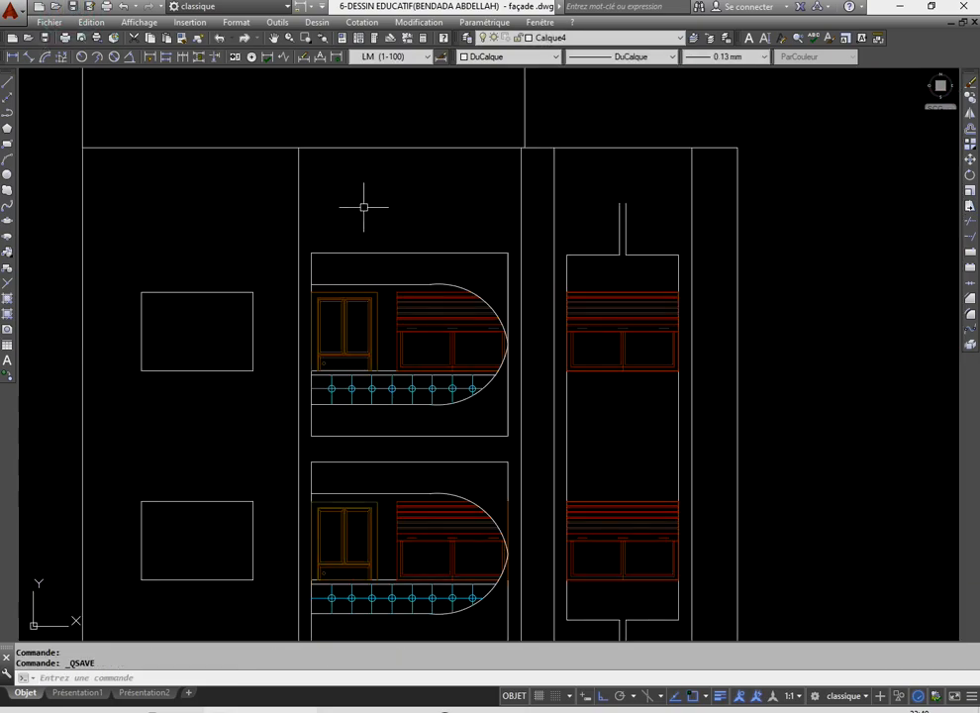
scroll(421, 187, down, 2)
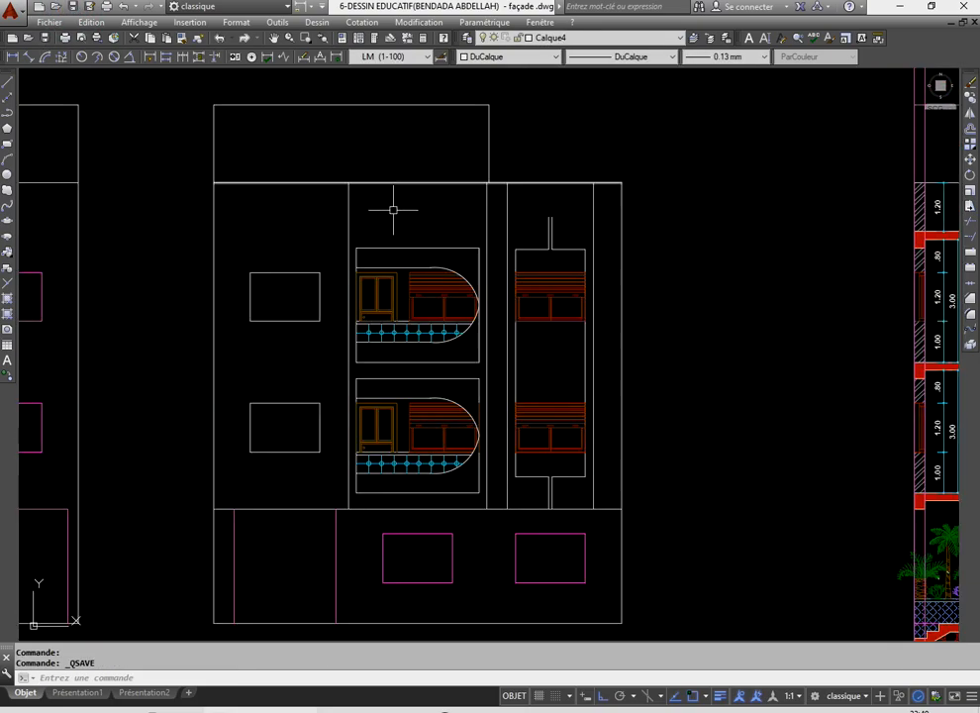
scroll(391, 208, up, 2)
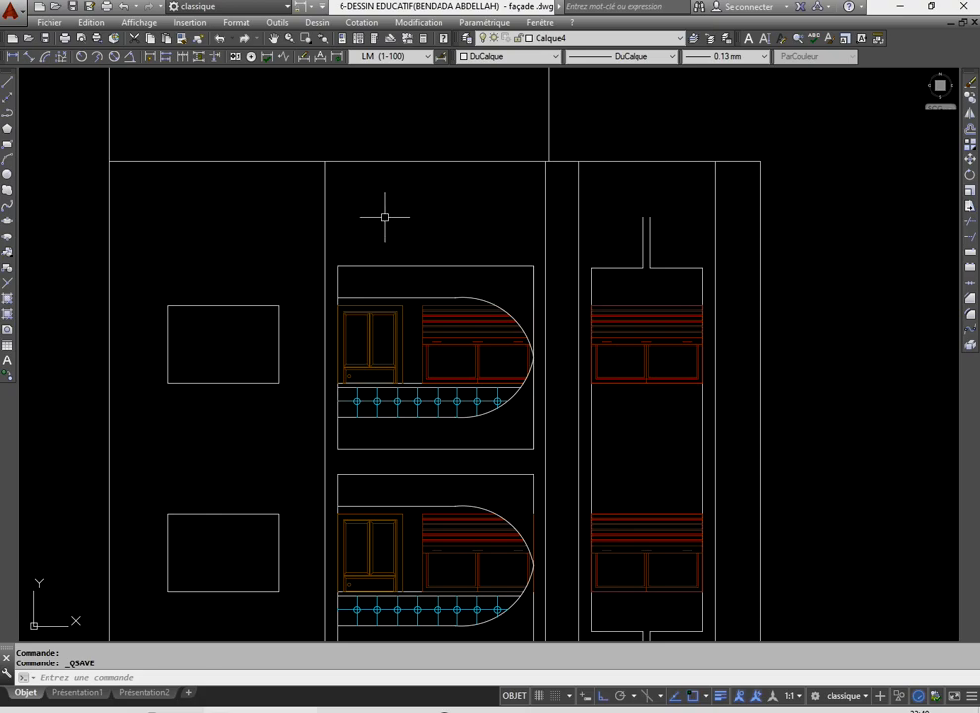
click(337, 283)
click(337, 266)
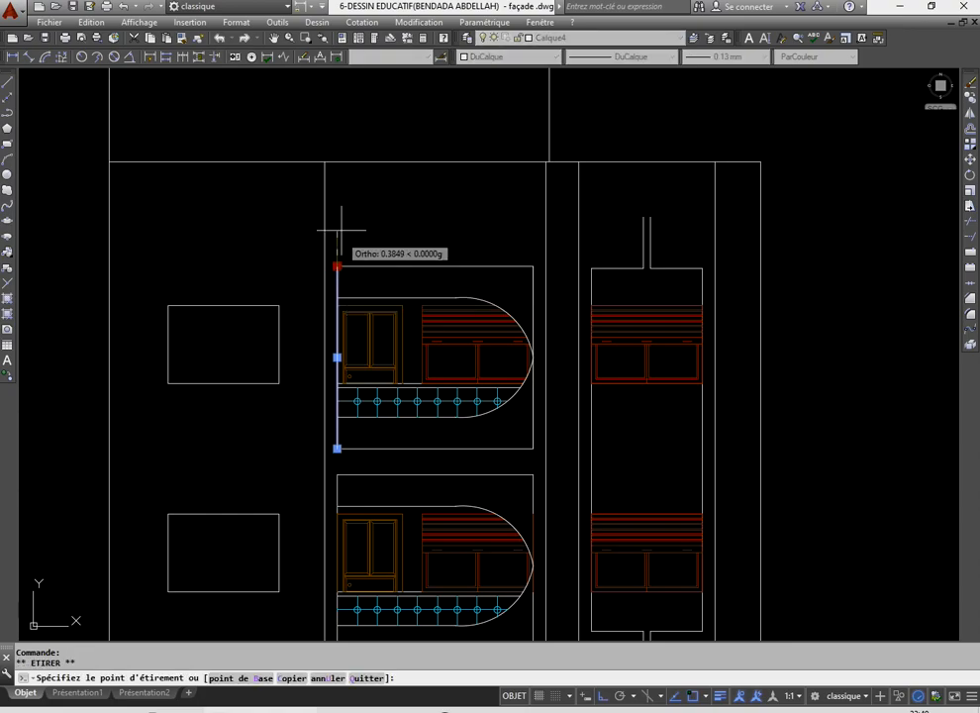
click(336, 161)
click(533, 284)
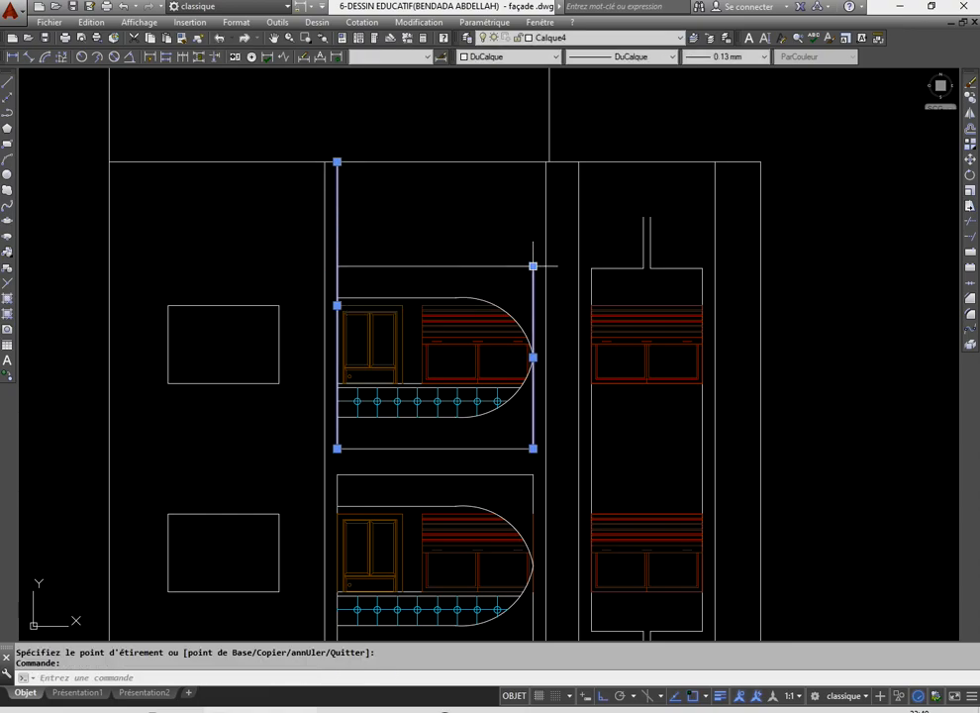
click(533, 265)
click(533, 162)
scroll(403, 248, down, 6)
scroll(407, 305, up, 6)
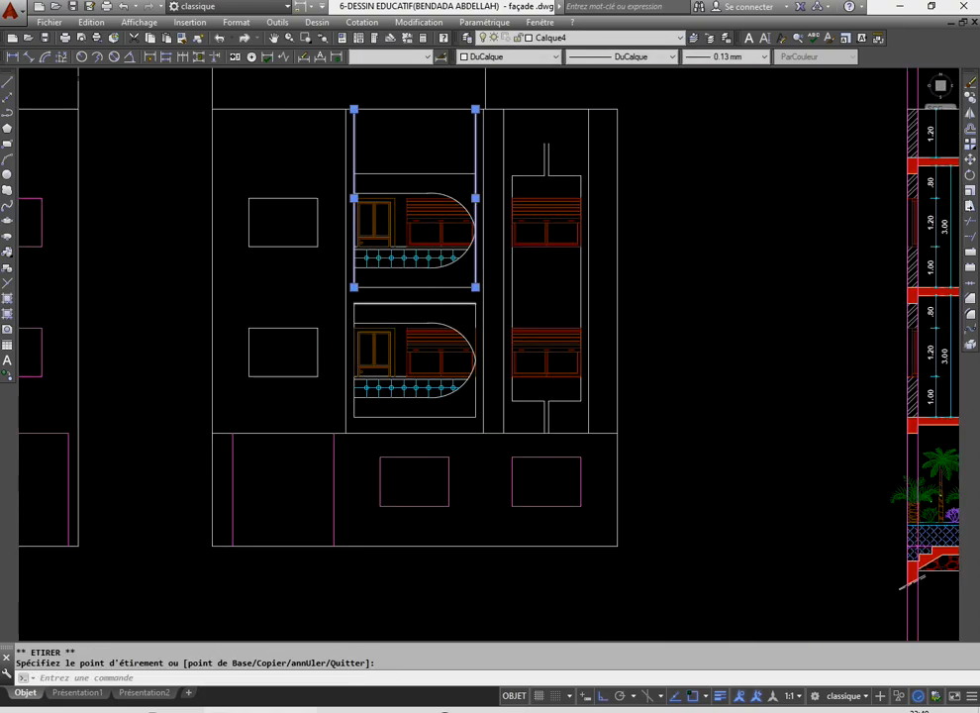
- Select the upper balcony's railing bars, circles and middle rail, together with the two horizontal lines above them
scroll(394, 284, down, 2)
scroll(386, 270, up, 4)
middle_drag(364, 241, 391, 298)
scroll(391, 298, up, 2)
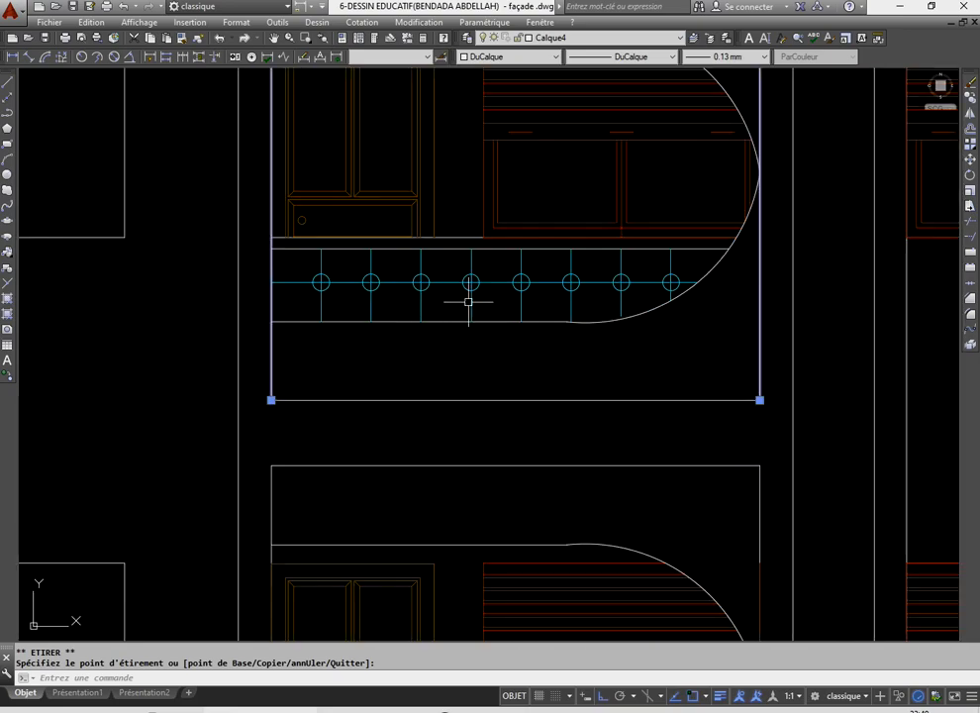
click(484, 296)
click(260, 281)
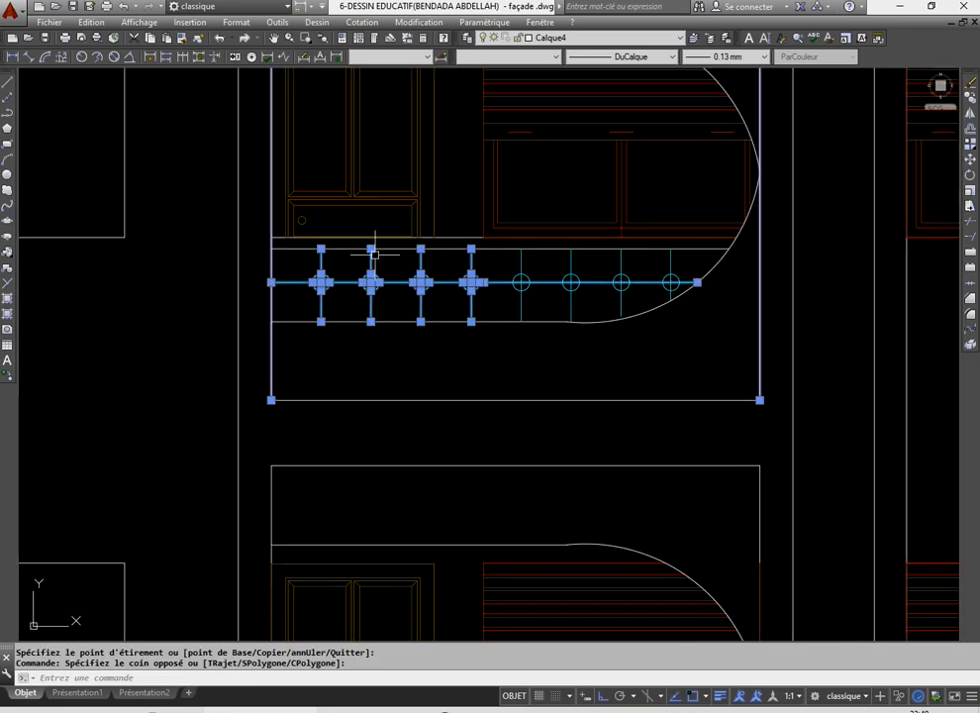
click(449, 248)
click(457, 238)
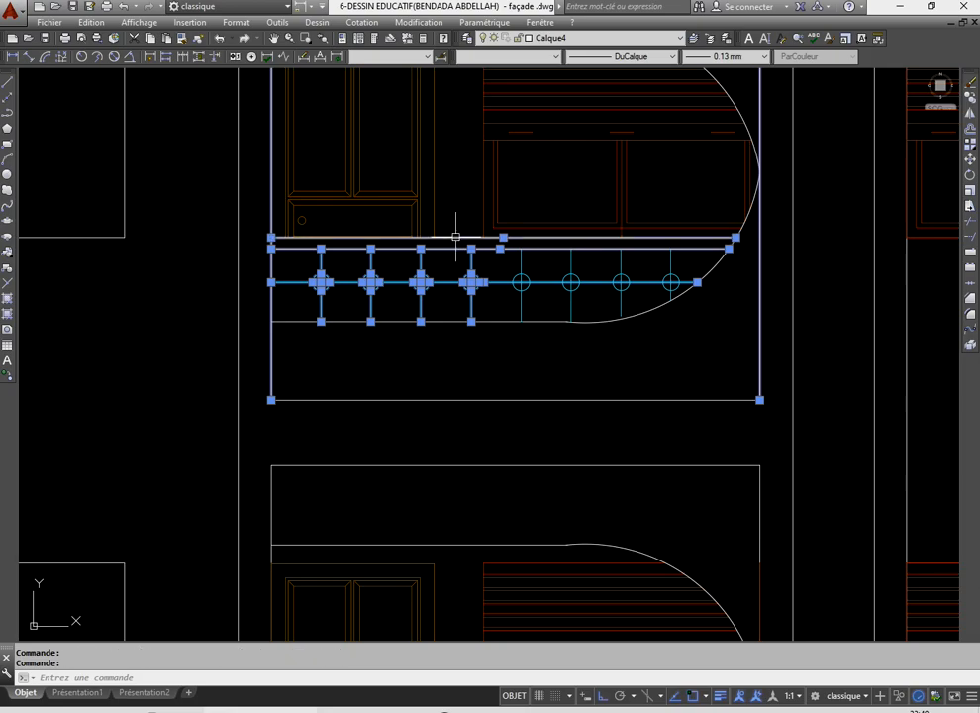
scroll(644, 291, up, 2)
click(645, 295)
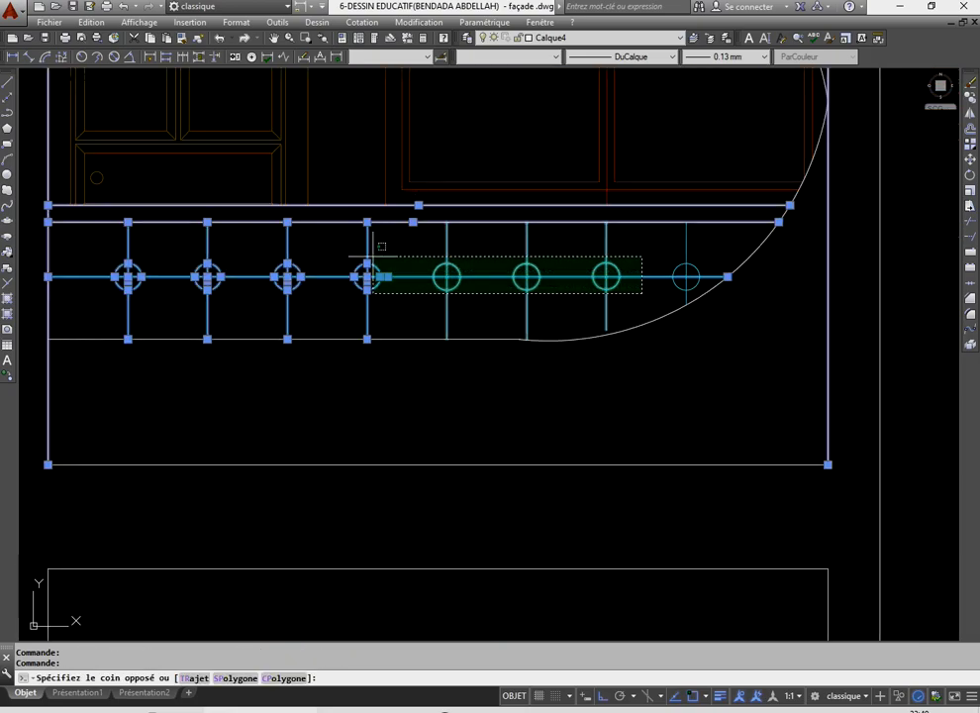
click(379, 250)
scroll(698, 287, up, 2)
scroll(698, 282, up, 2)
click(697, 291)
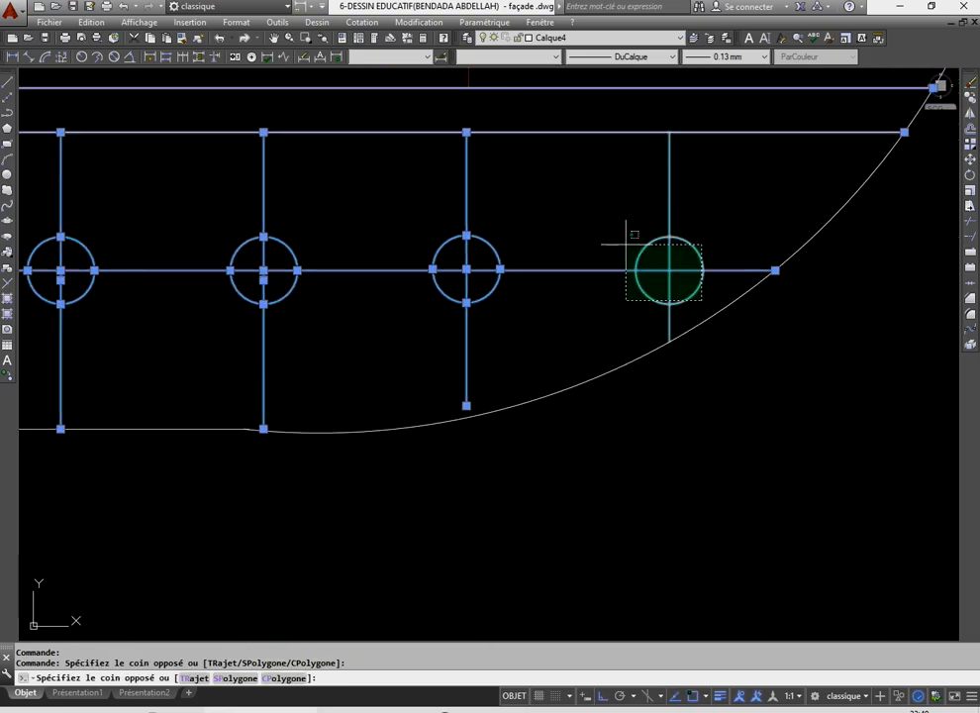
- Copy the upper balcony's railing, including its rails, balusters and circles, to just below the roof line of the central bay
click(624, 239)
scroll(703, 301, down, 3)
click(570, 310)
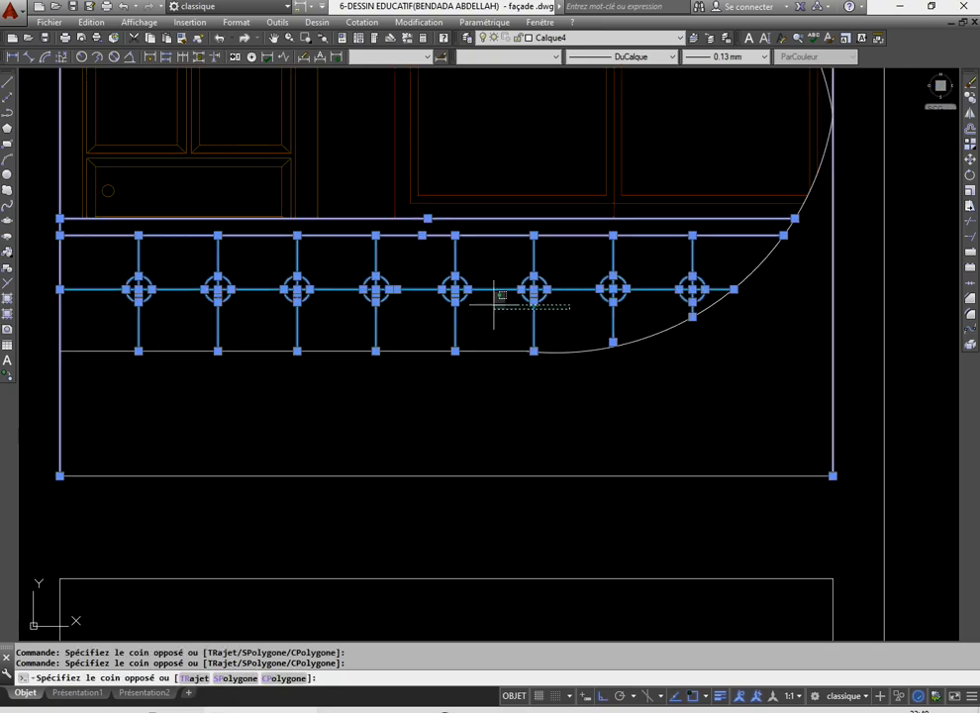
click(263, 263)
scroll(391, 309, down, 2)
scroll(364, 302, up, 2)
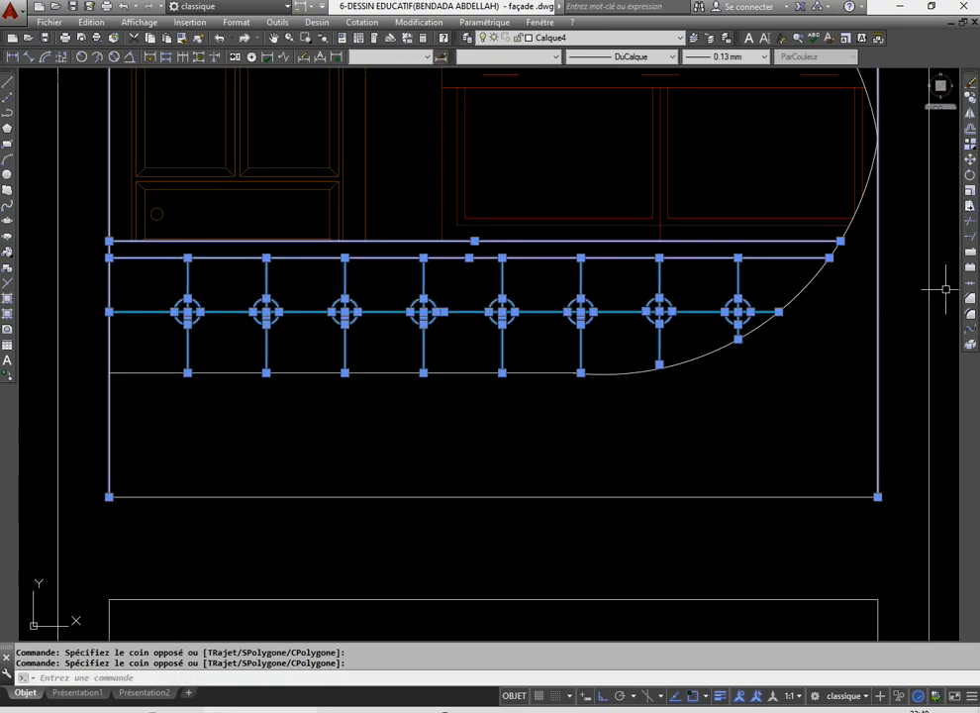
click(970, 98)
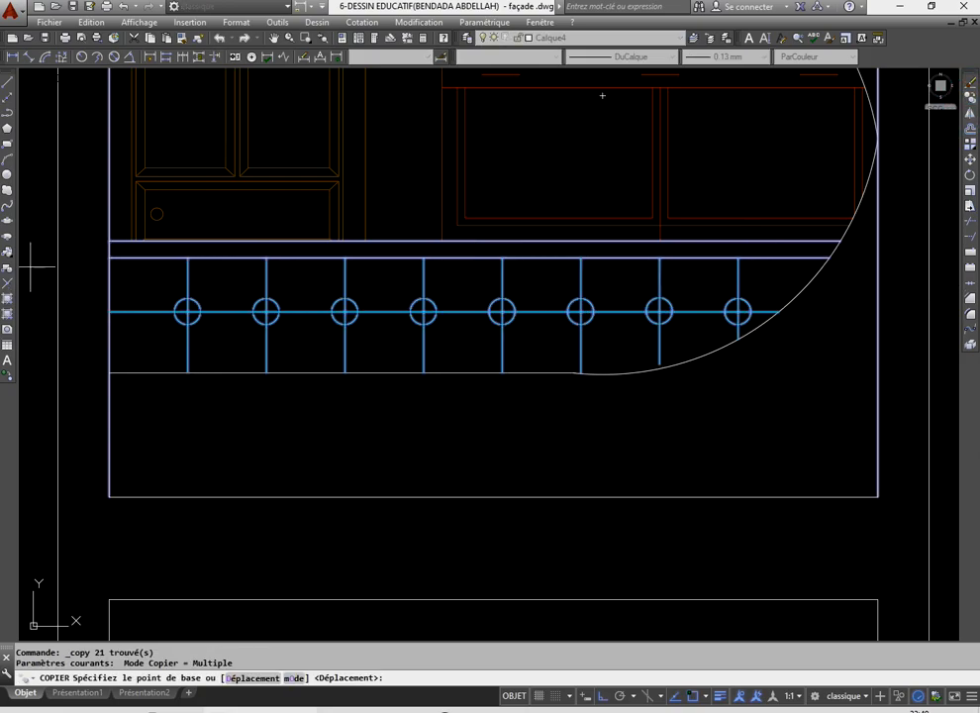
scroll(55, 263, up, 4)
click(221, 214)
scroll(269, 350, down, 6)
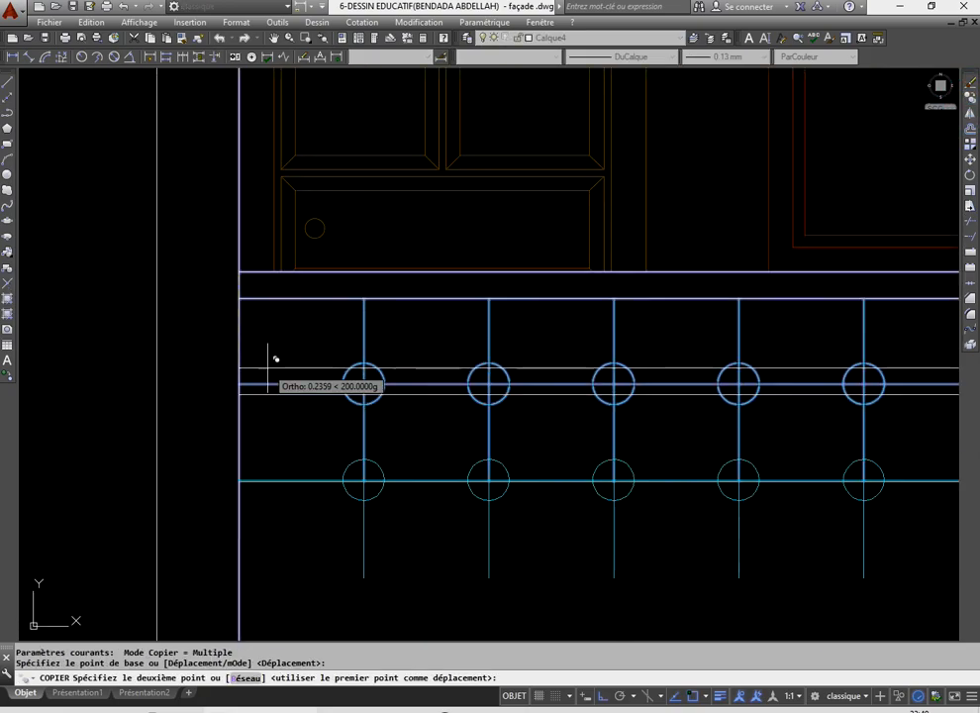
scroll(289, 326, up, 4)
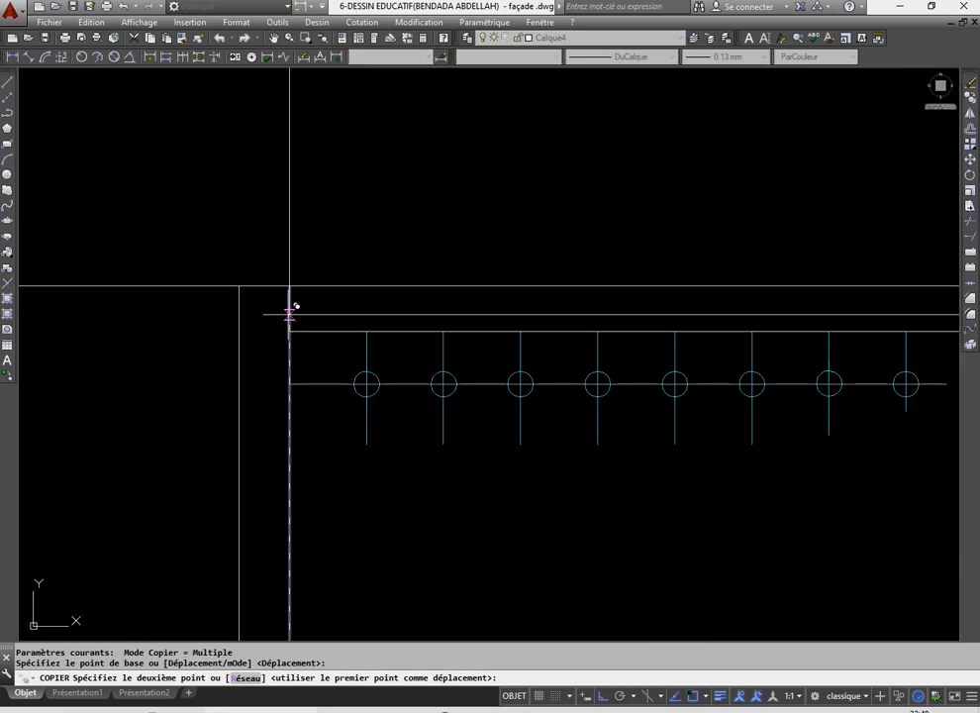
click(290, 318)
right_click(254, 210)
click(270, 218)
scroll(273, 237, down, 6)
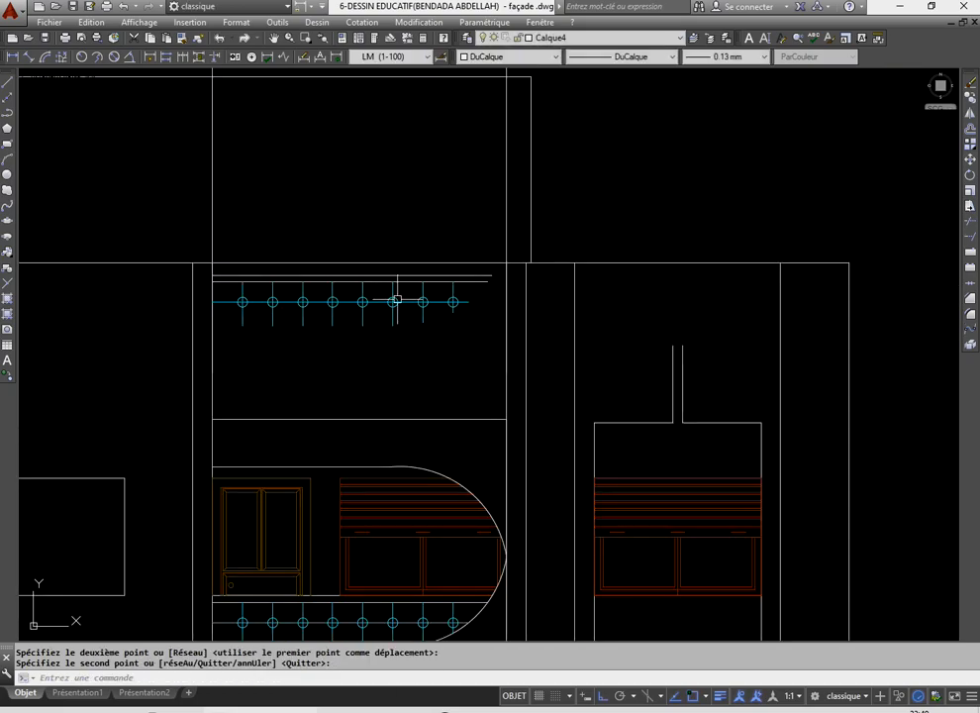
- Extend the two white top rails of the copied railing to the bay's far vertical edge
scroll(455, 332, up, 4)
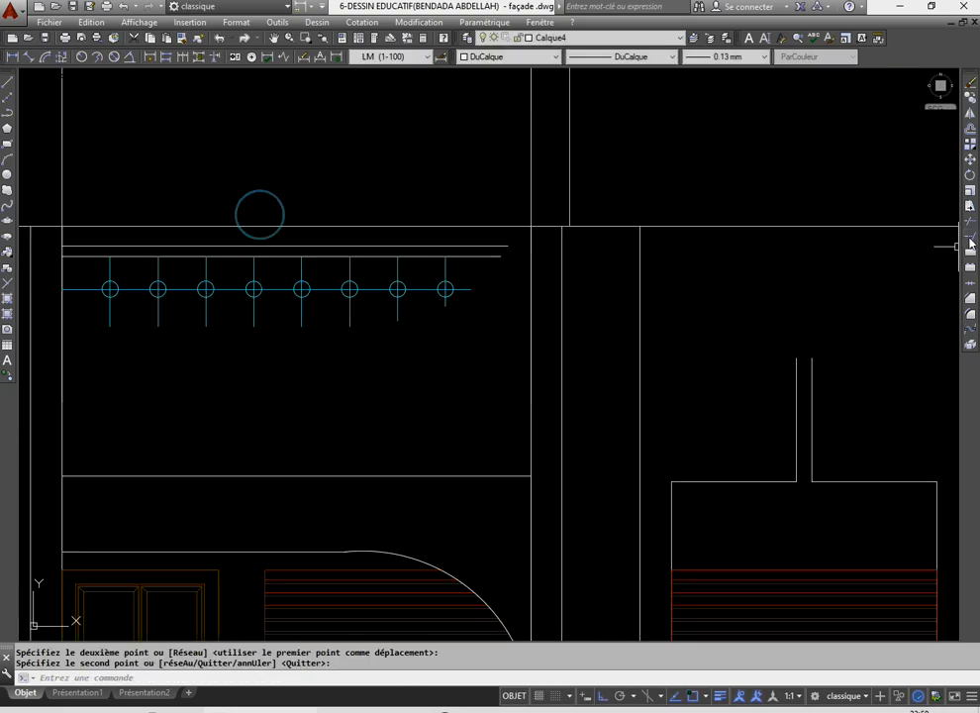
click(969, 237)
right_click(703, 293)
scroll(514, 249, up, 4)
click(526, 309)
click(497, 263)
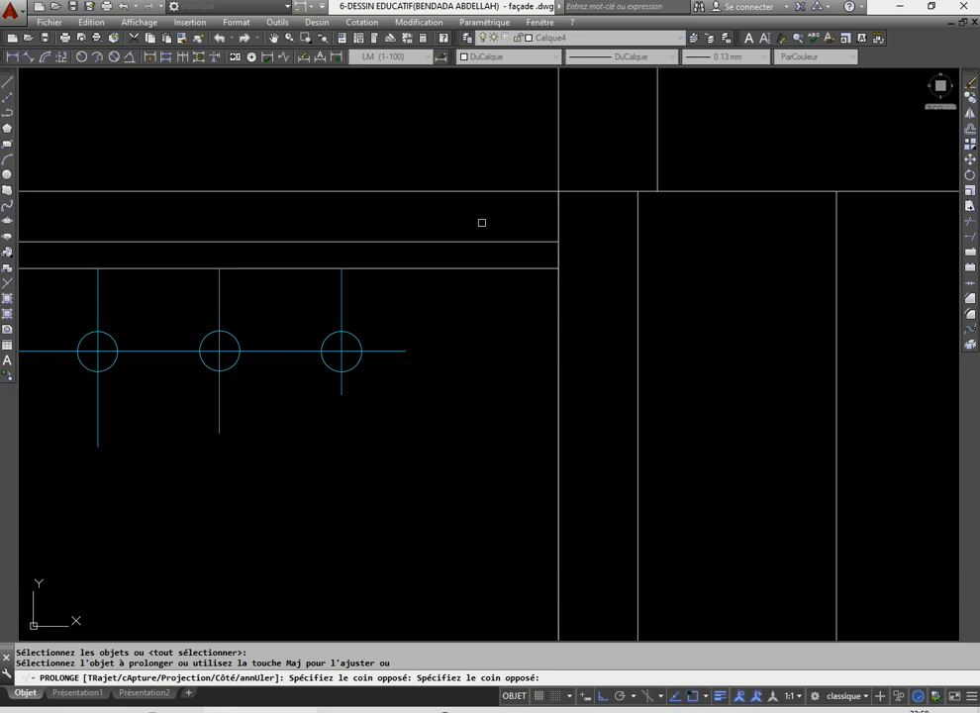
scroll(484, 297, down, 8)
right_click(489, 305)
click(495, 313)
- Delete the two shortened balusters and their circles at the curved end of the copied railing
scroll(465, 268, up, 5)
click(446, 139)
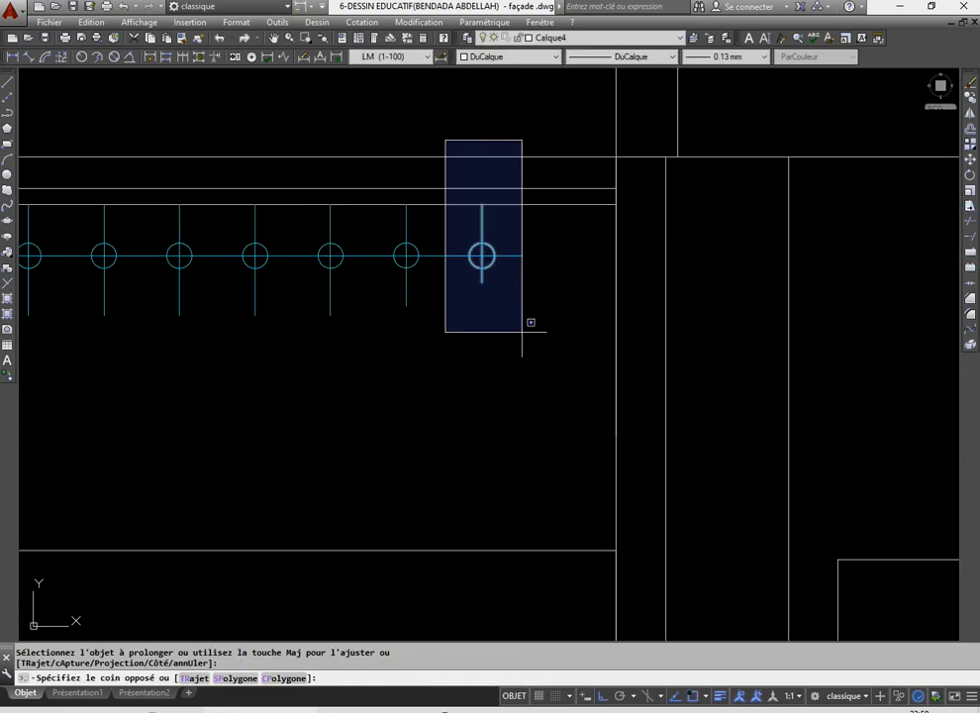
click(521, 332)
key(Delete)
scroll(520, 333, down, 4)
scroll(463, 271, up, 2)
click(483, 219)
click(521, 409)
key(Delete)
- Copy the last full-height baluster with its circle three times at the existing spacing to fill the rooftop railing
click(428, 214)
click(496, 397)
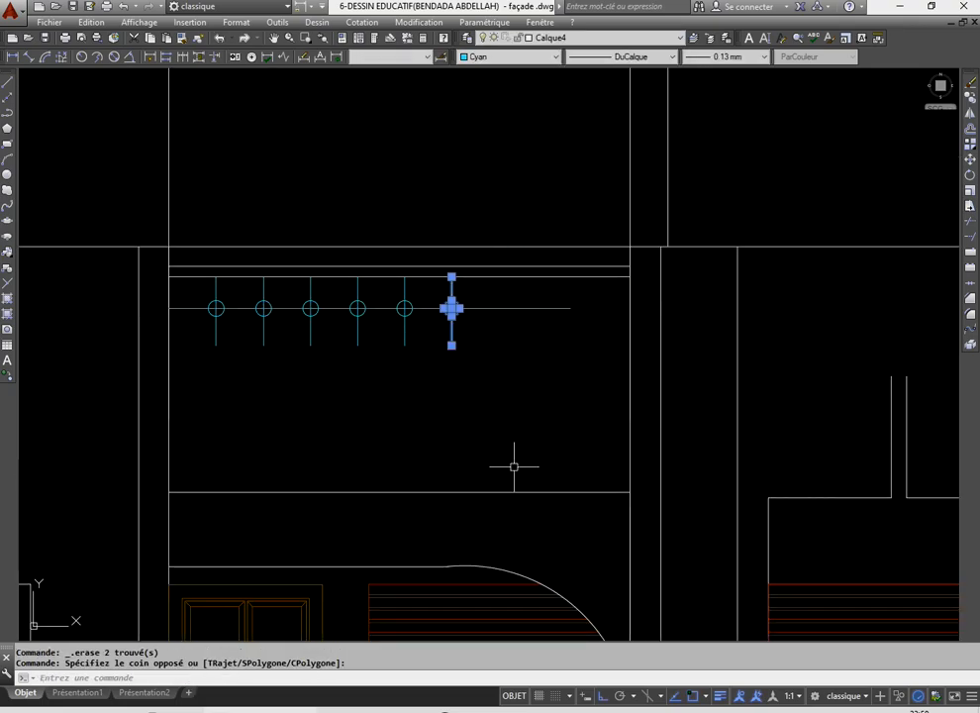
click(972, 98)
scroll(372, 258, up, 2)
click(423, 288)
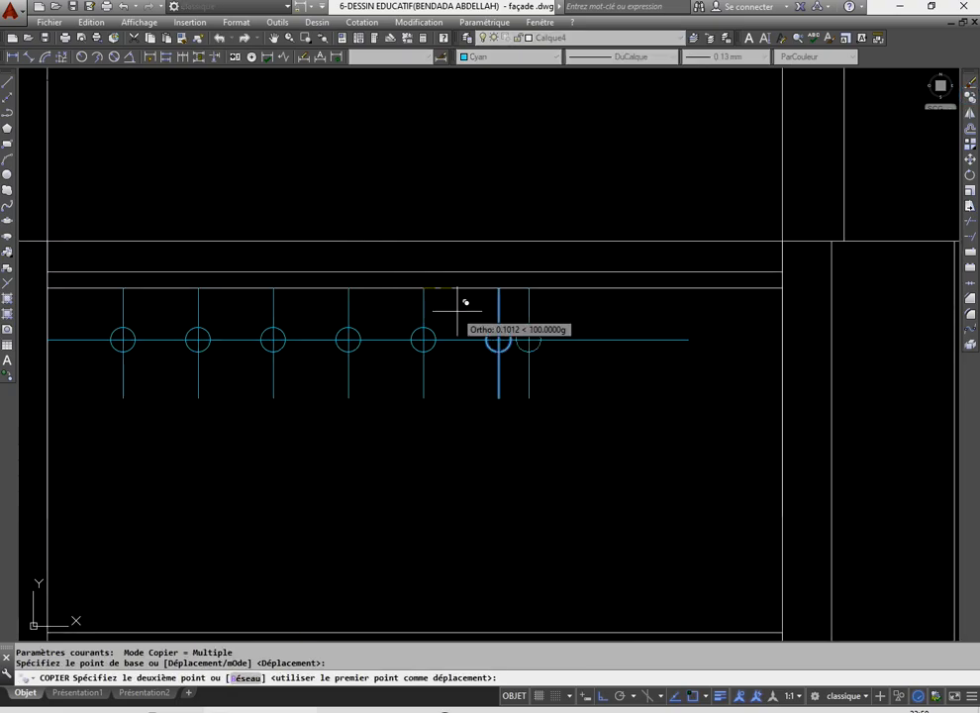
click(499, 289)
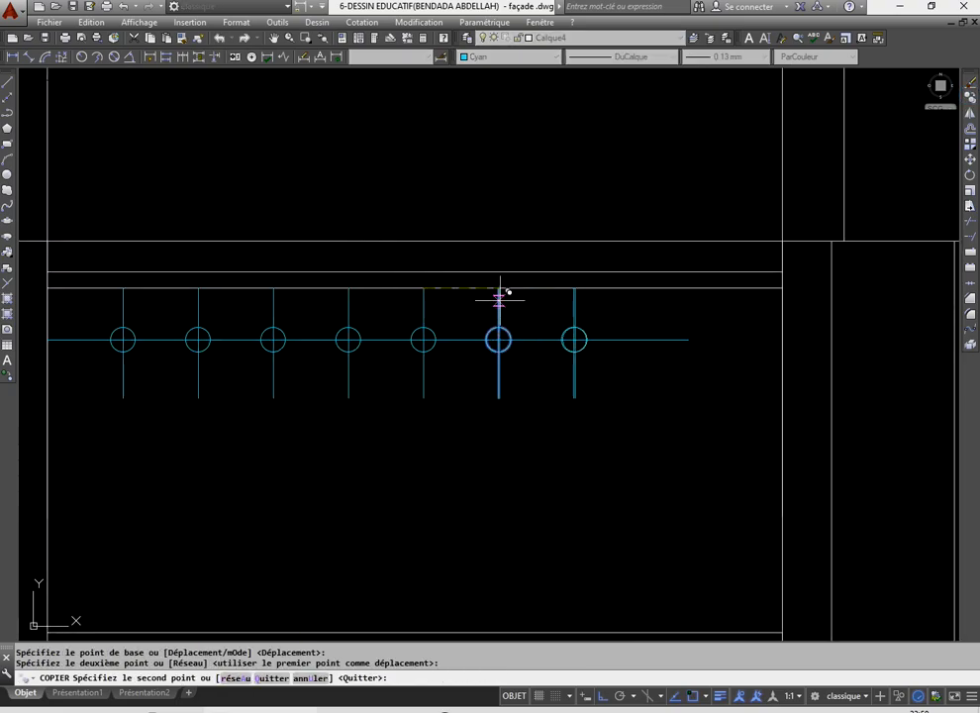
click(574, 289)
click(649, 288)
key(Return)
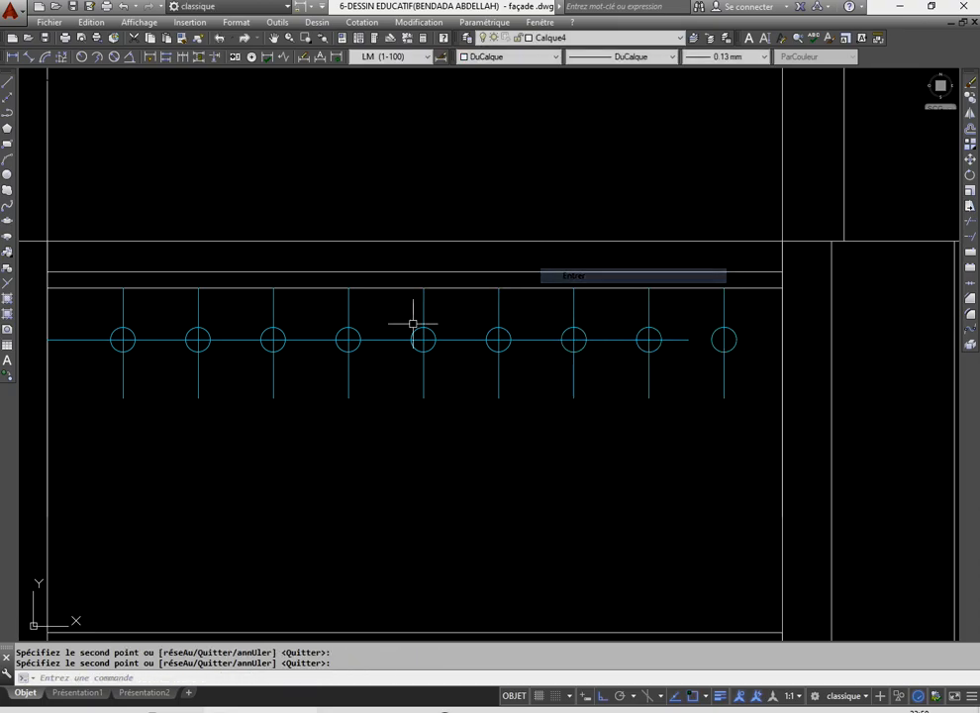
- Extend the cyan middle rail of the rooftop railing to the bay's far vertical edge
scroll(477, 347, up, 2)
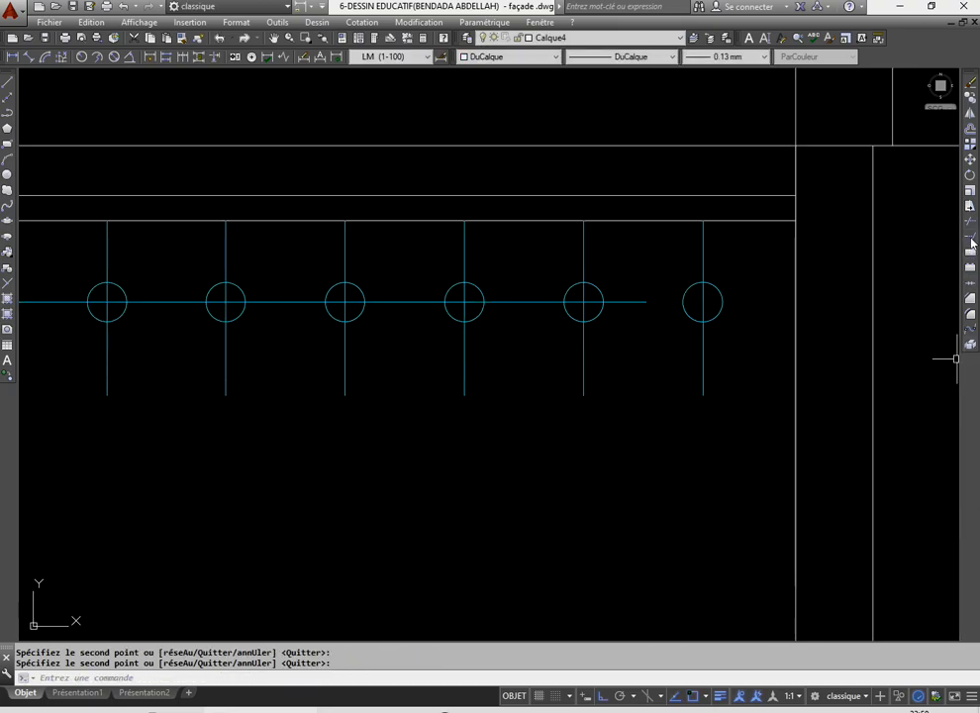
click(969, 237)
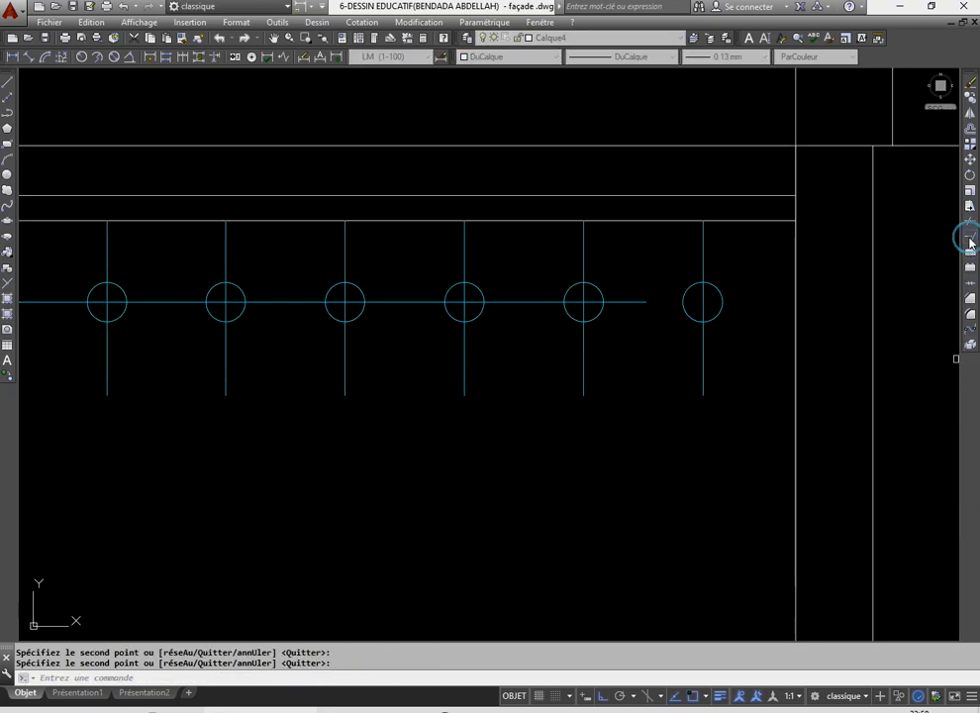
click(796, 333)
key(Return)
click(648, 324)
click(645, 288)
key(Return)
- Copy the lower white rail down to the bottom ends of the balusters to close the rooftop railing
click(639, 220)
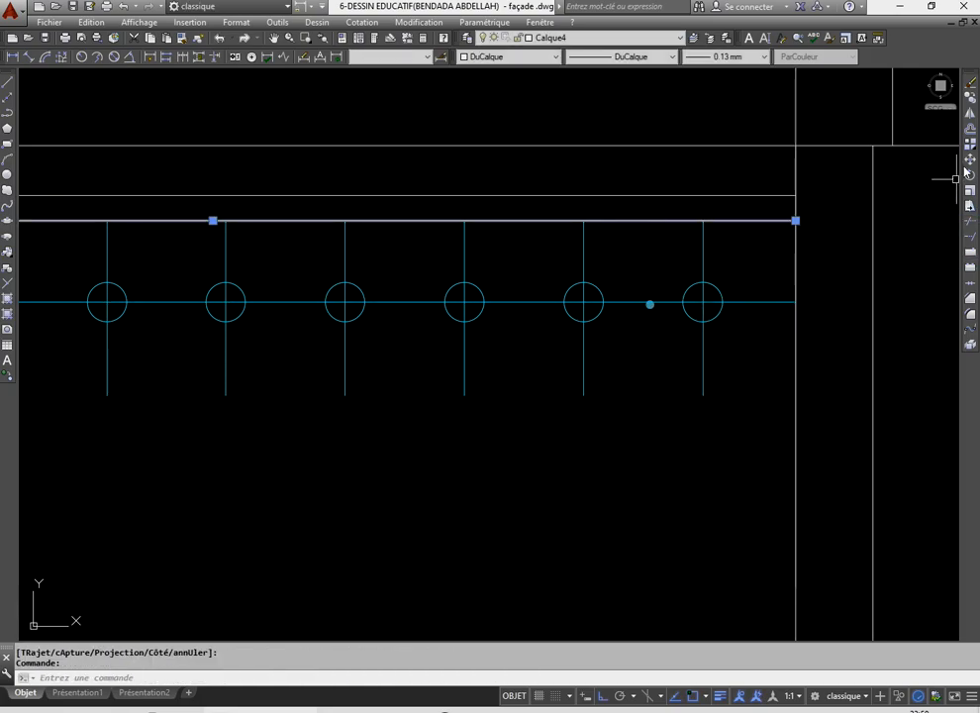
click(970, 98)
click(584, 220)
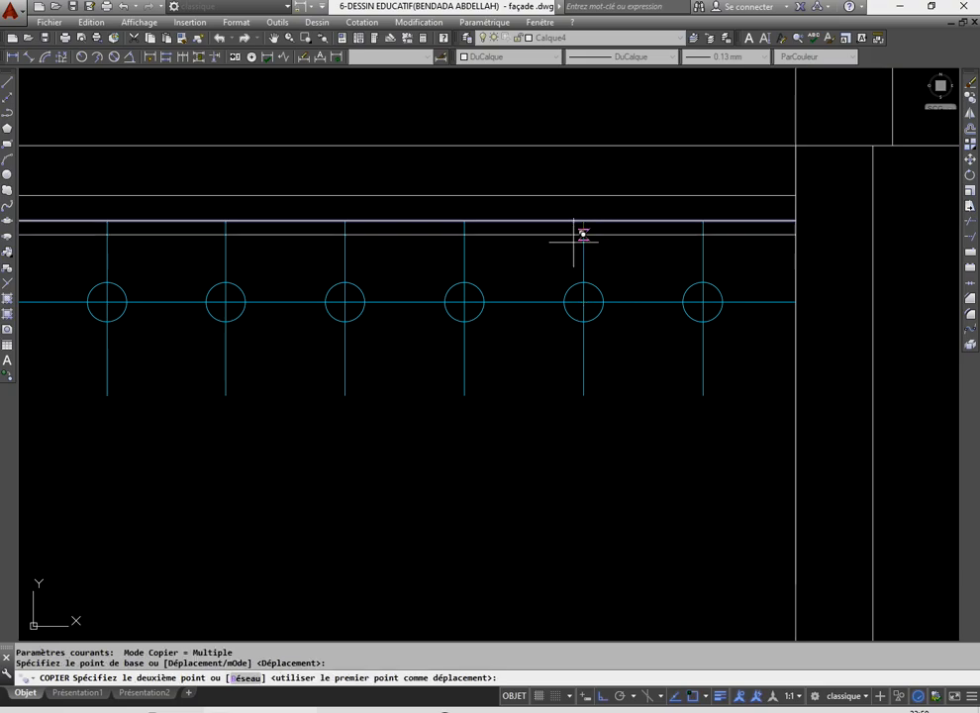
click(584, 395)
right_click(510, 344)
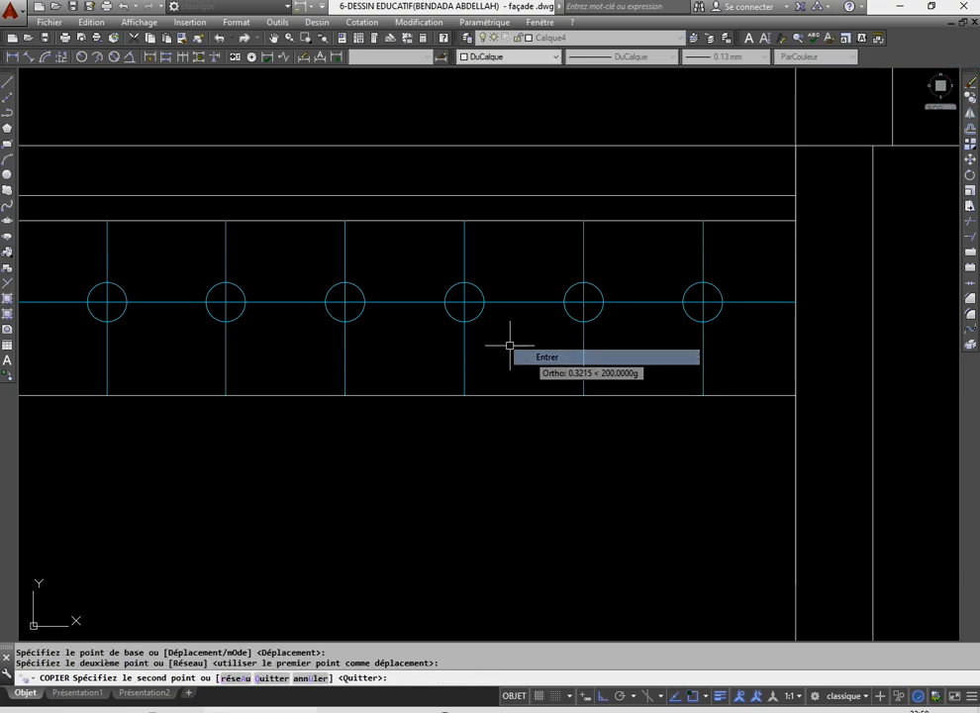
click(583, 359)
scroll(530, 381, down, 2)
scroll(515, 376, up, 2)
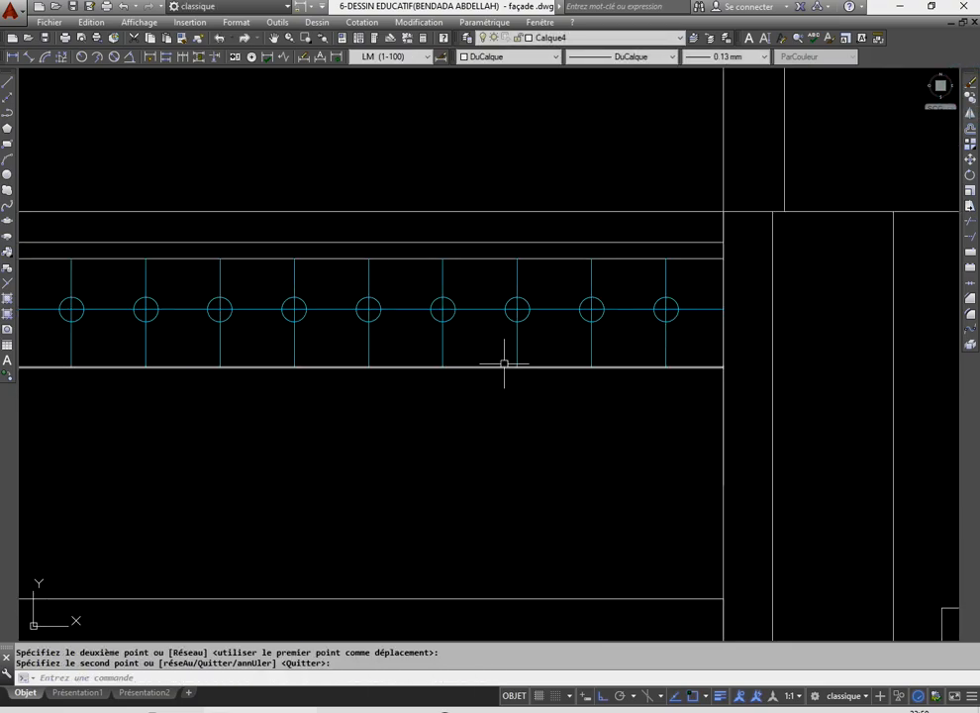
scroll(513, 339, down, 2)
scroll(438, 377, up, 1)
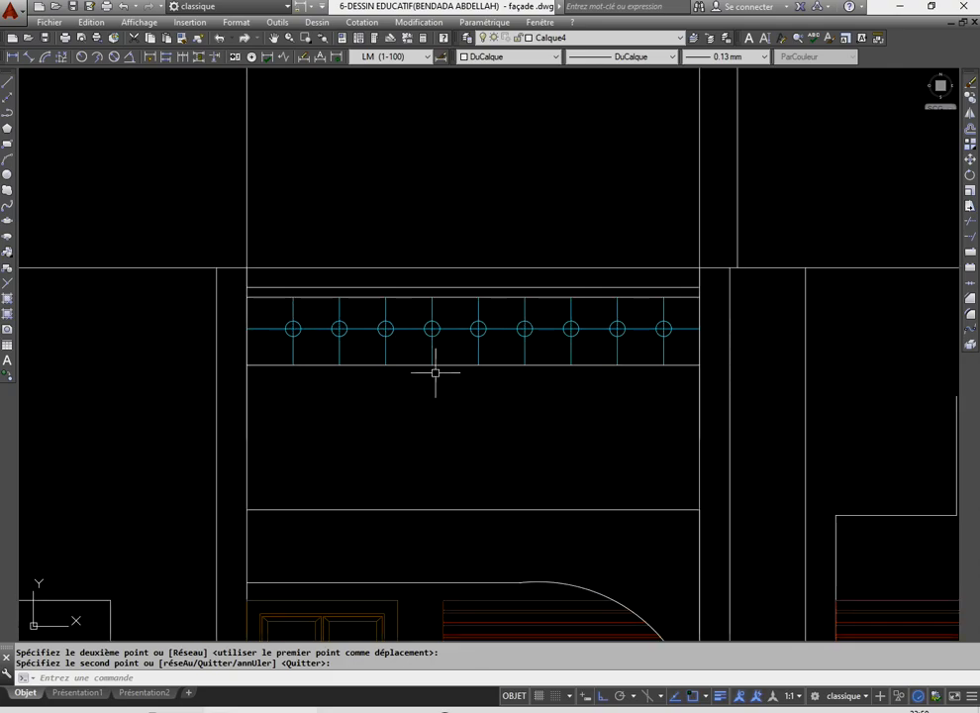
- Erase the two vertical construction lines that rise above the roof on either side of the central bay
scroll(466, 373, down, 3)
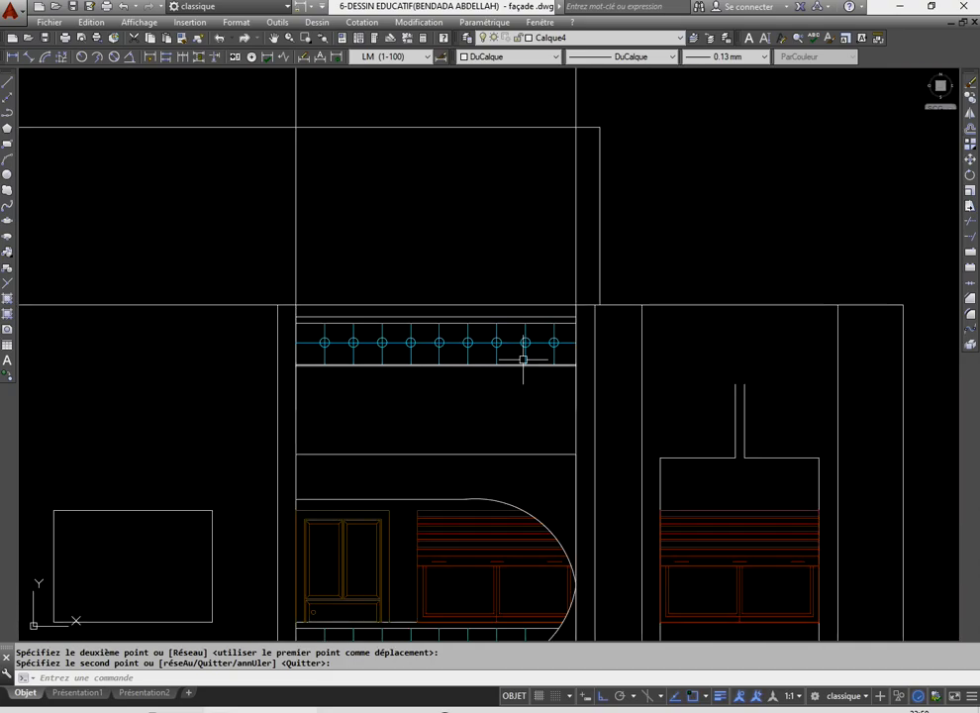
key(Return)
click(575, 239)
scroll(554, 277, down, 5)
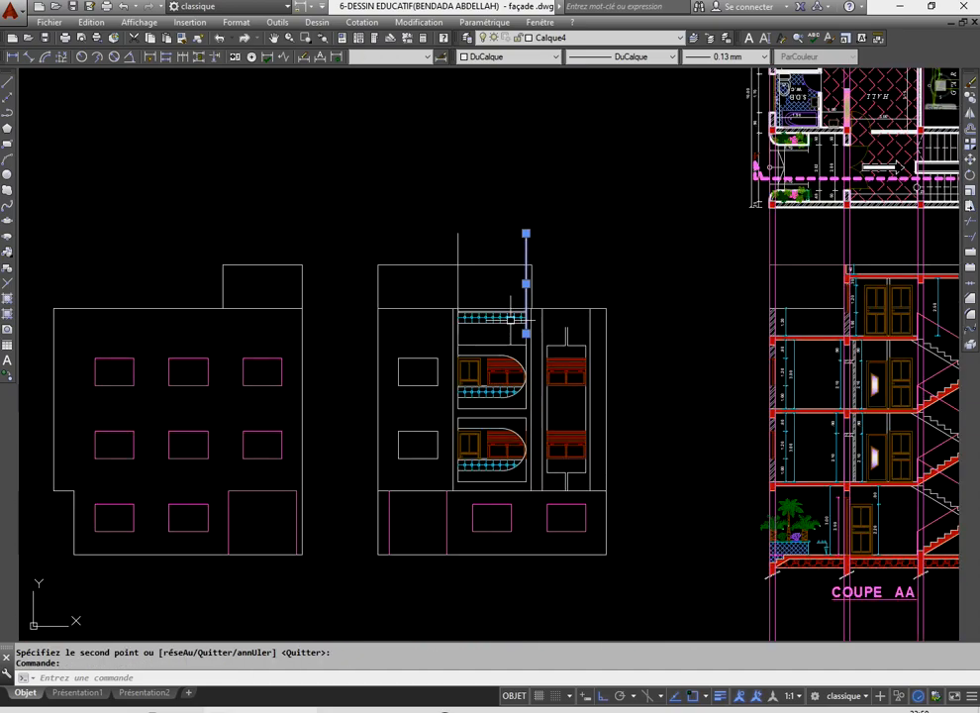
scroll(518, 297, up, 3)
key(Delete)
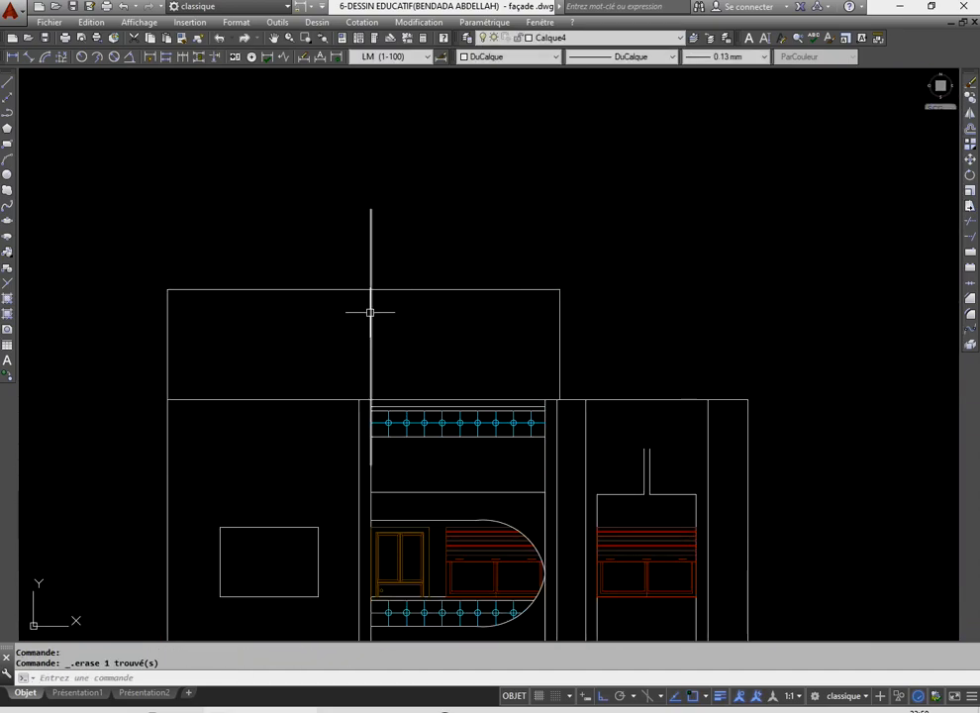
scroll(436, 393, down, 2)
scroll(436, 393, up, 2)
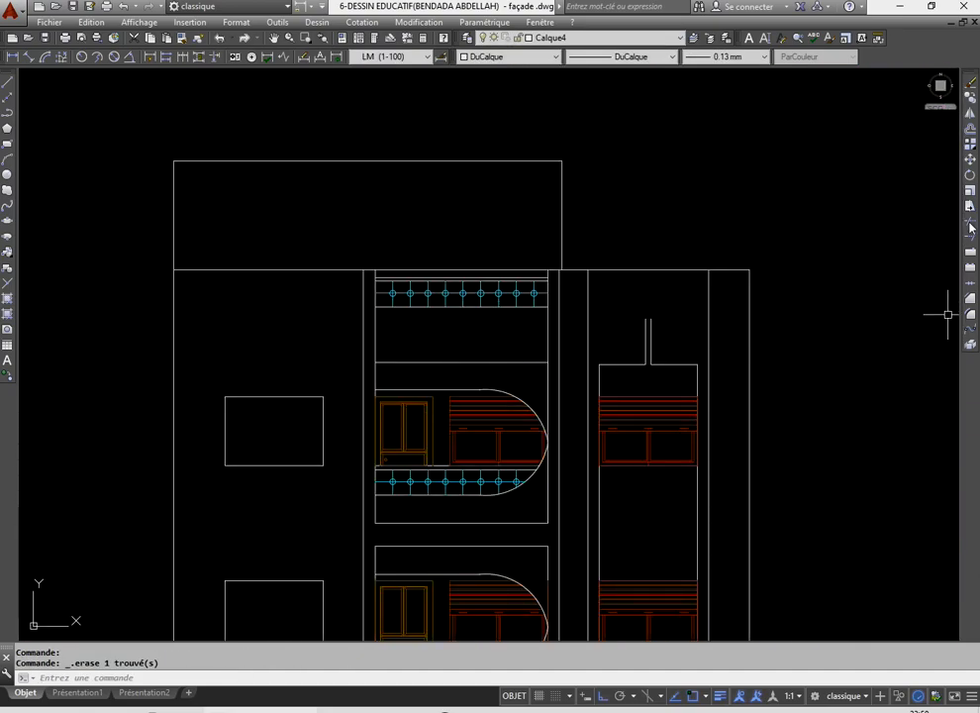
- Trim the roof line above the rooftop railing and the bay's side lines below it, and save the drawing
click(970, 220)
click(428, 289)
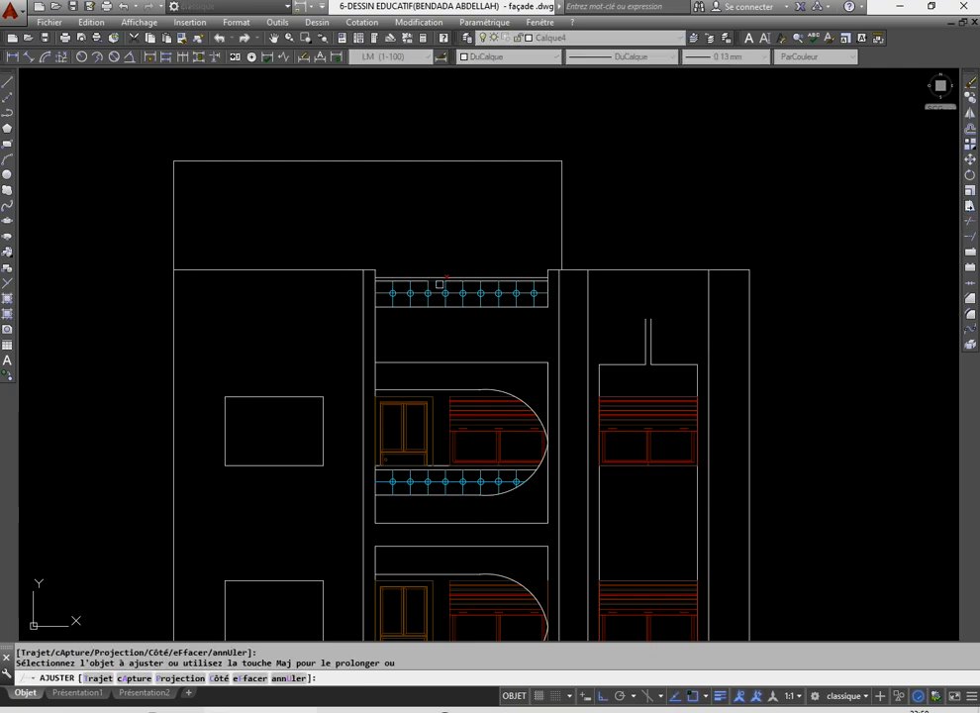
click(467, 301)
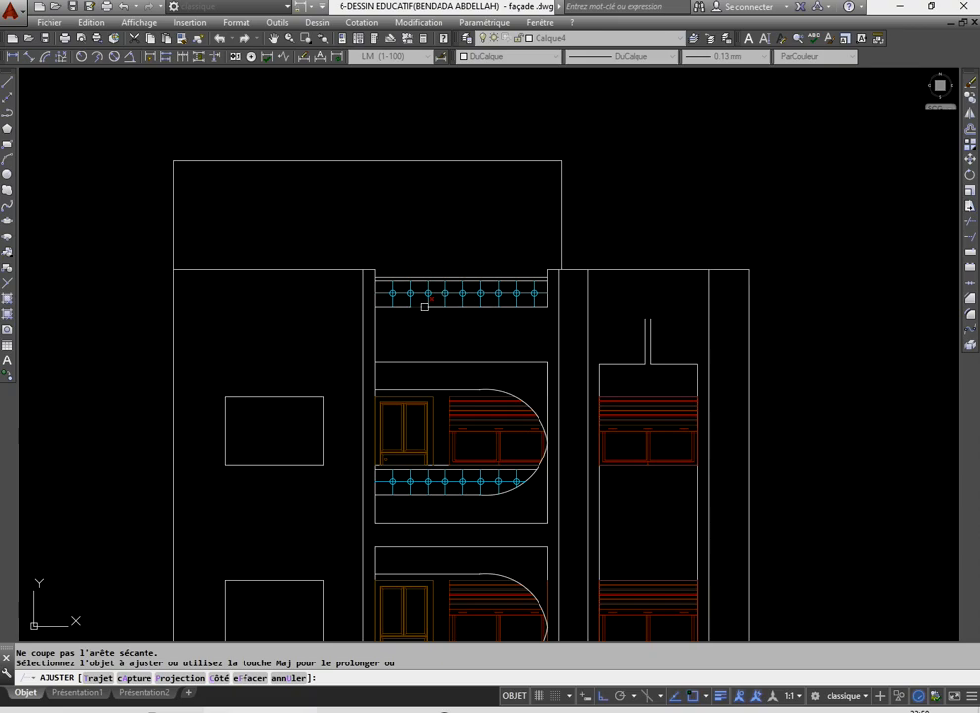
click(377, 327)
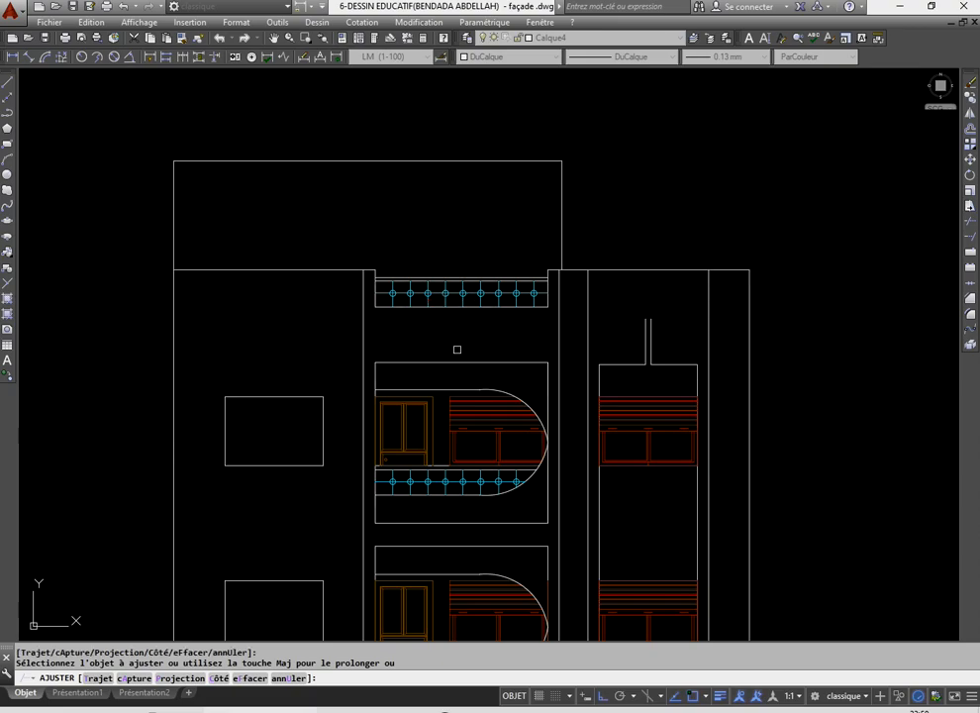
click(460, 293)
scroll(457, 297, down, 4)
scroll(453, 303, up, 4)
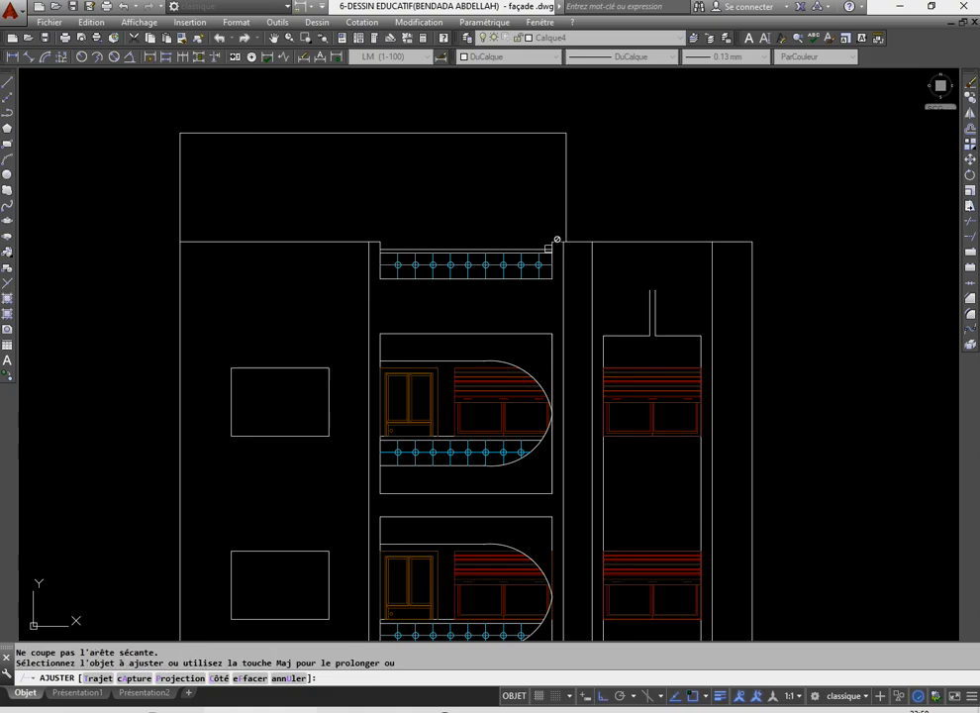
scroll(409, 317, down, 5)
scroll(418, 344, up, 5)
right_click(423, 253)
click(451, 255)
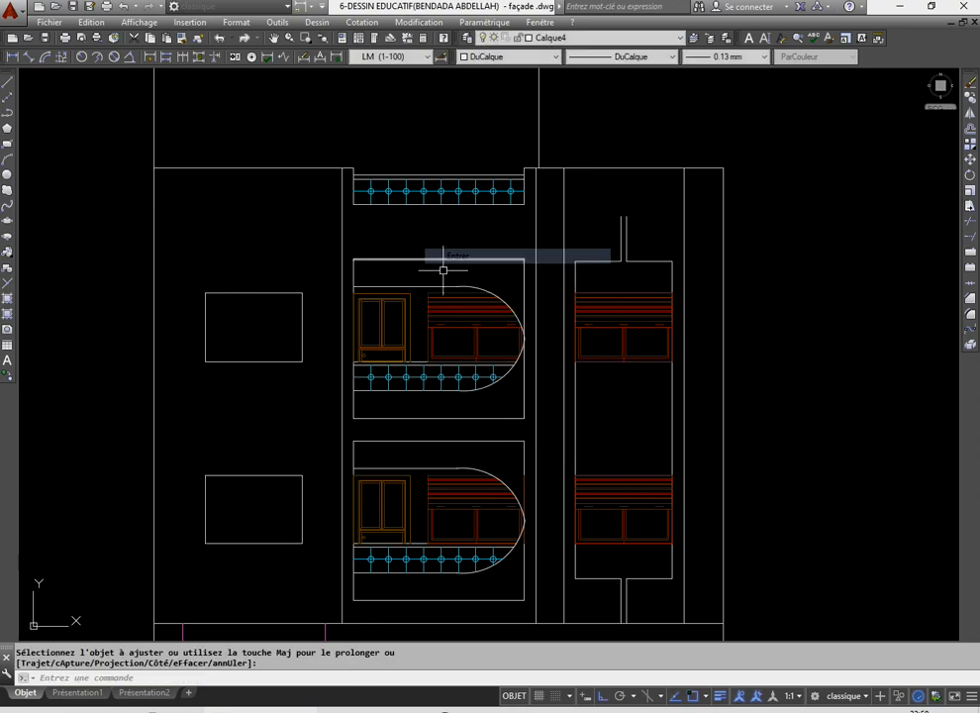
key(ctrl+s)
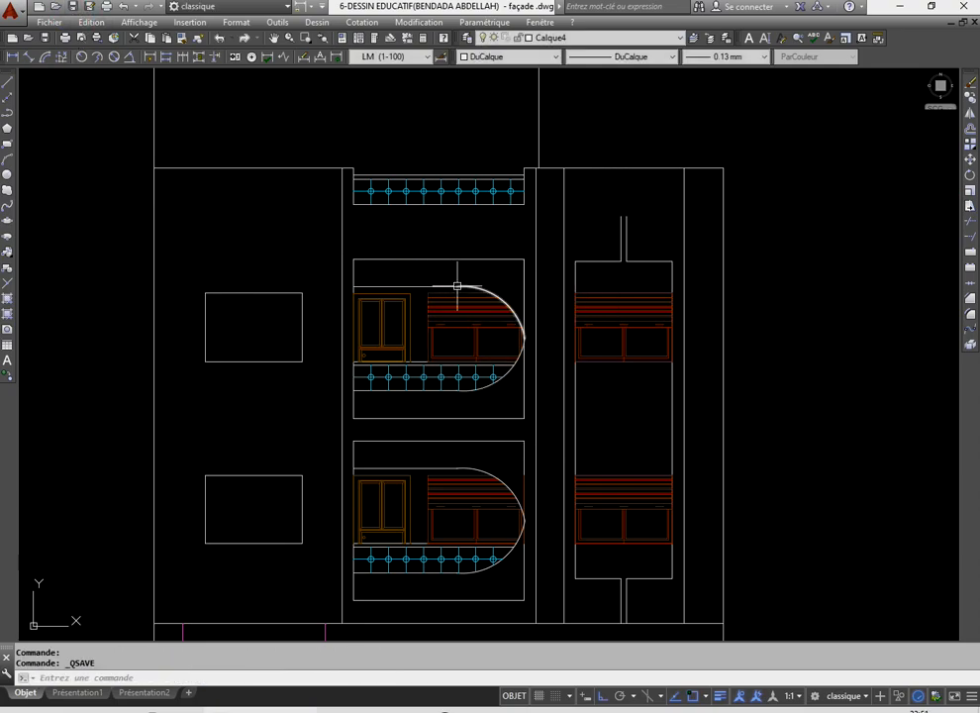
scroll(472, 227, down, 3)
scroll(459, 256, up, 3)
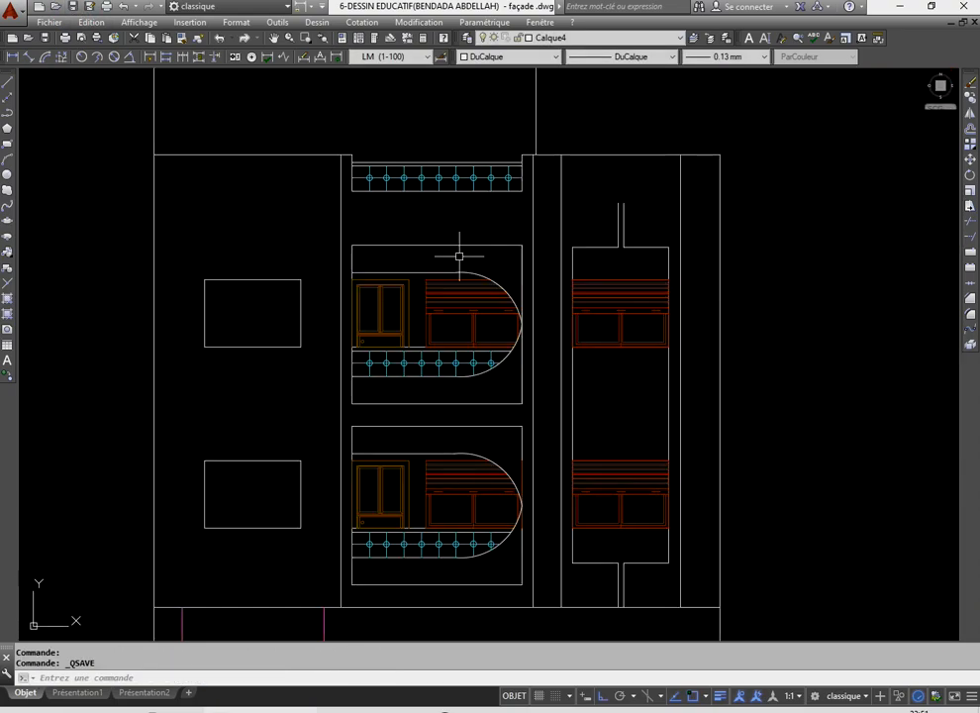
scroll(459, 256, down, 2)
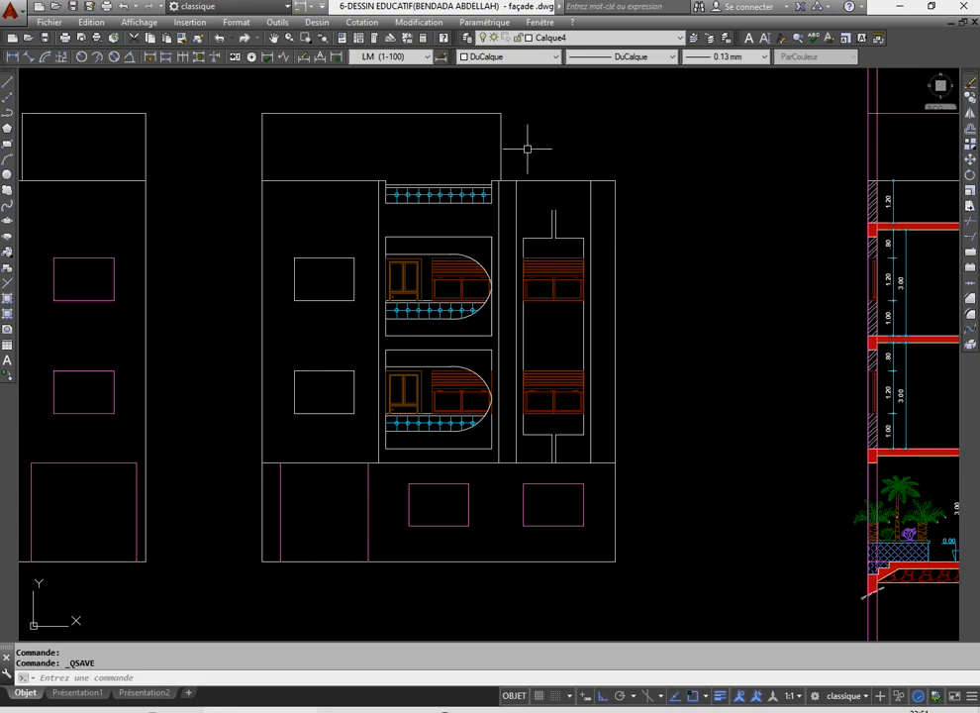
scroll(490, 226, up, 2)
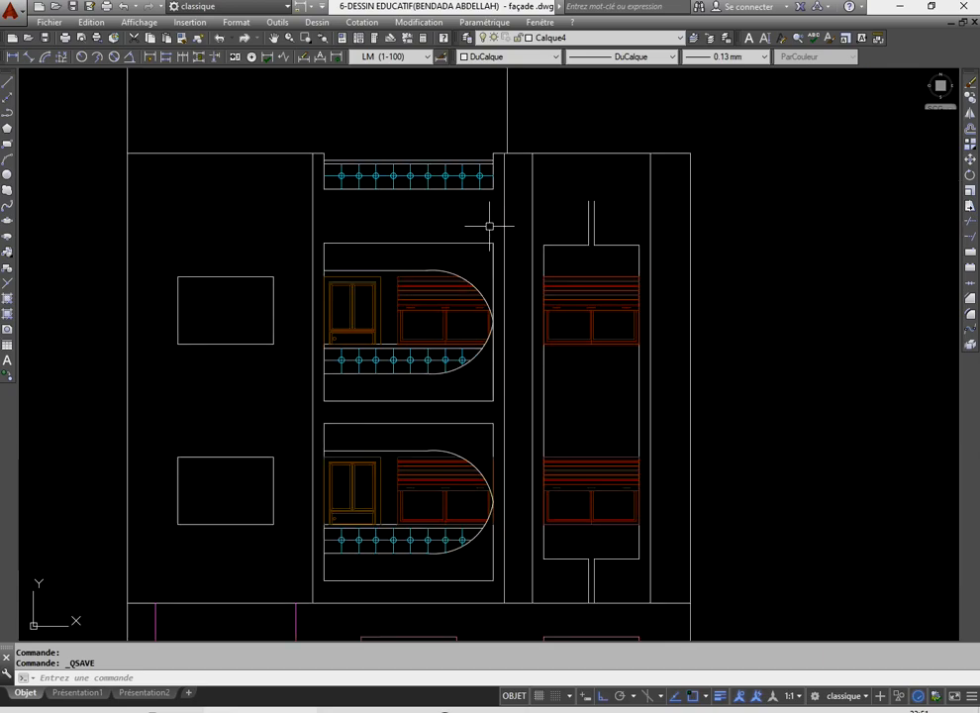
- Copy the complete rooftop railing from the central bay to the right window bay, starting at that bay's left edge and keeping the same height
scroll(339, 155, up, 2)
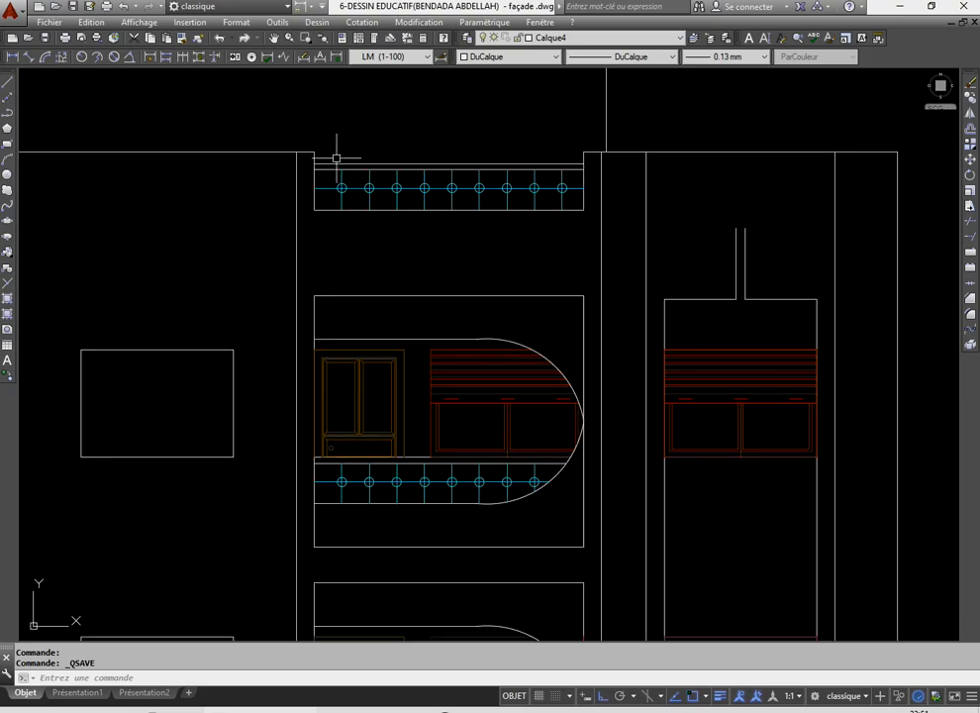
click(305, 160)
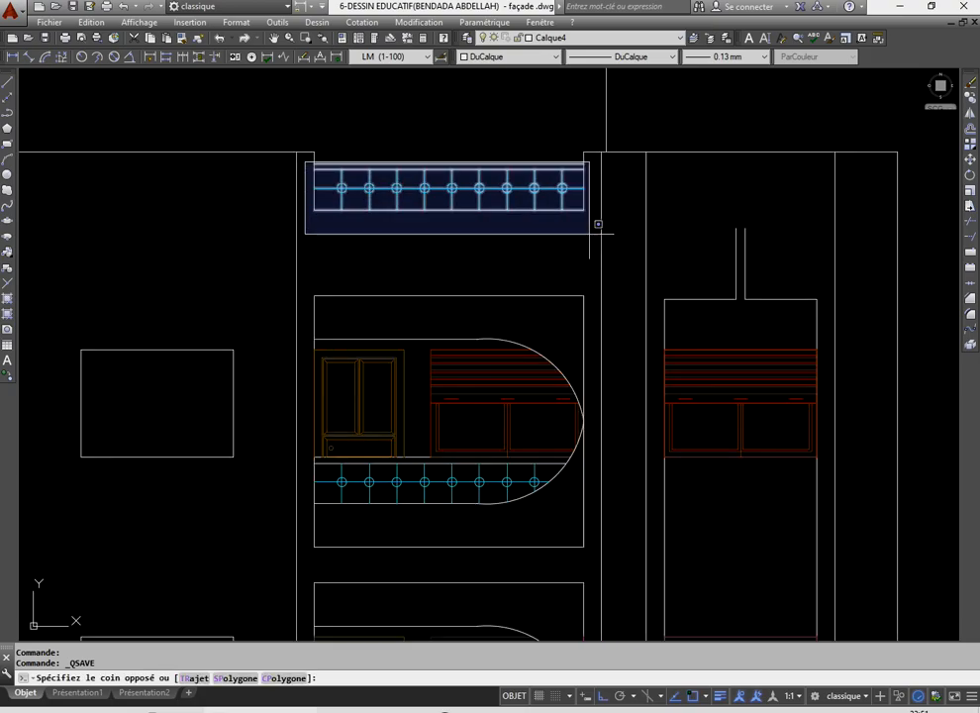
click(598, 233)
click(970, 98)
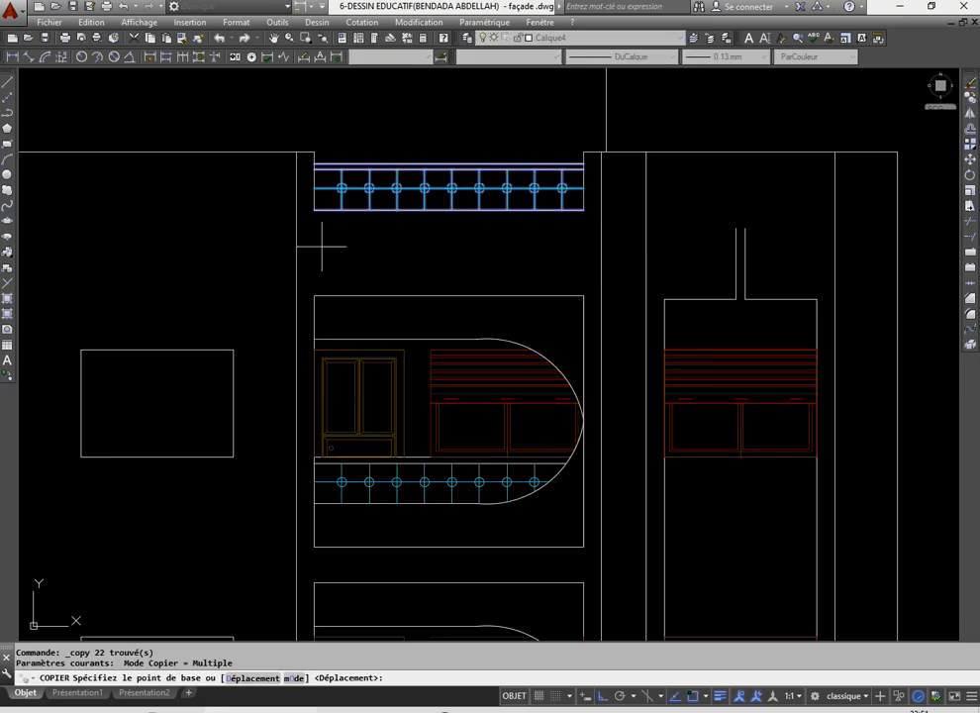
scroll(327, 237, up, 4)
click(265, 120)
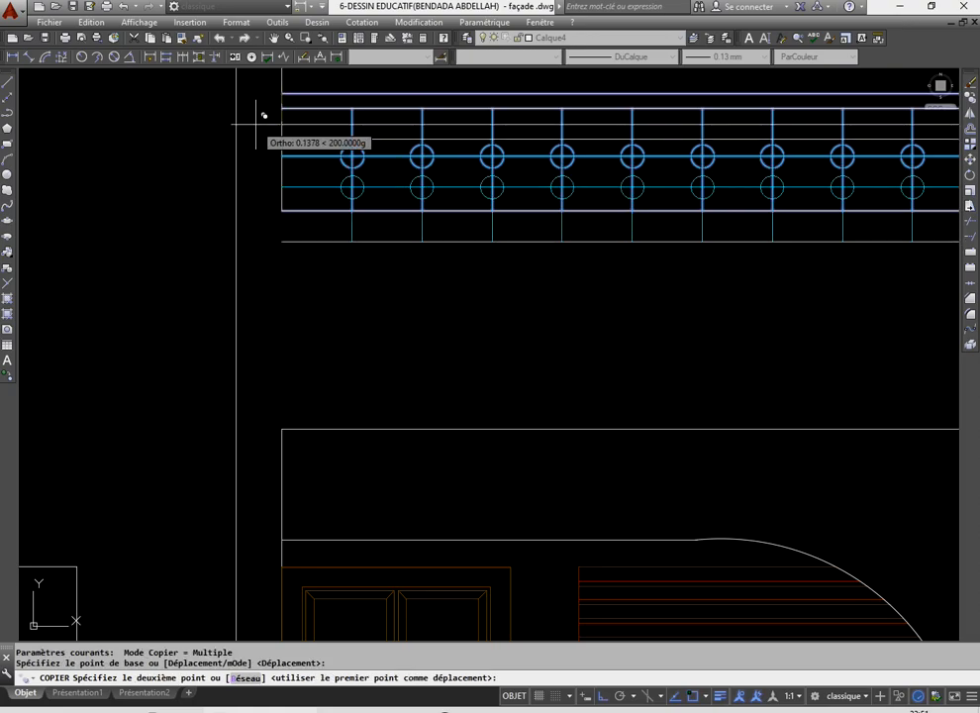
scroll(255, 123, down, 6)
scroll(466, 124, up, 4)
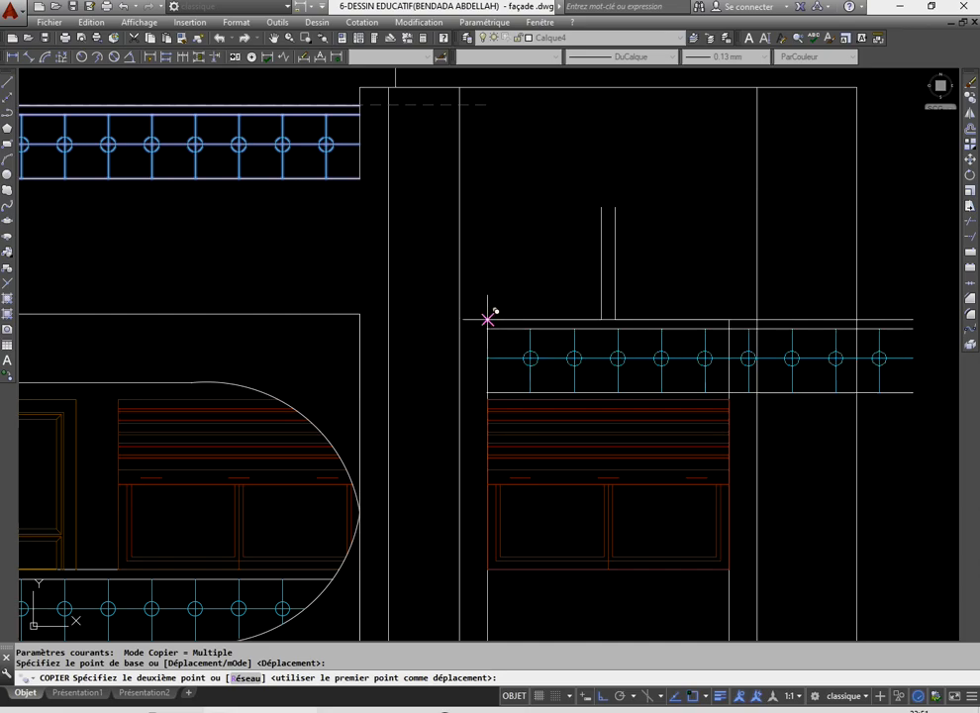
click(492, 99)
right_click(486, 151)
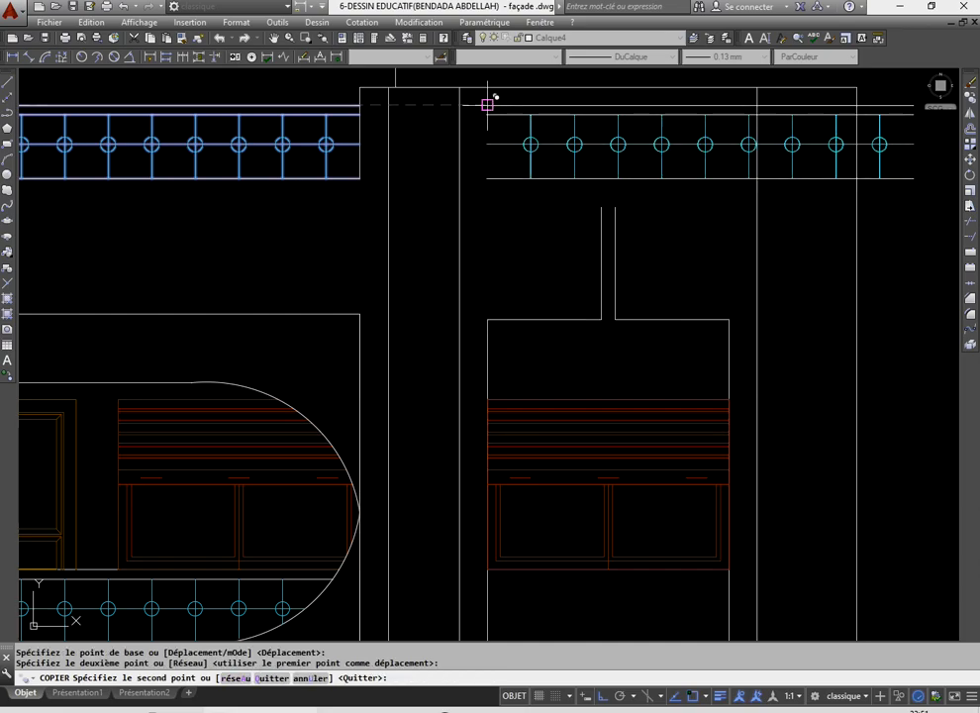
click(512, 159)
- Stretch the left vertical edge of the right window bay up to the roof line
scroll(499, 250, down, 4)
scroll(462, 263, up, 4)
click(473, 255)
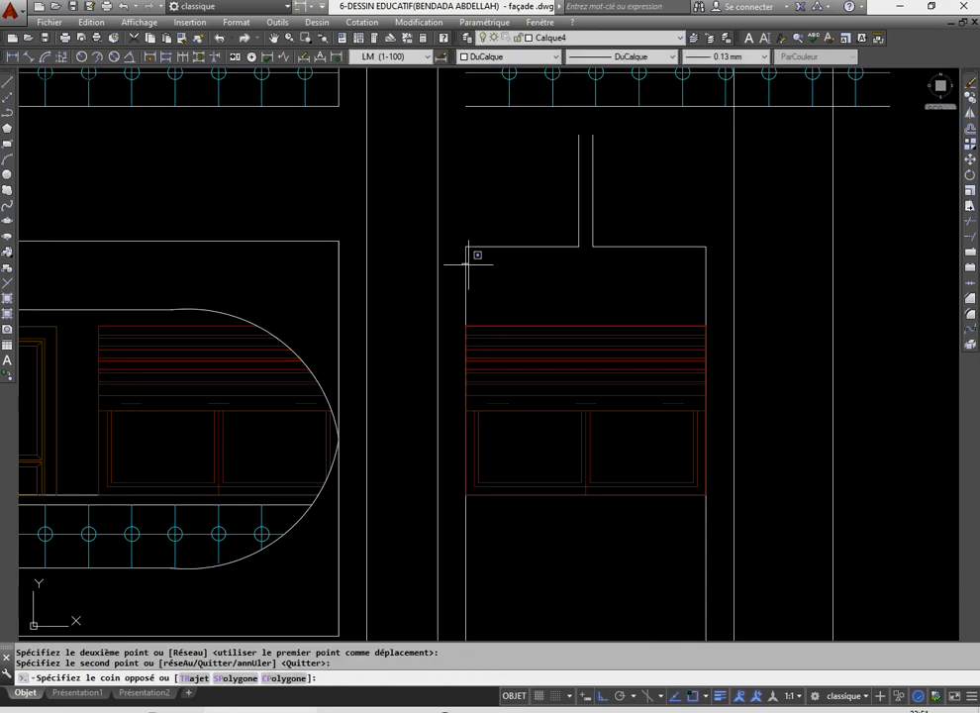
click(461, 257)
click(465, 246)
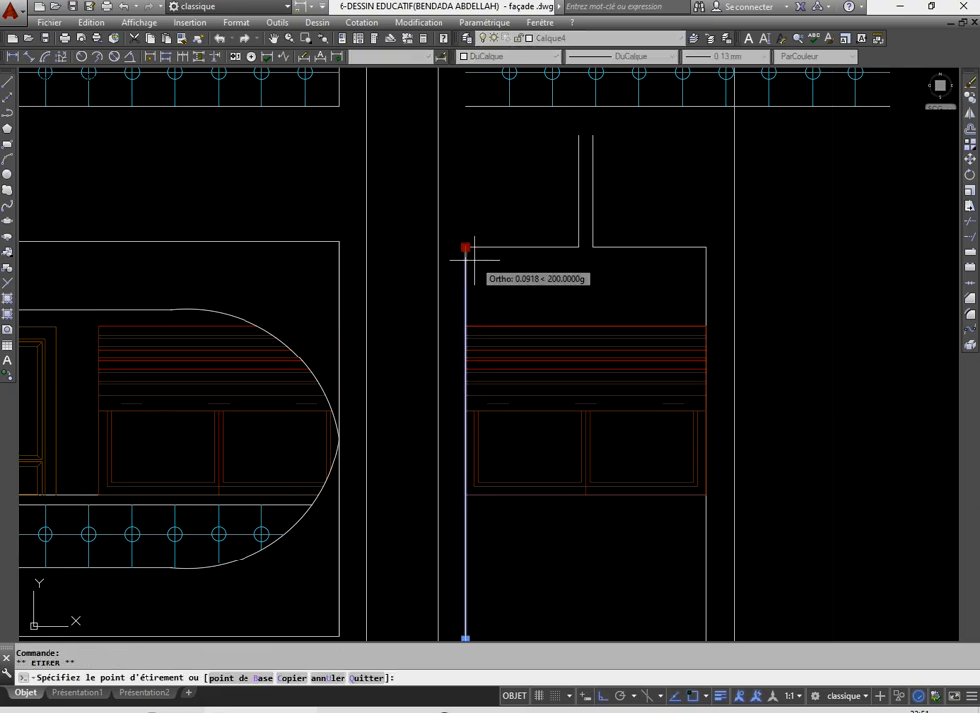
scroll(466, 247, down, 2)
scroll(471, 261, up, 3)
click(469, 96)
- Stretch the right vertical edge of the same window bay up to the roof line
scroll(506, 198, down, 2)
click(607, 272)
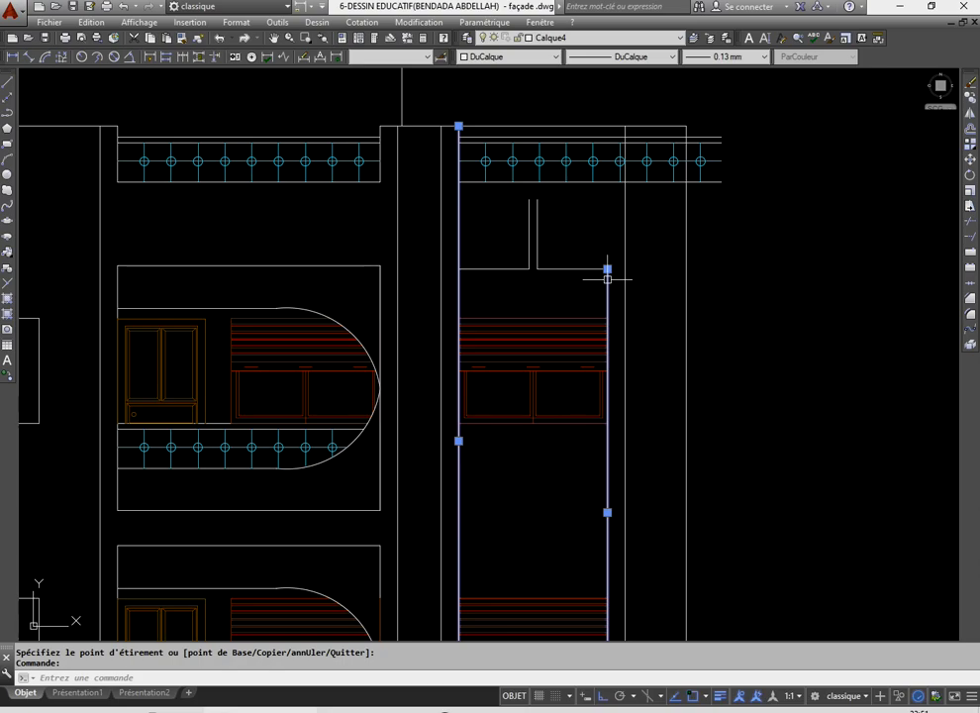
click(607, 268)
scroll(607, 144, up, 3)
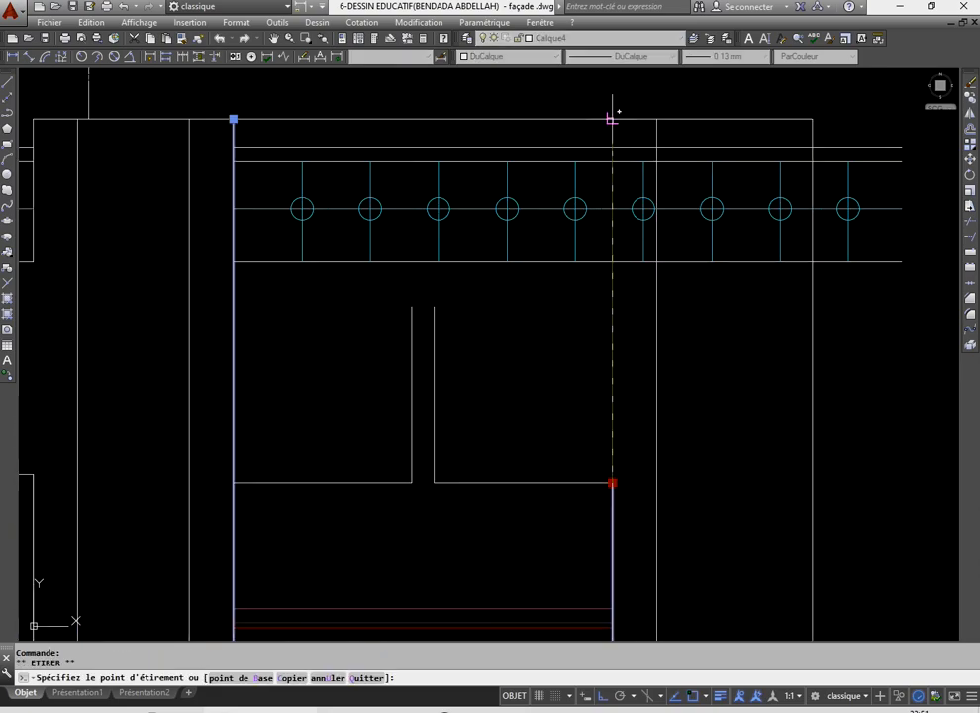
click(613, 120)
- Trim the copied railing's horizontal rails where they run past the window bay's right edge
scroll(580, 208, down, 3)
scroll(590, 238, up, 2)
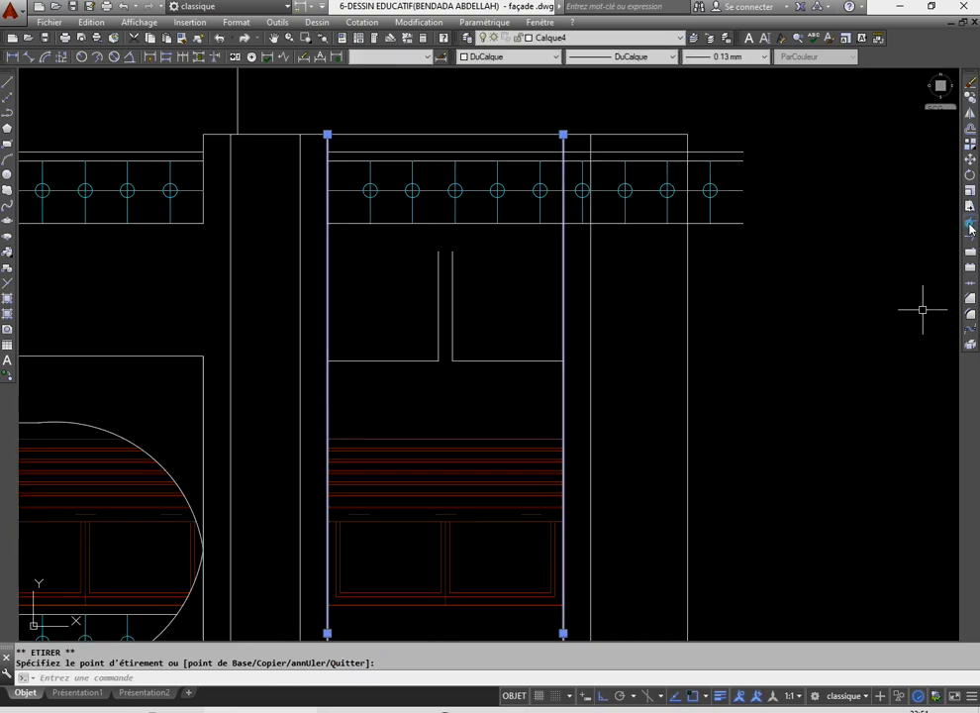
click(971, 226)
click(591, 246)
right_click(609, 247)
click(861, 254)
click(856, 263)
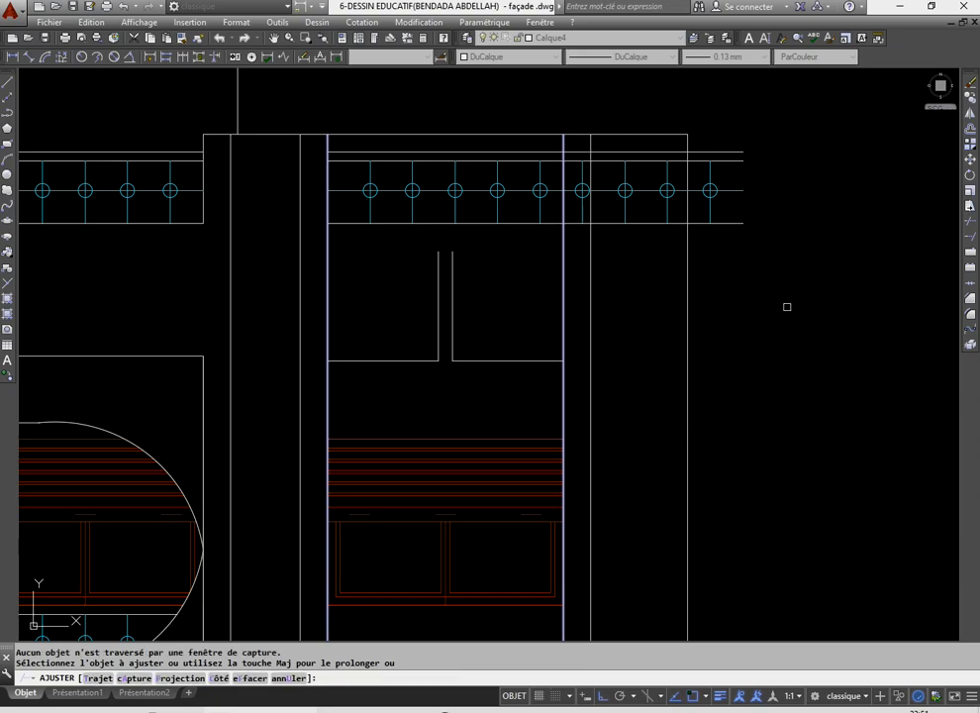
scroll(610, 157, up, 2)
click(542, 346)
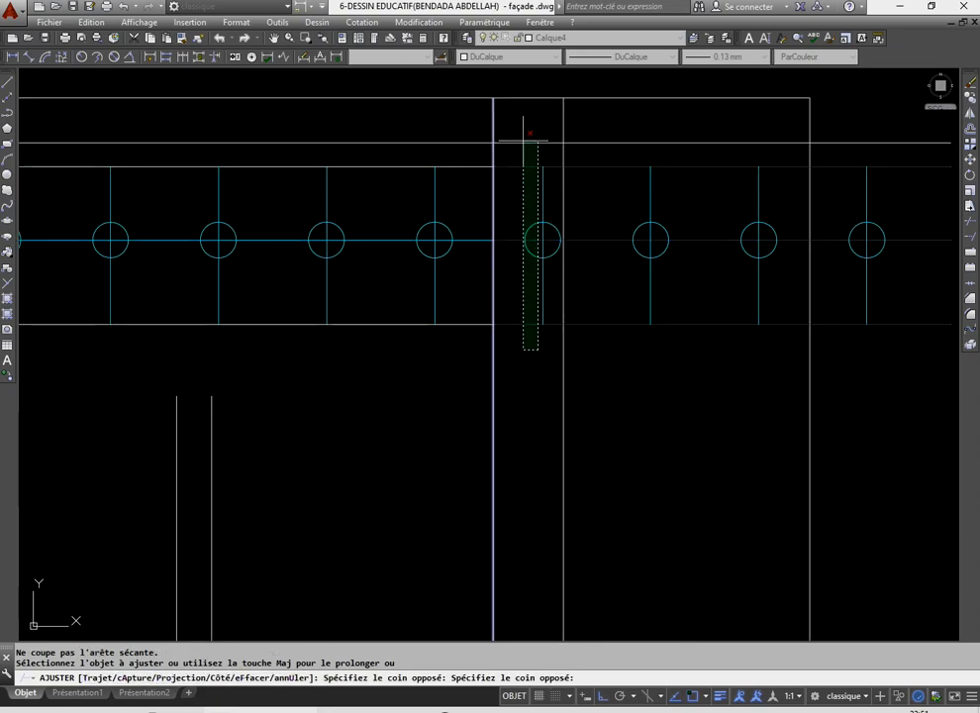
click(521, 133)
key(Return)
- Erase the leftover balusters and circles of the copied railing beyond the window bay's right edge
scroll(525, 184, down, 2)
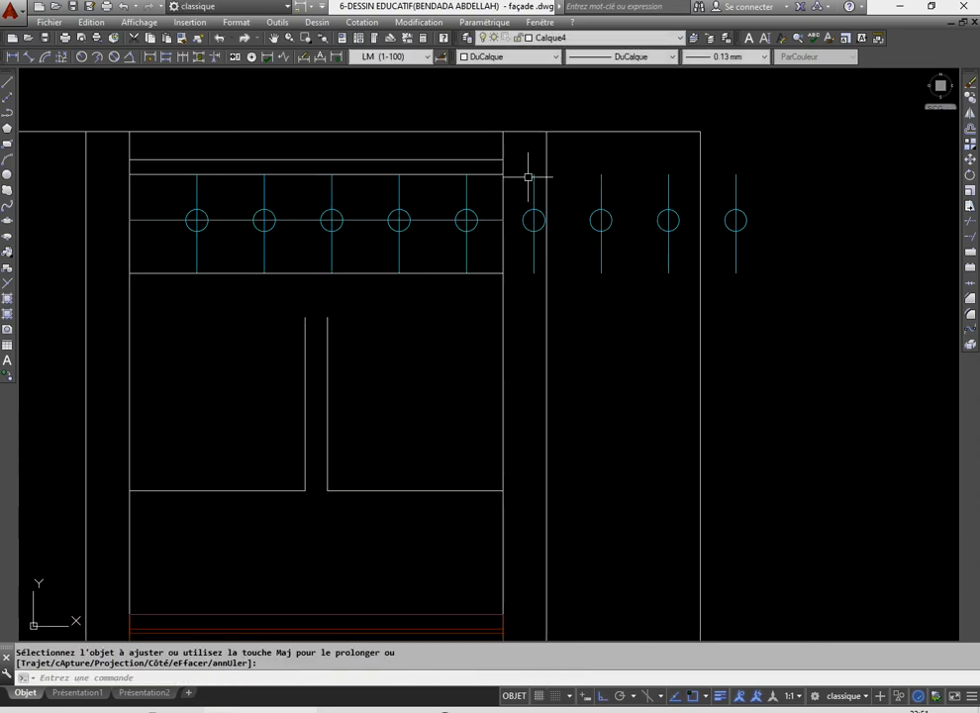
click(518, 165)
click(797, 306)
key(Delete)
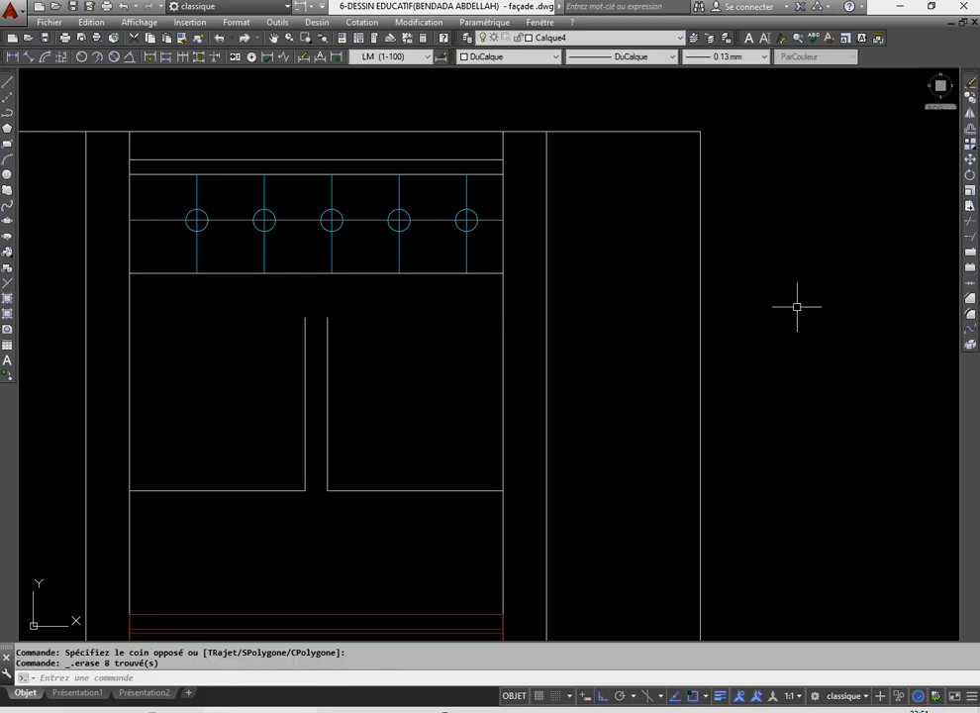
- Trim the roof line above the new railing and the bay's side lines between the railing and the window frame
scroll(705, 309, down, 3)
scroll(628, 278, up, 2)
scroll(626, 259, down, 2)
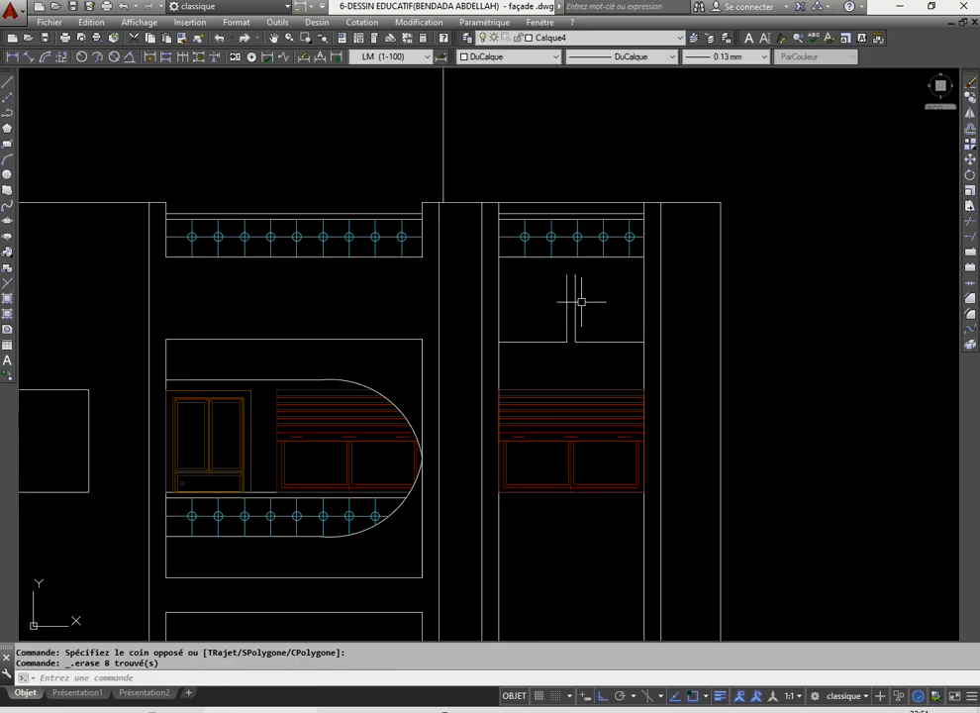
scroll(583, 300, up, 2)
scroll(504, 222, down, 2)
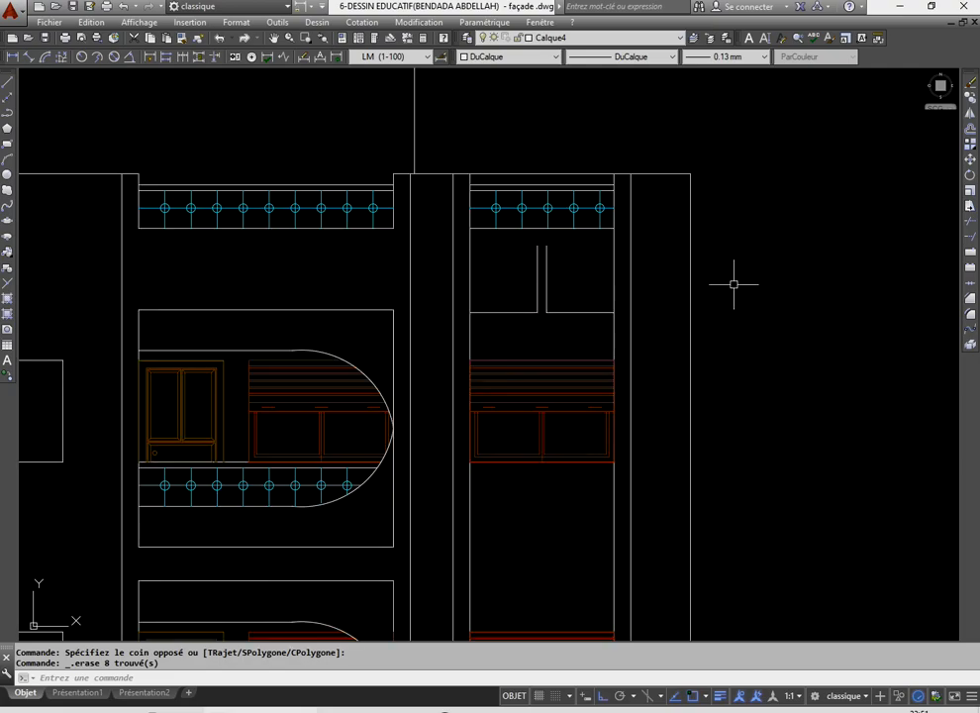
click(968, 226)
click(555, 175)
click(543, 302)
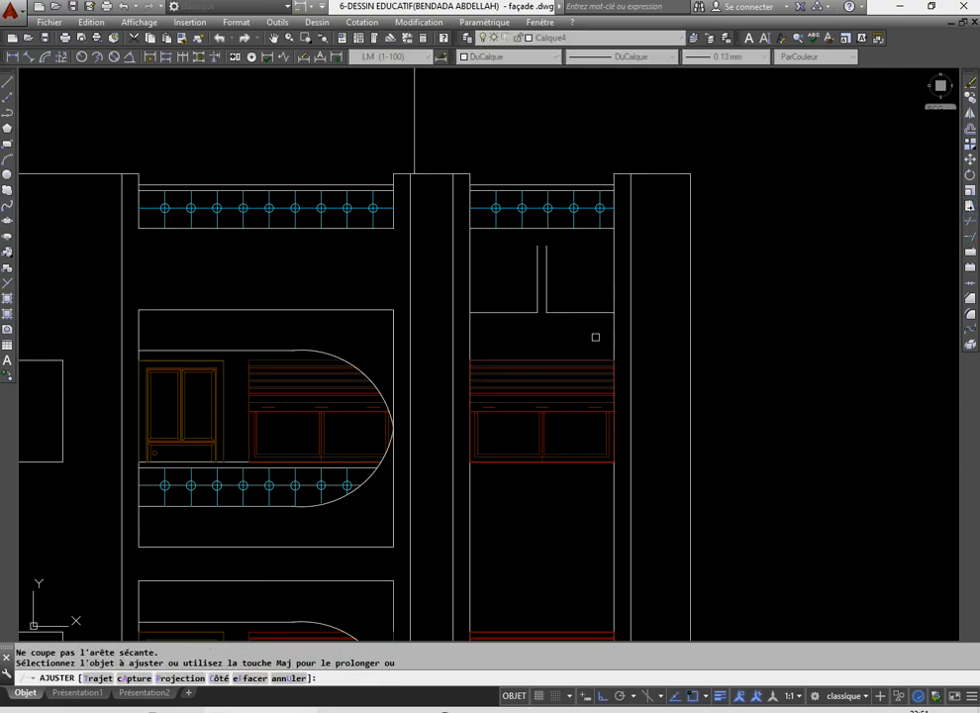
click(613, 281)
click(469, 272)
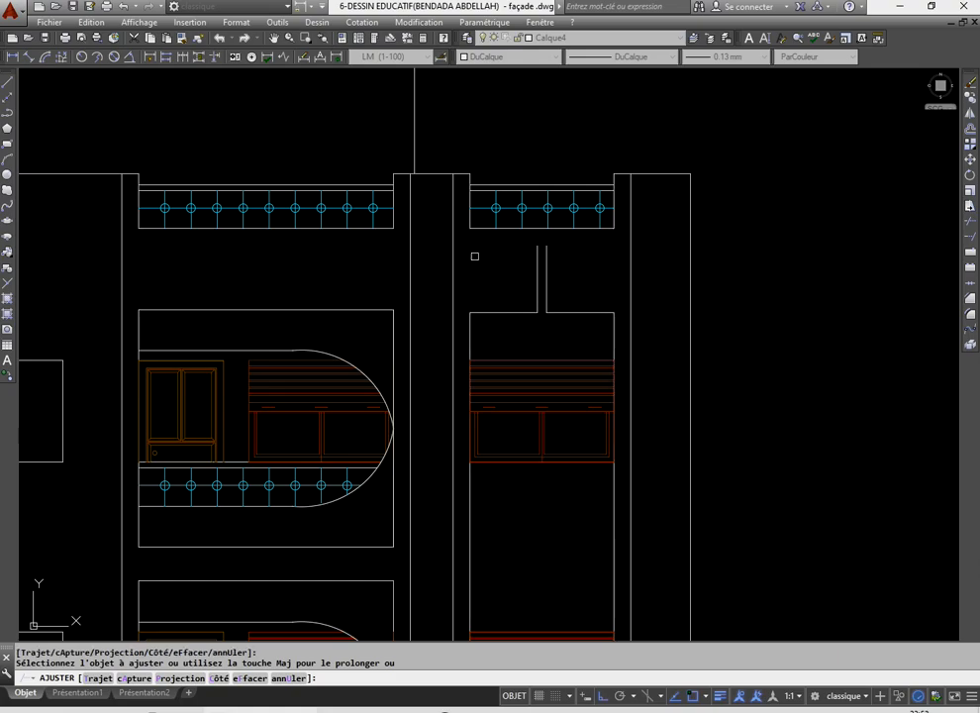
key(Return)
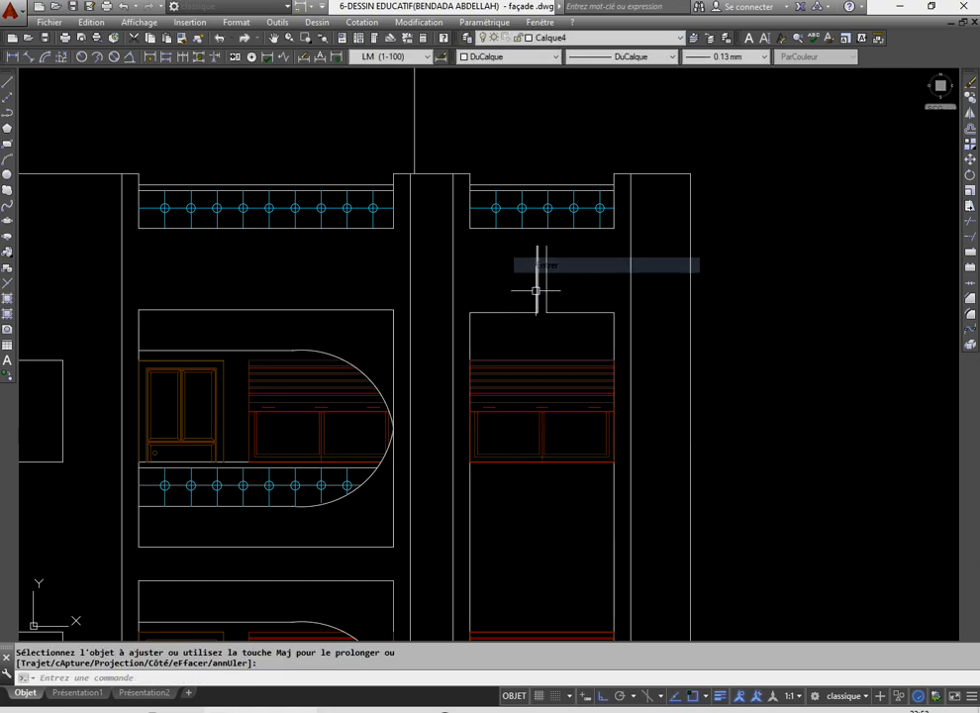
- Extend the two narrow vertical lines above the window frame up to the railing's bottom rail, and save the drawing
scroll(536, 274, down, 3)
scroll(536, 286, up, 3)
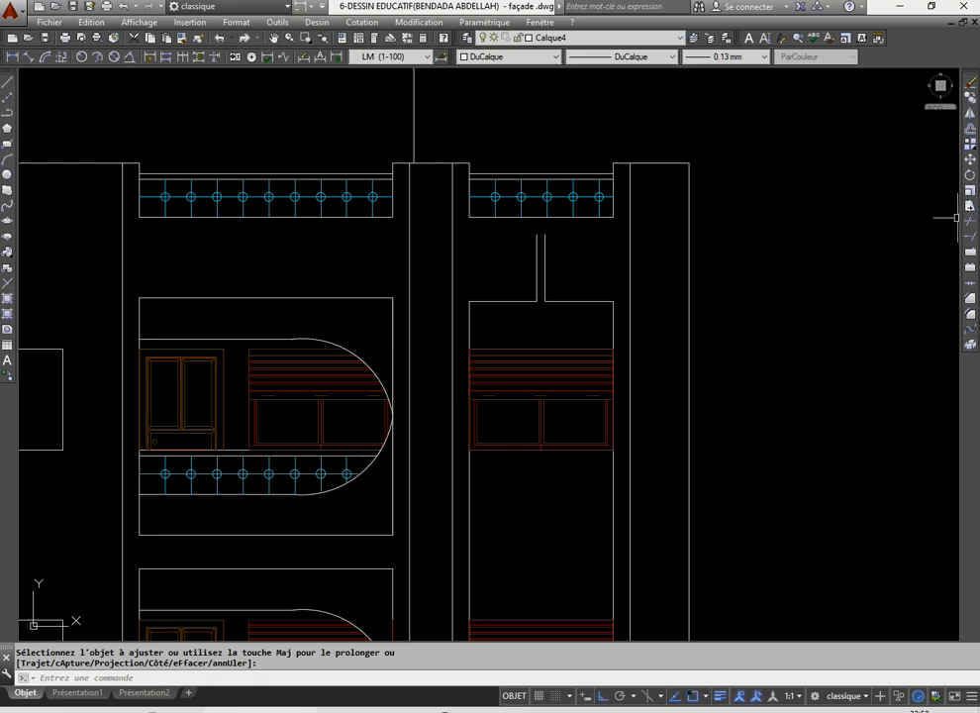
click(968, 238)
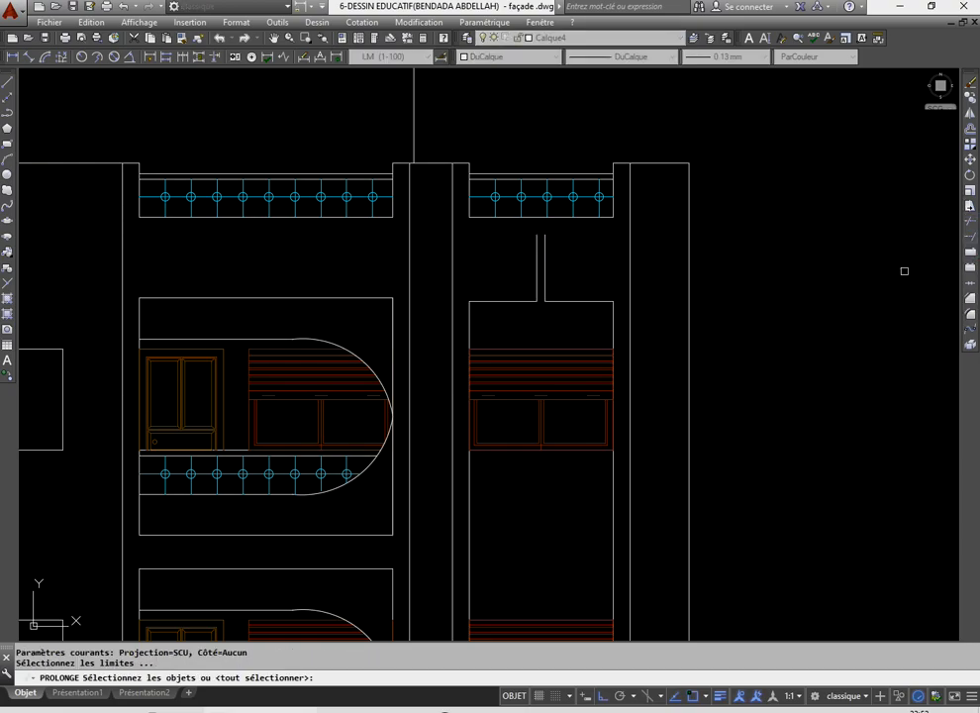
key(Return)
scroll(553, 236, up, 4)
click(585, 258)
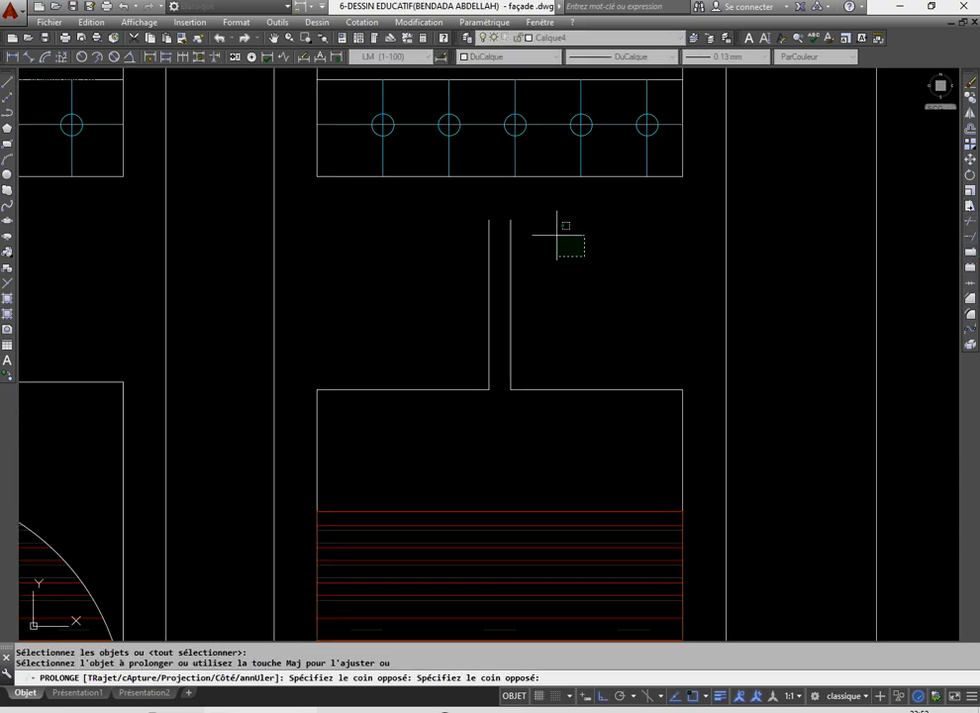
click(489, 235)
right_click(397, 190)
click(423, 217)
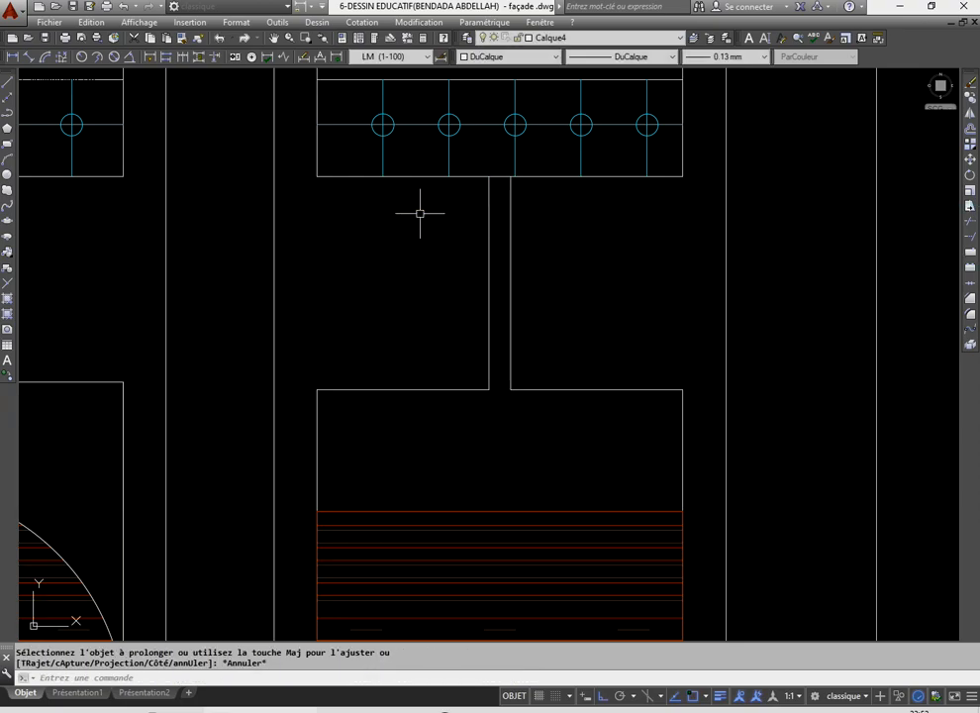
click(73, 10)
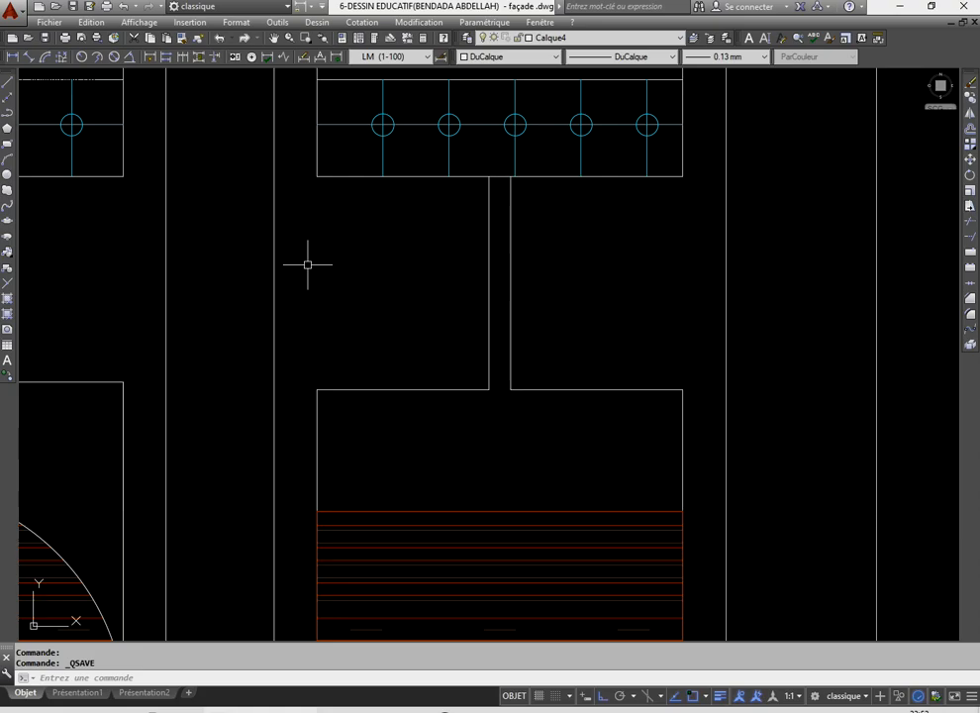
- Copy the whole right window bay, with railing, windows and frame lines, onto the façade's left window column, aligned by the upper window's top-right corner
scroll(308, 264, down, 5)
scroll(486, 327, up, 3)
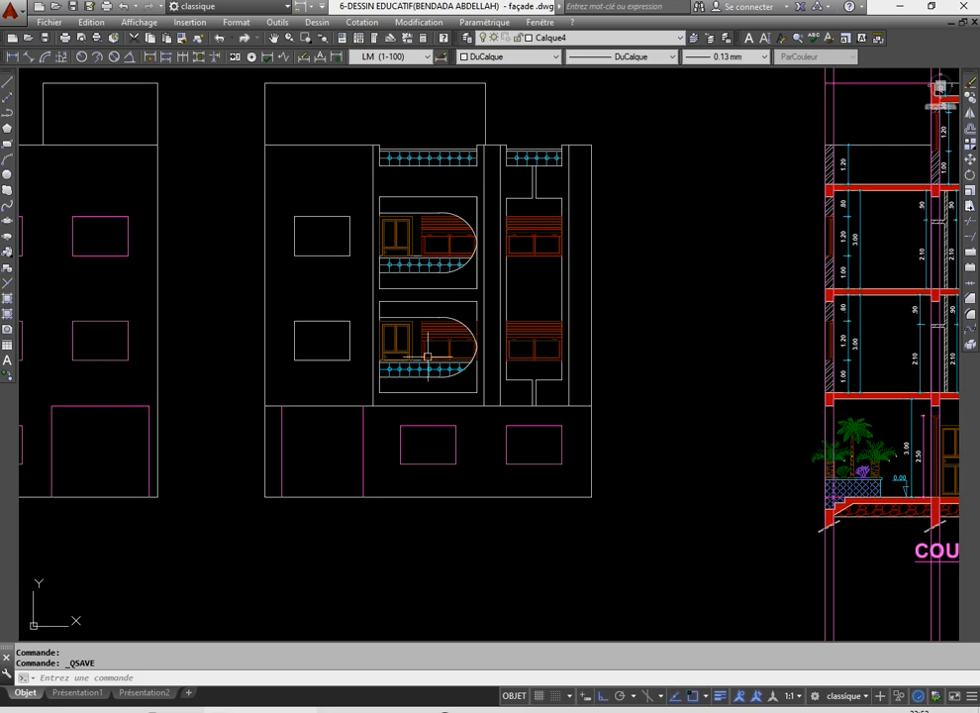
click(503, 130)
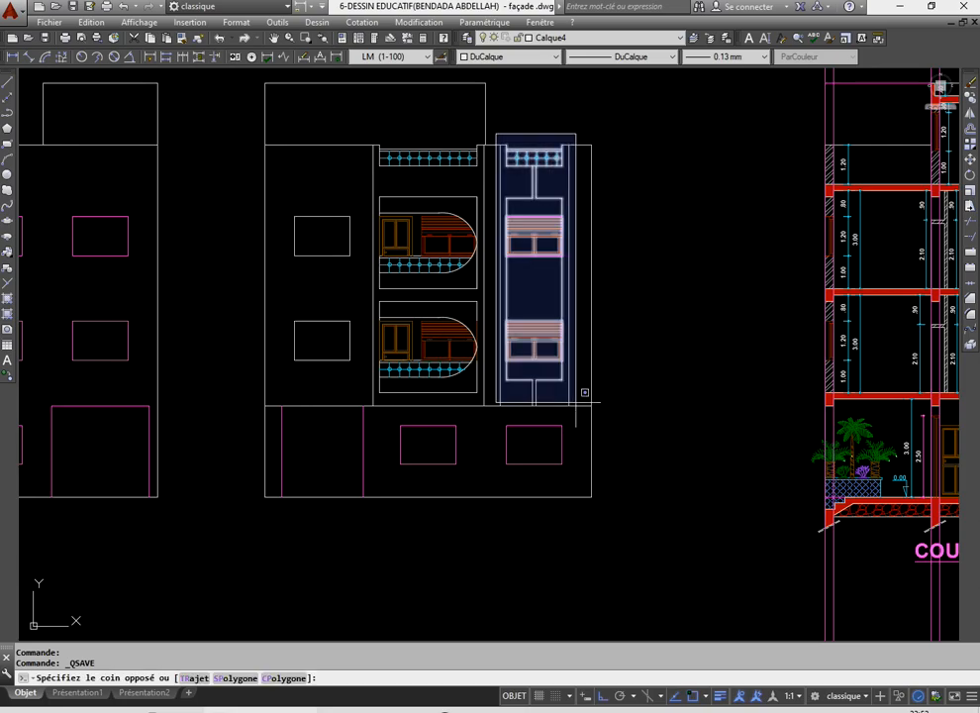
click(576, 410)
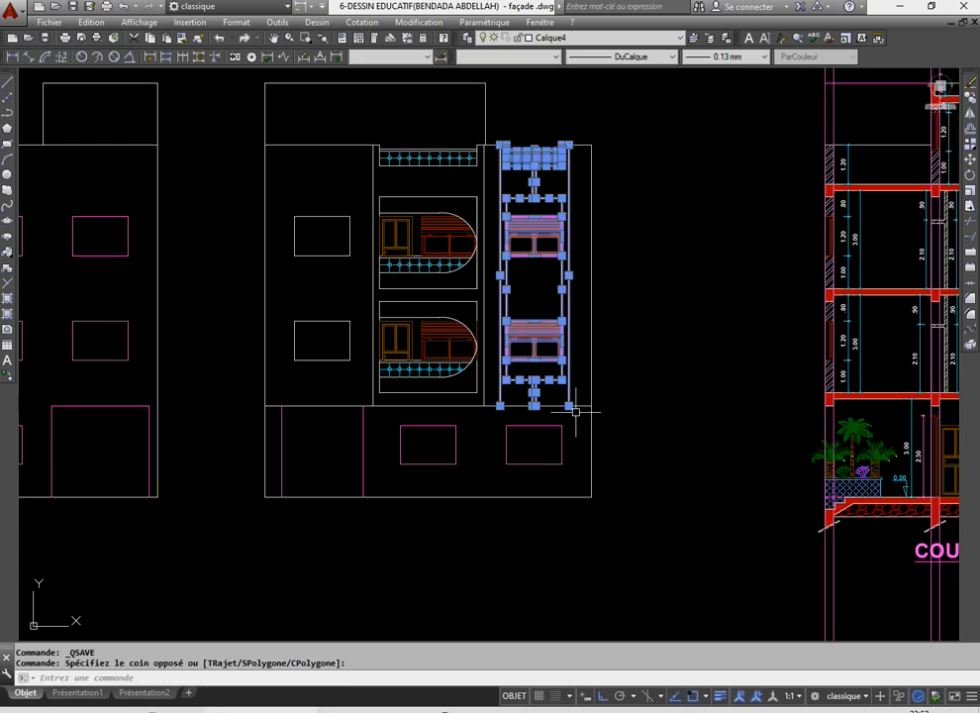
click(970, 96)
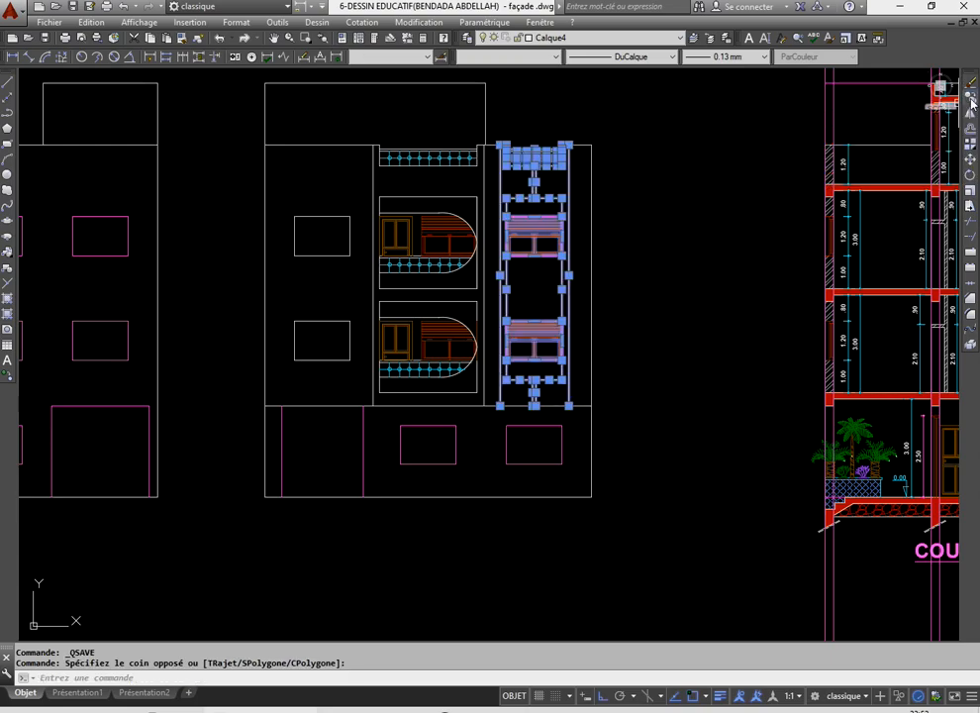
scroll(535, 204, up, 6)
scroll(630, 270, up, 4)
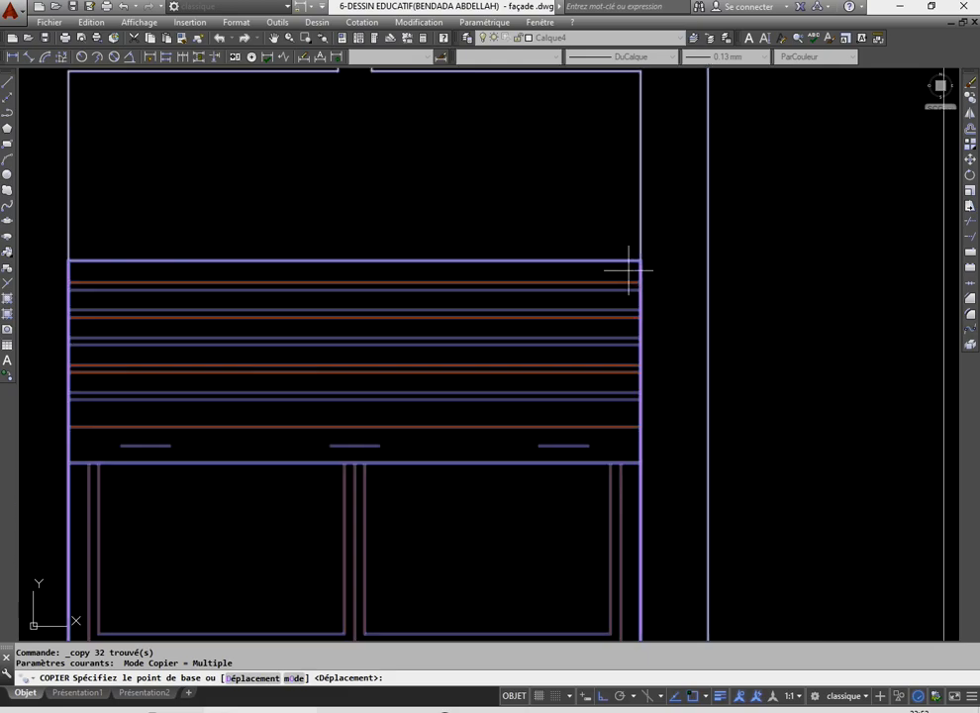
click(642, 261)
scroll(634, 286, down, 6)
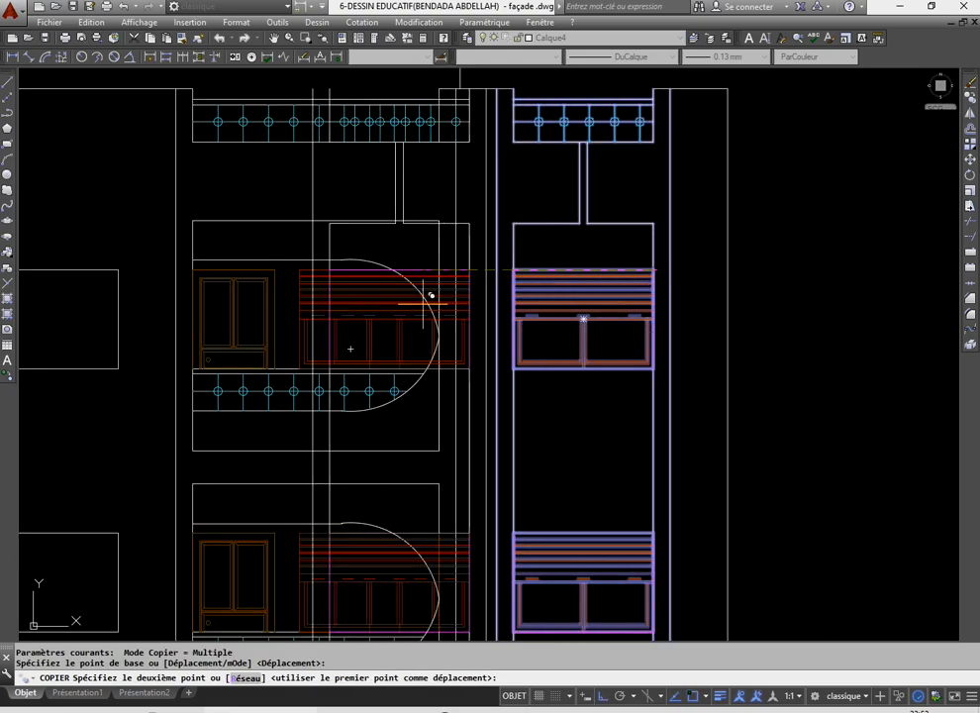
scroll(134, 262, up, 4)
click(83, 293)
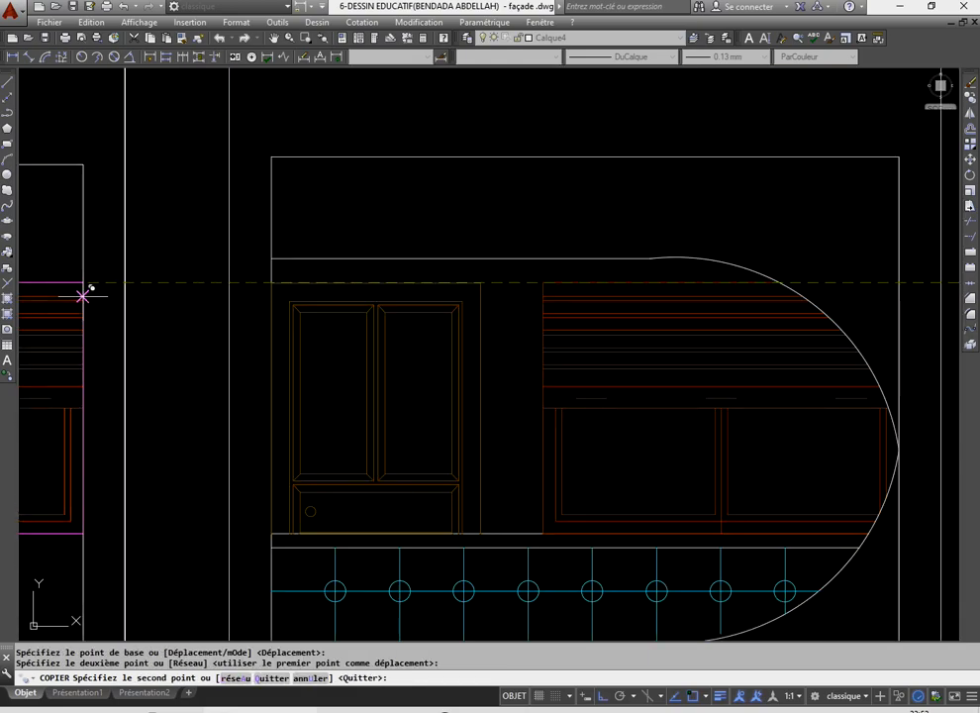
- Copy the window bay onto the second façade's right, middle and left window columns, aligned by the upper window's top-right corner, and save
scroll(83, 295, down, 6)
scroll(429, 283, up, 5)
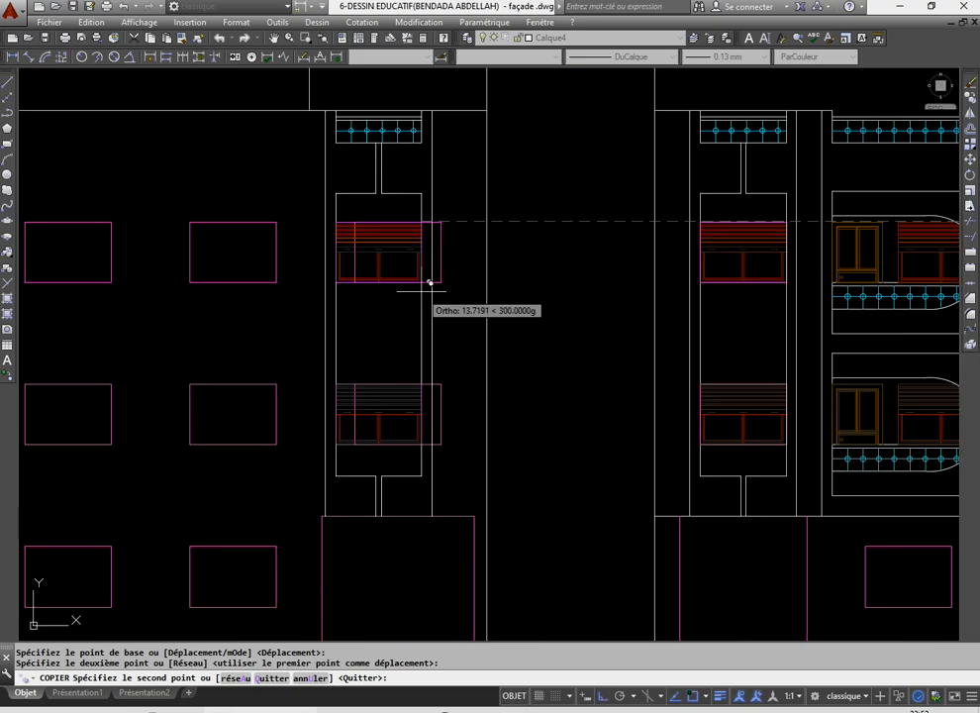
scroll(429, 283, up, 2)
click(432, 225)
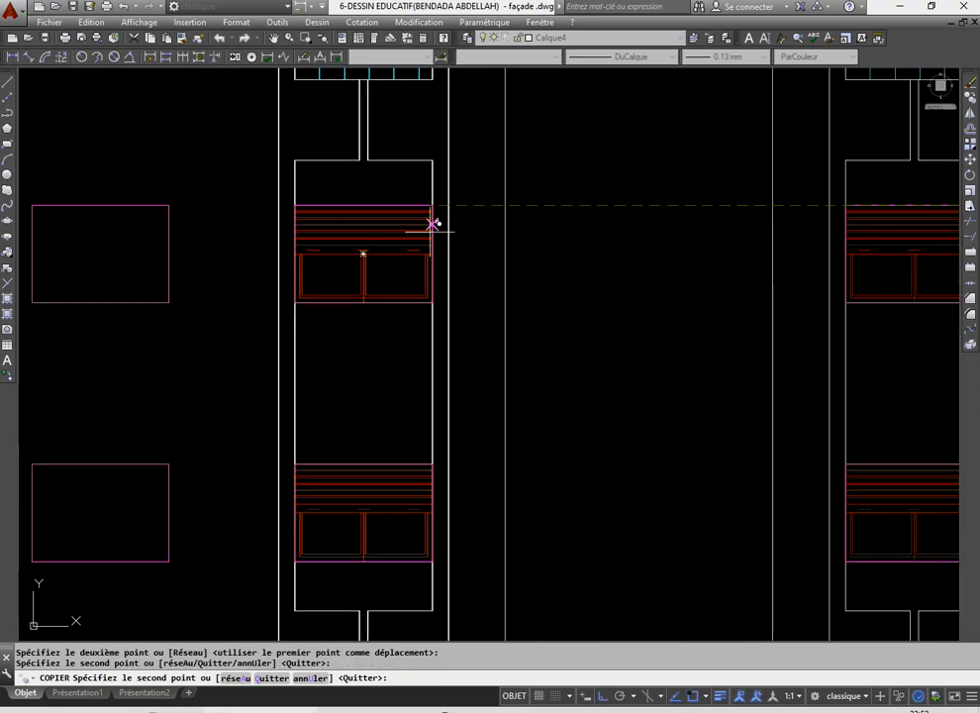
scroll(431, 232, down, 4)
scroll(483, 213, up, 4)
click(481, 196)
scroll(479, 201, down, 4)
scroll(424, 264, up, 4)
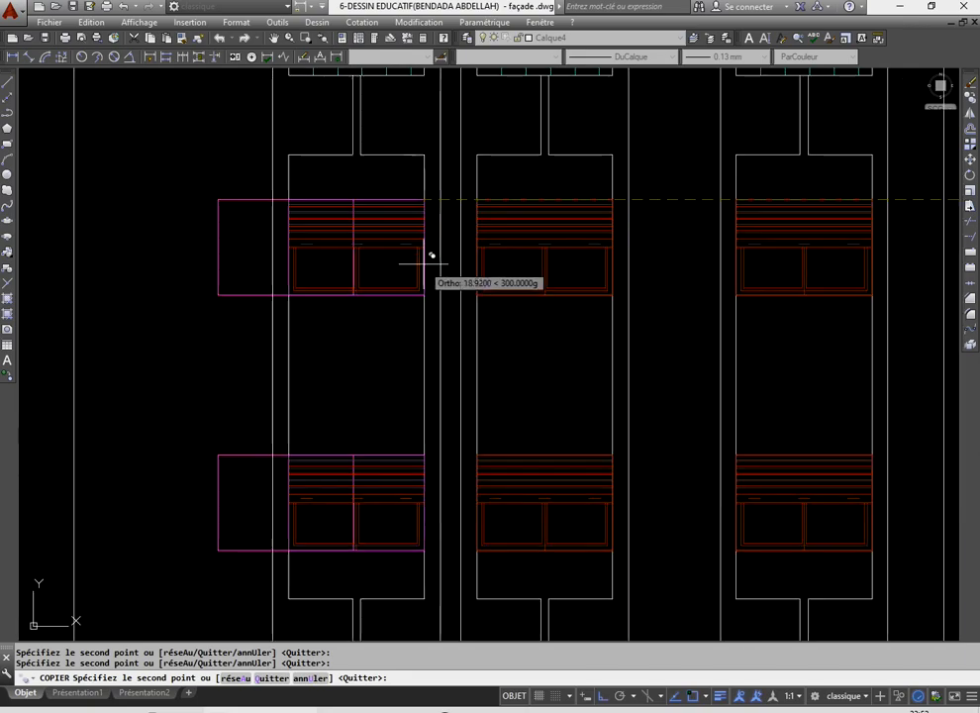
scroll(348, 297, down, 2)
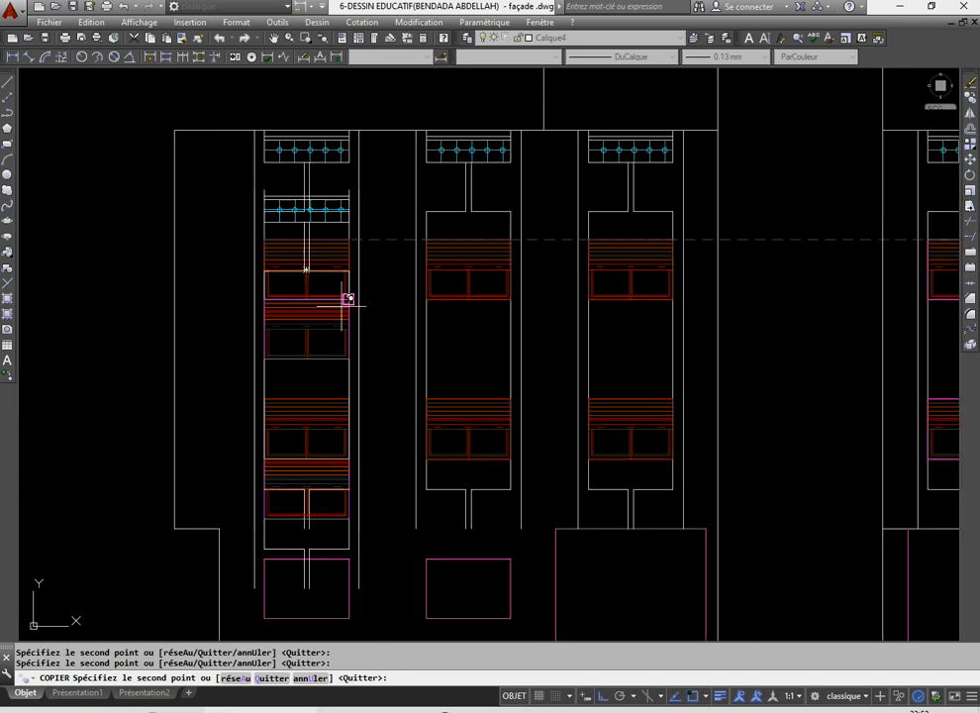
scroll(349, 297, down, 4)
right_click(383, 263)
click(404, 267)
scroll(306, 300, up, 3)
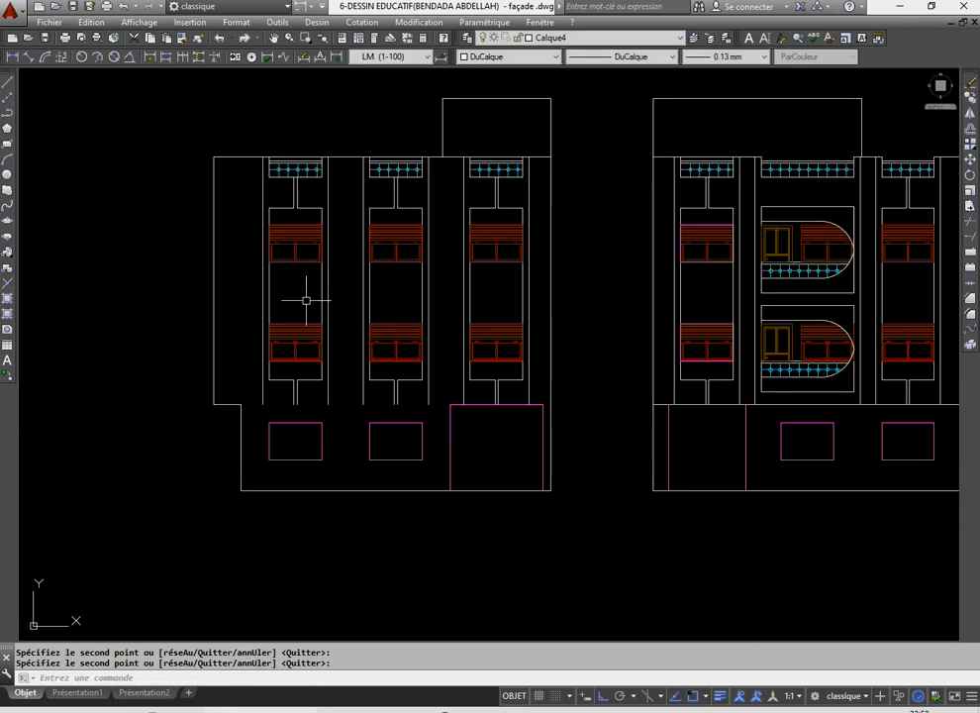
scroll(363, 334, down, 5)
scroll(519, 449, up, 3)
scroll(511, 376, up, 2)
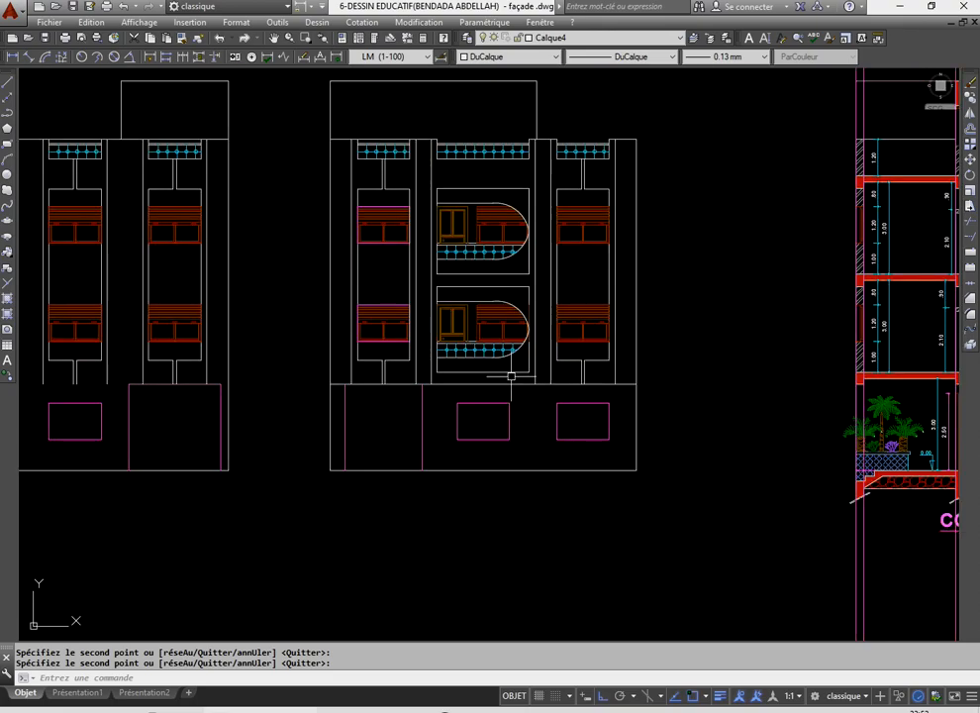
click(73, 10)
scroll(394, 455, down, 4)
scroll(457, 383, up, 5)
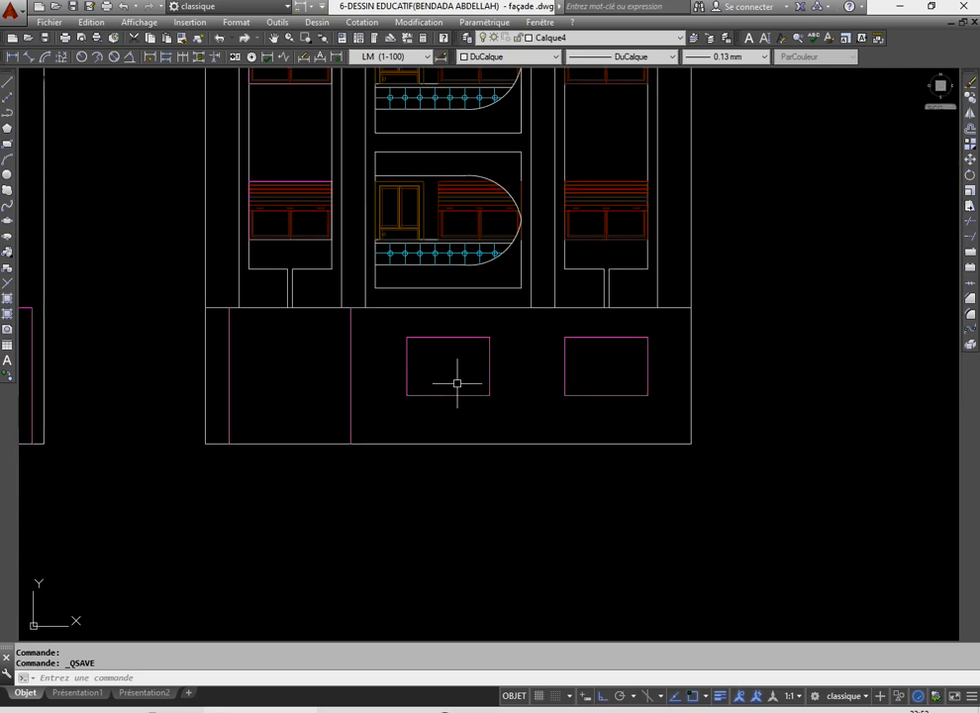
click(611, 191)
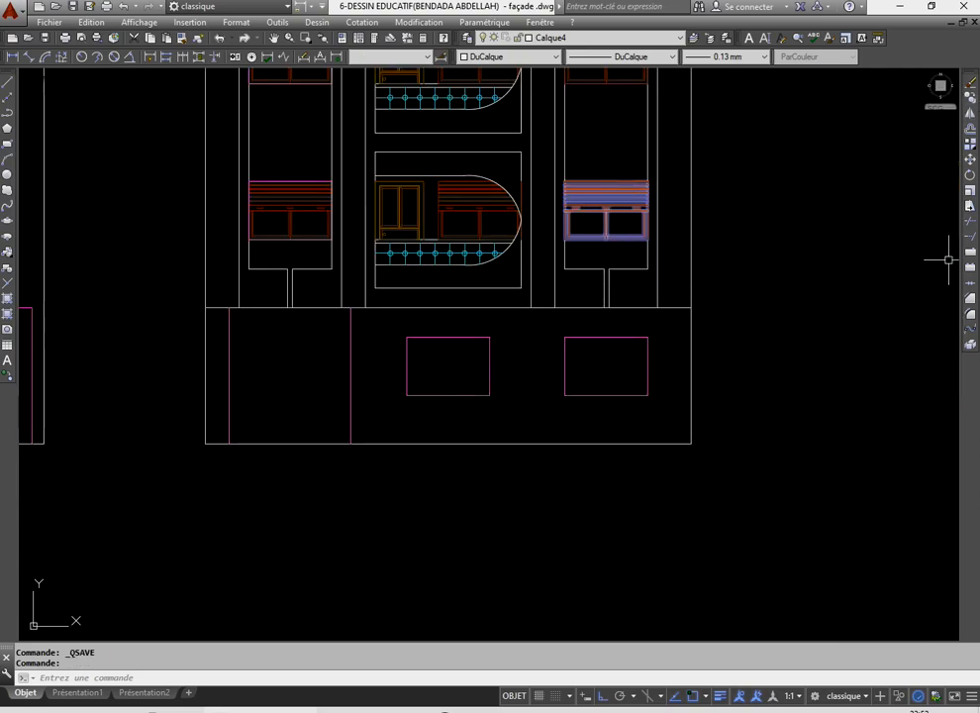
key(Escape)
scroll(359, 432, down, 4)
scroll(344, 427, up, 3)
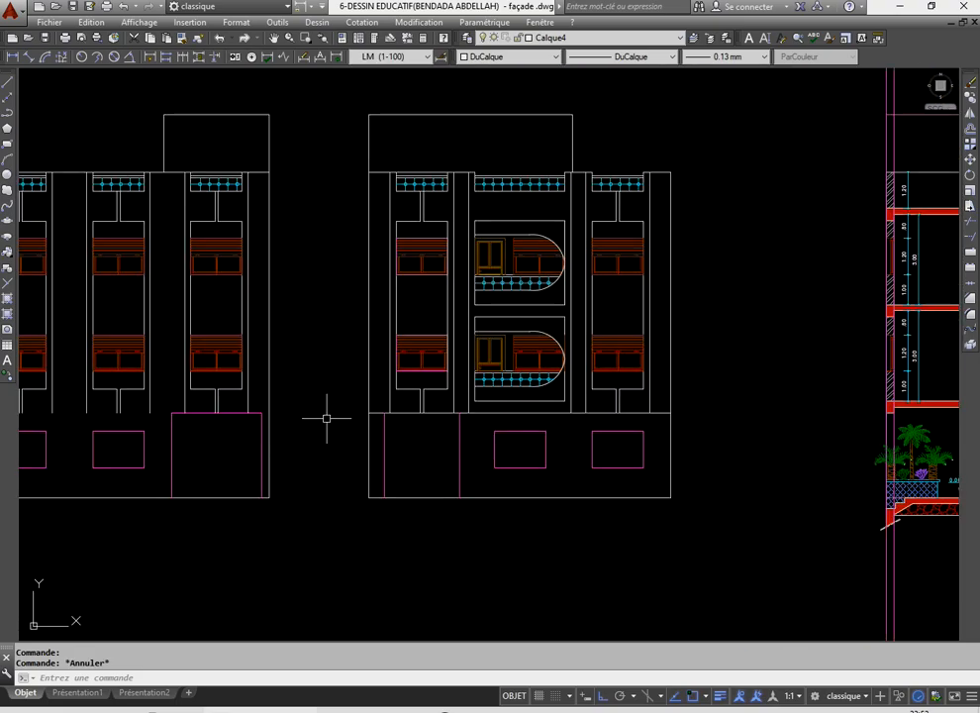
- Save the drawing and set up a one-colour gradient hatch using index colour 132
click(45, 40)
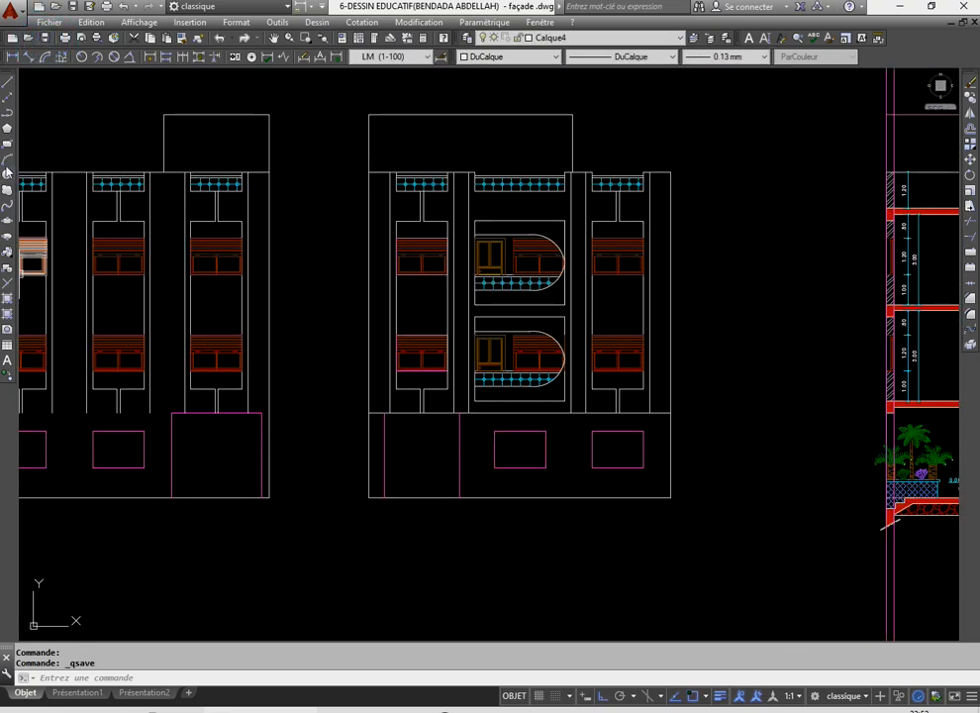
click(7, 301)
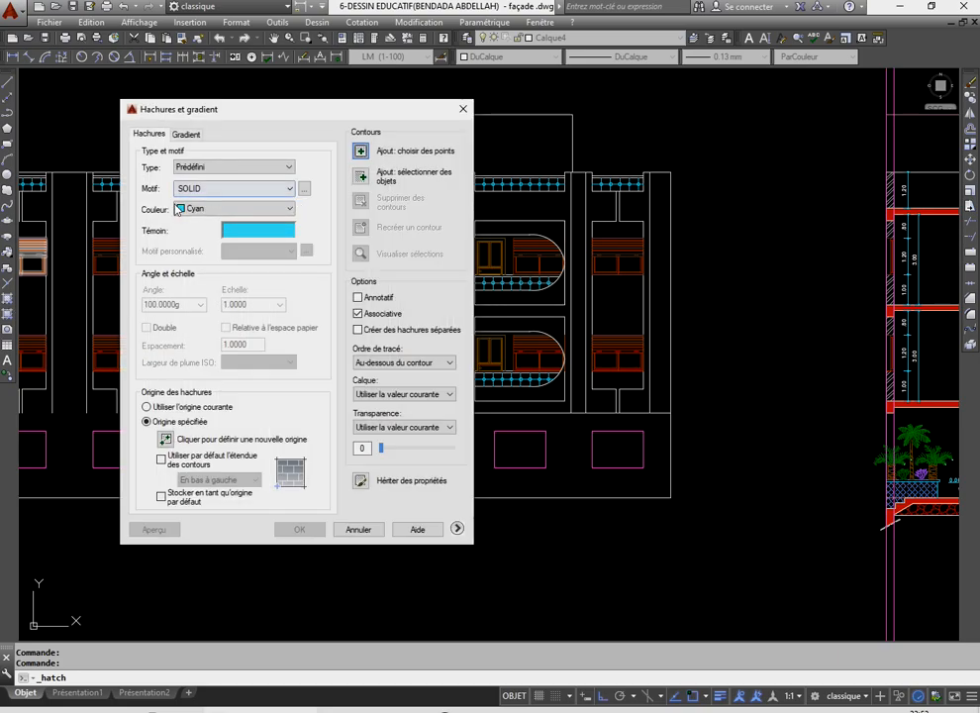
click(187, 136)
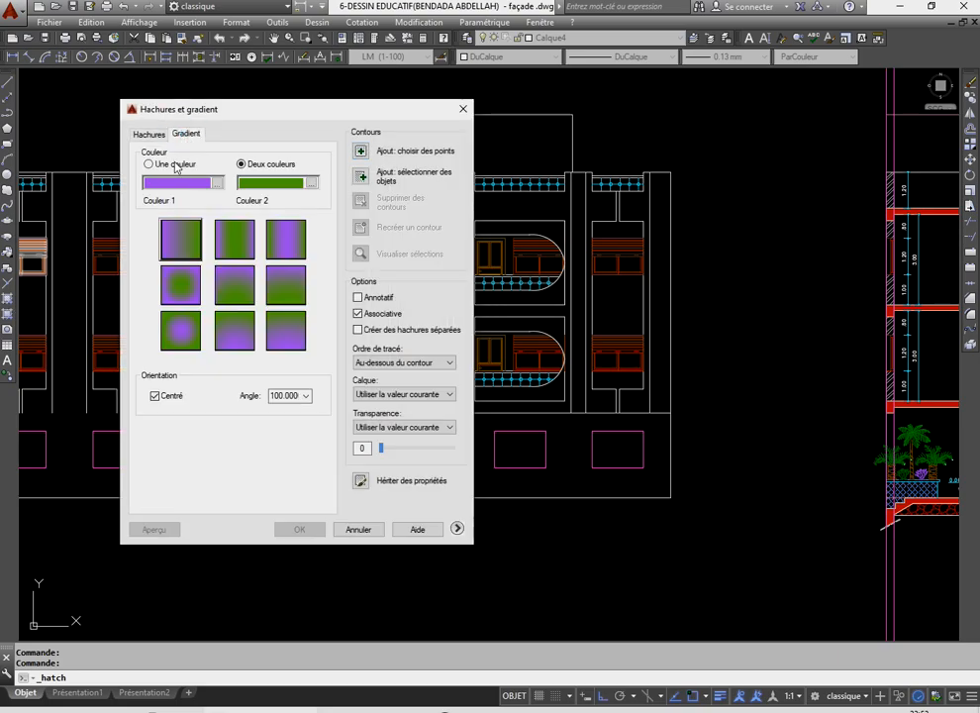
click(149, 164)
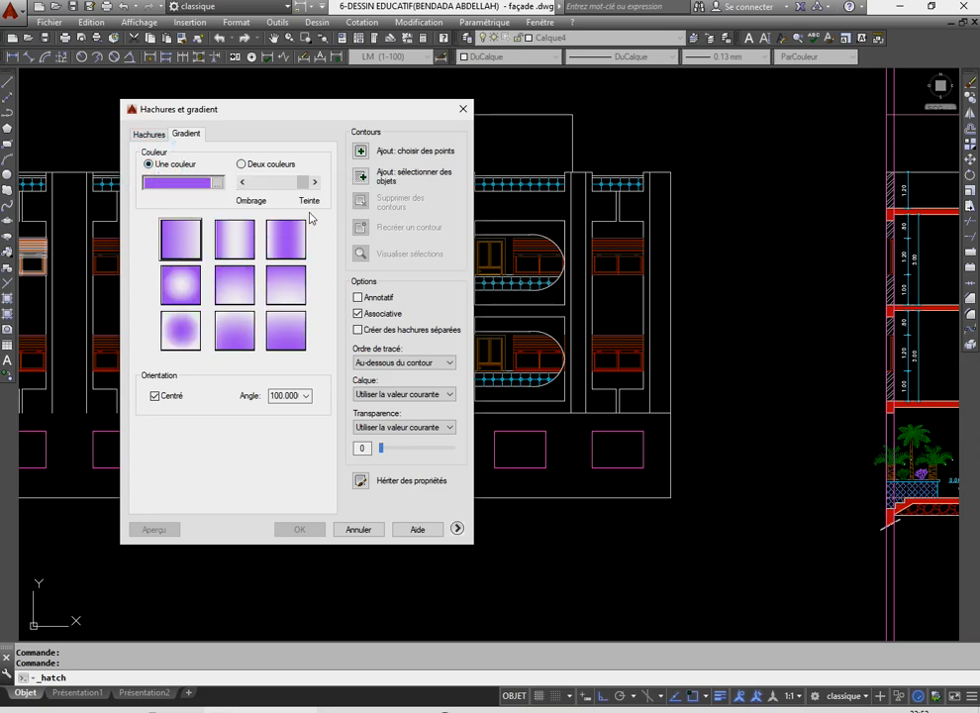
click(217, 183)
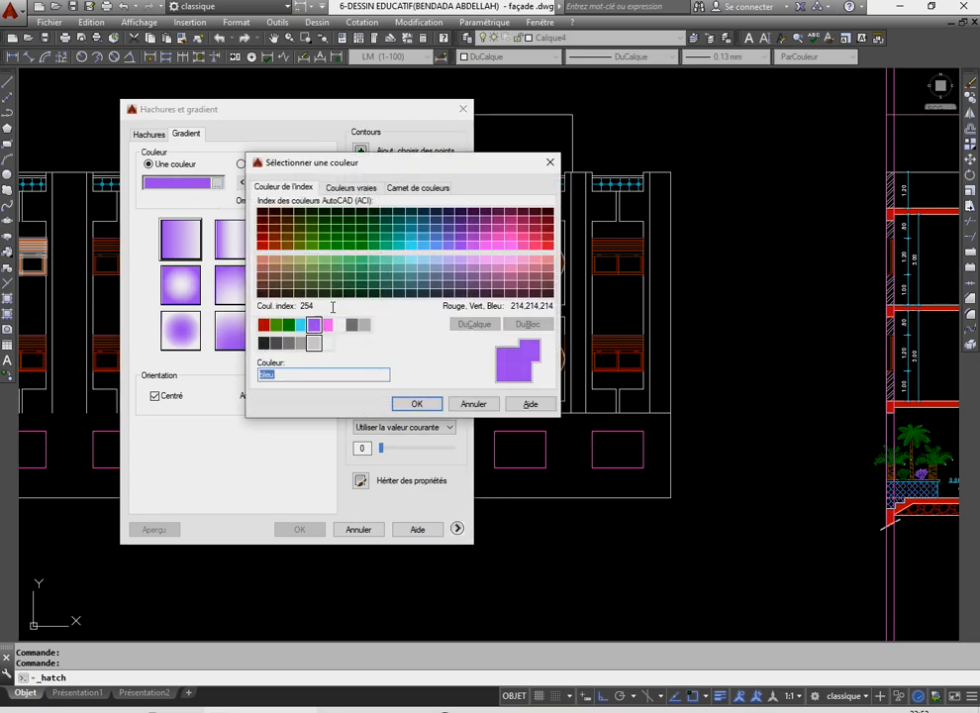
click(409, 241)
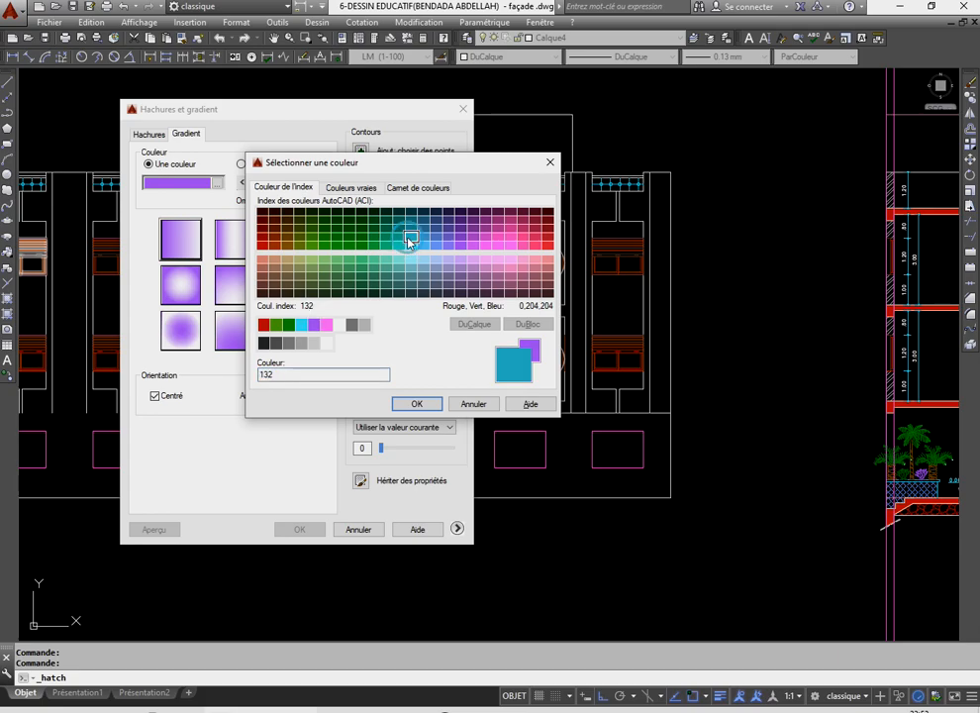
click(417, 403)
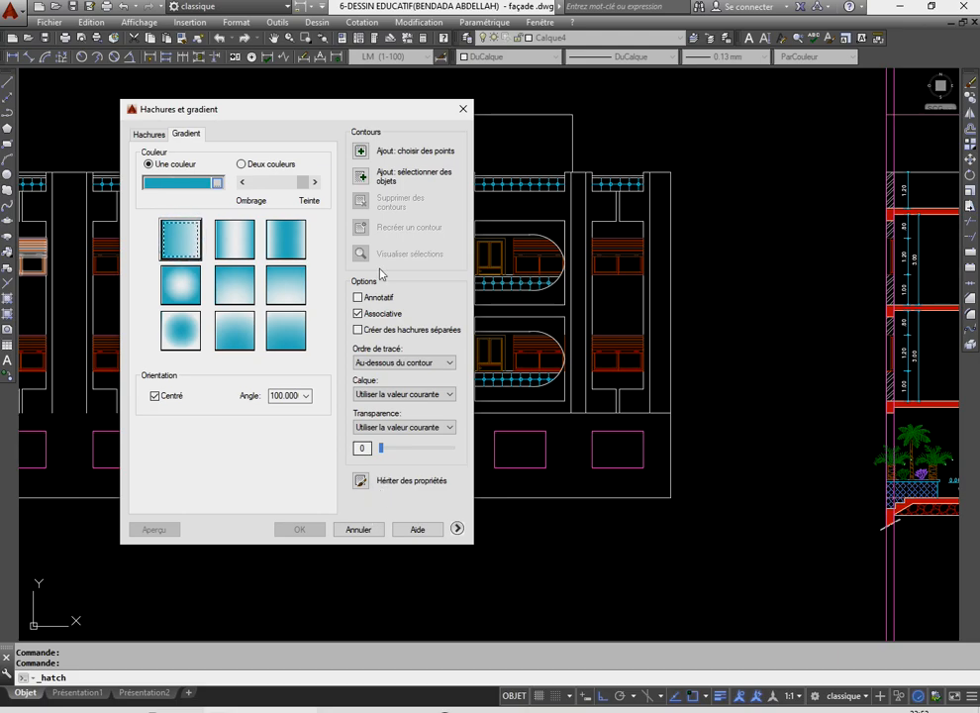
- Fill both glass panes of the right bay's upper window on the main façade with the gradient
click(361, 152)
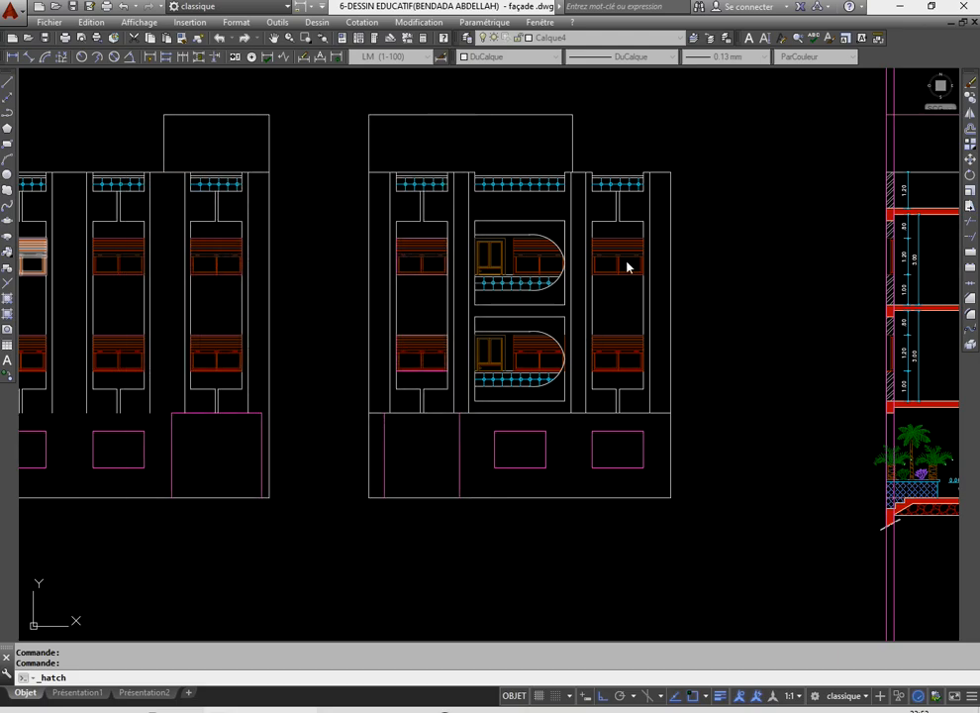
scroll(627, 266, up, 5)
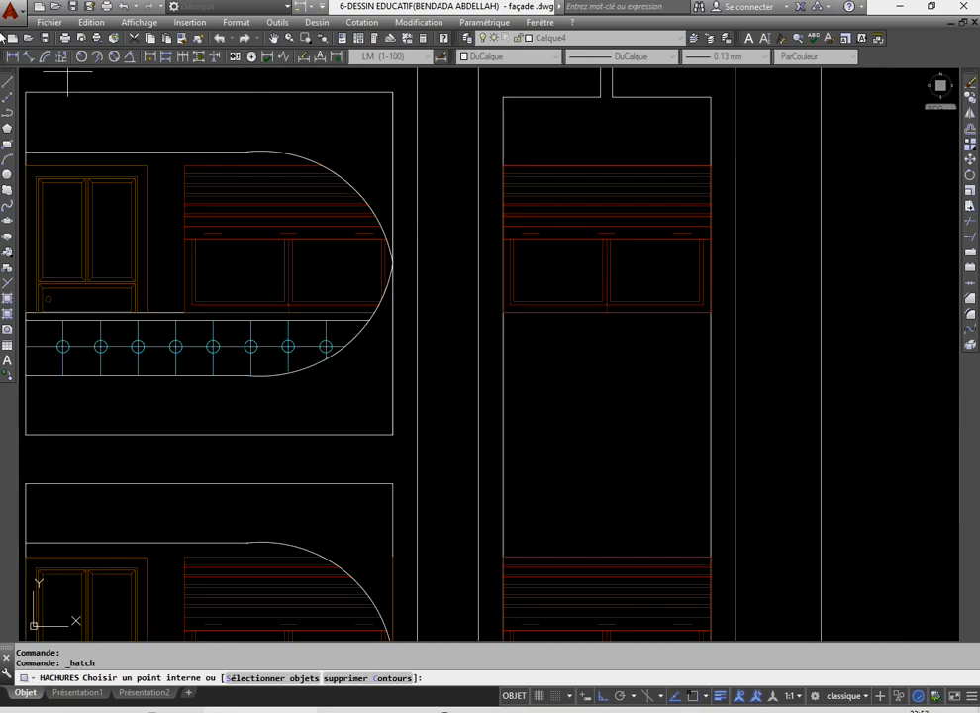
click(569, 278)
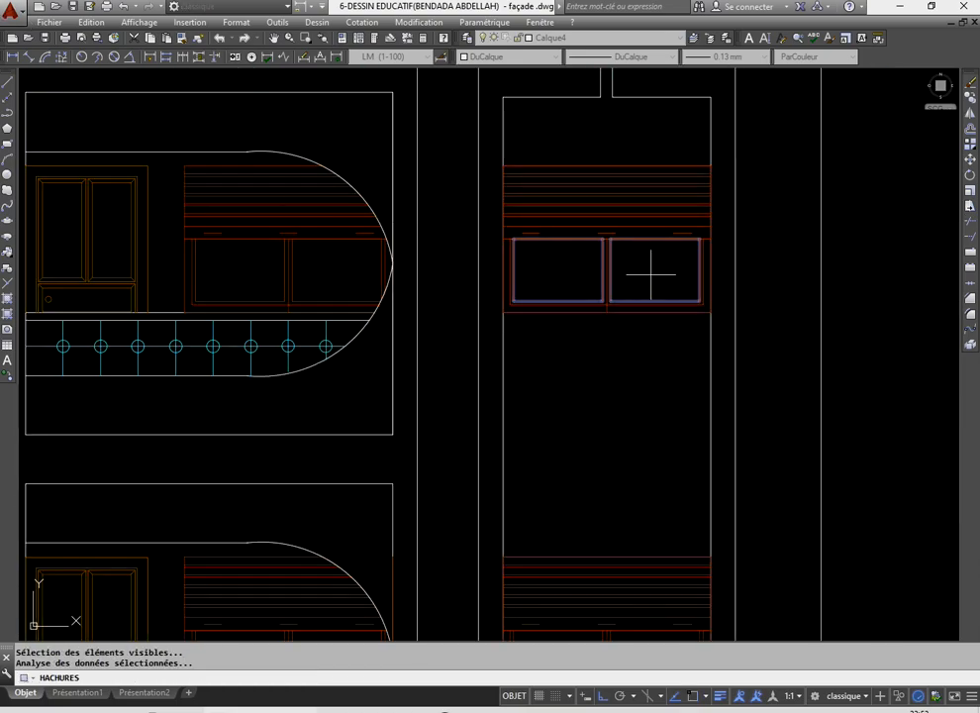
click(654, 270)
right_click(567, 260)
click(584, 271)
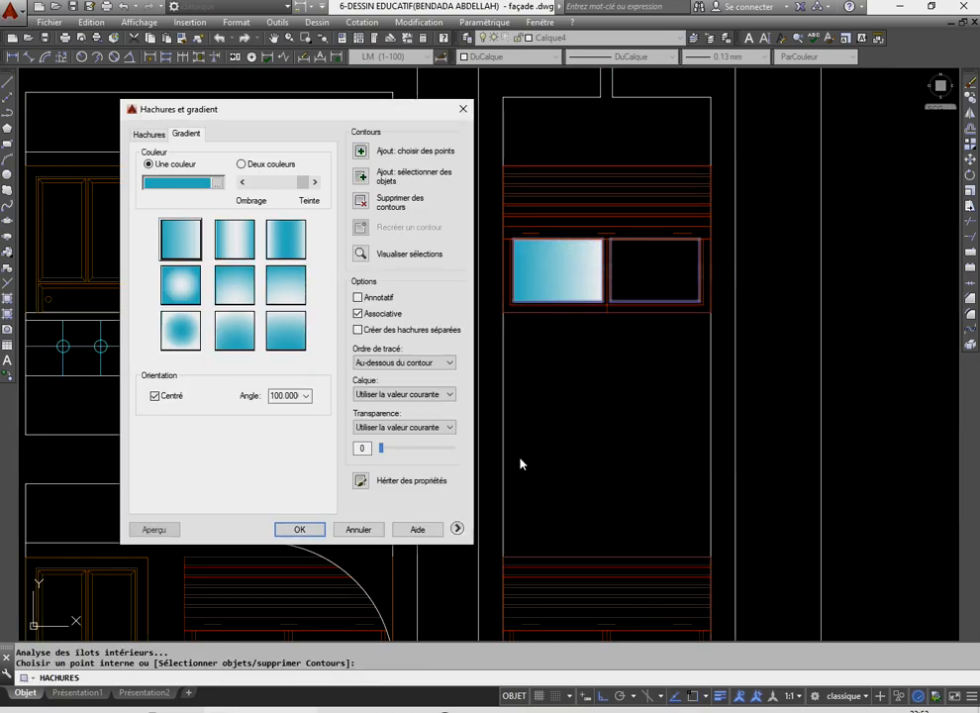
click(298, 529)
- Copy the gradient glass fill from the right bay's upper window onto its lower window, based at the window's top-right corner
scroll(553, 344, down, 6)
scroll(551, 311, up, 2)
click(536, 284)
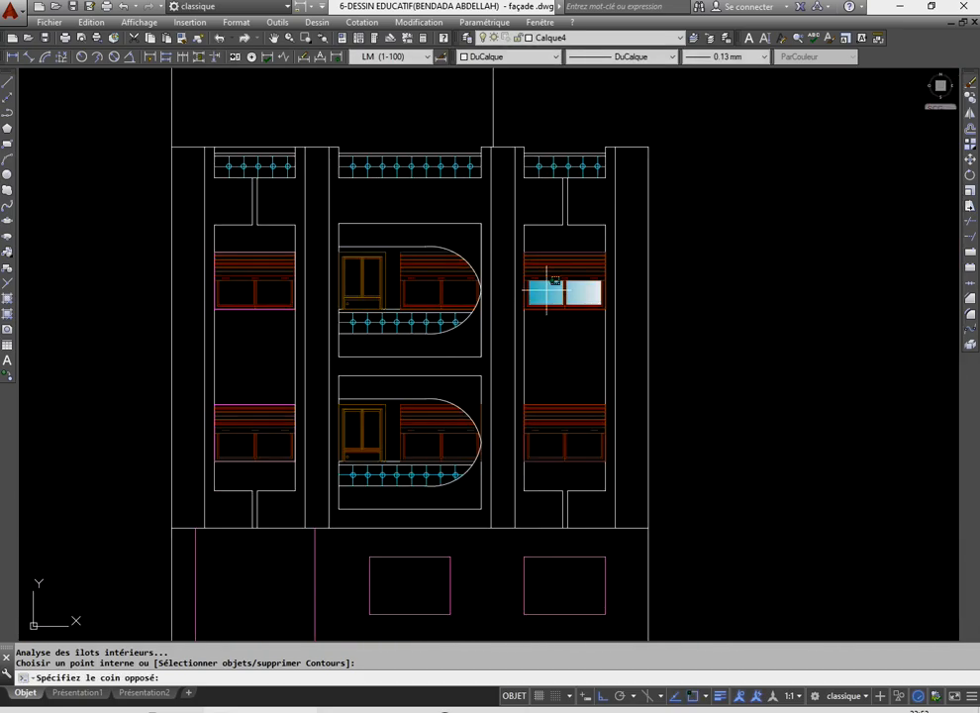
click(971, 98)
scroll(604, 270, up, 3)
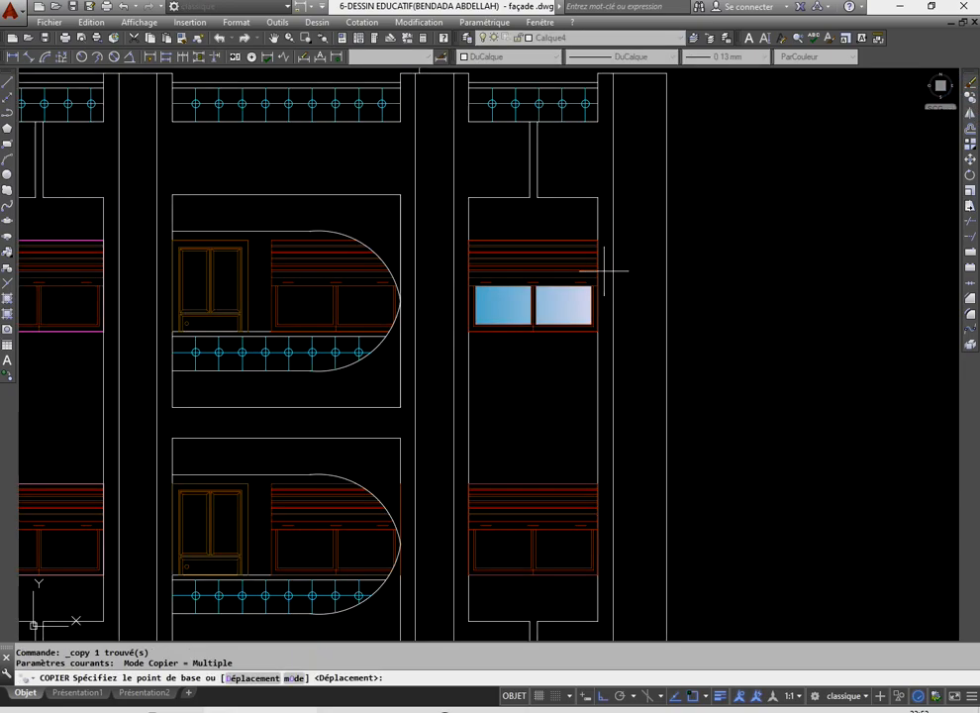
scroll(605, 240, up, 4)
click(585, 243)
scroll(510, 173, down, 4)
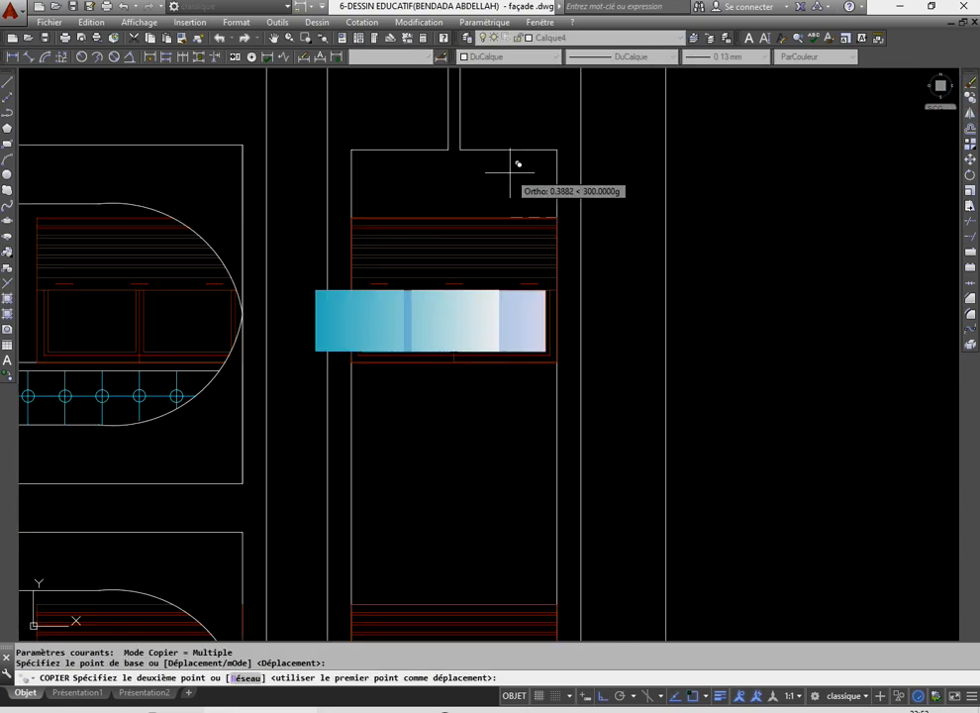
scroll(552, 503, up, 4)
click(517, 384)
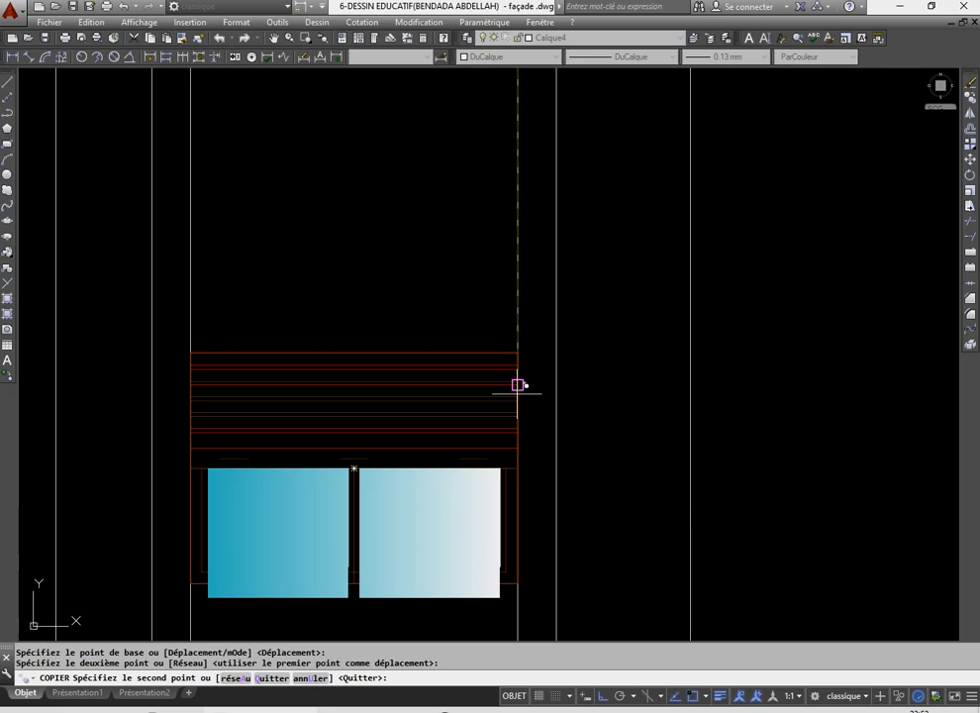
- Place copies of the gradient fill in the lower and upper windows of the main façade's left column
scroll(452, 363, down, 5)
scroll(452, 362, up, 5)
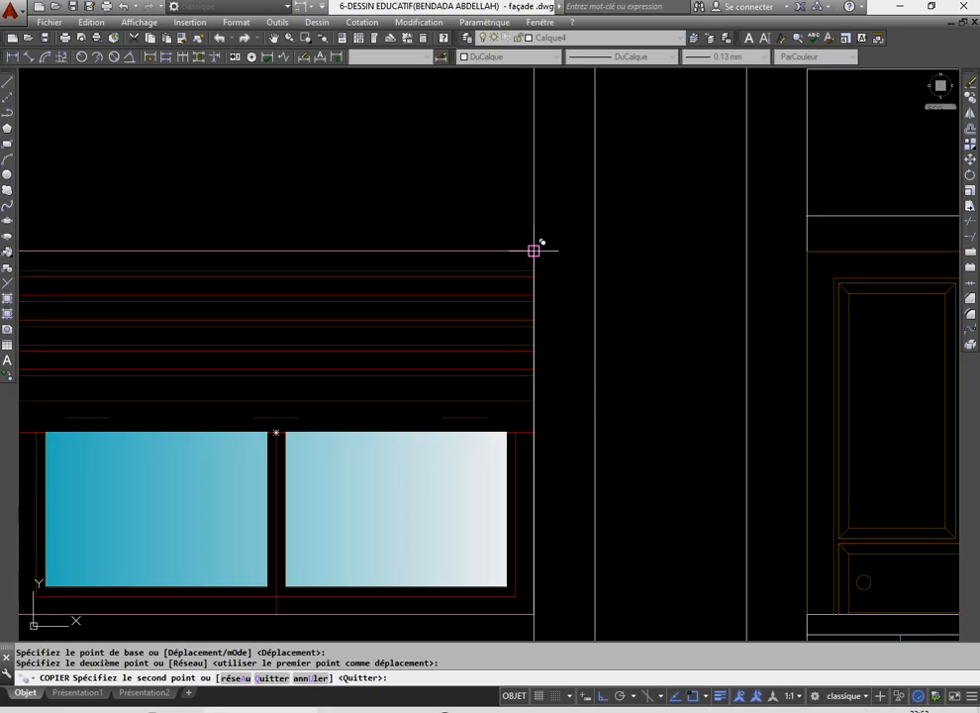
click(536, 248)
scroll(536, 346, down, 5)
scroll(536, 204, up, 5)
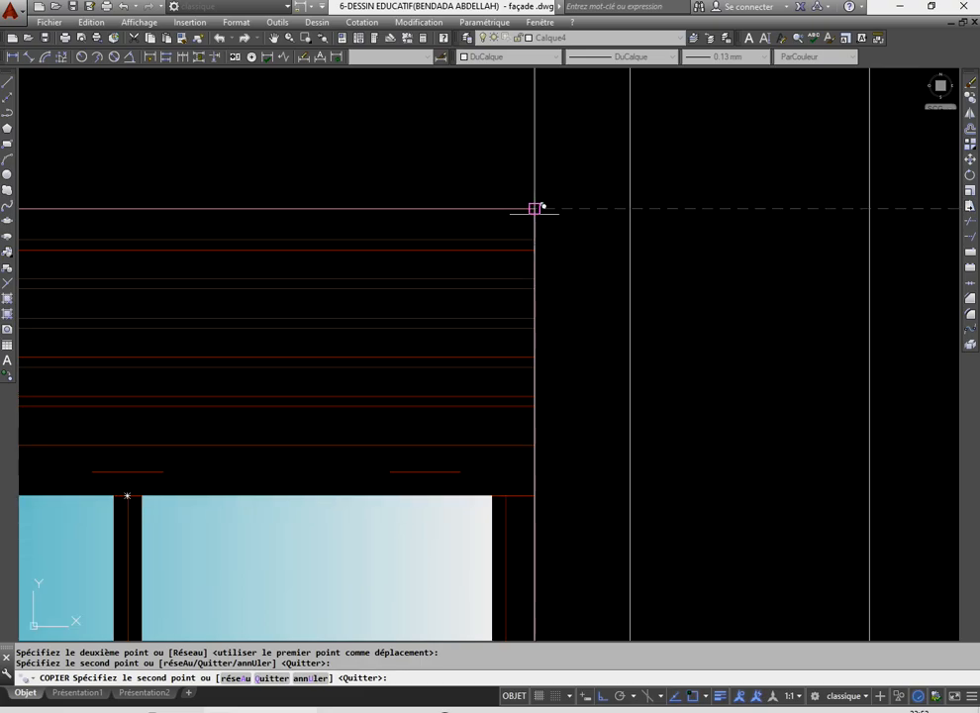
click(535, 208)
- Place copies of the gradient fill in the upper windows of the second façade's three columns
scroll(535, 285, down, 5)
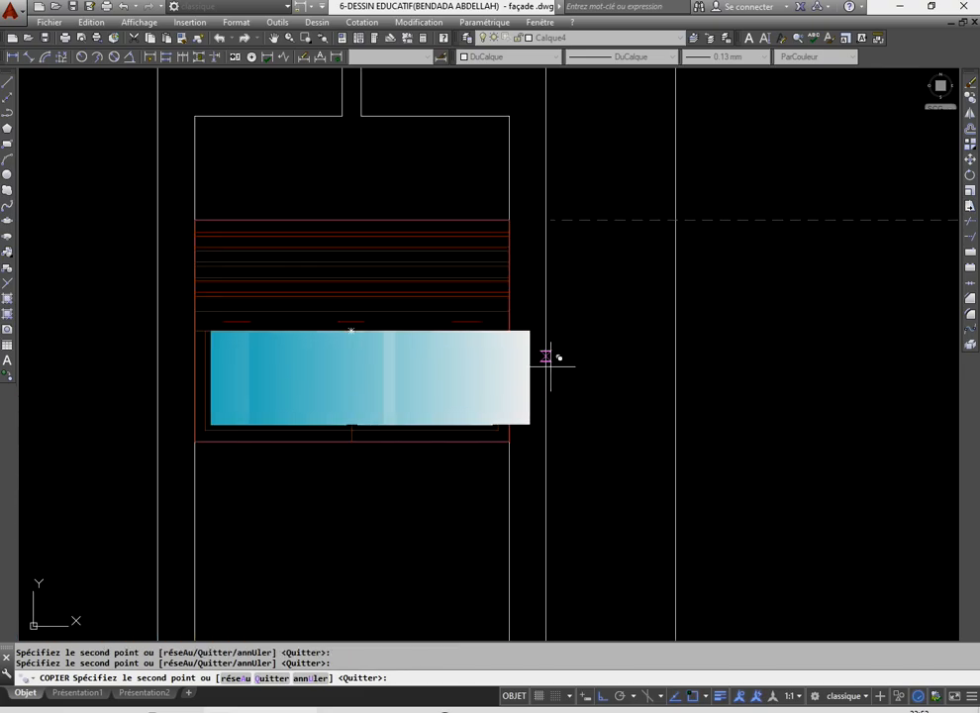
scroll(551, 366, down, 4)
scroll(441, 355, up, 4)
click(434, 268)
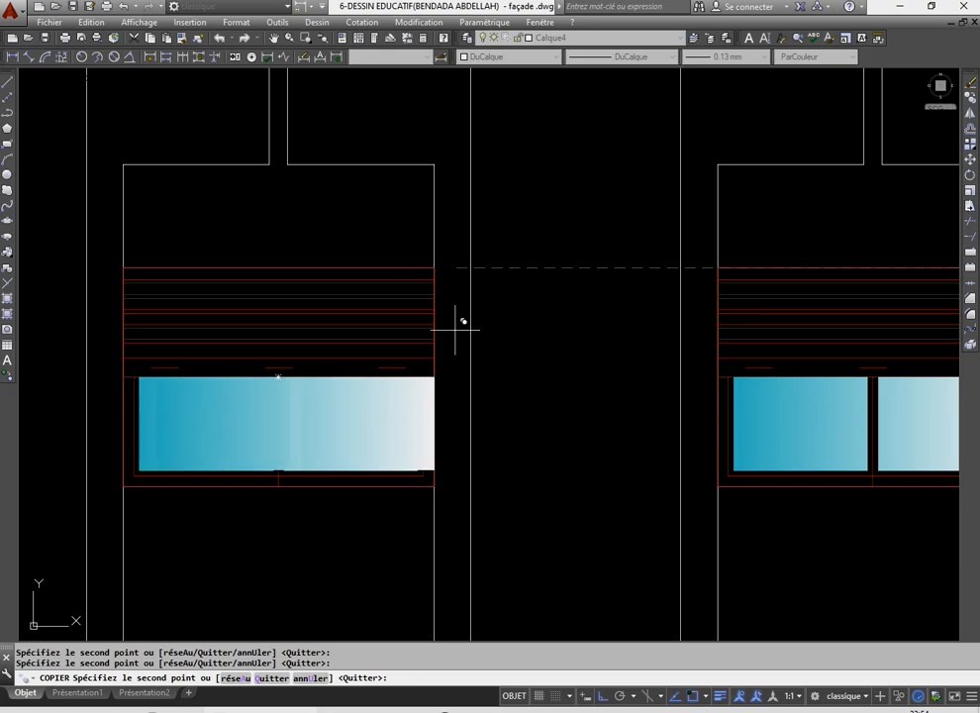
scroll(279, 319, down, 2)
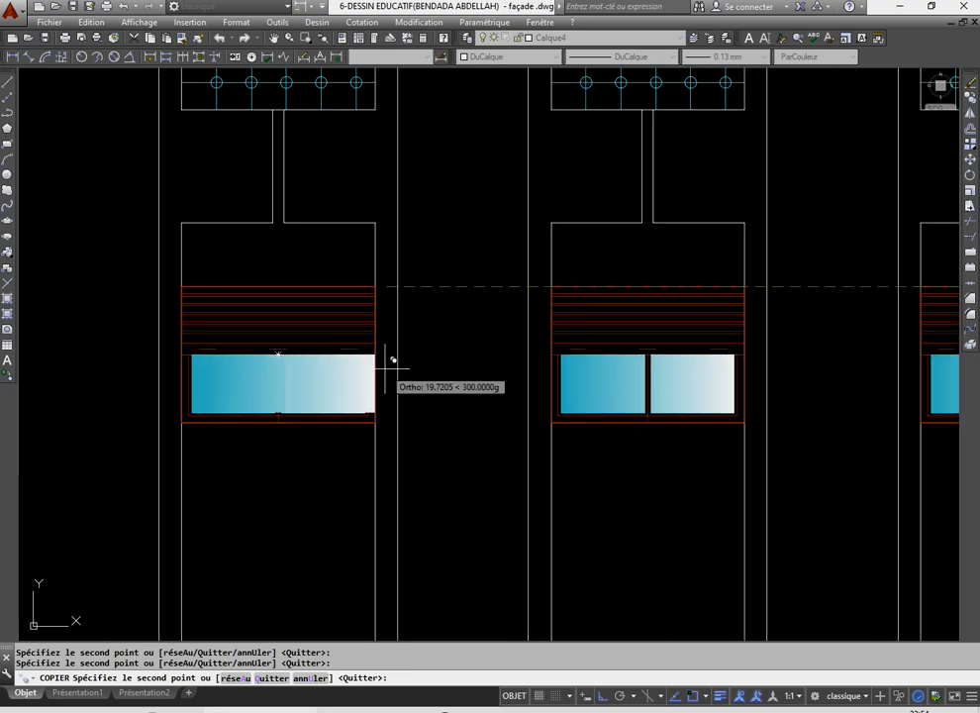
- Place copies of the gradient fill in the lower windows of the second façade's three columns
scroll(376, 334, down, 4)
scroll(377, 342, up, 4)
click(375, 289)
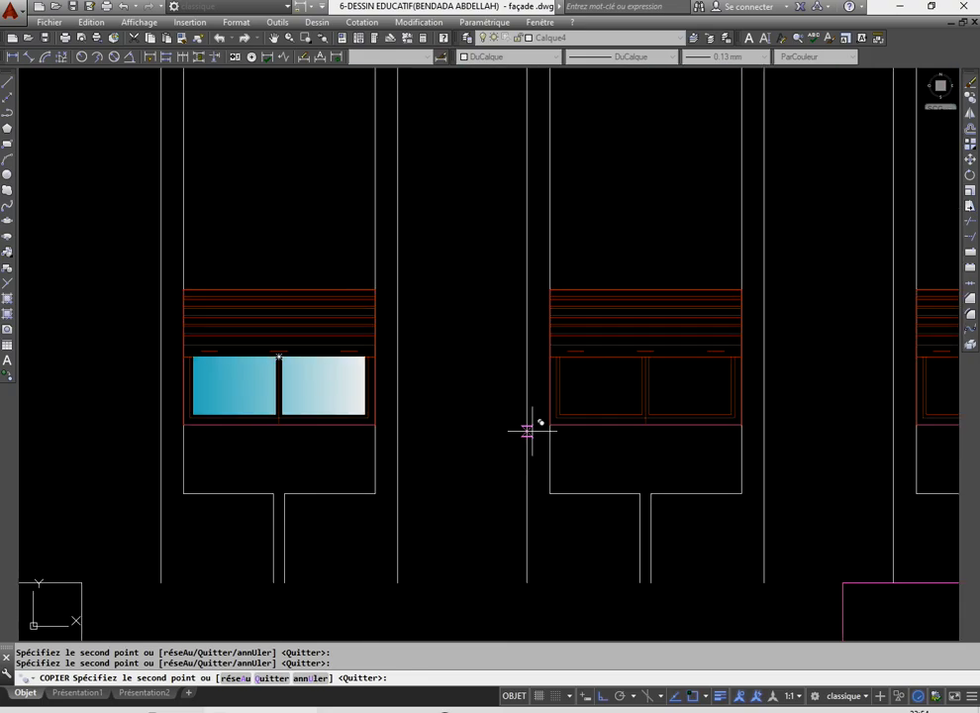
click(742, 290)
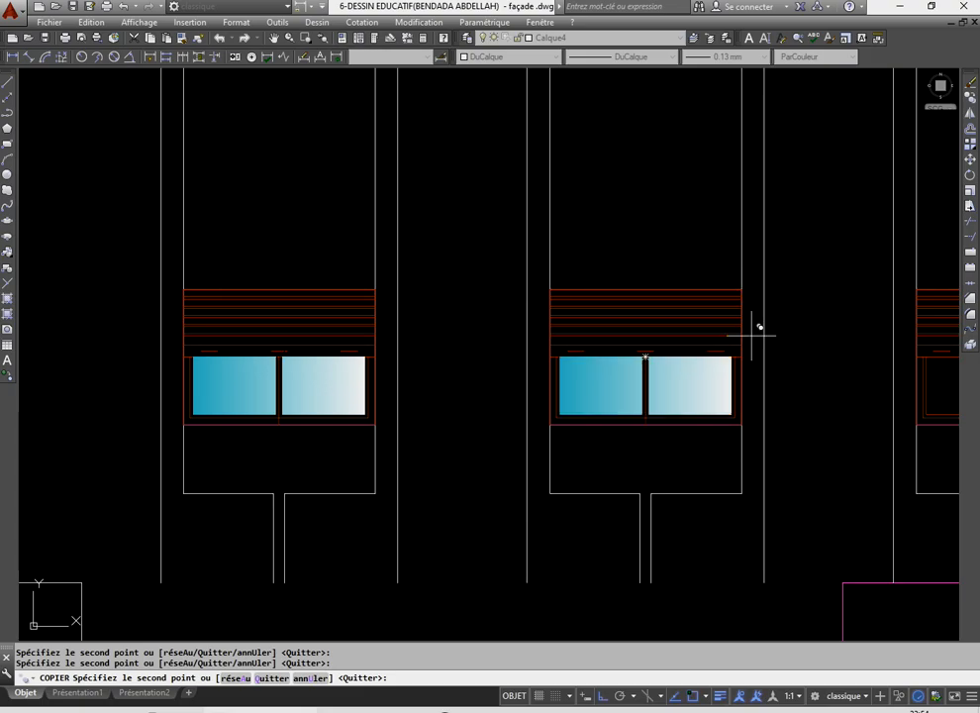
middle_drag(753, 334, 843, 322)
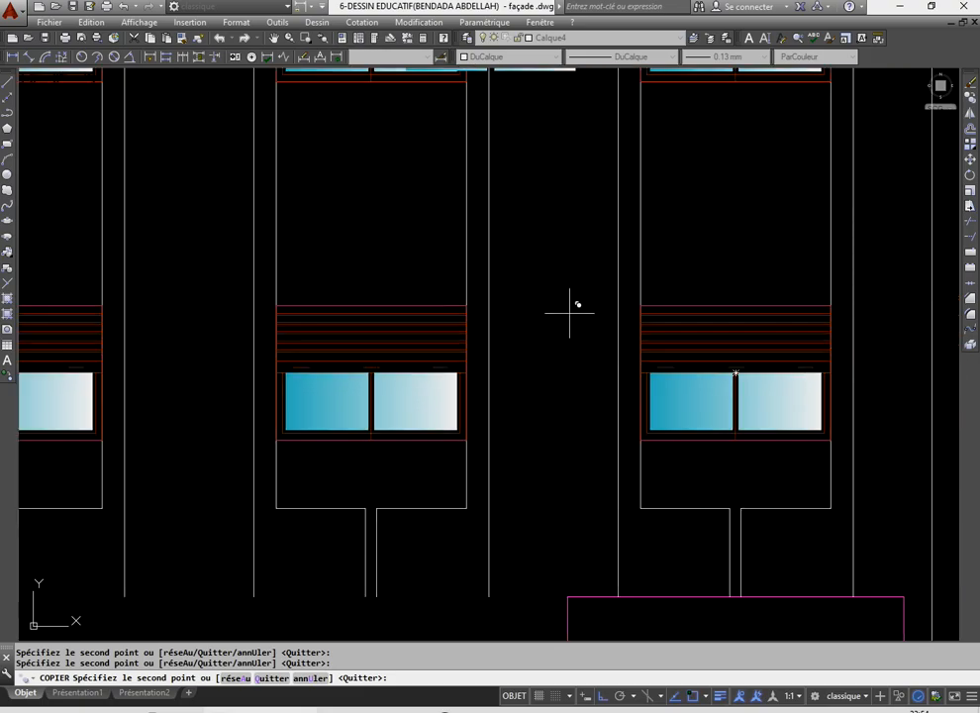
- Place copies of the gradient fill in the second façade's two ground-floor window rectangles and finish copying
scroll(569, 313, down, 4)
scroll(512, 436, up, 4)
click(623, 307)
click(261, 307)
key(Return)
scroll(357, 387, down, 4)
scroll(428, 391, up, 3)
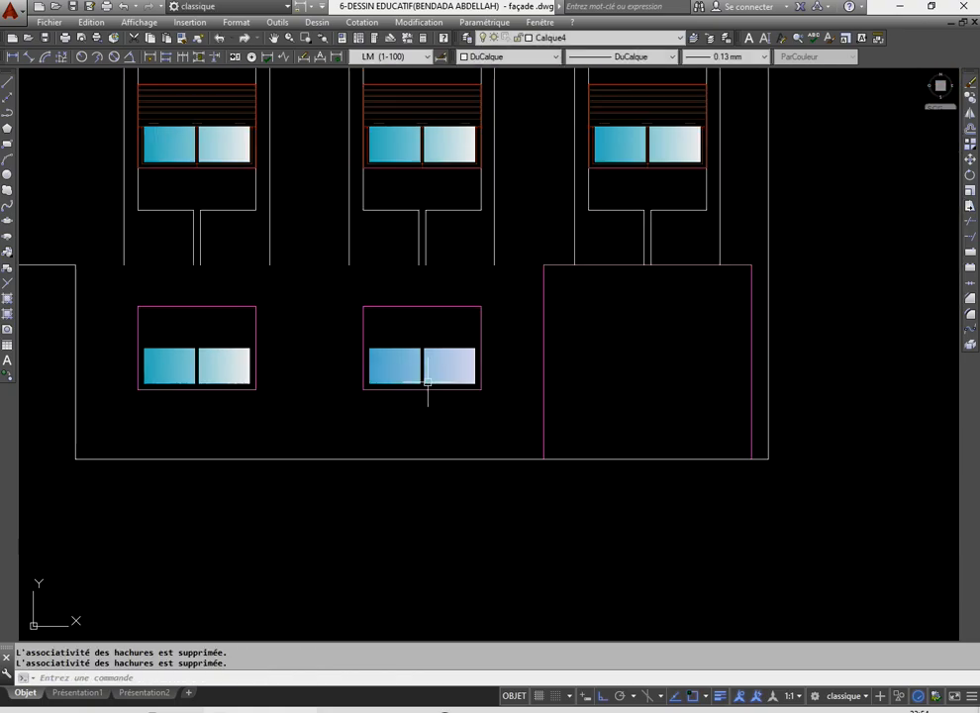
scroll(401, 385, down, 5)
scroll(376, 389, up, 4)
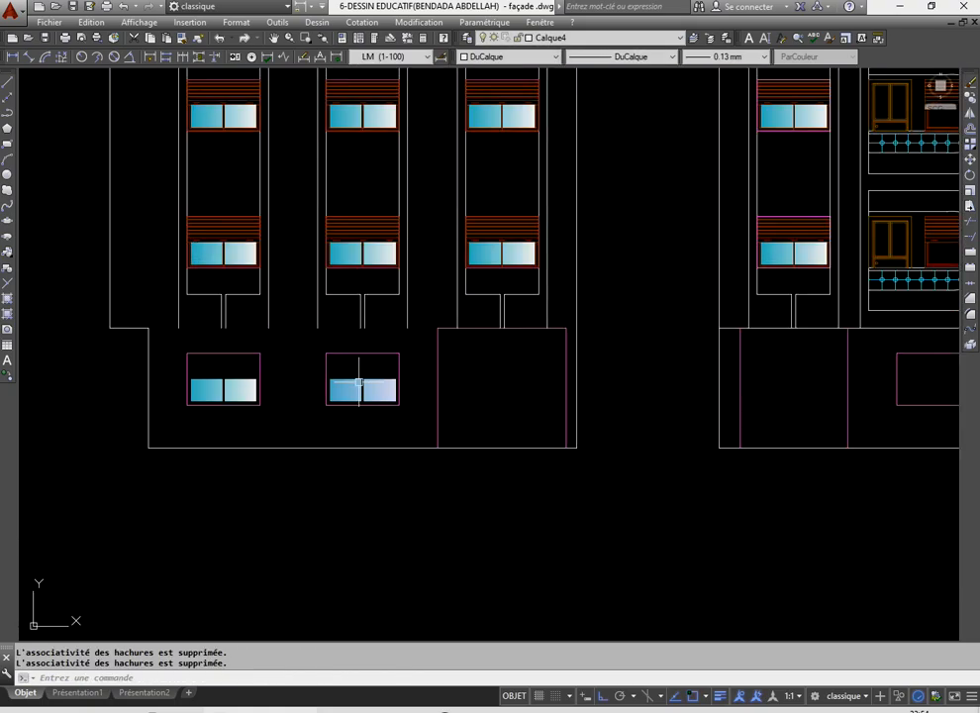
scroll(361, 404, down, 4)
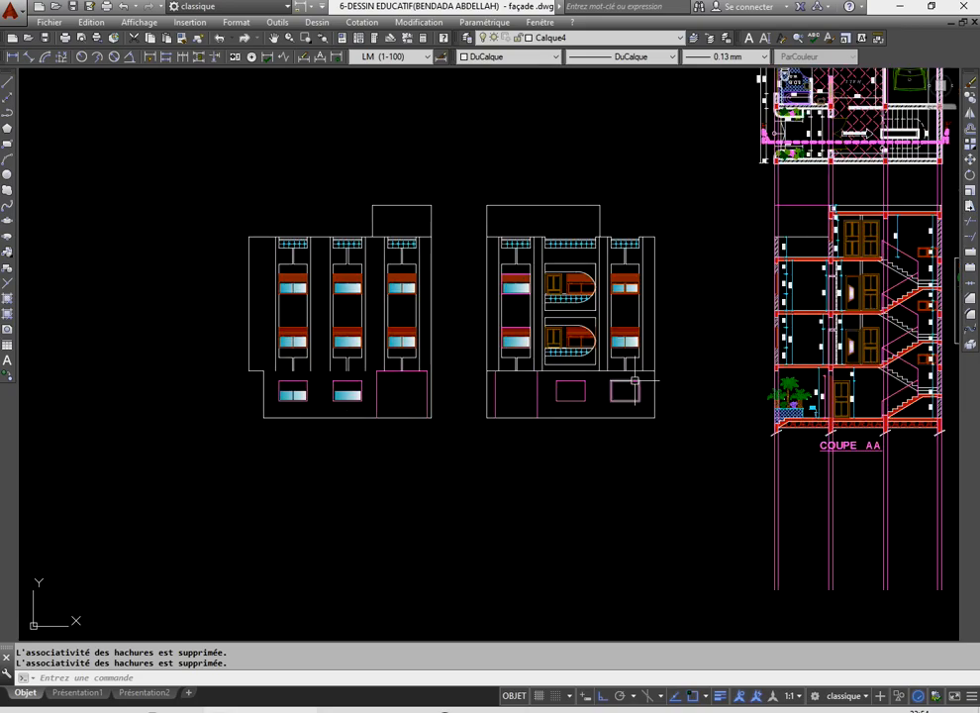
- Copy the shuttered window from the second façade's right column into its two ground-floor window rectangles
scroll(337, 406, up, 2)
scroll(445, 396, down, 4)
scroll(513, 391, up, 4)
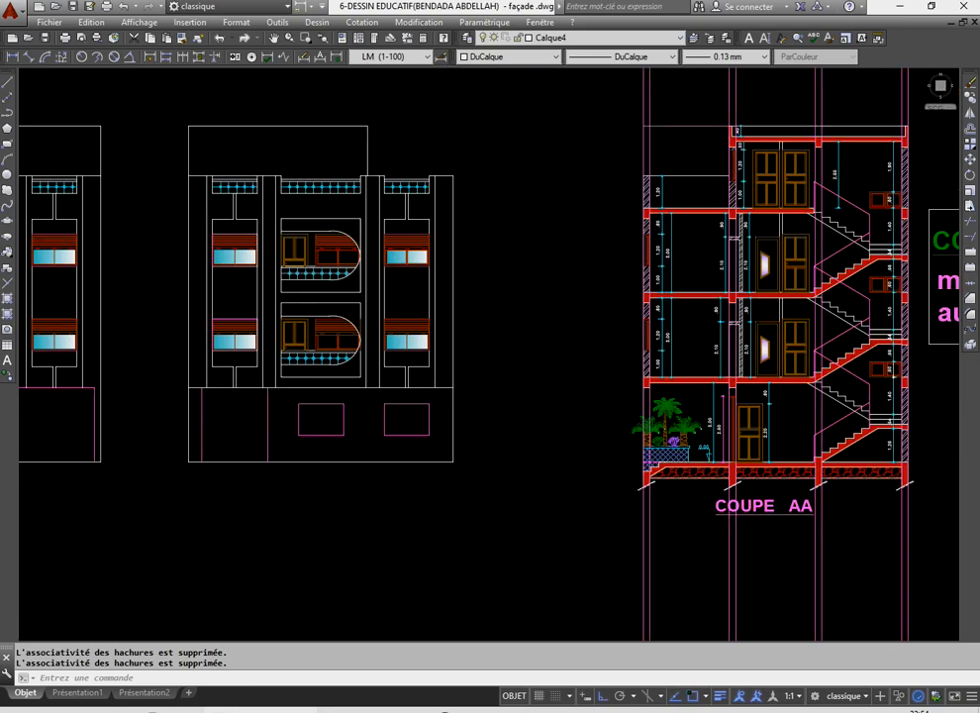
scroll(492, 332, up, 3)
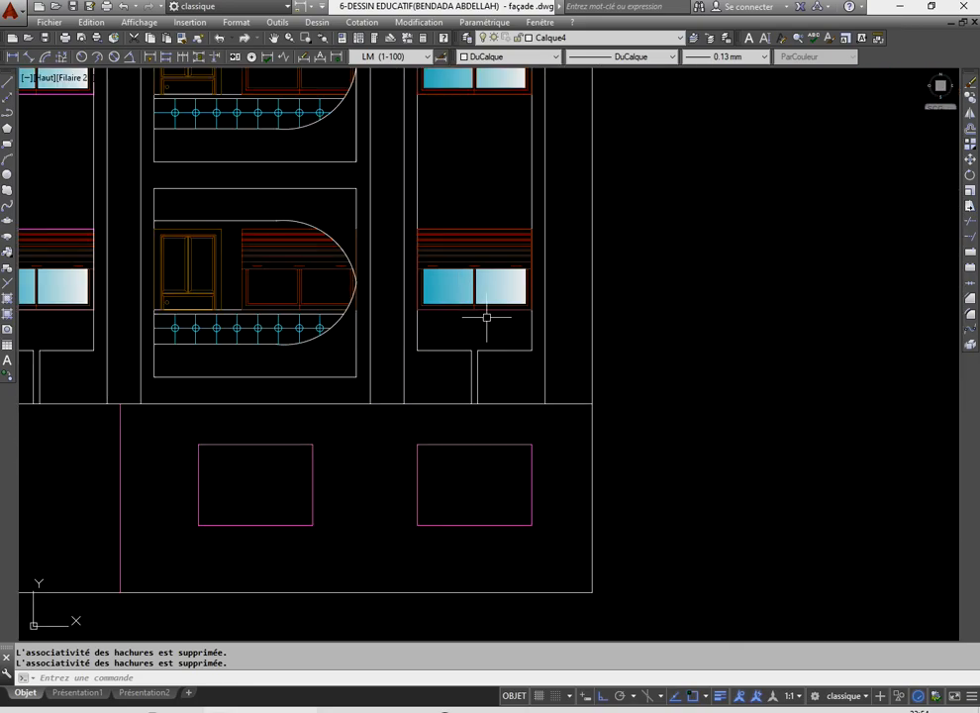
click(488, 321)
click(464, 208)
click(970, 97)
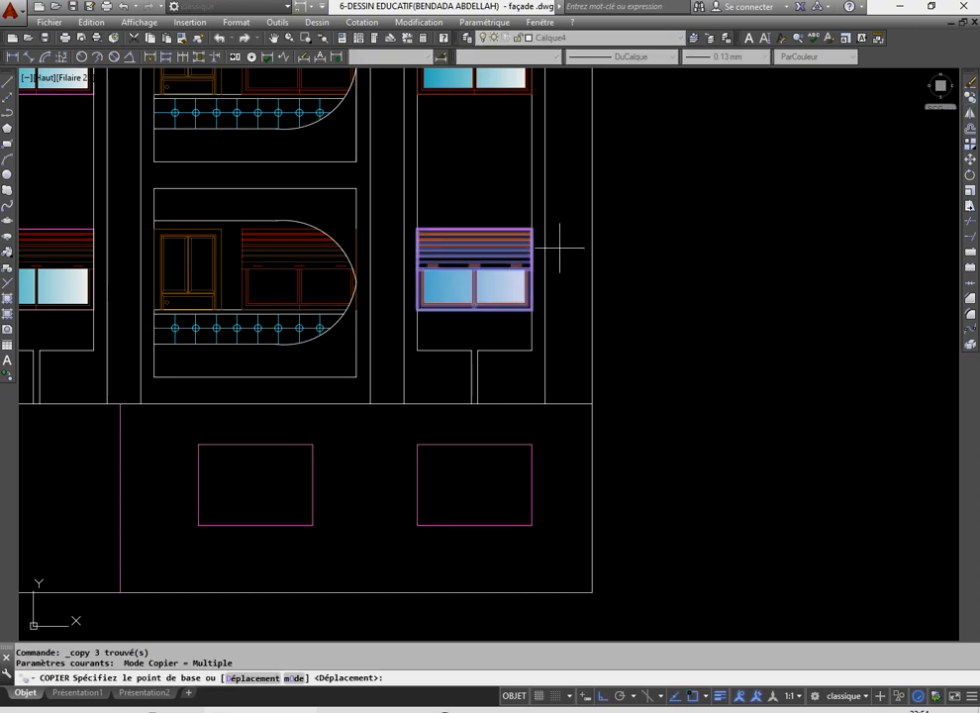
scroll(561, 238, up, 4)
click(495, 270)
scroll(481, 198, down, 2)
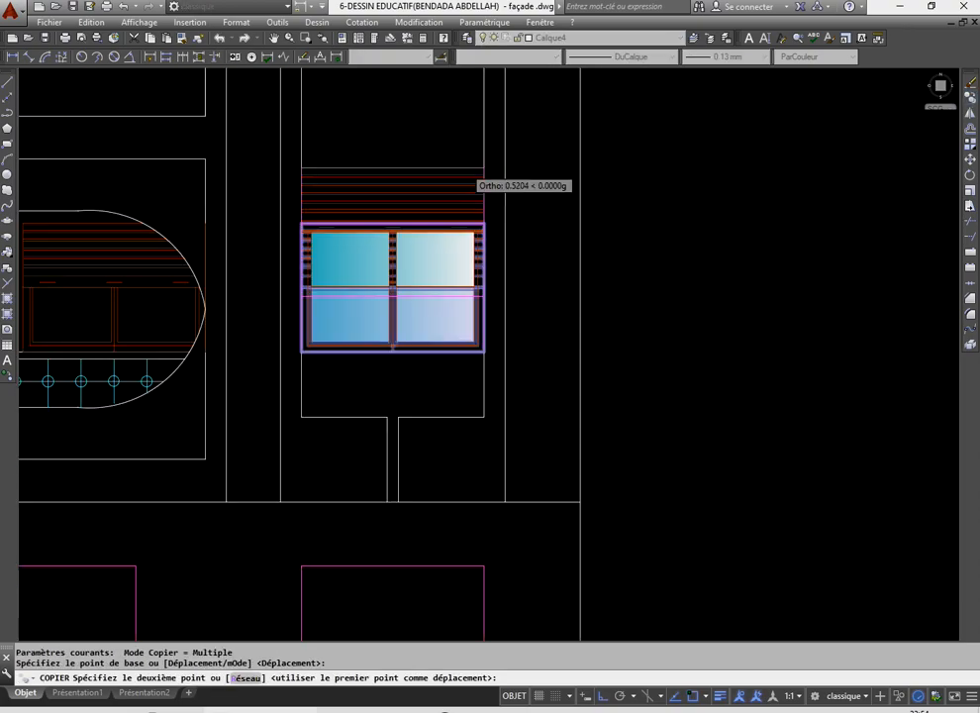
scroll(483, 224, up, 2)
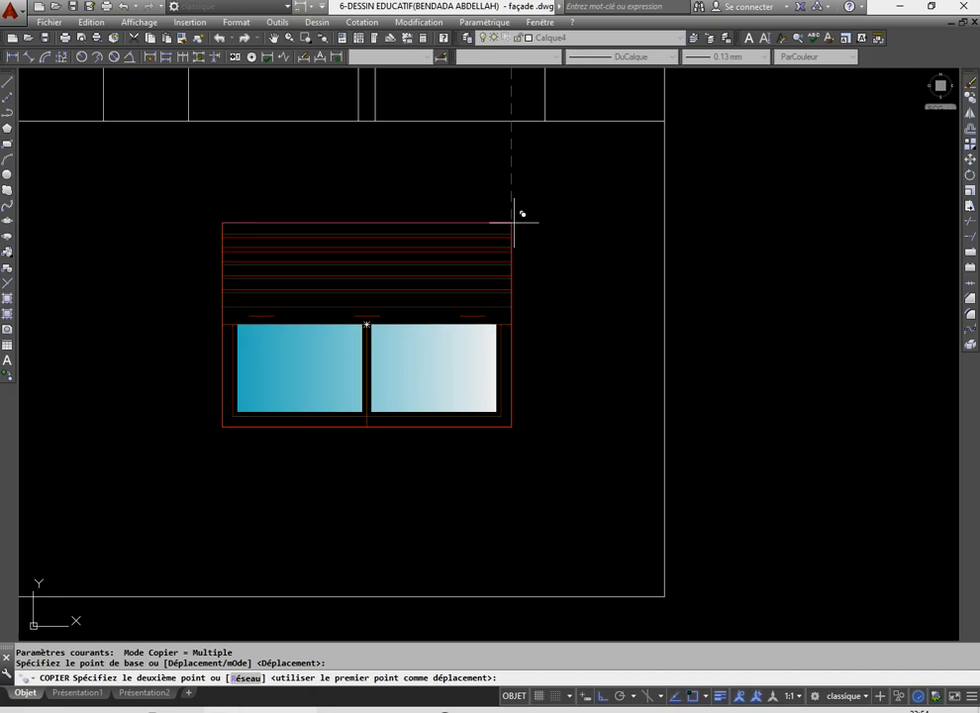
scroll(514, 222, down, 4)
click(457, 263)
right_click(490, 306)
click(503, 313)
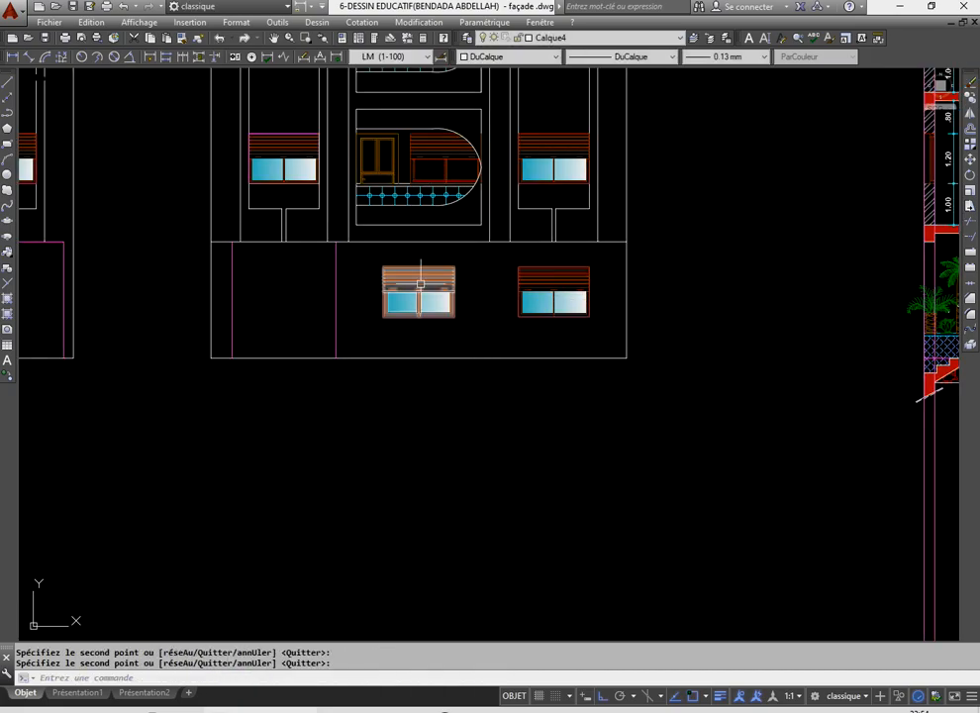
- Copy the ground-floor window's shutter-and-frame block into the main façade's two ground-floor window rectangles
click(970, 98)
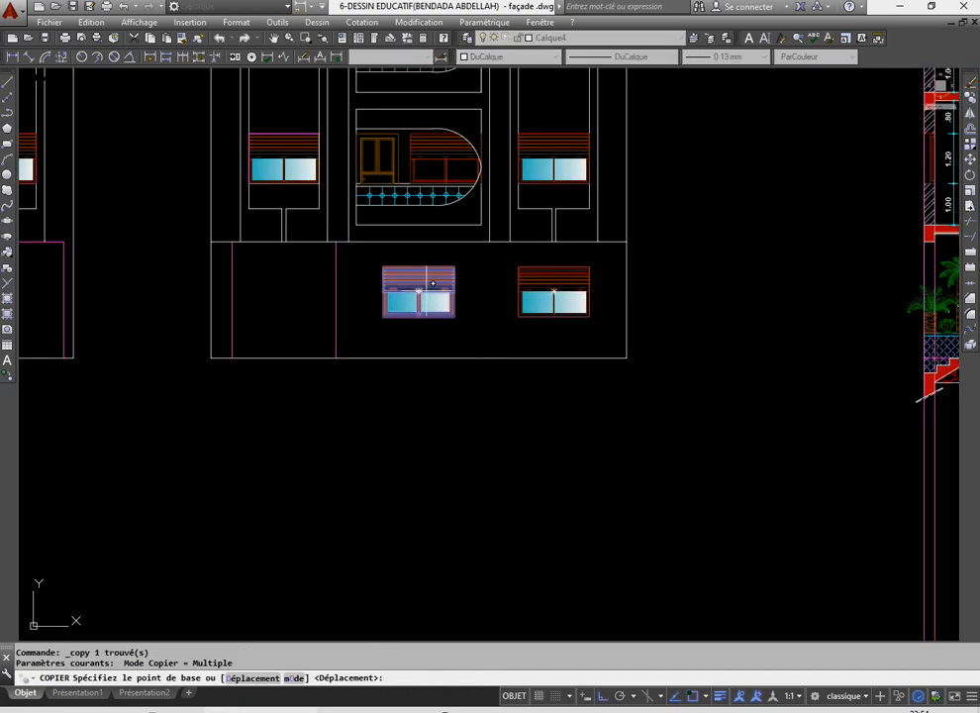
scroll(425, 287, up, 6)
click(626, 153)
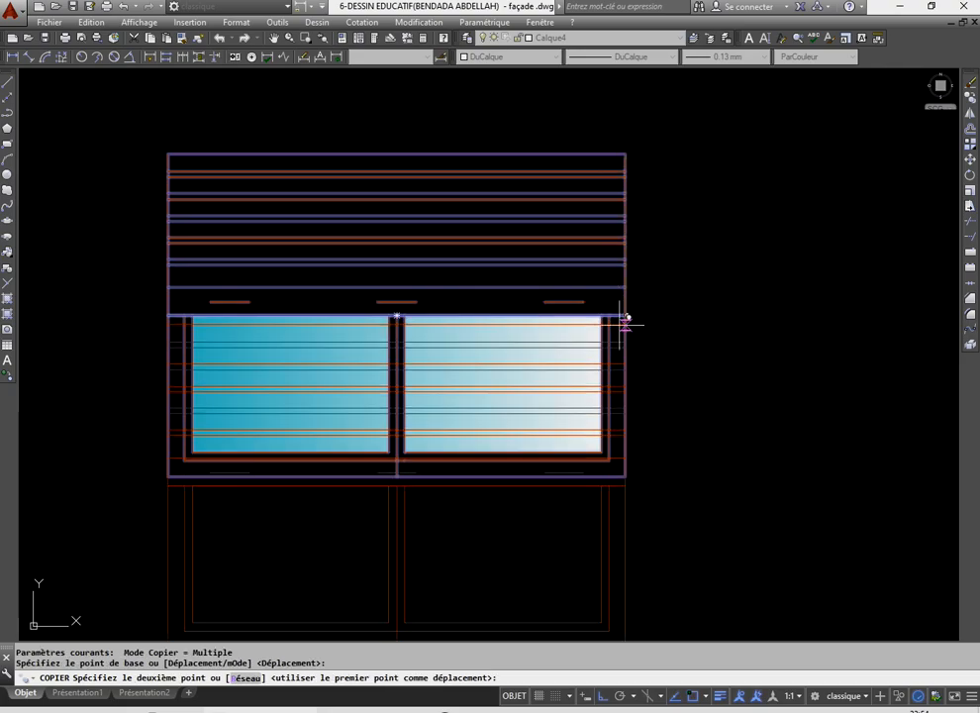
scroll(626, 317, down, 4)
scroll(398, 271, up, 3)
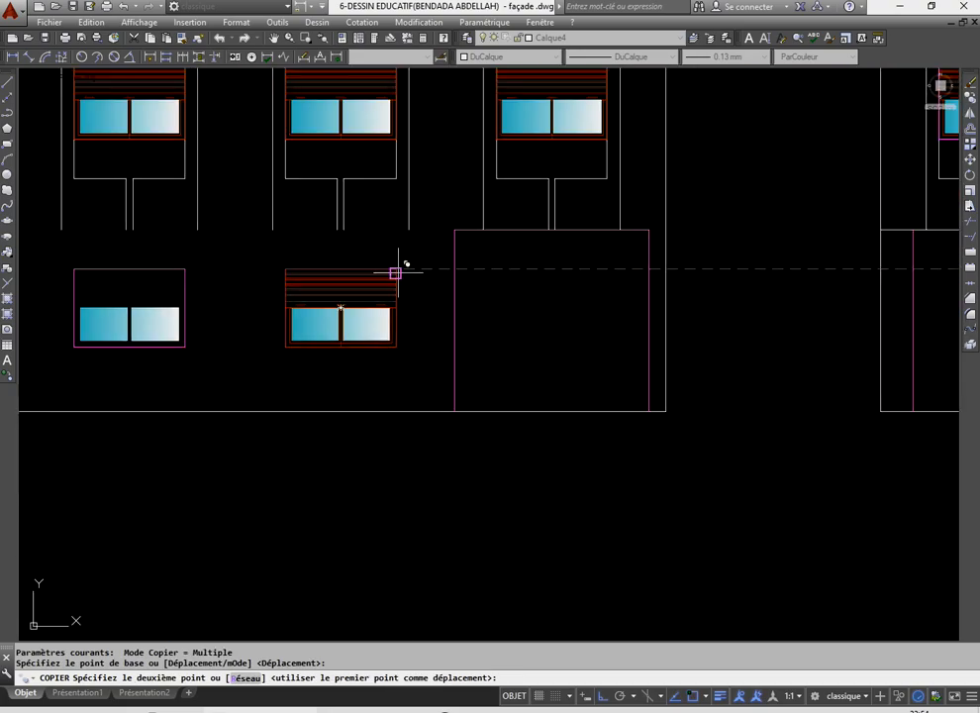
click(396, 269)
click(186, 265)
right_click(225, 235)
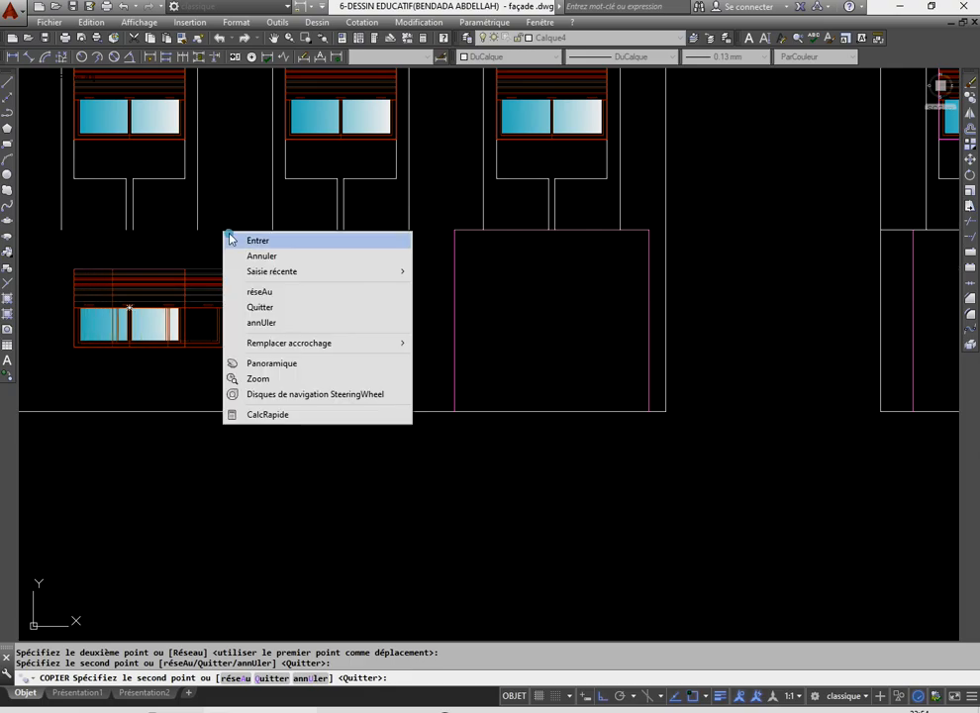
click(234, 241)
- Save the drawing
scroll(293, 309, down, 4)
scroll(293, 309, down, 5)
scroll(322, 338, up, 4)
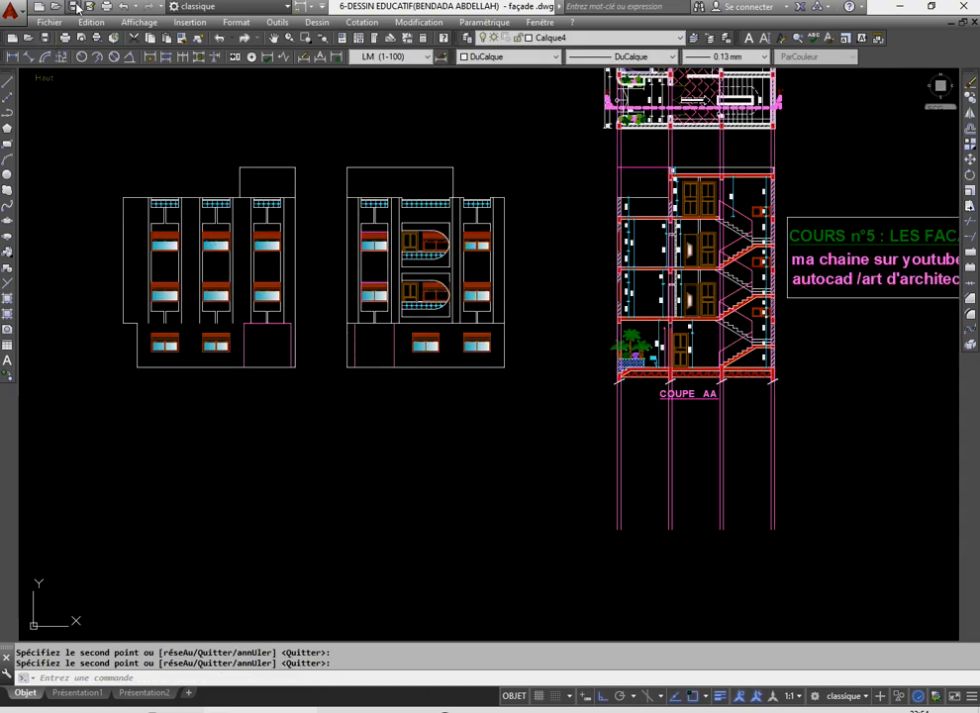
key(ctrl+s)
- Draw a short vertical line upward from the midpoint of the second façade's upper balcony frame's top edge
scroll(356, 276, up, 2)
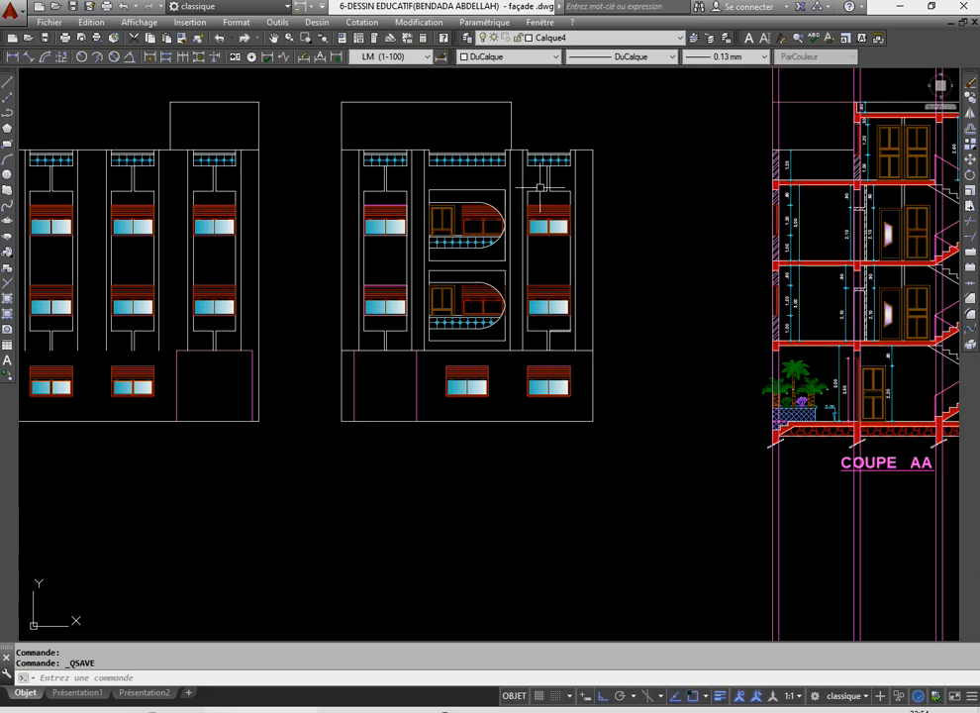
scroll(544, 193, up, 4)
click(592, 204)
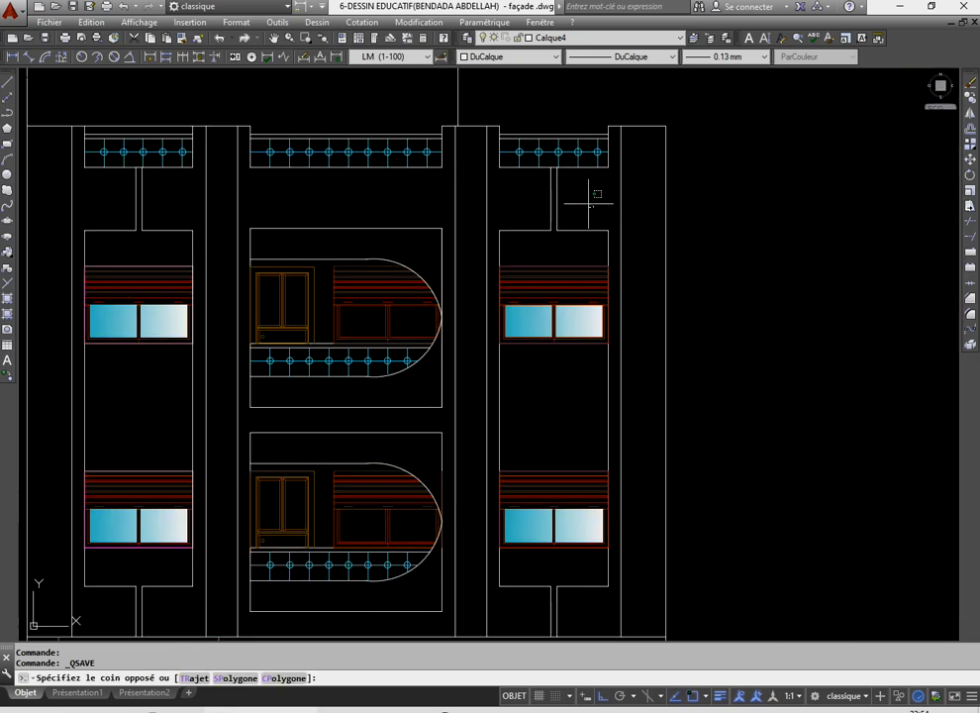
click(592, 205)
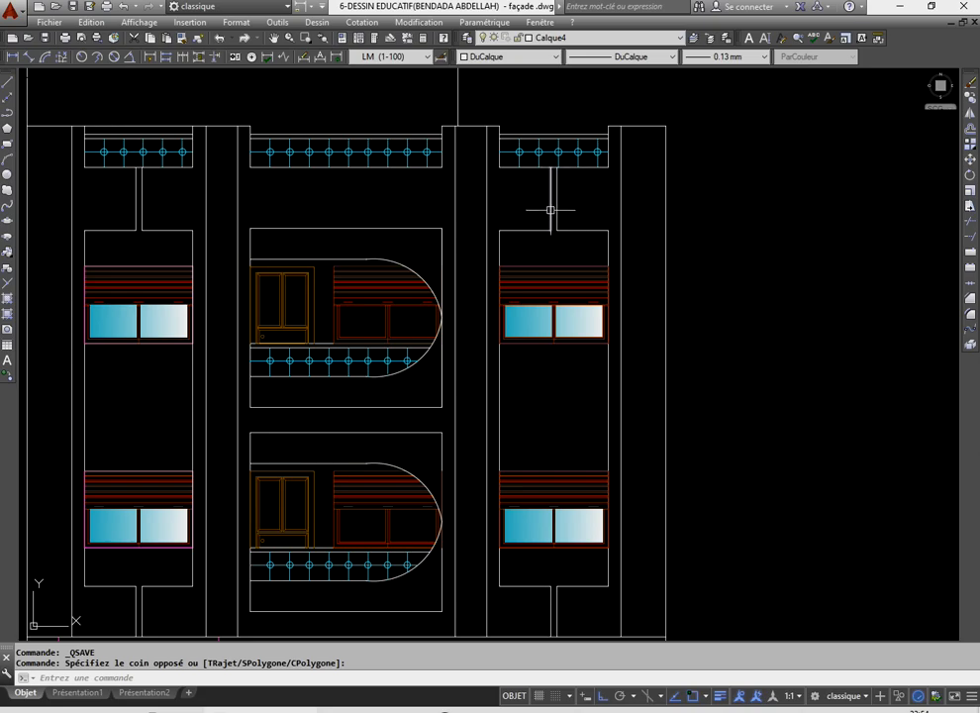
scroll(552, 210, up, 2)
scroll(556, 218, down, 2)
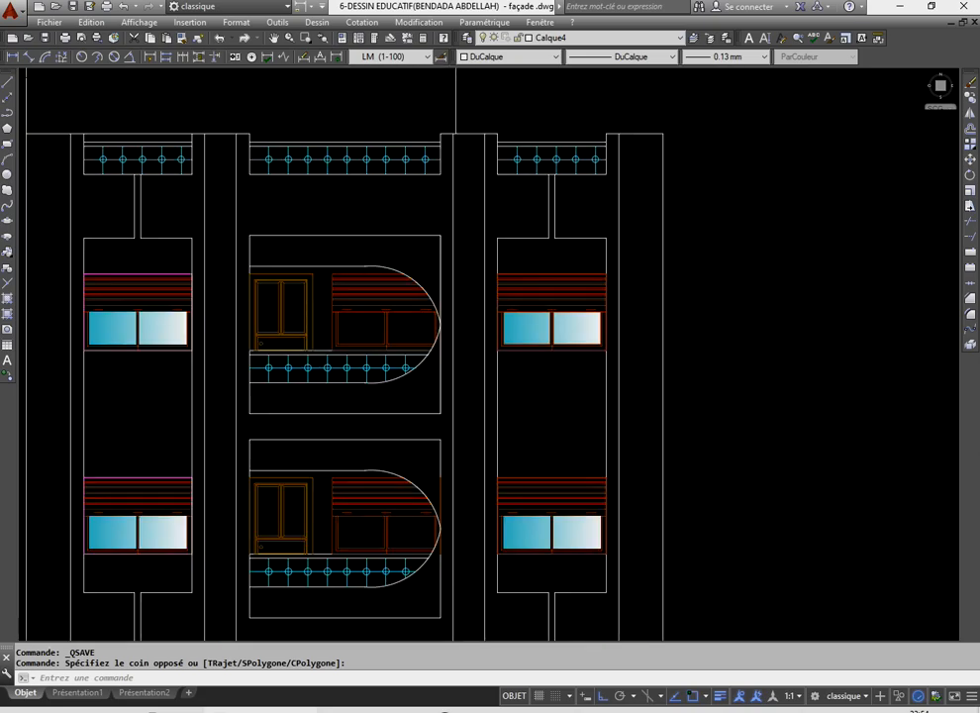
middle_drag(326, 226, 451, 255)
click(8, 84)
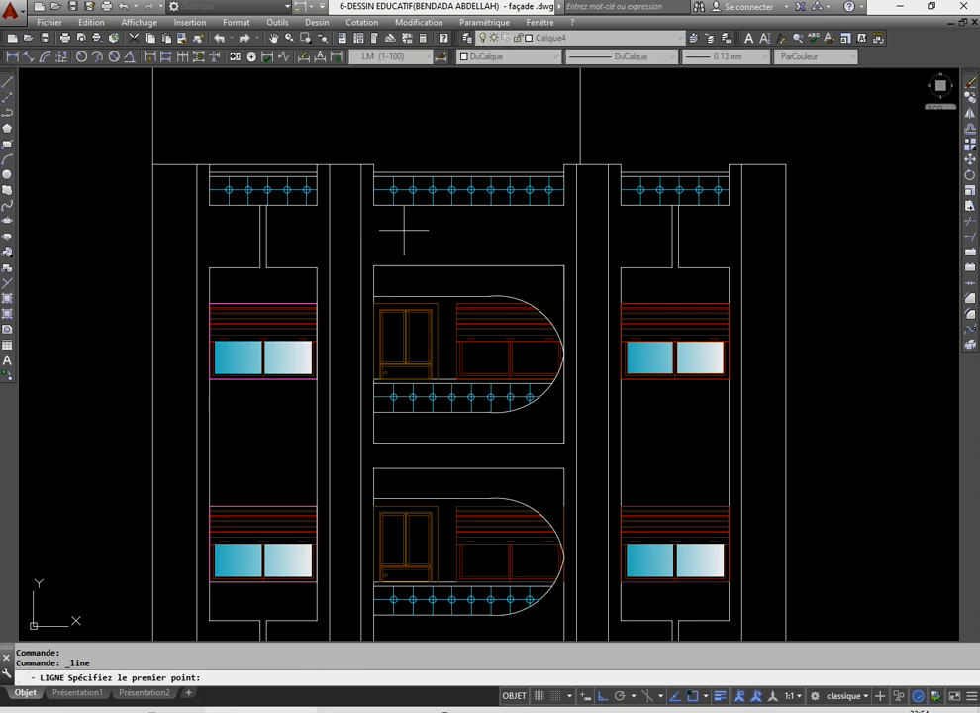
scroll(455, 224, up, 2)
click(478, 290)
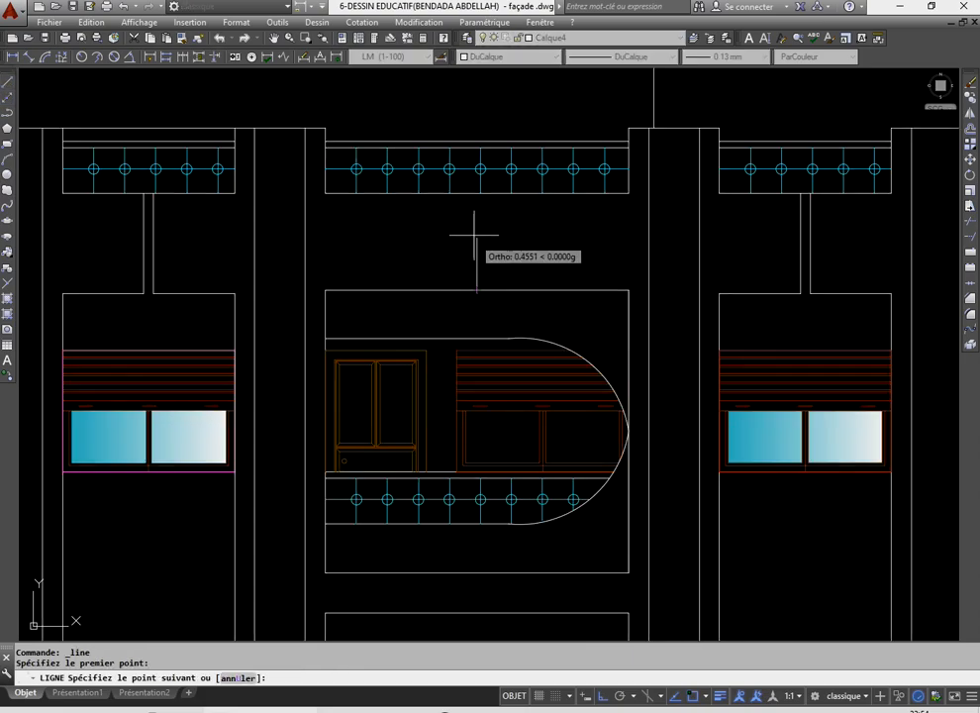
click(475, 216)
right_click(407, 212)
click(417, 221)
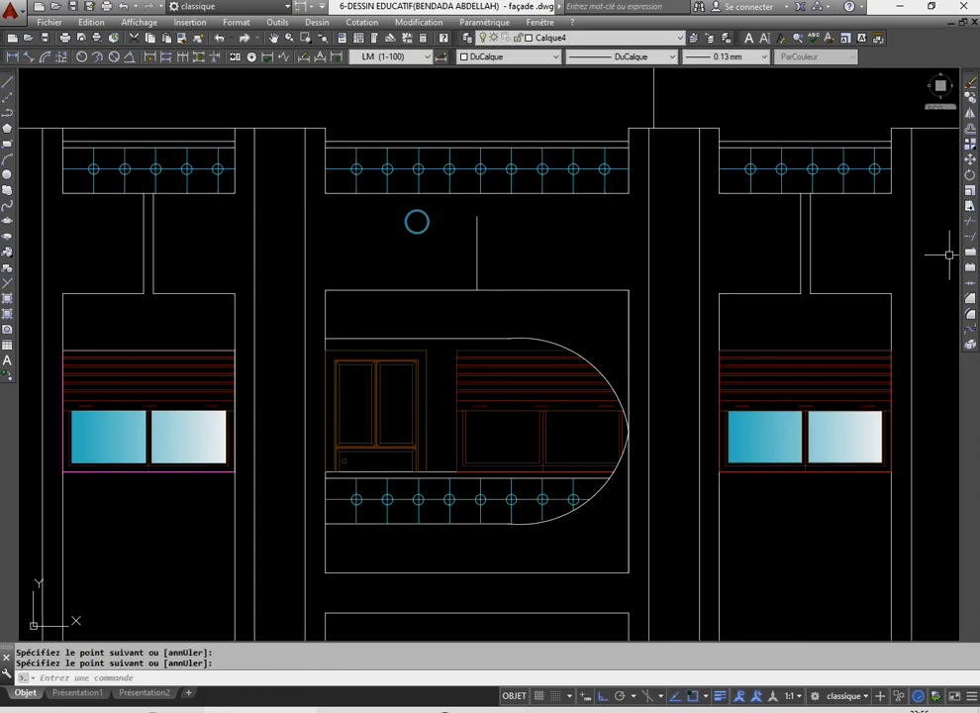
- Offset the vertical line 0.05 to both sides and delete the original centre line
click(971, 130)
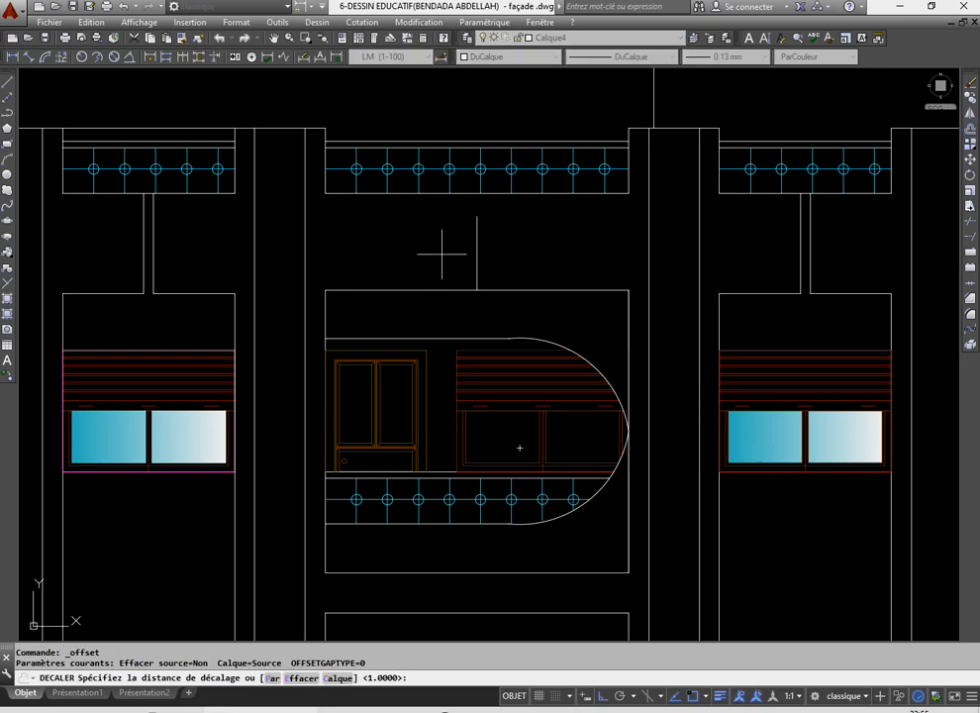
key(Return)
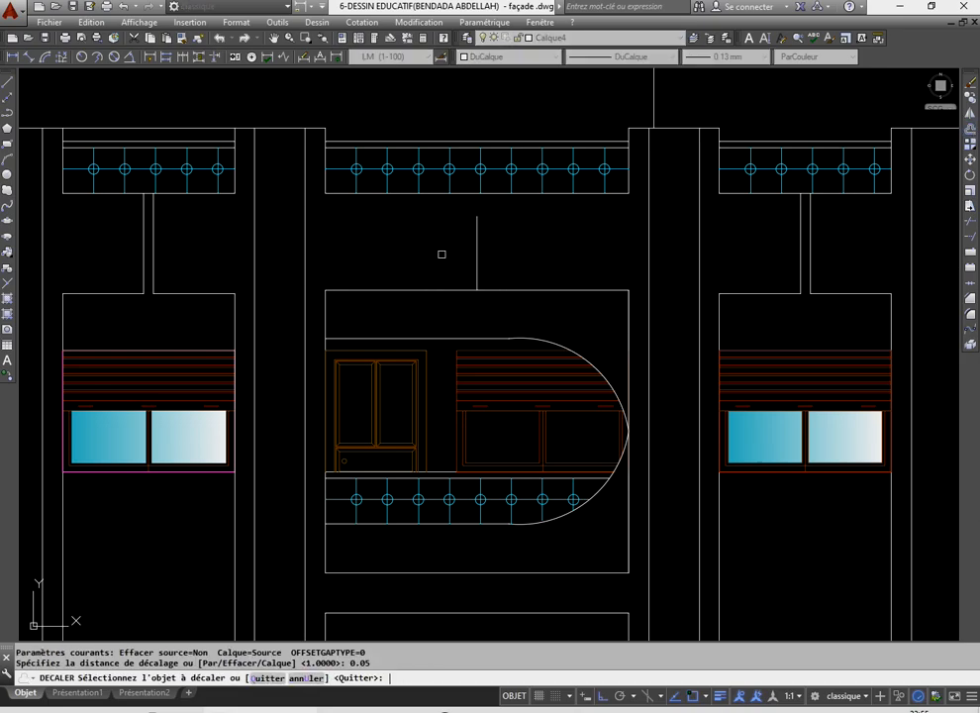
click(475, 231)
click(470, 251)
scroll(474, 254, up, 2)
click(476, 254)
click(495, 247)
right_click(439, 236)
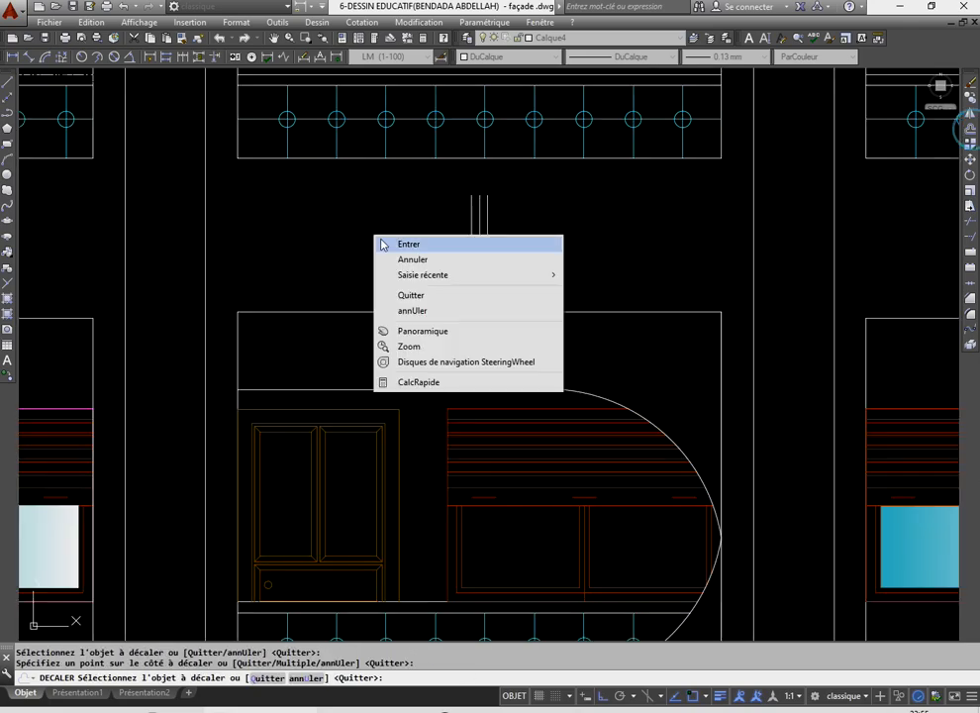
click(463, 246)
click(477, 247)
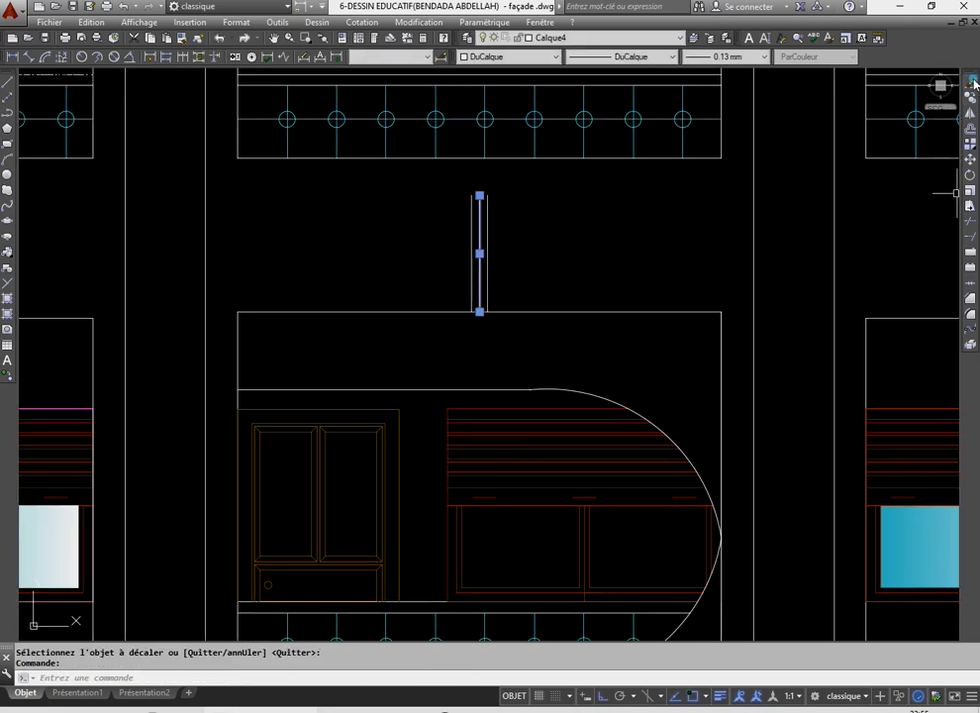
key(Delete)
- Extend the two vertical lines up to the lower edge of the railing band above the balcony
click(969, 234)
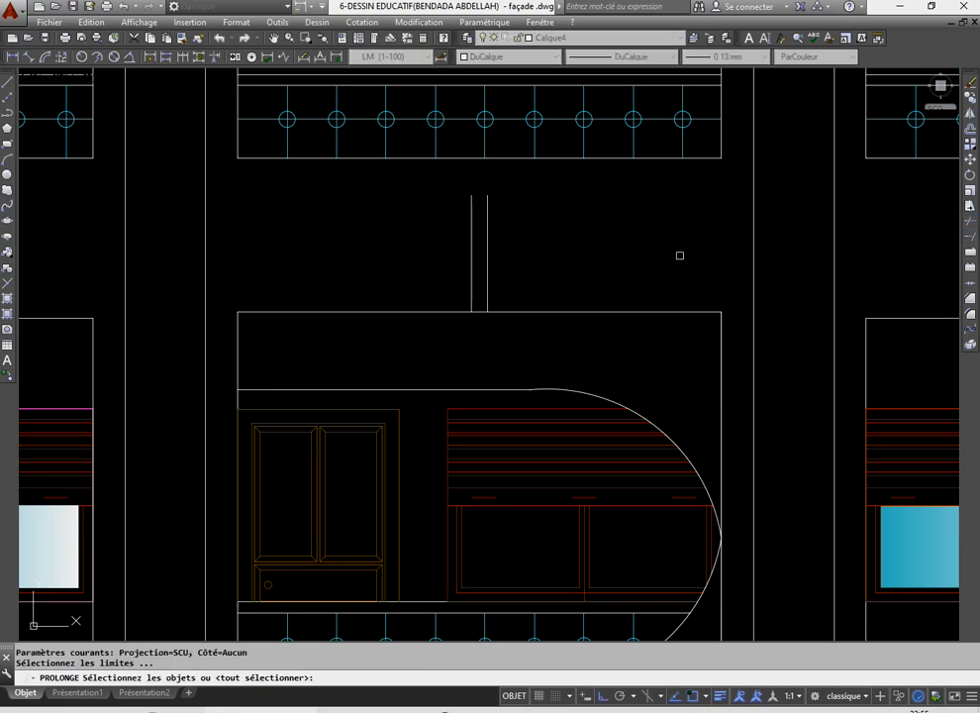
right_click(673, 253)
click(544, 214)
click(435, 196)
right_click(405, 210)
click(418, 233)
- Trim the upper balcony frame's top edge between the two vertical lines
scroll(421, 242, down, 5)
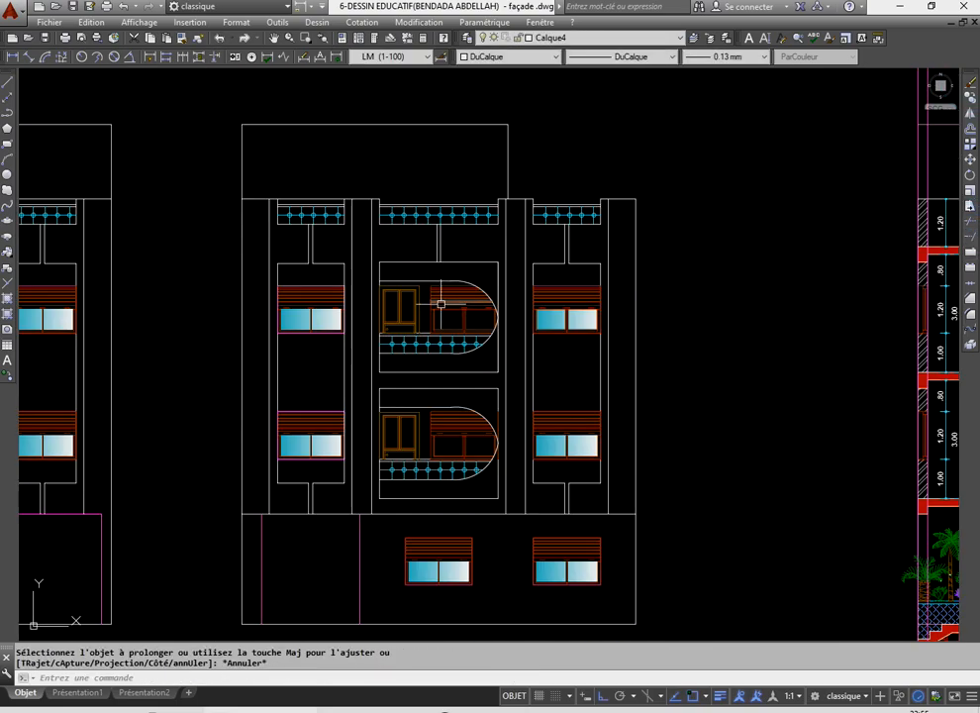
scroll(429, 279, up, 1)
scroll(427, 272, down, 2)
scroll(431, 286, up, 2)
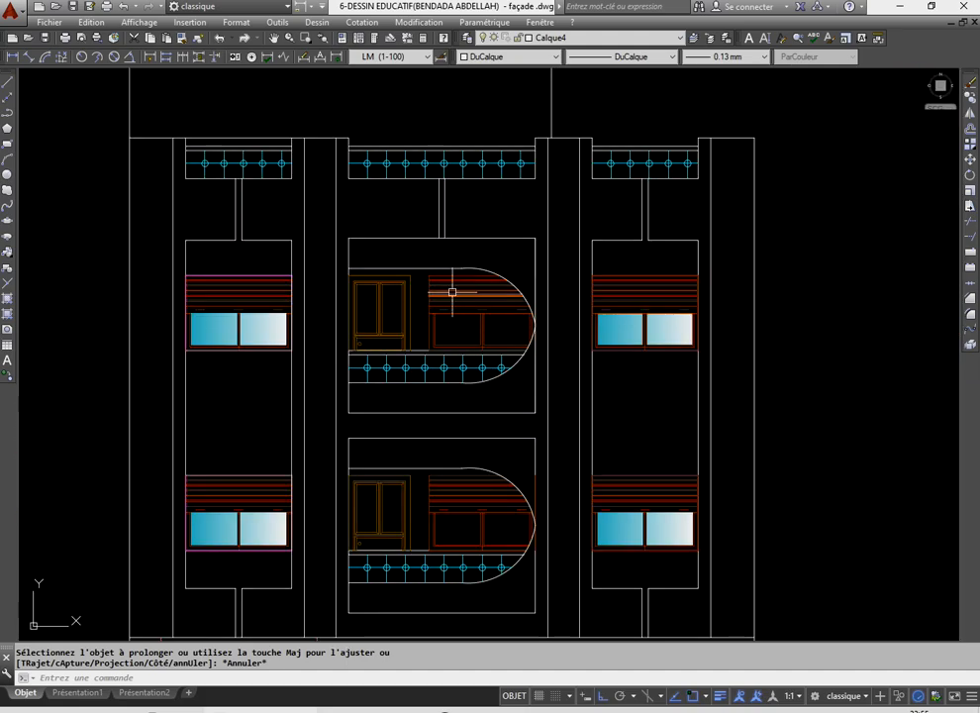
click(968, 226)
key(Return)
scroll(441, 234, up, 4)
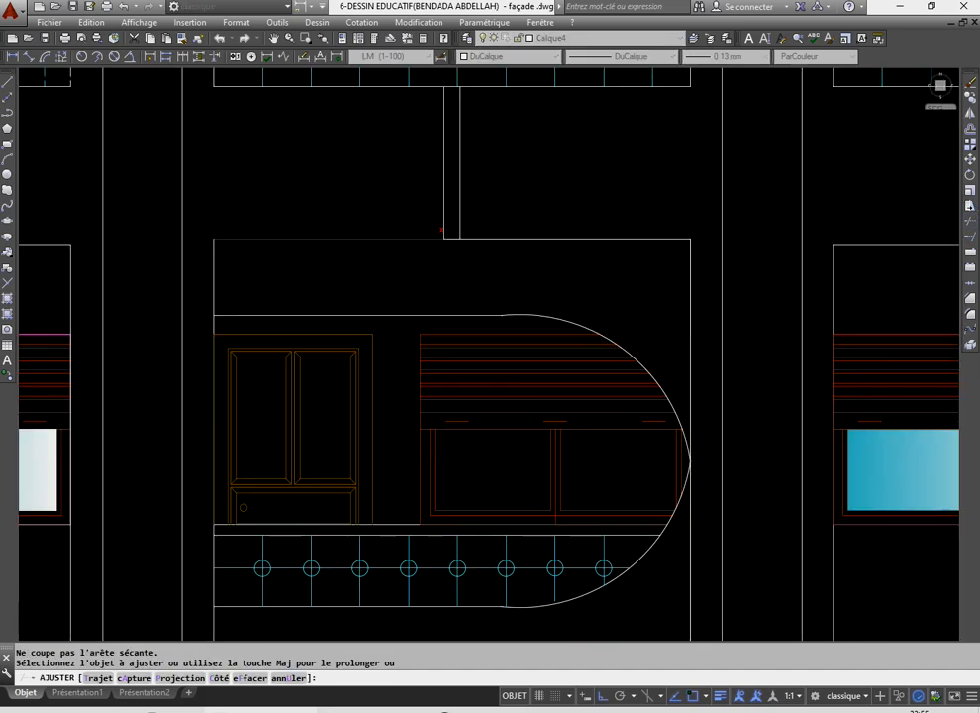
scroll(445, 280, down, 5)
scroll(446, 240, up, 5)
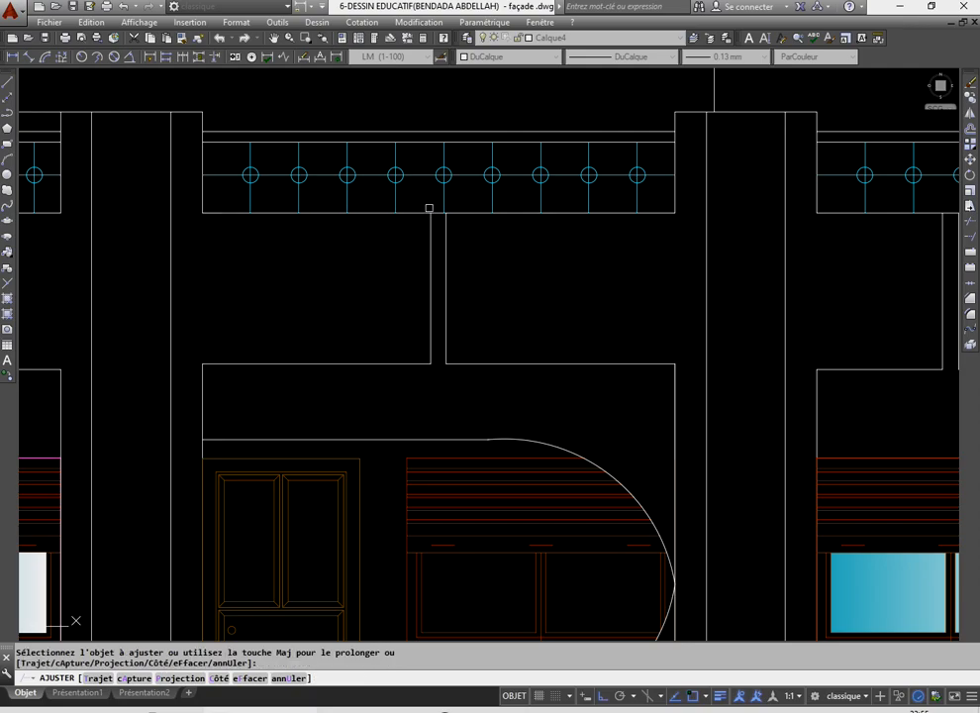
scroll(441, 218, down, 6)
right_click(455, 244)
click(459, 250)
- Copy the two vertical connector lines to the middle of the lower balcony frame's bottom edge
scroll(457, 255, down, 2)
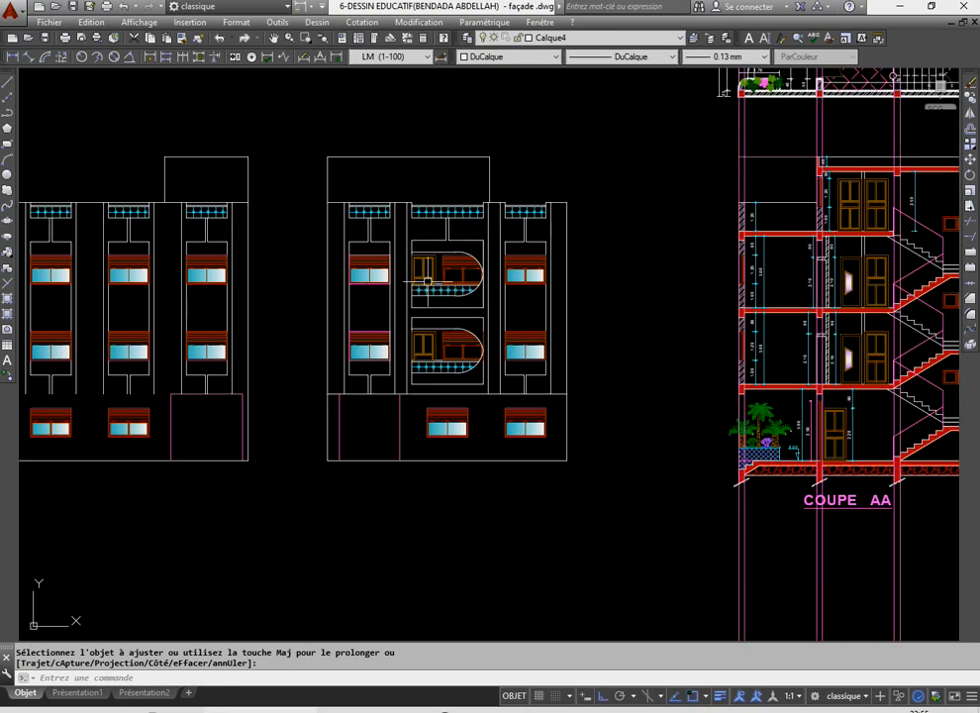
scroll(465, 233, up, 2)
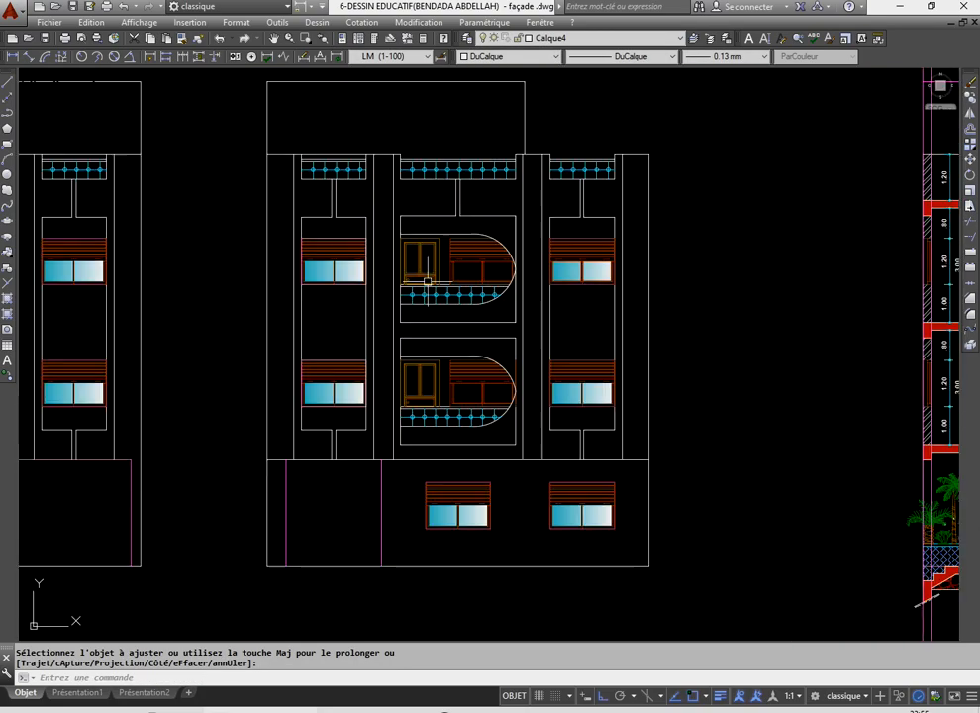
scroll(473, 204, up, 4)
click(472, 202)
click(372, 188)
click(972, 99)
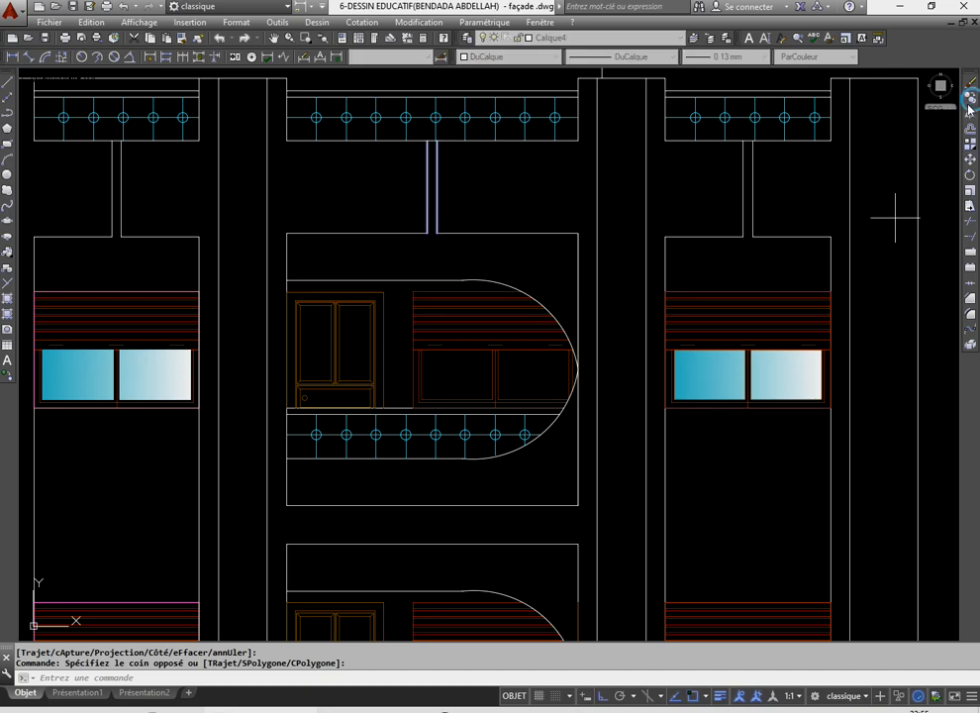
scroll(428, 158, up, 4)
click(453, 124)
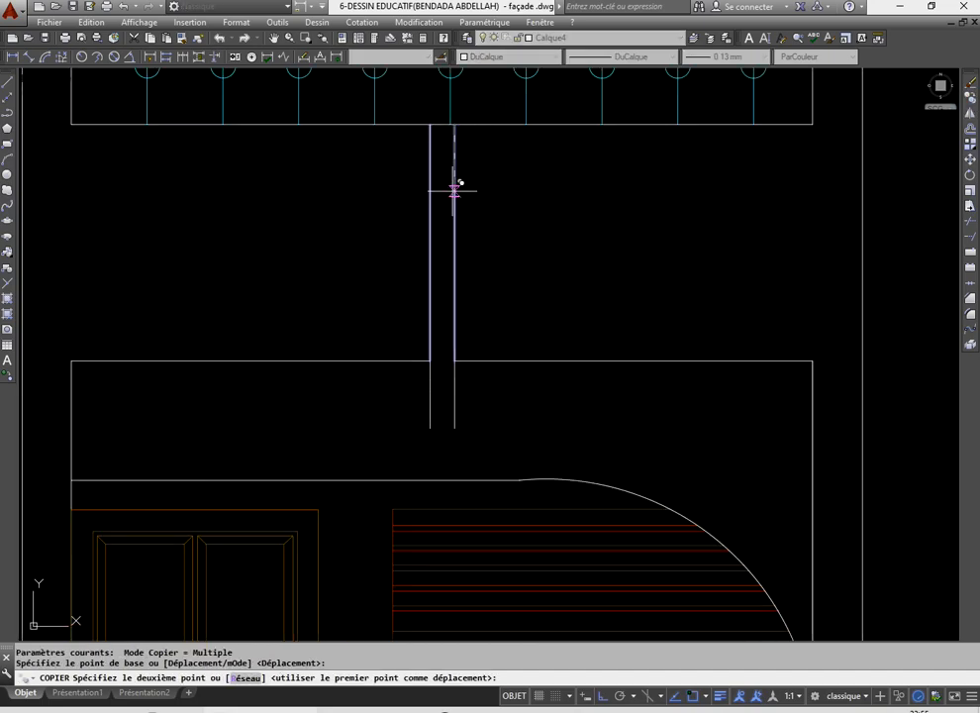
scroll(453, 184, down, 2)
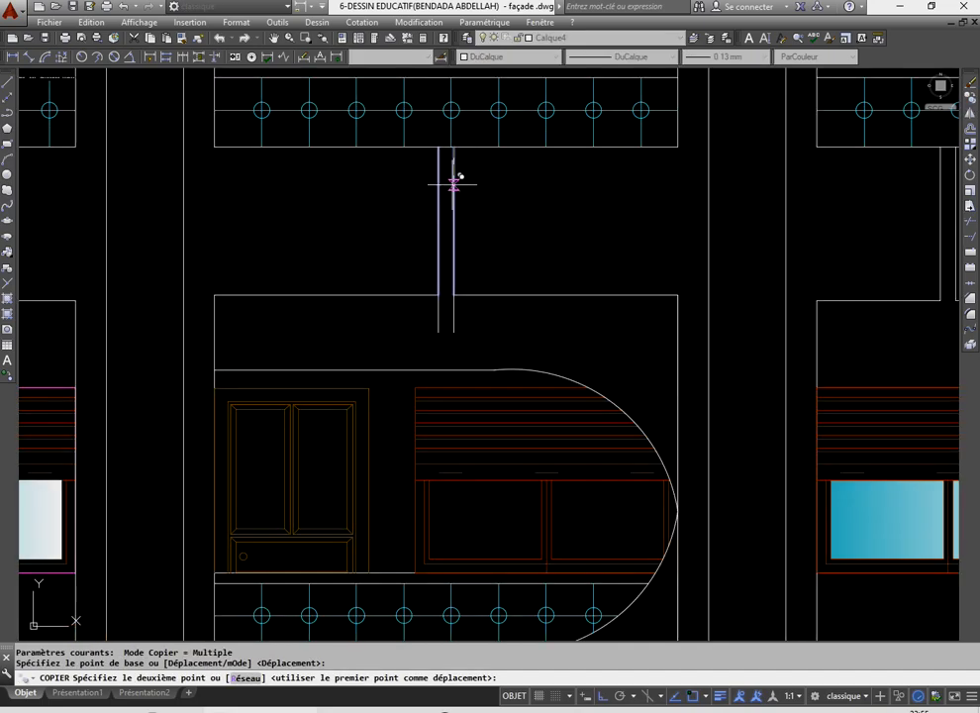
scroll(453, 185, down, 3)
scroll(411, 148, up, 5)
click(406, 141)
right_click(373, 155)
click(379, 164)
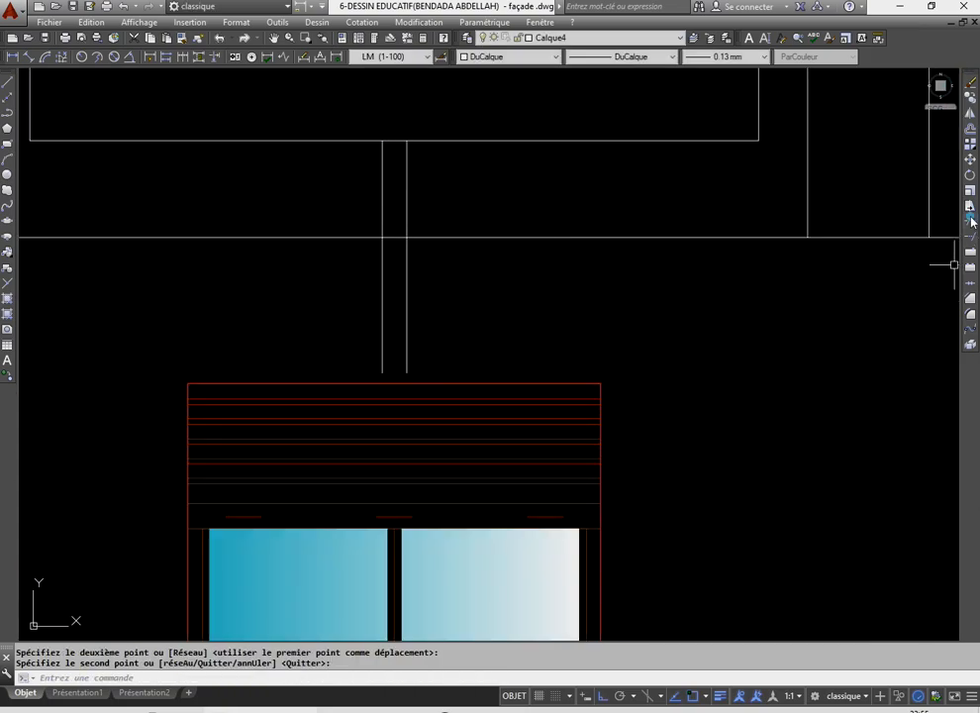
- Trim the copied lines below the ground-floor ceiling line and the lower balcony frame's bottom edge between them
click(971, 222)
click(444, 291)
click(293, 278)
click(386, 138)
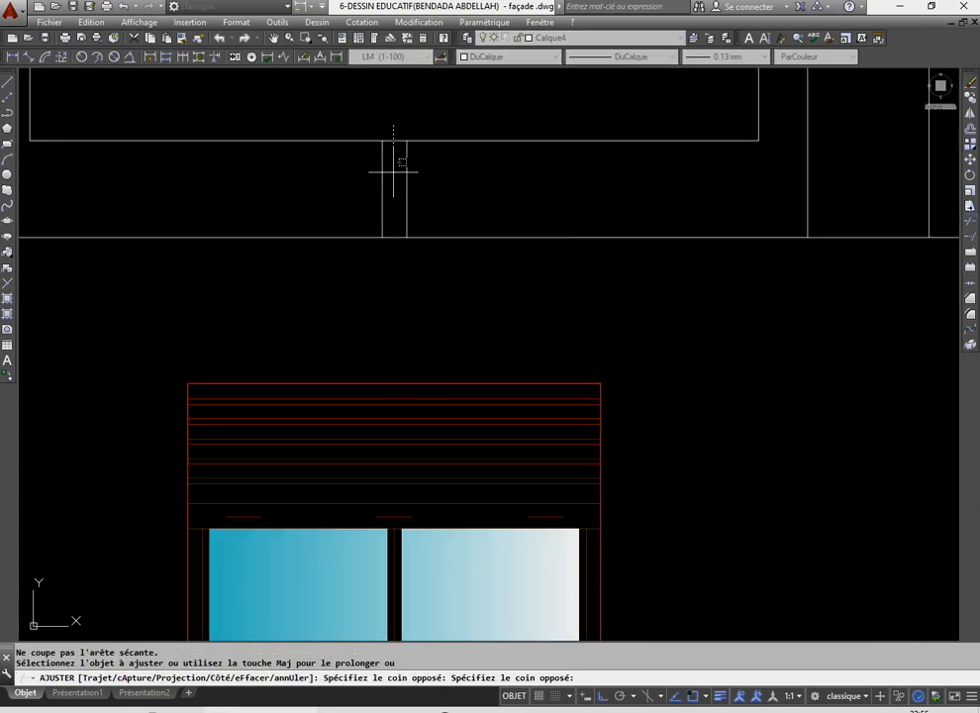
click(395, 134)
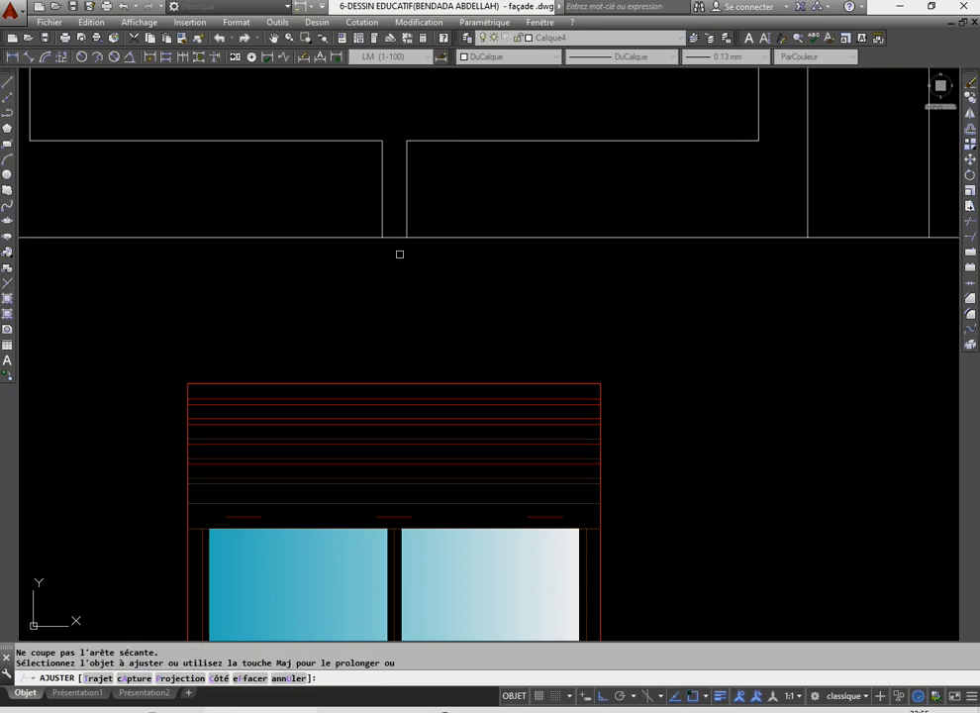
- Draw a horizontal line closing the bottom of the left façade's first window strip, from its left edge to the left connector line
scroll(399, 241, down, 4)
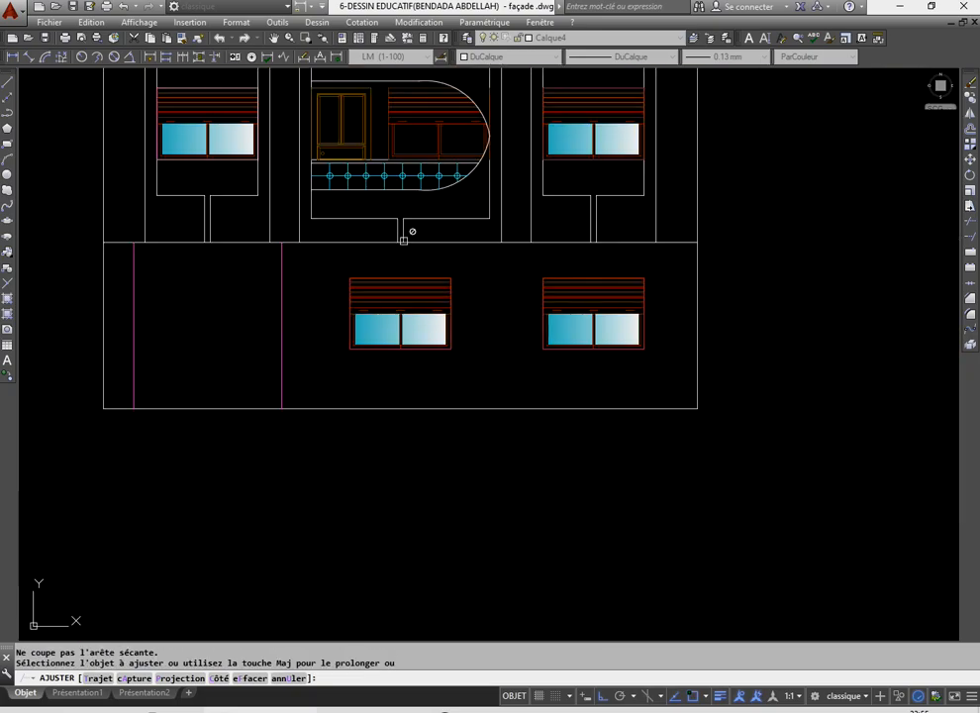
right_click(340, 201)
click(357, 211)
scroll(386, 297, down, 8)
scroll(332, 238, up, 2)
scroll(331, 238, up, 2)
scroll(326, 248, down, 4)
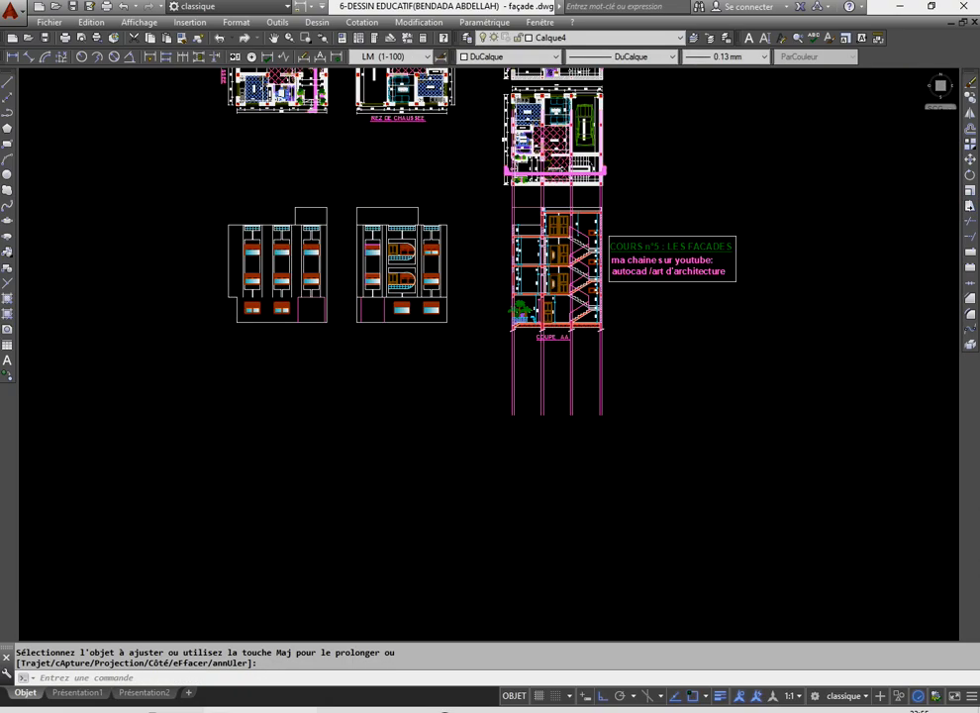
scroll(368, 317, up, 6)
click(9, 83)
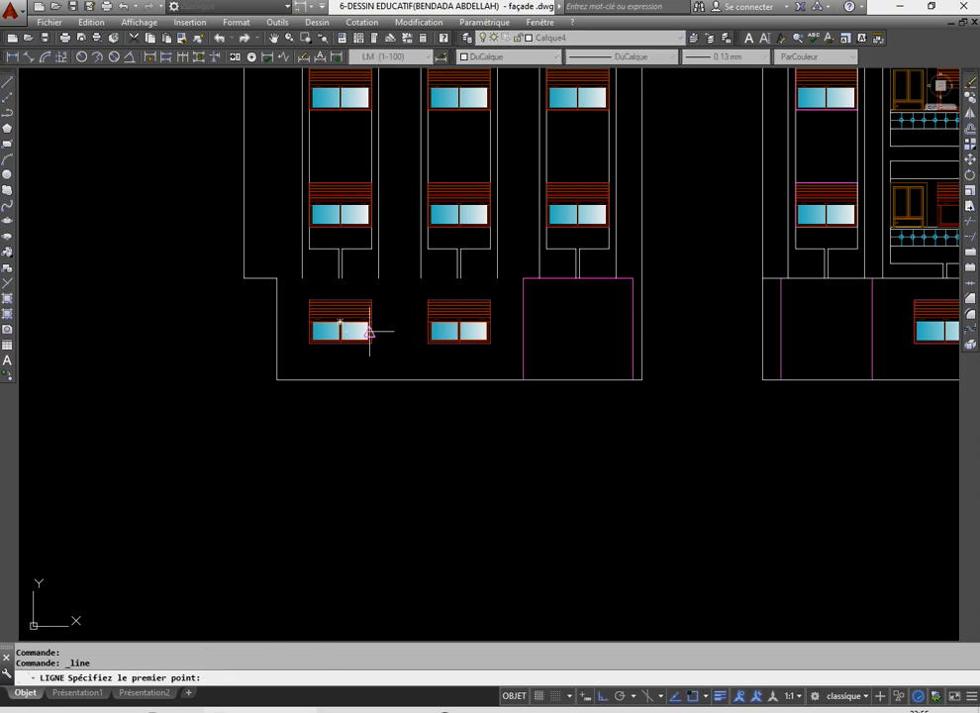
scroll(367, 321, up, 2)
click(263, 252)
click(321, 251)
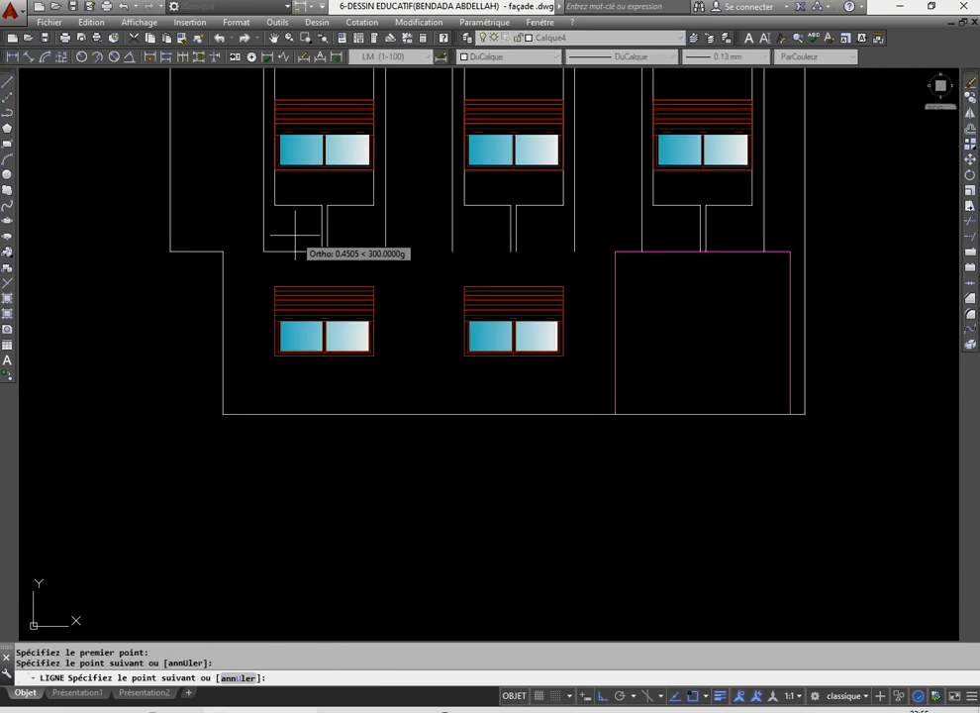
right_click(297, 237)
click(310, 245)
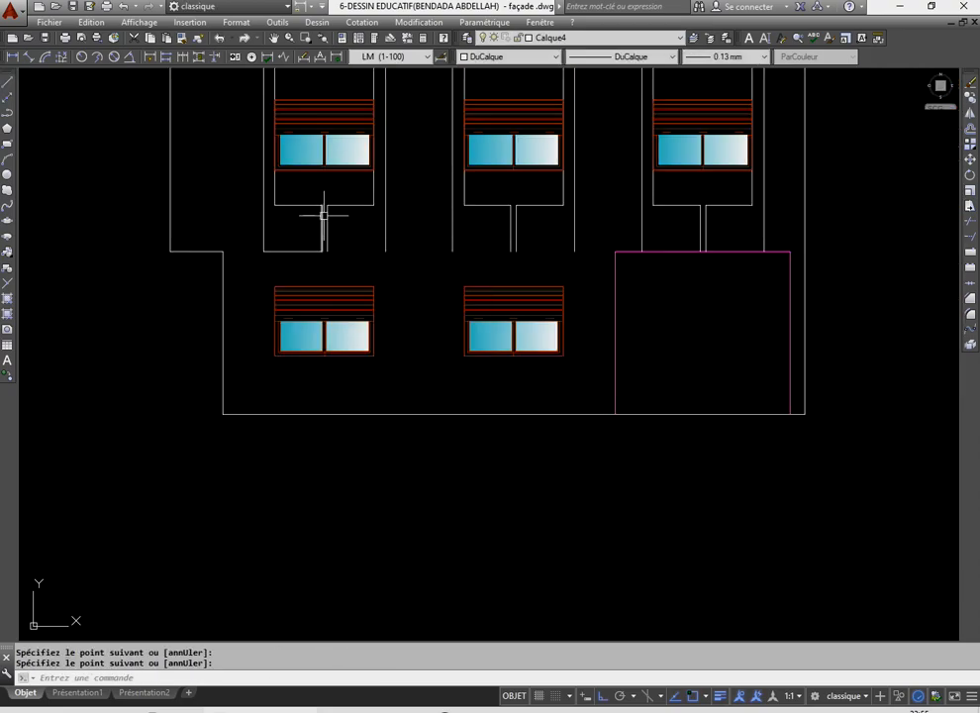
- Copy the closing line to the right half of the first window strip and to both halves of the second strip
scroll(327, 247, up, 4)
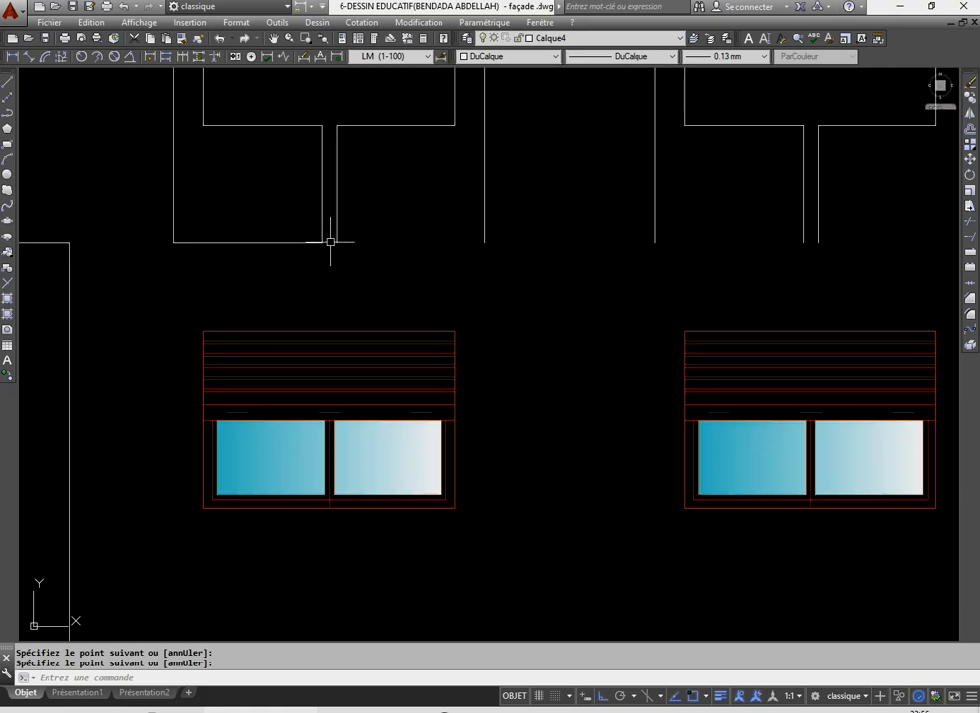
click(263, 242)
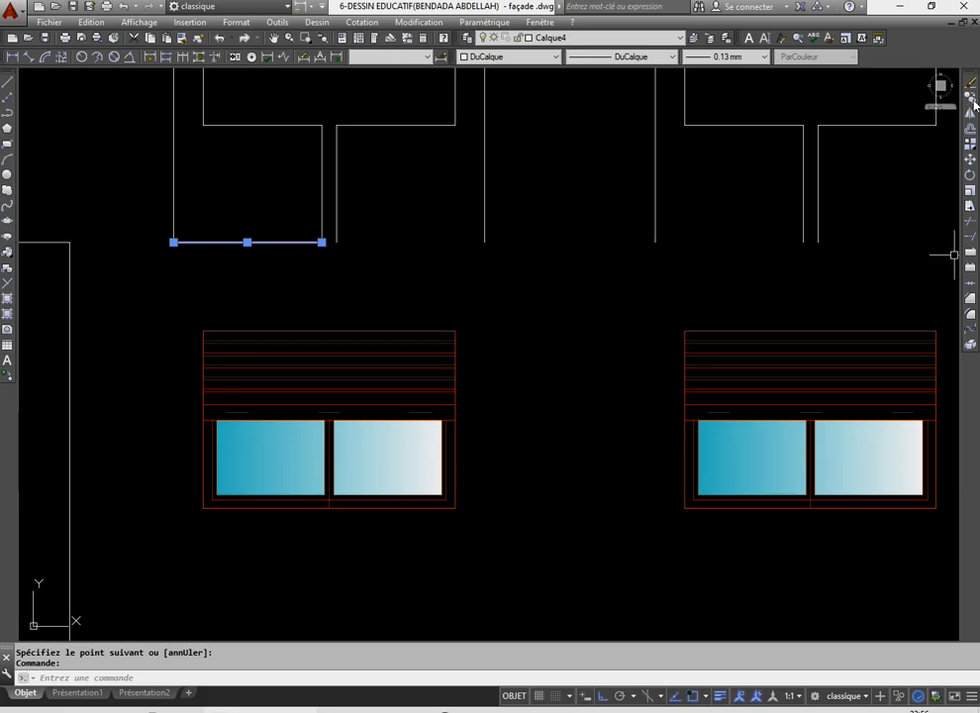
click(971, 98)
click(174, 242)
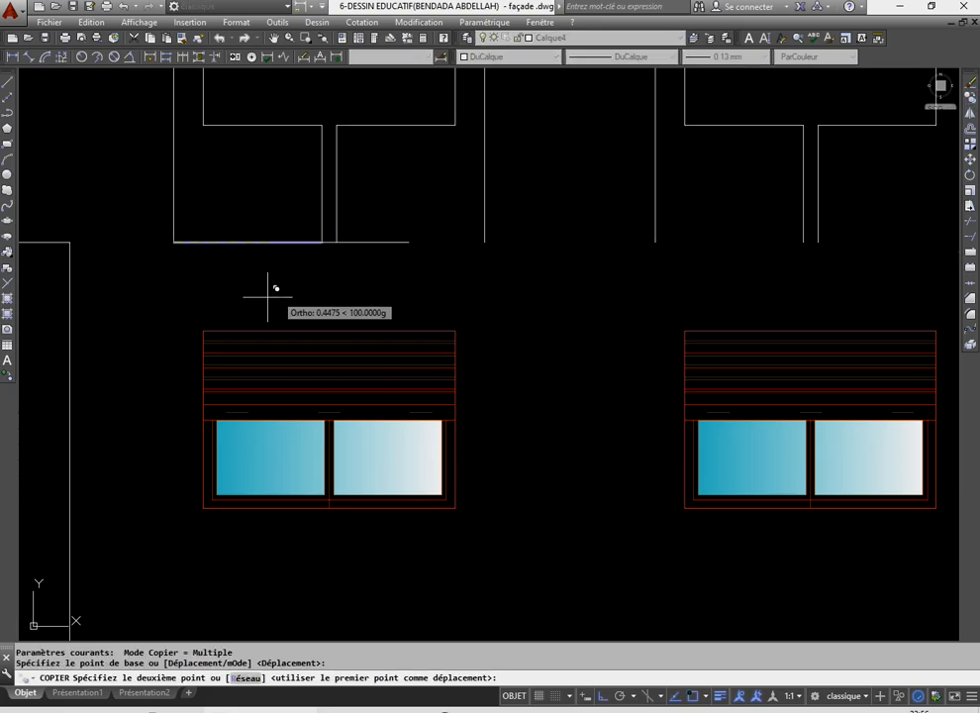
click(336, 242)
scroll(339, 253, down, 3)
scroll(533, 237, up, 3)
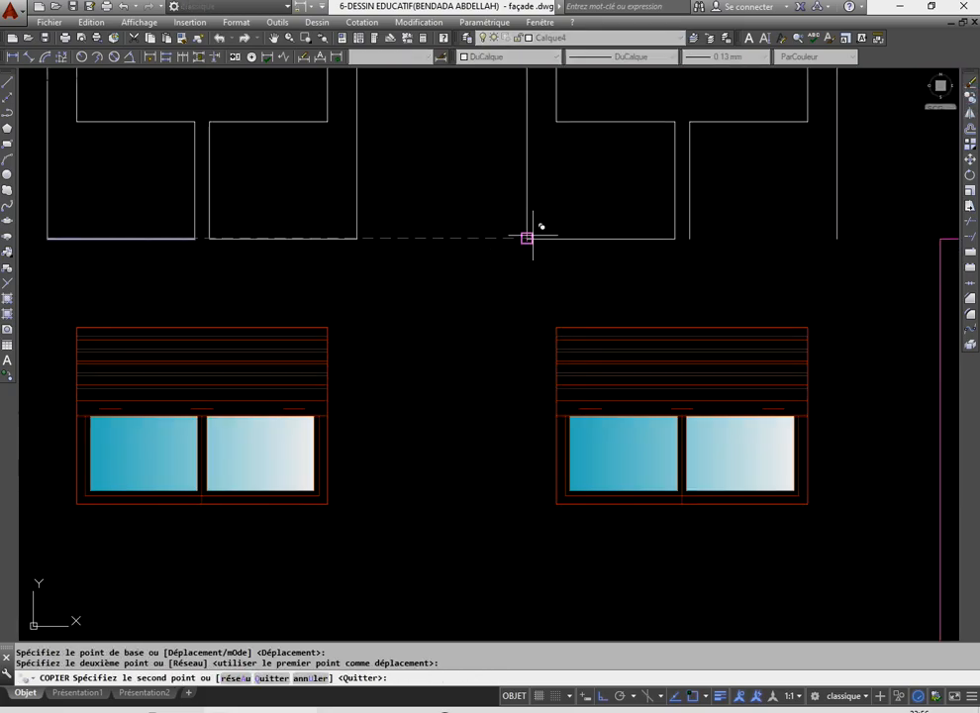
click(528, 238)
click(691, 236)
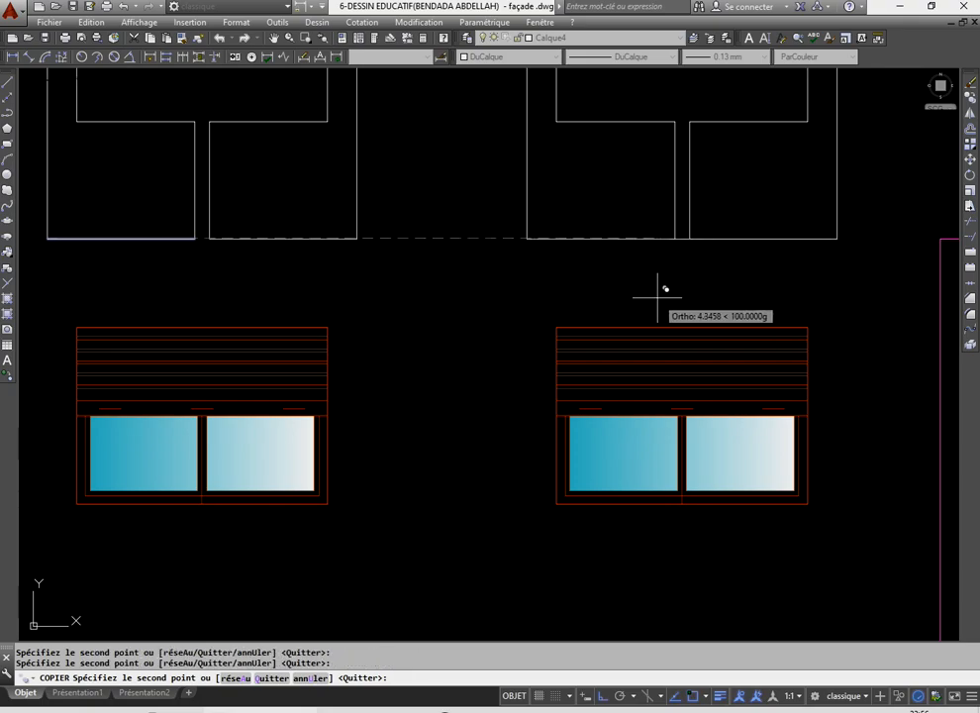
scroll(657, 287, down, 2)
key(Return)
- Save the drawing
scroll(357, 289, down, 2)
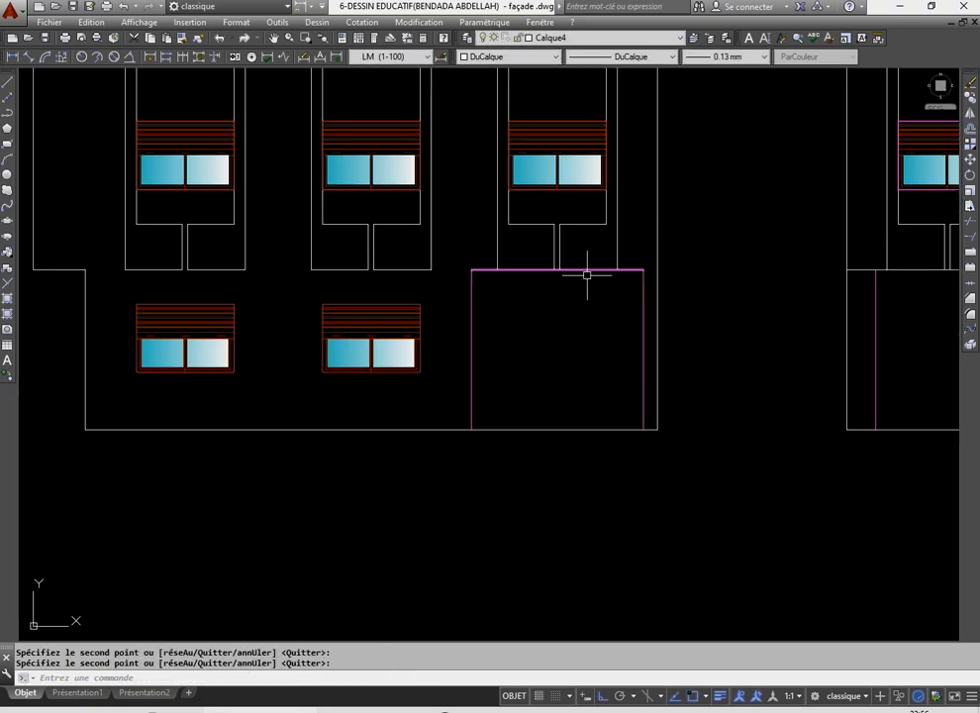
scroll(515, 354, down, 2)
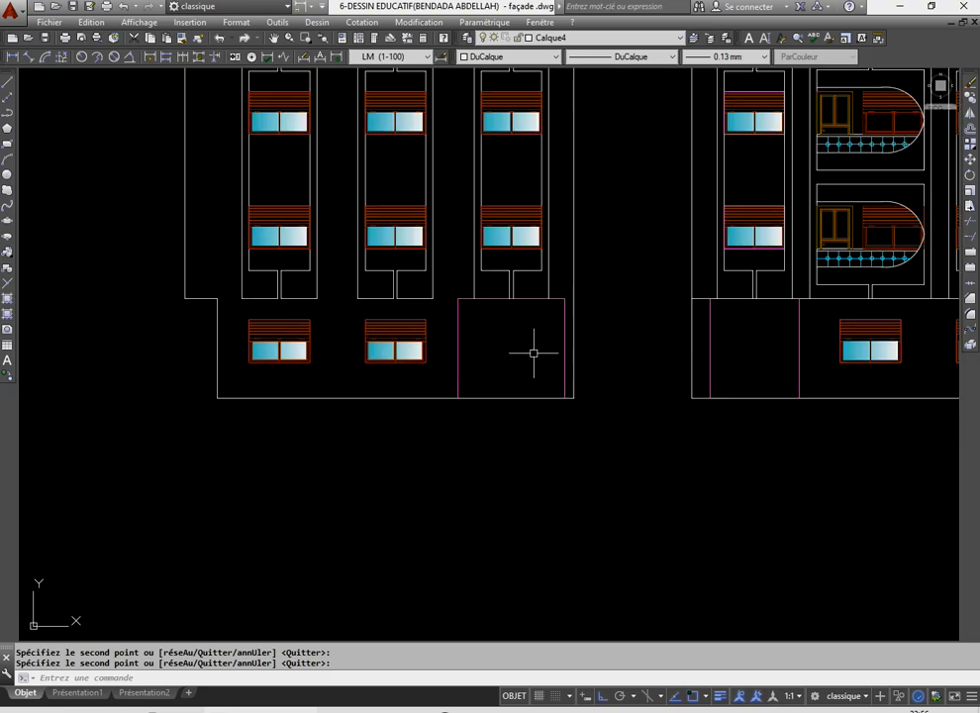
scroll(467, 364, down, 2)
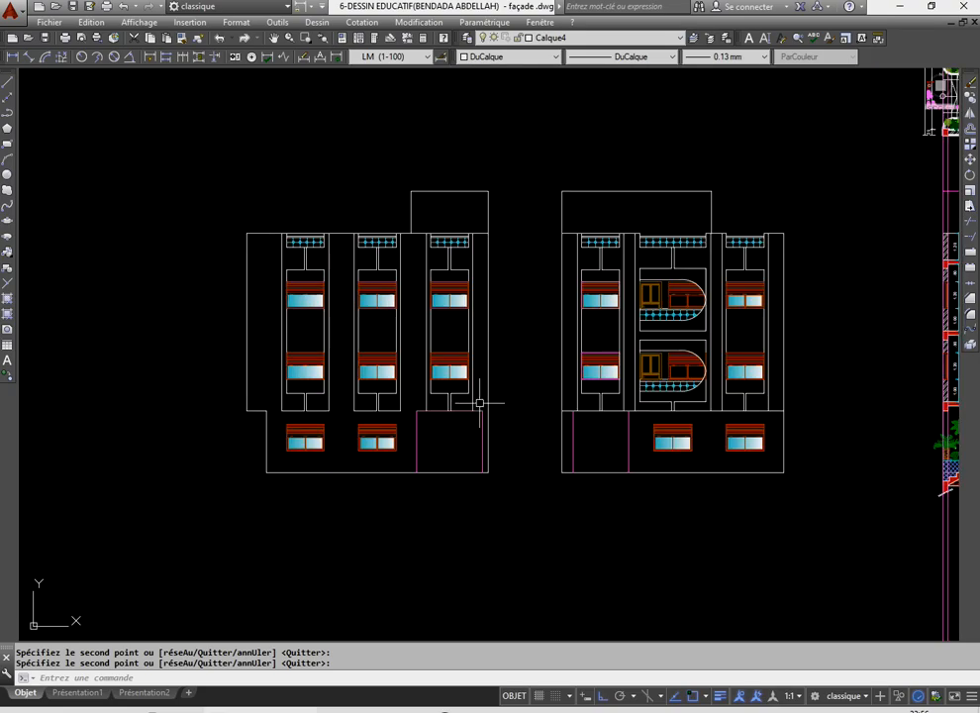
click(73, 7)
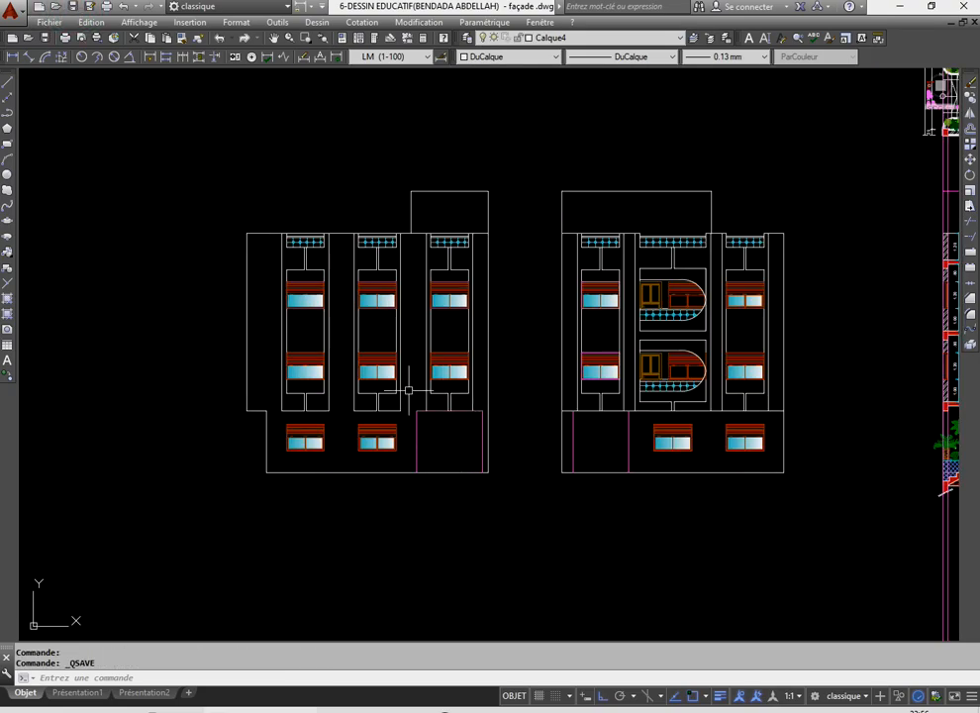
- Copy the top-floor door nearest the stairs in section AA onto the ground line inside the left façade's magenta entrance opening
scroll(532, 378, down, 4)
scroll(481, 123, up, 6)
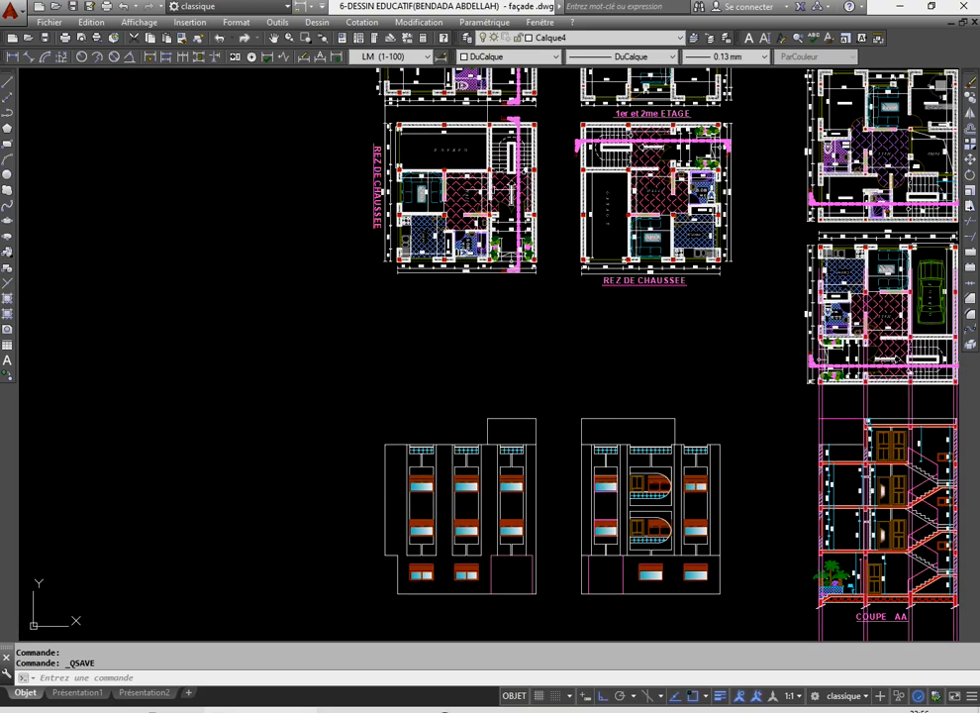
scroll(569, 239, up, 4)
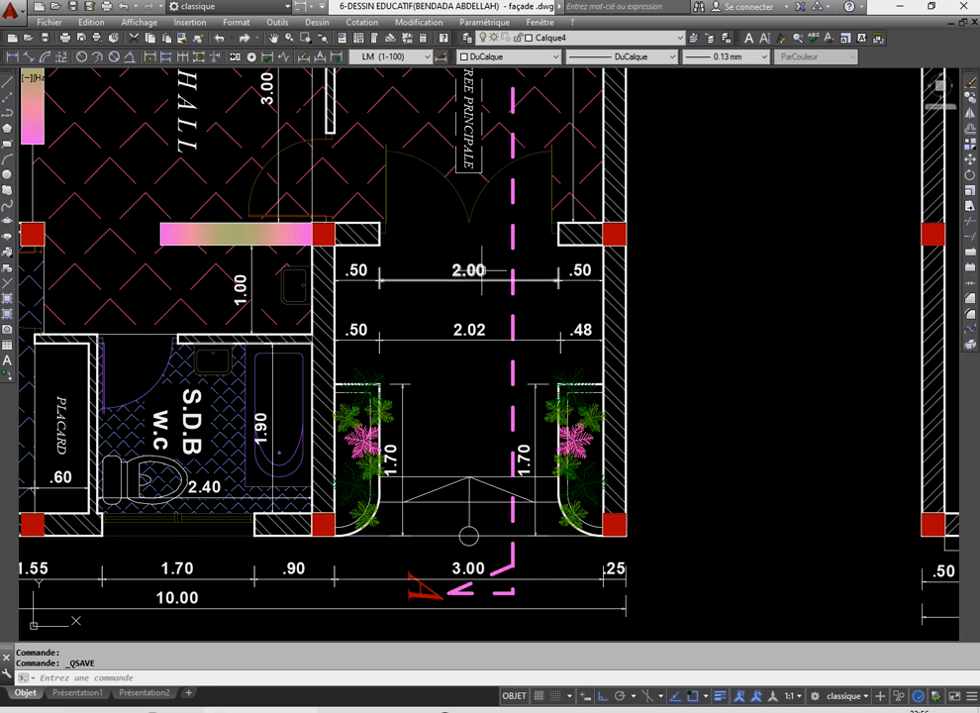
scroll(440, 331, down, 8)
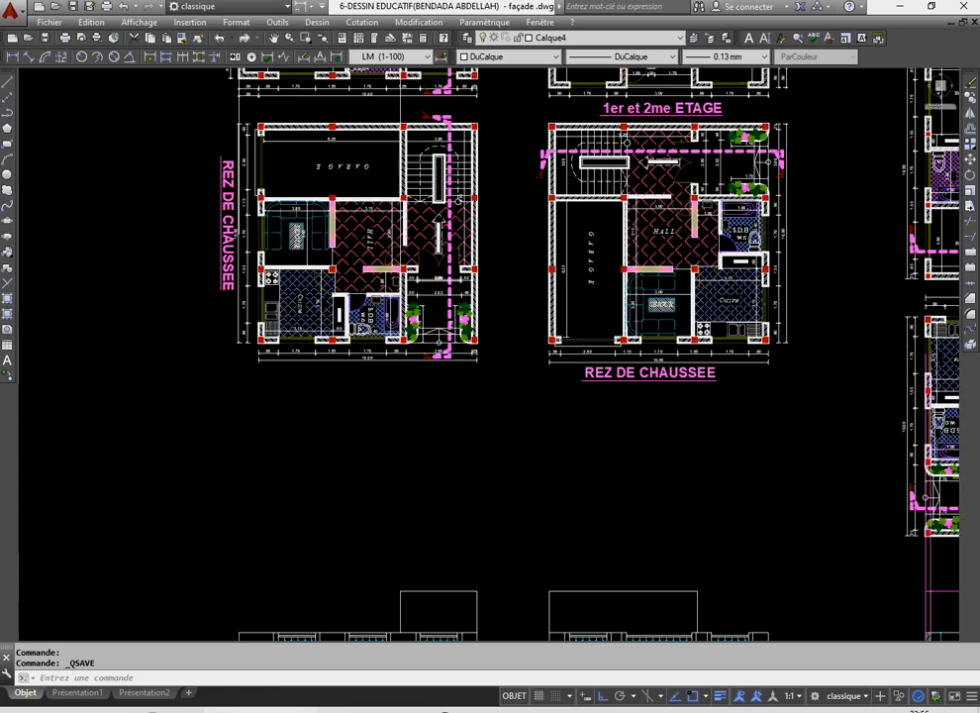
scroll(599, 391, up, 8)
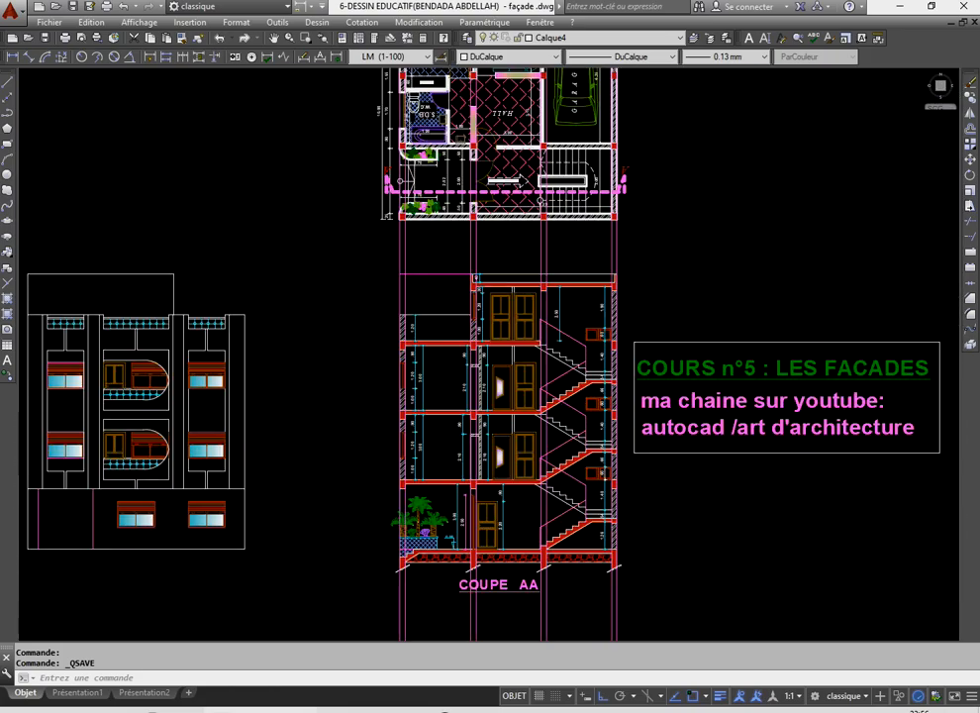
scroll(513, 290, up, 4)
click(514, 277)
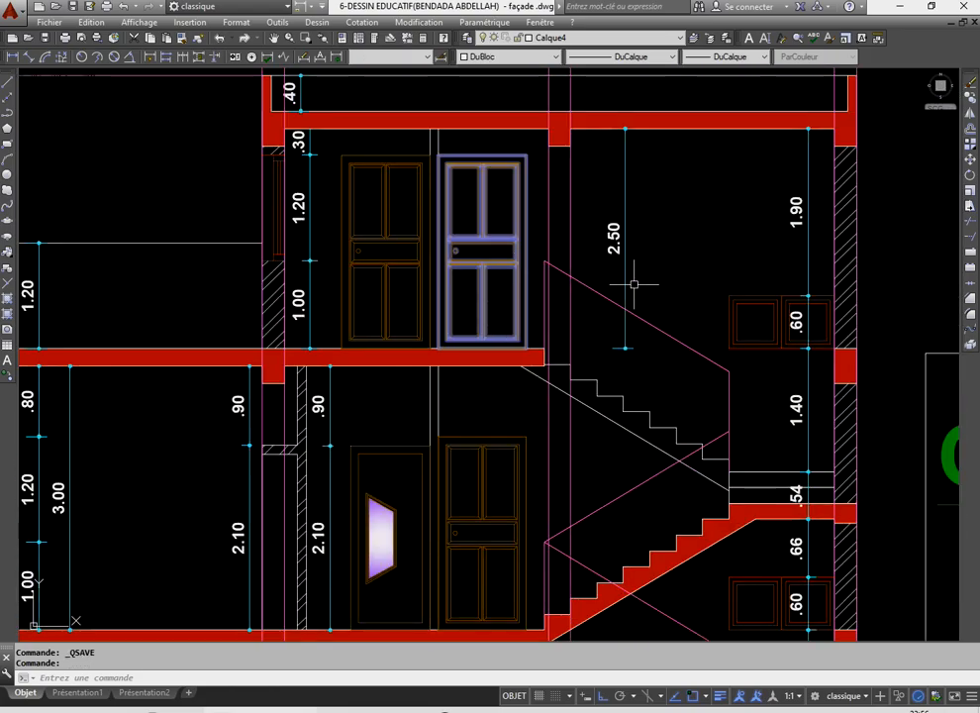
click(970, 97)
scroll(598, 341, up, 2)
click(455, 365)
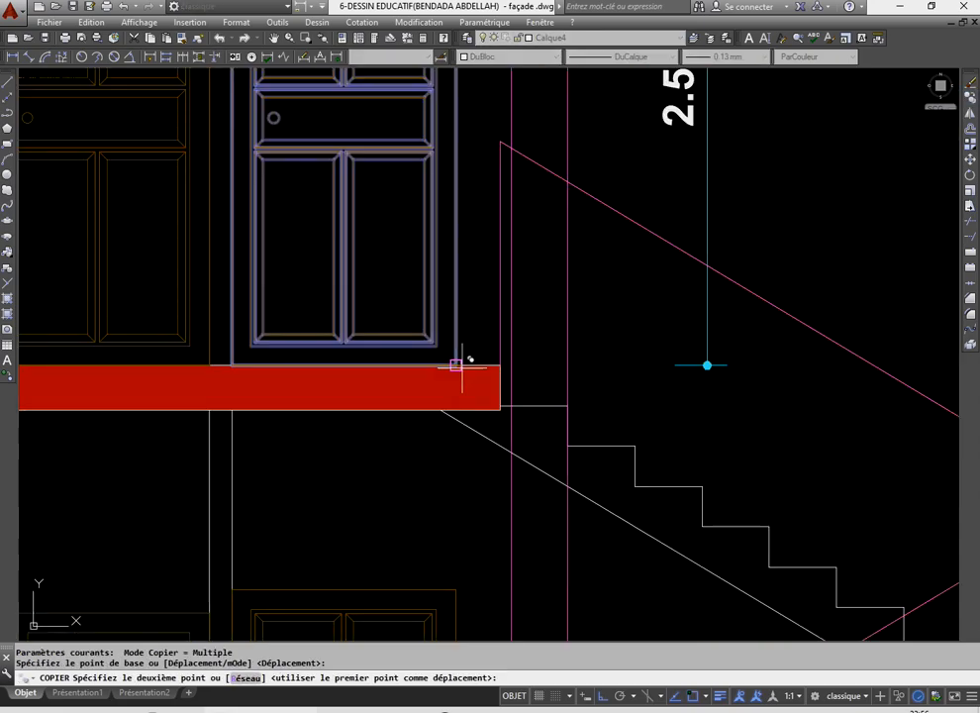
scroll(707, 364, down, 6)
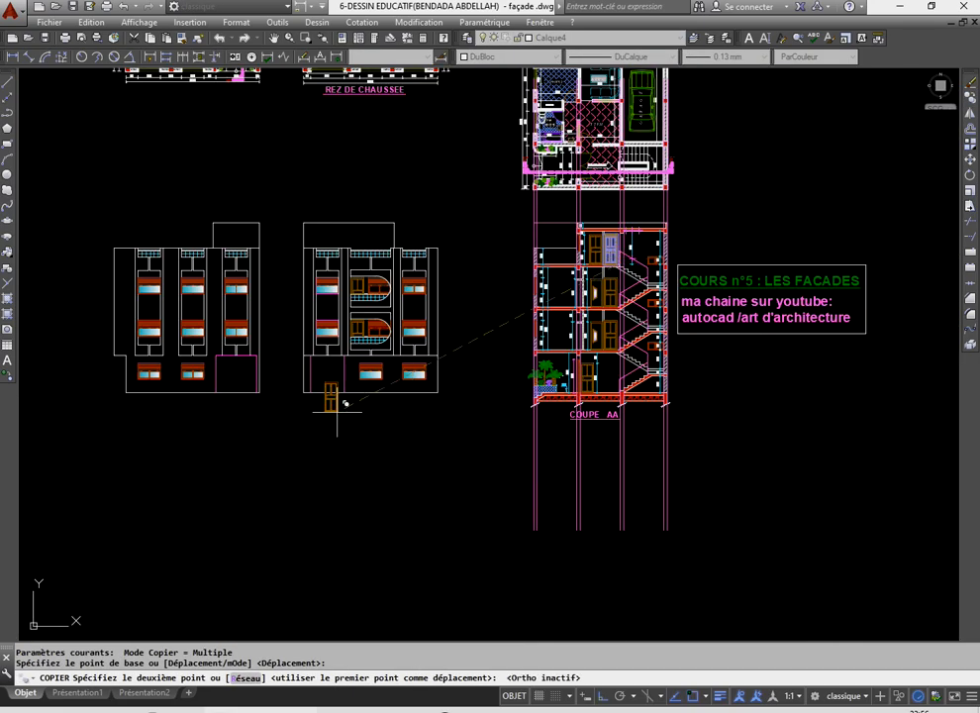
scroll(292, 389, up, 5)
scroll(446, 401, down, 2)
scroll(492, 405, up, 3)
scroll(384, 347, up, 3)
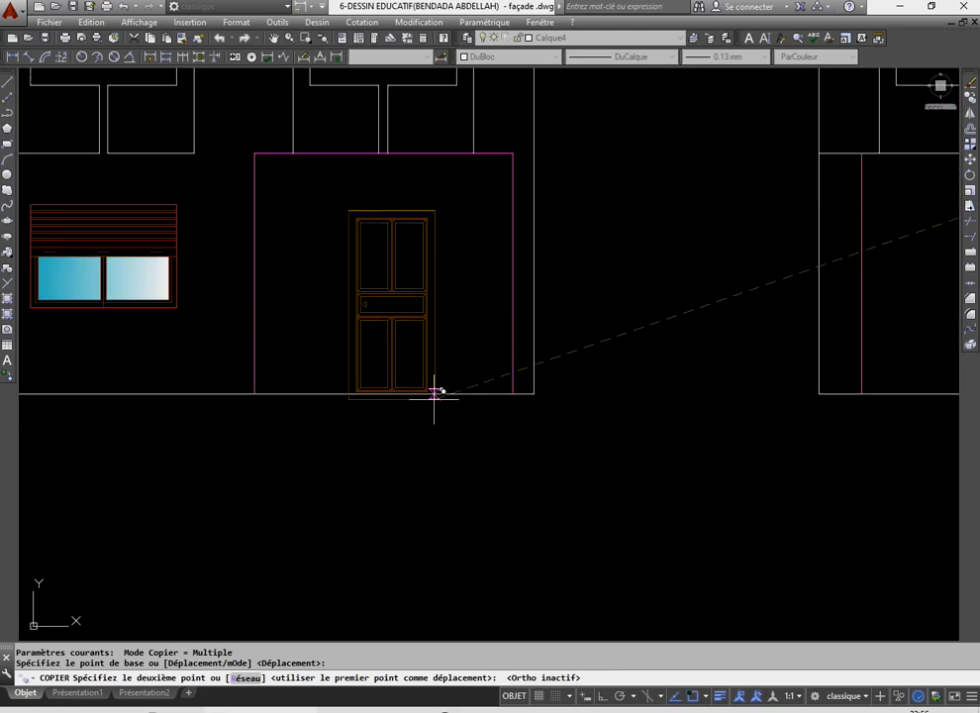
click(453, 394)
right_click(423, 313)
scroll(461, 350, down, 5)
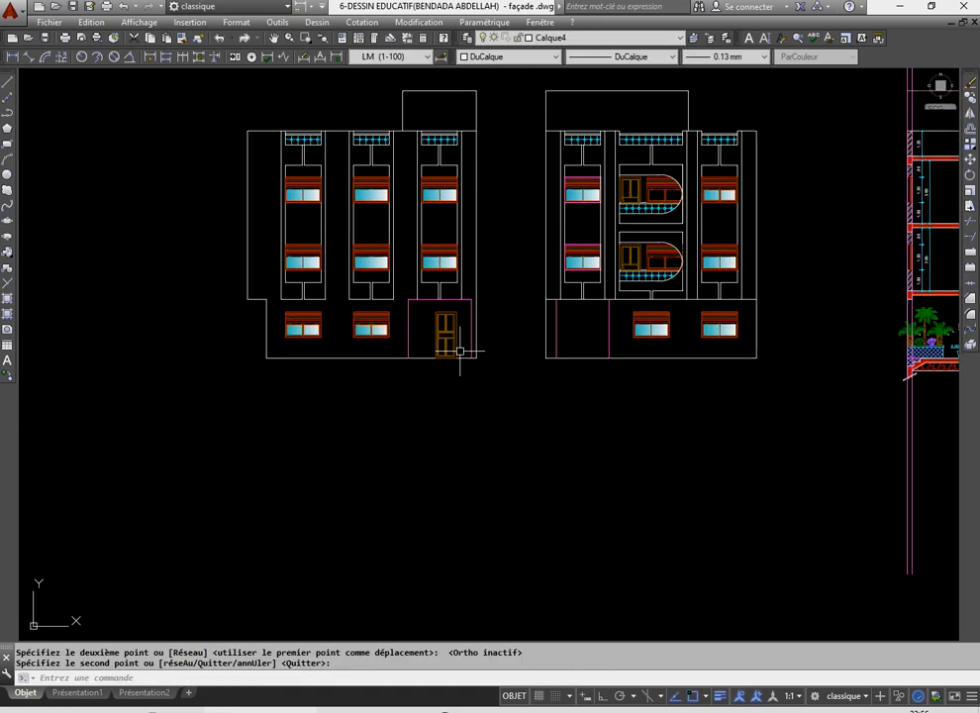
- Draw a vertical construction line with Ortho on from the right edge of the ground-floor plan's entrance doorway down past the left façade
scroll(460, 350, down, 2)
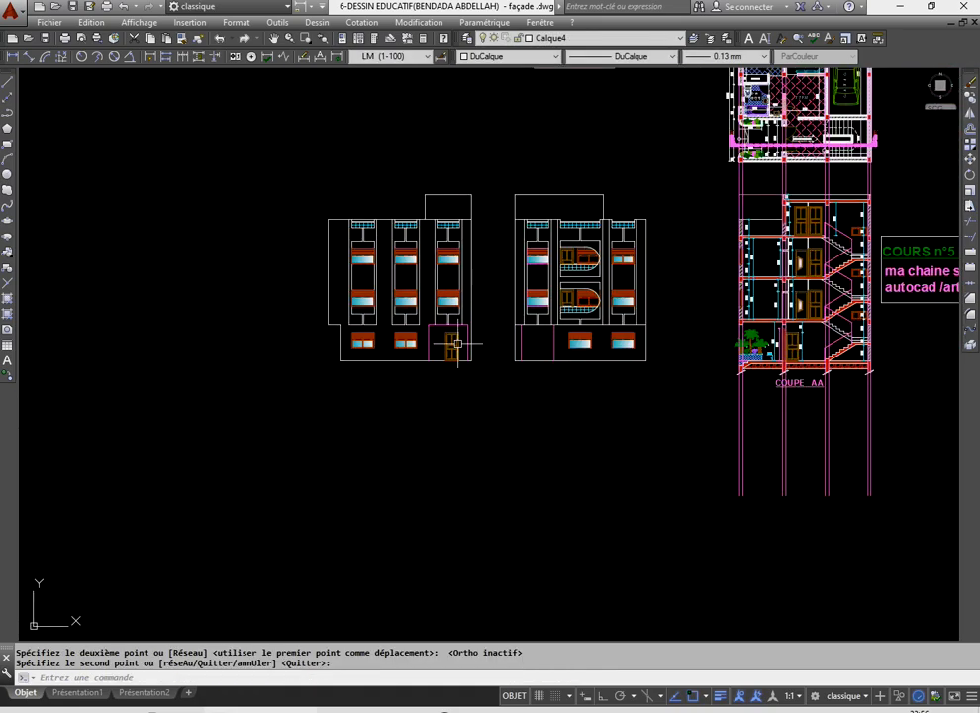
click(6, 85)
scroll(619, 315, down, 4)
scroll(569, 139, up, 8)
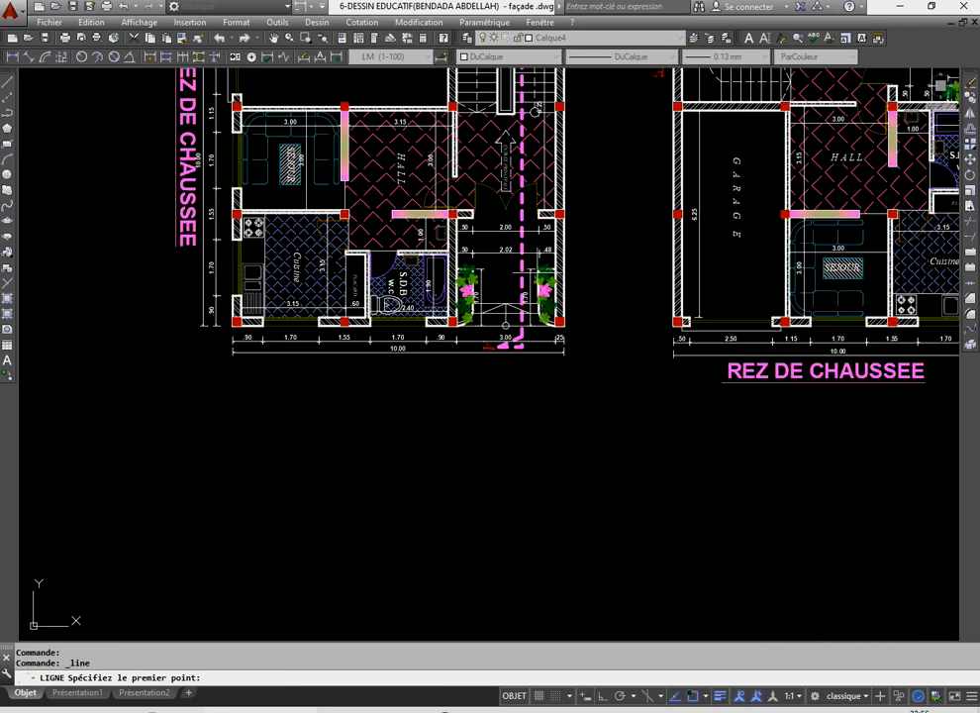
scroll(541, 234, up, 6)
click(585, 180)
scroll(540, 297, down, 6)
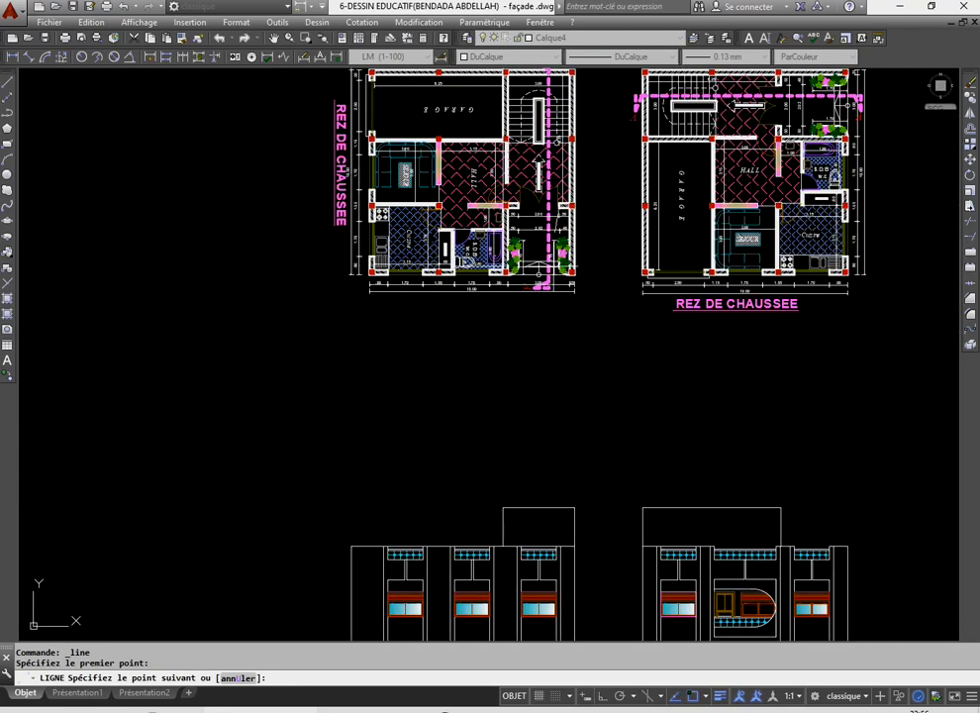
key(F8)
scroll(515, 446, down, 2)
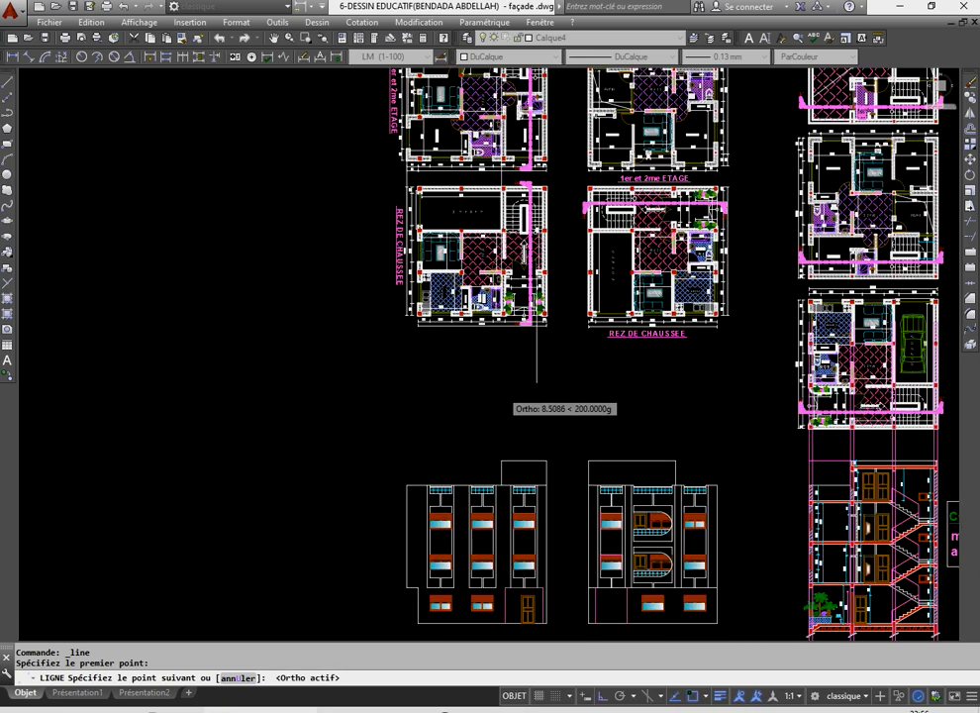
scroll(499, 388, down, 3)
scroll(523, 594, up, 5)
click(508, 381)
right_click(508, 381)
click(521, 394)
- Move the entrance door by its lower right corner to where the construction line meets the ground line
scroll(489, 261, up, 6)
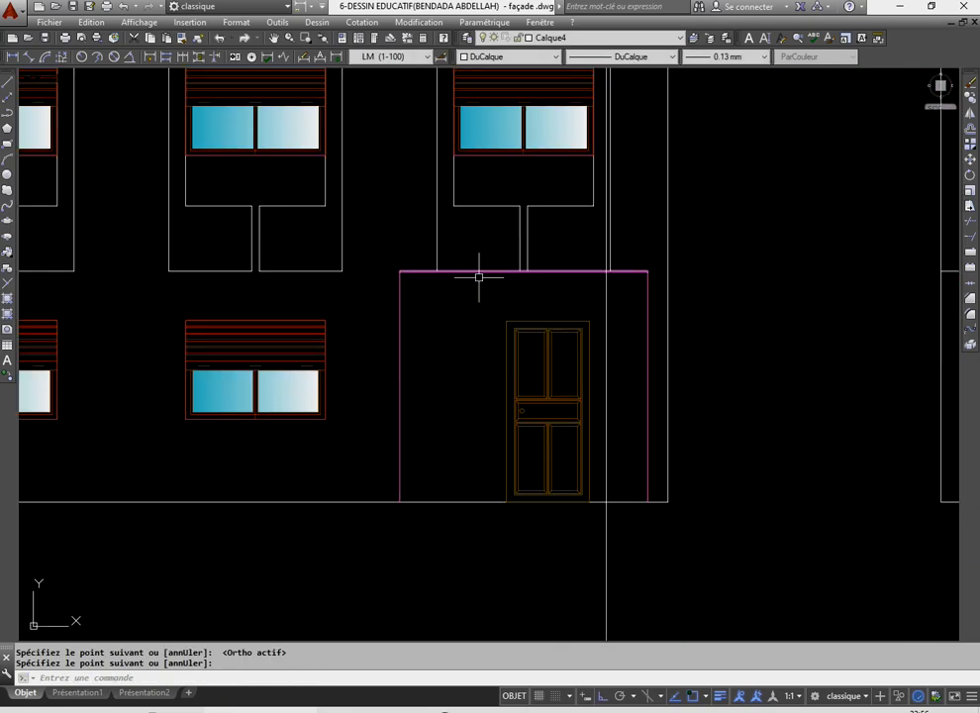
click(473, 307)
click(619, 518)
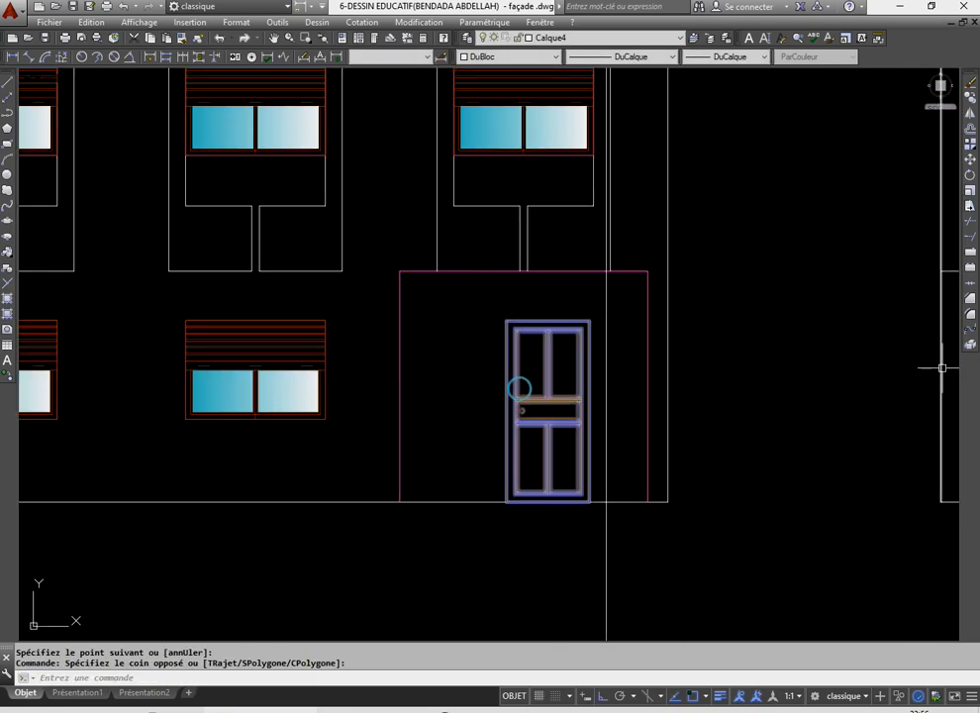
click(969, 158)
scroll(559, 535, up, 2)
click(620, 475)
click(649, 470)
- Delete the vertical construction line beside the entrance door
scroll(557, 419, down, 4)
scroll(591, 451, up, 3)
click(617, 475)
click(535, 458)
key(Delete)
- Mirror the entrance door about its left edge, keeping the original, to form a double door
click(550, 337)
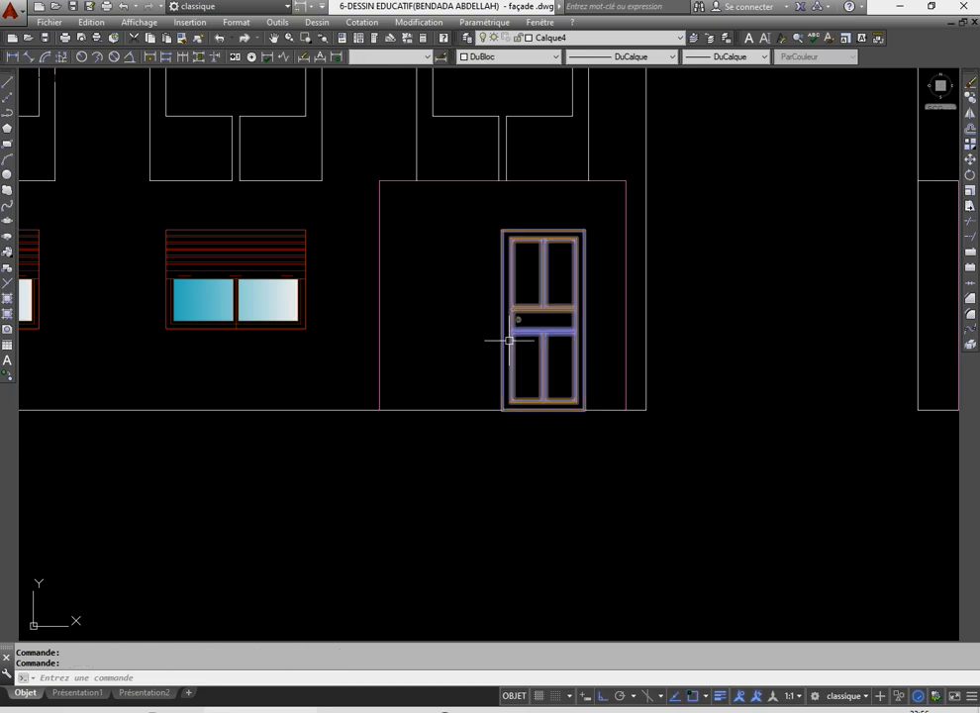
click(971, 114)
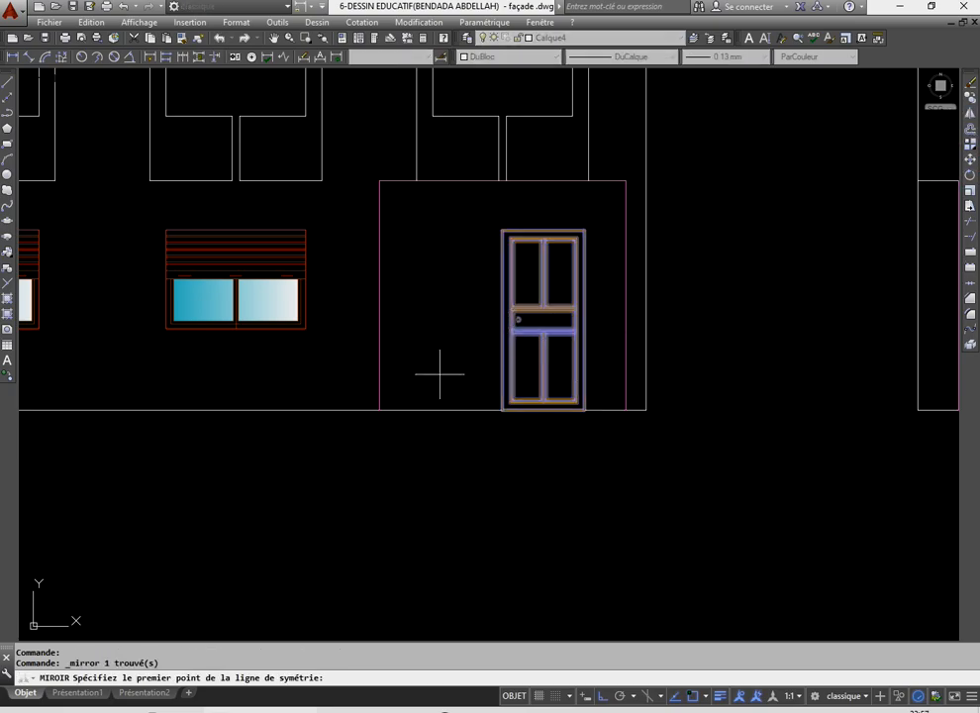
click(502, 230)
click(502, 410)
key(Return)
scroll(468, 401, down, 3)
scroll(478, 349, up, 4)
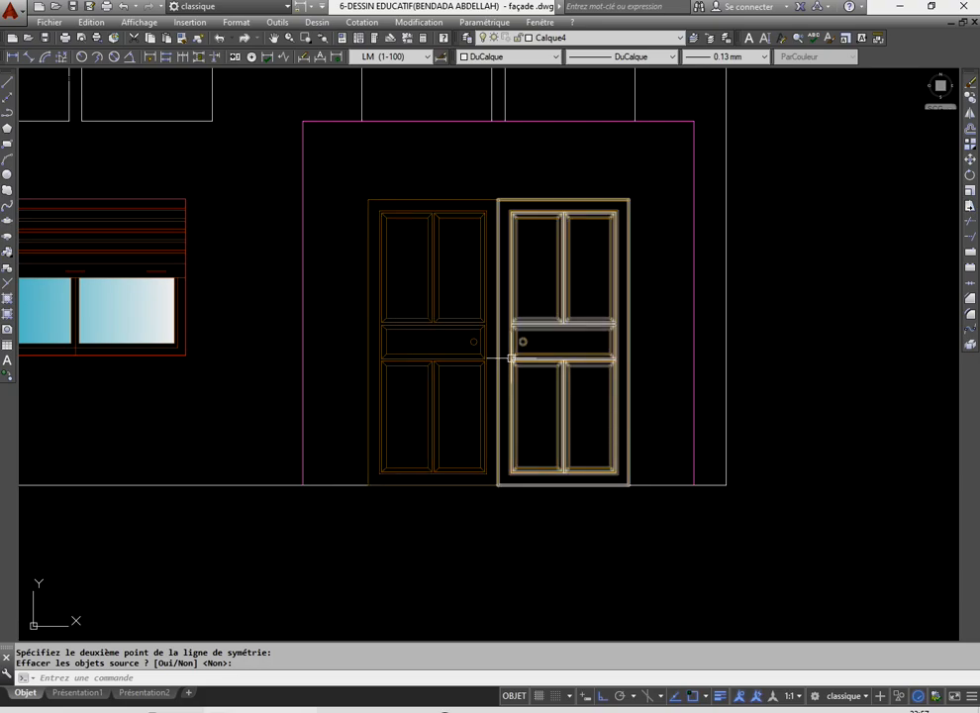
- Explode both leaves of the double entrance door into individual lines
click(545, 343)
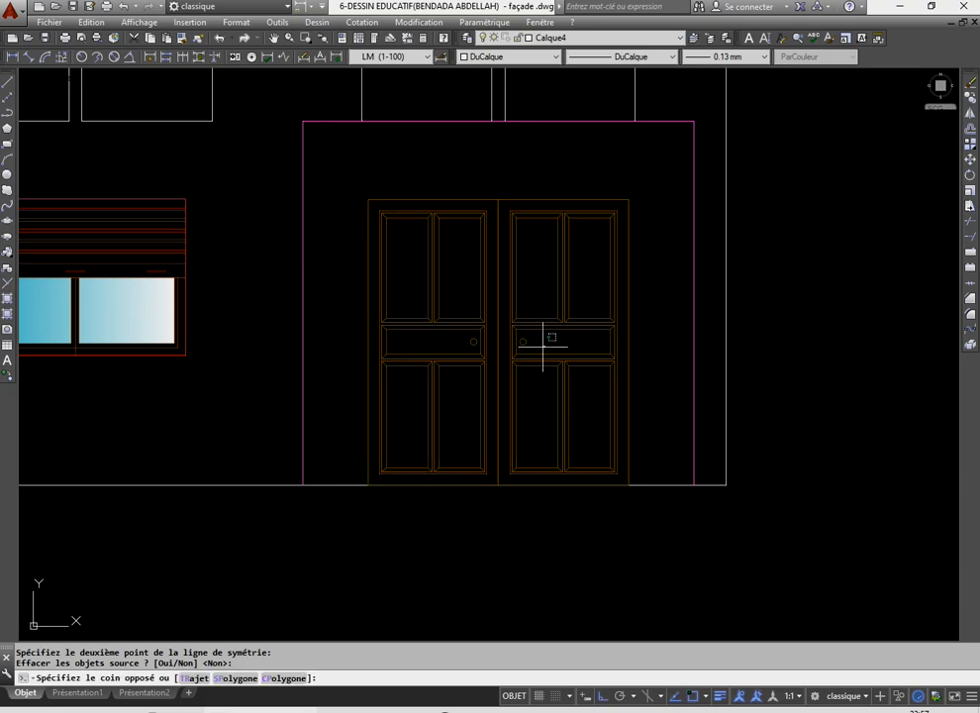
click(408, 339)
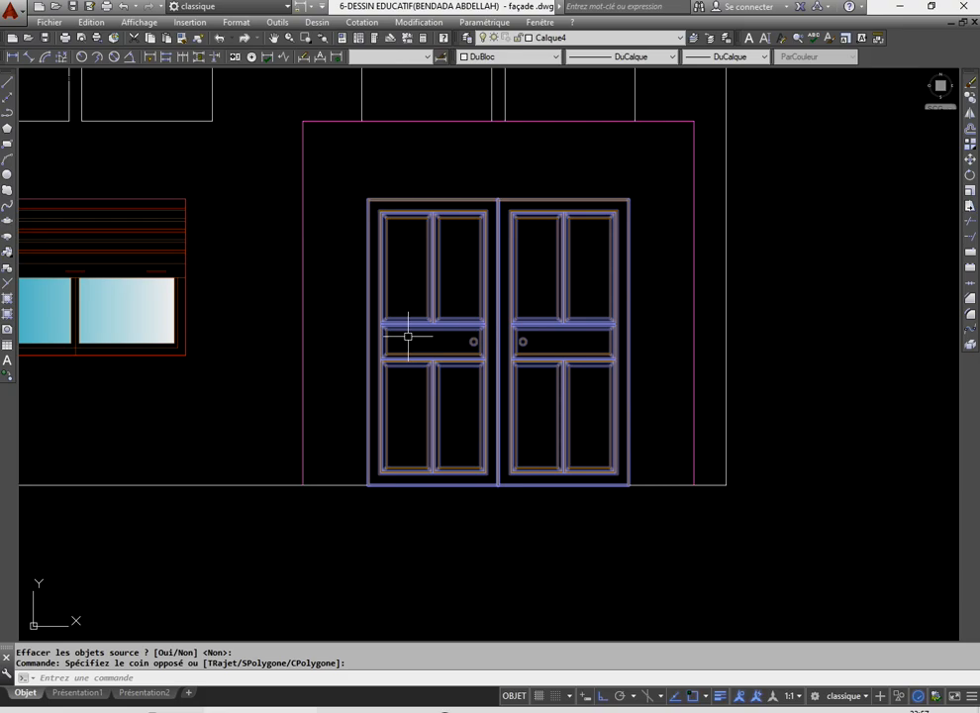
click(596, 413)
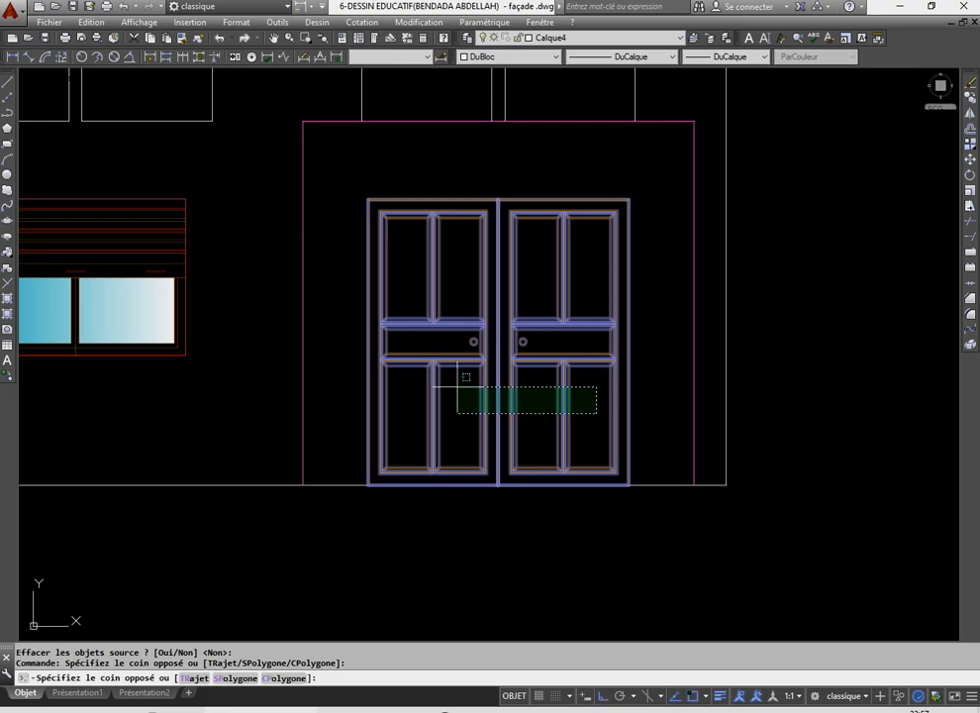
click(462, 416)
click(972, 346)
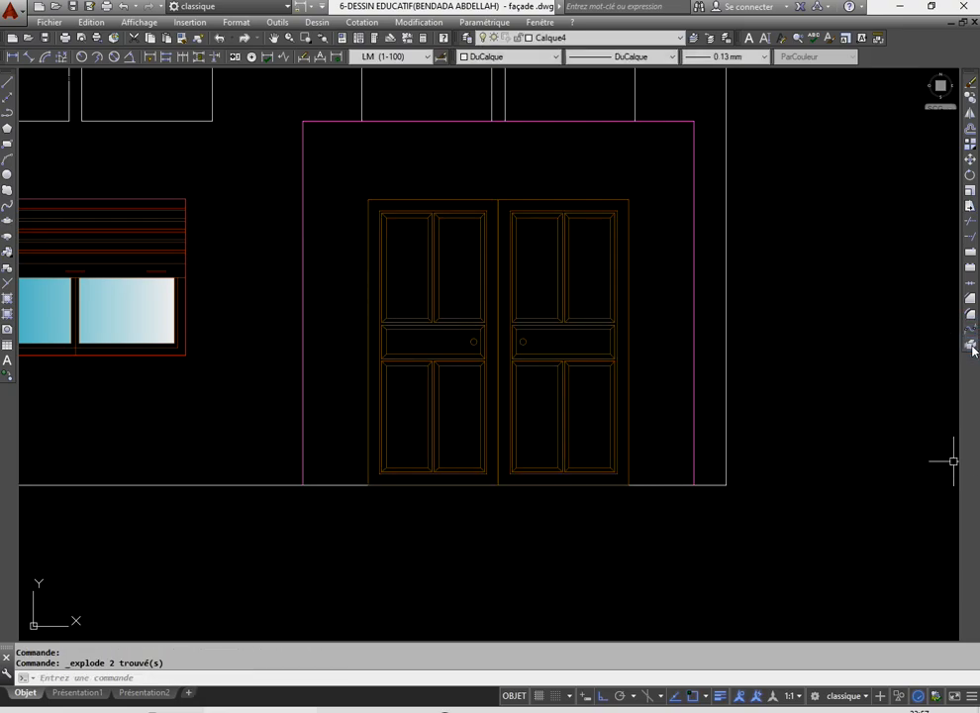
- Stretch the double door's top edge and the tops of its upper panels upward by 0.15
click(650, 254)
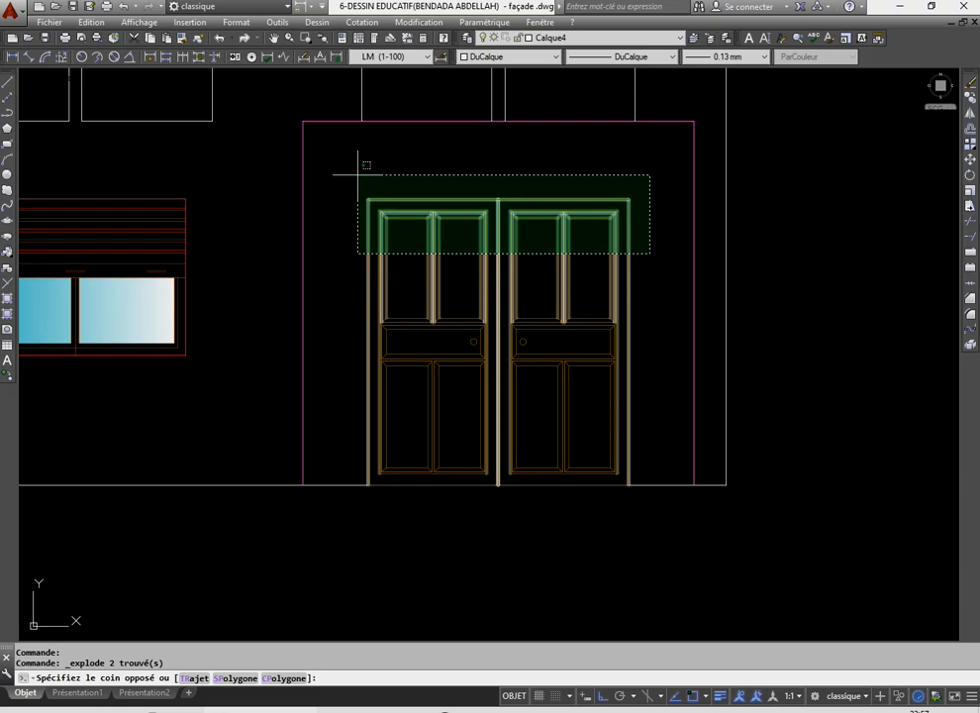
click(359, 174)
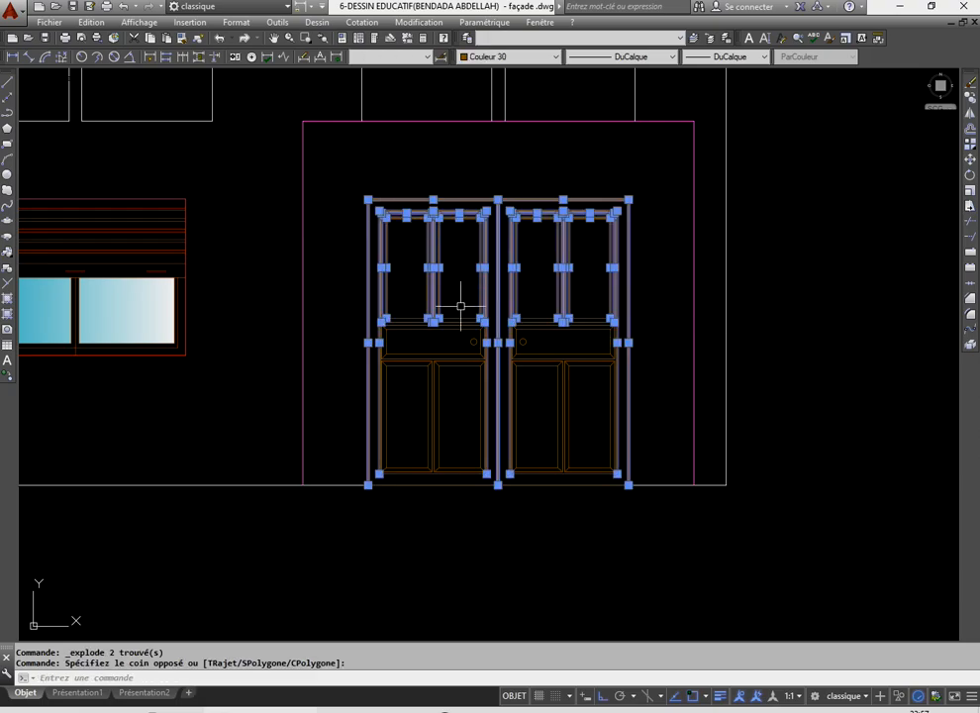
click(970, 208)
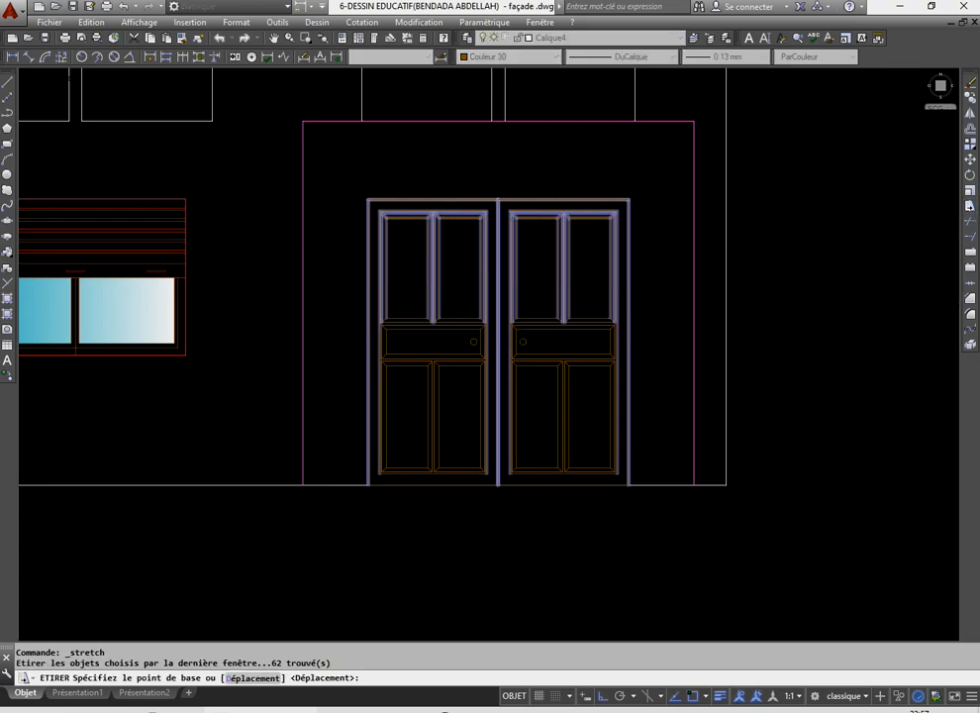
scroll(650, 201, up, 4)
click(593, 217)
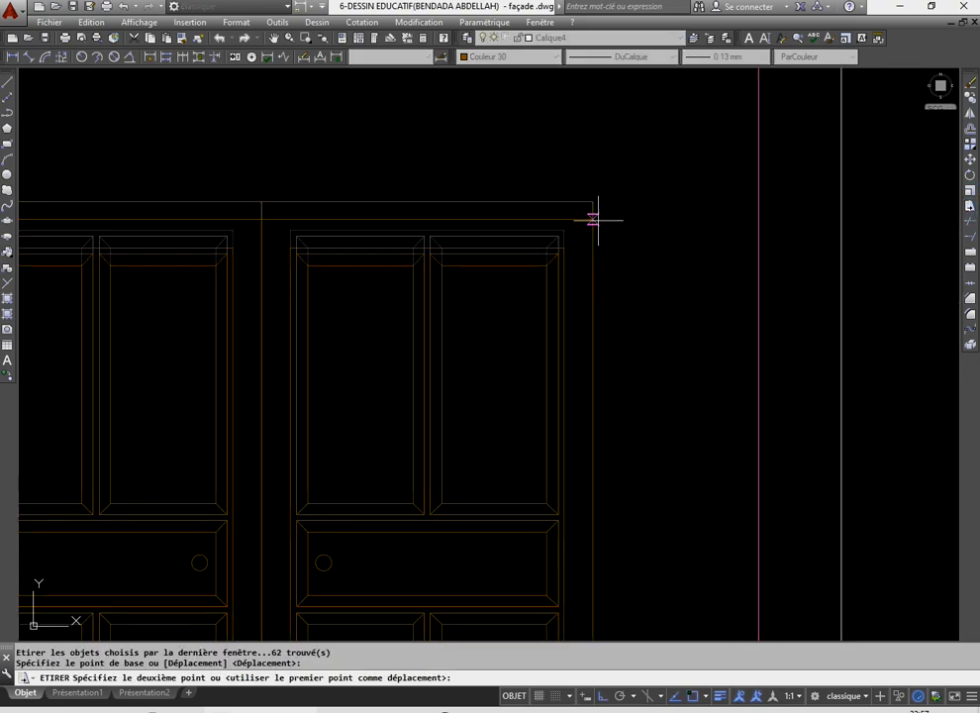
scroll(591, 210, down, 4)
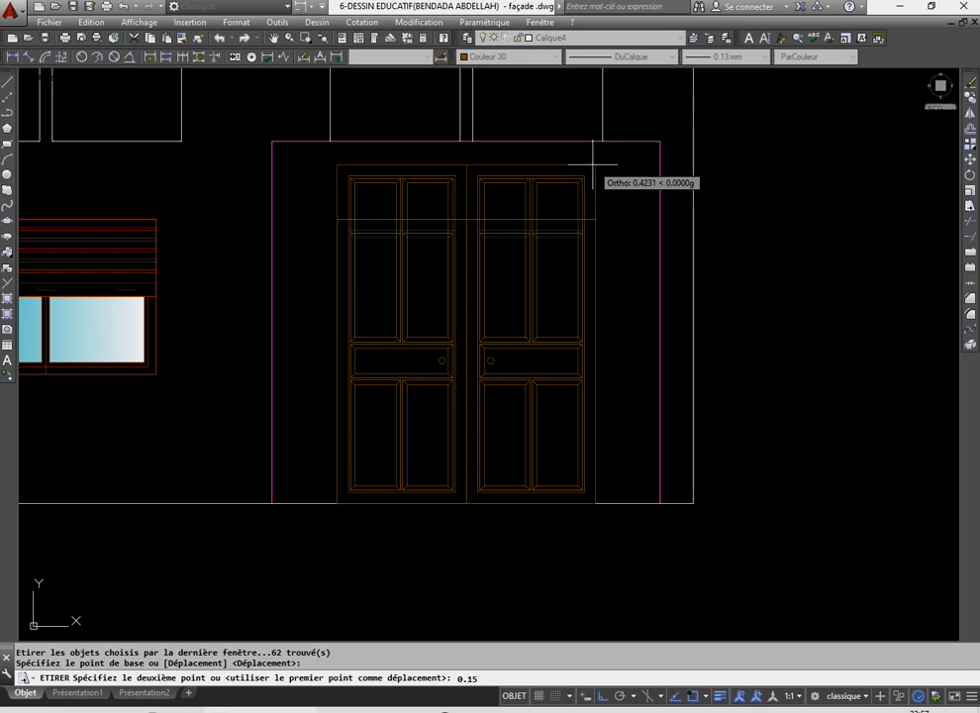
text(0.15)
key(Return)
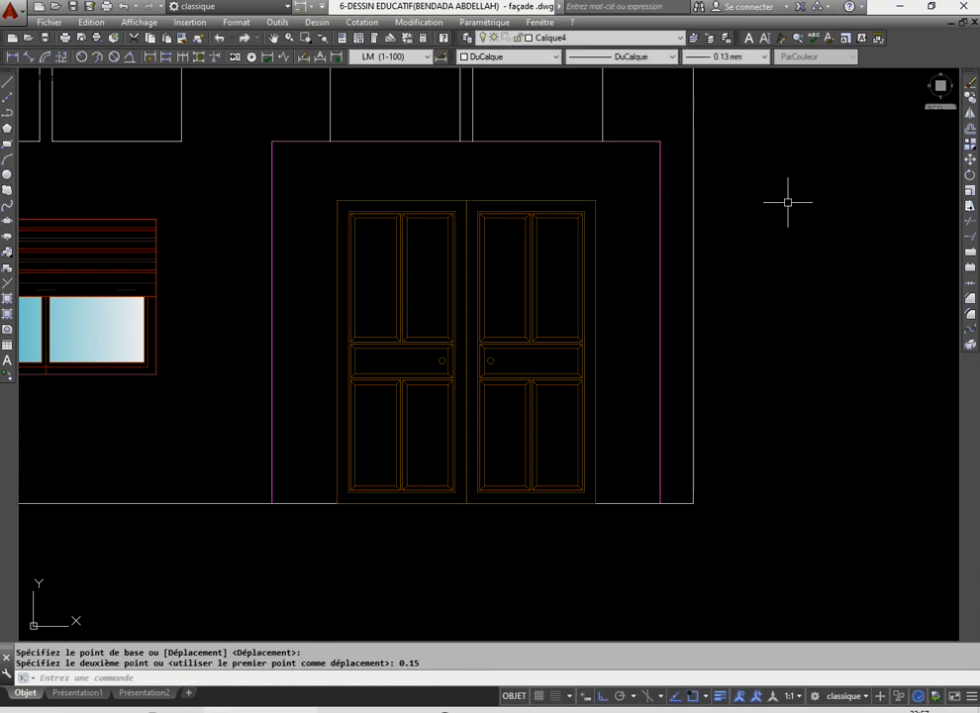
- Stretch the double door upward by 0.15 from its lower panels, carrying the upper panels, middle rails and knobs along
click(611, 428)
click(314, 182)
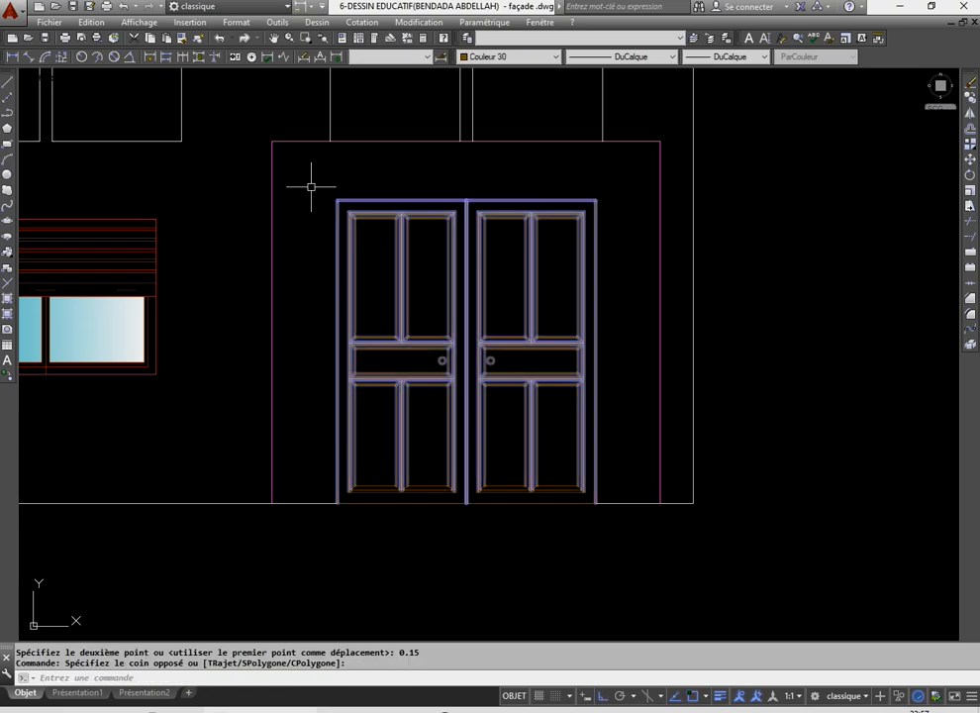
click(970, 206)
click(840, 377)
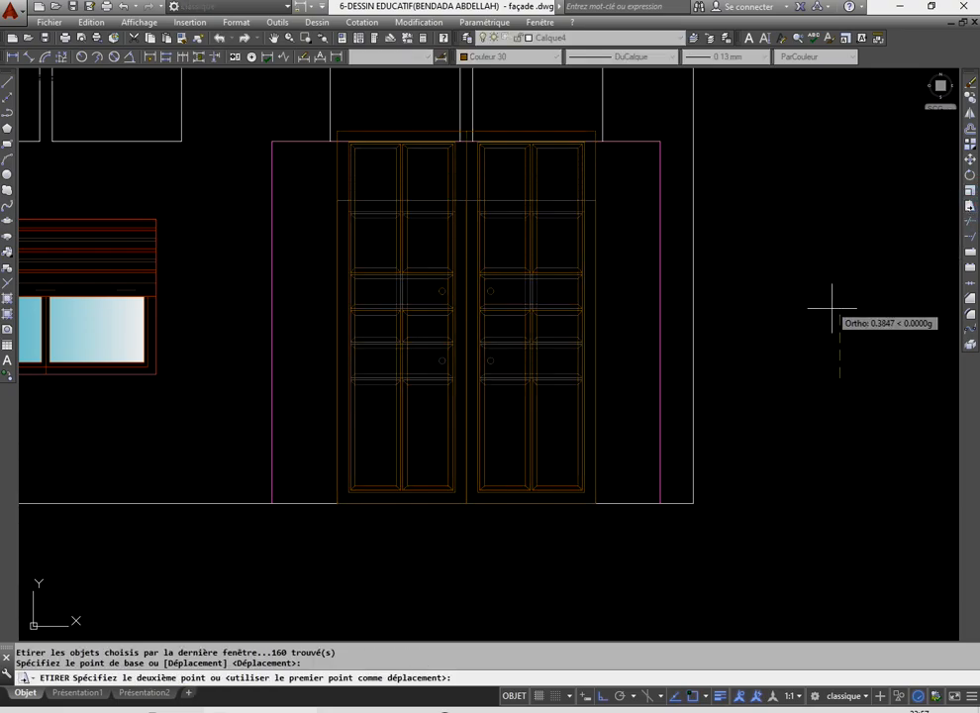
text(0.1)
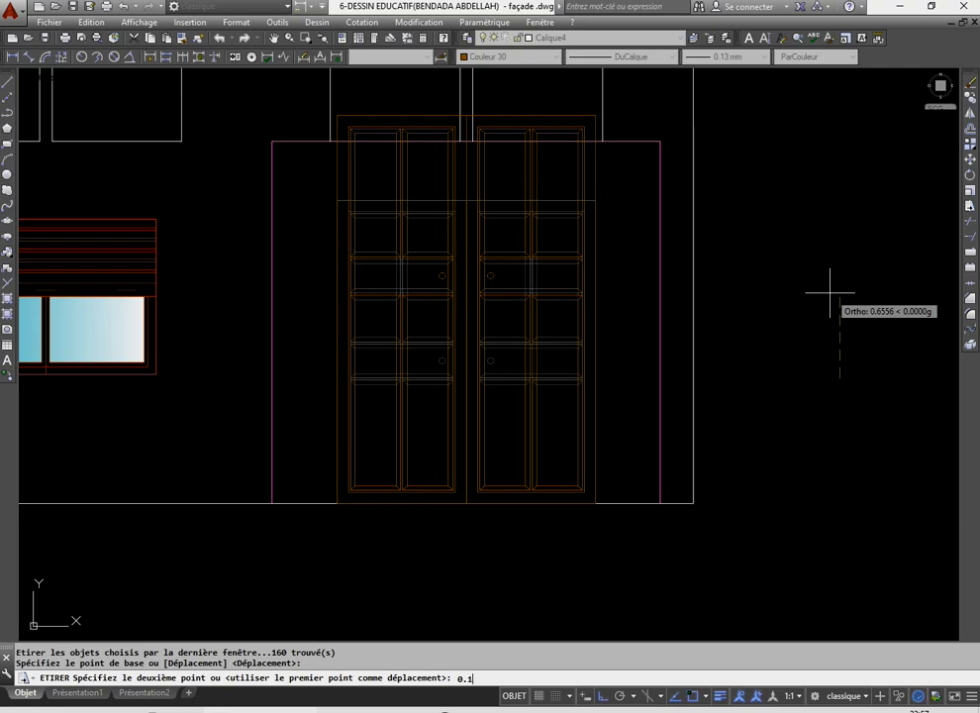
text(5)
key(Return)
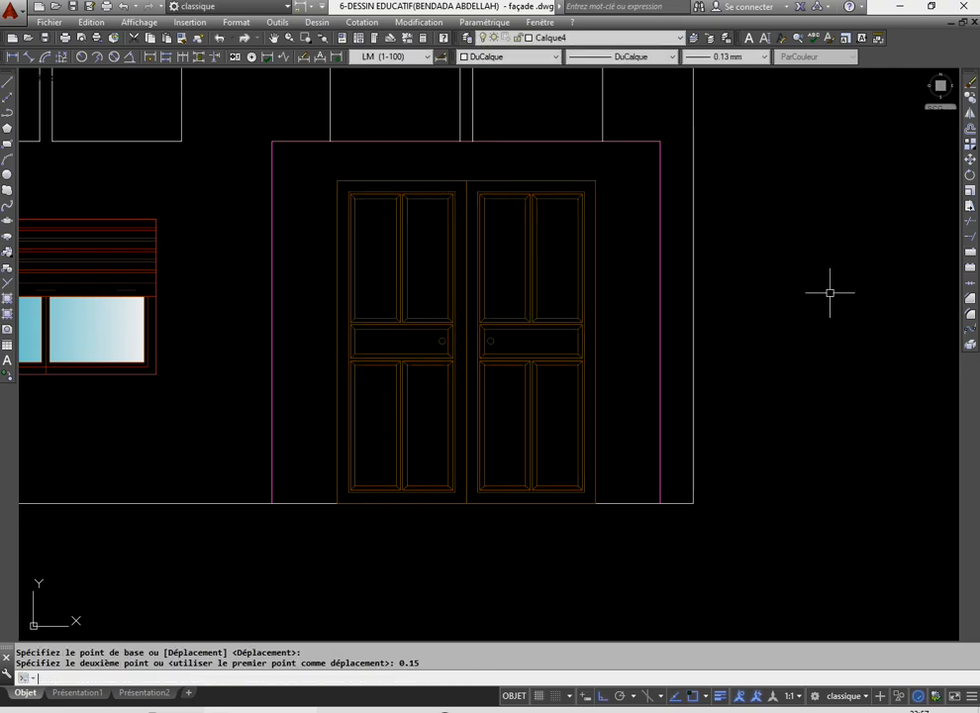
- Check the double door's height with a linear dimension along its left edge, and delete that dimension
click(12, 57)
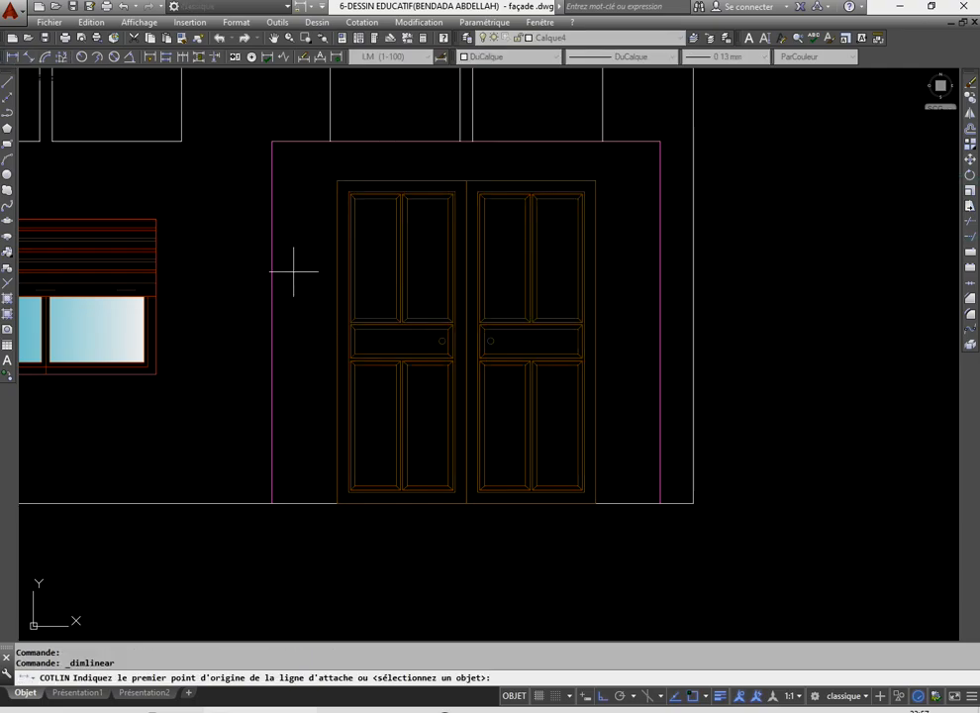
click(336, 180)
click(337, 504)
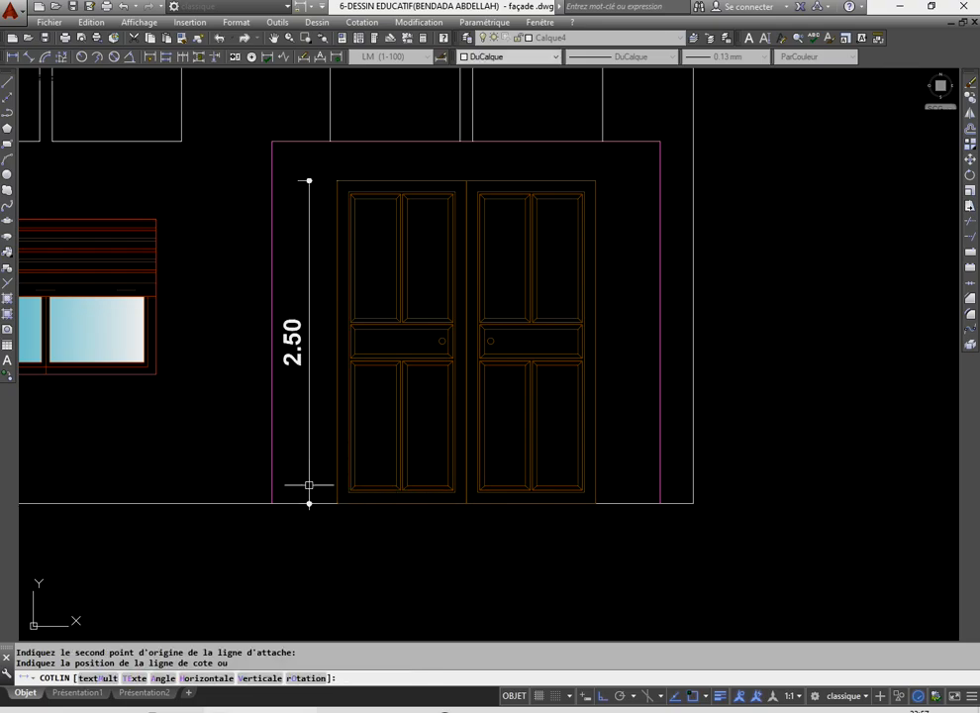
click(309, 486)
click(322, 374)
click(289, 297)
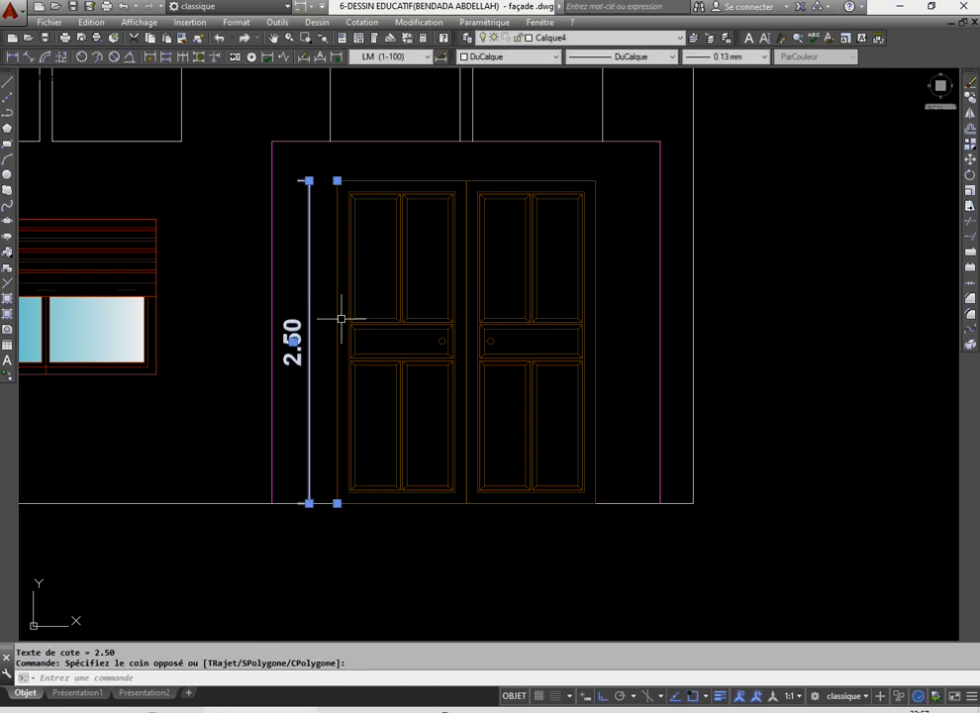
key(Delete)
- Examine the double door on the façade, the entrance in the ground-floor plan and the railings and windows of the upper floors
scroll(480, 378, down, 5)
scroll(480, 377, up, 3)
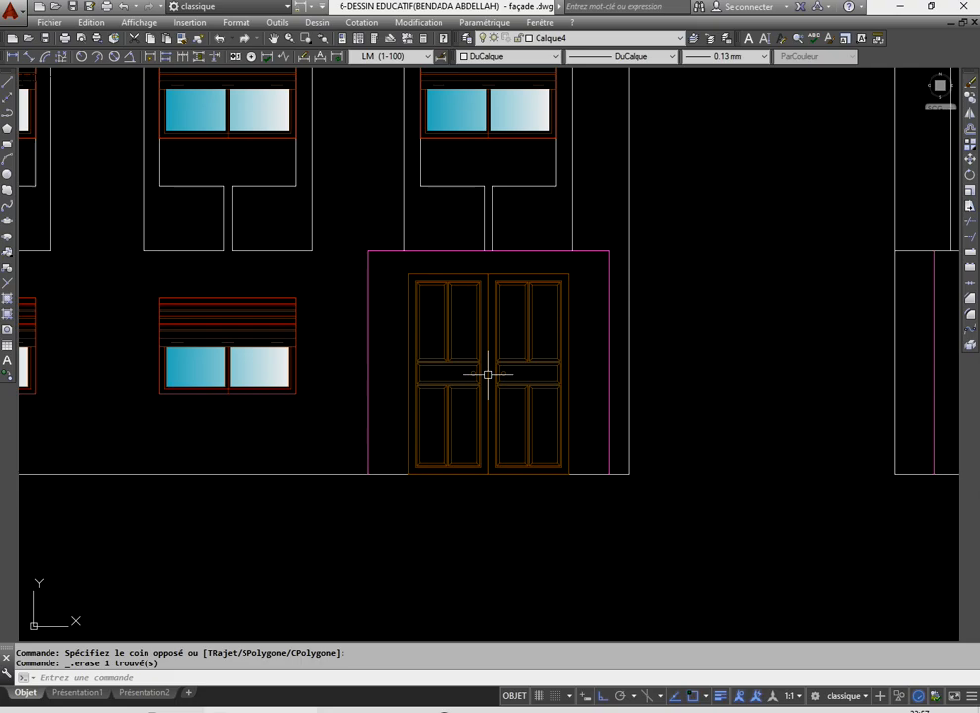
scroll(463, 396, down, 4)
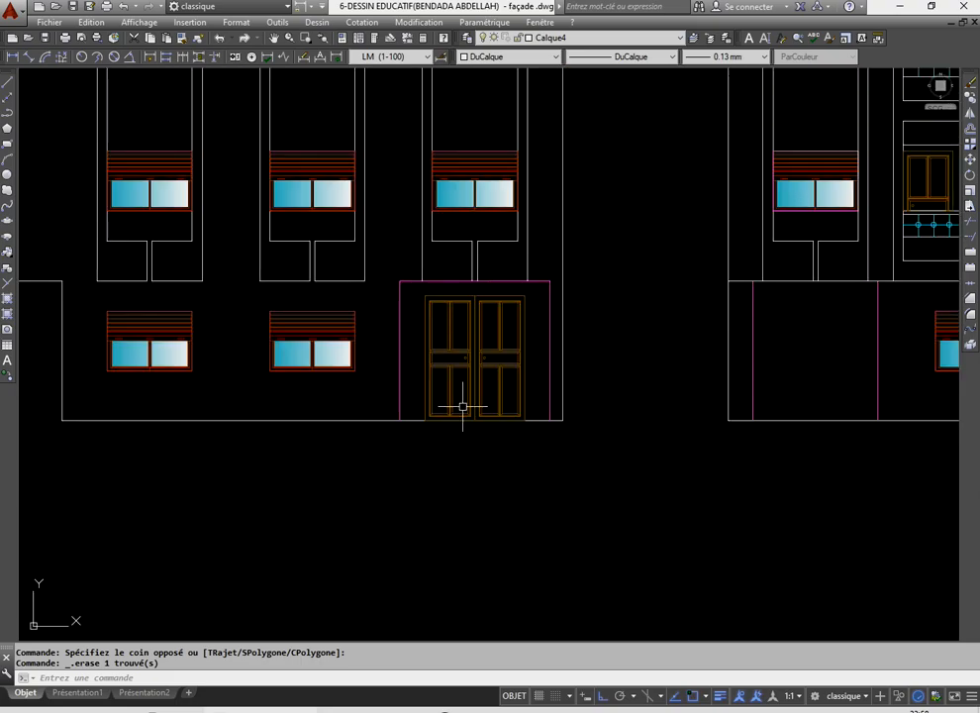
scroll(463, 406, up, 4)
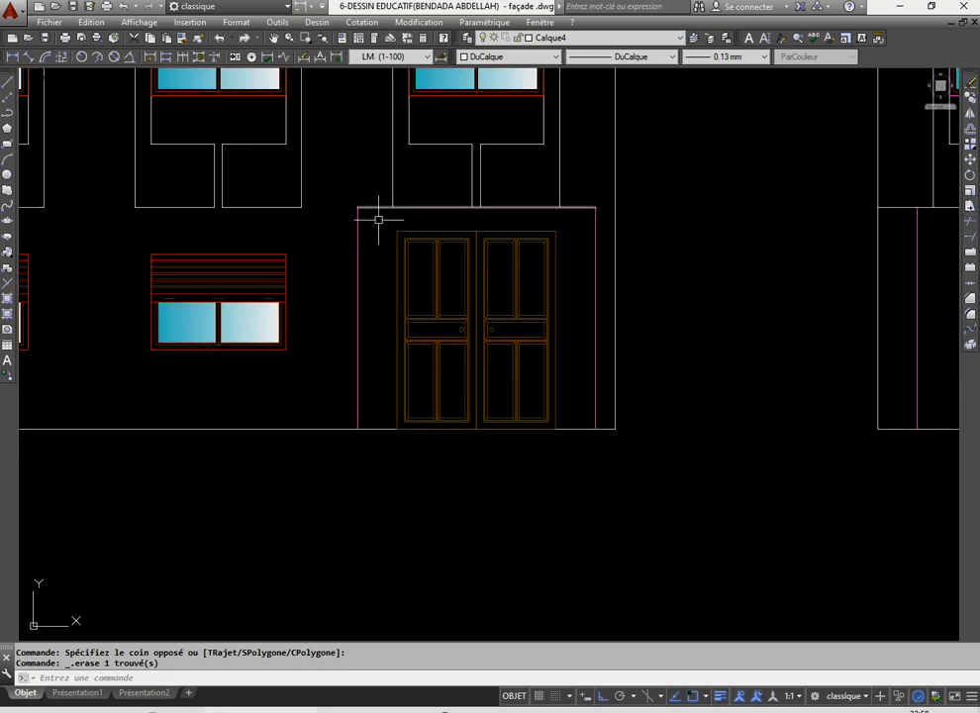
scroll(421, 305, down, 4)
scroll(421, 304, up, 4)
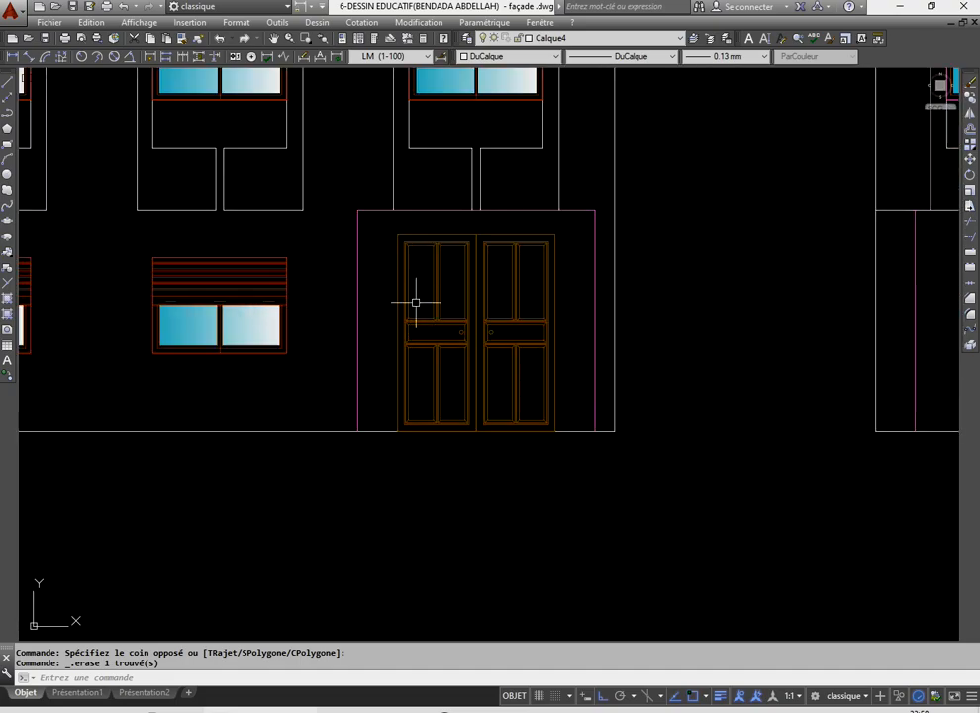
scroll(428, 327, up, 2)
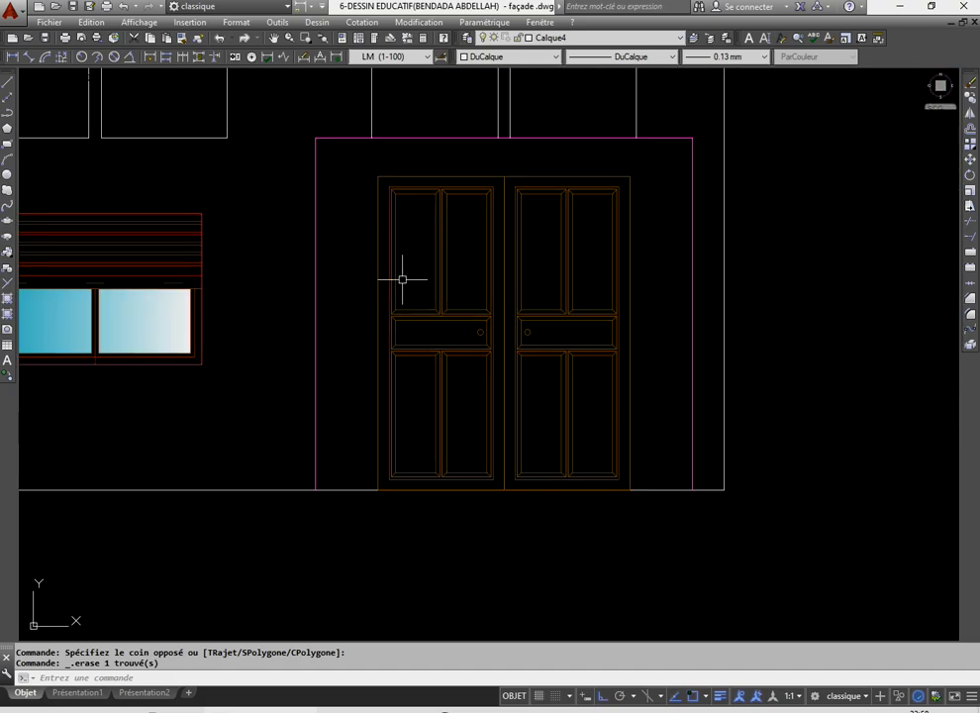
scroll(425, 287, down, 10)
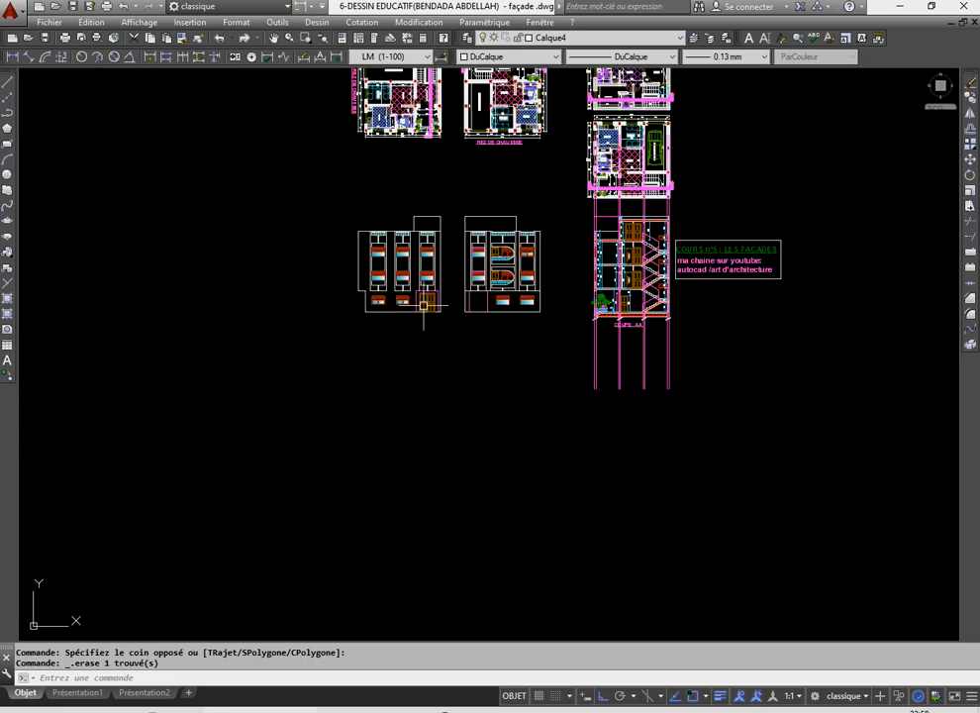
scroll(420, 215, up, 4)
scroll(432, 140, up, 4)
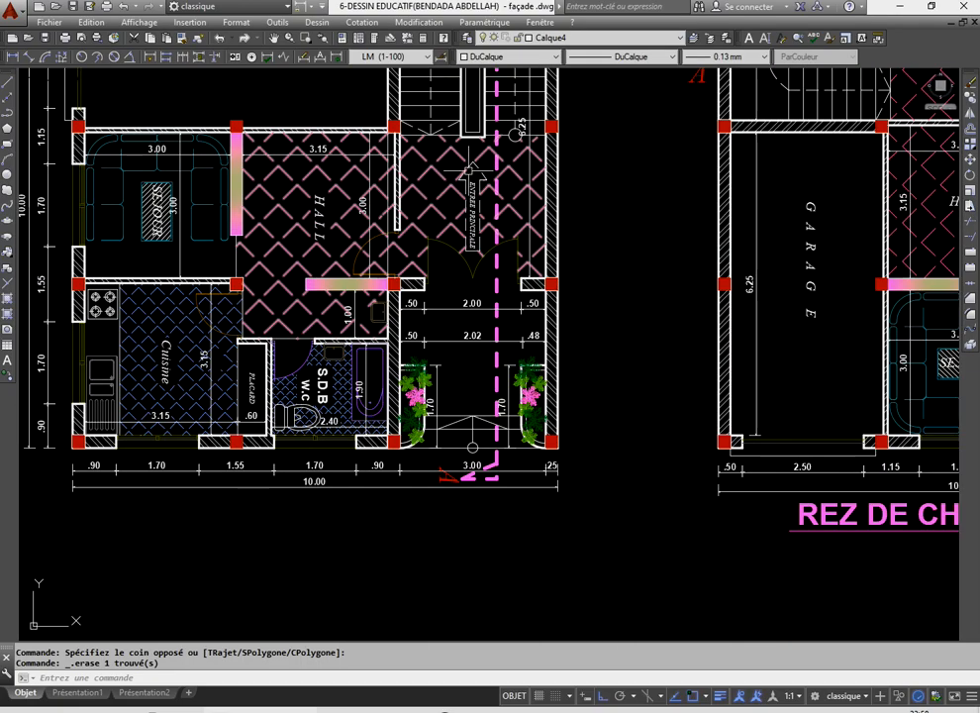
scroll(568, 158, down, 6)
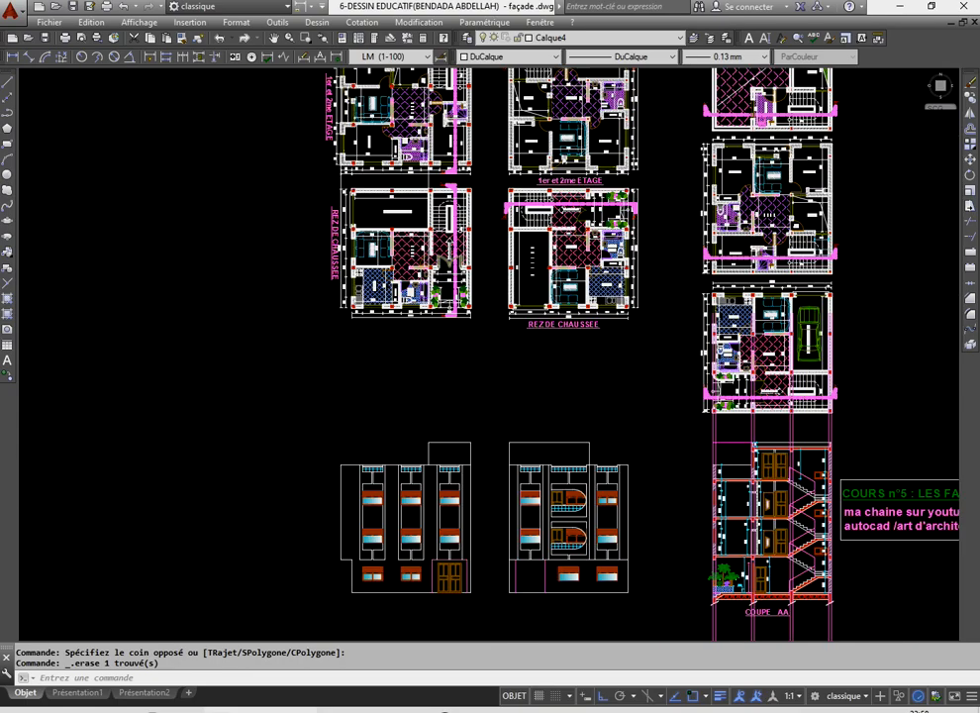
scroll(449, 386, up, 8)
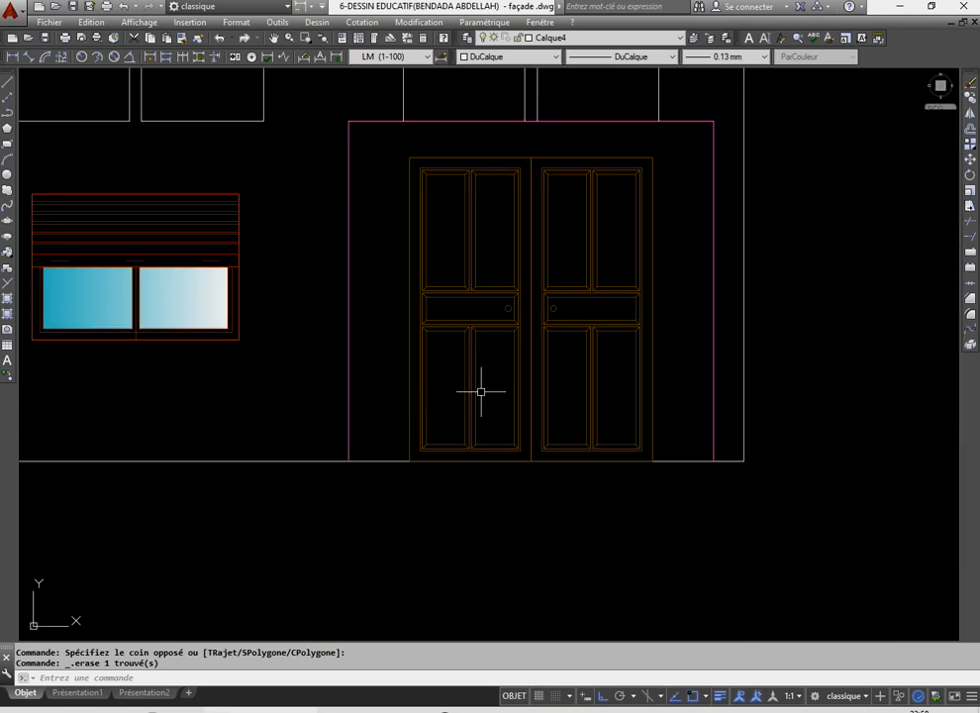
scroll(479, 386, down, 4)
scroll(475, 354, up, 4)
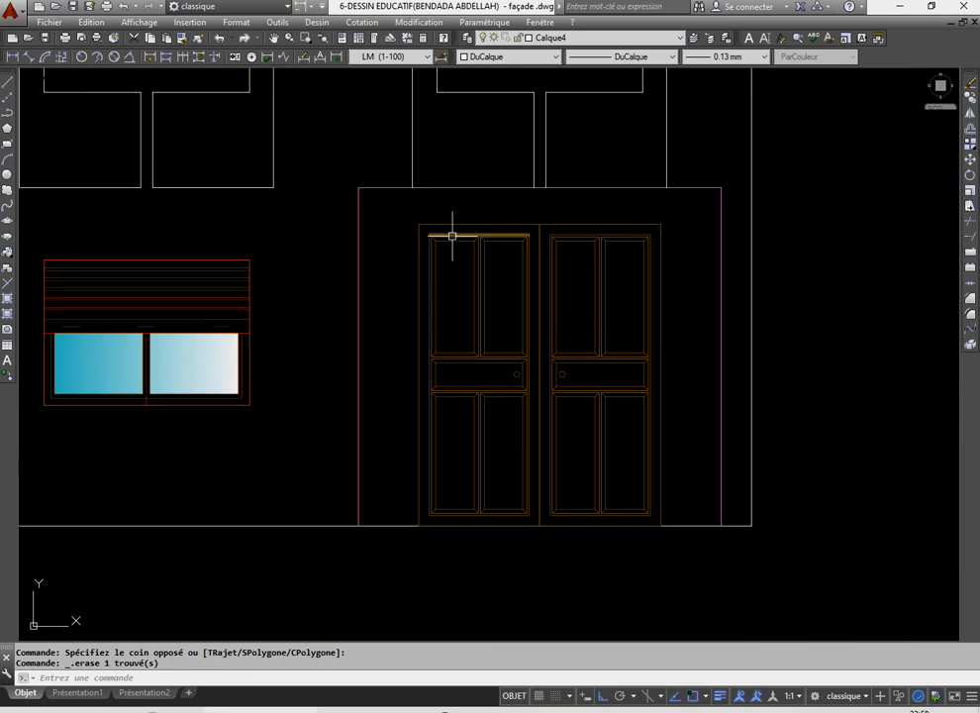
scroll(458, 332, down, 3)
scroll(458, 335, up, 3)
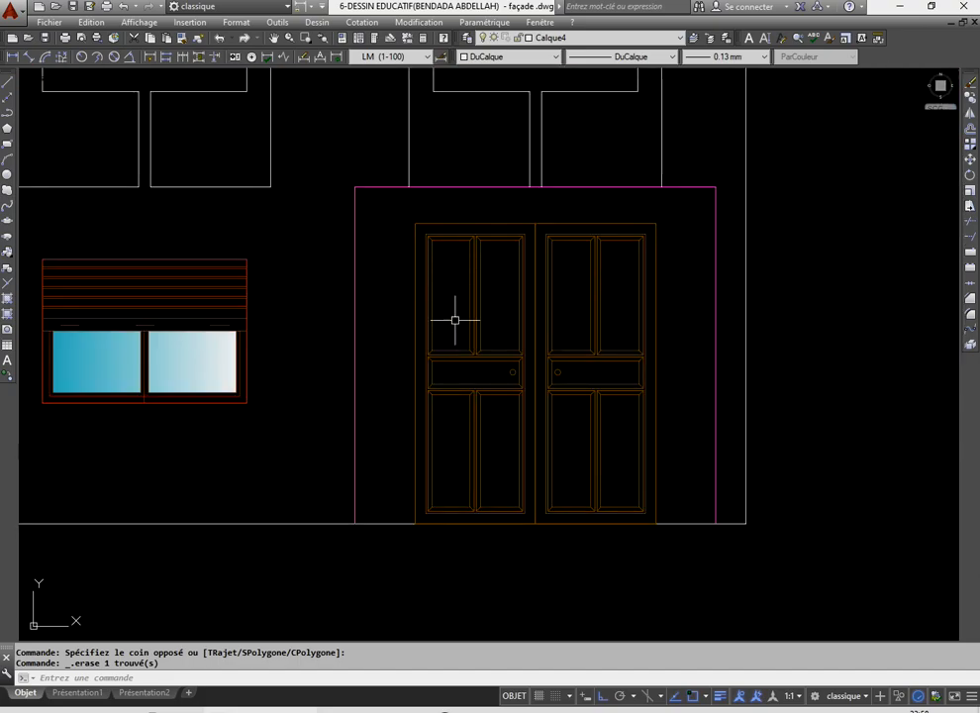
scroll(449, 337, down, 6)
scroll(594, 188, up, 6)
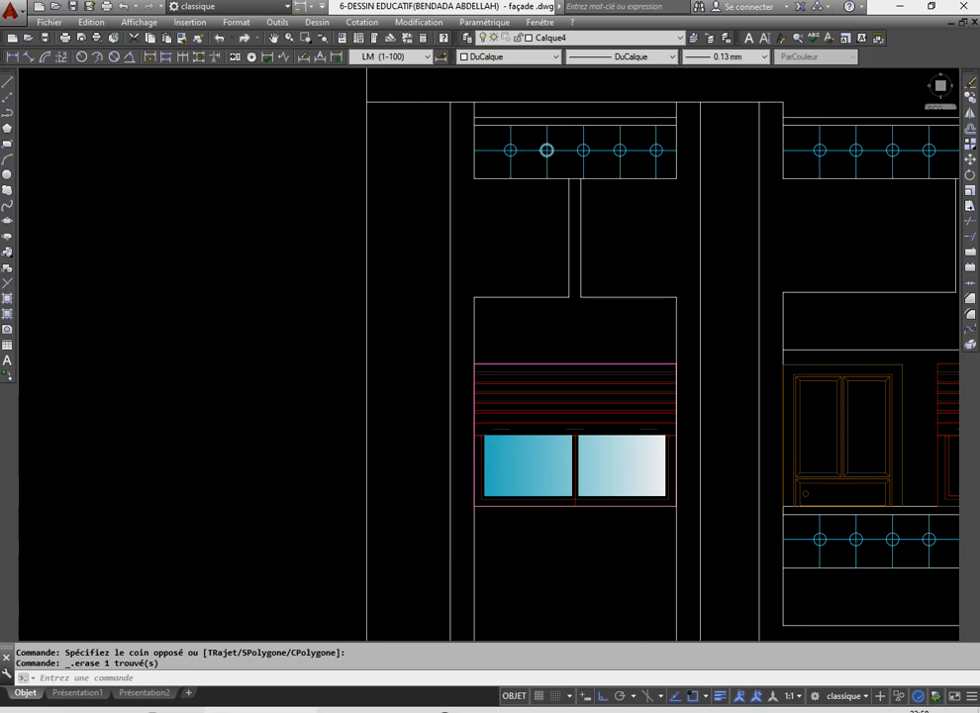
scroll(554, 164, down, 3)
scroll(521, 176, up, 3)
scroll(521, 177, up, 2)
scroll(523, 199, down, 10)
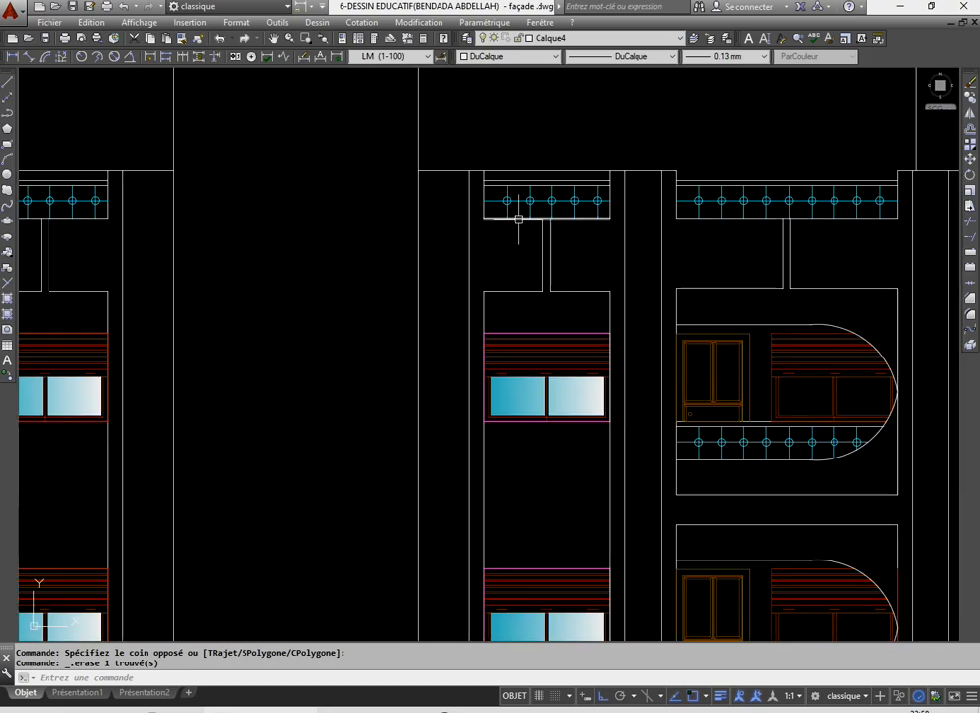
scroll(476, 315, up, 10)
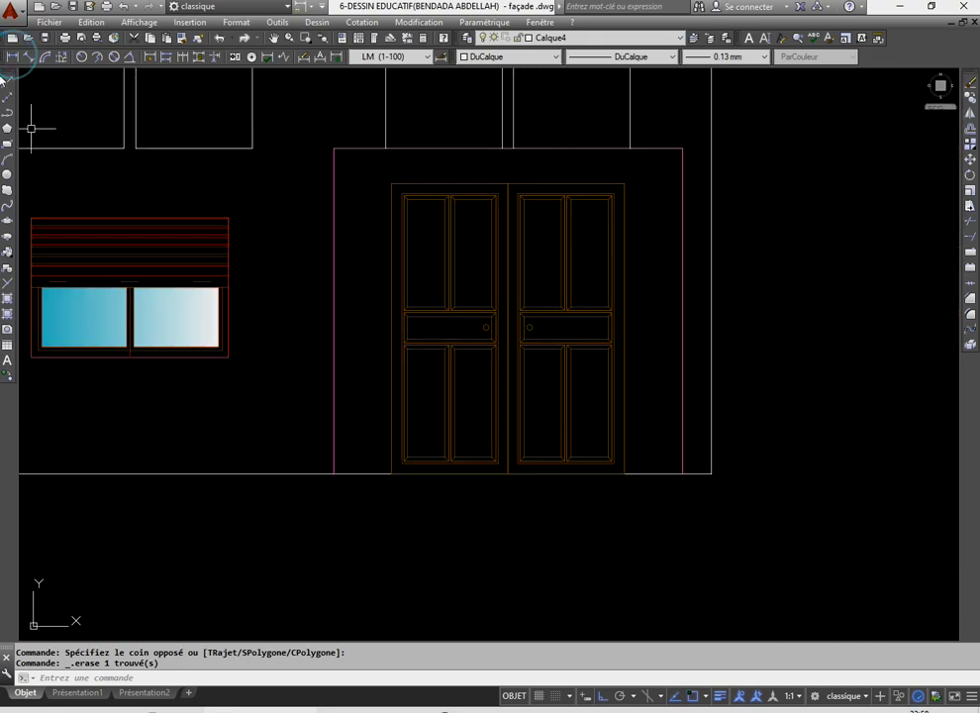
- Draw a horizontal line across the upper part of the left door leaf's upper left panel, between its inner edges
click(7, 85)
scroll(384, 220, up, 4)
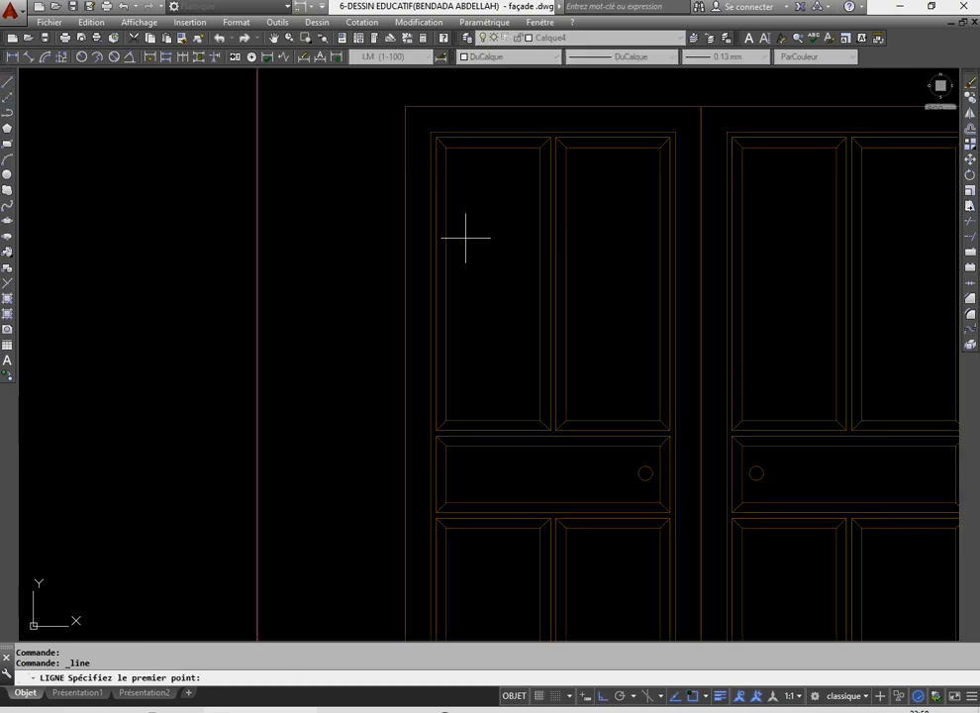
click(448, 225)
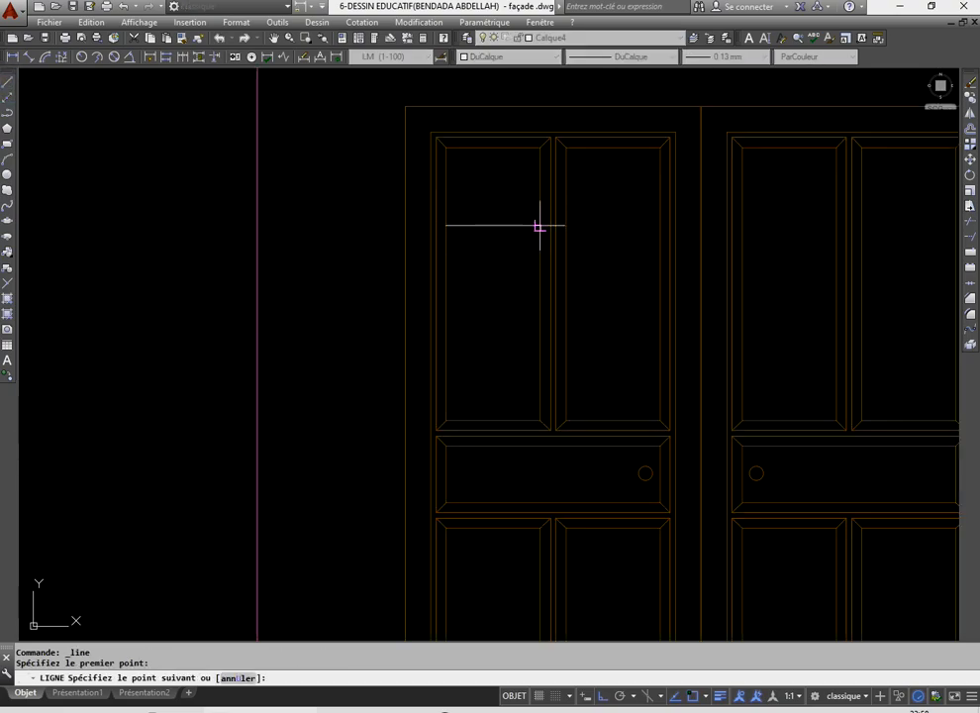
click(508, 224)
right_click(420, 208)
click(423, 213)
- Copy the horizontal line in the left leaf's upper left panel down to the middle of the panel's inner edge
click(510, 256)
click(483, 208)
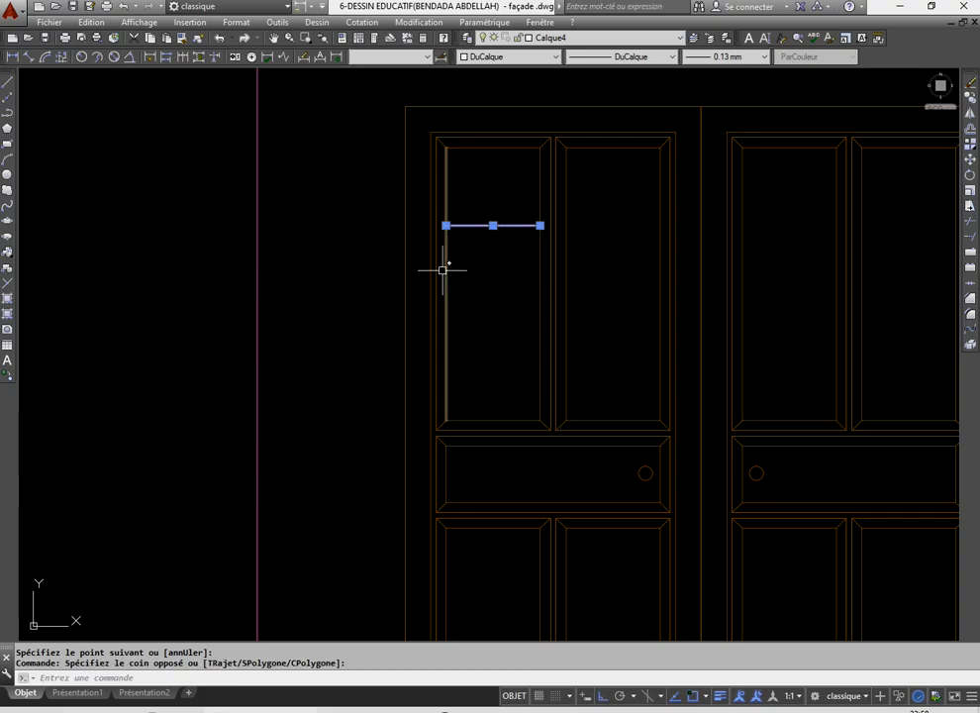
click(968, 98)
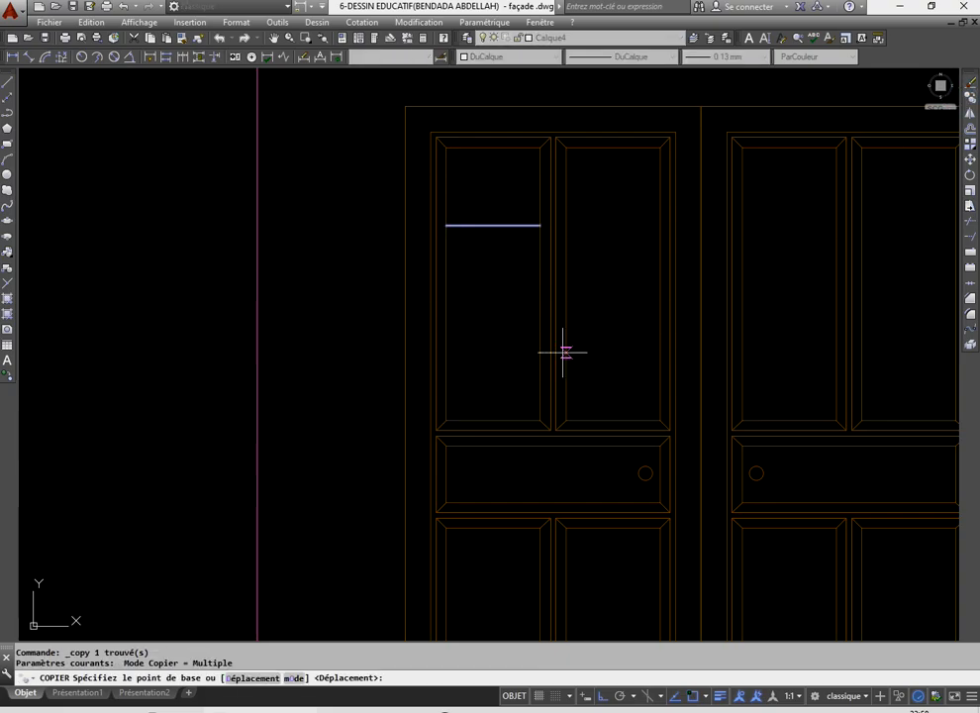
click(446, 226)
click(446, 280)
right_click(472, 256)
- Move the upper horizontal line slightly up, to about a quarter of the panel's inner height below its inner top edge
click(504, 264)
click(492, 167)
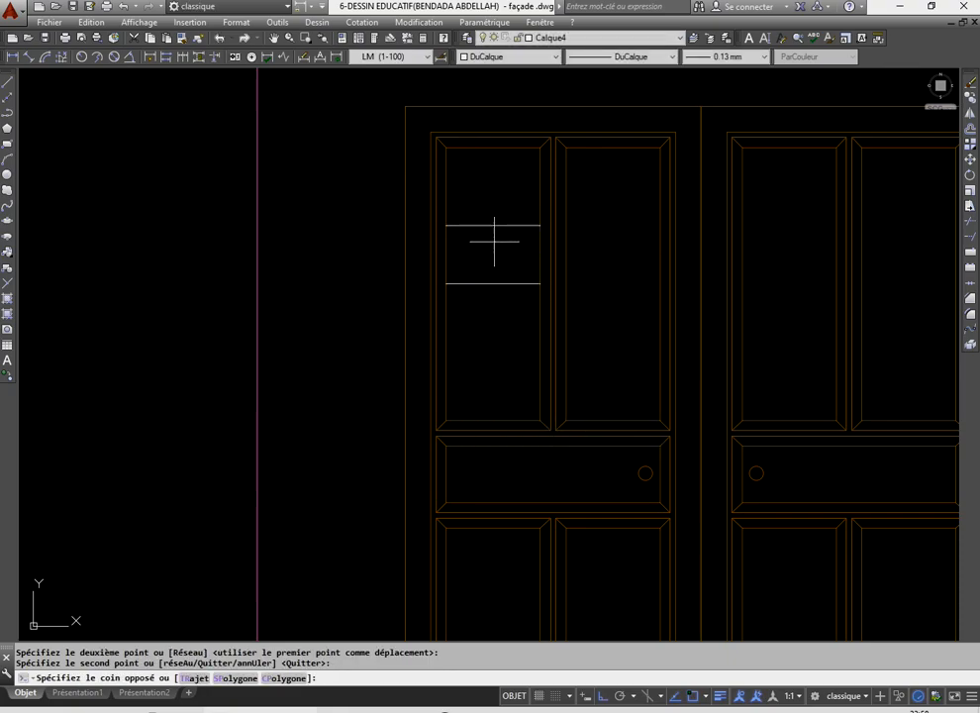
click(495, 238)
click(969, 160)
scroll(384, 233, up, 2)
click(483, 221)
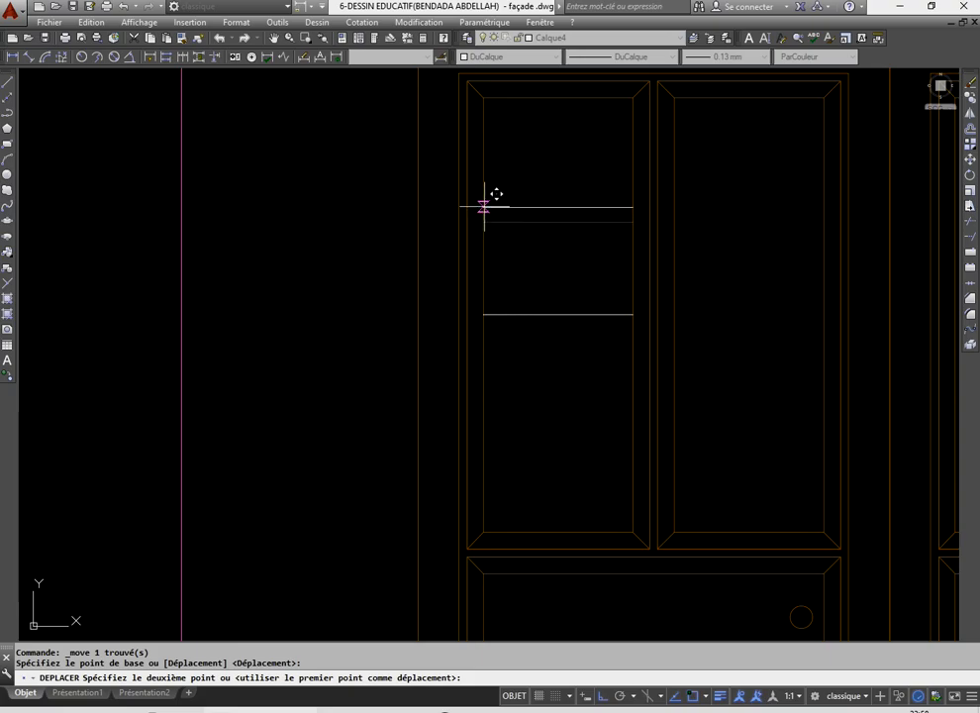
click(484, 206)
- Mirror the upper horizontal line about the panel's middle line, keeping the source line
click(534, 239)
click(525, 192)
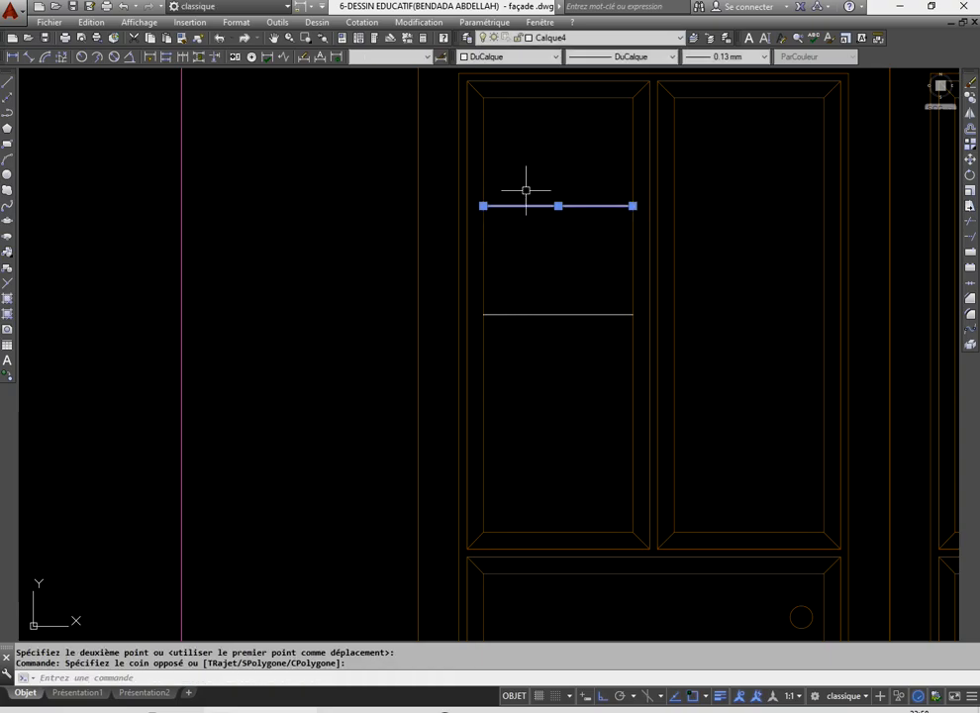
click(969, 113)
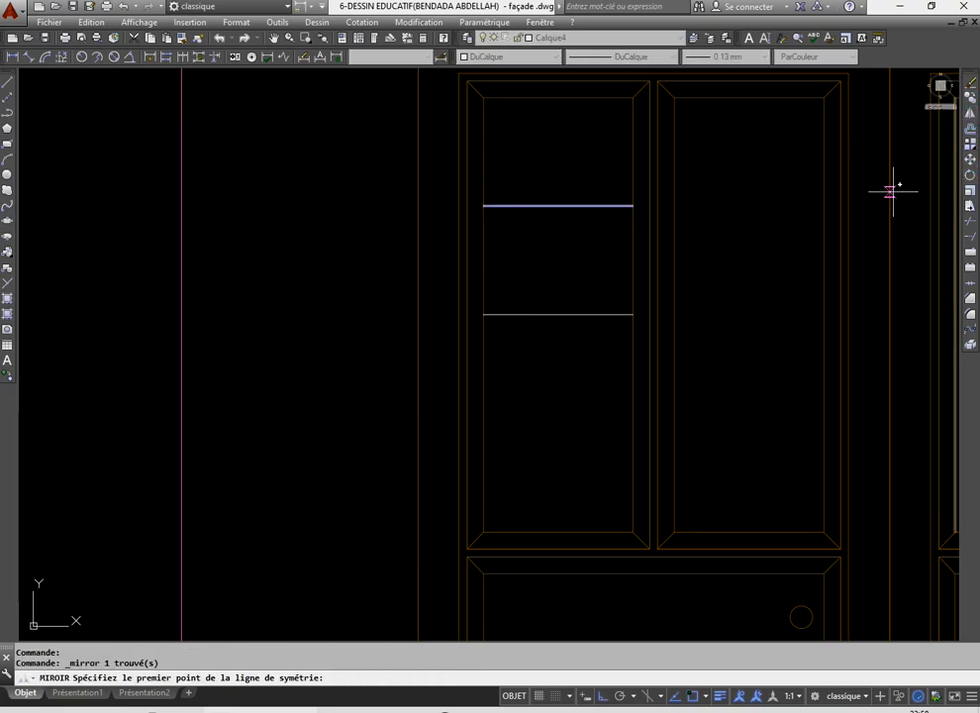
click(483, 314)
click(633, 315)
right_click(534, 256)
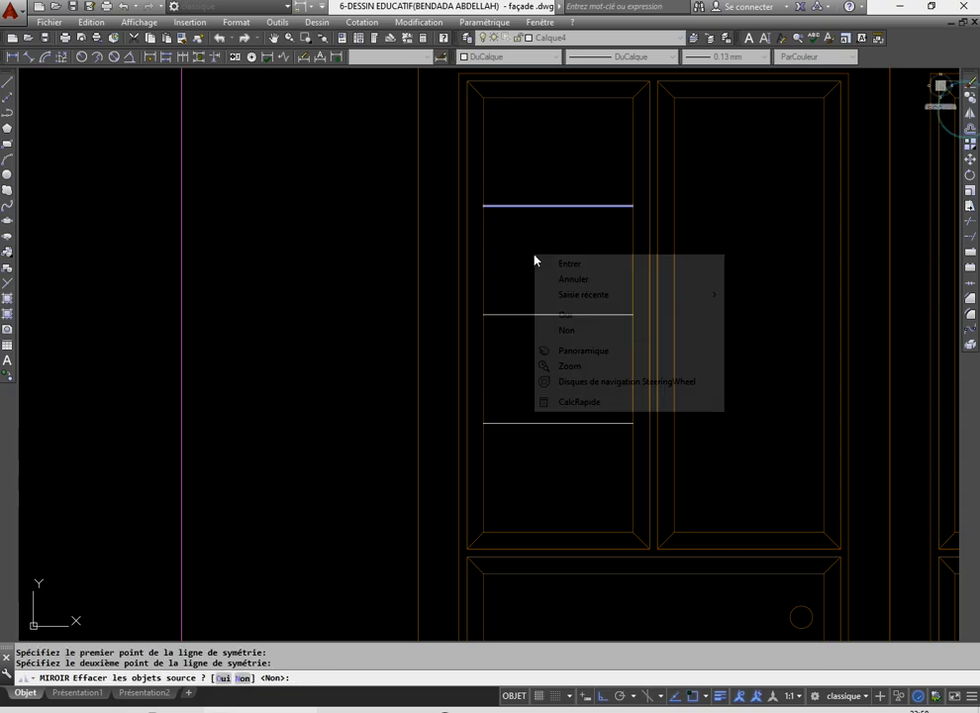
click(538, 261)
scroll(525, 282, down, 4)
middle_drag(586, 356, 523, 328)
scroll(521, 327, up, 2)
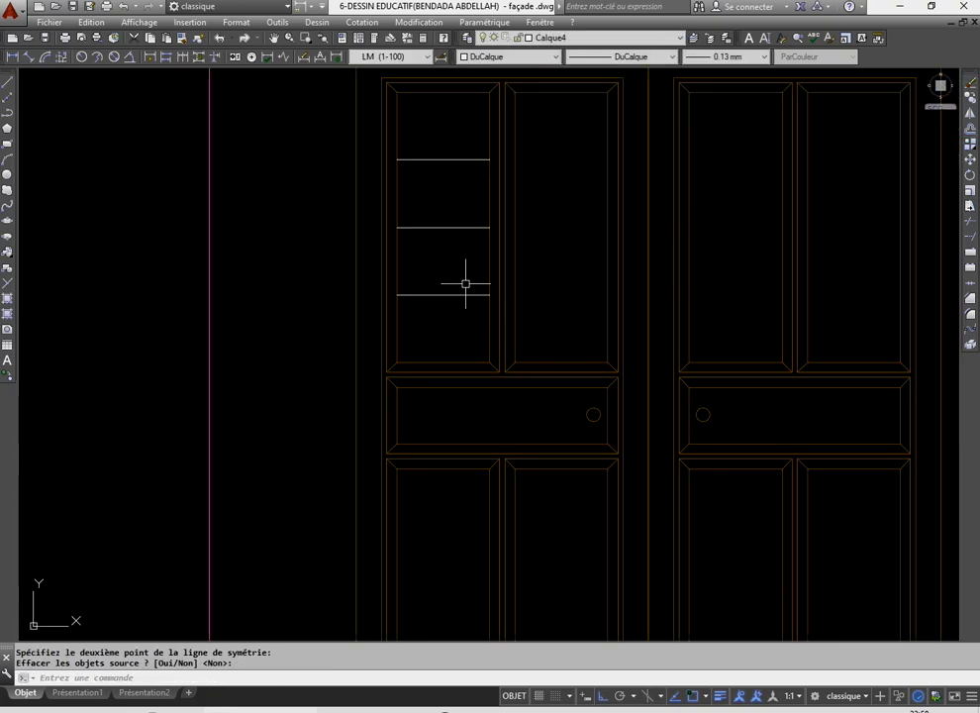
- Draw a vertical line through the panel's centre, from the midpoint of its inner top edge to its inner bottom edge
click(8, 82)
click(443, 93)
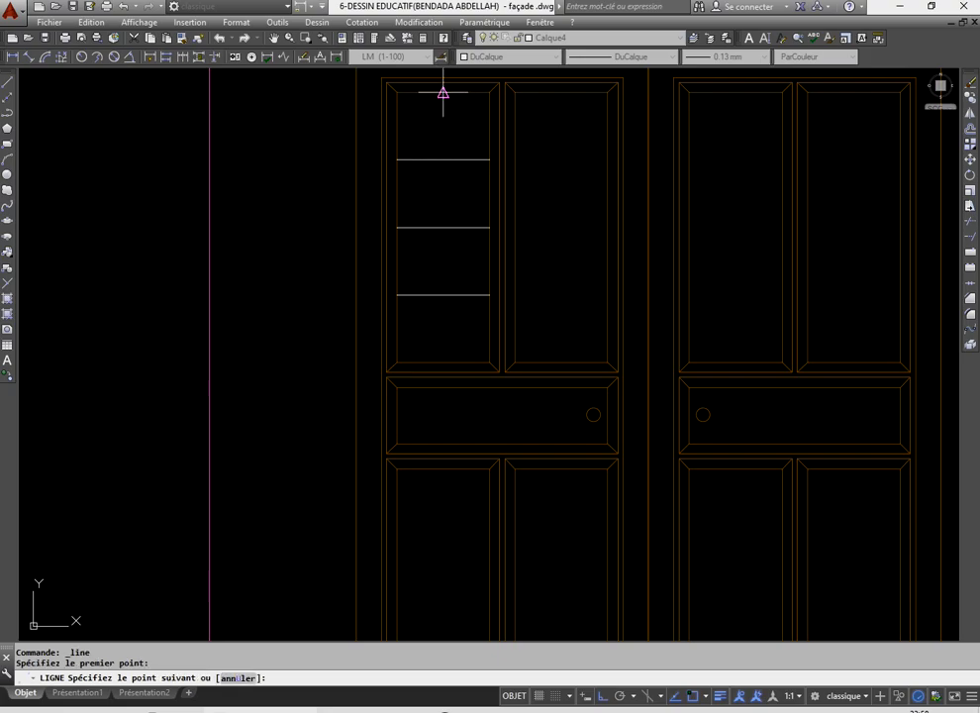
click(444, 363)
right_click(308, 172)
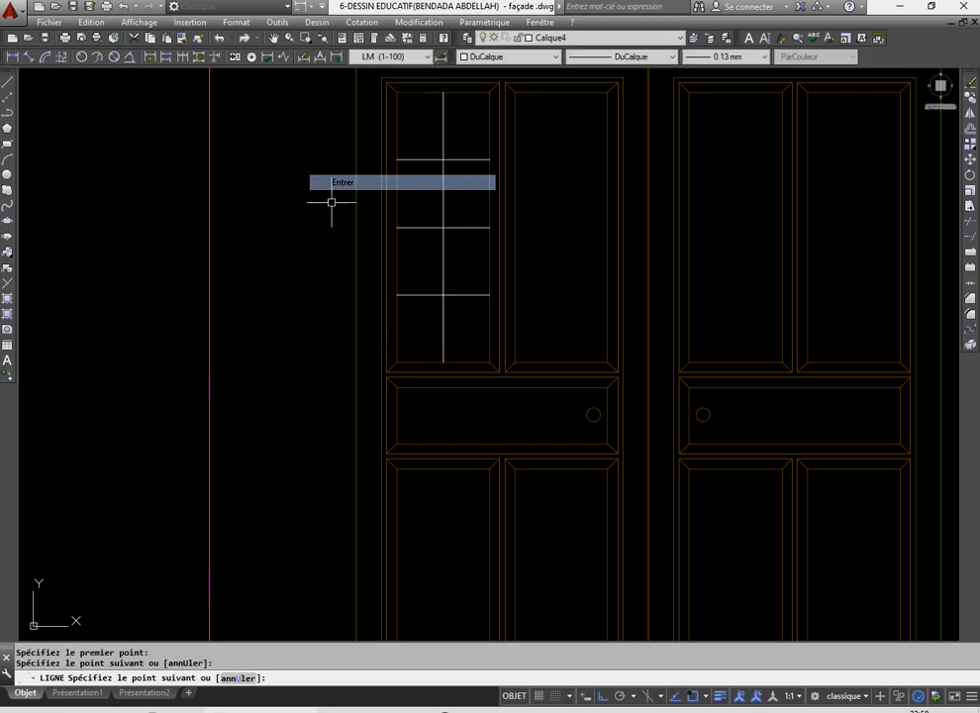
click(327, 181)
- Copy a cyan circle from the right façade's balcony railing onto the door panel's three line intersections, centre to centre
scroll(462, 301, down, 6)
scroll(493, 277, up, 8)
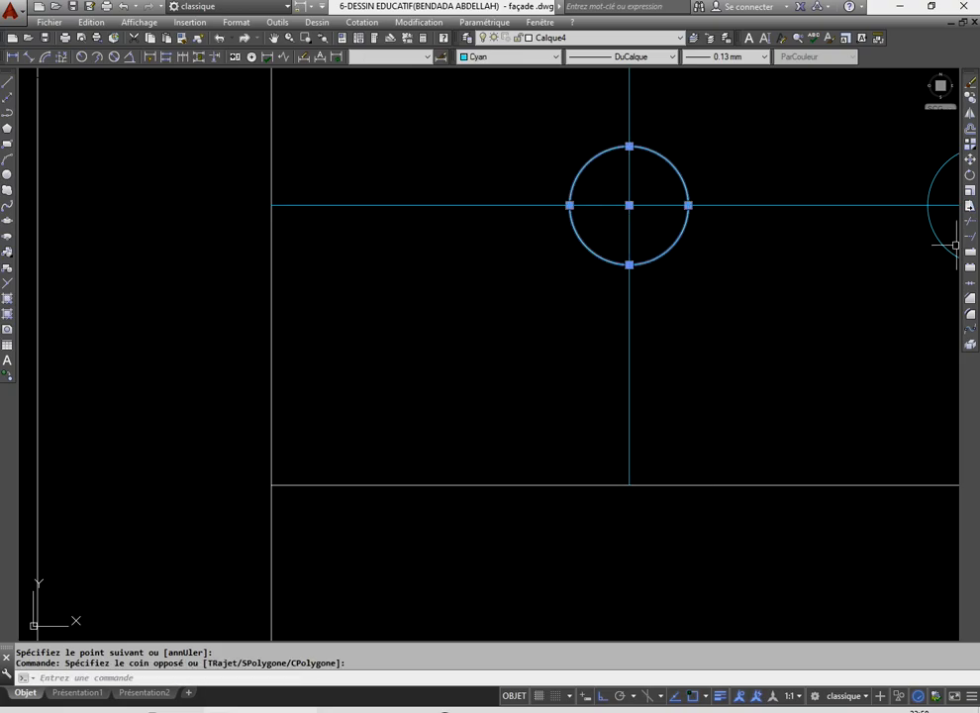
click(970, 98)
click(629, 205)
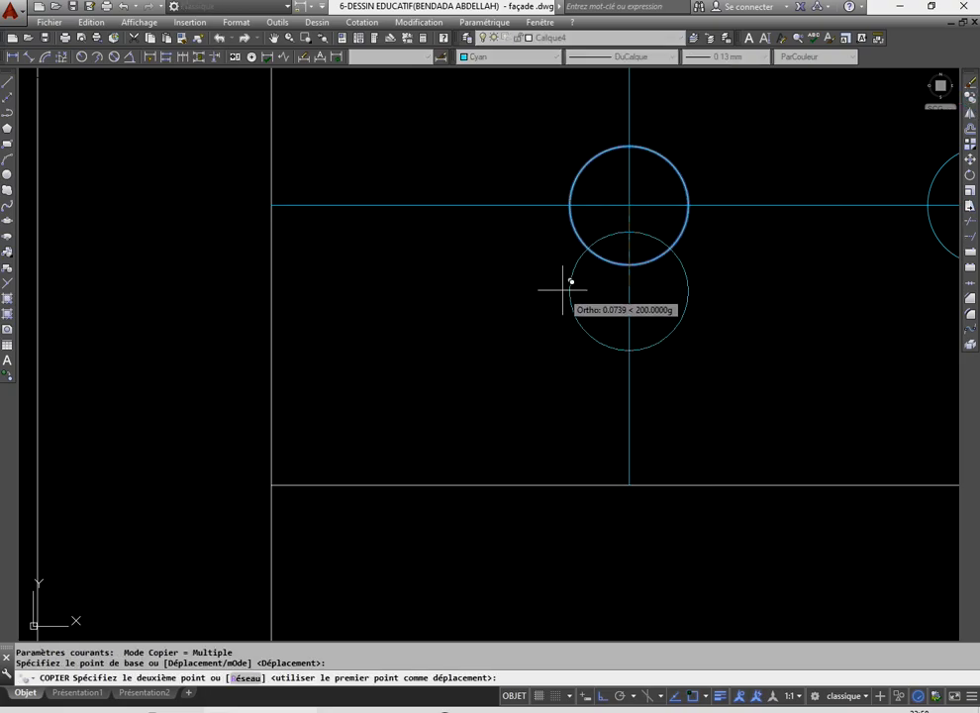
scroll(614, 238, down, 10)
scroll(643, 212, down, 4)
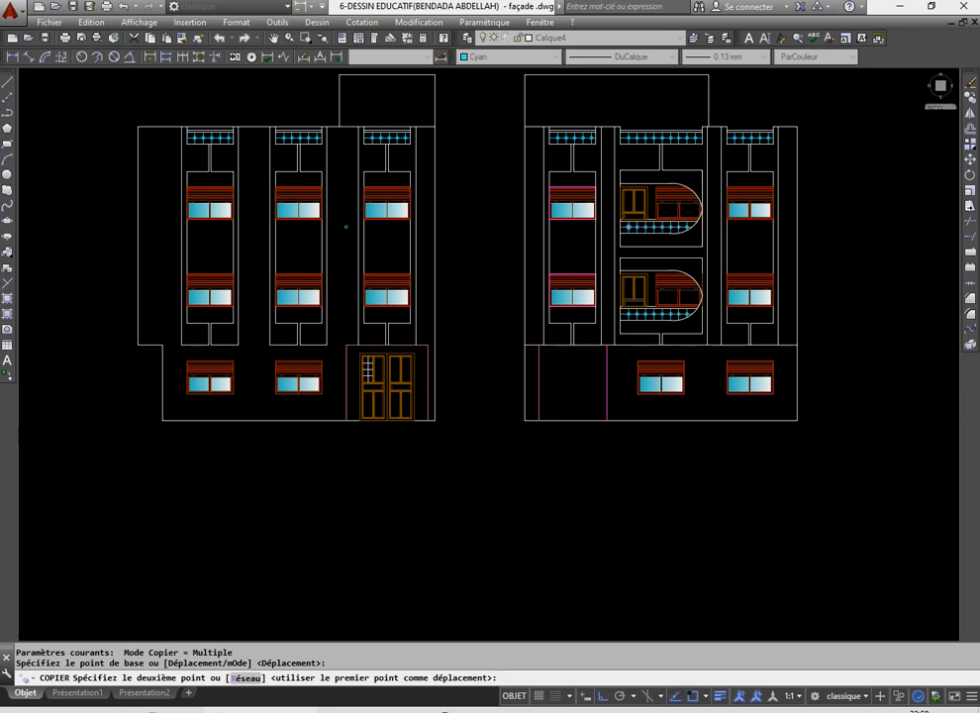
scroll(346, 227, up, 10)
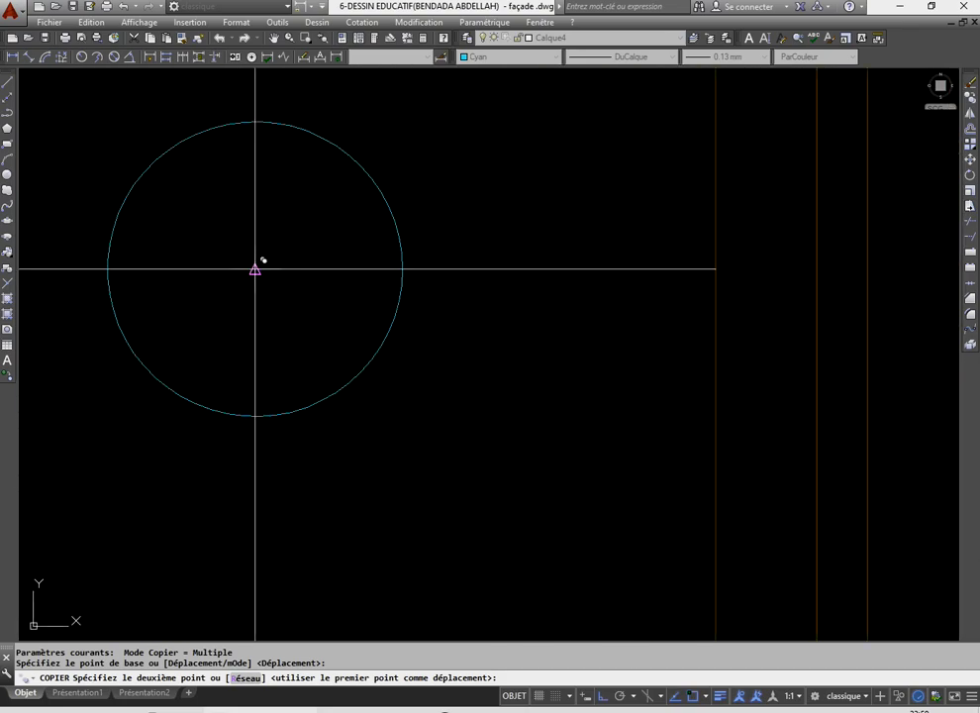
click(256, 268)
scroll(392, 203, down, 4)
scroll(350, 425, up, 3)
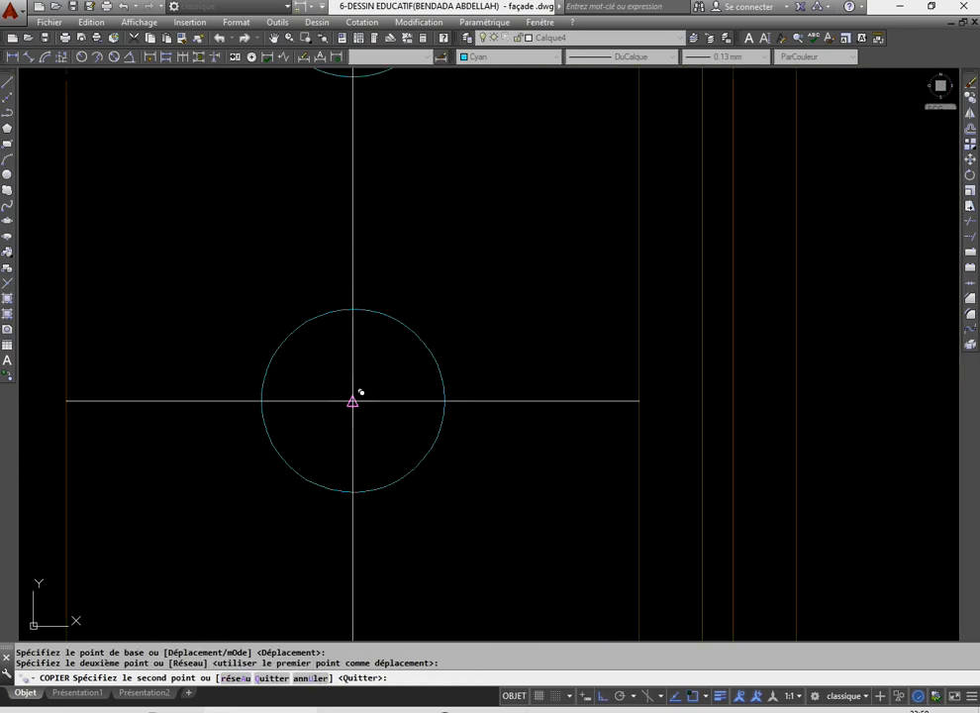
click(353, 400)
scroll(371, 188, down, 5)
scroll(373, 237, up, 4)
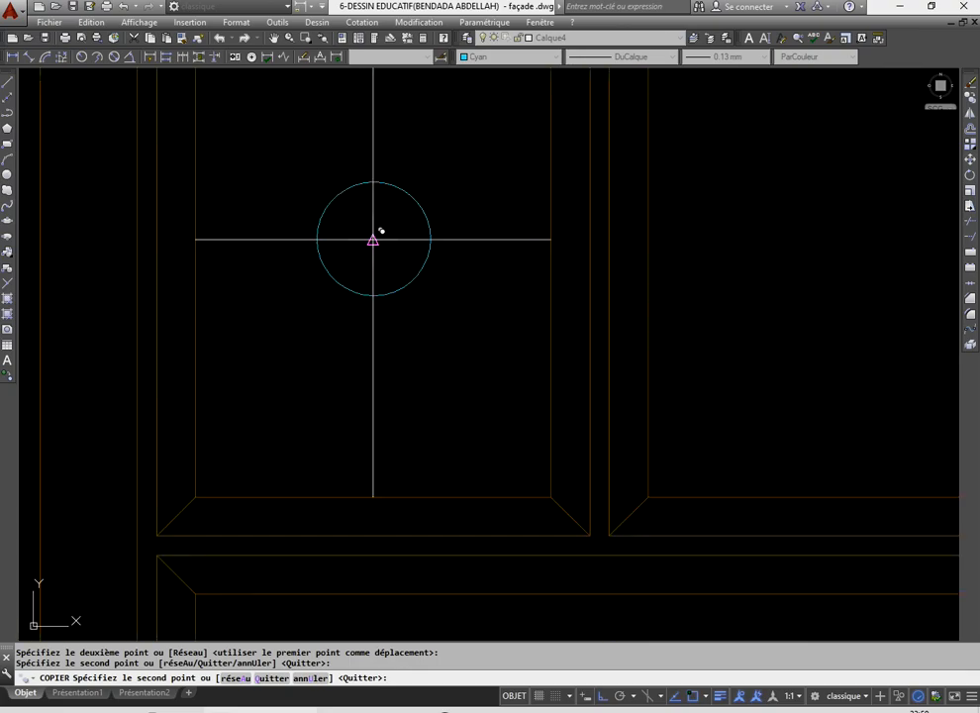
click(373, 238)
right_click(383, 174)
click(400, 201)
- Match the properties of the top cyan circle onto the panel's vertical line and three horizontal lines
scroll(420, 292, down, 6)
scroll(425, 306, up, 7)
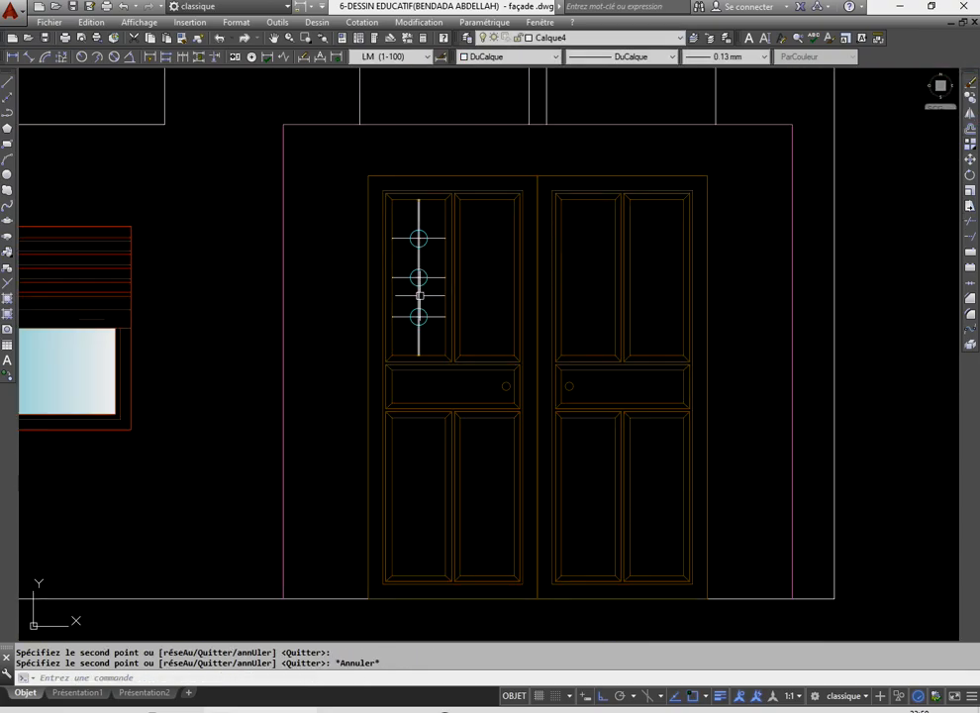
click(181, 38)
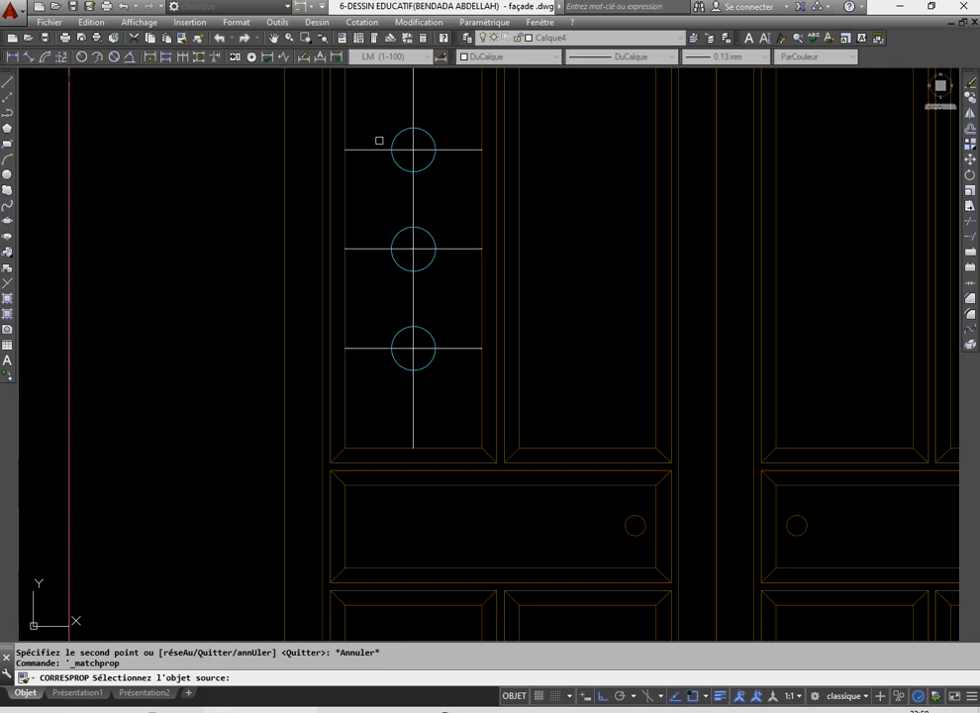
click(393, 143)
click(432, 384)
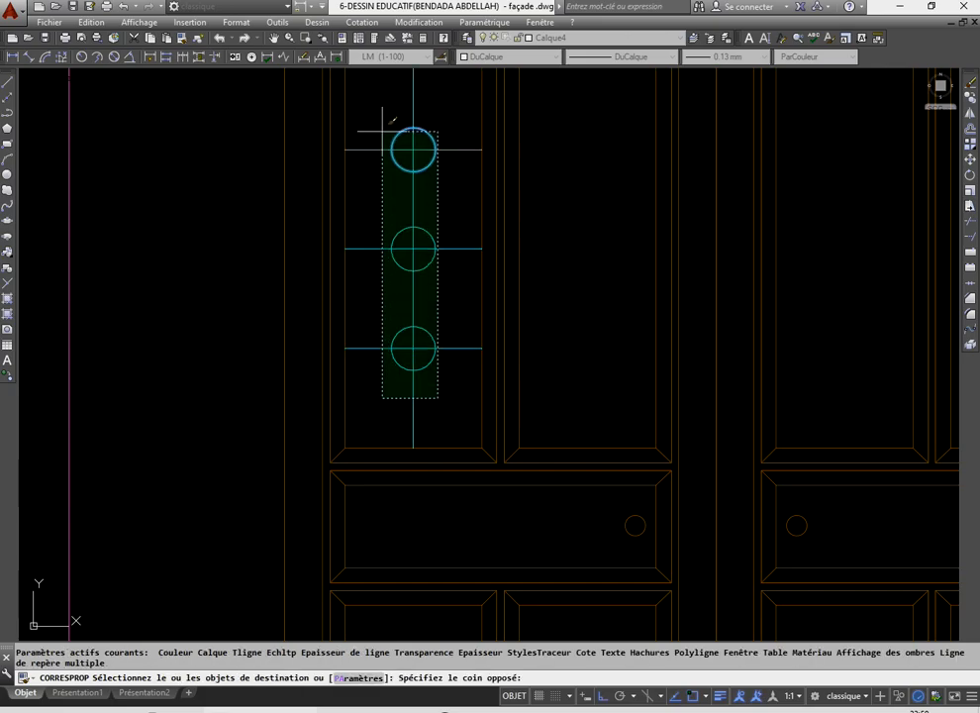
click(384, 137)
right_click(416, 229)
click(435, 249)
- Copy the panel's cyan lines and circles from the left leaf into the right leaf's upper left panel
scroll(444, 328, down, 5)
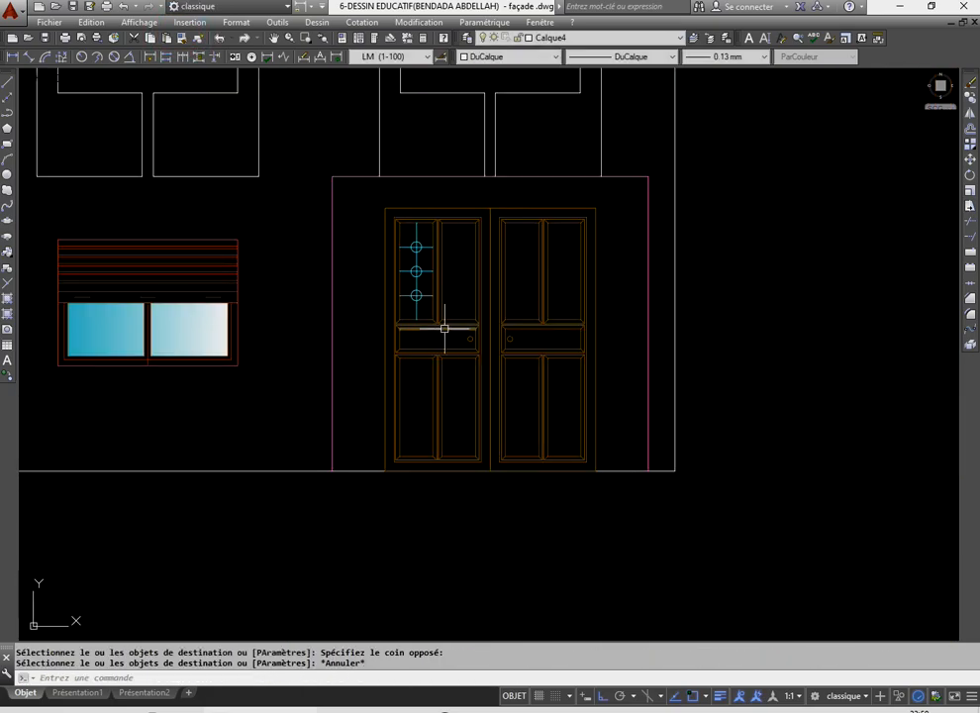
scroll(445, 328, up, 2)
scroll(391, 186, up, 2)
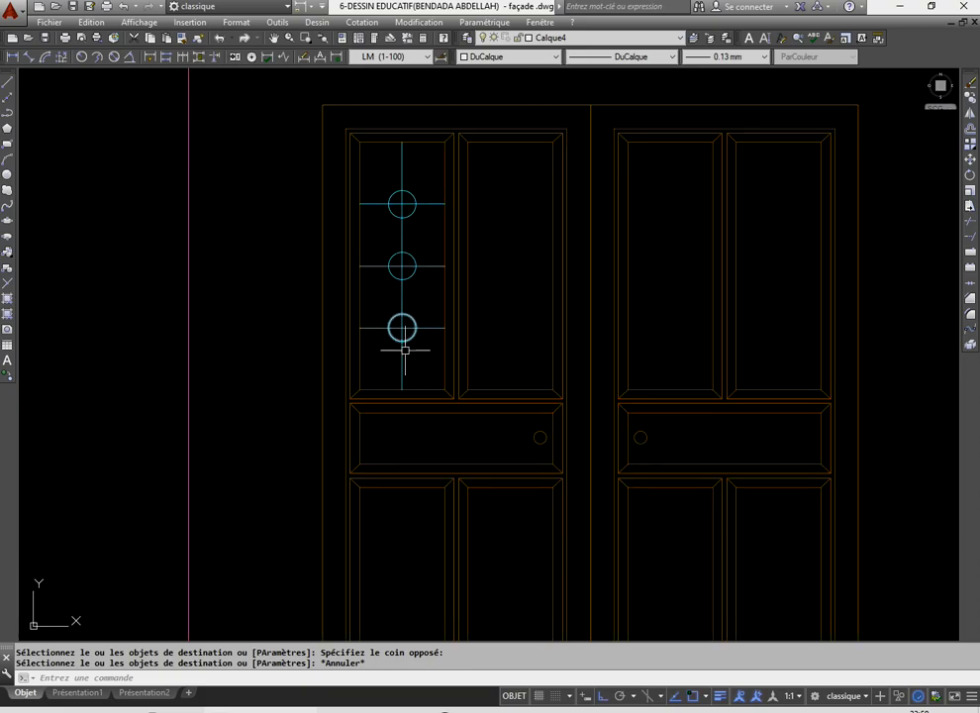
click(416, 361)
click(388, 179)
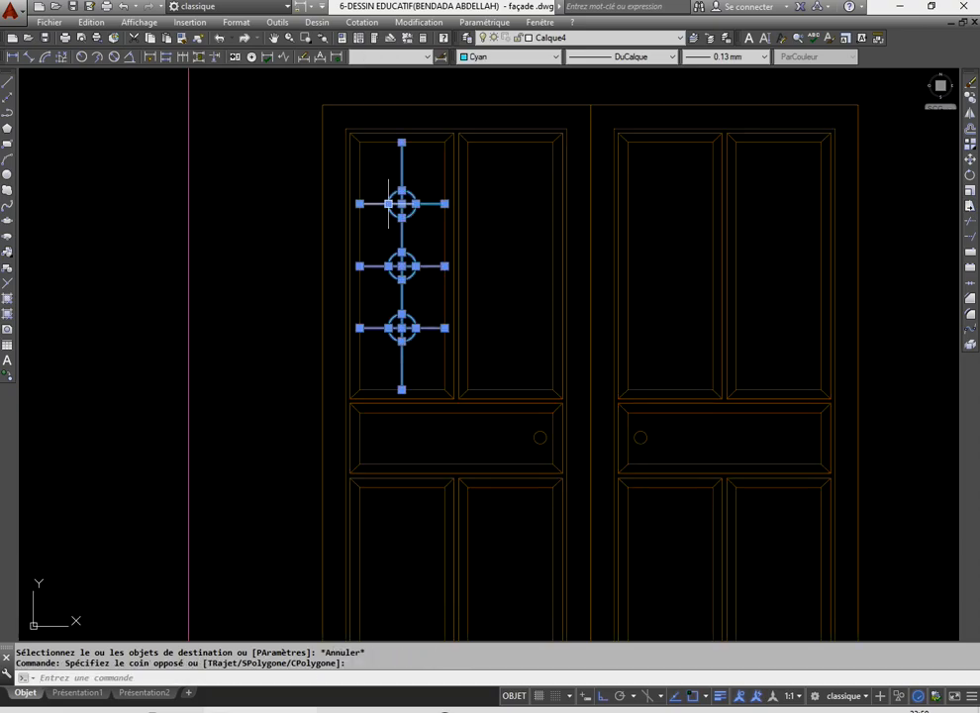
click(968, 97)
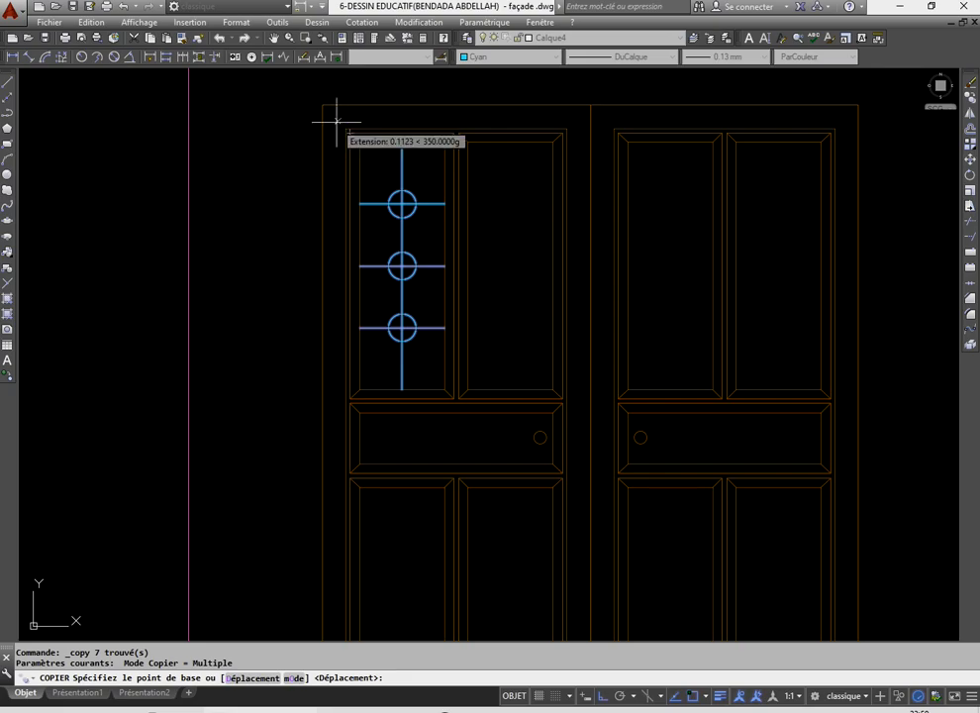
scroll(335, 120, up, 4)
click(370, 151)
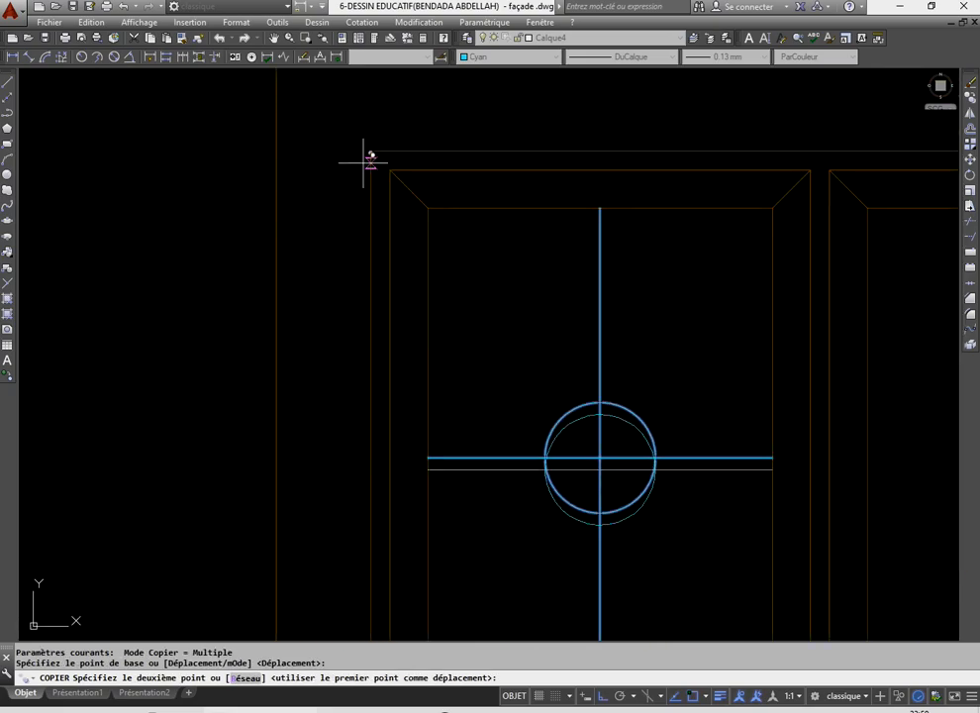
click(799, 115)
scroll(597, 245, down, 8)
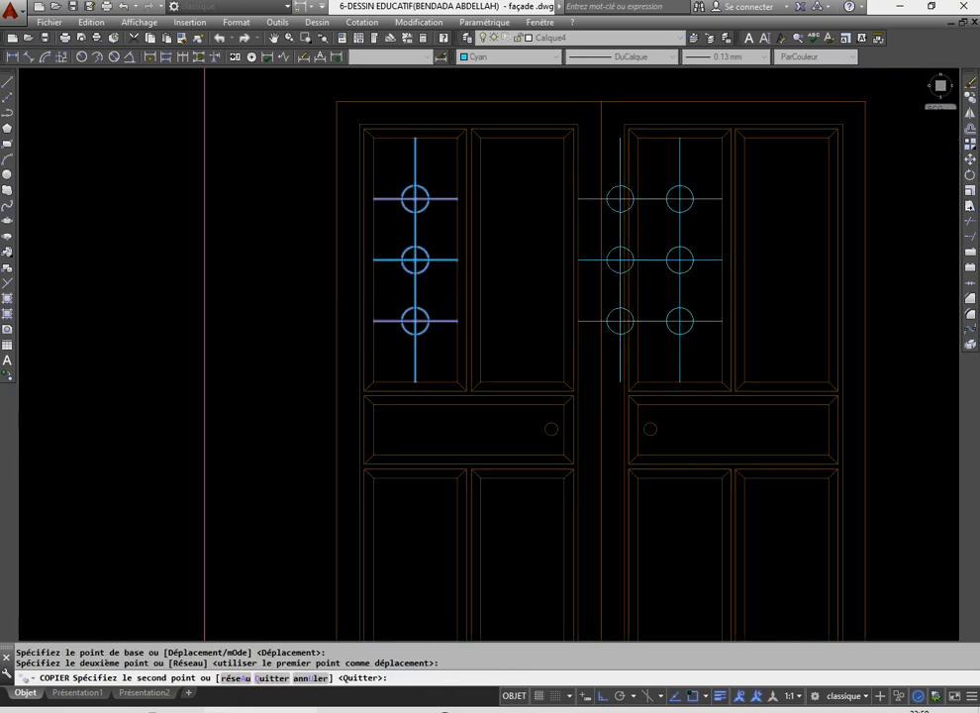
scroll(525, 124, up, 4)
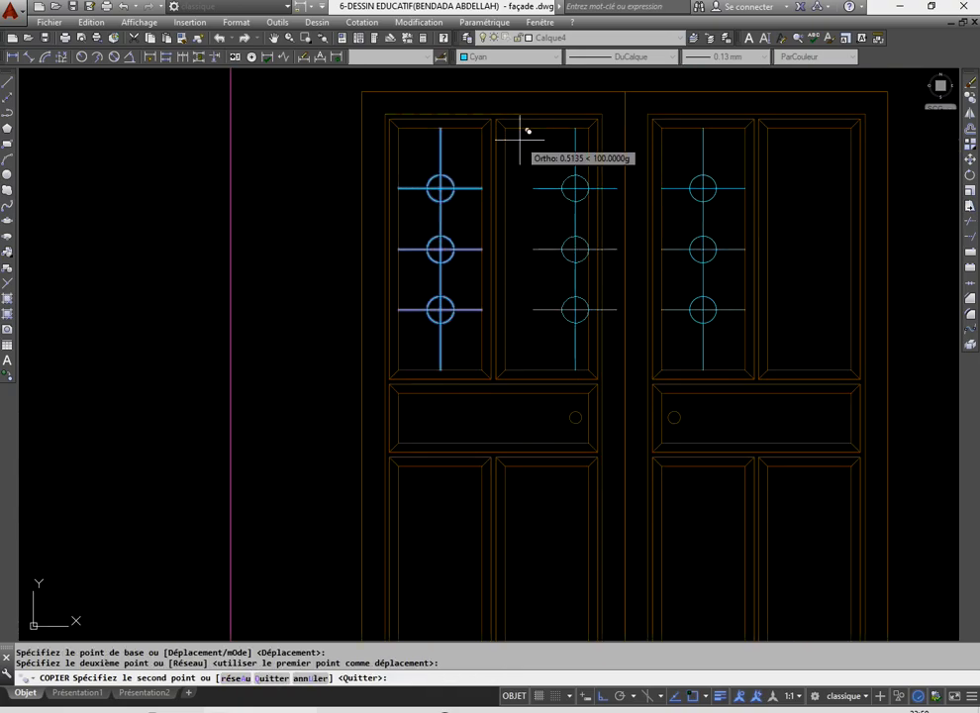
scroll(513, 158, down, 2)
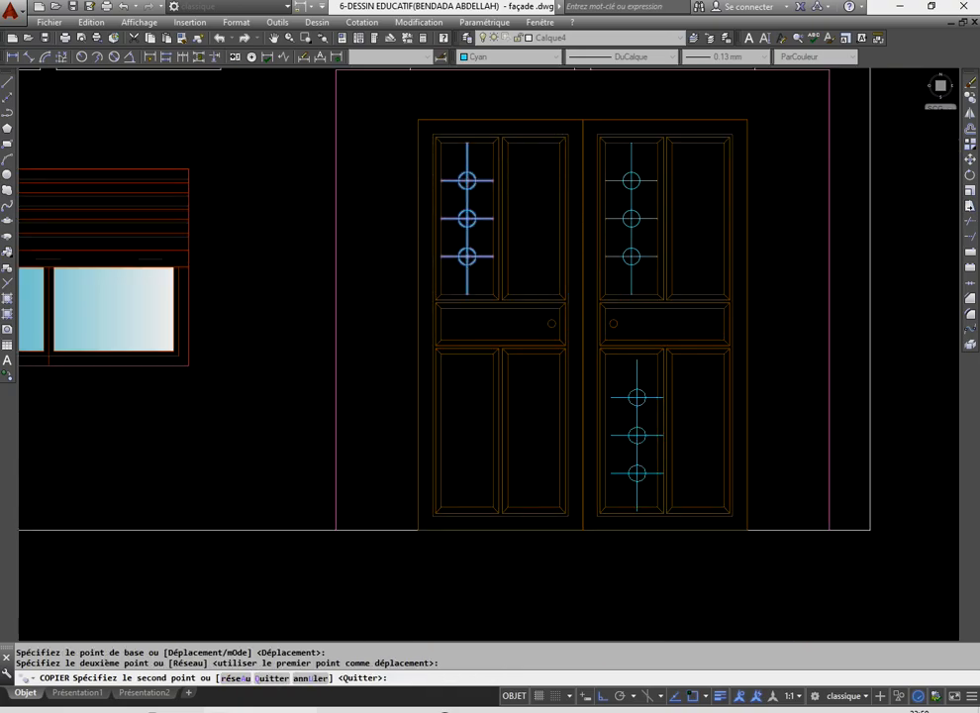
scroll(598, 364, up, 5)
key(Escape)
scroll(486, 306, down, 5)
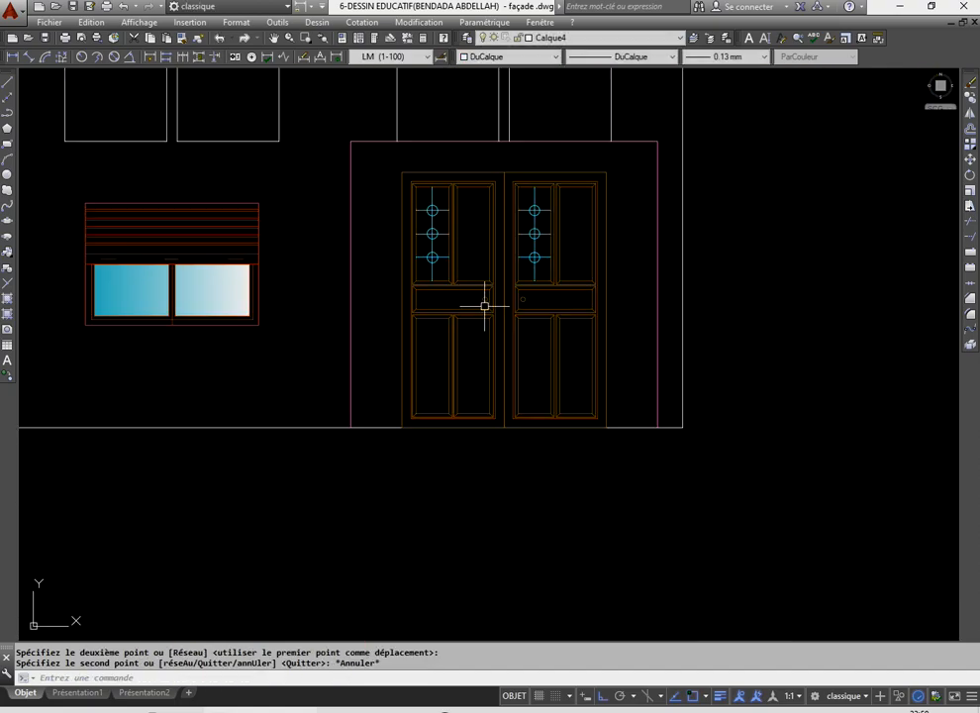
- Copy the cyan lines and circles from the left leaf's upper left panel into the right leaf's upper right panel, corner to corner
scroll(425, 233, up, 3)
click(477, 312)
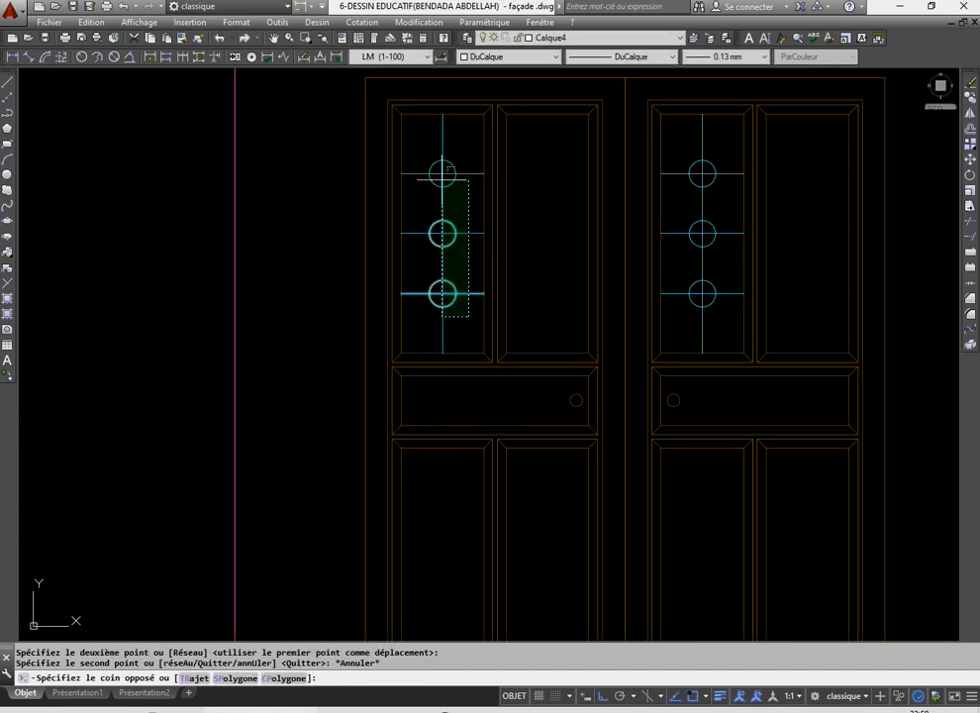
click(393, 104)
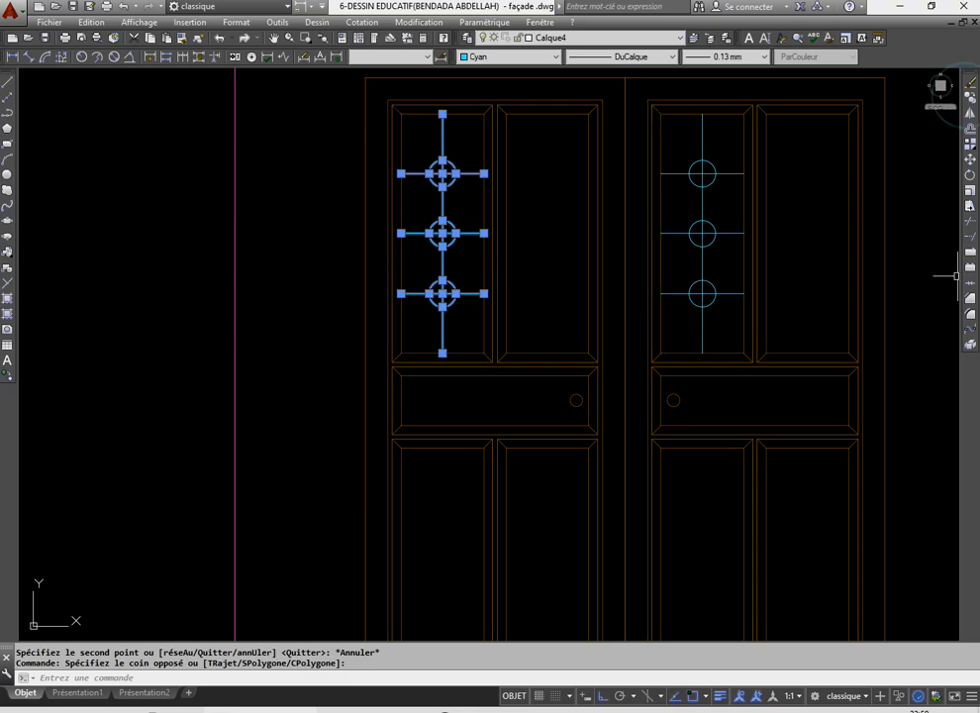
click(969, 100)
scroll(383, 125, up, 4)
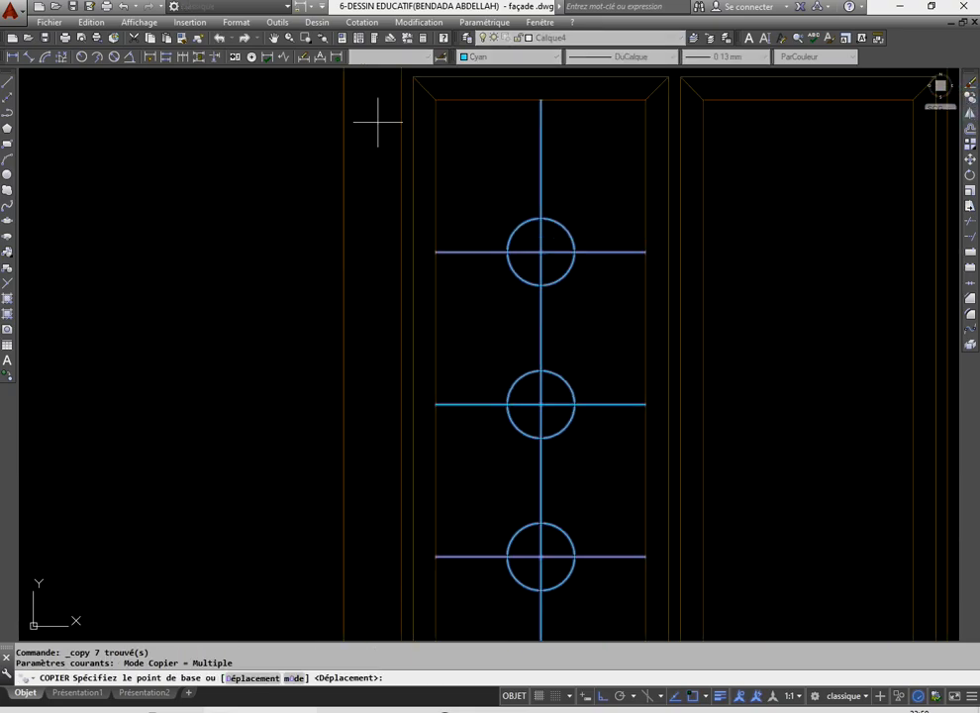
click(436, 99)
scroll(381, 206, down, 9)
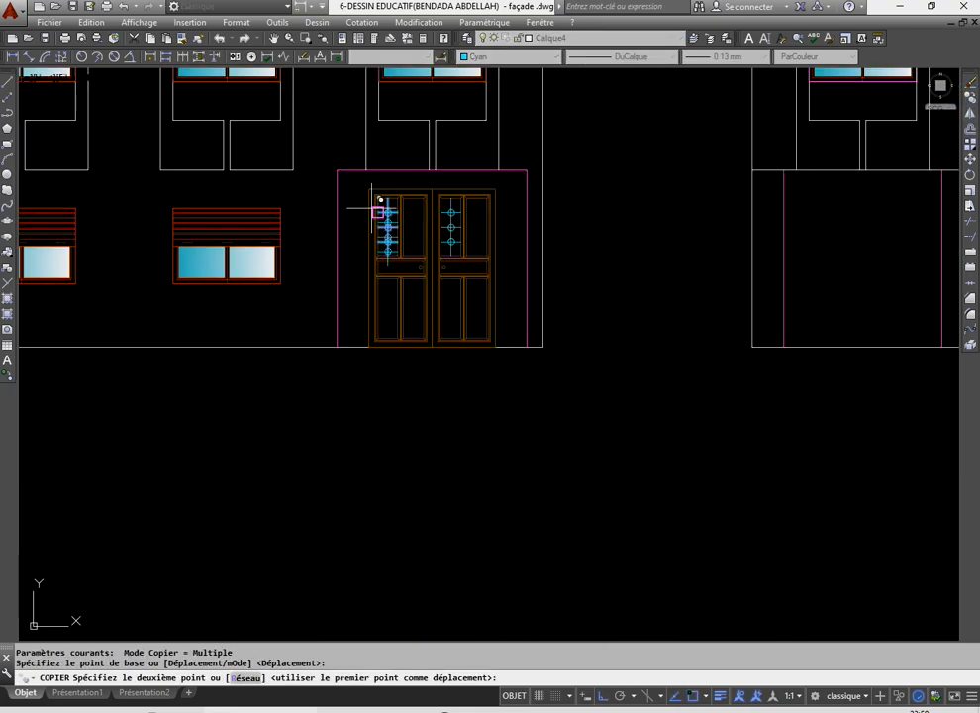
scroll(441, 213, up, 4)
scroll(450, 222, up, 5)
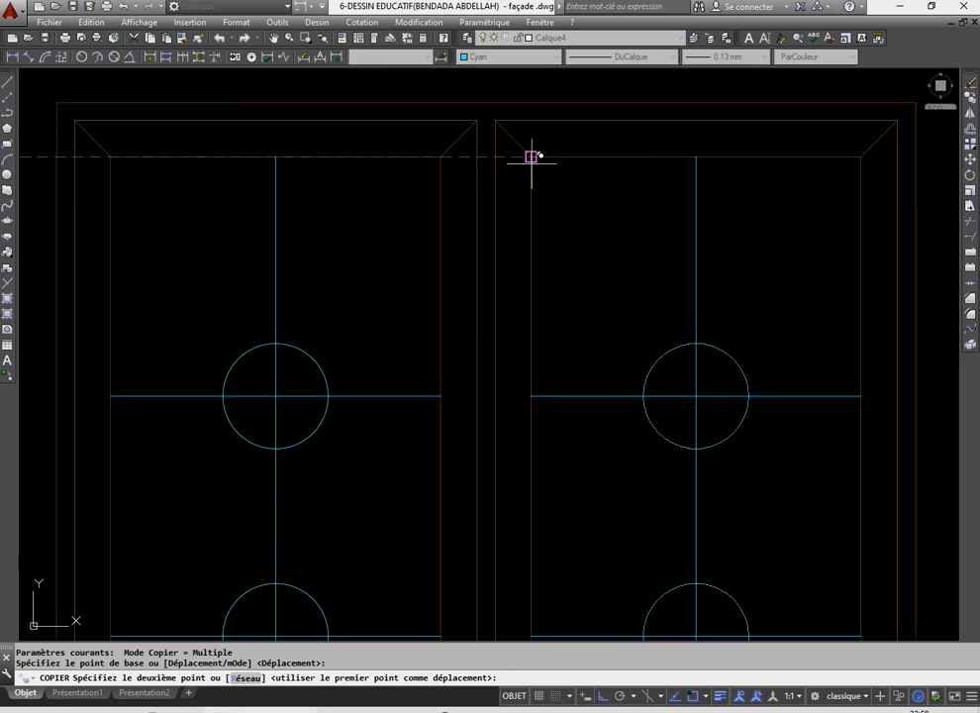
click(532, 156)
- Place further copies of the cyan grille in all four lower panels of the double door and finish the copy
scroll(492, 253, down, 6)
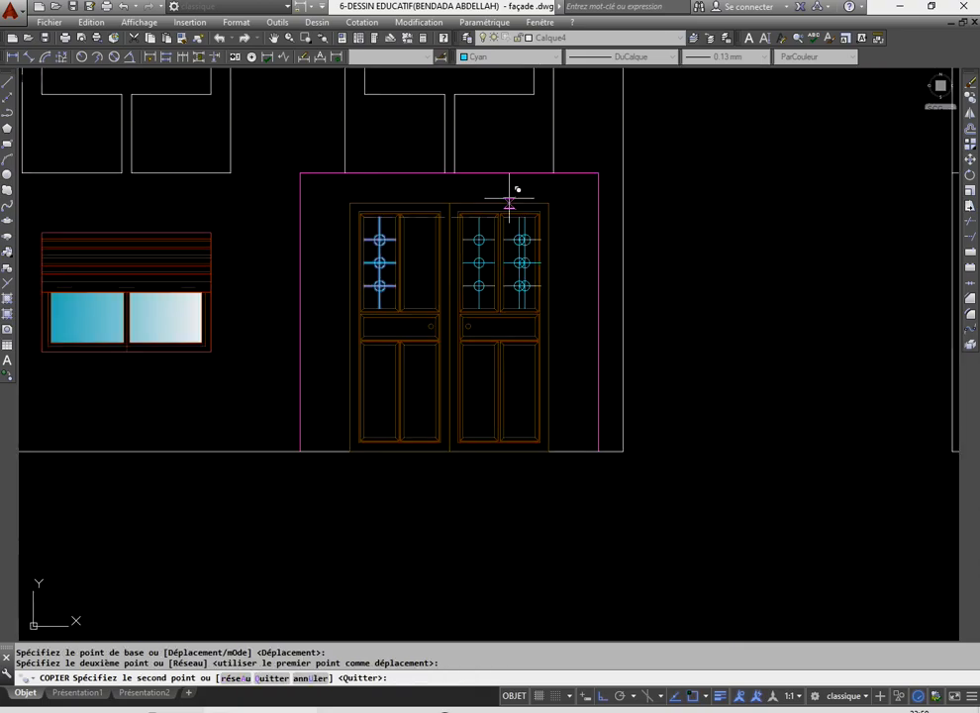
scroll(509, 203, up, 5)
click(479, 83)
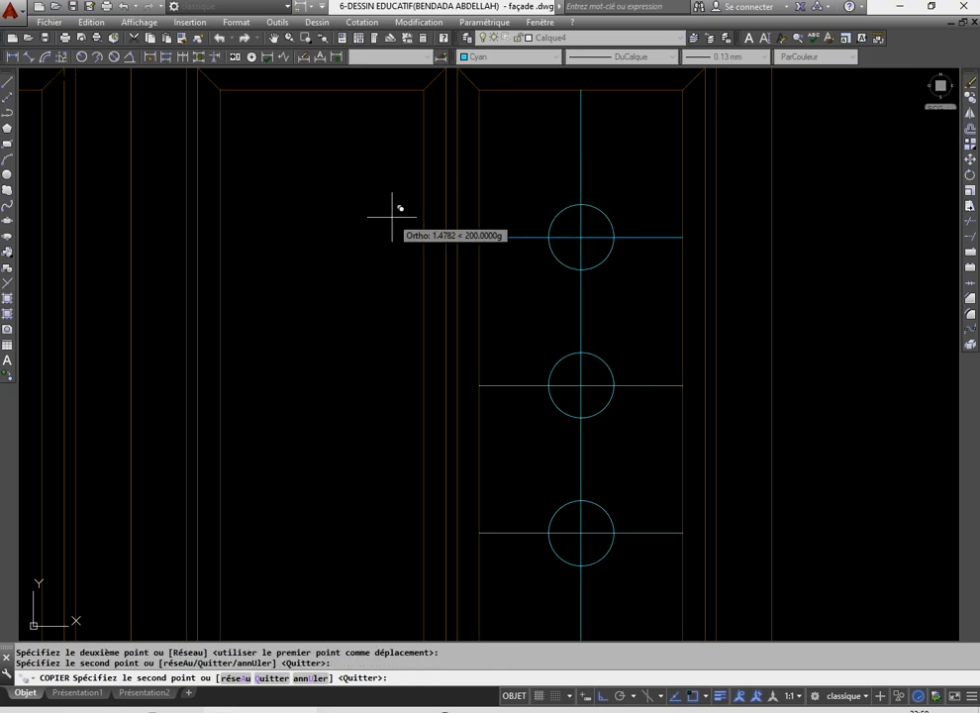
click(220, 89)
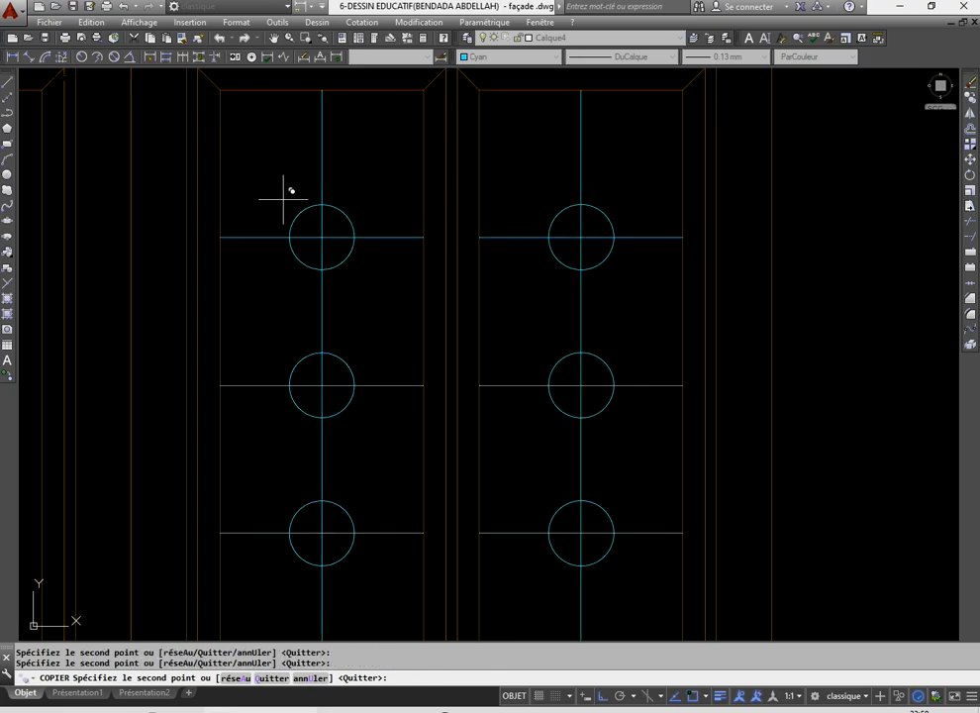
scroll(284, 198, down, 2)
right_click(247, 200)
click(267, 212)
scroll(376, 208, down, 4)
- Copy the cyan grille from the left leaf's upper left panel into its empty upper right panel, matching the inner top-left corners
scroll(376, 177, up, 2)
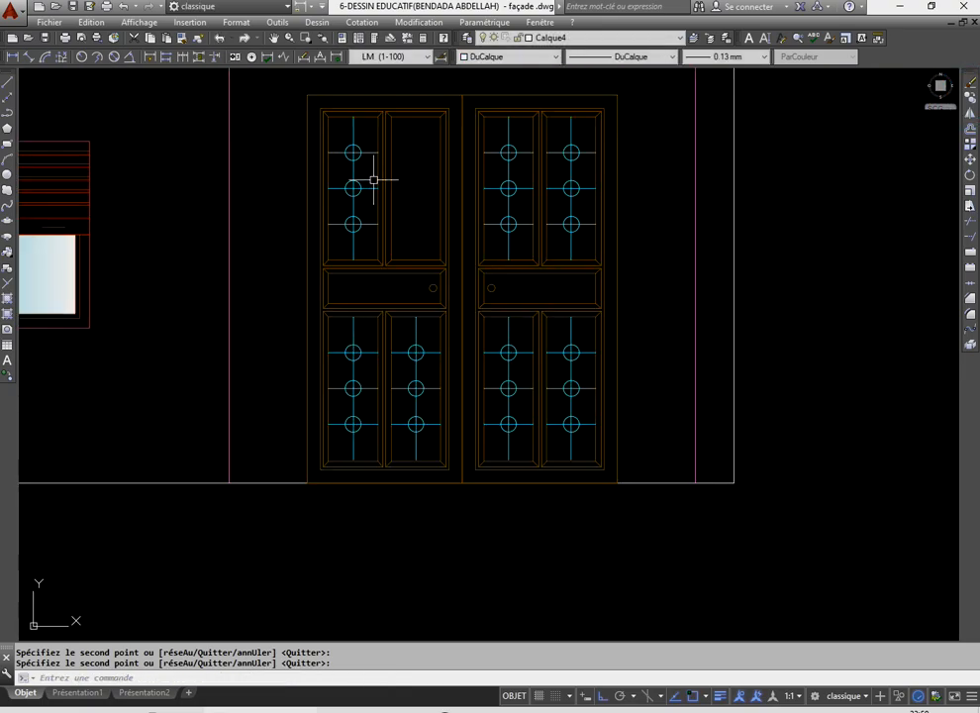
scroll(376, 177, up, 2)
click(376, 278)
click(333, 153)
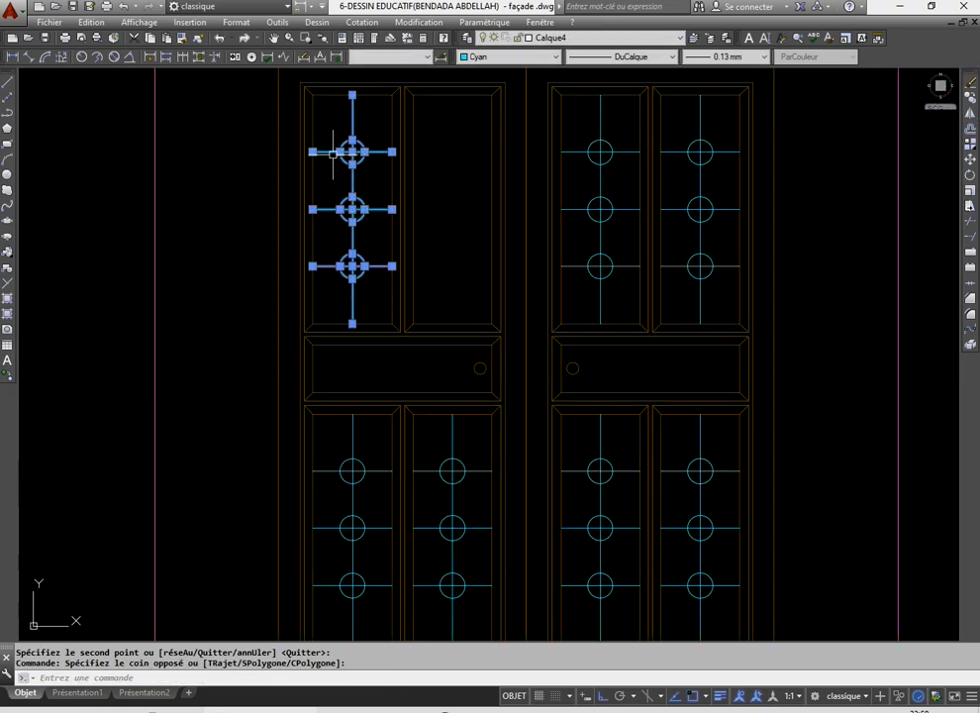
click(972, 95)
scroll(302, 111, up, 4)
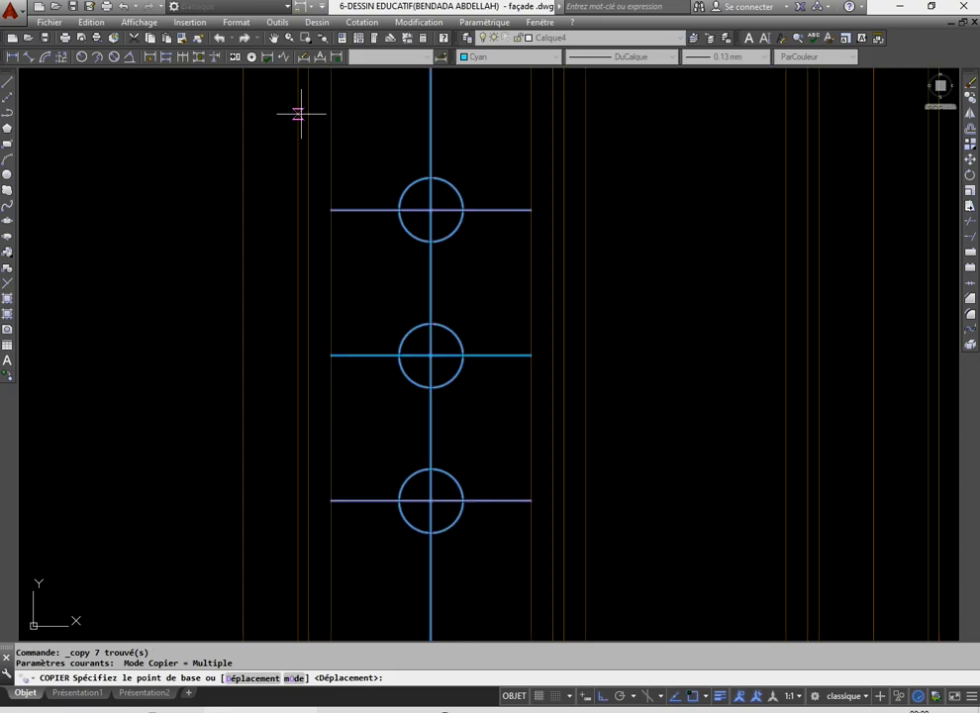
click(332, 130)
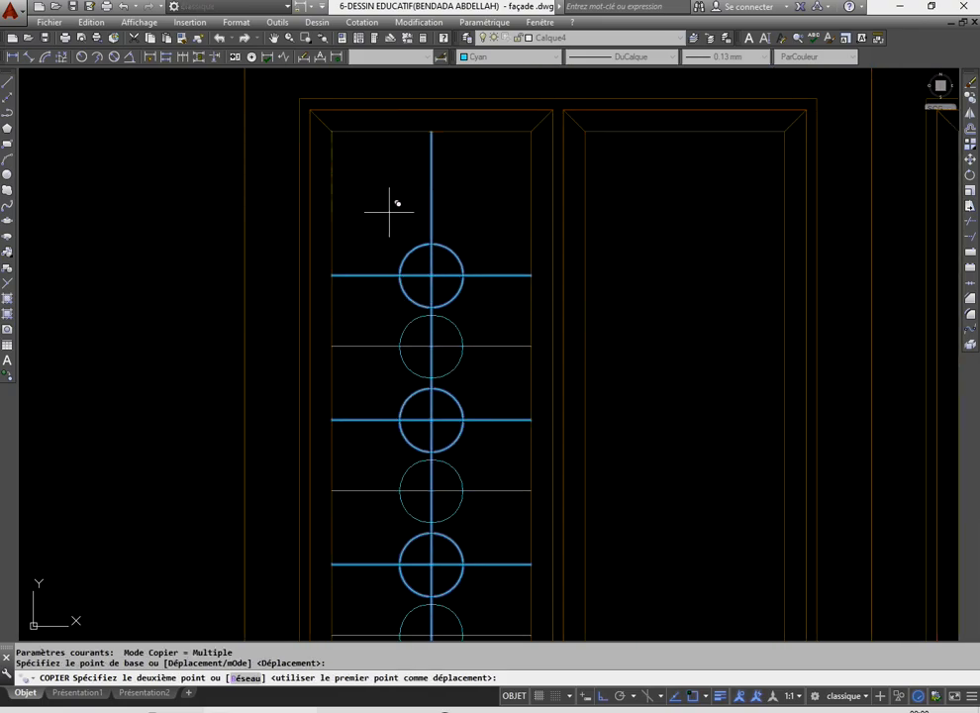
click(586, 130)
right_click(492, 181)
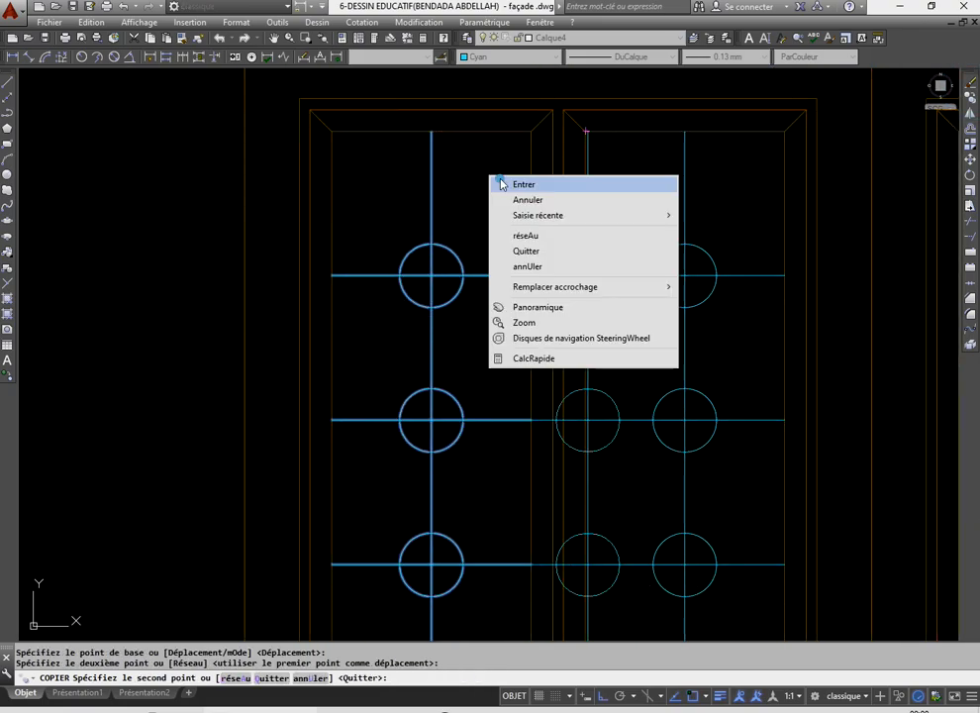
click(510, 184)
scroll(500, 194, down, 2)
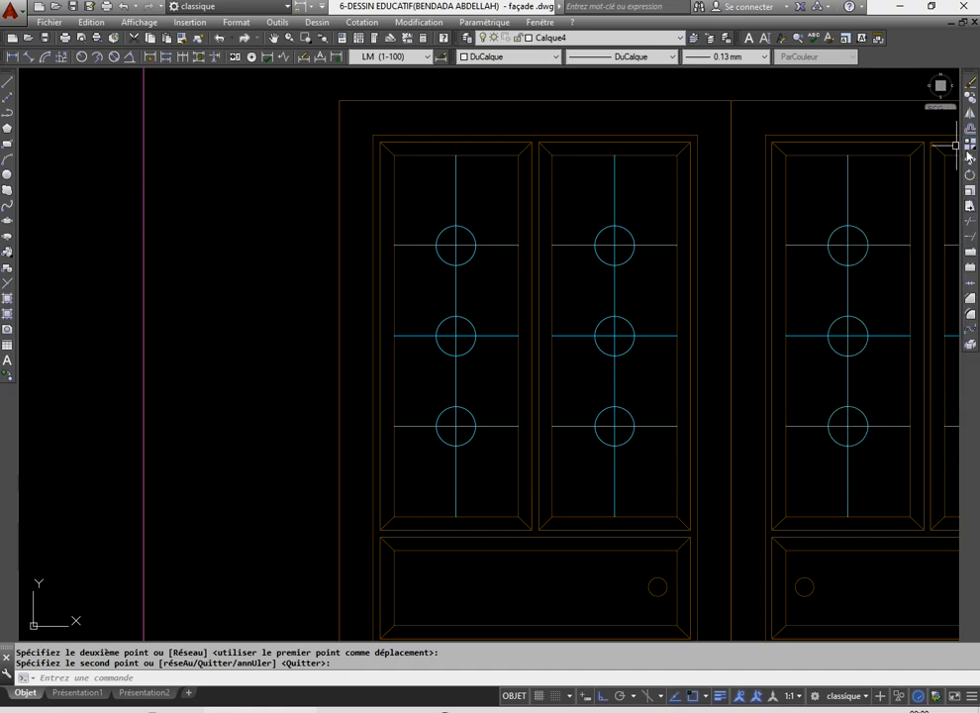
- Save the drawing with the completed door grilles
scroll(862, 228, down, 5)
scroll(565, 333, up, 4)
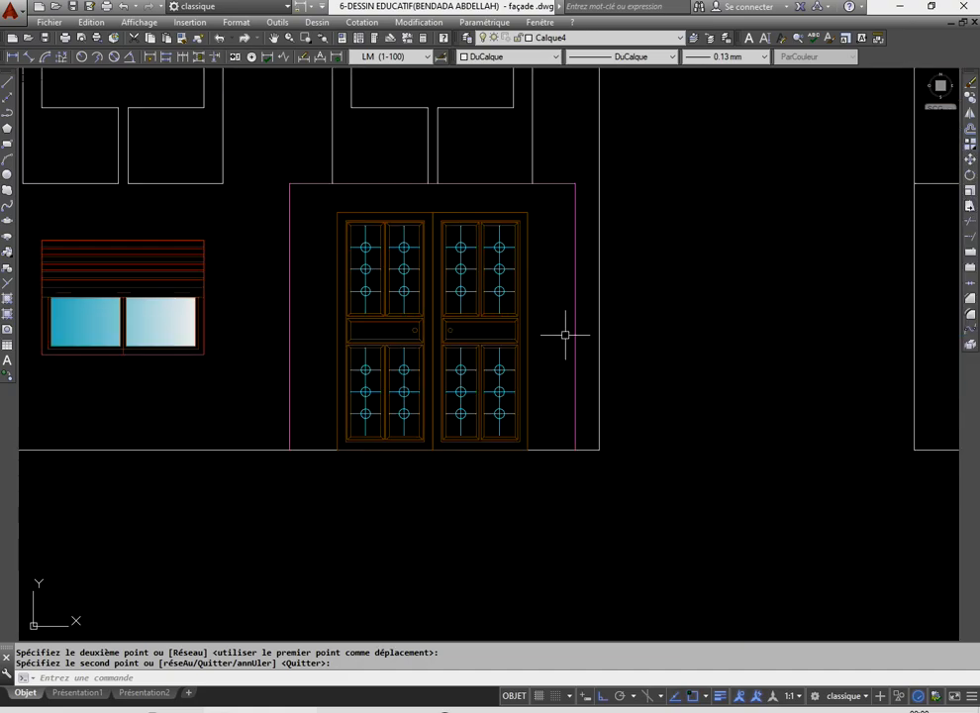
click(72, 7)
- Examine the finished entrance door and both façades, checking the roof line and railings
scroll(501, 346, down, 3)
scroll(510, 324, up, 3)
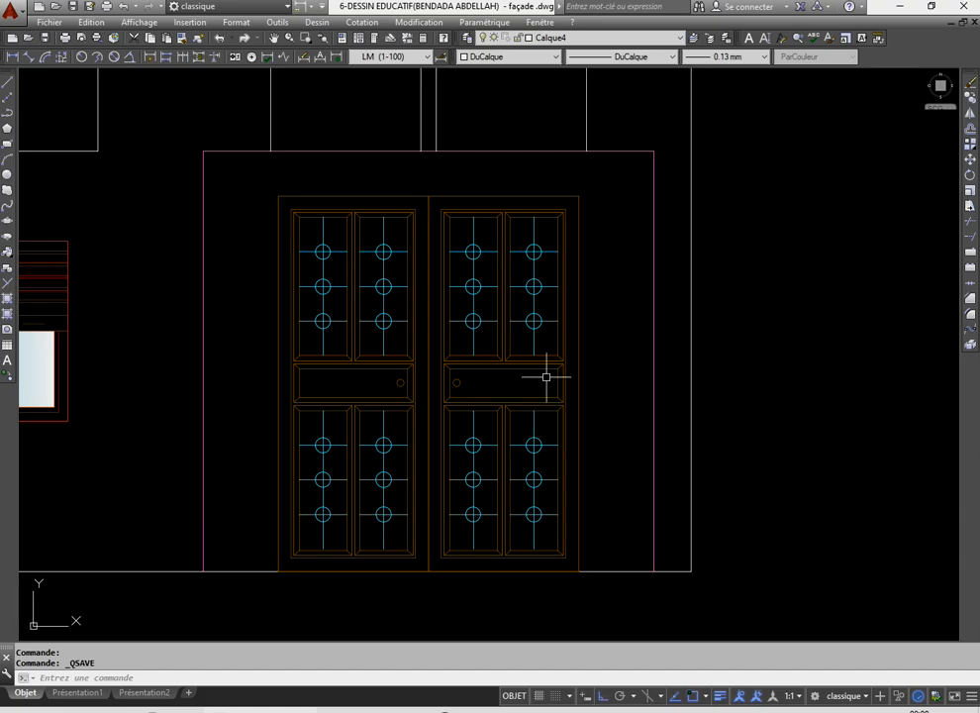
scroll(534, 391, down, 5)
scroll(495, 401, up, 2)
scroll(465, 401, down, 5)
scroll(481, 401, up, 2)
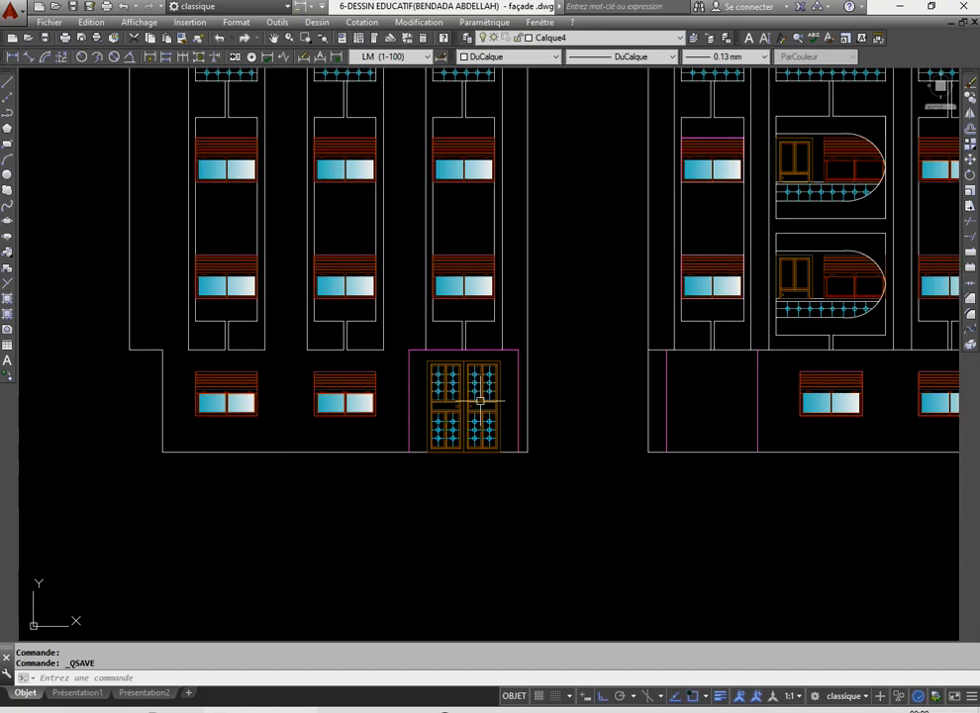
scroll(480, 401, up, 2)
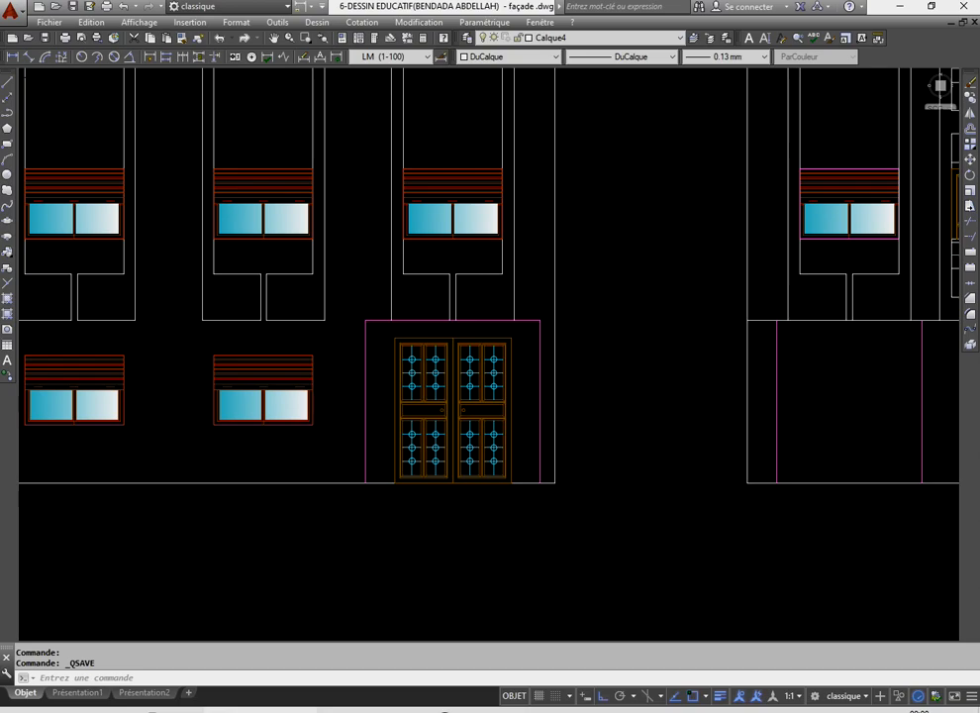
scroll(480, 401, down, 3)
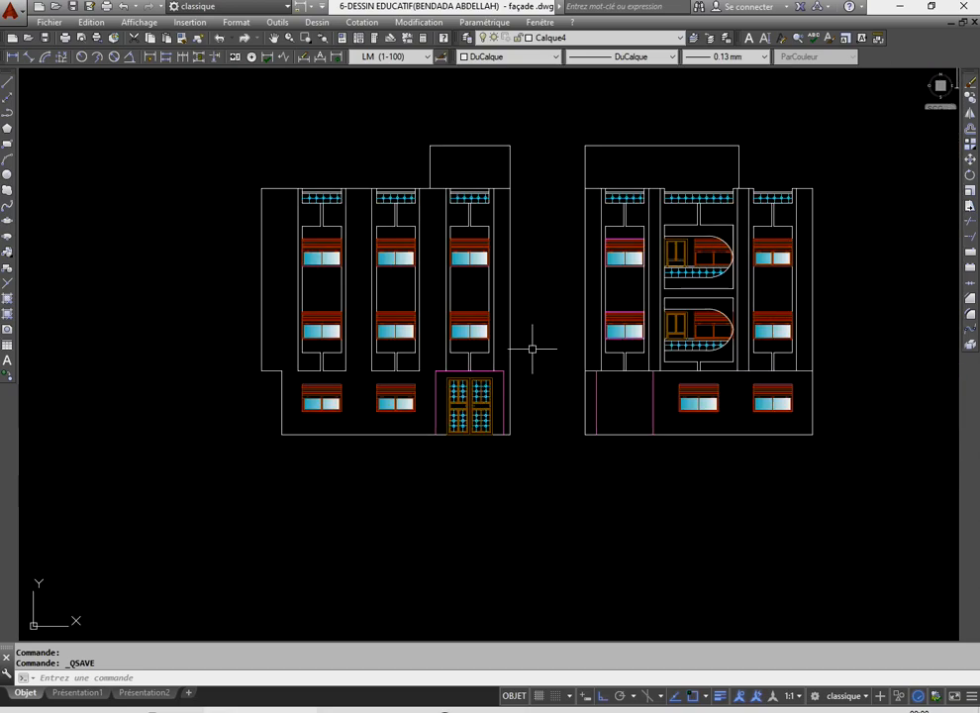
scroll(515, 338, up, 2)
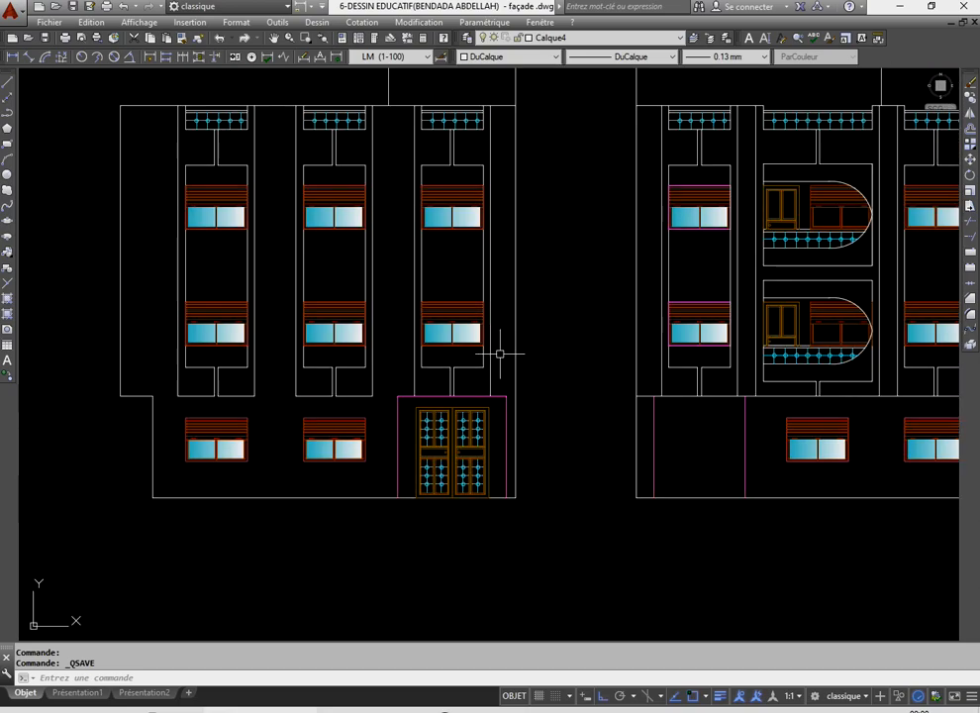
scroll(499, 350, down, 2)
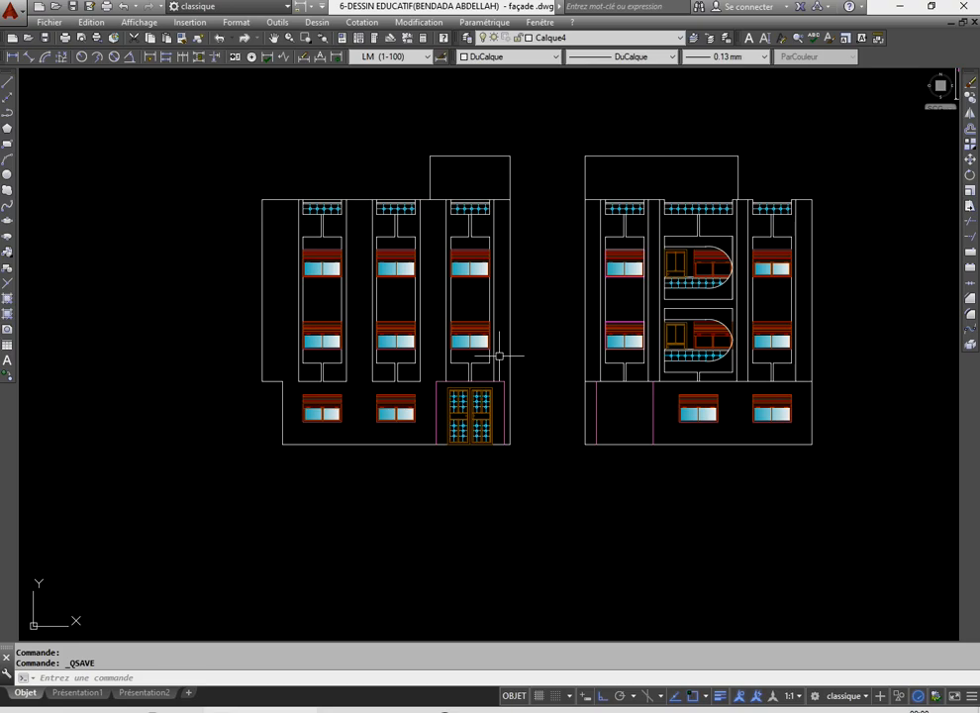
scroll(392, 322, up, 2)
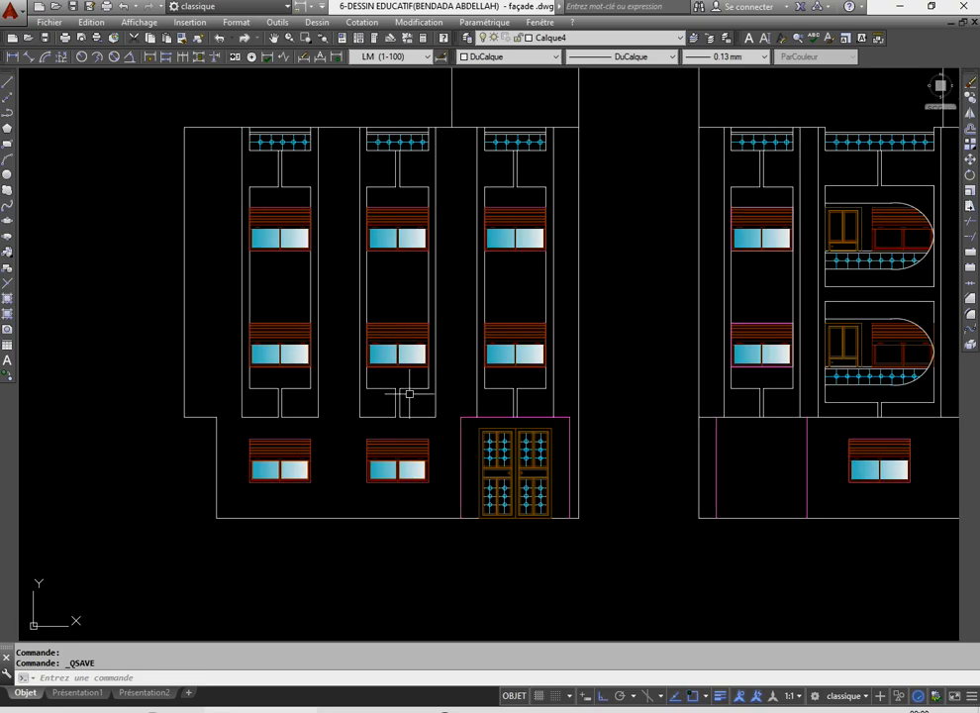
scroll(409, 393, down, 2)
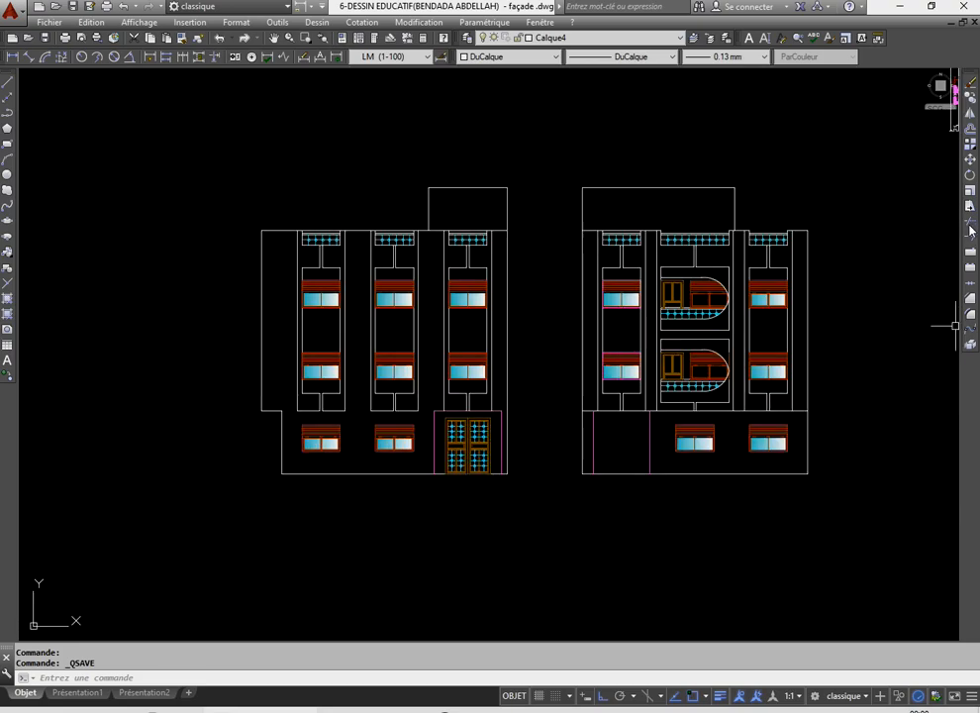
- Trim the roof line segments above the three top railings of the left façade
click(971, 230)
scroll(467, 214, up, 4)
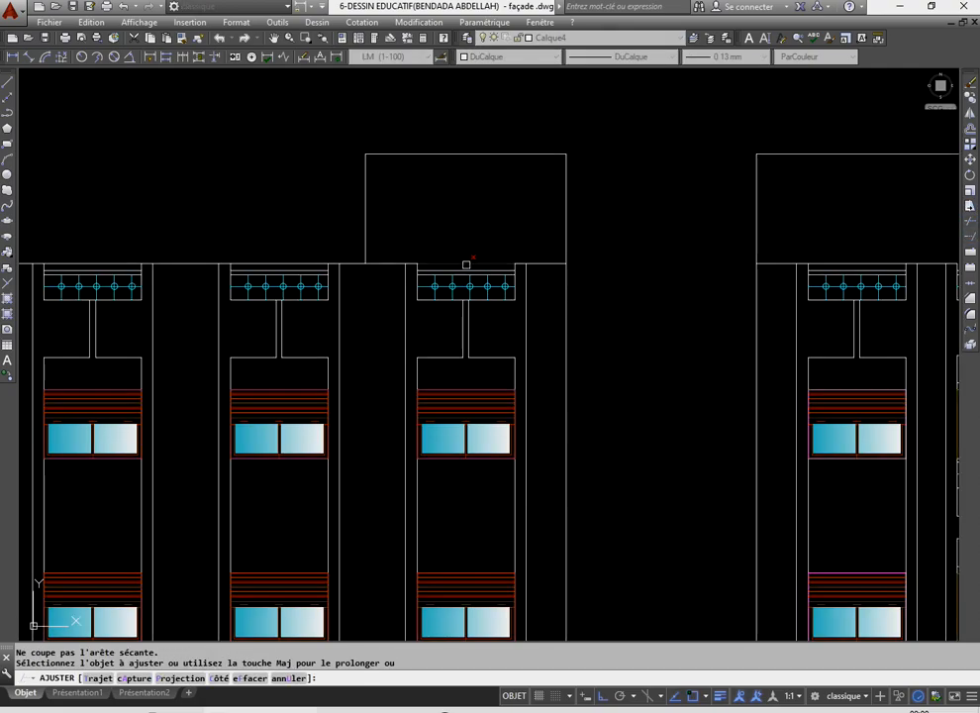
scroll(281, 264, down, 4)
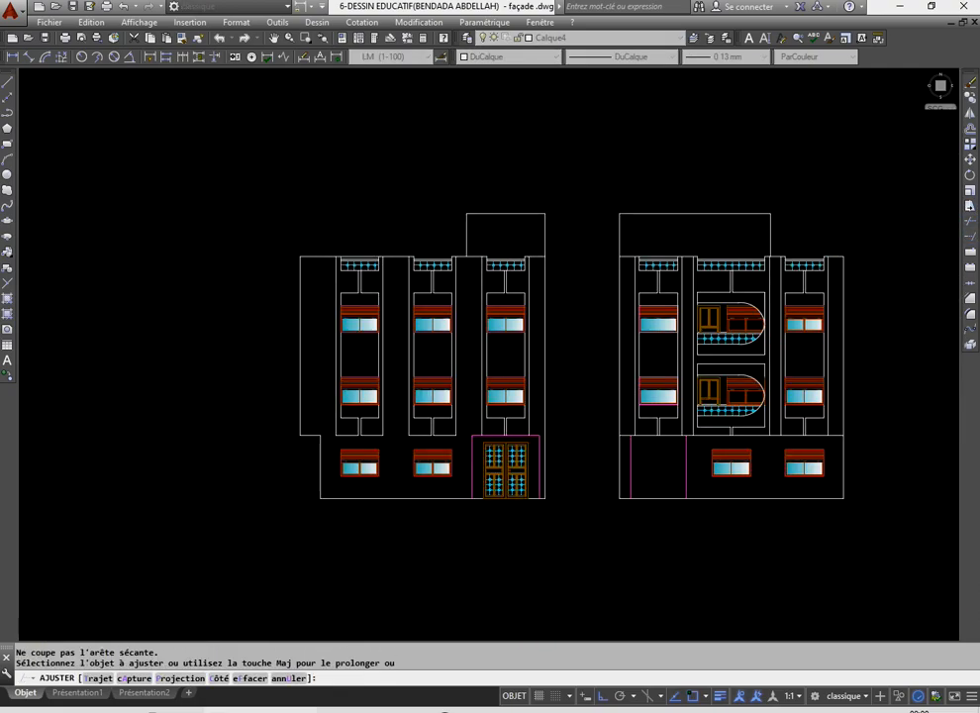
scroll(362, 255, up, 4)
right_click(331, 190)
click(339, 193)
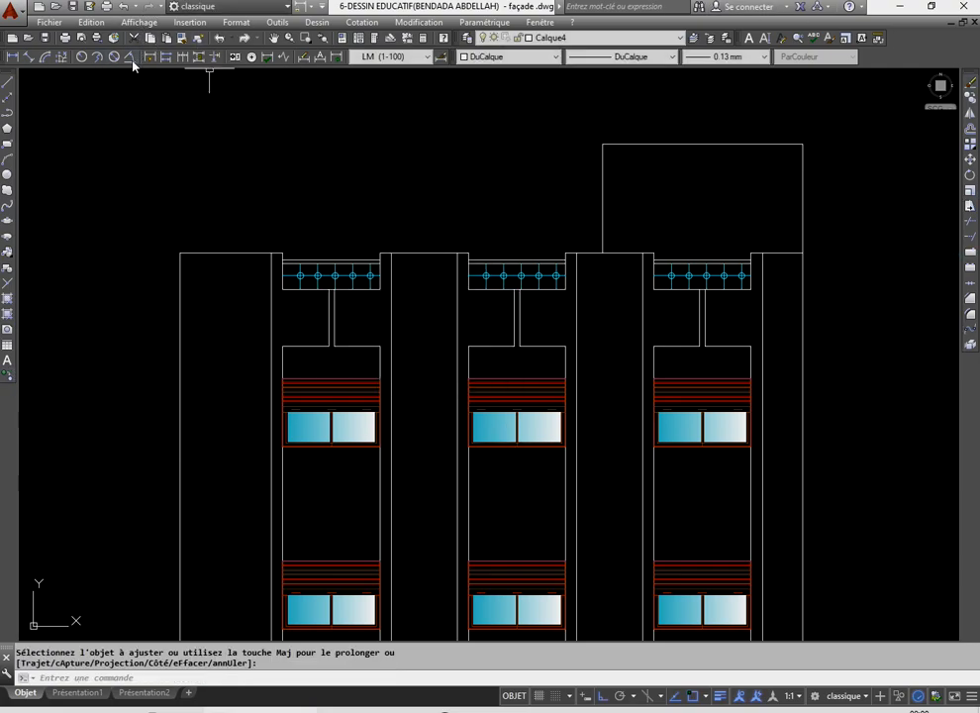
- Check both façades as a whole and save the drawing
scroll(389, 255, down, 5)
scroll(400, 255, up, 2)
scroll(416, 277, down, 2)
scroll(440, 293, up, 2)
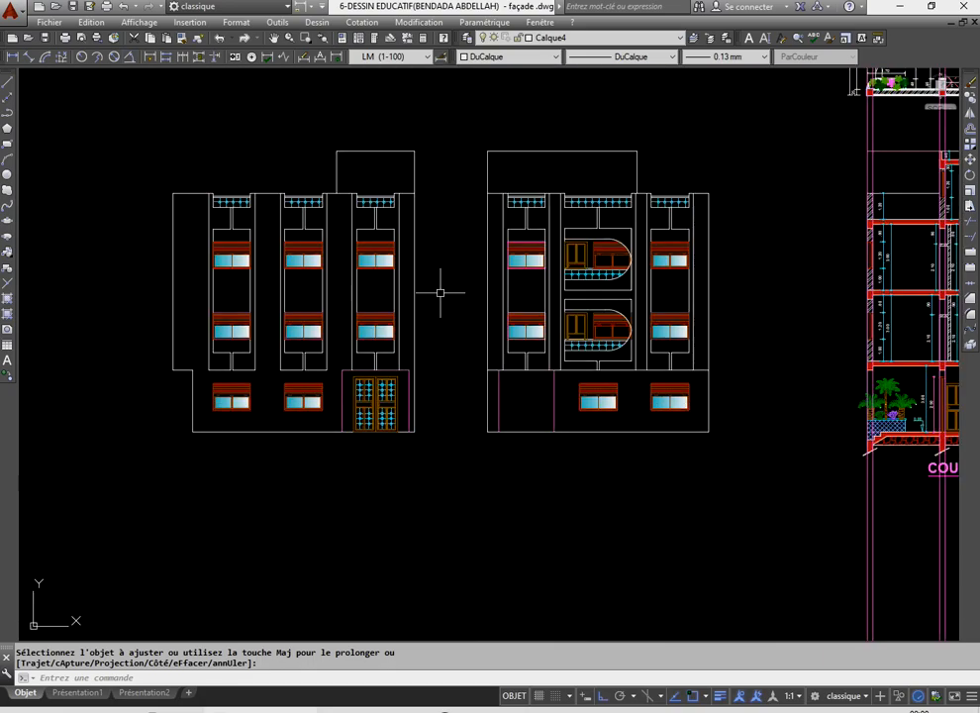
click(74, 8)
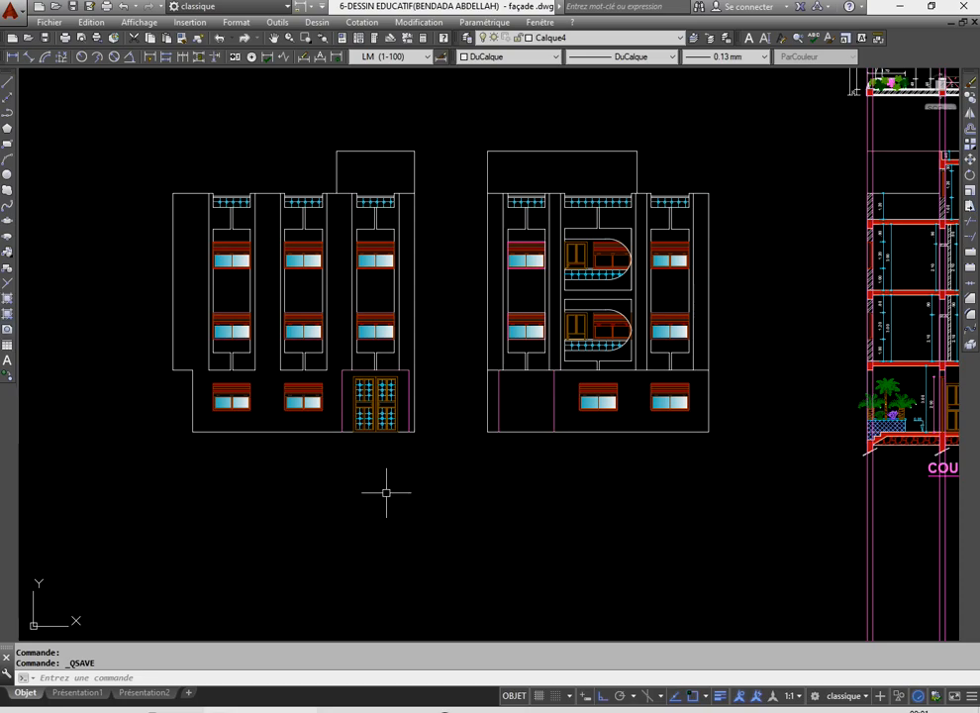
- Trim the roof line segment above the top railing in the right façade's first window bay
click(971, 227)
key(Return)
click(517, 176)
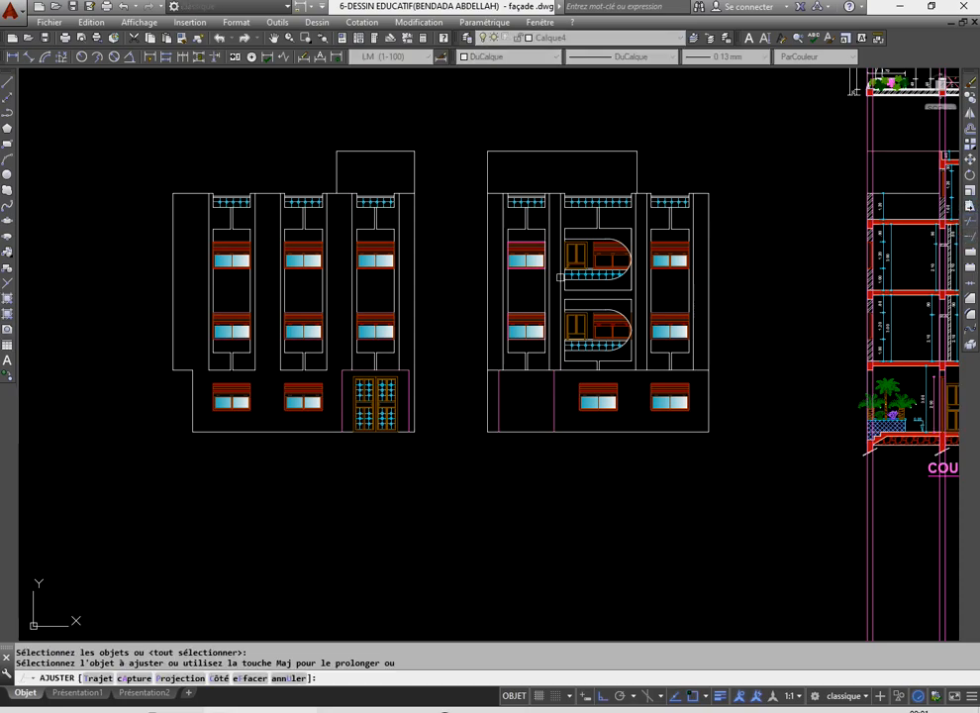
scroll(518, 180, up, 6)
right_click(464, 180)
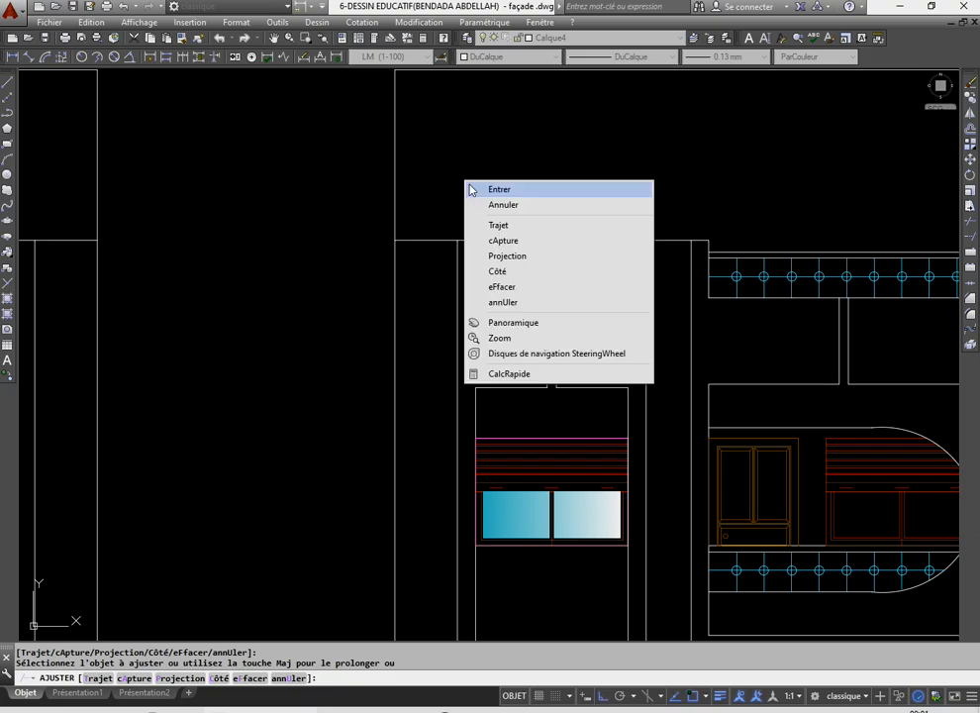
click(476, 188)
- Review the two façades alongside the floor plans and the section
scroll(477, 234, down, 11)
scroll(461, 254, up, 6)
scroll(359, 220, up, 3)
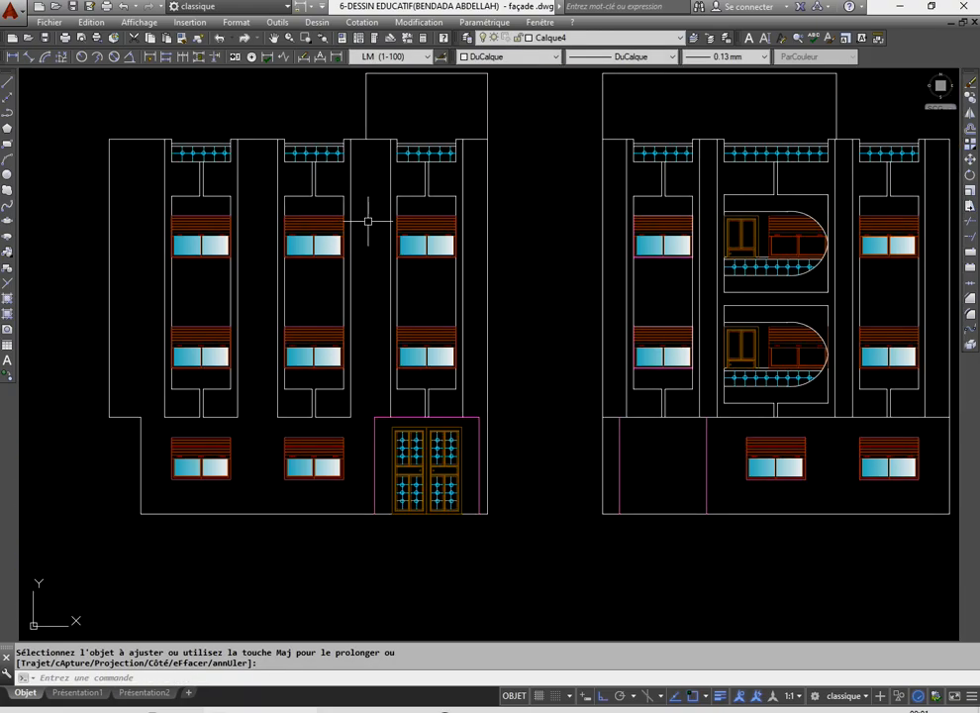
scroll(499, 295, down, 4)
scroll(499, 298, up, 2)
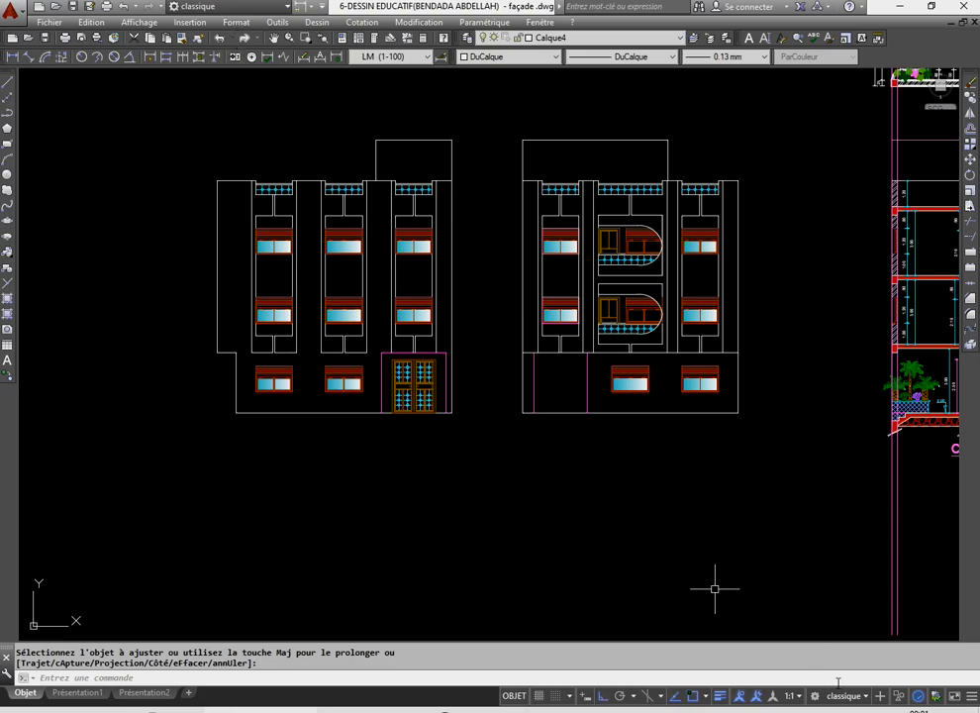
scroll(528, 438, down, 3)
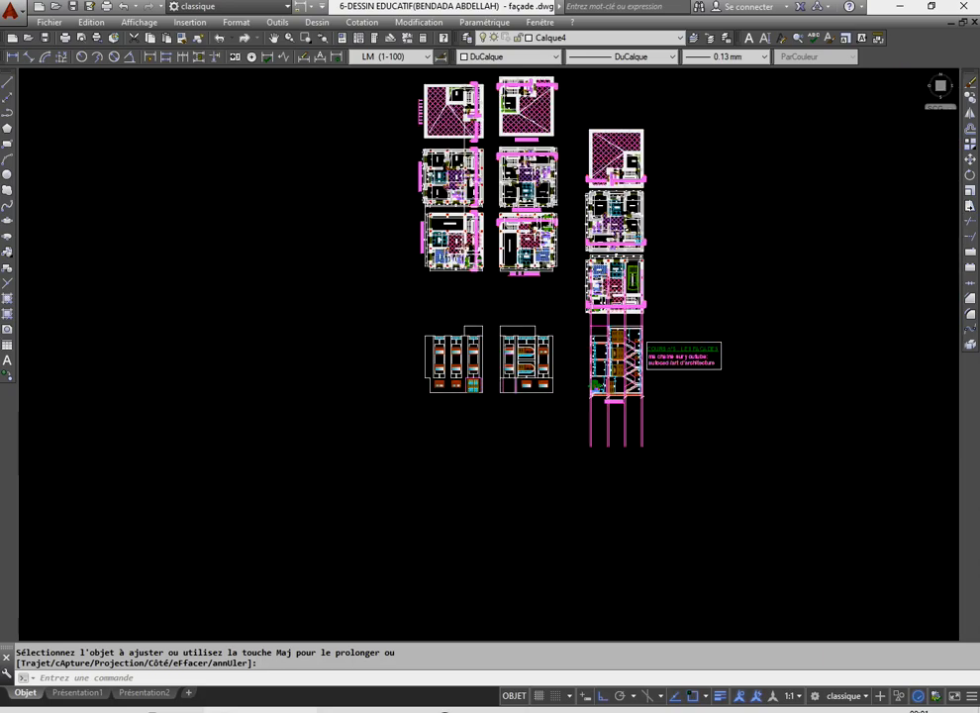
- Draw a horizontal line across the garage opening on the right façade's ground floor, between its two vertical edges
scroll(514, 381, up, 3)
scroll(513, 381, up, 4)
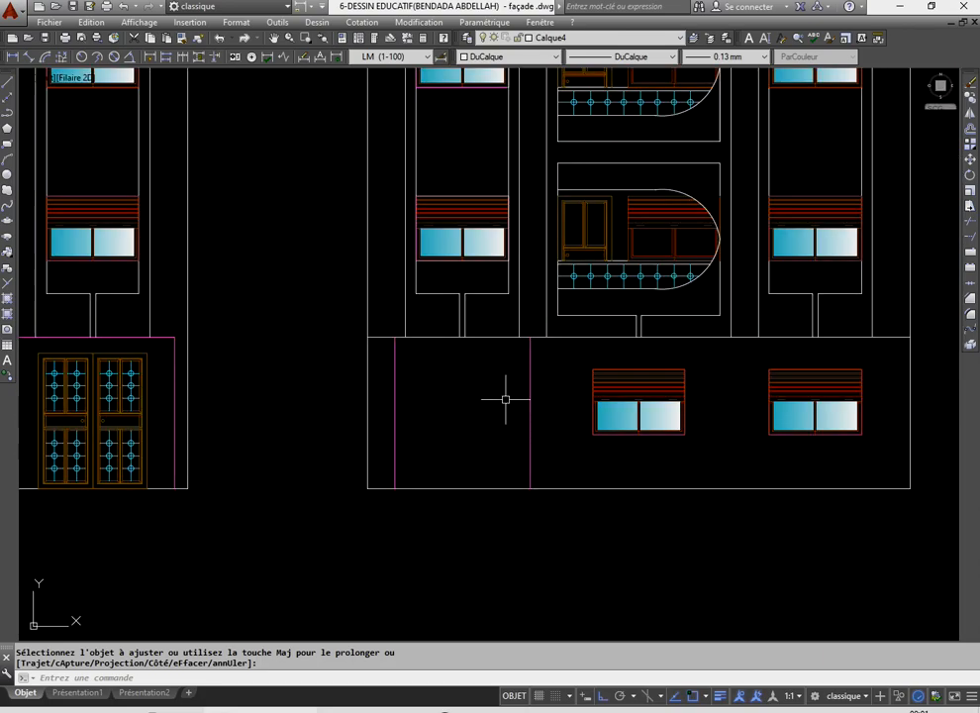
click(6, 83)
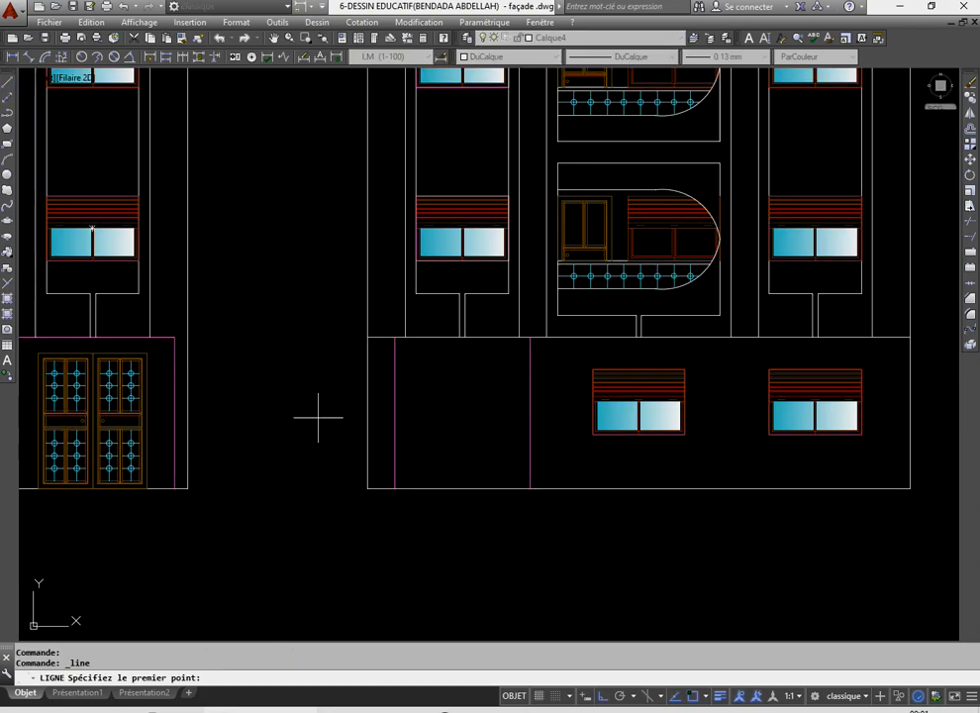
scroll(352, 397, up, 2)
click(420, 478)
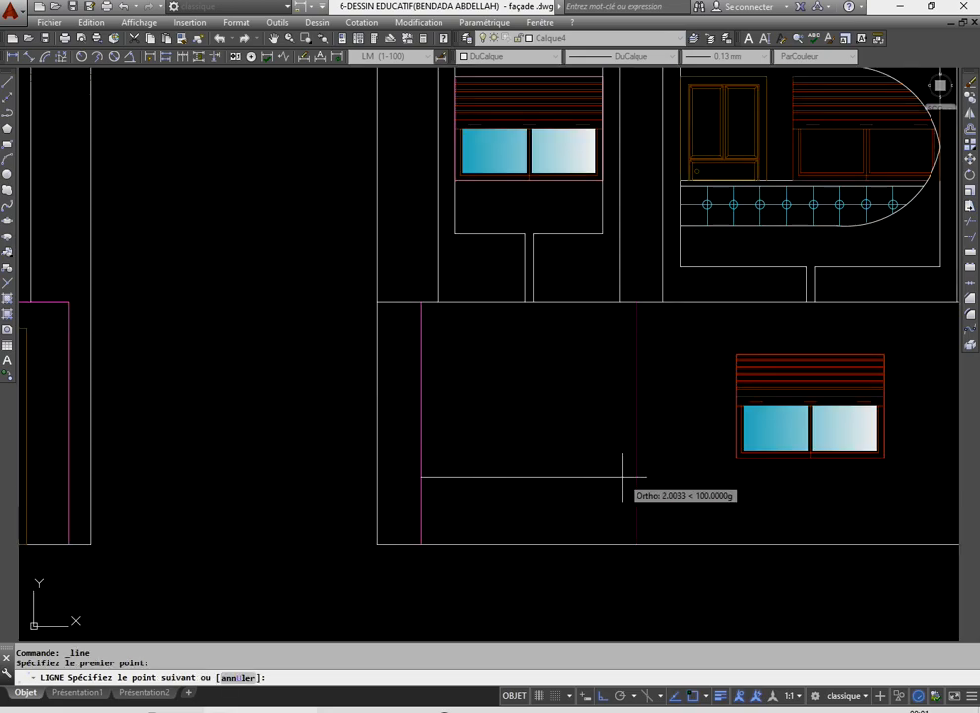
click(635, 477)
right_click(585, 409)
click(614, 414)
- Copy the horizontal line a short distance upward to form the garage door's lower band
click(594, 477)
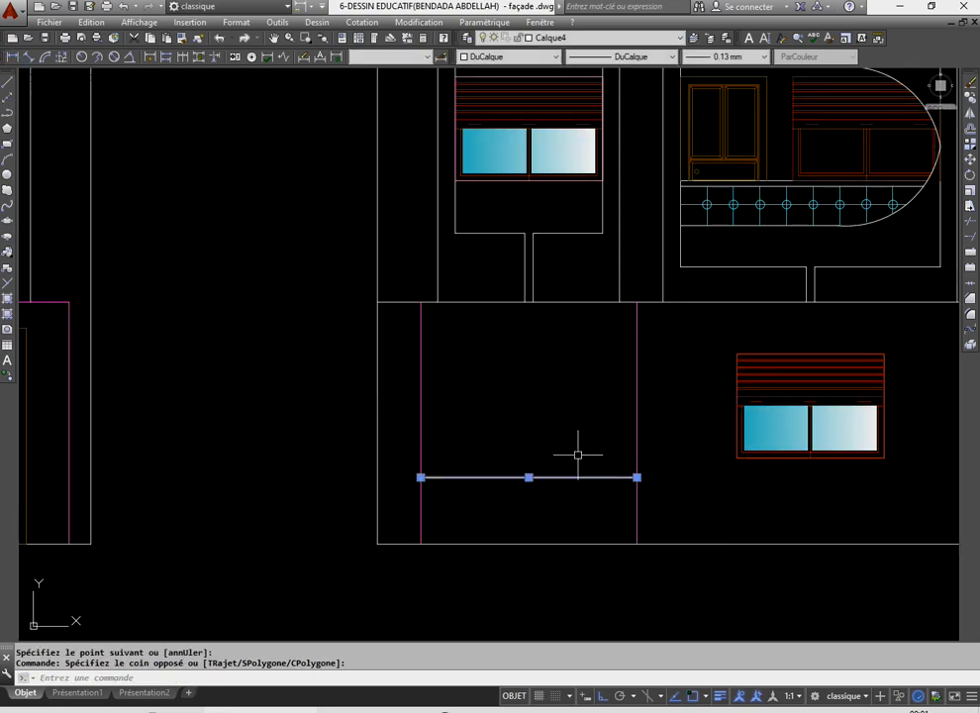
click(973, 98)
scroll(689, 471, up, 4)
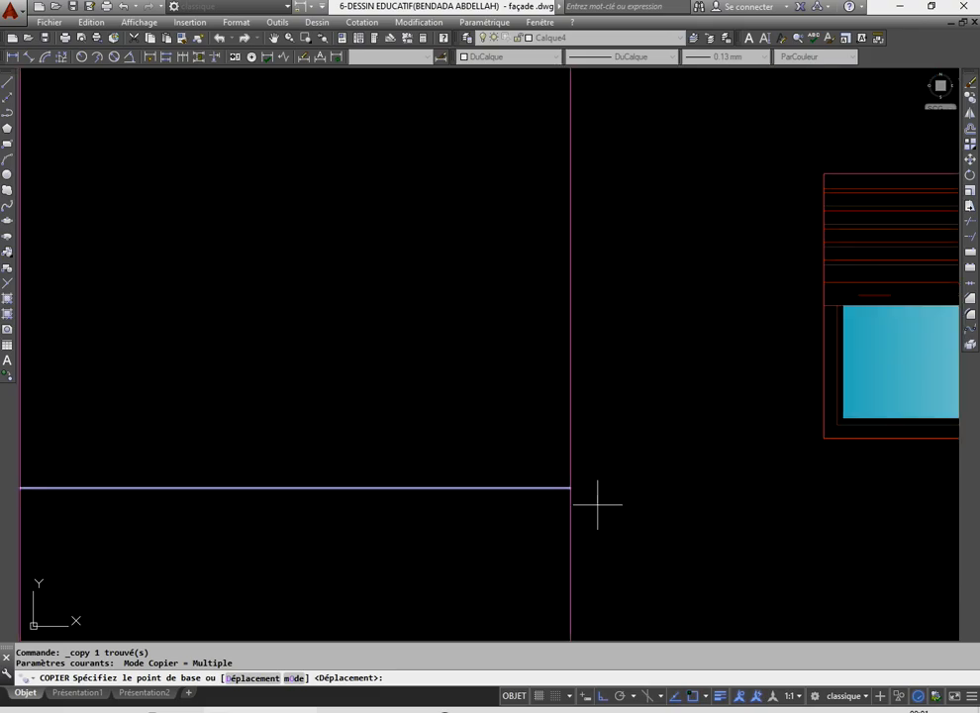
click(570, 488)
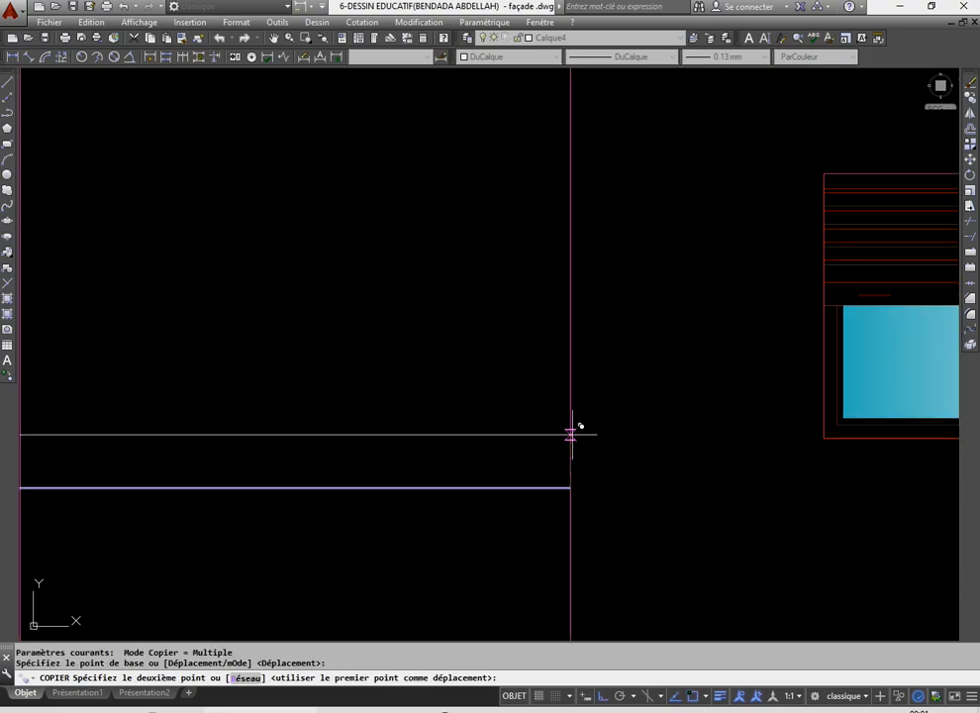
click(571, 434)
key(Return)
scroll(508, 354, down, 6)
scroll(573, 428, up, 3)
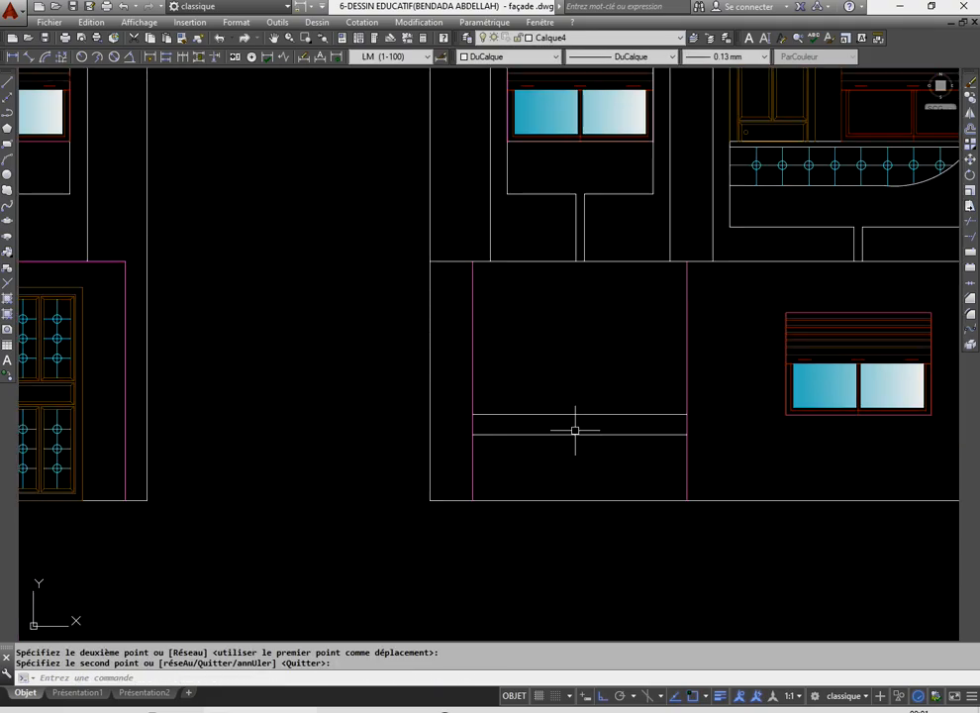
- Copy the band's upper line upward twice to form a closely spaced pair of slat lines
scroll(576, 422, up, 2)
click(569, 405)
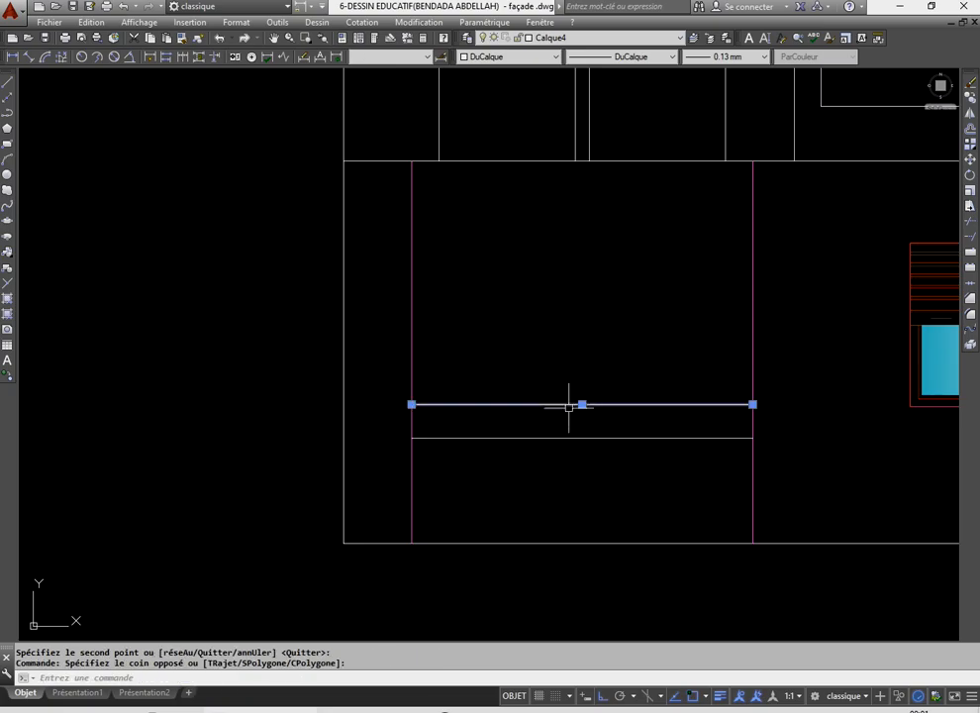
click(970, 98)
scroll(718, 466, up, 2)
click(772, 369)
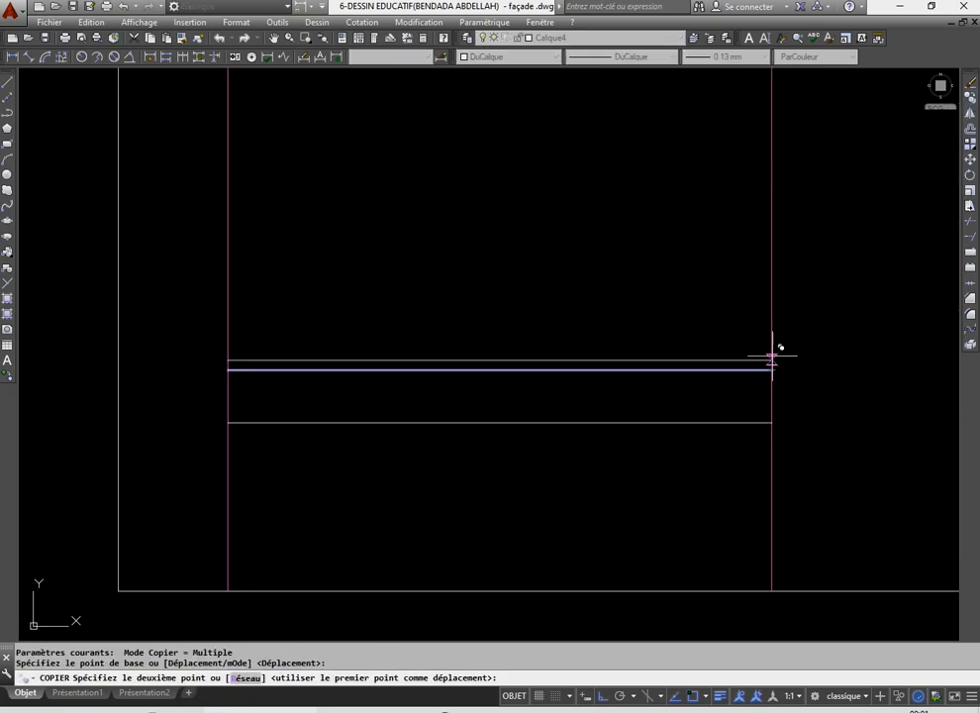
click(772, 327)
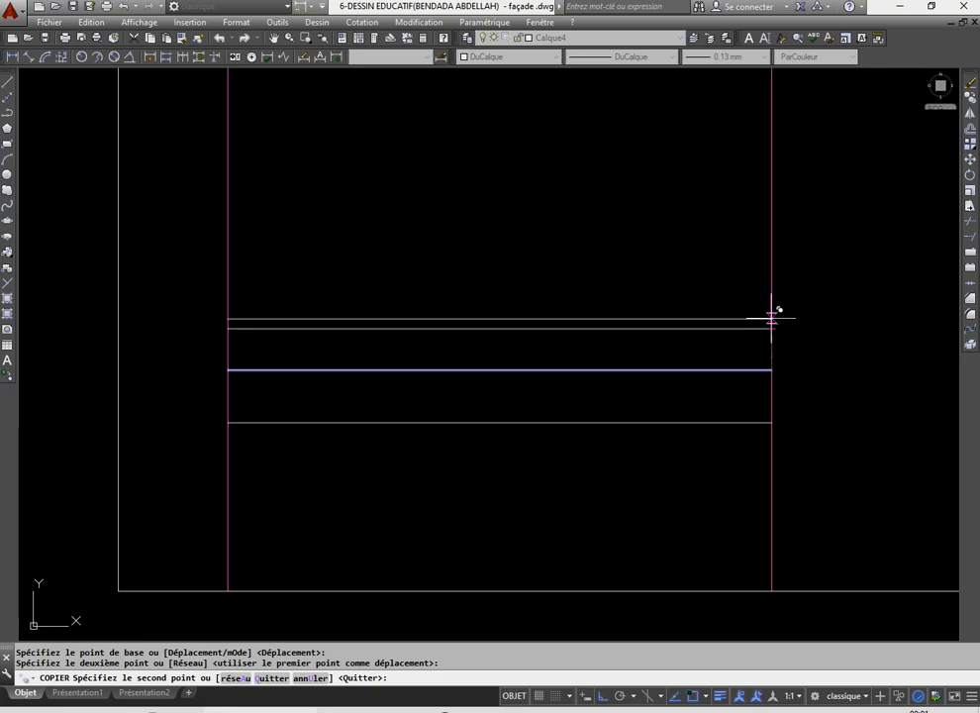
click(771, 318)
right_click(624, 266)
click(630, 274)
- Copy the pair of slat lines upward six times at equal spacing to fill the garage opening up to its top
click(662, 348)
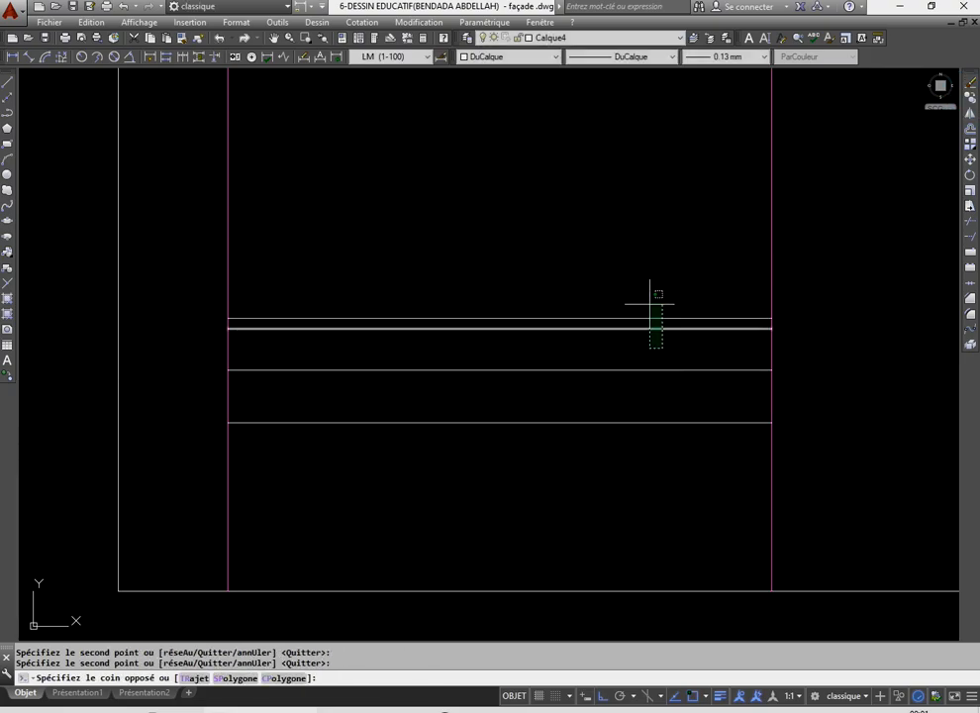
click(650, 308)
click(973, 99)
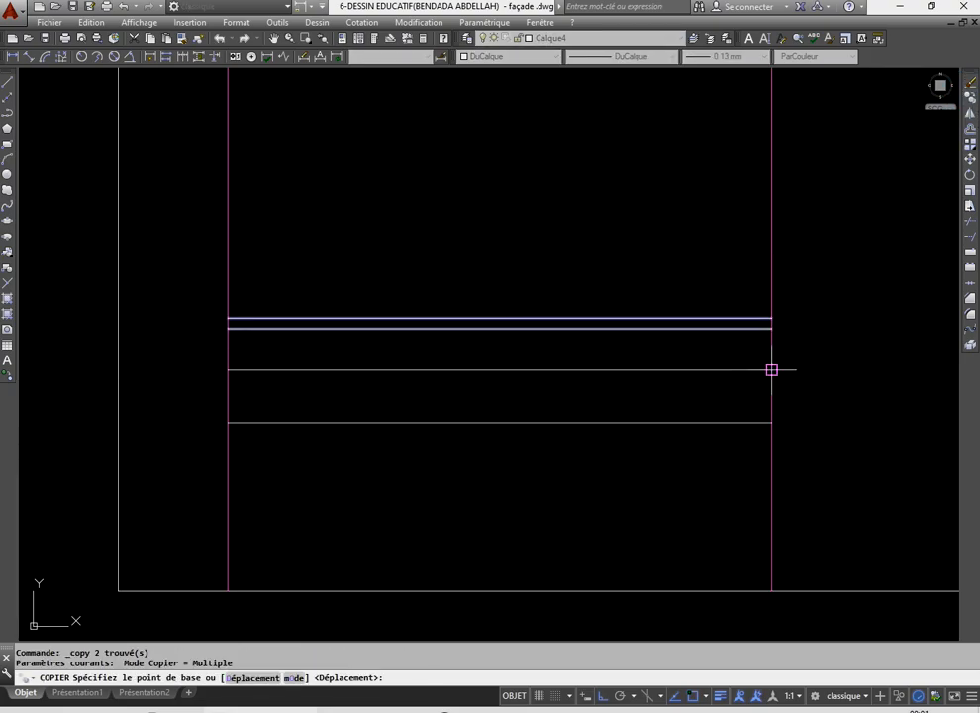
click(771, 371)
click(772, 318)
click(772, 266)
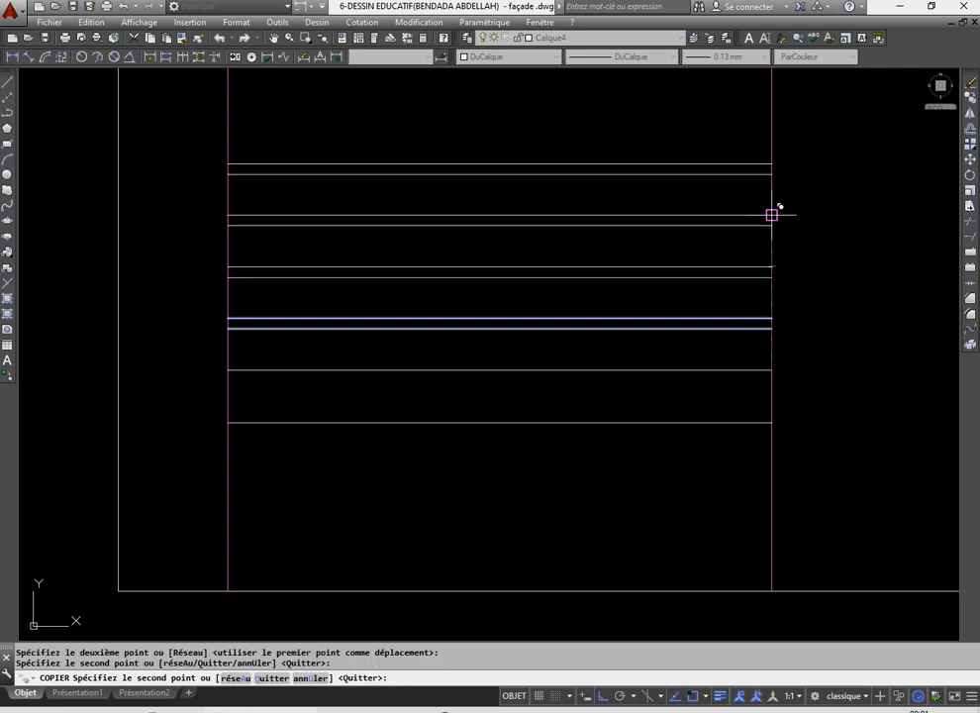
click(772, 215)
scroll(728, 293, down, 3)
scroll(738, 260, up, 3)
click(745, 238)
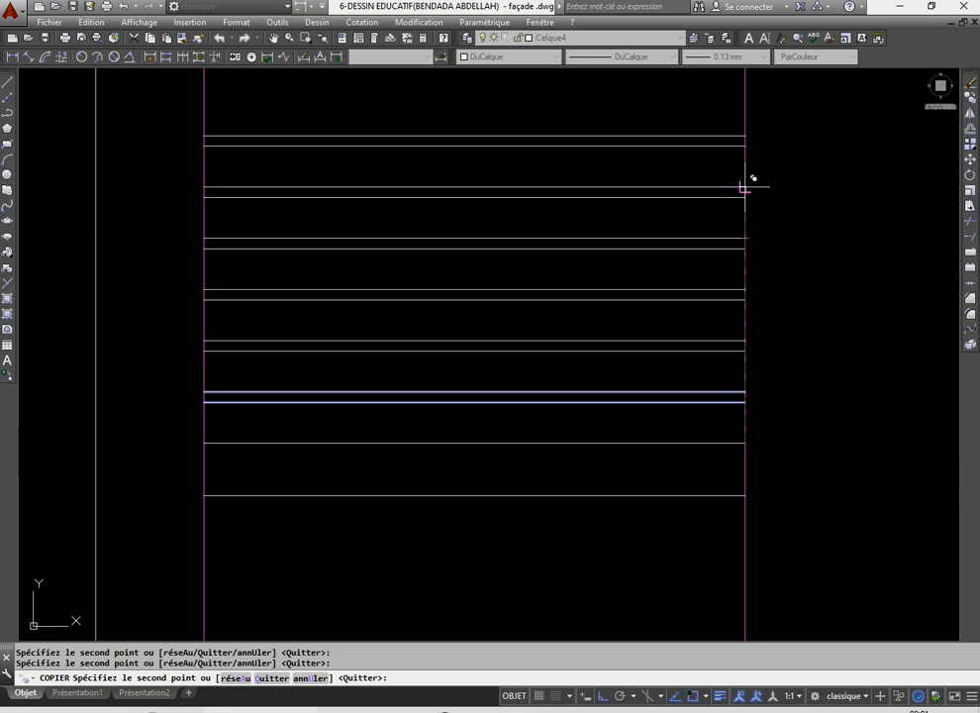
click(744, 186)
scroll(711, 223, down, 3)
scroll(724, 200, up, 3)
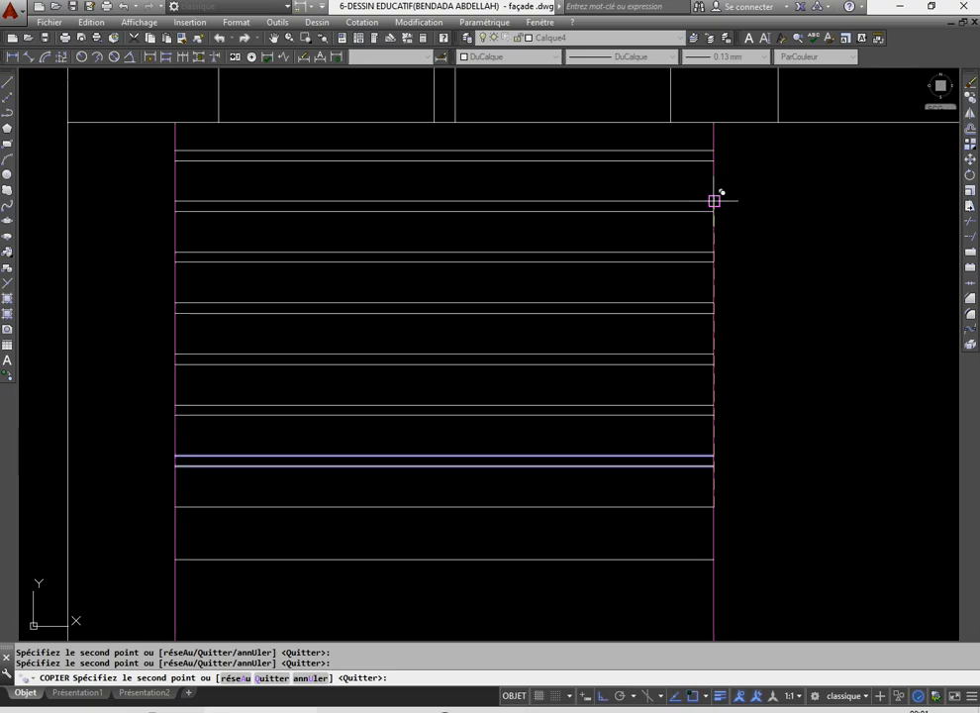
right_click(551, 194)
click(584, 200)
scroll(449, 294, down, 4)
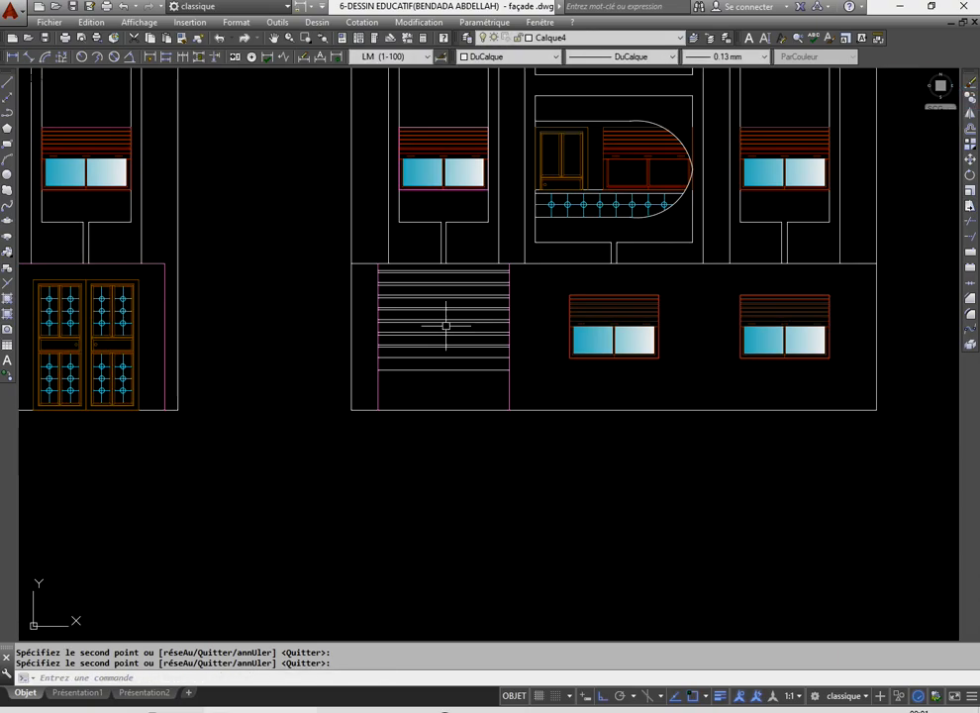
- Draw two short horizontal dashes side by side in the first half of the garage door's lower band
scroll(416, 386, up, 3)
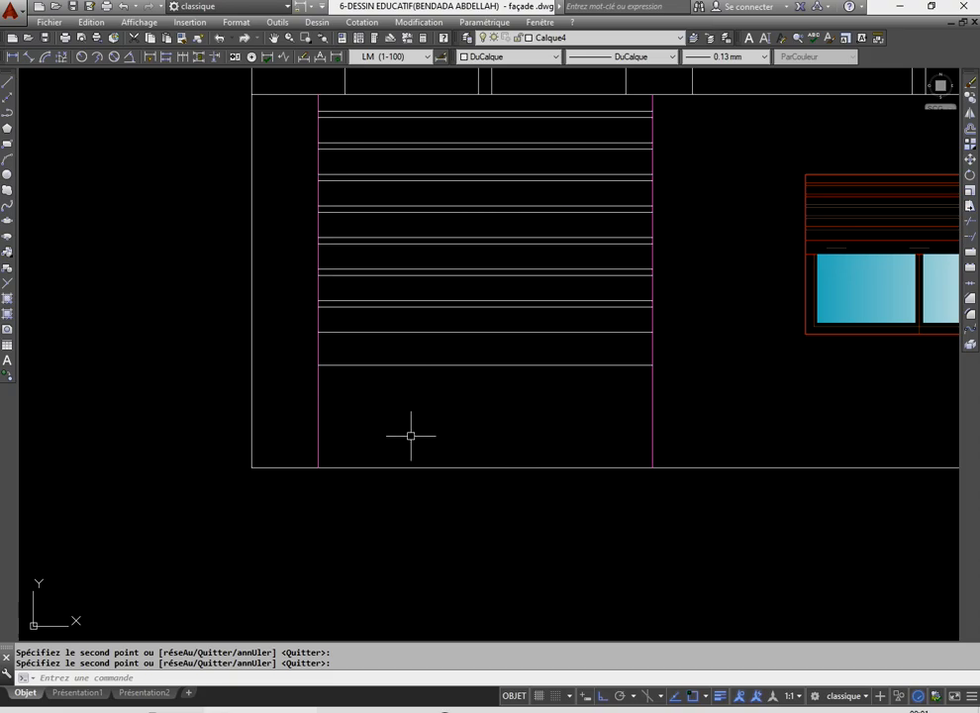
click(9, 83)
scroll(381, 359, up, 2)
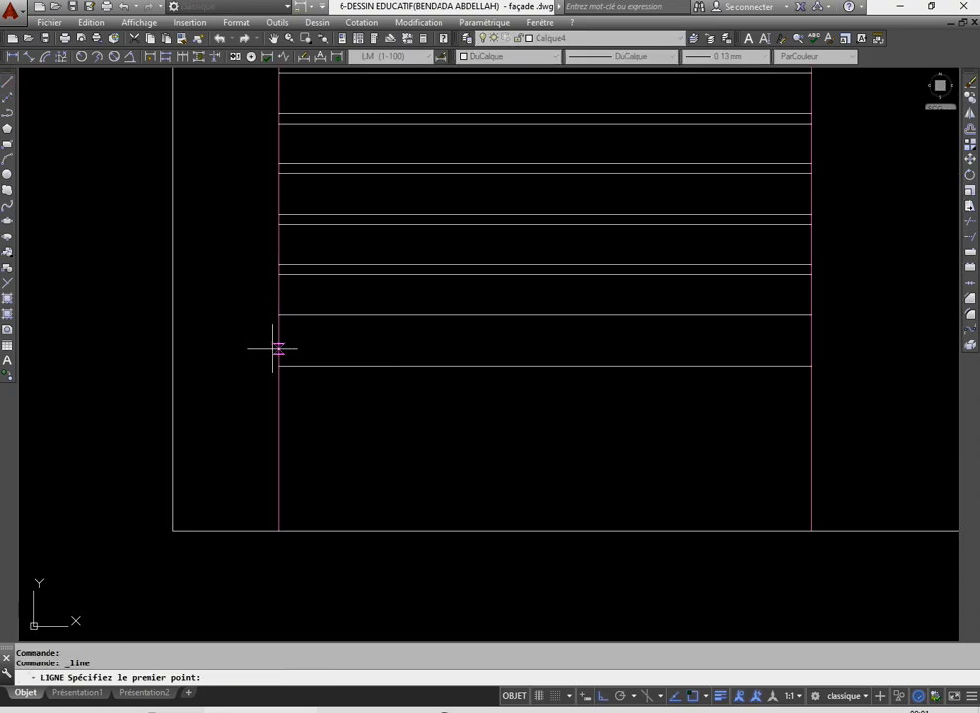
click(328, 339)
click(377, 340)
right_click(423, 331)
click(458, 340)
right_click(242, 243)
click(283, 241)
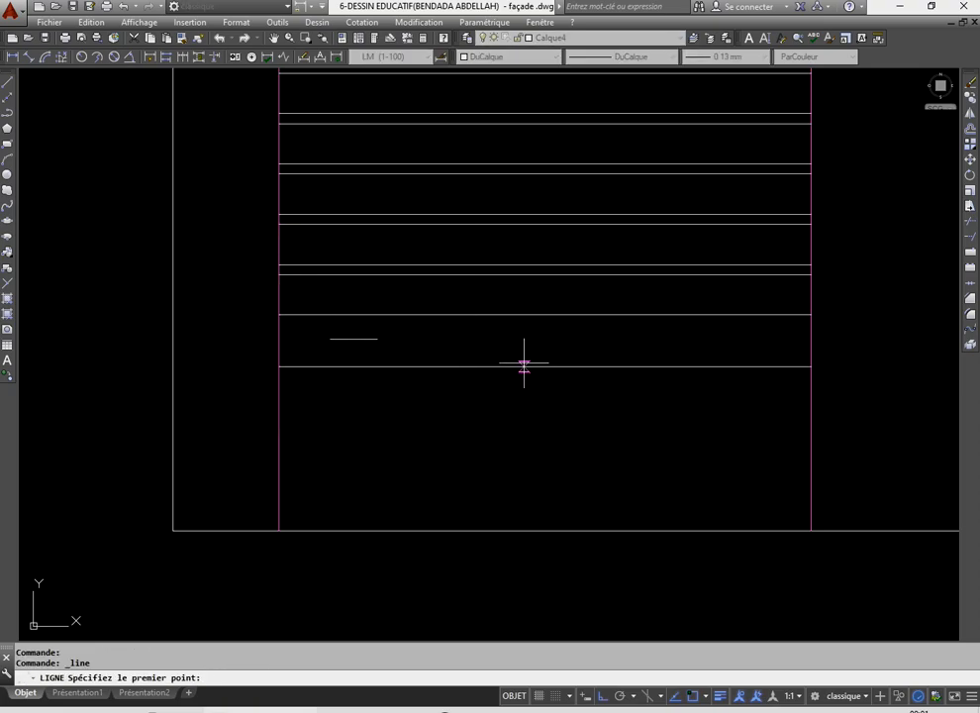
click(458, 339)
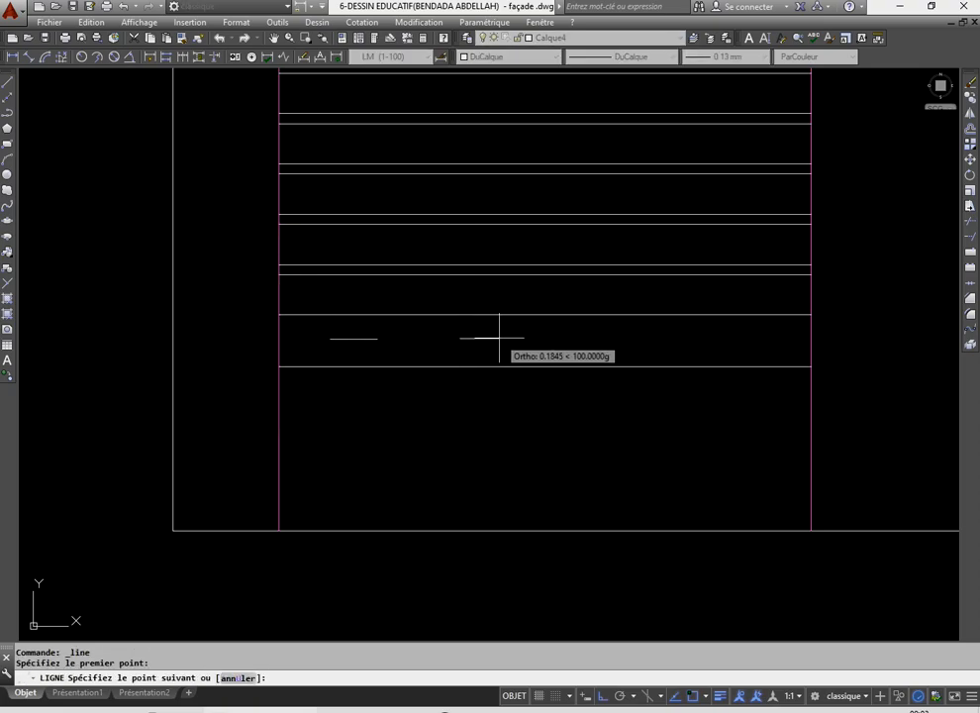
click(477, 340)
right_click(496, 352)
click(496, 325)
- Mirror the two dashes about the vertical centre axis of the garage door, keeping the originals
click(512, 343)
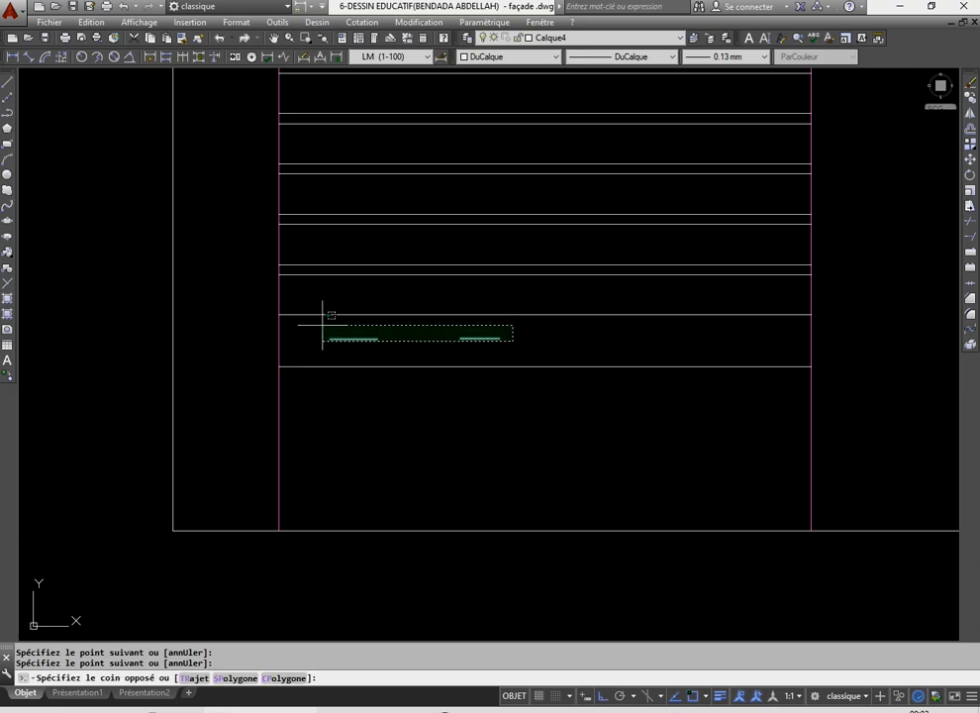
click(322, 327)
click(971, 130)
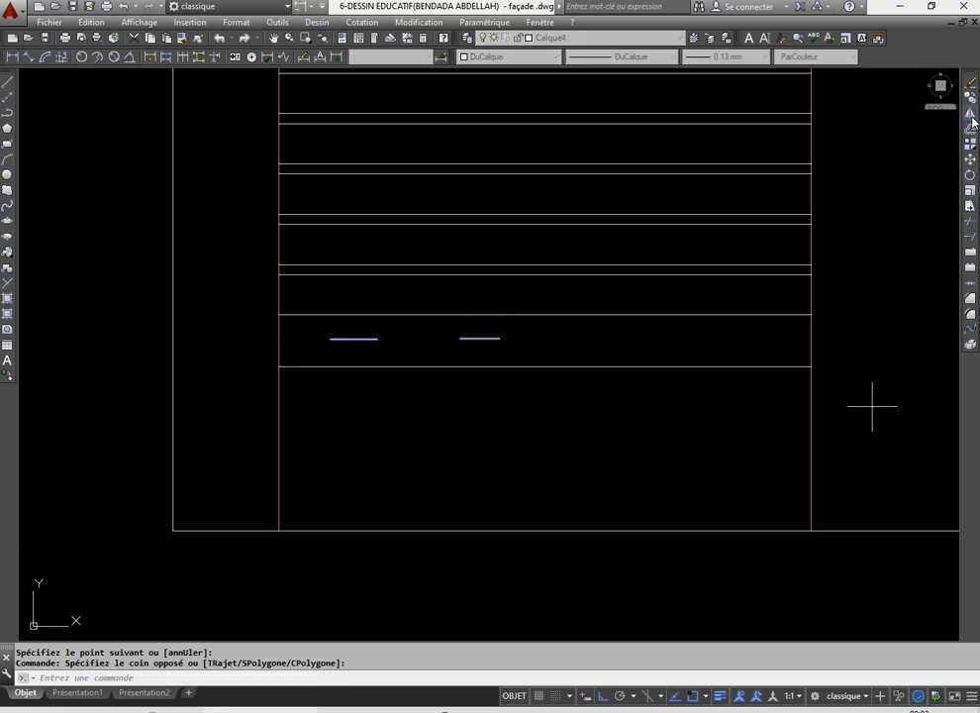
click(545, 366)
click(537, 542)
right_click(492, 396)
click(525, 401)
scroll(462, 413, down, 8)
scroll(462, 412, down, 5)
scroll(485, 410, up, 7)
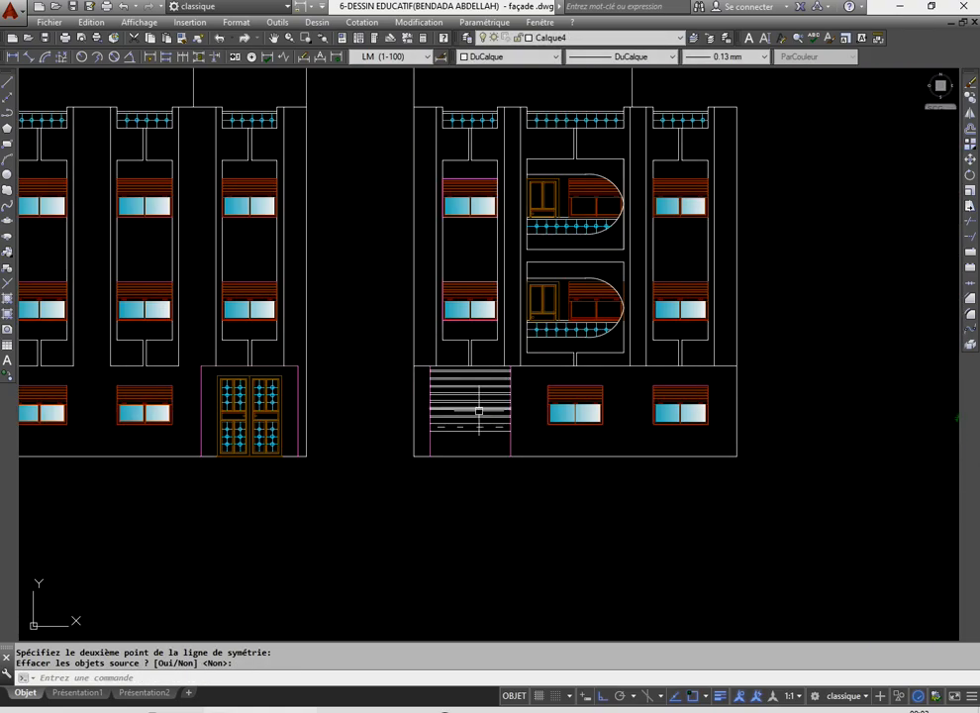
- Match the properties of the garage door's lines and magenta edges to the white façade line above it
scroll(487, 413, down, 1)
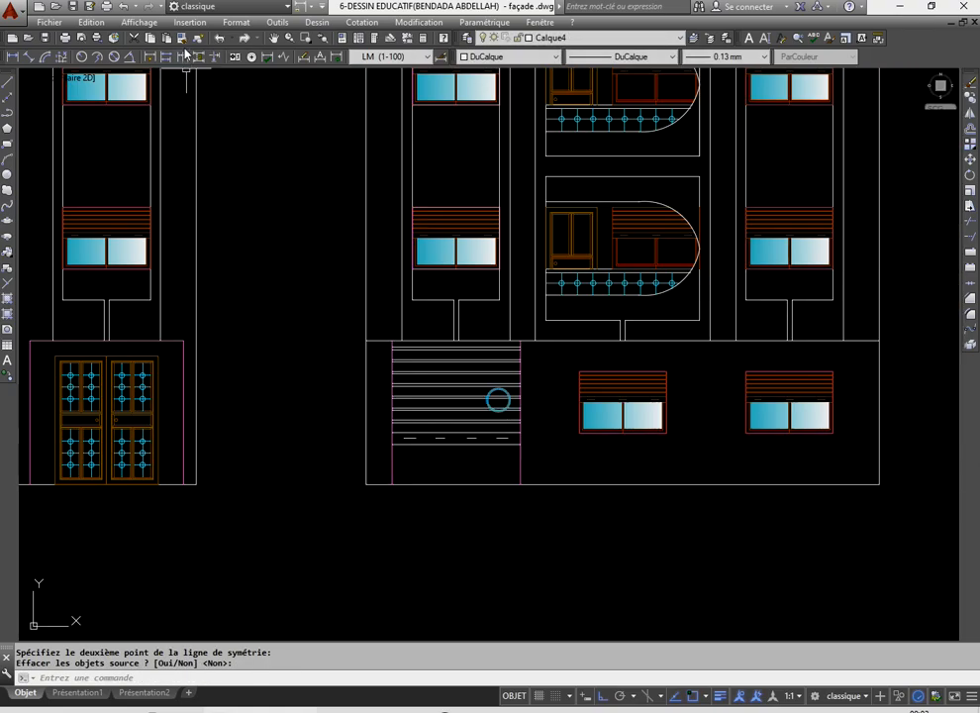
click(182, 39)
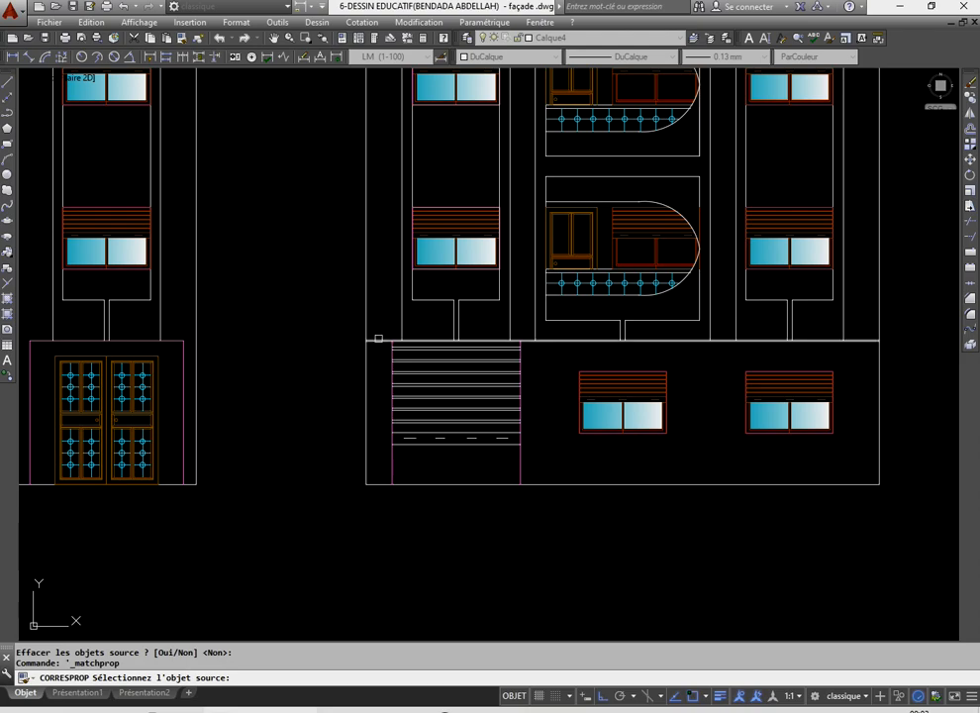
click(378, 340)
click(543, 460)
click(386, 364)
right_click(420, 353)
click(436, 363)
scroll(490, 375, down, 4)
- Match the properties of the magenta frame around the left façade's entrance door to the white façade edge
scroll(324, 276, up, 4)
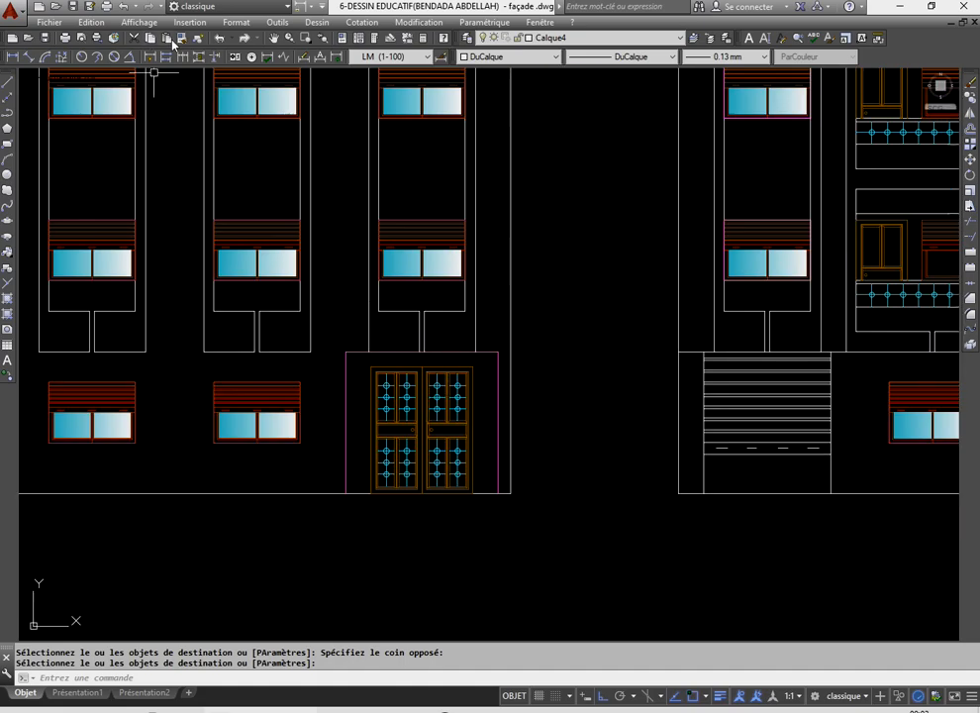
click(511, 275)
scroll(506, 376, up, 4)
click(502, 372)
click(478, 310)
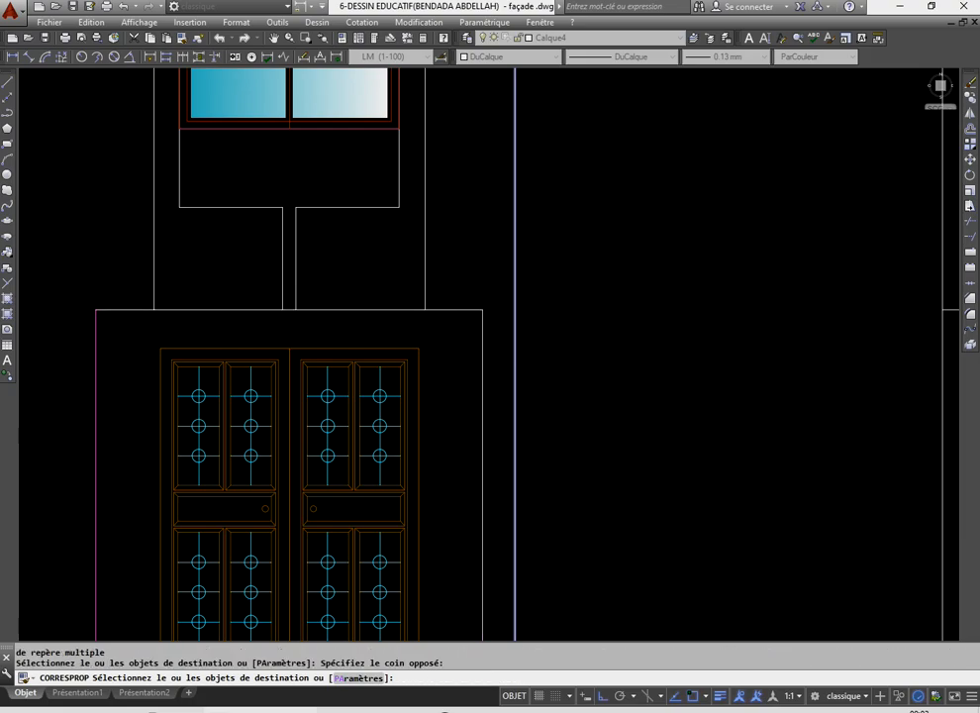
scroll(486, 299, down, 4)
scroll(322, 313, up, 4)
right_click(337, 344)
click(357, 362)
scroll(396, 396, down, 3)
middle_drag(416, 411, 454, 371)
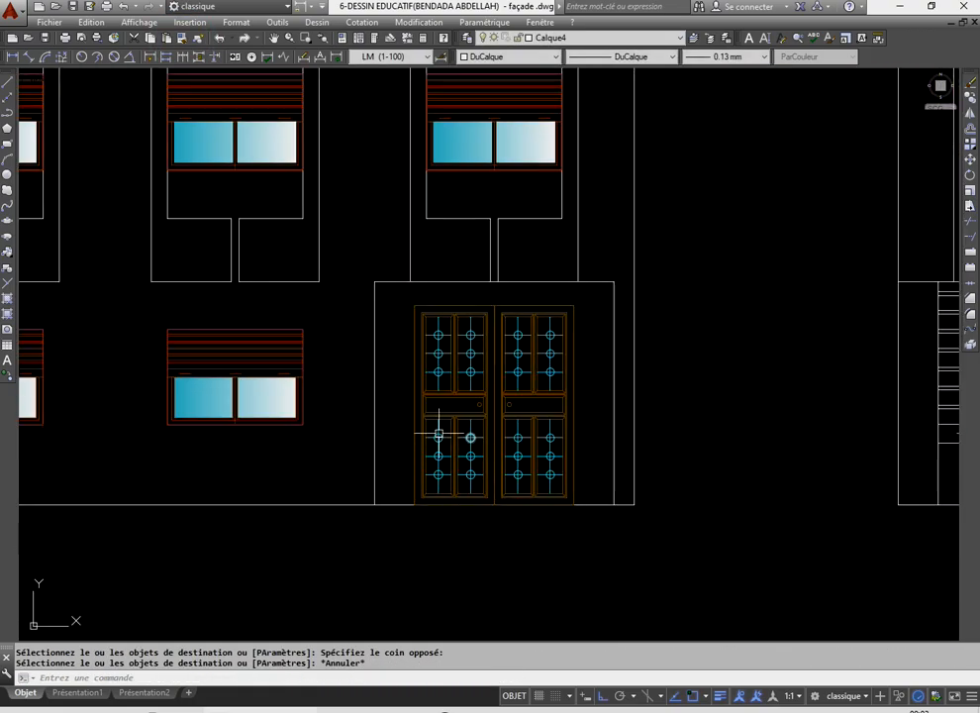
scroll(438, 434, down, 2)
scroll(436, 433, down, 3)
scroll(427, 141, up, 2)
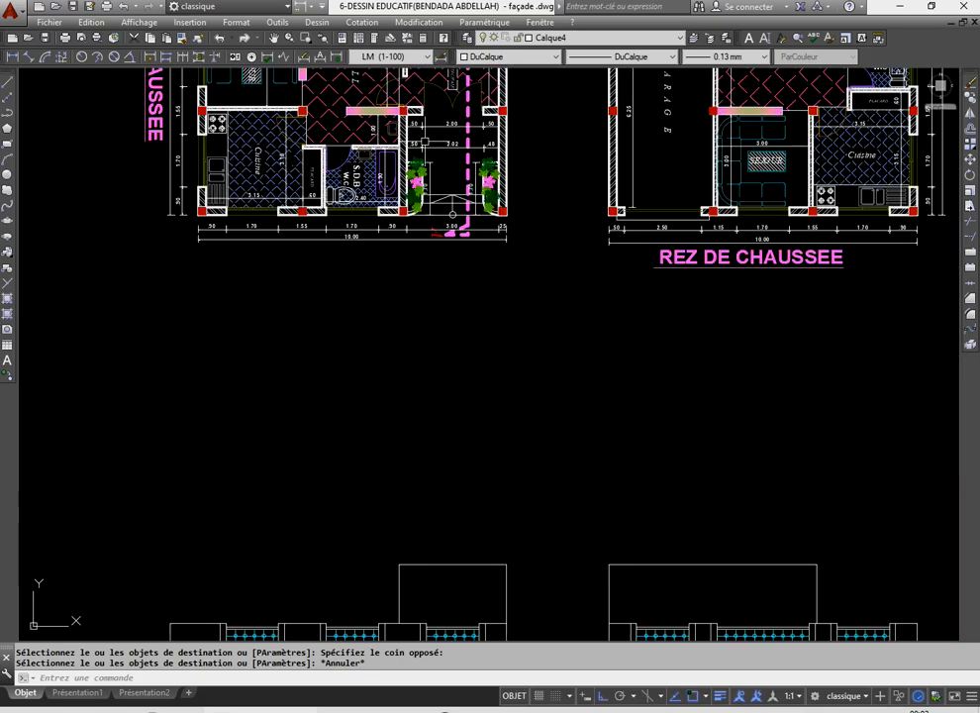
click(7, 84)
scroll(446, 396, down, 4)
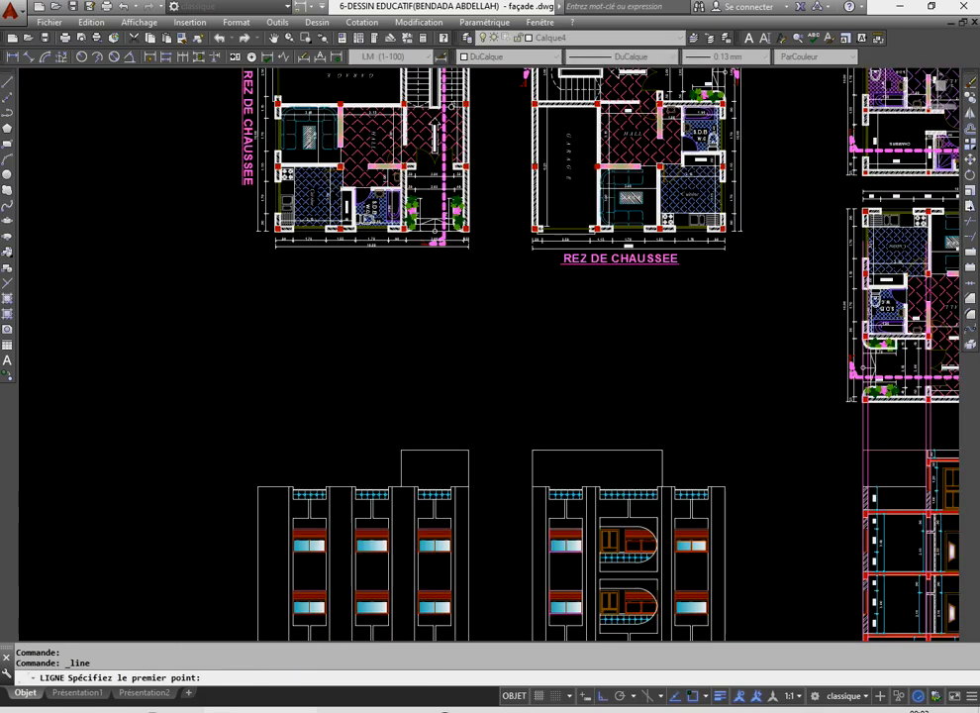
scroll(521, 389, up, 5)
scroll(586, 339, up, 5)
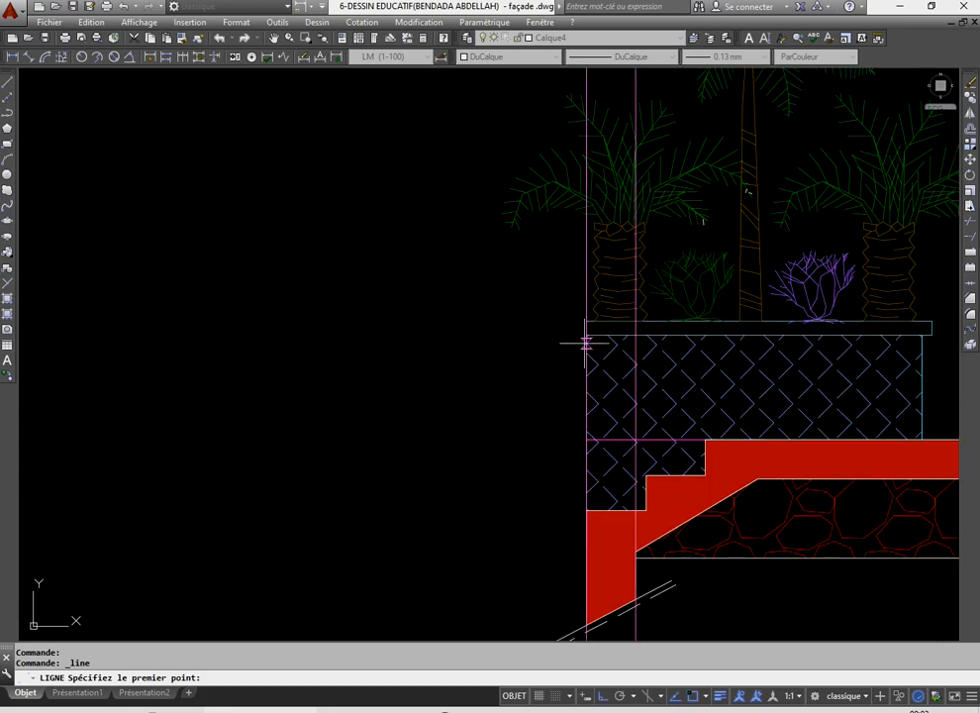
scroll(588, 315, up, 3)
key(Escape)
- Copy the cyan planter coping from section AA to the left façade, placing its upper end corner on the entrance door frame's edge
scroll(525, 340, down, 2)
scroll(635, 324, up, 2)
scroll(625, 340, up, 3)
click(640, 353)
click(617, 272)
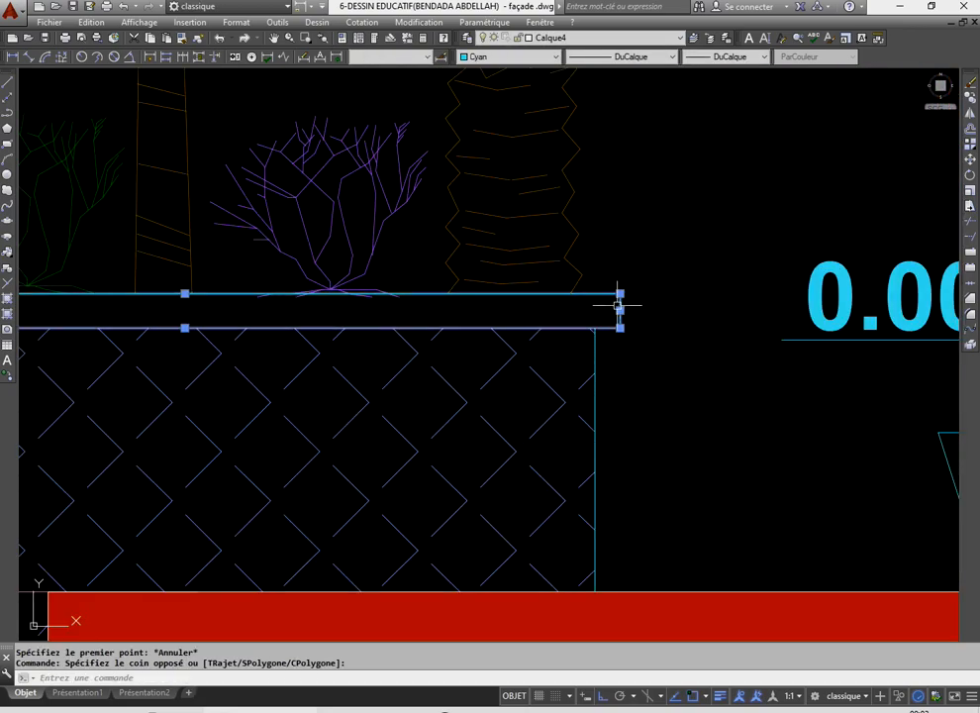
click(970, 98)
scroll(594, 295, up, 3)
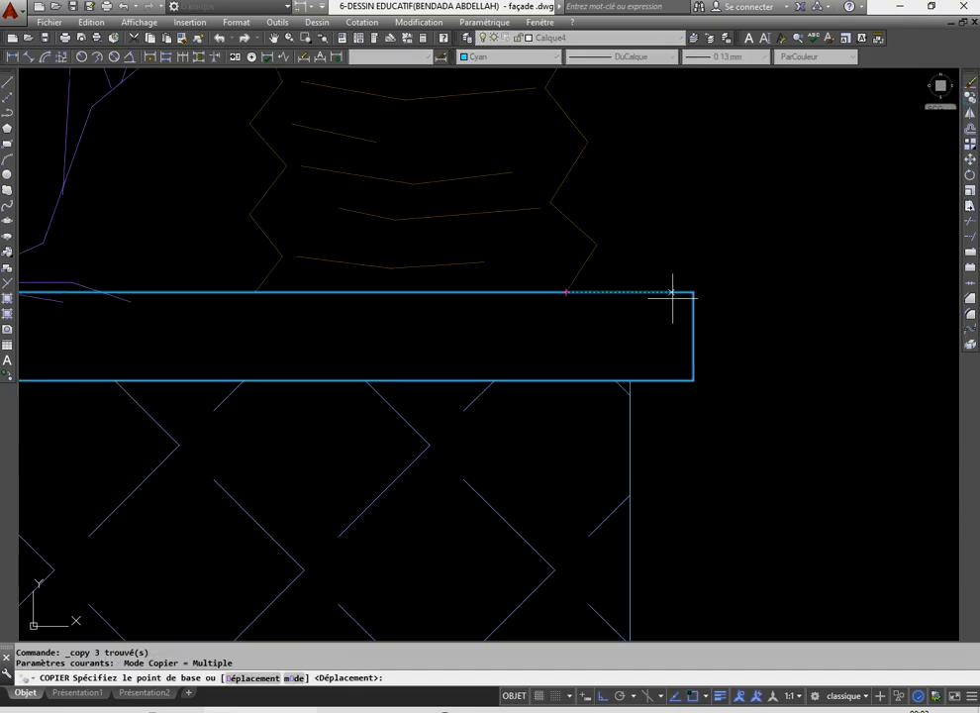
click(693, 292)
scroll(683, 327, down, 8)
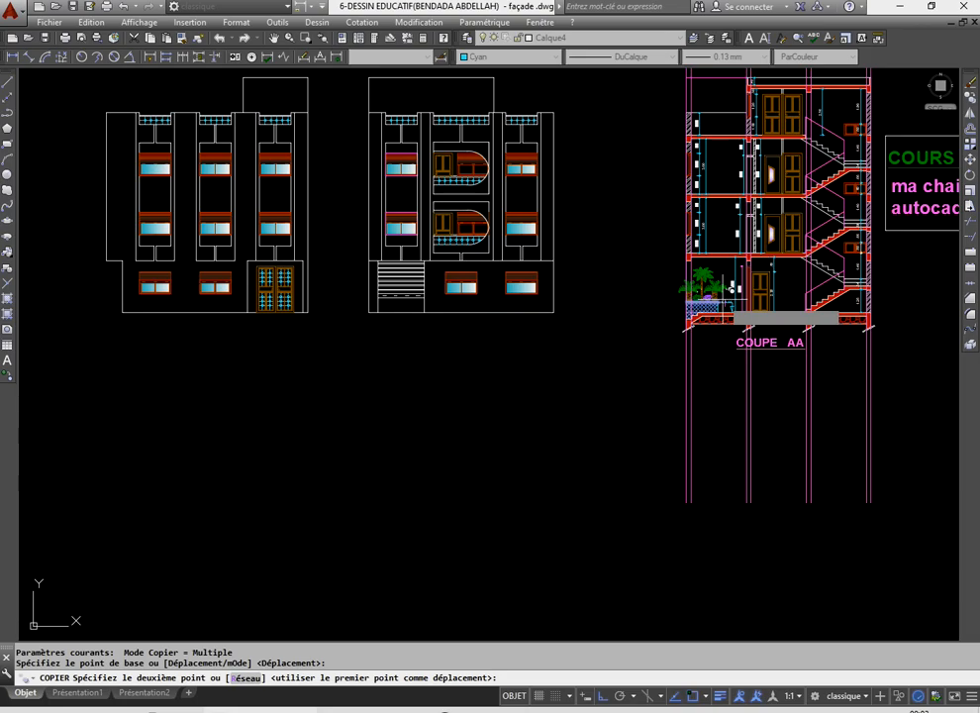
scroll(222, 304, up, 8)
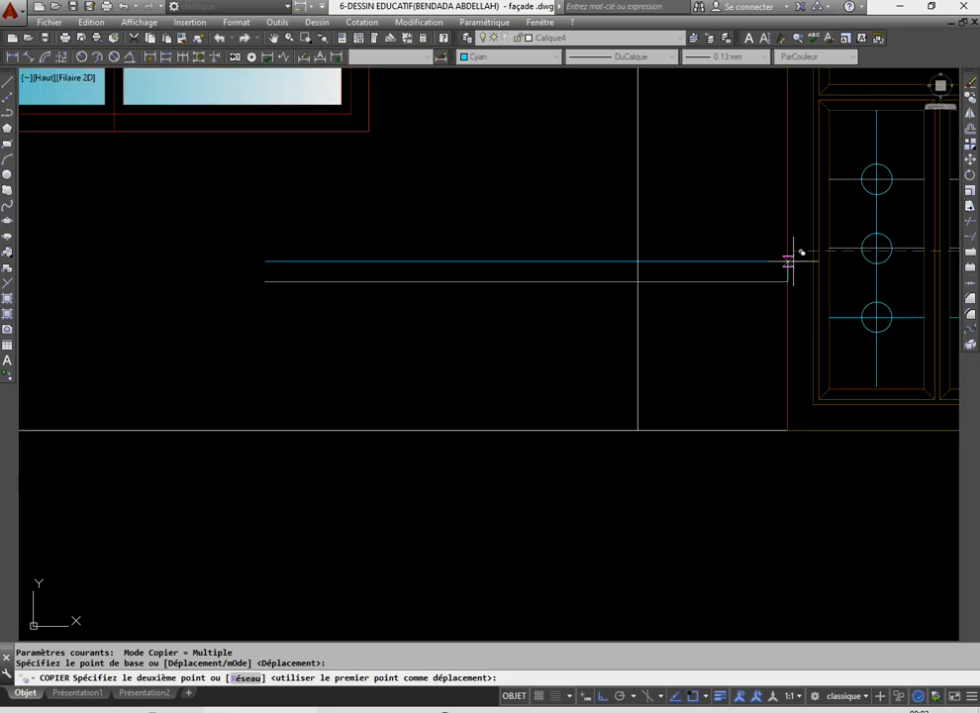
click(788, 252)
right_click(562, 216)
click(582, 231)
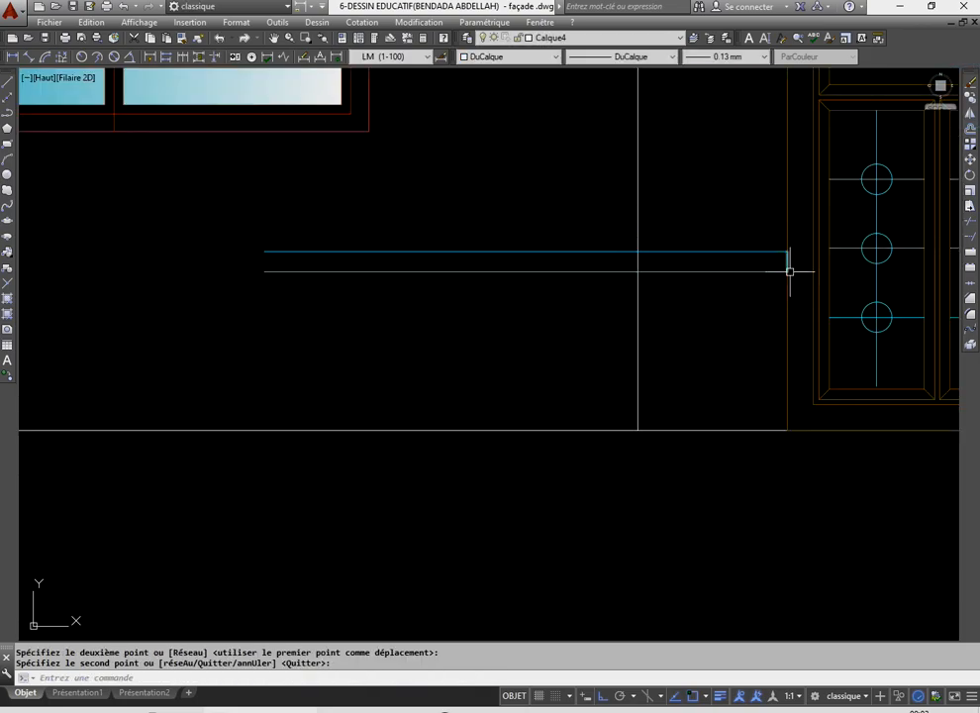
- Trim the copied planter coping where it extends past the white vertical edge beside the entrance door
click(967, 226)
key(Return)
click(542, 306)
click(515, 210)
right_click(489, 247)
click(515, 255)
scroll(463, 278, down, 2)
scroll(543, 309, down, 2)
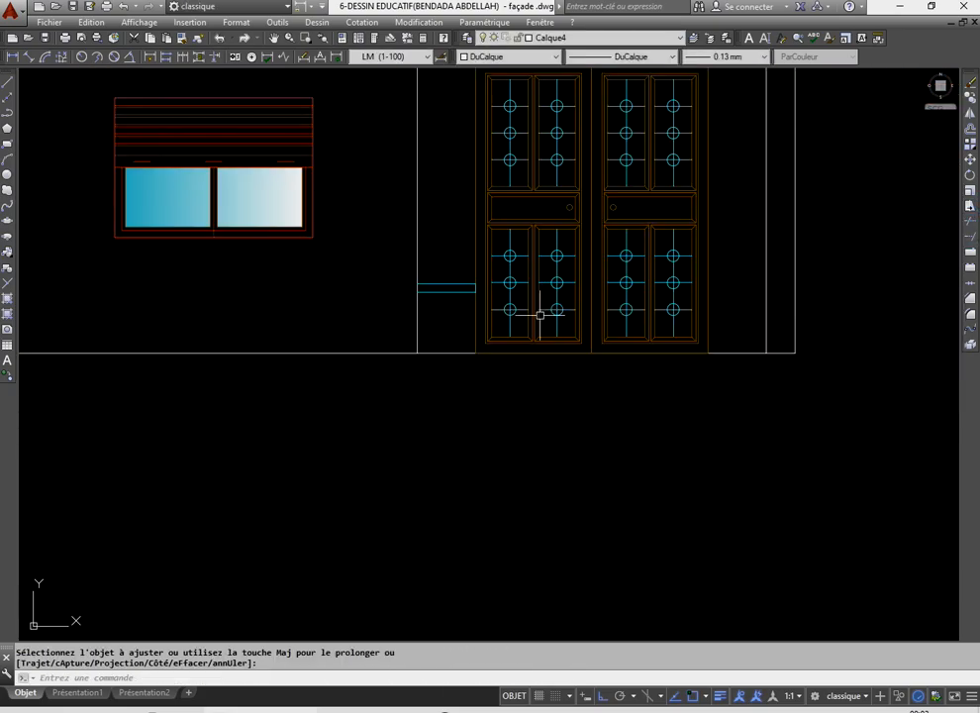
- Compare the left façade's entrance and base line with the floor plans and section AA
scroll(587, 366, down, 2)
scroll(586, 371, down, 5)
middle_drag(568, 81, 555, 237)
scroll(559, 94, up, 2)
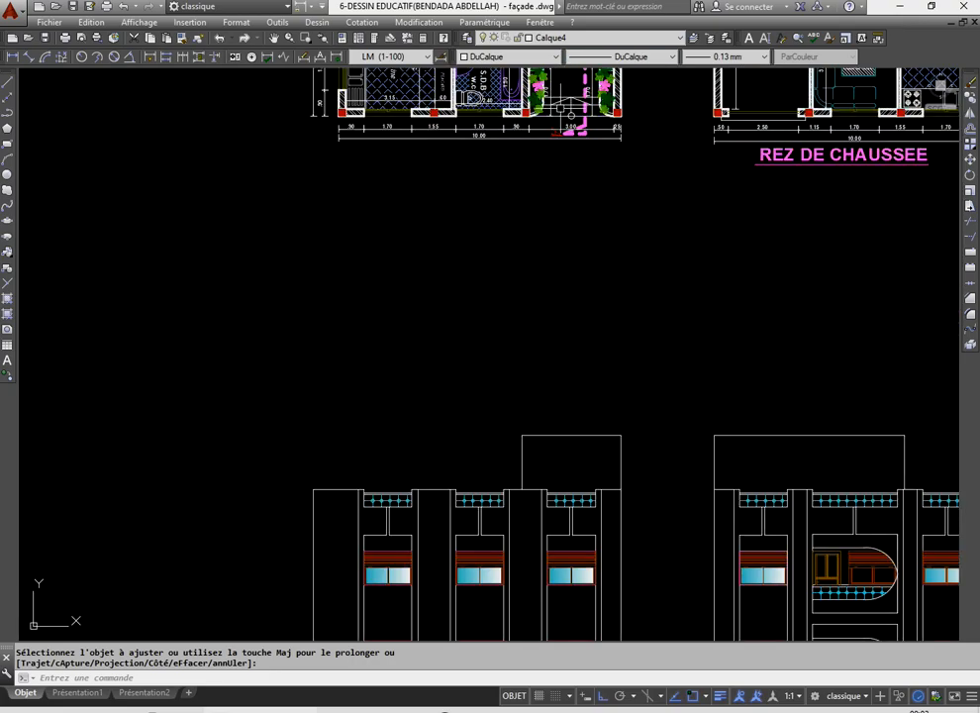
scroll(561, 106, down, 6)
scroll(549, 327, up, 7)
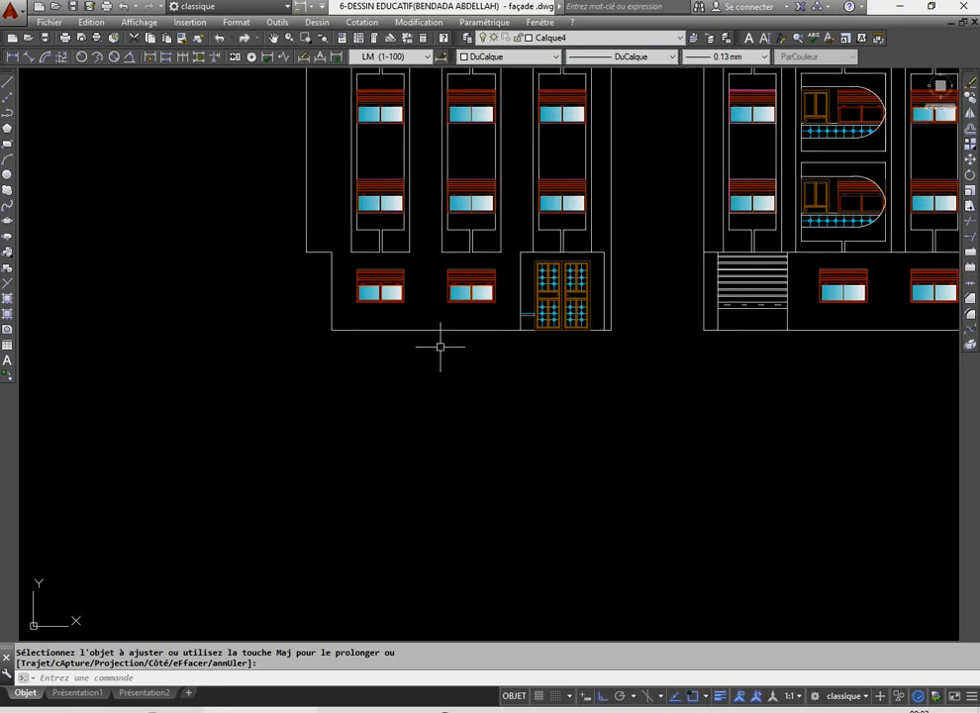
scroll(438, 354, down, 2)
scroll(451, 355, up, 4)
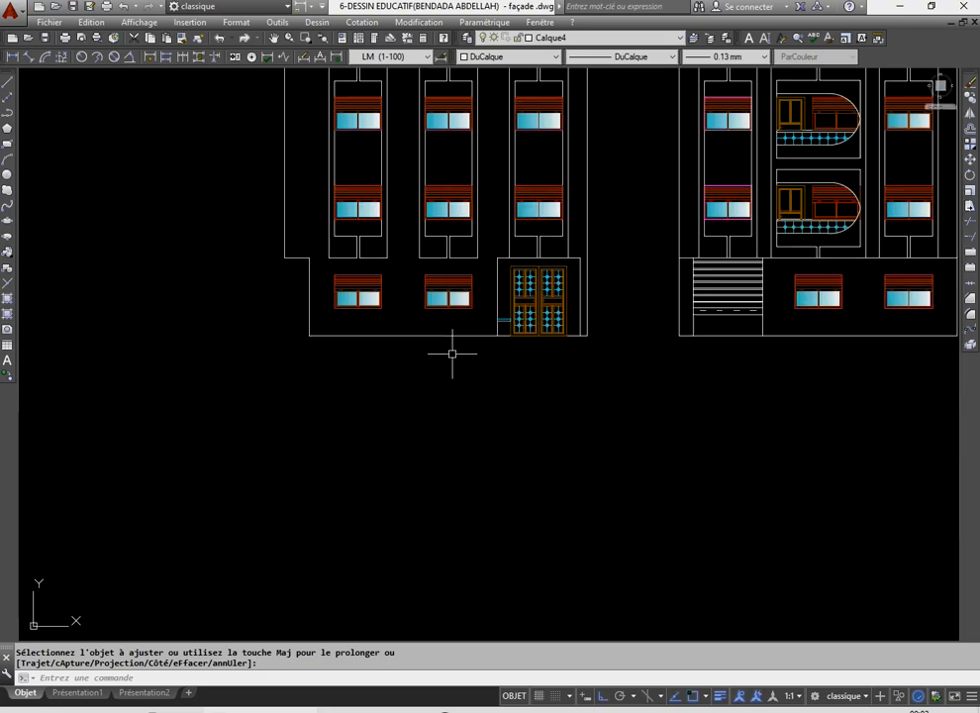
scroll(452, 349, down, 4)
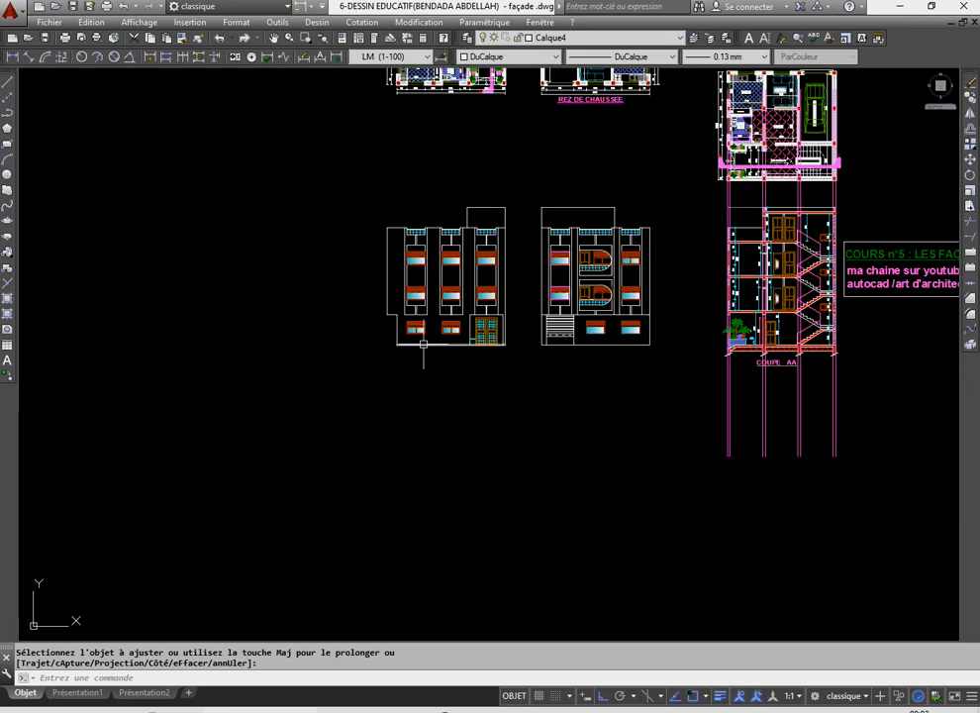
scroll(680, 362, up, 2)
scroll(703, 335, up, 2)
scroll(281, 344, down, 5)
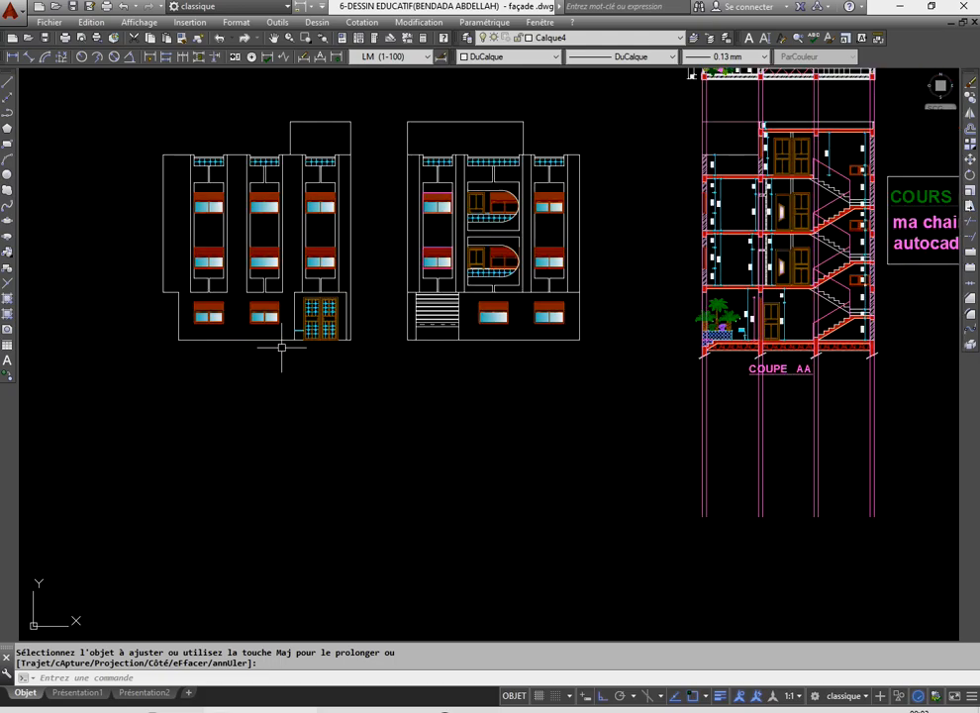
- Copy the left façade's base line downward twice, using the entrance step heights in section AA as displacements
scroll(267, 340, up, 5)
click(285, 358)
click(271, 332)
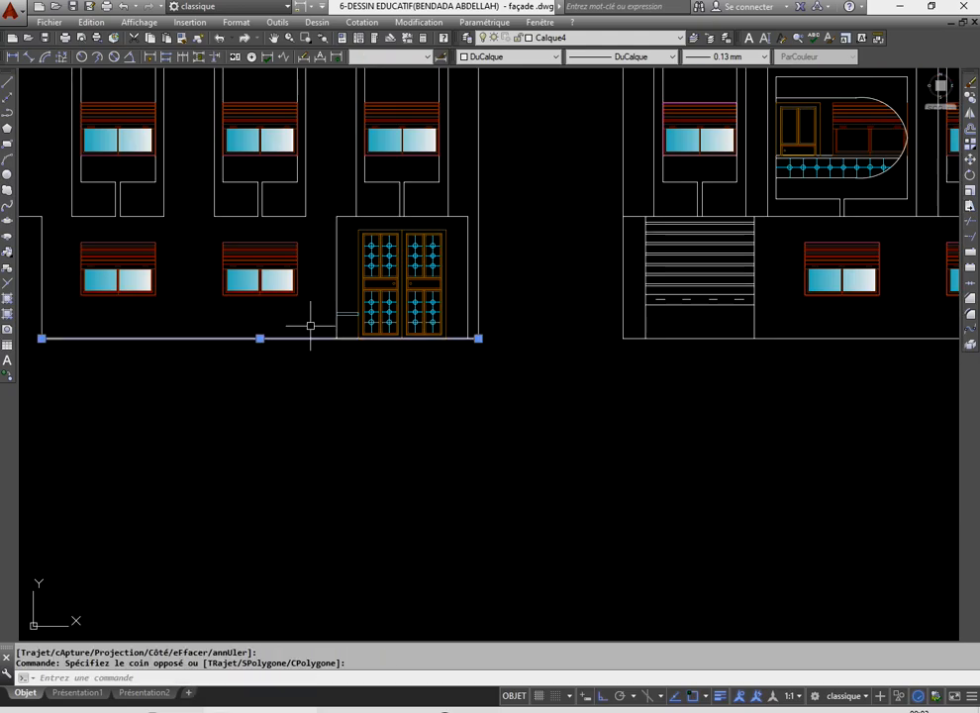
click(971, 97)
scroll(558, 322, down, 5)
scroll(632, 322, up, 8)
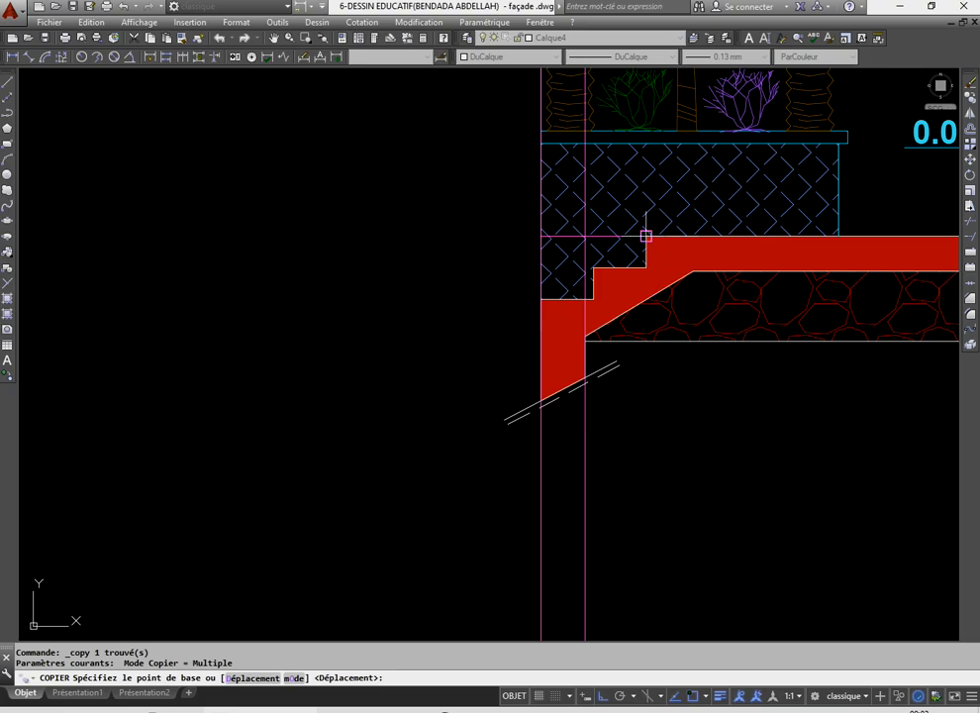
click(646, 235)
click(646, 267)
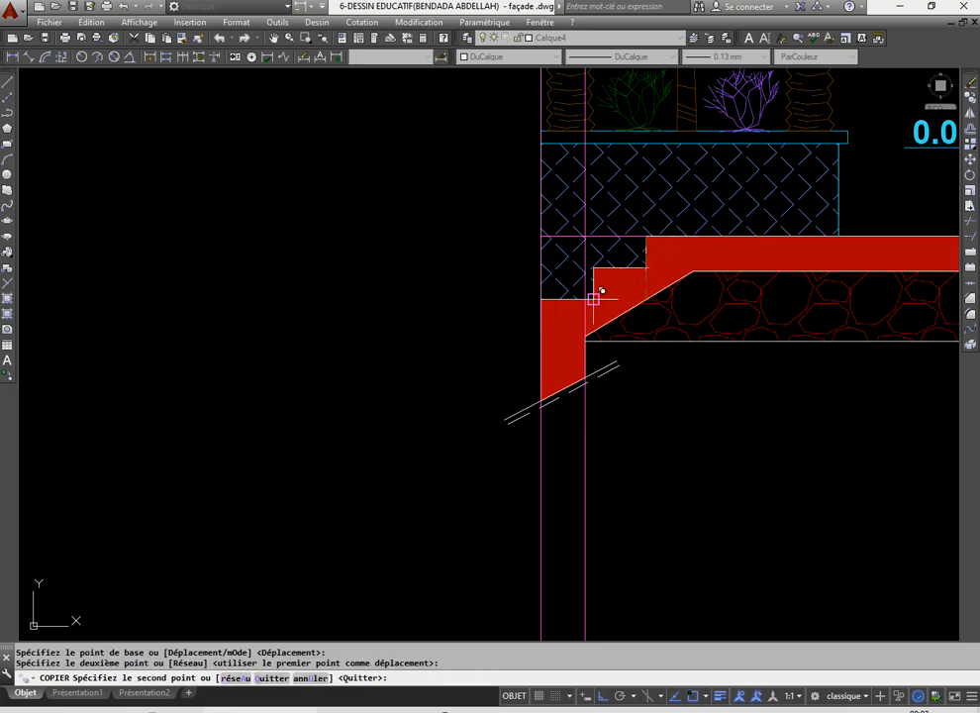
click(593, 298)
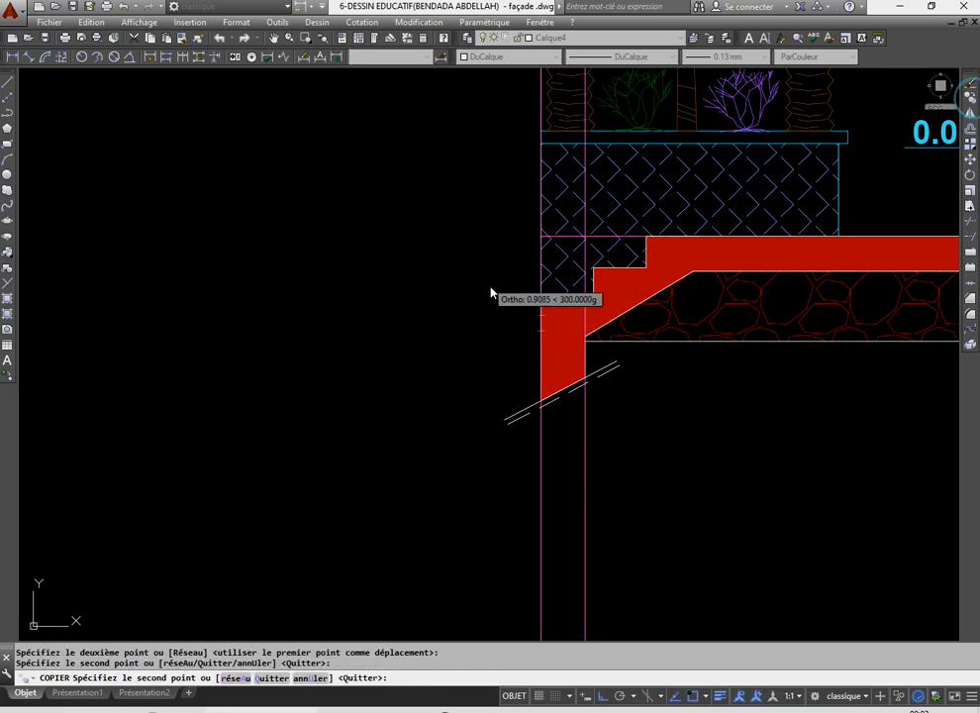
key(Return)
- Copy the lowest line under the left façade downward once more by one entrance step height
scroll(584, 352, down, 5)
scroll(584, 351, up, 6)
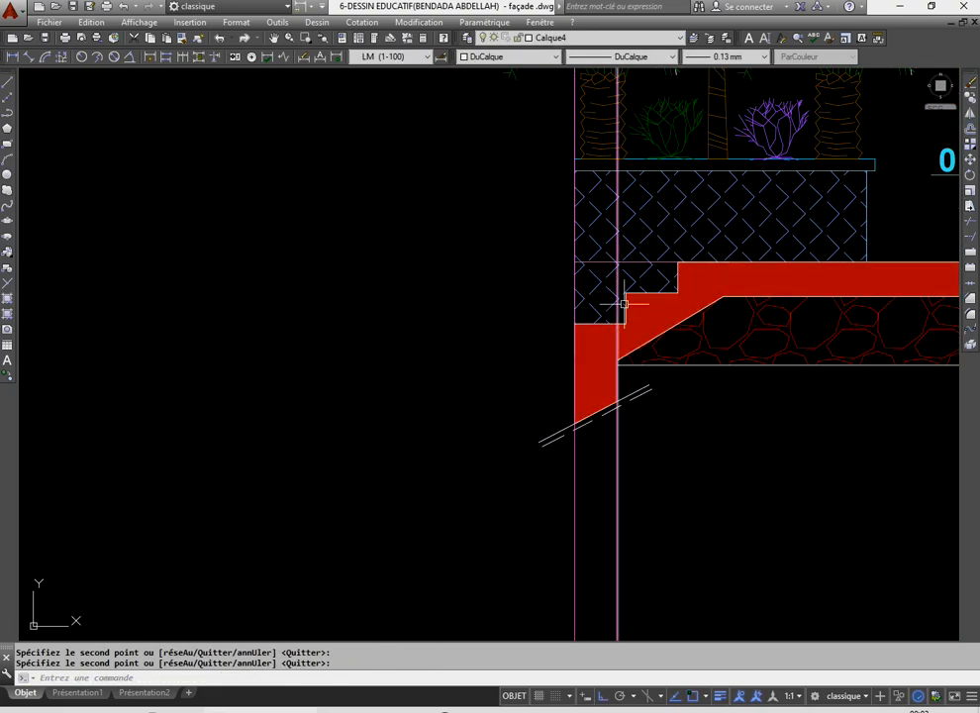
scroll(652, 304, down, 6)
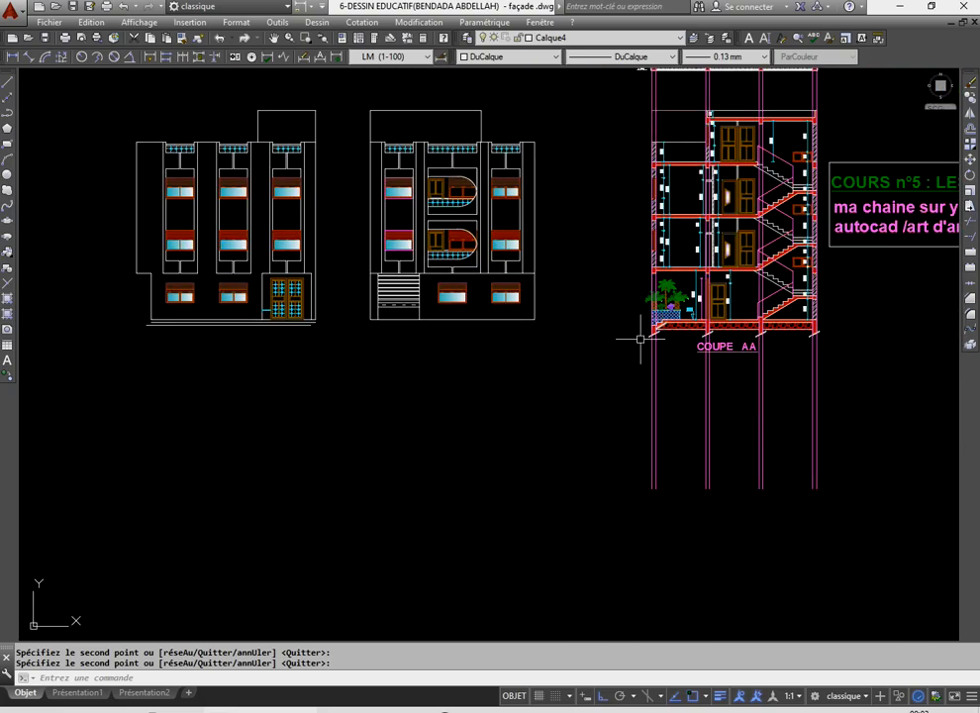
scroll(263, 293, up, 6)
click(262, 294)
click(343, 309)
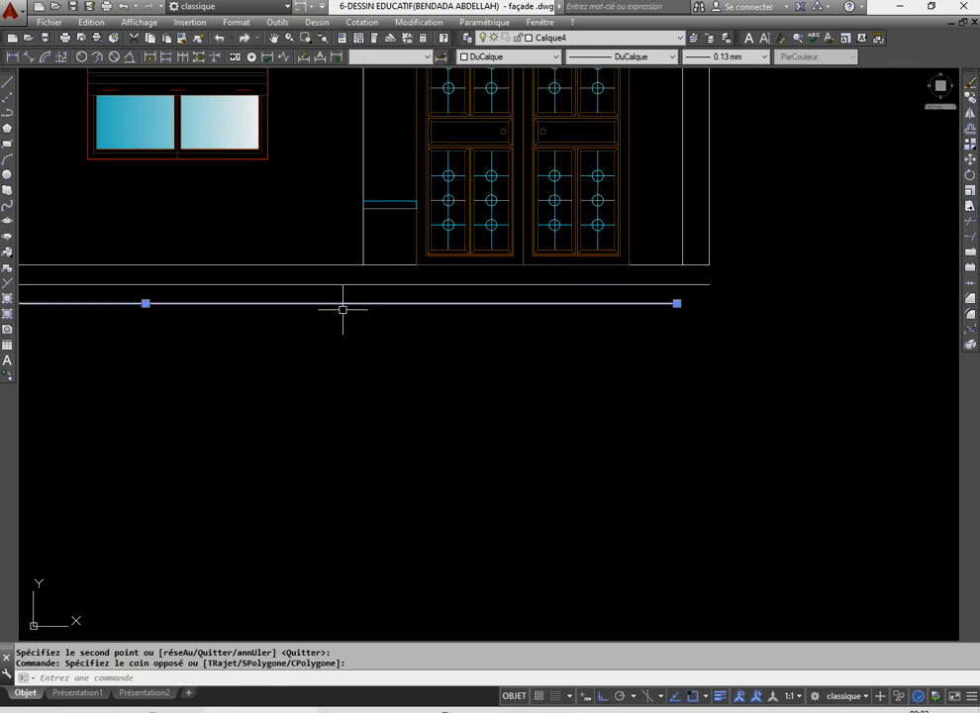
click(970, 98)
scroll(354, 266, up, 4)
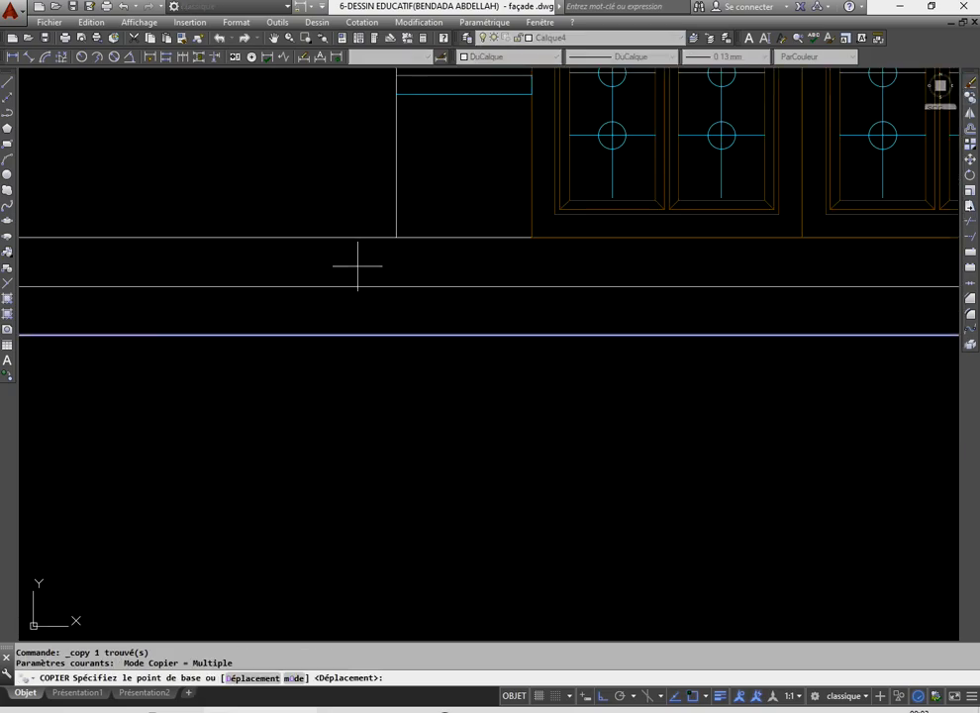
click(396, 238)
click(396, 286)
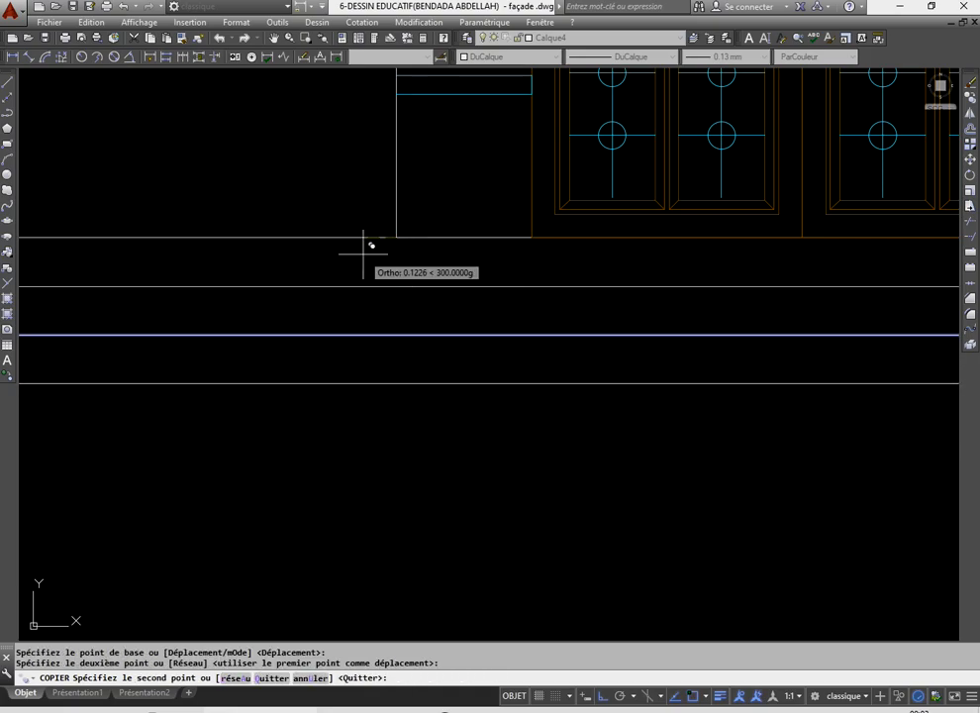
right_click(368, 247)
click(416, 285)
- Fillet the façade's outer vertical edge beside the entrance with the lowest step line to form a square corner
scroll(438, 328, down, 5)
scroll(595, 326, up, 4)
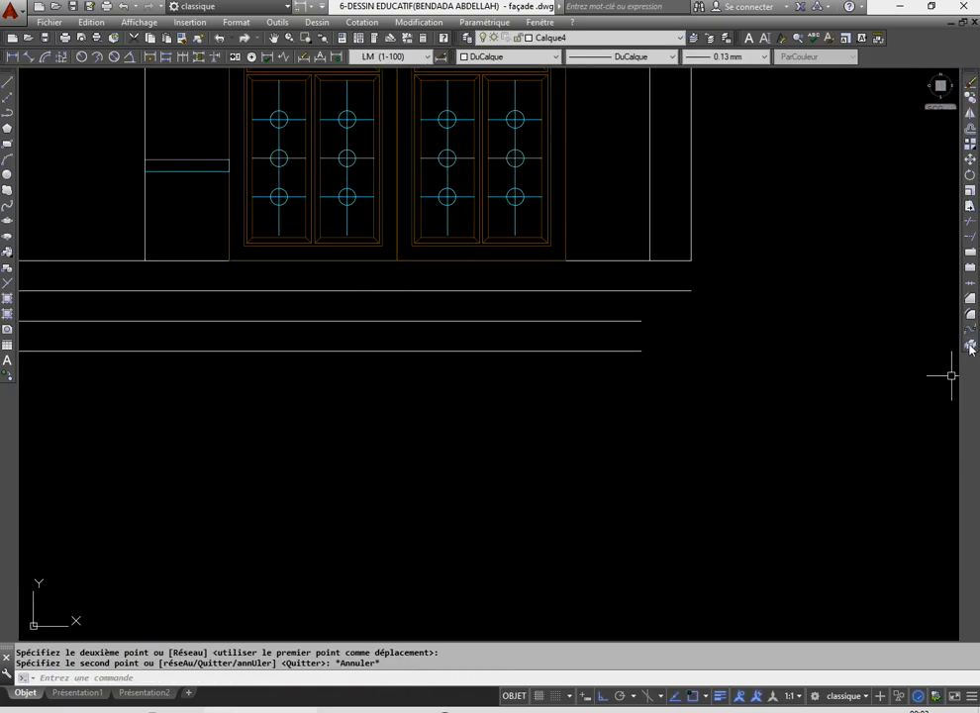
click(972, 317)
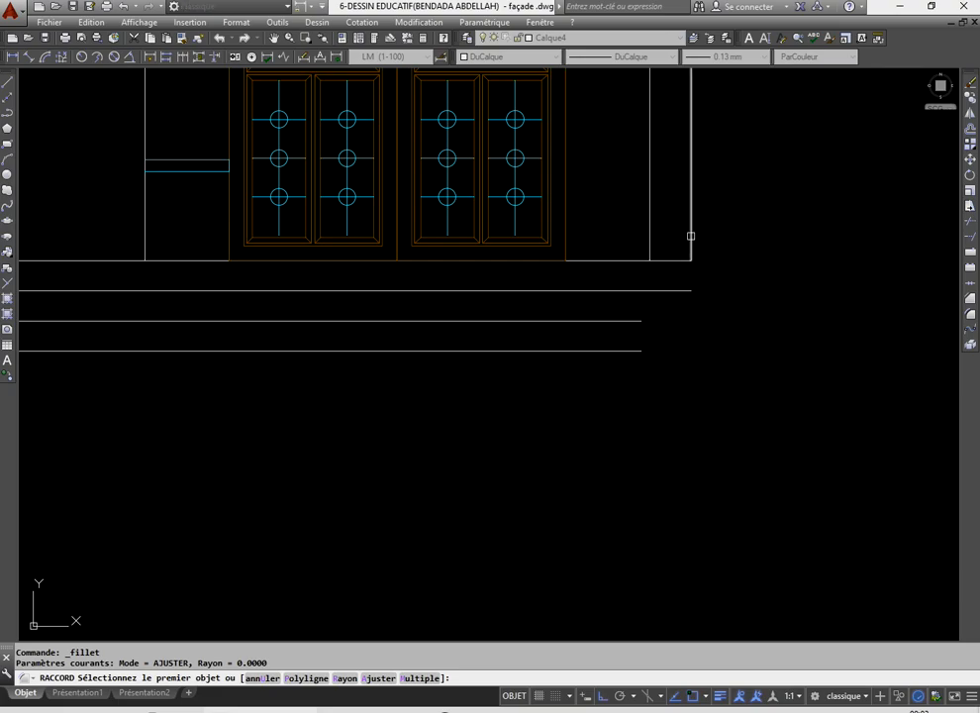
click(691, 234)
click(642, 348)
click(642, 349)
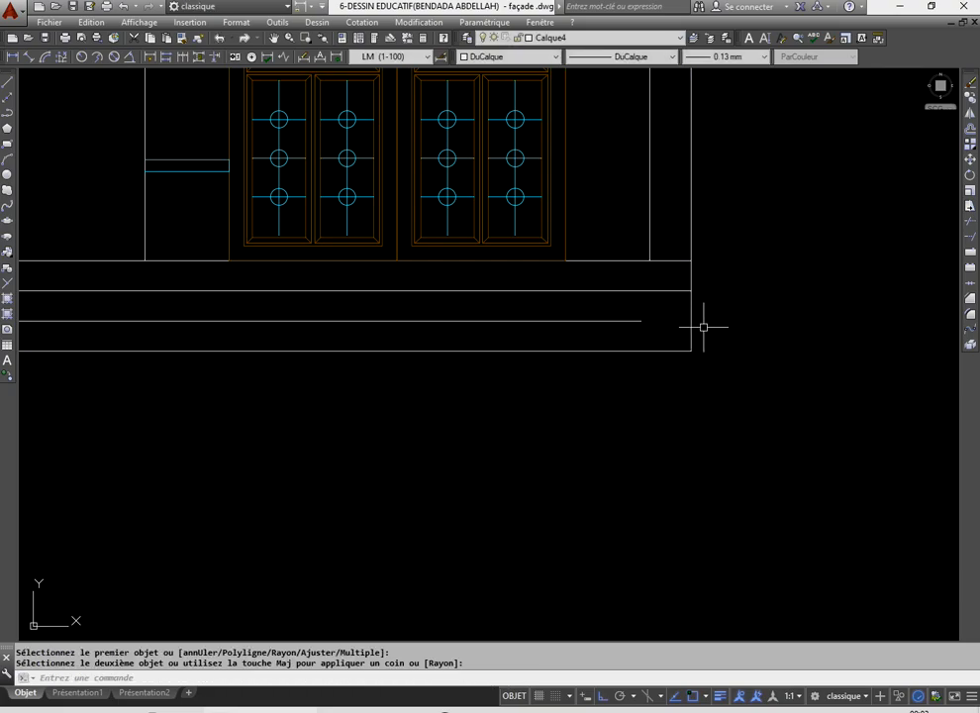
- Stretch the end of the remaining short step line to the façade's outer vertical edge
click(650, 306)
click(628, 328)
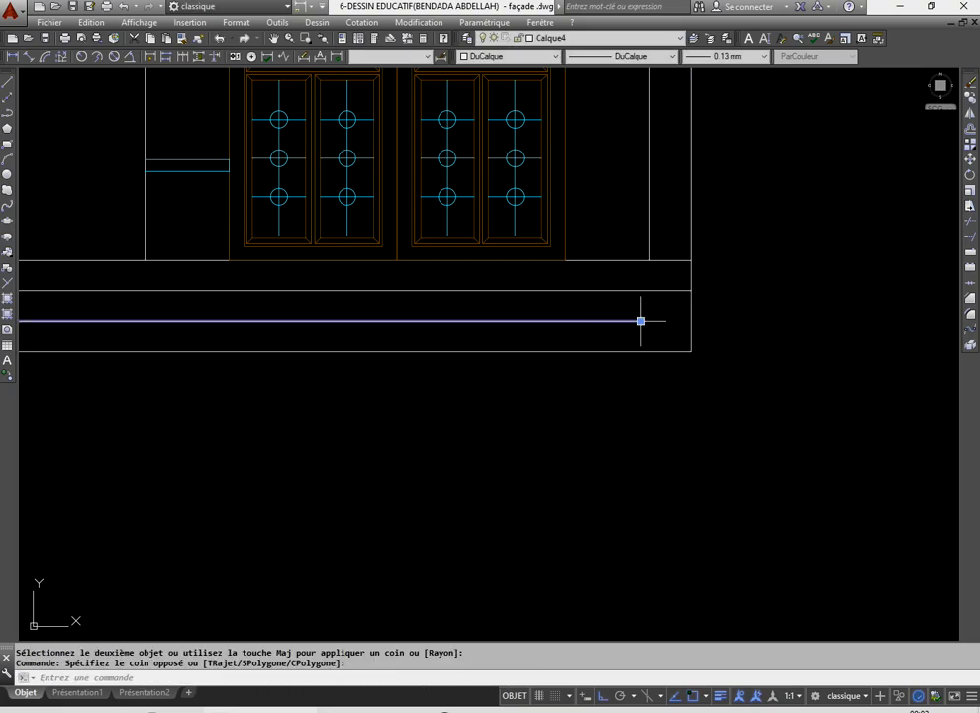
click(641, 321)
click(691, 321)
scroll(554, 322, down, 2)
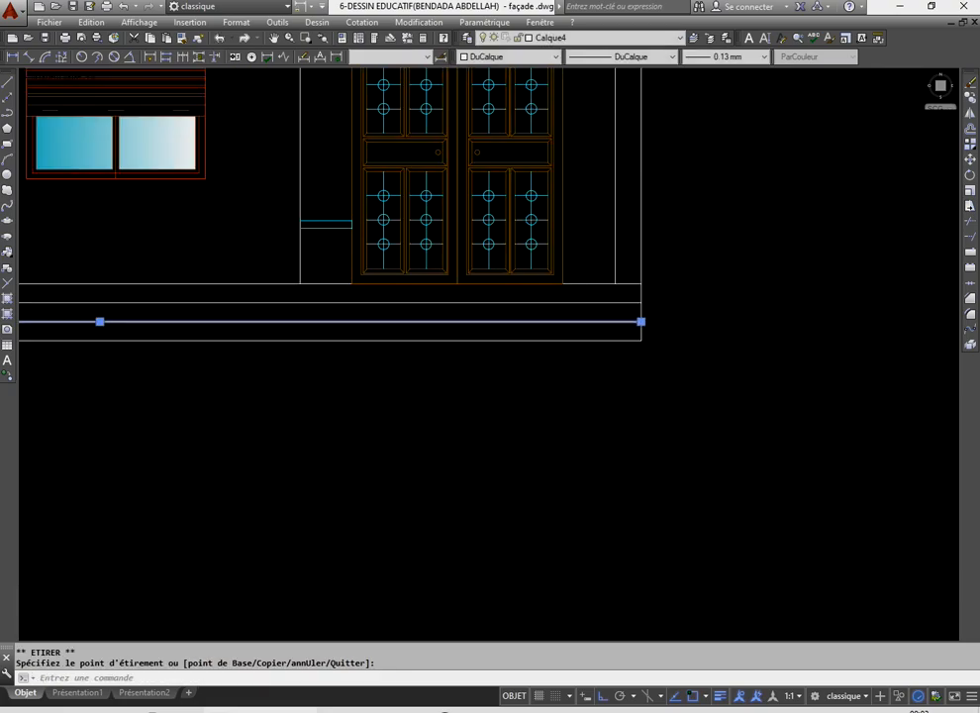
- Stretch the two white vertical edges of the entrance frame down to the lowest step line
middle_drag(312, 336, 457, 328)
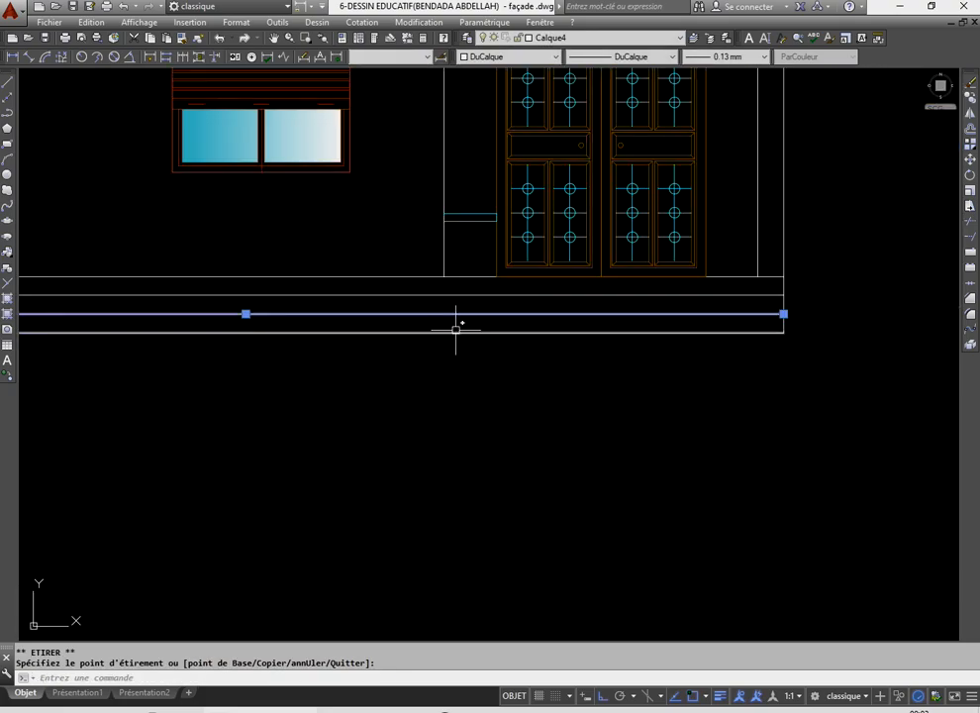
click(443, 256)
click(443, 276)
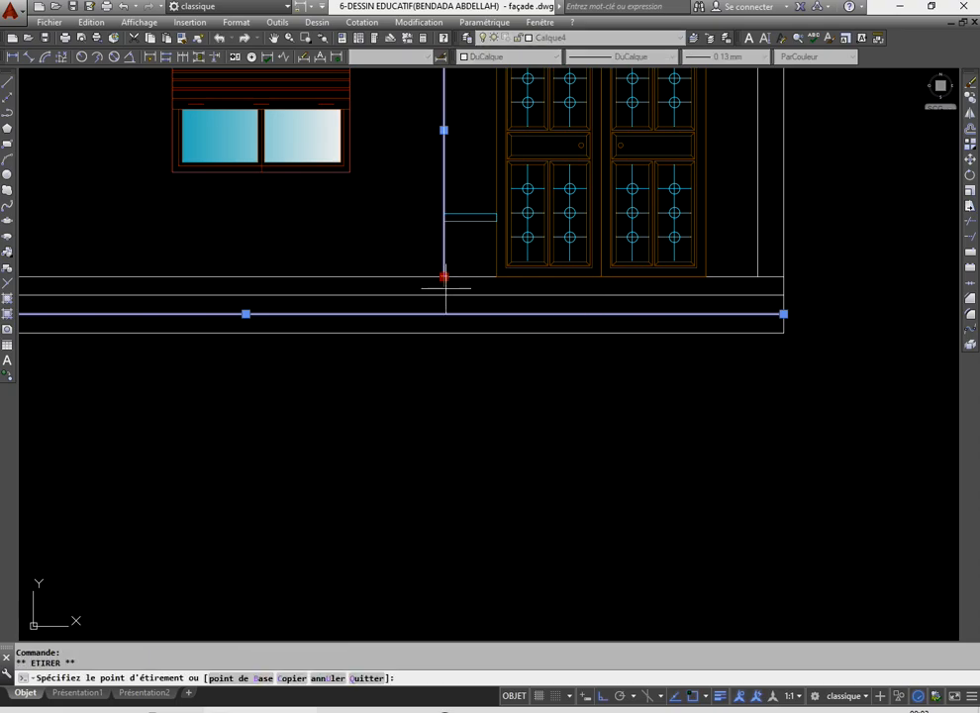
click(444, 333)
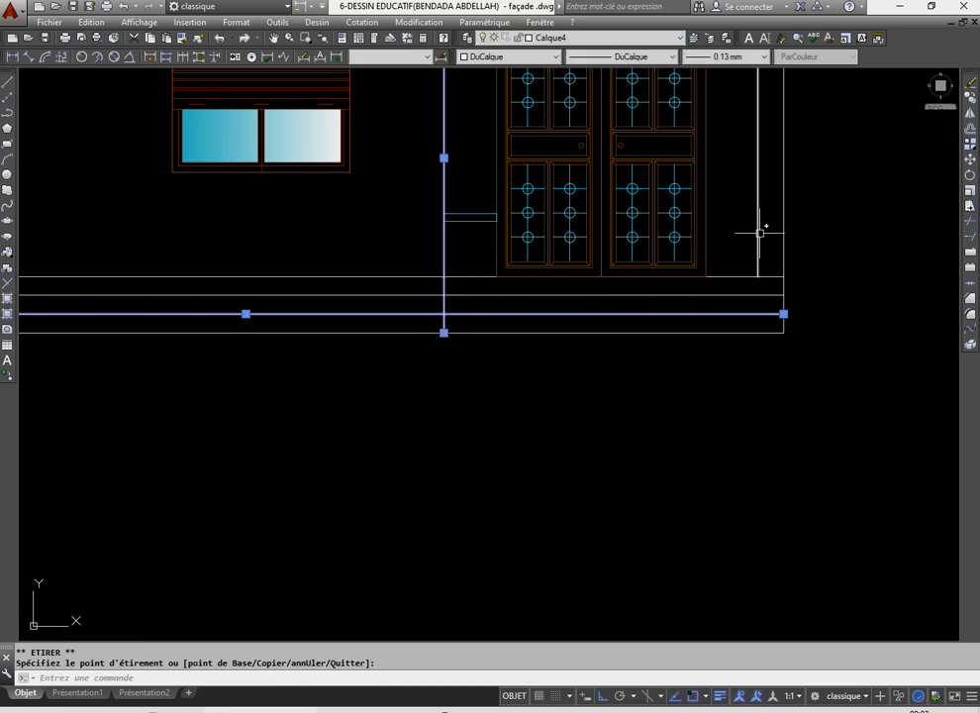
click(758, 263)
click(758, 276)
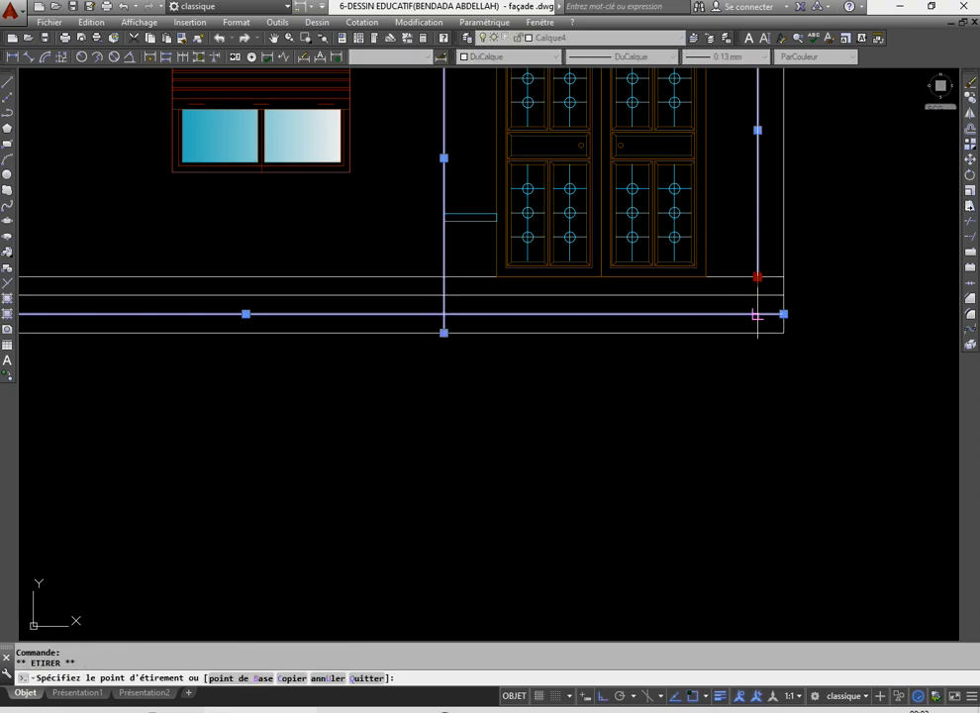
click(757, 333)
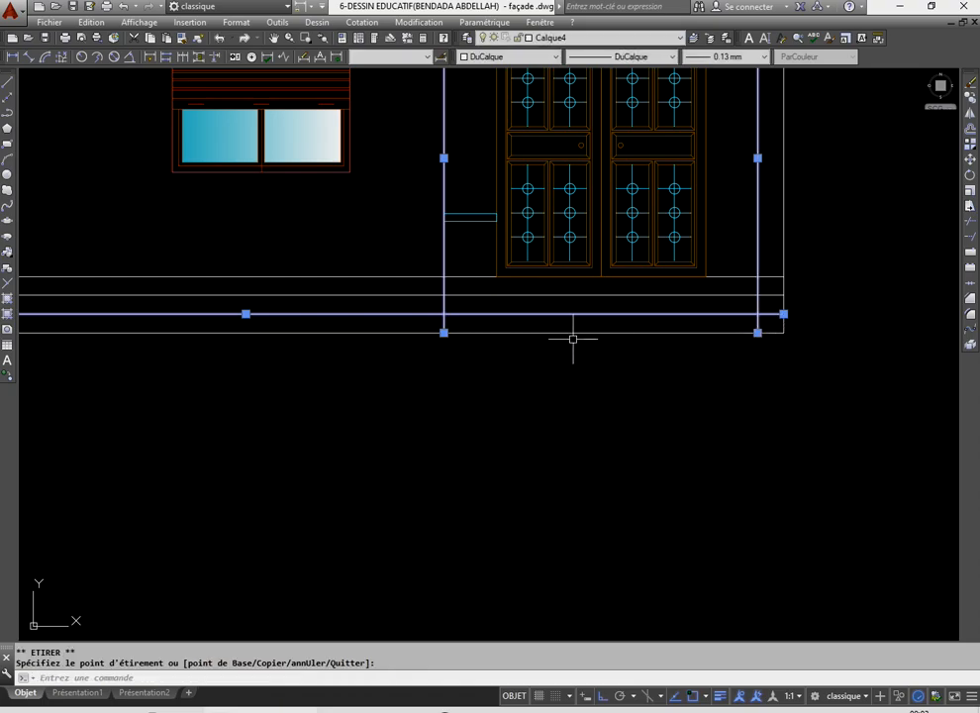
scroll(574, 339, down, 3)
key(Escape)
- Trim the upper three horizontal lines under the façade windows back to the entrance frame's edge, keeping the lowest line
scroll(577, 334, up, 2)
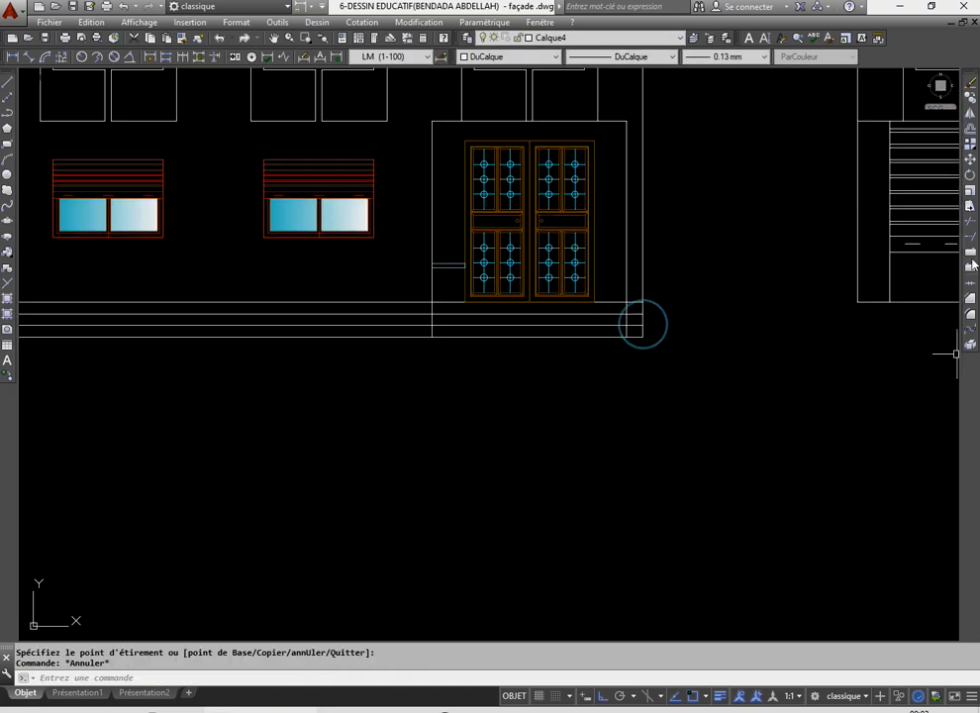
click(971, 224)
middle_drag(310, 327, 471, 328)
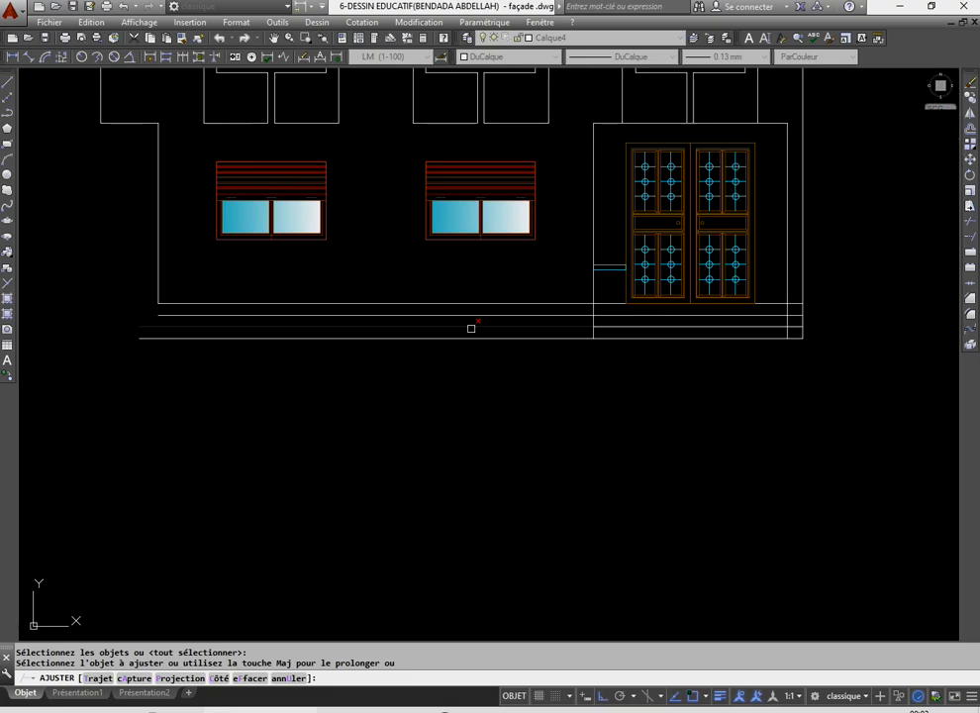
click(470, 331)
click(455, 297)
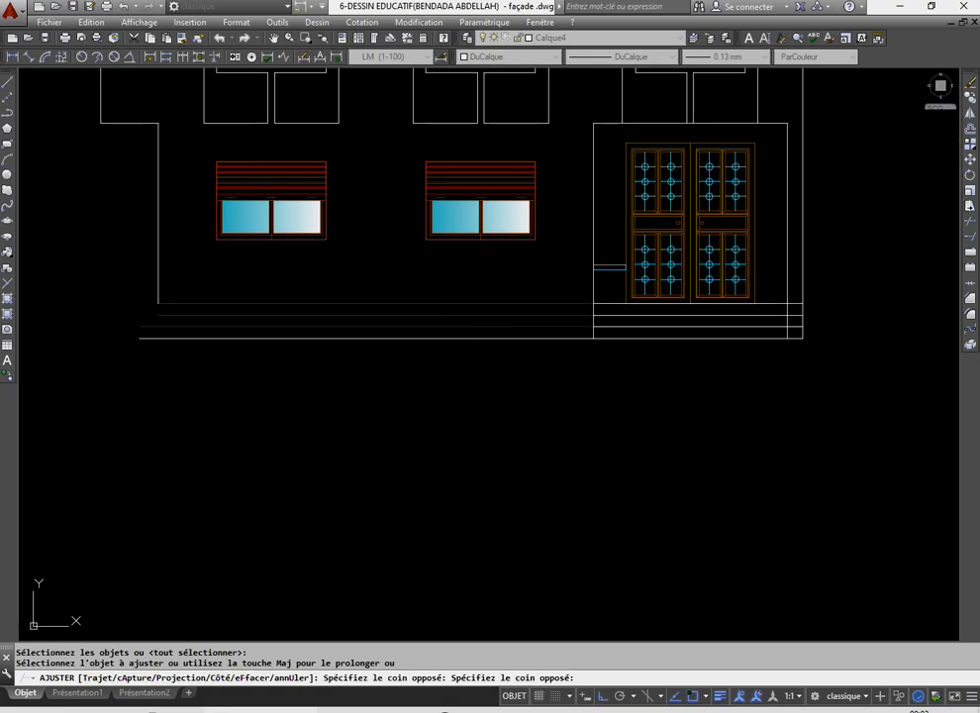
right_click(321, 308)
click(333, 316)
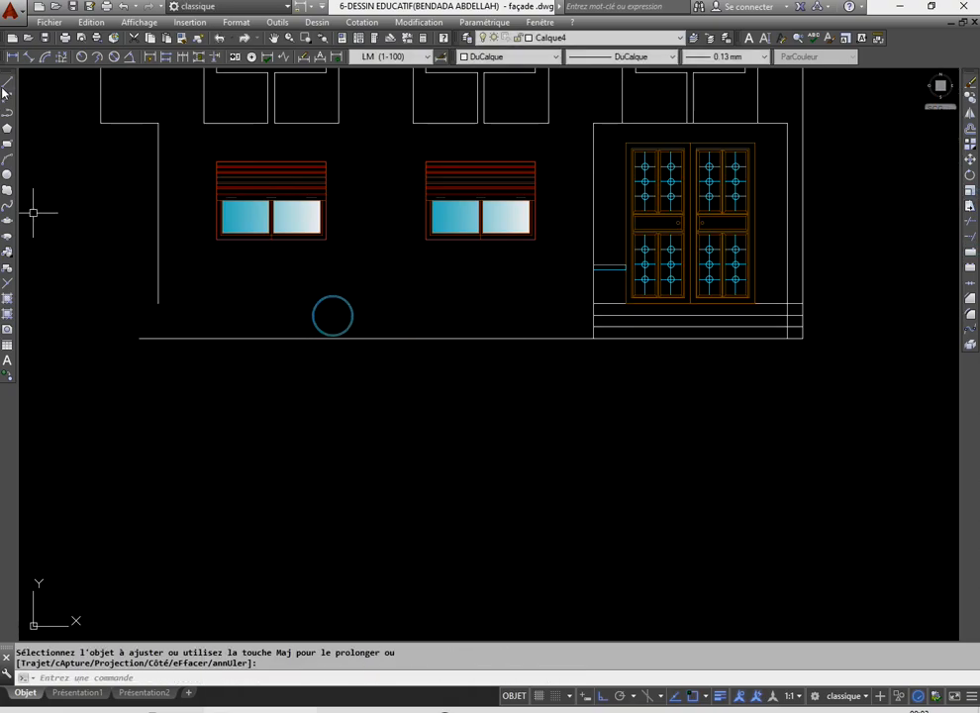
- Draw a landing line about 0.83 long rightward from the lower end of the façade's left vertical edge, ending with a short vertical drop
click(4, 85)
scroll(202, 297, up, 2)
click(132, 307)
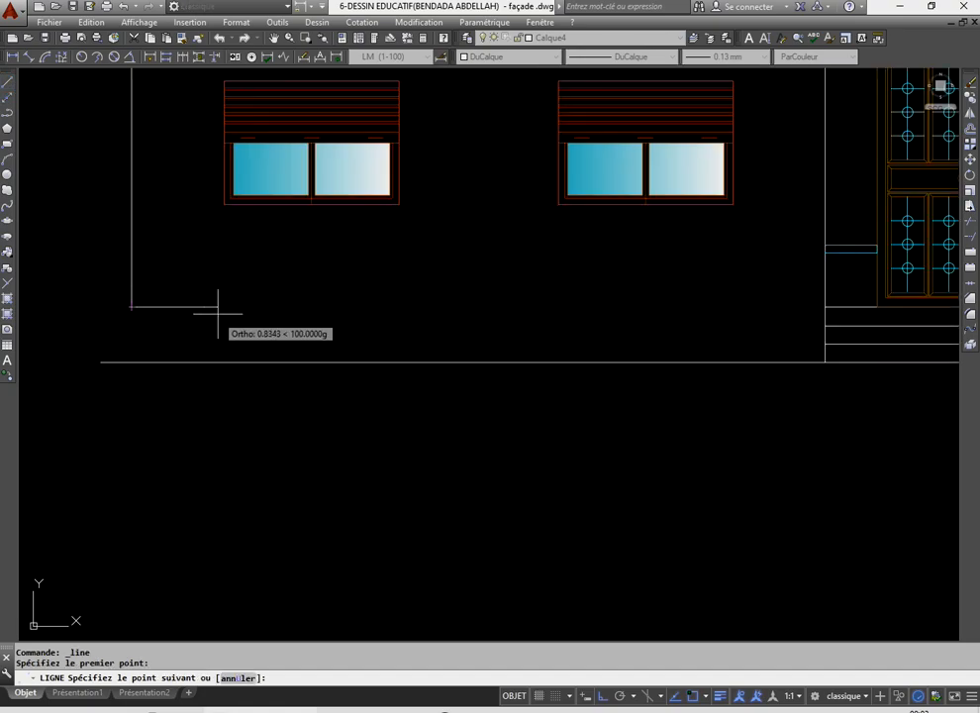
click(217, 309)
click(217, 329)
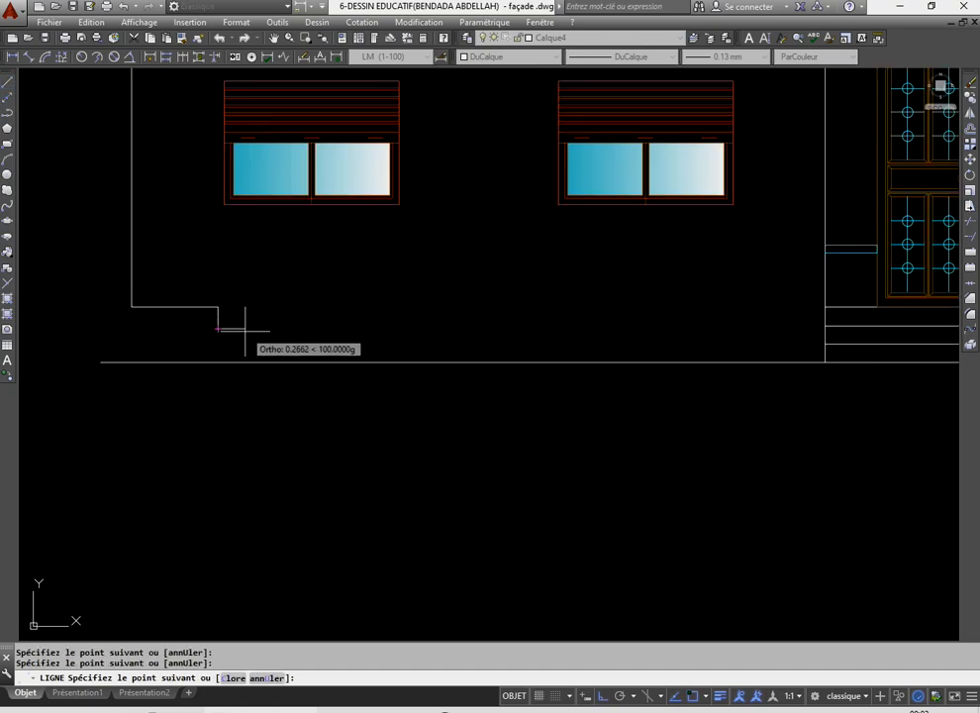
key(Escape)
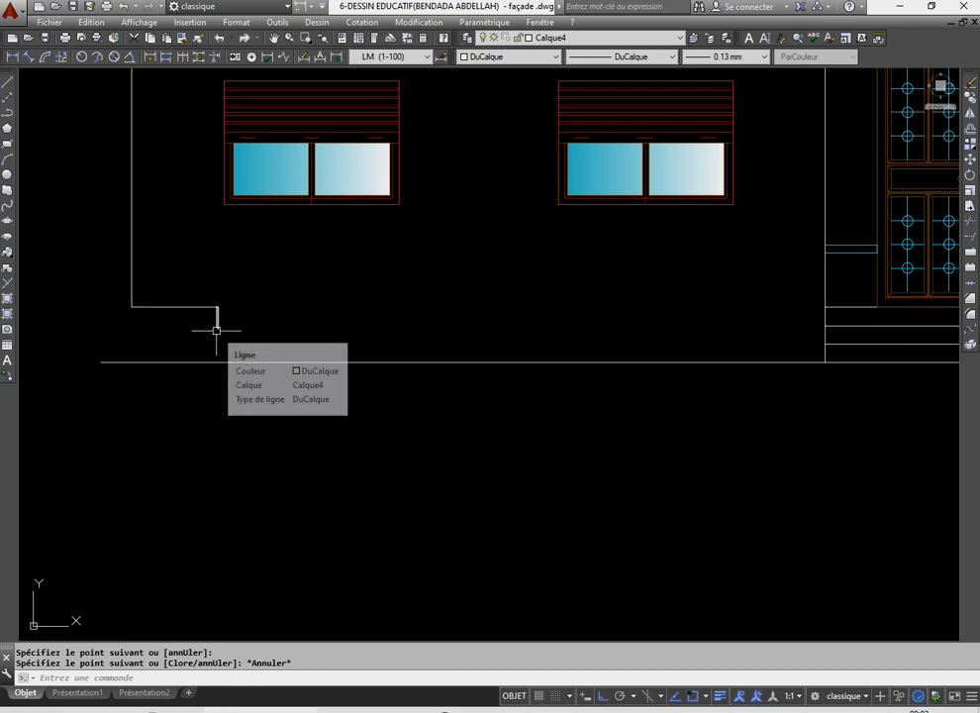
- Draw a four-tread stair profile from the landing's short vertical line down to the base line, with the first tread about 0.22 wide
click(8, 82)
scroll(220, 291, up, 4)
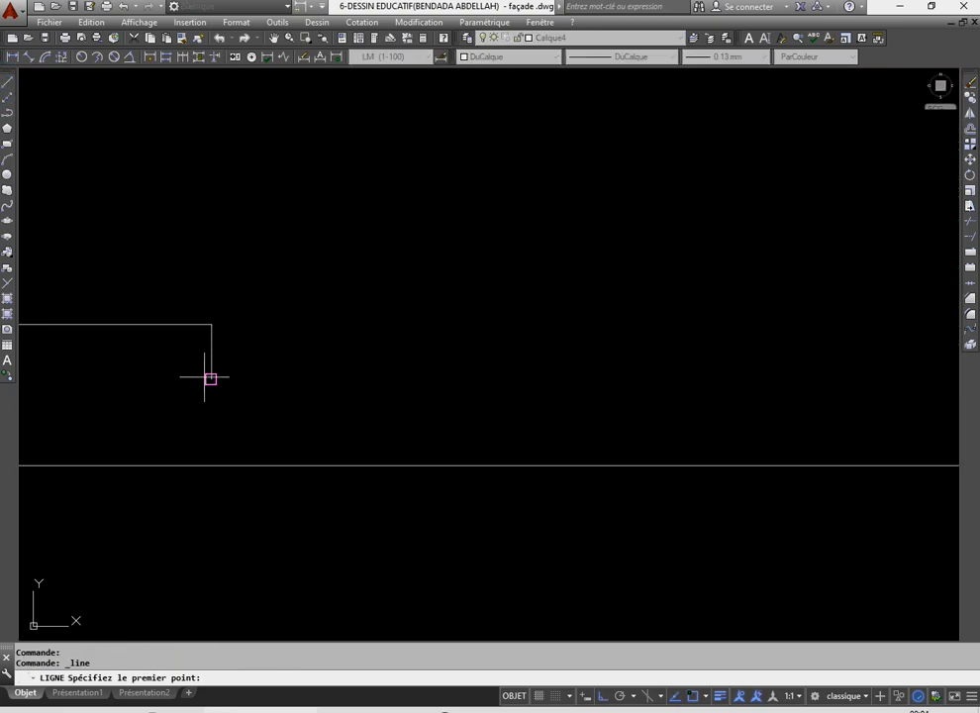
click(211, 360)
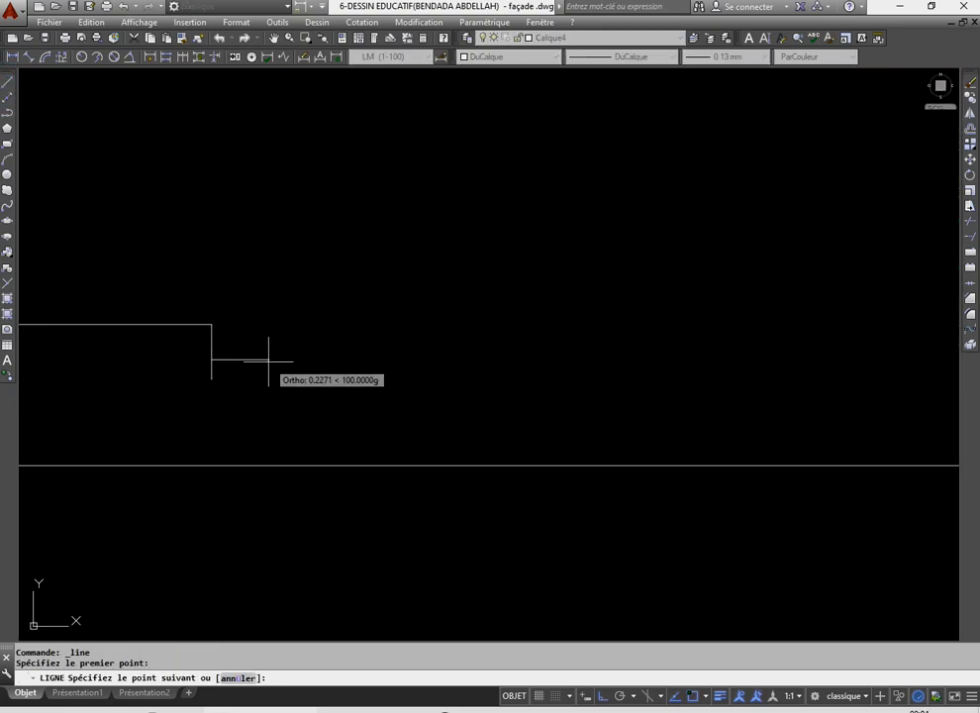
click(266, 360)
click(266, 387)
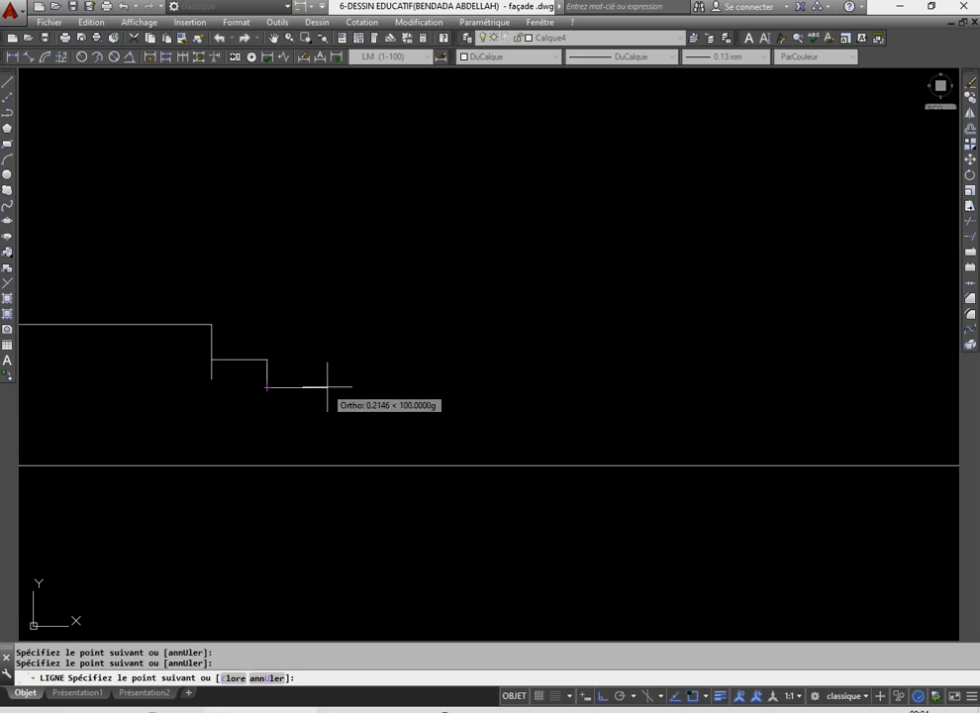
click(328, 387)
click(328, 418)
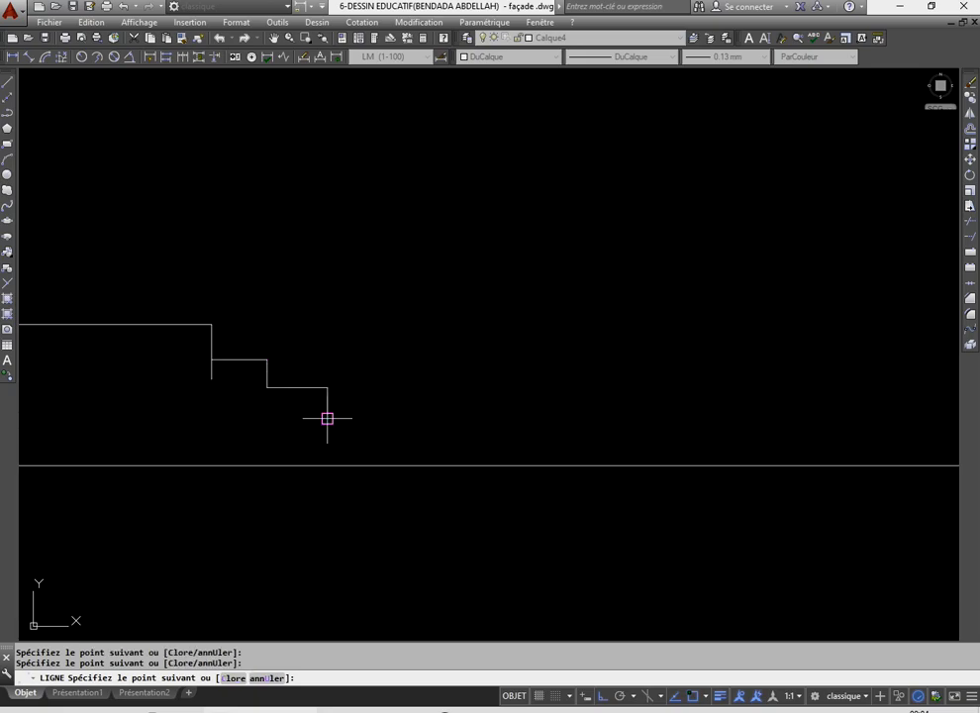
click(404, 418)
click(404, 453)
click(456, 453)
click(456, 464)
right_click(440, 374)
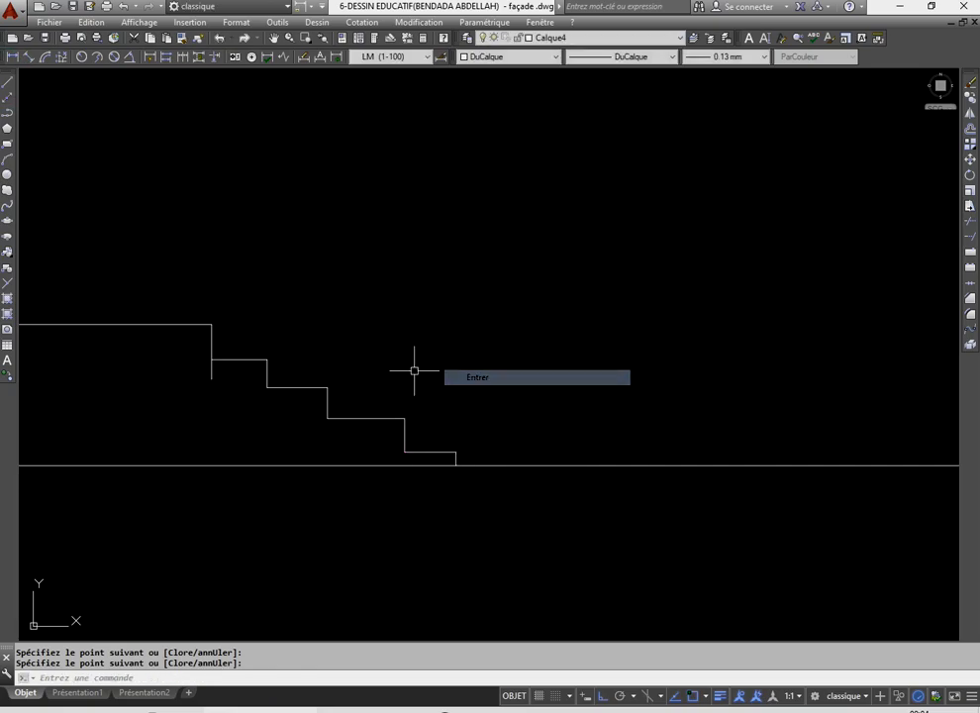
scroll(357, 391, down, 6)
scroll(460, 431, up, 3)
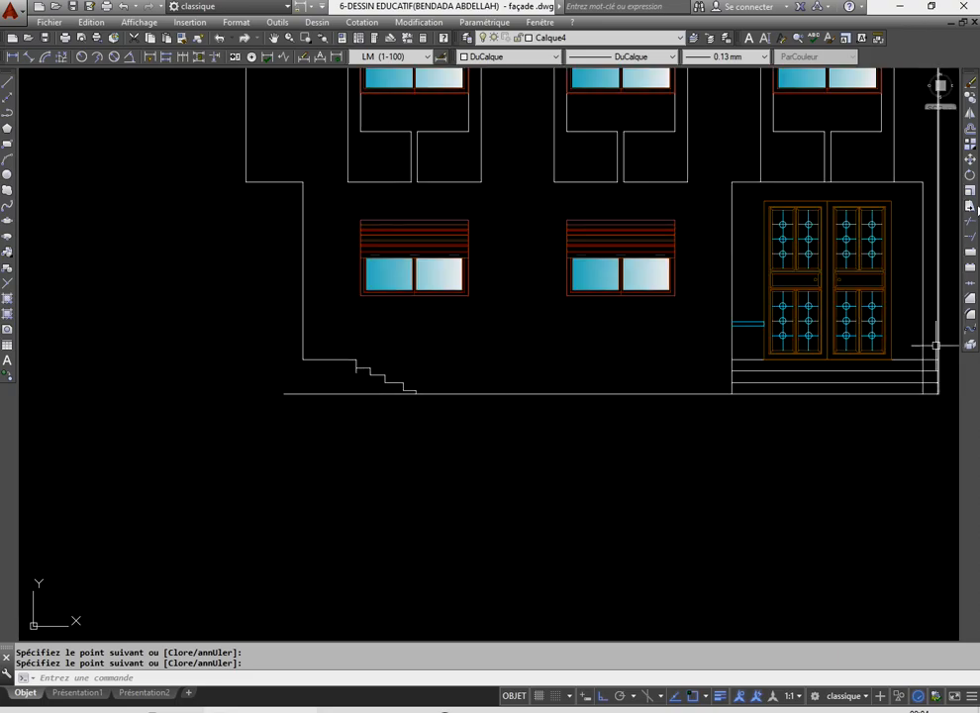
- Trim the ground line beyond the foot of the stair profile and the excess vertical line below the top step
click(971, 226)
key(Return)
scroll(347, 389, up, 4)
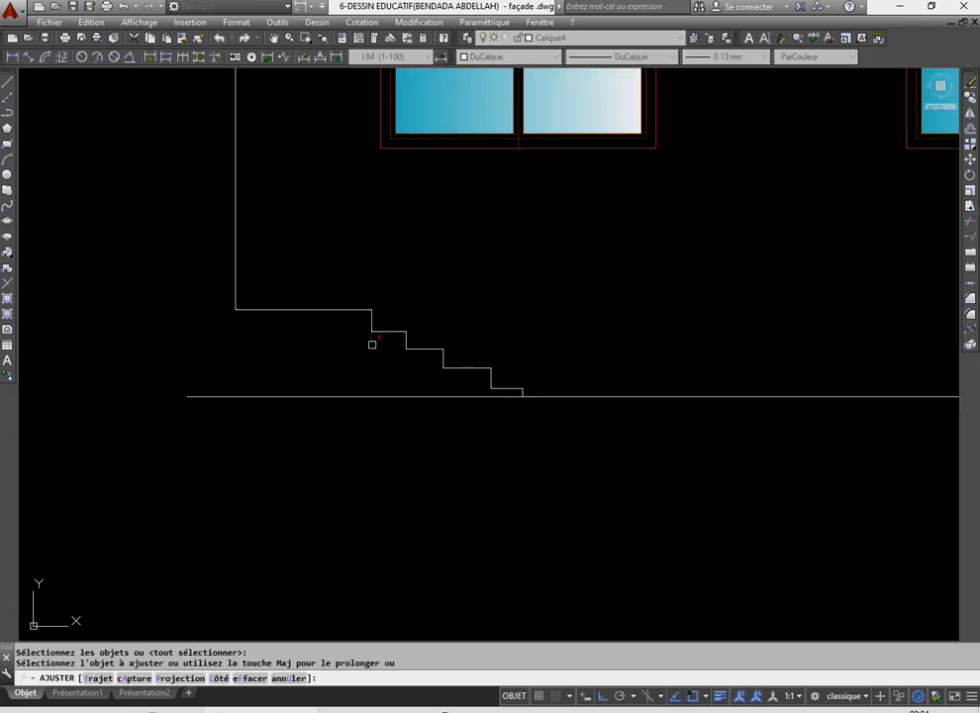
click(372, 452)
click(352, 389)
right_click(325, 383)
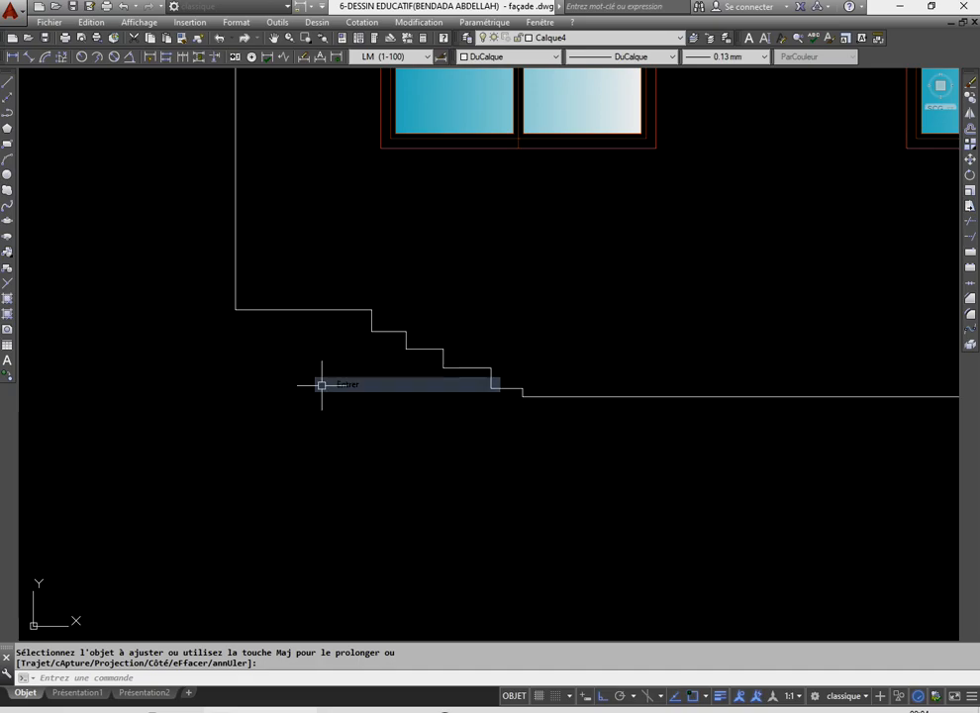
- Draw a vertical line from the outer lower corner of the ledge beside the door down to the lowest step line
scroll(326, 383, down, 5)
scroll(269, 422, up, 5)
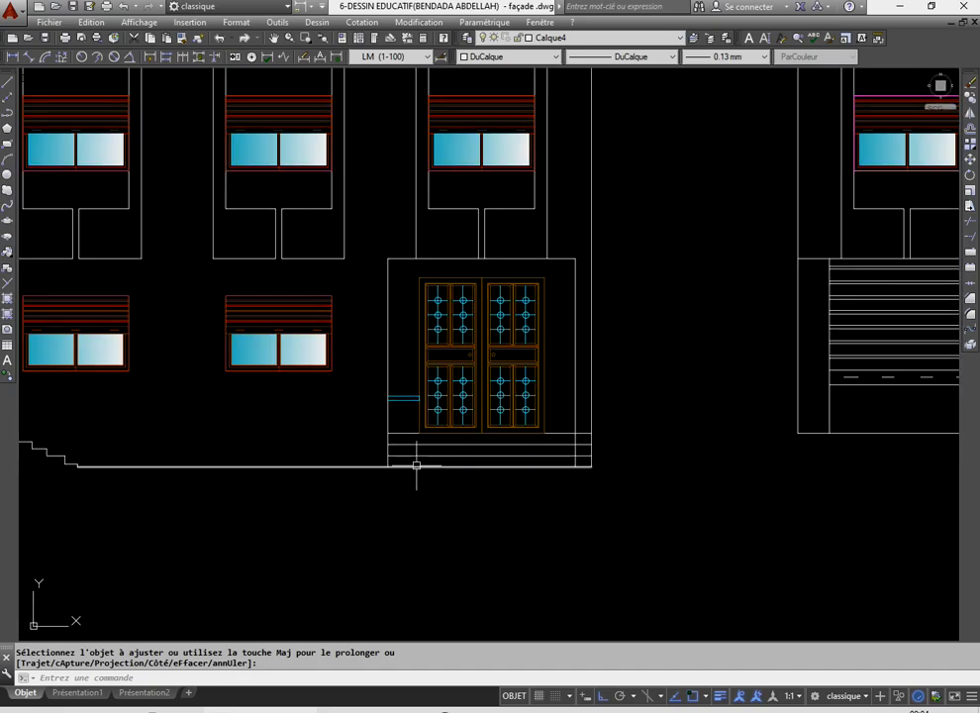
scroll(411, 456, up, 4)
click(7, 81)
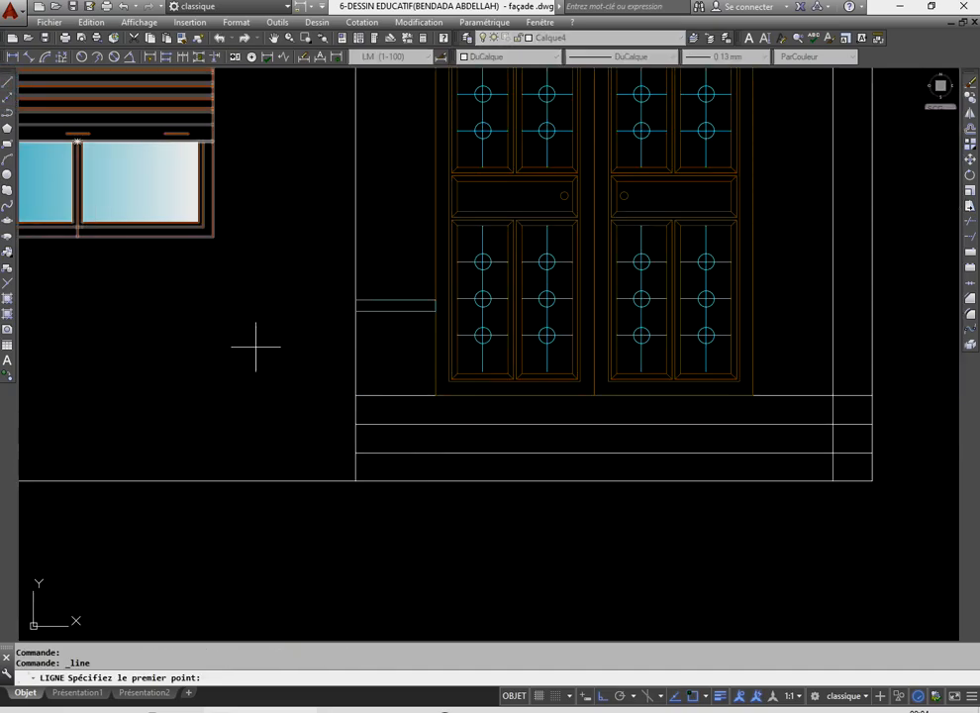
click(435, 311)
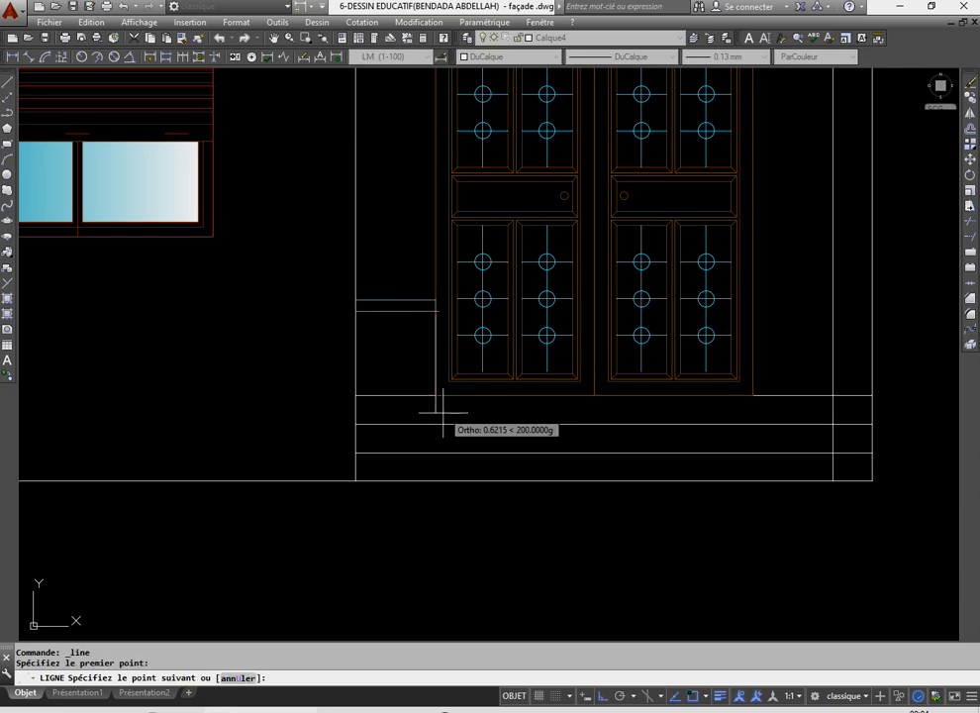
click(434, 454)
right_click(346, 367)
click(372, 372)
- Trim the inner vertical wall line beside the entrance door where it crosses the lowest step's riser
scroll(423, 342, down, 10)
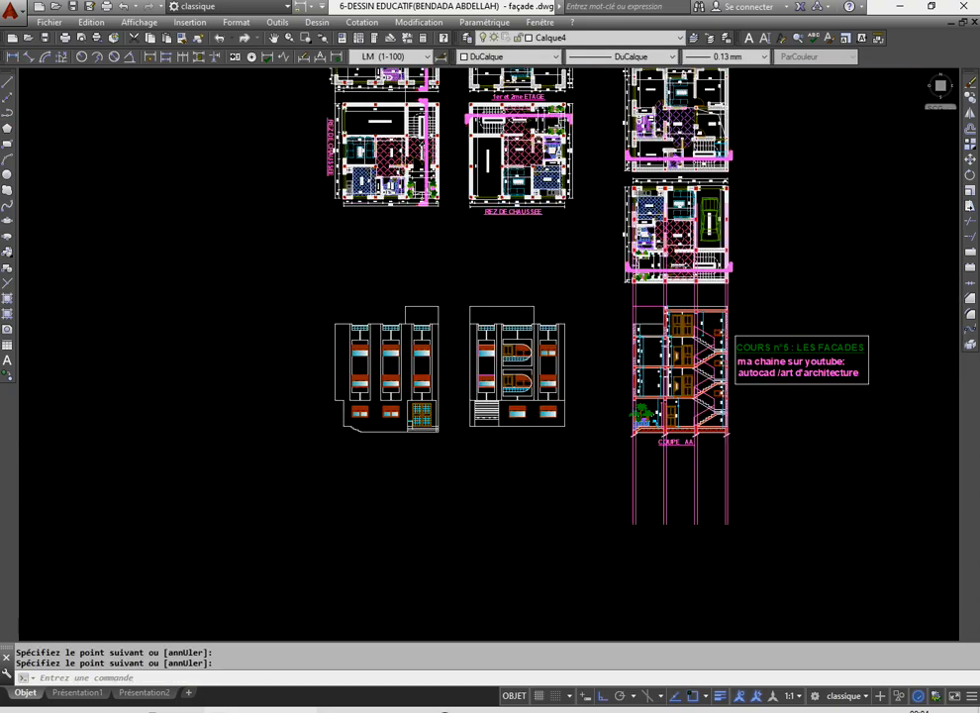
scroll(416, 134, up, 10)
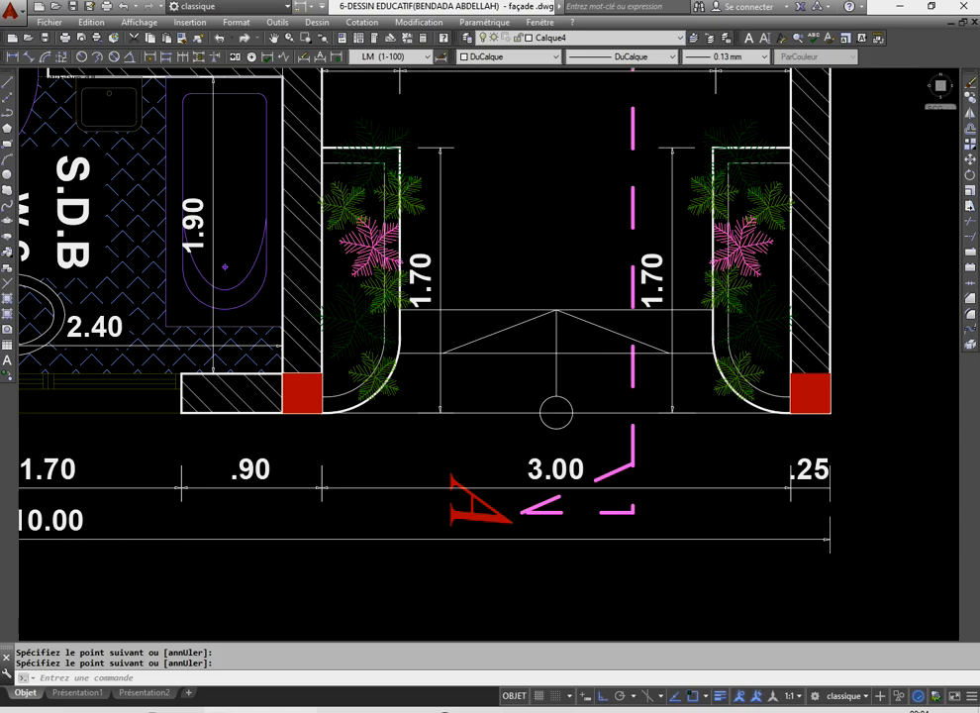
scroll(496, 328, down, 14)
scroll(473, 510, up, 4)
scroll(465, 503, up, 3)
scroll(486, 333, up, 6)
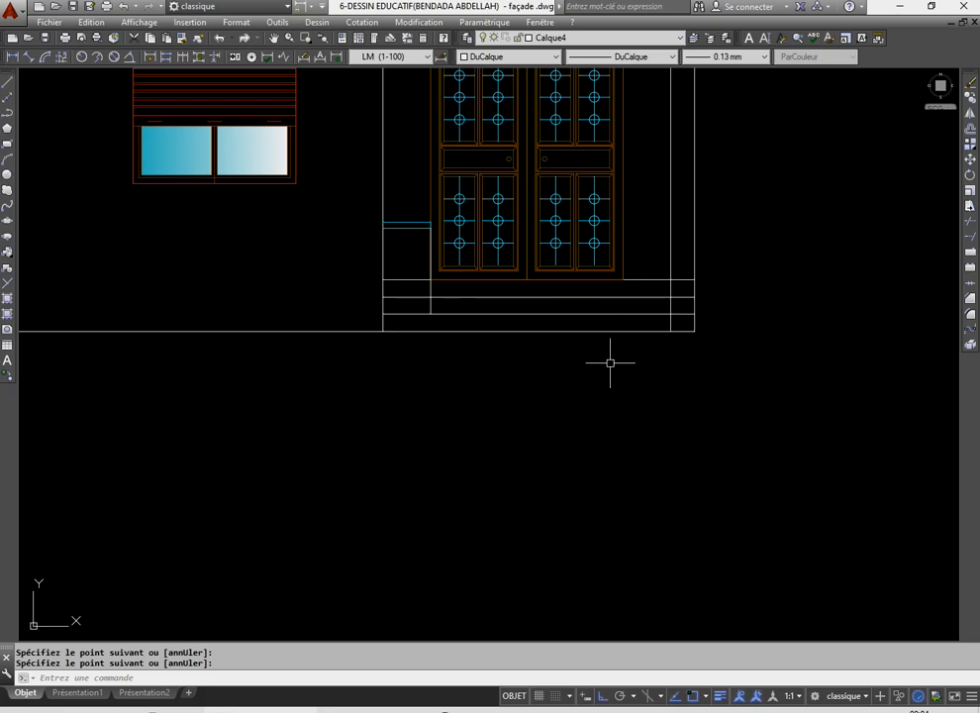
click(970, 224)
key(Return)
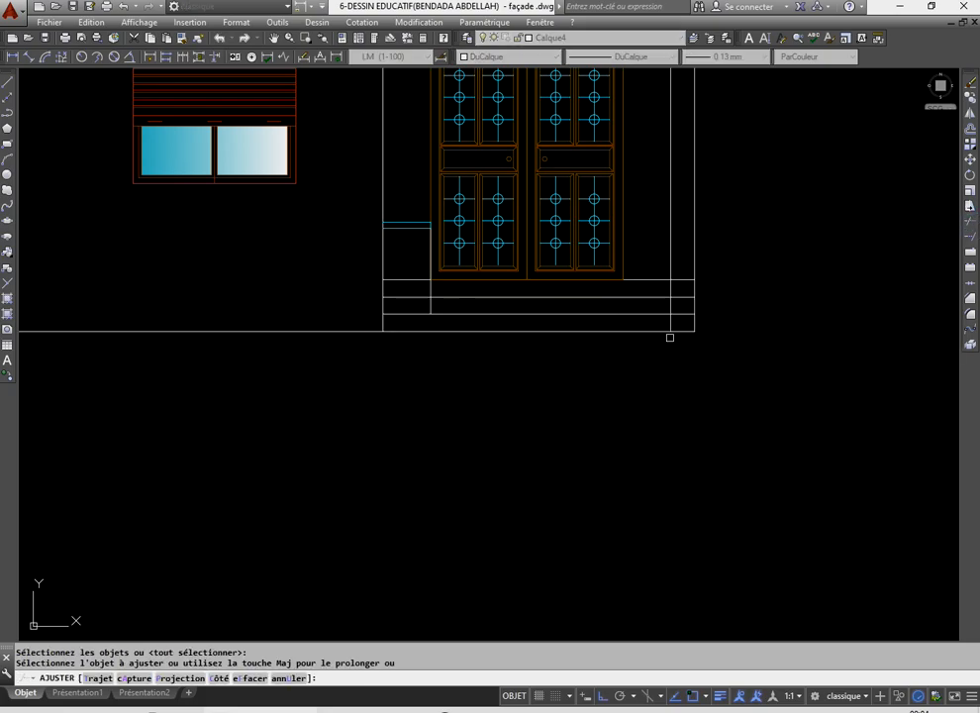
click(669, 322)
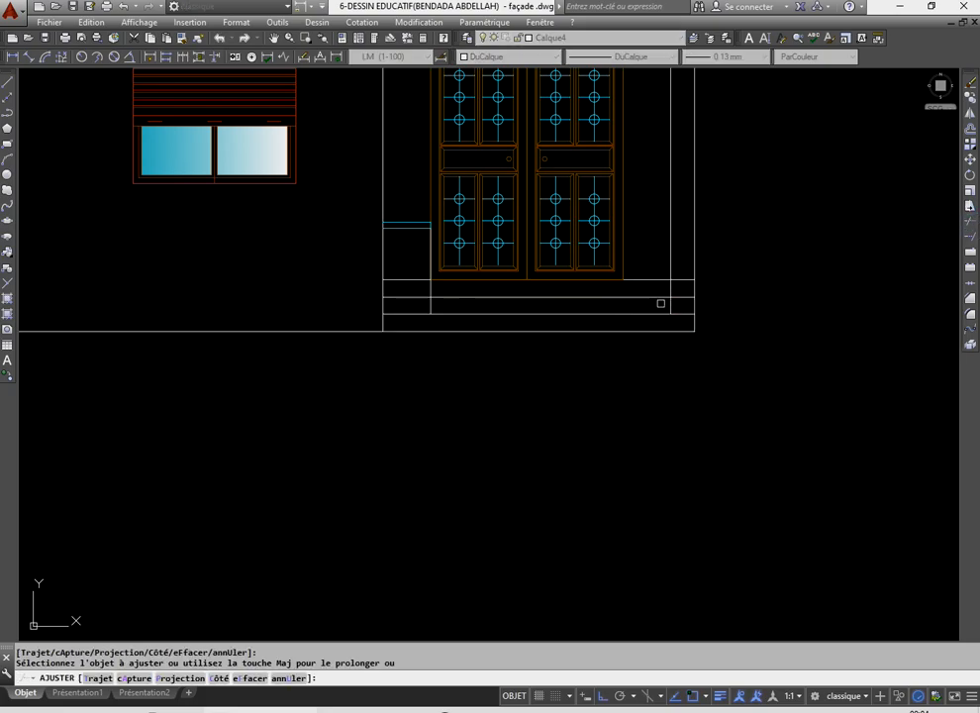
- Trim the two upper step lines between the entrance recess edge and the new vertical line below the ledge
scroll(627, 313, down, 2)
scroll(482, 278, up, 2)
scroll(646, 357, up, 2)
click(643, 364)
click(621, 300)
click(656, 348)
scroll(697, 322, down, 2)
scroll(579, 259, up, 2)
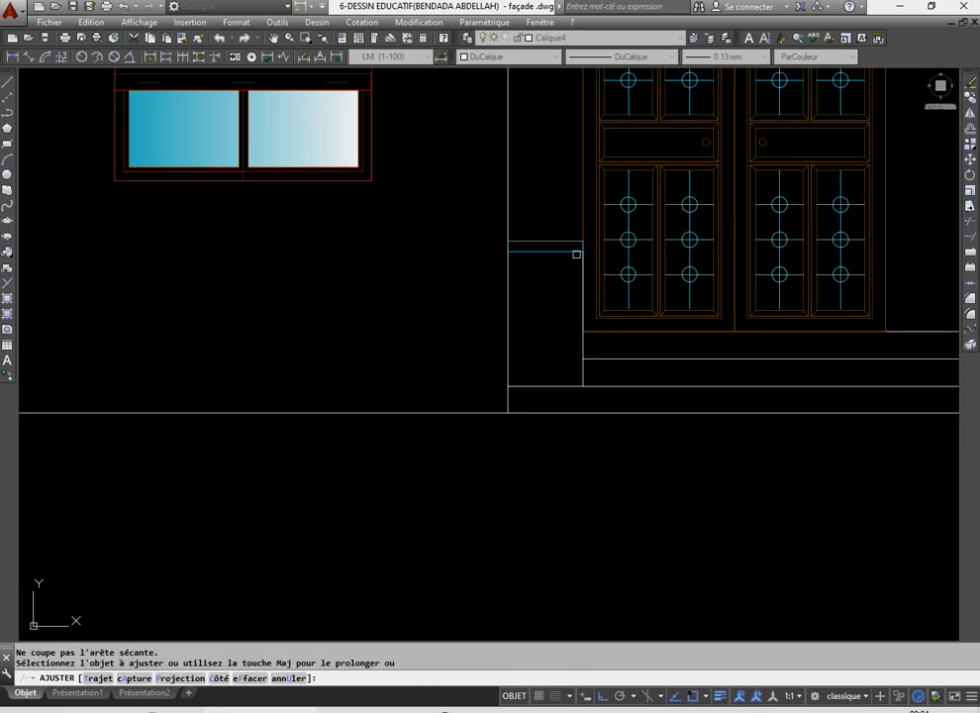
scroll(553, 385, down, 2)
scroll(539, 407, up, 2)
scroll(528, 322, down, 2)
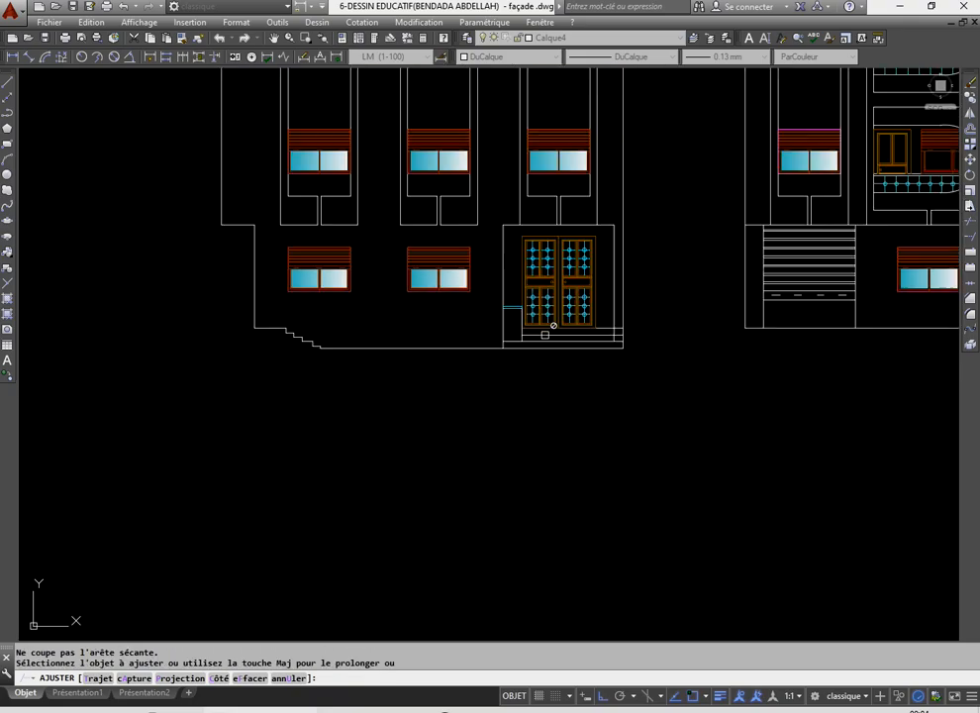
scroll(547, 328, up, 2)
right_click(494, 300)
click(503, 315)
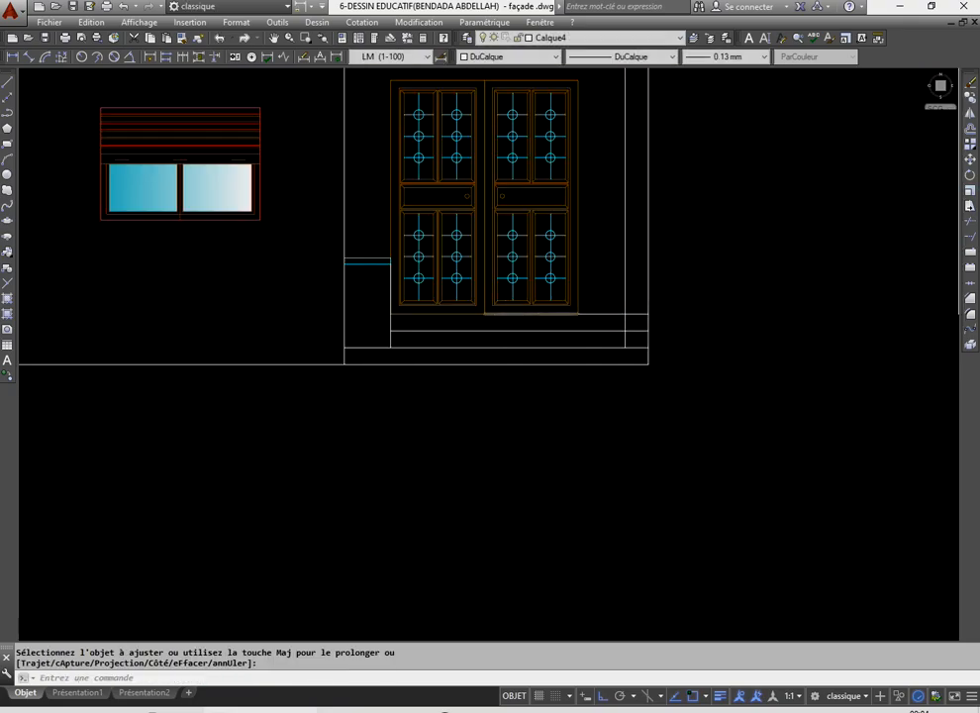
- Convert the whole entrance double door into a block named "porte 250x200", redefining the existing block definition
scroll(517, 369, down, 2)
scroll(499, 275, up, 2)
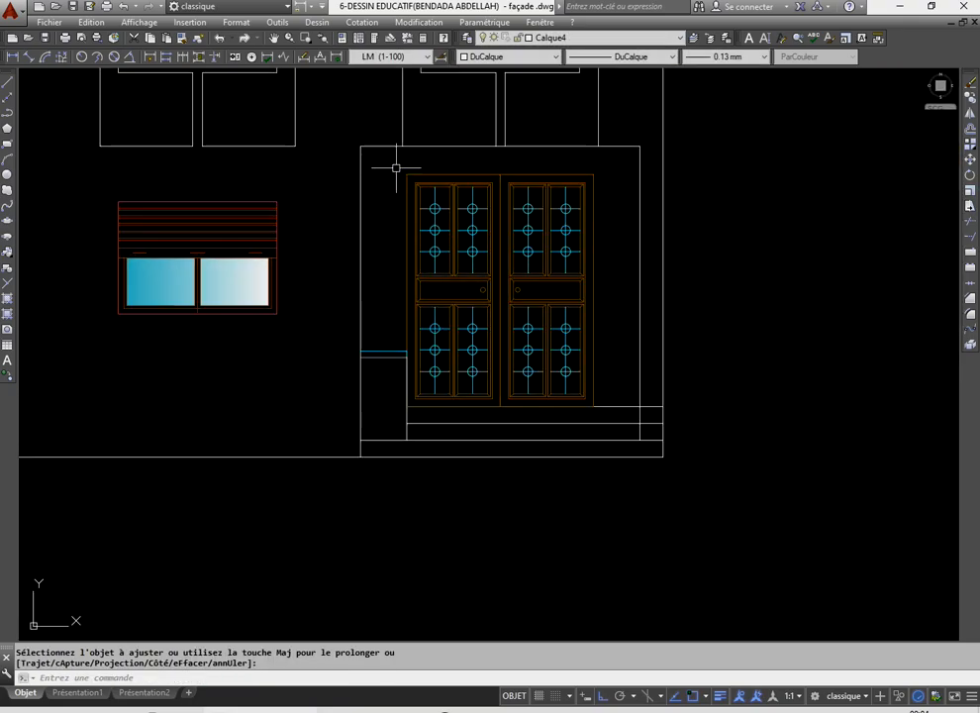
click(596, 340)
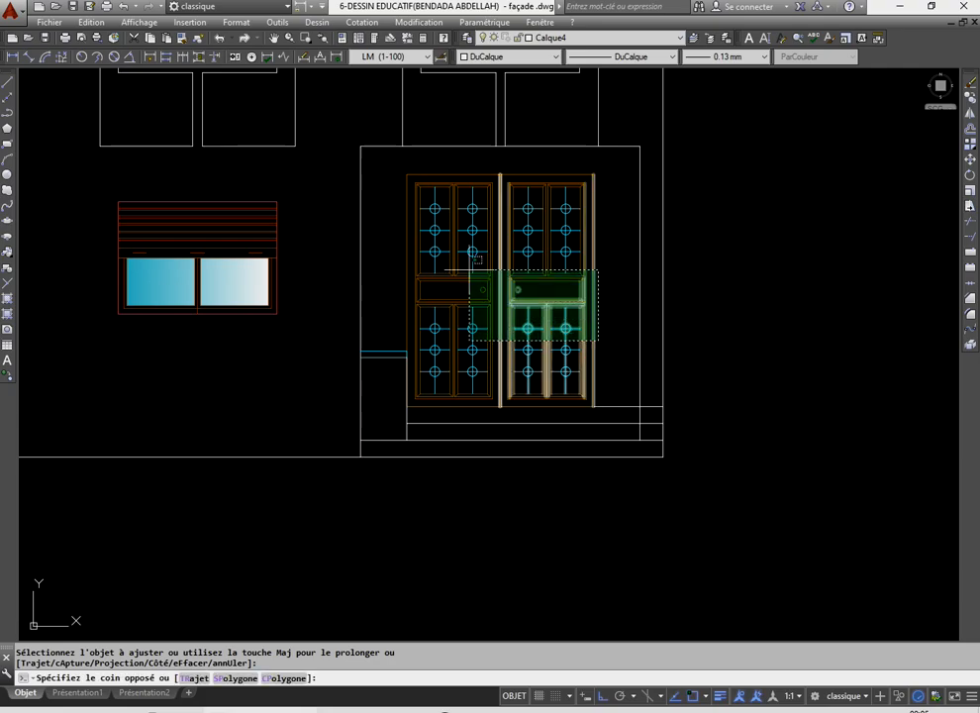
click(409, 160)
scroll(402, 334, up, 2)
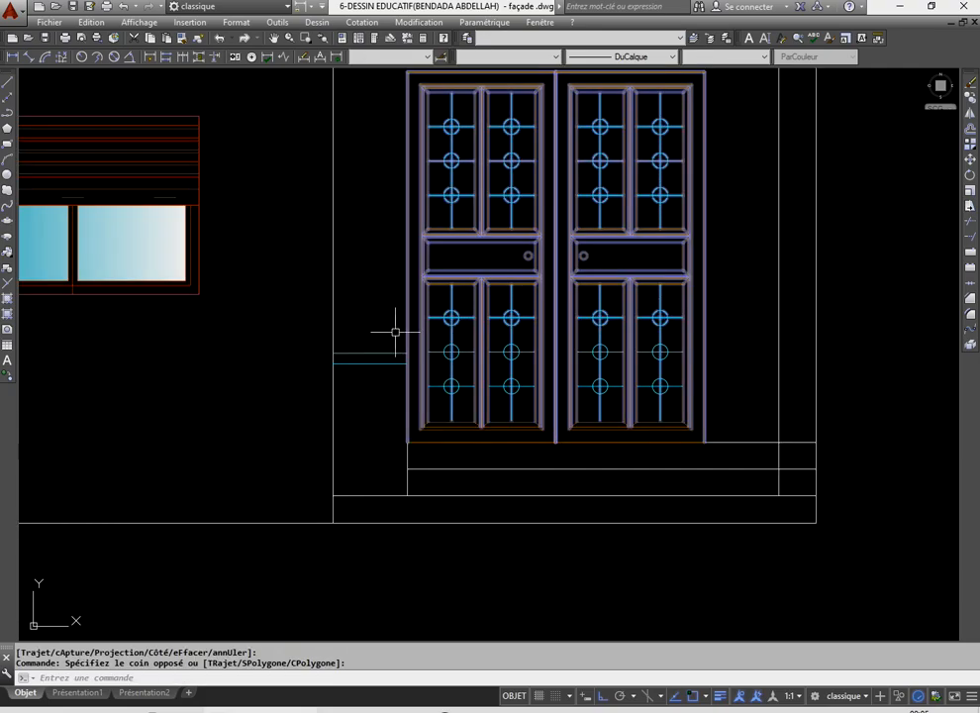
click(395, 334)
click(741, 448)
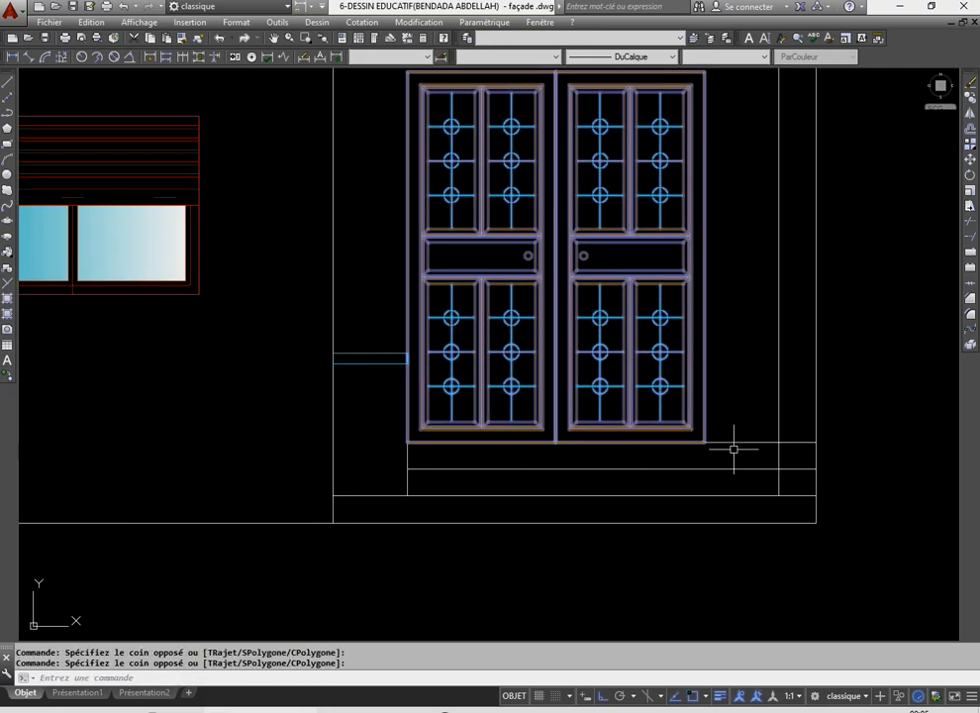
click(6, 268)
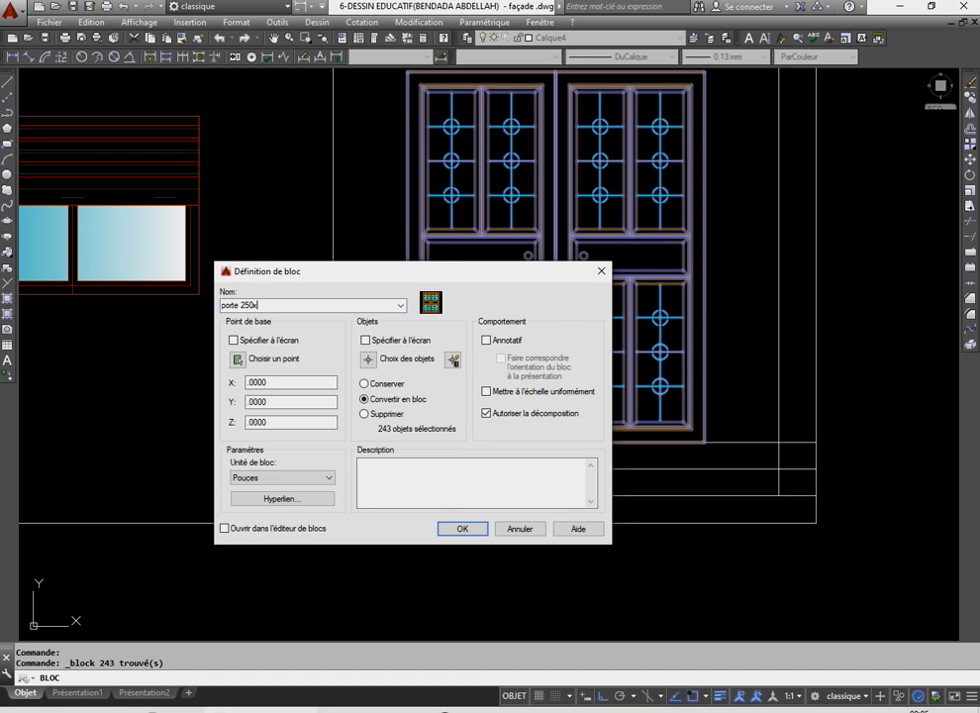
click(459, 528)
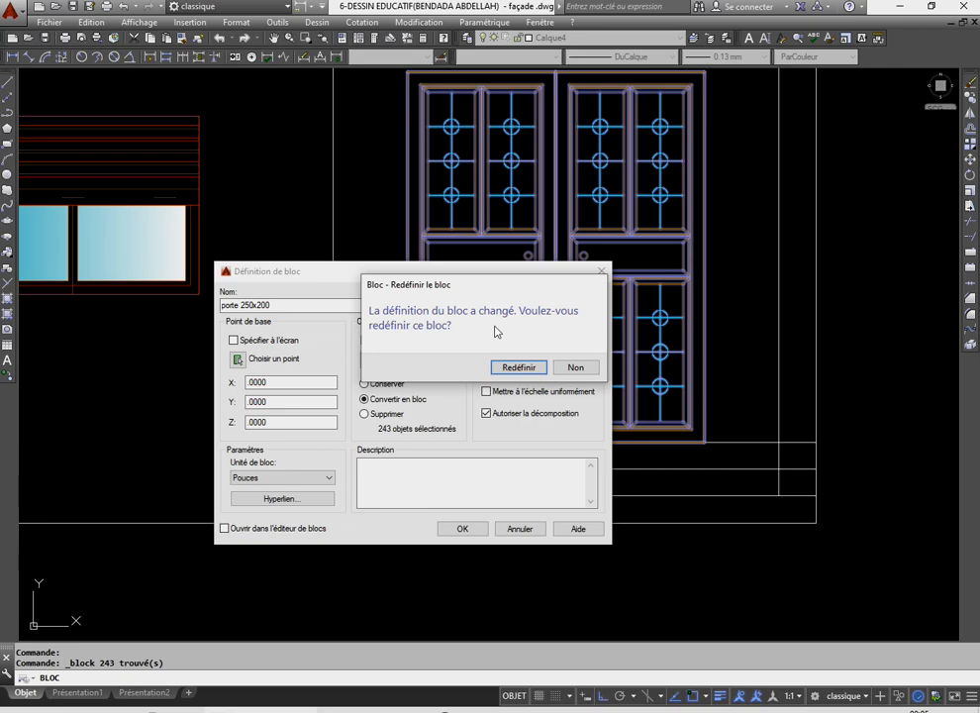
click(513, 369)
- Save the façade drawing
scroll(522, 359, down, 6)
scroll(522, 358, up, 6)
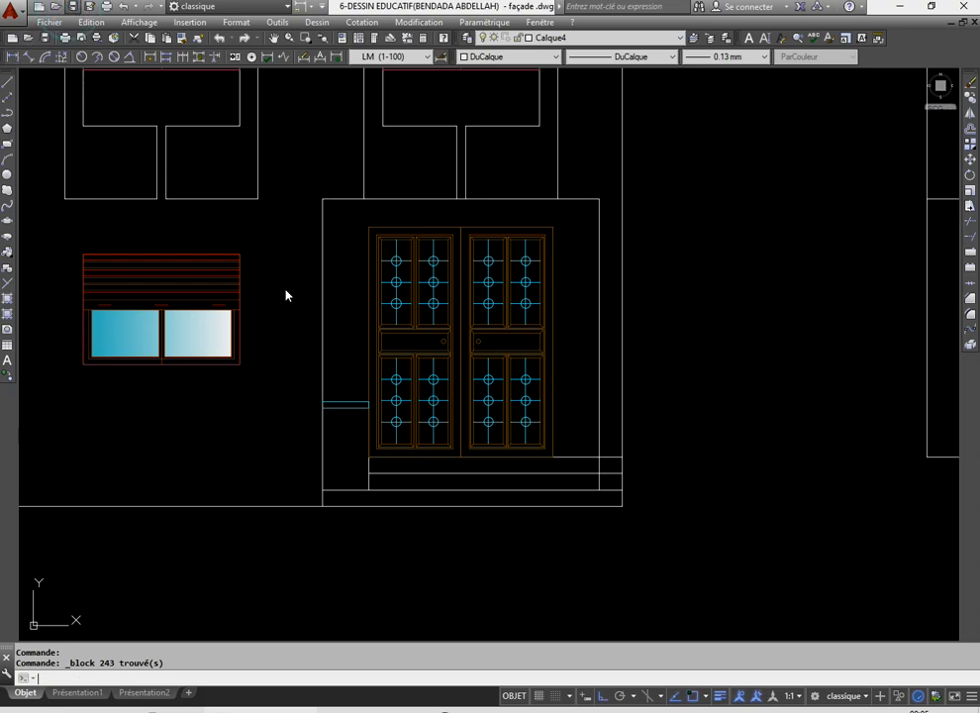
key(ctrl+s)
- Draw a vertical line along the door frame from the ledge's lower corner to the lowest step line
scroll(461, 381, down, 5)
scroll(432, 407, up, 6)
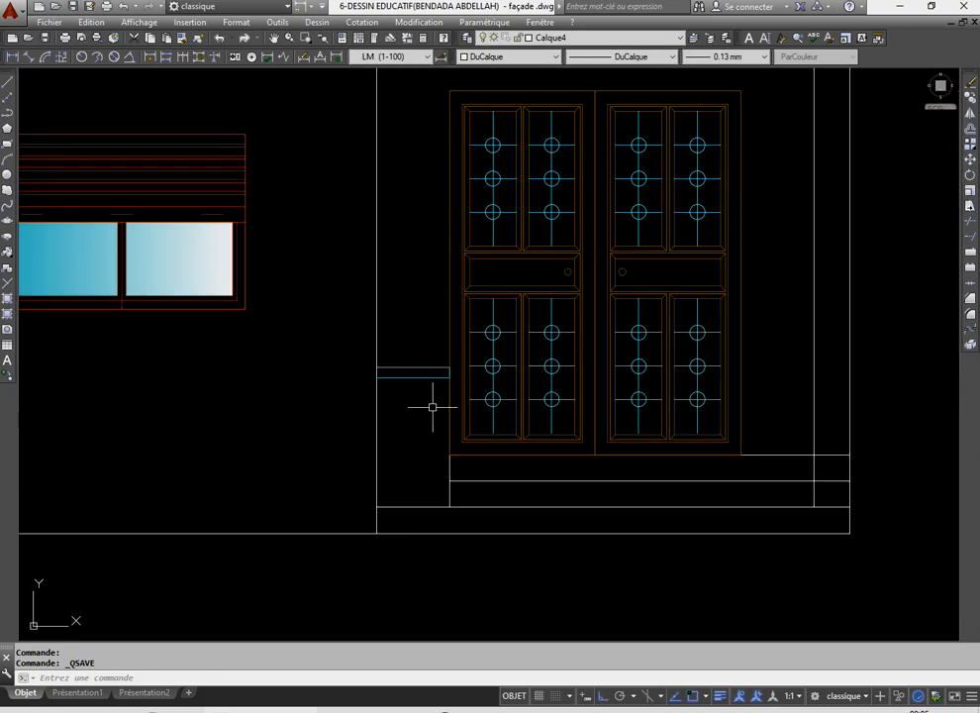
scroll(431, 376, down, 3)
scroll(416, 427, up, 3)
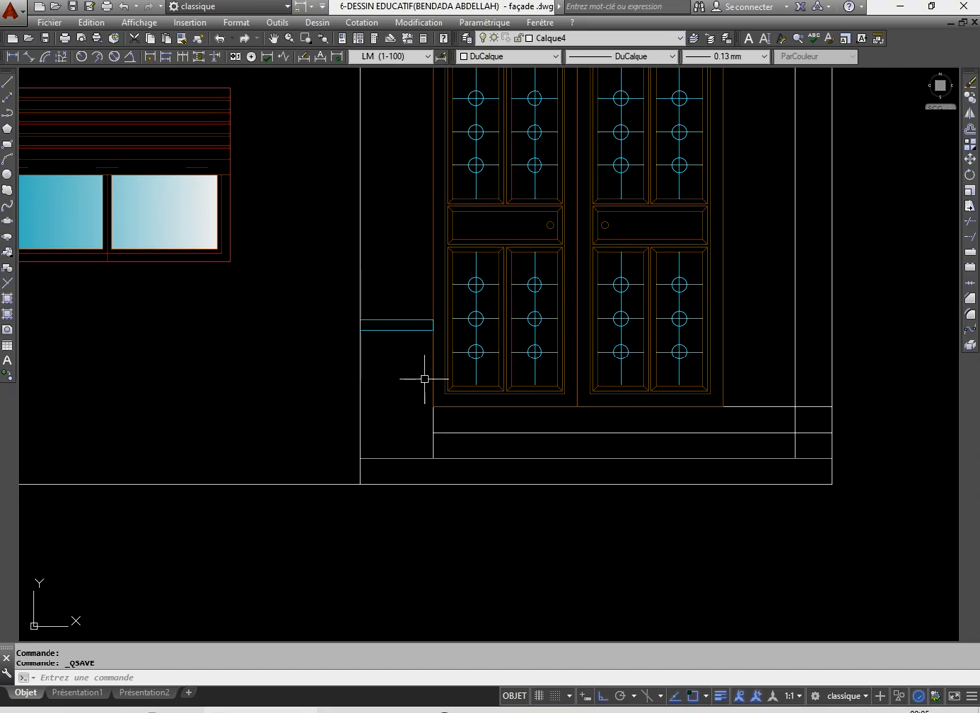
scroll(433, 389, down, 2)
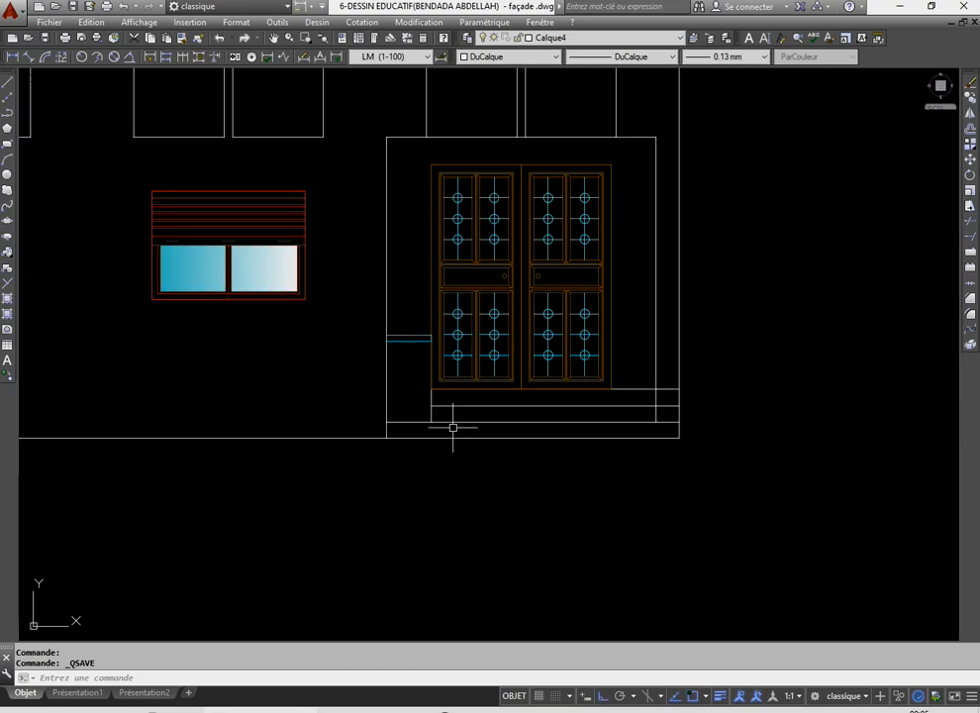
click(9, 83)
scroll(438, 141, down, 6)
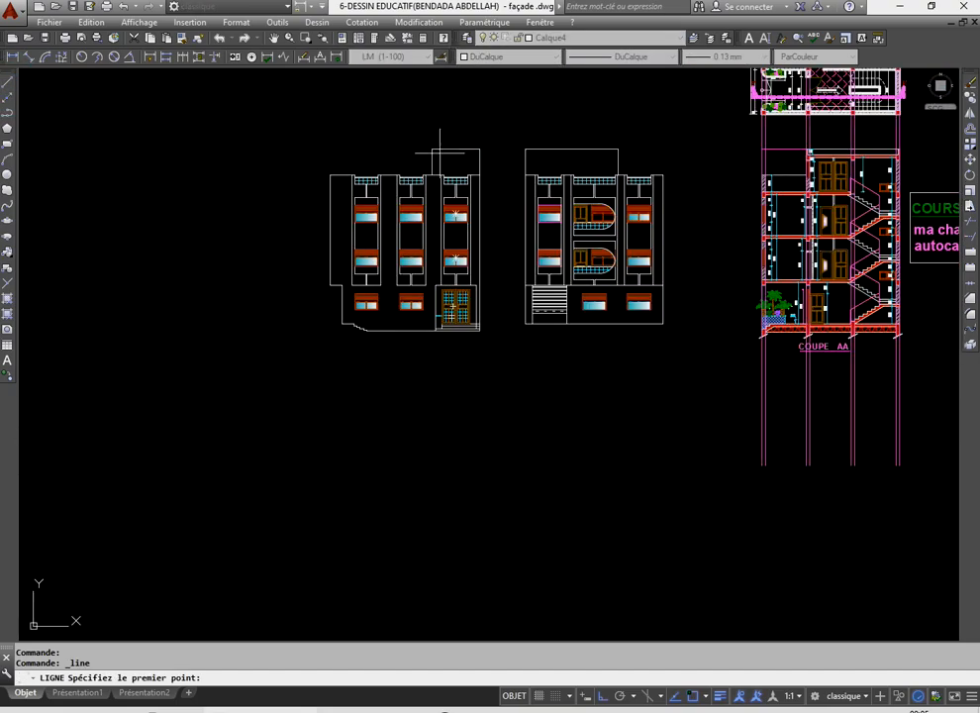
scroll(445, 69, up, 4)
scroll(423, 178, up, 8)
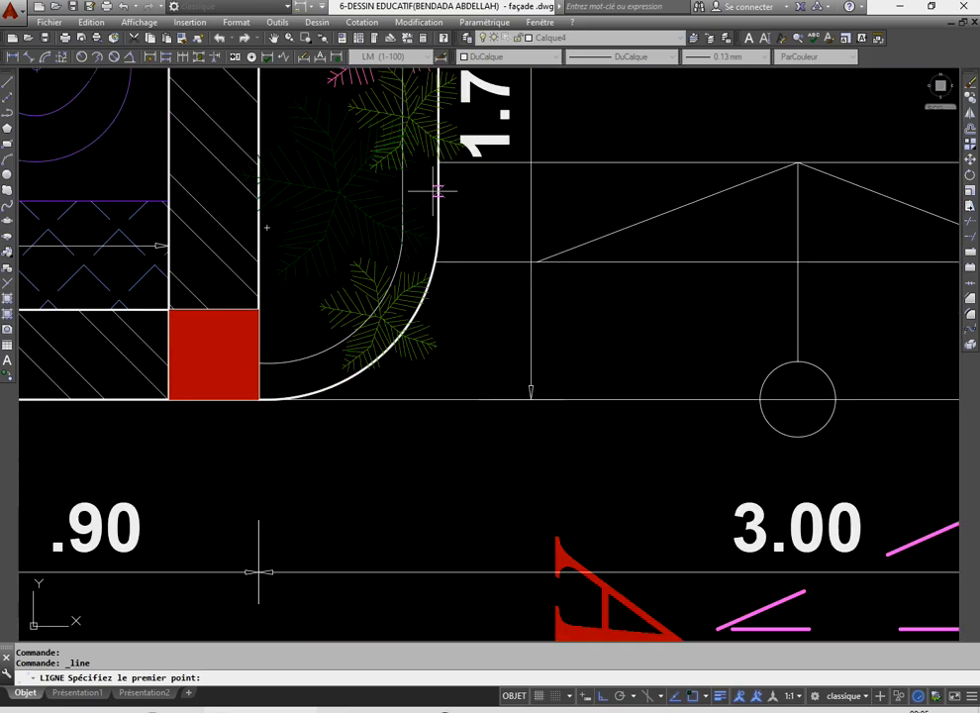
scroll(439, 191, down, 10)
scroll(427, 420, up, 8)
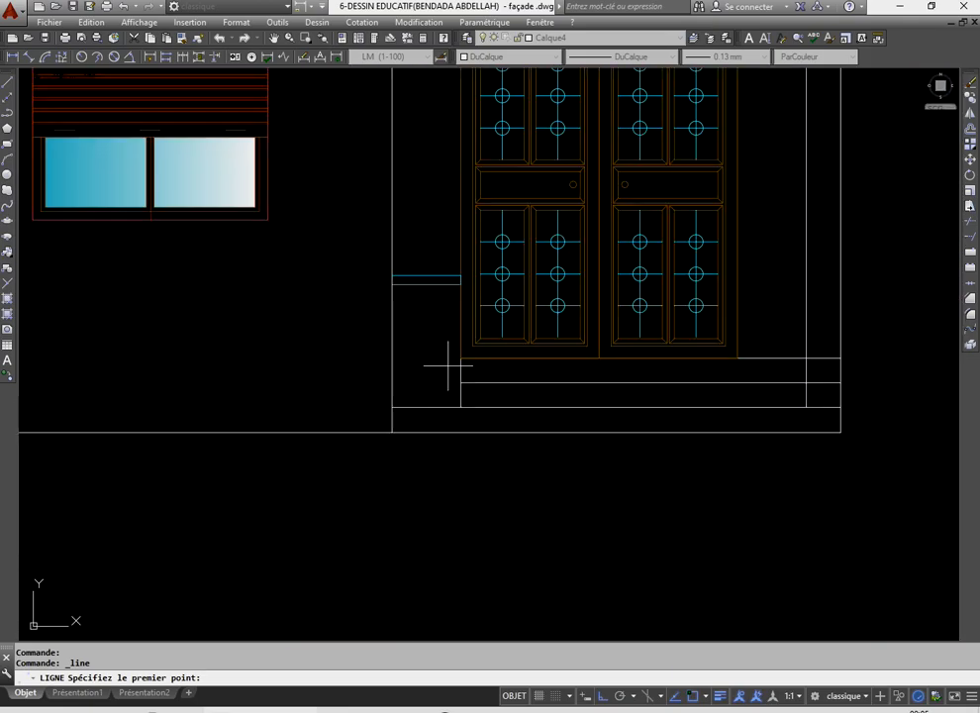
scroll(459, 319, up, 2)
click(458, 265)
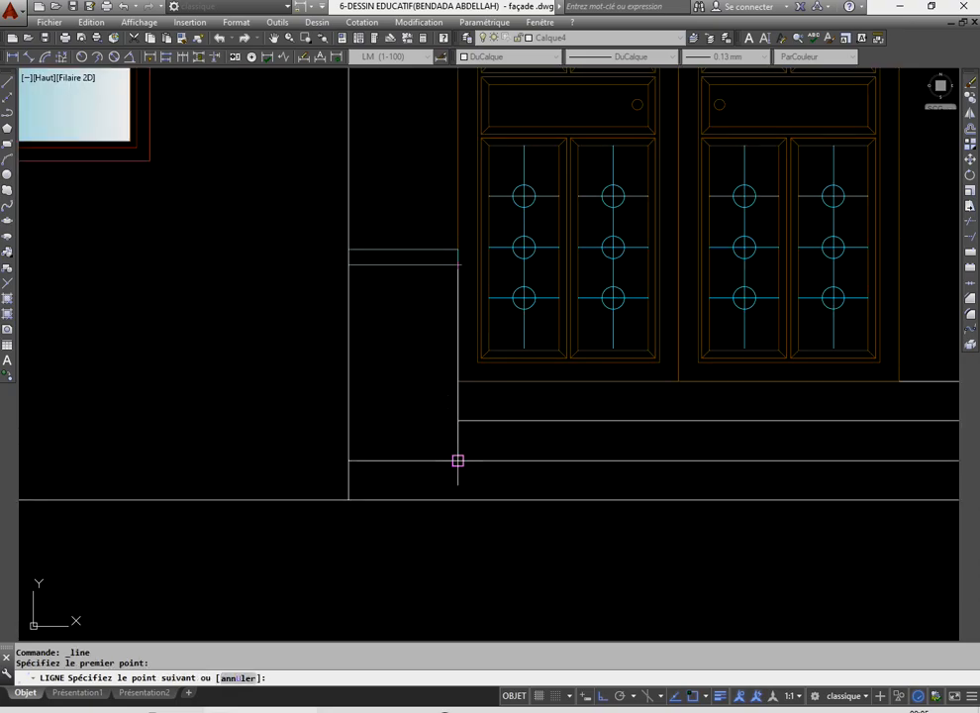
click(457, 460)
right_click(429, 340)
click(440, 349)
- Copy the vertical line below the ledge five times towards the wall edge, progressively widening the spacing to suggest the planter's curvature
click(456, 321)
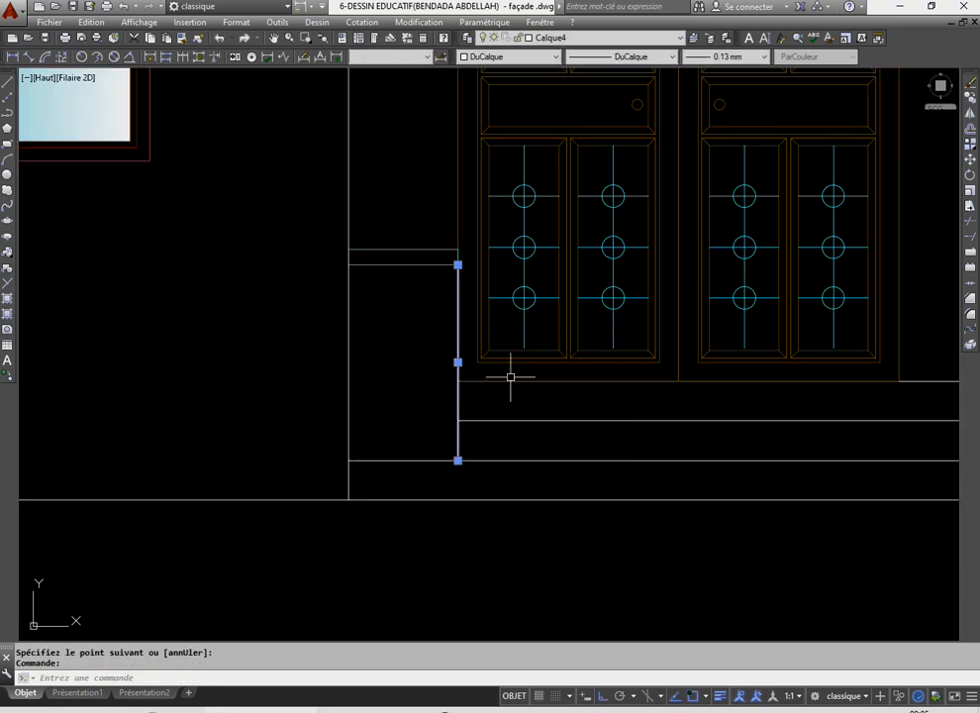
click(974, 99)
scroll(337, 297, up, 4)
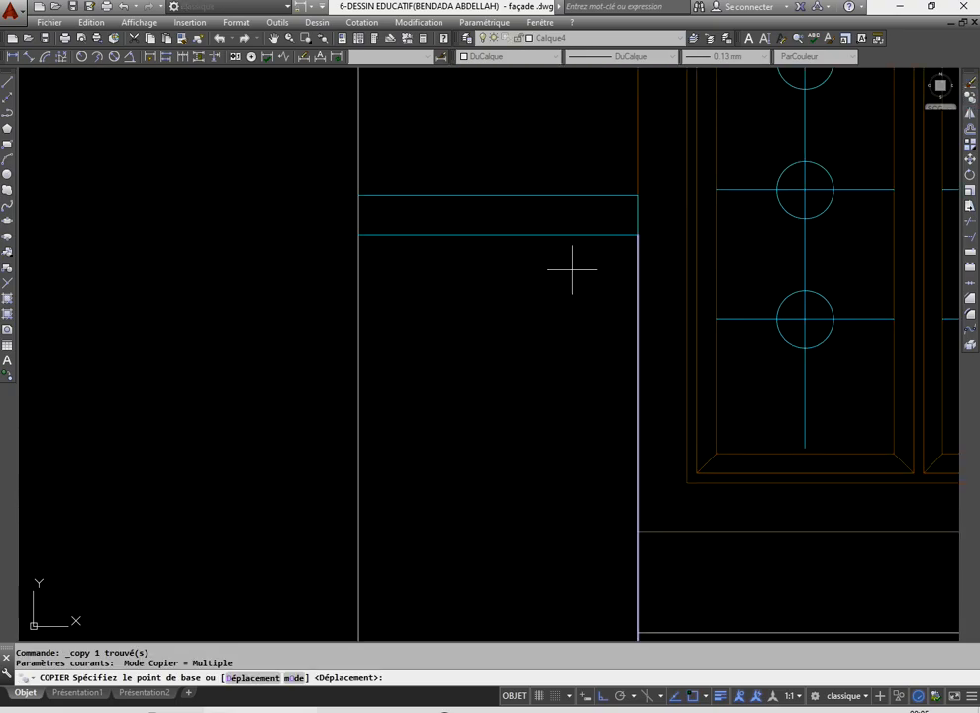
click(639, 235)
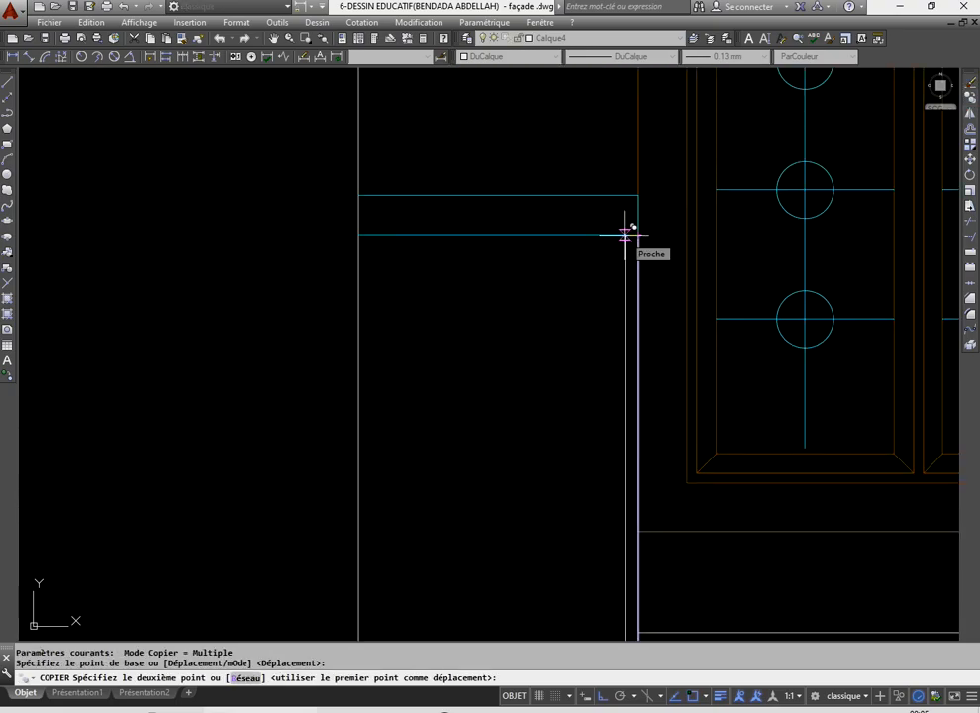
click(623, 234)
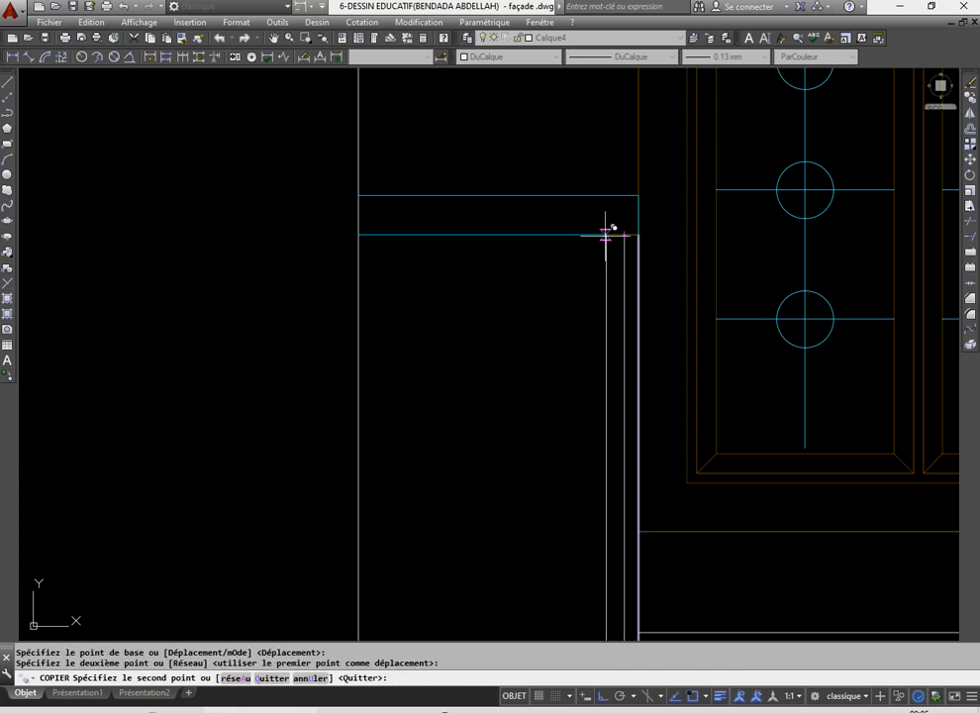
scroll(611, 234, up, 2)
click(607, 235)
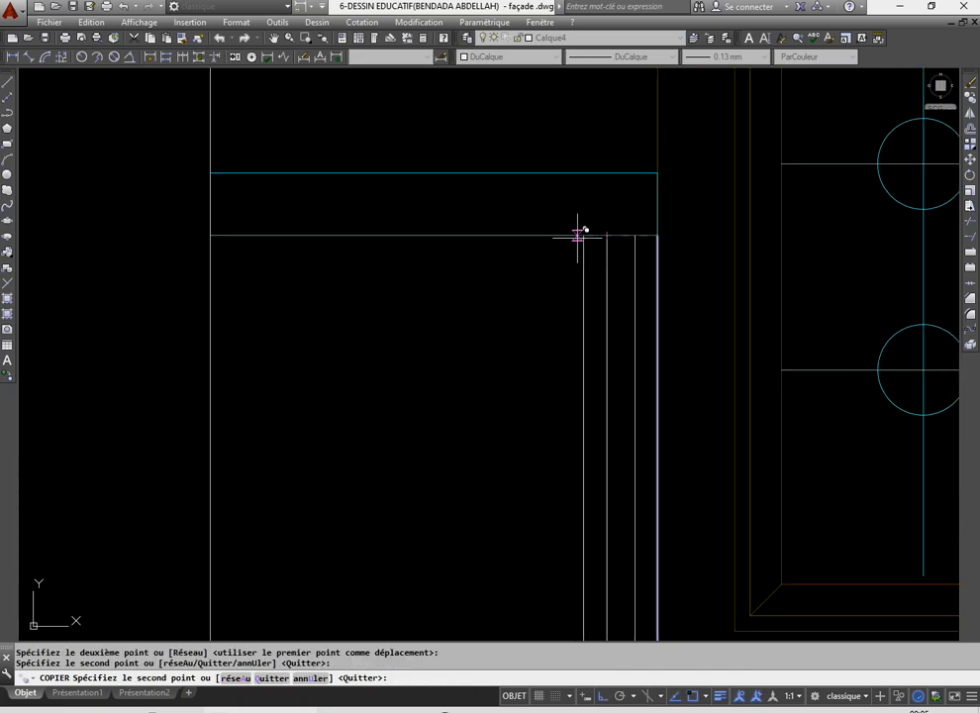
click(575, 234)
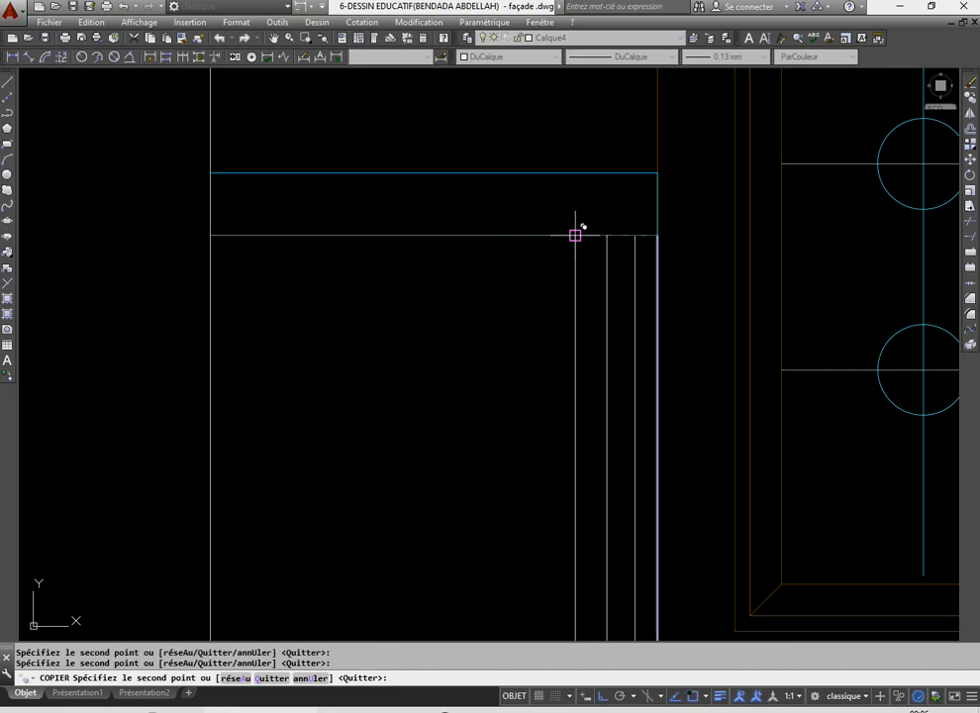
click(536, 236)
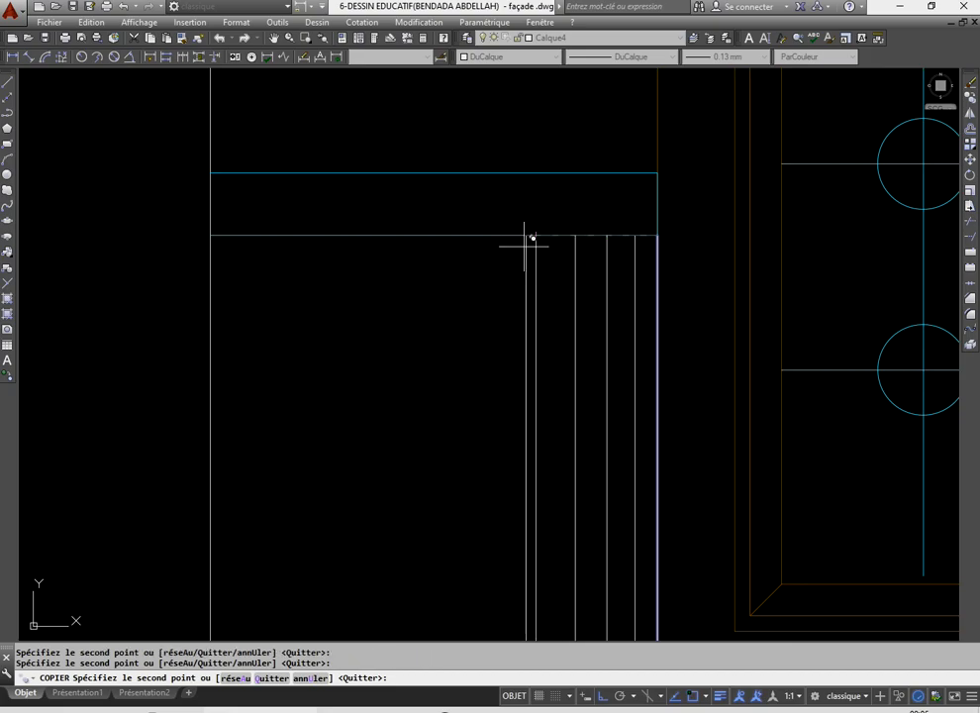
right_click(409, 236)
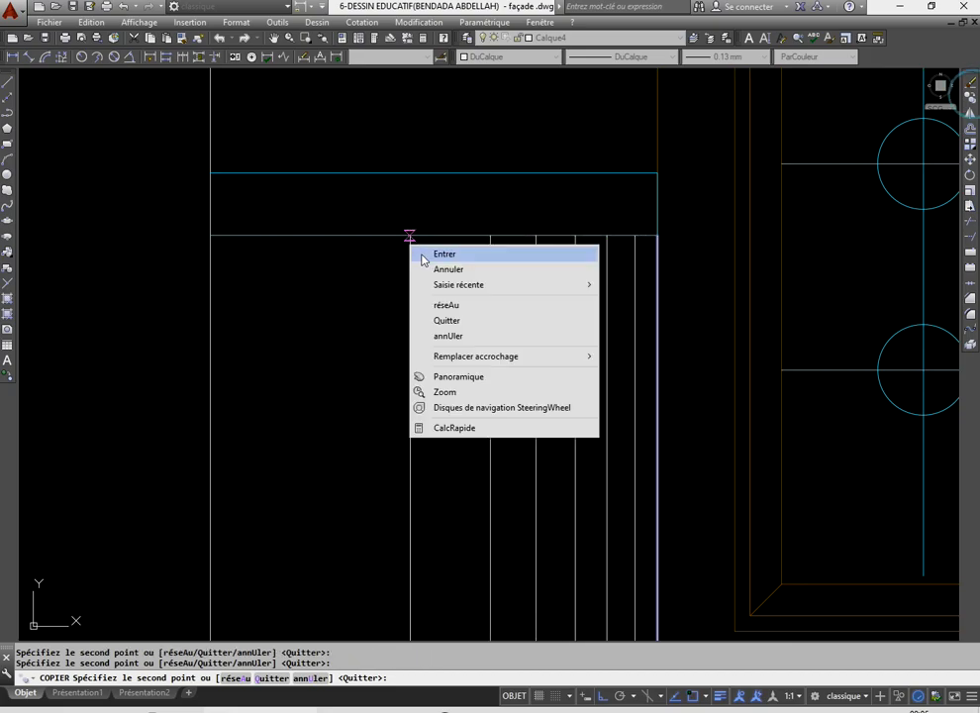
click(435, 254)
scroll(458, 426, down, 8)
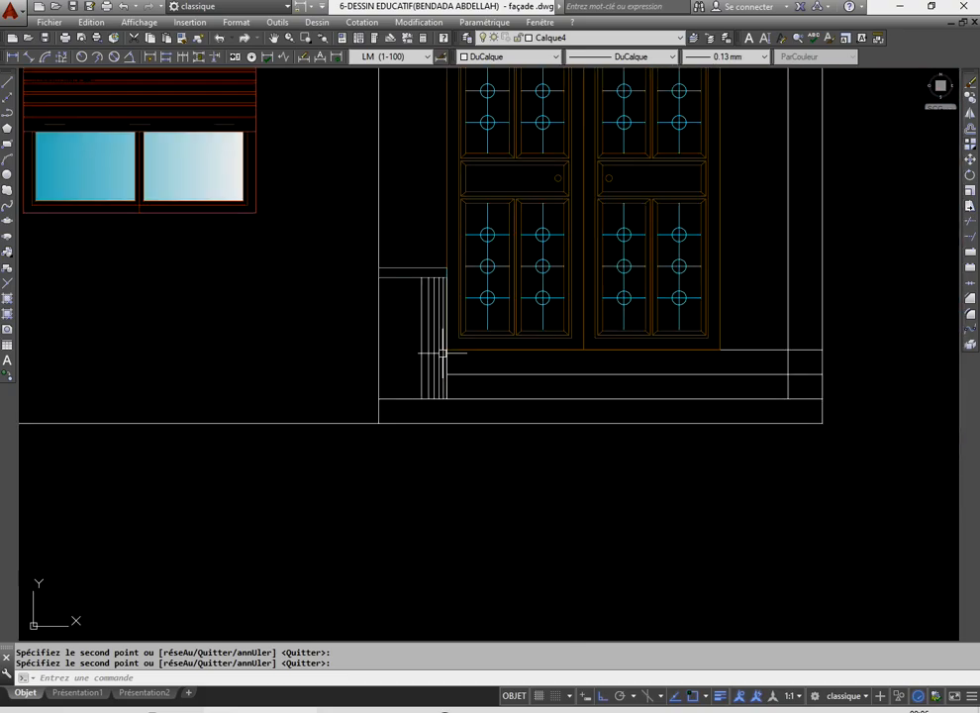
- Match the ledge lines' properties to those of the vertical planter lines
scroll(443, 355, up, 2)
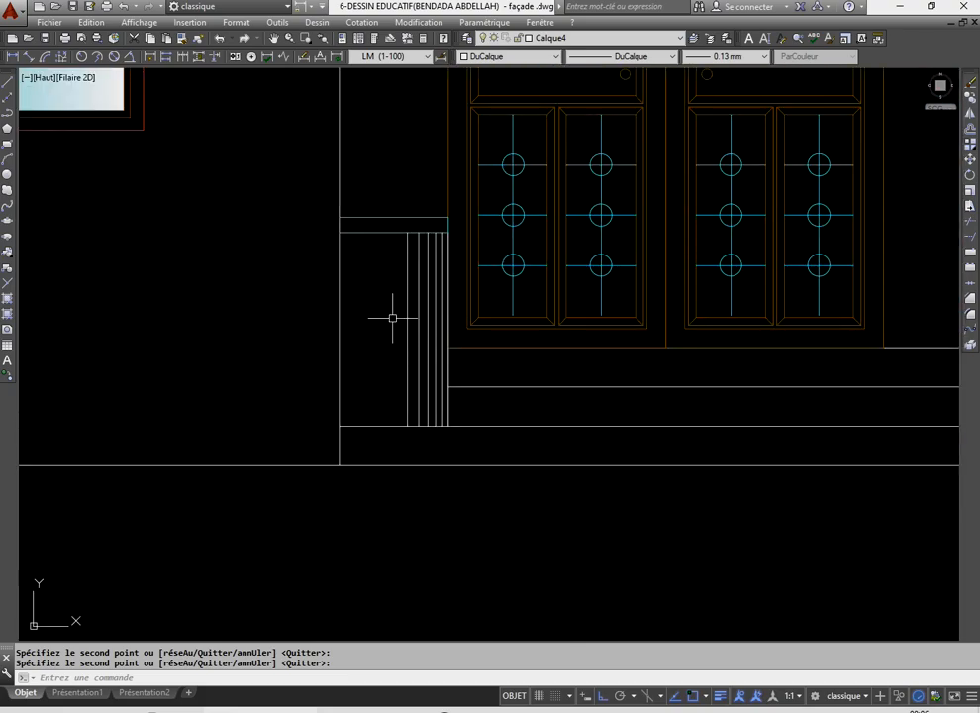
scroll(393, 318, down, 2)
middle_drag(393, 318, 347, 355)
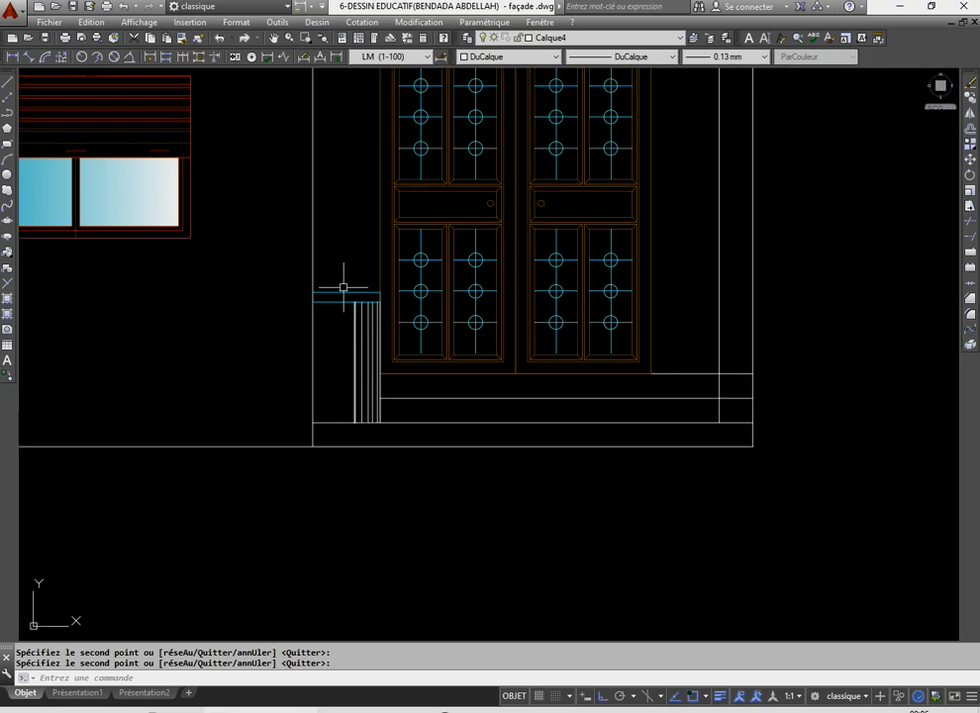
scroll(344, 287, up, 2)
click(180, 39)
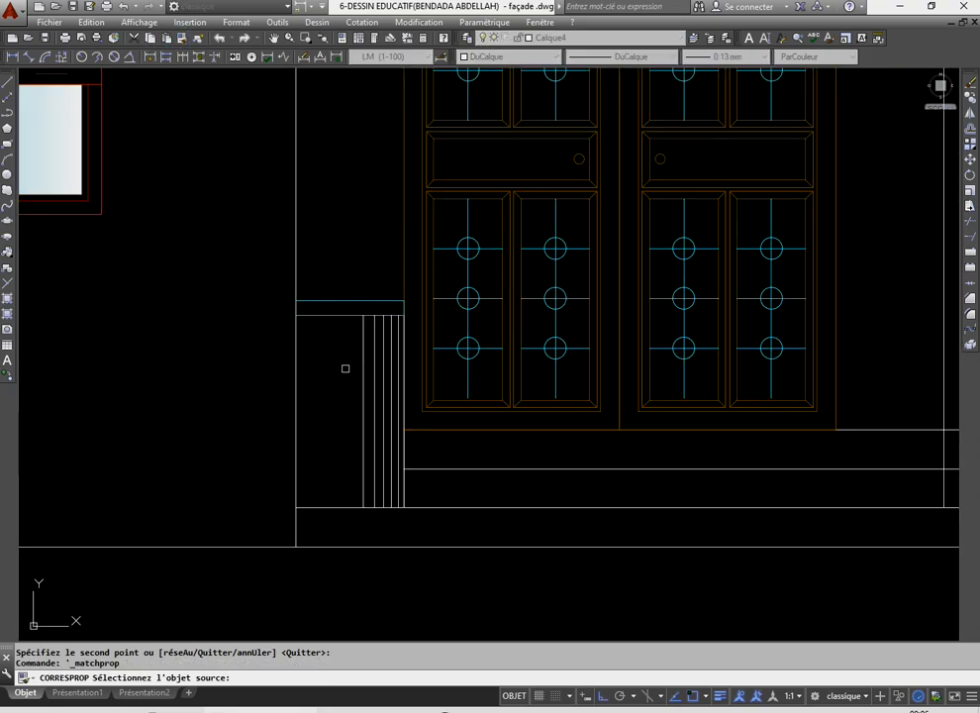
click(361, 356)
click(228, 272)
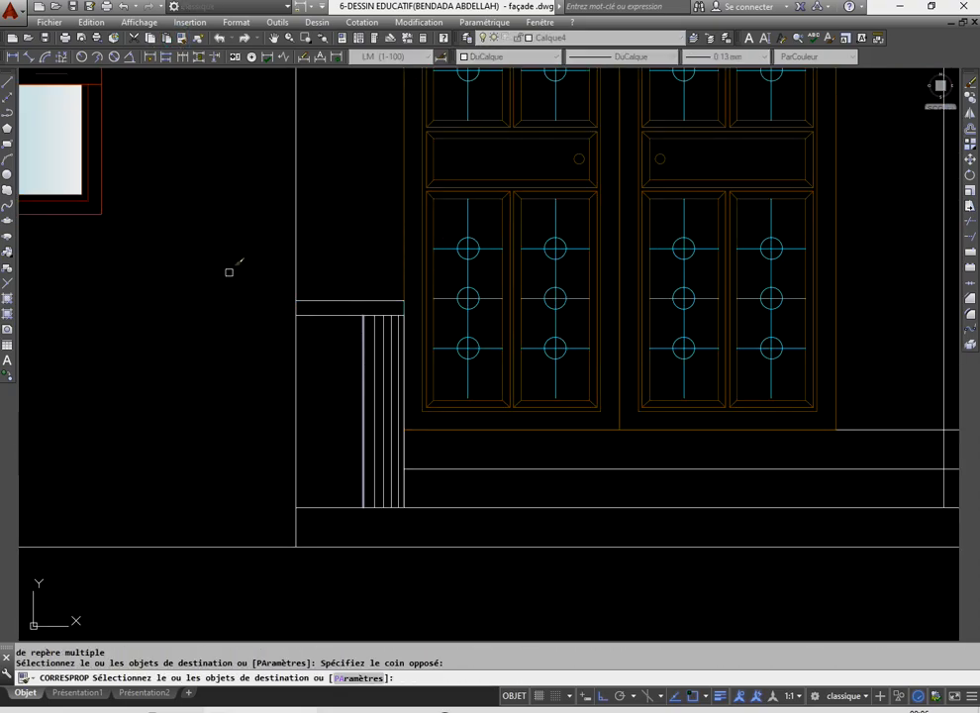
click(413, 349)
key(Return)
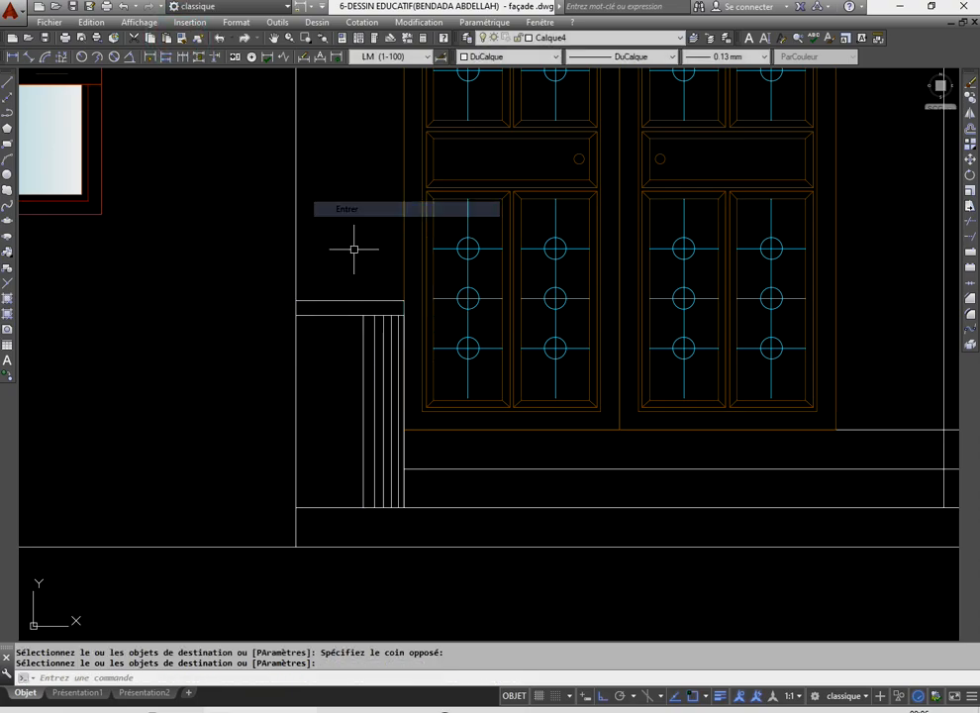
scroll(406, 312, up, 4)
click(421, 386)
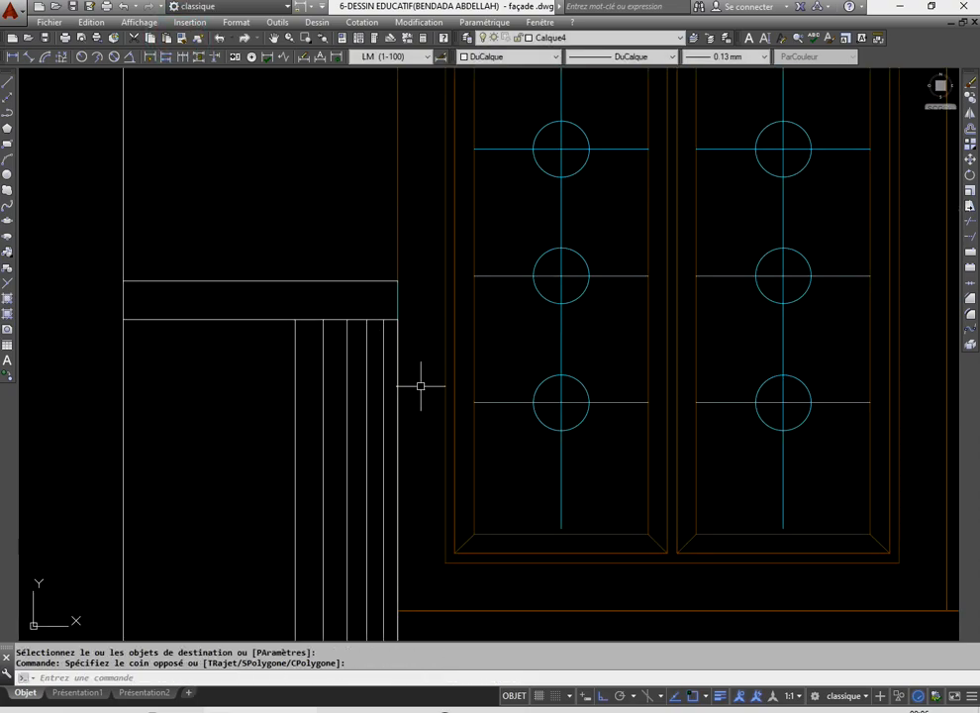
scroll(394, 321, down, 5)
scroll(394, 354, up, 5)
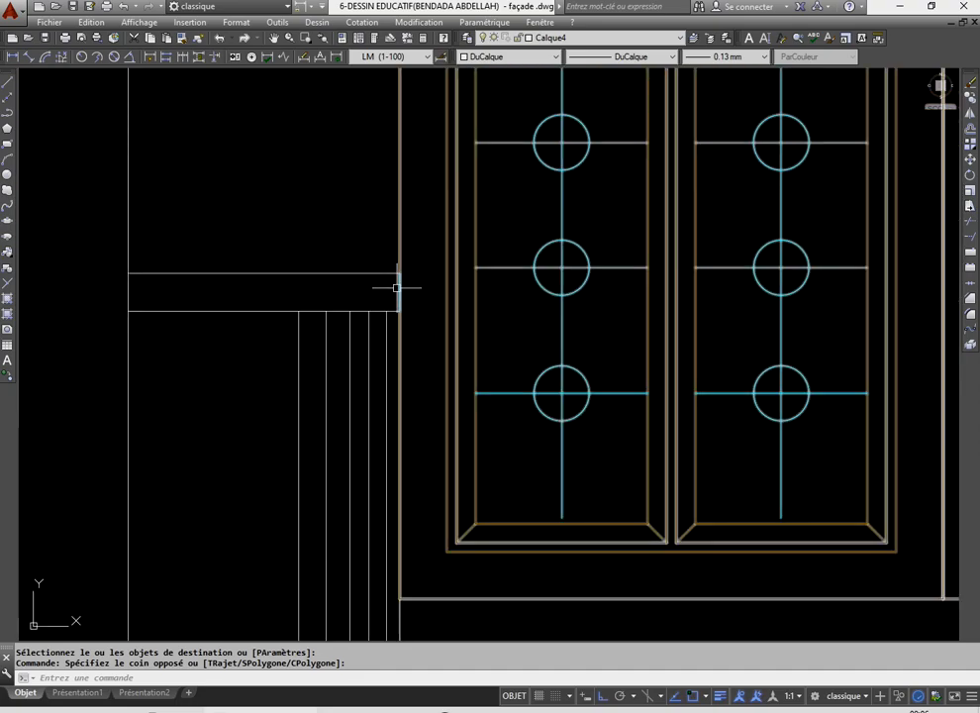
- Copy the two palm trees, the green shrub and the purple shrub from section AA to the planter beside the entrance door
scroll(396, 287, down, 8)
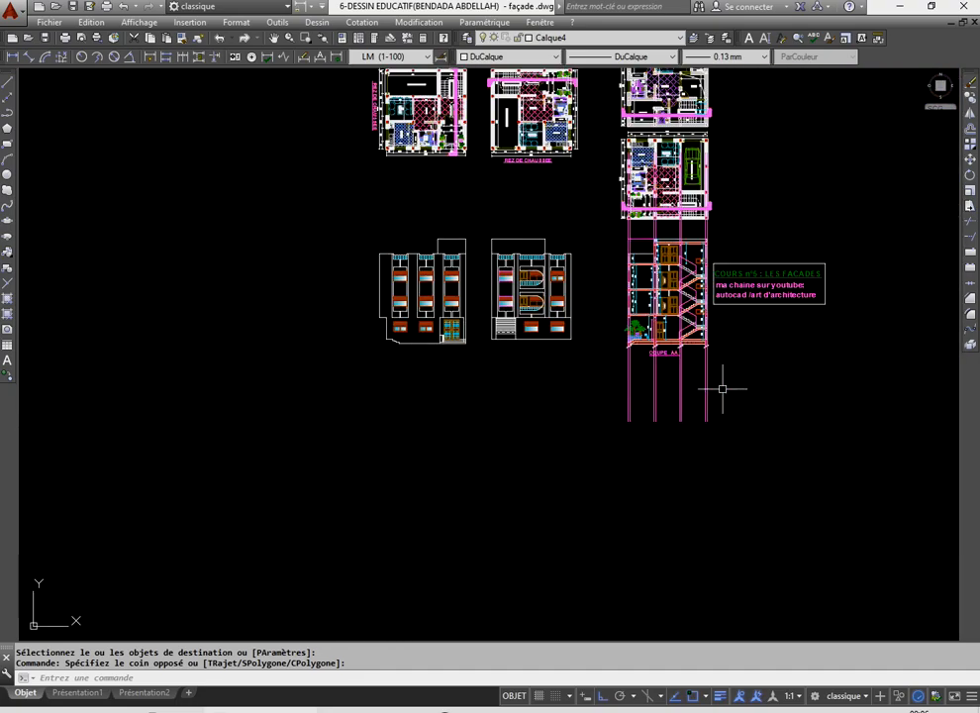
scroll(741, 373, up, 10)
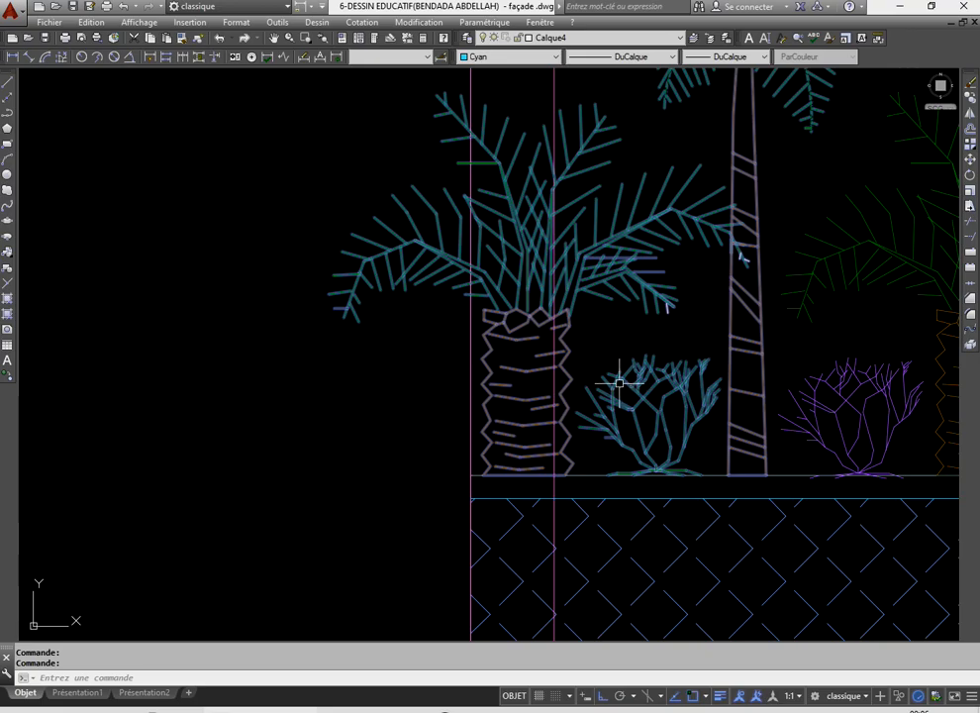
click(703, 411)
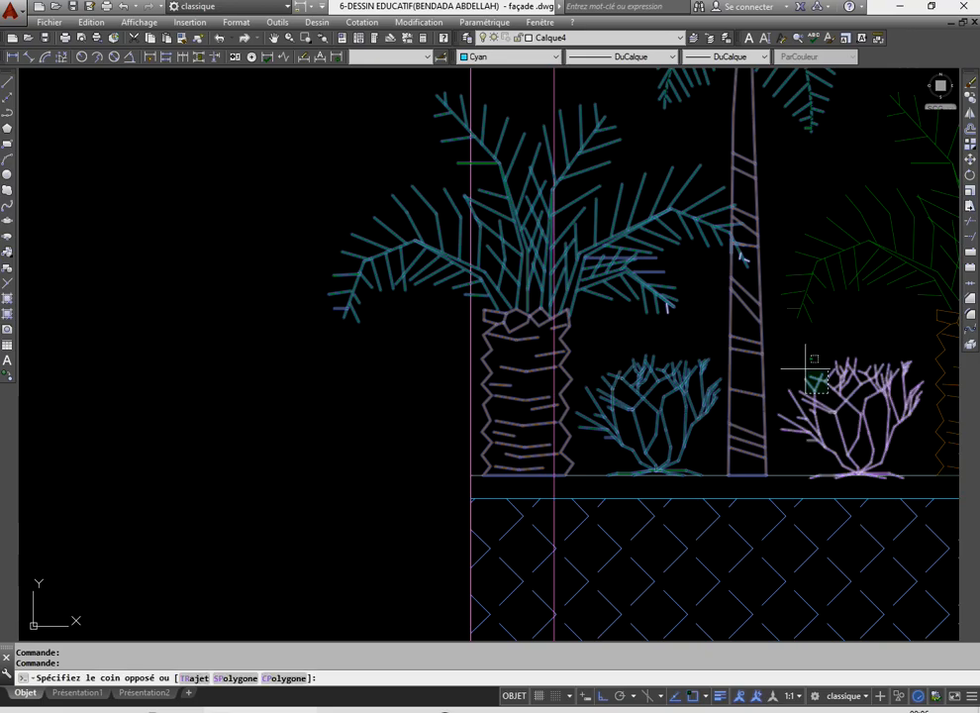
click(971, 100)
click(644, 304)
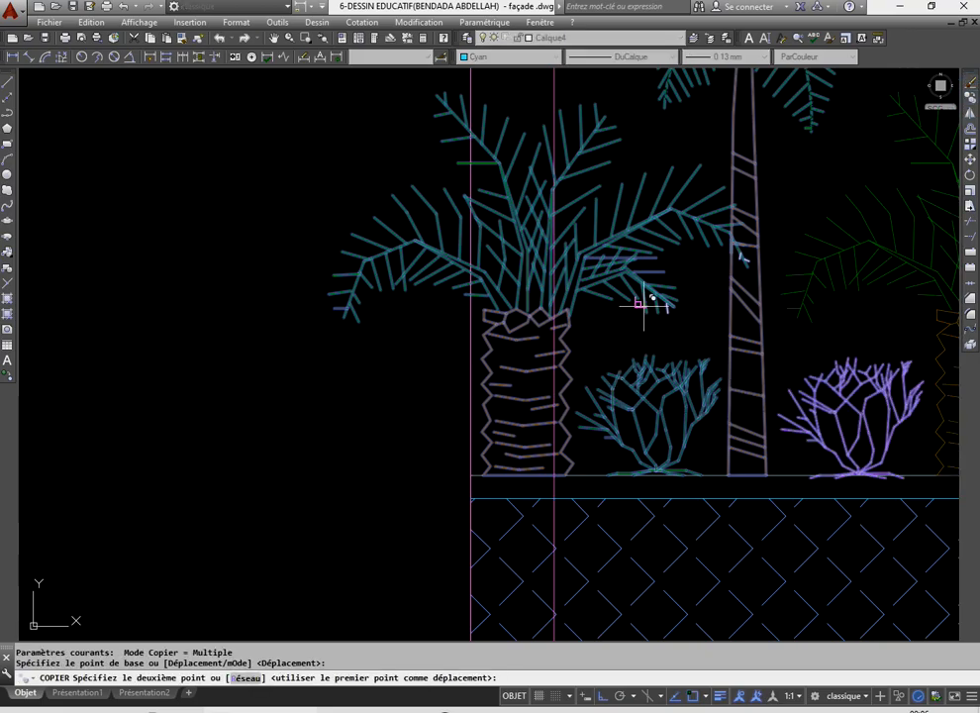
scroll(495, 299, down, 6)
scroll(535, 297, down, 6)
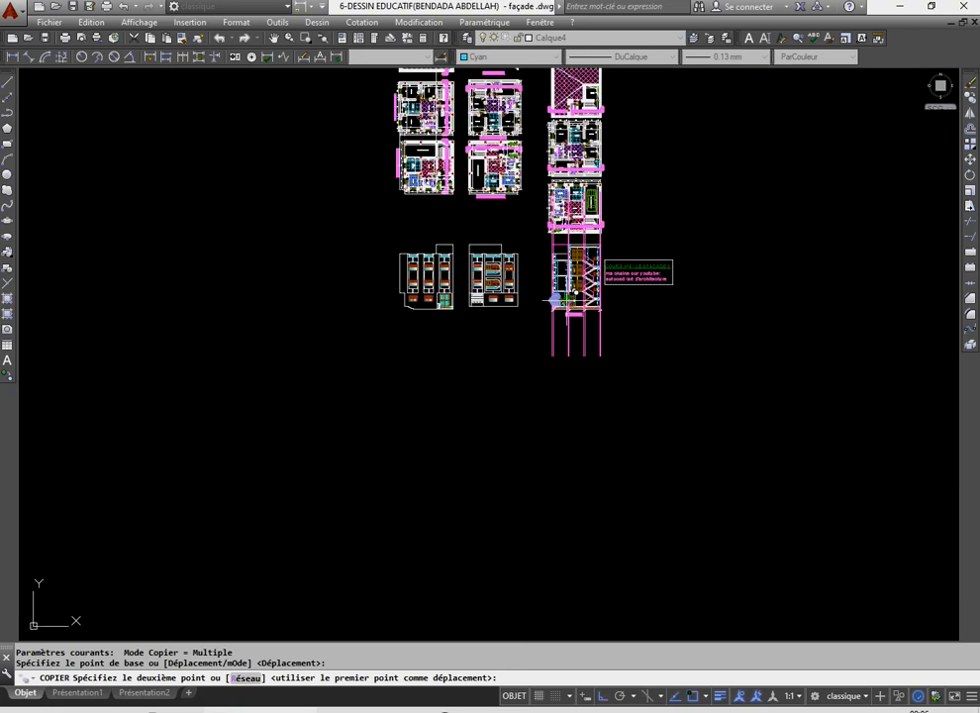
scroll(554, 297, up, 10)
scroll(460, 284, down, 2)
scroll(440, 215, up, 2)
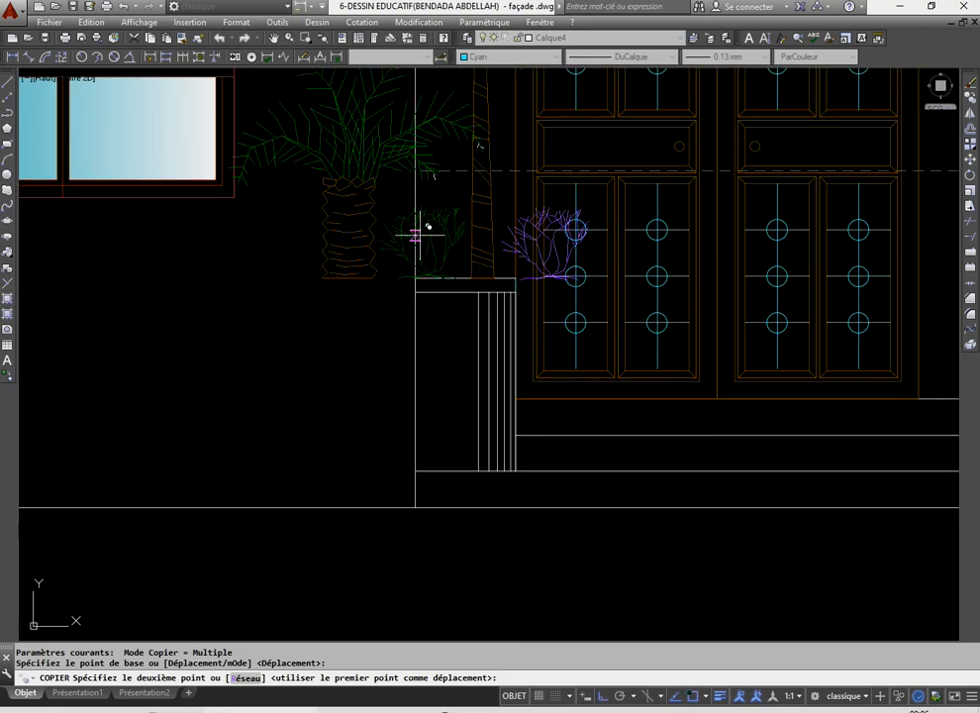
click(416, 298)
right_click(415, 201)
click(429, 213)
- Erase the copied green shrub that overlaps the planter's outer edge
scroll(439, 286, down, 3)
scroll(433, 327, up, 3)
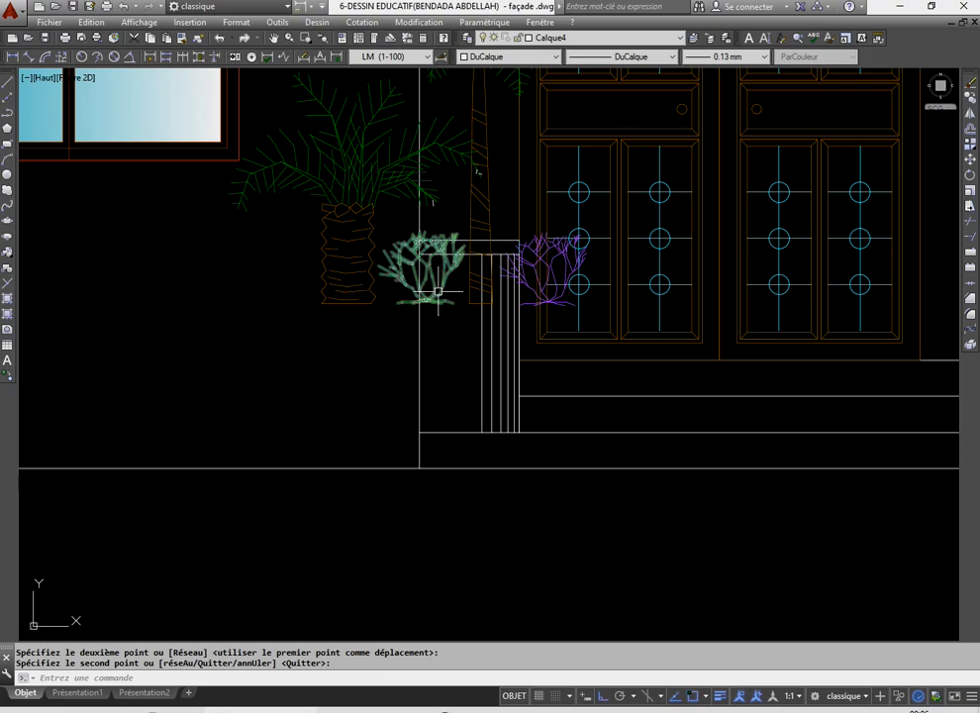
click(443, 297)
key(Delete)
- Move the tall palm with ortho off so its trunk base rests on the planter ledge's upper line near the door
scroll(450, 319, down, 4)
scroll(445, 351, up, 3)
scroll(453, 346, down, 3)
scroll(466, 355, up, 3)
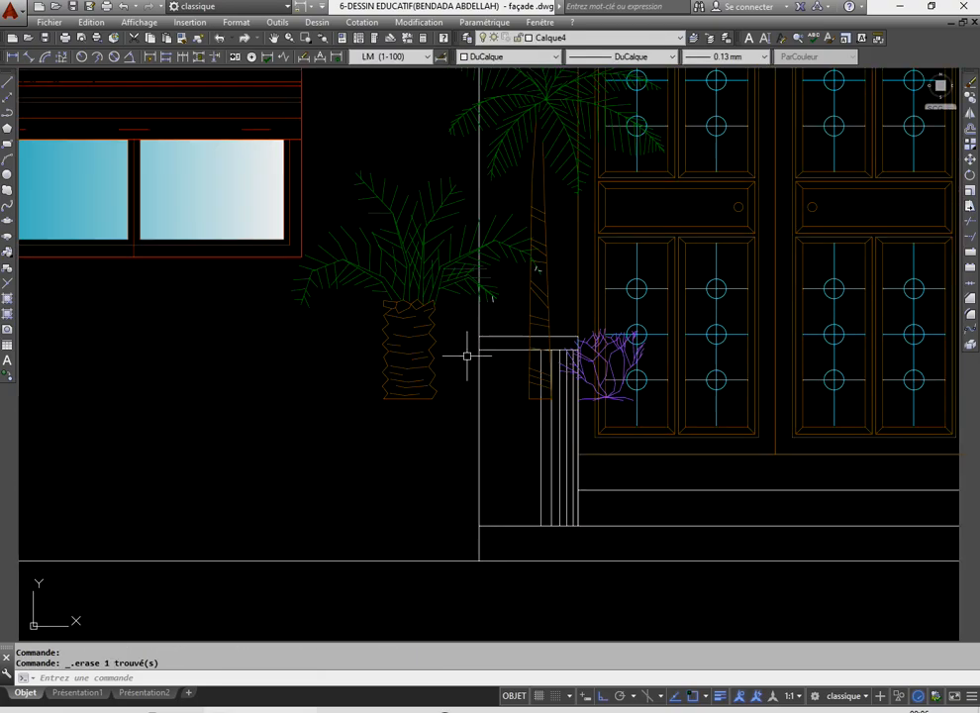
click(552, 285)
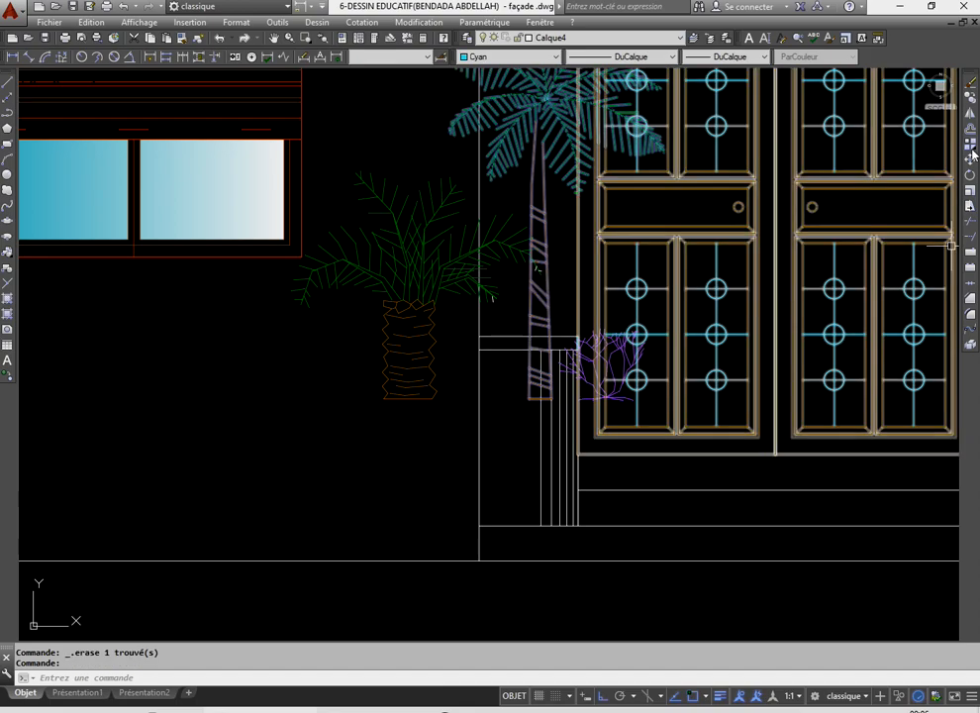
click(971, 157)
scroll(545, 401, up, 2)
click(531, 374)
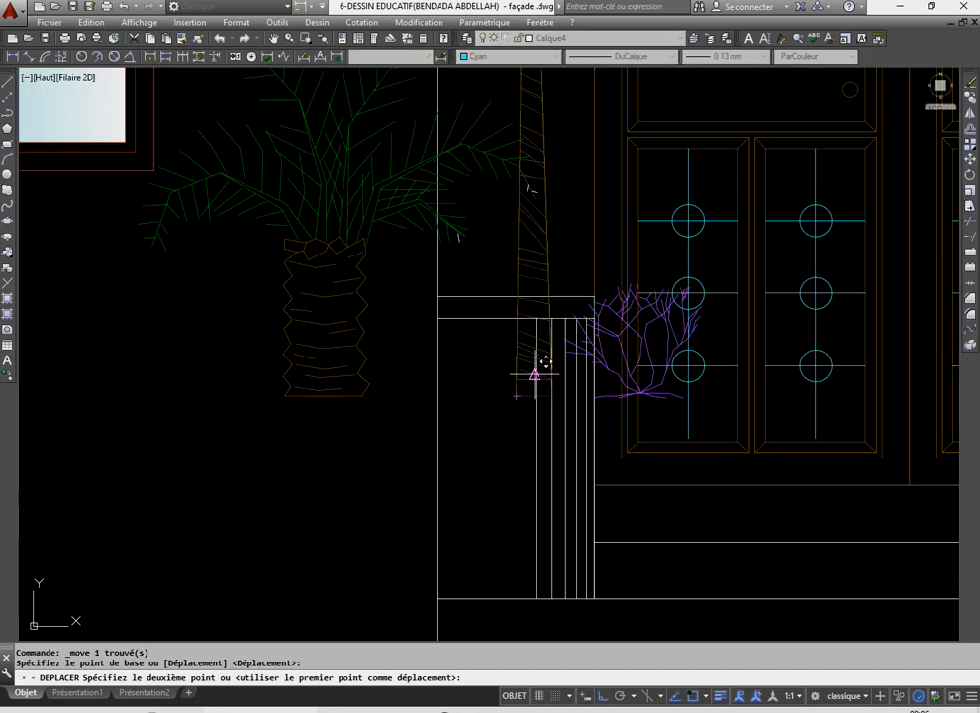
scroll(572, 291, up, 3)
key(F8)
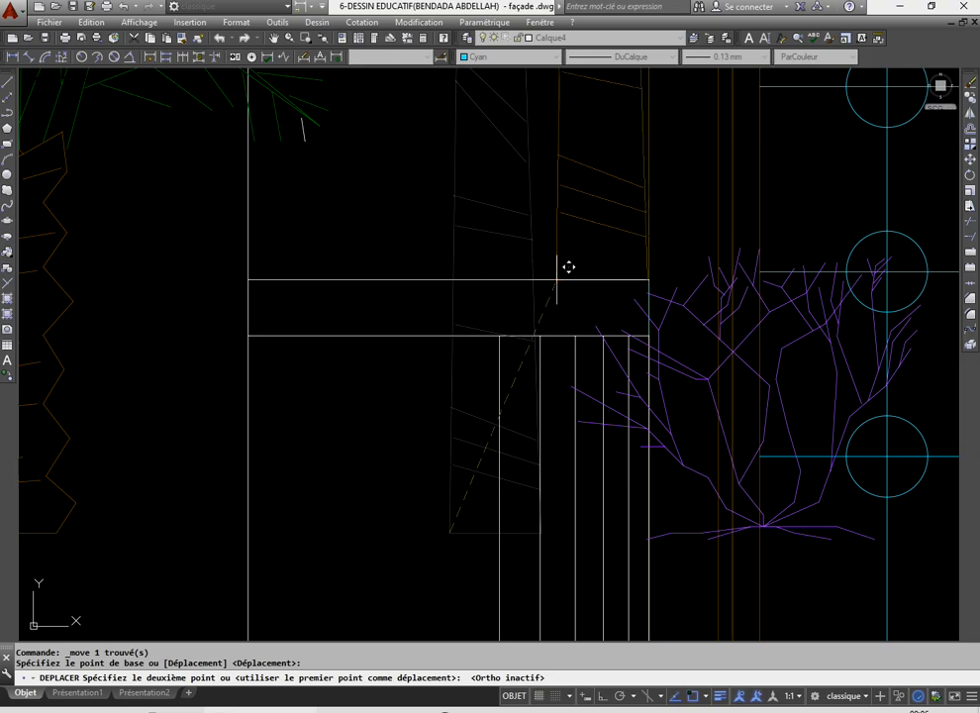
click(532, 279)
scroll(534, 284, down, 6)
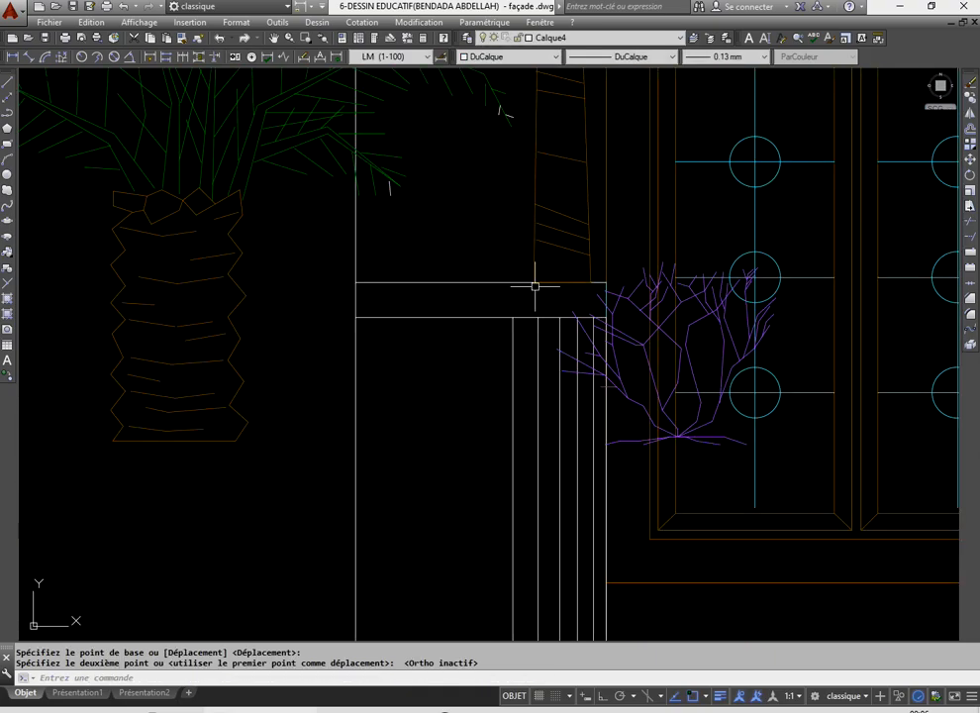
- Move the short palm so its trunk base rests on the planter ledge's upper line beside the tall palm
click(379, 294)
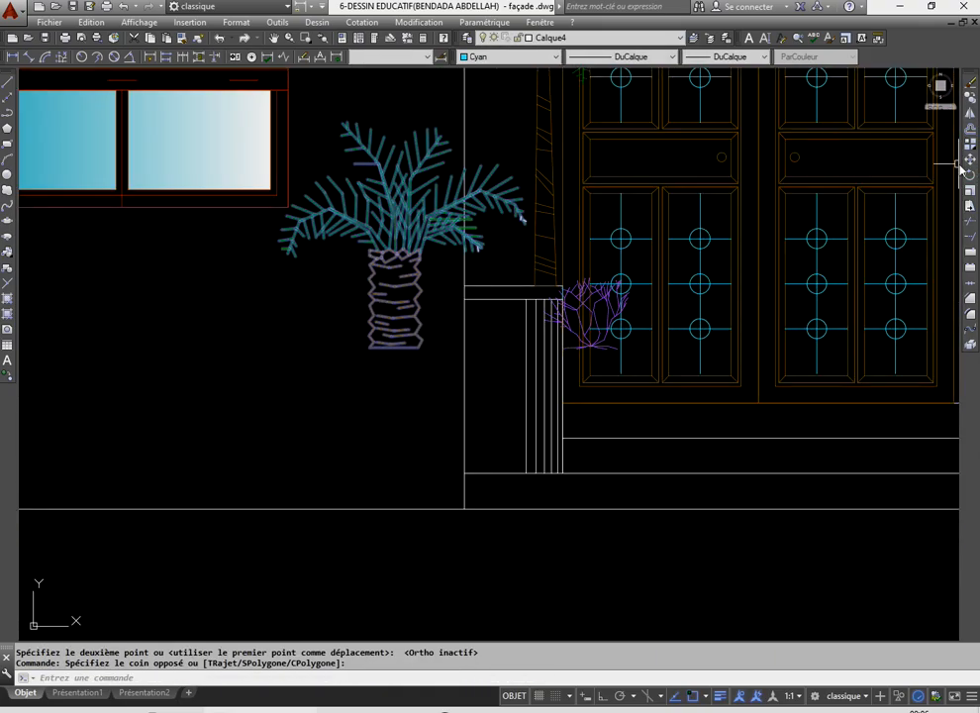
click(970, 161)
scroll(450, 356, up, 4)
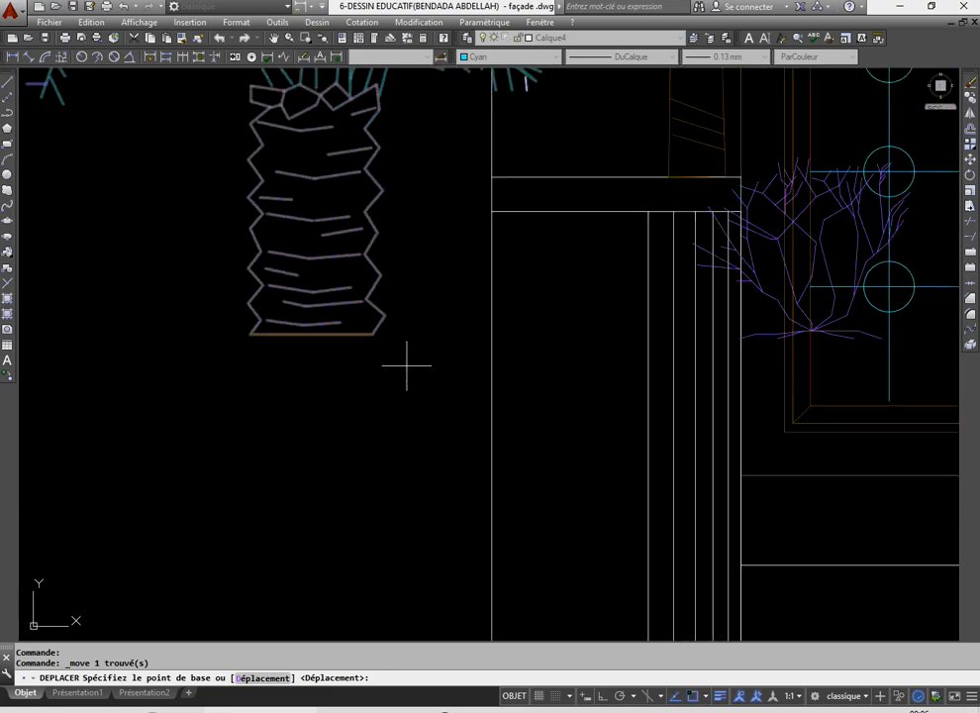
click(250, 334)
scroll(467, 280, up, 5)
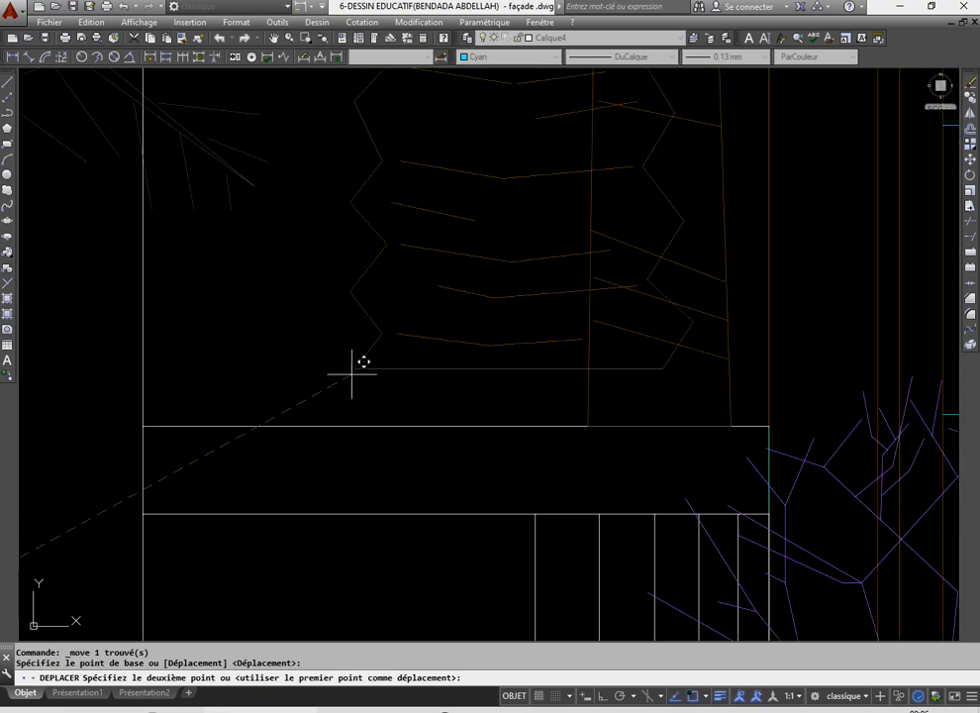
click(313, 427)
- Move the purple shrub onto the planter ledge's upper line, in front of the short palm's trunk
scroll(383, 238, down, 2)
scroll(442, 260, down, 3)
scroll(499, 335, up, 3)
click(499, 347)
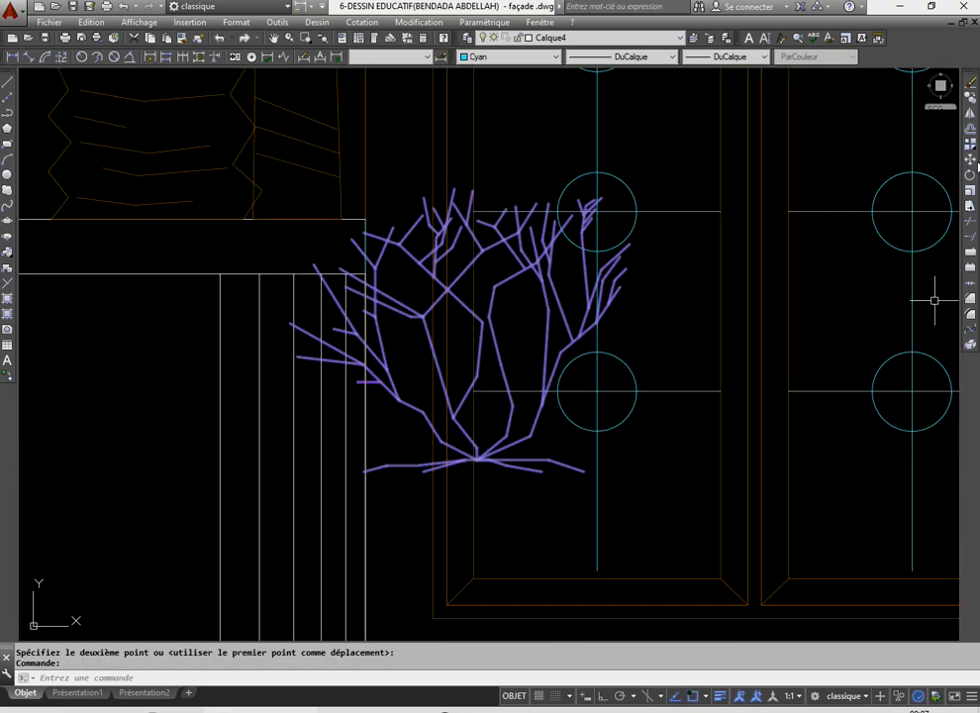
click(972, 161)
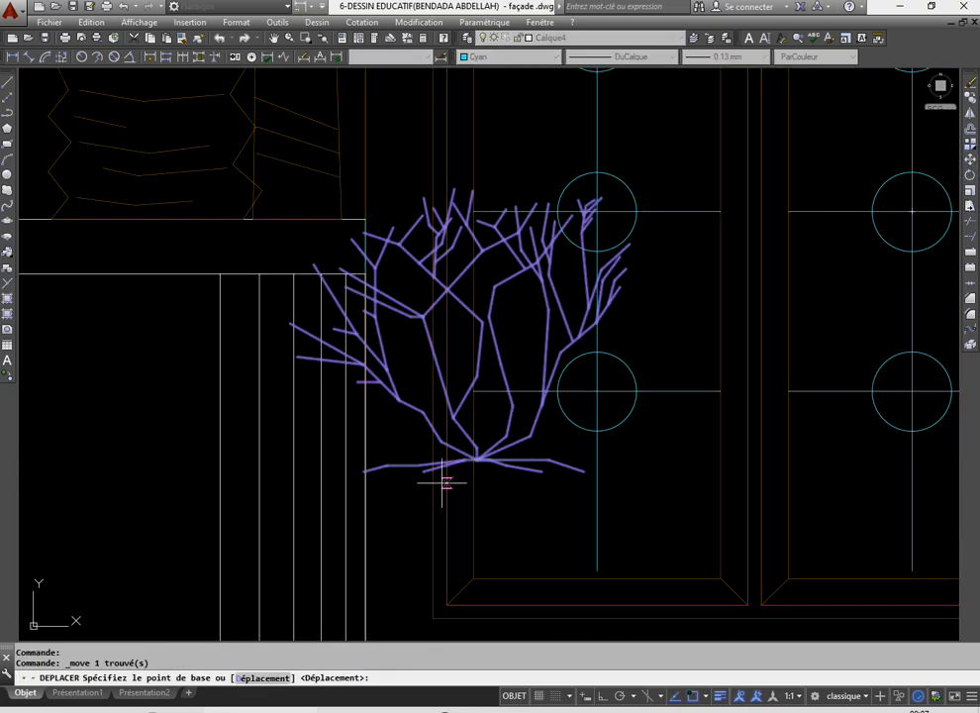
click(364, 473)
scroll(571, 96, down, 3)
scroll(442, 98, up, 3)
scroll(441, 184, down, 4)
scroll(443, 185, up, 4)
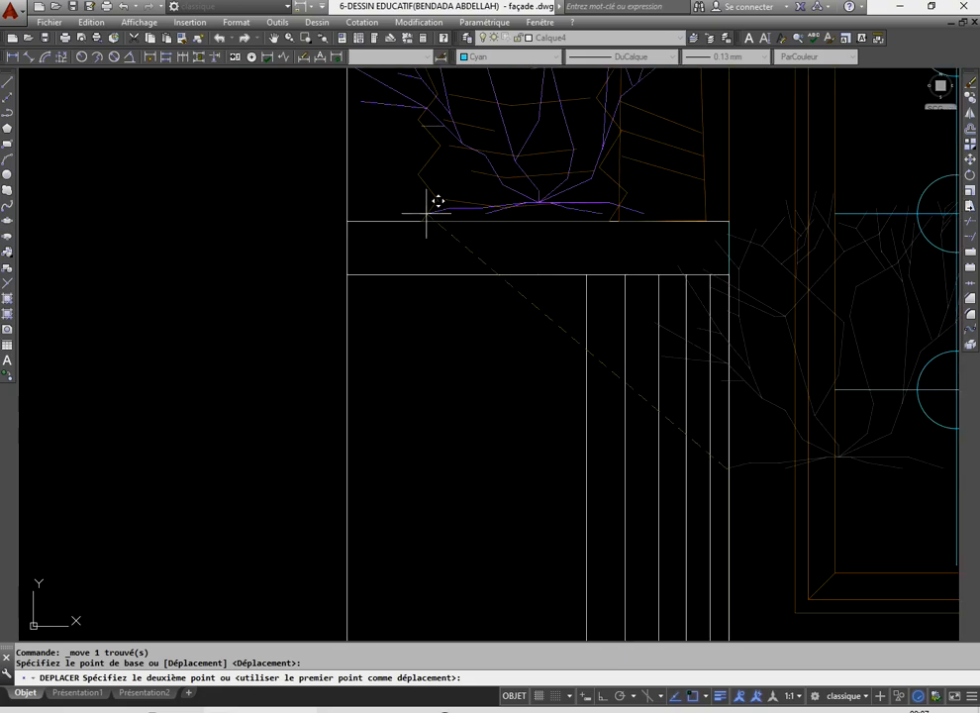
click(424, 226)
scroll(436, 248, down, 5)
scroll(459, 265, up, 5)
scroll(437, 297, down, 3)
scroll(407, 291, up, 2)
scroll(441, 259, up, 3)
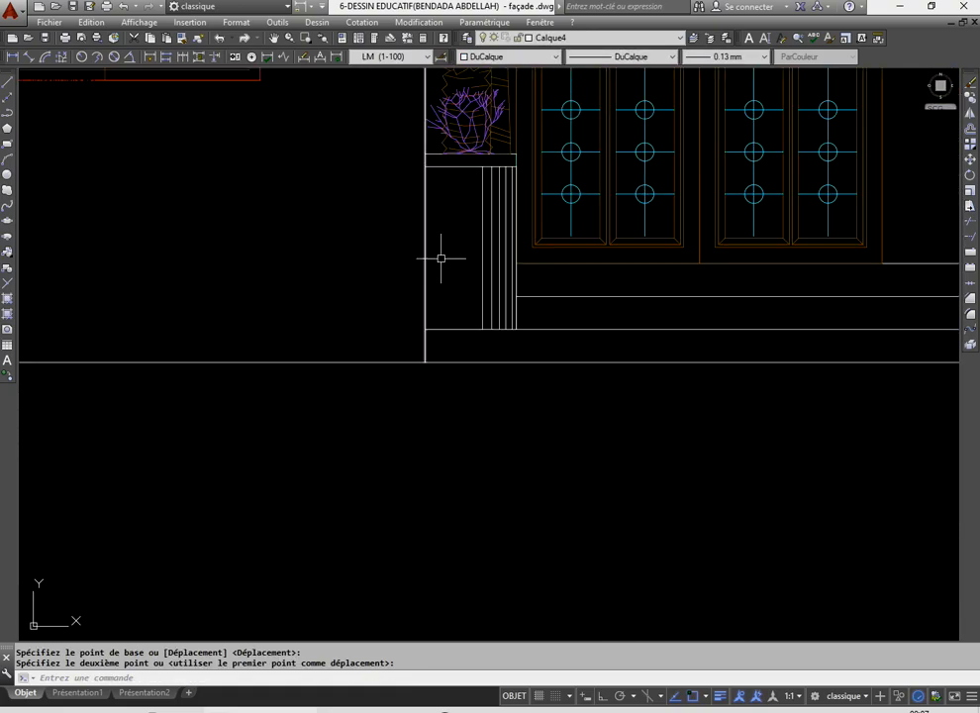
- Hatch the planter's wide front panel below the ledge with a solid cyan fill
scroll(429, 260, down, 5)
scroll(514, 328, up, 5)
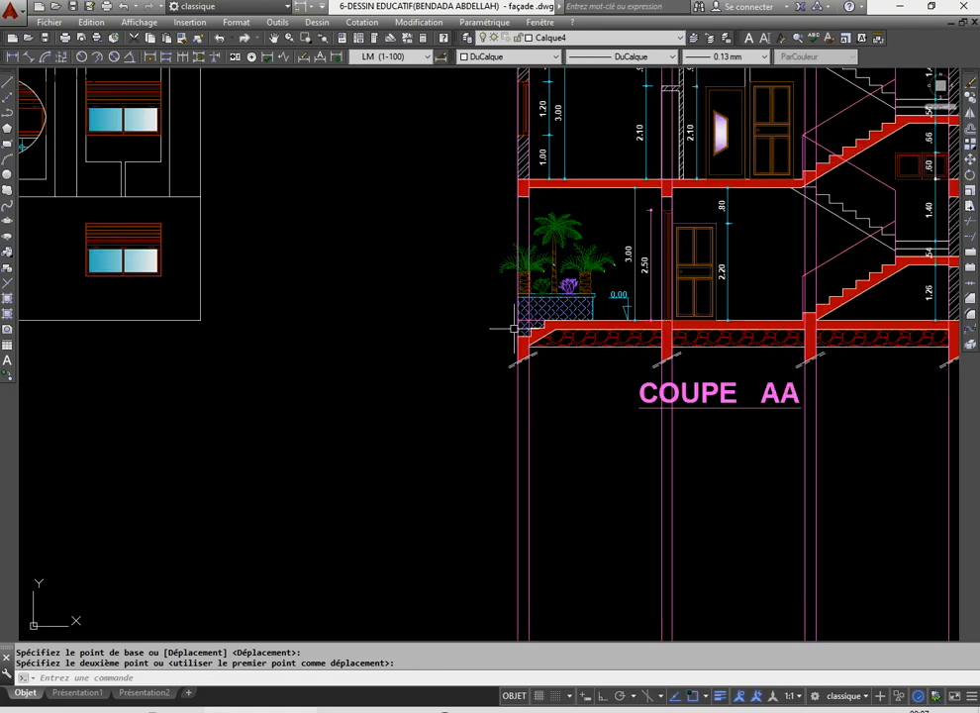
scroll(514, 327, up, 2)
scroll(580, 289, down, 5)
scroll(541, 257, down, 4)
scroll(465, 287, up, 10)
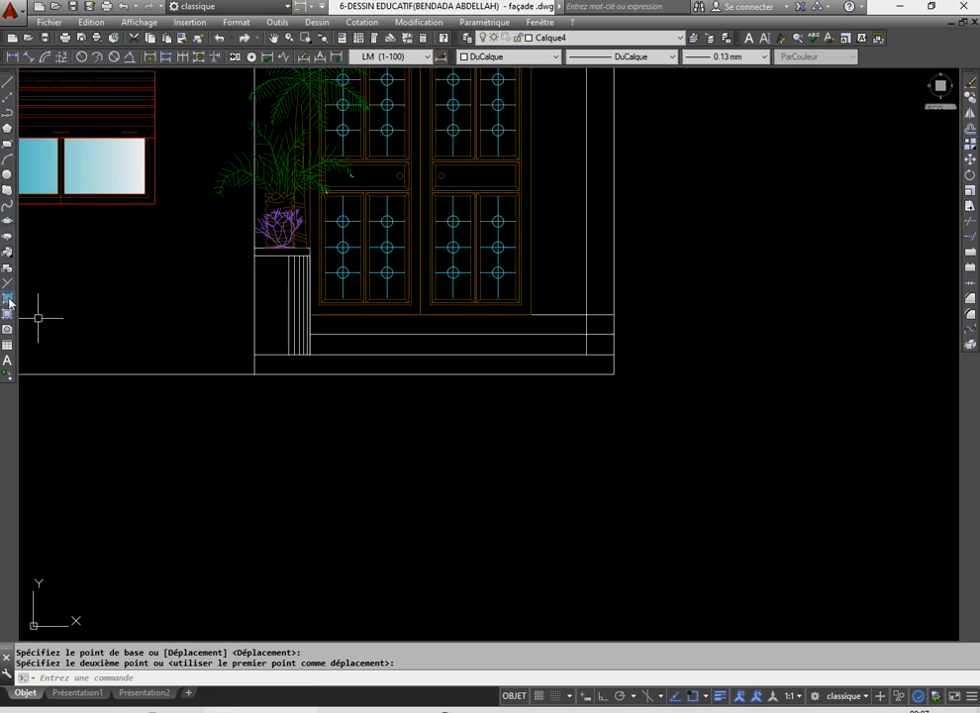
click(9, 300)
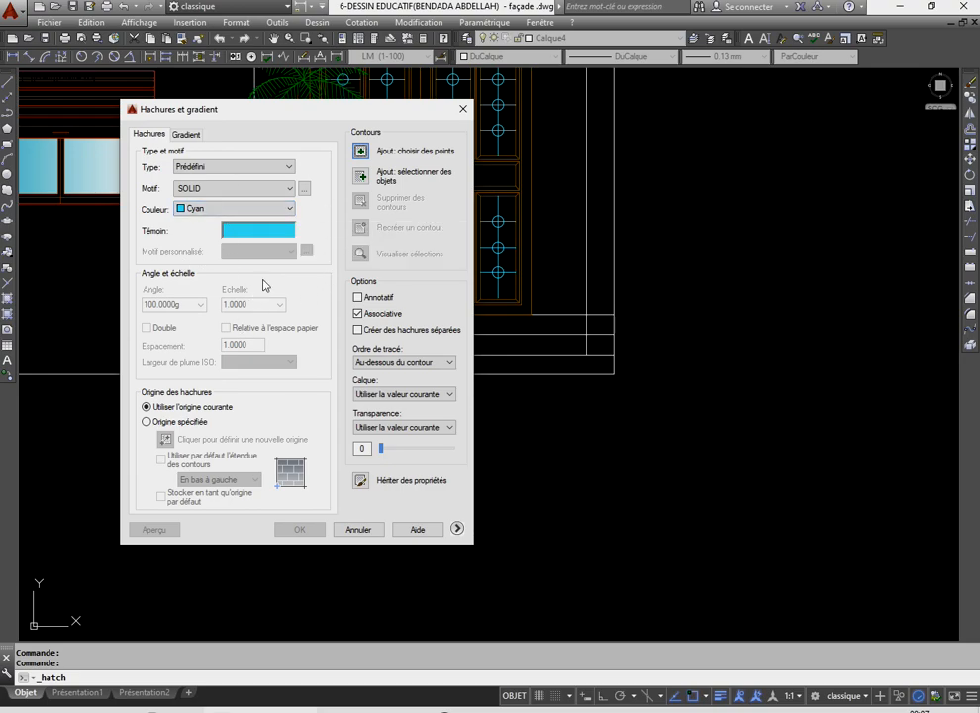
click(360, 151)
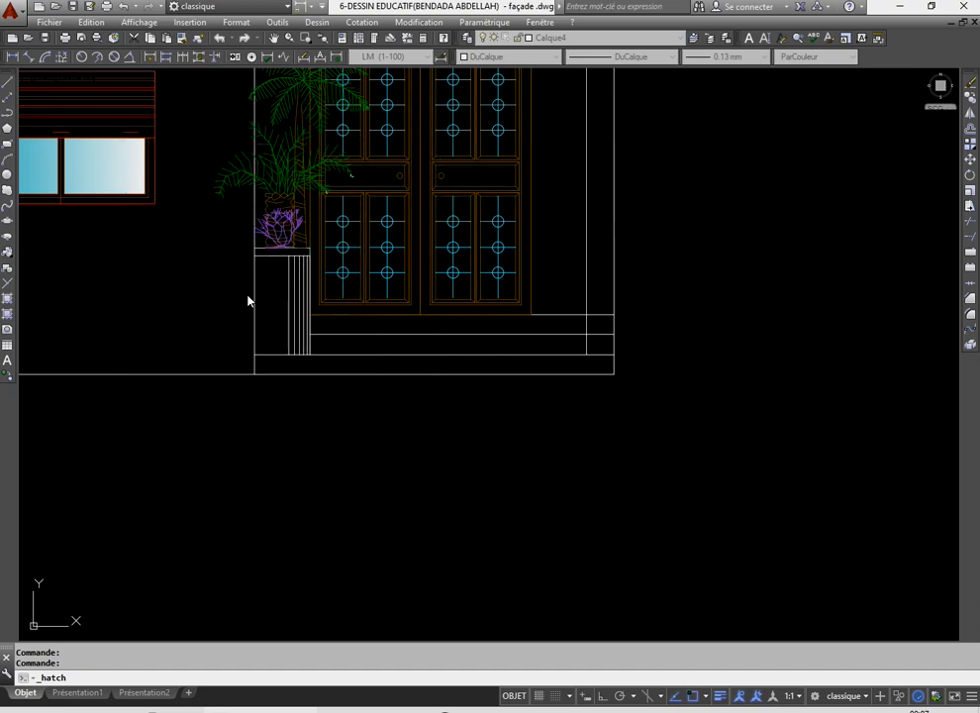
scroll(252, 304, up, 2)
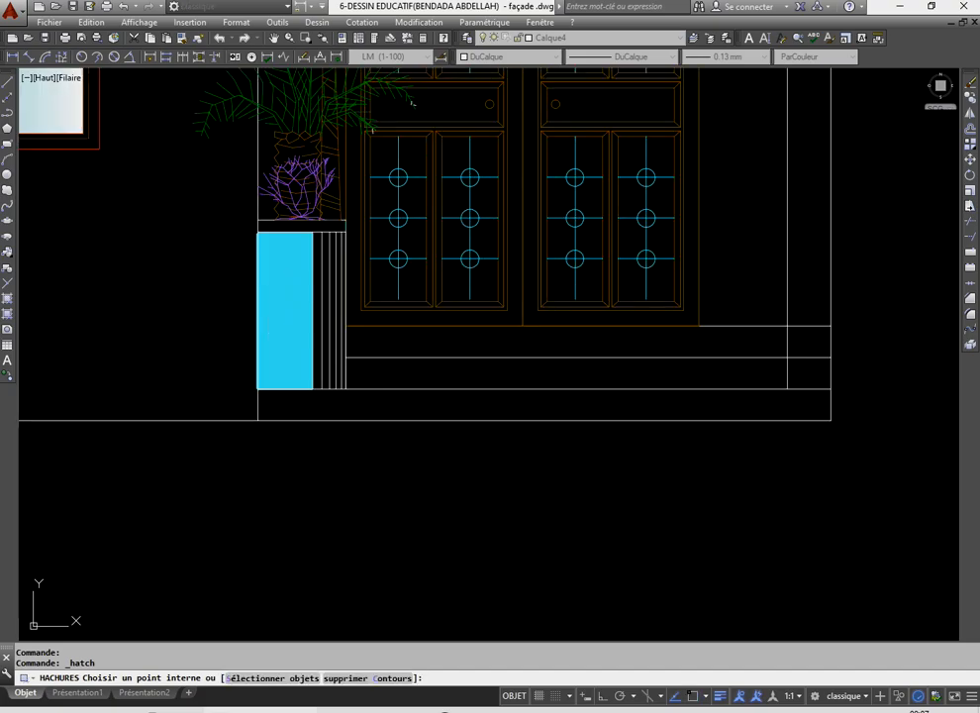
click(285, 307)
right_click(175, 192)
click(197, 206)
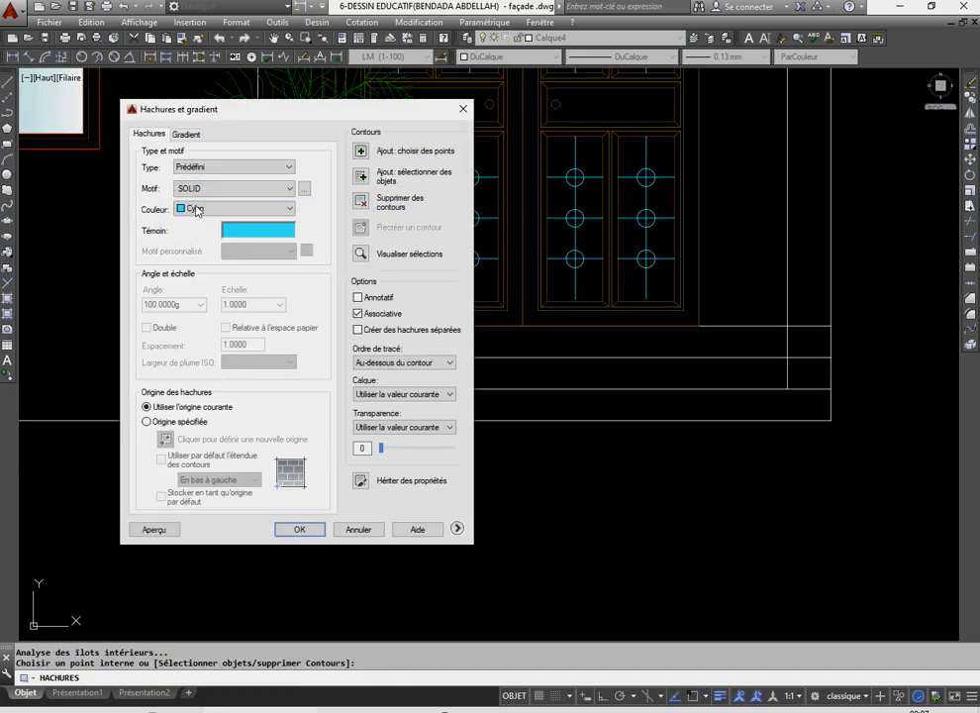
click(296, 530)
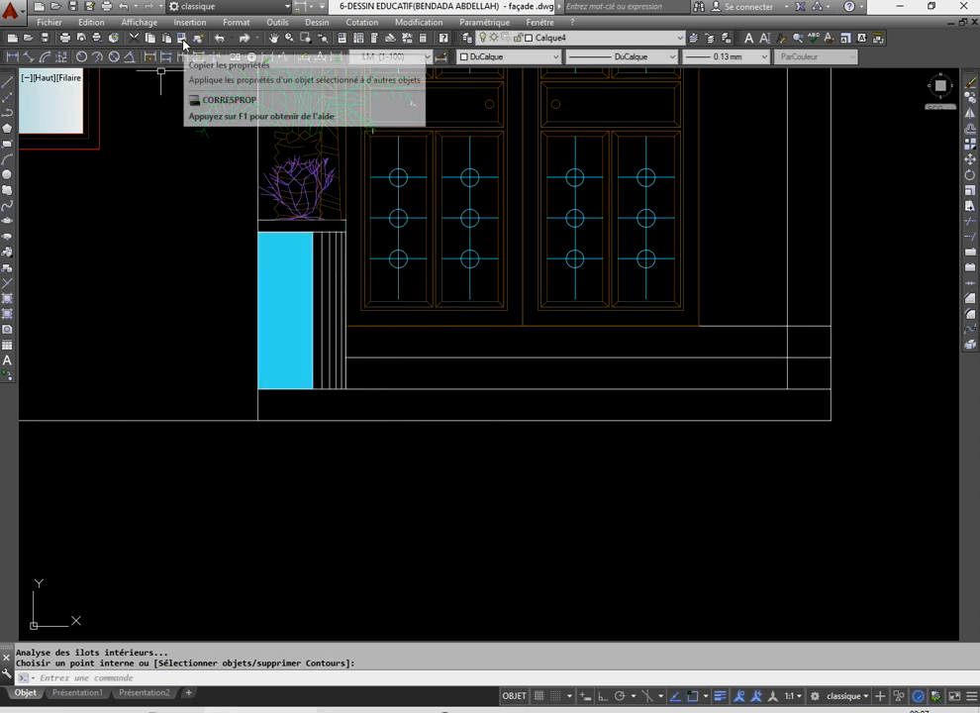
- Match the planter panel's hatch to the blue zigzag hatch of the planter in section COUPE AA
click(183, 40)
scroll(336, 288, down, 6)
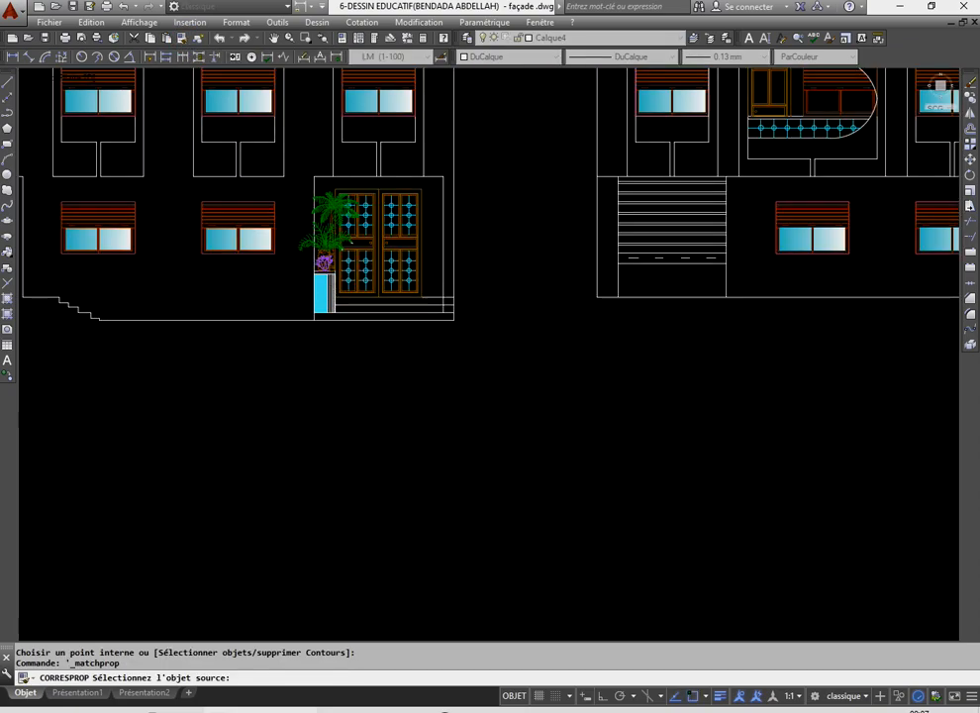
scroll(763, 302, down, 6)
scroll(720, 299, up, 3)
scroll(720, 299, up, 5)
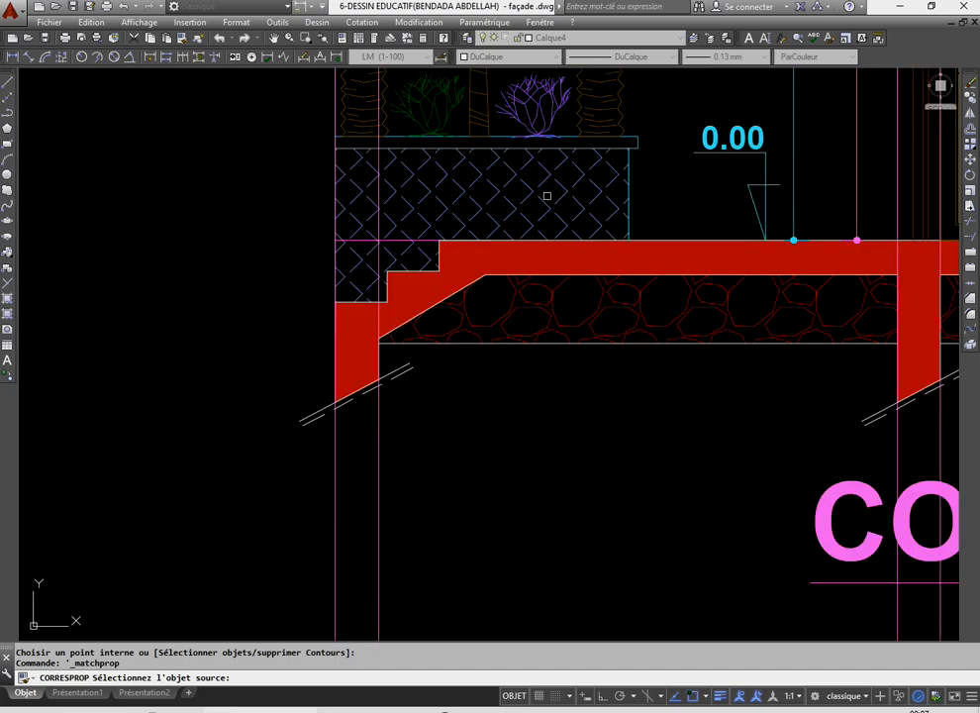
click(615, 266)
scroll(613, 282, down, 5)
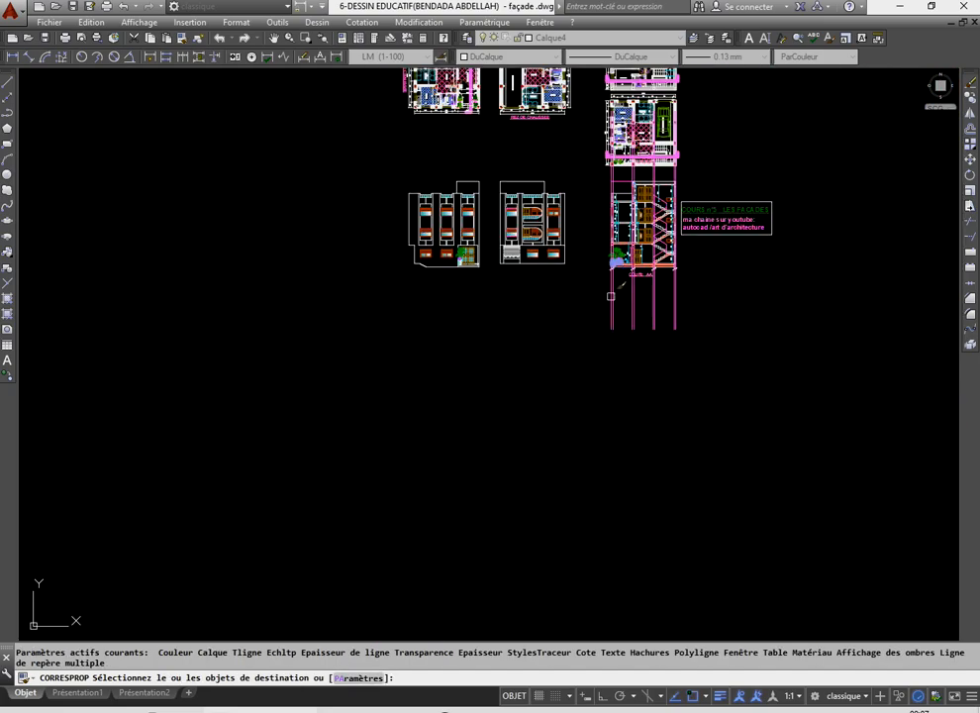
scroll(457, 263, up, 7)
click(494, 199)
right_click(373, 185)
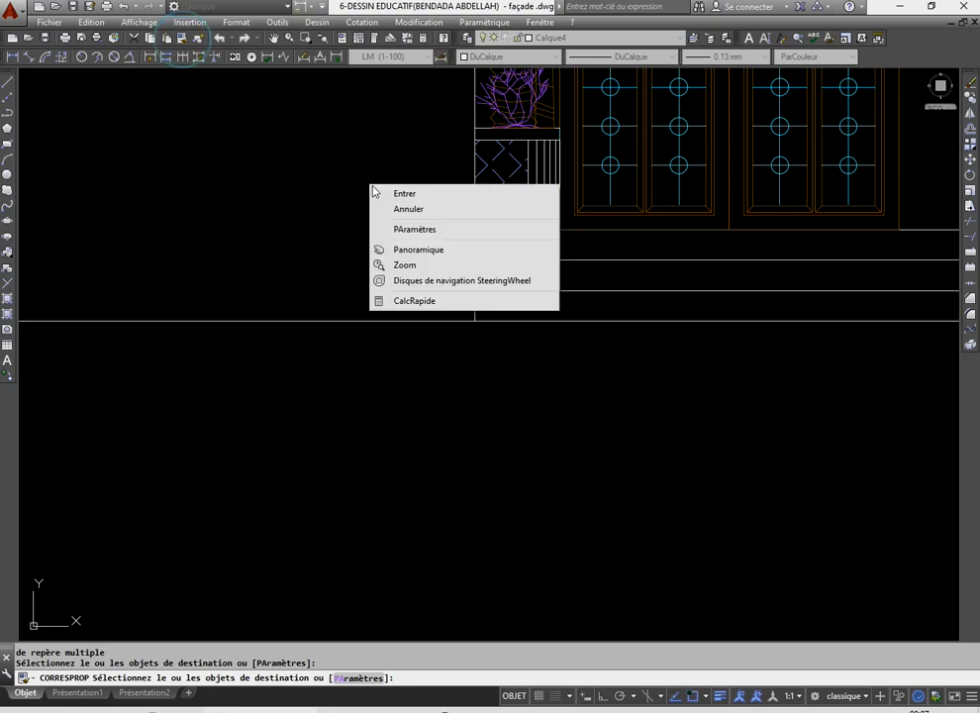
click(379, 194)
scroll(377, 217, down, 4)
scroll(390, 266, up, 5)
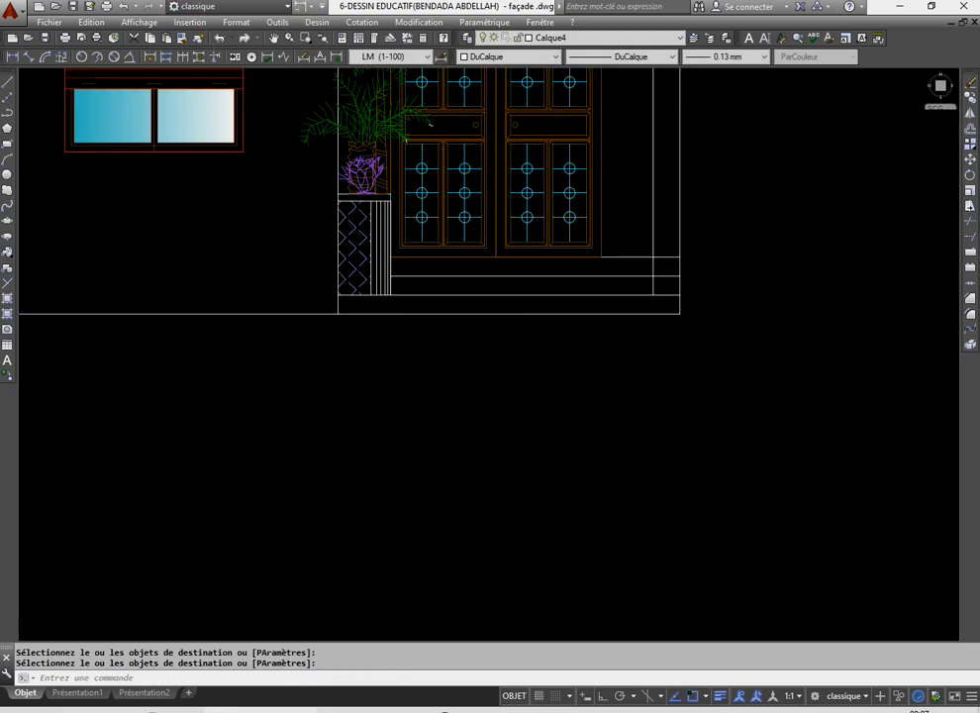
- Mirror the planter with its hatch, both palms and the shrub about the entrance door's vertical centreline, with ortho on, keeping the originals
scroll(493, 382, down, 2)
middle_drag(501, 289, 471, 357)
scroll(390, 323, up, 4)
click(388, 285)
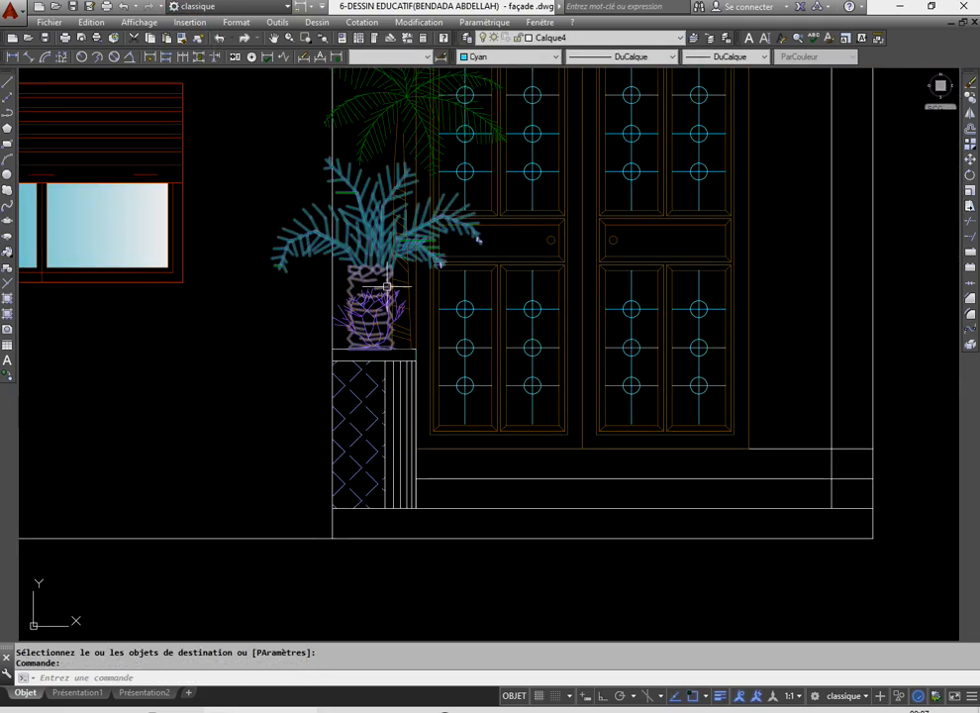
click(402, 272)
click(382, 309)
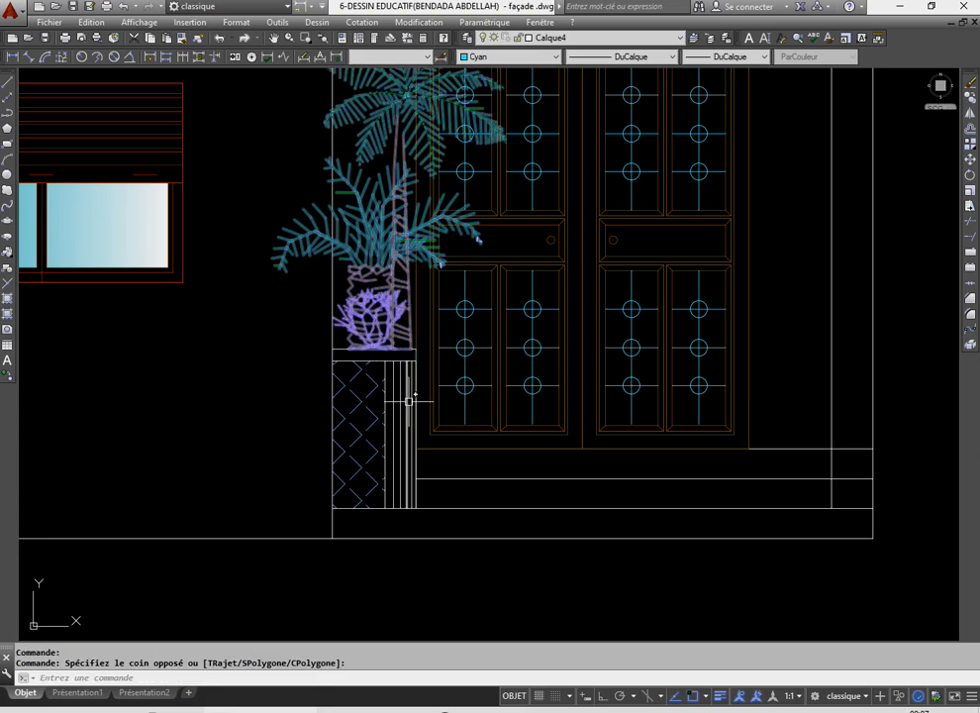
click(288, 323)
click(432, 532)
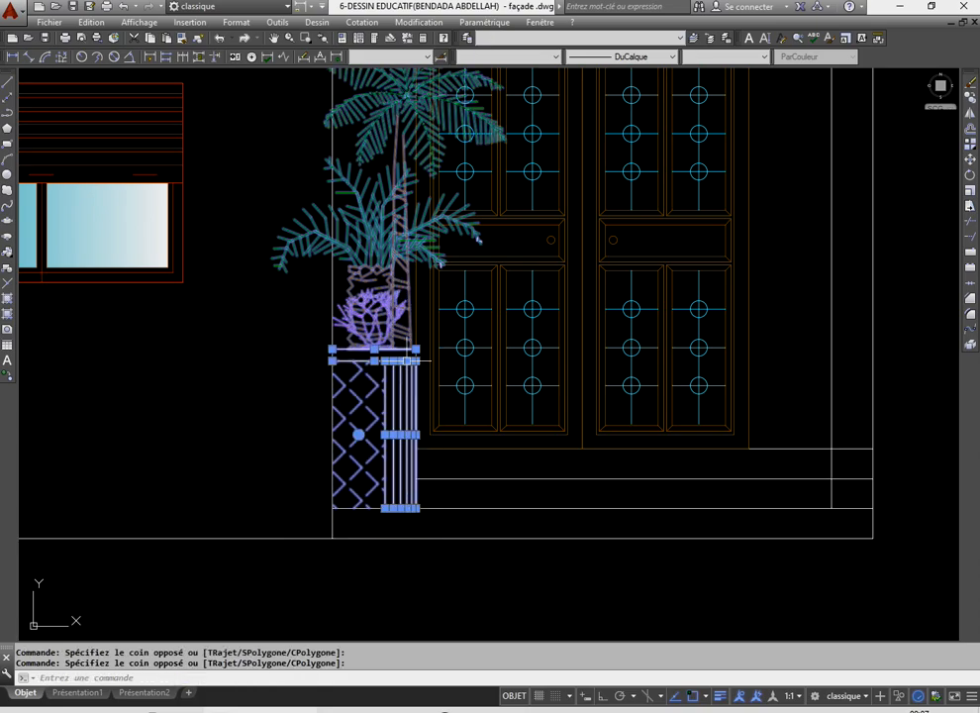
scroll(399, 252, down, 5)
scroll(406, 257, up, 9)
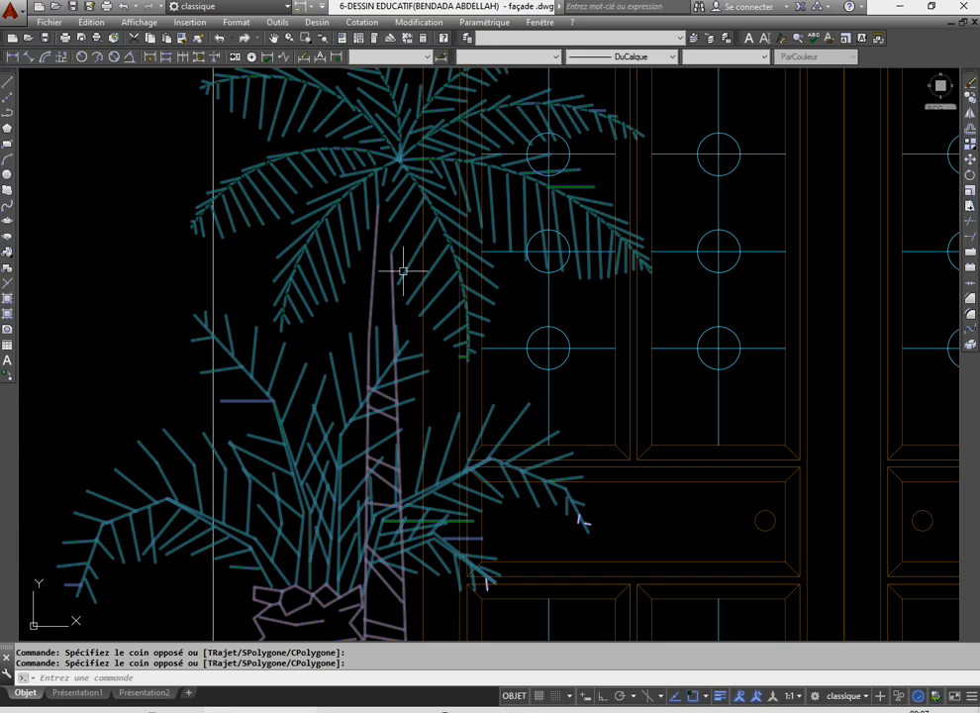
scroll(426, 317, down, 10)
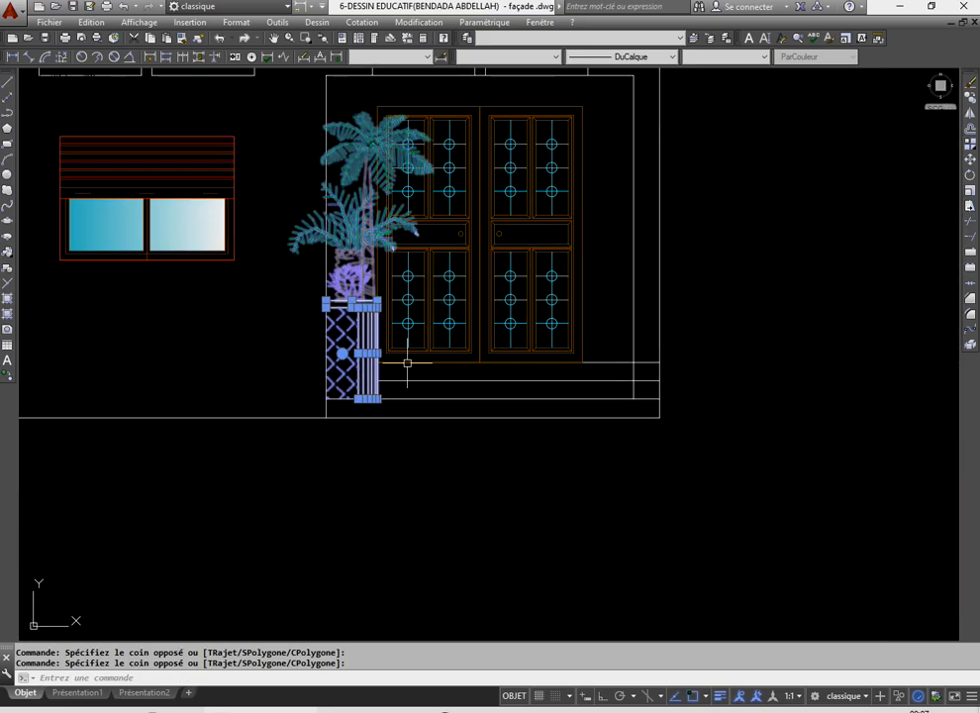
scroll(438, 341, up, 4)
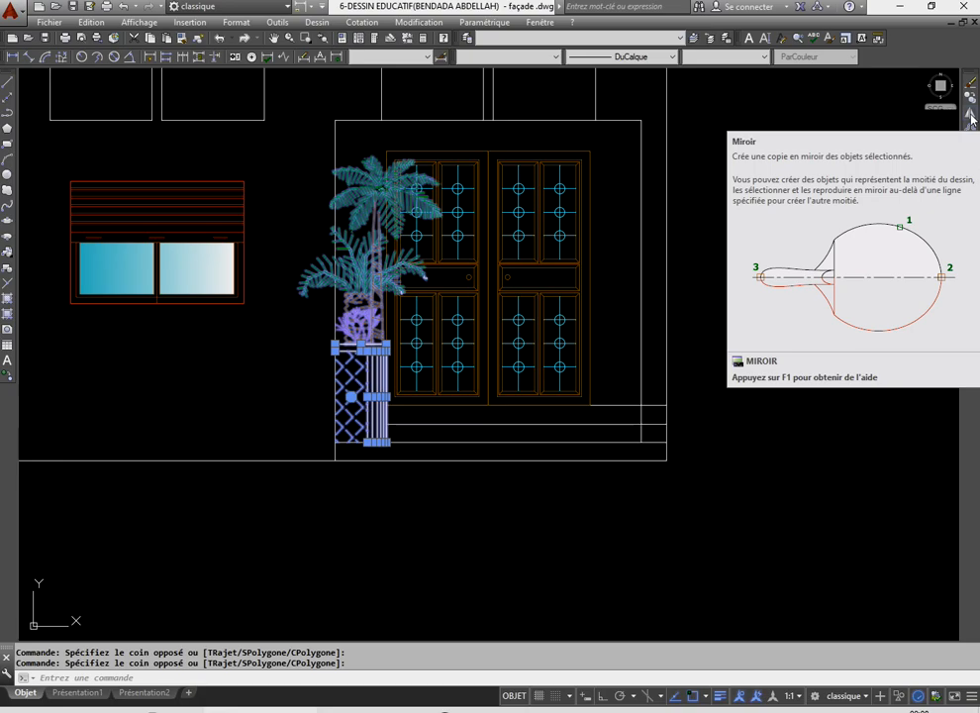
click(971, 116)
scroll(494, 132, up, 2)
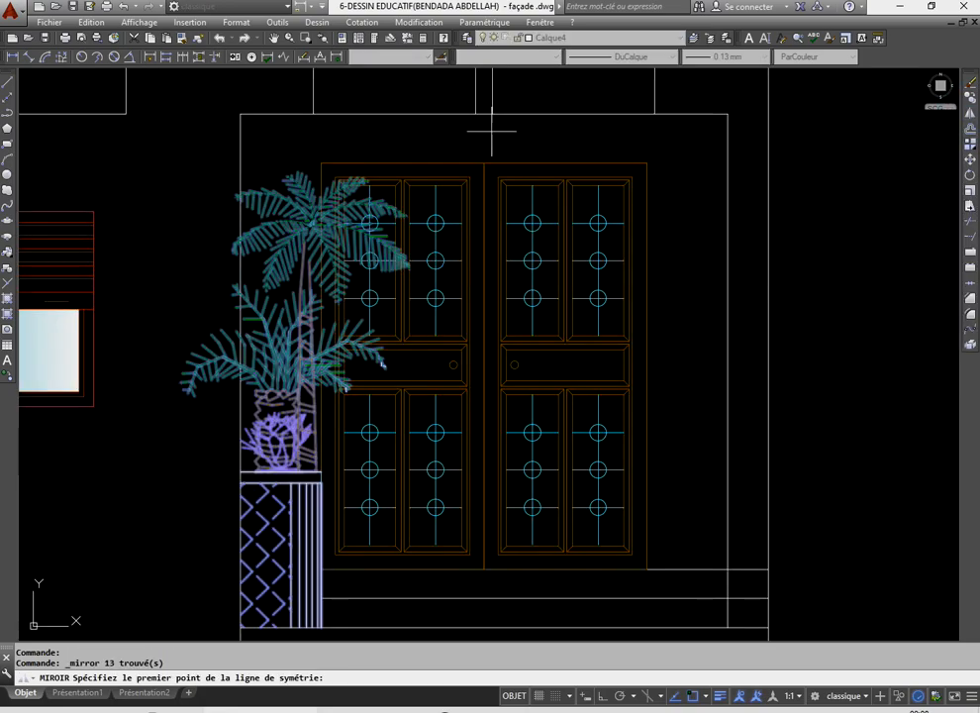
click(483, 115)
scroll(483, 115, down, 5)
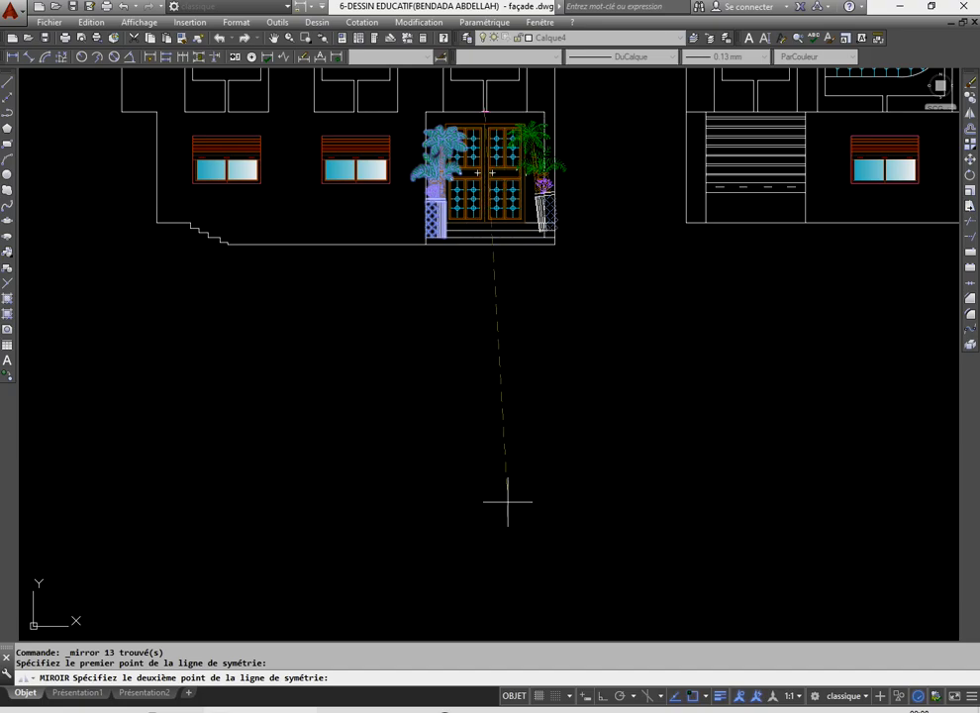
key(F8)
click(431, 324)
right_click(431, 324)
click(460, 330)
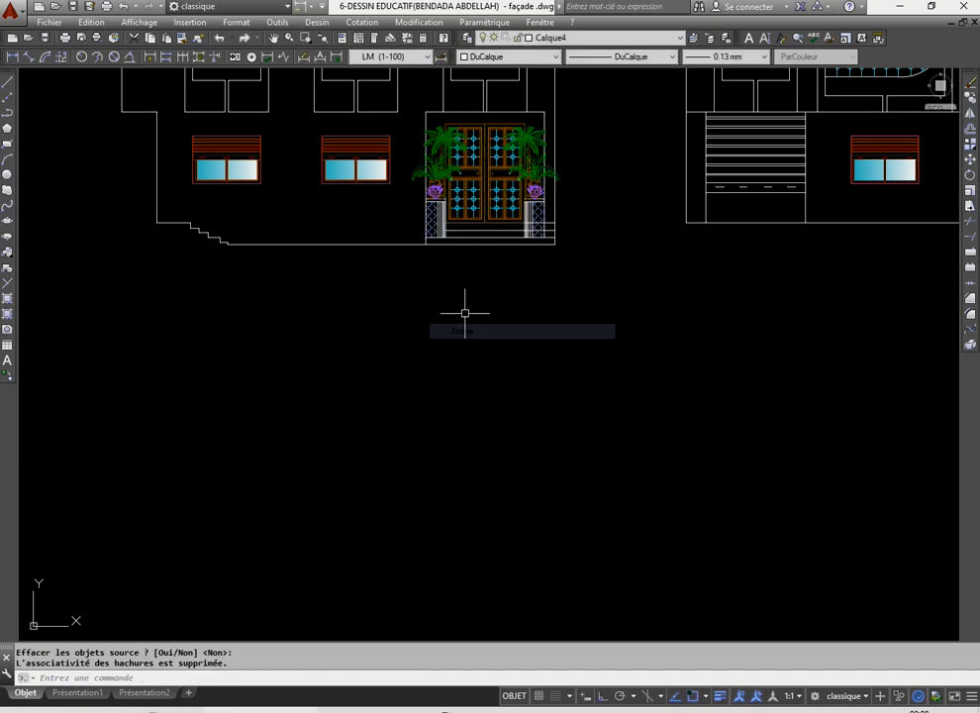
- Save the façade drawing
scroll(569, 263, up, 4)
scroll(584, 413, down, 5)
scroll(566, 407, up, 3)
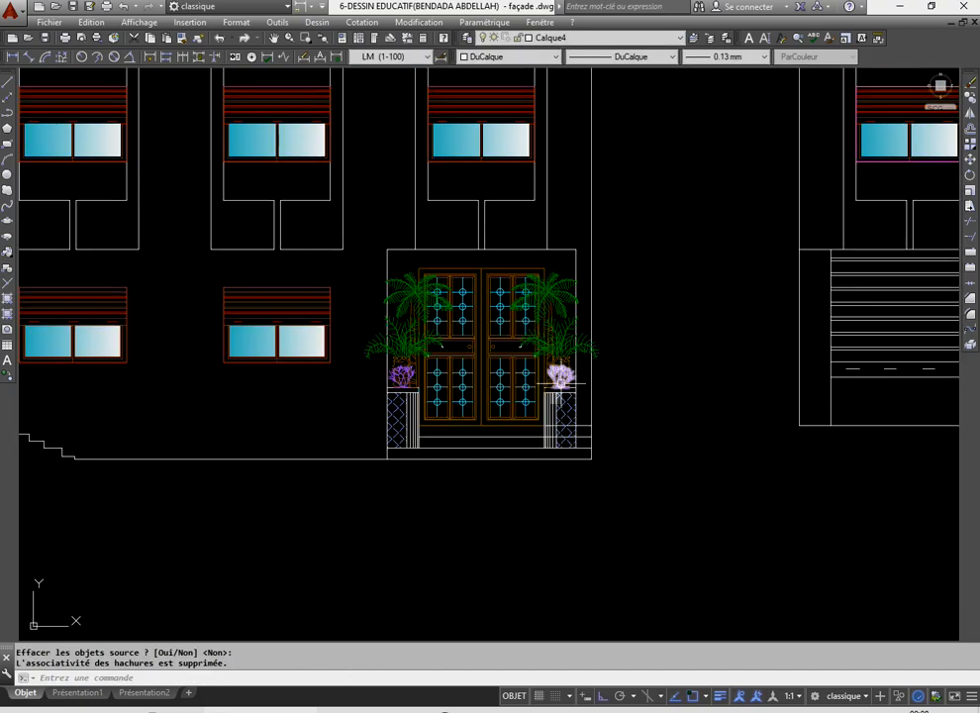
scroll(564, 426, down, 4)
scroll(565, 426, up, 2)
scroll(510, 363, down, 3)
scroll(510, 363, up, 3)
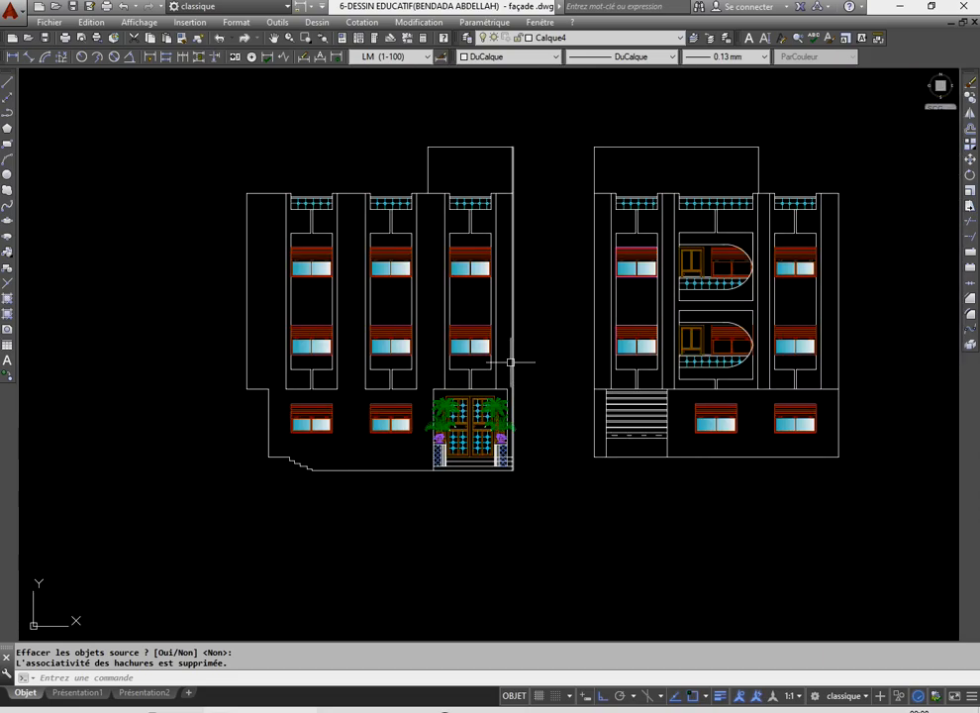
click(74, 7)
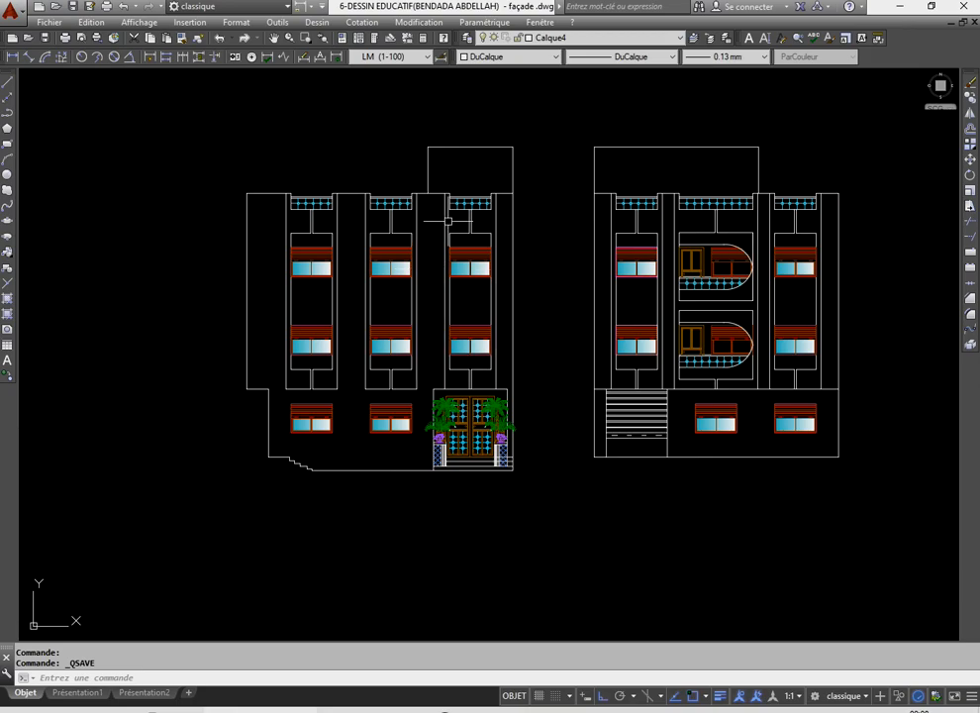
- Copy both elevations' topmost roof lines down from the parapet top to the section's roof slab level, with a second copy slightly lower
scroll(448, 221, down, 2)
scroll(538, 185, up, 2)
click(607, 187)
click(592, 155)
click(417, 194)
click(413, 169)
click(953, 188)
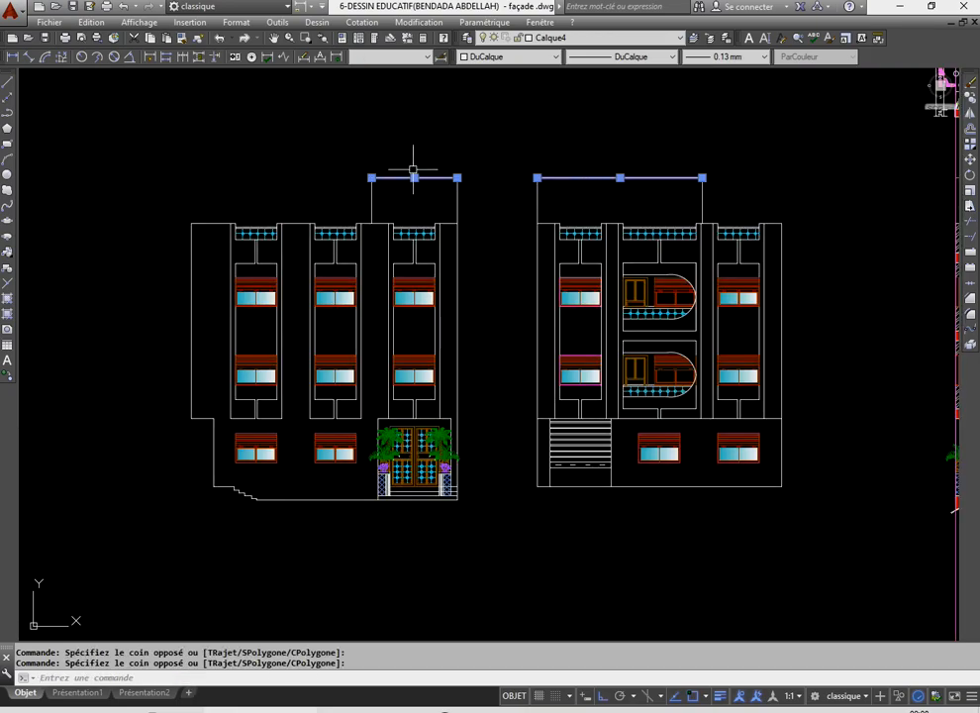
click(971, 100)
scroll(601, 241, down, 4)
scroll(740, 224, up, 3)
scroll(668, 230, up, 5)
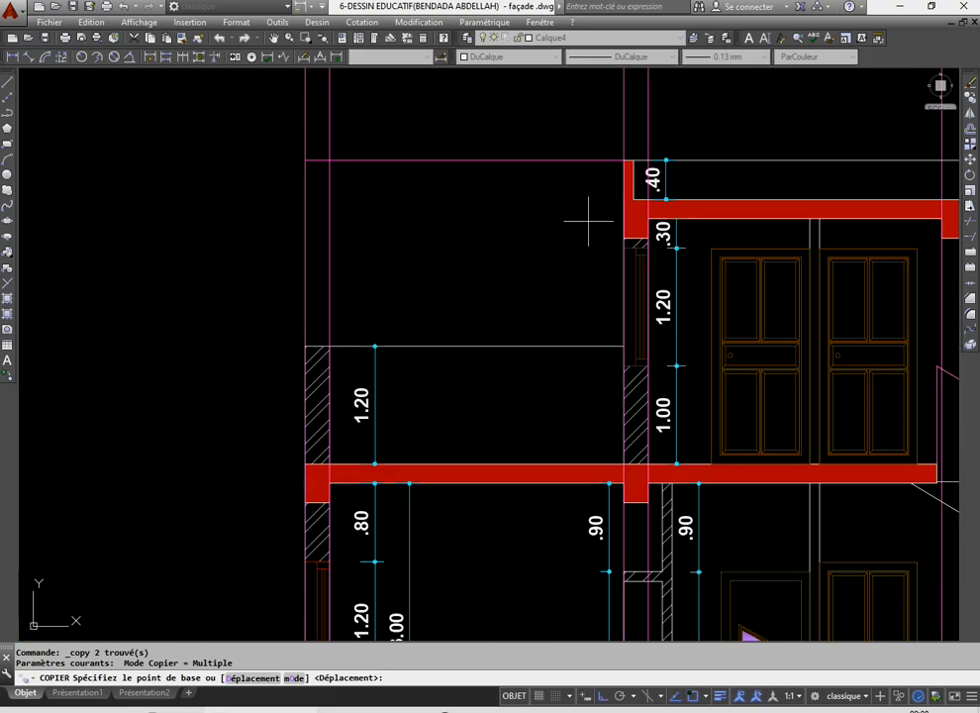
click(624, 159)
scroll(624, 197, up, 3)
click(624, 195)
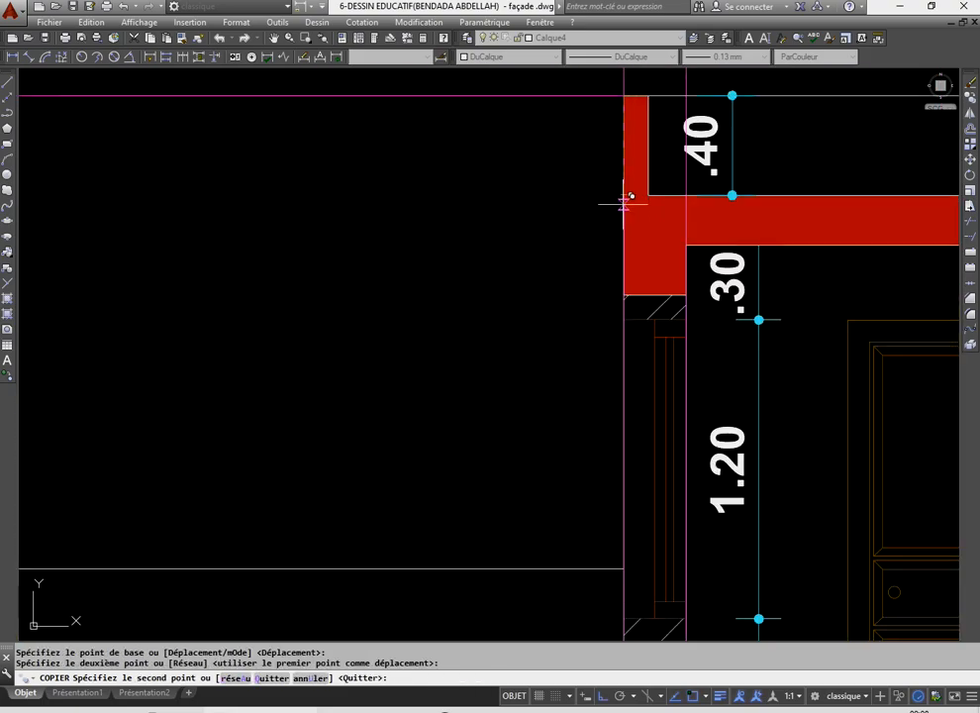
scroll(624, 203, up, 5)
click(623, 191)
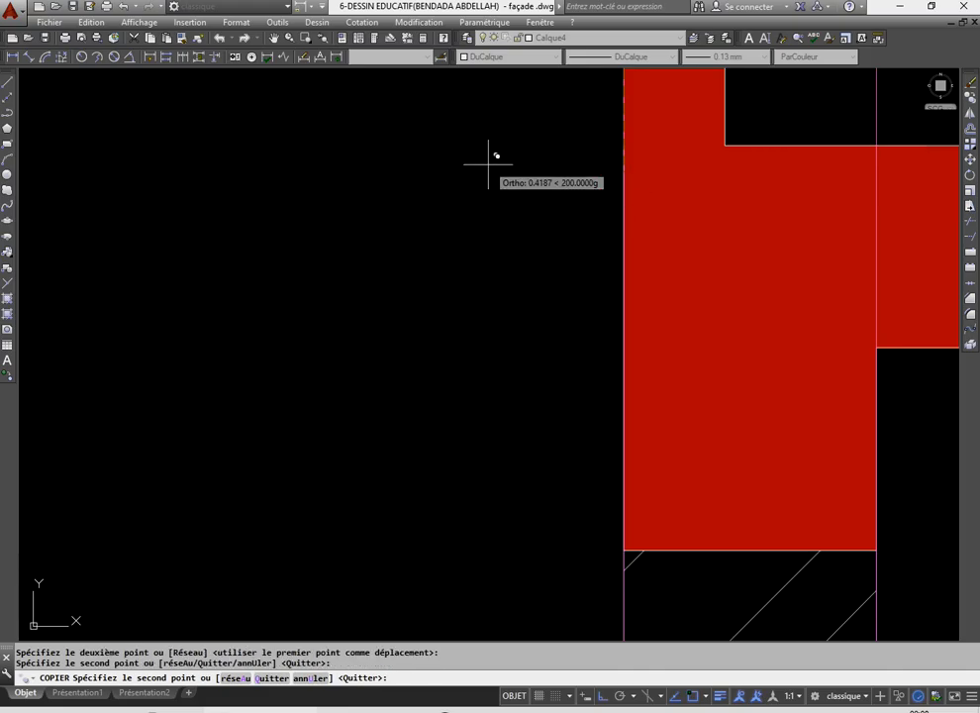
right_click(489, 162)
click(513, 178)
- Move the lower copied roof line of both elevations down by the gap between the two copies, doubling the band's height
scroll(554, 216, down, 10)
scroll(367, 272, up, 6)
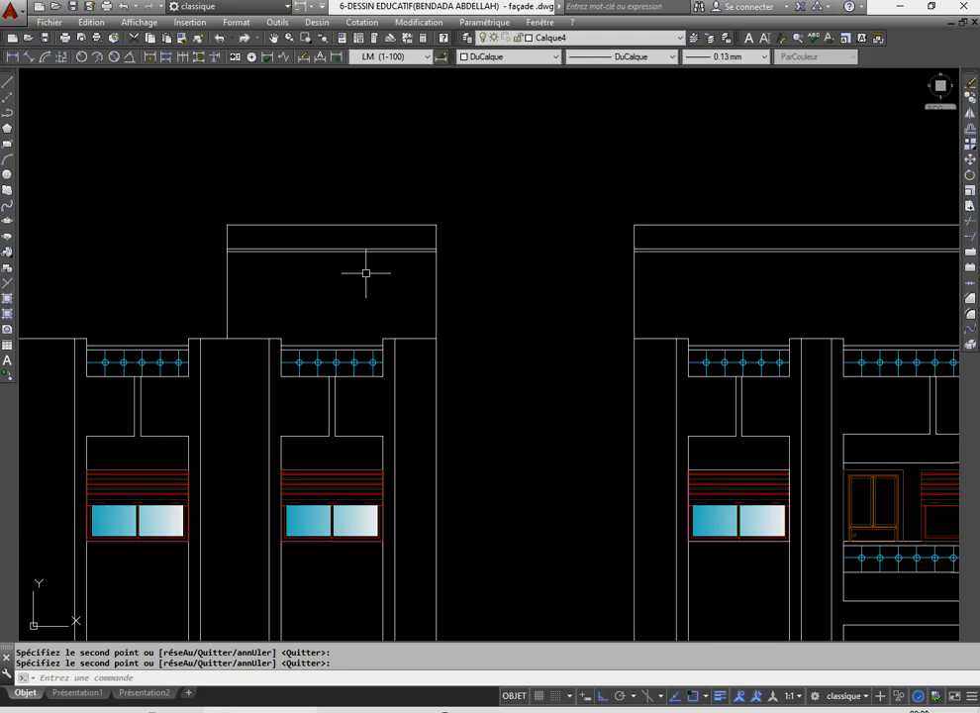
scroll(366, 270, down, 5)
scroll(561, 280, up, 5)
scroll(518, 273, up, 4)
click(449, 199)
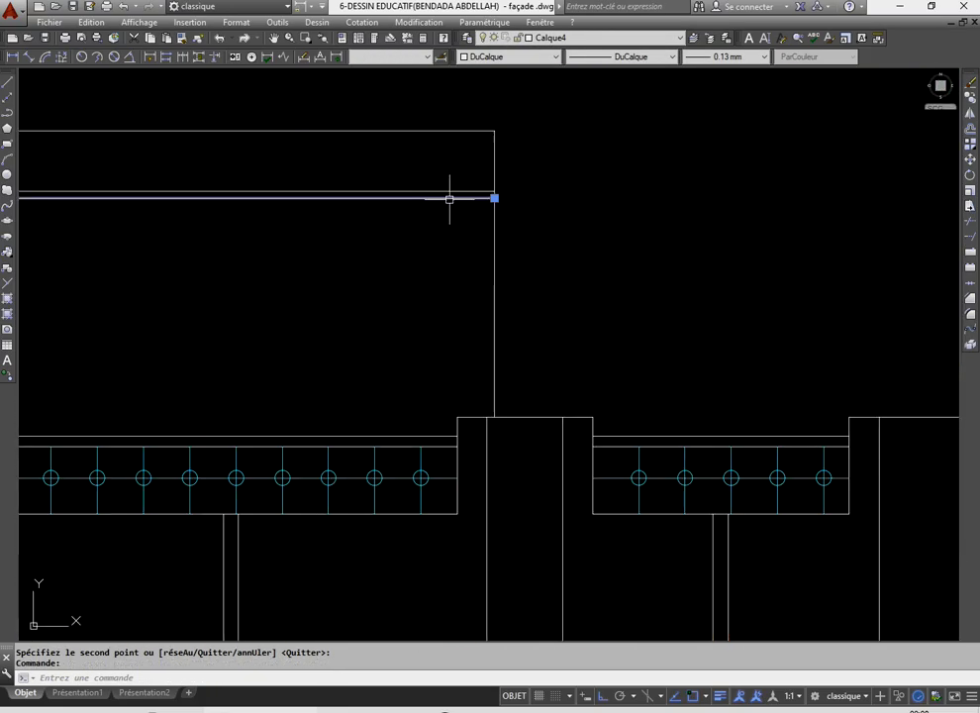
scroll(462, 233, down, 7)
scroll(198, 232, up, 7)
scroll(234, 234, down, 5)
scroll(169, 222, up, 5)
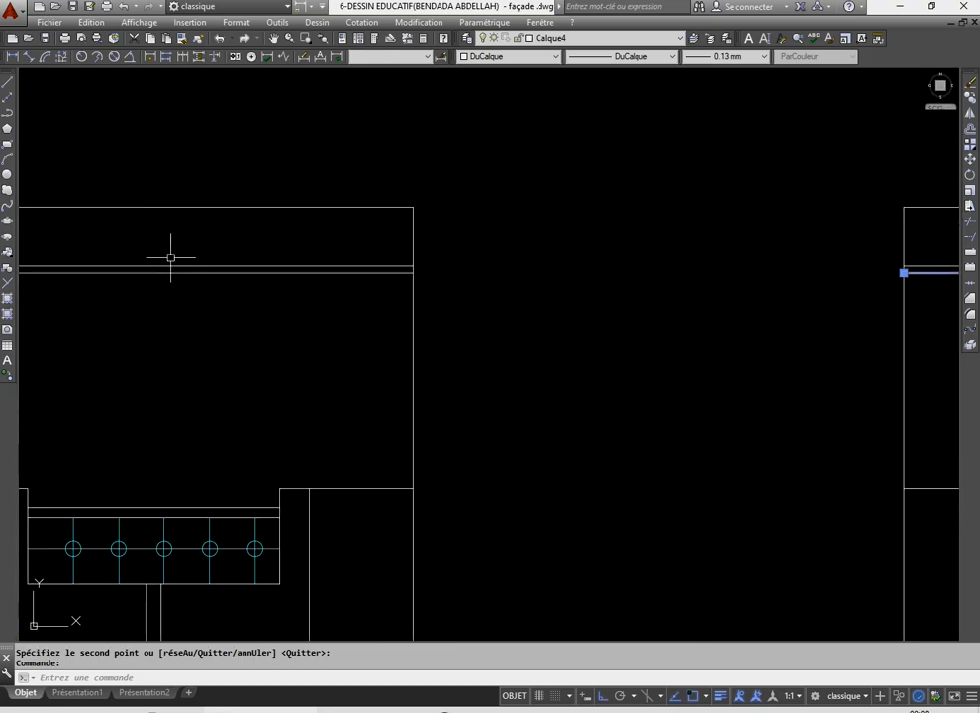
click(198, 274)
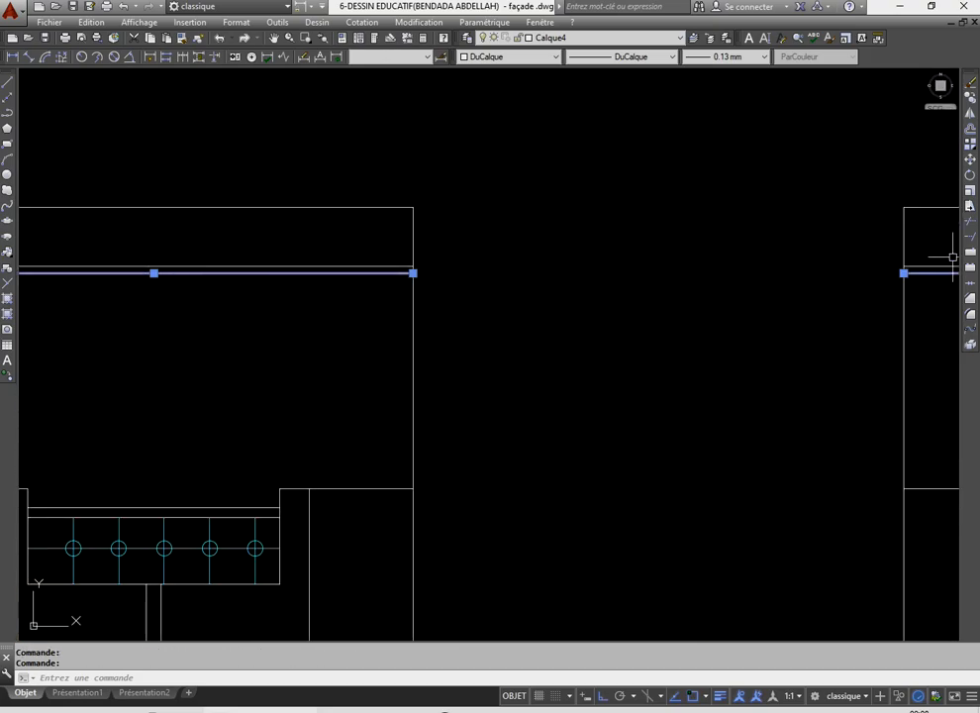
click(971, 159)
scroll(412, 267, up, 3)
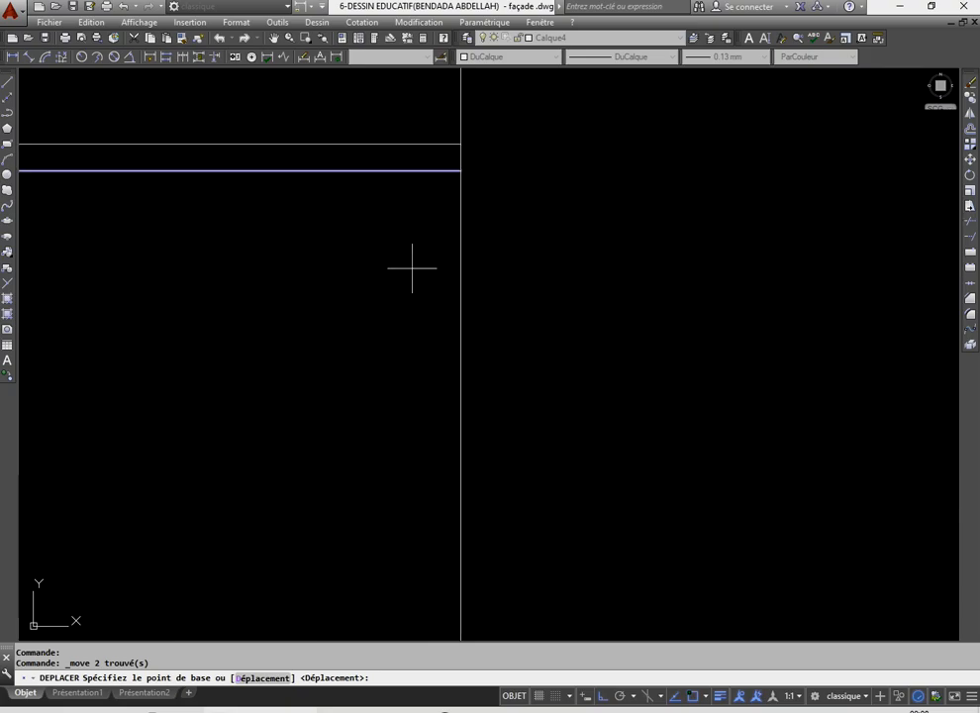
click(460, 144)
click(457, 174)
scroll(429, 247, down, 3)
scroll(428, 247, down, 4)
scroll(521, 243, up, 4)
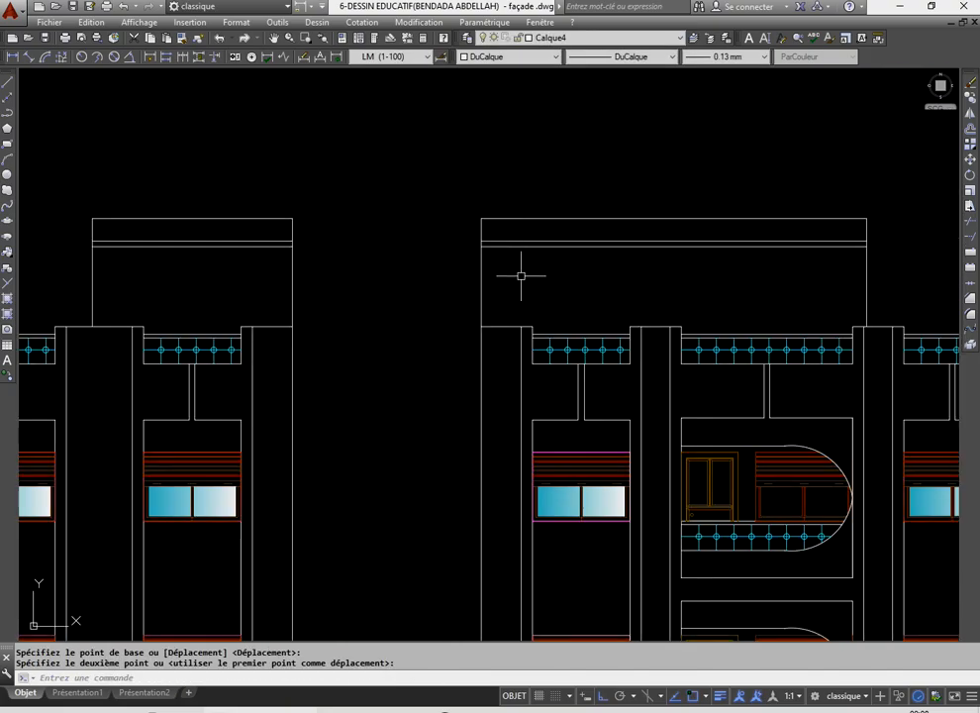
- Draw a short vertical line joining the two parapet band lines, just inside the left end of the left elevation's roof block
click(8, 87)
scroll(456, 291, down, 4)
scroll(385, 284, up, 8)
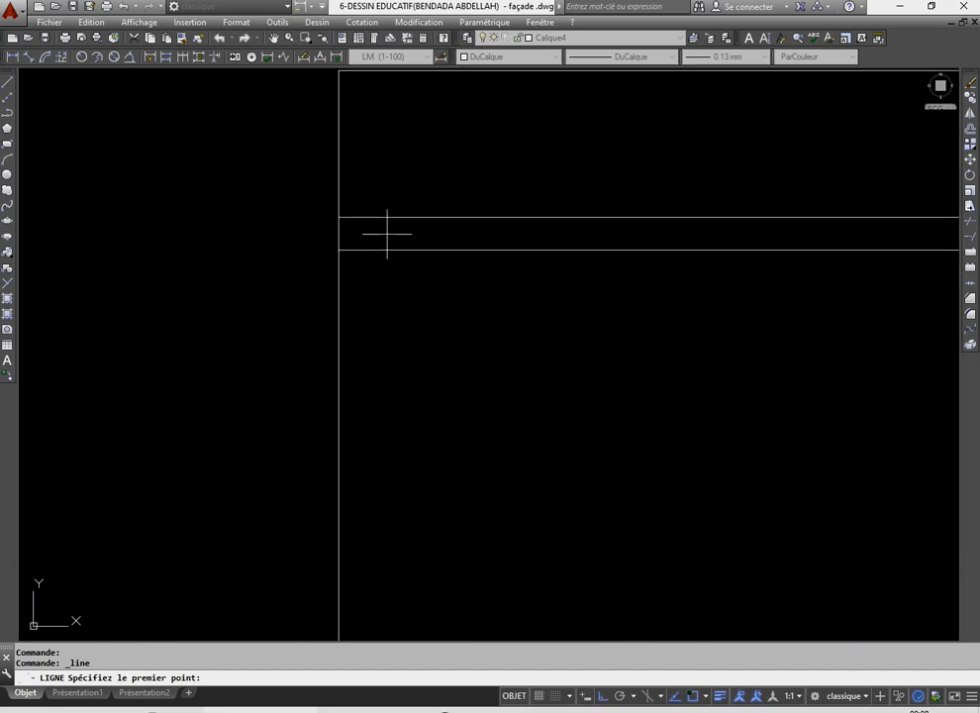
click(371, 217)
click(370, 249)
right_click(368, 265)
click(396, 278)
- Trim the left roof block's outer edge between the two band lines to form a recess at its left end
click(969, 221)
right_click(637, 372)
scroll(349, 222, up, 4)
click(348, 234)
click(303, 260)
right_click(257, 252)
click(287, 259)
scroll(372, 298, down, 4)
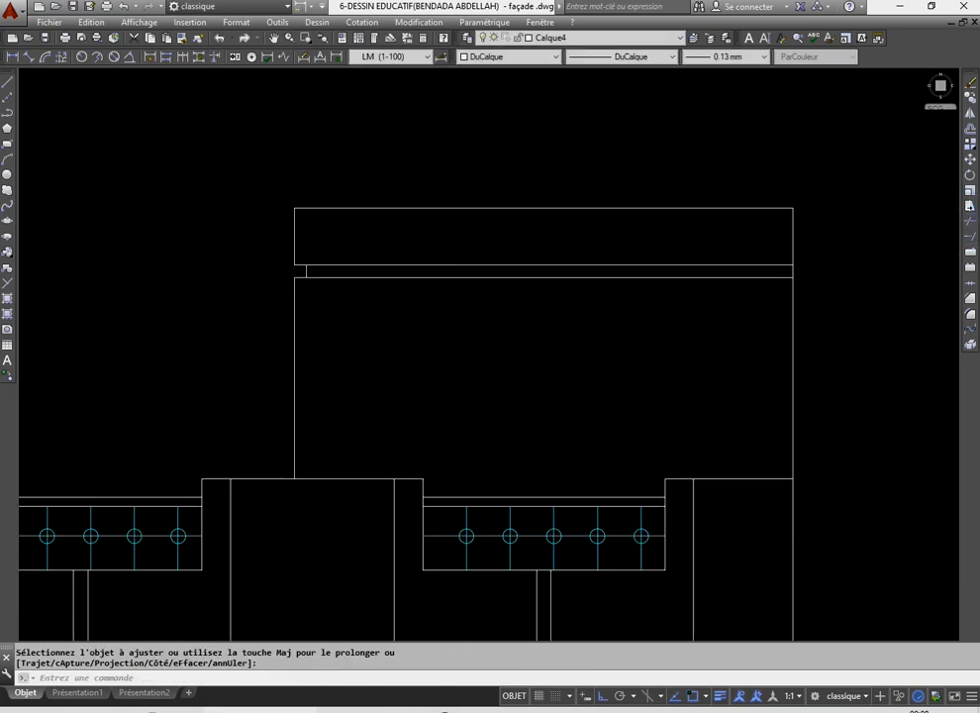
- Draw a short vertical line joining the two band lines just inside the right end of the right elevation's roof block
scroll(387, 255, down, 3)
scroll(376, 278, down, 3)
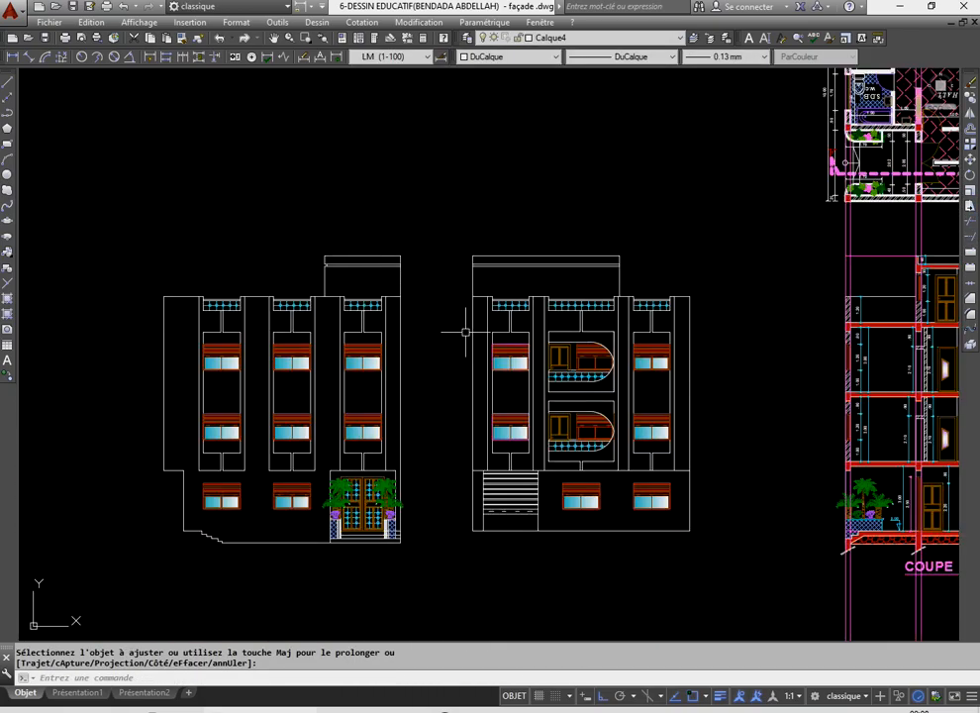
scroll(591, 272, up, 3)
click(9, 85)
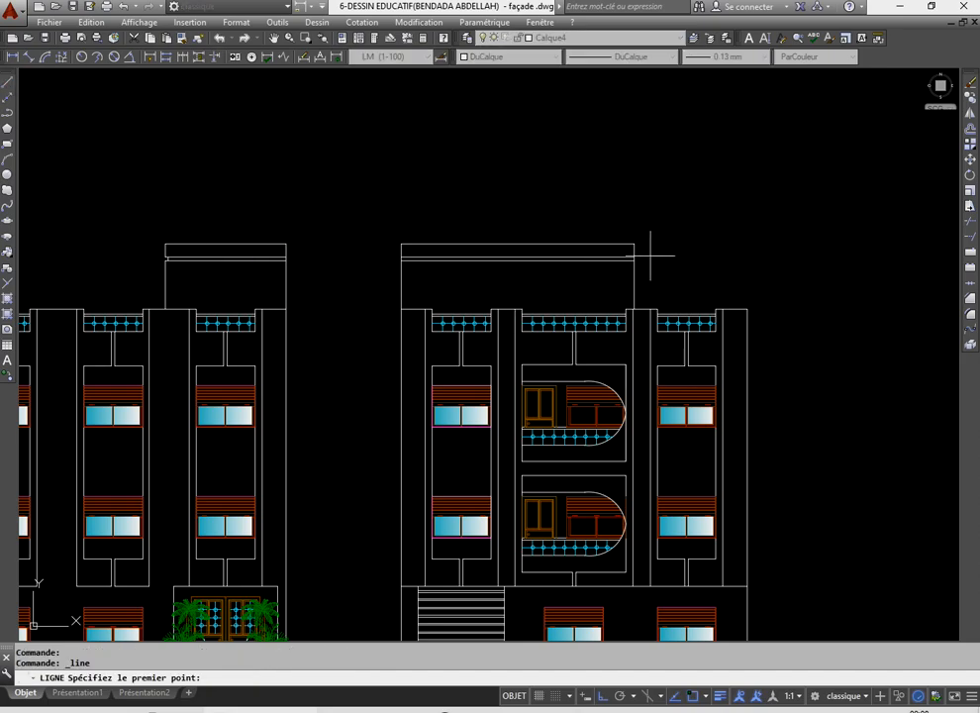
scroll(604, 322, up, 5)
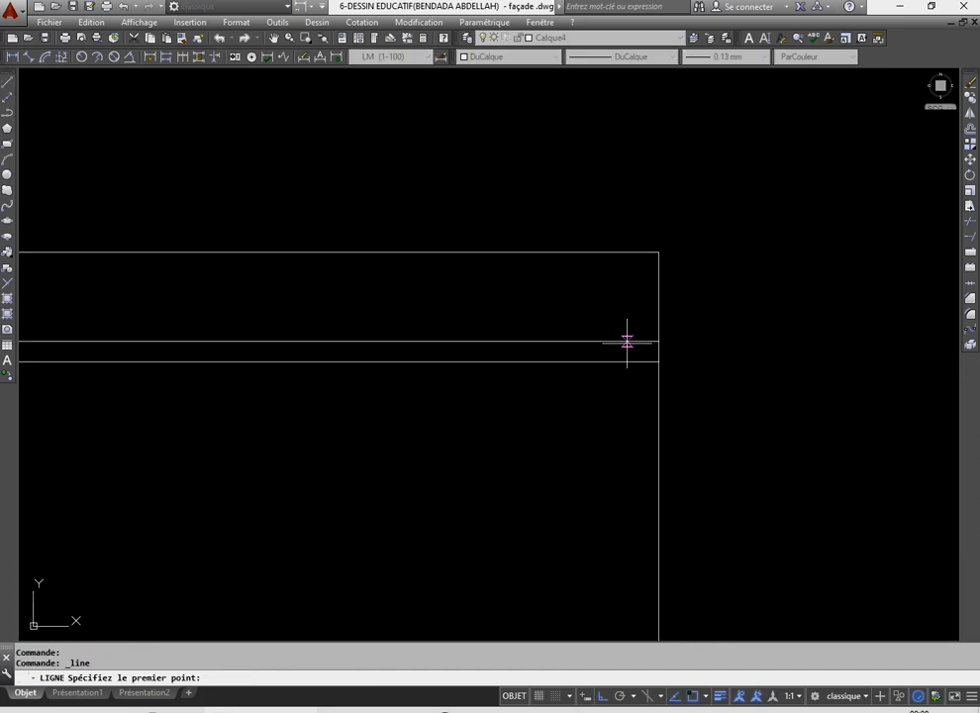
click(639, 342)
click(638, 360)
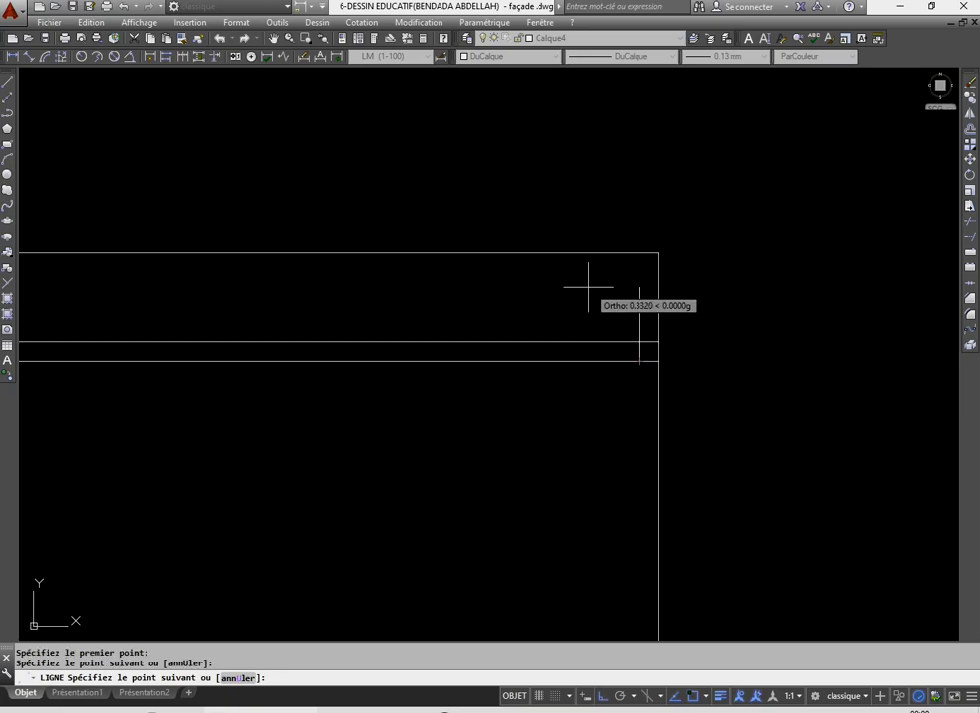
key(Escape)
- Trim the right roof block's outer edge between the band lines to form a matching recess, and save the drawing
click(970, 219)
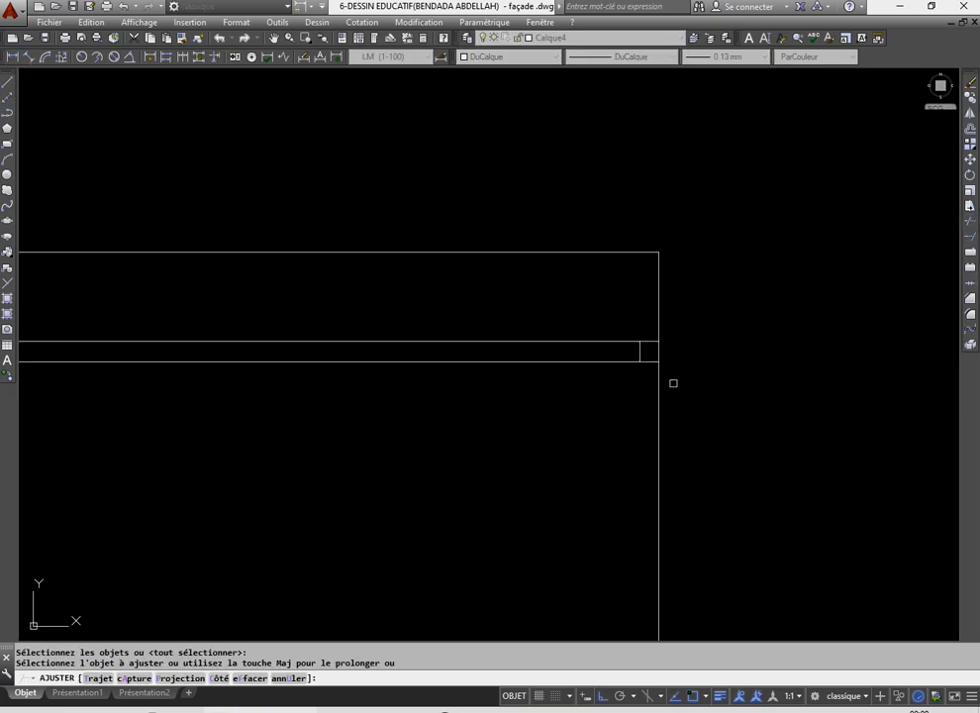
scroll(659, 369, up, 6)
click(689, 322)
click(653, 293)
right_click(586, 276)
click(624, 282)
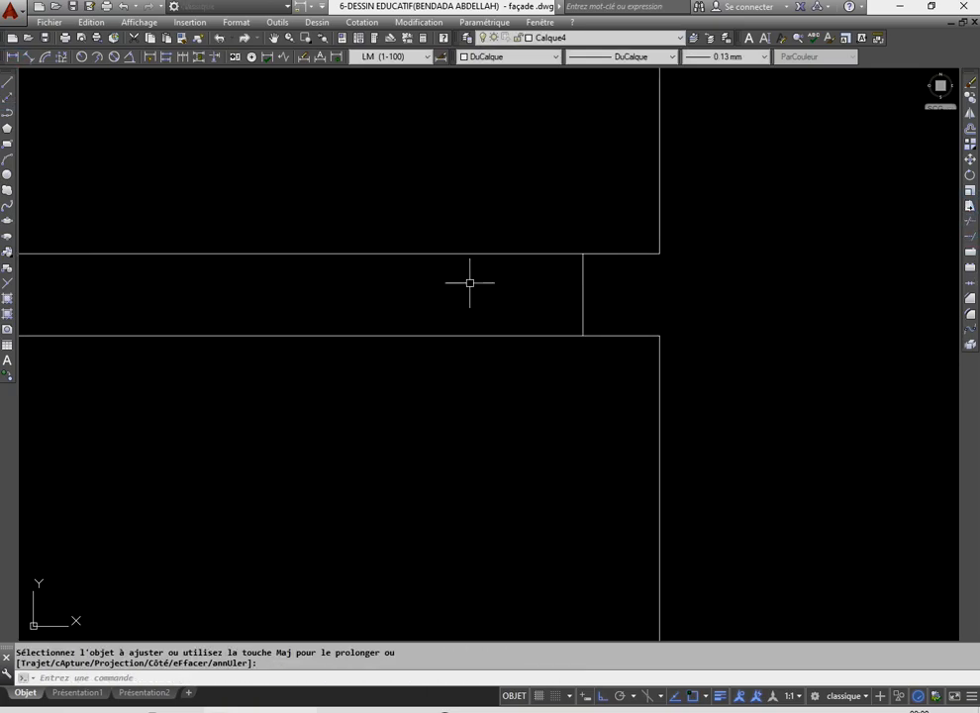
click(76, 7)
- Offset the horizontal line above the right elevation's ground floor downward by 0.8
scroll(452, 367, down, 5)
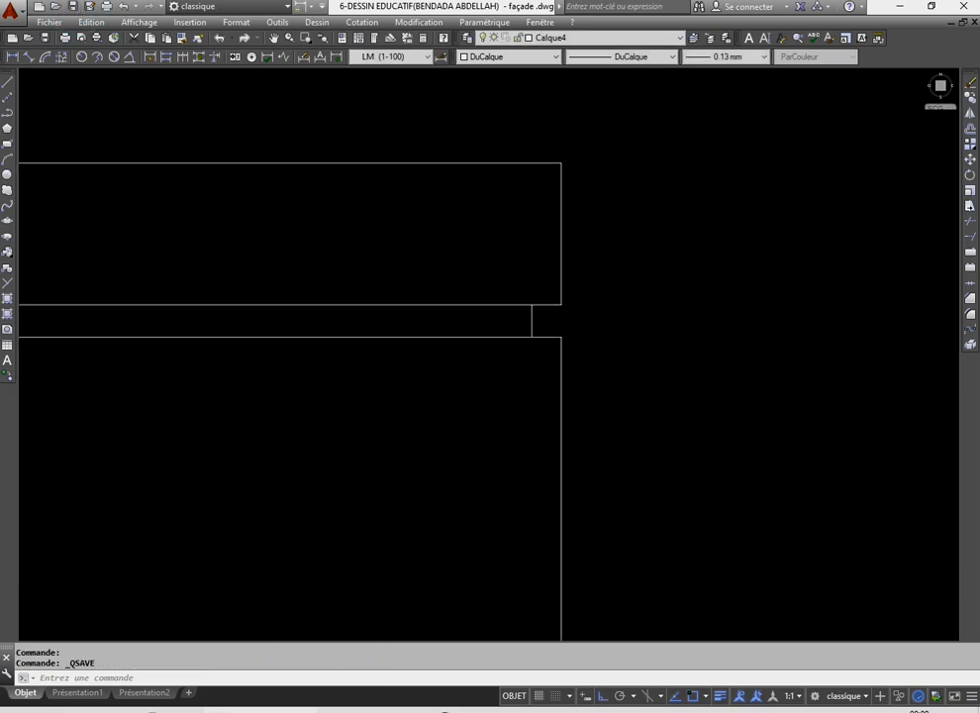
scroll(546, 304, up, 4)
scroll(494, 317, down, 2)
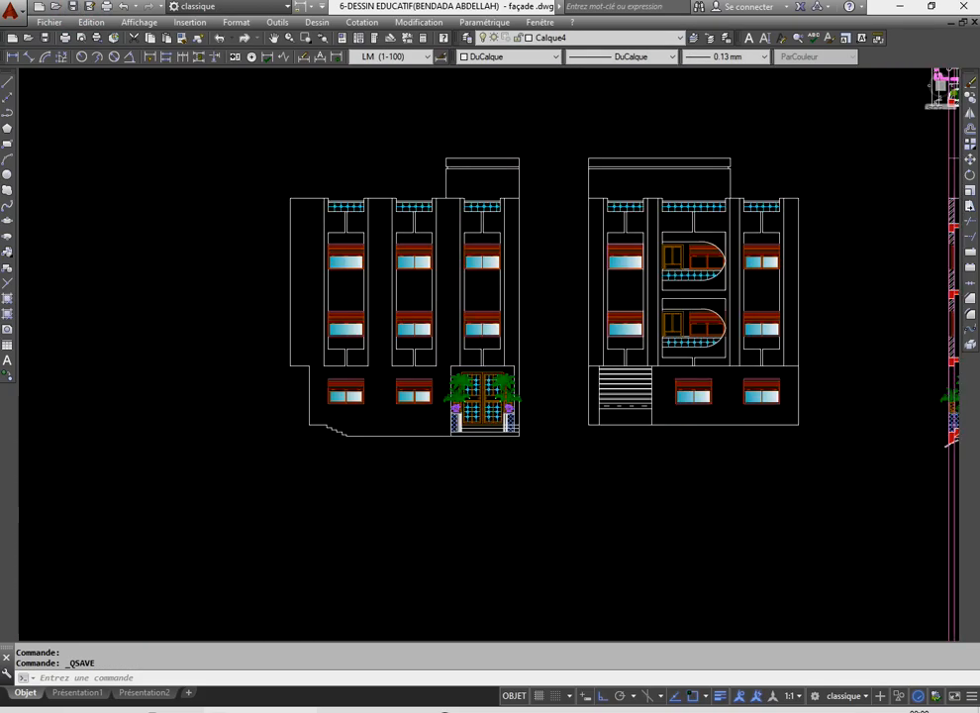
middle_drag(515, 333, 460, 339)
scroll(581, 305, up, 2)
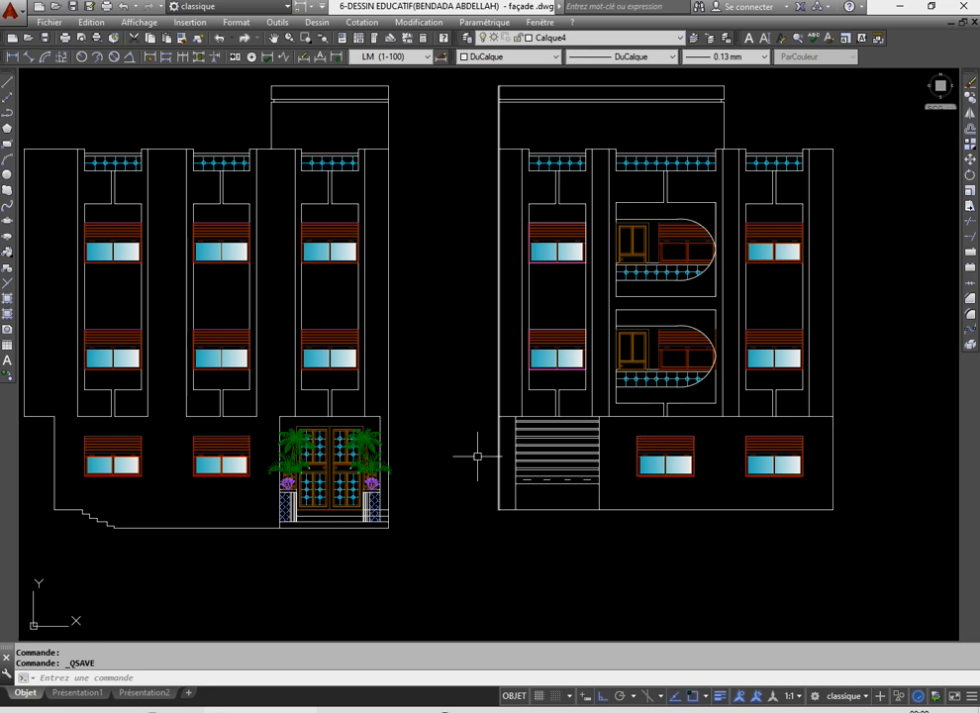
click(971, 134)
text(0.)
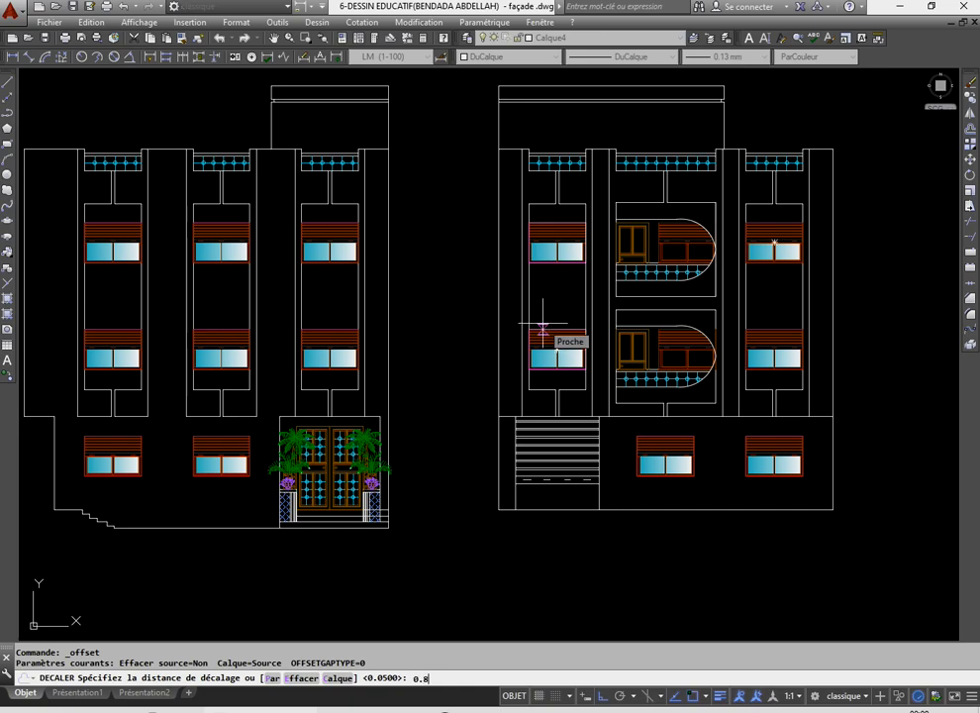
text(8)
key(Return)
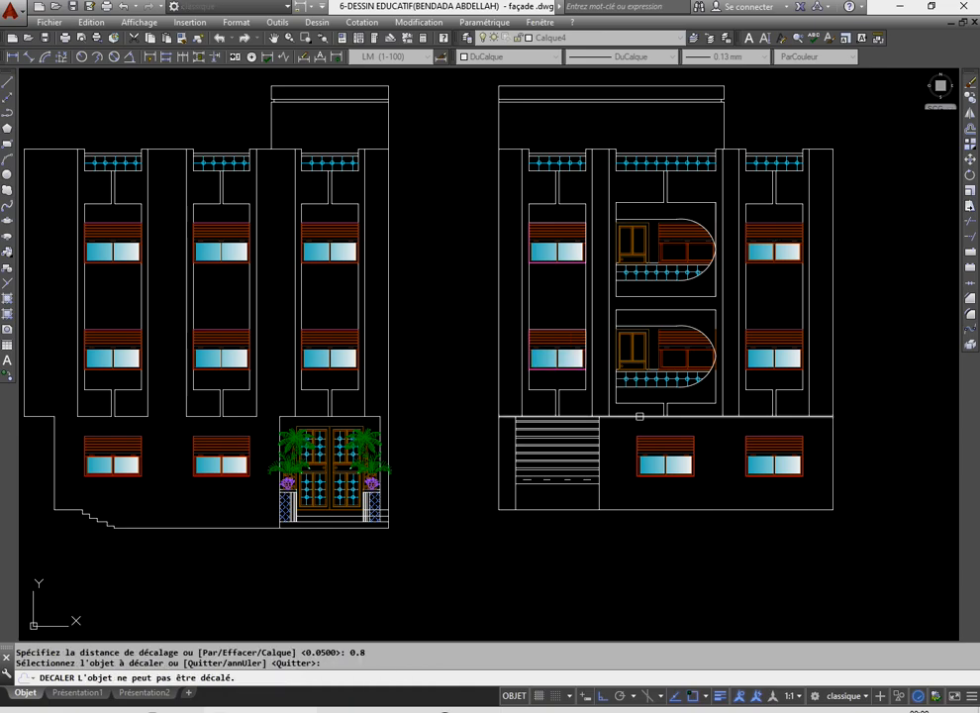
click(639, 416)
click(635, 480)
right_click(621, 456)
click(626, 463)
- Draw a diagonal line from the ground floor's upper-left corner on the right elevation down to the offset line, just past the shutter's left jamb
scroll(538, 361, down, 2)
scroll(543, 420, up, 8)
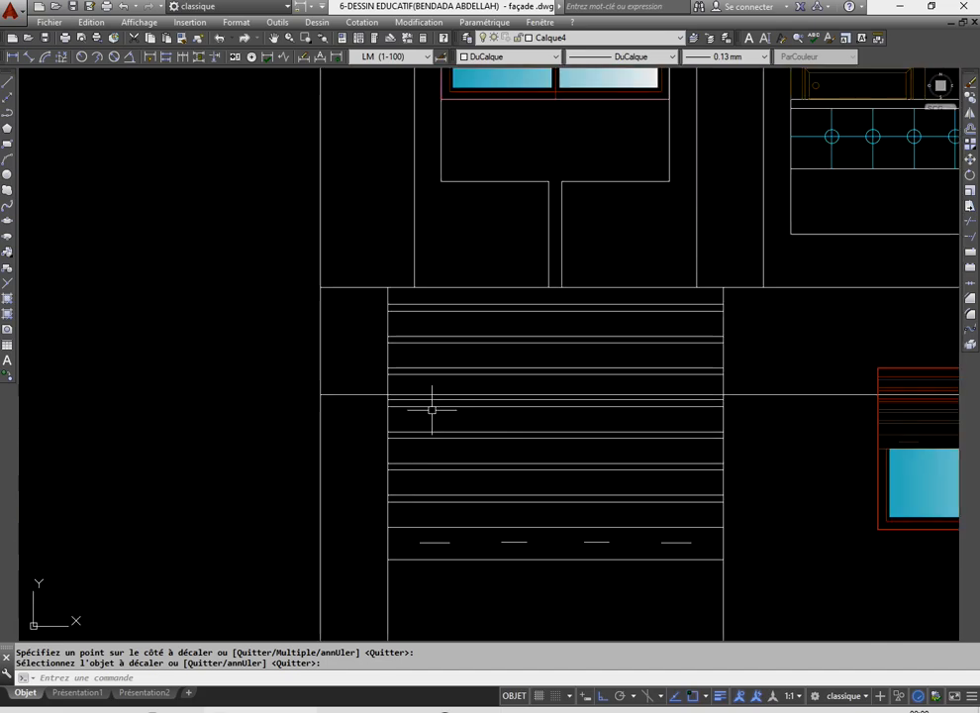
click(8, 82)
scroll(379, 380, up, 2)
click(284, 232)
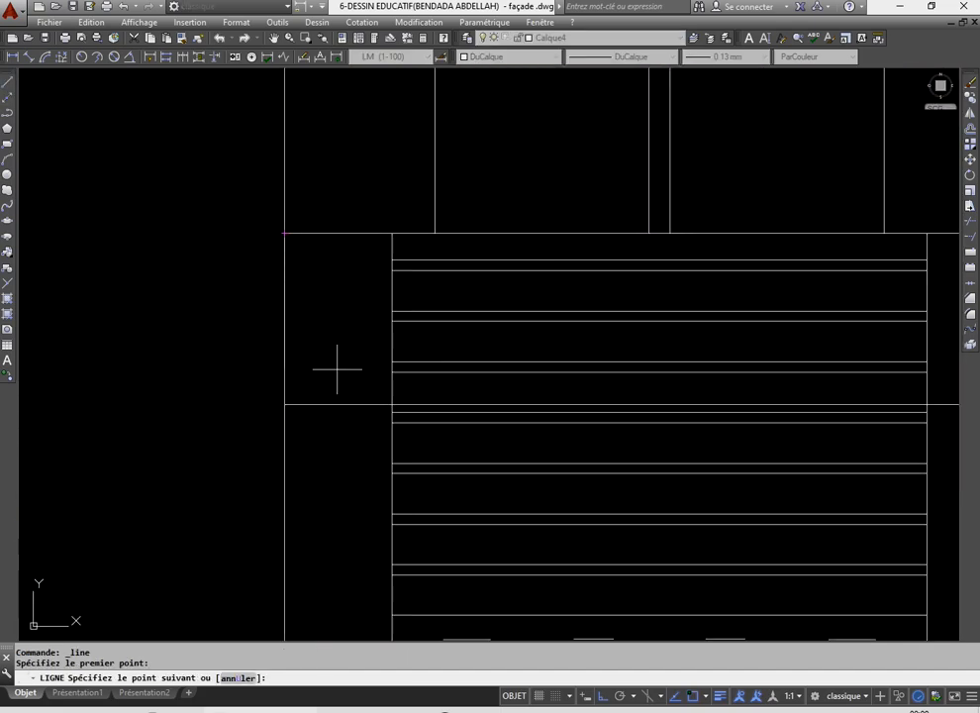
scroll(431, 408, up, 2)
click(426, 398)
right_click(251, 320)
click(272, 329)
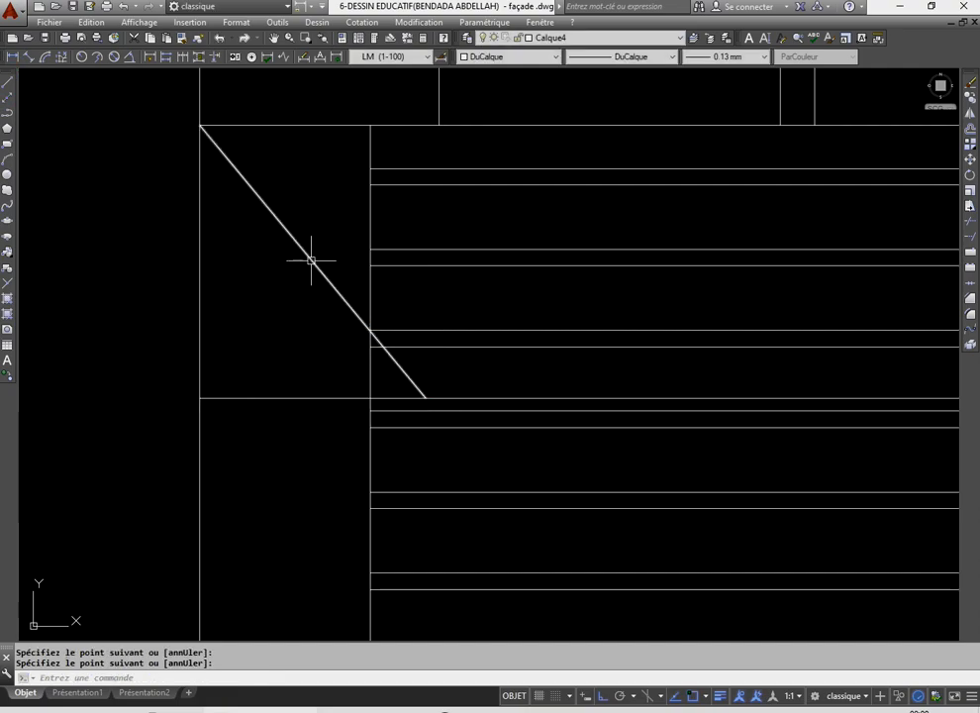
- Trim the part of the offset line lying left of the diagonal at the right elevation's corner
click(973, 224)
right_click(233, 416)
click(263, 425)
click(244, 382)
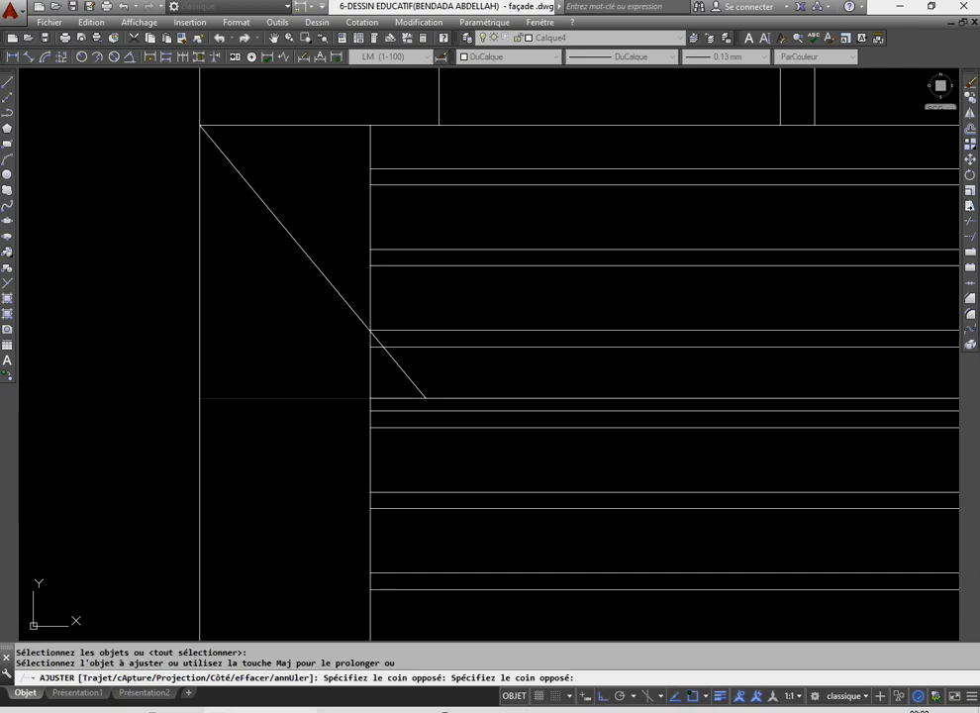
scroll(394, 410, up, 2)
right_click(292, 345)
click(320, 359)
scroll(405, 420, down, 4)
scroll(327, 410, down, 2)
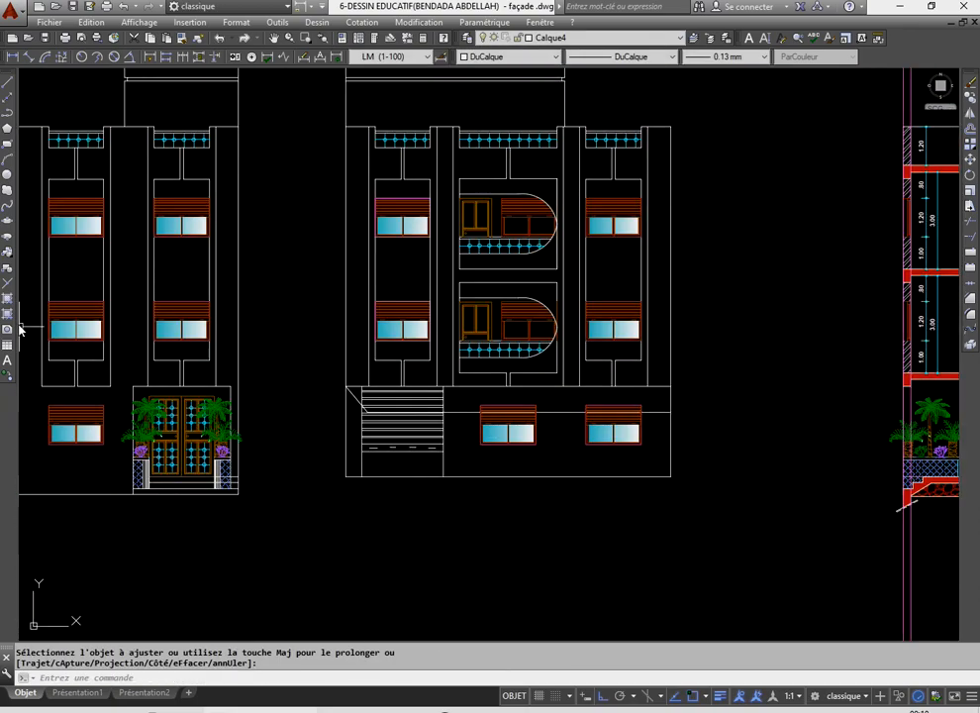
click(7, 300)
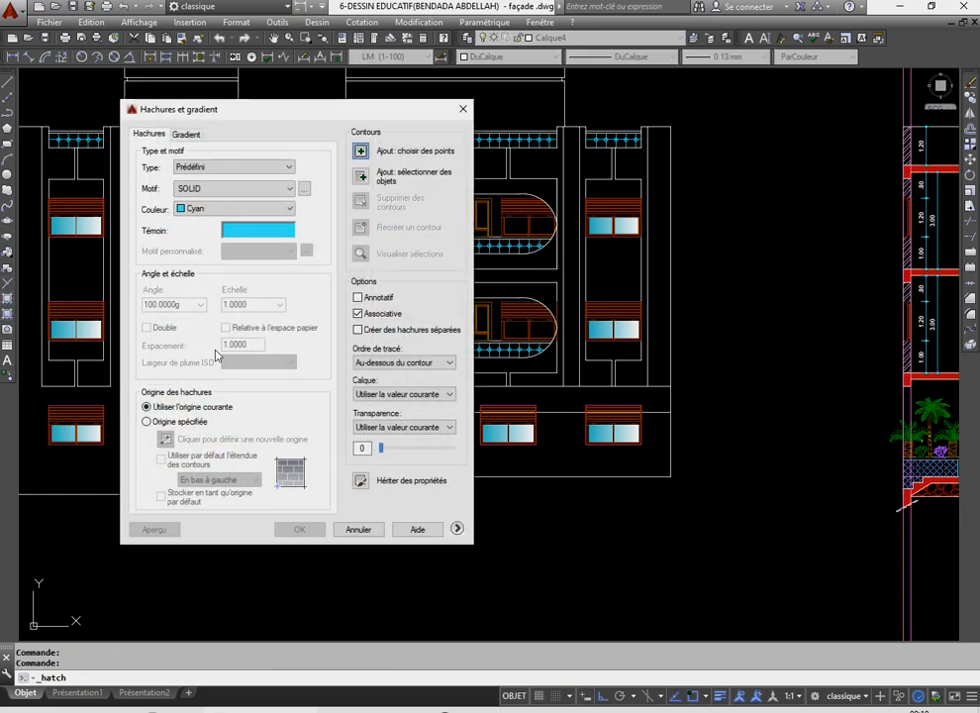
click(359, 152)
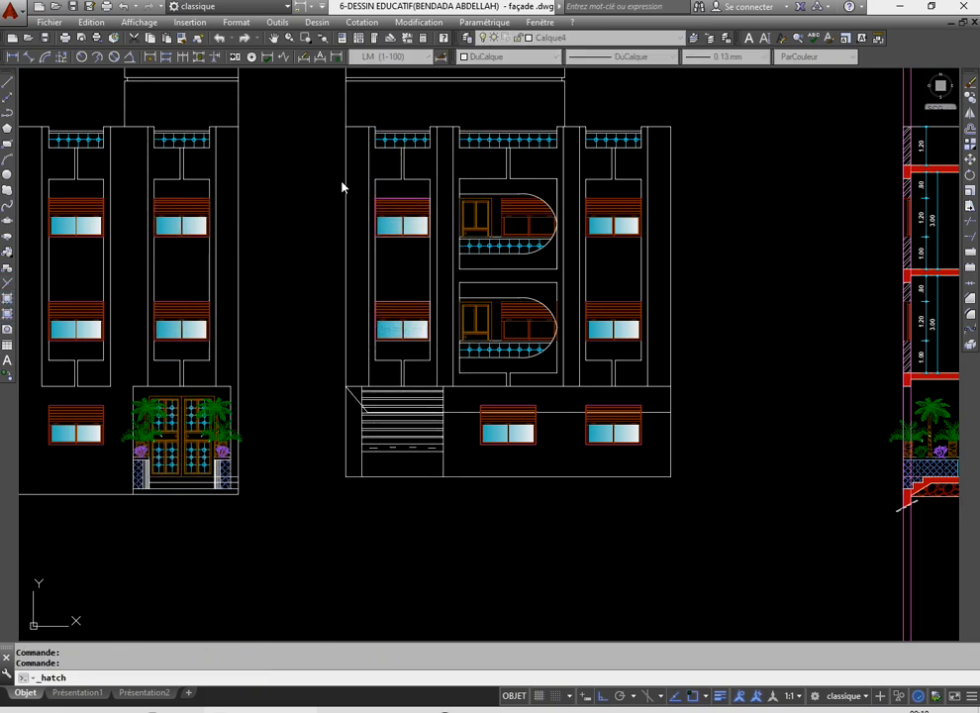
key(Escape)
key(Escape)
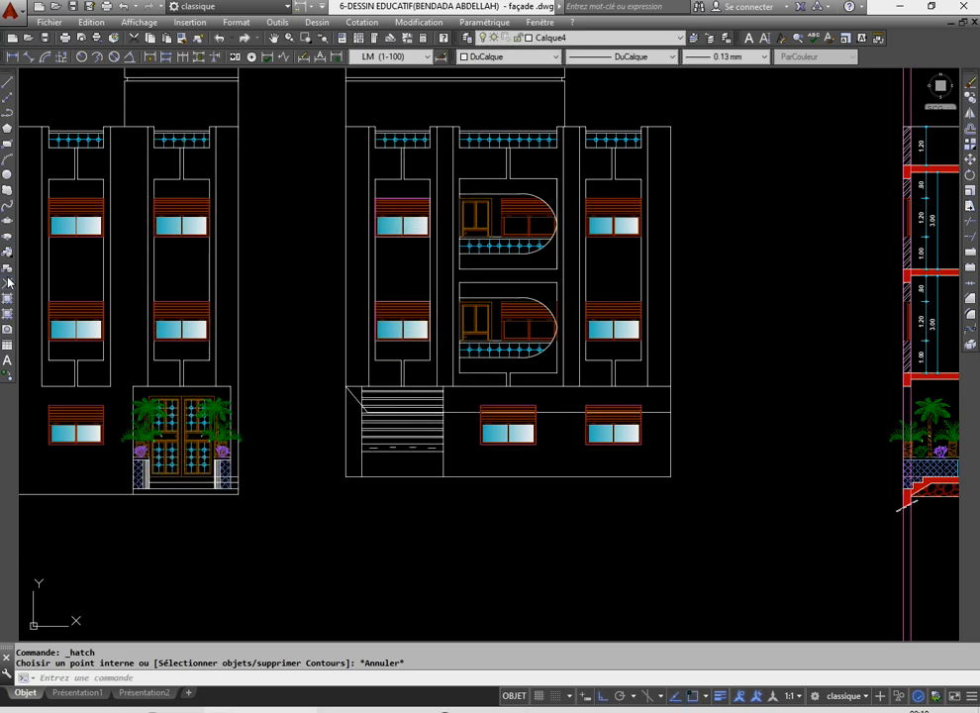
- Start a new hatch and choose the ANSI31 pattern for it
click(7, 299)
click(304, 188)
click(295, 166)
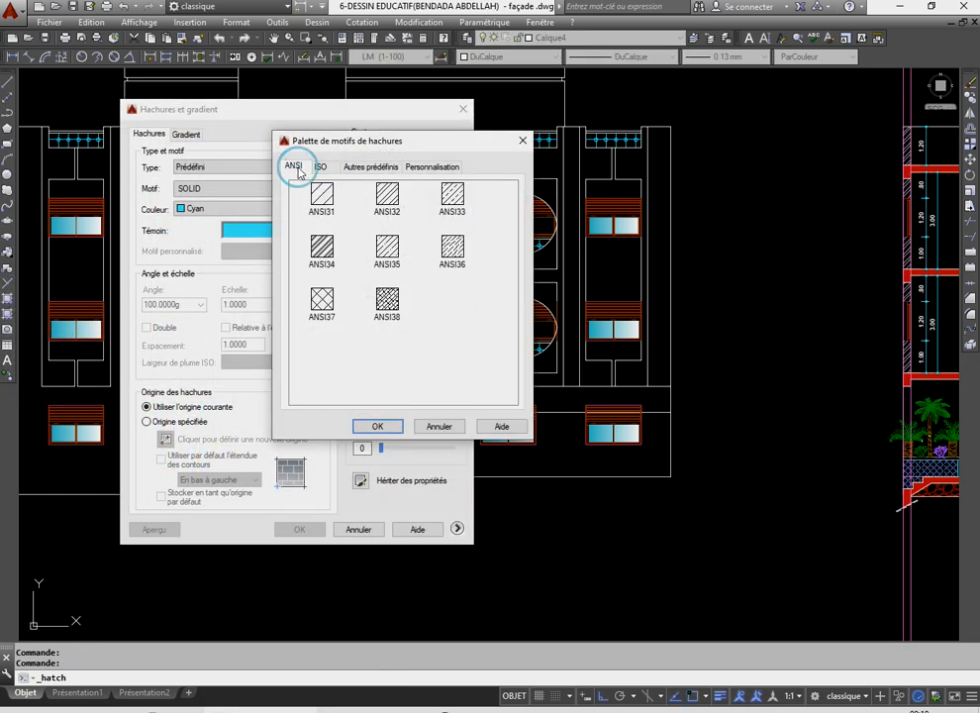
click(320, 197)
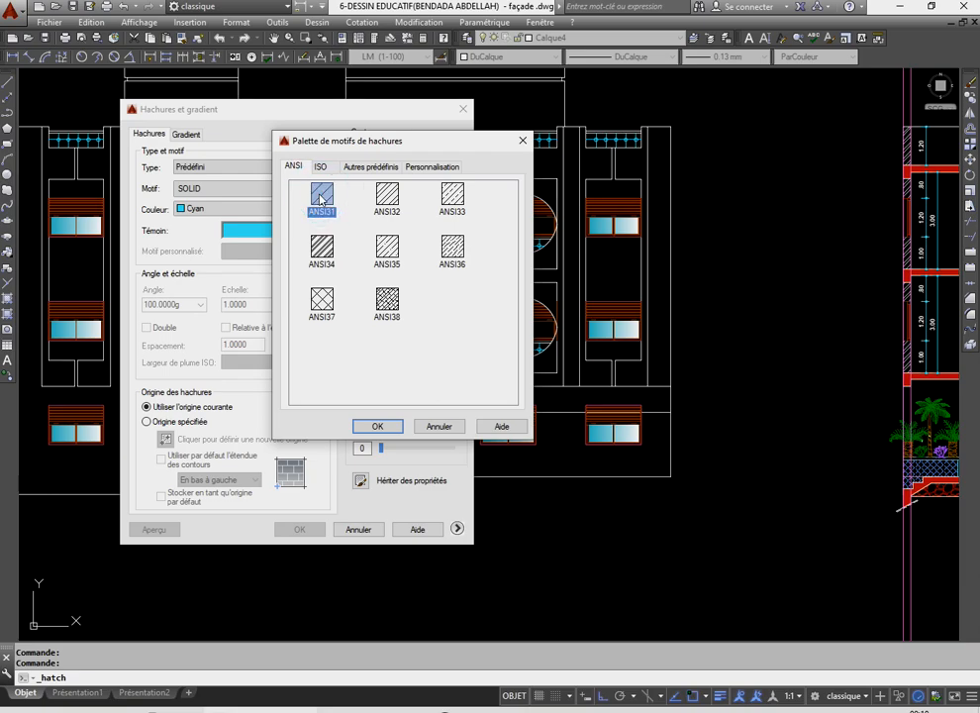
click(378, 426)
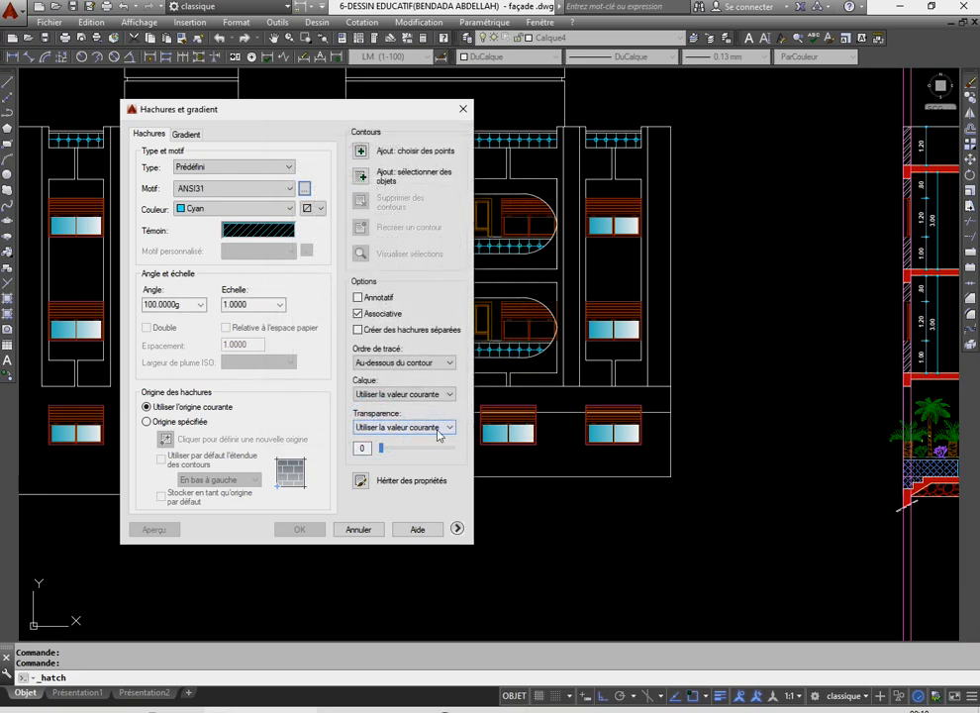
- Hatch the band above the ground-floor windows of the right elevation, right of the shutter, with cyan ANSI31 at scale 1
click(362, 150)
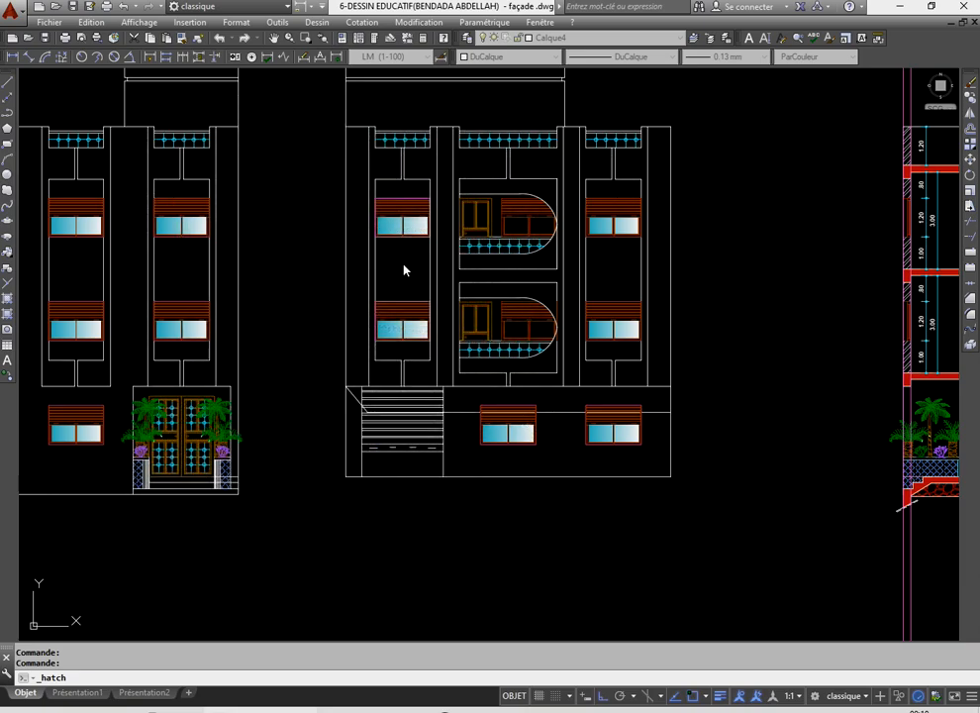
scroll(545, 407, up, 2)
click(500, 391)
right_click(500, 389)
click(525, 387)
click(319, 530)
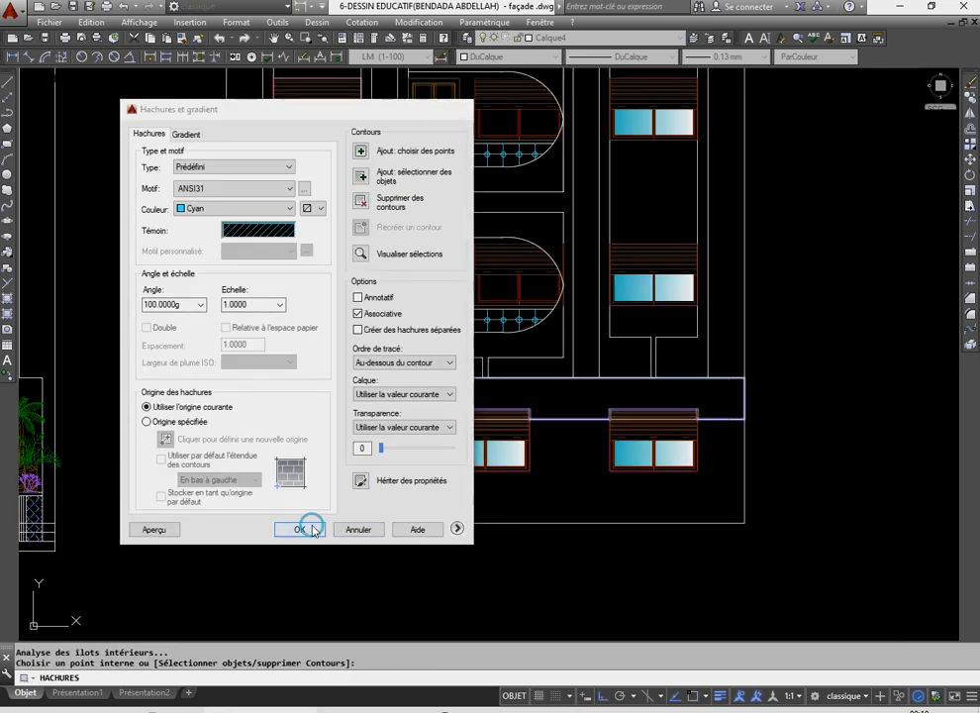
scroll(528, 408, down, 10)
scroll(528, 408, up, 8)
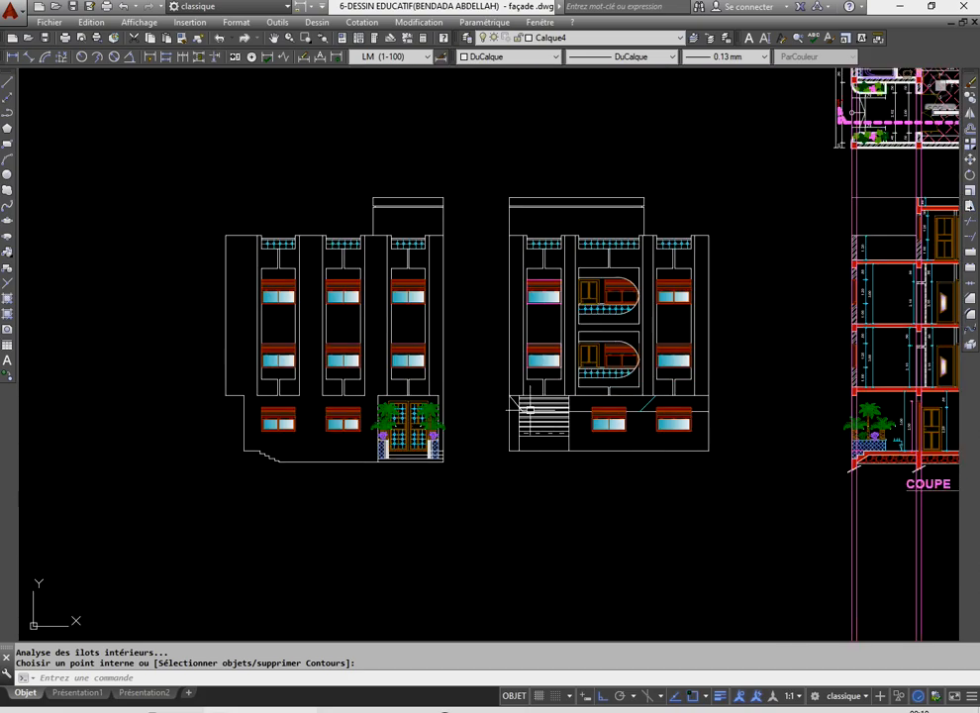
scroll(578, 360, up, 2)
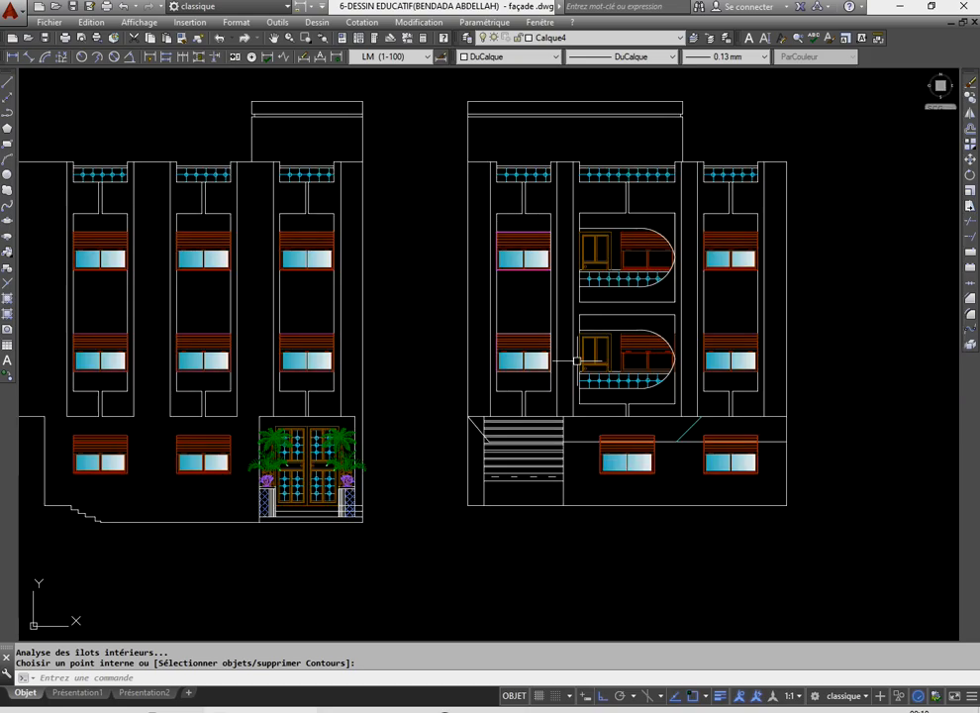
middle_drag(395, 397, 421, 381)
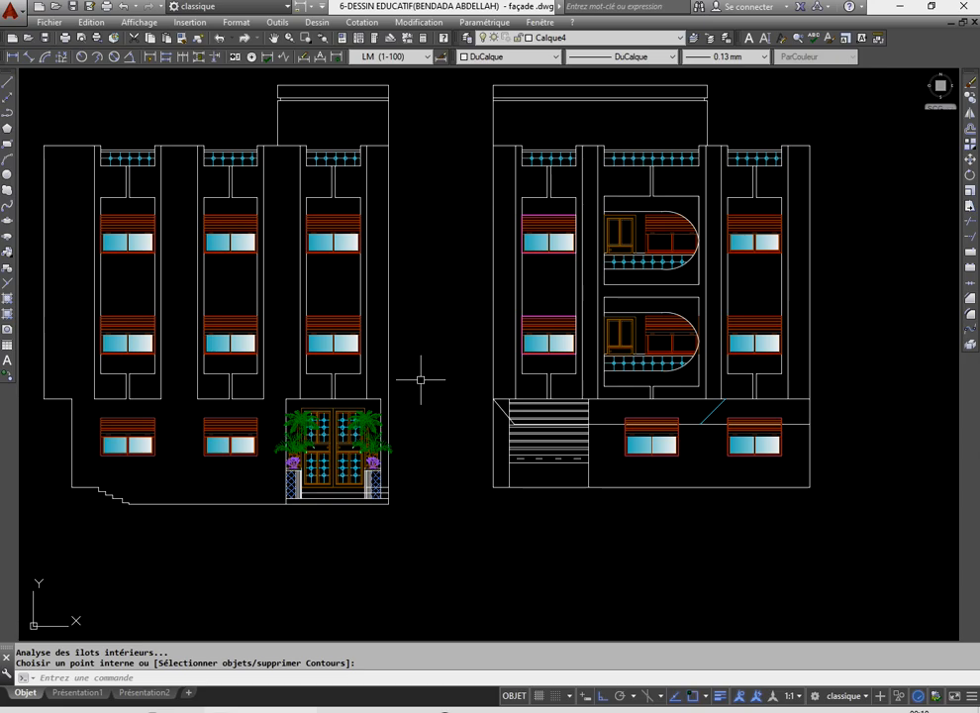
scroll(714, 424, up, 2)
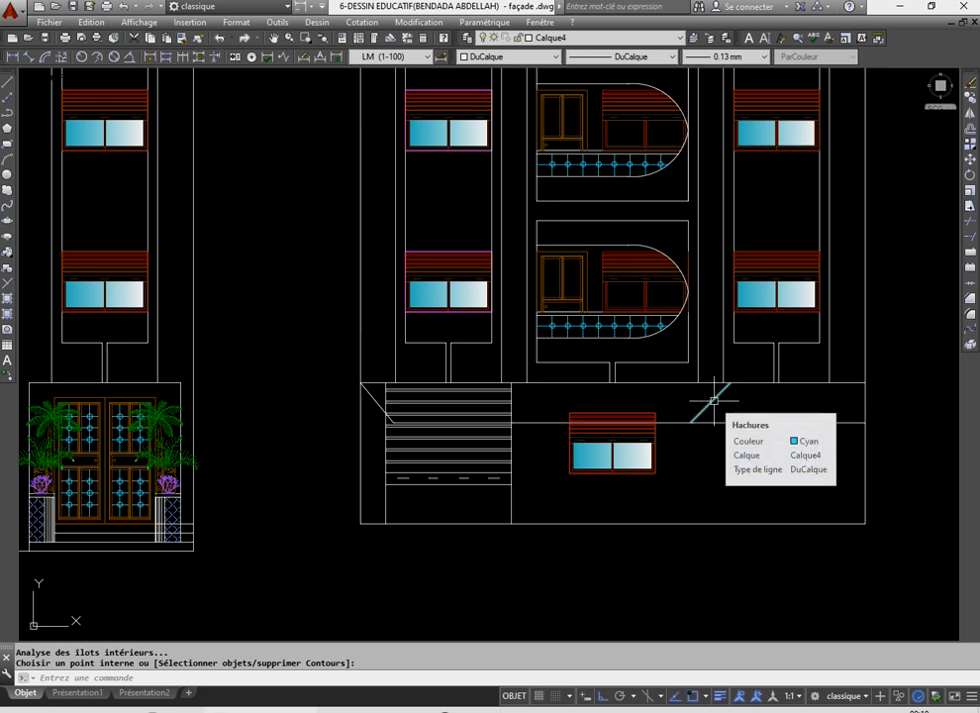
- Match the properties of the grey diagonal-line hatch sample below the block library onto the right elevation's ground-floor band hatch
scroll(714, 401, down, 10)
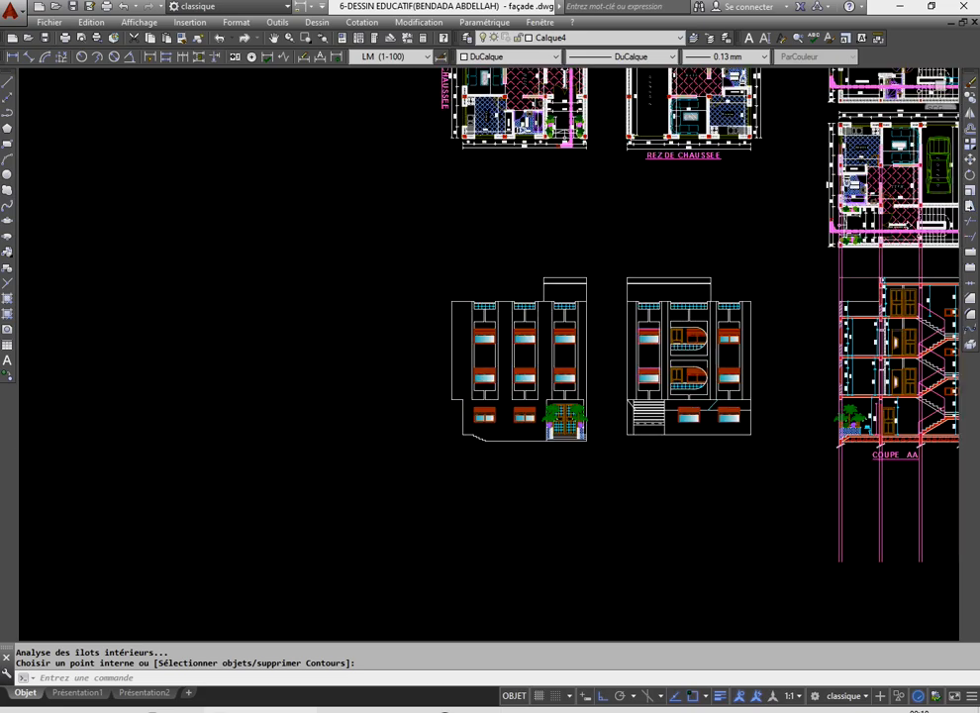
scroll(724, 410, down, 2)
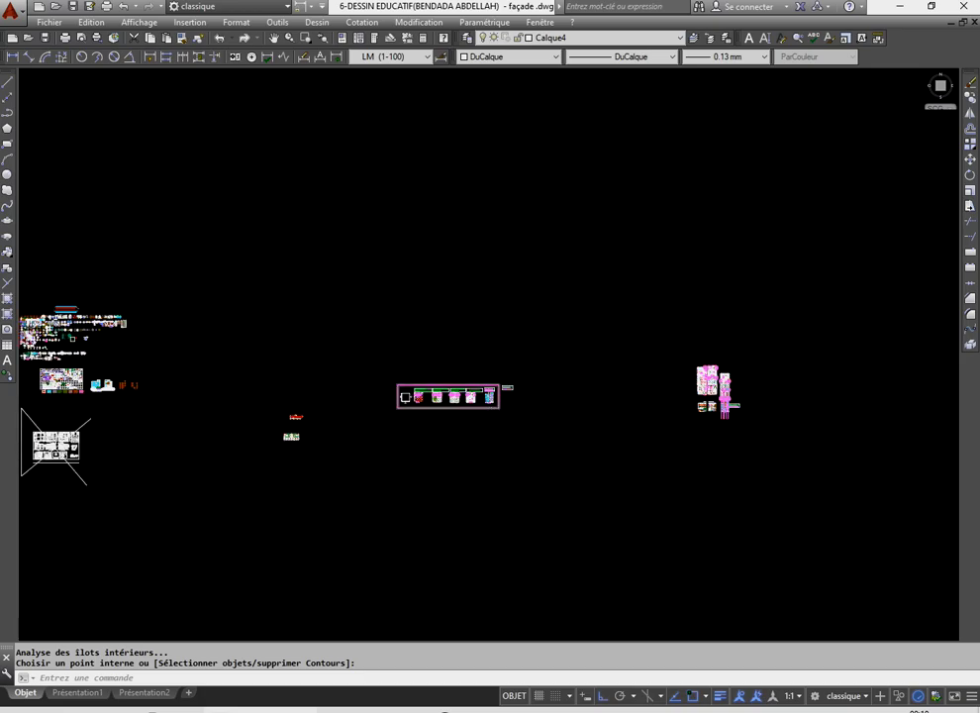
scroll(494, 412, down, 2)
scroll(172, 367, up, 4)
scroll(400, 518, up, 8)
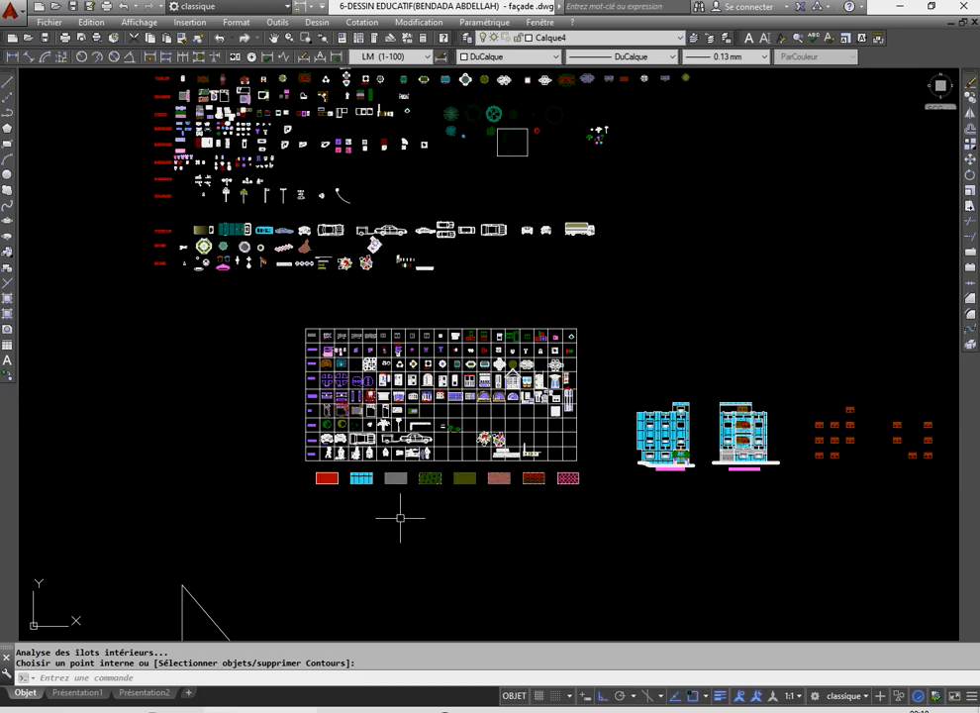
scroll(324, 389, up, 5)
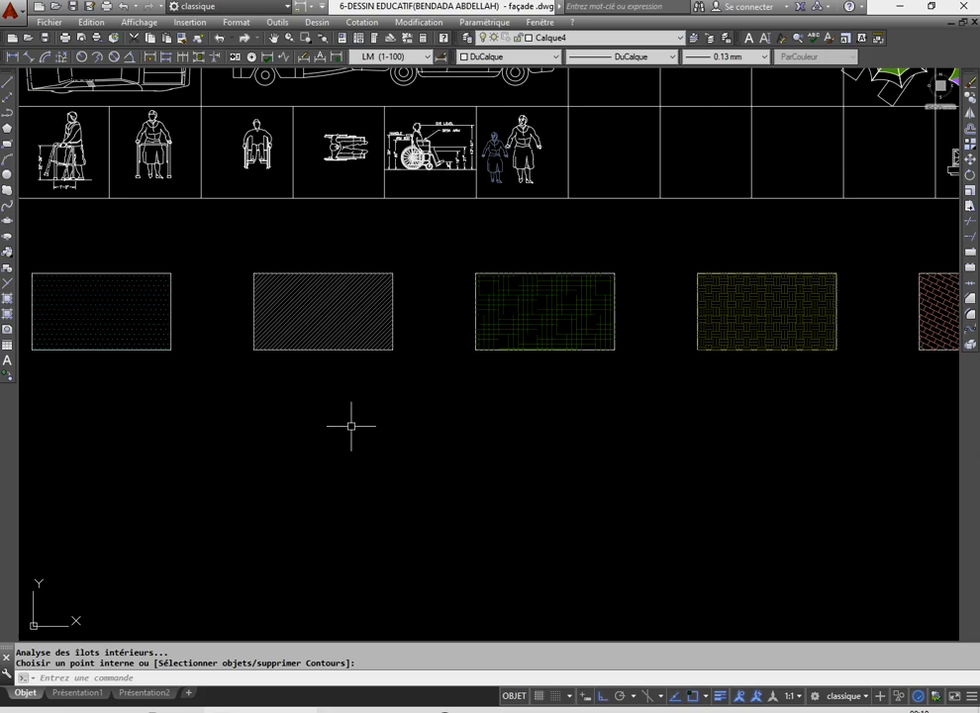
click(183, 39)
click(354, 329)
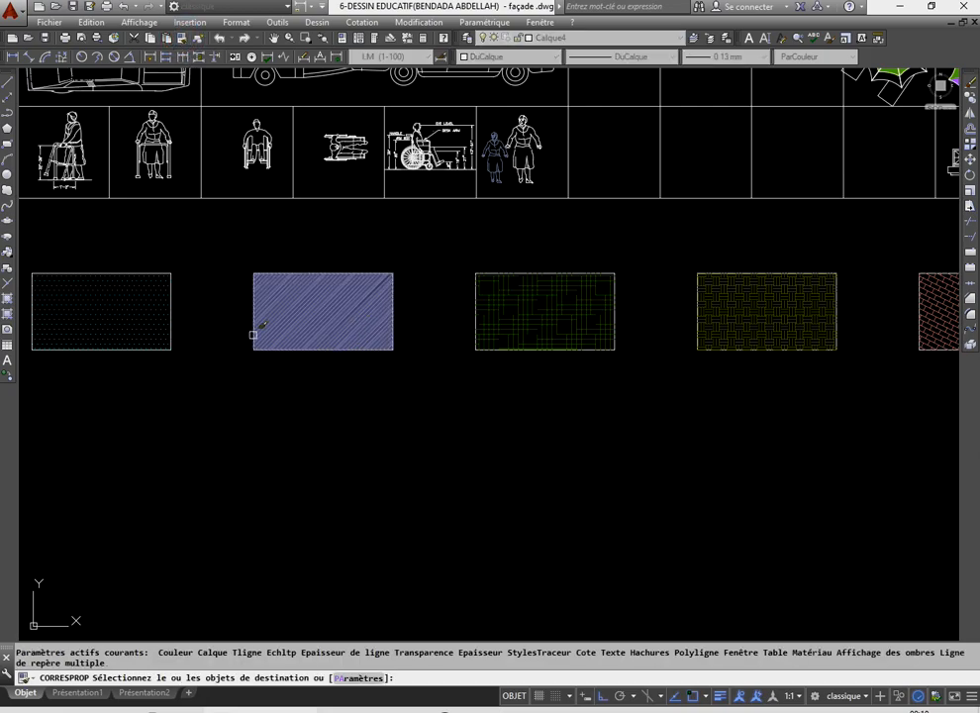
scroll(802, 441, down, 10)
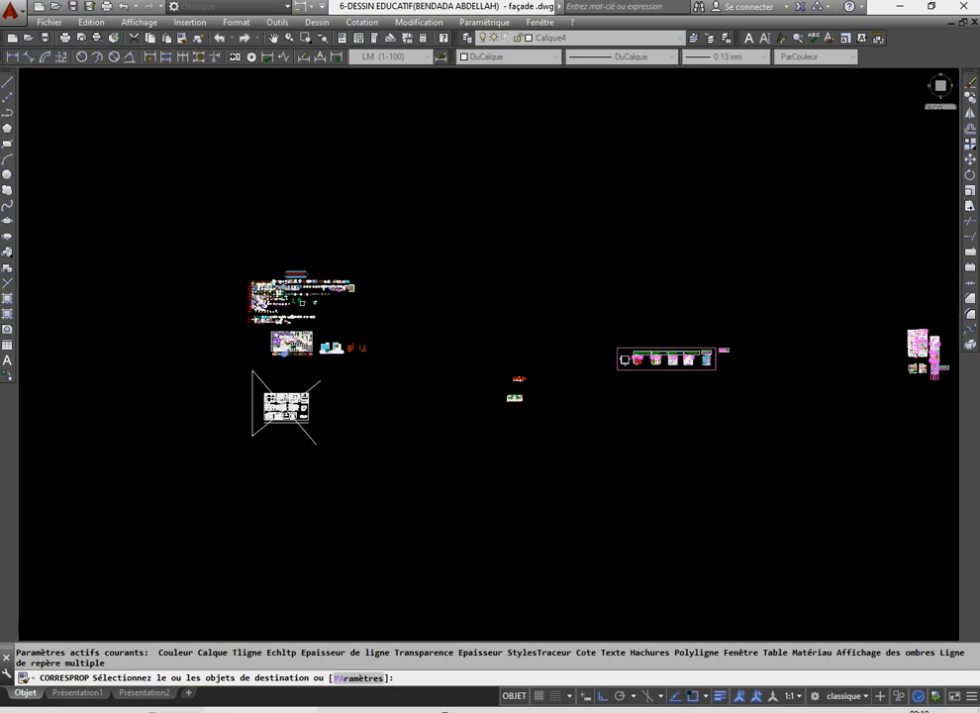
scroll(739, 372, up, 1)
scroll(453, 342, down, 2)
scroll(805, 352, up, 1)
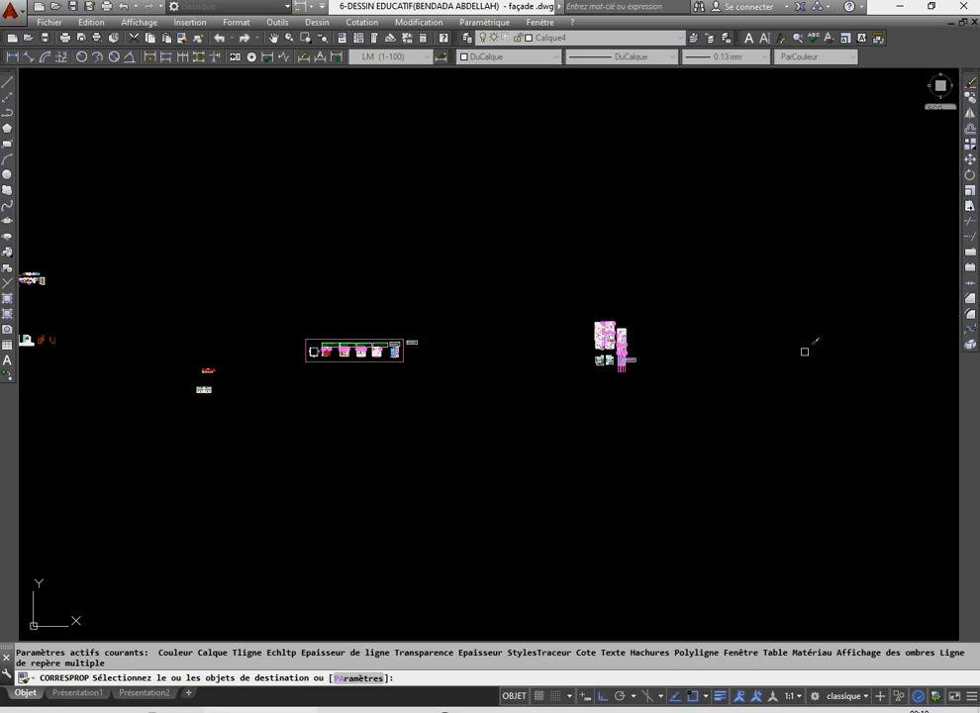
scroll(599, 246, up, 15)
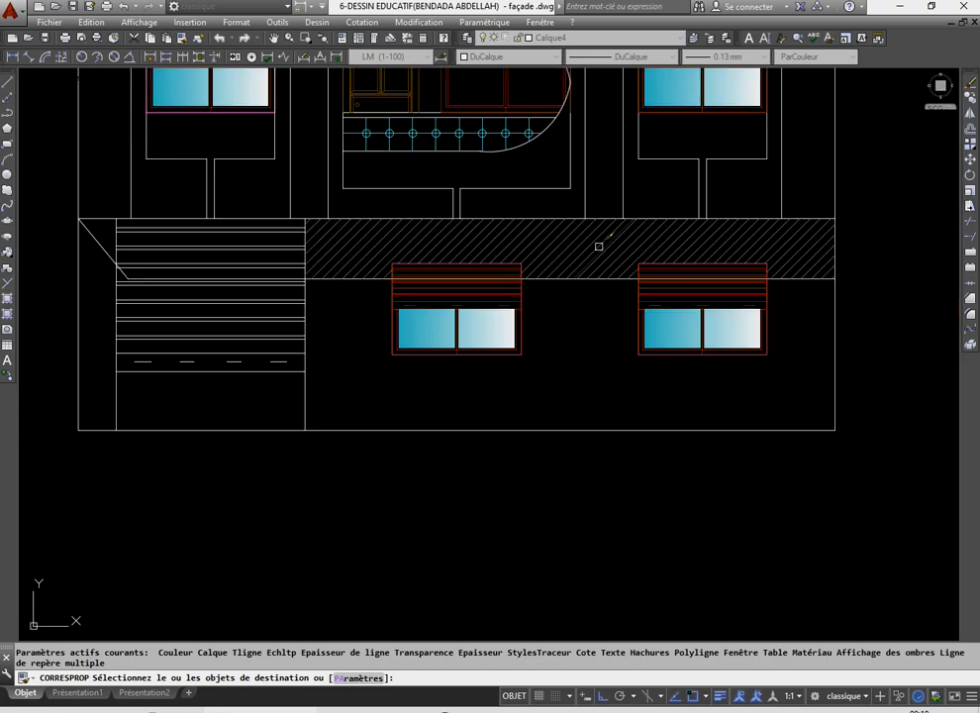
click(599, 247)
right_click(573, 295)
click(580, 304)
scroll(556, 335, down, 6)
scroll(555, 331, up, 6)
scroll(563, 362, down, 6)
scroll(516, 390, up, 5)
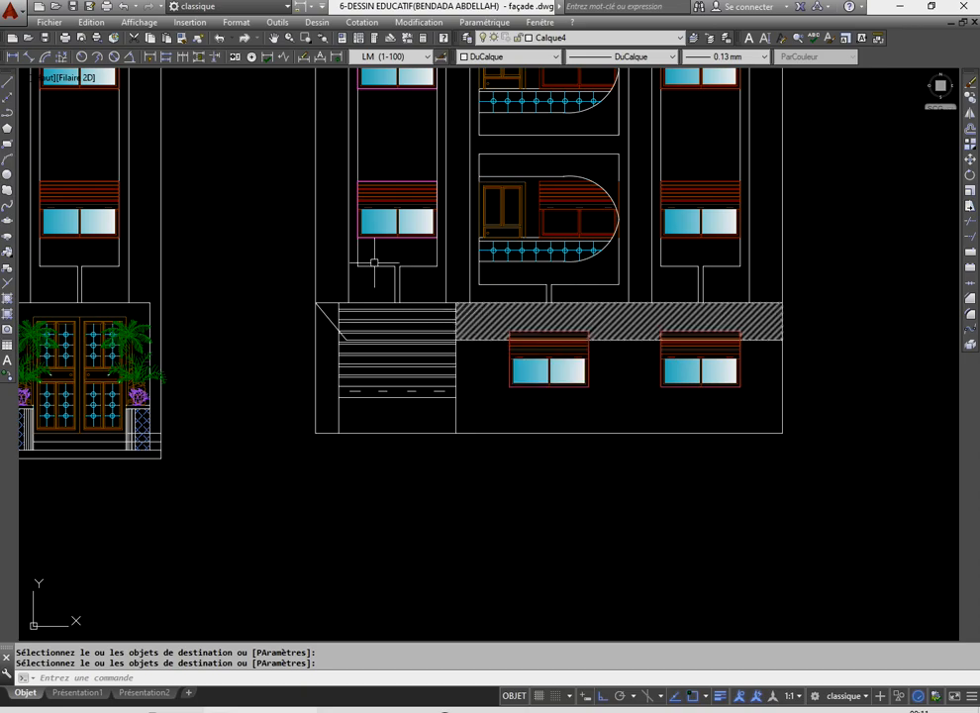
- Undo the property match on the right elevation's band hatch
click(220, 38)
click(220, 38)
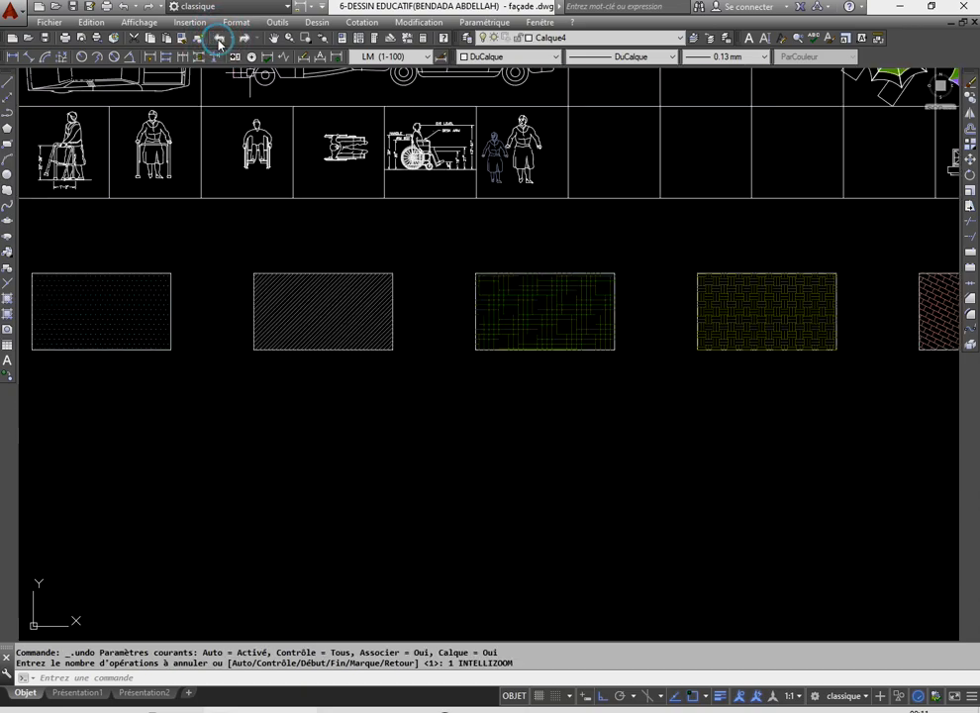
scroll(356, 317, down, 3)
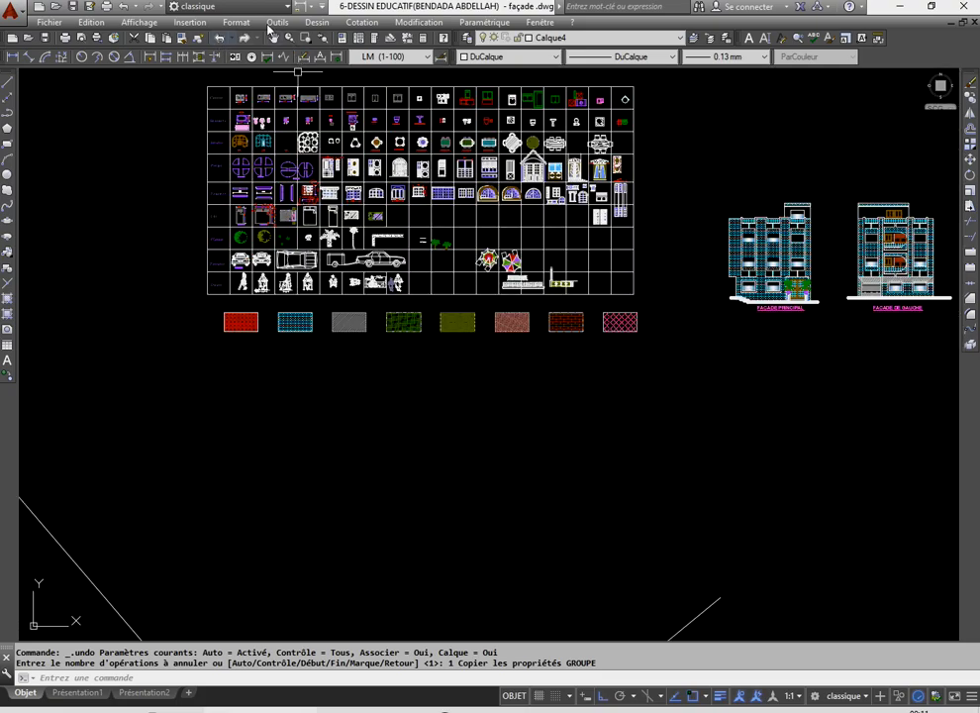
click(221, 38)
scroll(416, 405, up, 2)
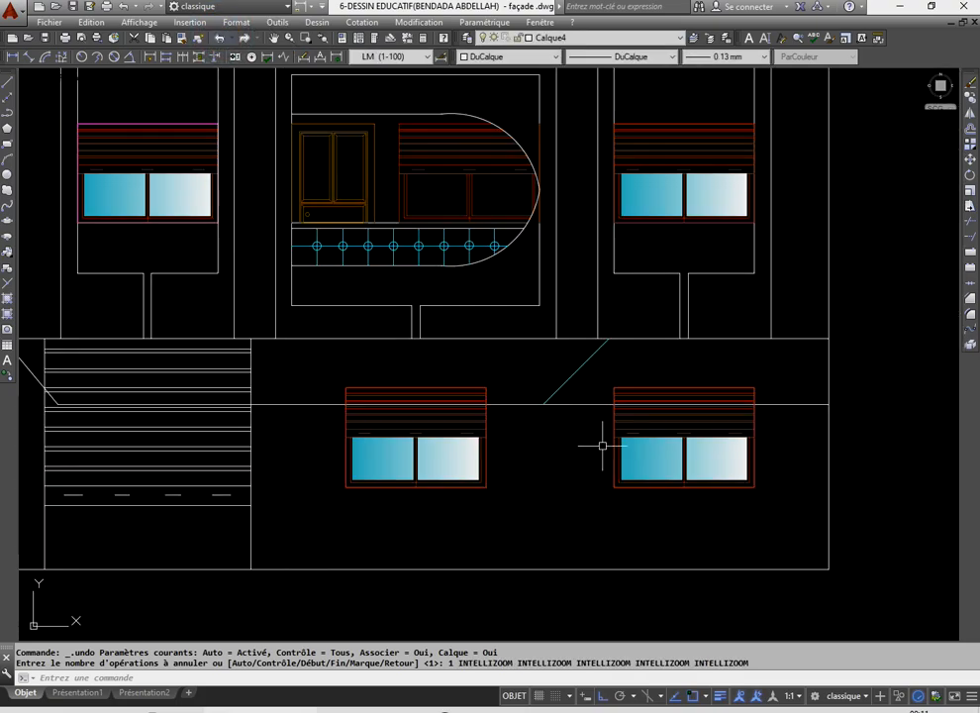
- Edit the cyan ANSI31 hatch above the ground-floor windows and set its scale to 0.1
click(578, 373)
right_click(521, 344)
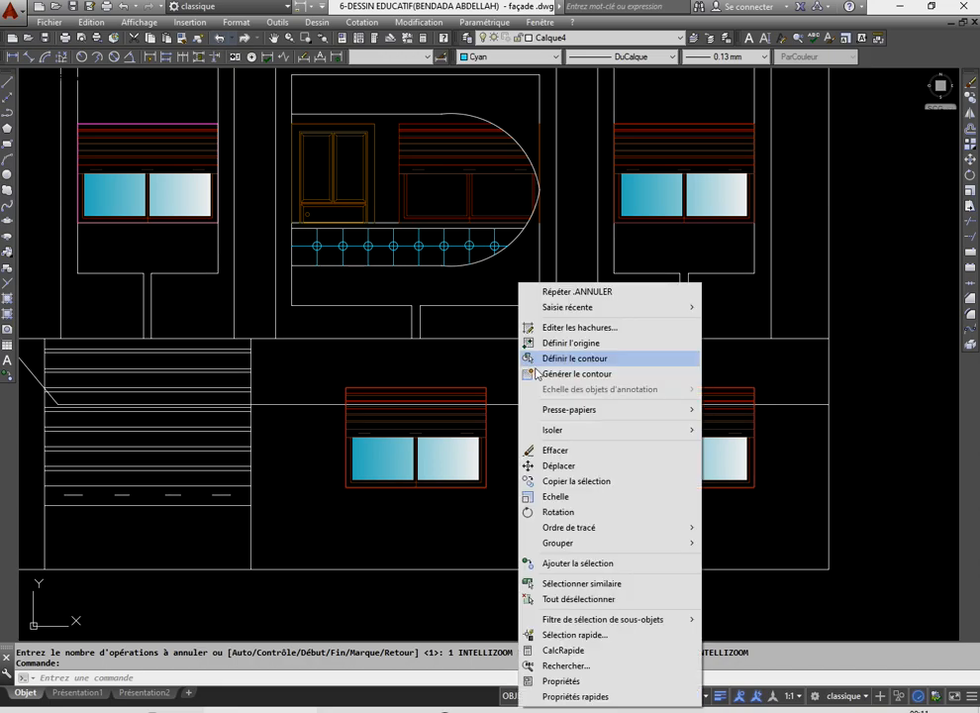
key(Escape)
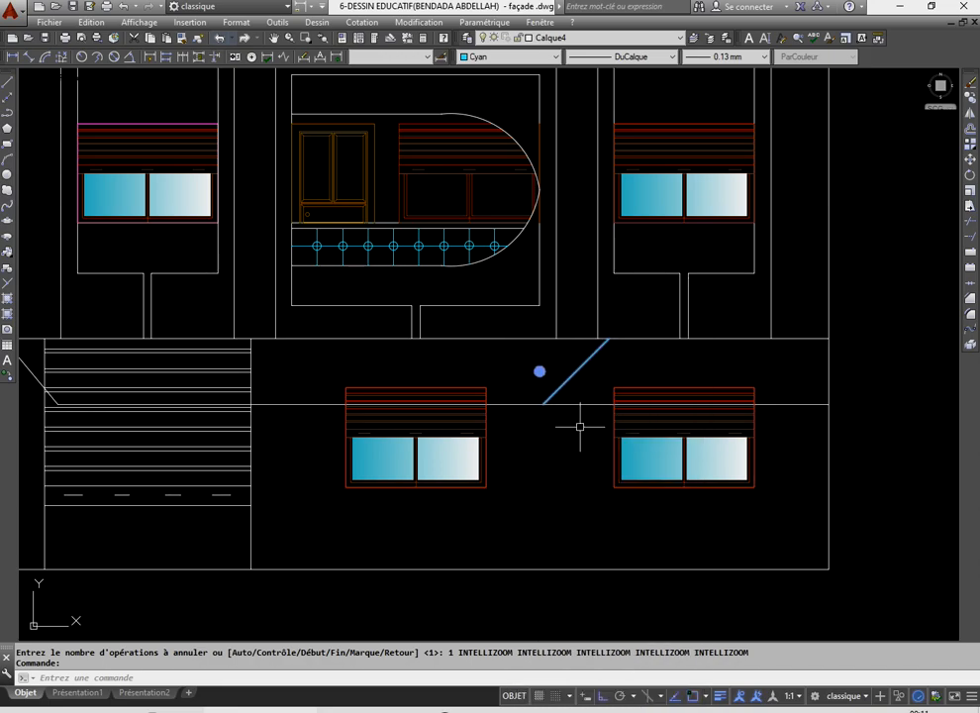
right_click(564, 352)
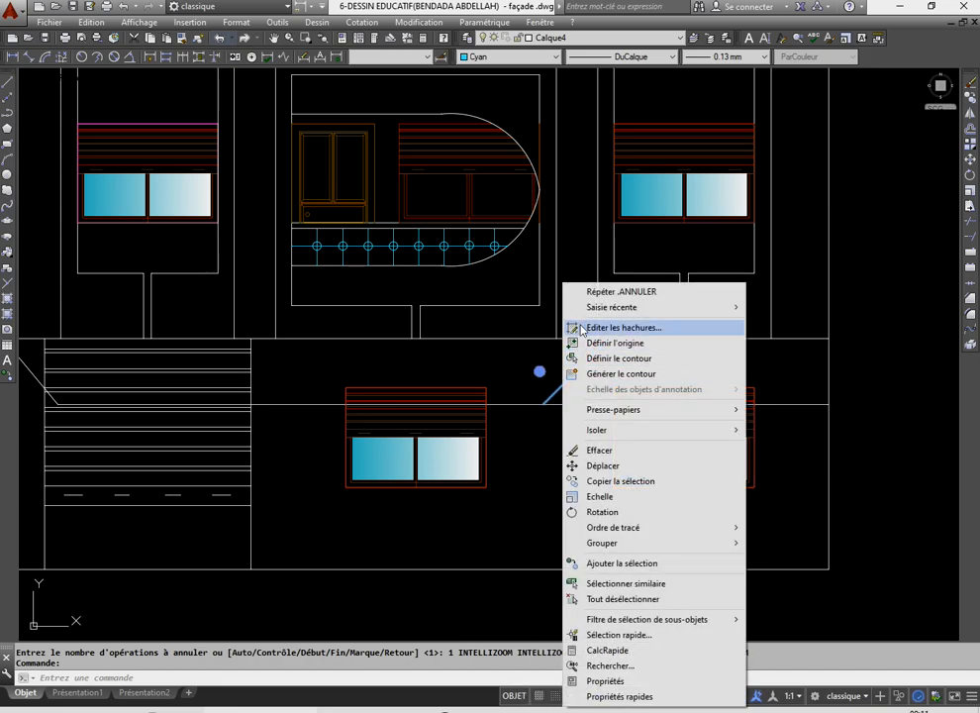
click(581, 327)
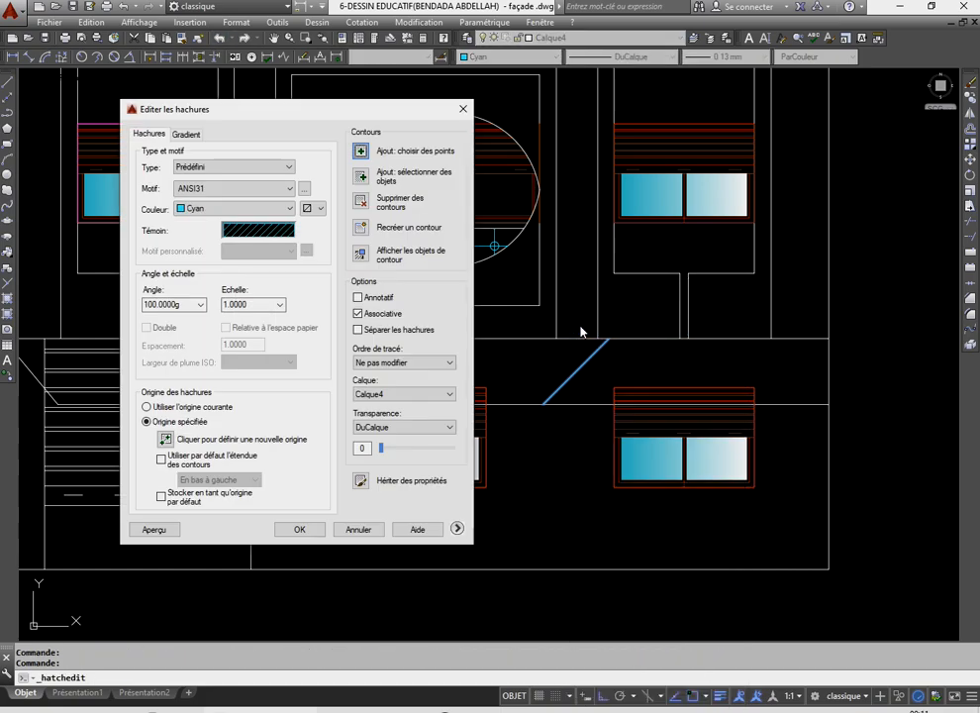
double_click(259, 306)
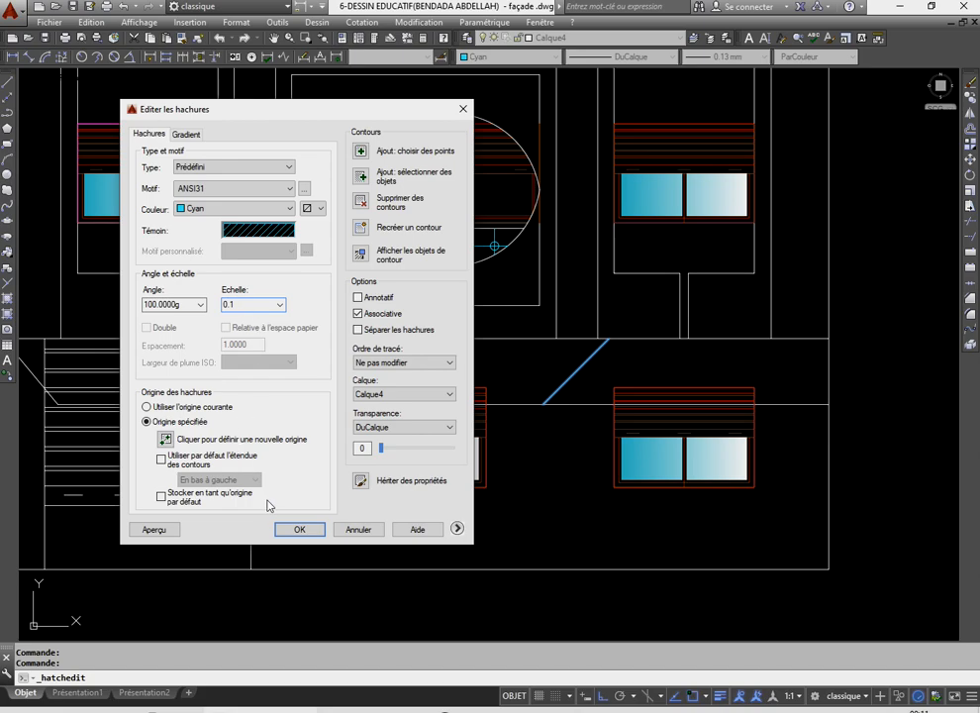
click(311, 530)
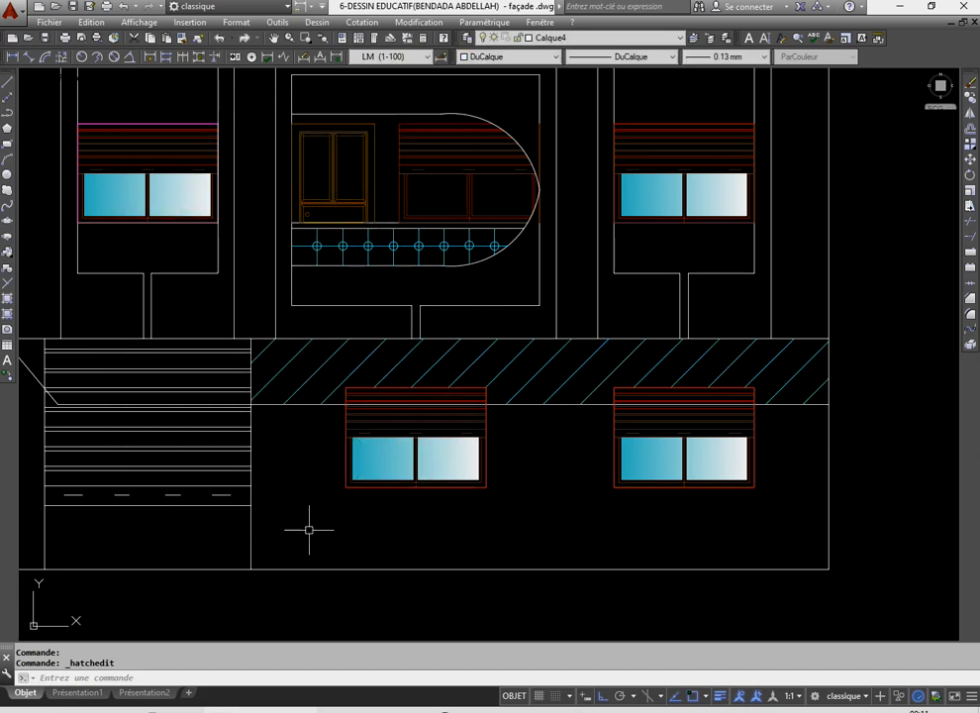
- Set the scale of the band hatch above the ground-floor windows to 0.05
click(508, 365)
right_click(508, 364)
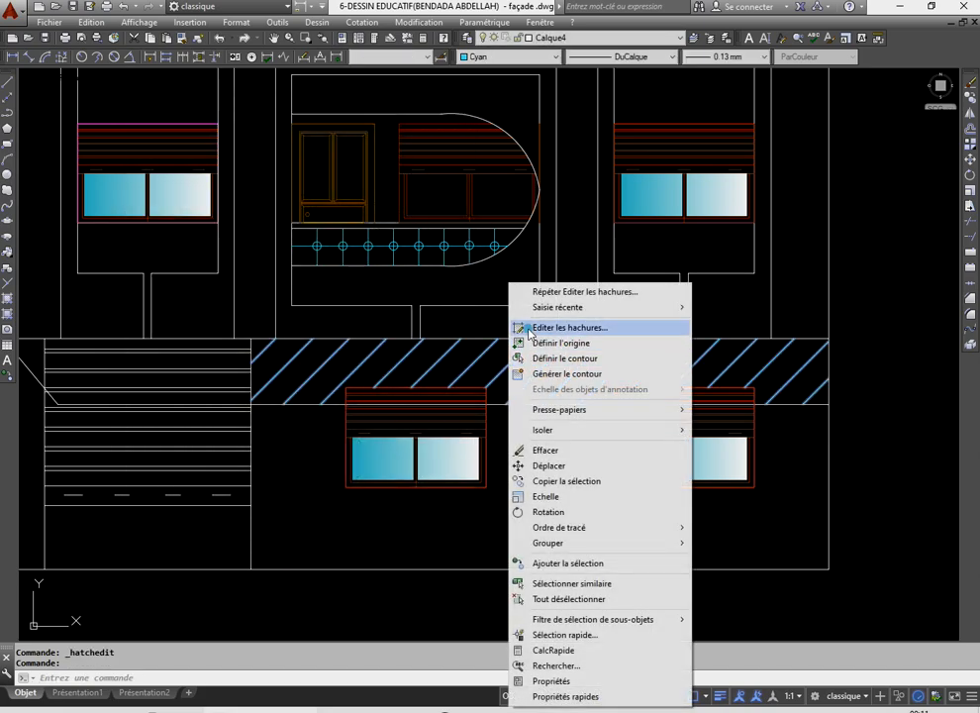
click(532, 327)
double_click(253, 304)
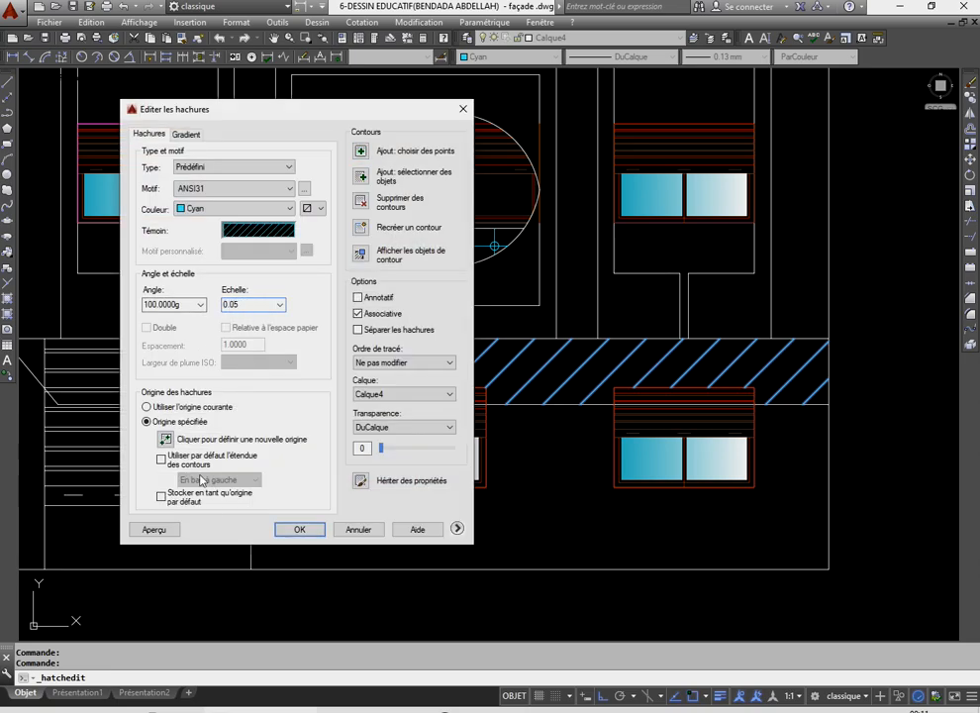
text(0.05)
click(290, 530)
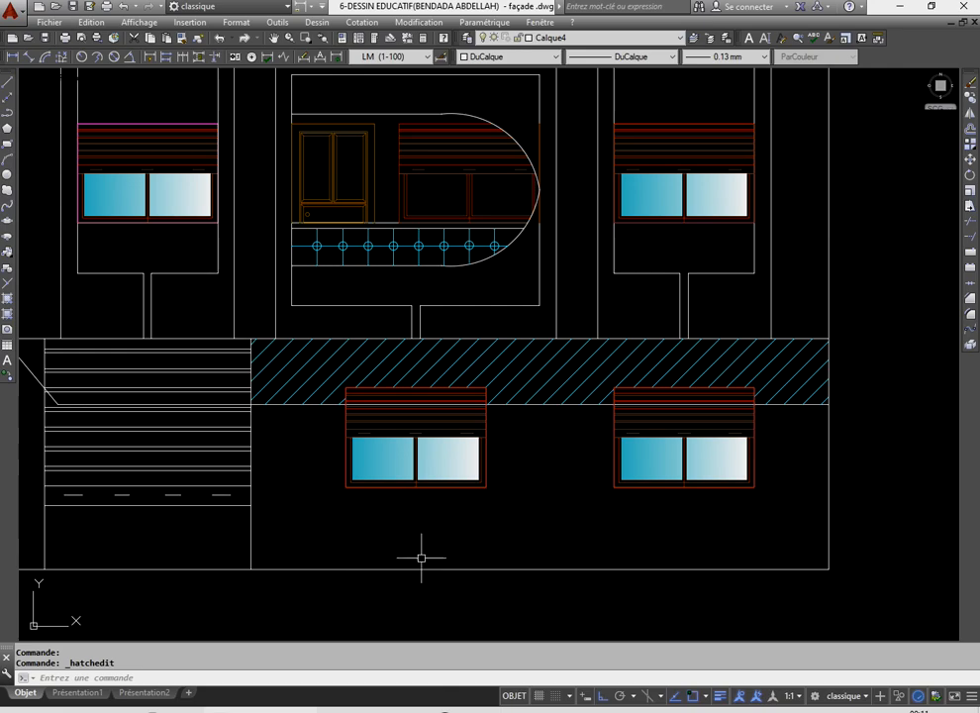
- Set the scale of the band hatch above the ground-floor windows to 0.02
click(528, 371)
right_click(525, 364)
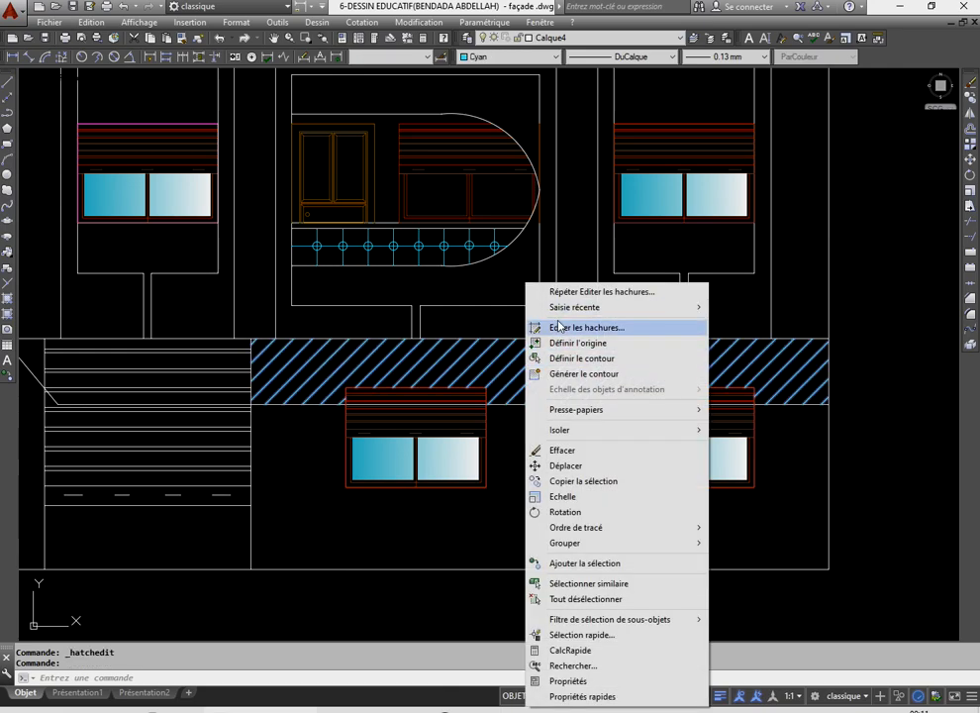
click(557, 328)
double_click(250, 304)
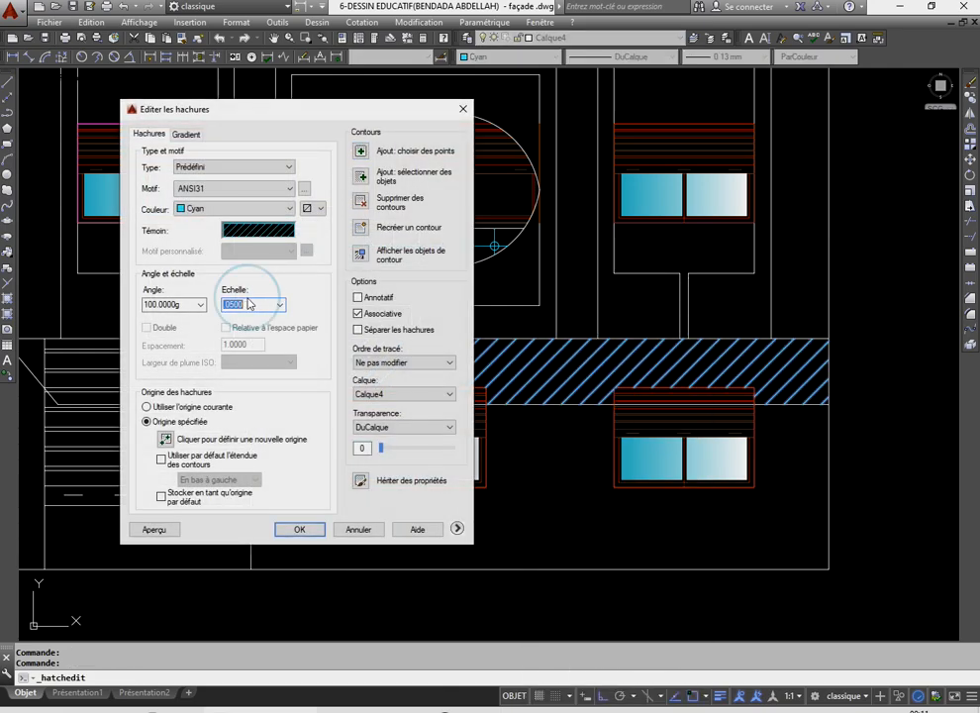
text(0.0)
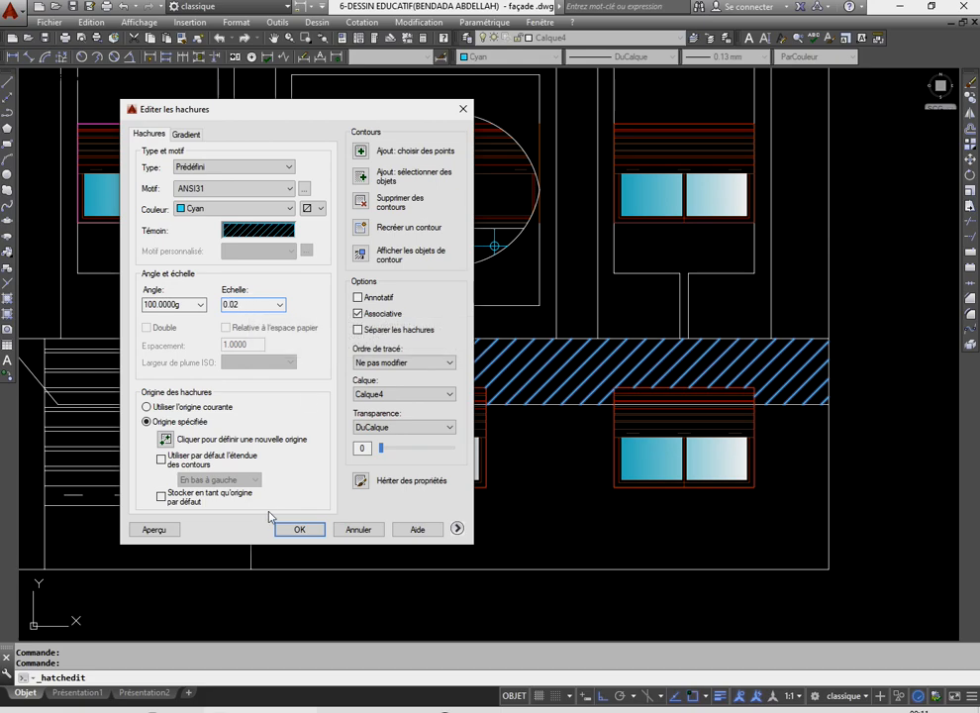
click(300, 529)
scroll(322, 530, down, 3)
scroll(391, 421, up, 3)
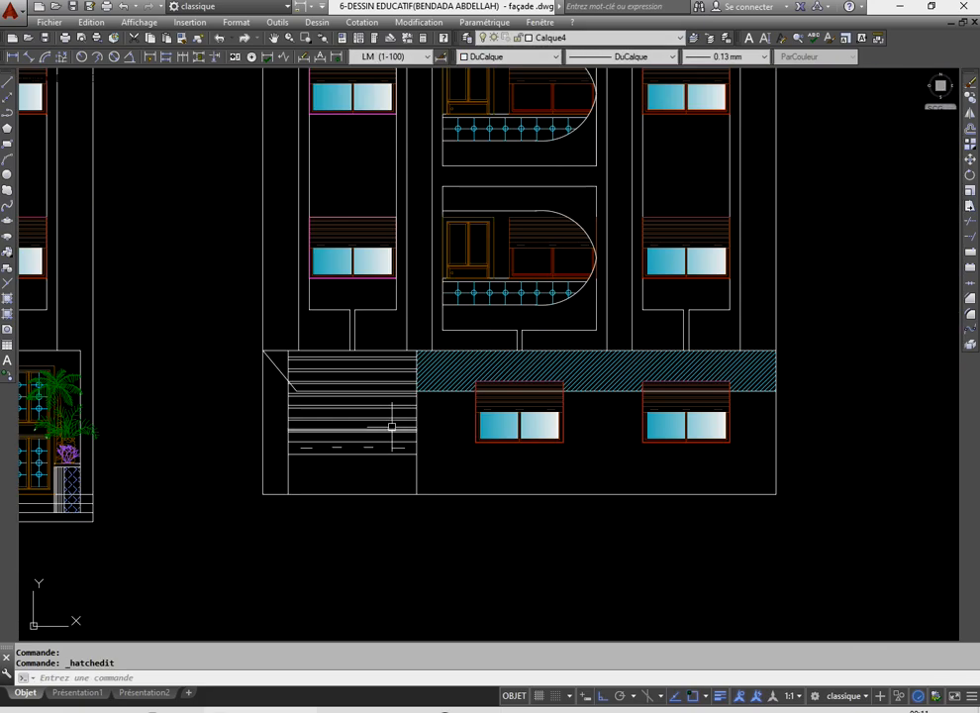
- Extend the band hatch over the shutter's upper slats and the corner area beside them, bounded by the diagonal and the offset line
click(458, 338)
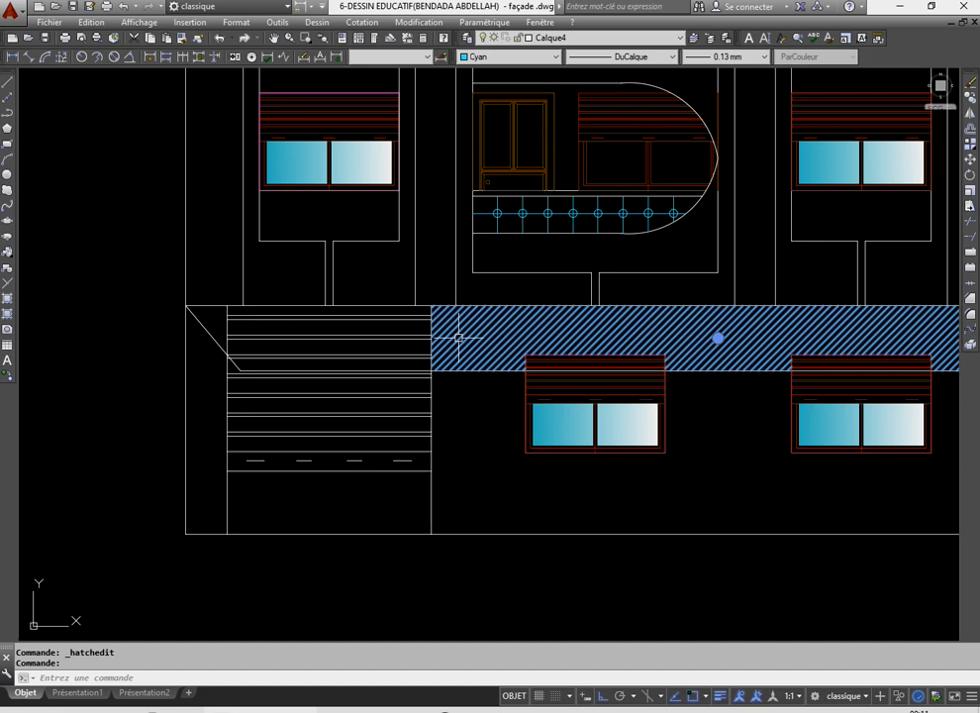
right_click(455, 285)
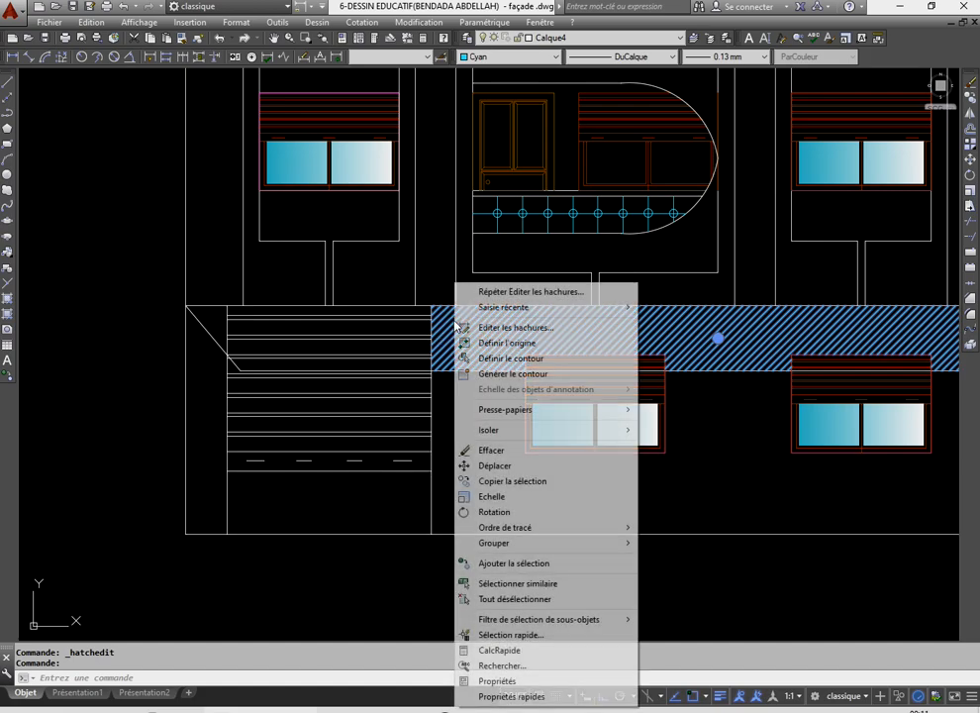
click(470, 327)
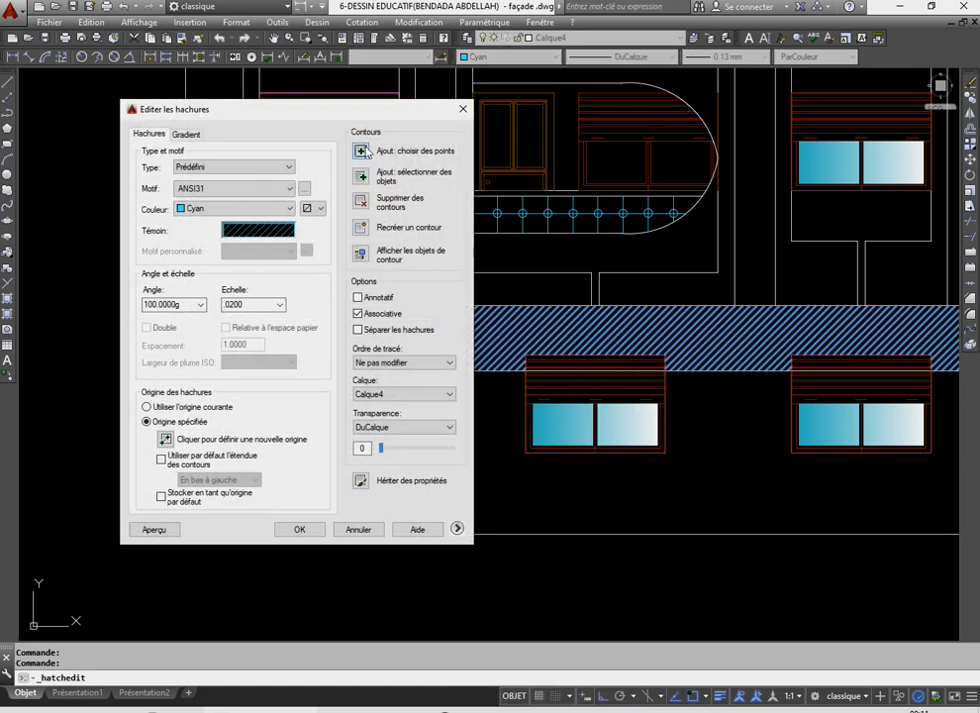
click(361, 152)
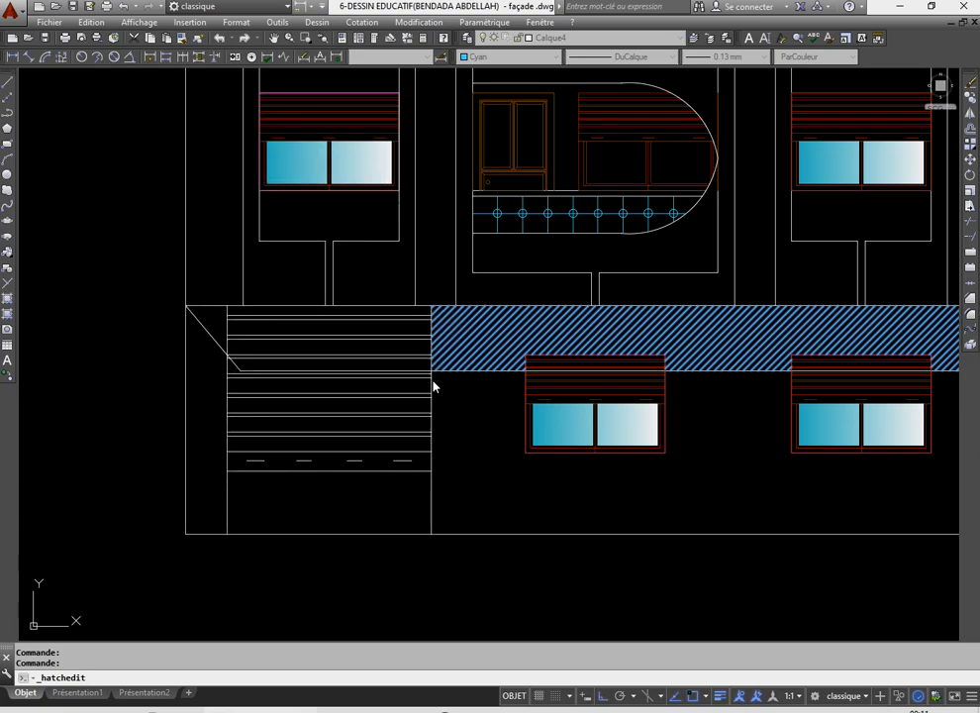
scroll(432, 380, down, 2)
scroll(374, 361, up, 4)
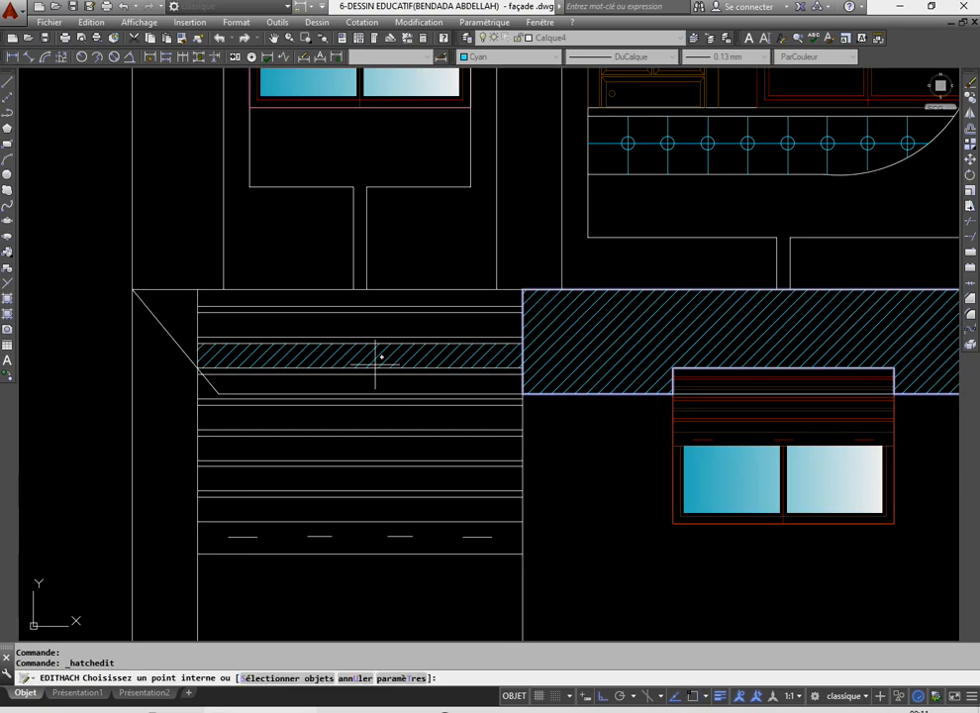
click(380, 376)
click(382, 302)
click(173, 302)
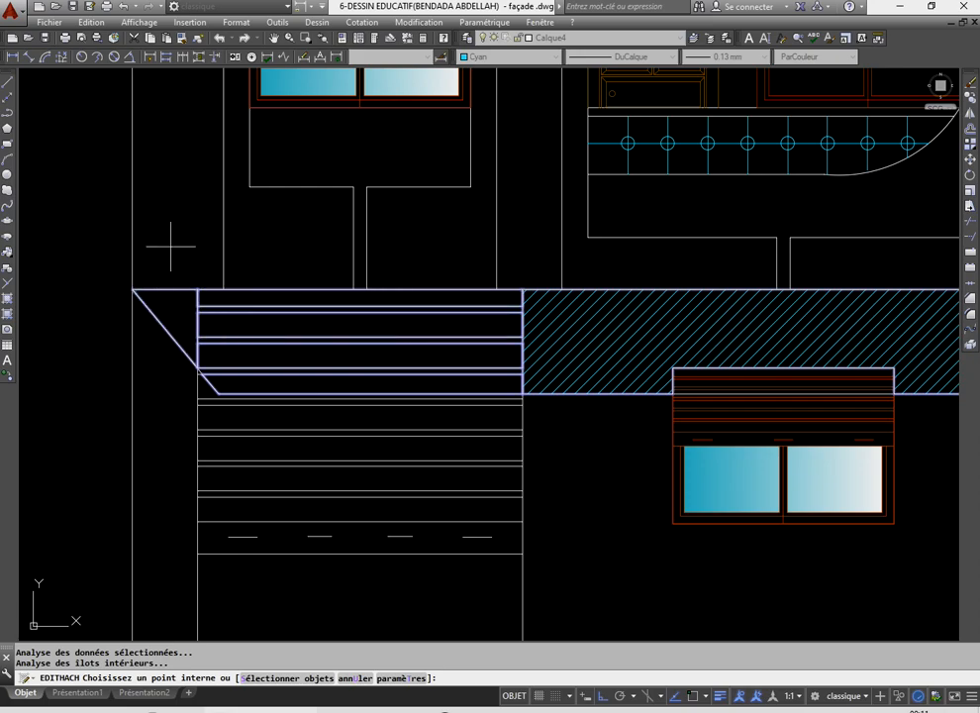
right_click(170, 245)
click(178, 253)
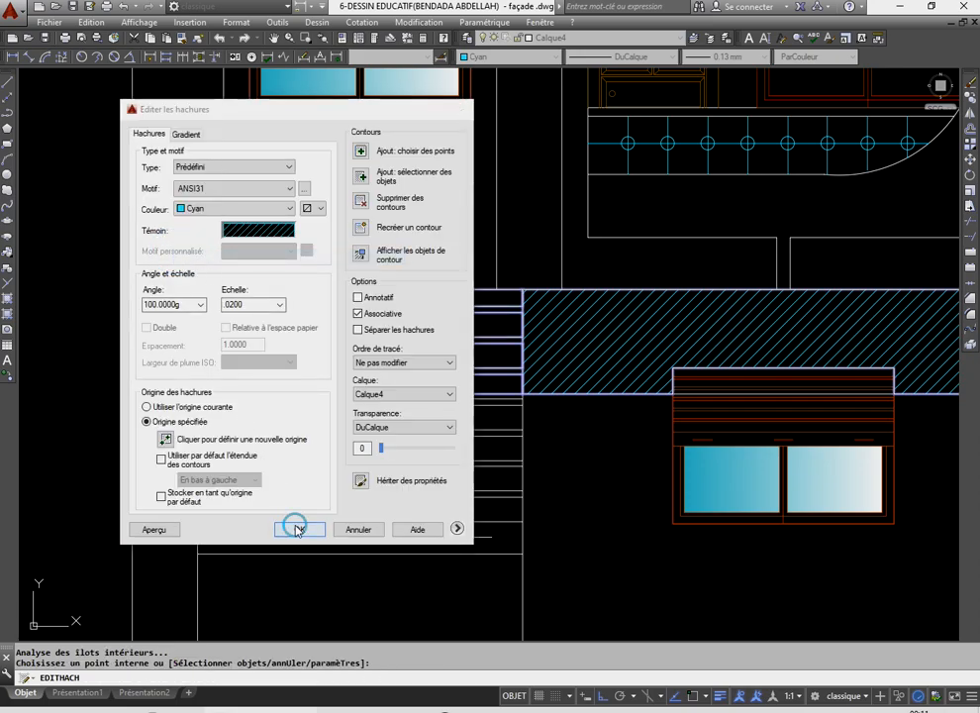
click(300, 529)
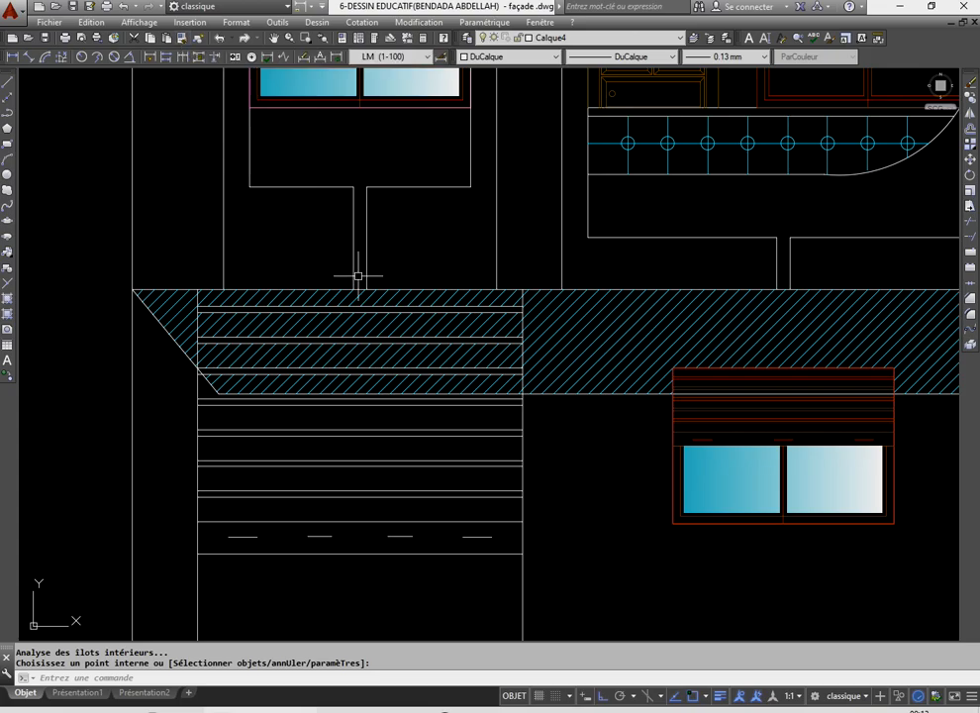
scroll(399, 236, down, 2)
scroll(399, 236, down, 2)
scroll(535, 302, up, 2)
scroll(474, 230, up, 2)
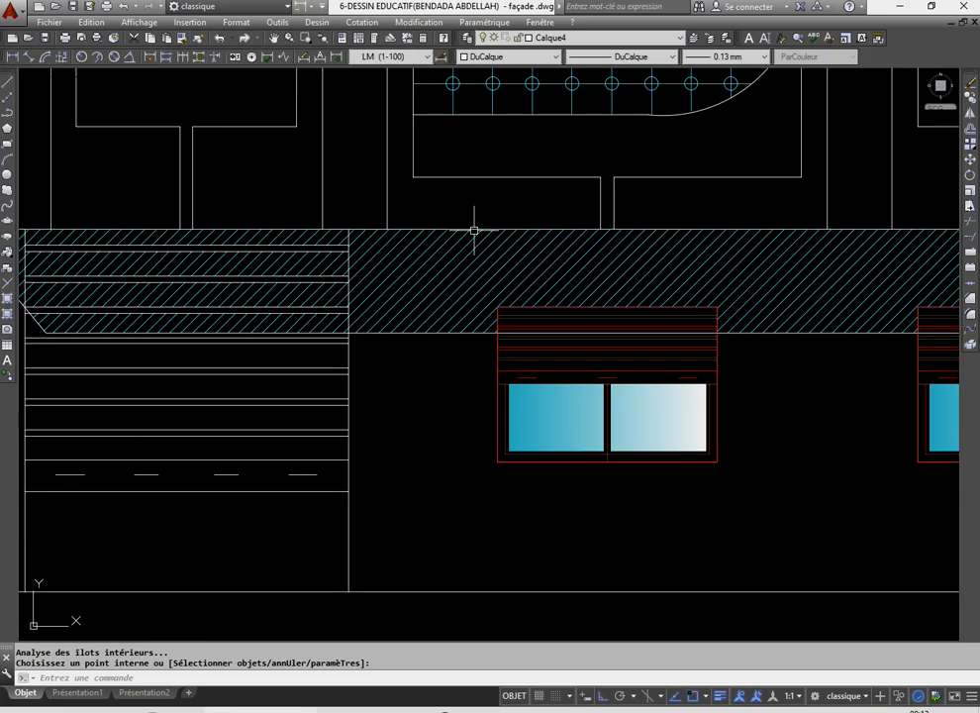
scroll(444, 312, down, 4)
scroll(446, 313, up, 4)
scroll(442, 314, down, 2)
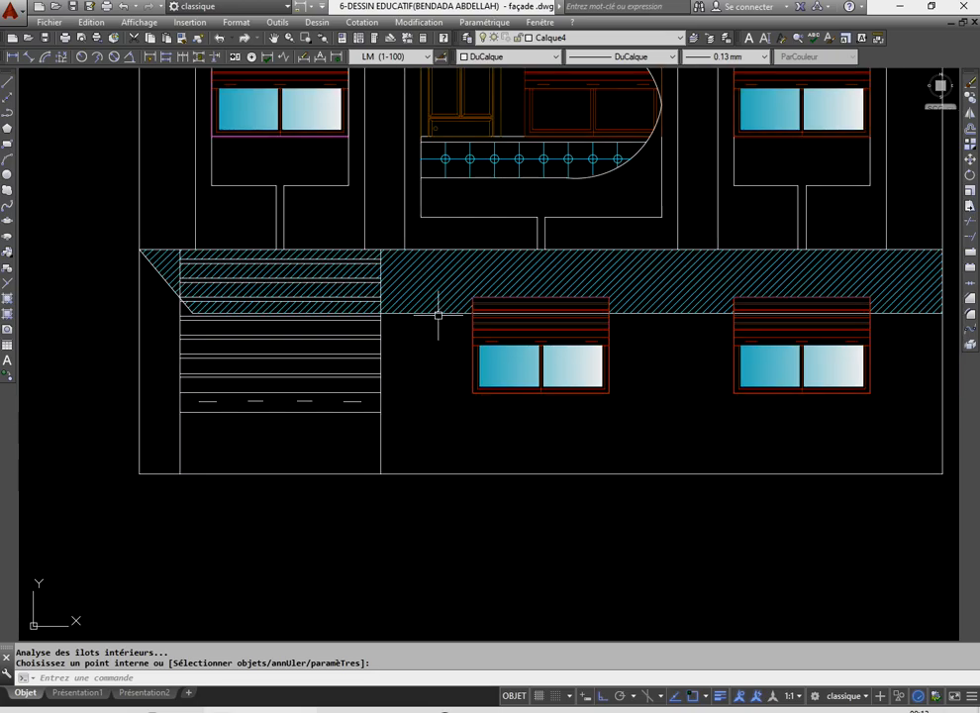
- Change the colour of the band hatch on the right elevation to Couleur 9 and save the drawing
click(436, 289)
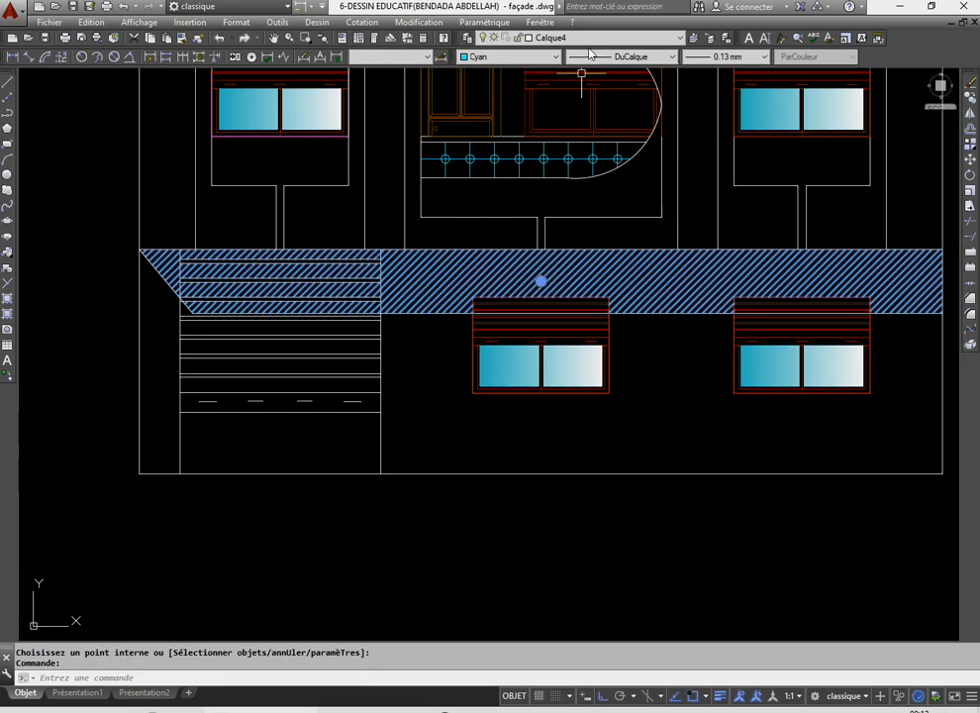
click(557, 58)
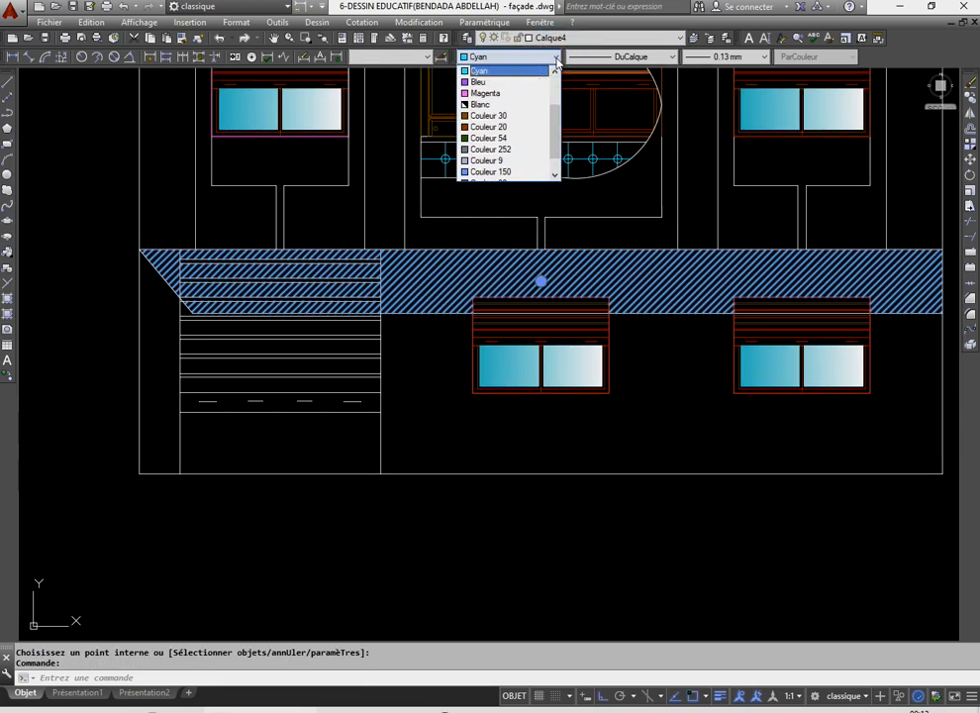
click(488, 160)
key(Escape)
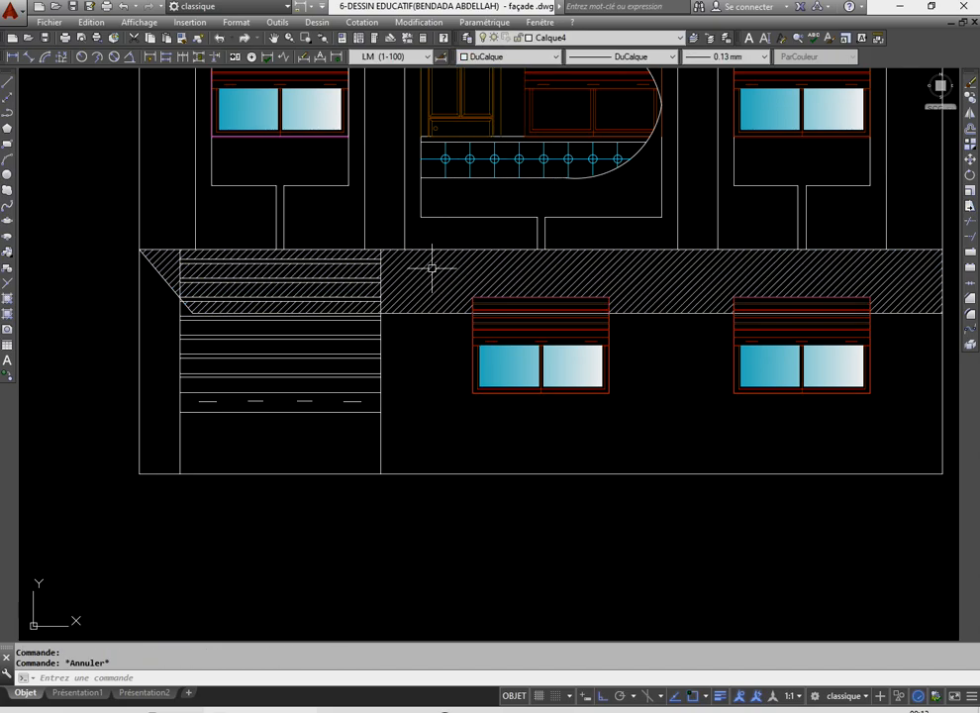
scroll(431, 266, down, 4)
scroll(510, 333, up, 2)
scroll(510, 332, down, 4)
scroll(494, 302, up, 4)
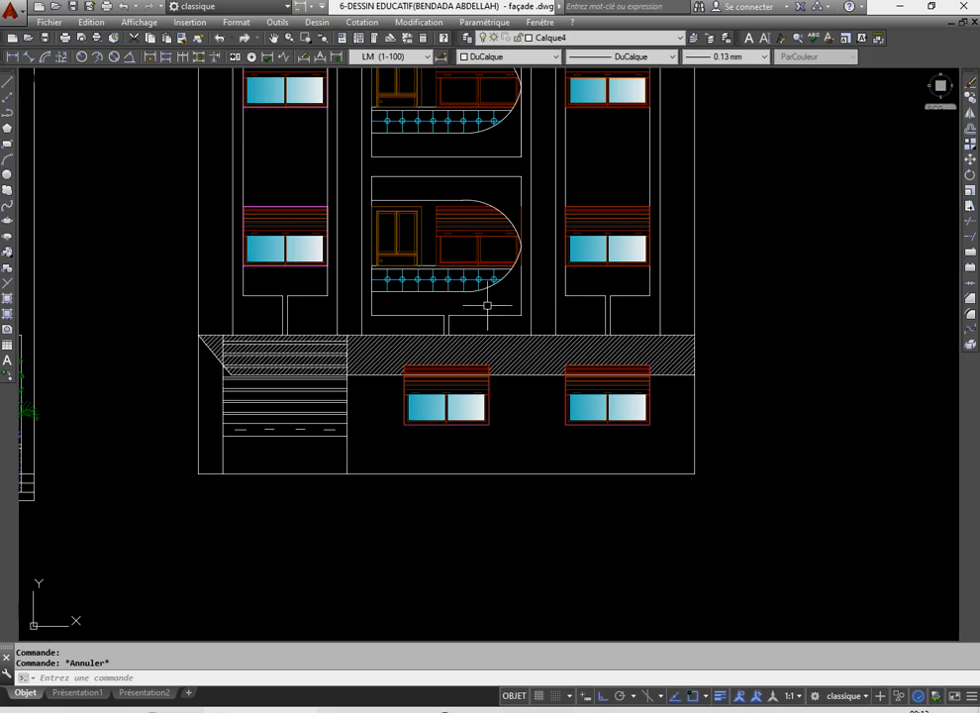
scroll(497, 352, down, 4)
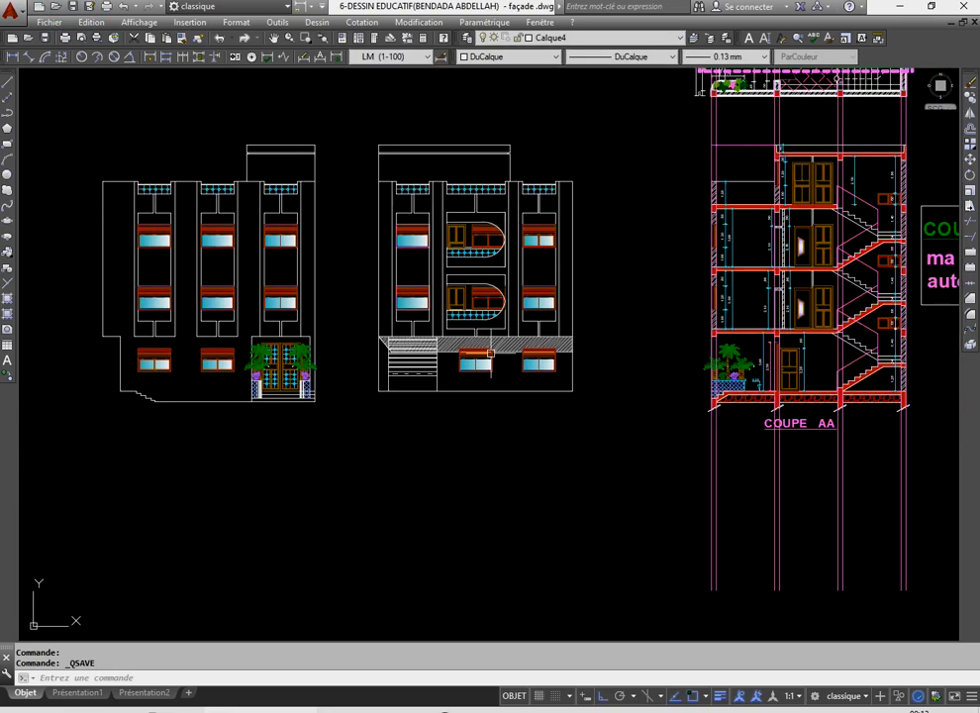
scroll(439, 219, up, 2)
scroll(437, 220, up, 2)
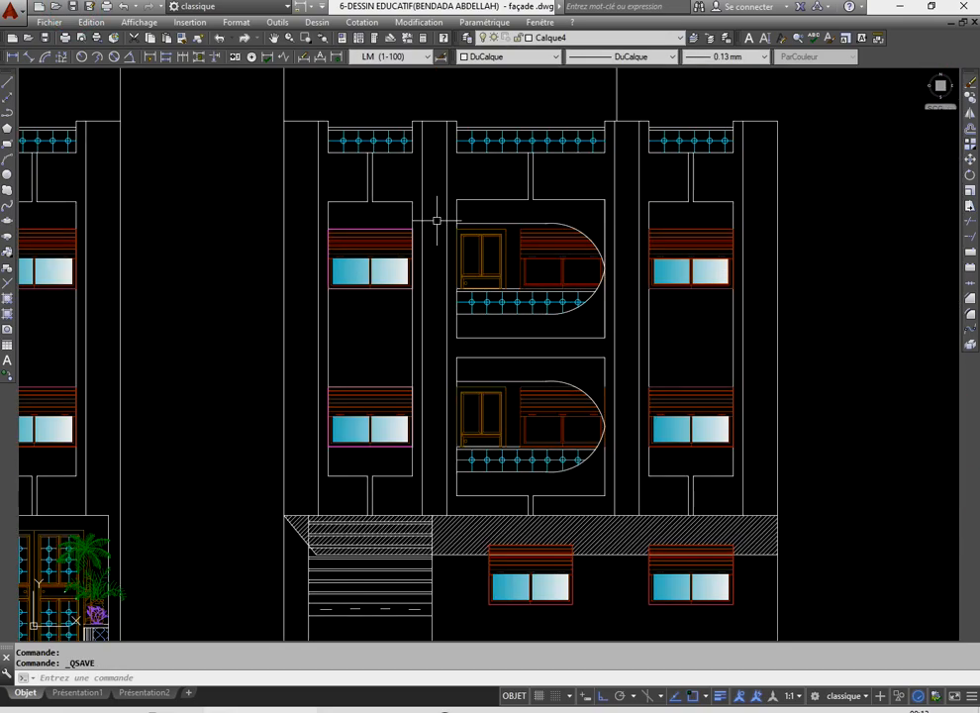
scroll(437, 220, down, 2)
scroll(485, 247, down, 2)
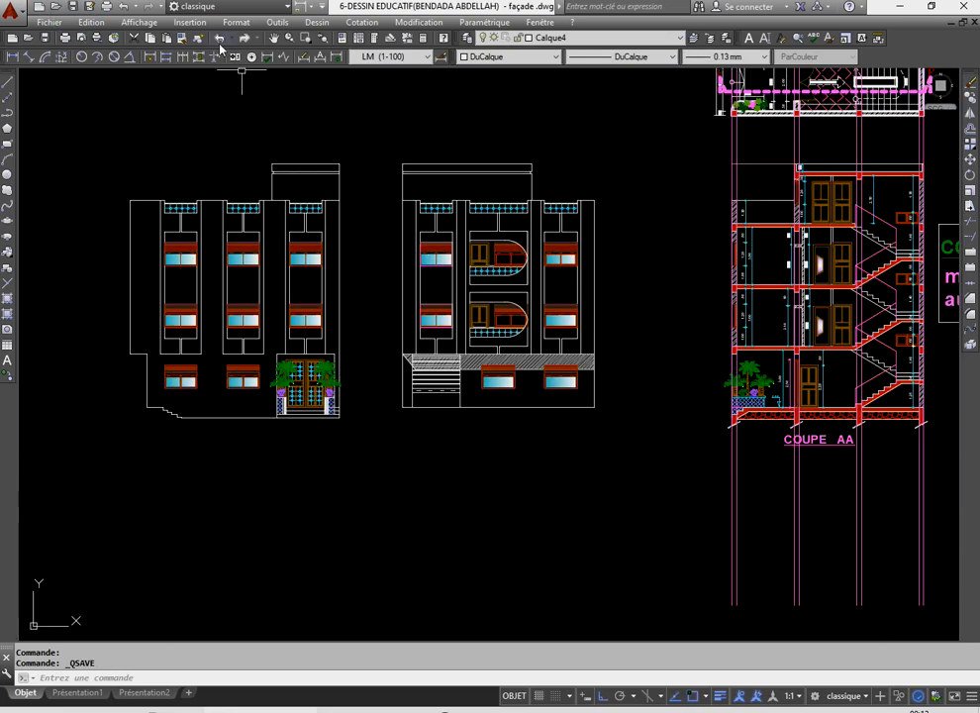
- Hatch the left elevation's main wall surface with the cyan ANSI31 pattern at angle 100g and scale 1
click(303, 39)
click(103, 152)
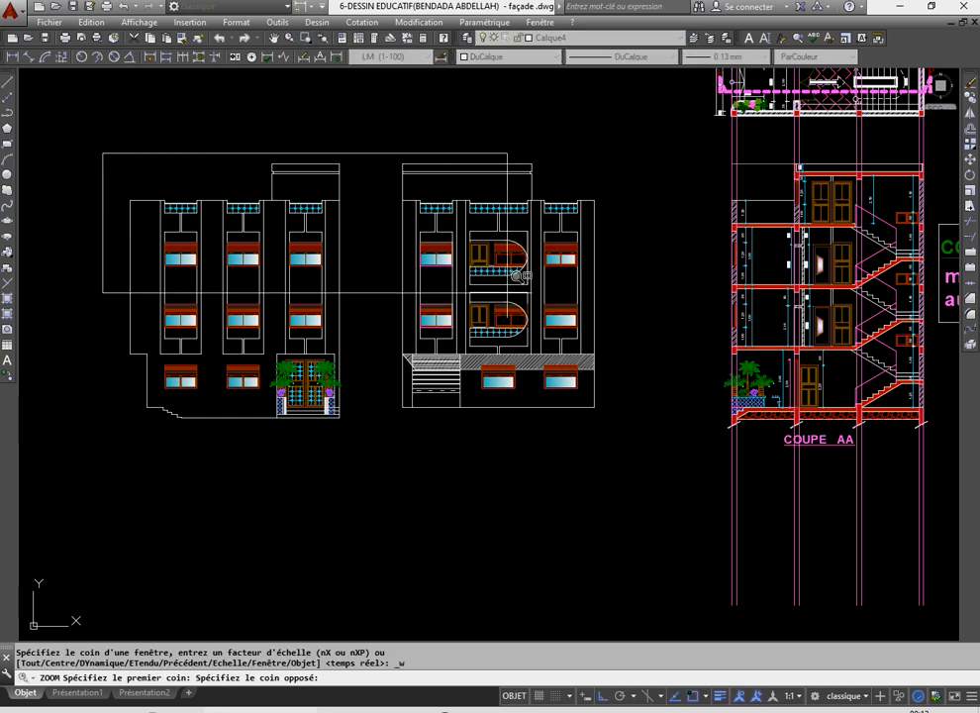
click(608, 456)
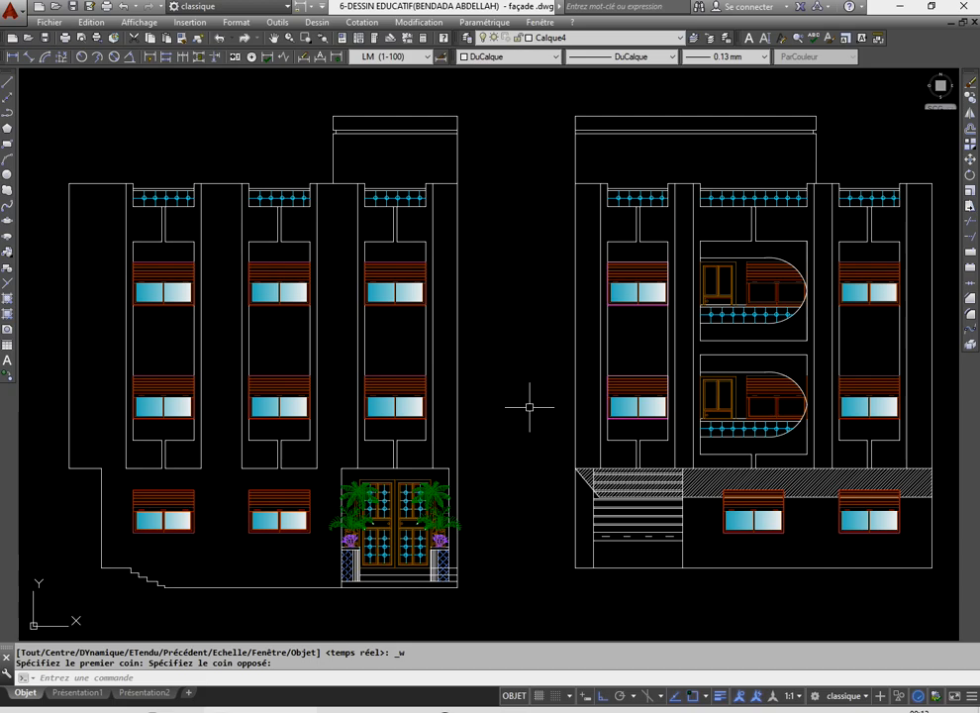
click(9, 307)
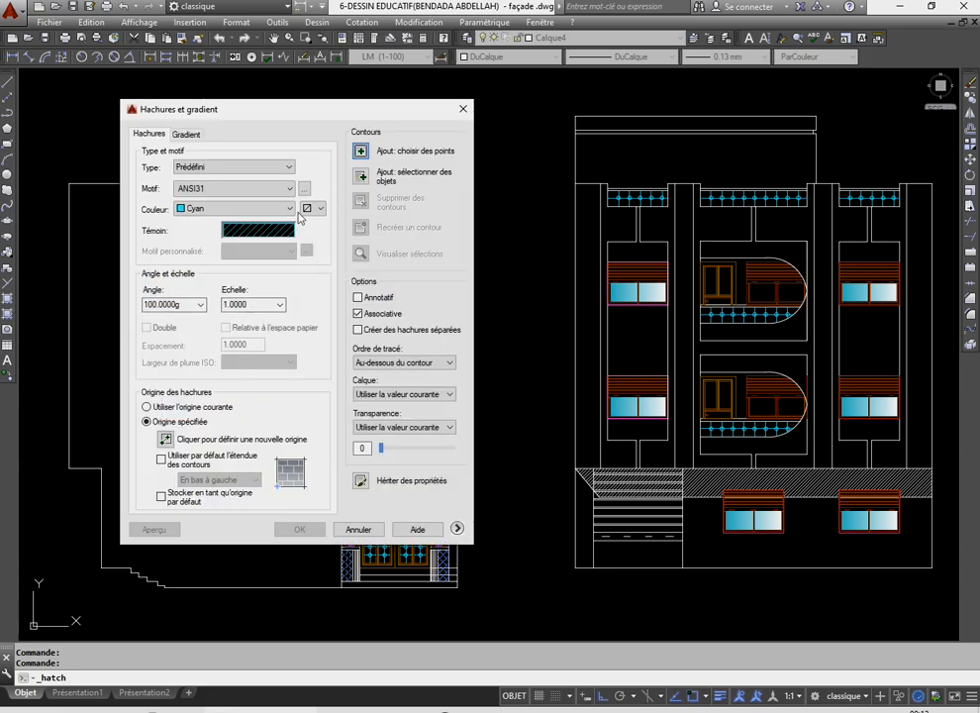
click(359, 152)
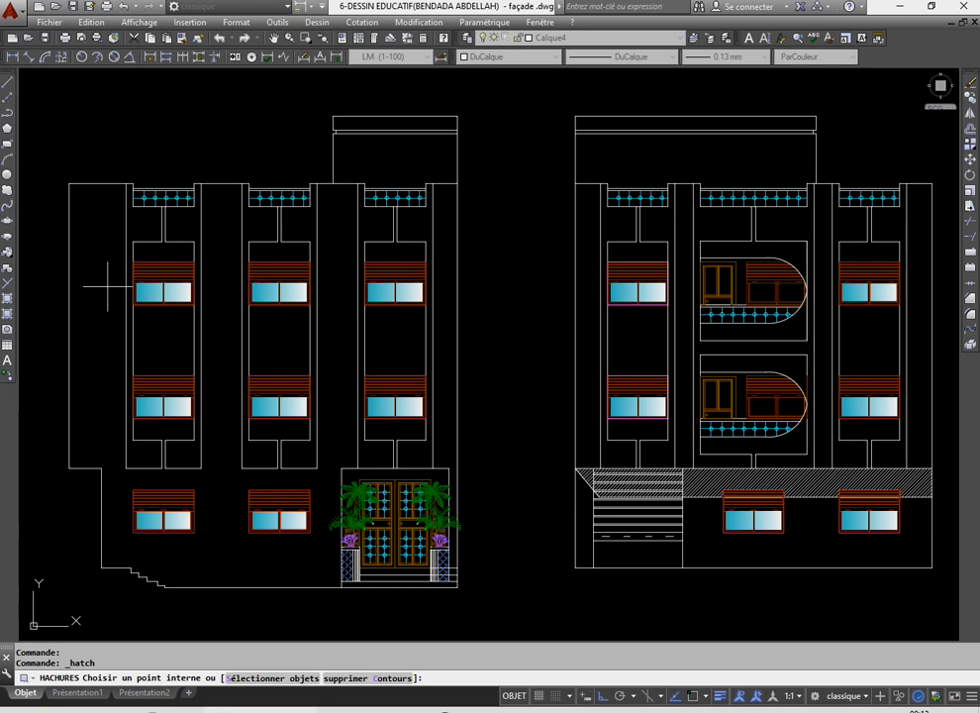
click(107, 287)
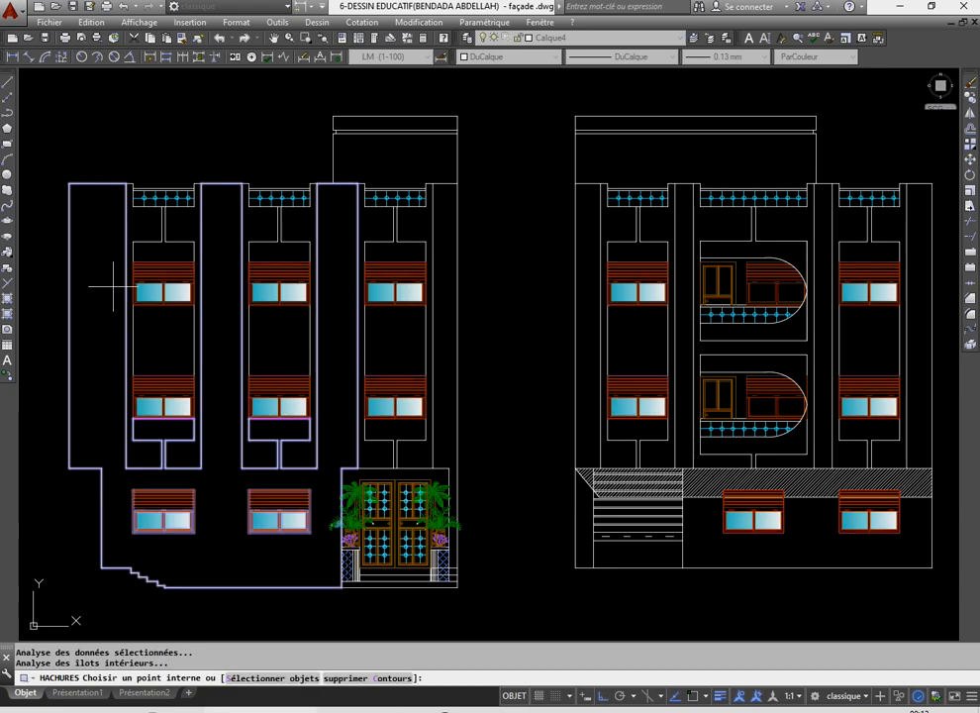
right_click(163, 243)
click(188, 250)
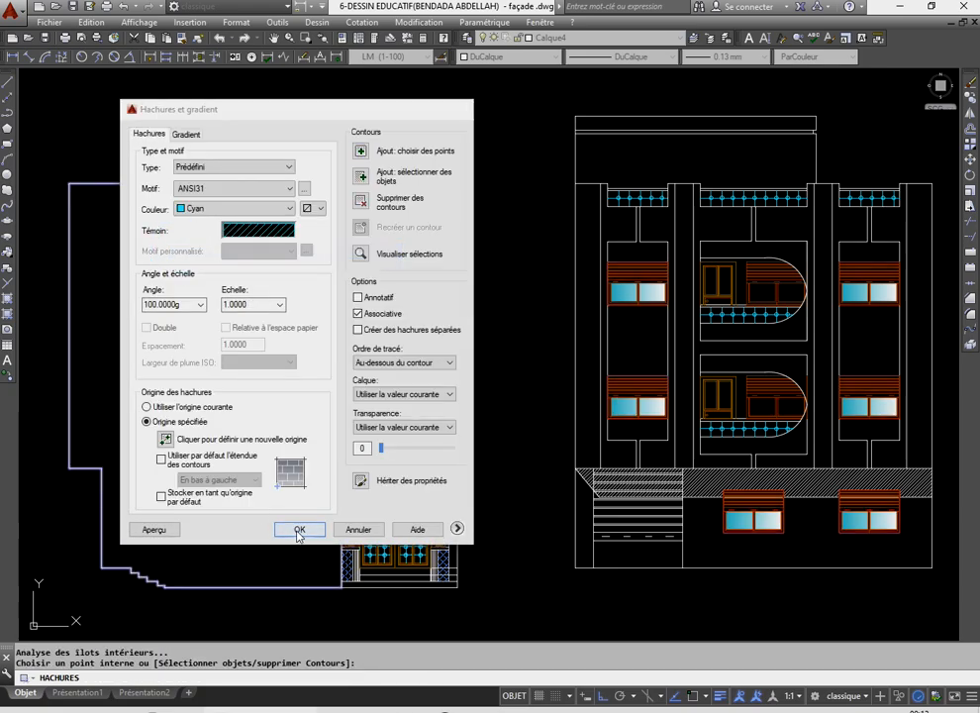
click(299, 529)
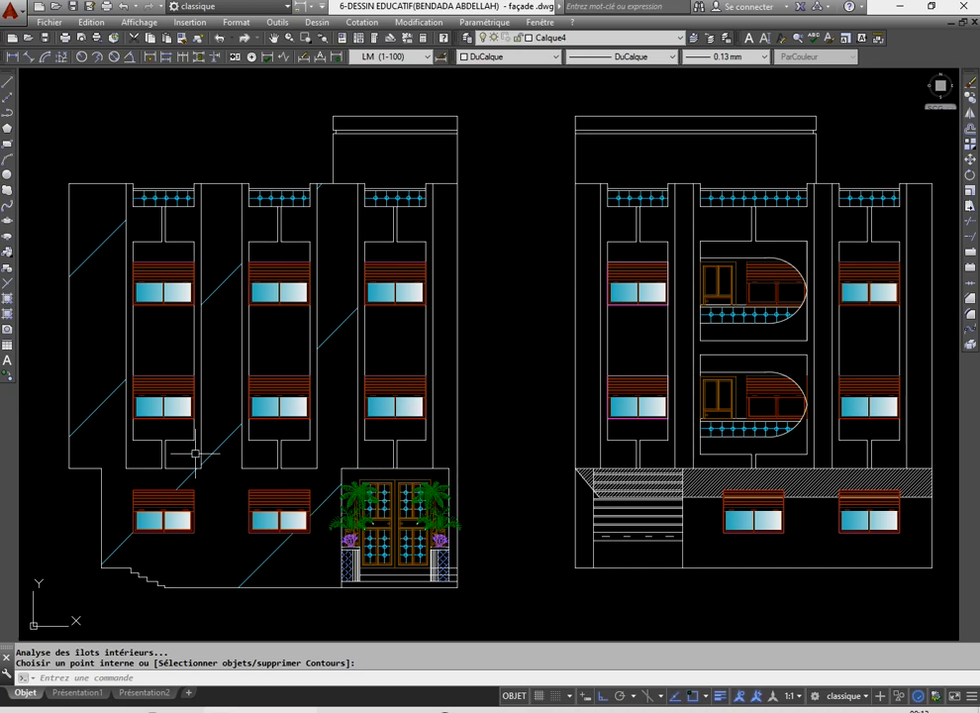
- Open the left elevation's wall hatch for editing
scroll(384, 382, down, 6)
scroll(385, 385, down, 3)
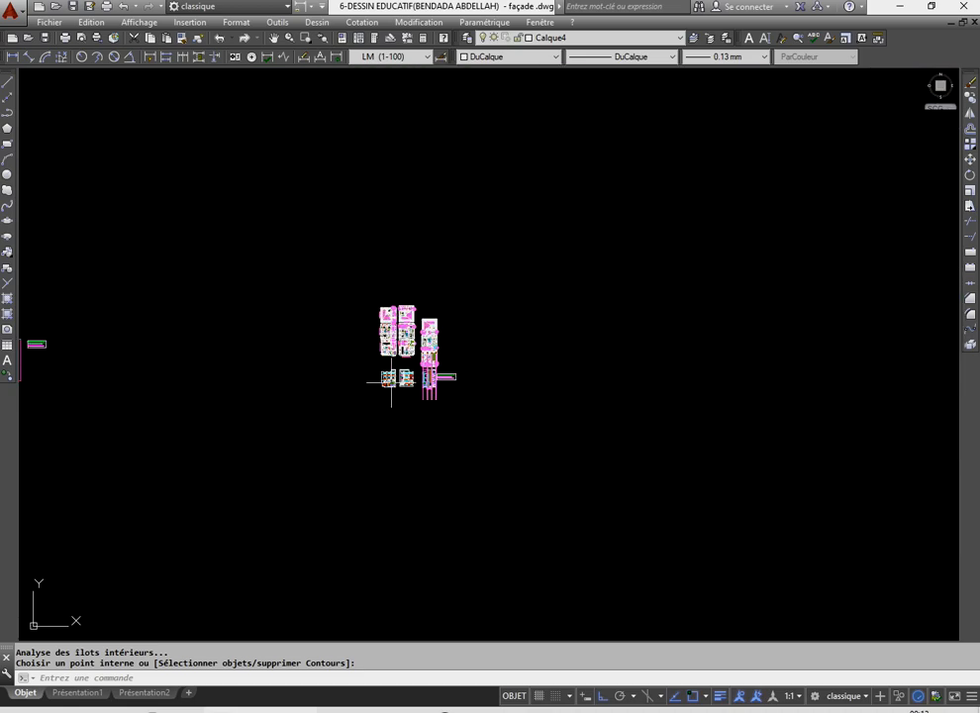
scroll(159, 376, down, 3)
scroll(217, 377, up, 4)
scroll(435, 368, up, 12)
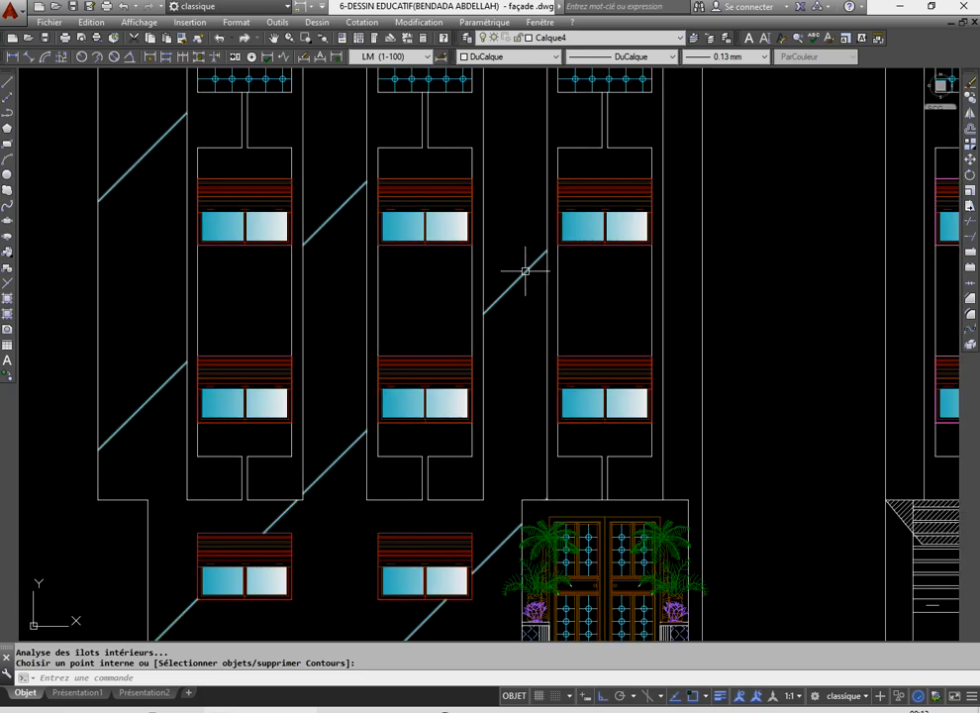
key(Return)
right_click(515, 233)
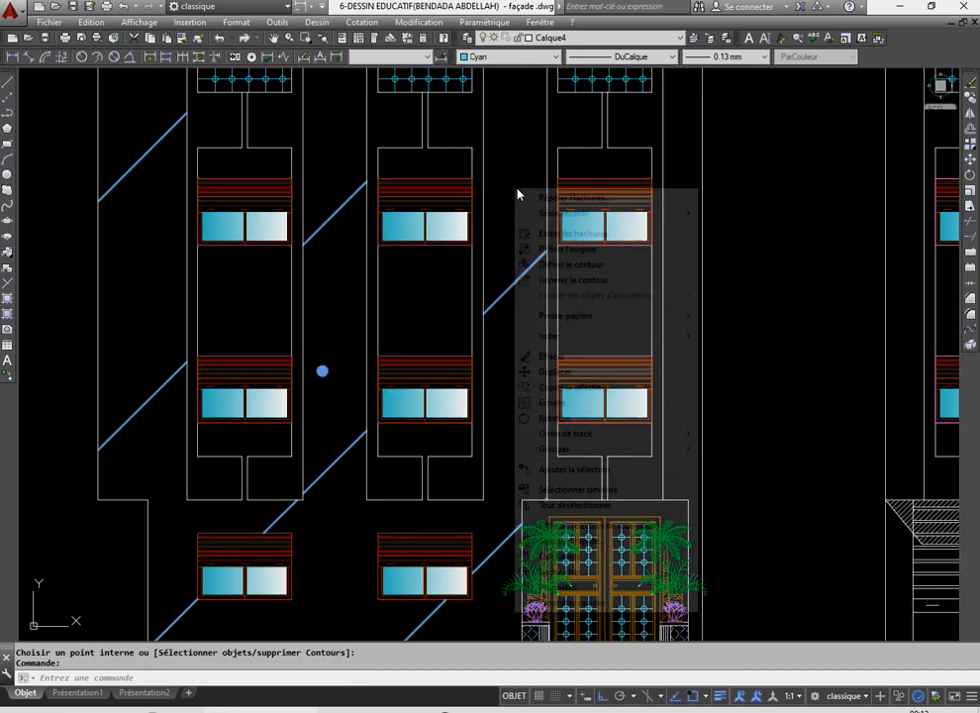
click(529, 234)
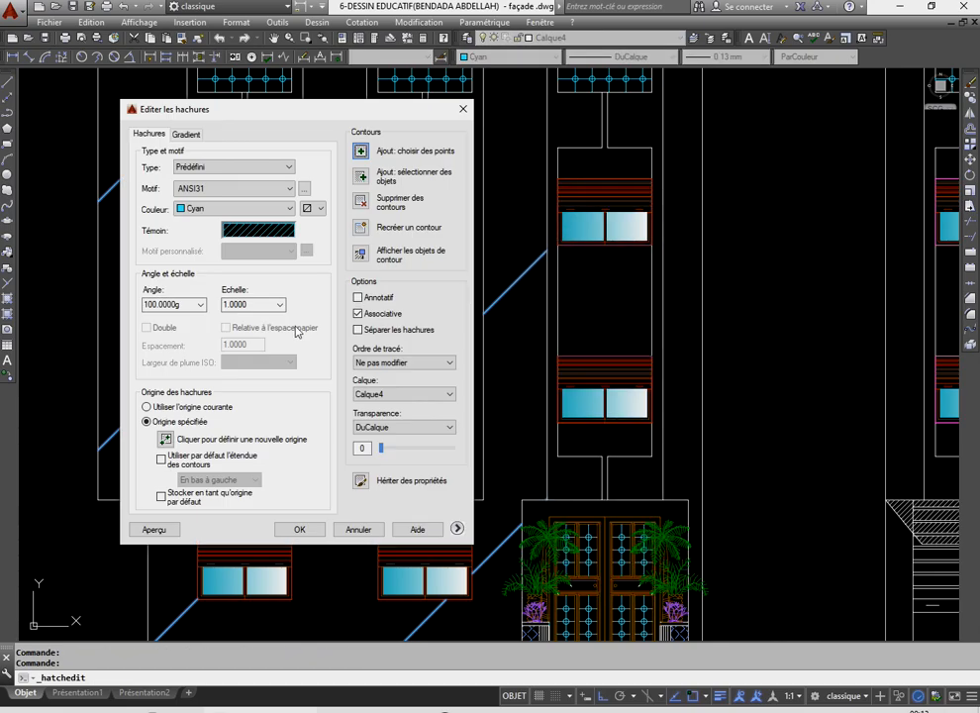
- Look through the ISO and other predefined hatch patterns for one suited to the façade wall
click(304, 188)
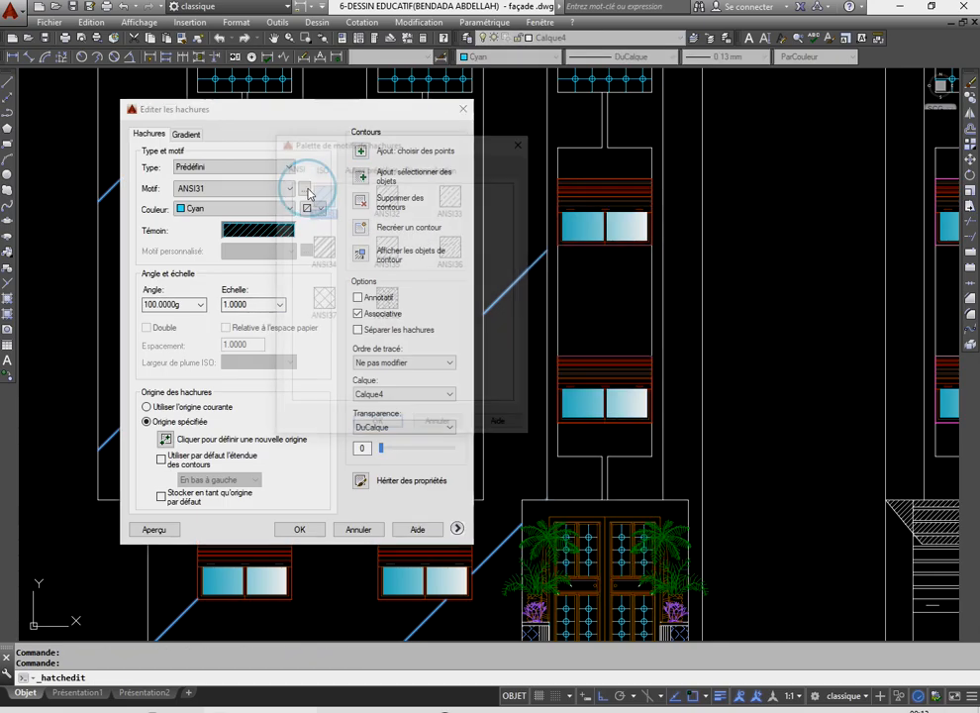
click(325, 168)
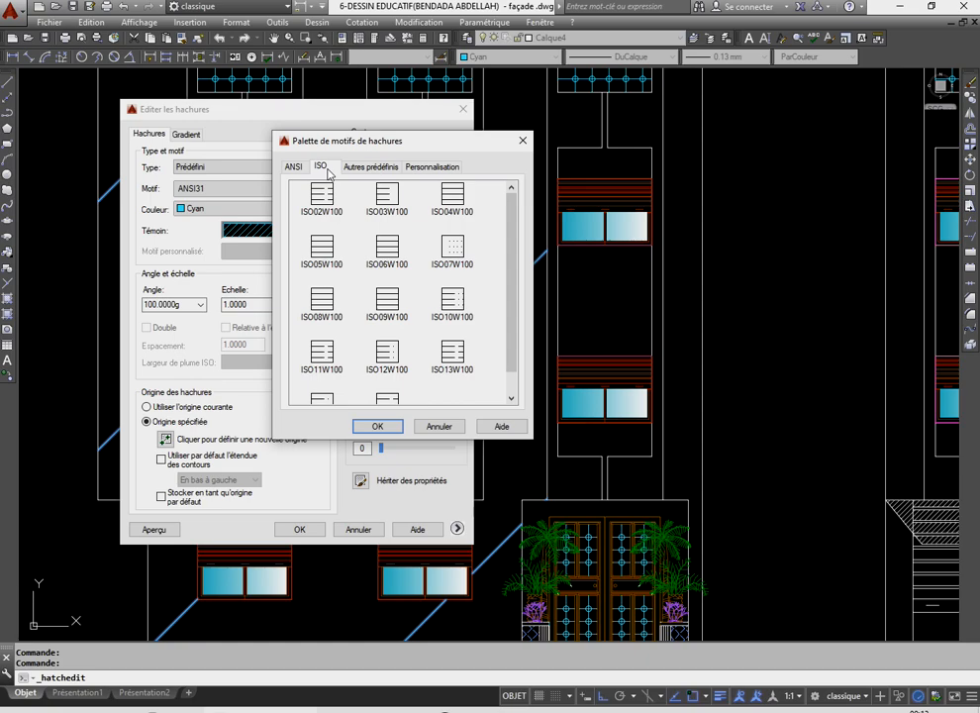
click(366, 168)
scroll(360, 257, down, 6)
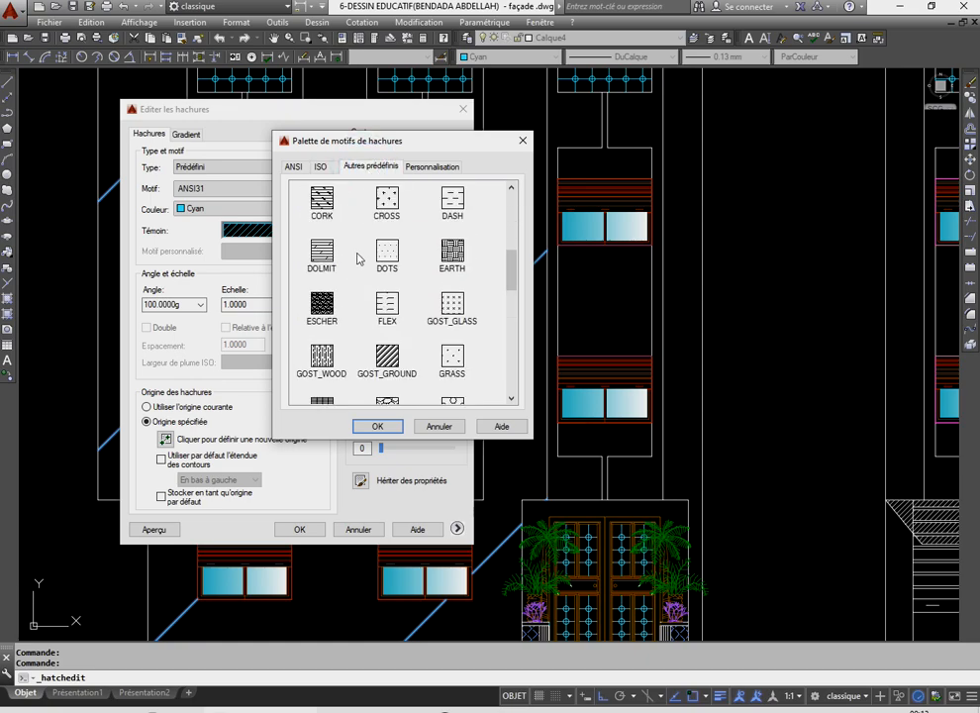
scroll(360, 260, down, 7)
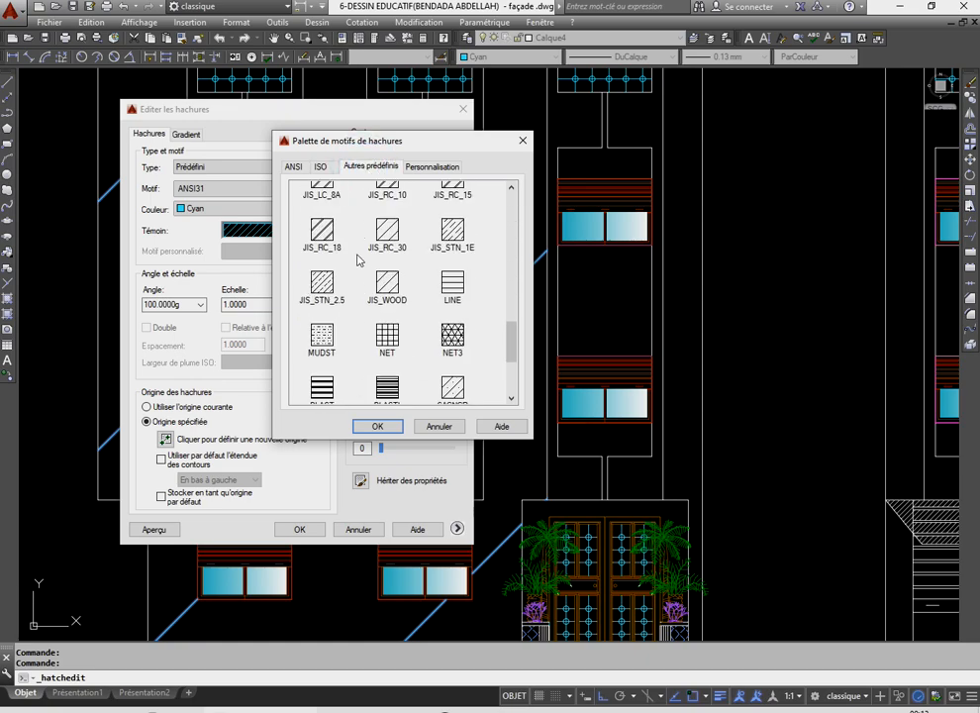
scroll(359, 260, down, 5)
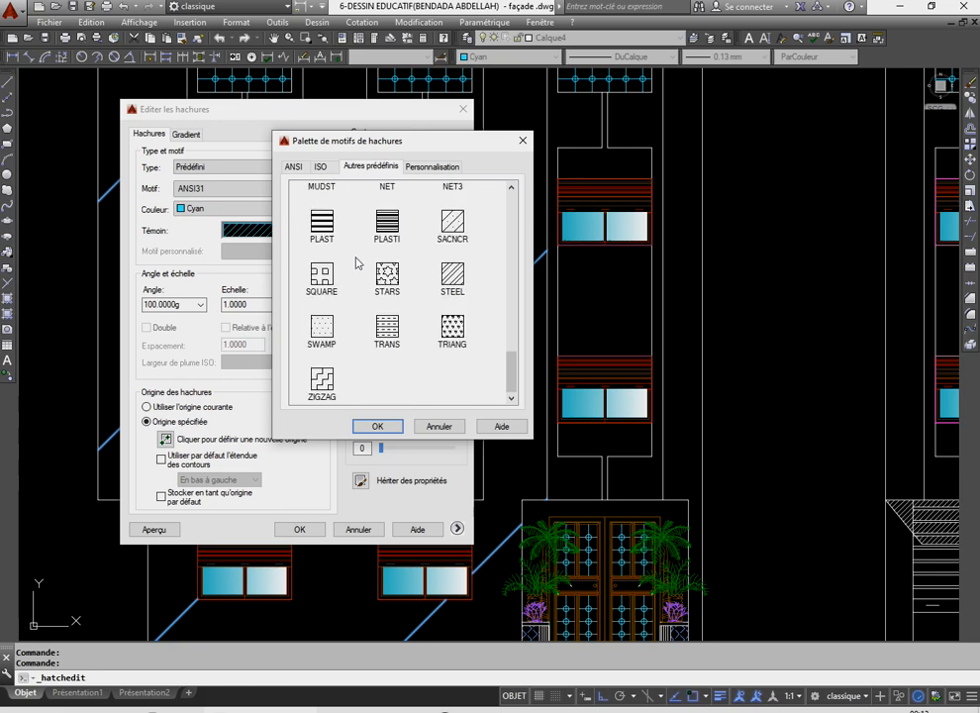
scroll(359, 263, up, 3)
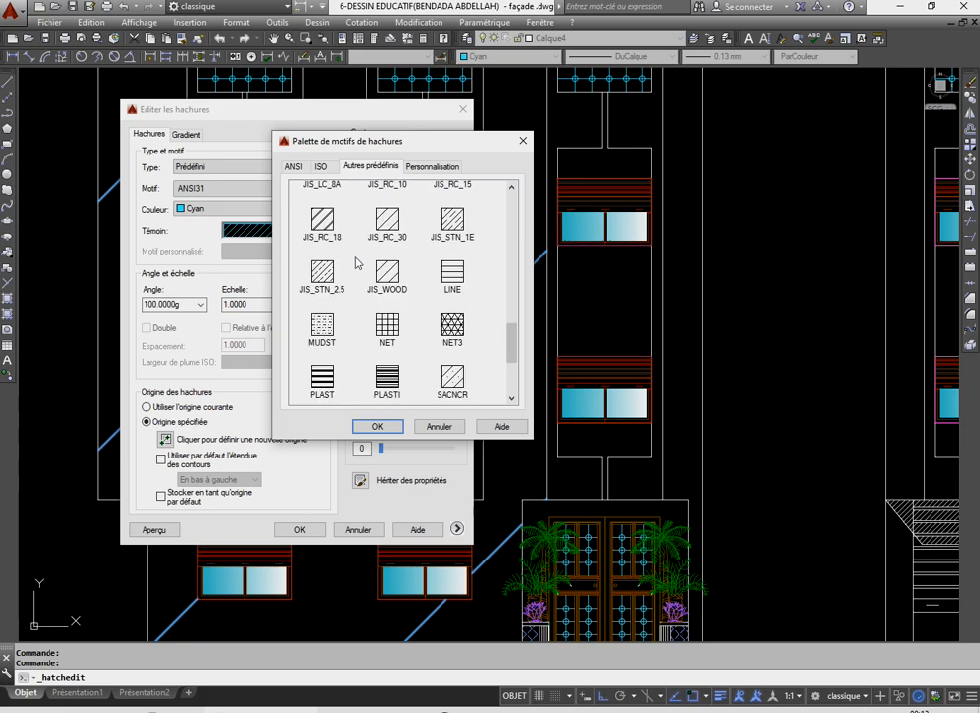
scroll(357, 263, up, 2)
scroll(358, 263, up, 4)
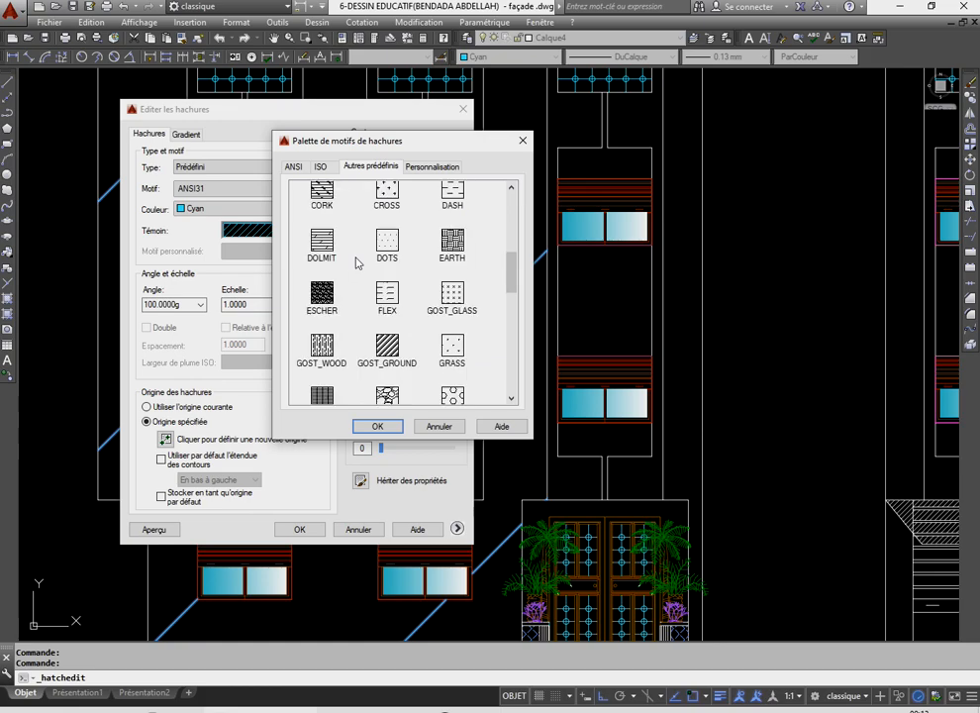
scroll(357, 262, up, 4)
scroll(357, 262, up, 2)
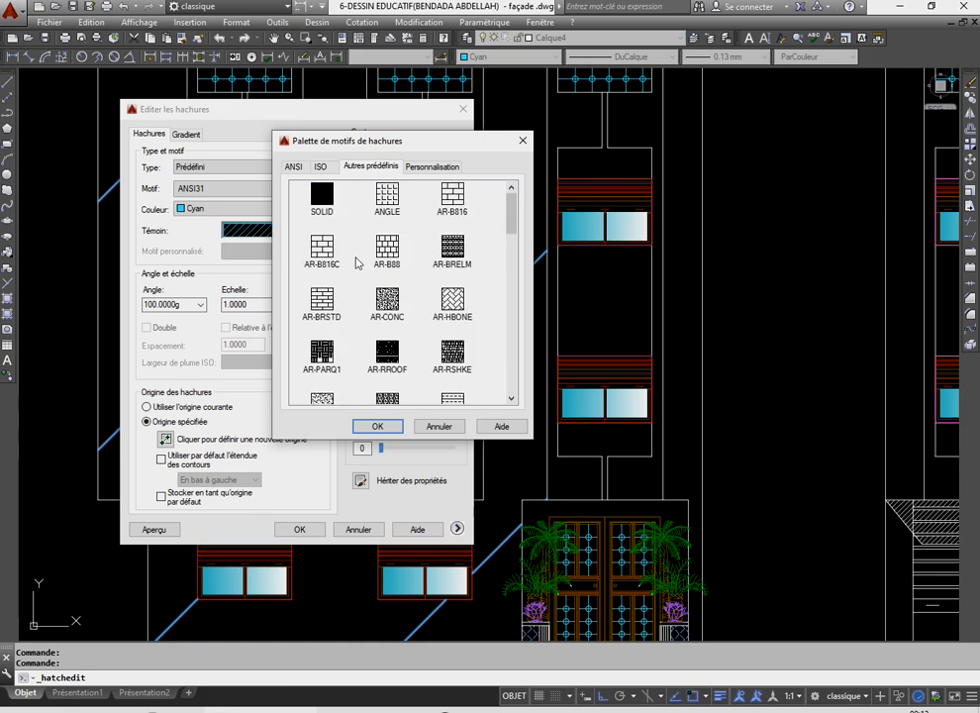
scroll(365, 319, down, 3)
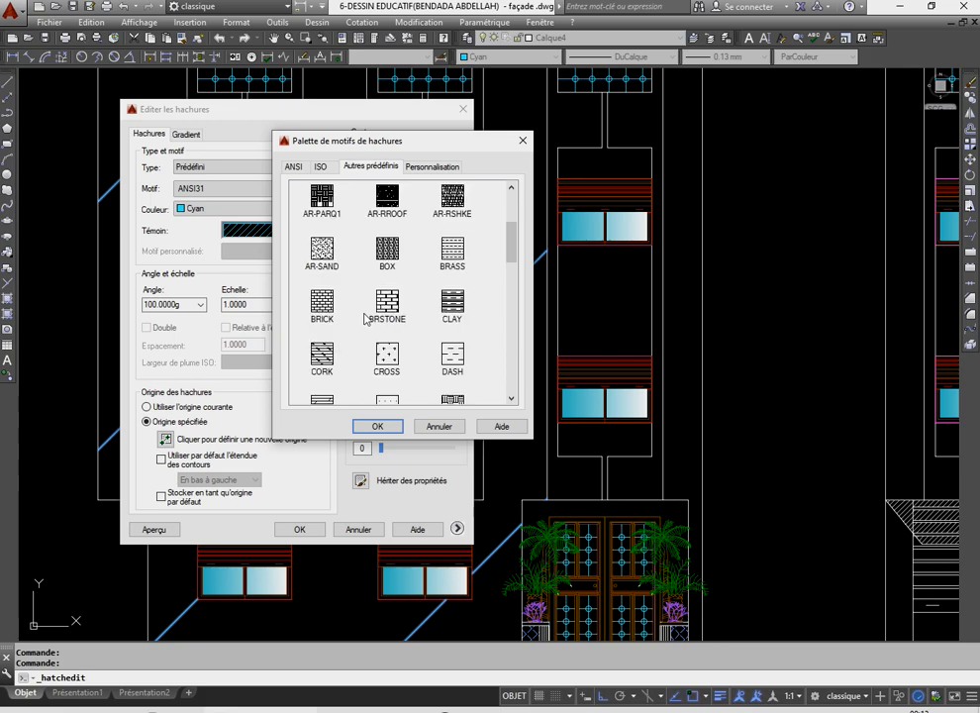
scroll(365, 318, down, 2)
scroll(366, 319, down, 3)
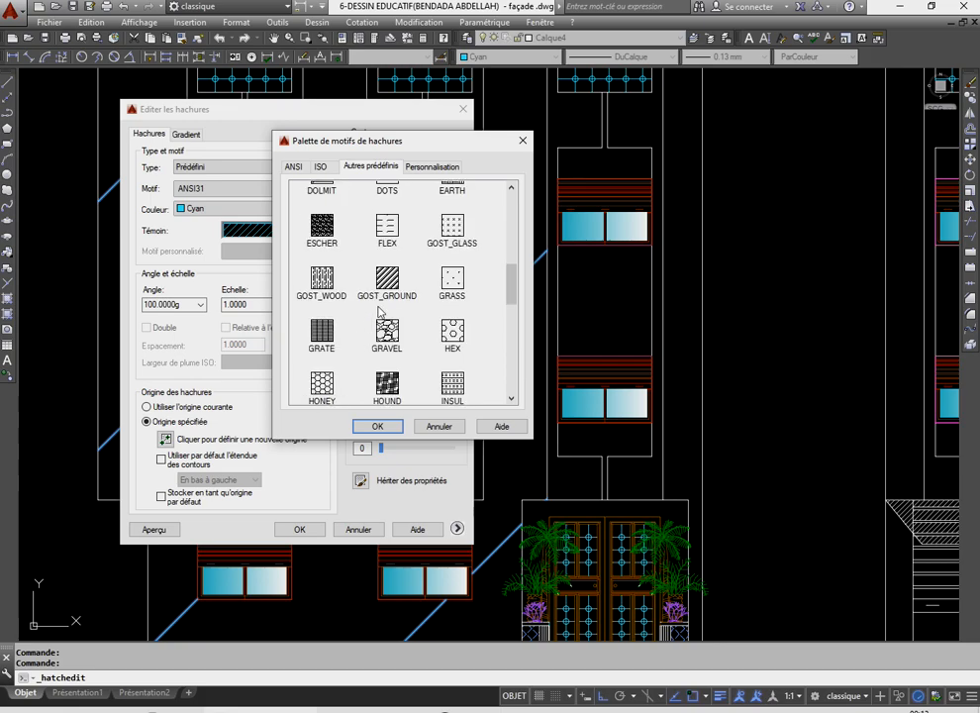
scroll(379, 312, down, 5)
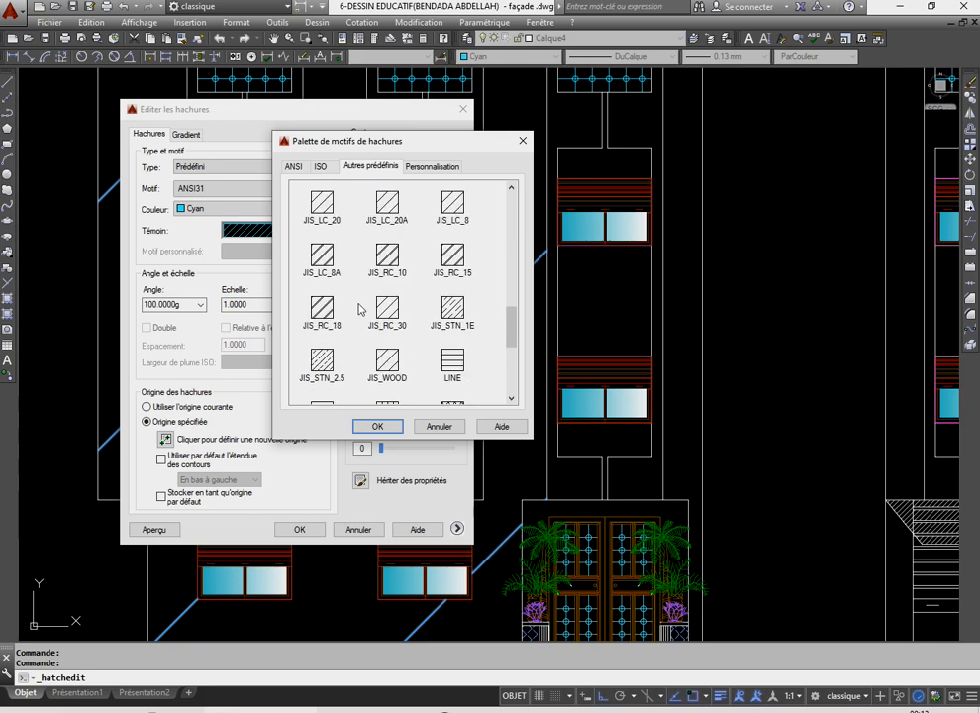
scroll(360, 309, down, 3)
scroll(360, 309, down, 2)
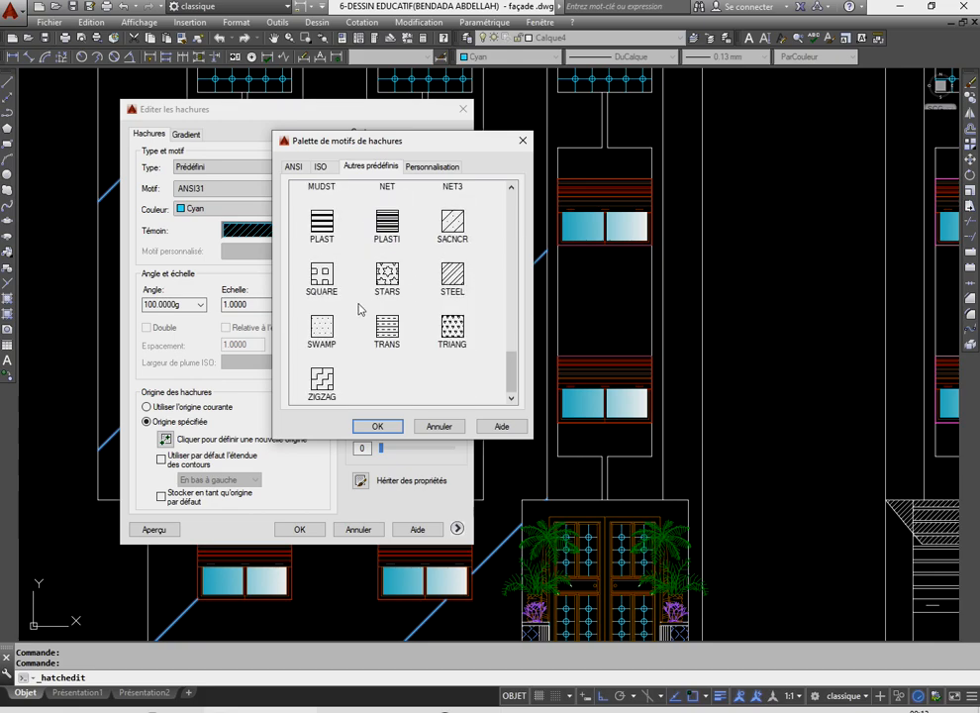
- Change the left elevation's wall hatch to the DOTS pattern
scroll(359, 309, up, 7)
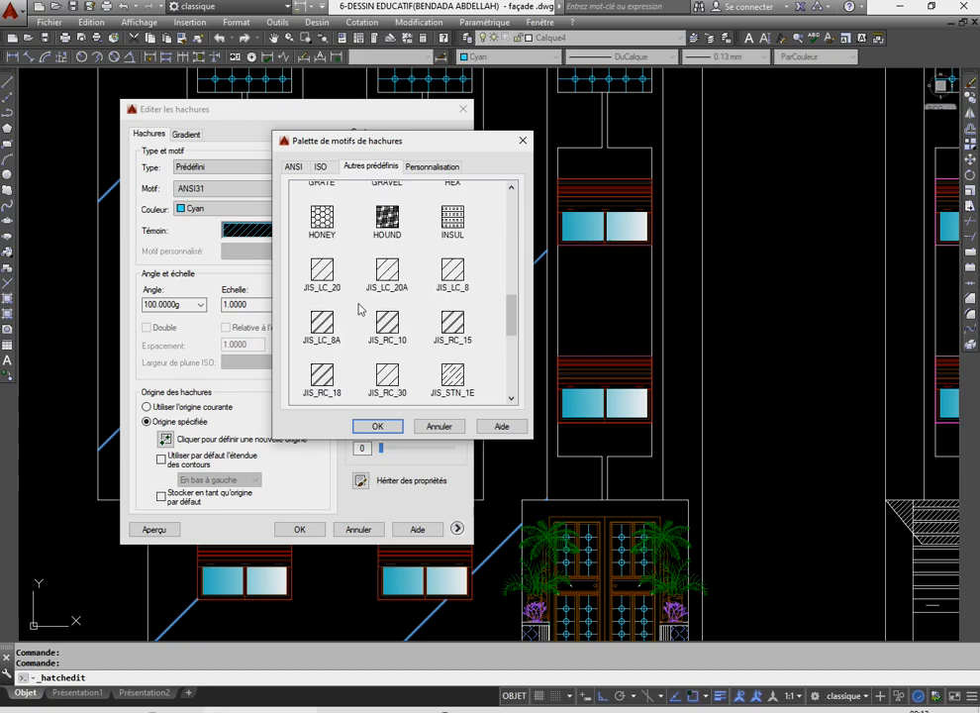
scroll(360, 309, up, 1)
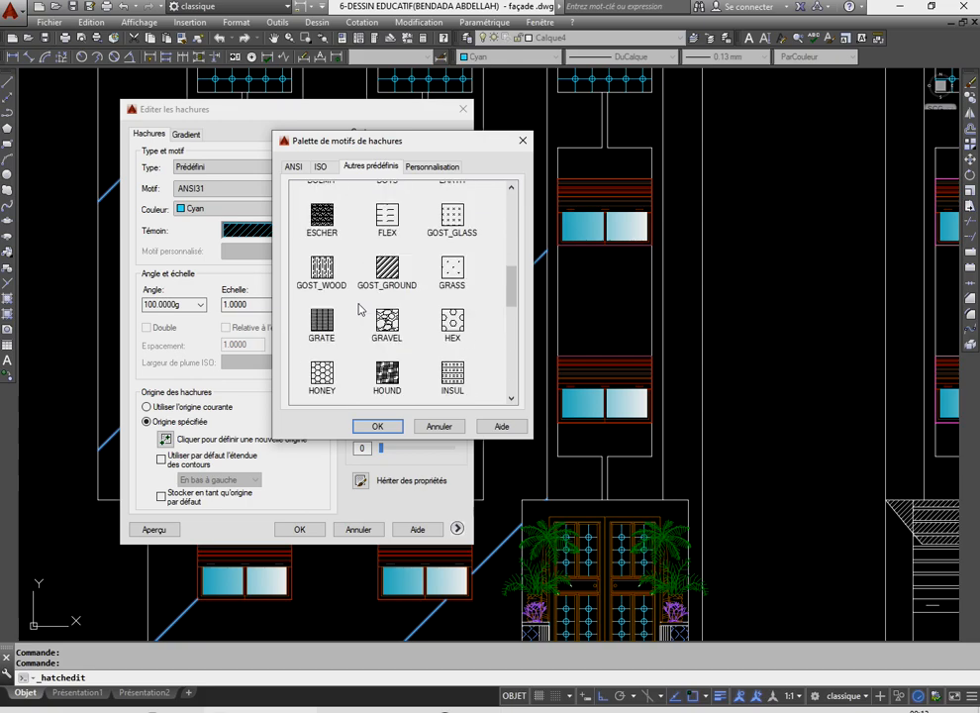
scroll(360, 309, up, 1)
click(388, 243)
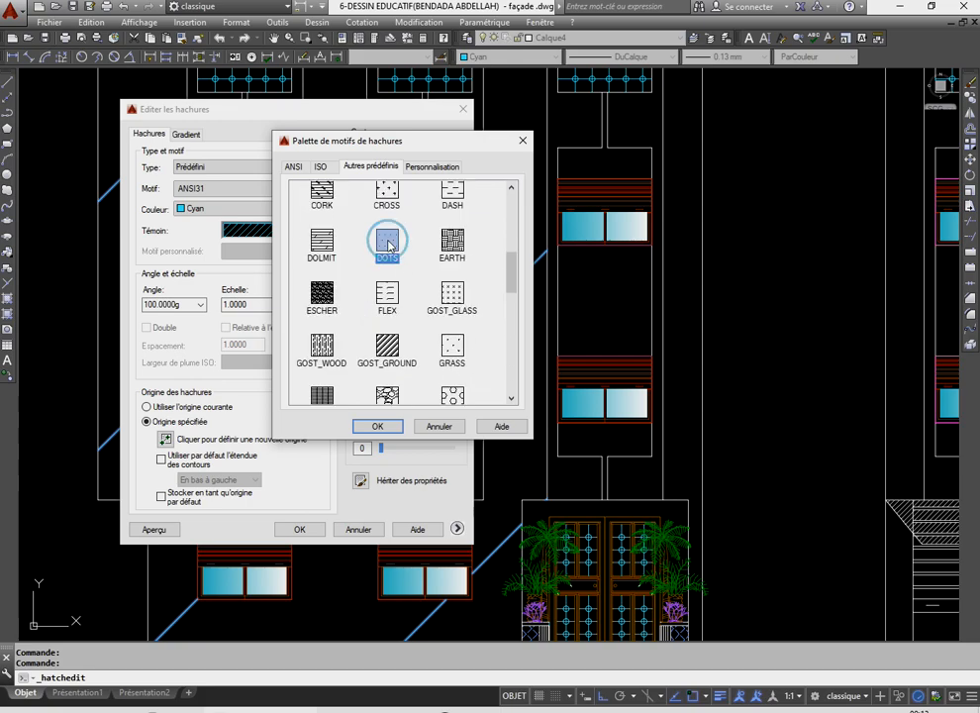
click(378, 425)
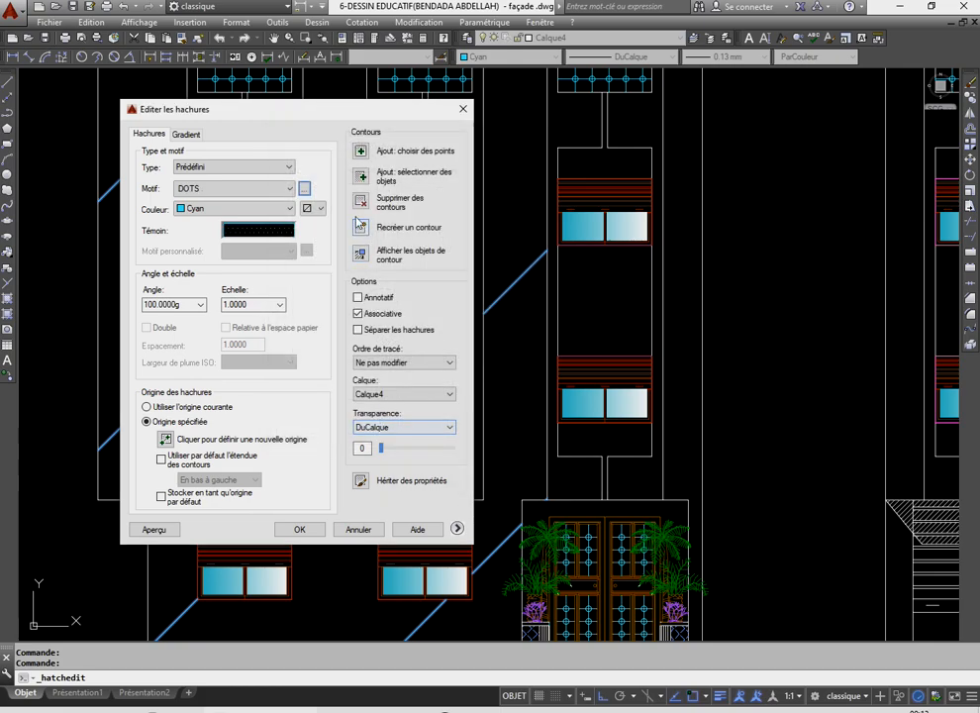
click(293, 528)
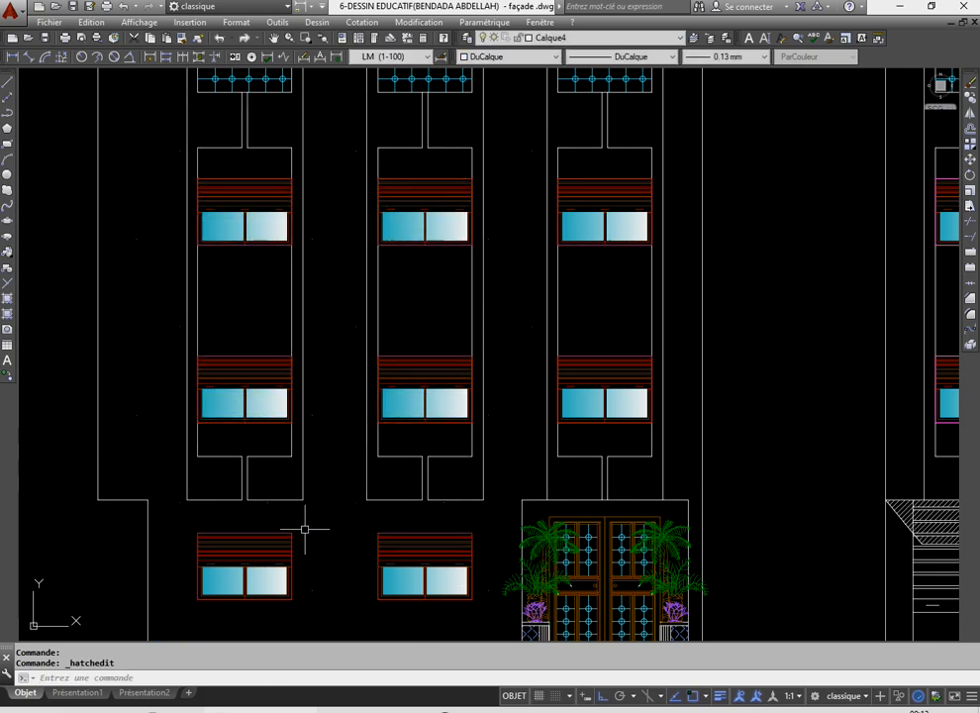
- Set the scale of the left elevation's DOTS wall hatch to 0.01
scroll(411, 336, down, 4)
scroll(421, 386, down, 2)
scroll(433, 282, up, 8)
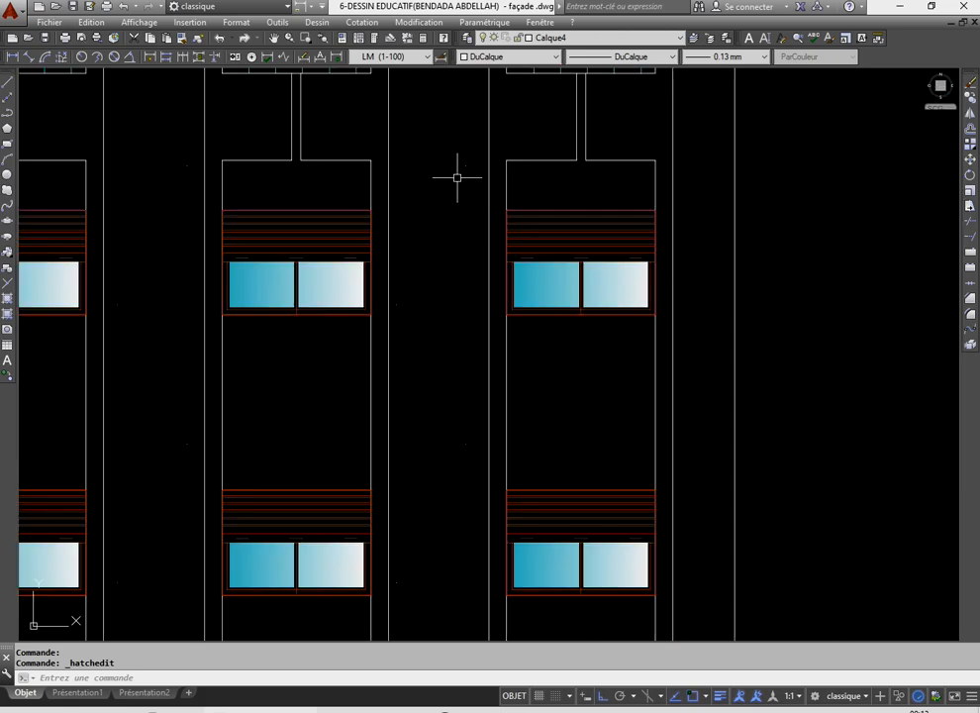
click(464, 166)
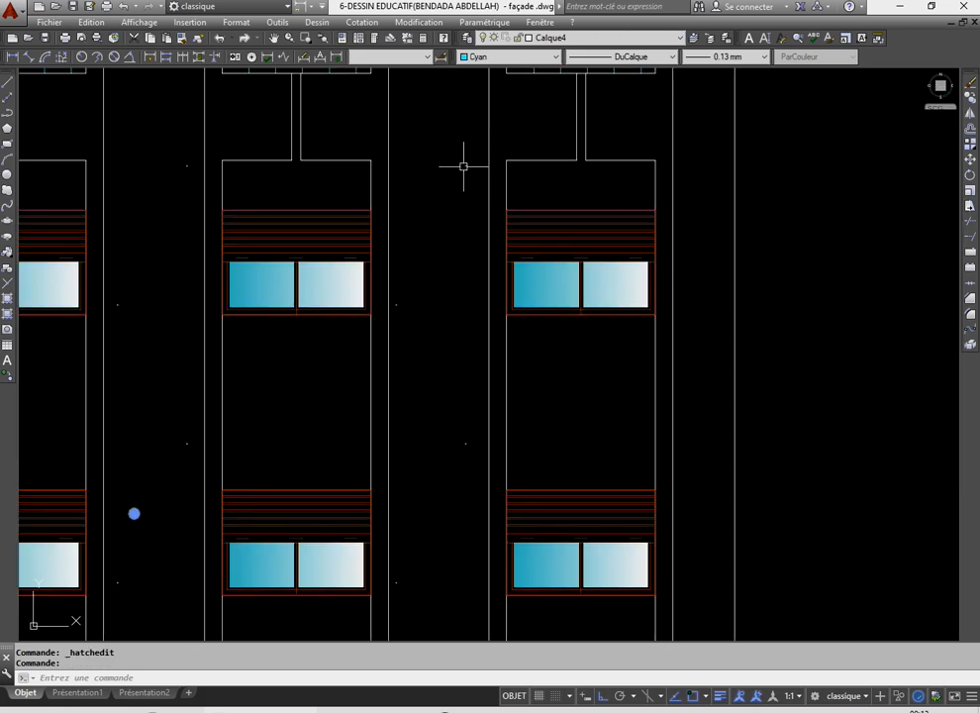
right_click(464, 166)
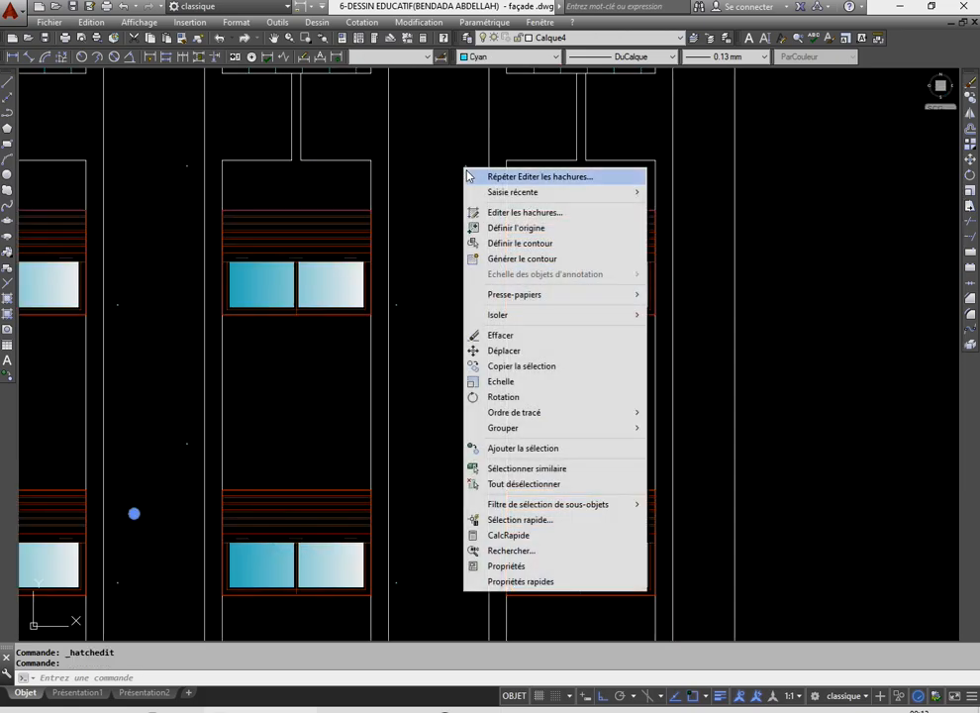
click(500, 211)
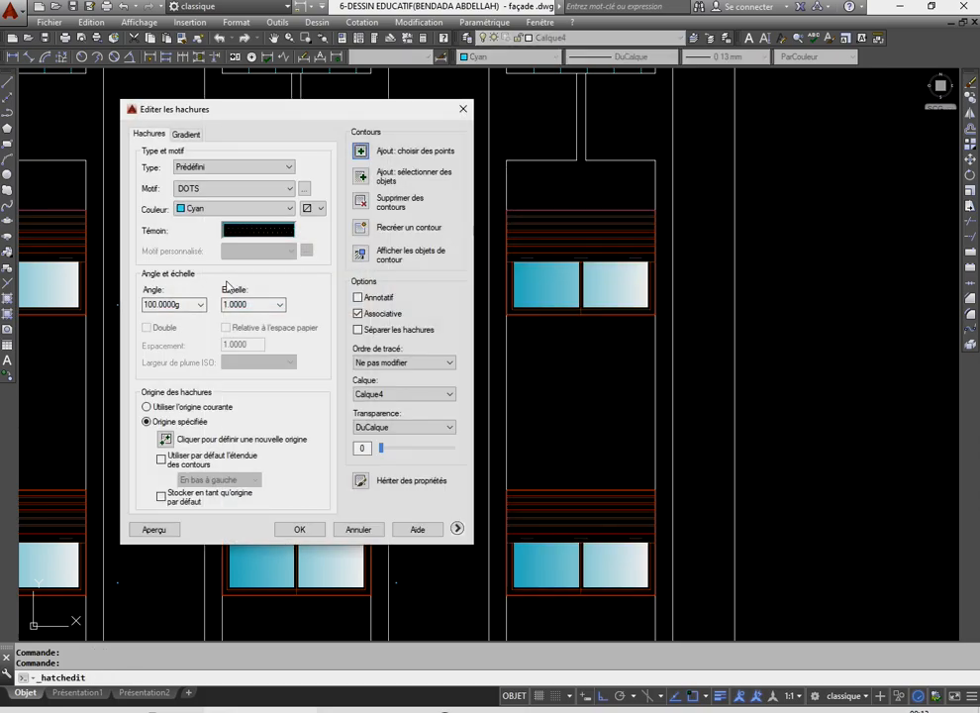
double_click(245, 304)
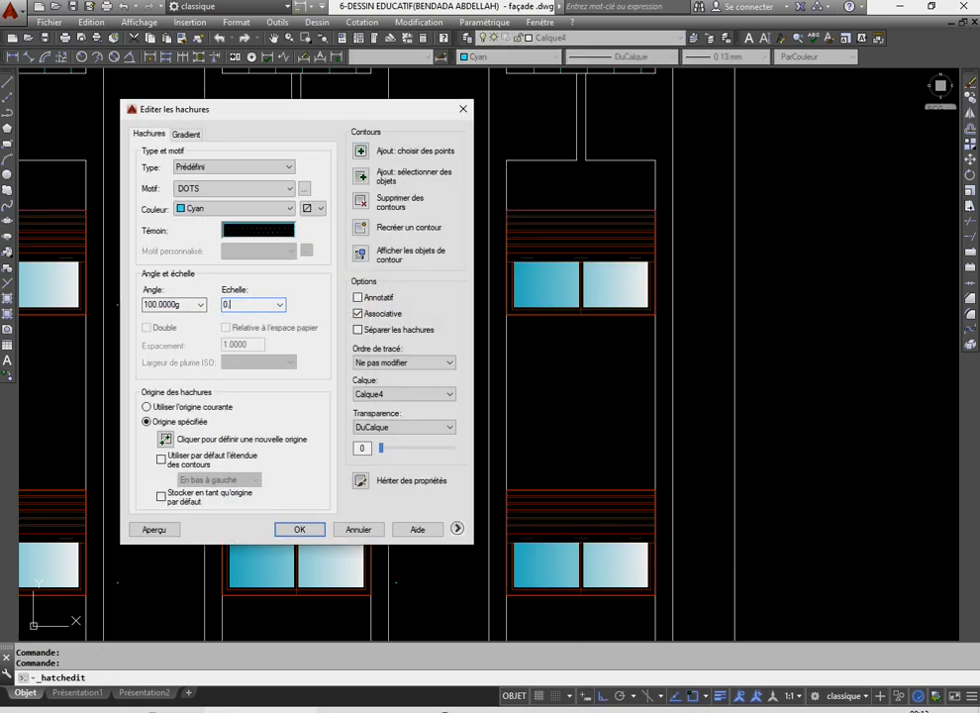
click(297, 528)
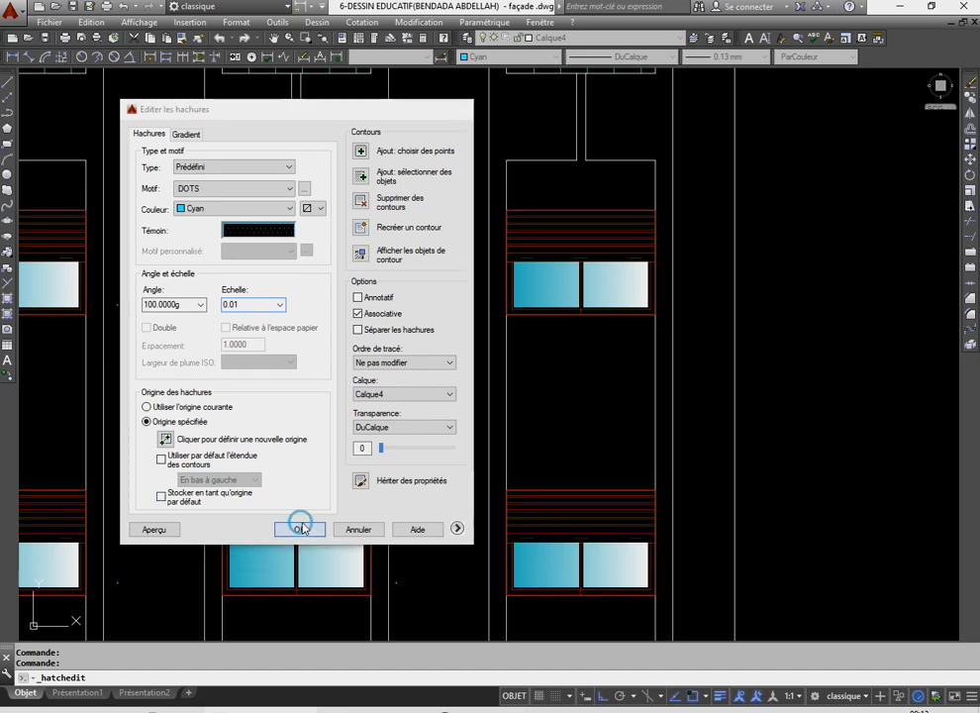
scroll(407, 372, down, 5)
scroll(346, 384, up, 5)
- Increase the scale of the left elevation's DOTS wall hatch so the dots are more widely spaced
click(341, 401)
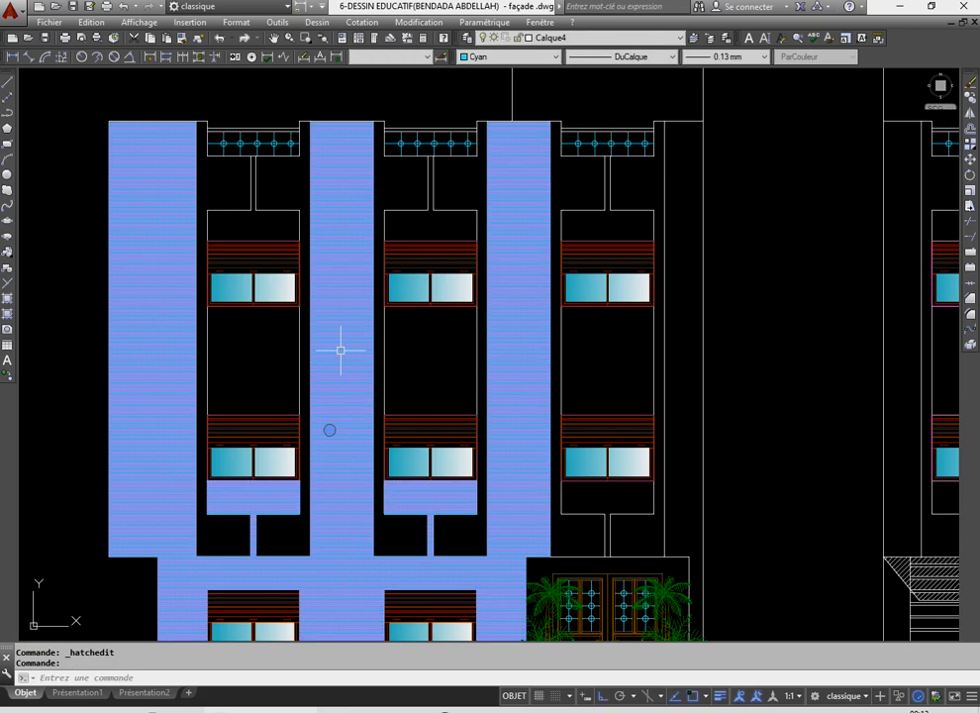
right_click(356, 285)
click(376, 328)
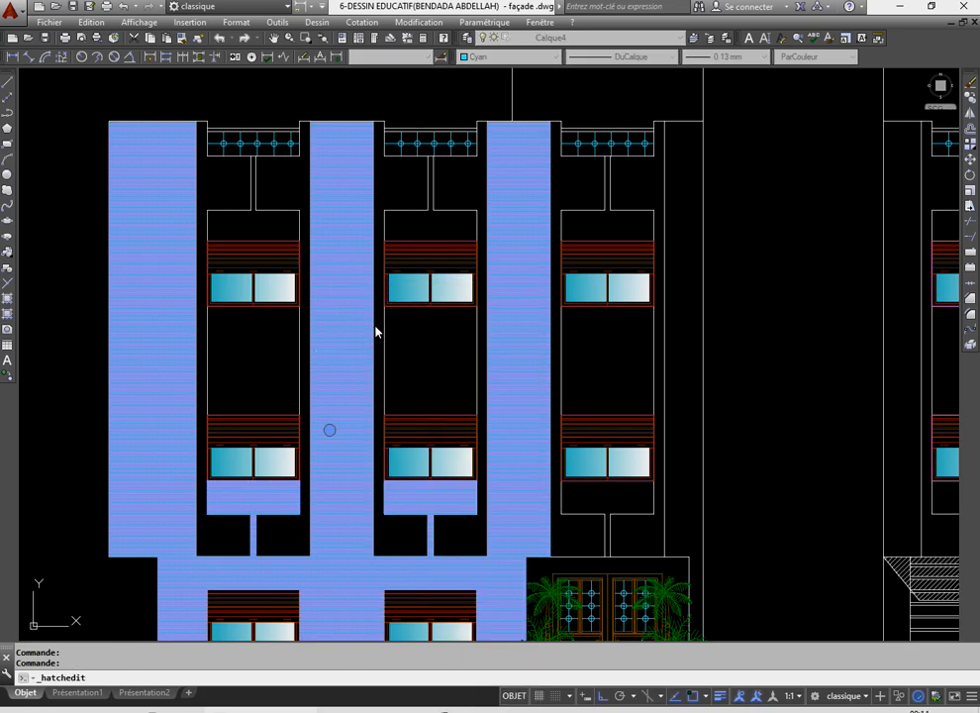
double_click(261, 306)
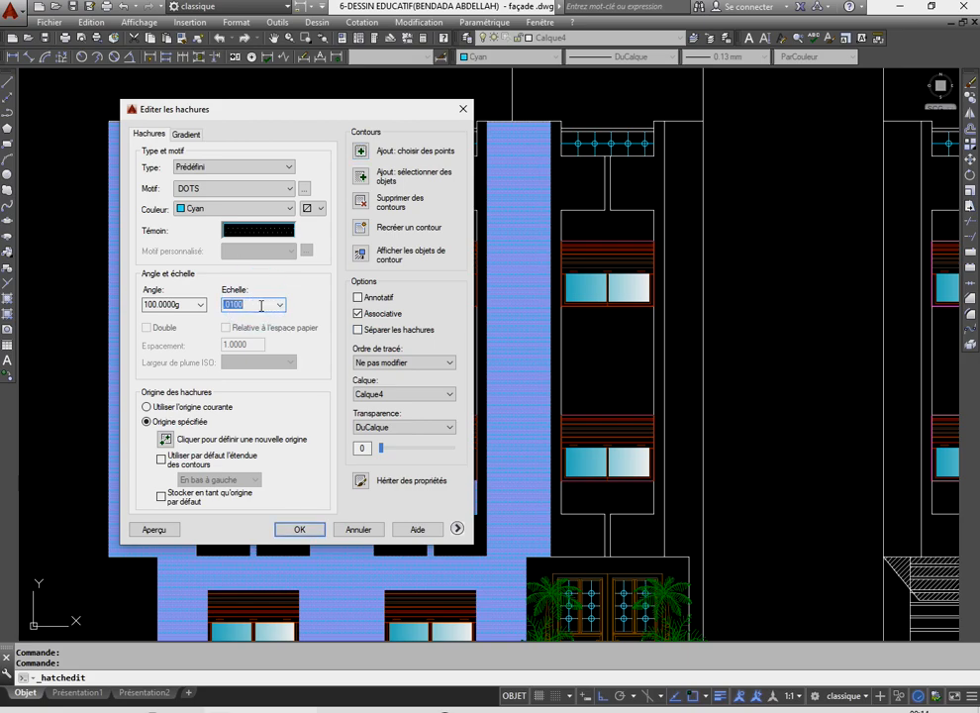
click(300, 531)
scroll(348, 458, down, 6)
scroll(423, 541, up, 3)
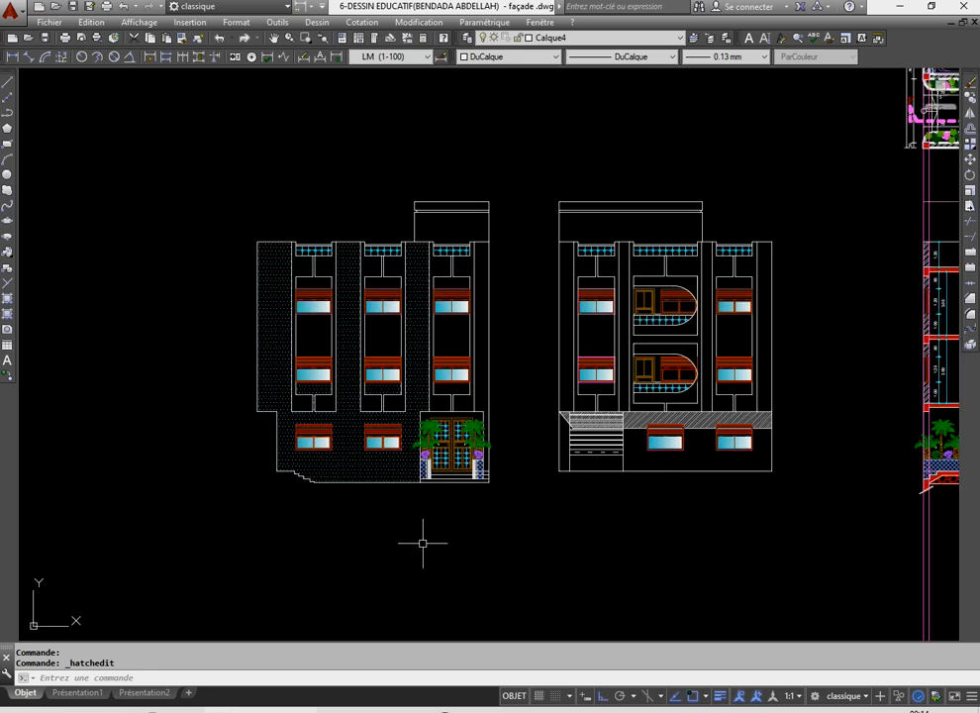
scroll(434, 505, up, 2)
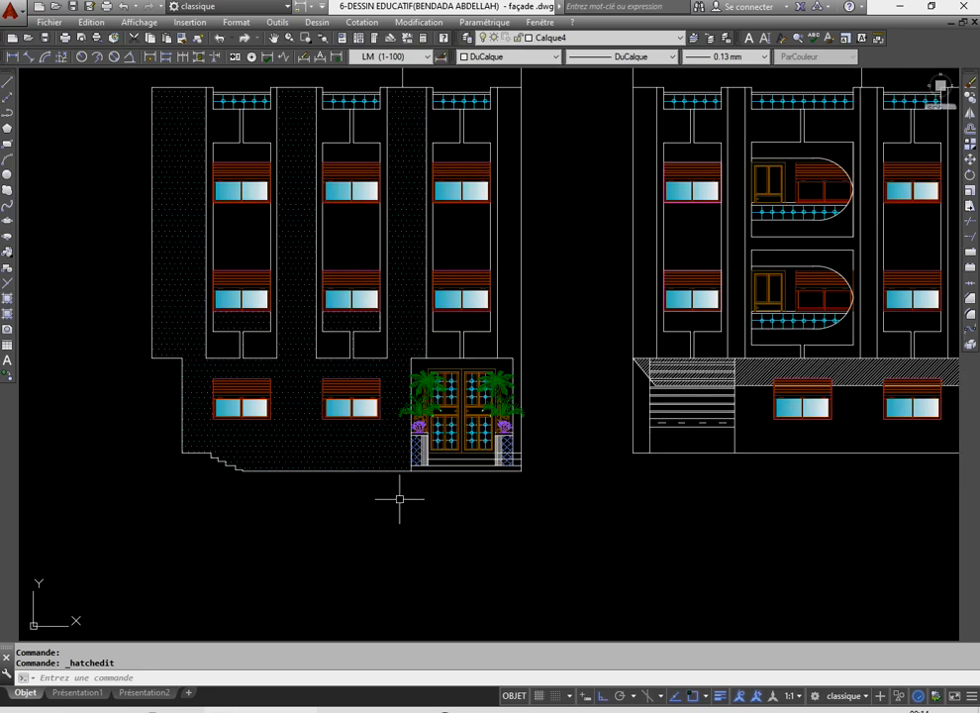
scroll(422, 300, down, 2)
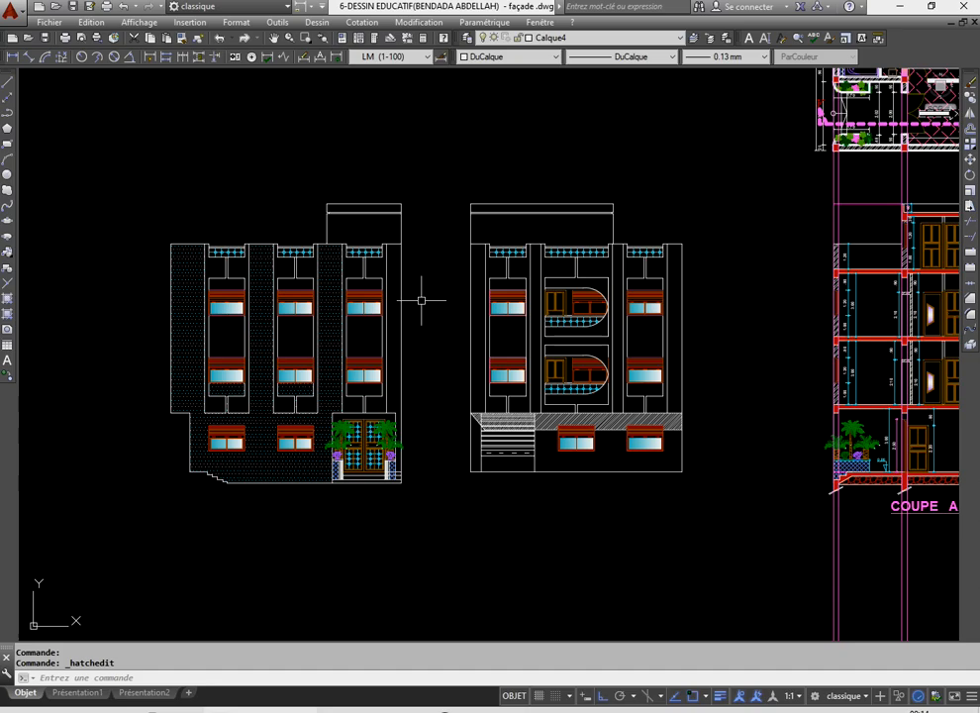
- Move the dotted wall hatch off the left elevation into the empty area on its left
click(265, 333)
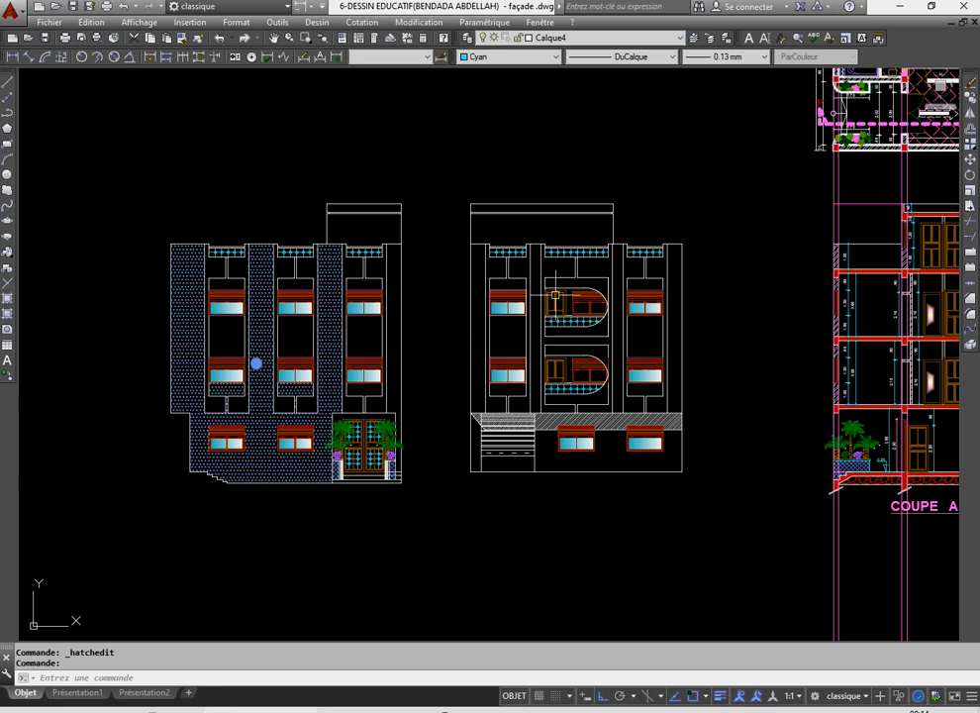
click(971, 160)
click(262, 366)
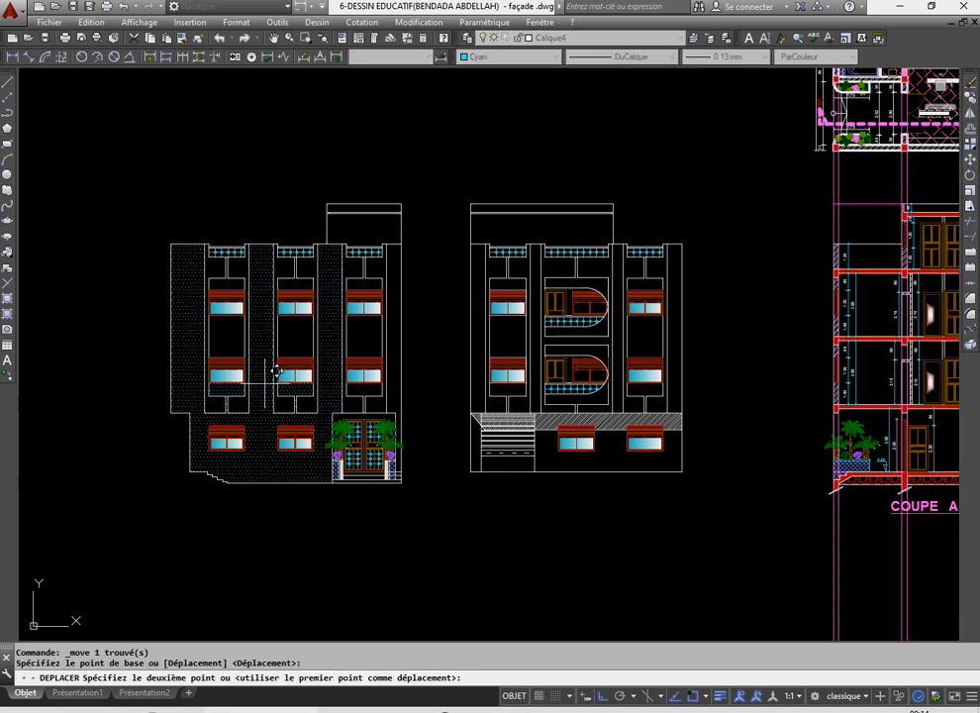
scroll(326, 361, down, 2)
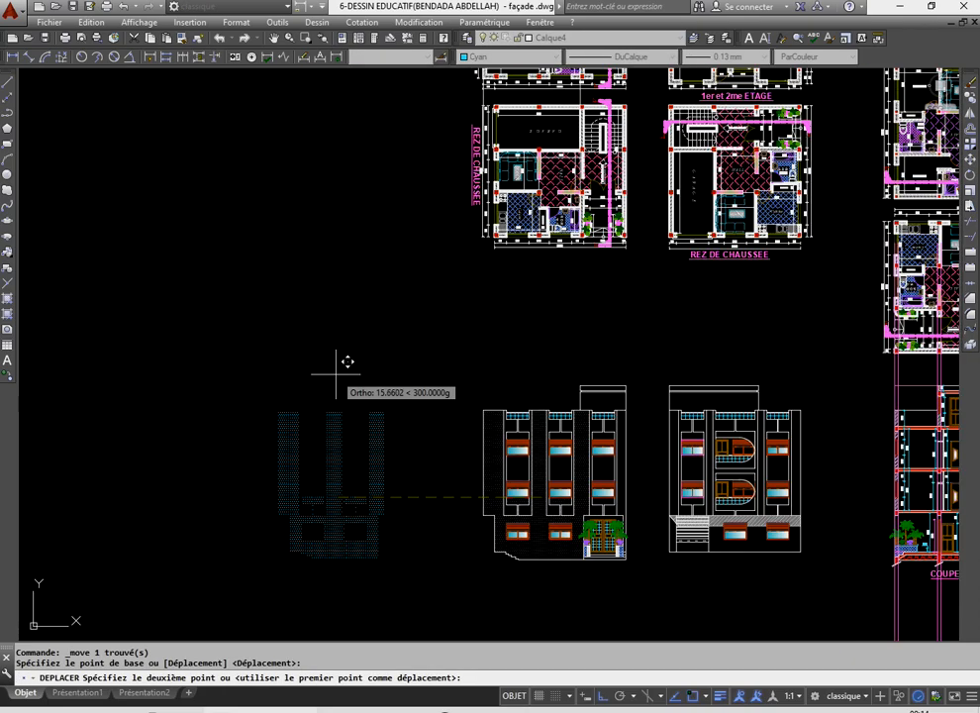
click(335, 372)
scroll(543, 433, up, 5)
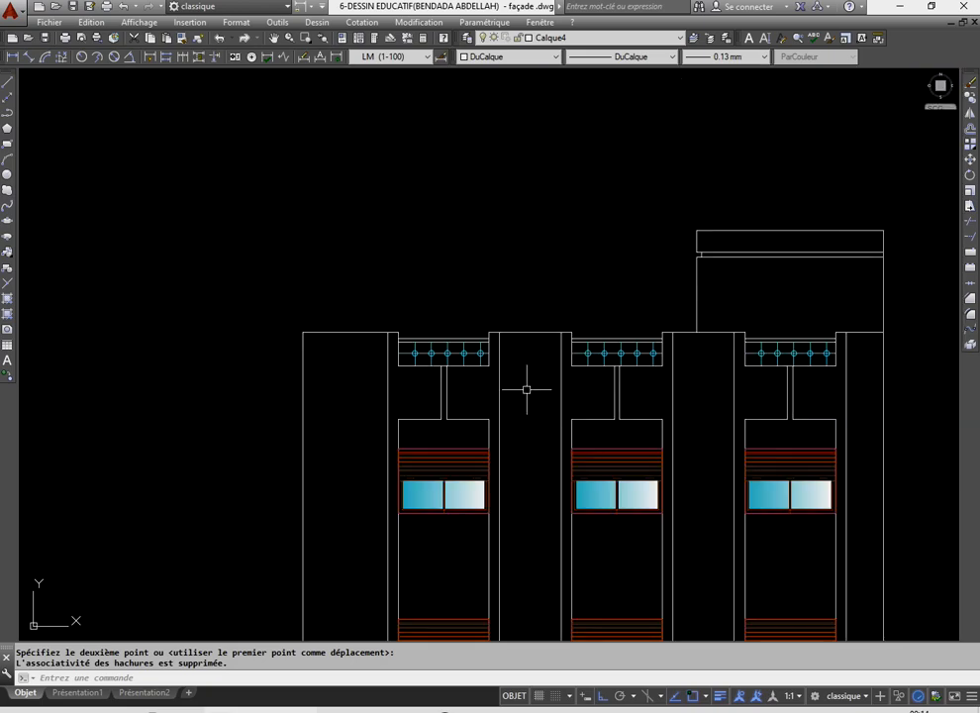
click(7, 82)
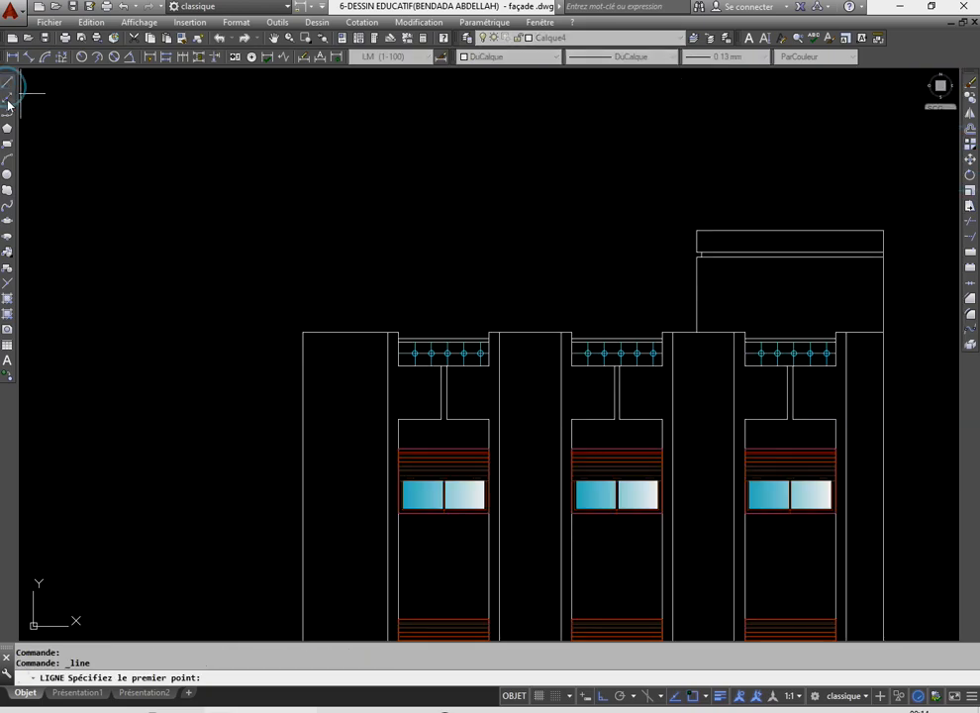
scroll(474, 377, up, 2)
middle_drag(528, 329, 490, 329)
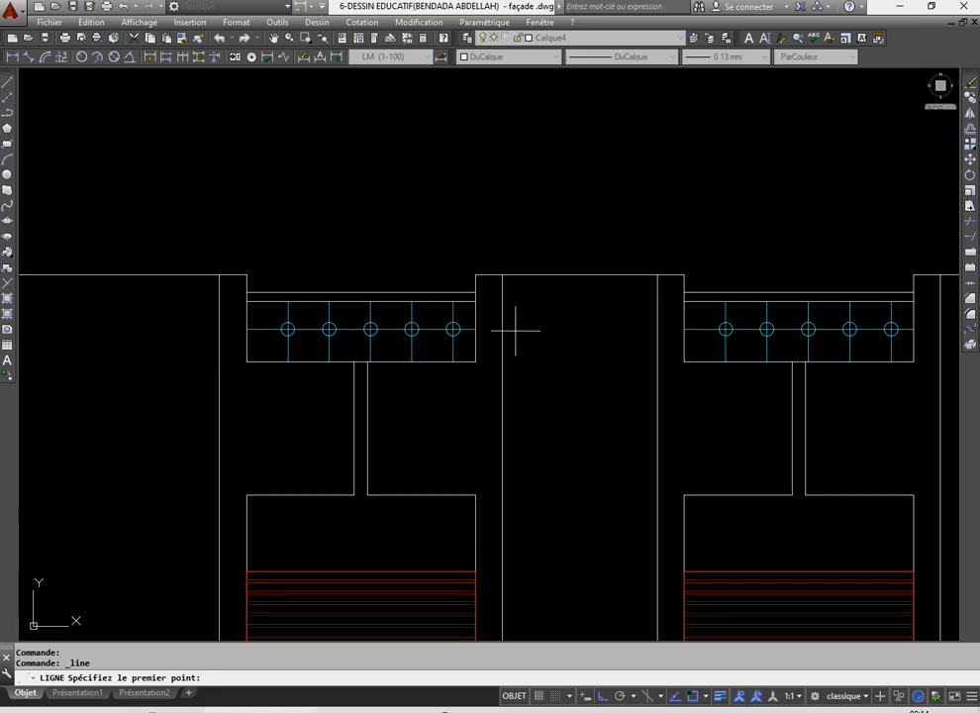
key(Escape)
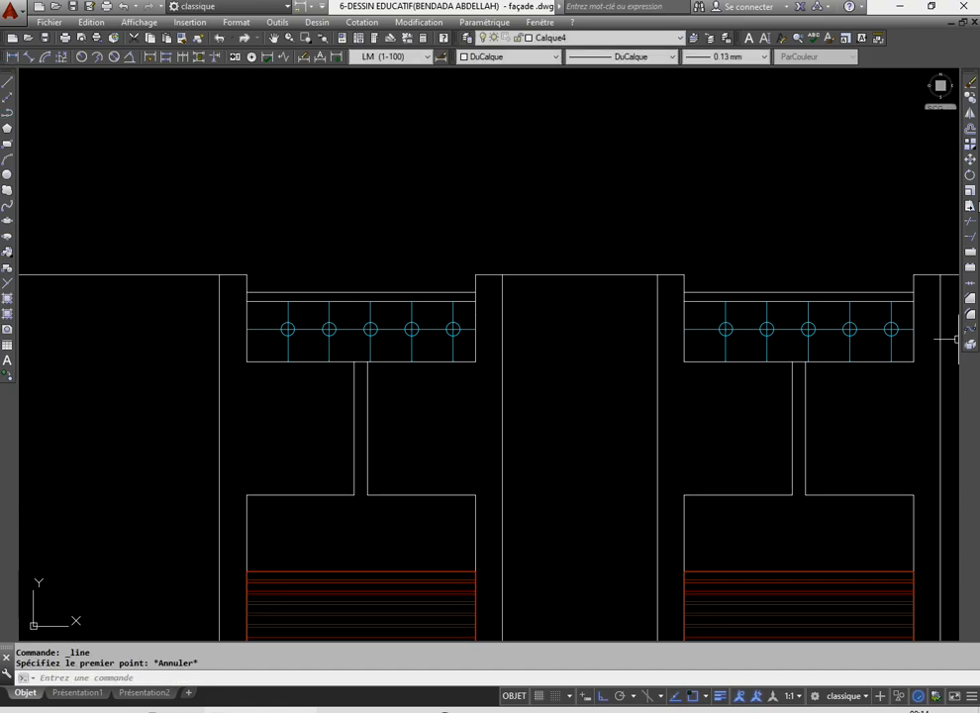
- Try to offset the top edge of the left elevation's second pier 0.2 downward, and undo it
click(970, 134)
text(0.2)
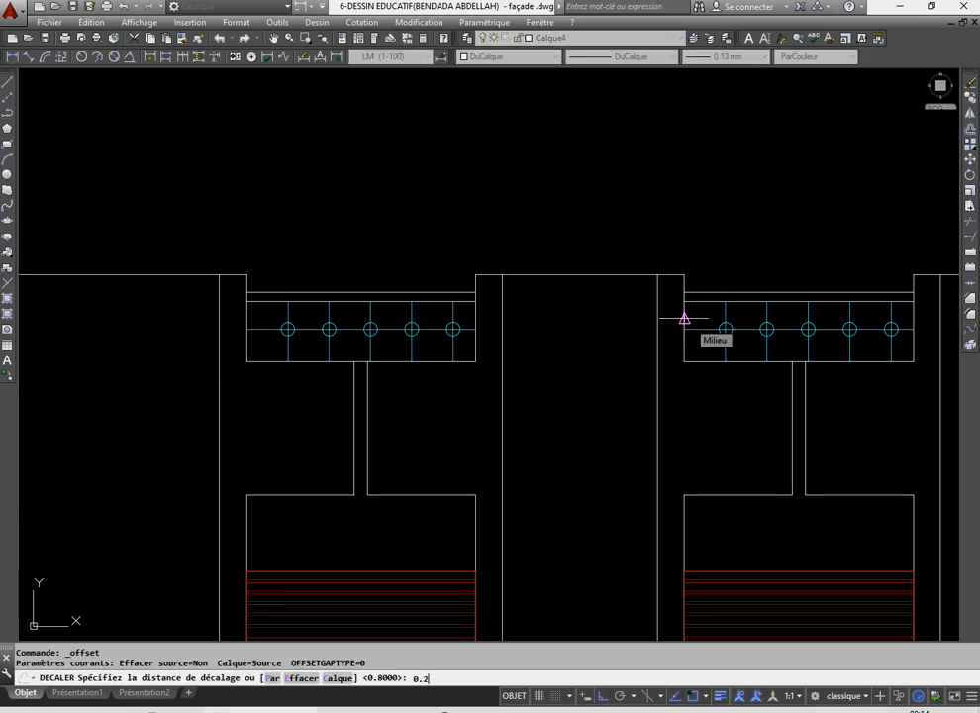
key(Return)
click(530, 277)
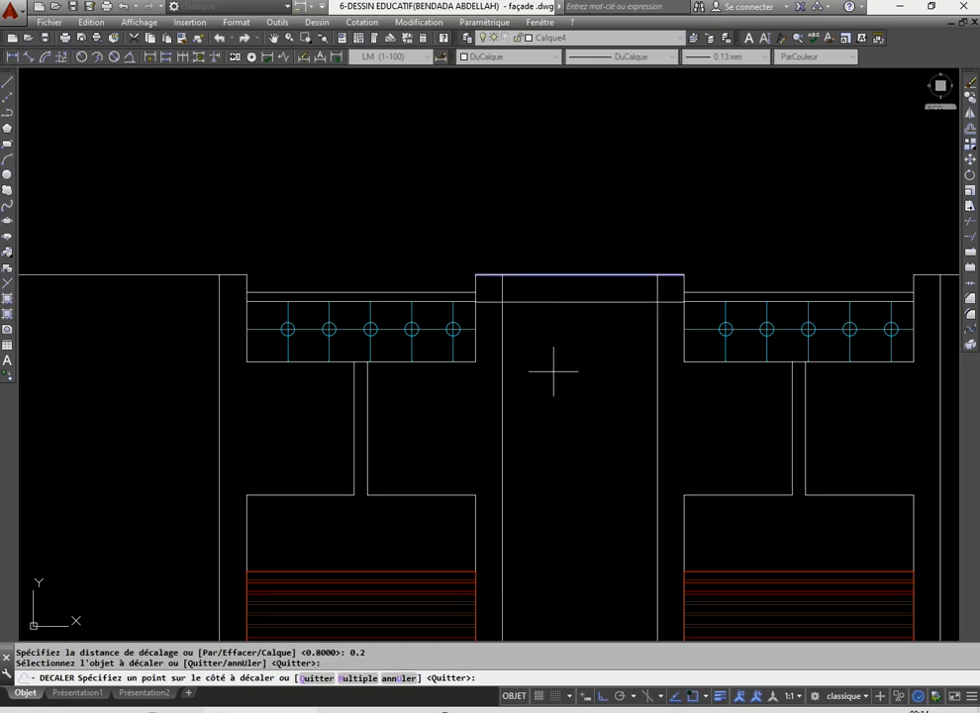
click(548, 328)
key(Return)
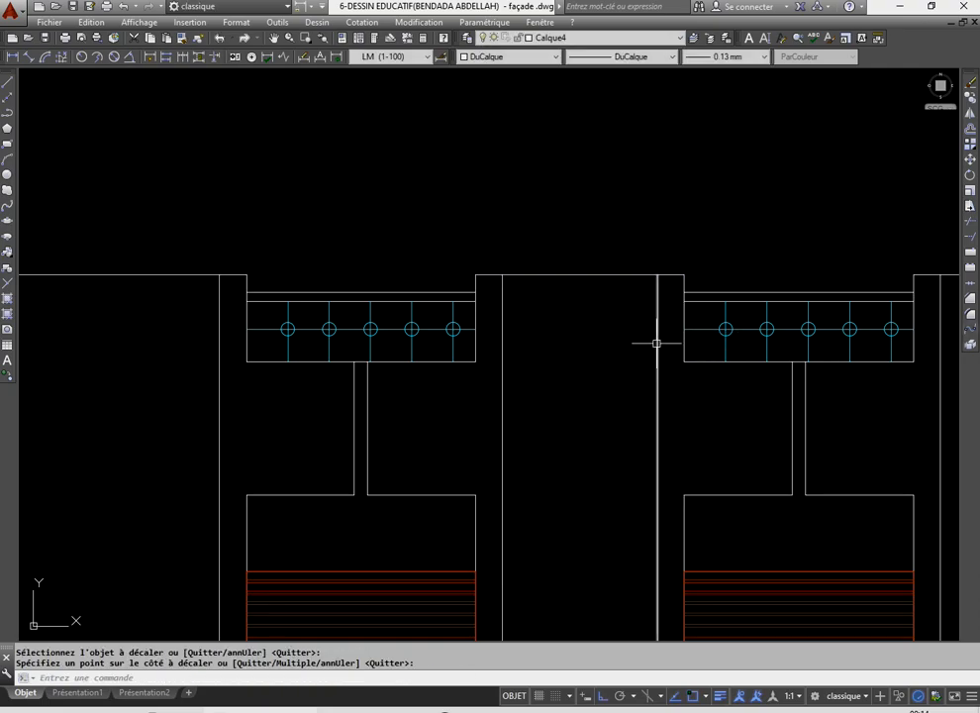
key(Escape)
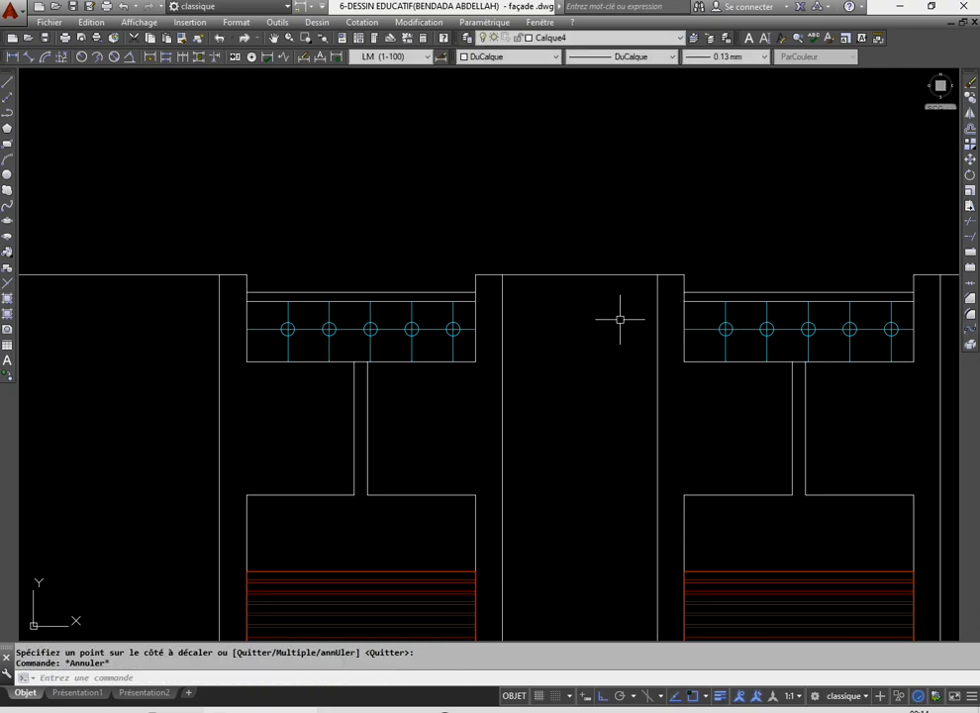
click(221, 38)
click(221, 39)
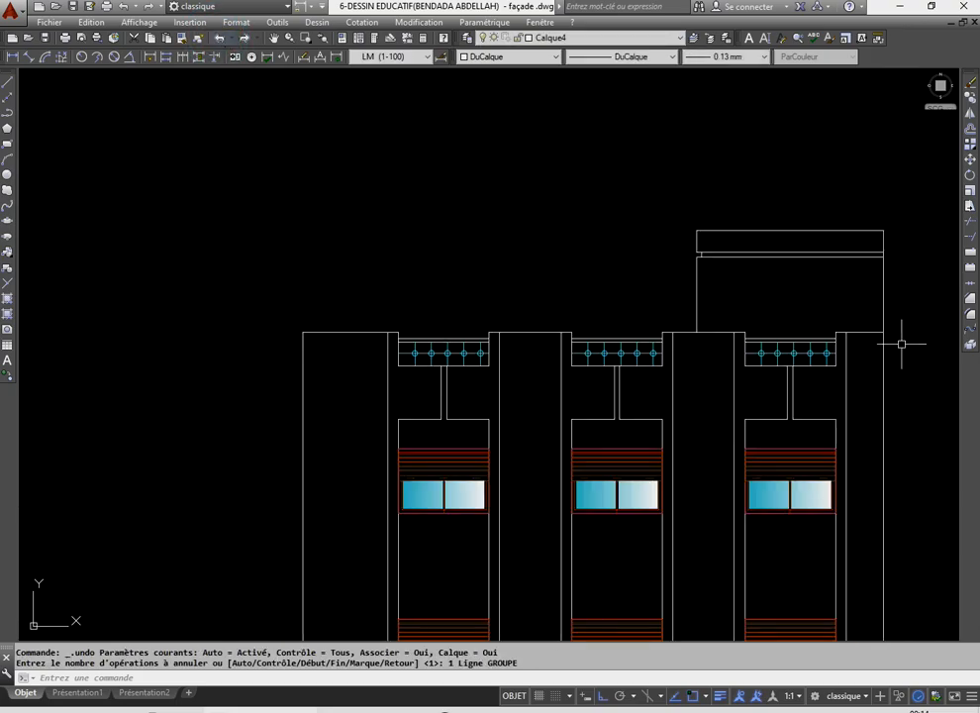
- Offset the top edge of the left elevation's second pier 0.2 downward
click(971, 129)
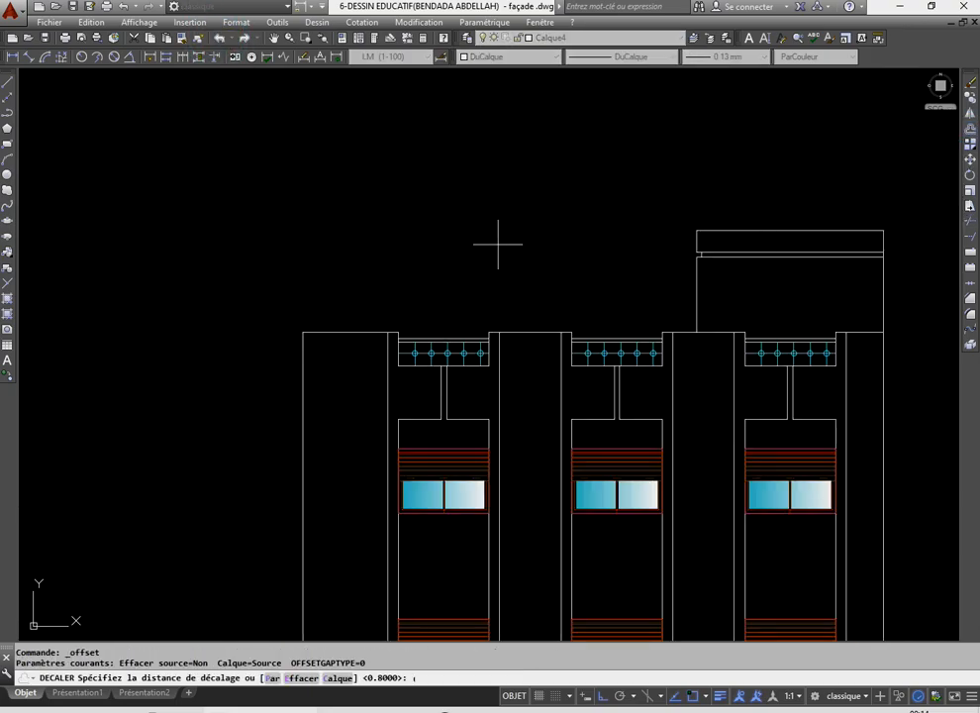
text(0.2)
key(Return)
scroll(454, 373, up, 2)
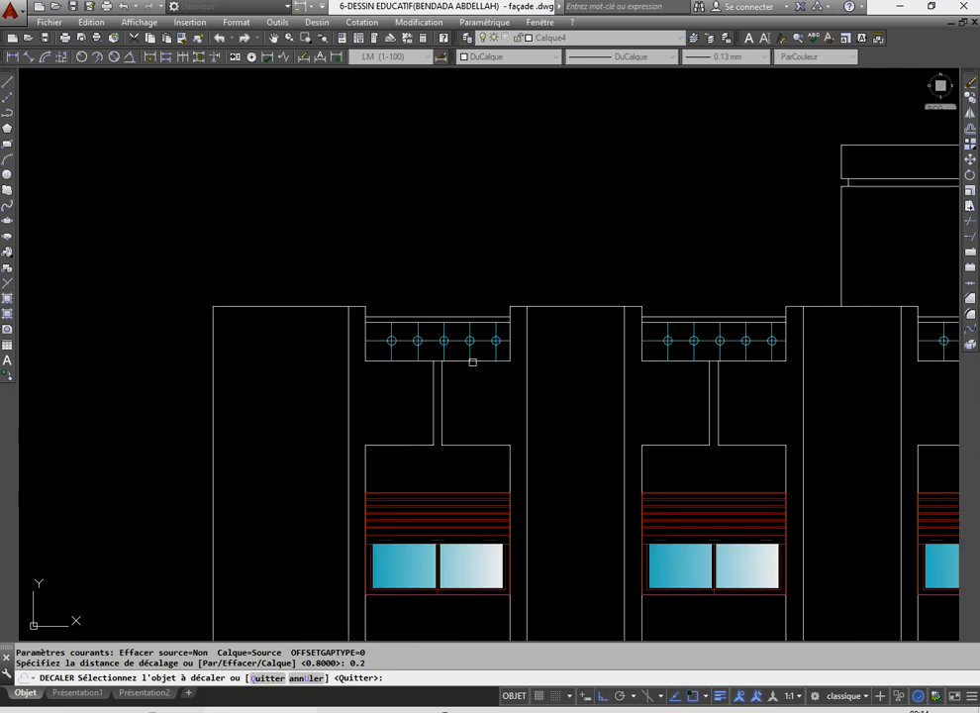
click(585, 307)
click(559, 358)
right_click(558, 357)
click(579, 363)
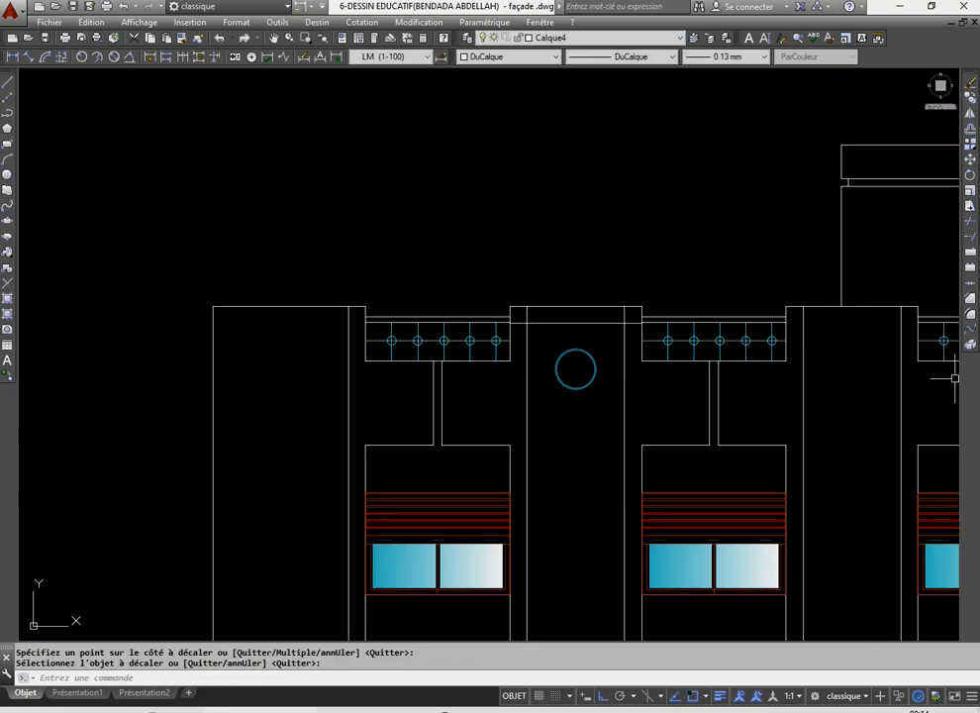
- Trim the second pier's offset line and inner vertical lines where they cross to form clean upper corners
click(972, 222)
key(Return)
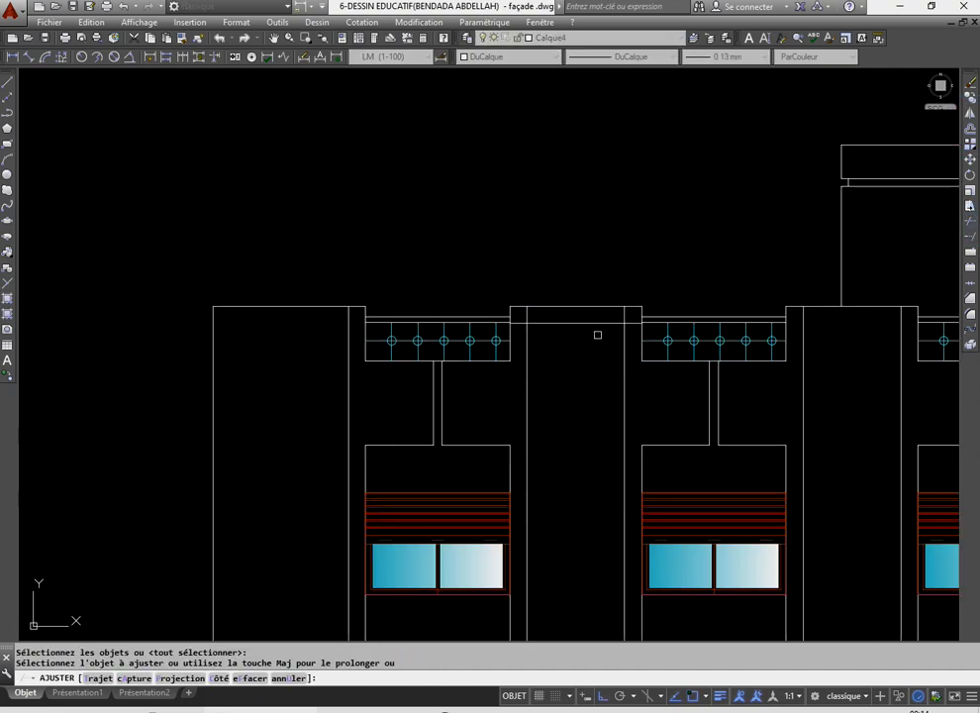
scroll(620, 324, up, 6)
click(676, 330)
click(671, 309)
click(666, 293)
click(624, 287)
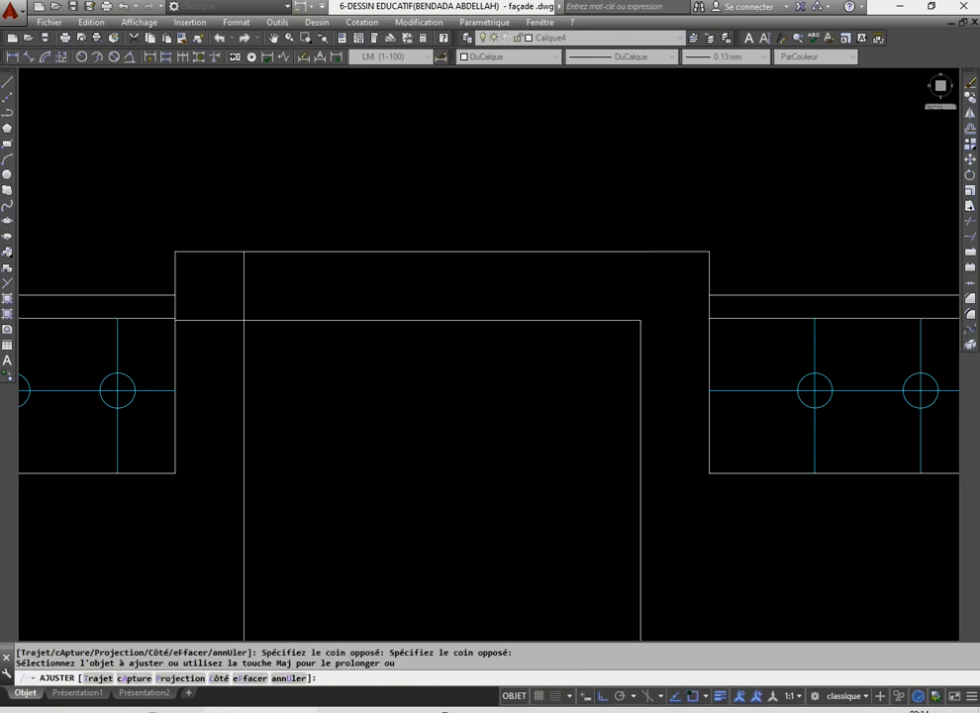
scroll(540, 300, down, 2)
click(354, 288)
click(340, 298)
click(332, 322)
scroll(403, 296, down, 6)
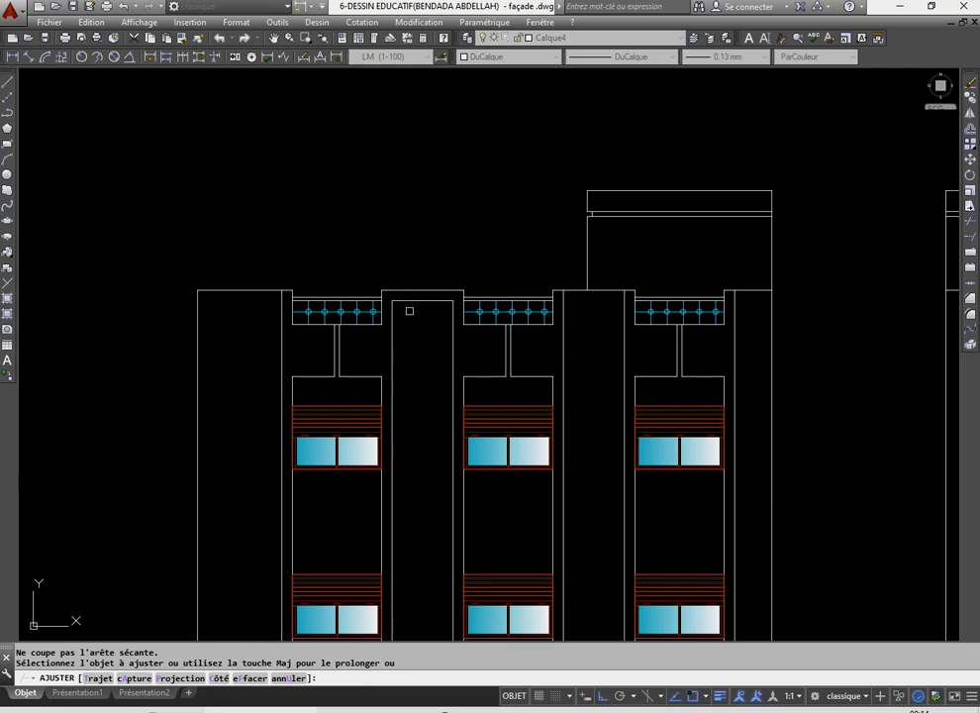
key(Return)
- Copy the second pier's inner top line to the same position between the third pier's inner vertical lines
click(420, 301)
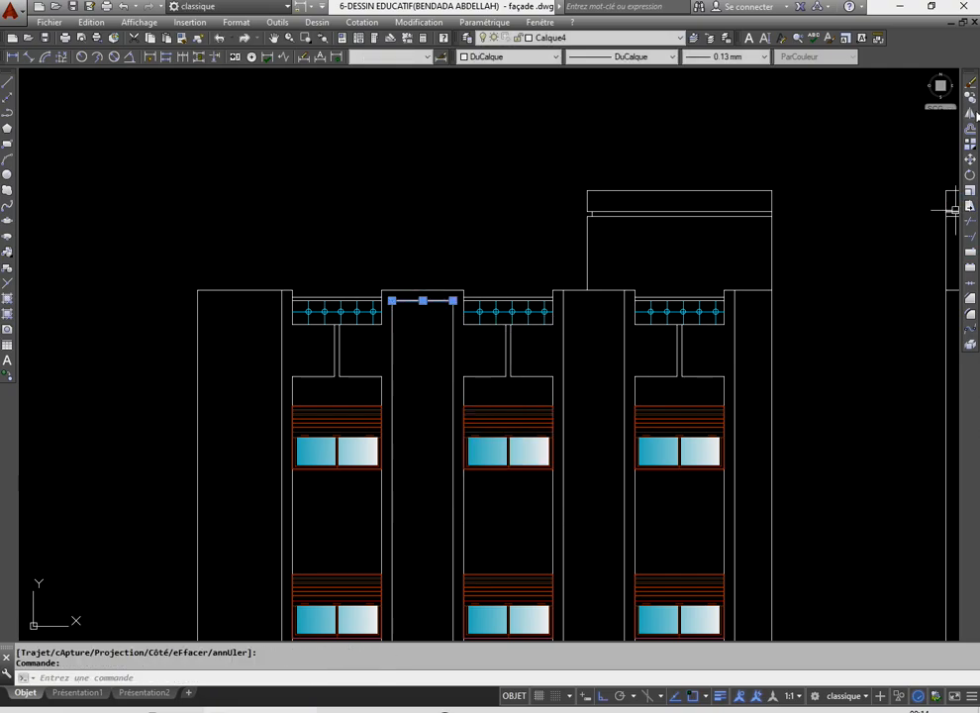
click(970, 99)
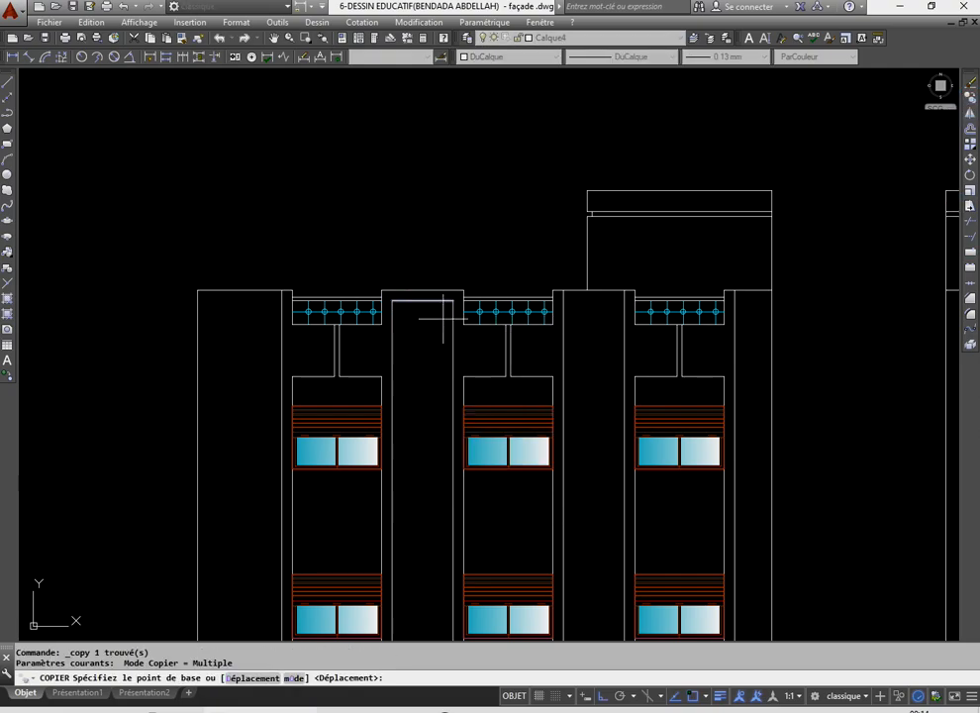
click(392, 300)
scroll(500, 313, up, 2)
click(606, 305)
right_click(594, 316)
click(599, 325)
- Copy the third pier's inner top line to the same height on the left elevation's fourth pier, starting at its inner vertical line
scroll(478, 317, down, 2)
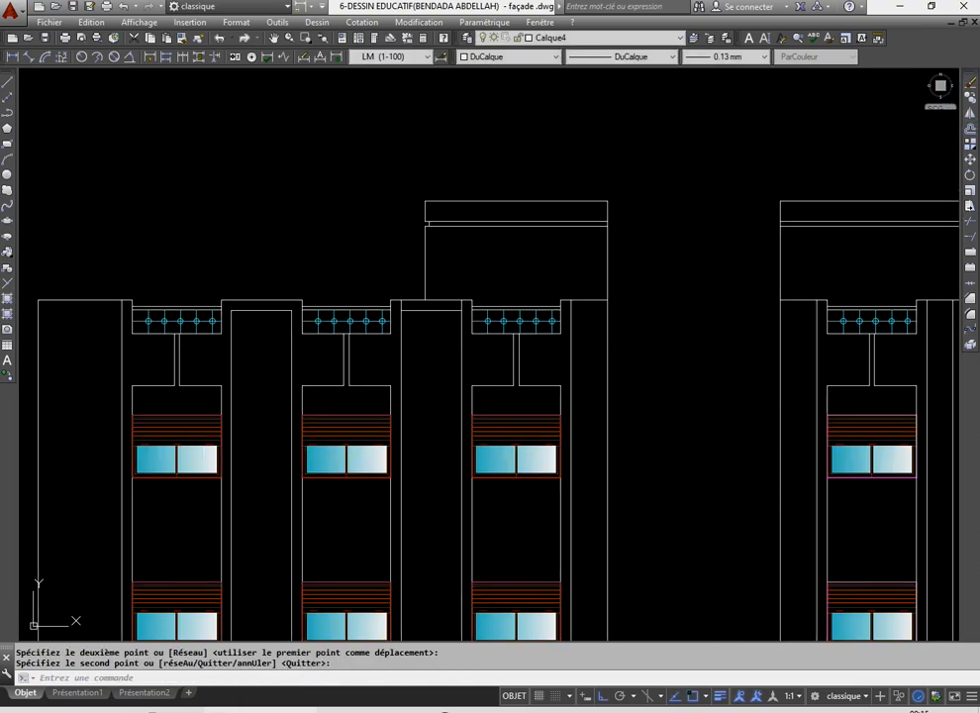
click(971, 99)
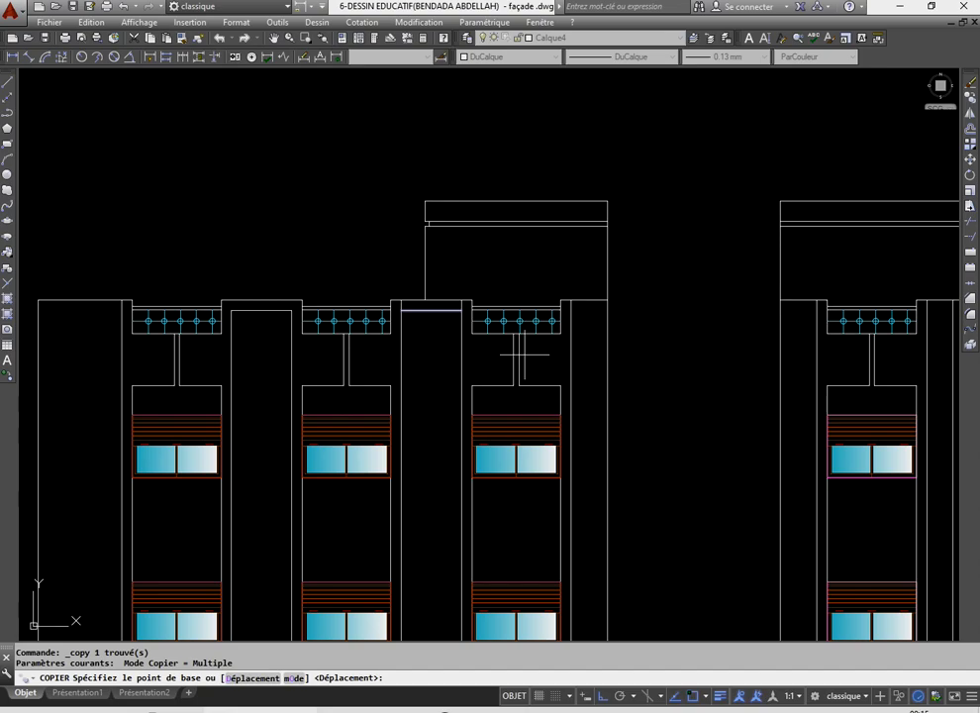
click(401, 310)
click(571, 310)
right_click(570, 327)
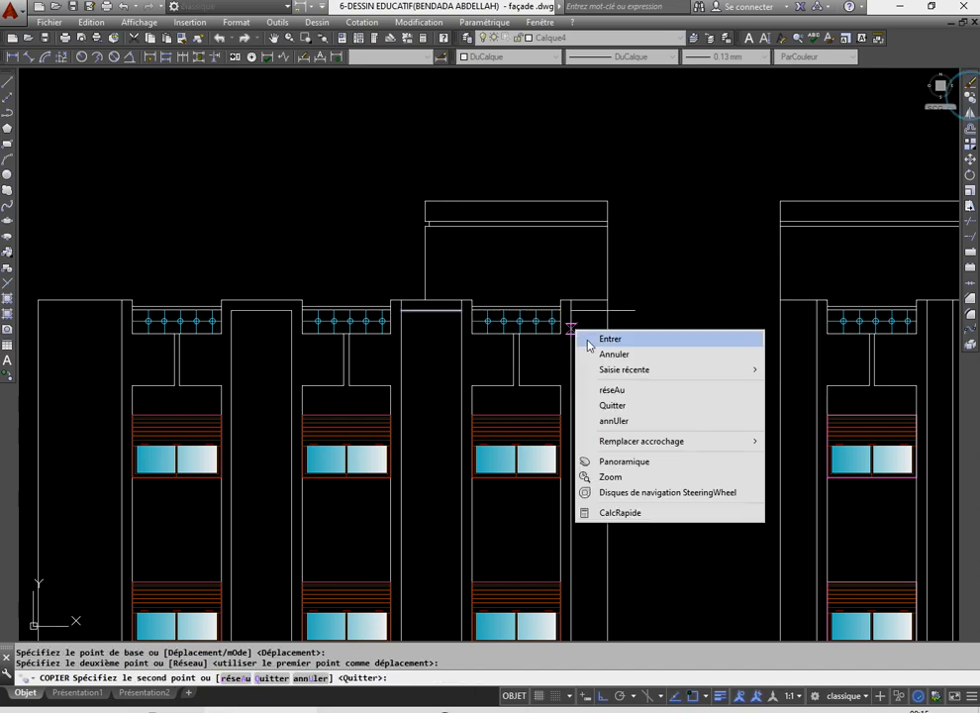
click(594, 337)
- Trim the fourth pier's overhanging top line and the inner vertical lines above the inner top lines on the third and fourth piers
click(970, 222)
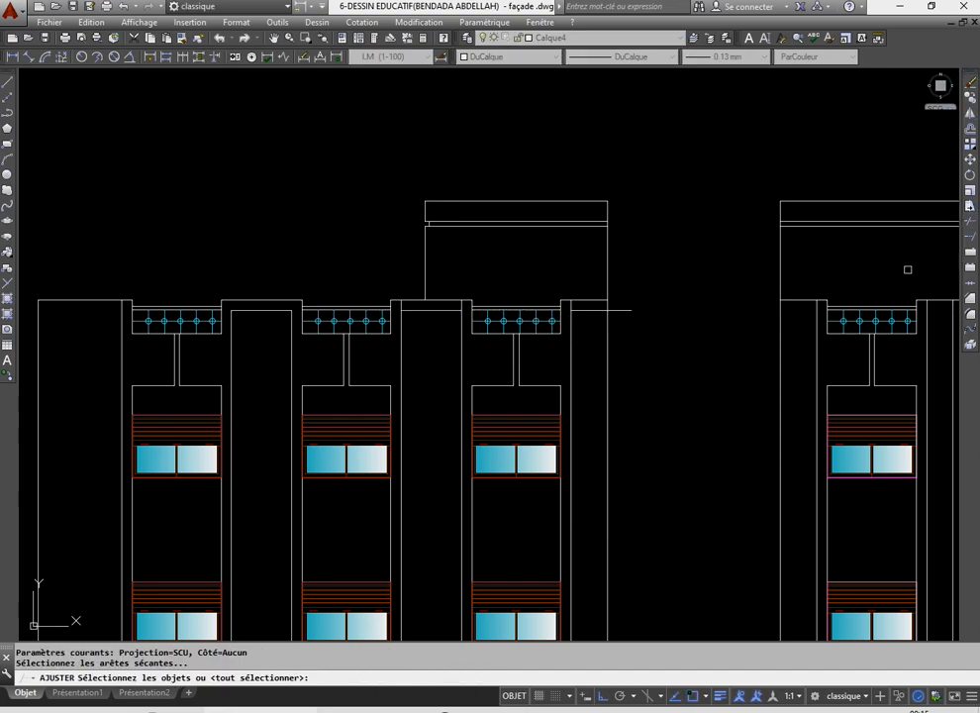
right_click(632, 327)
click(625, 311)
scroll(572, 313, up, 2)
click(572, 304)
scroll(572, 310, up, 2)
scroll(582, 306, down, 4)
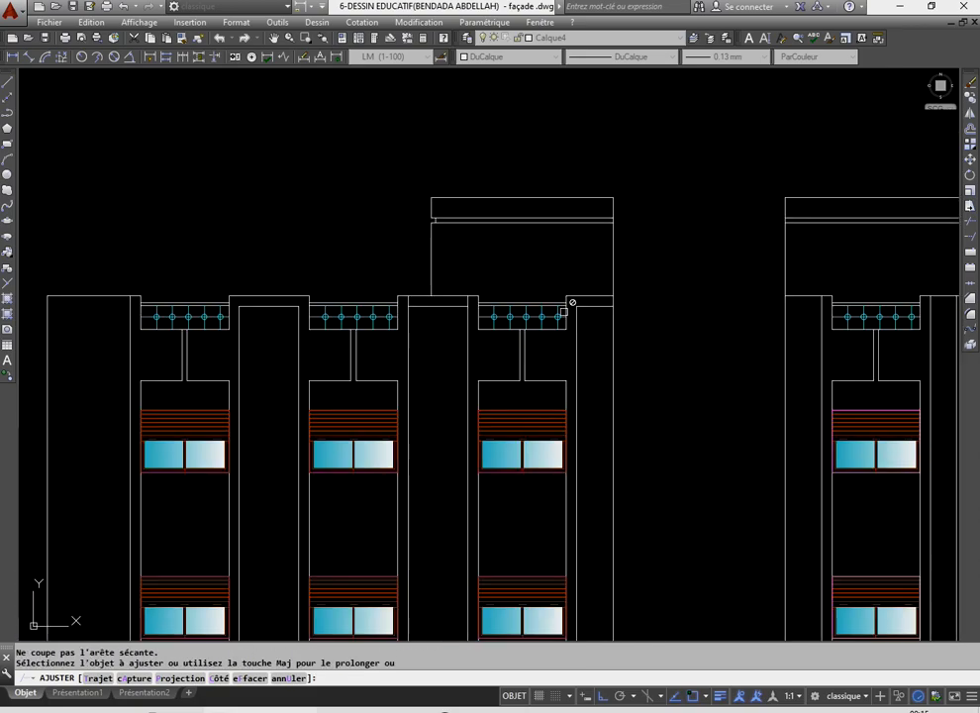
scroll(459, 301, up, 4)
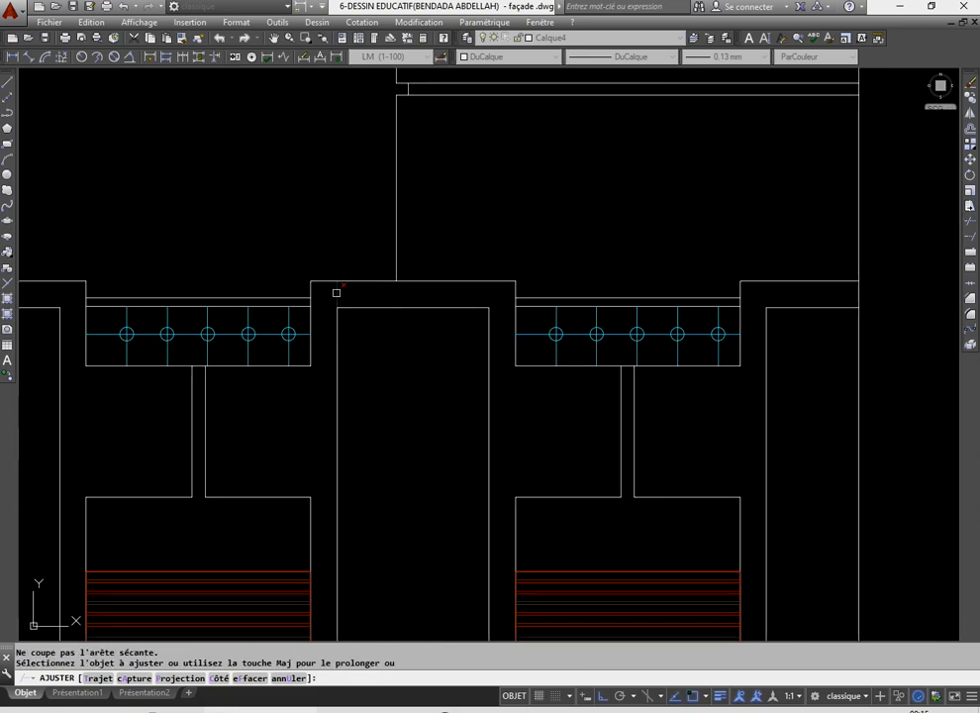
right_click(368, 324)
click(499, 349)
- Copy the second pier's inner top line to the first pier, ending at its inner vertical line
scroll(499, 349, down, 2)
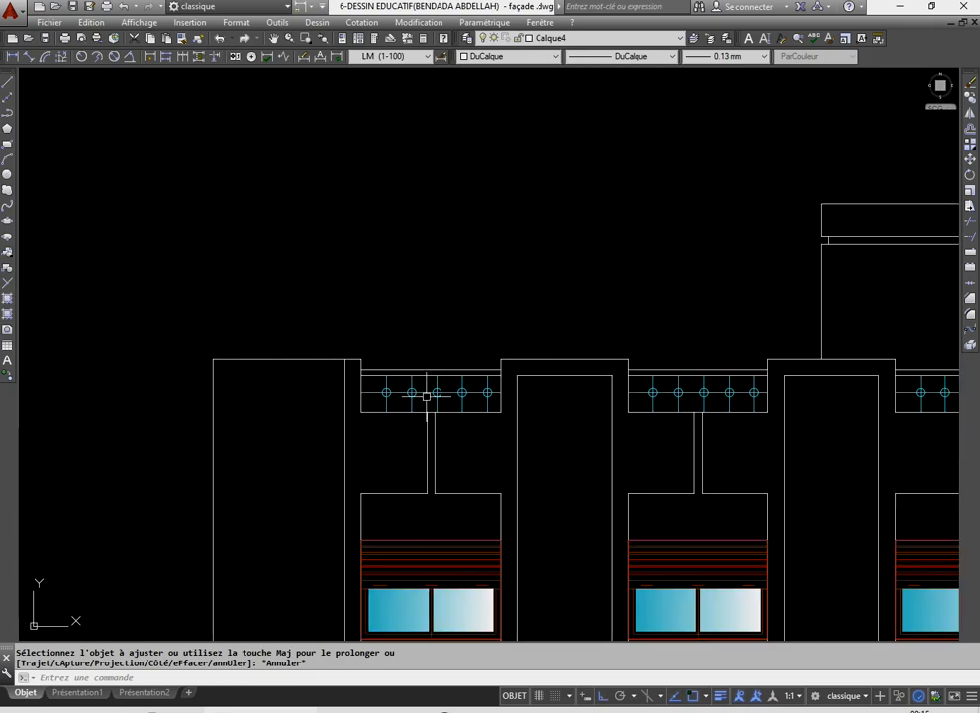
click(517, 377)
click(971, 112)
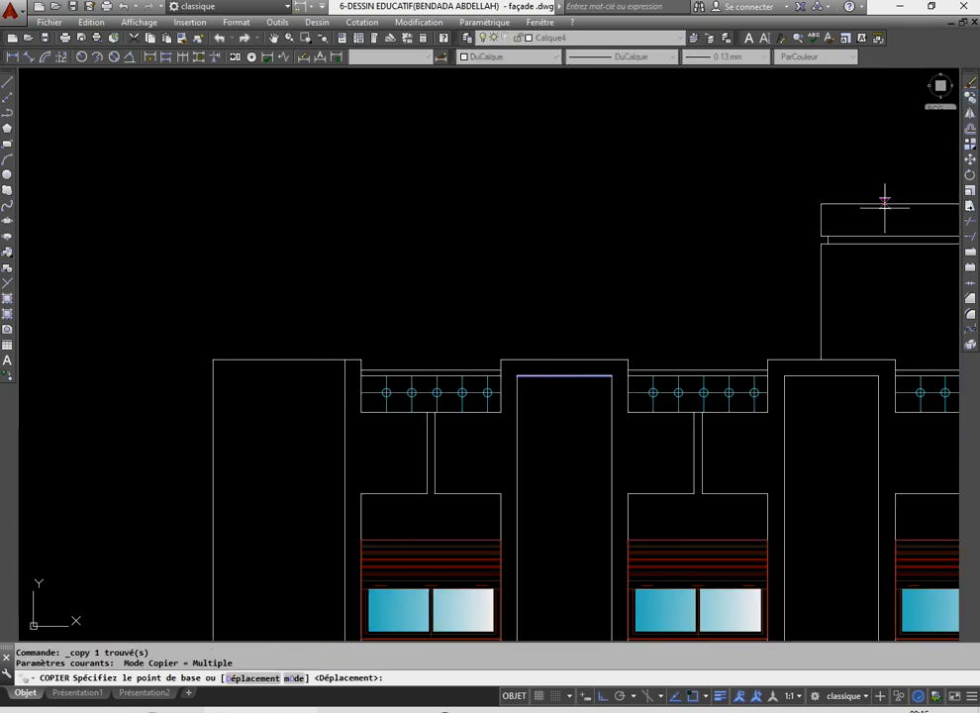
click(612, 375)
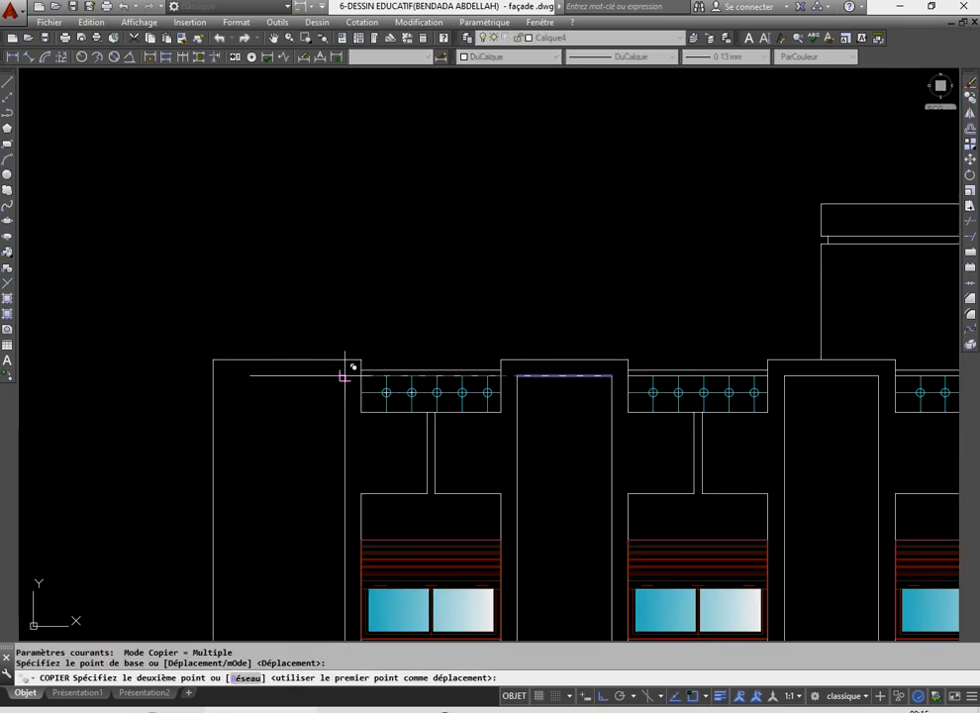
click(346, 374)
right_click(306, 362)
click(337, 375)
- Extend the first pier's inner top line to the outer edge of the left elevation
scroll(344, 447, down, 3)
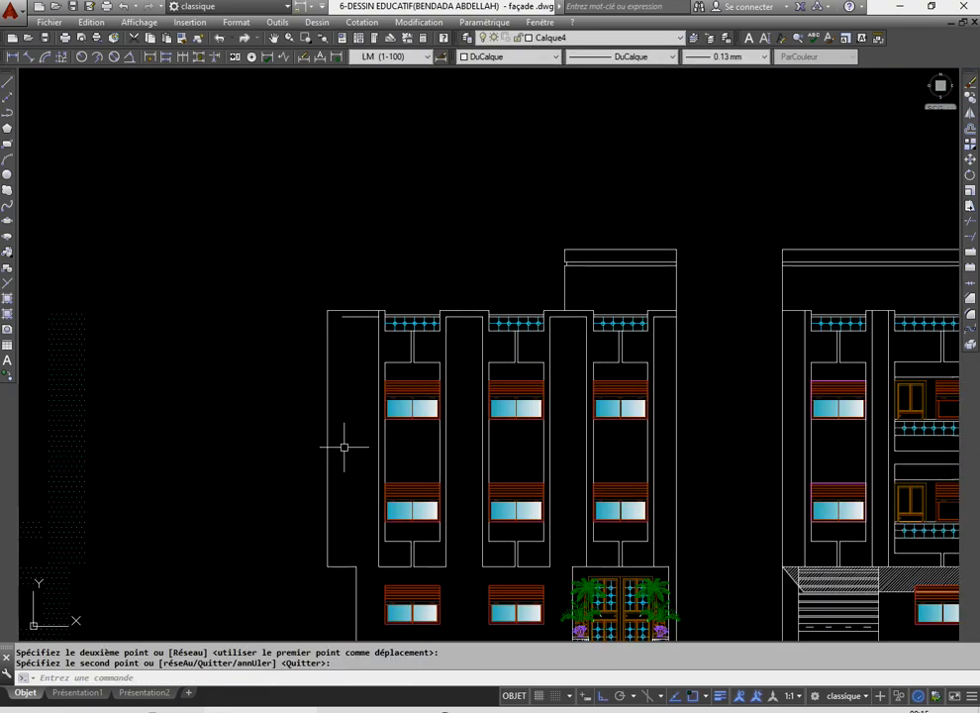
scroll(344, 446, down, 6)
scroll(352, 460, up, 4)
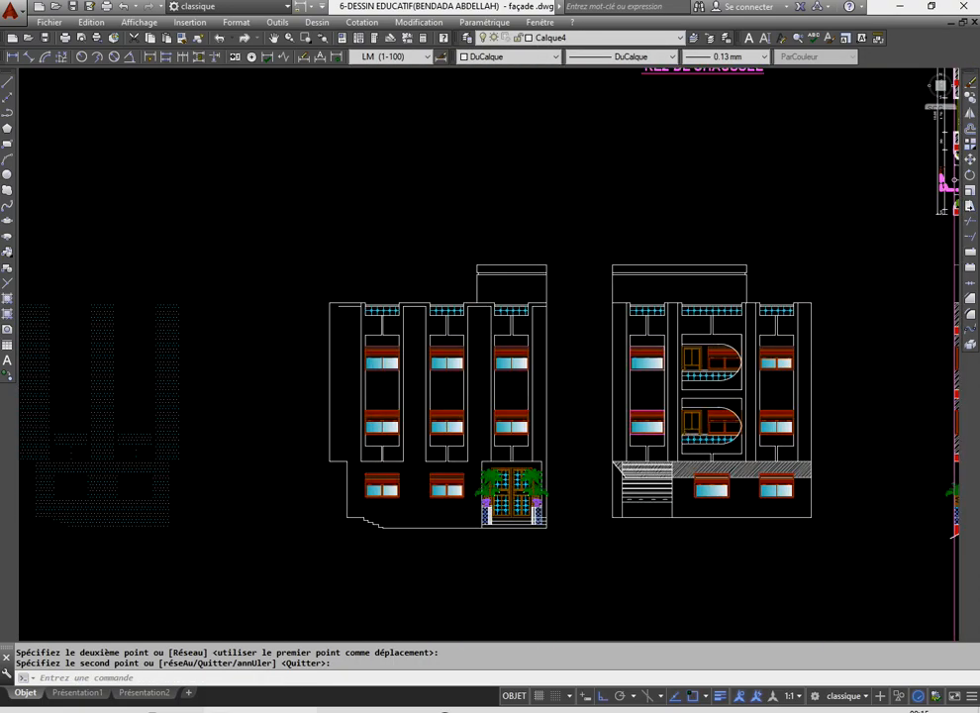
scroll(356, 464, up, 2)
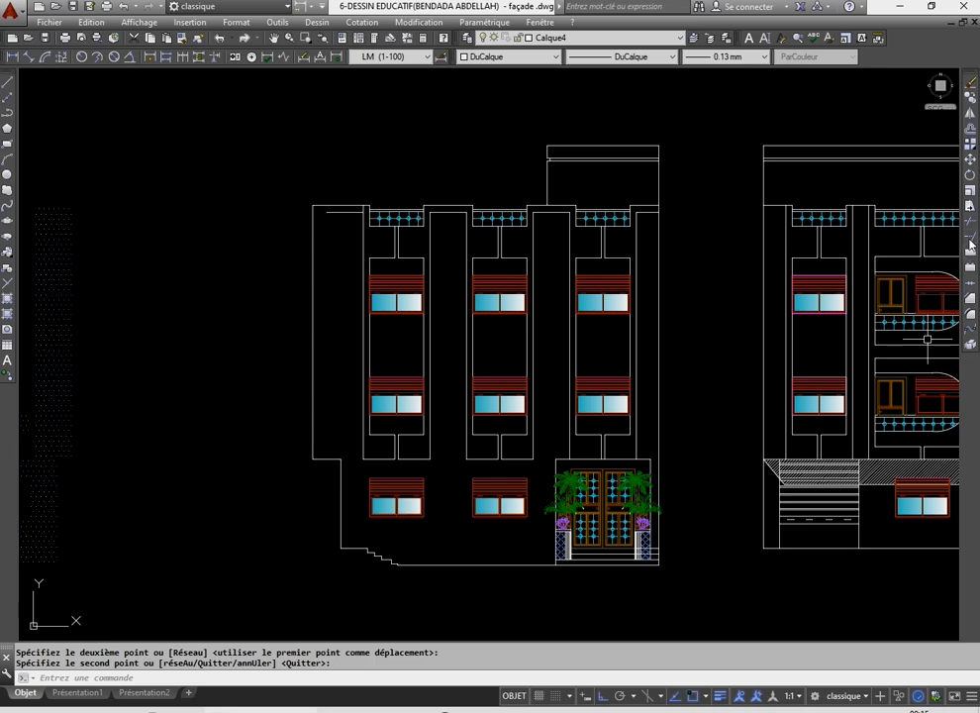
click(971, 243)
key(Return)
click(384, 200)
scroll(383, 200, up, 2)
click(289, 214)
right_click(291, 239)
click(302, 251)
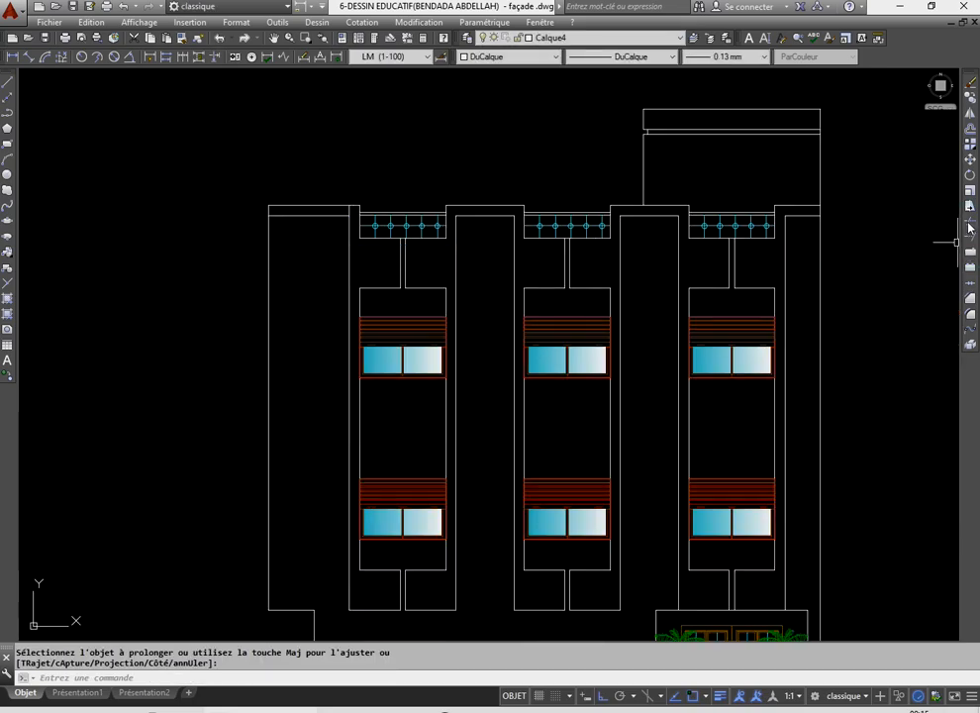
- Trim the first pier's inner vertical line above its inner top line to form a clean corner
click(971, 228)
right_click(291, 234)
click(294, 215)
scroll(297, 197, up, 4)
scroll(437, 231, up, 2)
click(441, 234)
click(426, 233)
right_click(355, 261)
click(382, 270)
- Copy the left elevation's fourth-pier inner top line onto the first pier of the right elevation
scroll(333, 291, down, 6)
scroll(333, 291, up, 3)
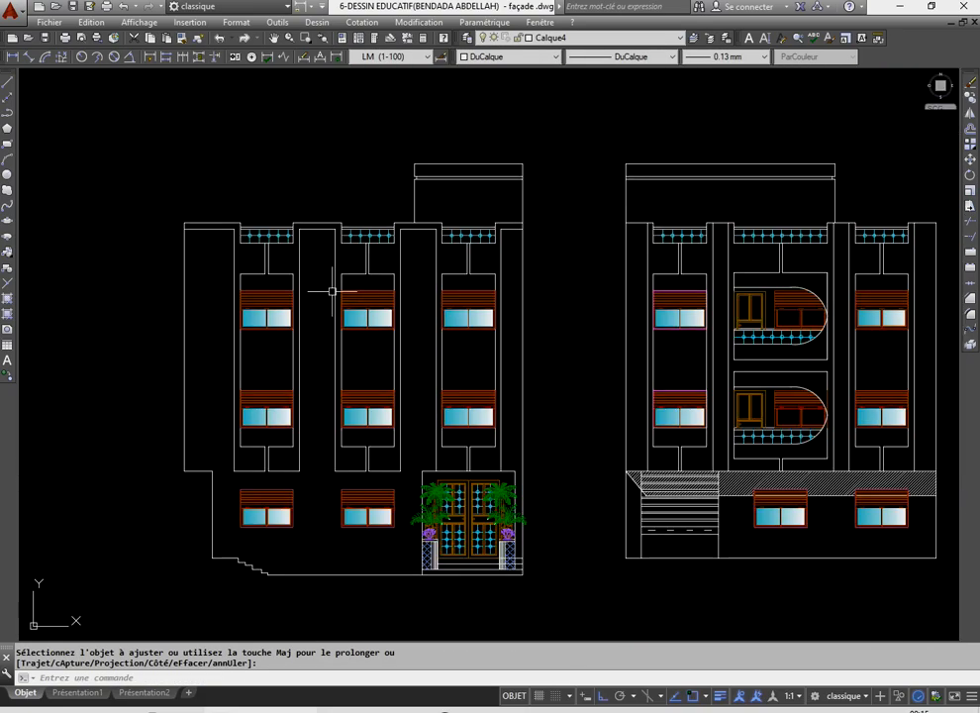
scroll(333, 291, down, 4)
scroll(525, 219, up, 4)
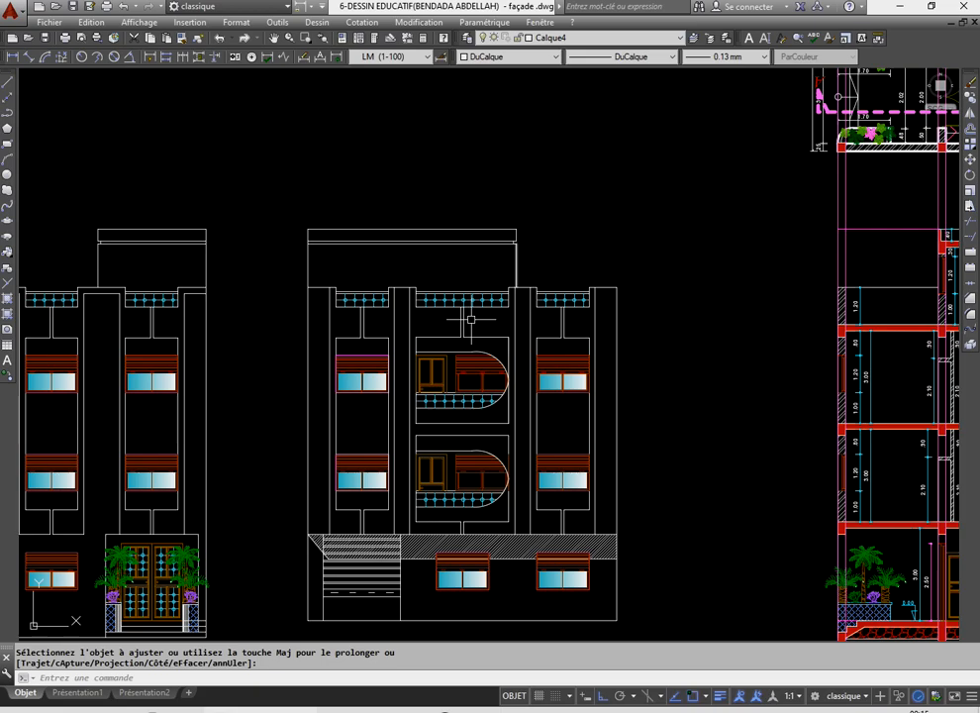
scroll(163, 310, up, 3)
click(240, 265)
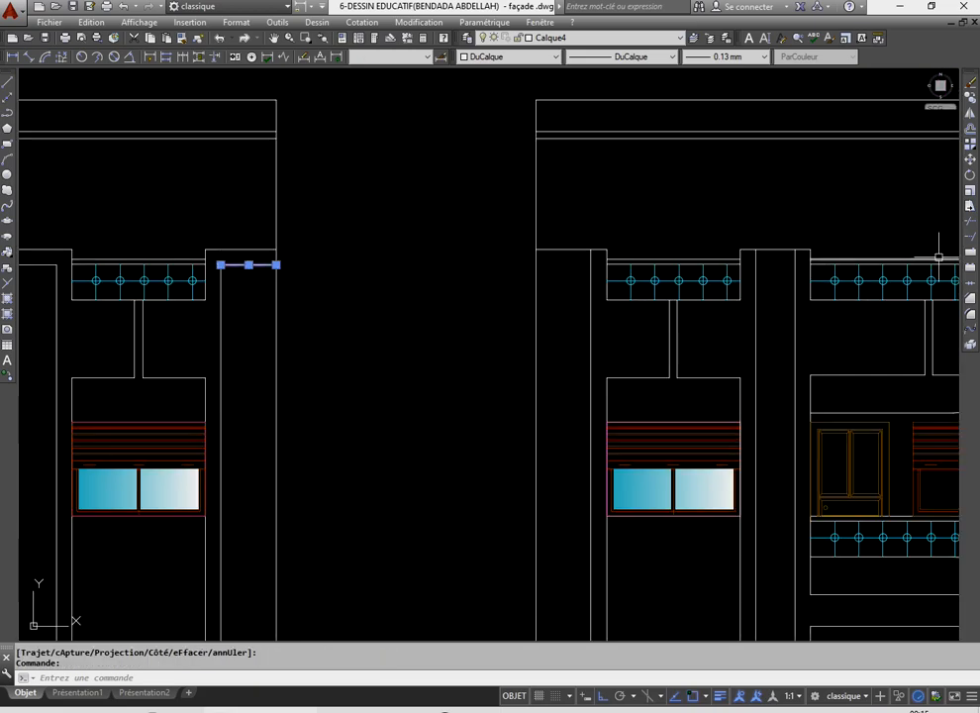
click(971, 97)
scroll(286, 280, up, 2)
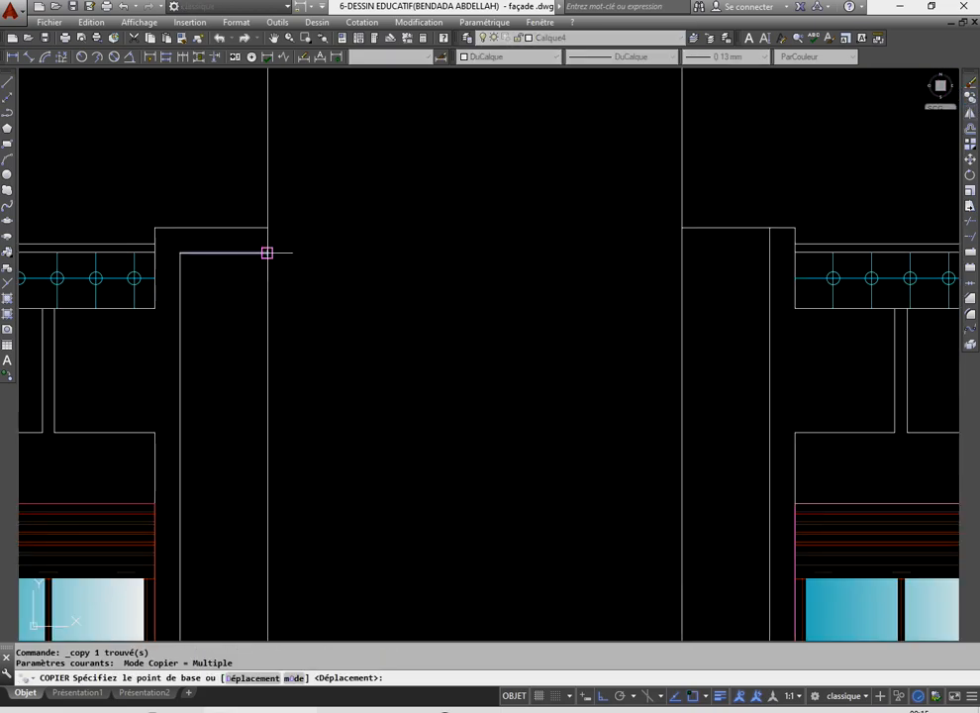
click(266, 254)
scroll(231, 253, down, 4)
scroll(396, 257, up, 4)
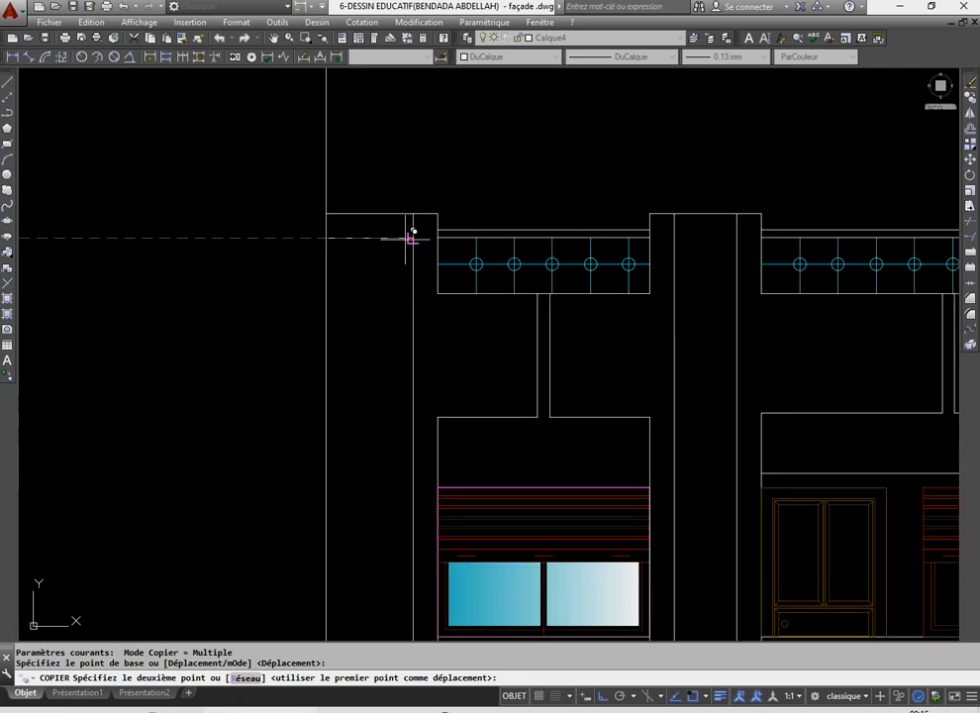
click(412, 239)
- Place further copies of the inner top line at the same height on the right elevation's second, third and fourth piers
scroll(476, 284, up, 4)
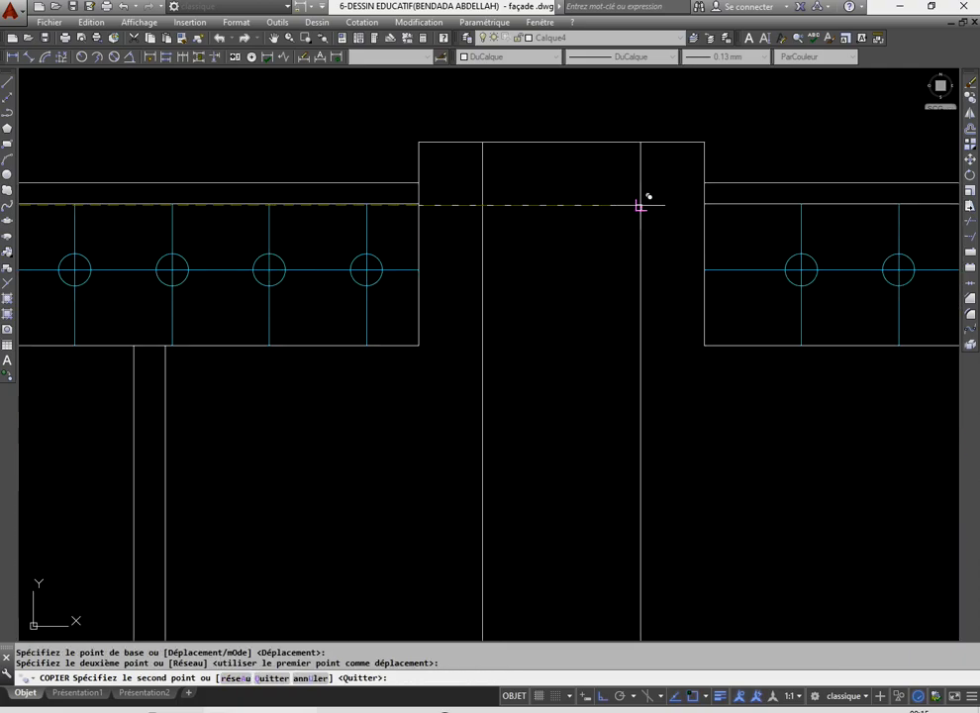
click(642, 203)
scroll(380, 277, down, 2)
click(543, 233)
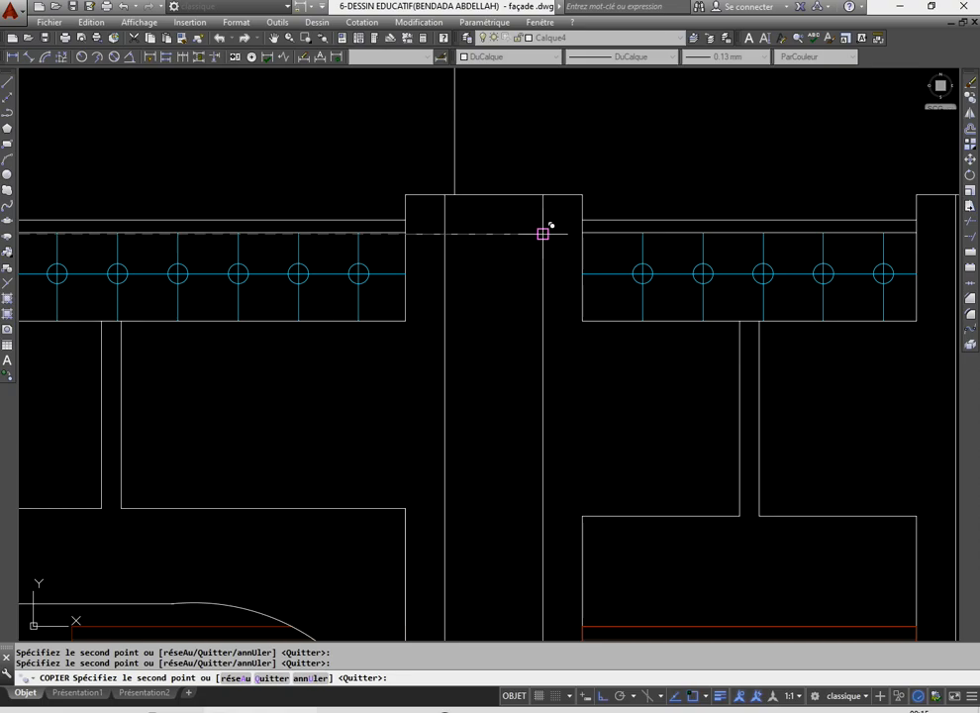
scroll(556, 254, down, 4)
scroll(655, 250, up, 4)
click(730, 248)
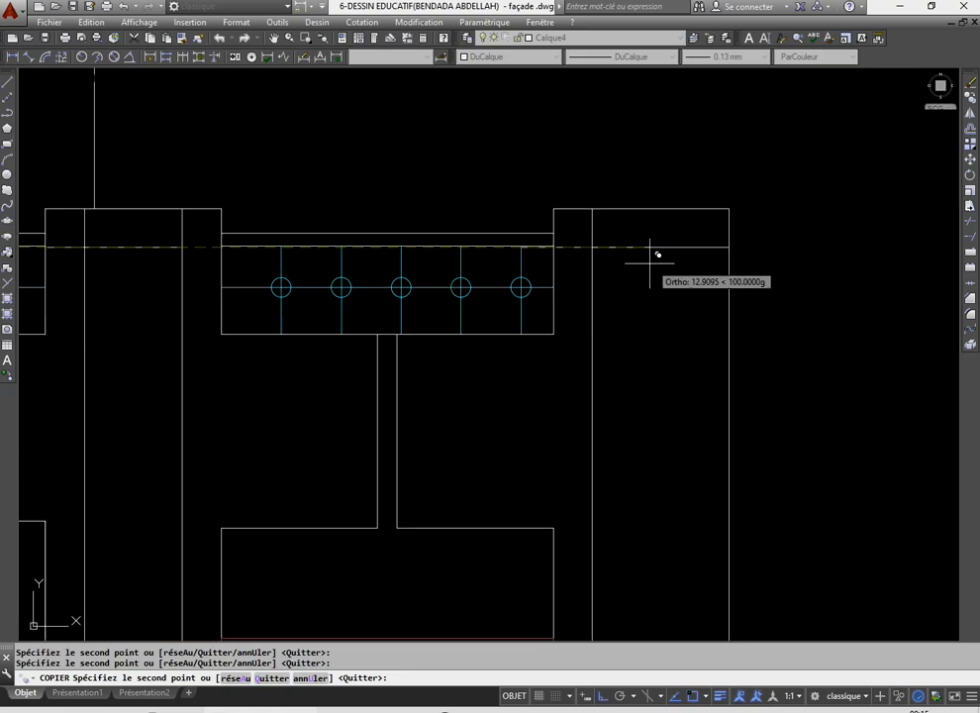
right_click(651, 263)
click(661, 279)
- Trim the right elevation's fourth-pier inner vertical line and top line to a clean corner
click(969, 221)
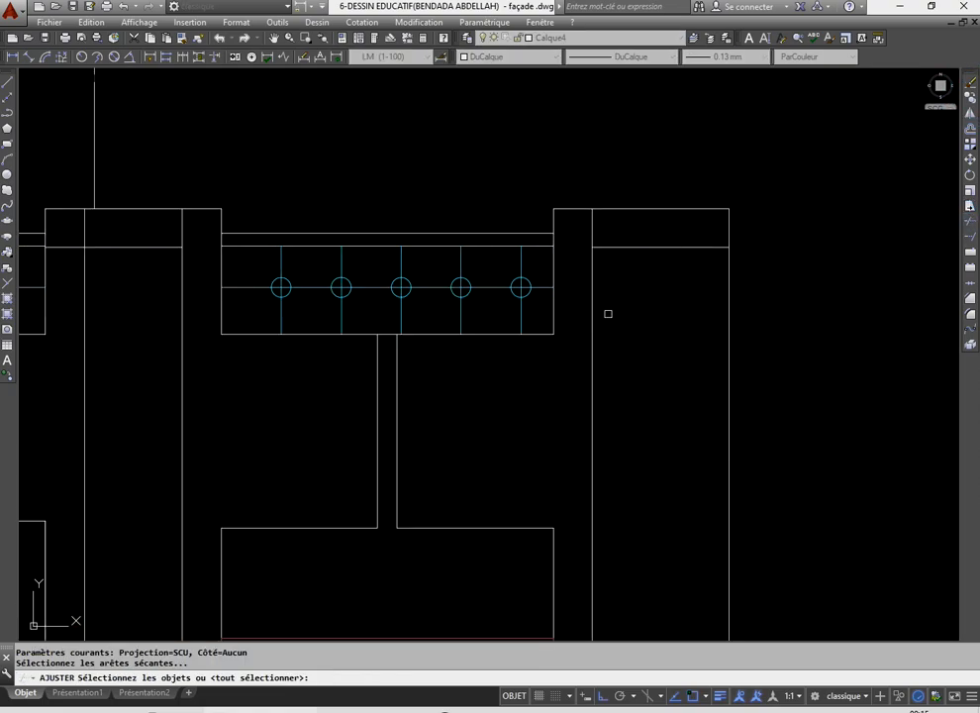
right_click(608, 313)
scroll(600, 216, up, 2)
click(622, 239)
click(546, 253)
scroll(610, 262, down, 4)
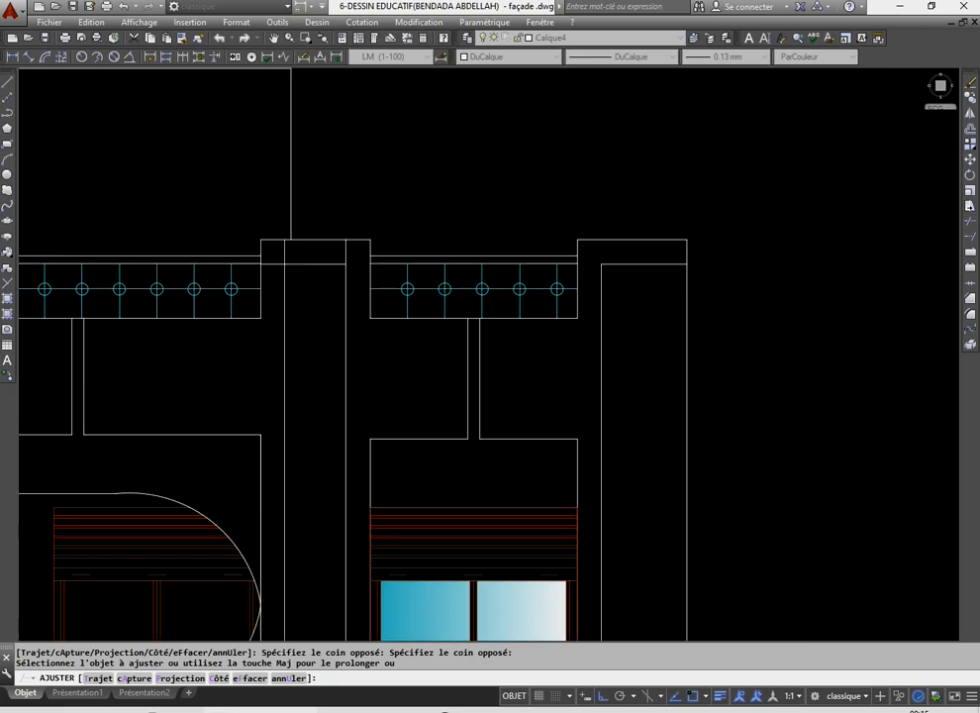
- Trim the third pier's overhanging top line and its two inner vertical lines above it on the right elevation
scroll(292, 238, up, 4)
click(470, 304)
click(447, 362)
click(521, 284)
click(420, 284)
key(ctrl+z)
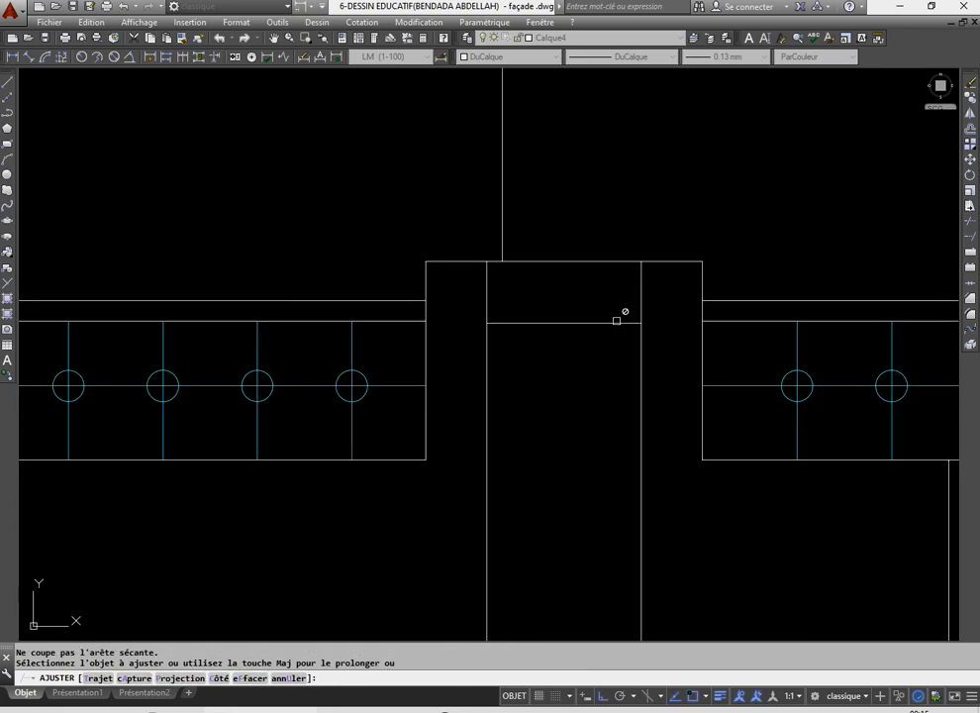
click(533, 315)
click(486, 287)
click(650, 290)
click(644, 298)
click(644, 298)
- Trim the right elevation's second-pier inner vertical lines and overhanging top line to form clean upper corners
scroll(630, 311, down, 6)
click(330, 311)
scroll(328, 310, up, 6)
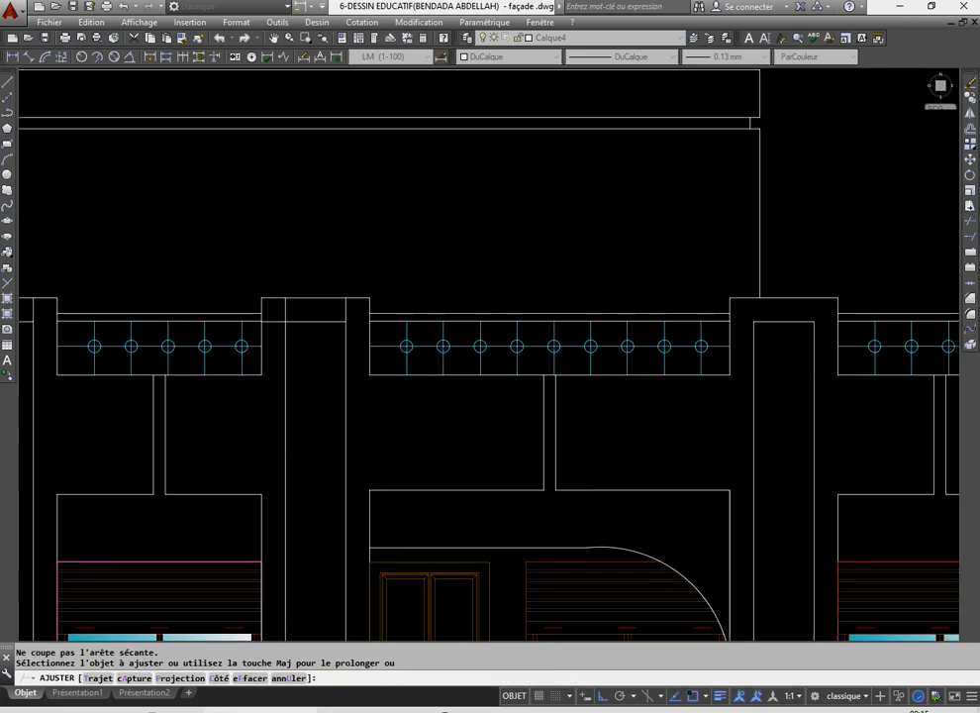
click(370, 322)
click(278, 315)
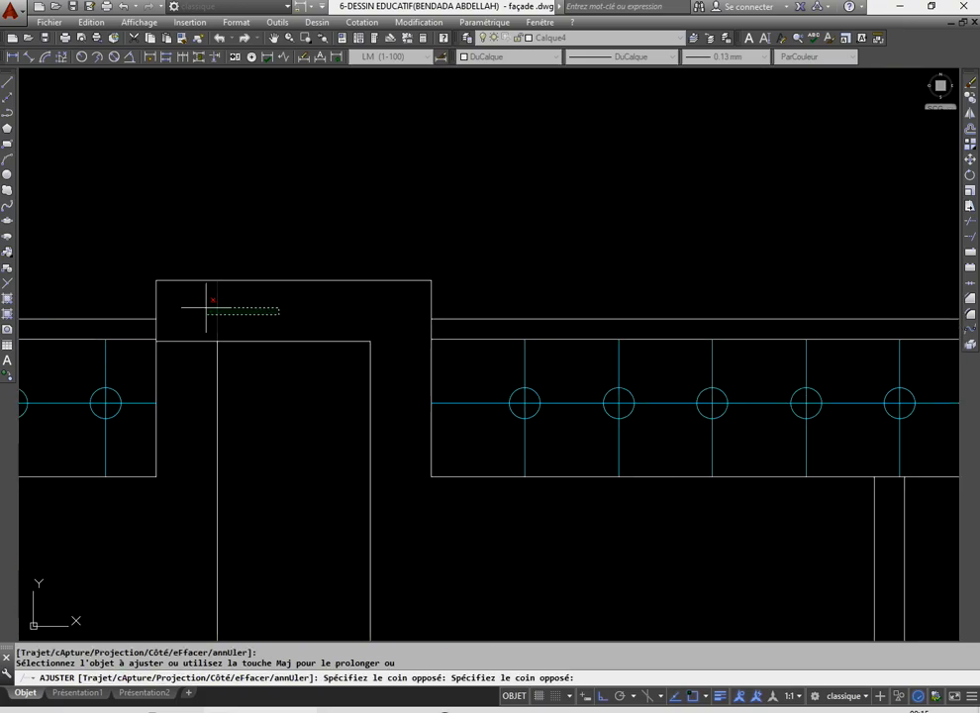
click(195, 331)
- Trim the right elevation's first-pier inner vertical line above its inner top line and save the drawing
scroll(317, 337, down, 2)
scroll(356, 293, down, 6)
scroll(355, 293, up, 8)
click(336, 292)
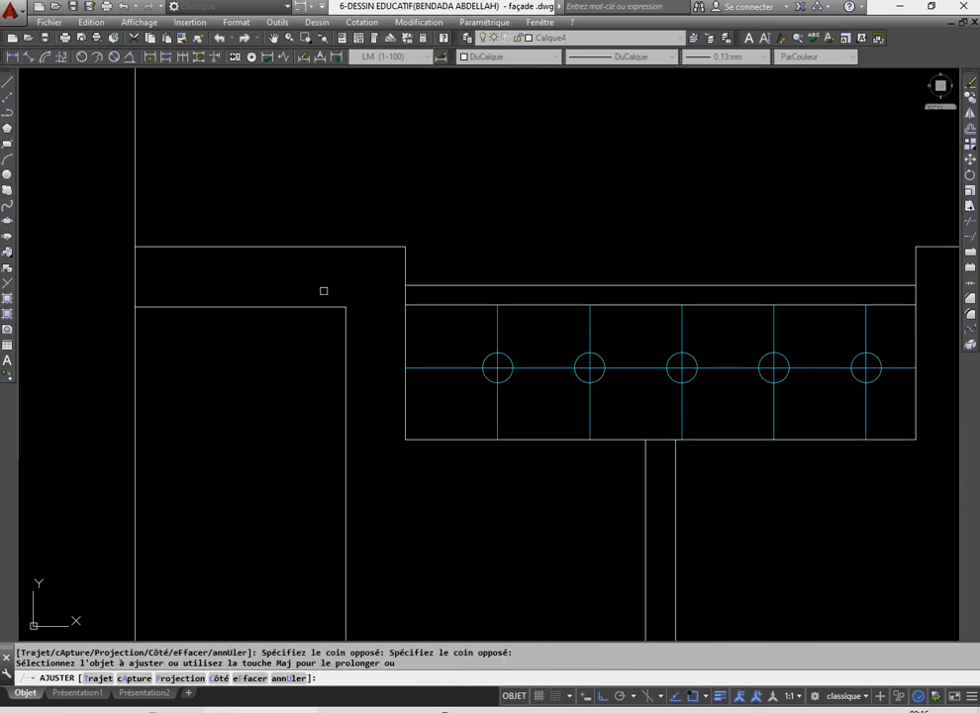
right_click(328, 294)
click(344, 302)
click(75, 7)
- Examine both façade elevations and the separate dotted hatch beside the left elevation
scroll(394, 360, down, 6)
scroll(330, 407, up, 2)
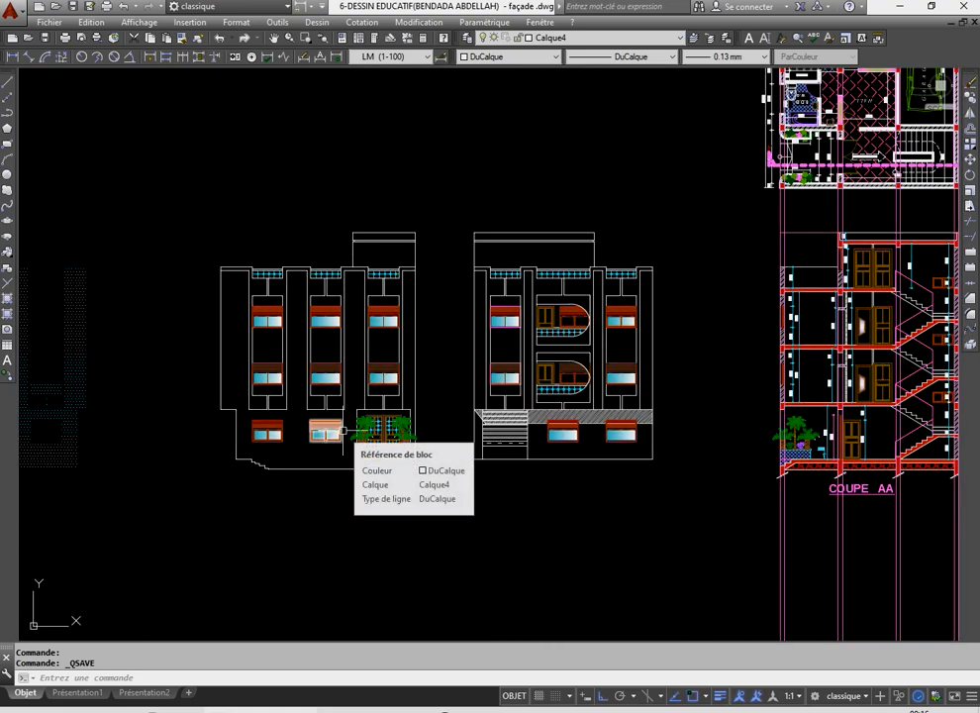
scroll(342, 431, up, 2)
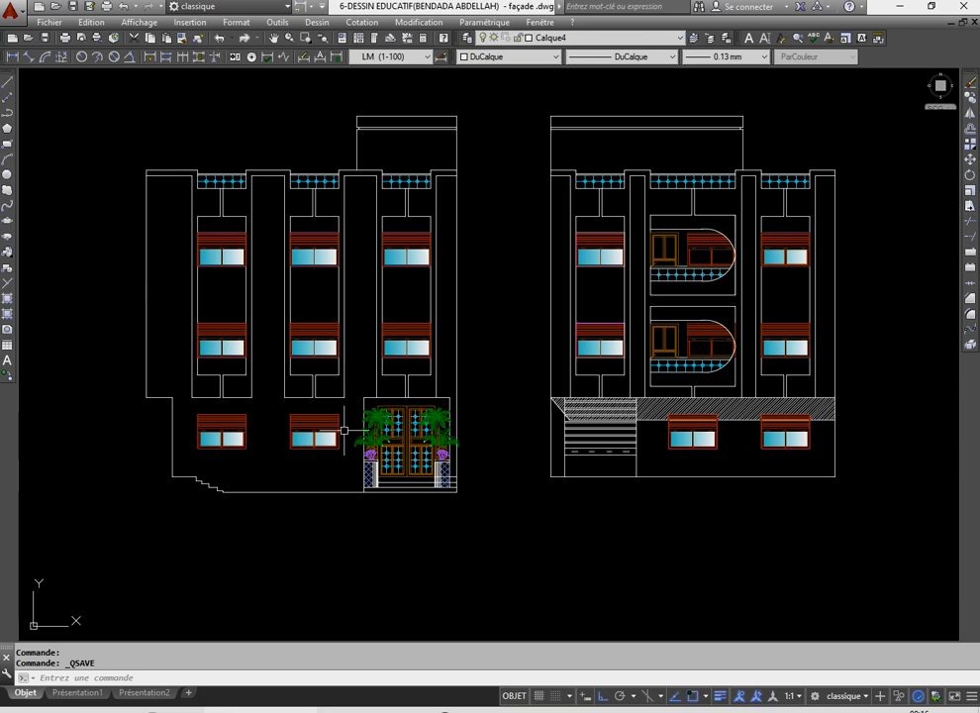
scroll(424, 390, down, 2)
scroll(224, 364, up, 2)
scroll(343, 382, down, 2)
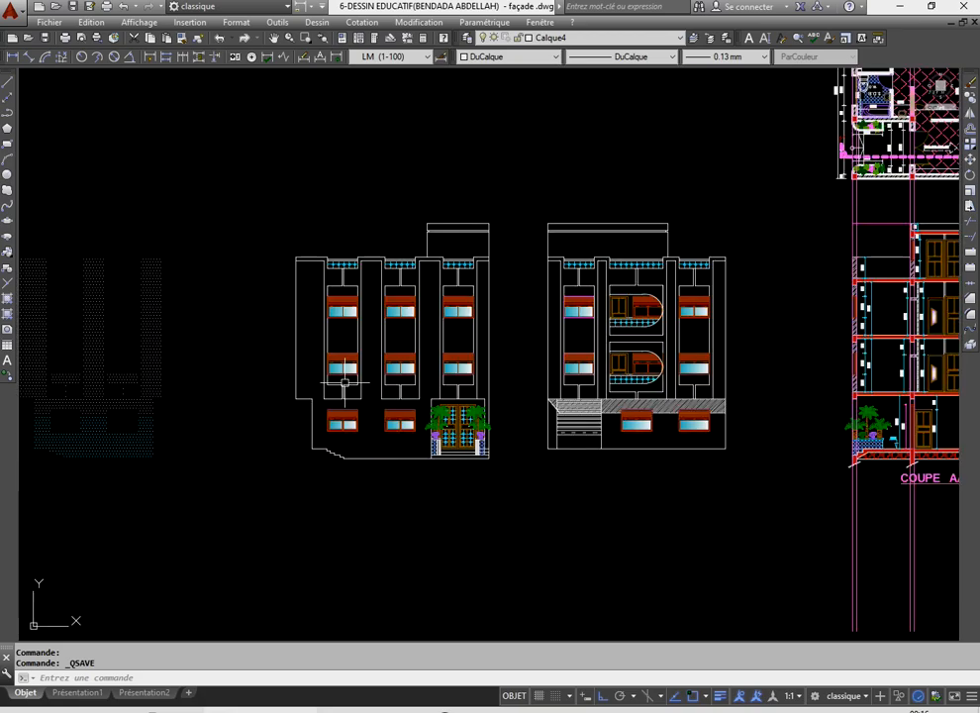
scroll(367, 432, up, 2)
scroll(401, 430, down, 2)
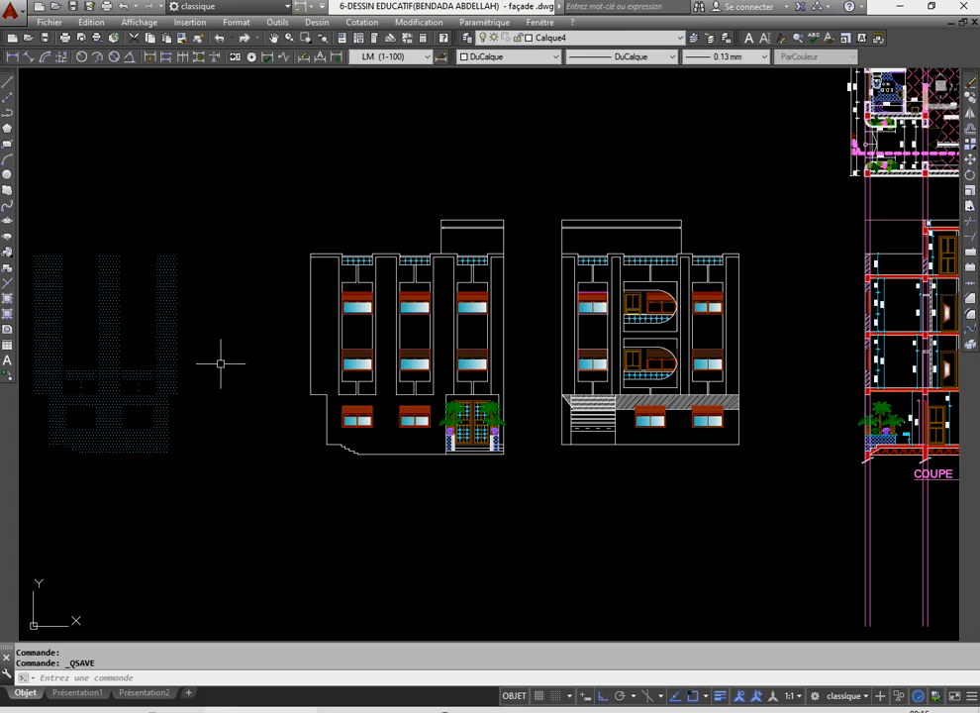
- Set up a new hatch with the ANSI31 pattern and try to pick the left elevation's wall as its area
click(7, 297)
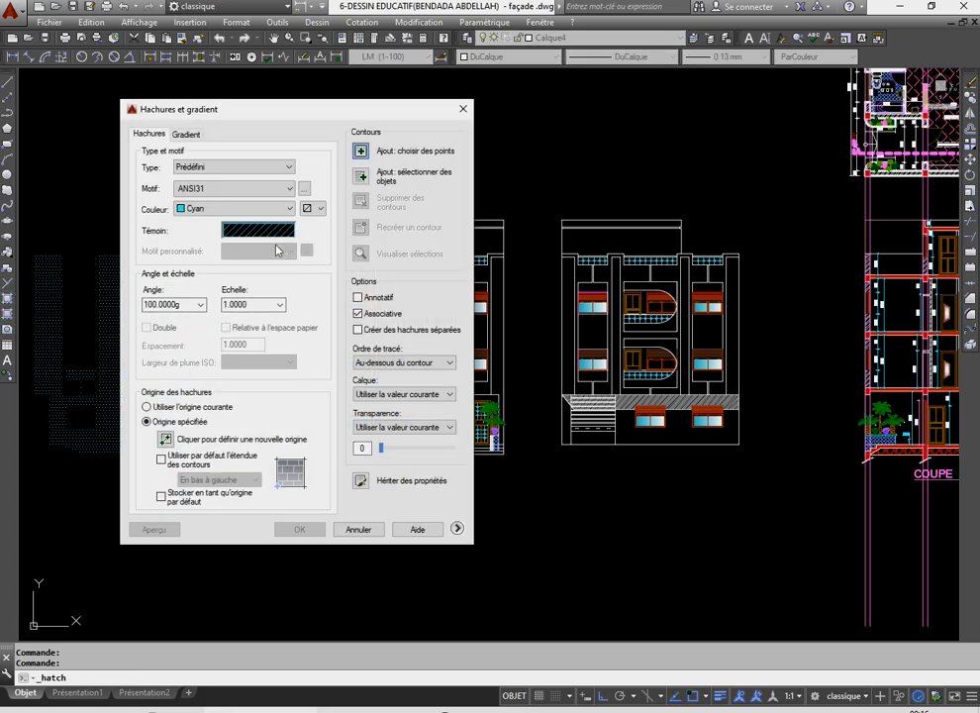
click(304, 188)
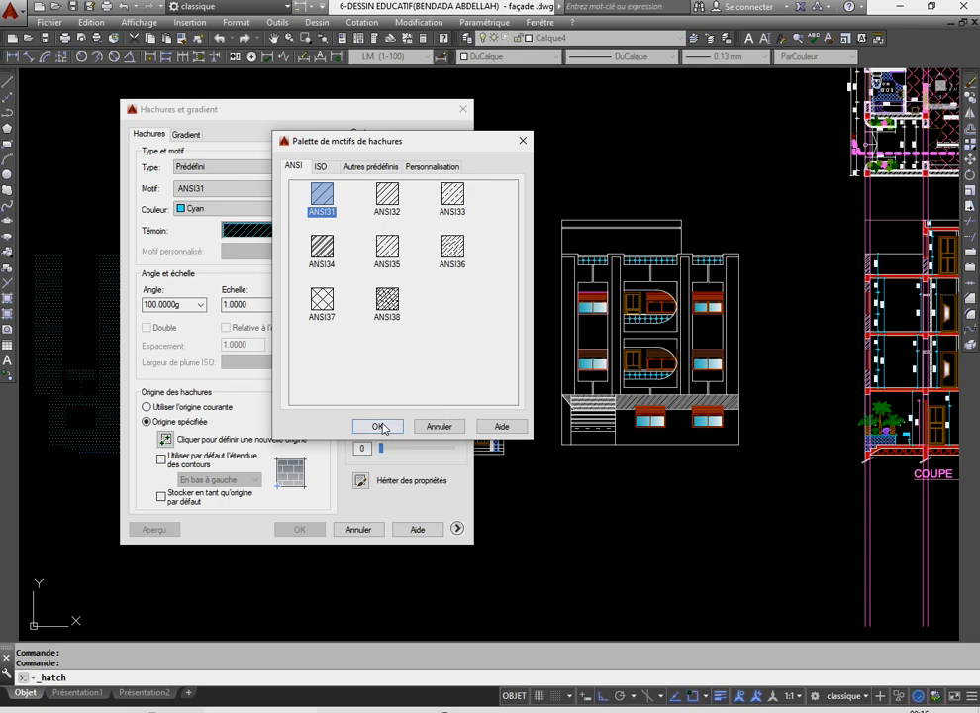
click(378, 426)
click(361, 154)
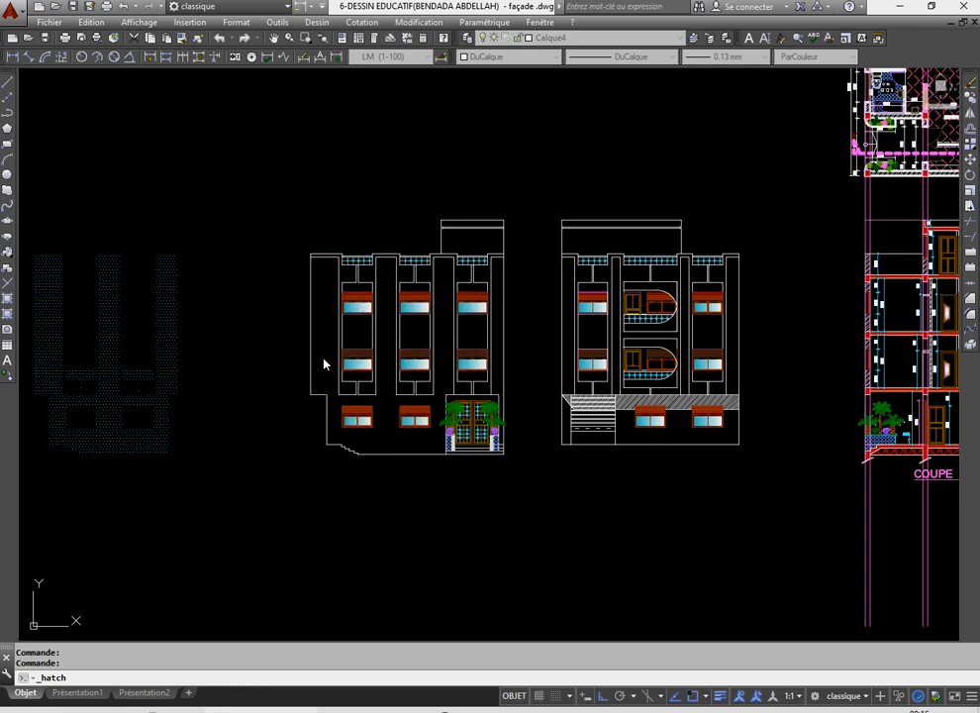
click(334, 305)
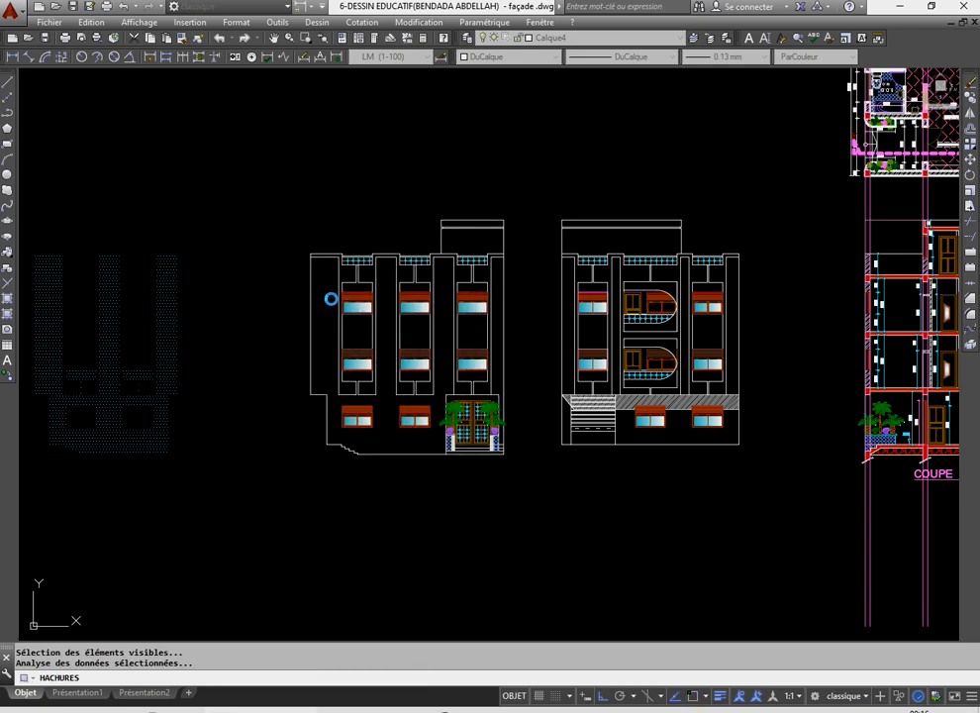
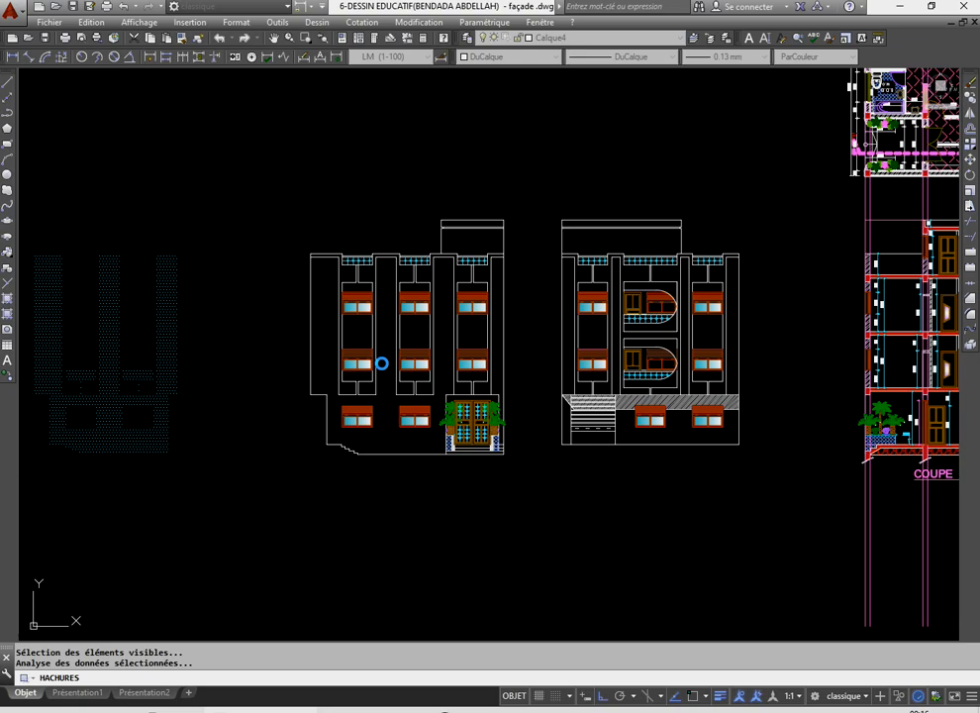
key(Escape)
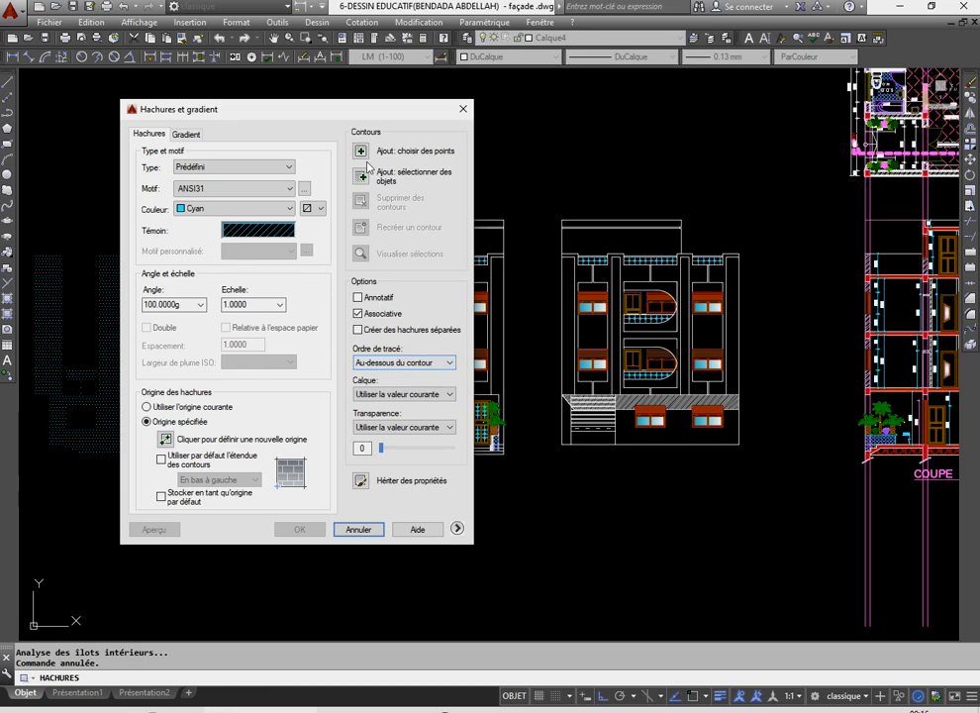
- Hatch the left elevation's connected piers and ground-floor wall with the ANSI31 pattern by picking inside the second pier
click(363, 154)
scroll(421, 395, up, 5)
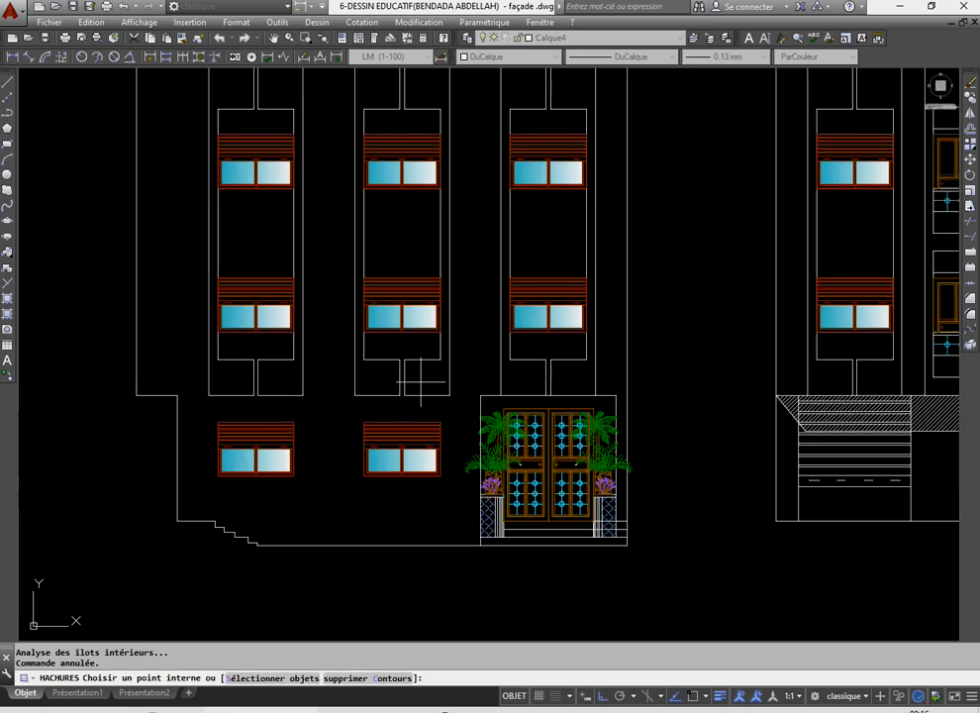
scroll(334, 248, down, 3)
scroll(319, 161, up, 3)
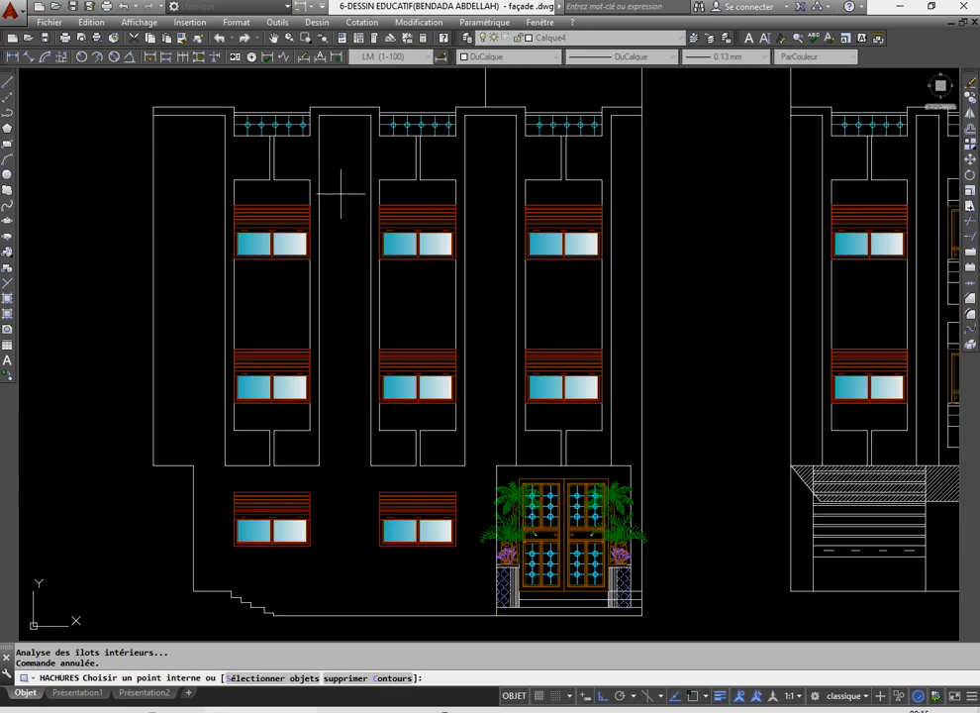
click(341, 193)
right_click(339, 188)
click(368, 194)
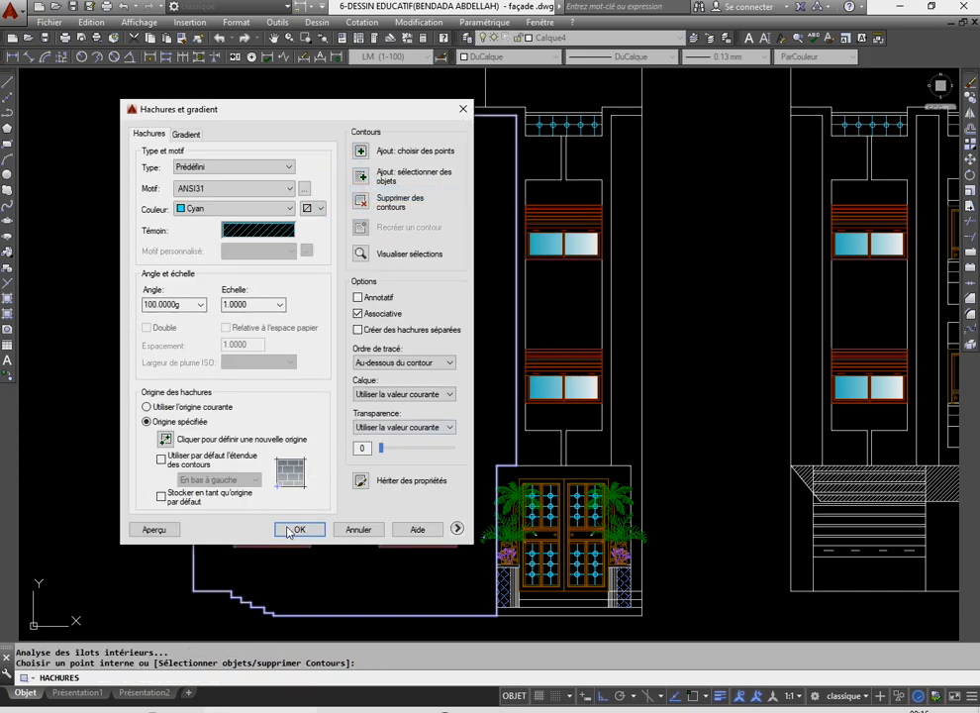
click(294, 529)
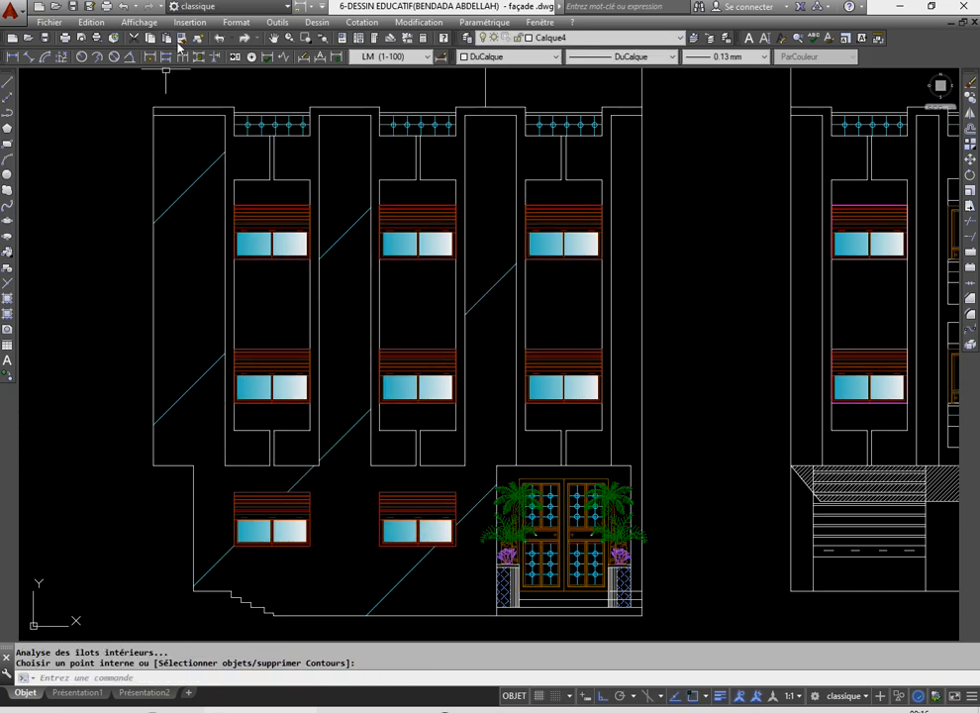
- Match the properties of the separate dotted hatch onto the left elevation's new wall hatch
click(180, 40)
scroll(297, 297, down, 4)
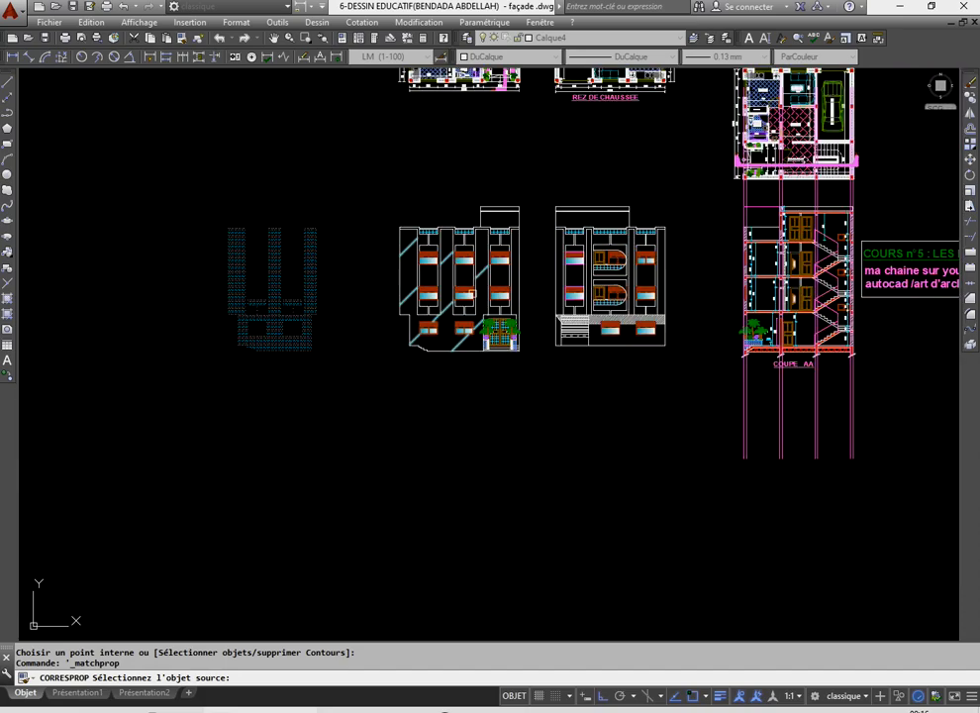
scroll(292, 317, up, 1)
click(321, 278)
scroll(475, 287, up, 3)
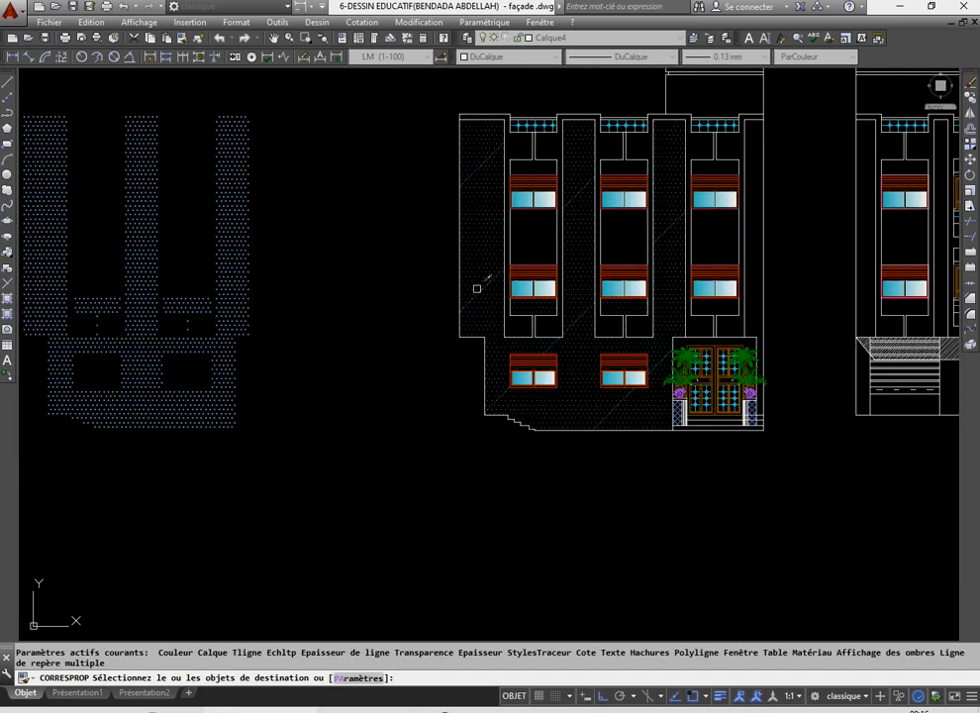
right_click(358, 252)
click(363, 262)
- Erase the separate dotted hatch standing beside the left elevation
click(363, 272)
click(202, 210)
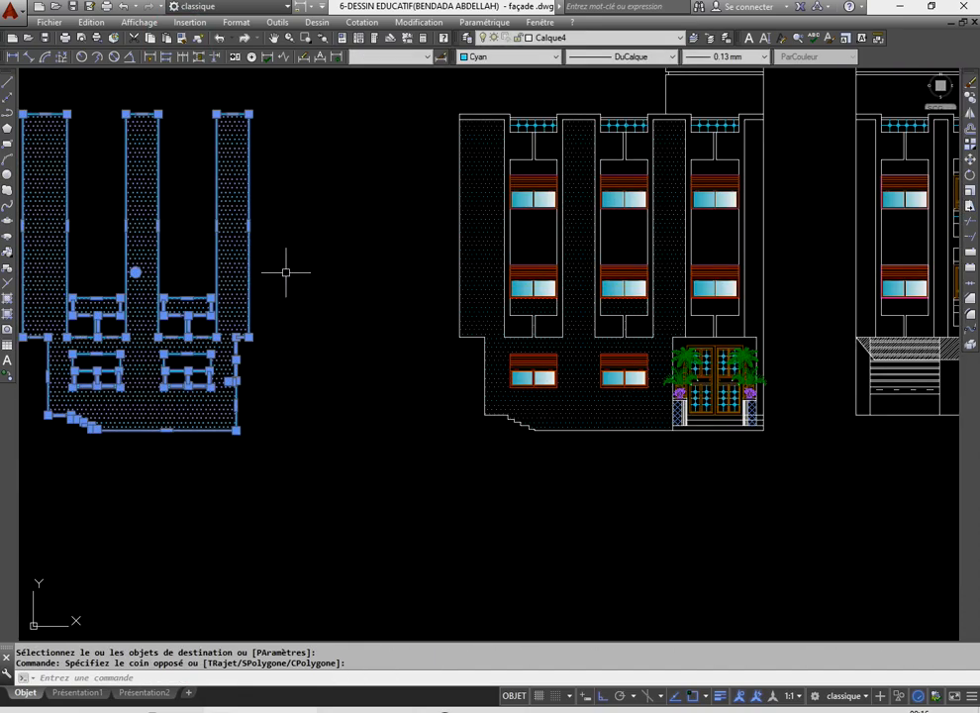
key(Delete)
- Edit the left elevation's dotted hatch to include the narrow end pier beside the entrance bay
scroll(353, 339, down, 5)
scroll(416, 337, up, 5)
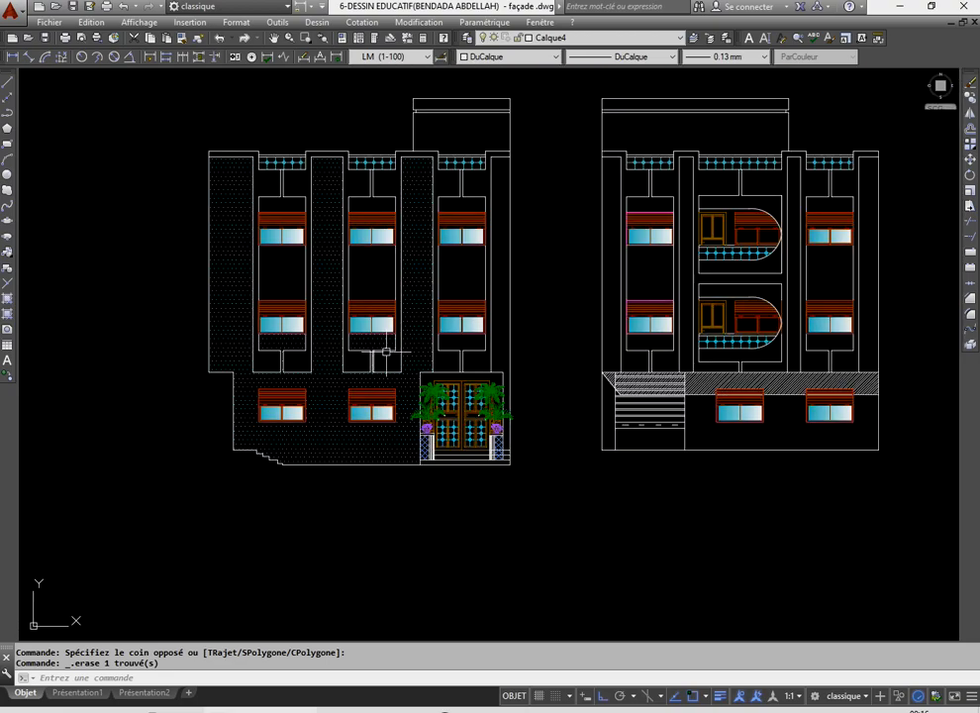
click(407, 325)
right_click(407, 325)
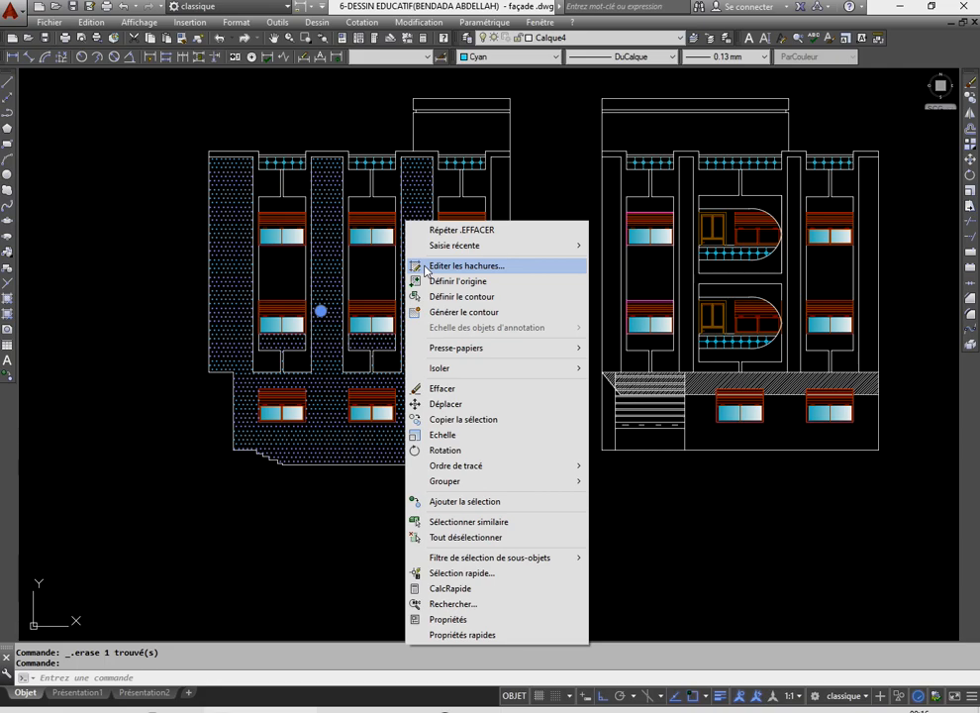
click(425, 268)
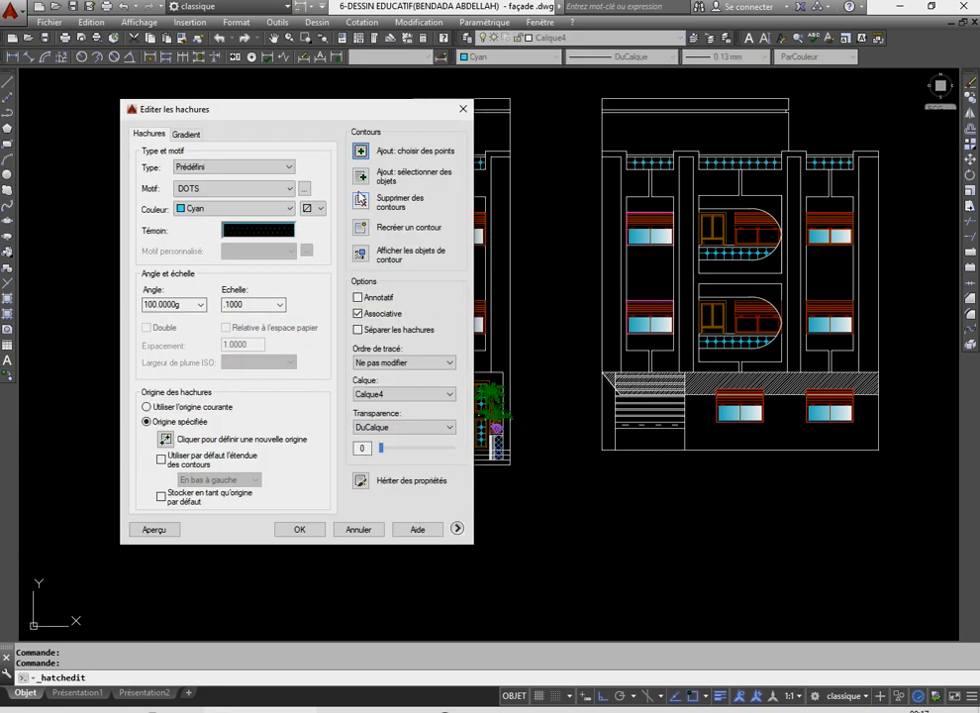
click(360, 152)
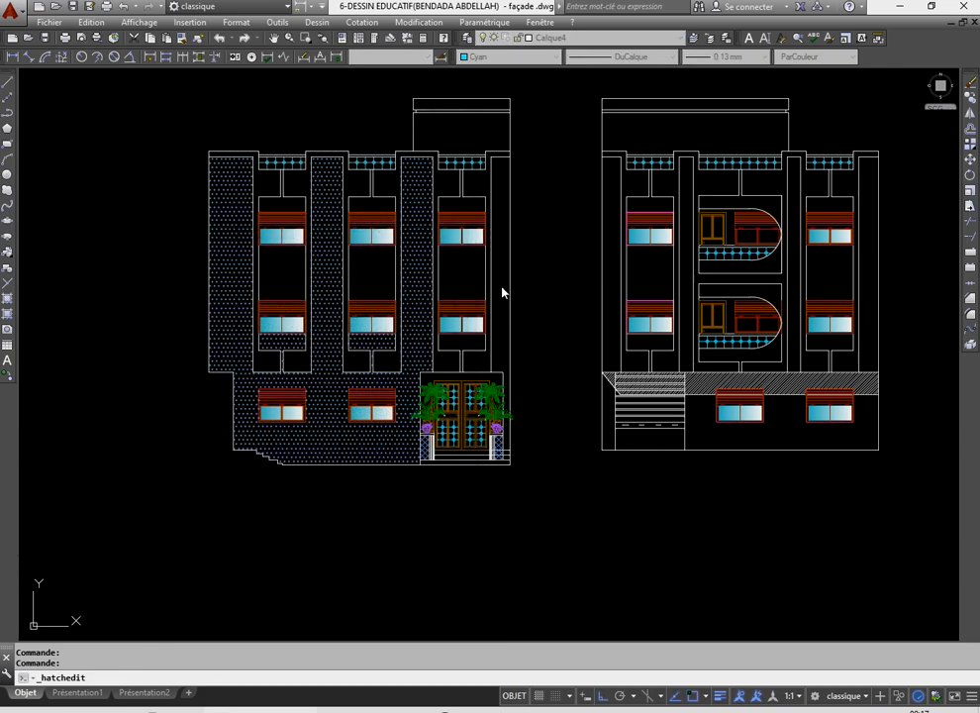
click(502, 287)
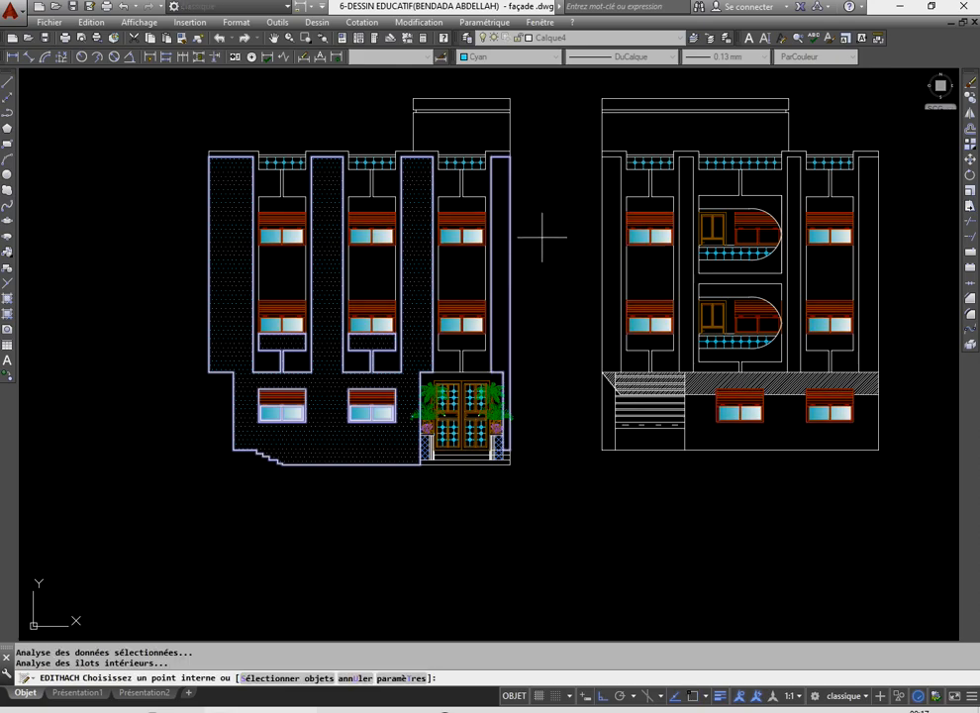
right_click(544, 238)
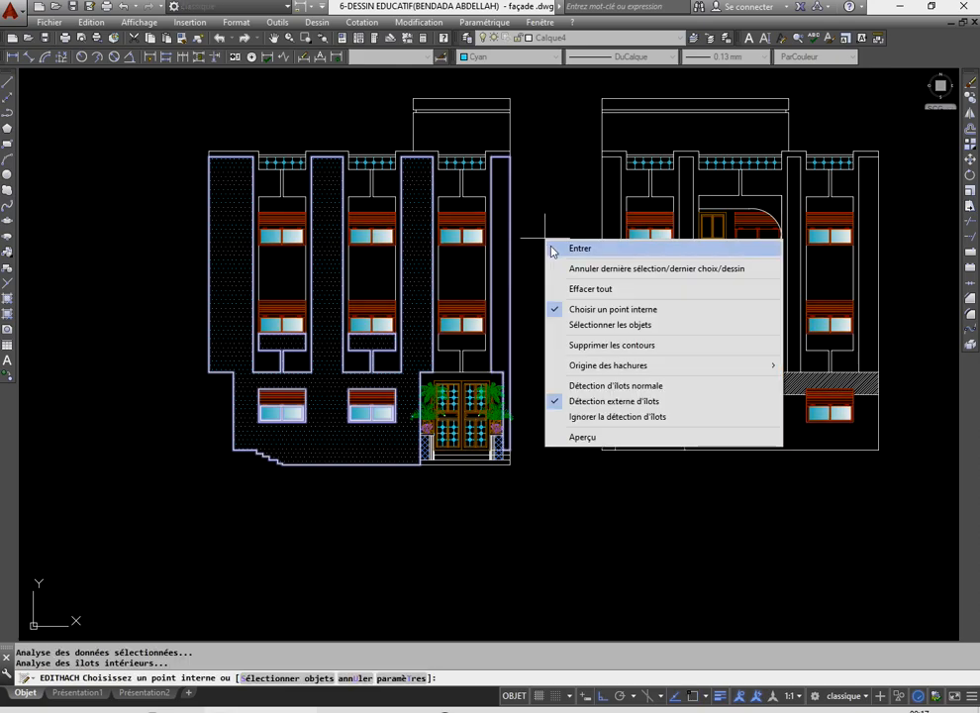
click(565, 249)
click(300, 530)
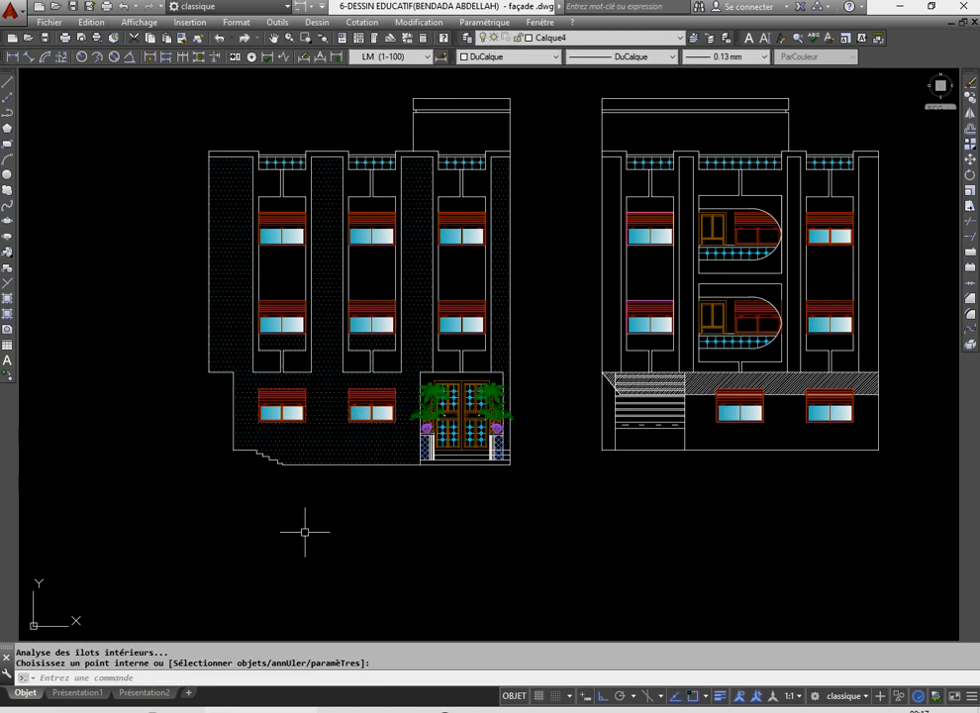
- Pick the right elevation's four piers, ground-floor wall and strip beside the stairs as areas of a new ANSI31 hatch
scroll(400, 522, down, 2)
scroll(492, 456, up, 2)
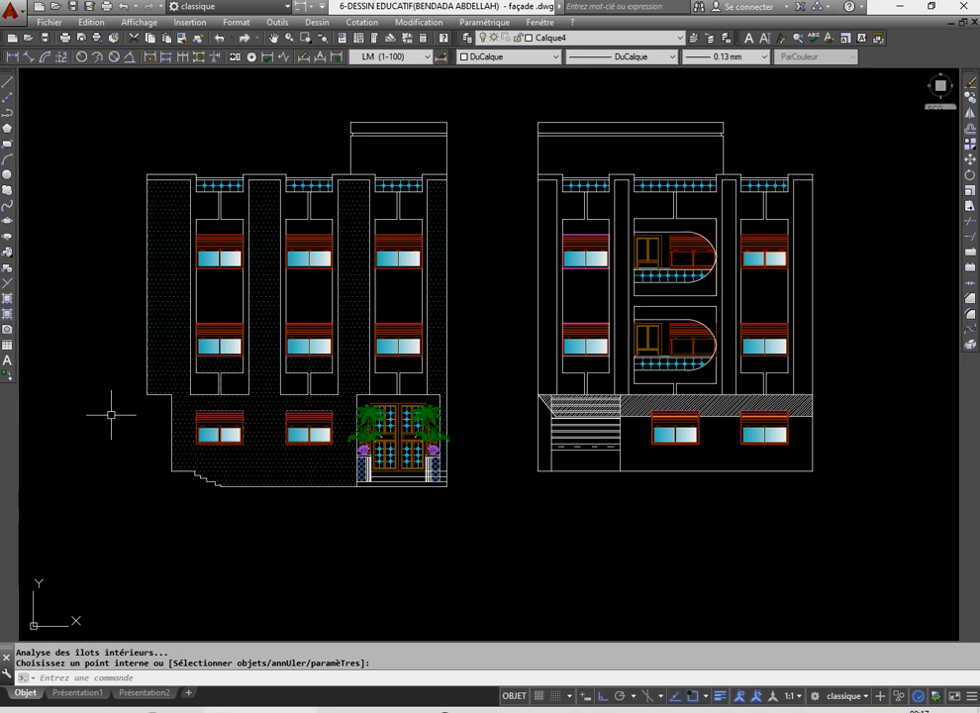
click(7, 298)
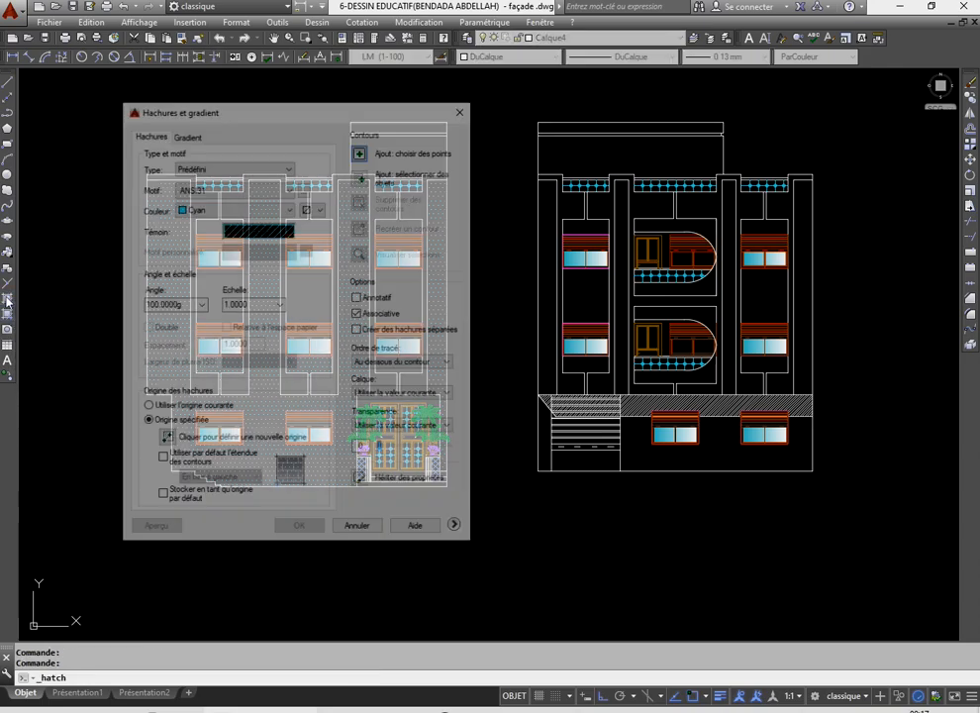
click(363, 153)
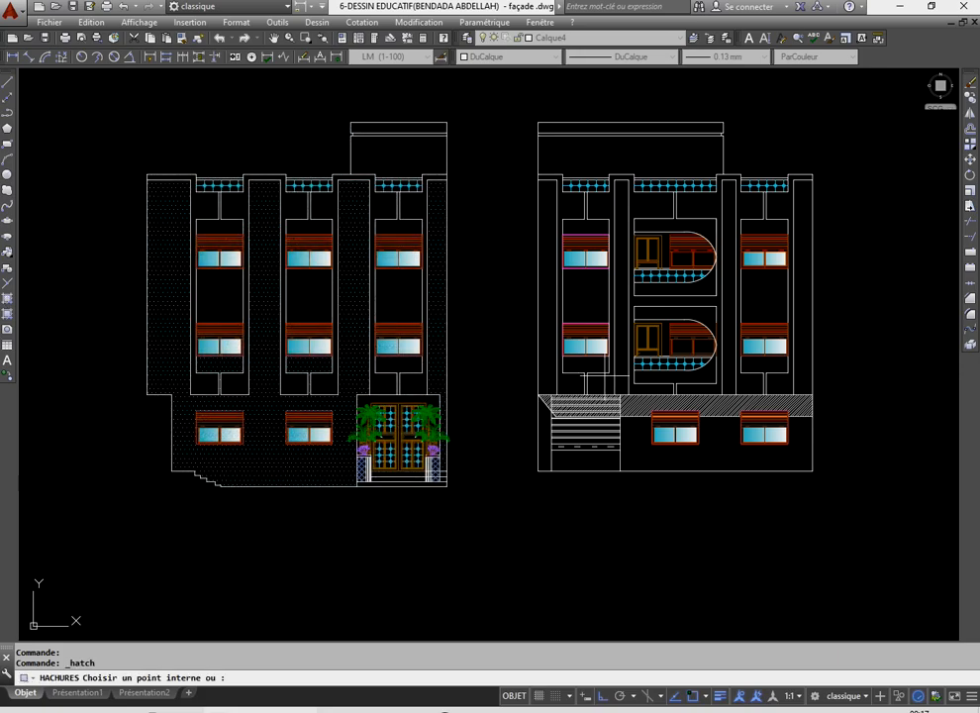
scroll(721, 295, up, 4)
scroll(606, 279, down, 4)
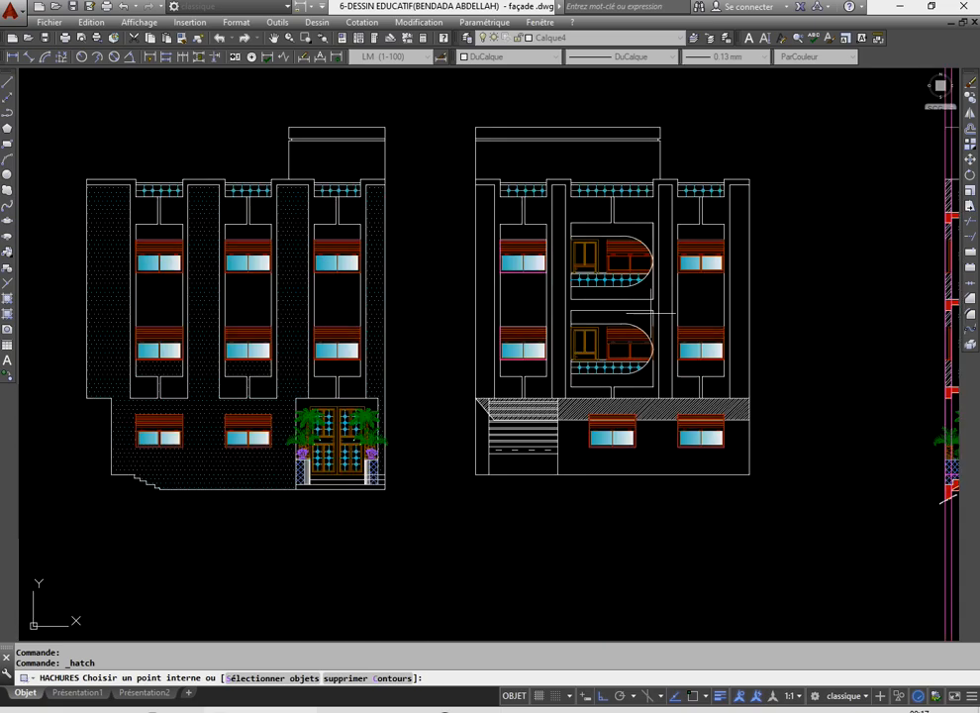
click(486, 283)
click(559, 292)
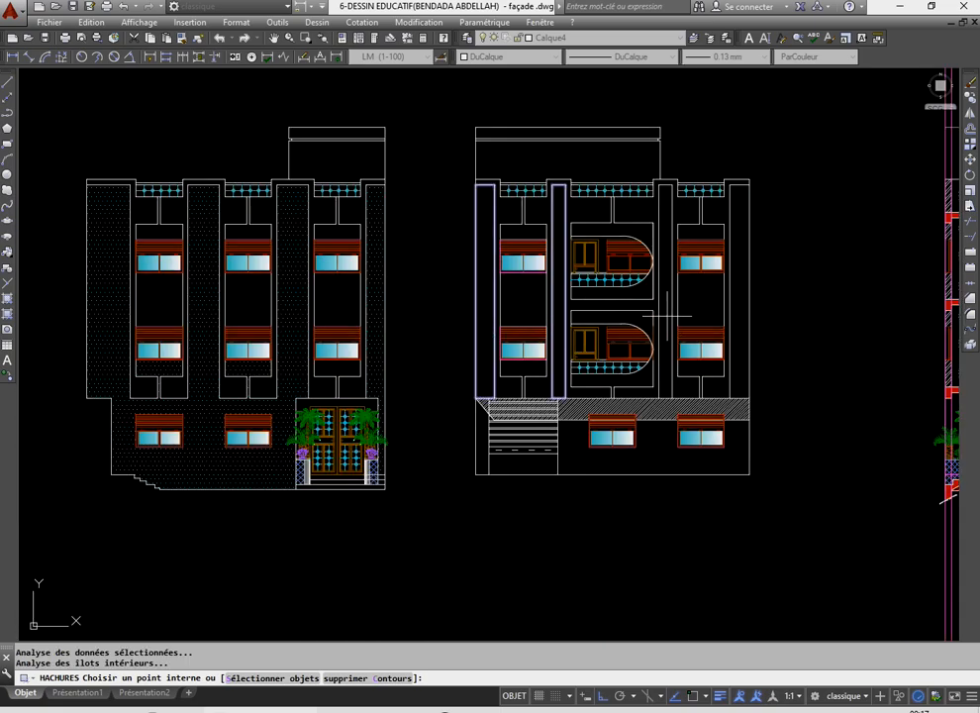
click(669, 315)
click(744, 332)
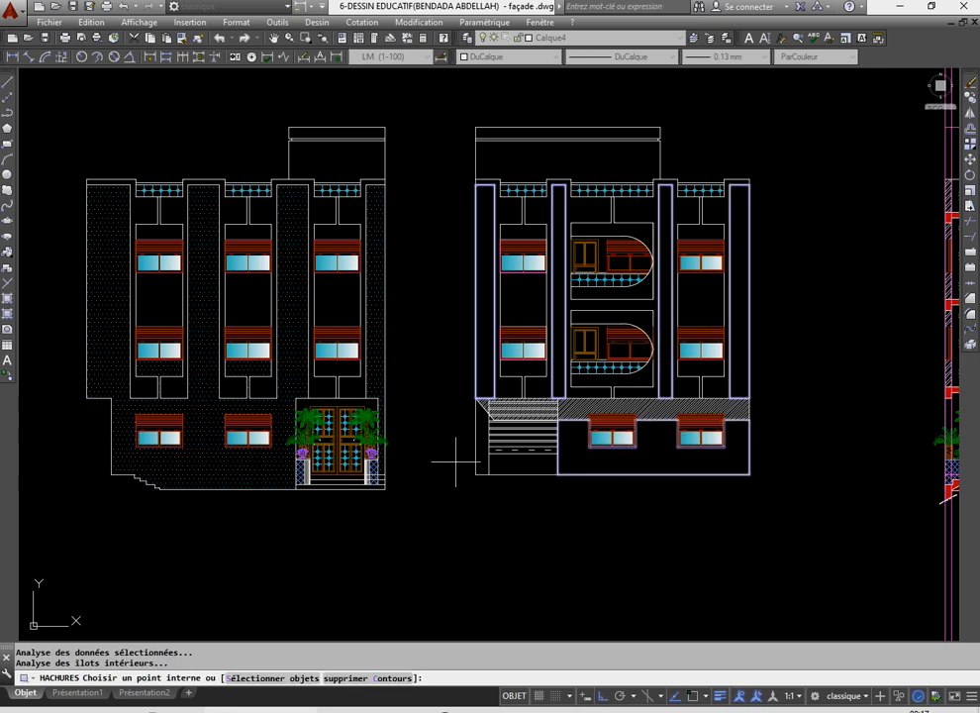
click(482, 440)
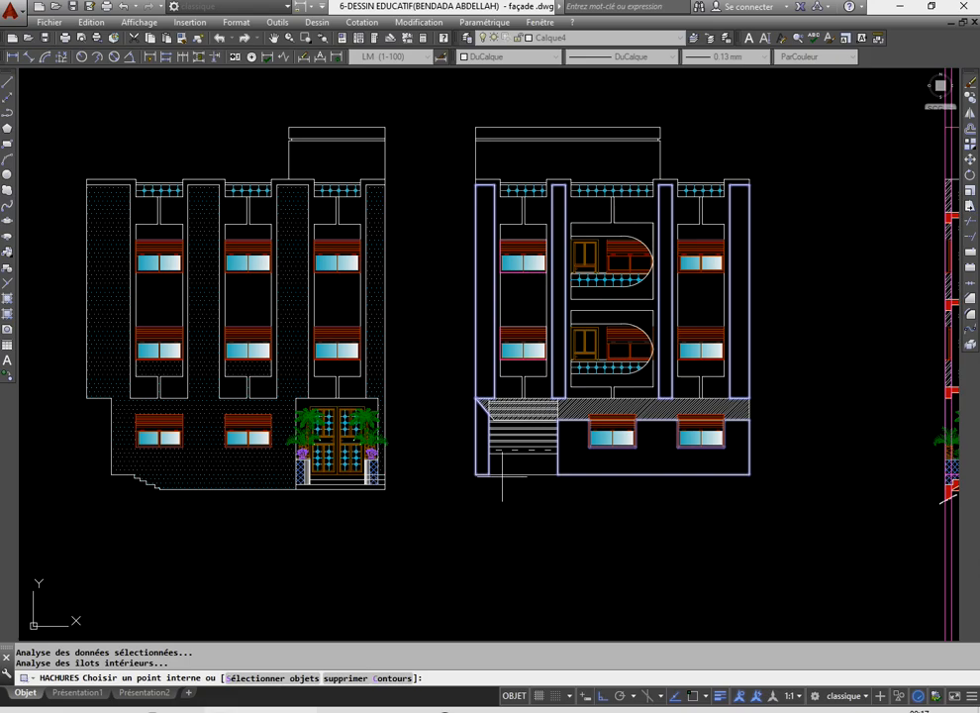
- Add the right elevation's window-bay panels and balcony surrounds to the hatch areas and create the hatch
click(523, 376)
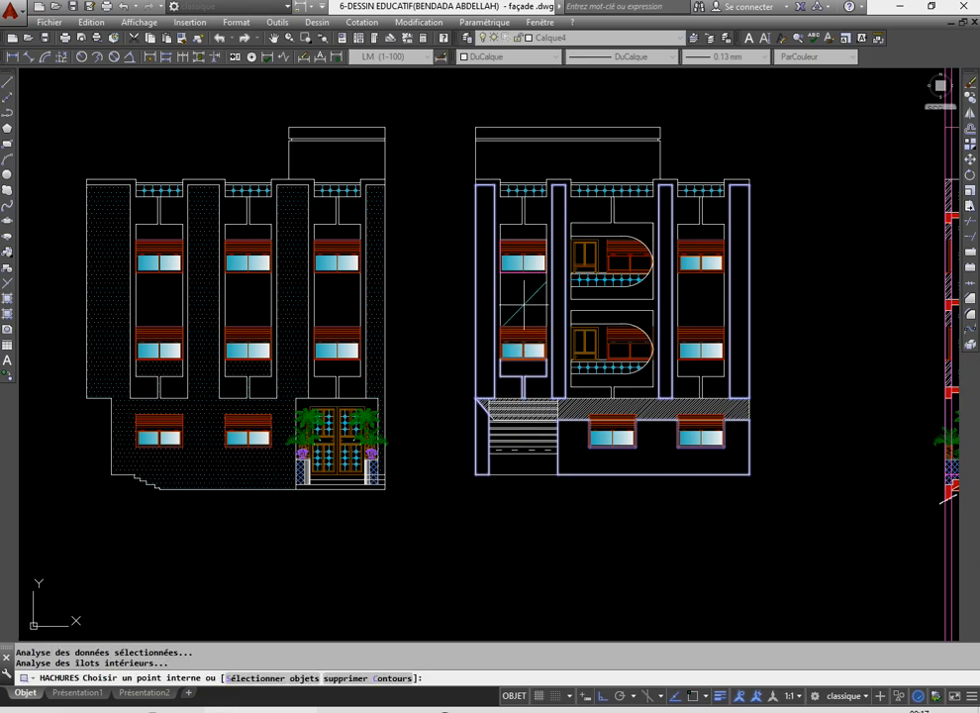
click(523, 231)
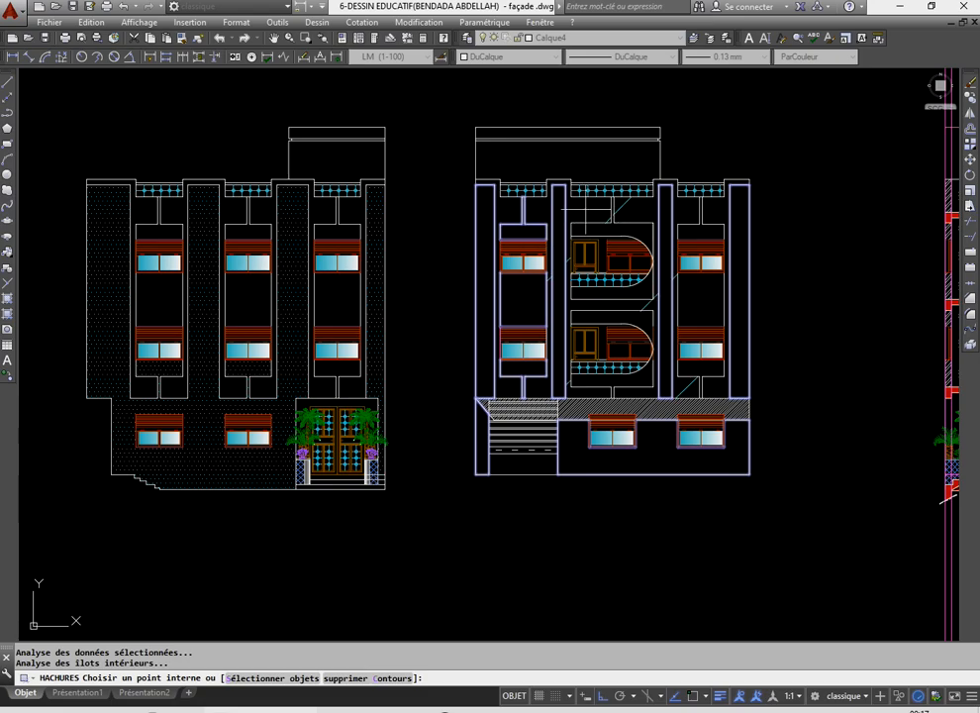
scroll(635, 227, up, 5)
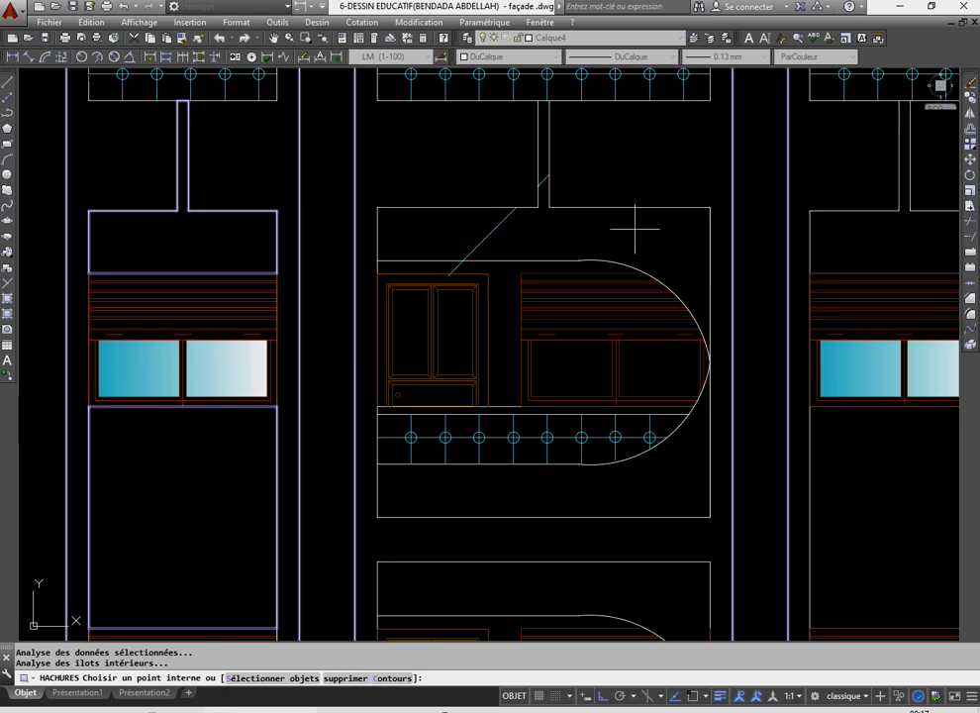
scroll(589, 245, down, 5)
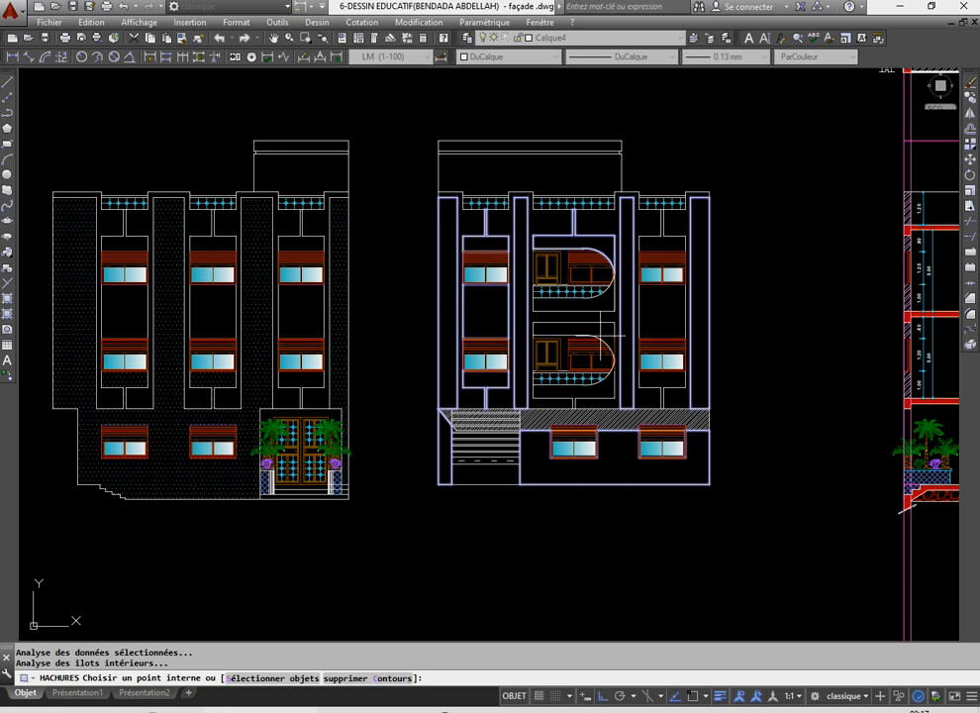
scroll(606, 333, up, 2)
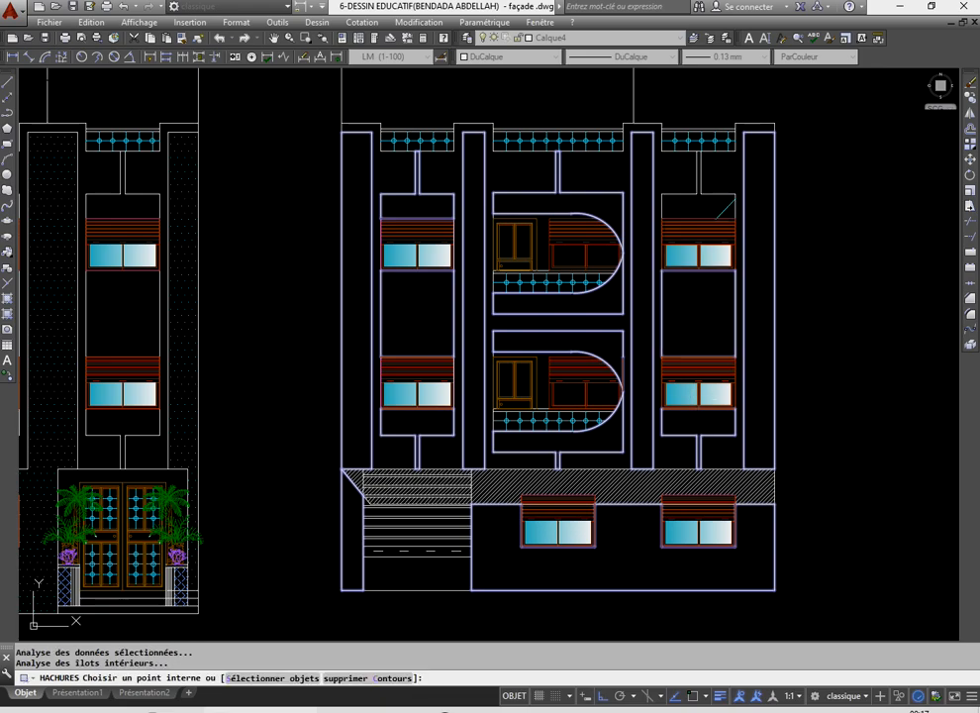
right_click(635, 195)
click(658, 197)
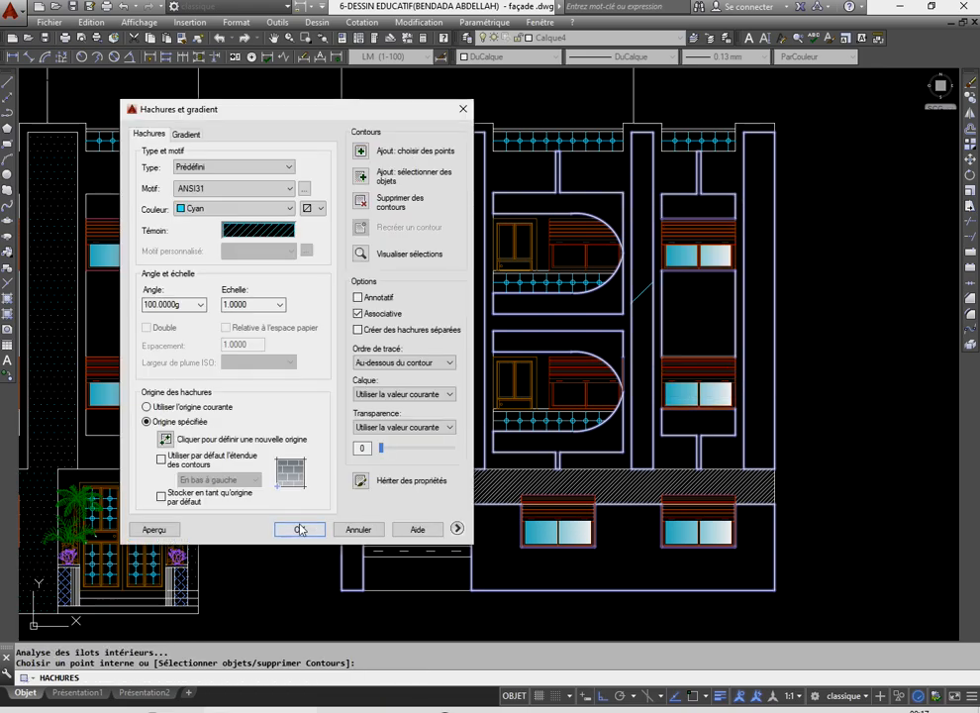
click(300, 530)
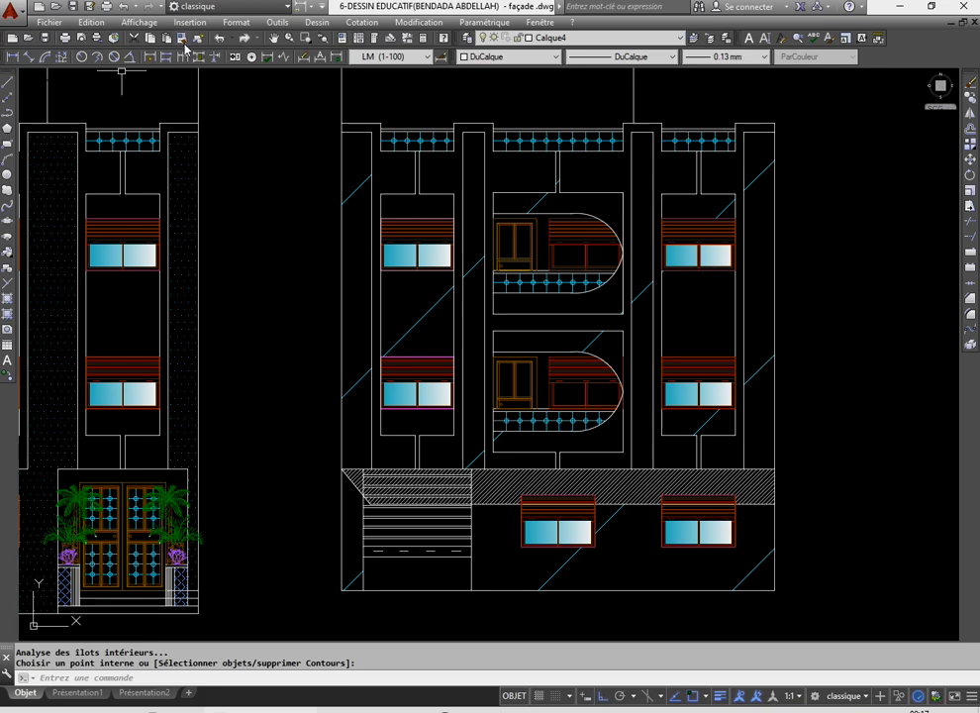
- Match the left elevation's dotted hatch properties onto the right elevation's new wall hatch
click(182, 38)
click(175, 182)
right_click(282, 207)
click(322, 212)
scroll(412, 334, down, 5)
scroll(482, 346, up, 3)
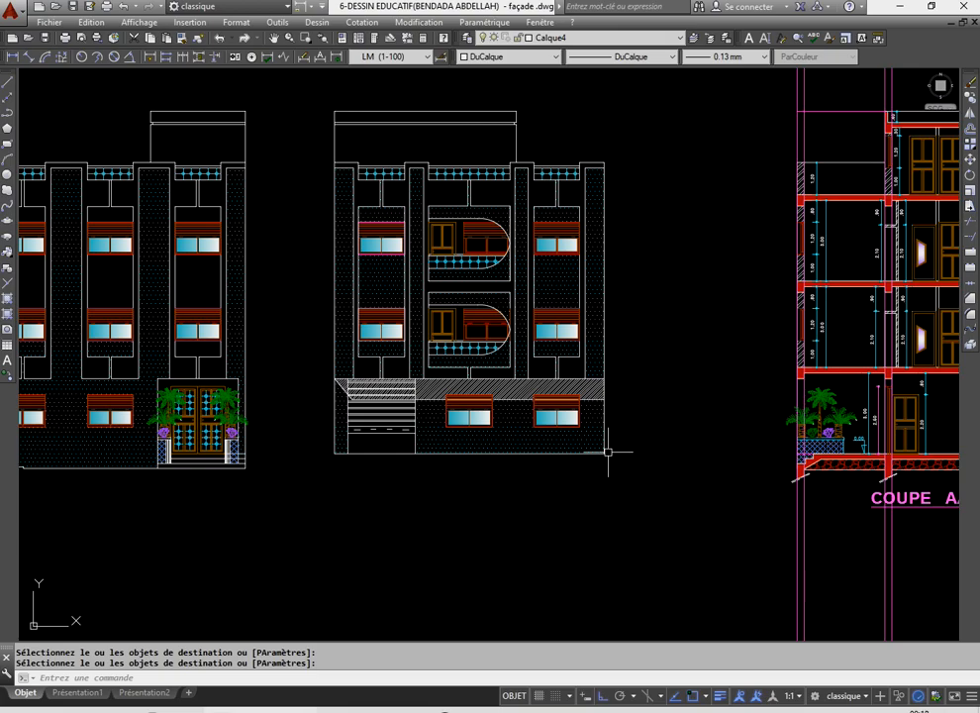
- Extend the left elevation's dotted hatch to the remaining panels and connecting strips of its three window bays
scroll(629, 378, down, 4)
scroll(325, 374, up, 2)
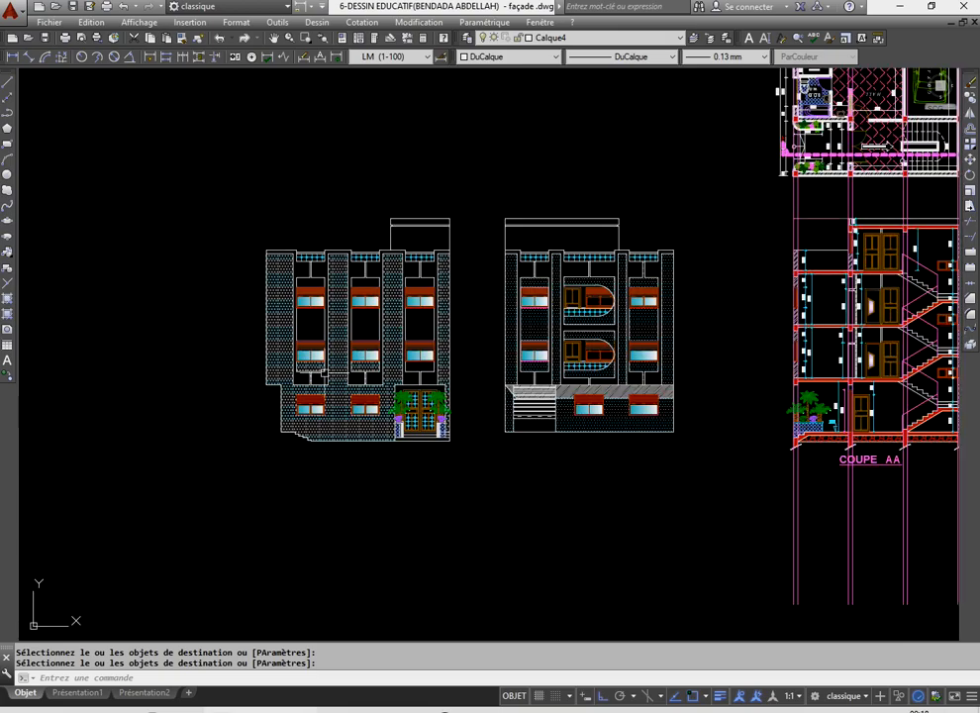
scroll(325, 374, up, 2)
key(Return)
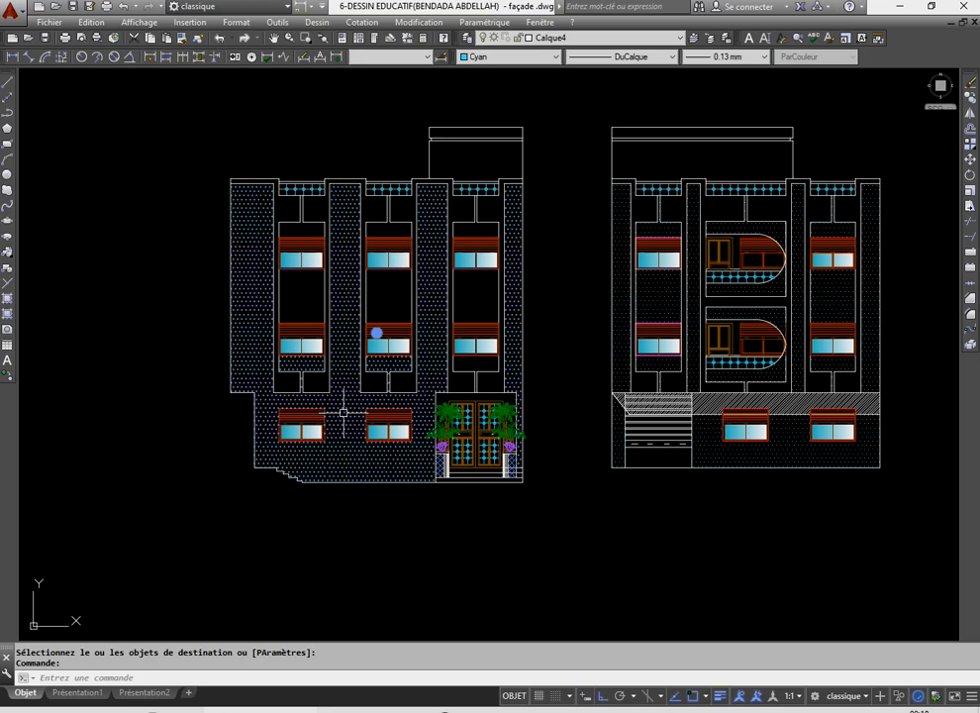
right_click(354, 262)
click(383, 310)
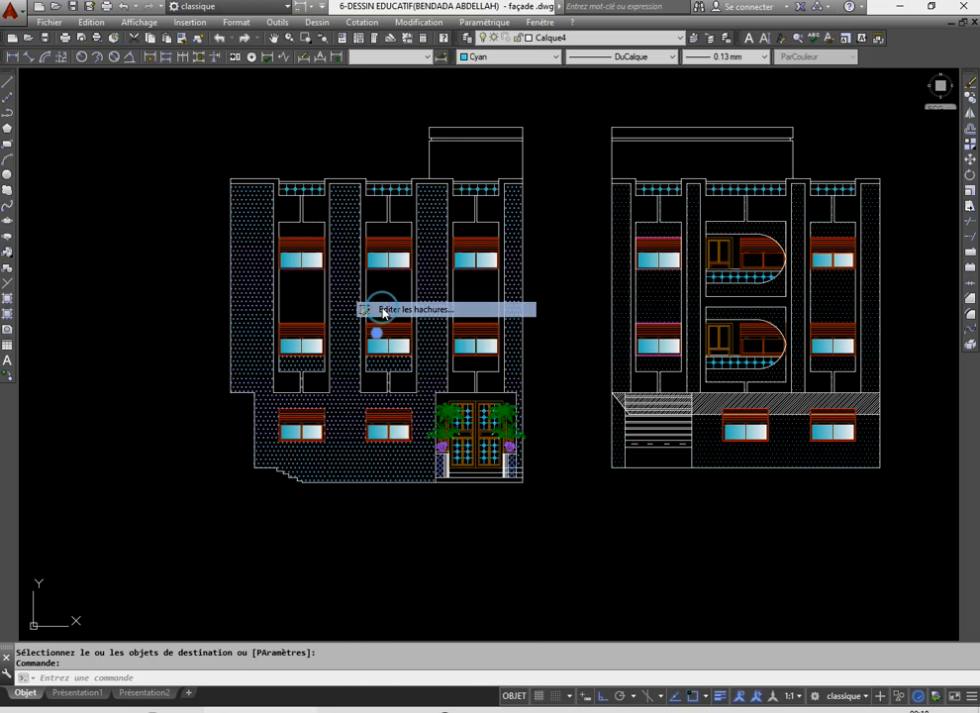
click(361, 151)
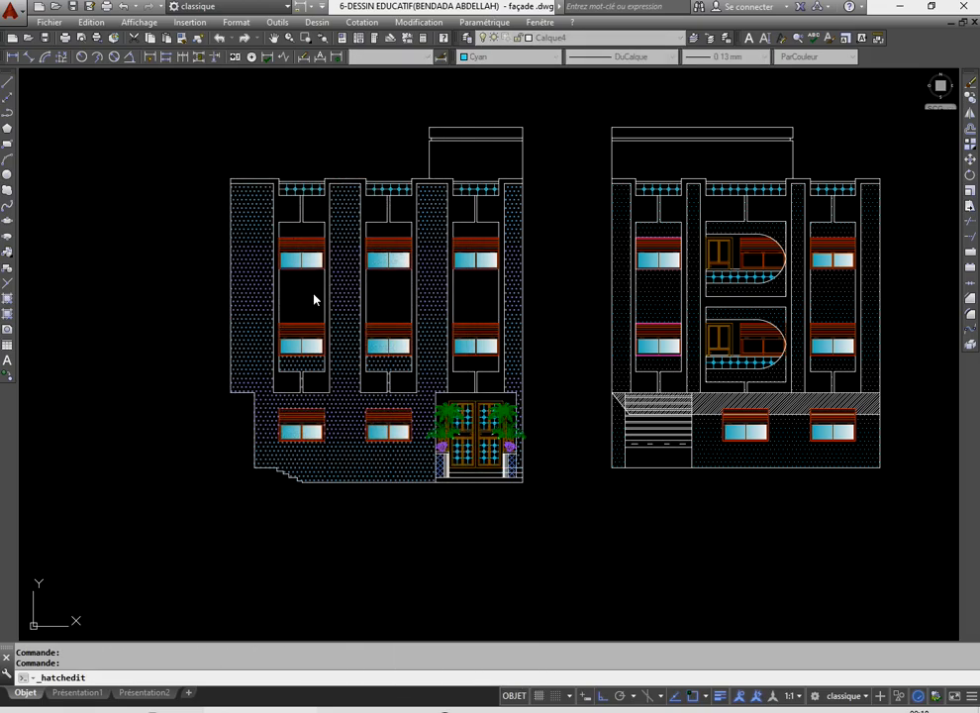
scroll(316, 294, up, 2)
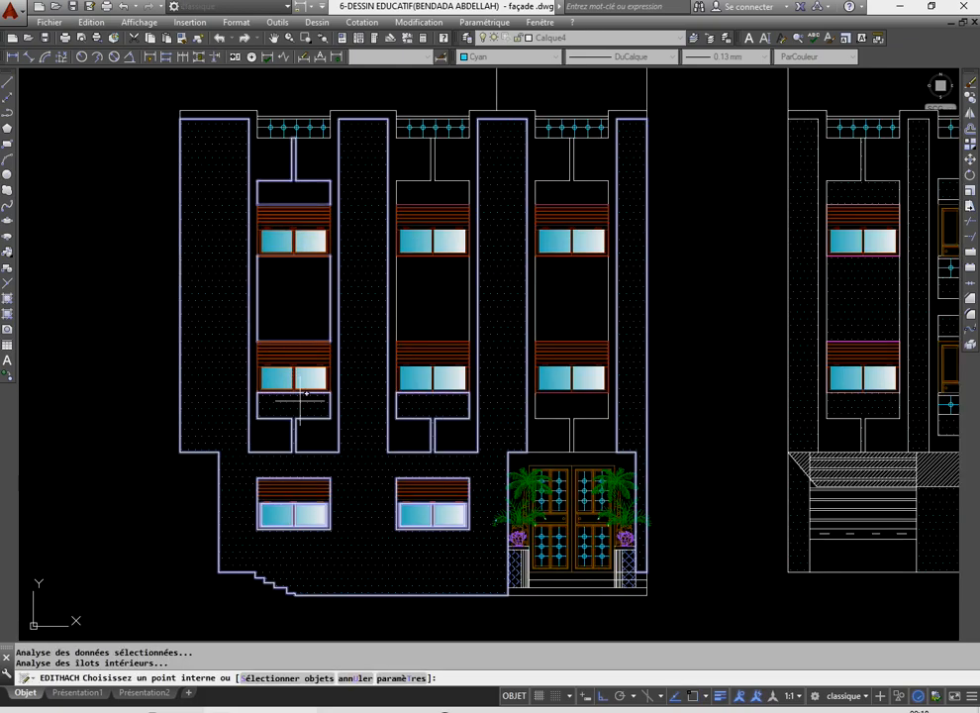
click(428, 317)
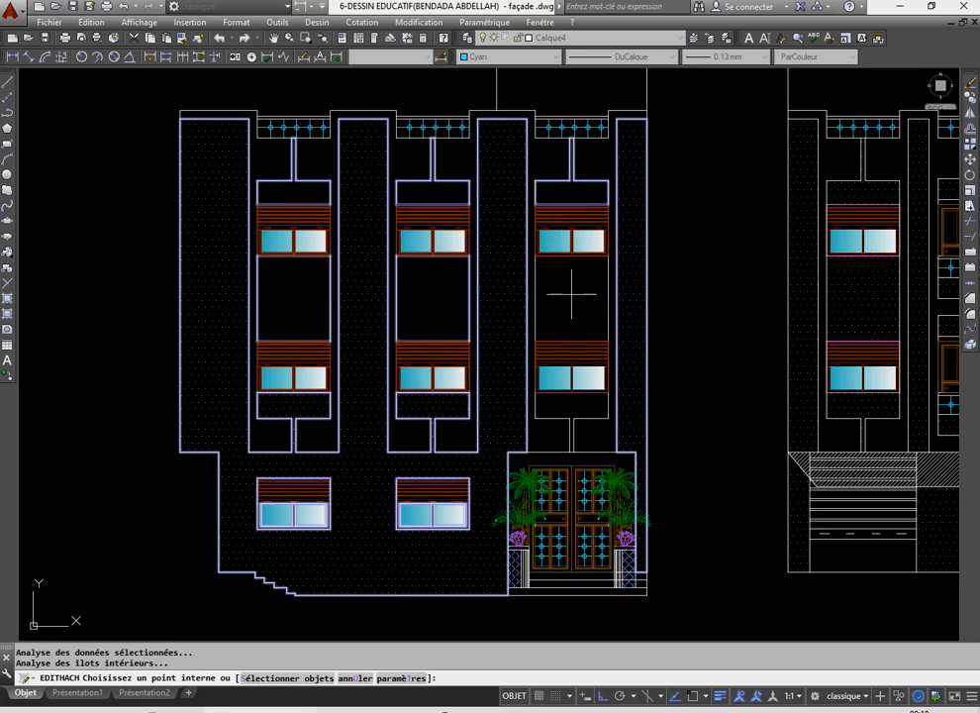
right_click(498, 269)
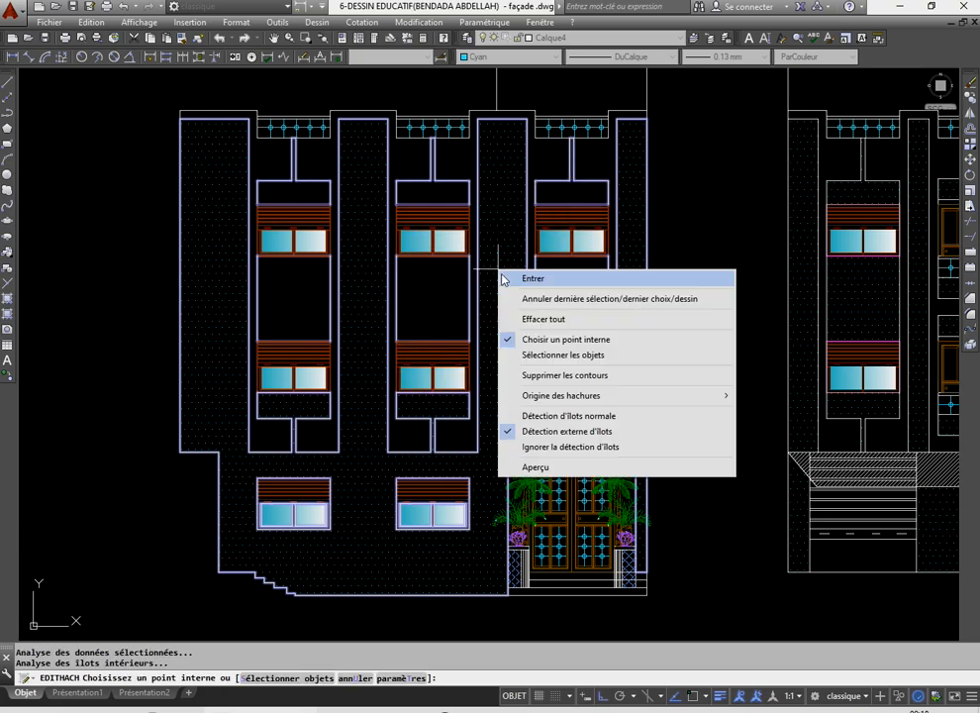
click(533, 279)
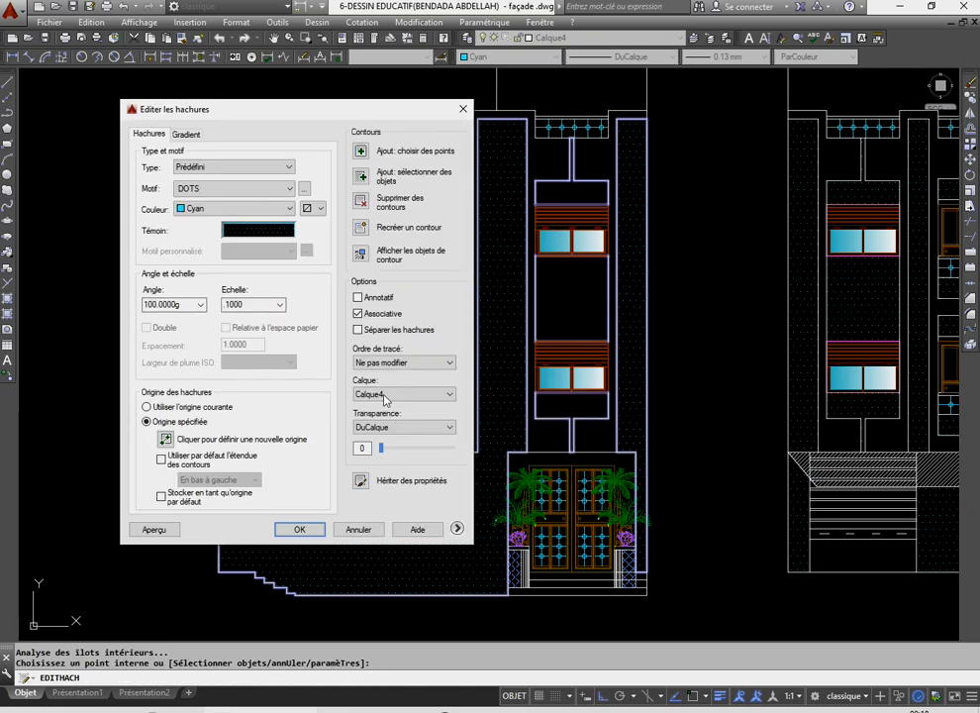
click(300, 527)
- Copy the "REZ DE CHAUSSEE" title from under the ground-floor plan to just below the left elevation
scroll(323, 430, down, 5)
scroll(447, 421, up, 3)
scroll(446, 422, down, 3)
scroll(494, 207, up, 3)
click(494, 207)
click(485, 178)
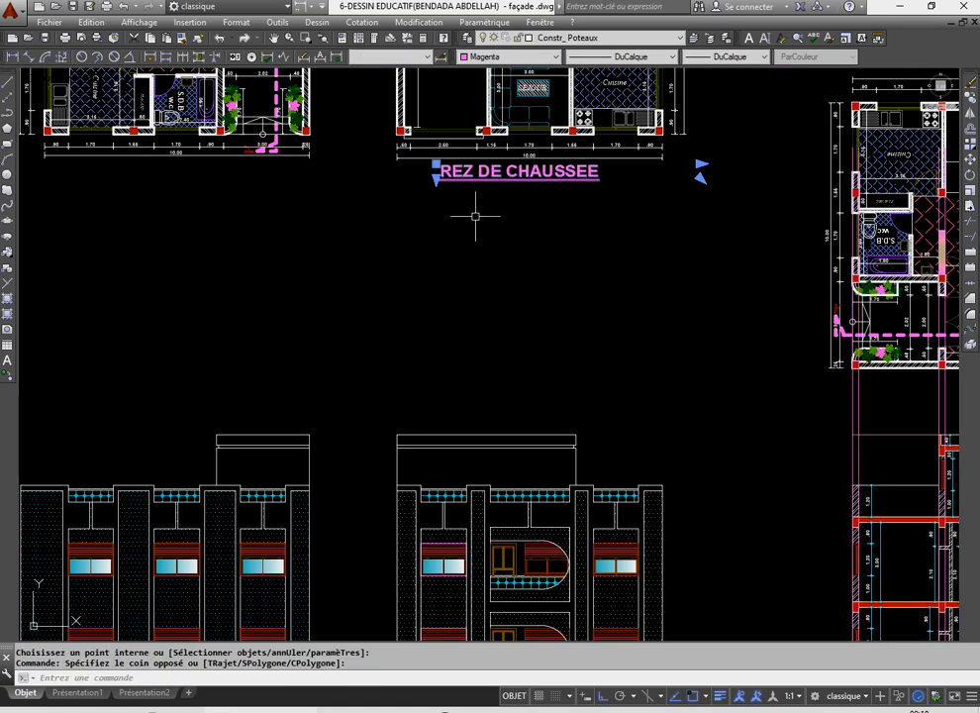
click(972, 96)
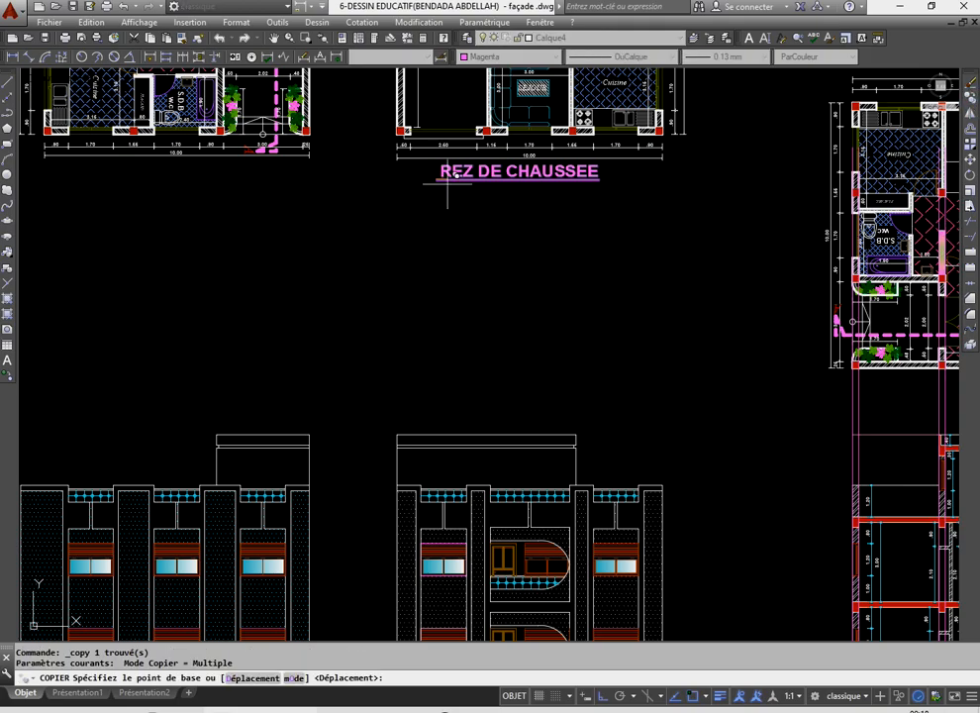
click(445, 175)
scroll(475, 188, down, 5)
key(F8)
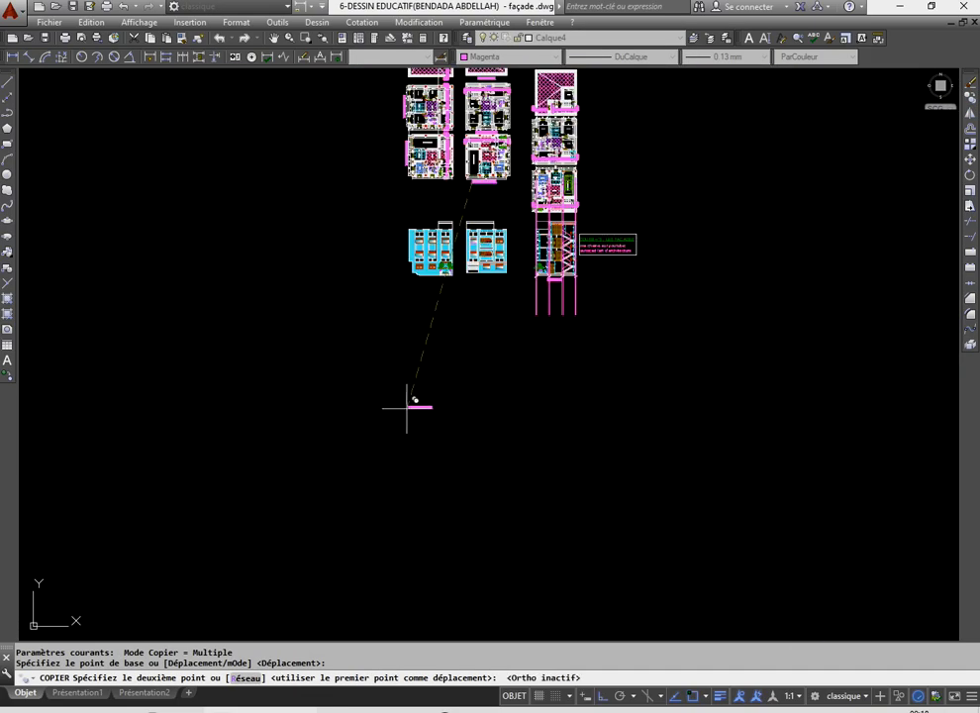
scroll(460, 269, up, 6)
click(301, 305)
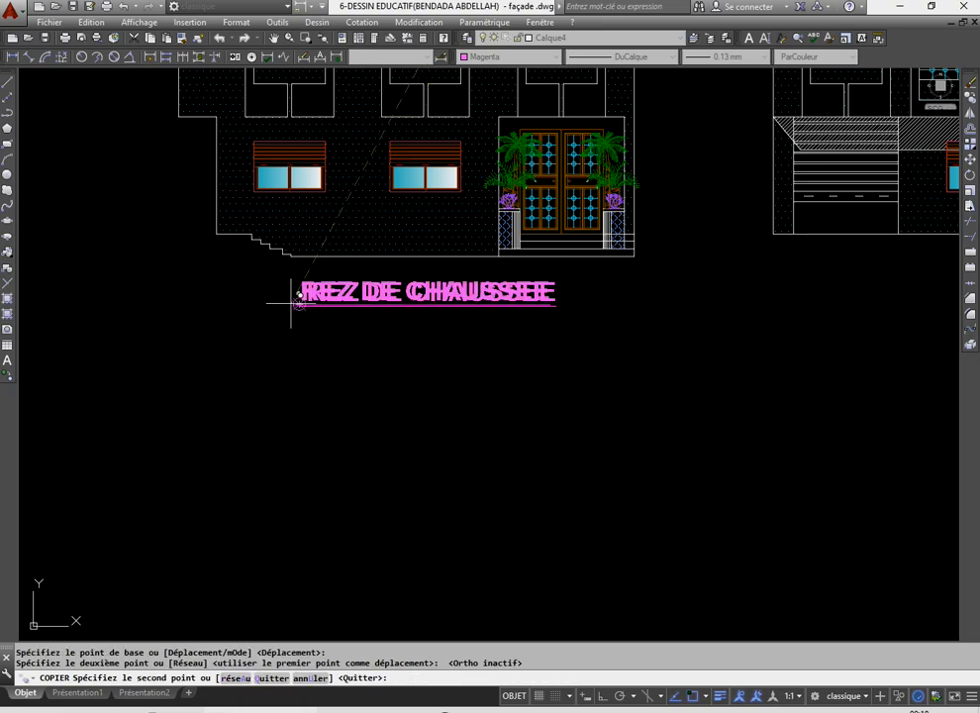
right_click(291, 306)
click(324, 317)
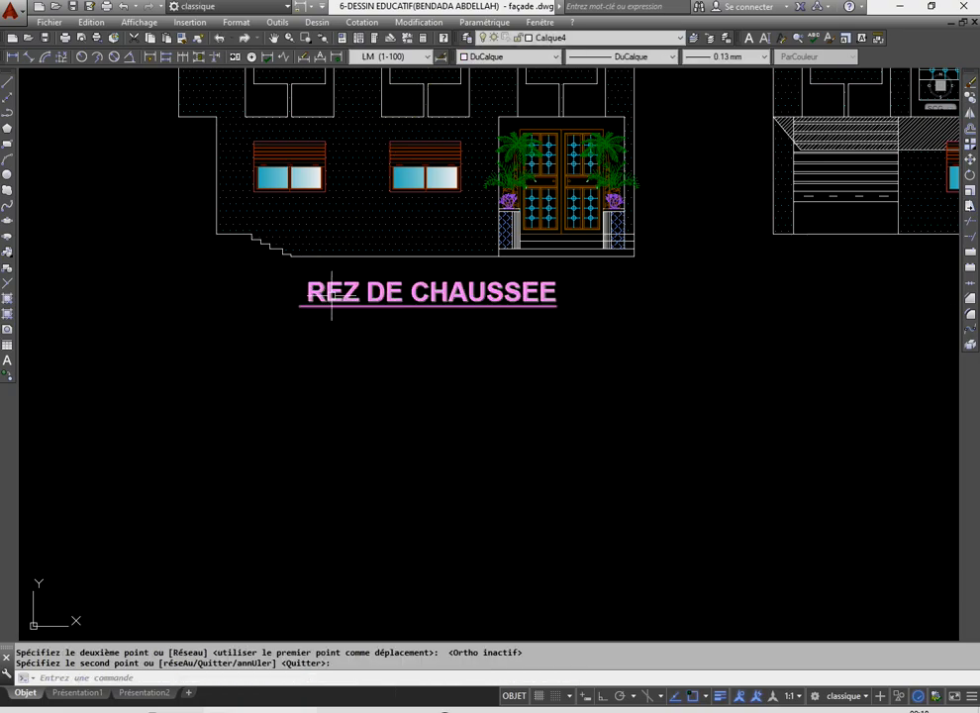
- Replace the copied title's text under the left elevation with "FACADE PRINCIPALE"
double_click(535, 295)
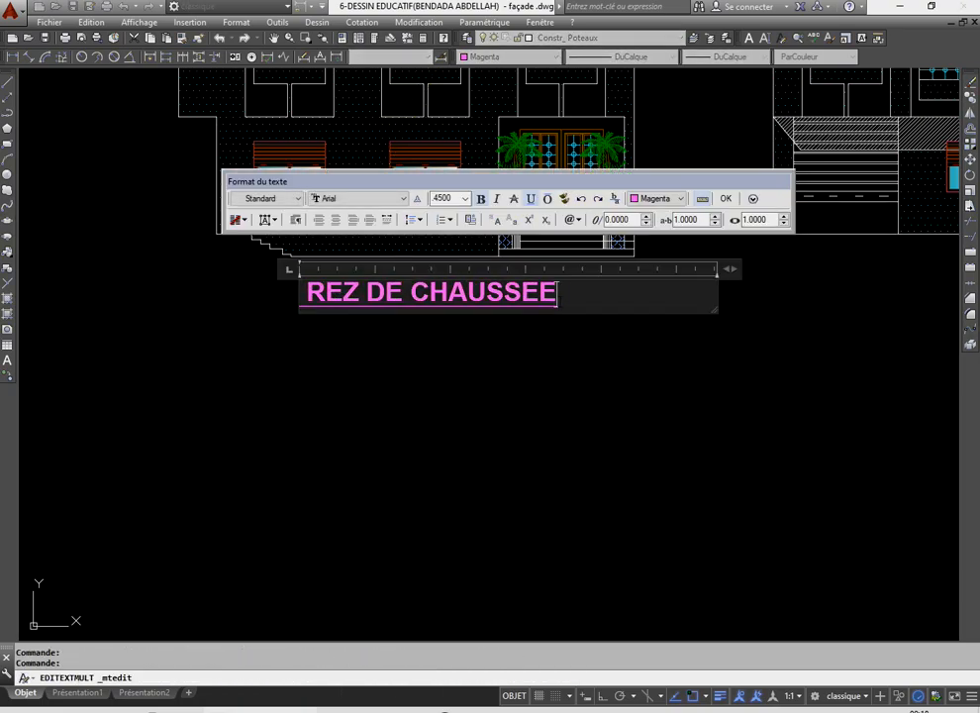
key(BackSpace)
key(BackSpace)
key(BackSpace)
key(BackSpace)
key(BackSpace)
key(BackSpace)
key(BackSpace)
key(BackSpace)
key(BackSpace)
key(BackSpace)
key(BackSpace)
key(BackSpace)
key(BackSpace)
key(BackSpace)
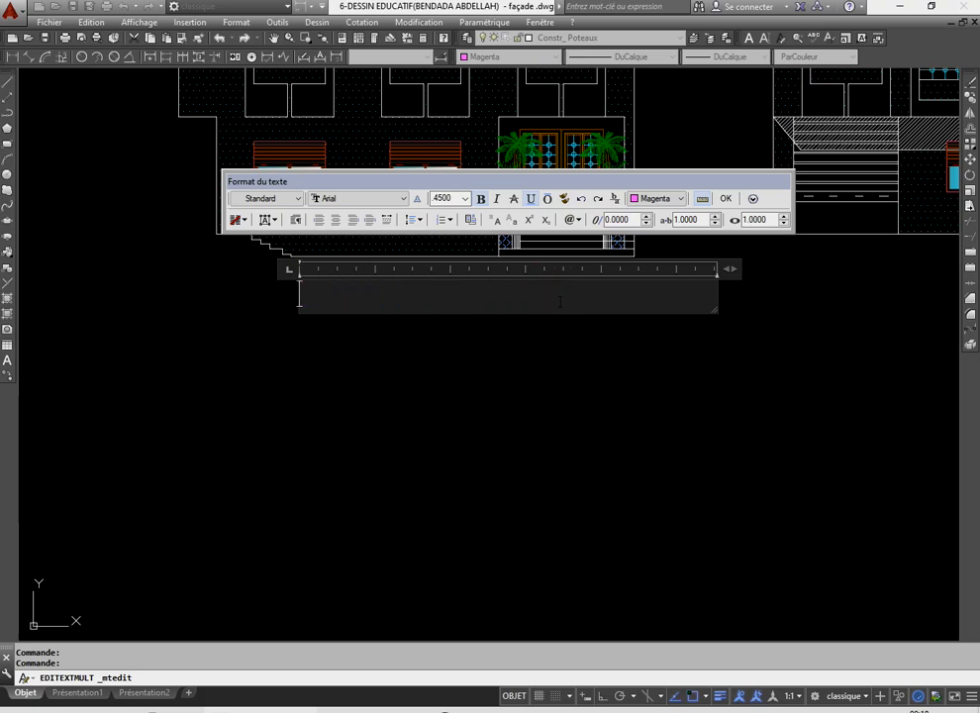
text(FACA)
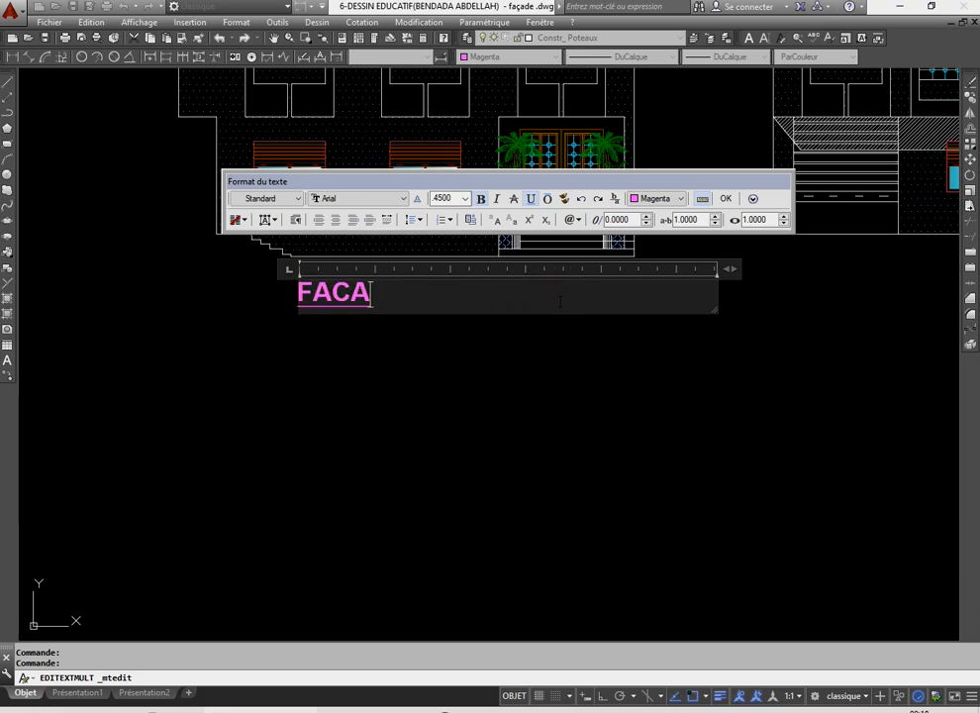
text(DE PRI)
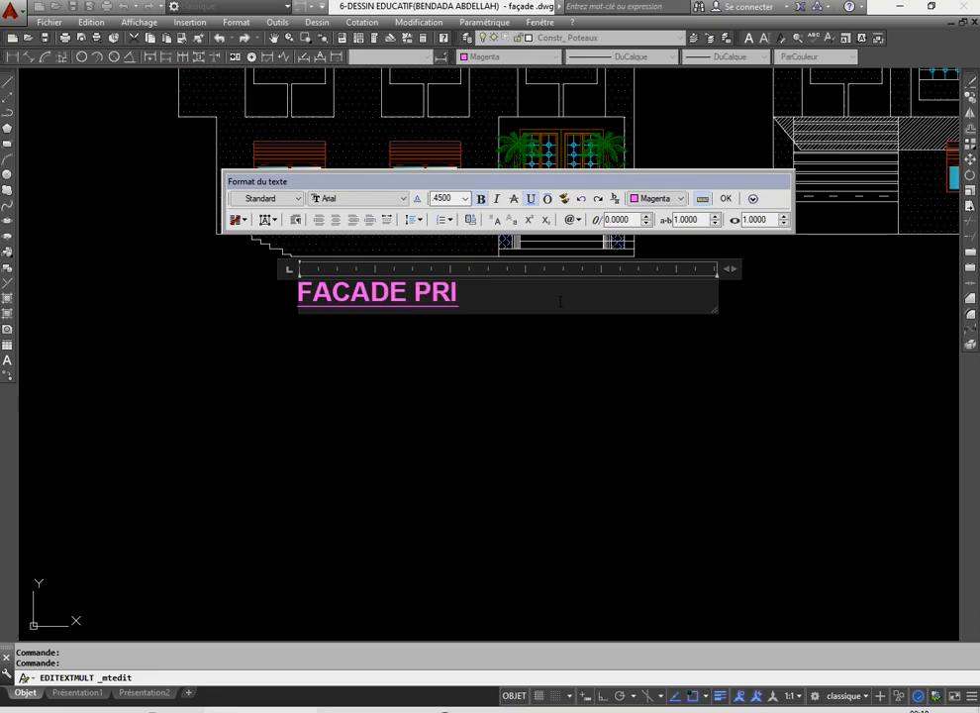
text(NCIPA)
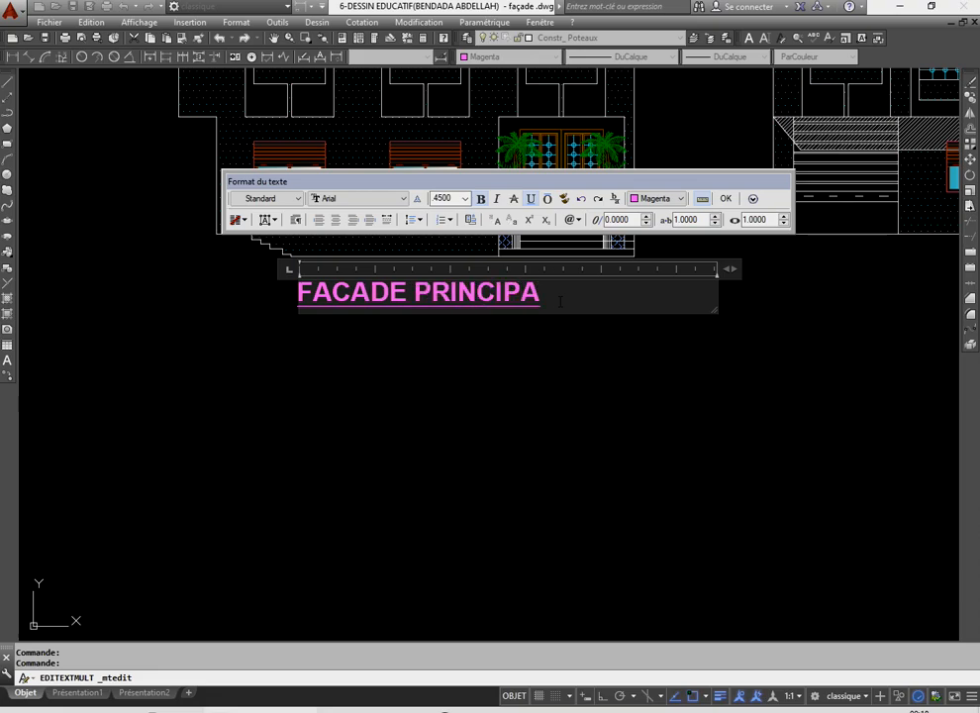
text(LE)
click(561, 384)
- Copy the "FACADE PRINCIPALE" title horizontally to below the right elevation
click(508, 321)
click(381, 228)
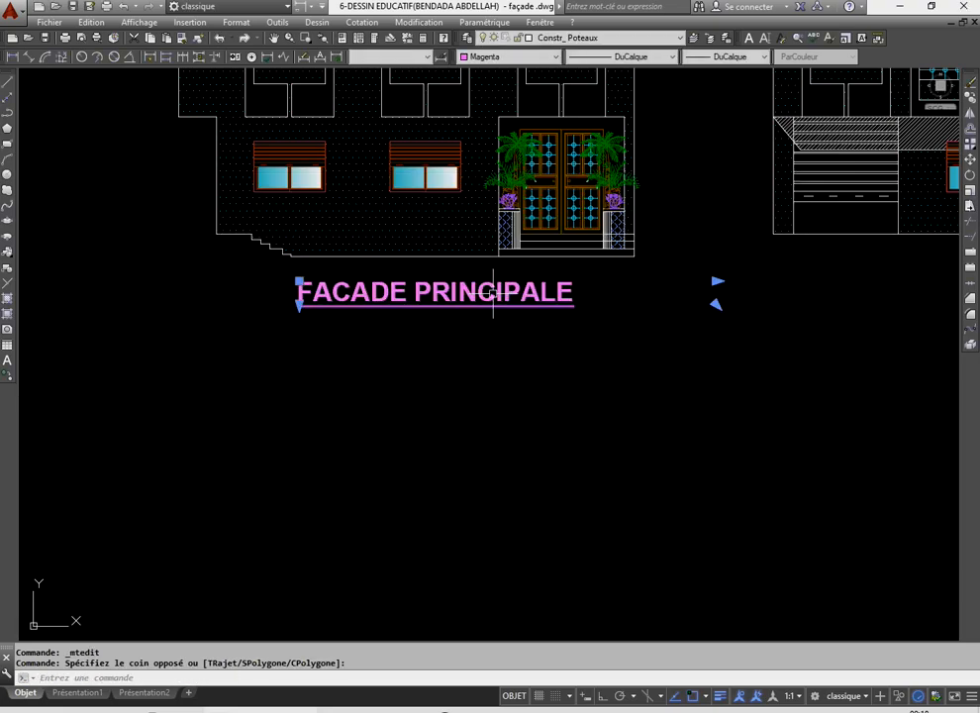
click(971, 97)
click(300, 305)
scroll(300, 307, down, 5)
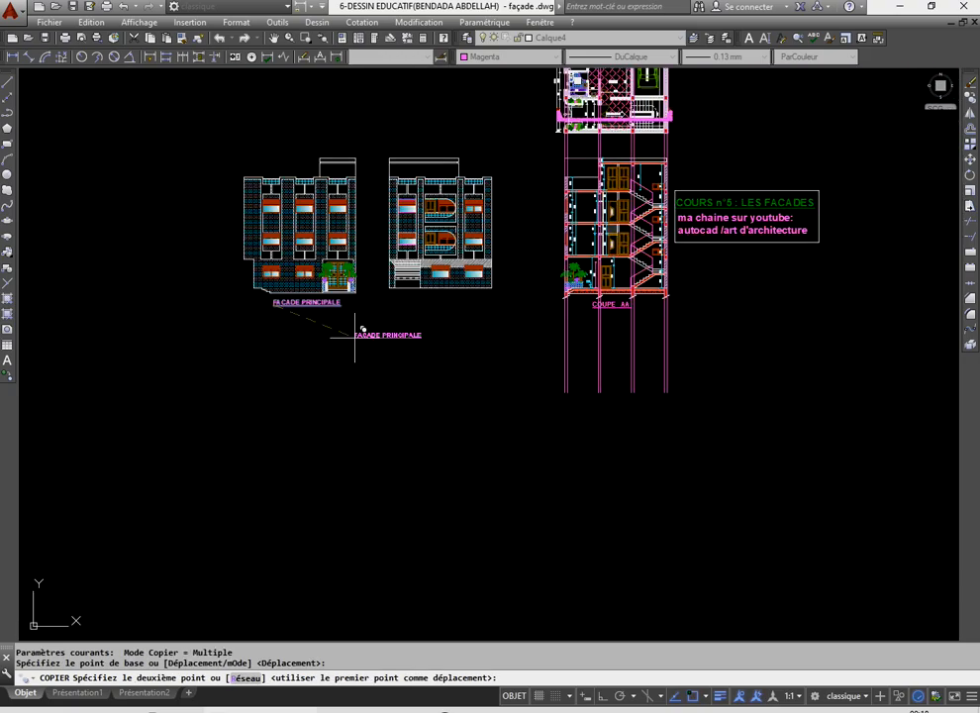
scroll(355, 337, up, 4)
key(F8)
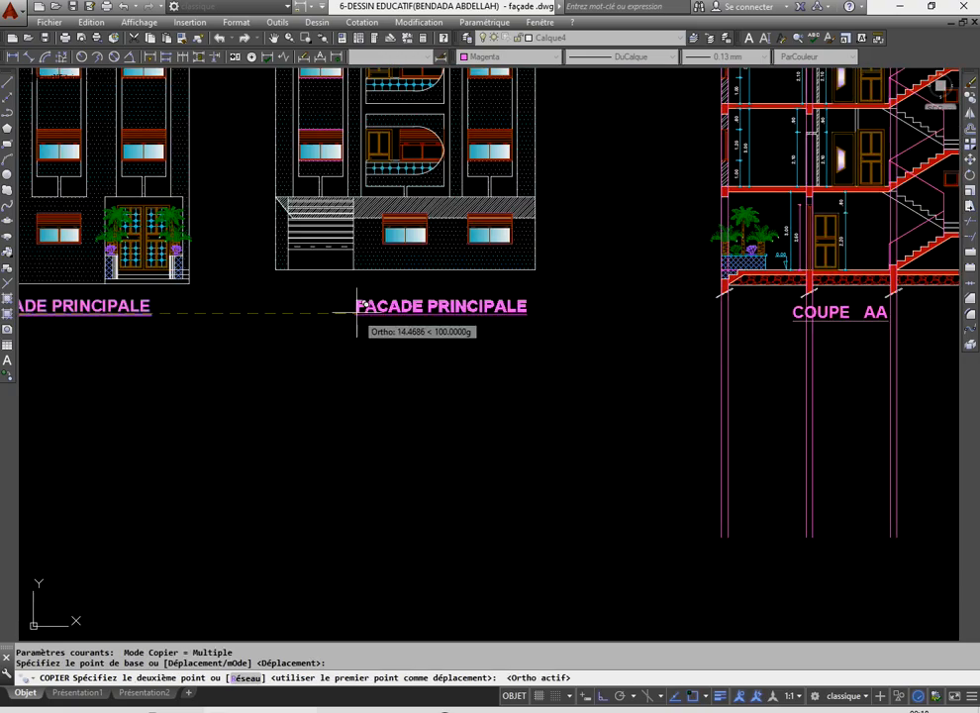
click(320, 305)
right_click(374, 342)
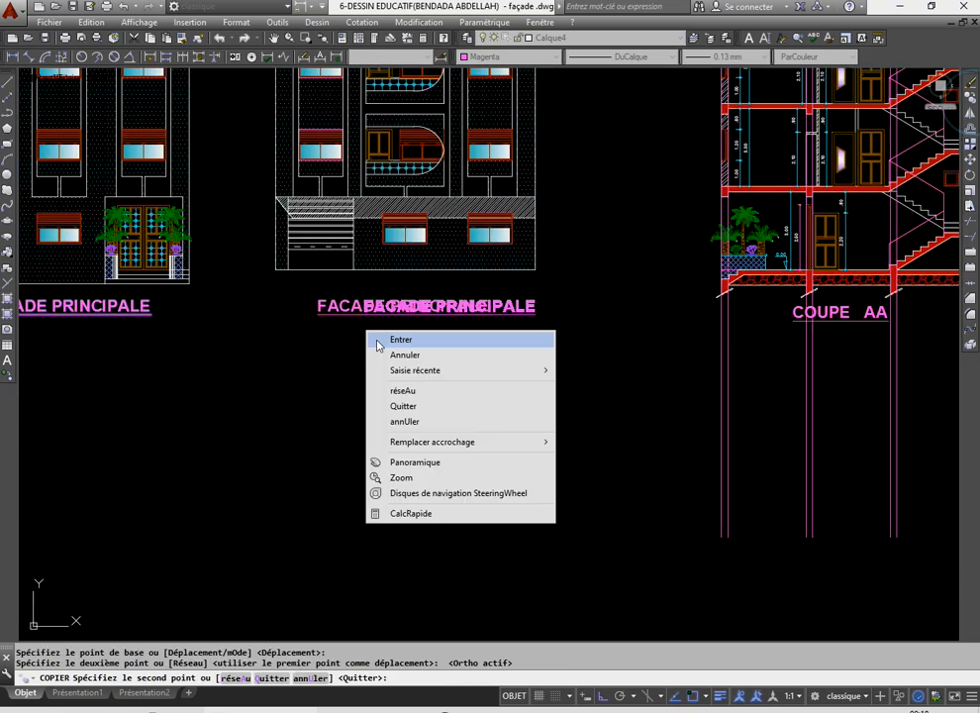
click(396, 339)
- Change the title under the right elevation to "FACADE DE GAUCHE"
scroll(445, 319, up, 5)
scroll(383, 340, down, 10)
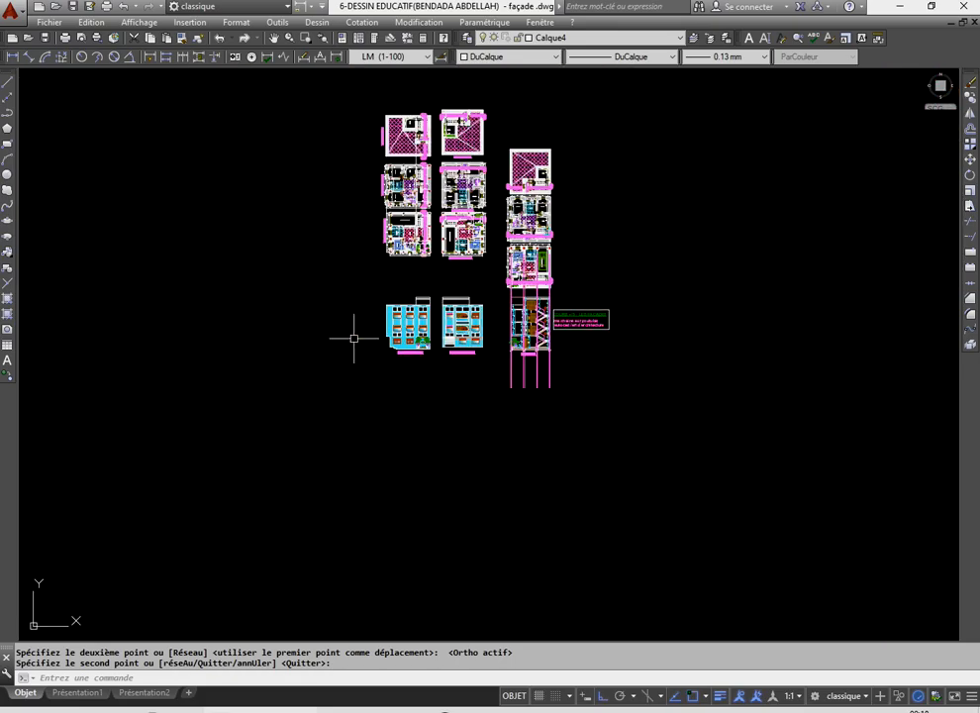
scroll(442, 357, up, 4)
scroll(396, 340, down, 4)
scroll(402, 276, up, 6)
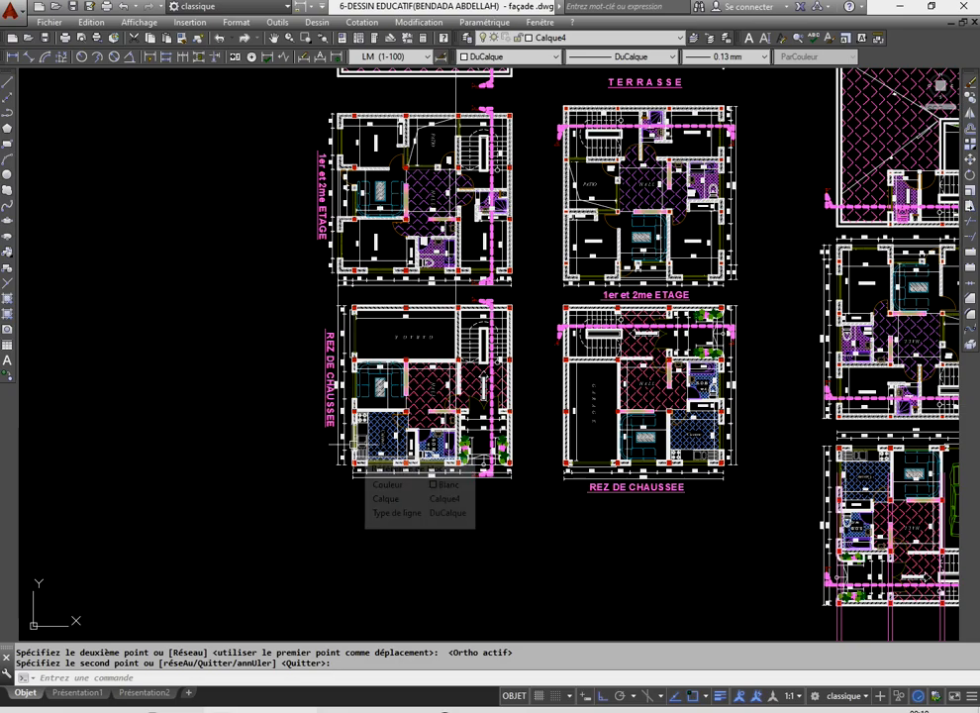
scroll(416, 416, down, 6)
scroll(394, 381, up, 8)
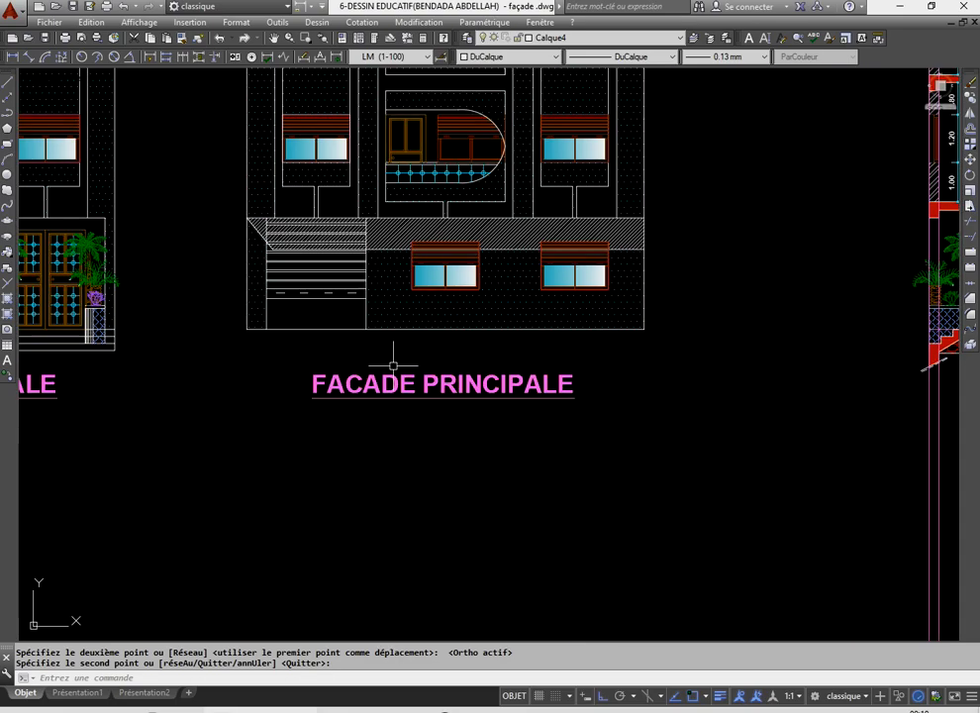
key(Return)
click(401, 393)
double_click(564, 383)
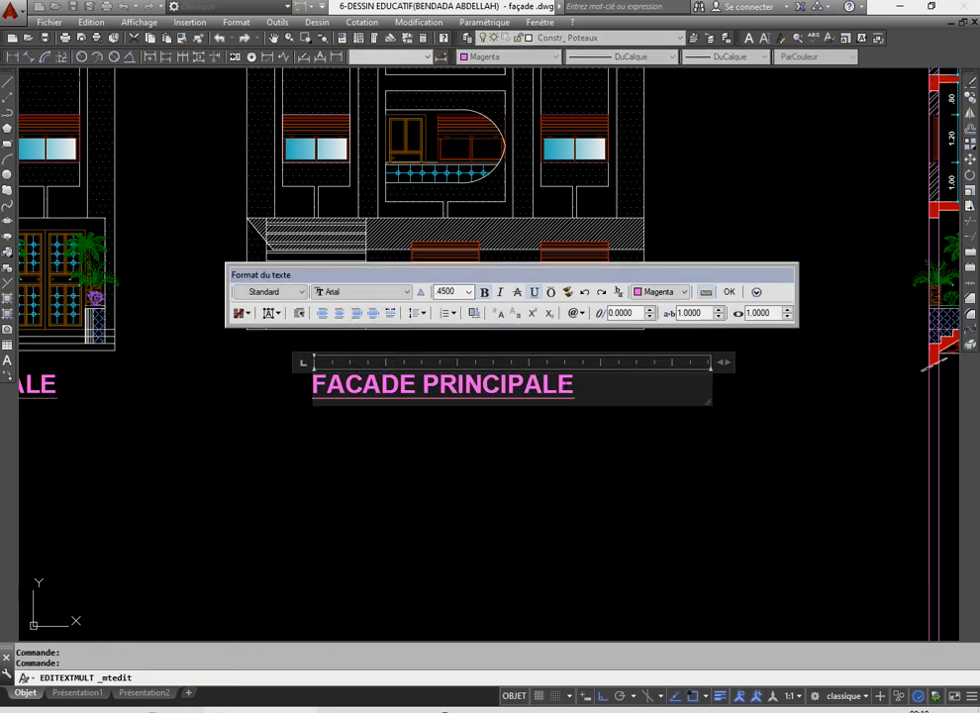
key(BackSpace)
key(BackSpace)
key(BackSpace)
key(BackSpace)
key(BackSpace)
key(BackSpace)
key(BackSpace)
key(BackSpace)
key(BackSpace)
key(BackSpace)
key(BackSpace)
key(BackSpace)
key(BackSpace)
key(BackSpace)
key(BackSpace)
key(BackSpace)
key(BackSpace)
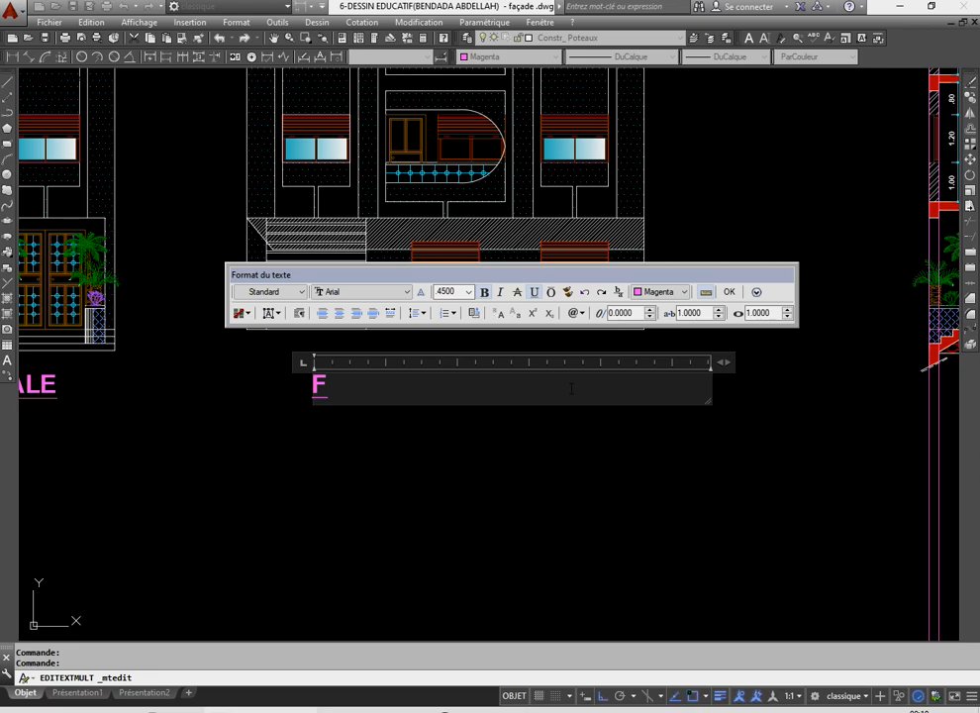
text(FACAD)
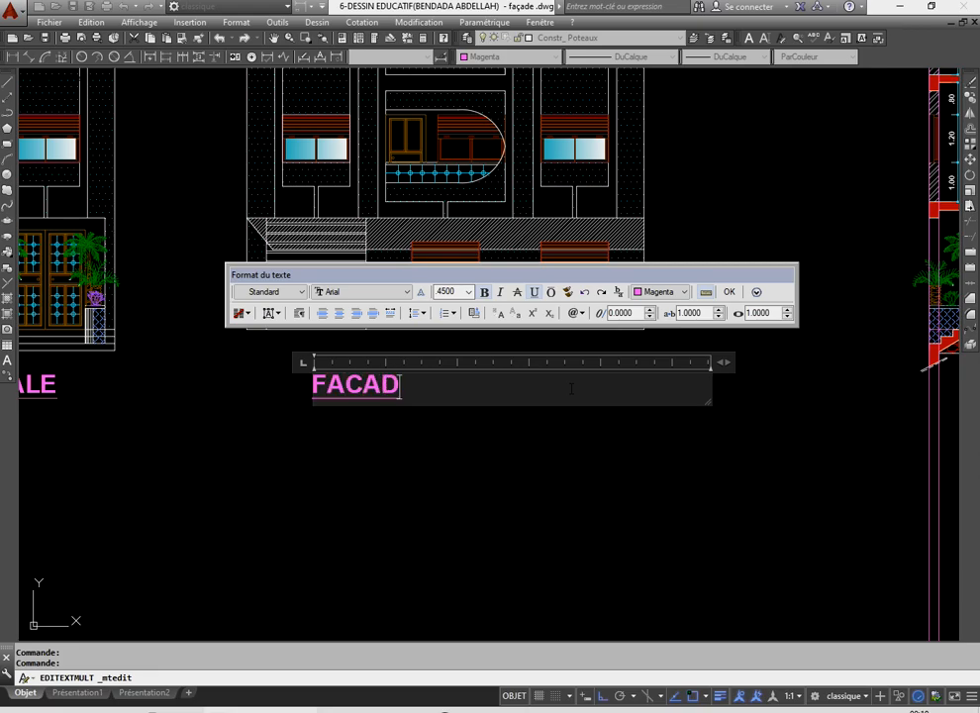
text(E DE )
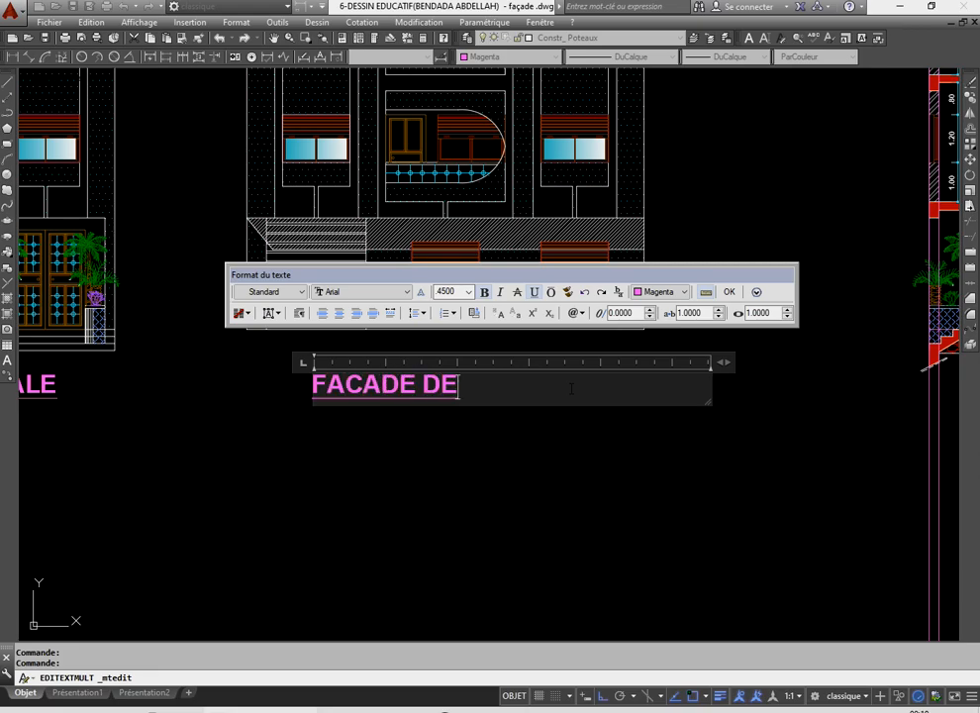
text(GAUCHE)
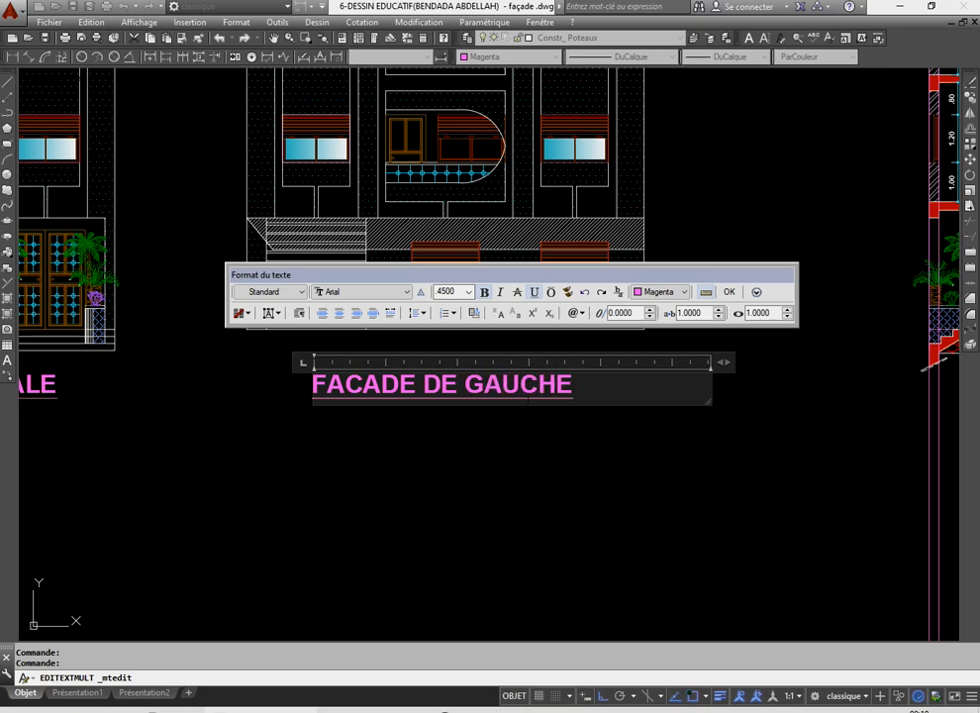
click(730, 293)
- Frame both façade elevations with their titles in a zoom window to check for areas still lacking hatching
scroll(536, 423, down, 4)
scroll(524, 398, up, 5)
scroll(504, 375, down, 2)
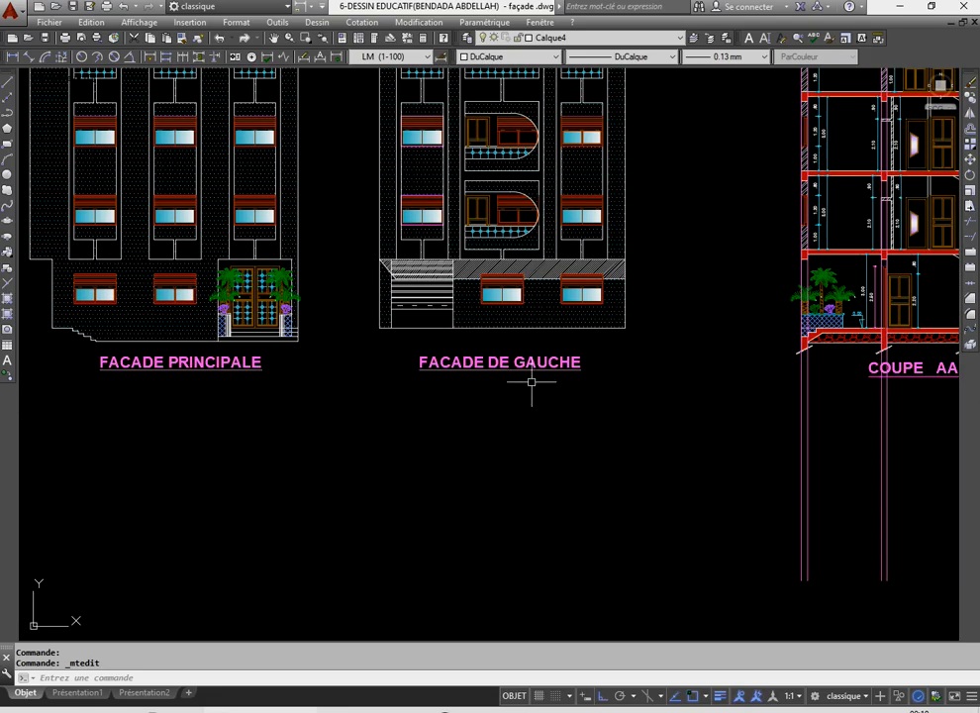
scroll(535, 377, down, 4)
click(305, 38)
click(312, 232)
click(594, 399)
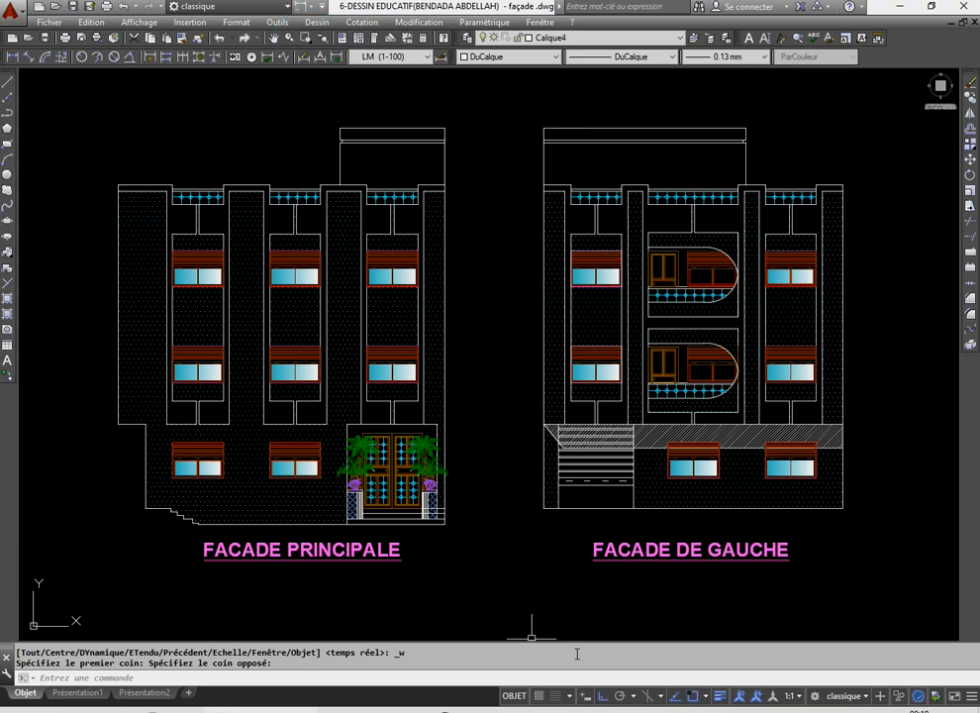
- Extend the cyan DOTS hatch of the FACADE PRINCIPALE elevation to the narrow band at the top of its roof structure
click(437, 305)
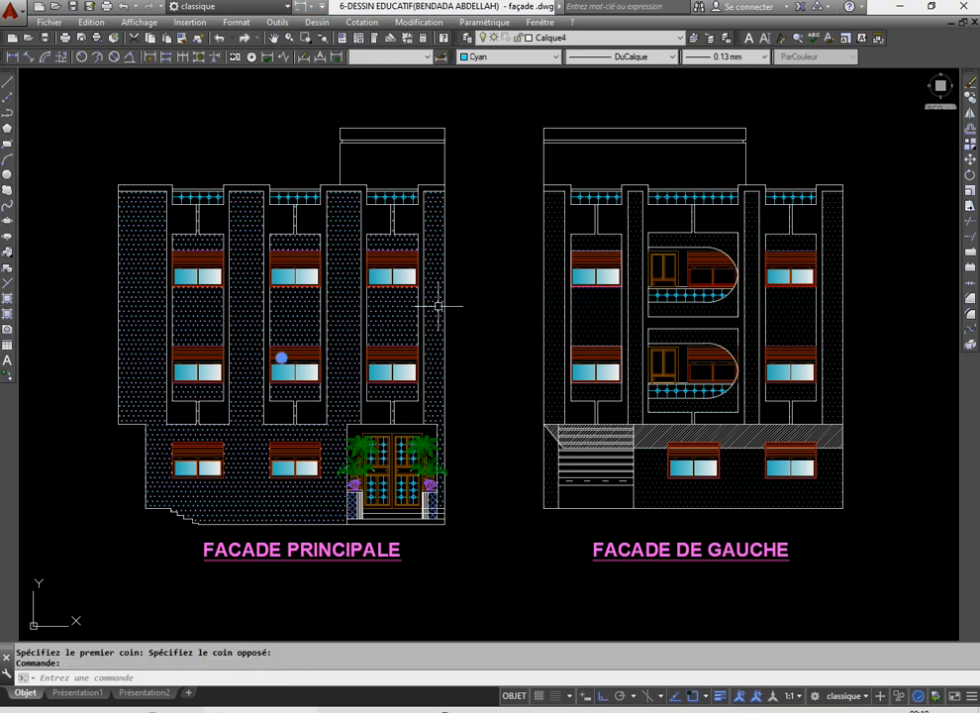
right_click(465, 205)
click(495, 253)
click(363, 154)
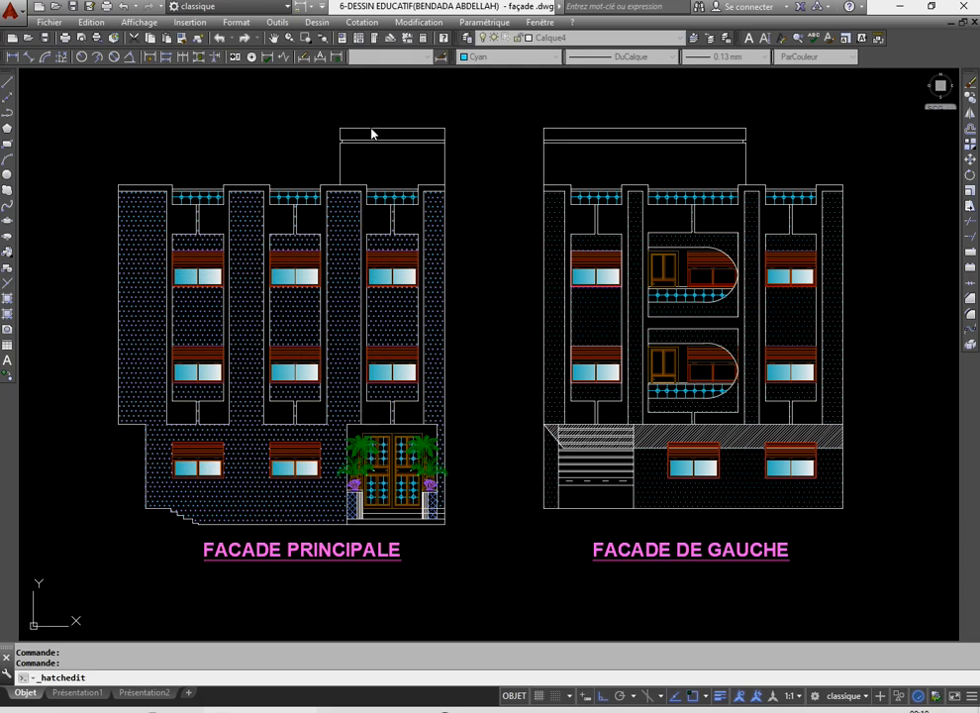
click(371, 133)
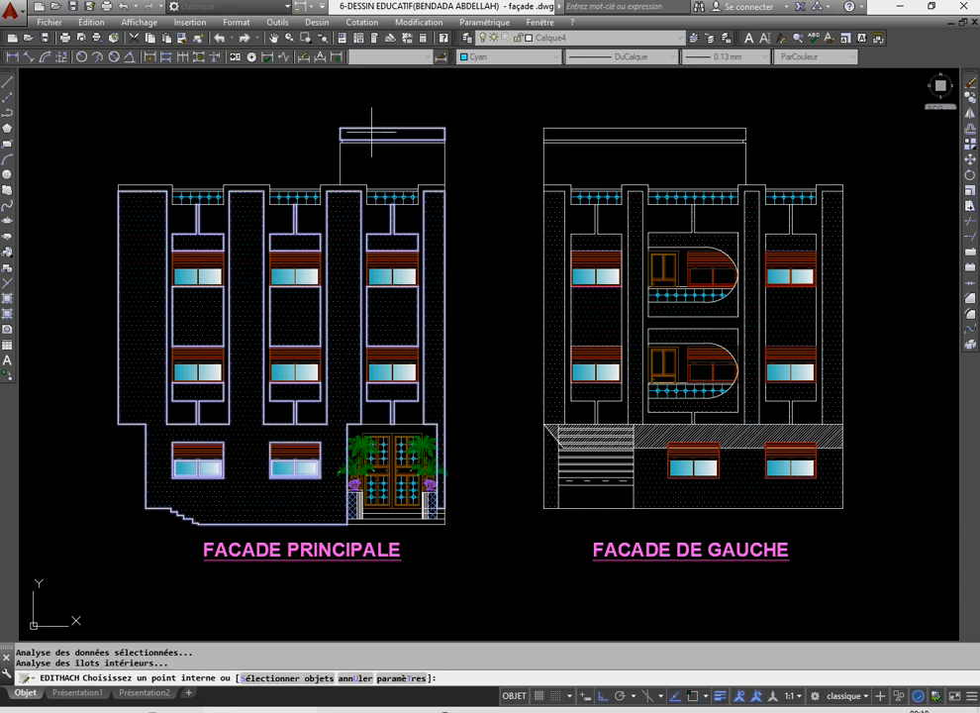
right_click(312, 117)
click(319, 122)
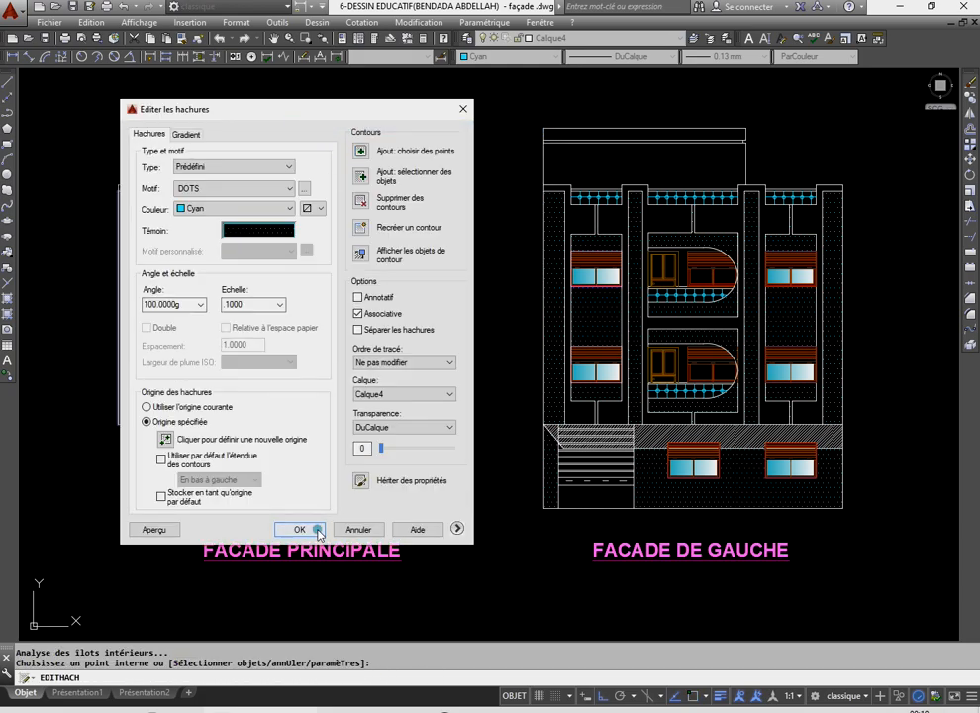
click(317, 528)
right_click(489, 145)
click(498, 151)
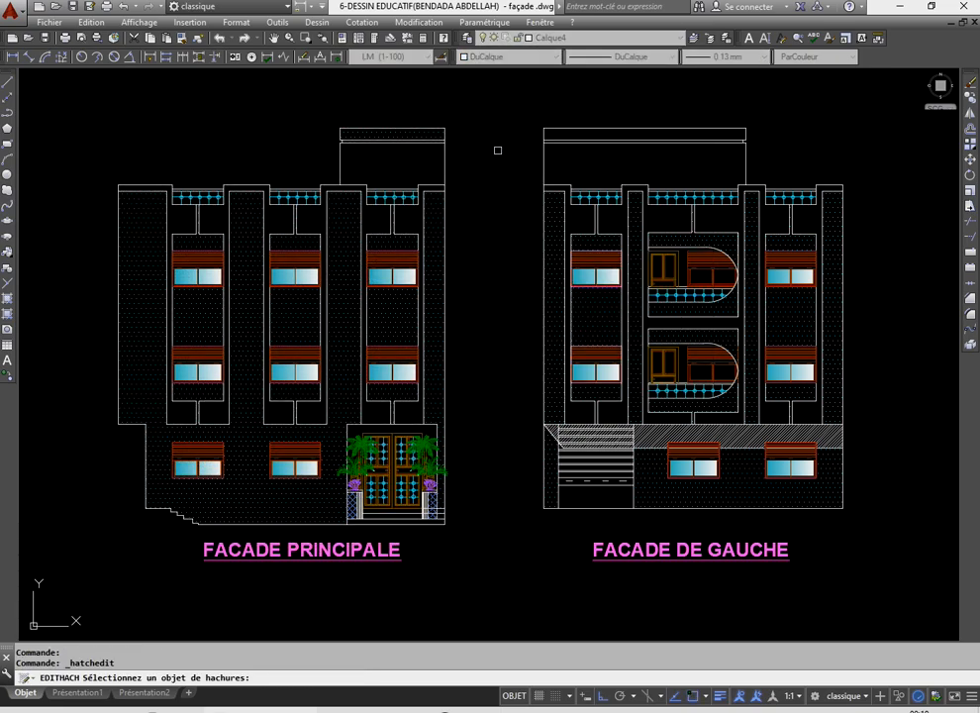
key(Escape)
- Add the narrow top band of the roof structure on the FACADE DE GAUCHE elevation to its existing cyan DOTS hatch
click(564, 280)
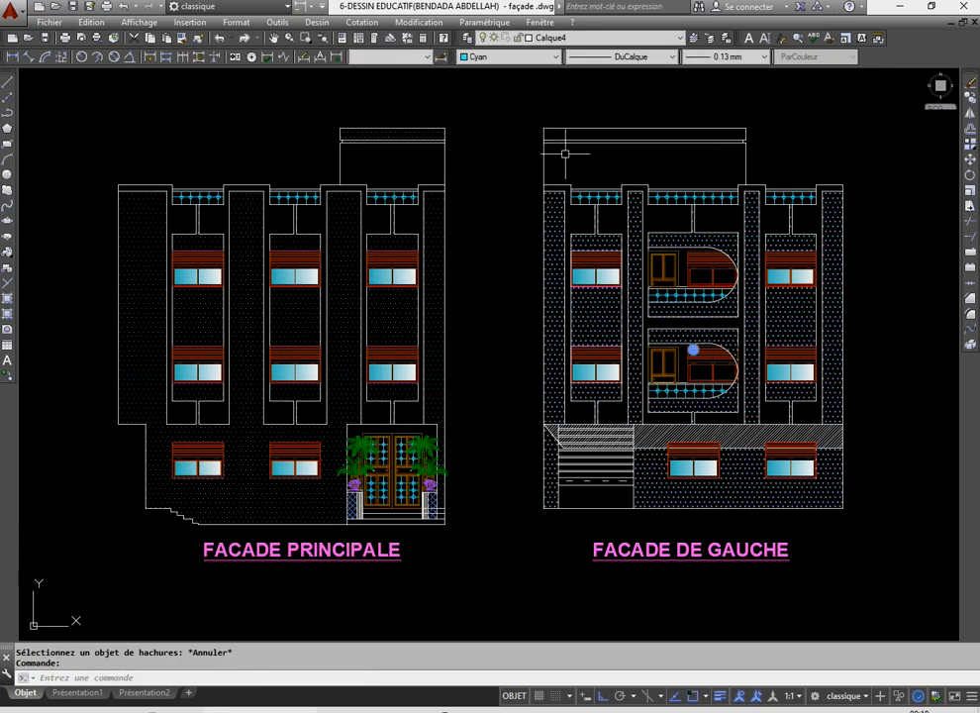
right_click(575, 166)
click(594, 200)
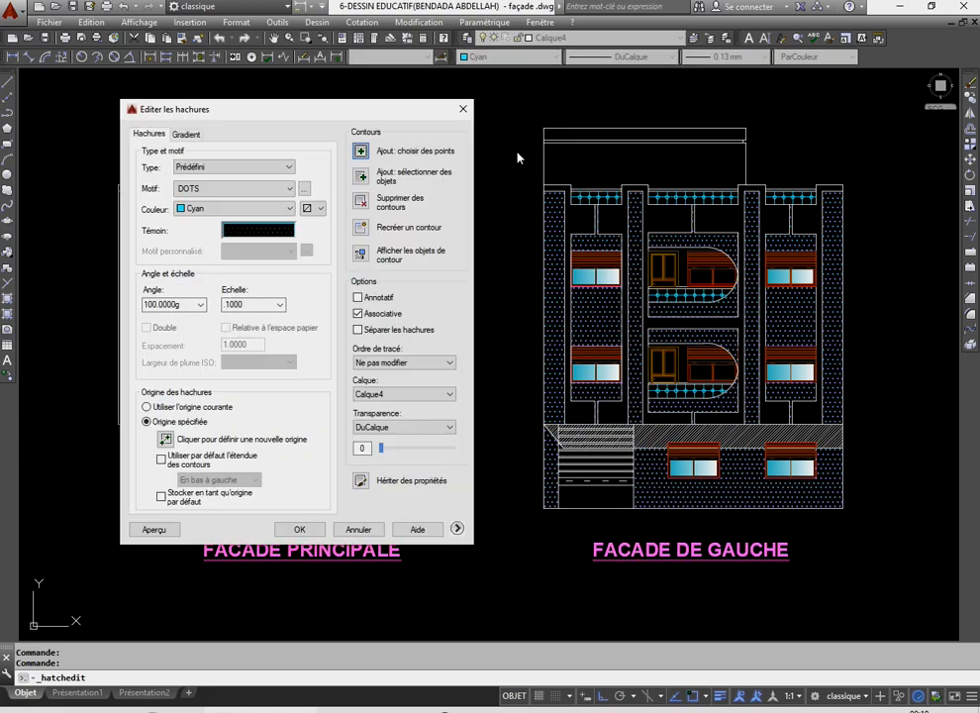
click(362, 152)
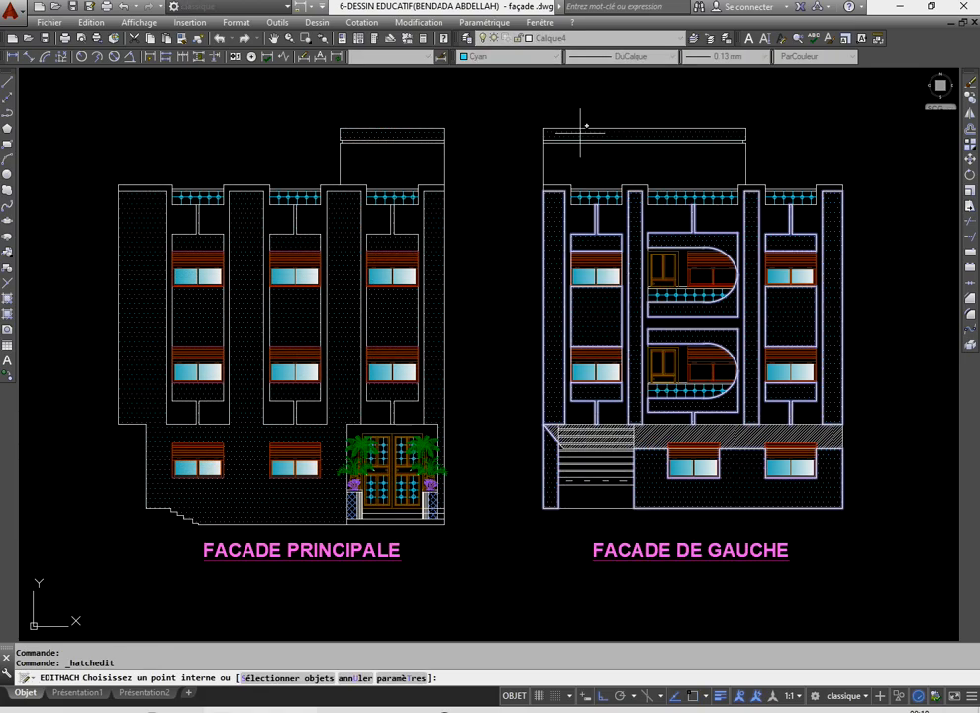
click(579, 134)
right_click(505, 147)
click(515, 151)
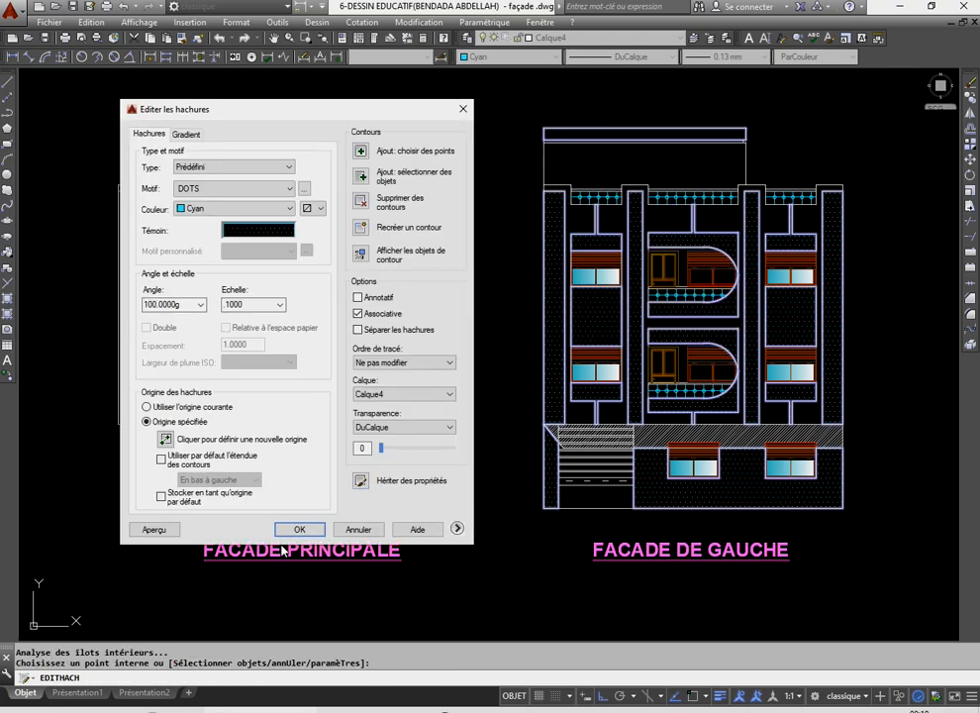
click(323, 526)
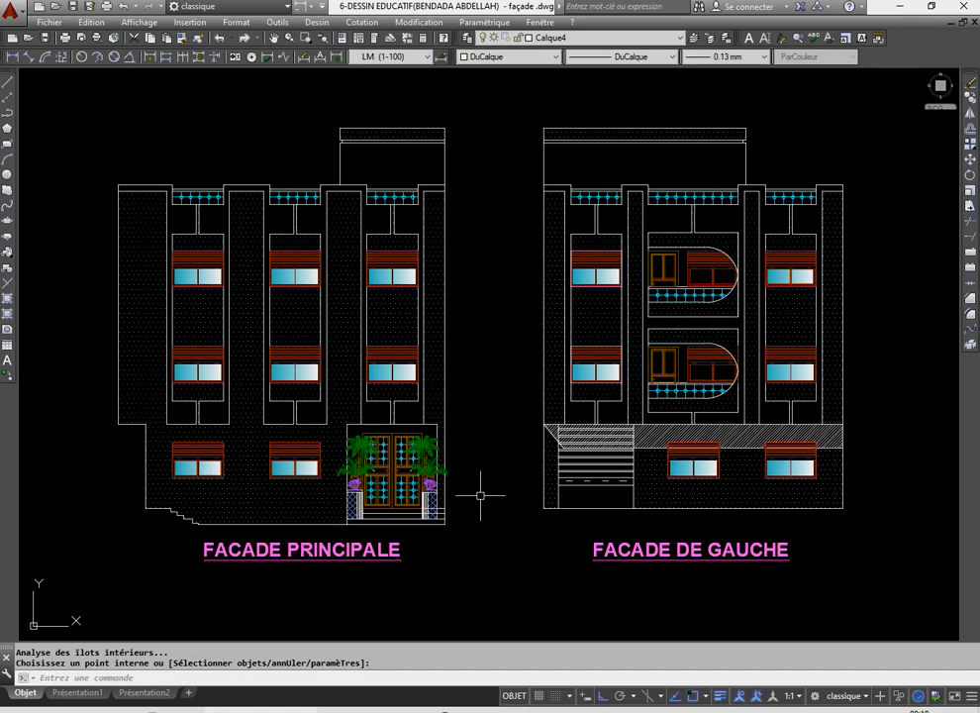